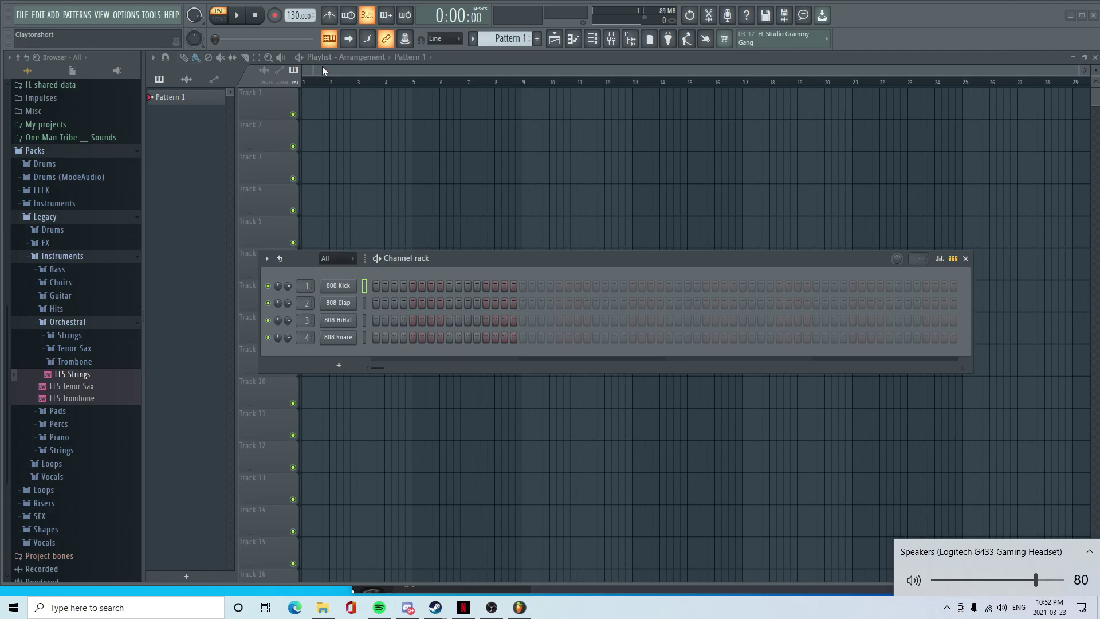
- Set the project tempo to 140 BPM and add a FLEX instrument to the channel rack
drag(293, 22, 294, 22)
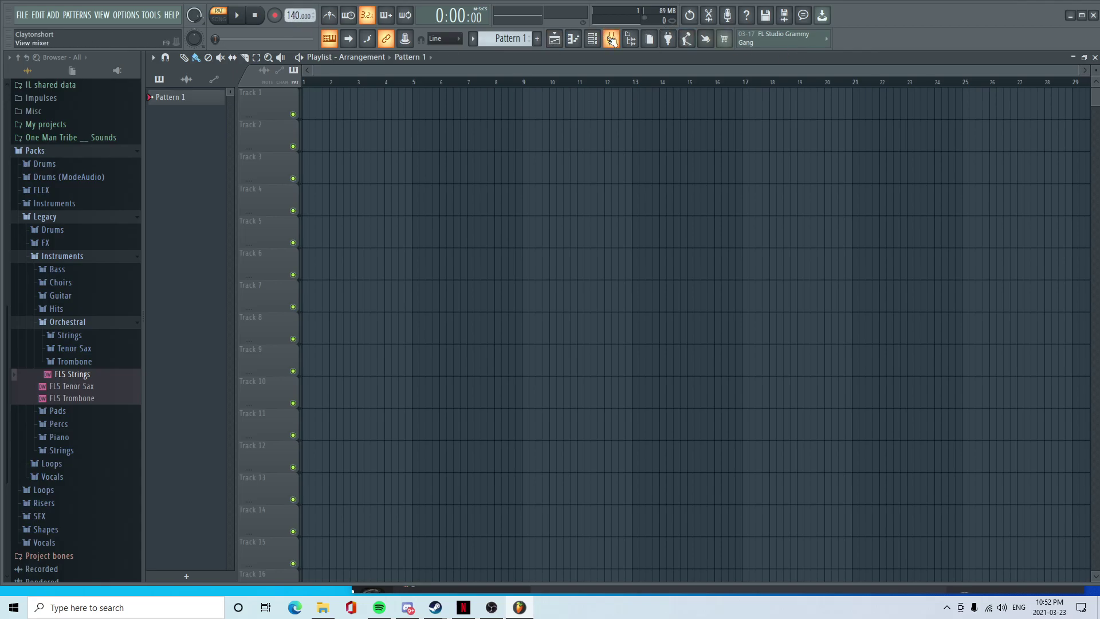
click(611, 39)
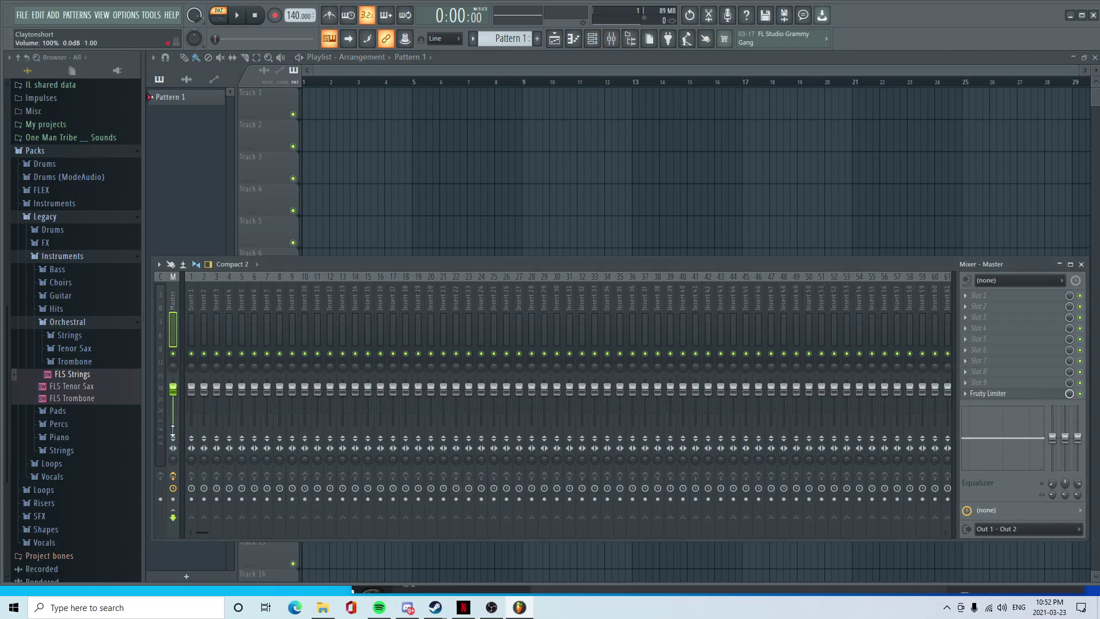
click(571, 47)
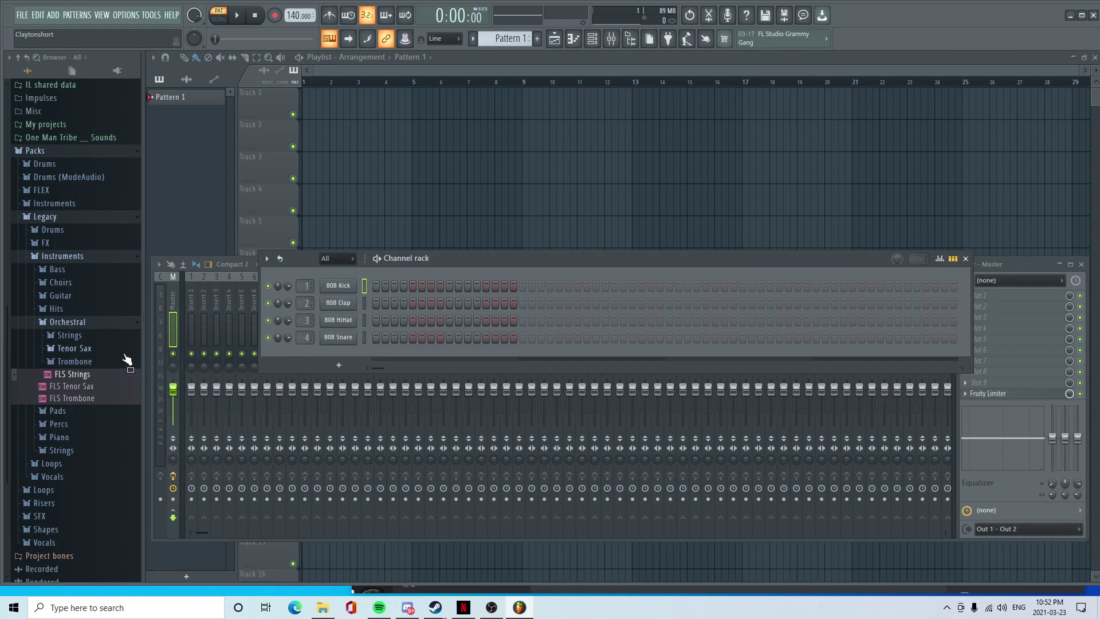
click(332, 368)
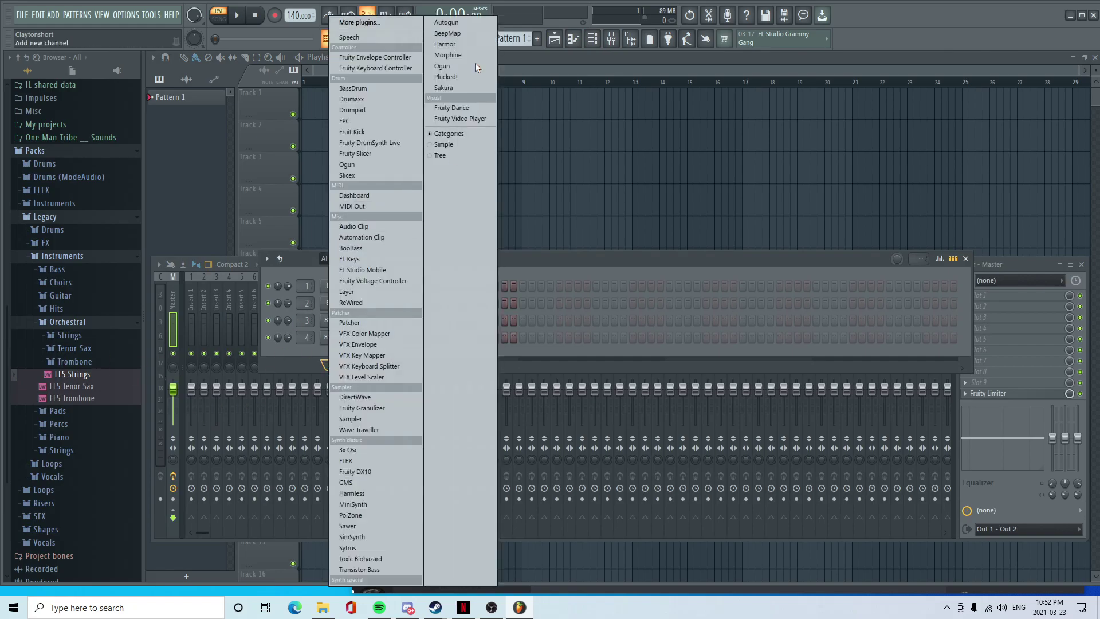
click(383, 461)
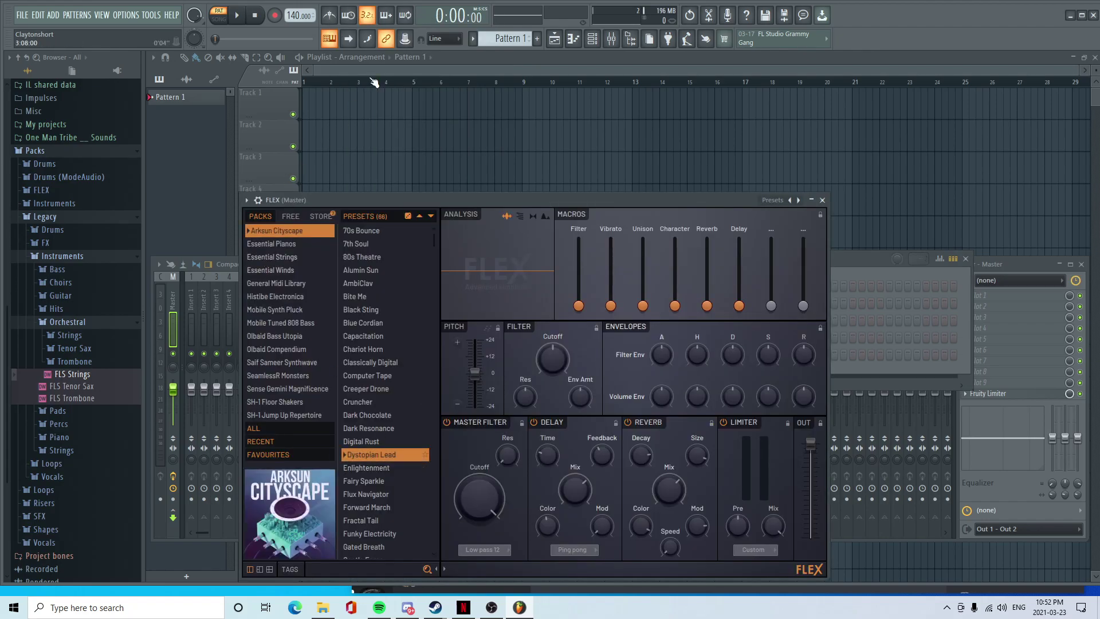
- Open the FLEX channel and load its Classically Digital preset
click(315, 82)
click(593, 39)
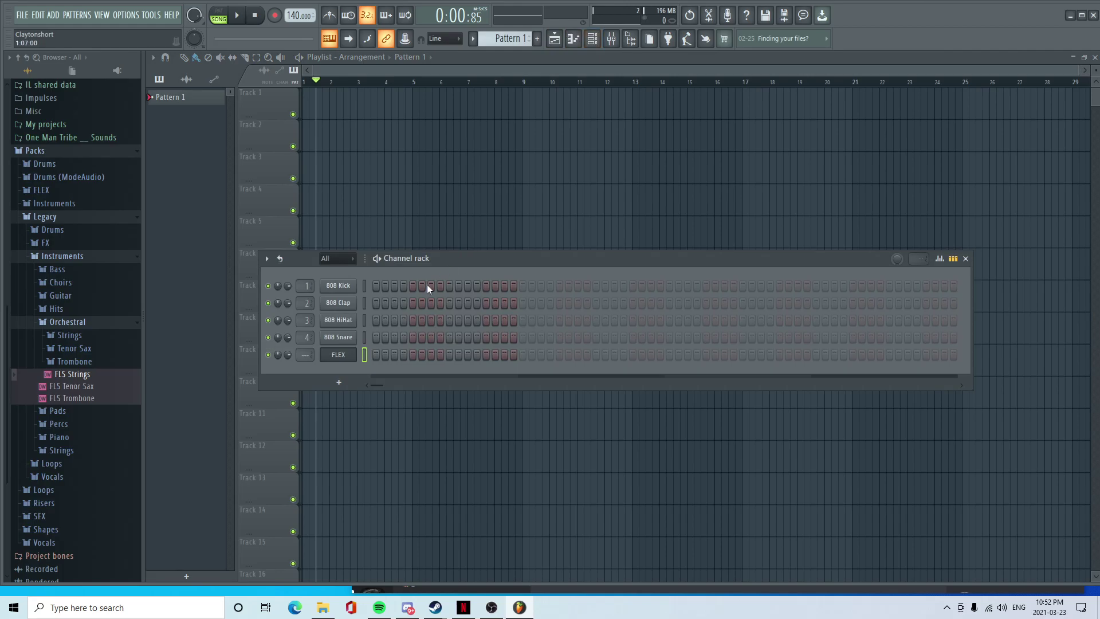
click(351, 358)
click(391, 357)
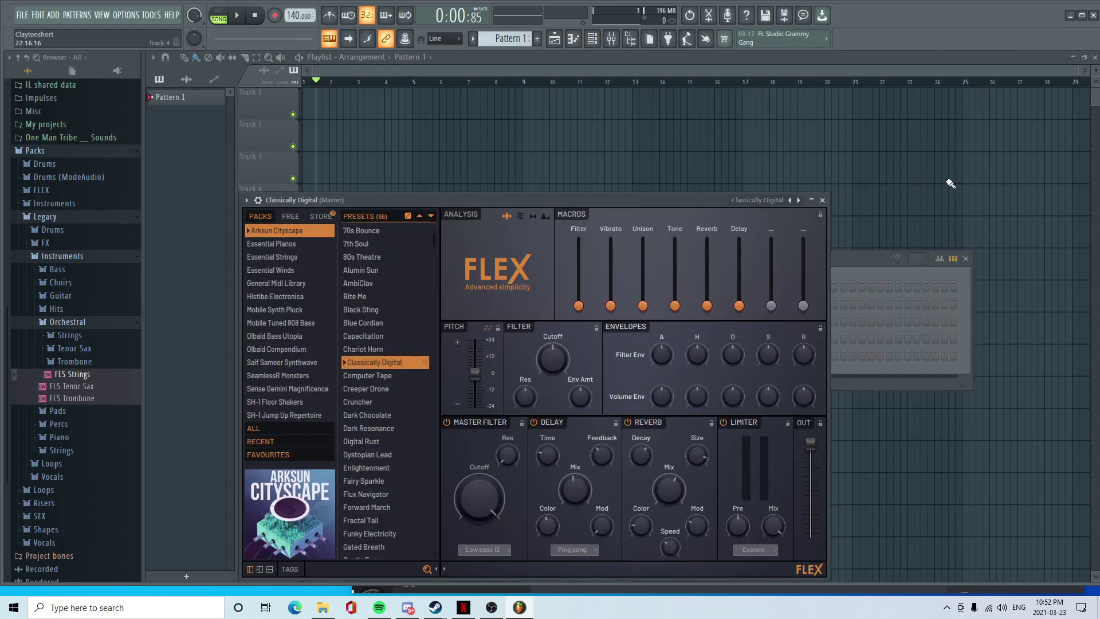
- Add a 3x Osc channel to the channel rack and open its piano roll
click(878, 258)
click(334, 384)
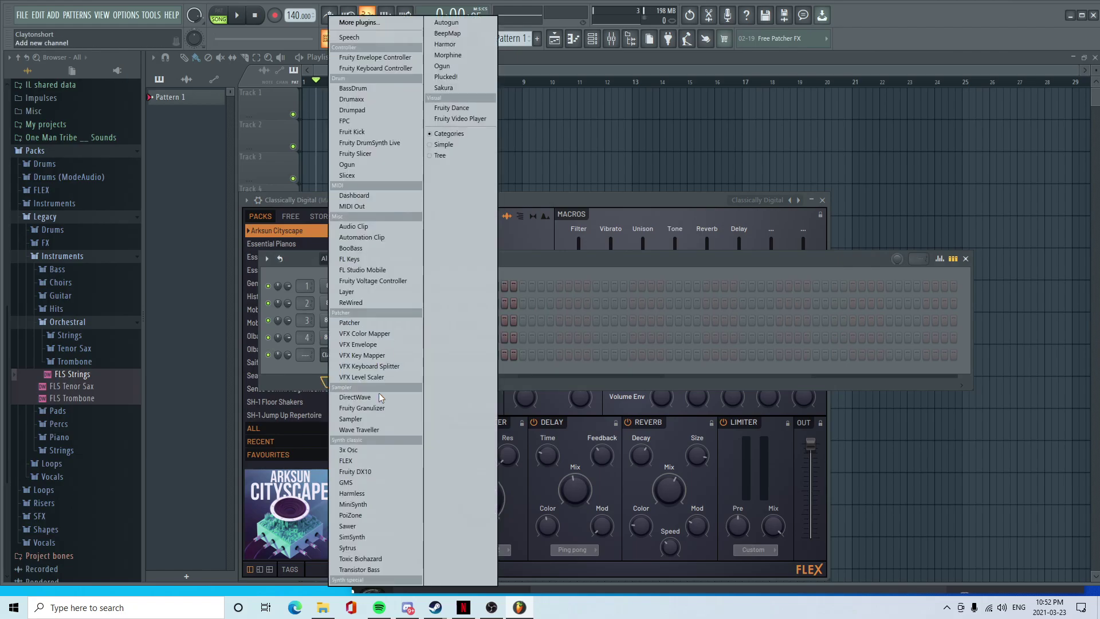
click(374, 452)
drag(392, 214, 720, 324)
right_click(345, 362)
click(387, 373)
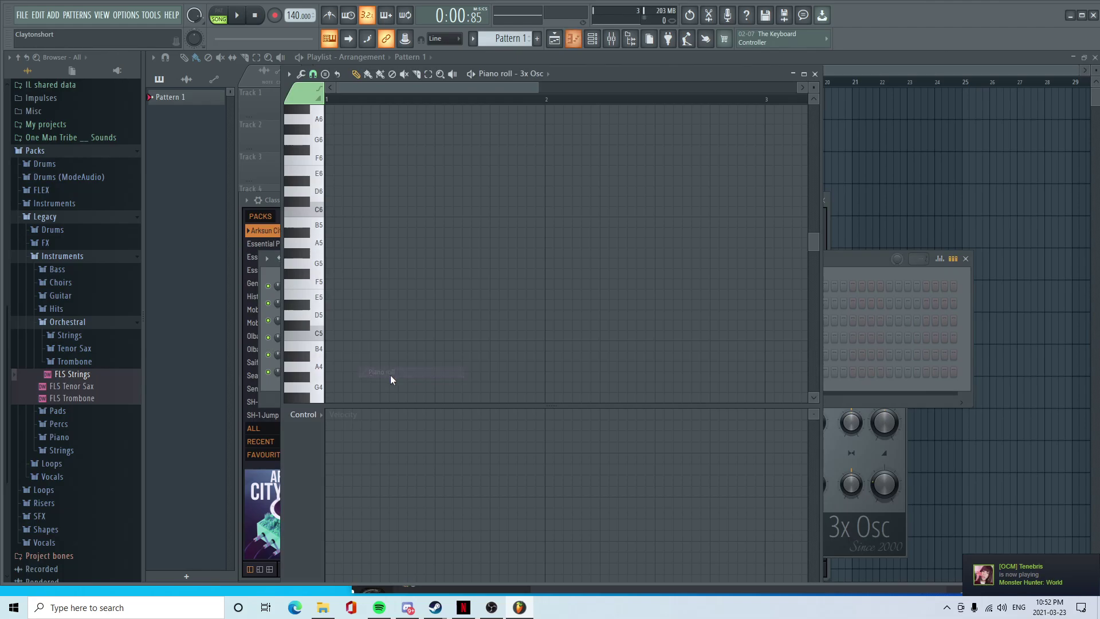
- Place short notes E5, F#5, G5, B5 and C6 at the start of bar 1 in the 3x Osc piano roll
click(314, 335)
click(313, 335)
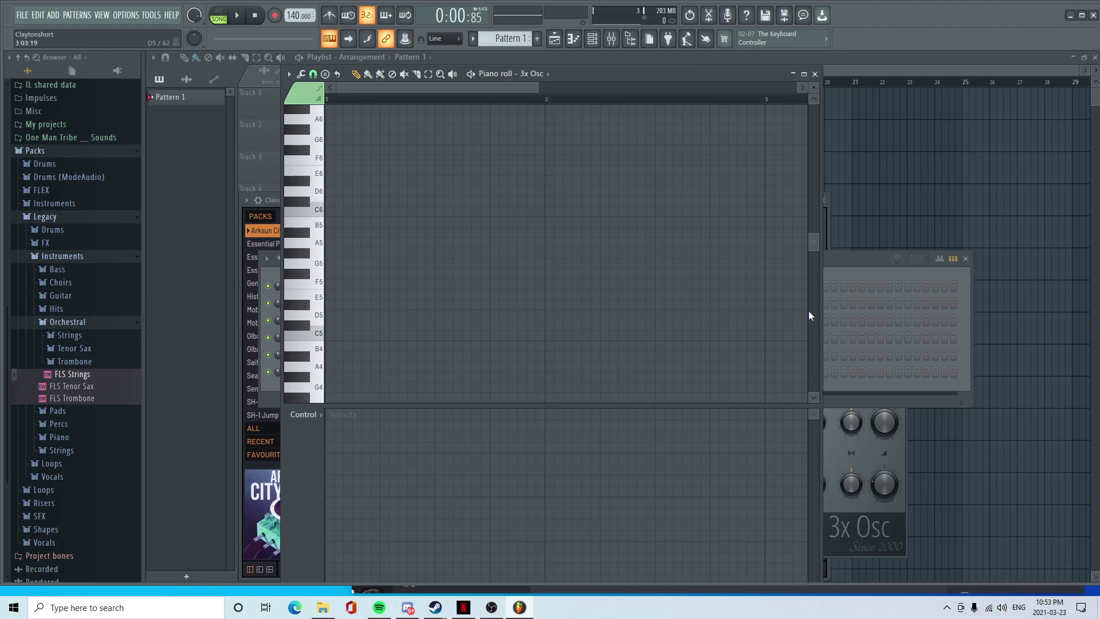
click(332, 295)
click(331, 273)
click(332, 263)
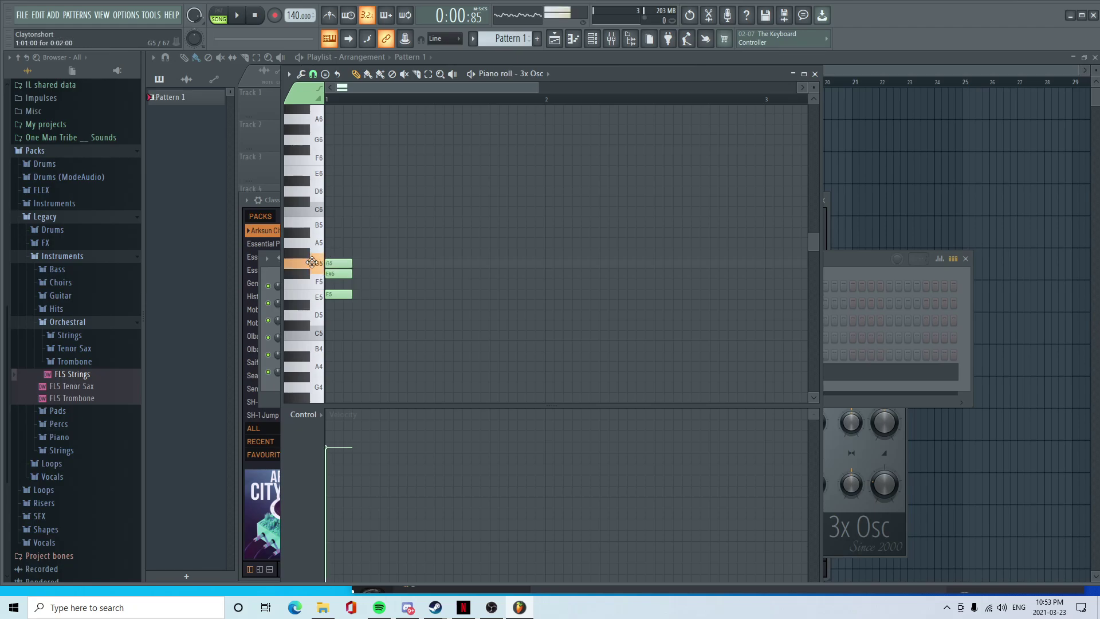
click(300, 255)
click(299, 243)
click(295, 231)
click(332, 222)
click(332, 212)
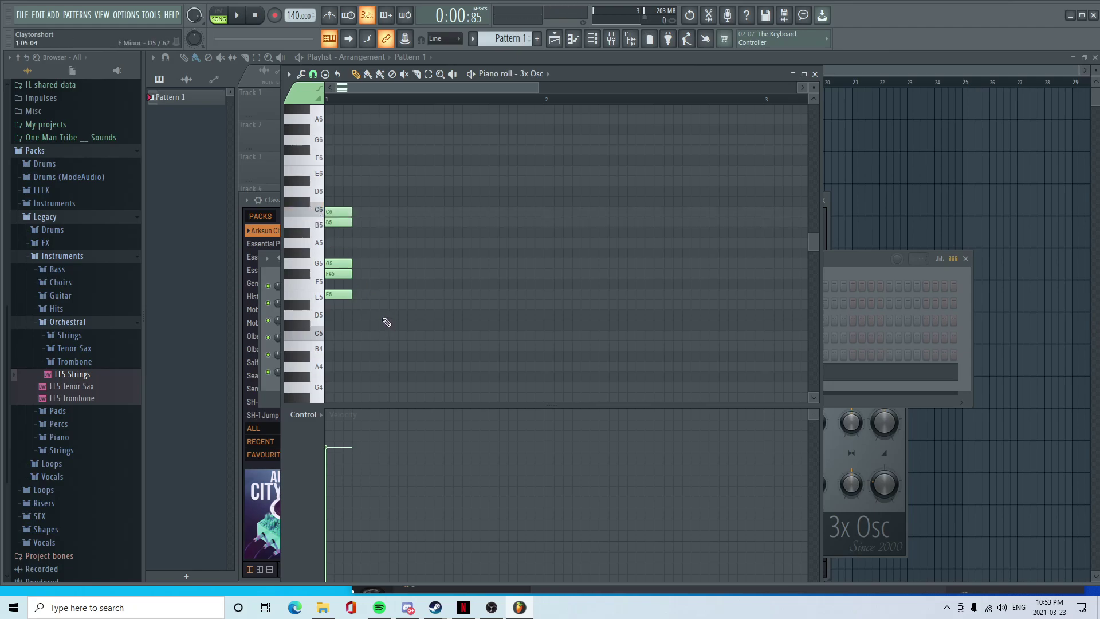
- Duplicate the five scale notes one octave higher, spanning E6 to C7 at the same start position
drag(387, 321, 212, 152)
mouse_move(340, 222)
mouse_down()
mouse_move(350, 223)
mouse_move(306, 114)
mouse_up()
scroll(441, 248, up, 3)
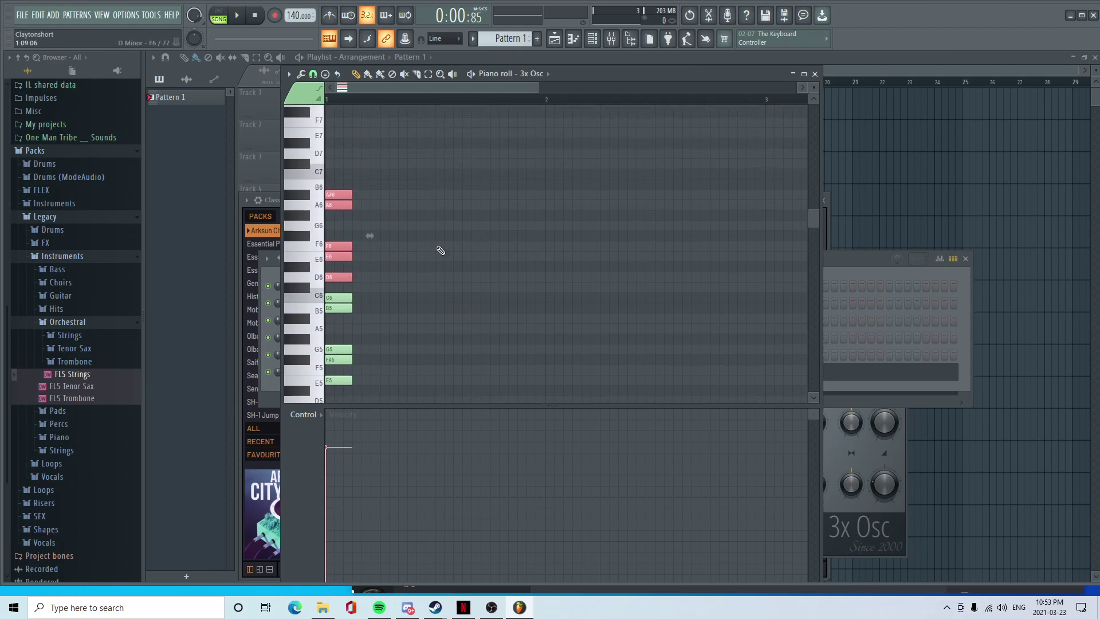
drag(328, 278, 288, 354)
scroll(444, 310, down, 9)
key(ctrl+v)
scroll(401, 269, up, 4)
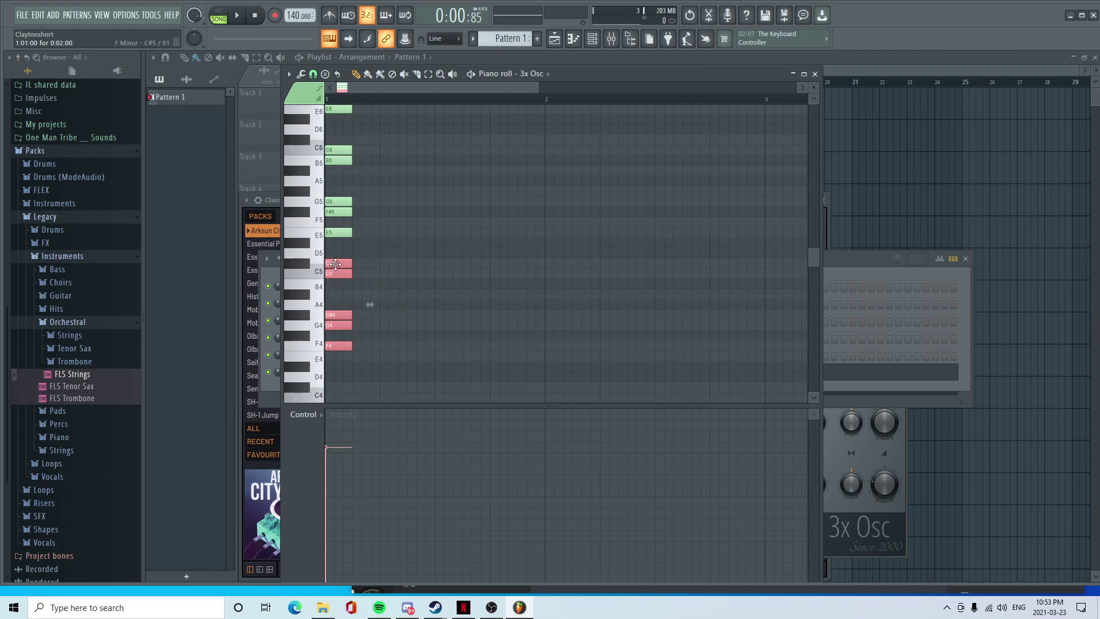
scroll(417, 327, down, 3)
- Stretch all ten notes to a length of four bars, deselect them and close the piano roll
drag(413, 351, 210, 126)
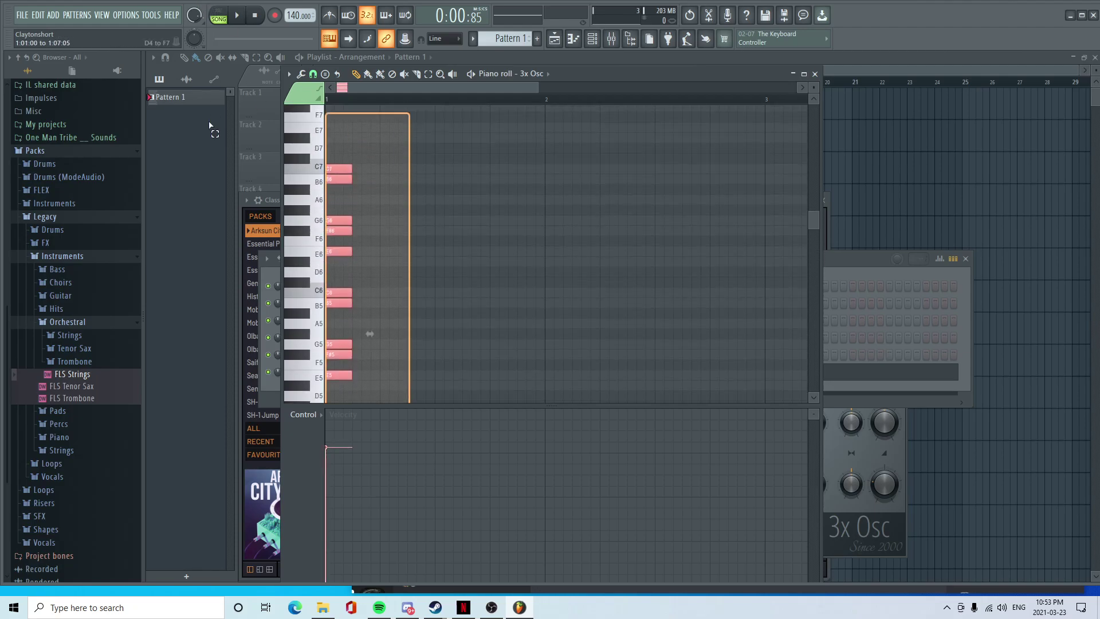
ctrl+scroll(412, 243, down, 3)
drag(338, 223, 720, 277)
key(ctrl+d)
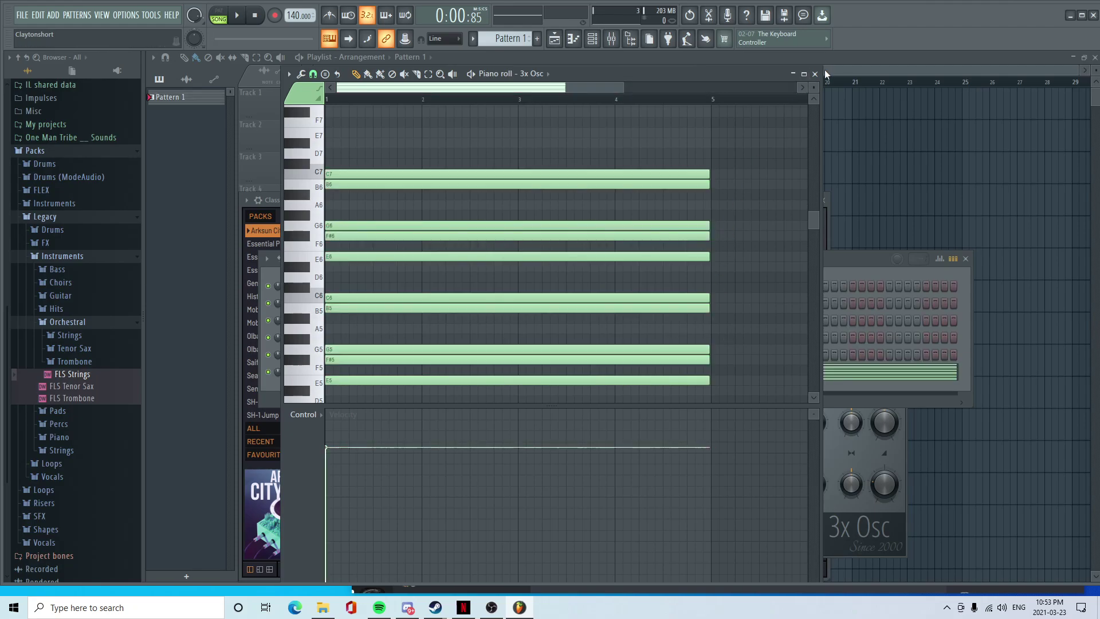
click(814, 74)
- Rename the 3x Osc channel to "reference" and mute it
right_click(355, 369)
click(390, 398)
text(reference)
key(Return)
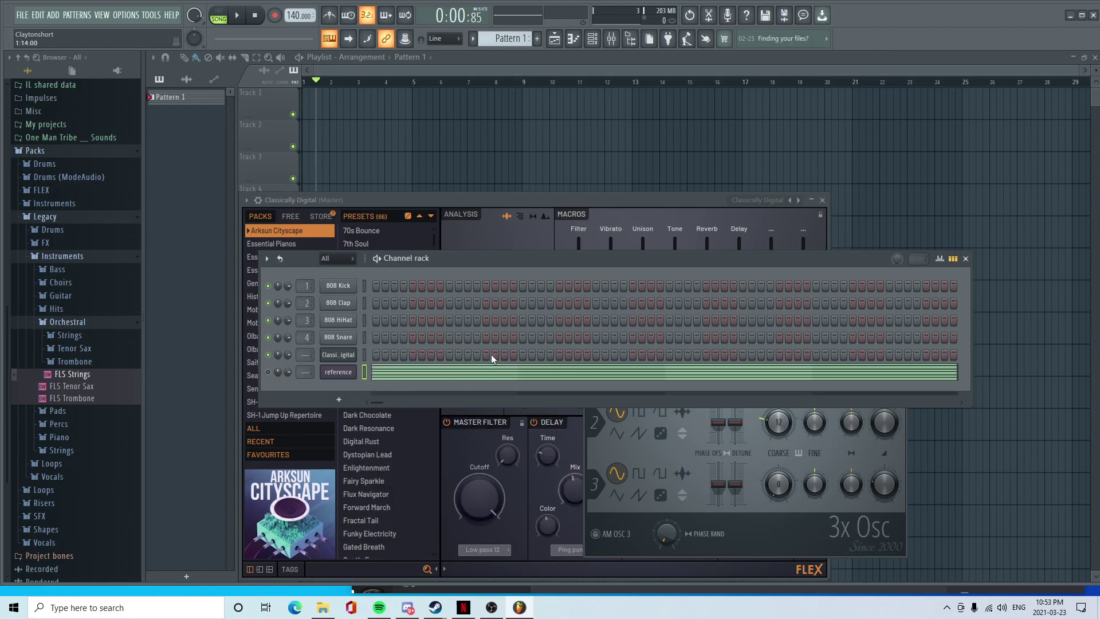
- Open the FLEX channel's General Midi Library pack and go through its preset list
click(341, 356)
click(342, 355)
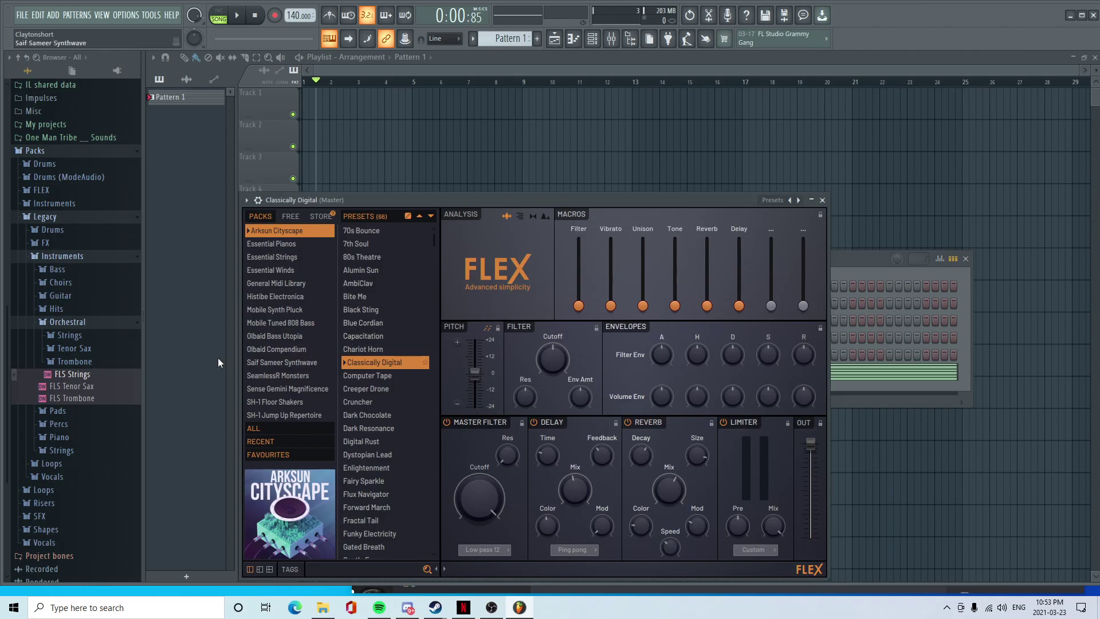
click(281, 287)
scroll(387, 404, down, 8)
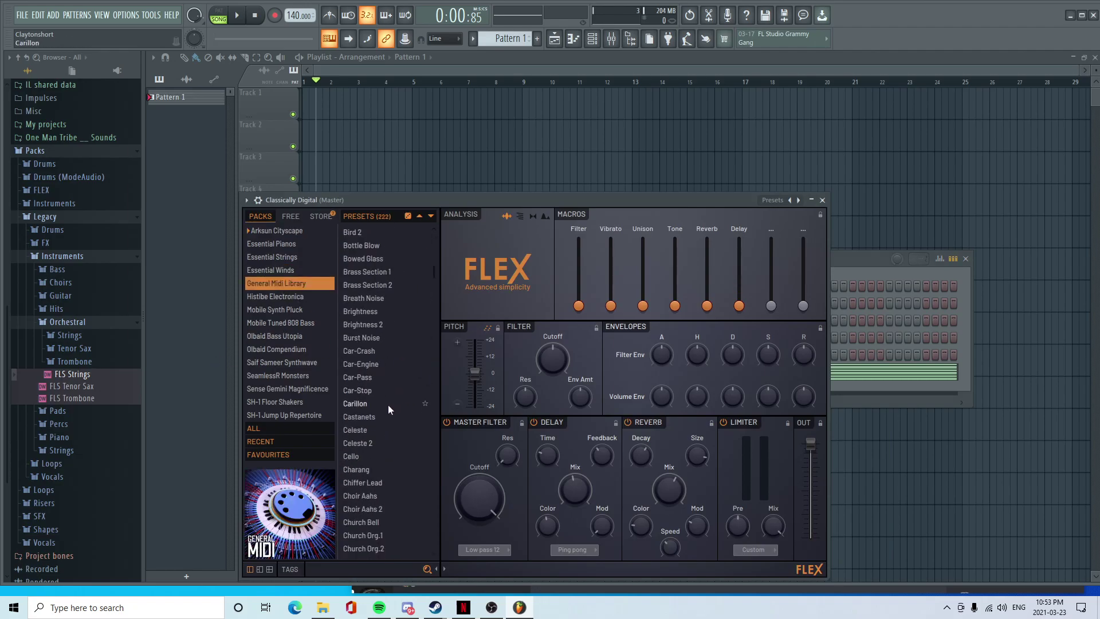
scroll(381, 421, down, 20)
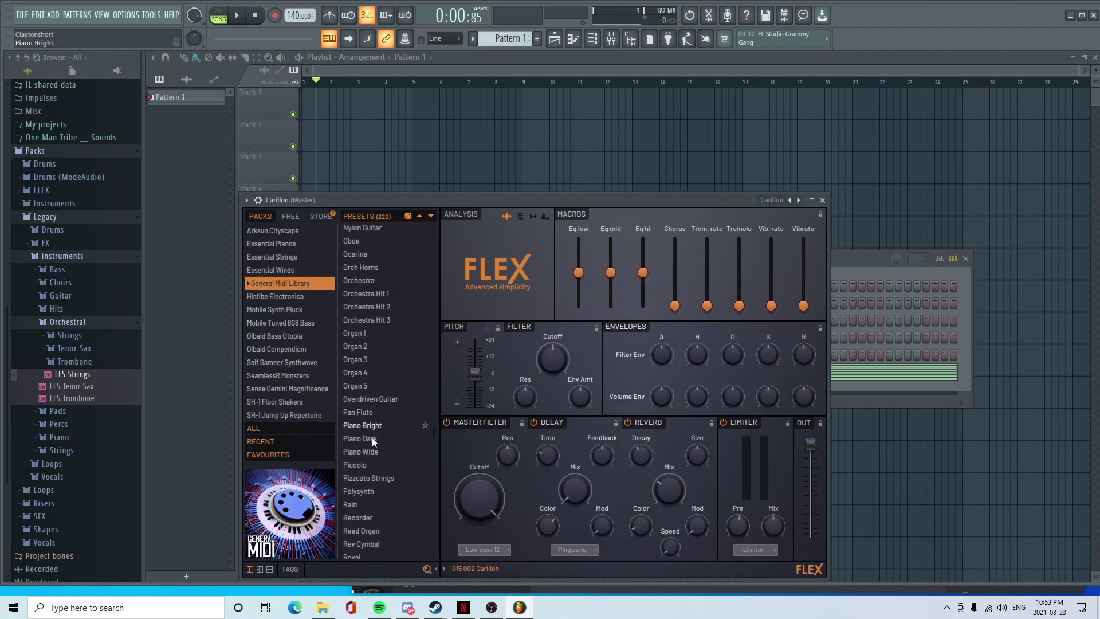
scroll(371, 445, down, 20)
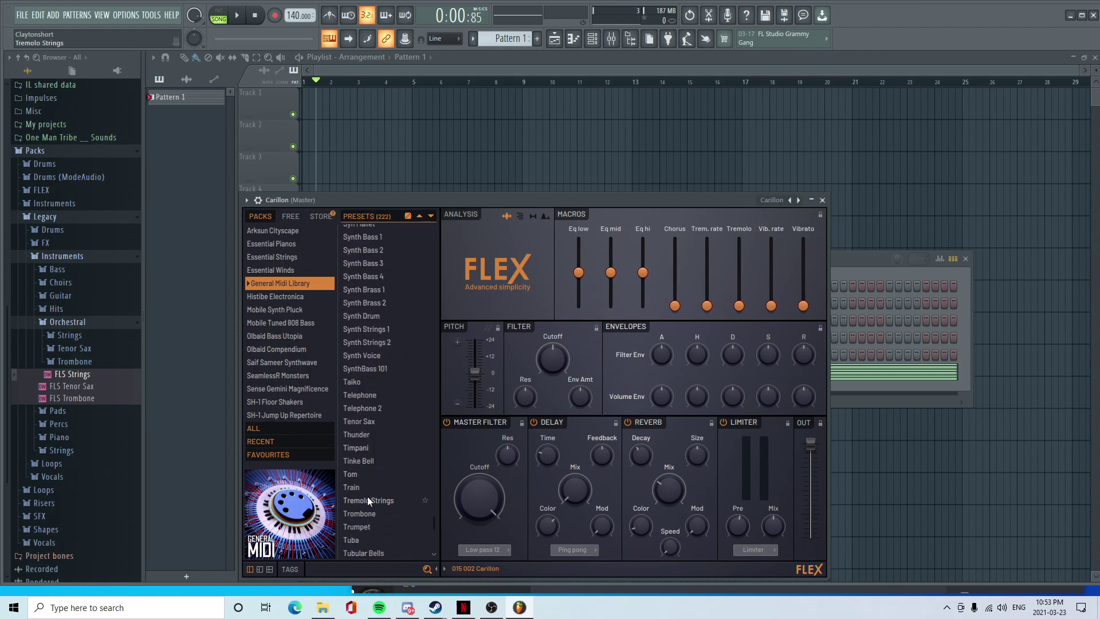
- Audition the Synth Strings 2, Tubular Bells and Violin presets in FLEX
click(382, 338)
key(w)
scroll(373, 439, down, 4)
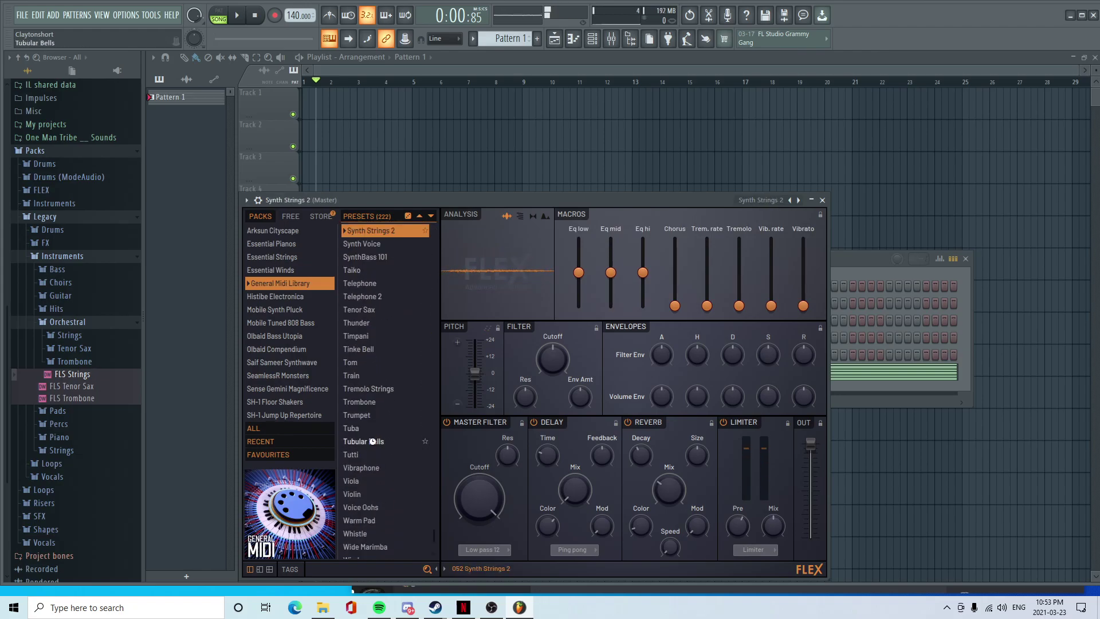
click(373, 441)
key(w)
scroll(372, 442, down, 3)
click(373, 435)
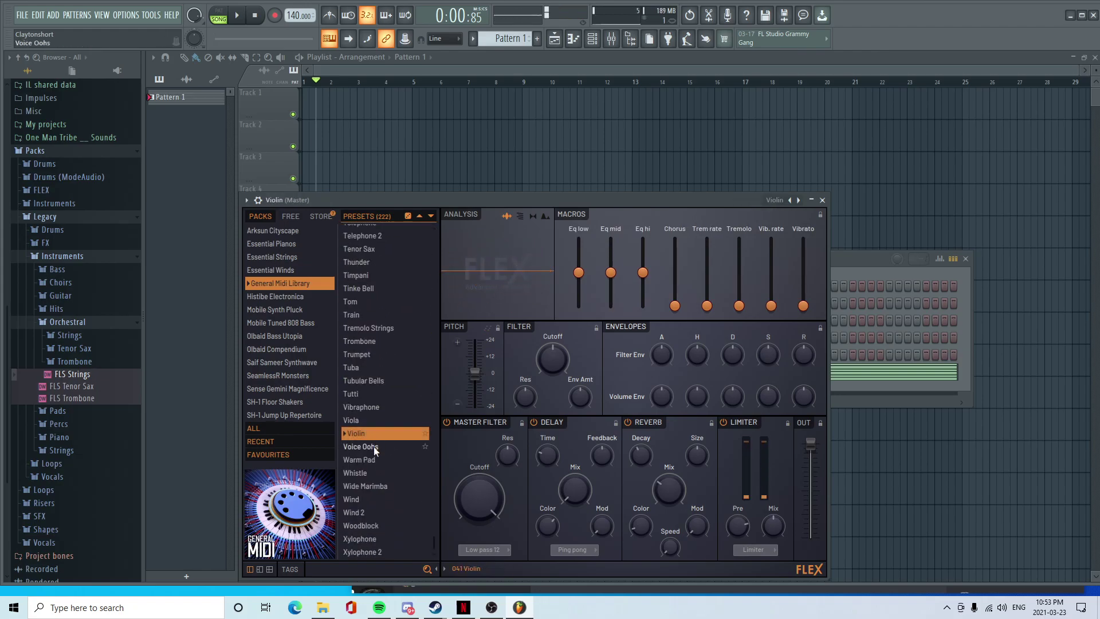
- Load the Wide Marimba preset in FLEX, play test notes with it and close the instrument window
click(378, 484)
key(w)
key(w)
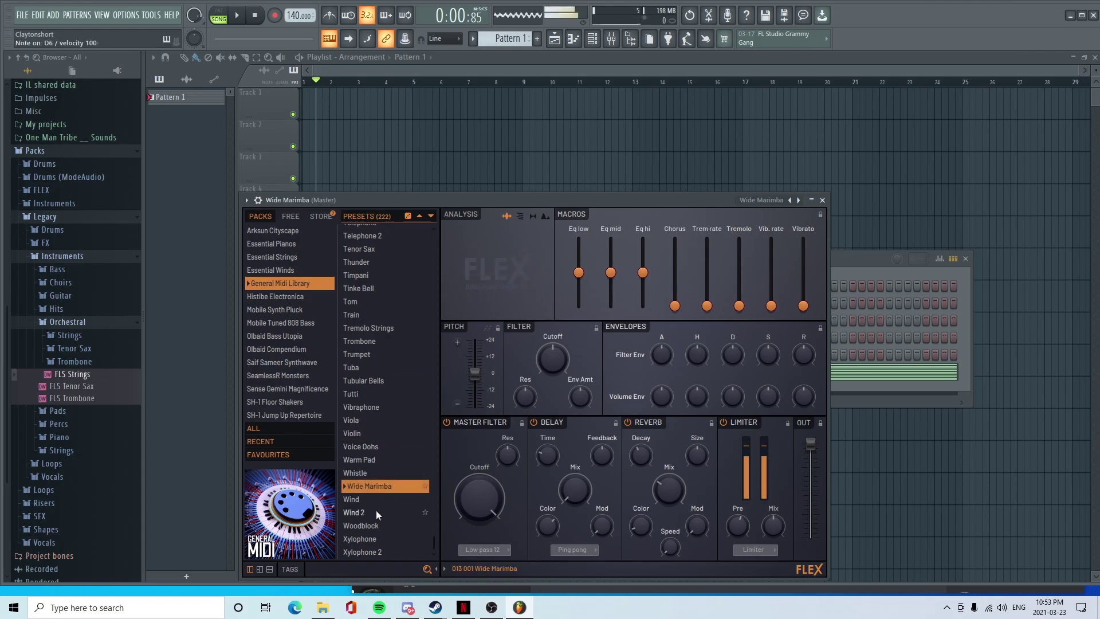
click(822, 200)
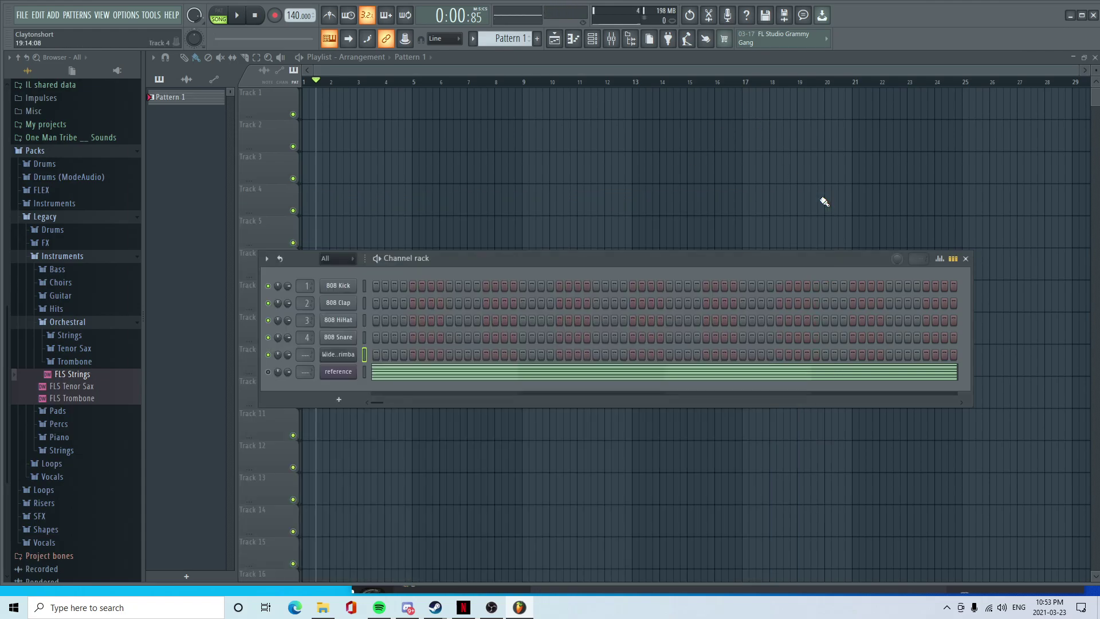
- Rename the Wide Marimba channel to "marimba"
right_click(352, 366)
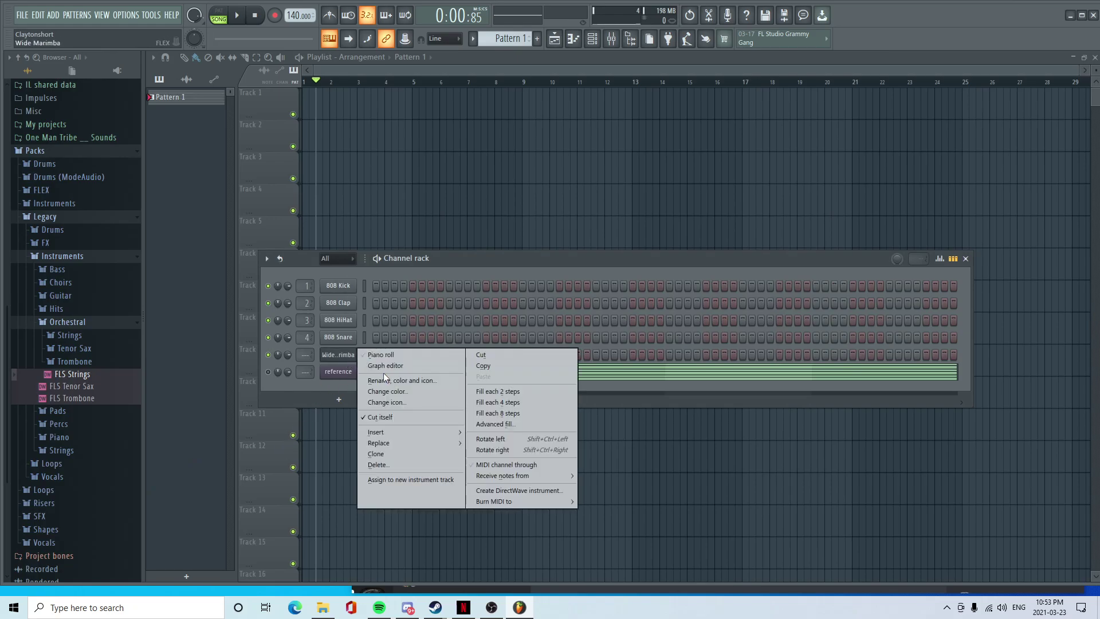
click(383, 376)
text(marimb)
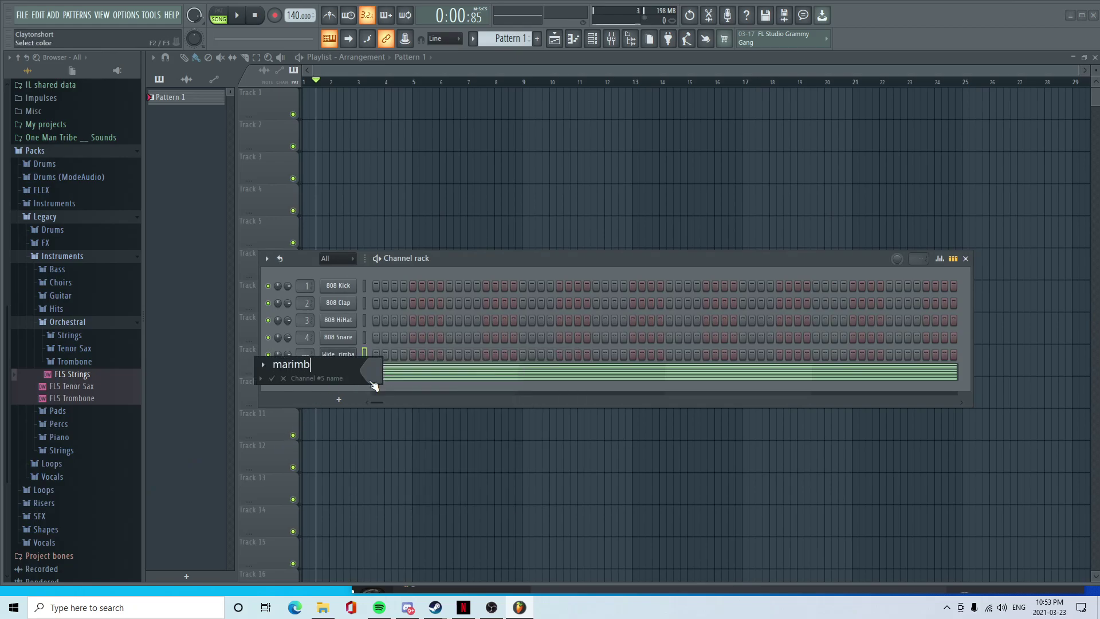
text(a)
key(Return)
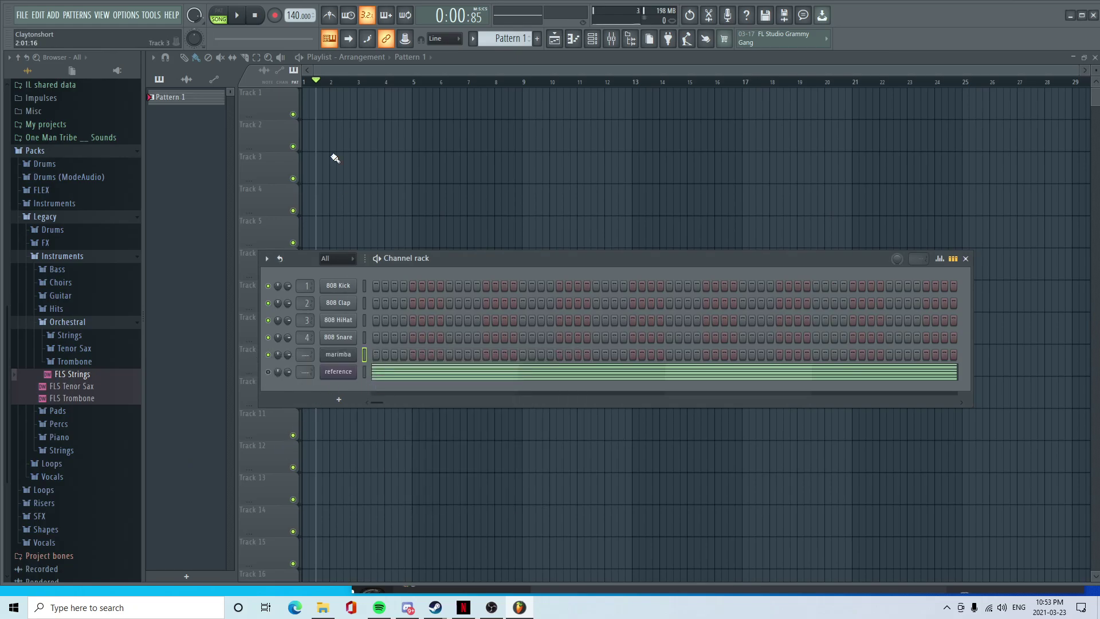
- Place an 808 Kick hit on the first step and play back briefly with the metronome on
click(375, 286)
click(376, 286)
click(329, 16)
key(space)
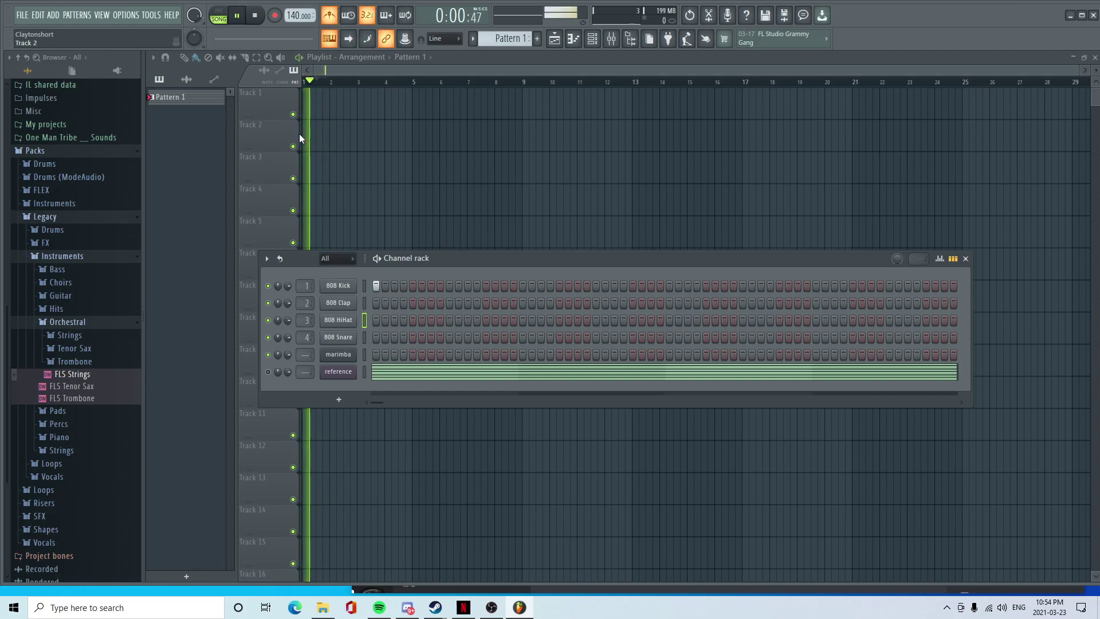
key(space)
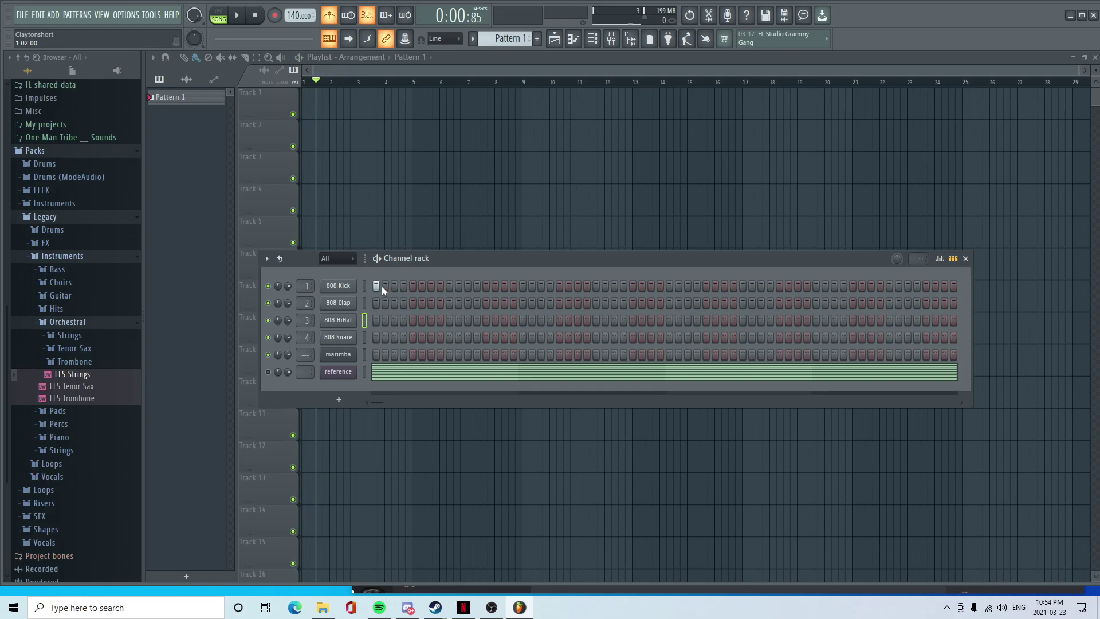
click(330, 21)
- Add 808 Clap and 808 Snare hits on steps 9, 25, 41 and 57, and 808 Kick hits on steps 21, 33, 49 and 53
click(449, 337)
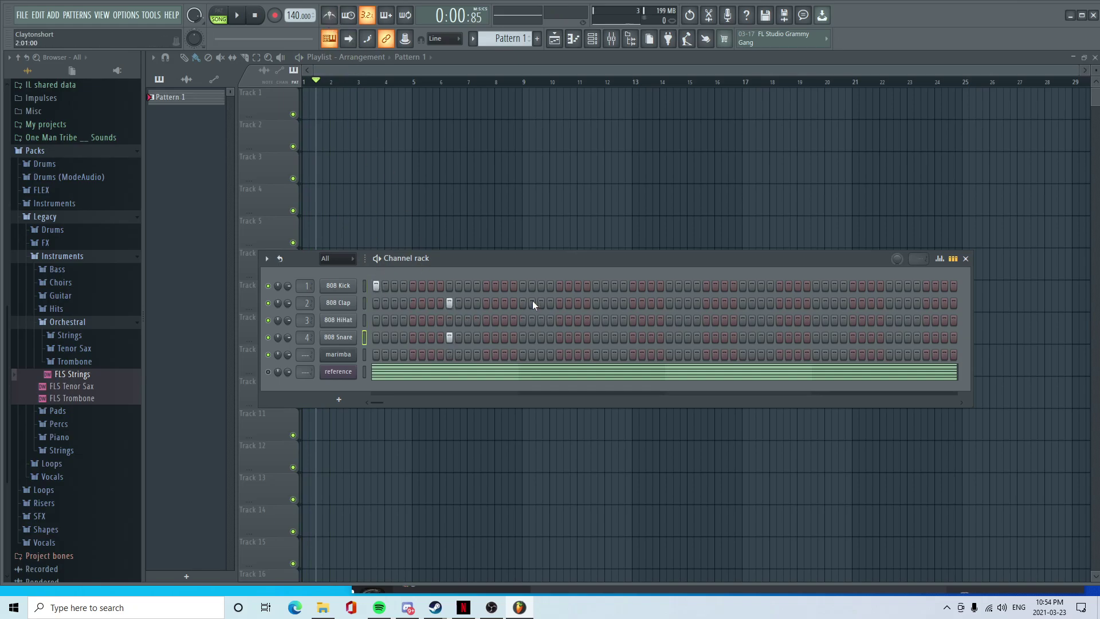
click(523, 285)
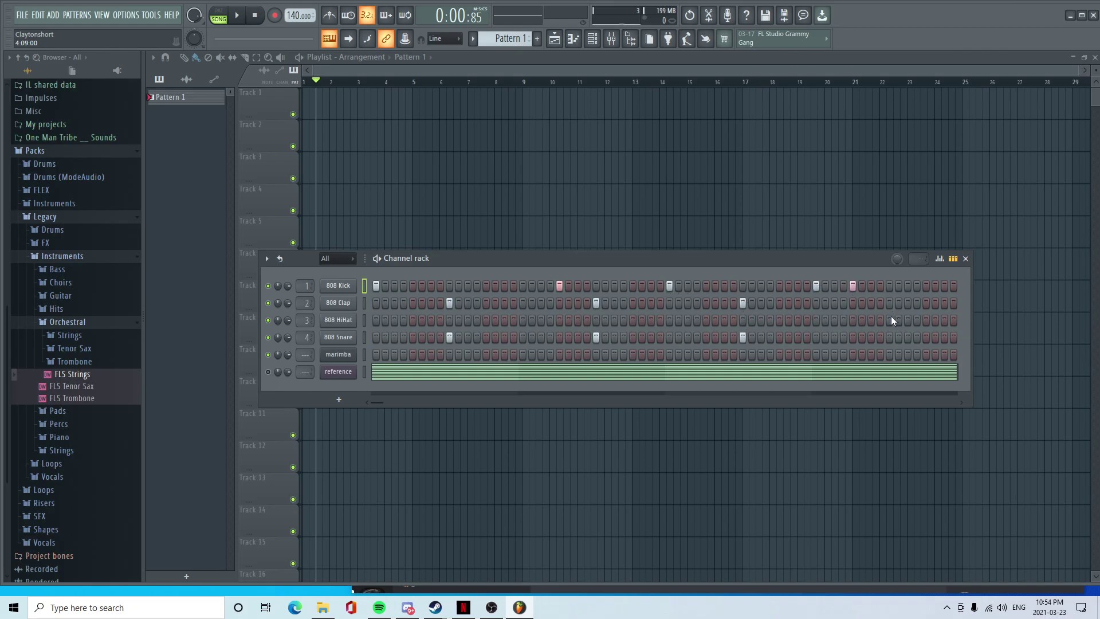
- Play the beat in pattern mode and fill the 808 HiHat channel with a hit on each 4 steps
key(space)
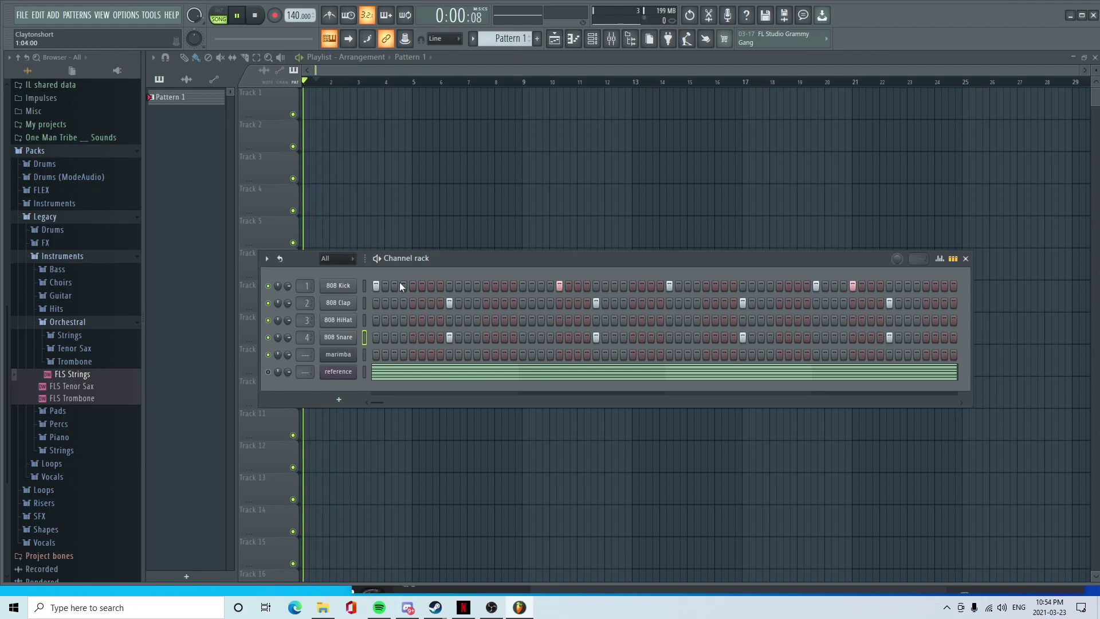
key(l)
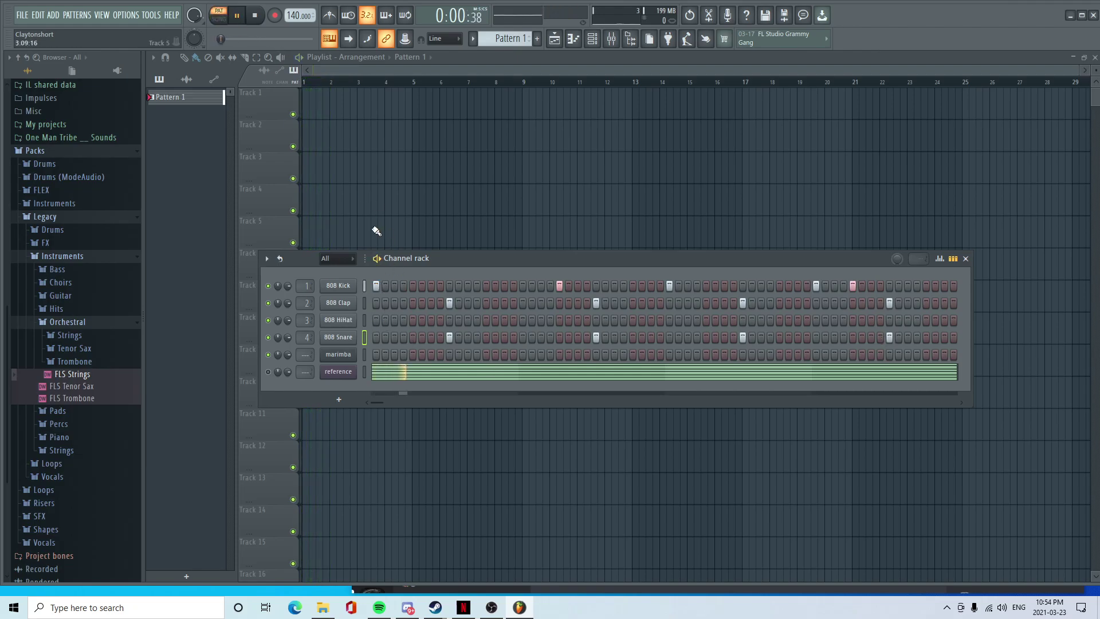
right_click(327, 318)
click(500, 360)
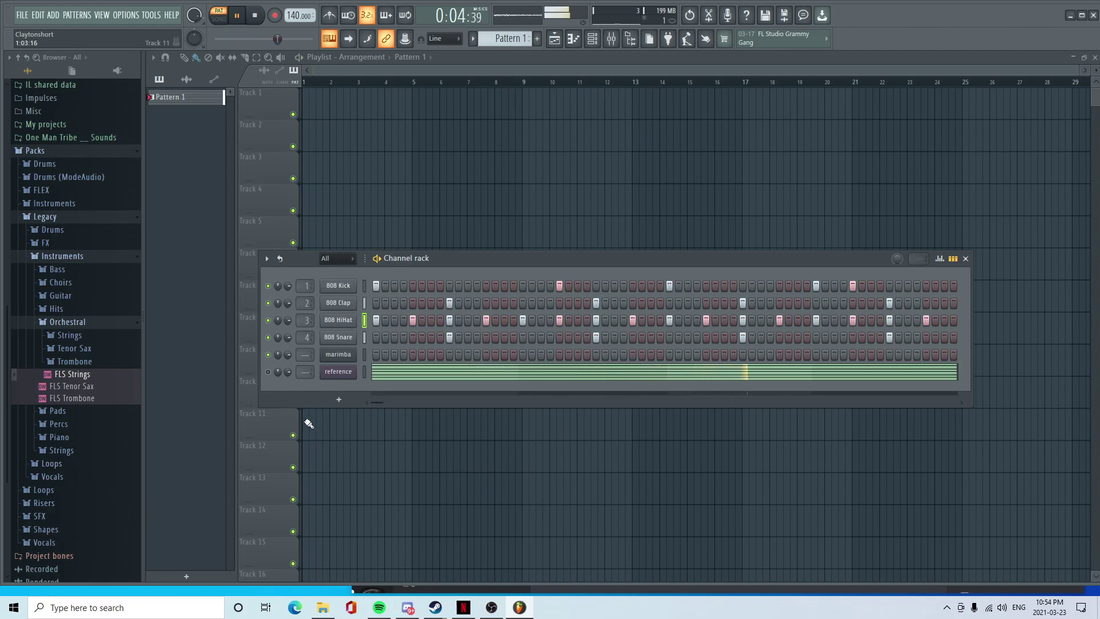
- Open the marimba channel's piano roll and place a one-beat B4 note at the start of bar 1
right_click(344, 357)
click(396, 358)
scroll(381, 314, down, 4)
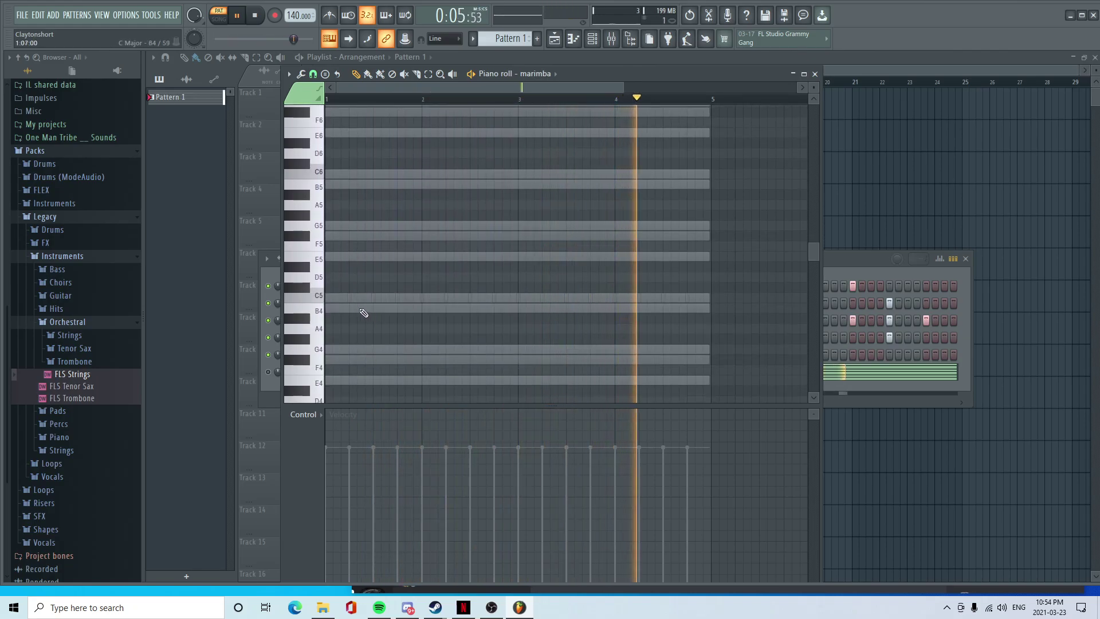
scroll(358, 319, up, 1)
scroll(353, 316, down, 1)
click(348, 309)
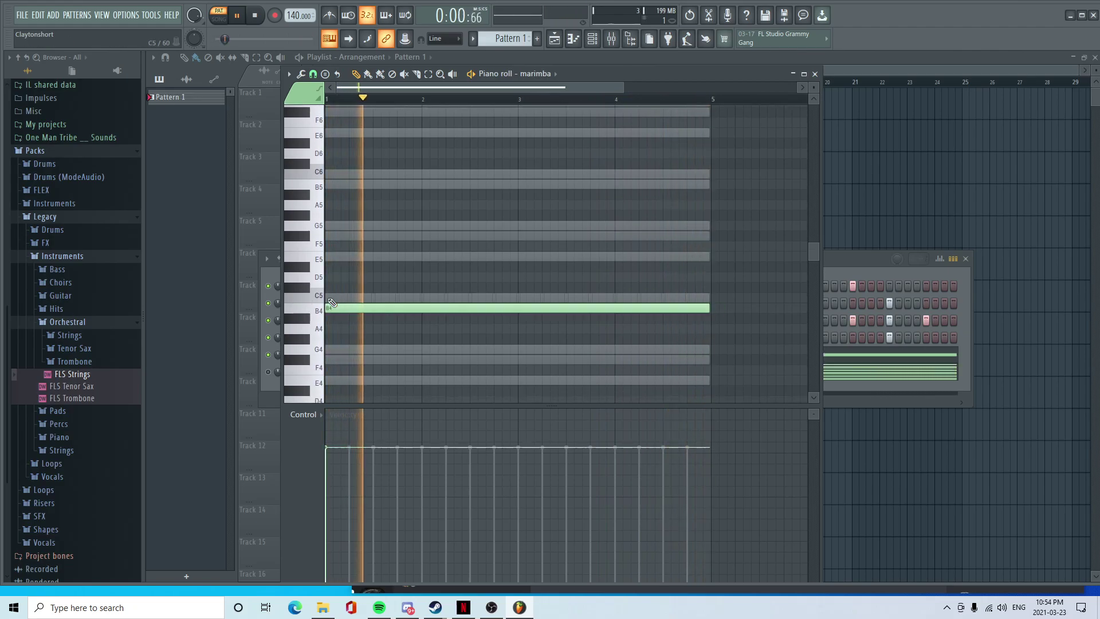
drag(705, 309, 350, 310)
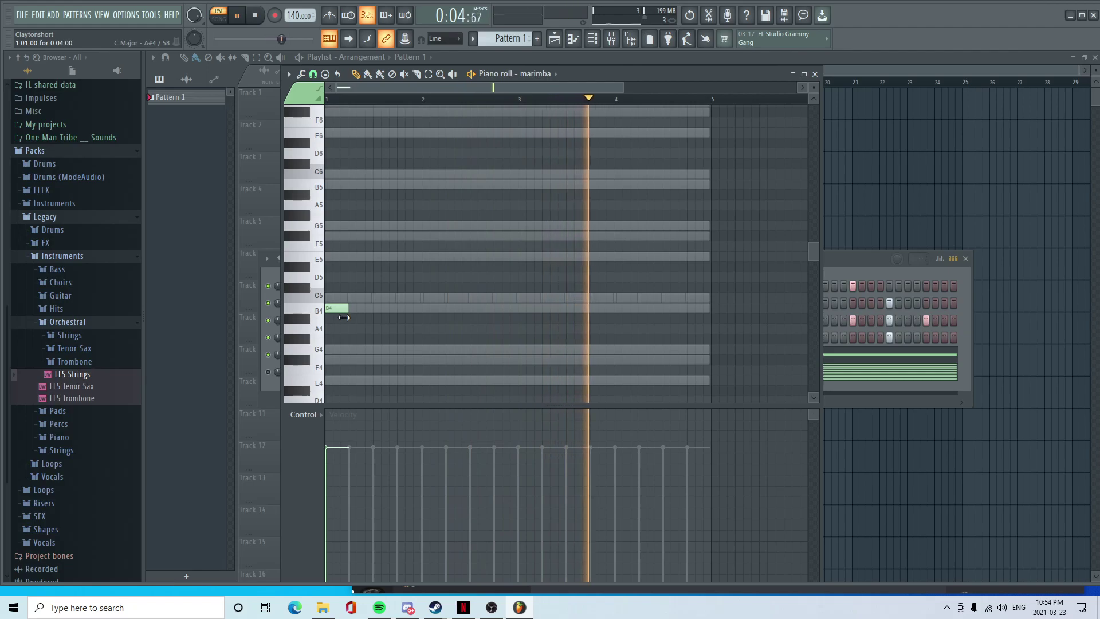
- Add a second note after the B4 and move it up to F#5 in the first bar
click(363, 256)
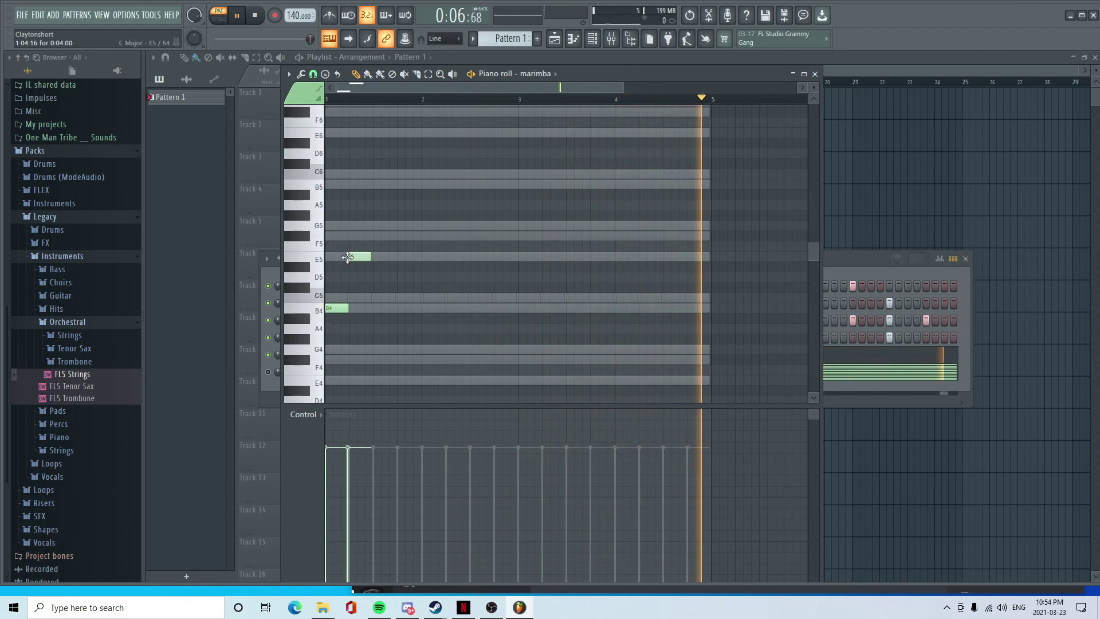
drag(365, 257, 375, 234)
scroll(388, 309, up, 3)
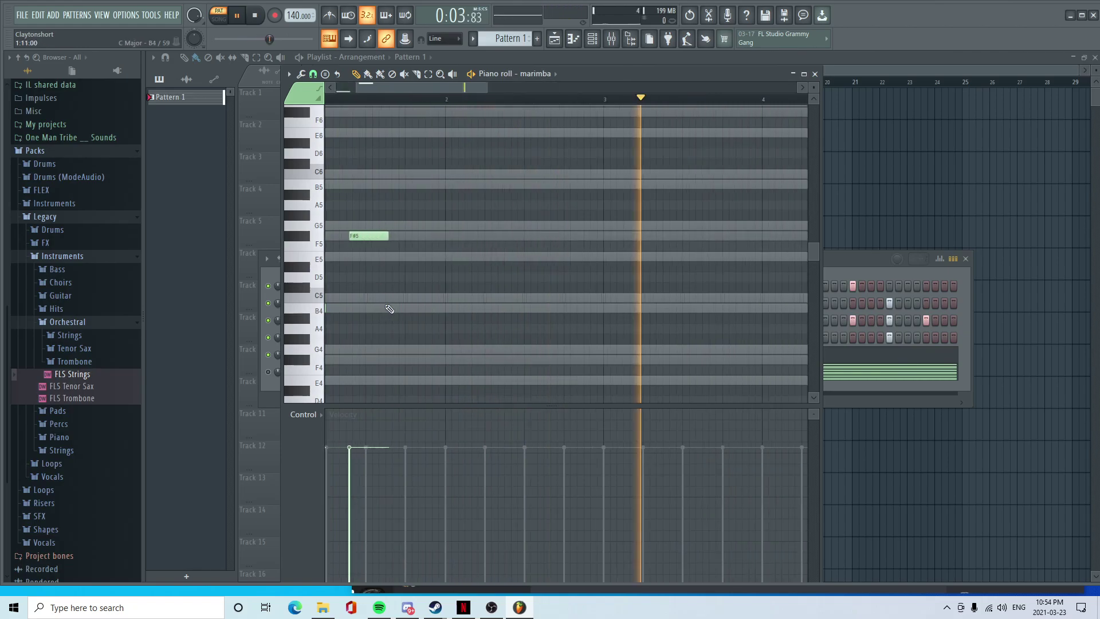
scroll(429, 295, left, 3)
scroll(442, 283, up, 2)
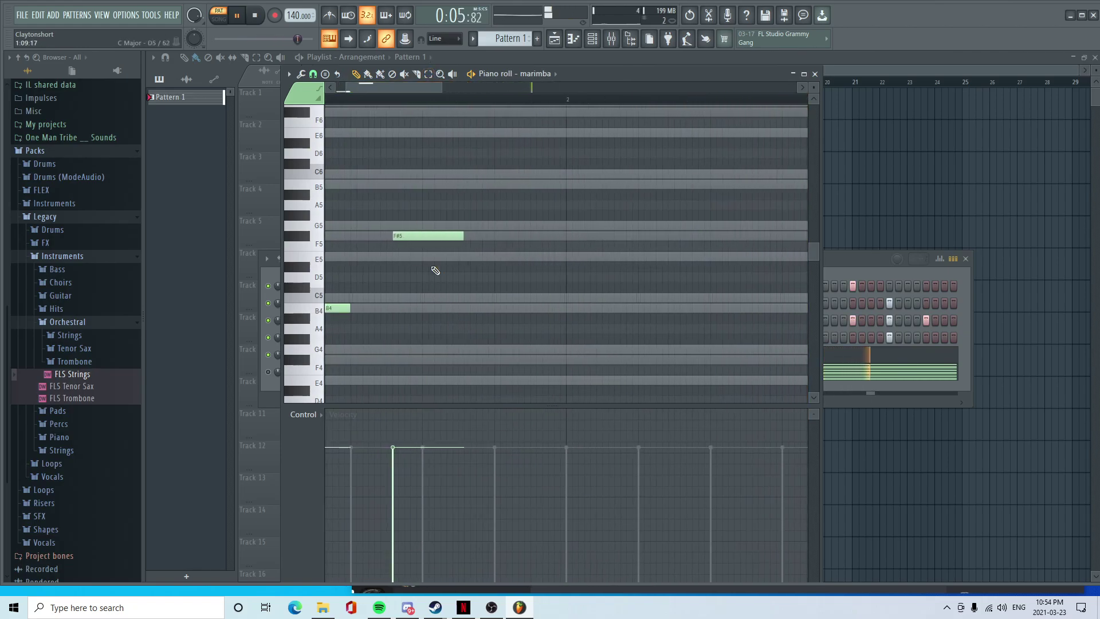
drag(438, 236, 423, 238)
key(space)
scroll(429, 258, down, 2)
scroll(427, 260, up, 3)
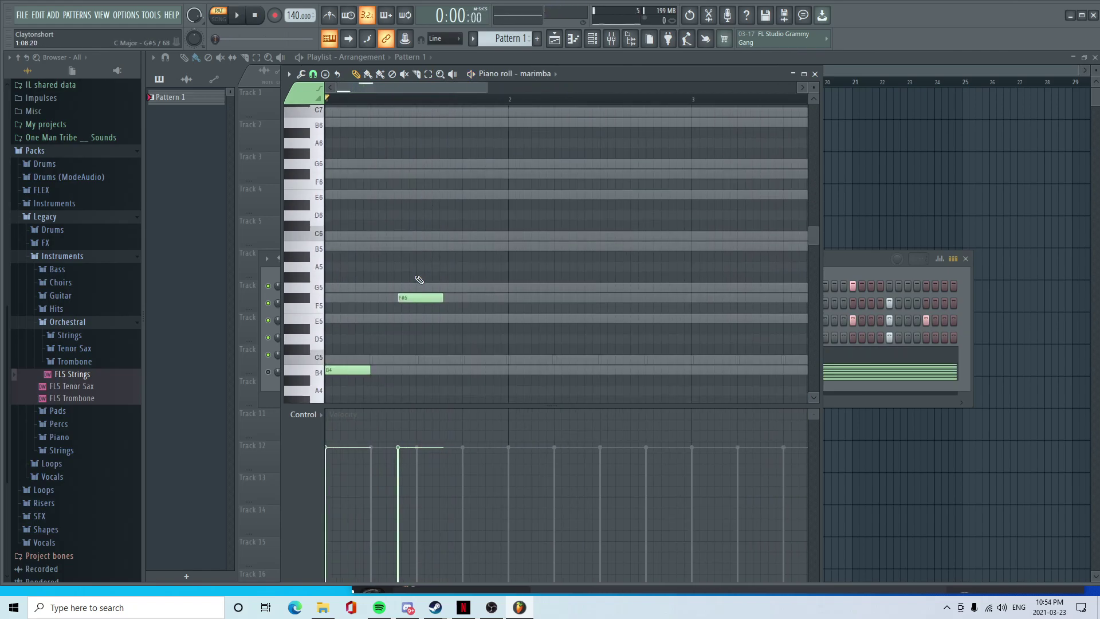
scroll(418, 281, up, 3)
- Shorten the B4 and F#5 notes to half a beat and start the F#5 on step 7 of bar 1
drag(419, 296, 460, 315)
scroll(439, 320, down, 2)
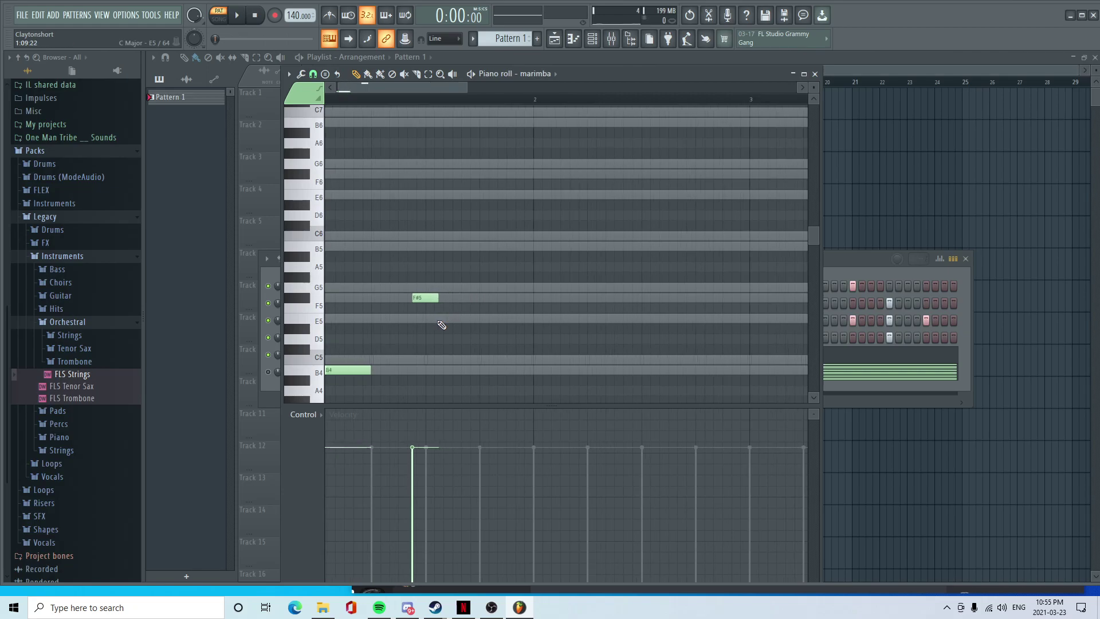
scroll(424, 319, down, 3)
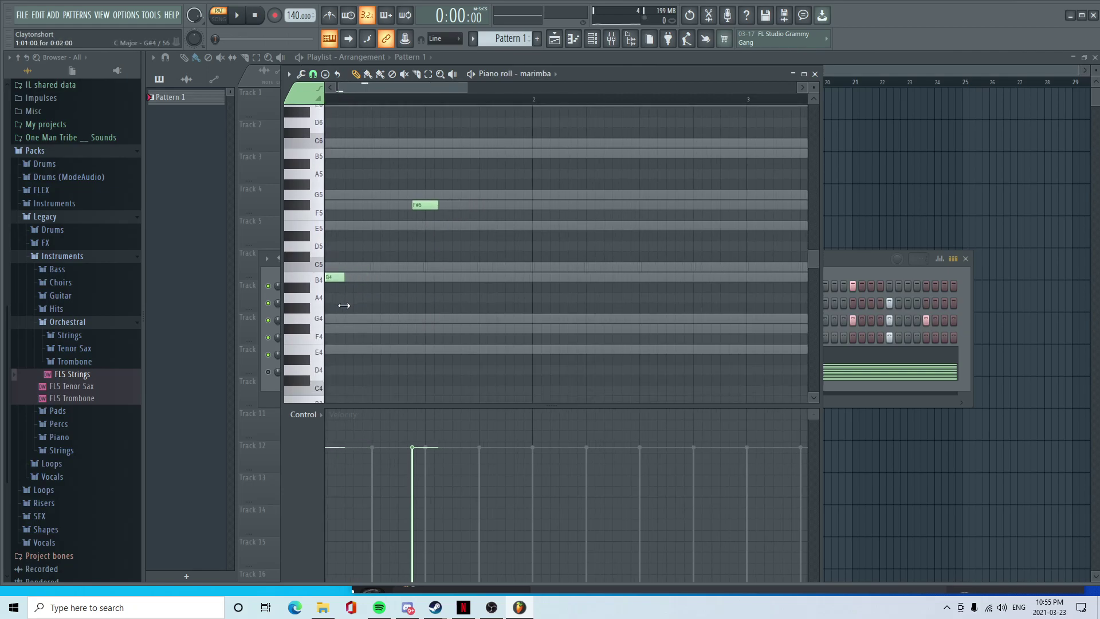
scroll(367, 297, up, 2)
scroll(400, 92, left, 2)
scroll(523, 312, up, 2)
key(space)
key(space)
drag(518, 266, 488, 267)
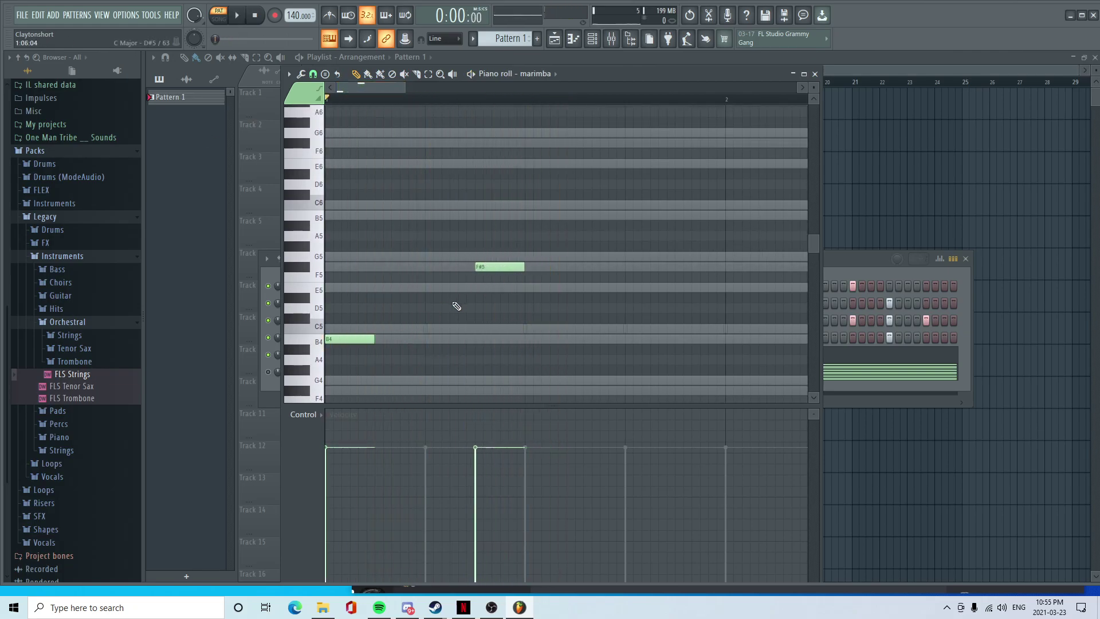
- Play the notes back, audition pitches, and place a half-beat C5 note on step 11 of bar 1
key(space)
key(space)
click(309, 291)
click(306, 328)
key(space)
key(space)
key(space)
key(space)
click(587, 328)
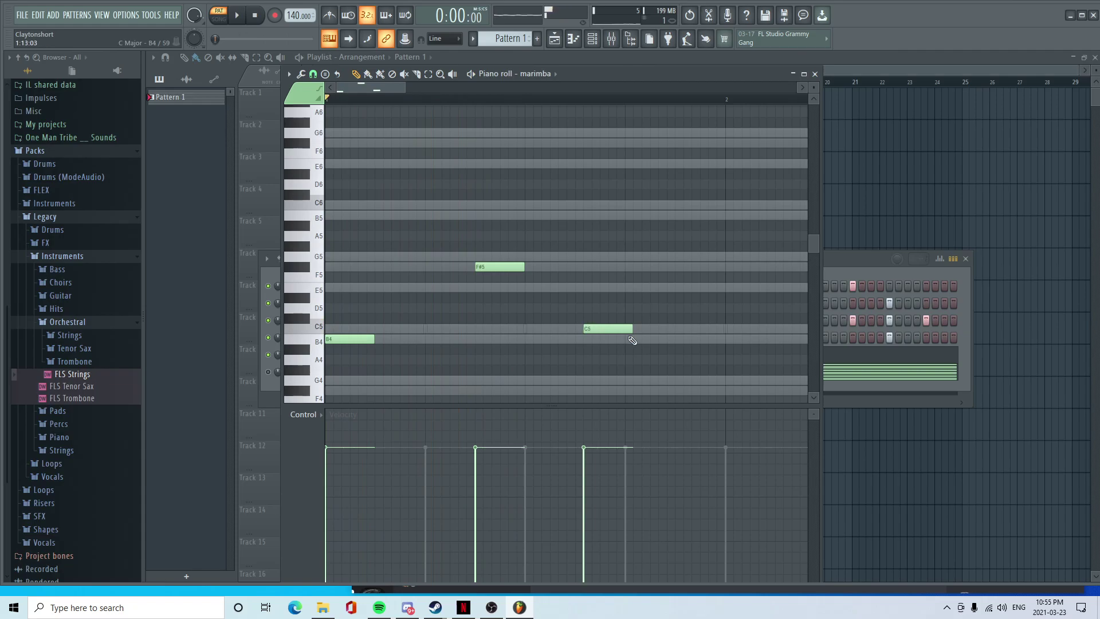
drag(618, 329, 609, 329)
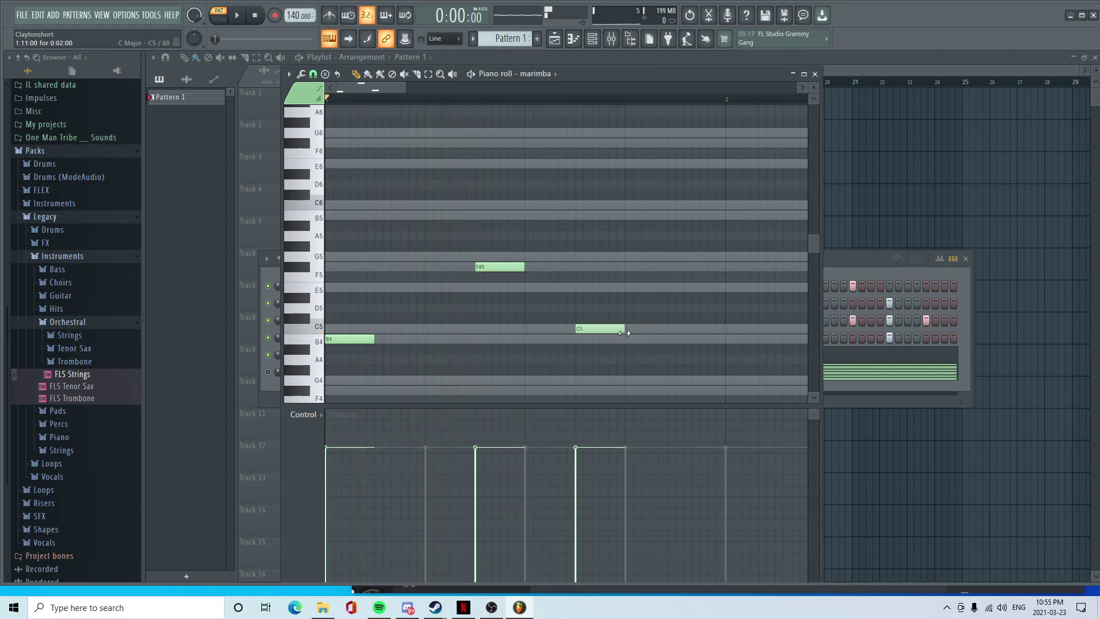
- Add a B4 note on step 13 of bar 1 and a B5 note at the start of bar 2
click(625, 339)
key(space)
key(space)
click(317, 204)
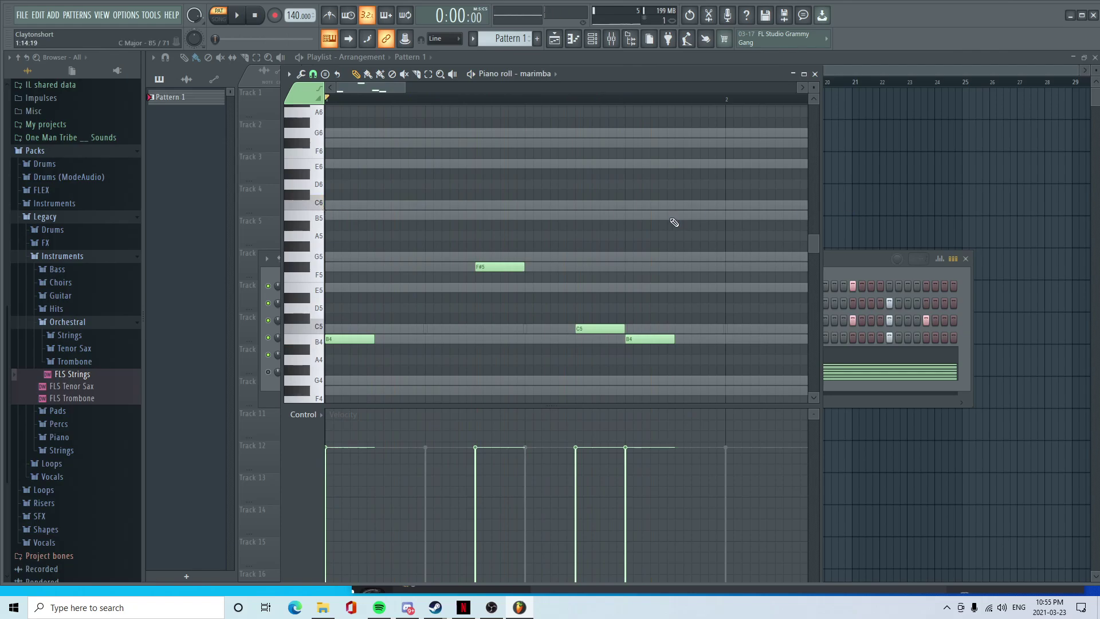
click(723, 216)
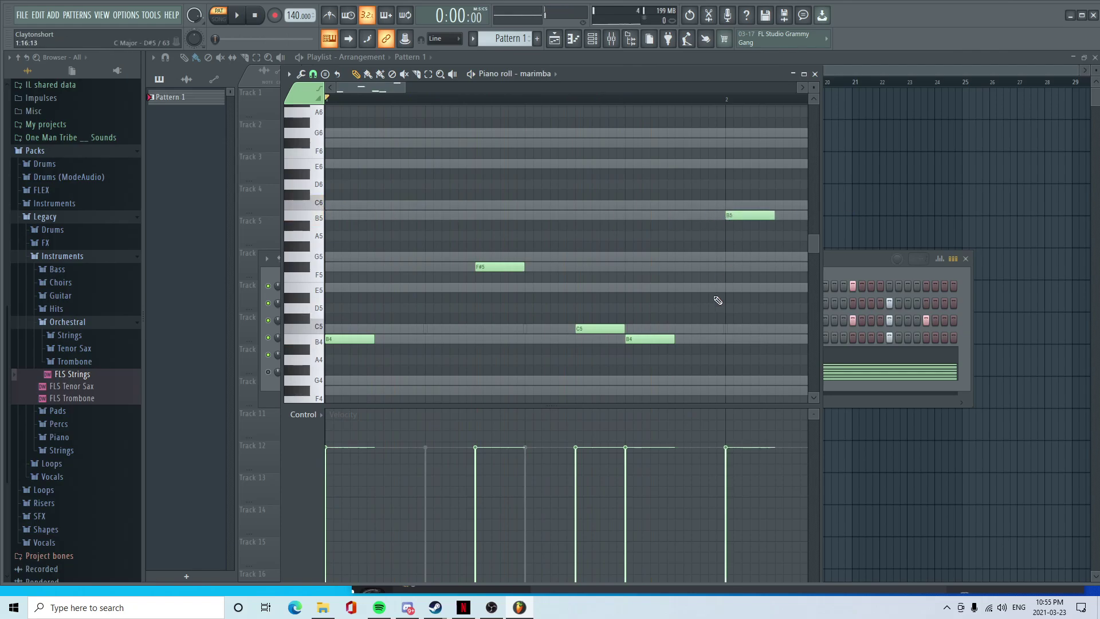
- Add F#5, E5, G5 and C5 notes on steps 5, 9, 11 and 13 of bar 2 and play the melody back
drag(400, 88, 456, 164)
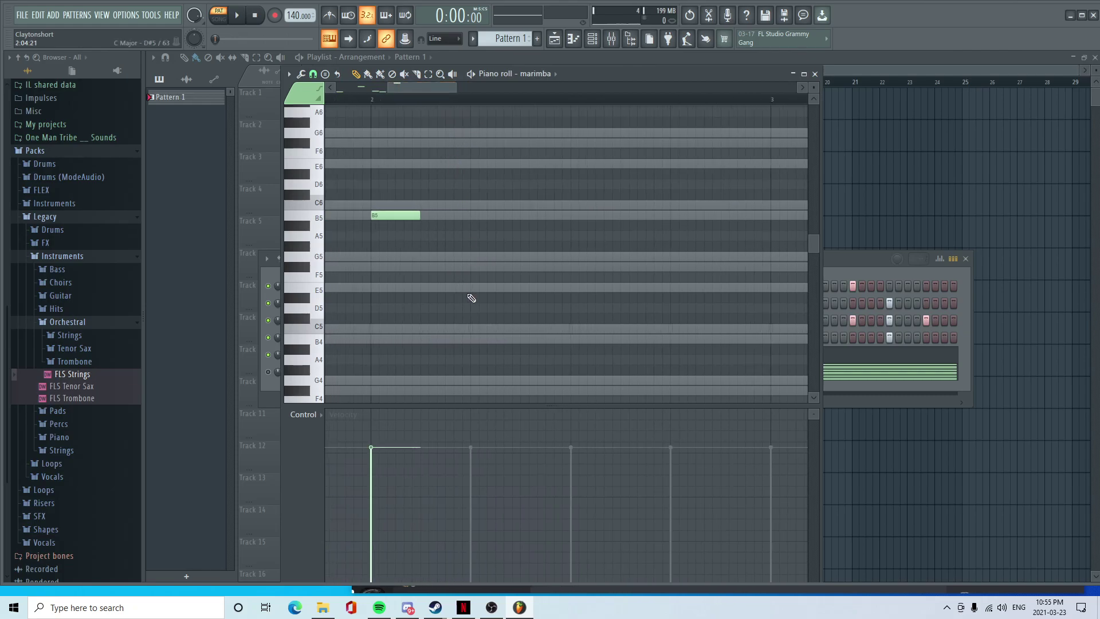
click(475, 267)
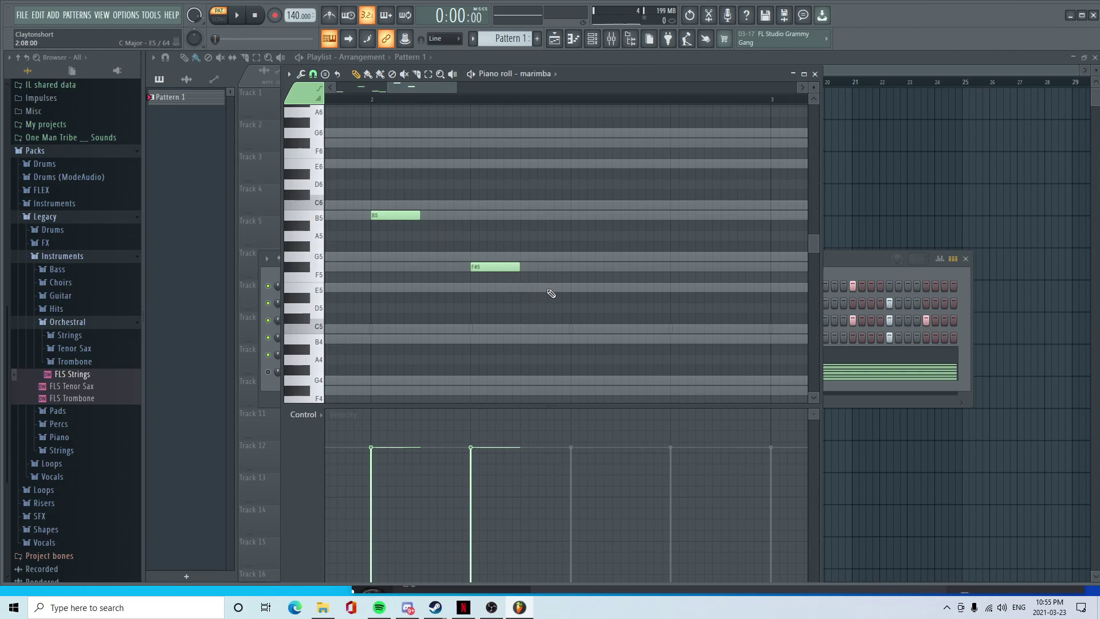
click(580, 289)
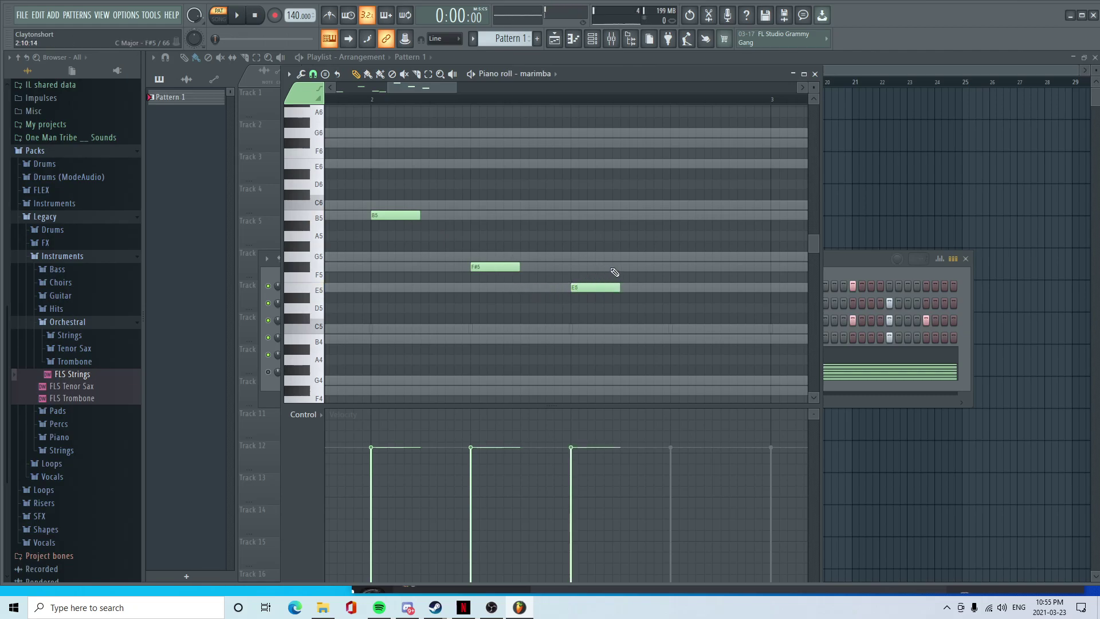
click(624, 258)
click(681, 328)
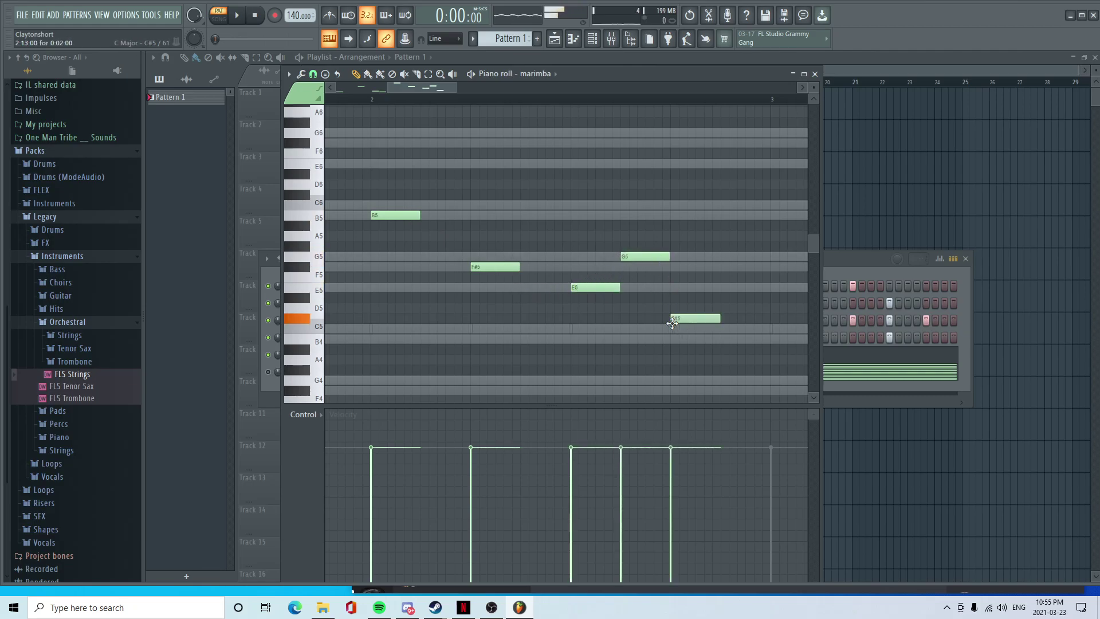
key(space)
scroll(590, 349, down, 2)
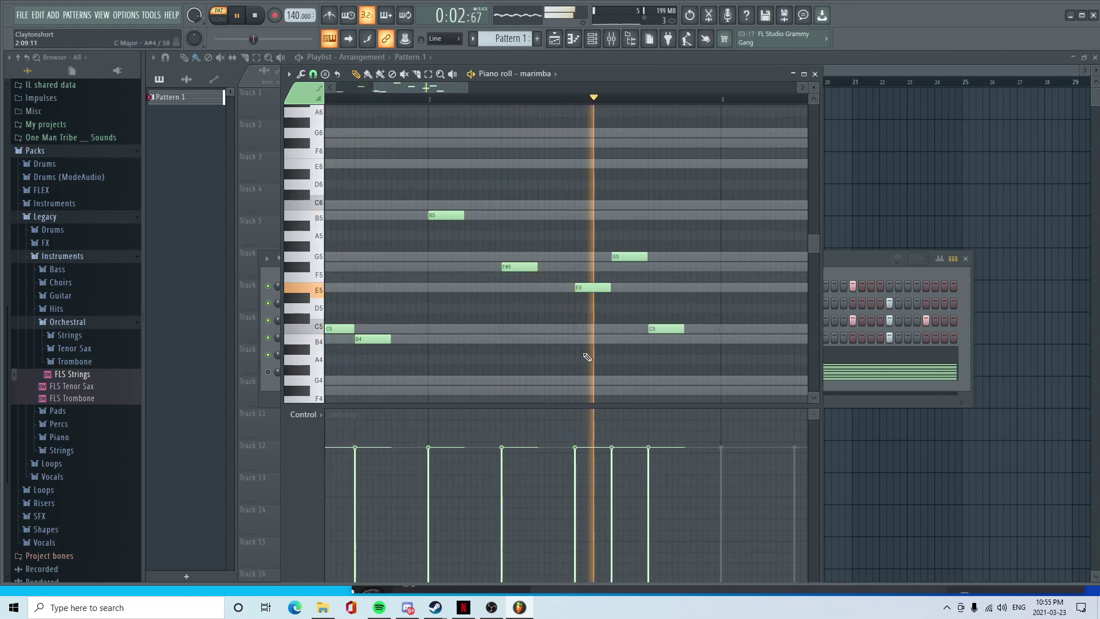
key(space)
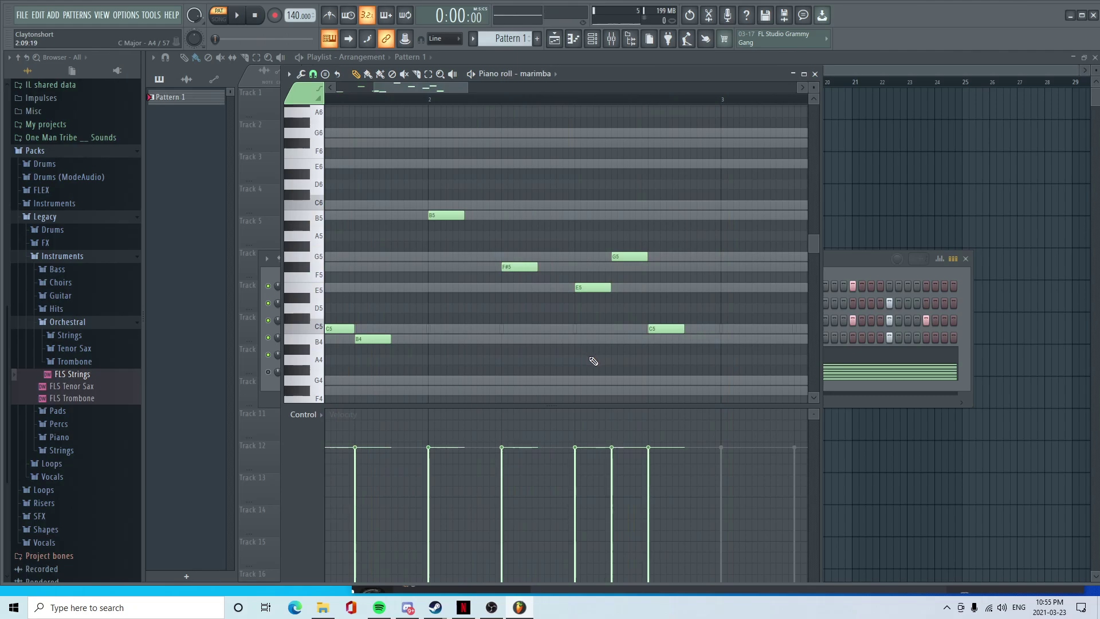
- Repeat the first bar's B4, F#5, C5 and B4 phrase in bar 3 and play the melody back
scroll(592, 365, down, 2)
scroll(547, 322, down, 3)
drag(431, 87, 424, 287)
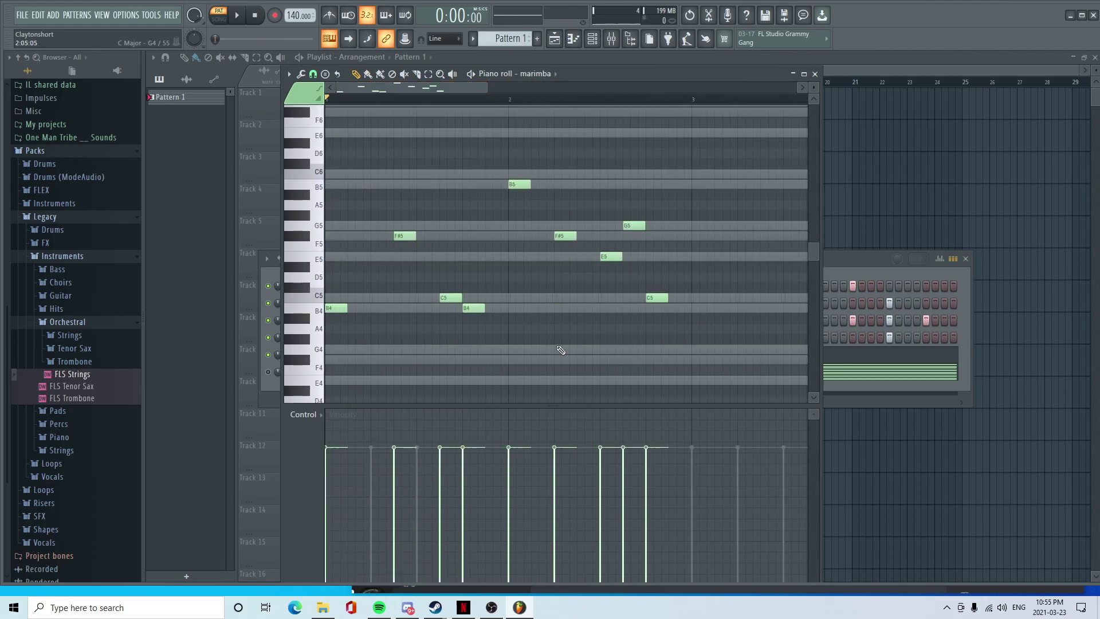
drag(432, 89, 525, 150)
click(594, 215)
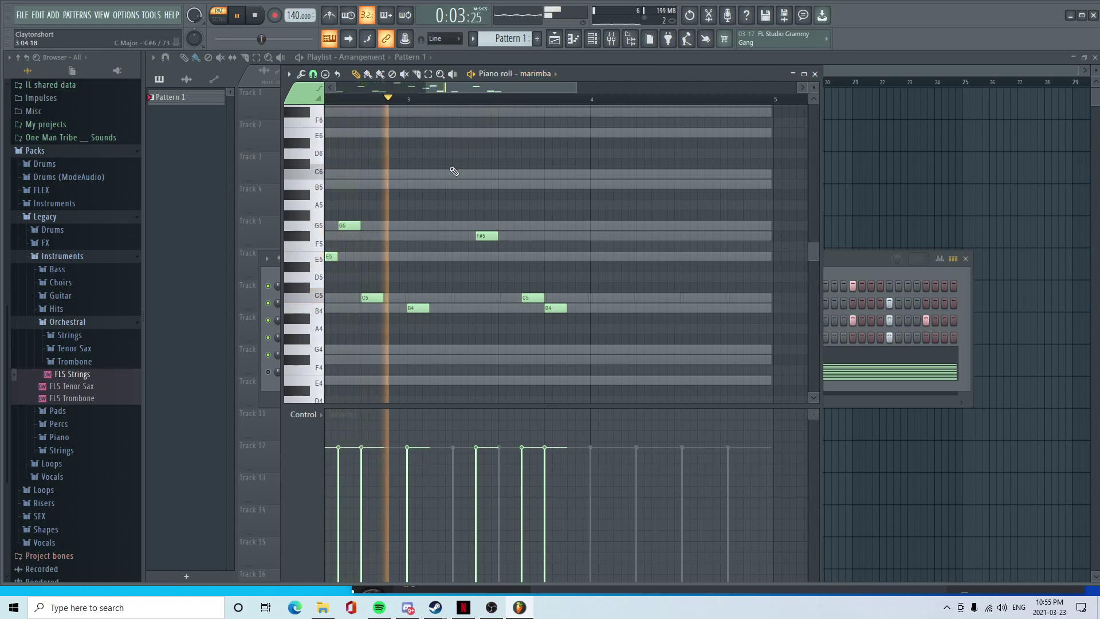
key(space)
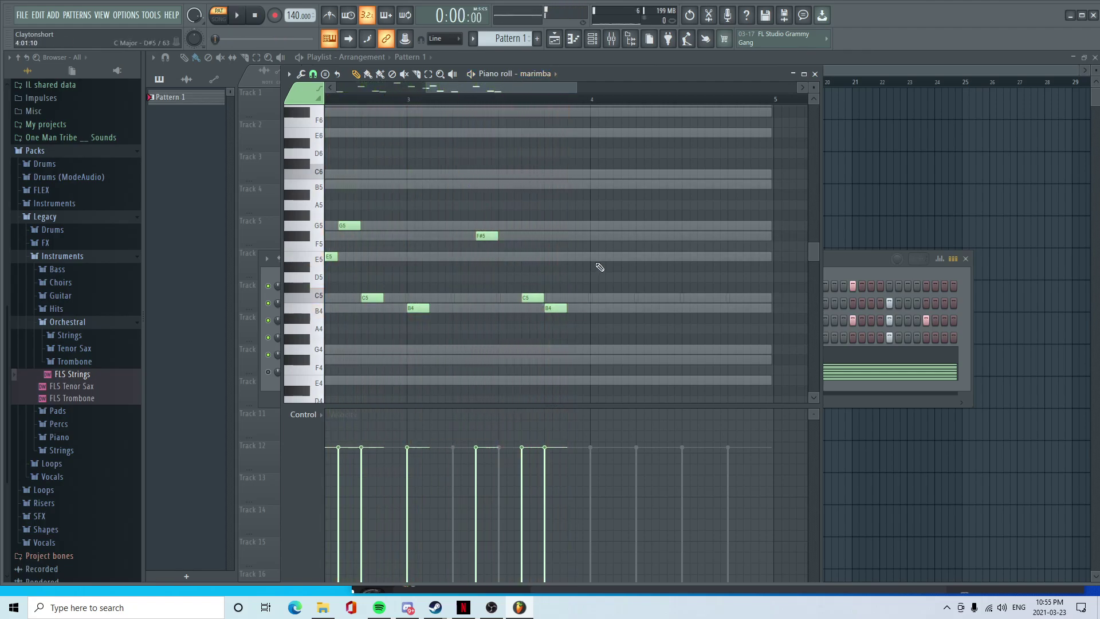
- Add F#5, C5, B4, E5, F#5 and C5 notes on steps 1, 5, 7, 9, 11 and 13 of bar 4 and play back
click(591, 235)
click(638, 298)
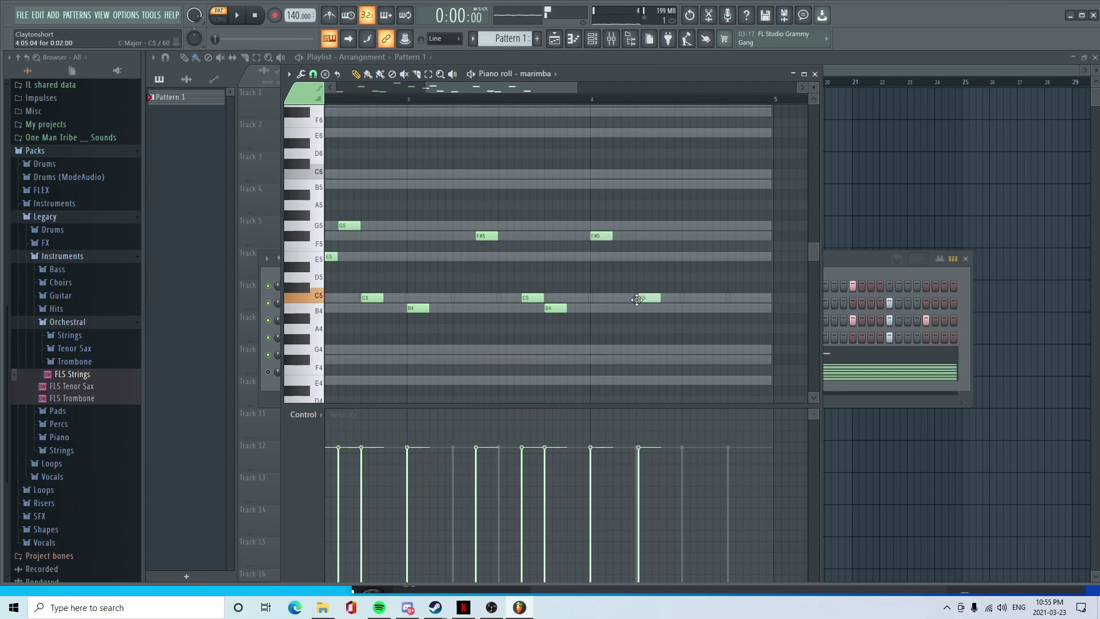
click(641, 295)
click(662, 308)
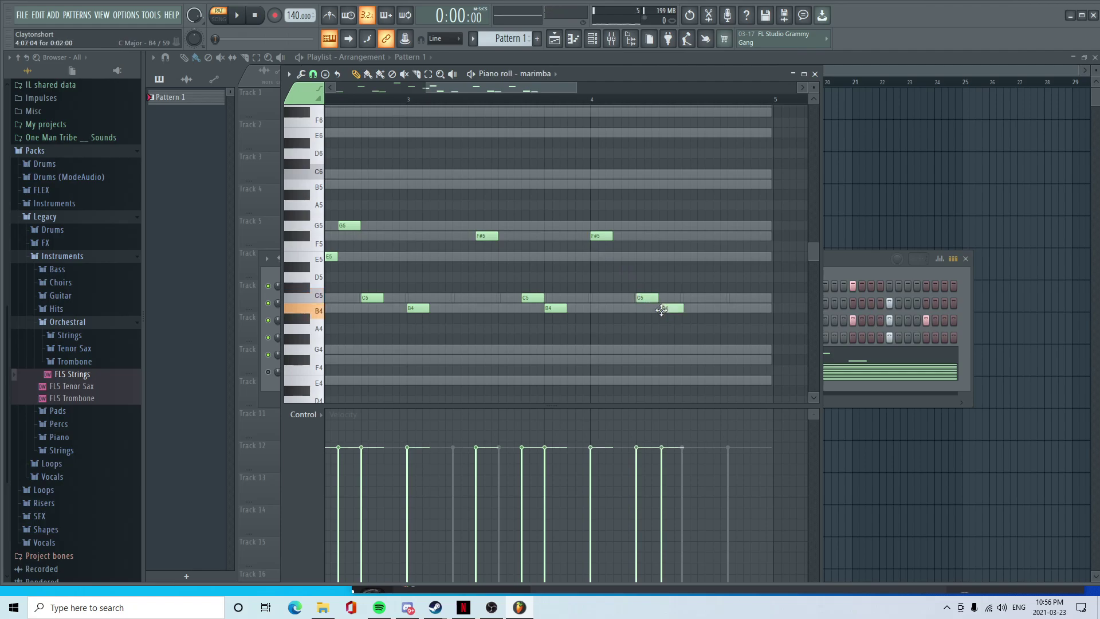
click(683, 256)
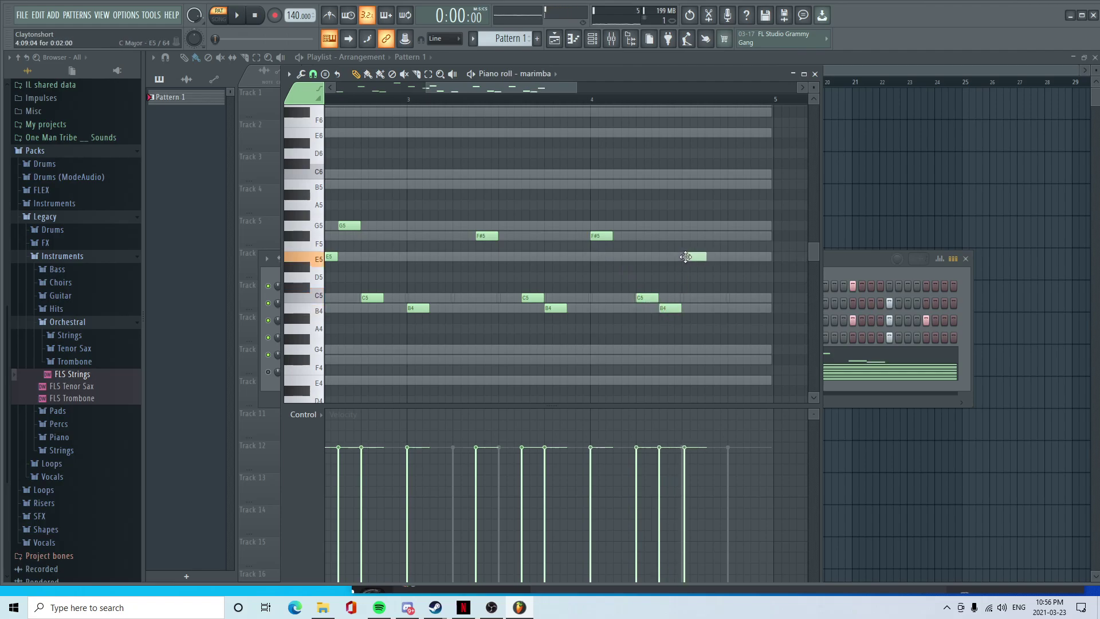
click(709, 236)
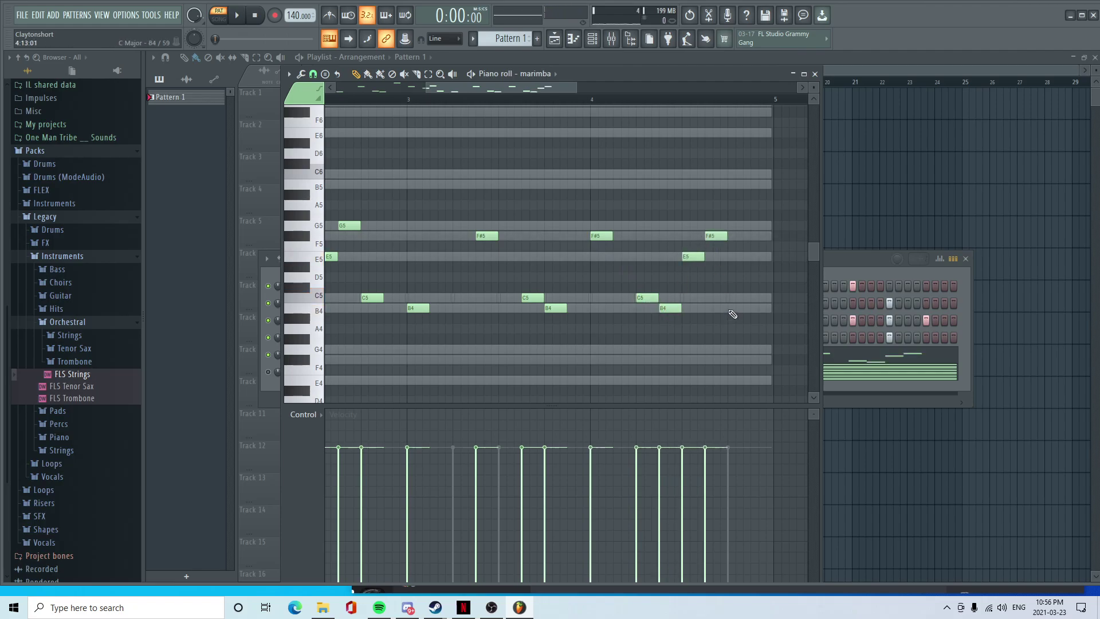
click(731, 298)
key(space)
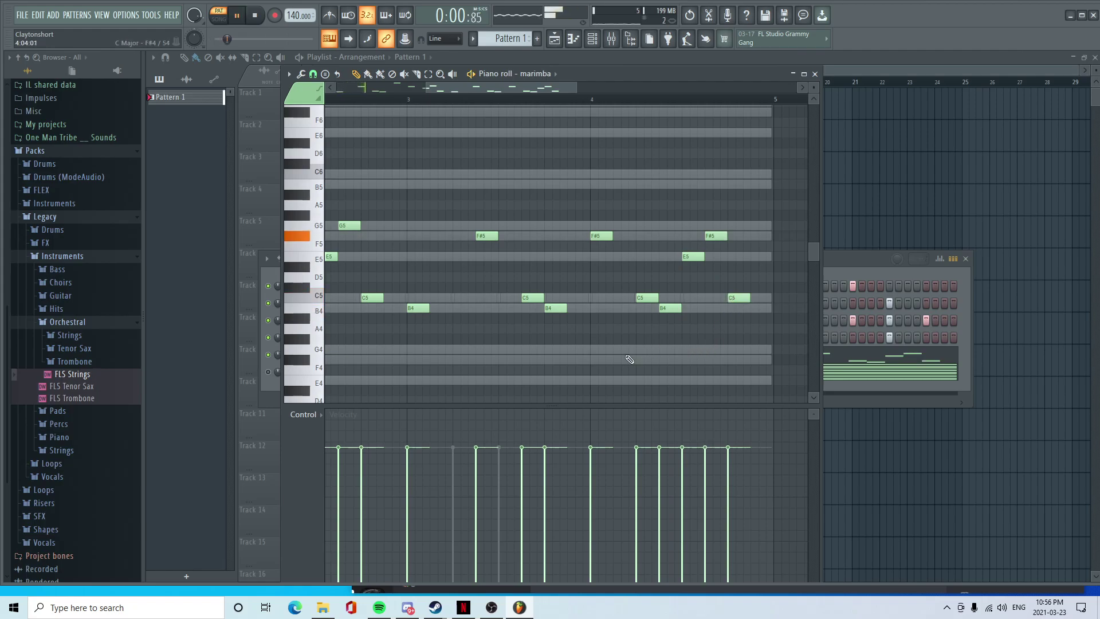
ctrl+scroll(629, 360, down, 2)
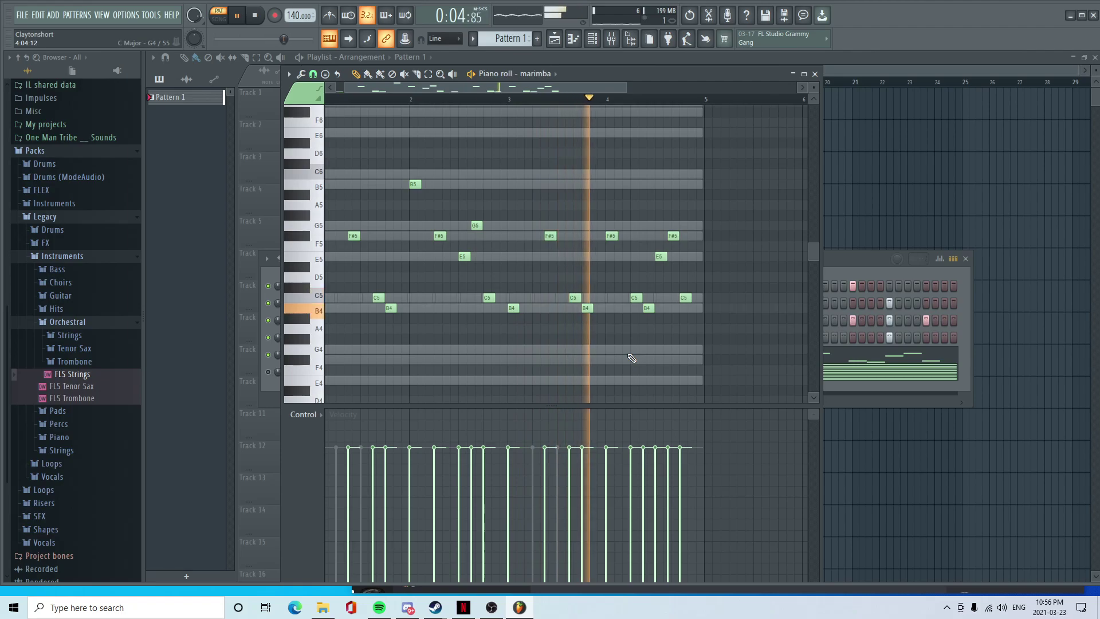
key(space)
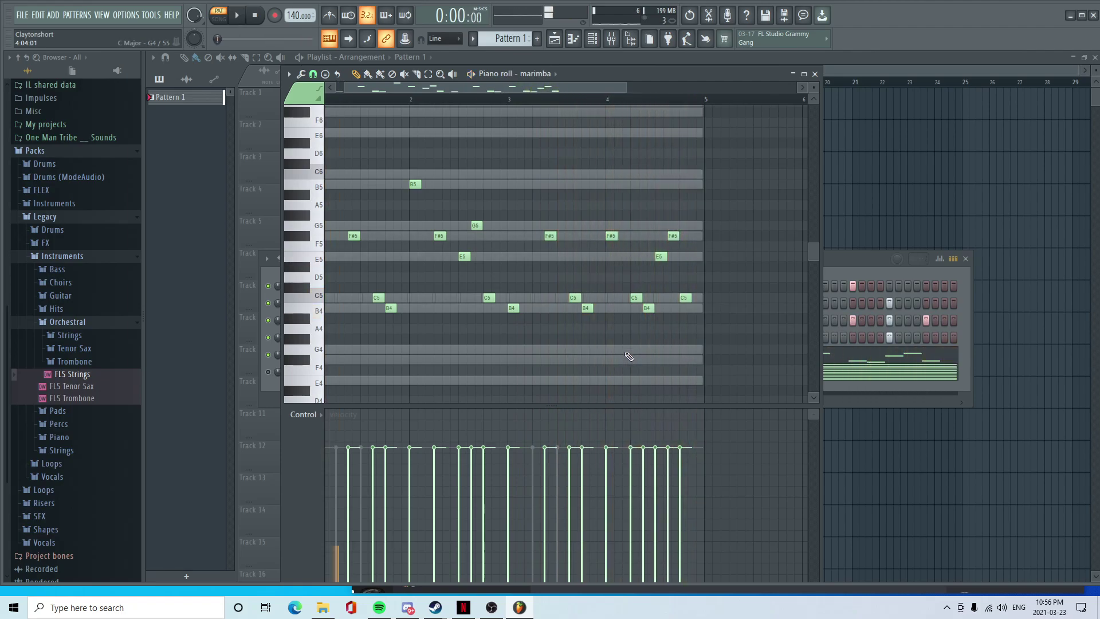
- Close the piano roll, add a new FLEX channel and show the presets of its General Midi Library pack
click(815, 74)
click(340, 401)
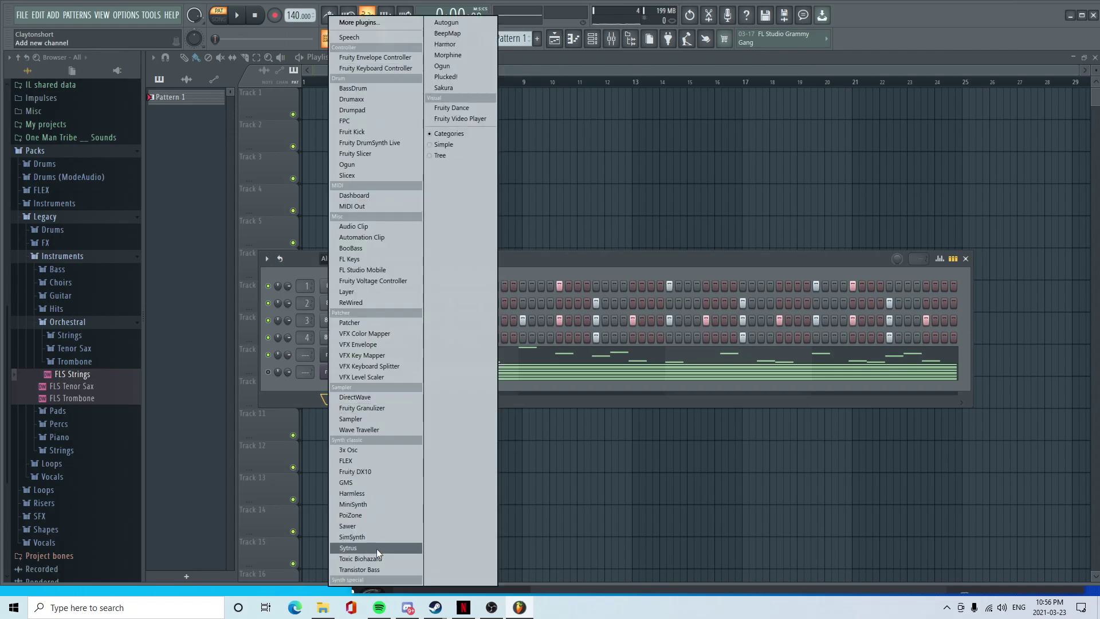
click(381, 461)
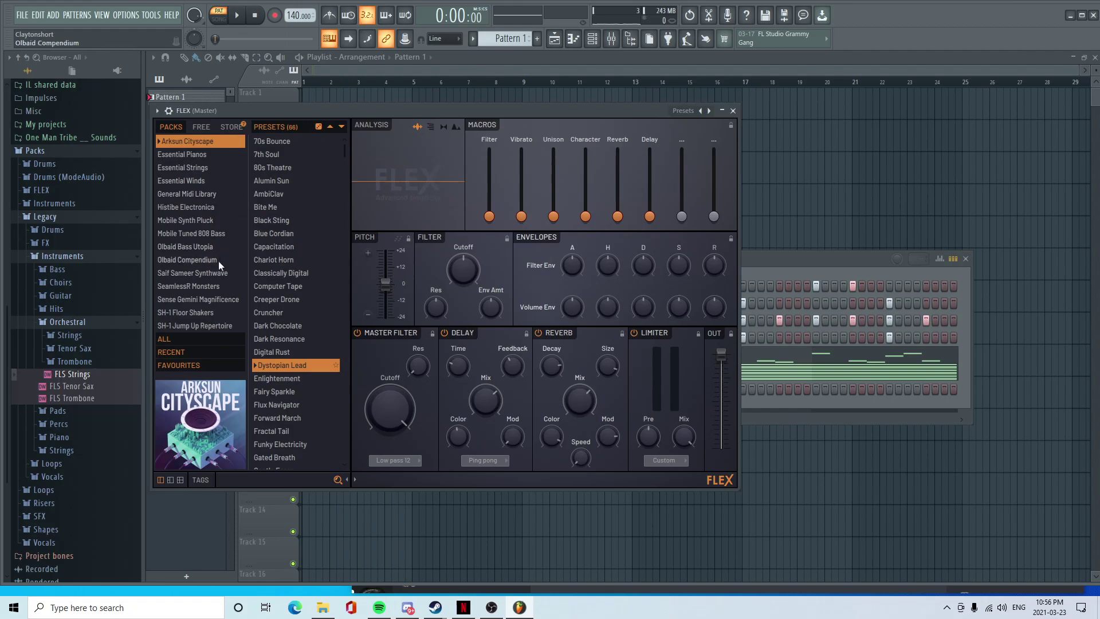
click(201, 198)
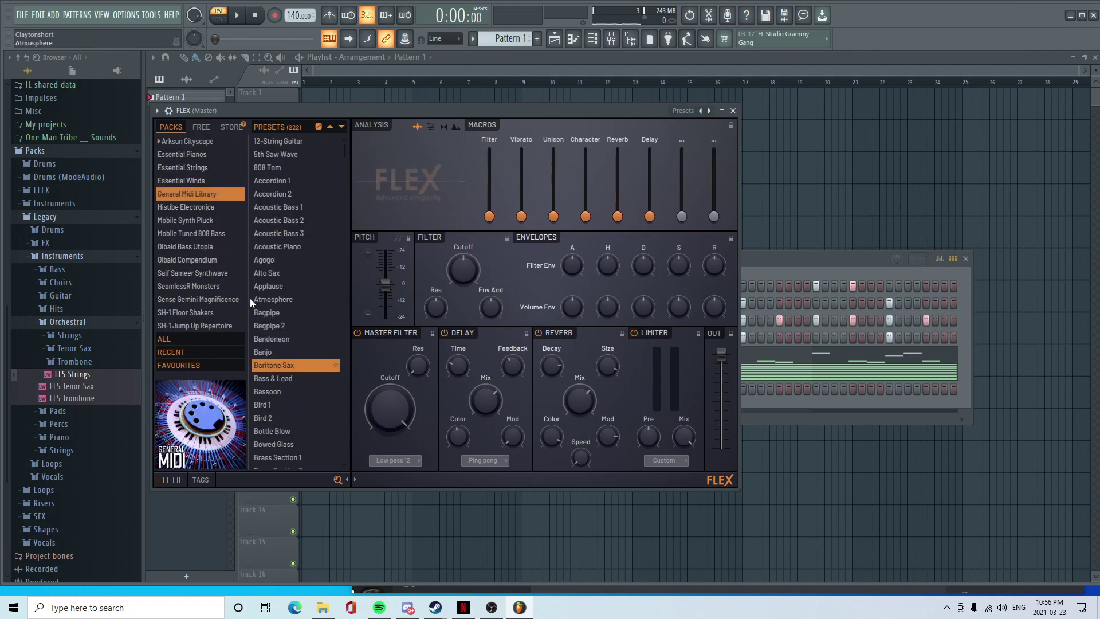
- Try the Oboe preset from the General Midi Library pack in FLEX
scroll(290, 349, down, 8)
scroll(288, 354, down, 15)
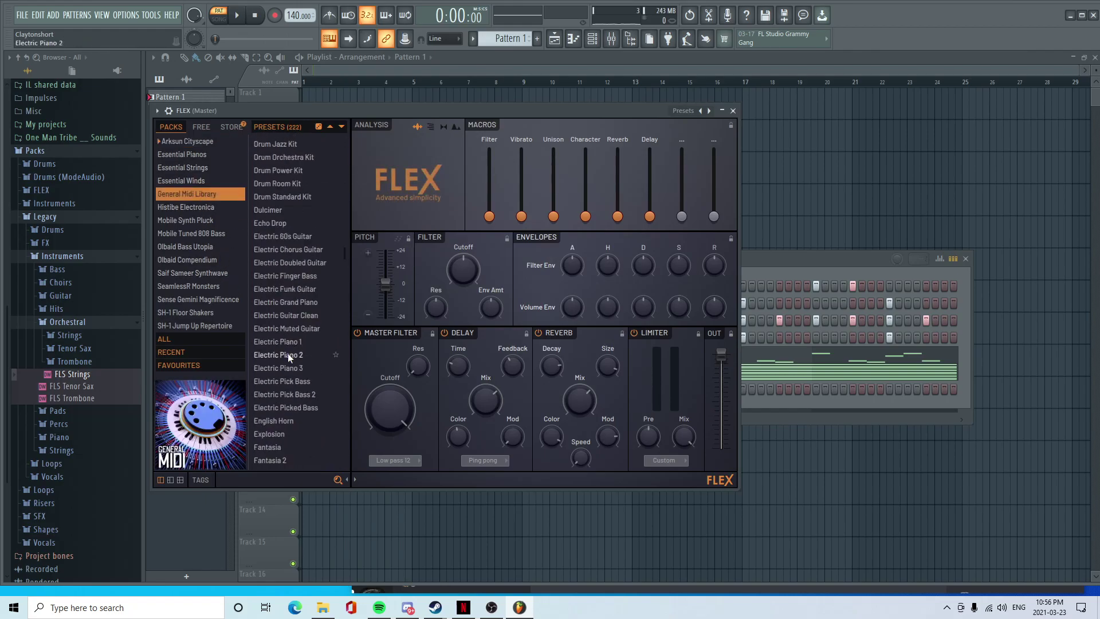
click(306, 382)
scroll(306, 385, up, 3)
scroll(295, 364, down, 3)
click(283, 261)
scroll(293, 301, up, 4)
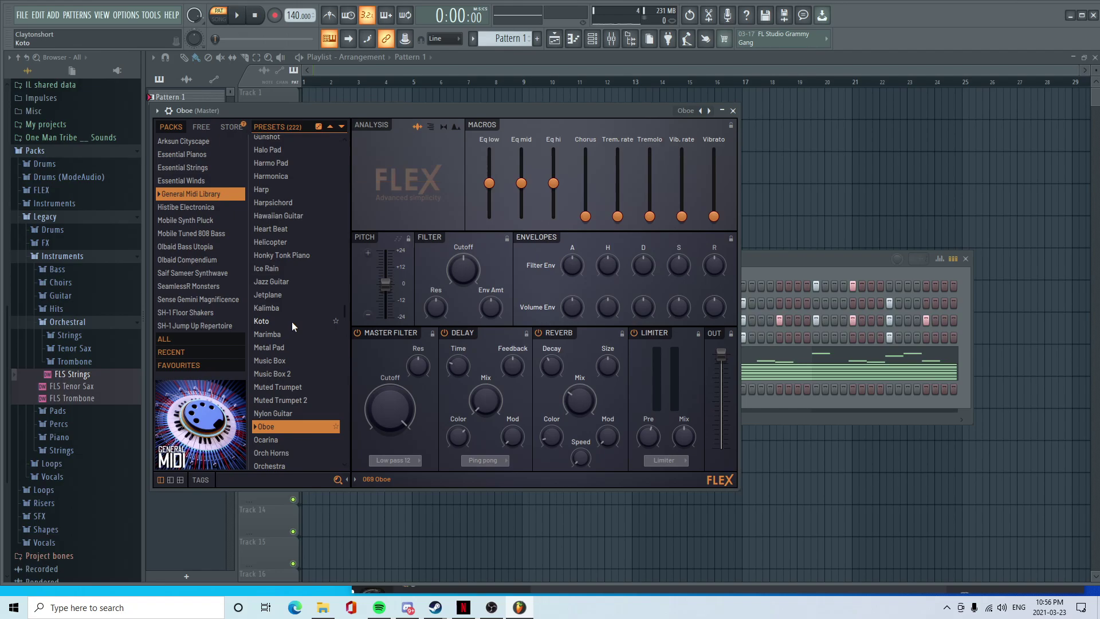
- Audition the Harp and Flute presets of the General Midi Library pack
scroll(291, 320, up, 3)
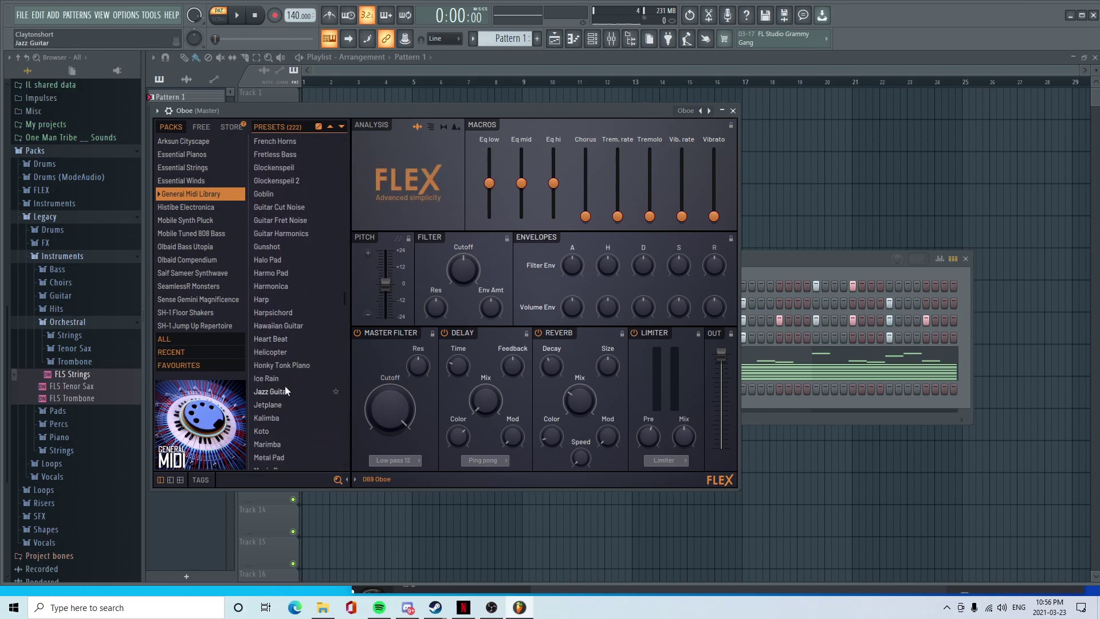
click(286, 380)
scroll(290, 386, up, 1)
click(288, 357)
scroll(295, 369, up, 2)
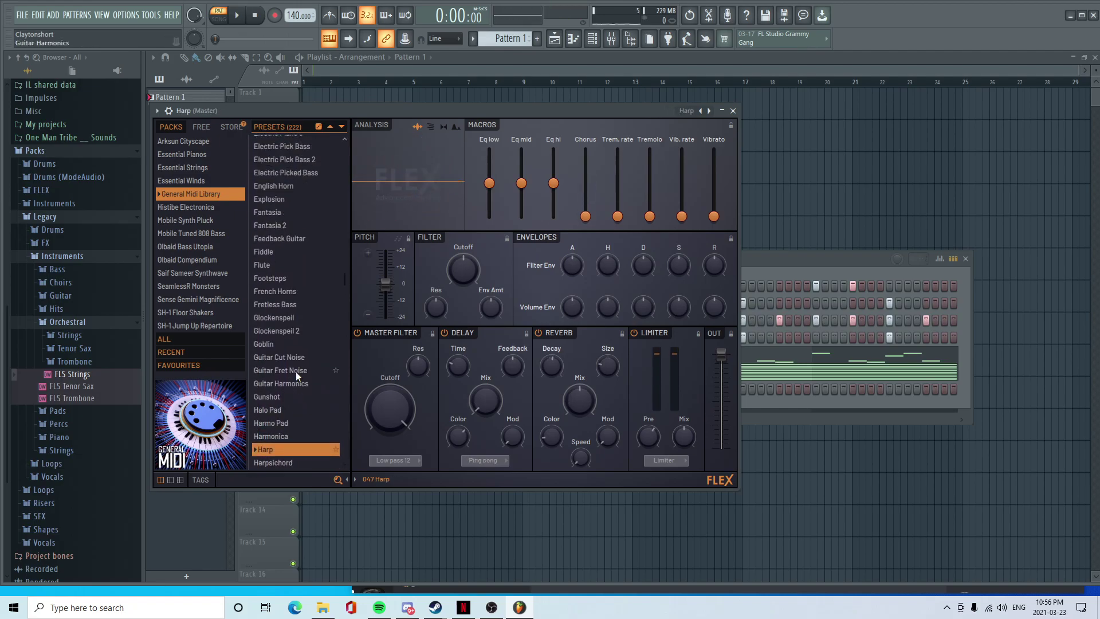
click(276, 279)
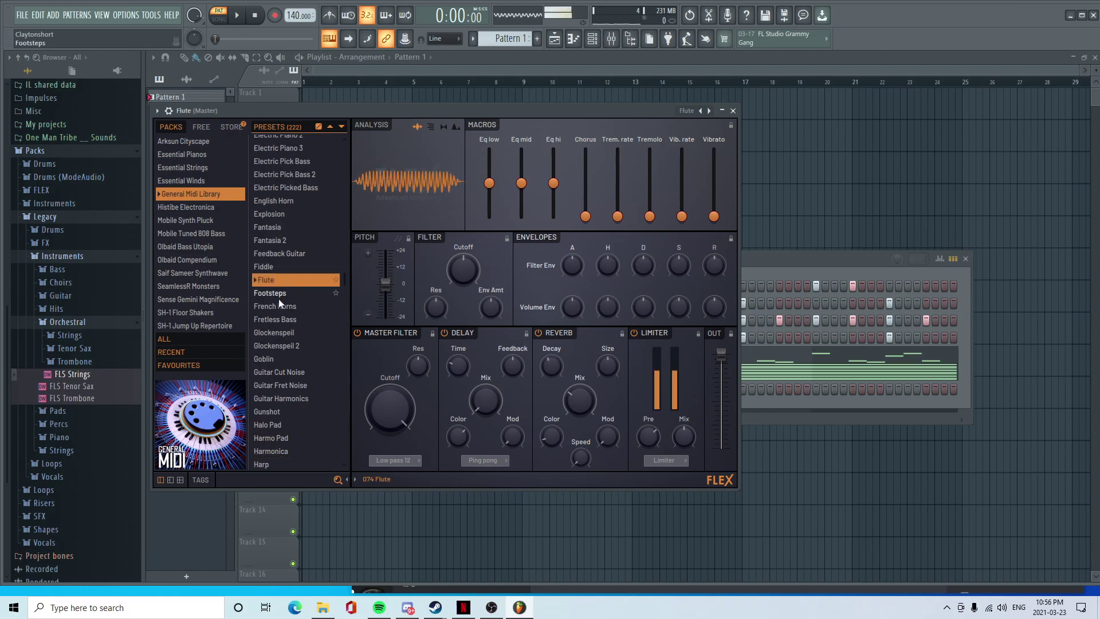
- Load the Piccolo preset in FLEX, close the plugin and show the Piccolo channel's piano roll
scroll(291, 355, up, 3)
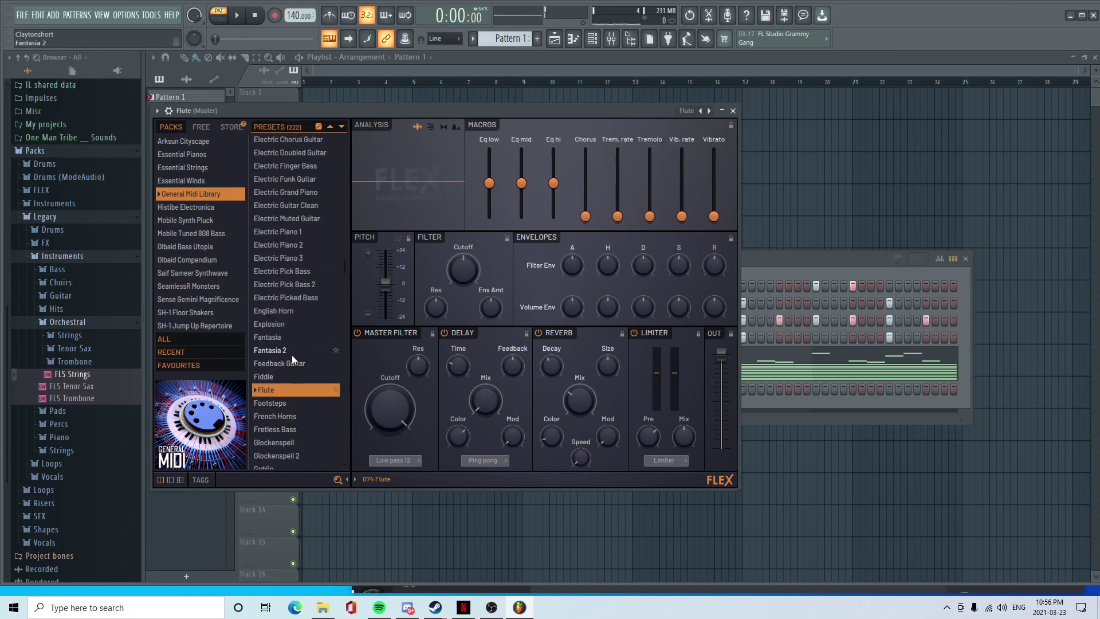
scroll(291, 354, down, 10)
scroll(291, 354, down, 5)
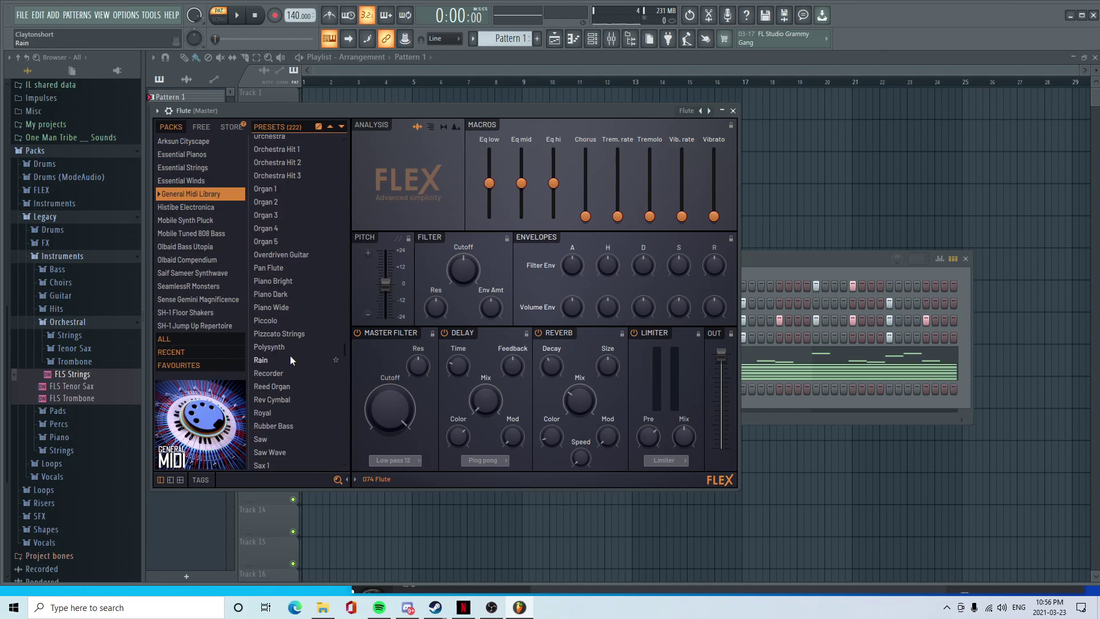
click(733, 111)
right_click(347, 391)
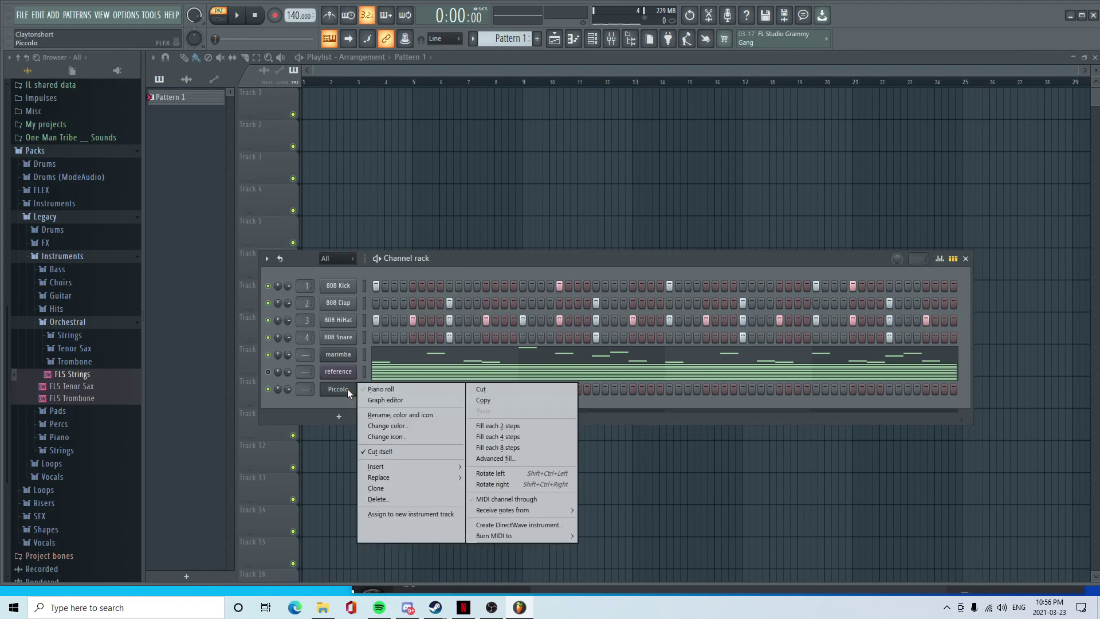
click(464, 275)
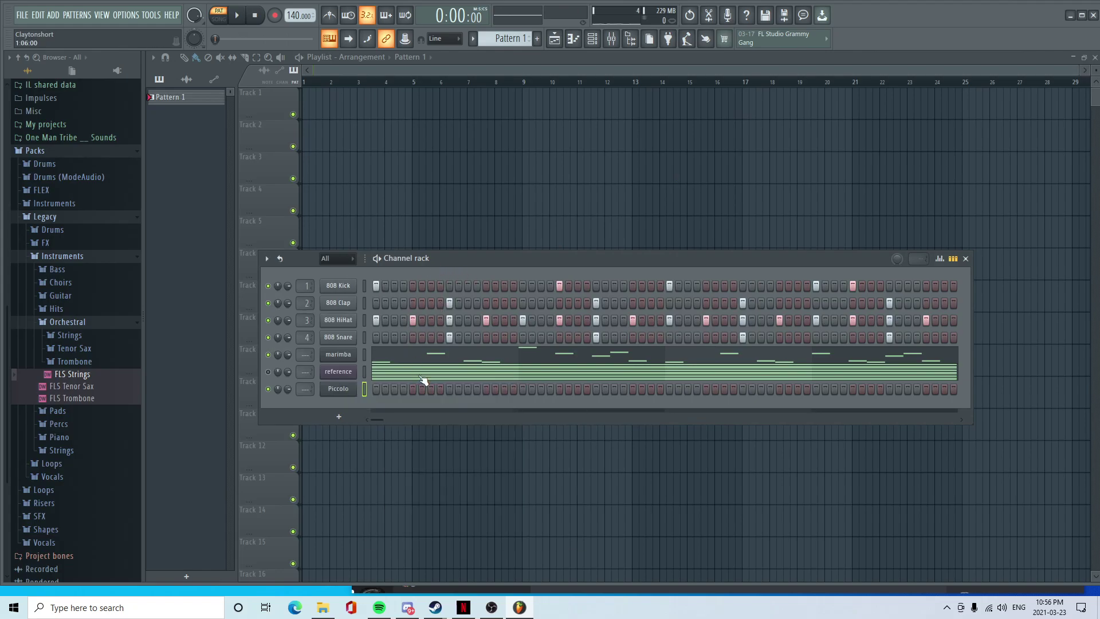
right_click(347, 394)
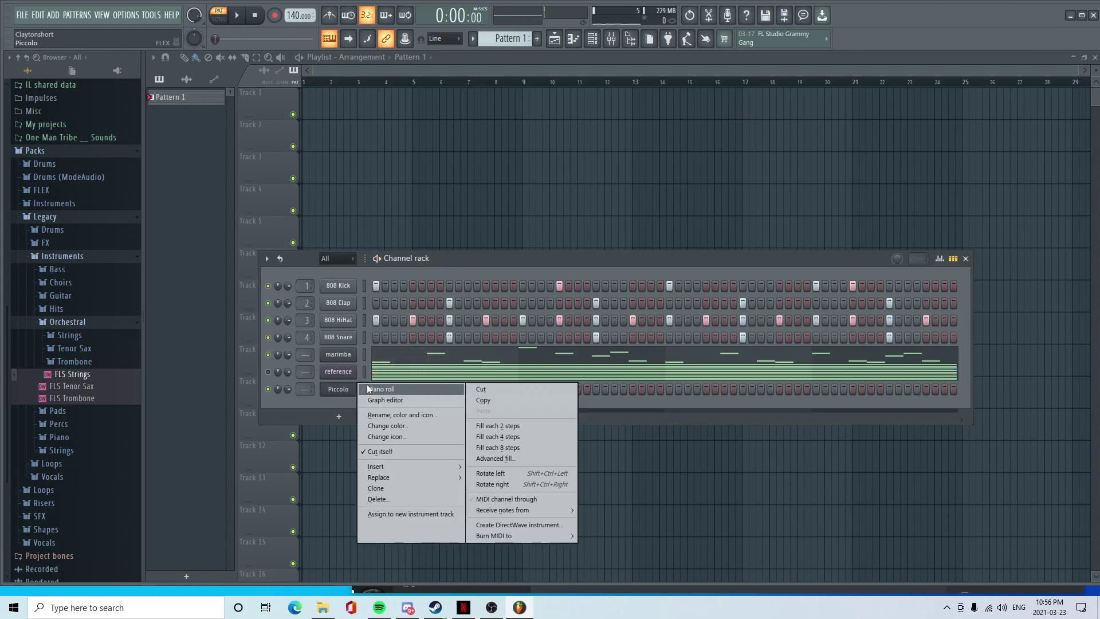
click(368, 384)
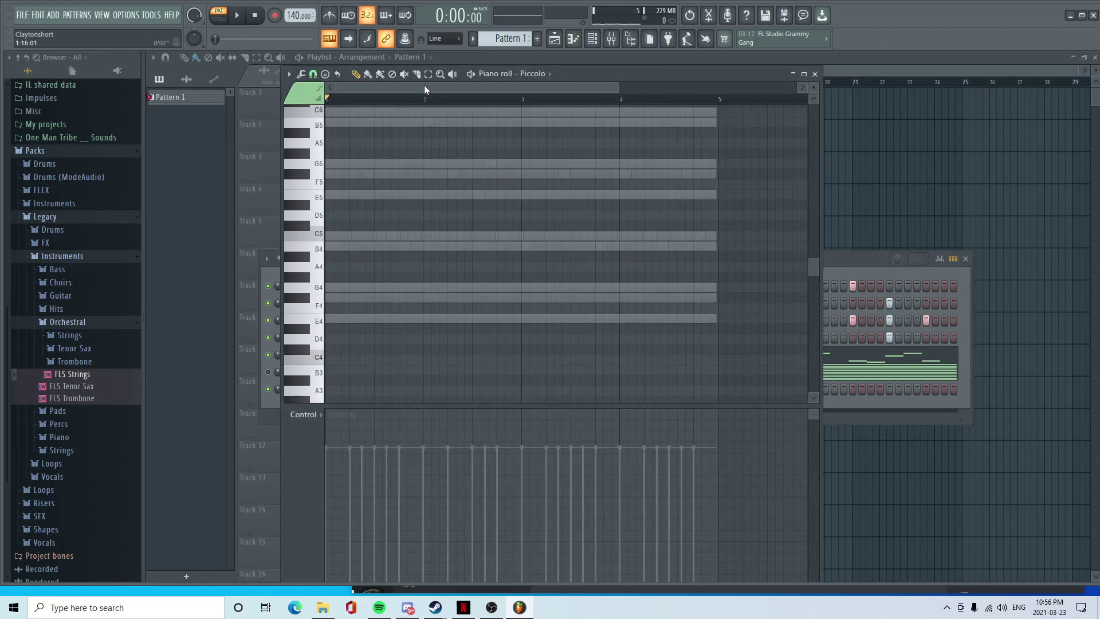
- Sound several keys around G6 on the piano roll keyboard to pick the melody's opening pitches
scroll(363, 177, up, 3)
ctrl+scroll(353, 270, up, 2)
click(319, 211)
click(316, 153)
click(316, 164)
click(314, 135)
click(316, 153)
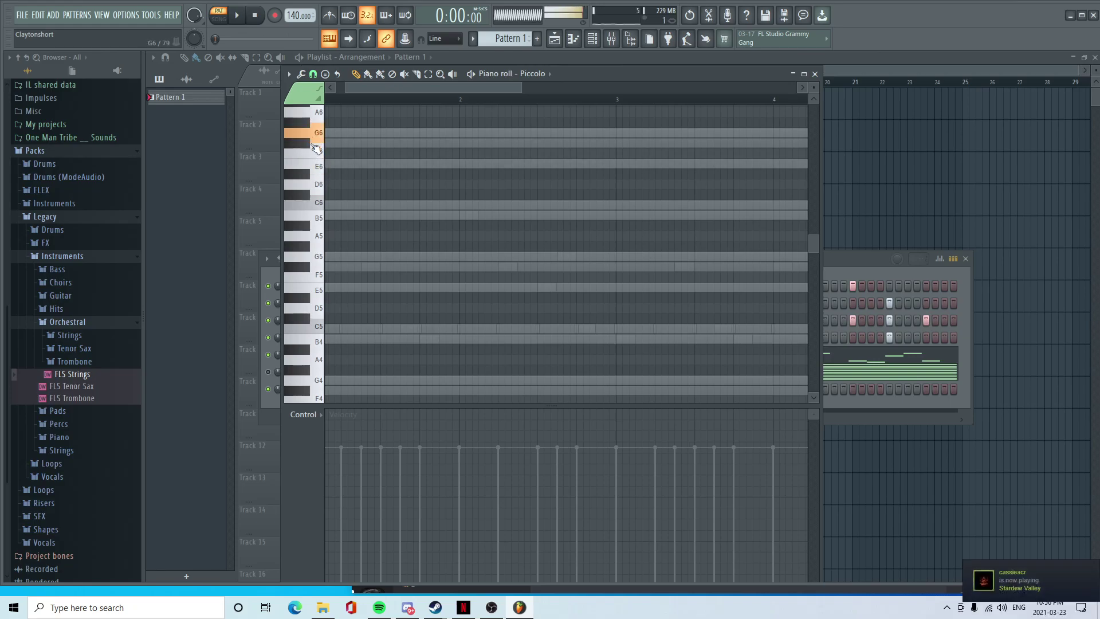
click(316, 151)
- Add F#6, G6 and F#6 notes on steps 3, 4 and 5 of bar 1, the last one four steps long, and play back
drag(341, 150, 369, 143)
scroll(348, 156, up, 3)
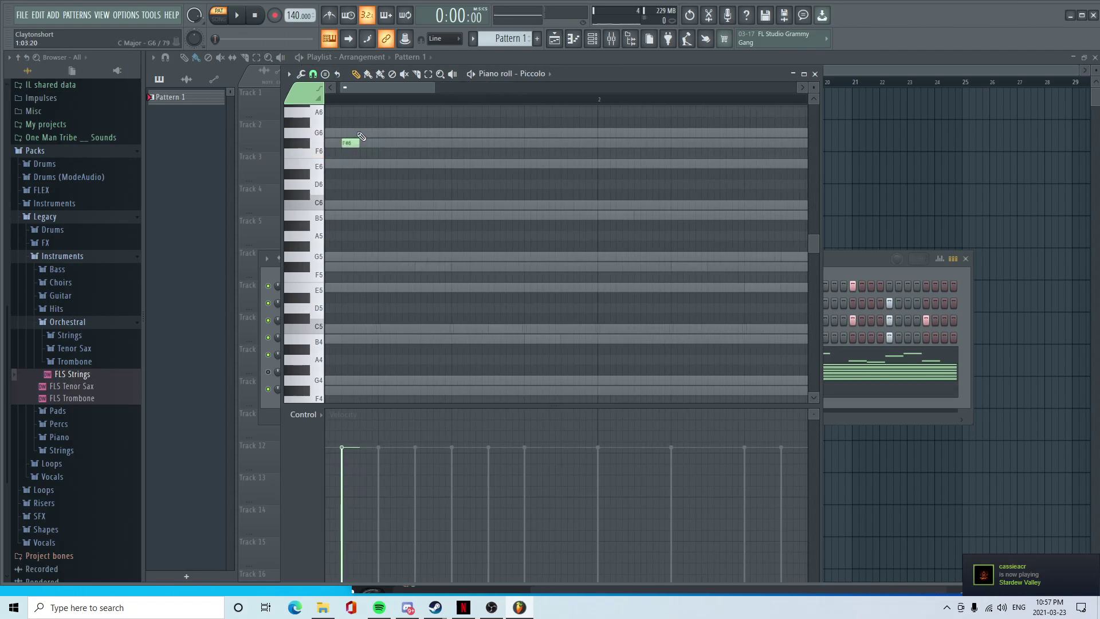
click(363, 133)
click(380, 143)
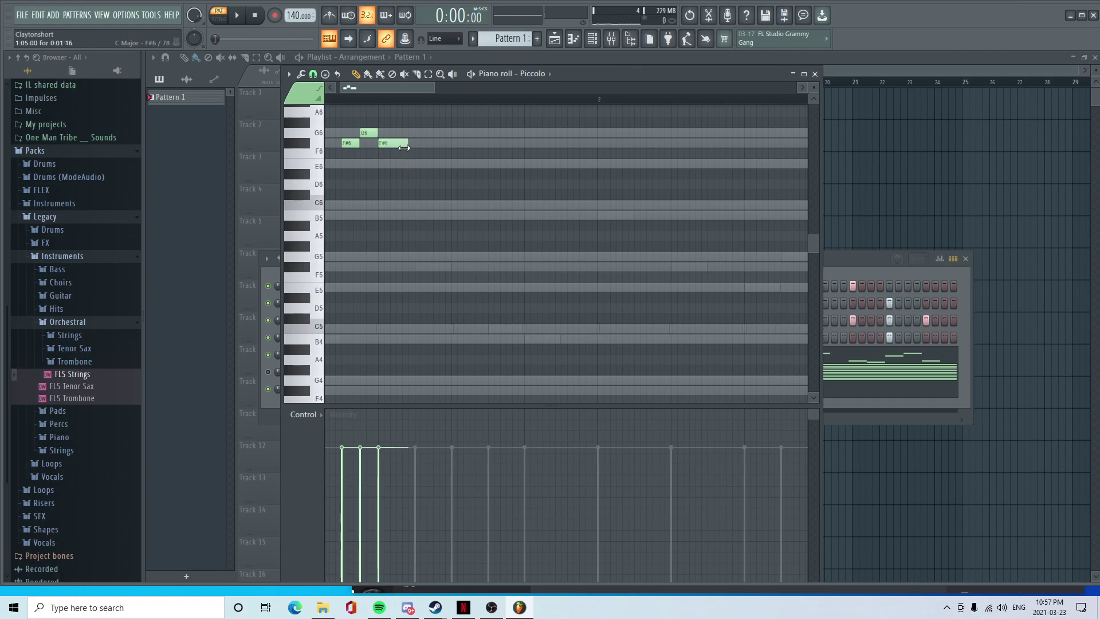
drag(415, 187, 412, 203)
key(space)
key(space)
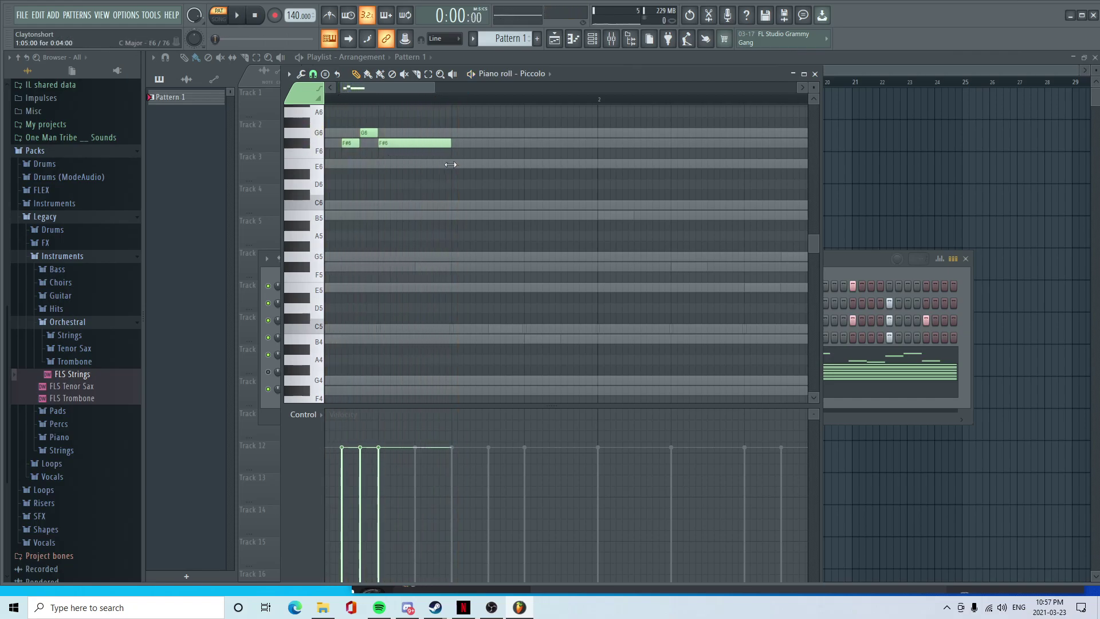
key(space)
key(space)
- Add two-step C6, B5 and F#5 notes on steps 11, 13 and 15 of bar 1, checking pitches and playback
click(308, 144)
click(316, 218)
key(space)
click(492, 206)
drag(550, 206, 509, 215)
key(space)
key(space)
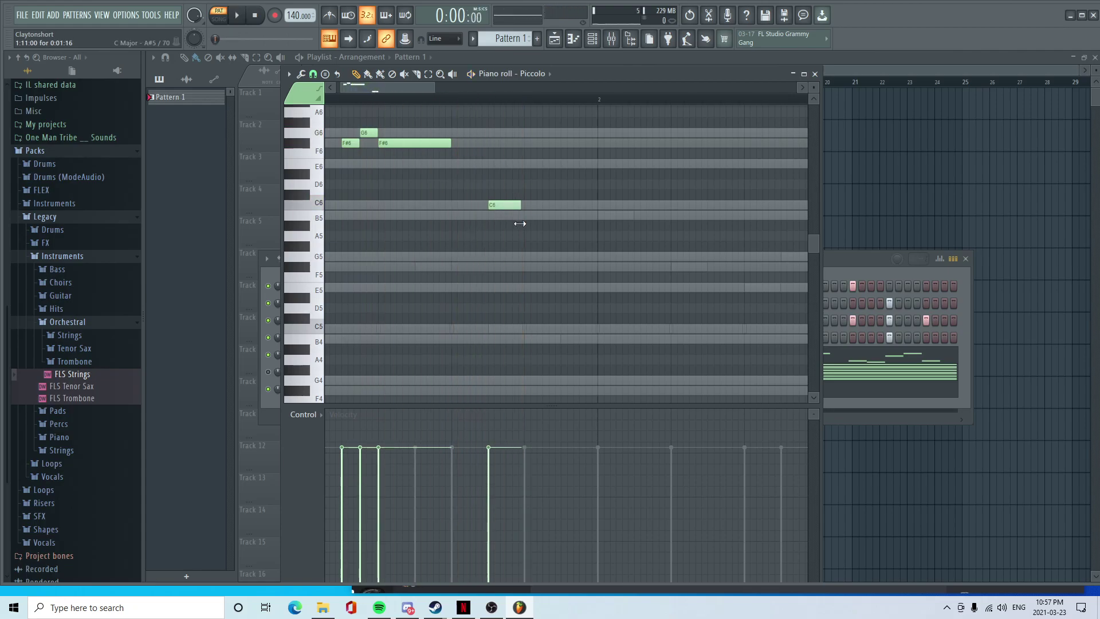
click(528, 216)
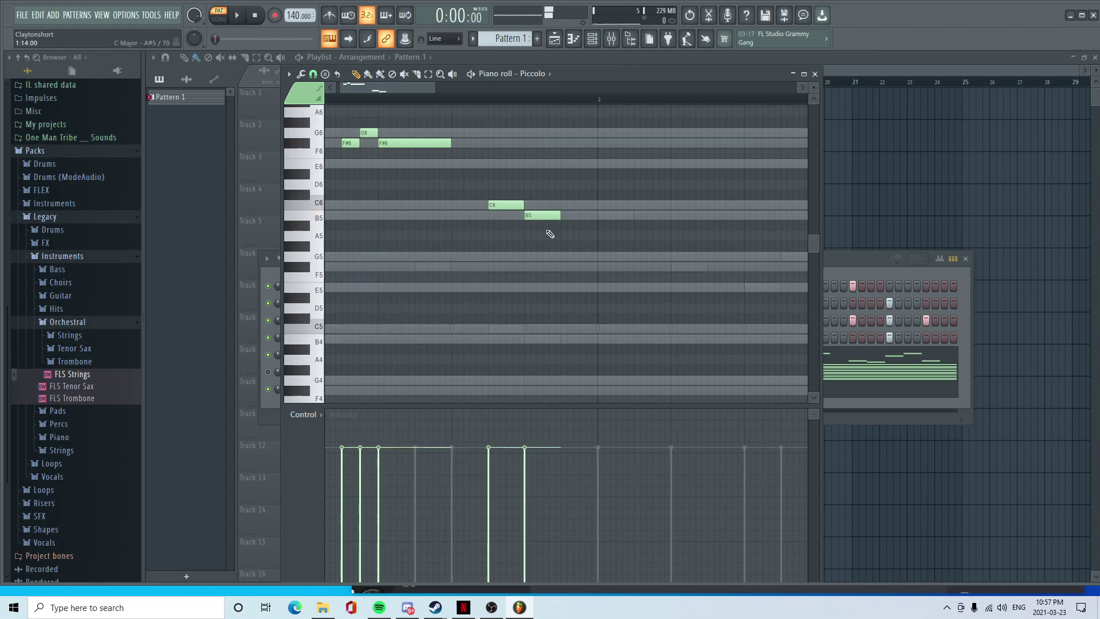
click(571, 261)
drag(571, 261, 571, 267)
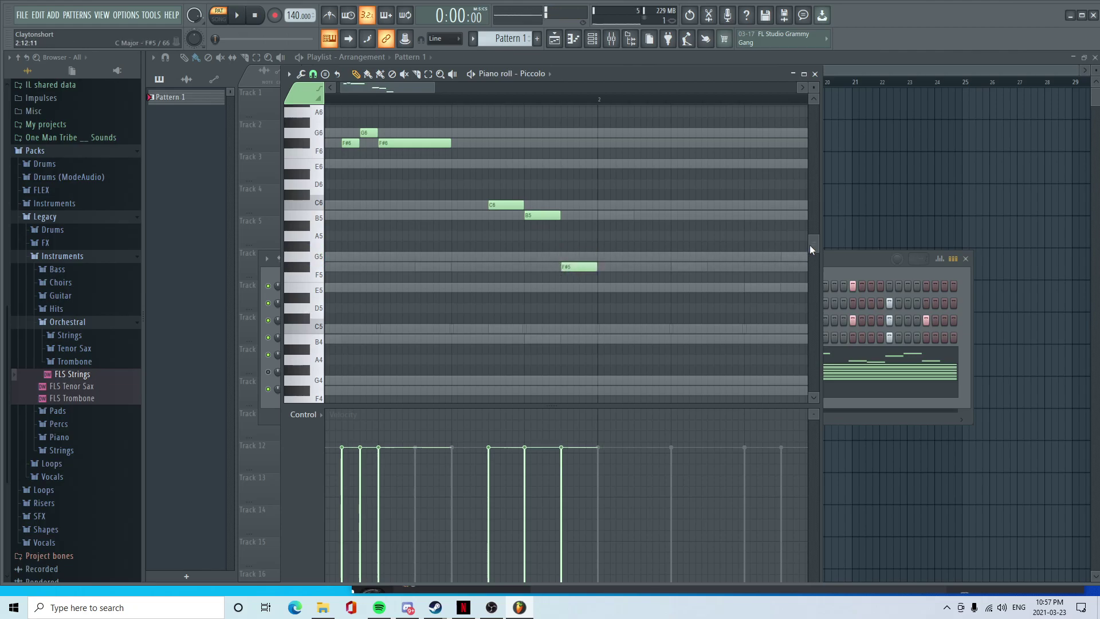
- Set the Piccolo channel's volume to about 69% and play the pattern back
click(825, 254)
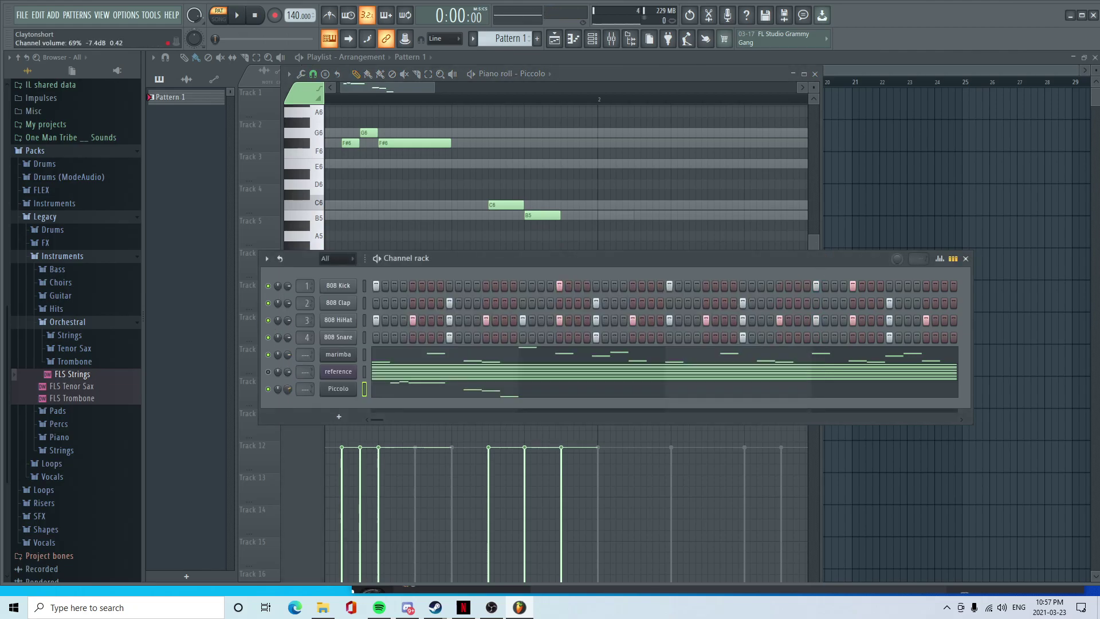
key(space)
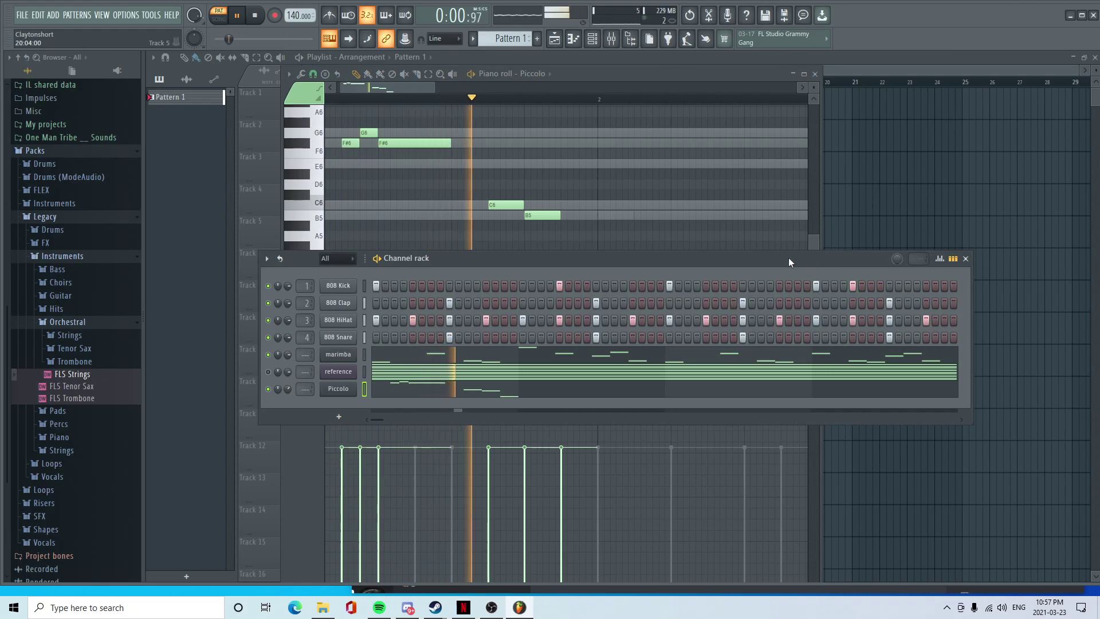
key(space)
click(360, 89)
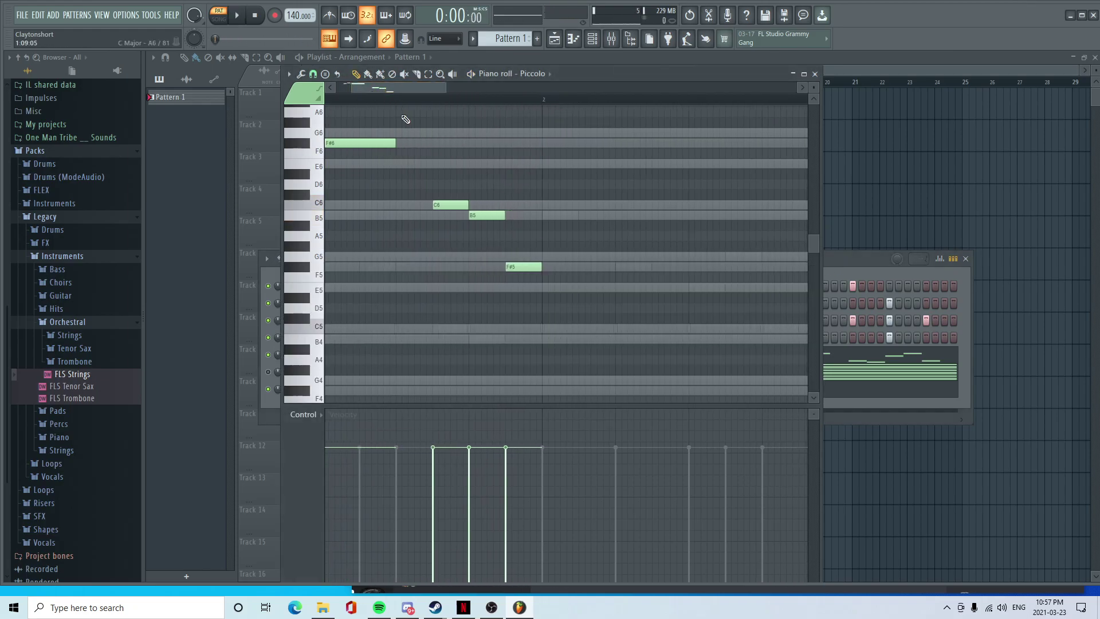
scroll(455, 216, down, 2)
key(space)
scroll(455, 213, up, 3)
key(space)
- Add B6 on step 1 and F#6, G6 and F#6 on steps 4, 5 and 6 of bar 2 and play back
scroll(363, 246, down, 3)
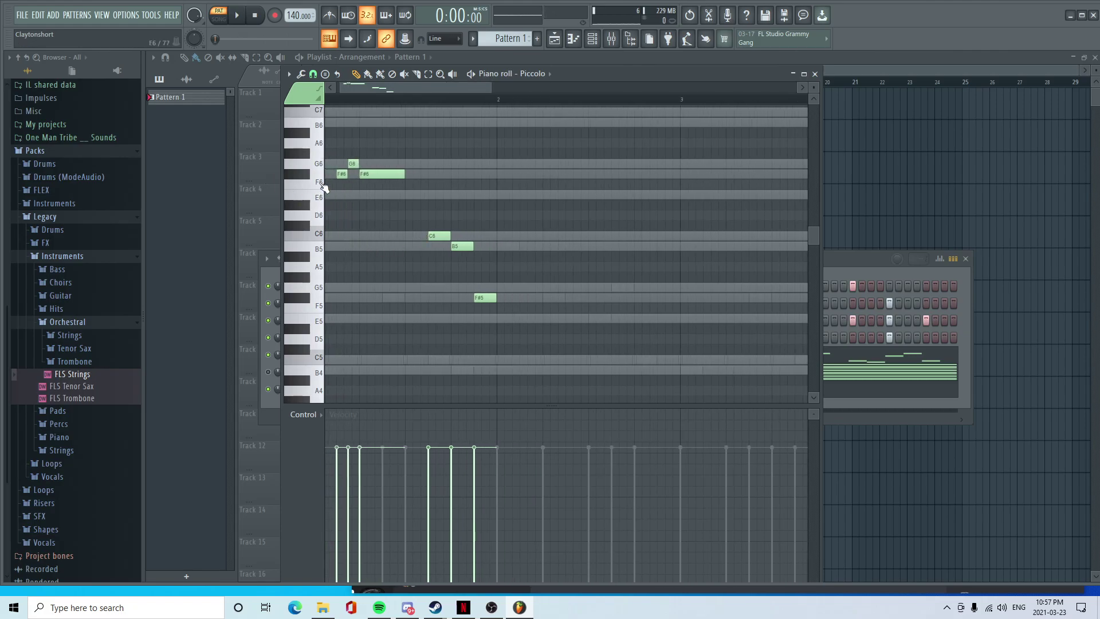
click(314, 136)
click(504, 125)
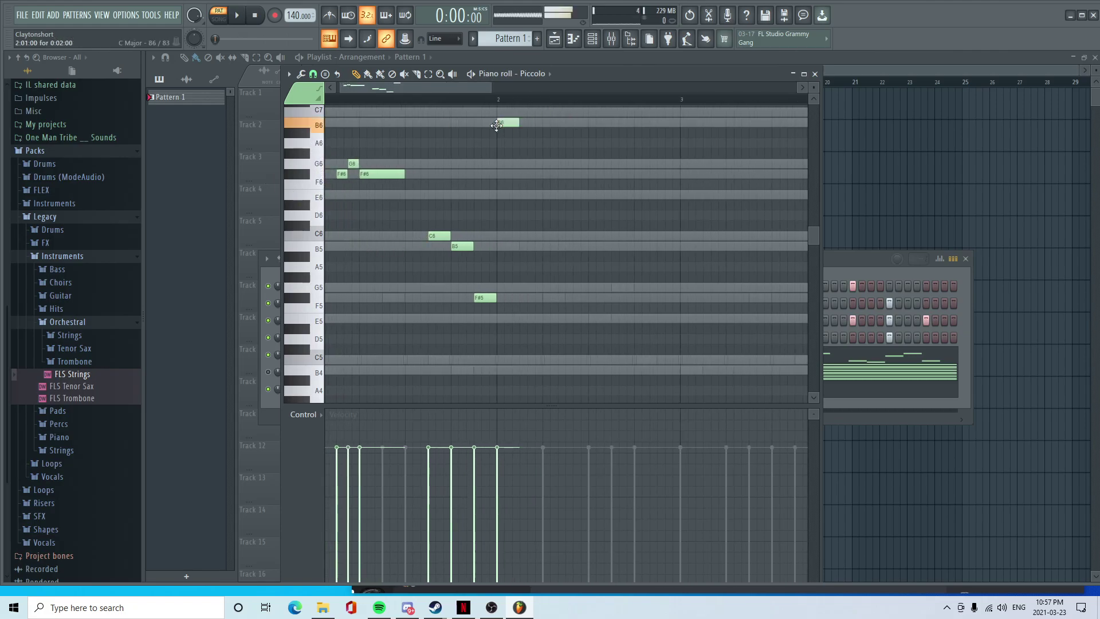
scroll(538, 179, up, 3)
click(536, 174)
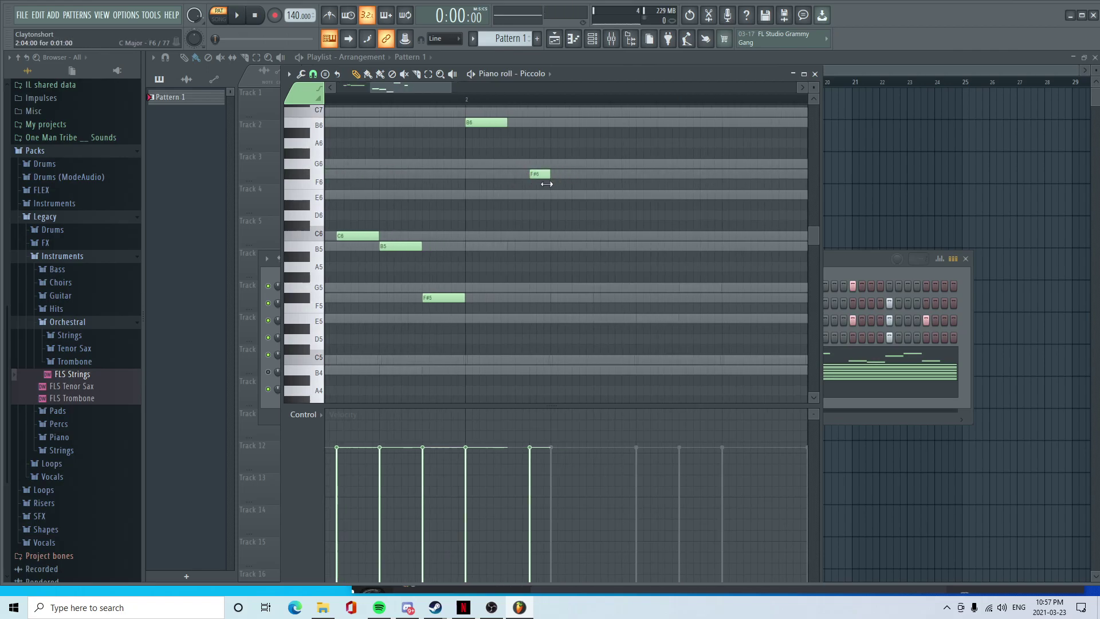
click(555, 165)
click(577, 174)
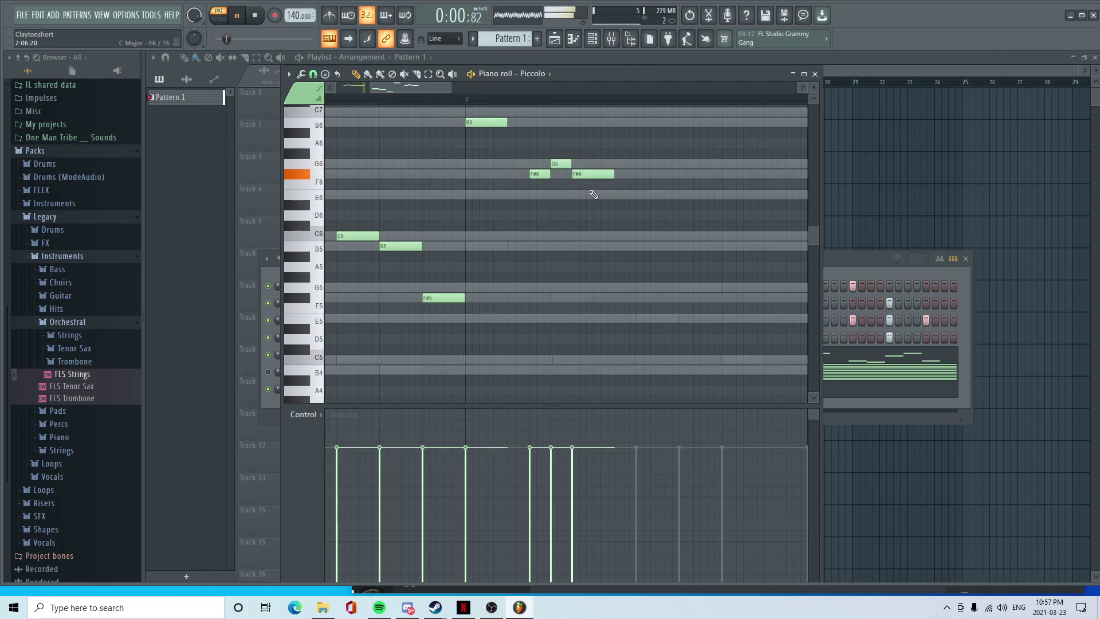
key(space)
- Move bar 2's F#6, G6, F#6 group one step earlier, starting on step 3, and play back
drag(523, 200, 537, 168)
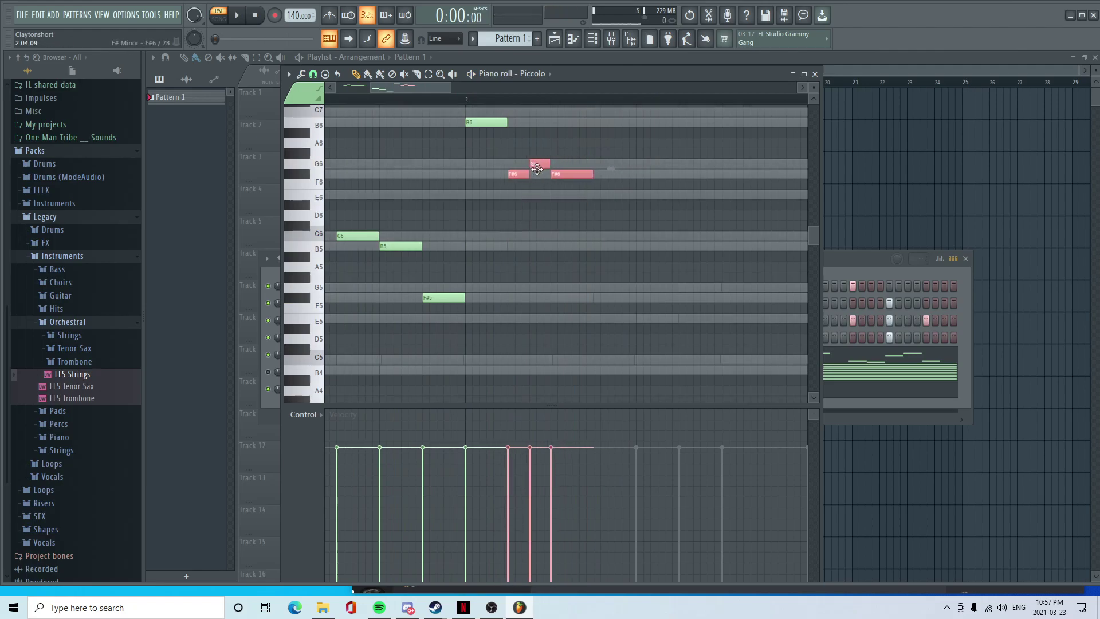
key(ctrl+d)
key(space)
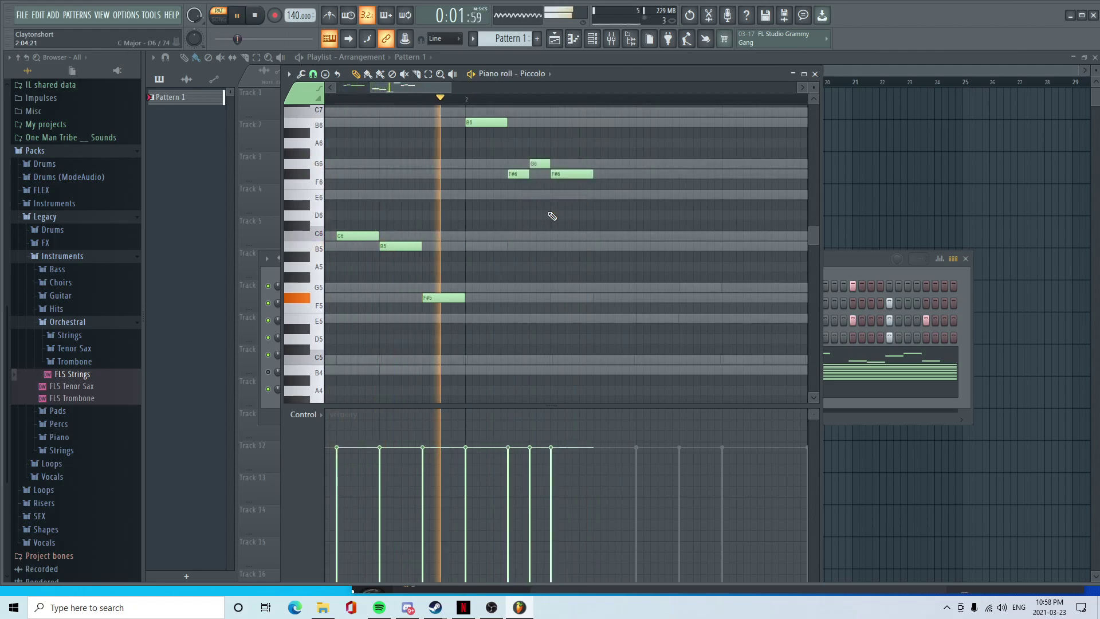
key(space)
- Add E6, G6, F#6, C6 and B5 notes on steps 7, 9, 11, 13 and 15 of bar 2 and play back
click(595, 194)
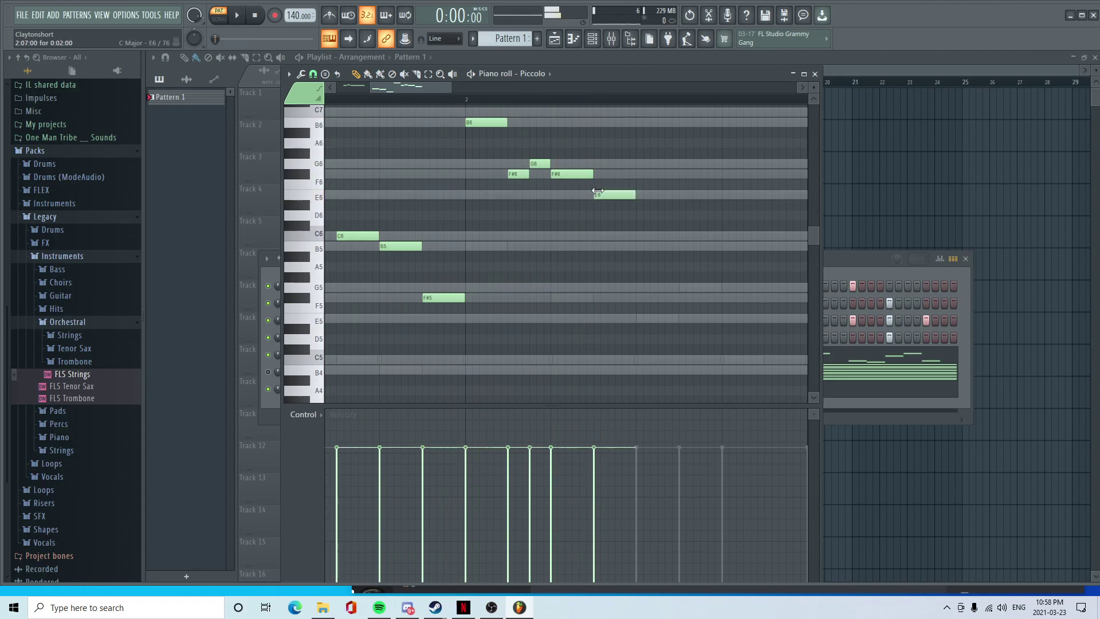
click(638, 164)
click(680, 173)
click(731, 237)
click(766, 247)
key(space)
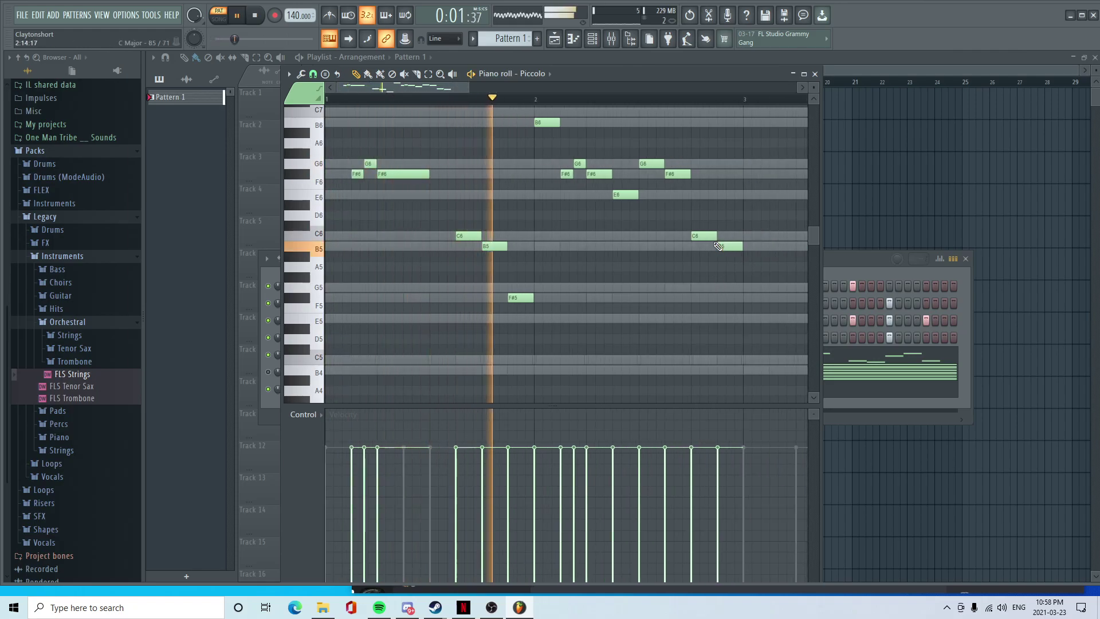
key(space)
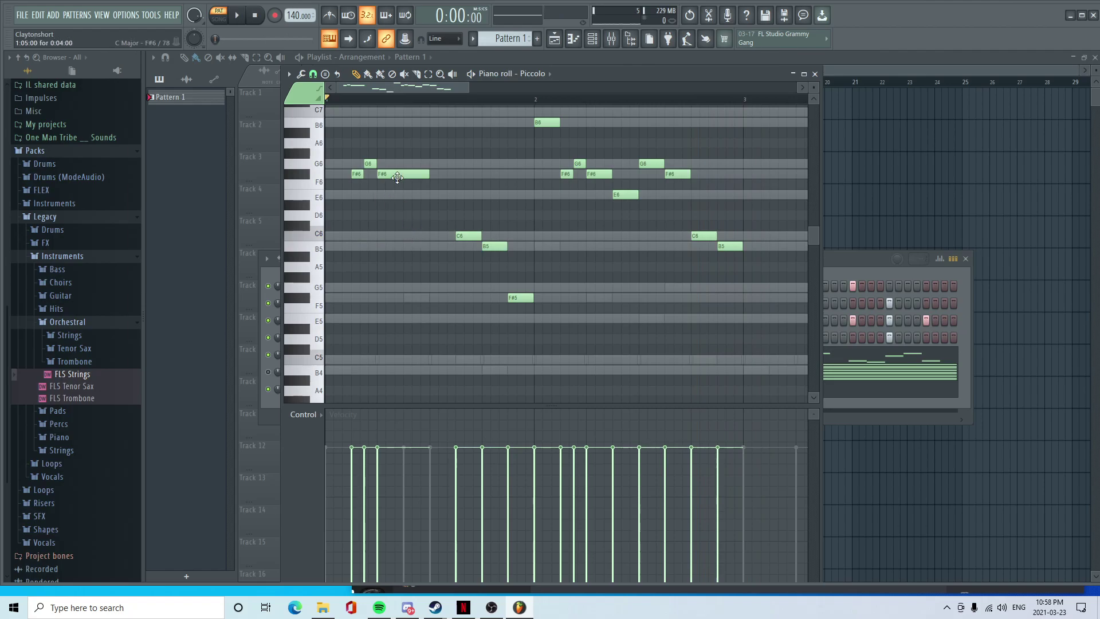
- Add a two-step B5 note on step 7 of bar 1, turn it into a slide note and play the melody back
drag(399, 247, 404, 250)
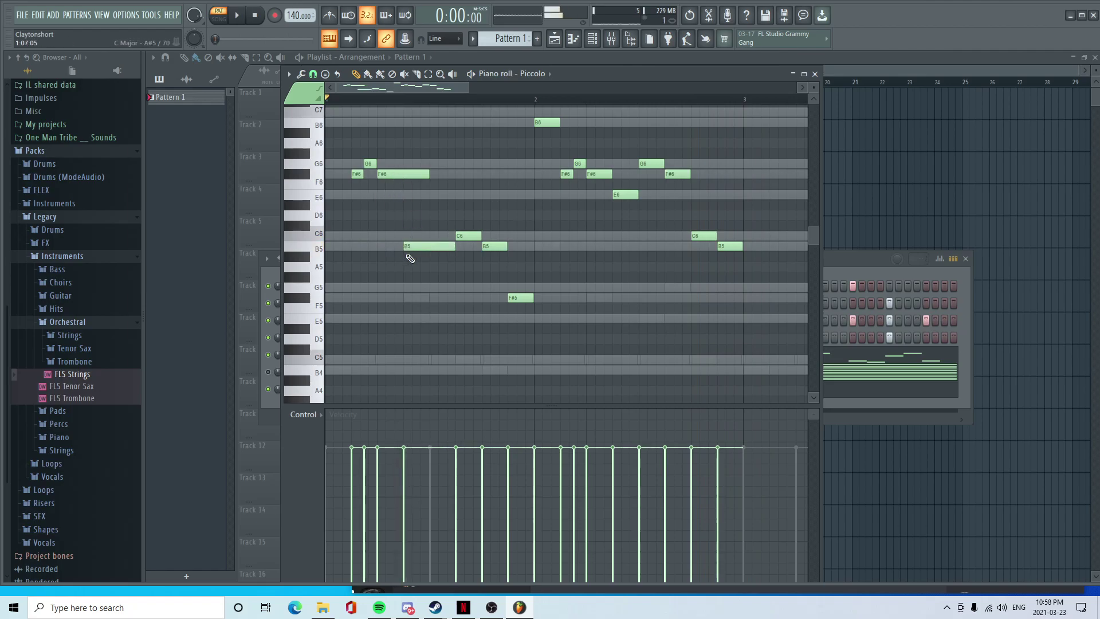
scroll(424, 268, up, 2)
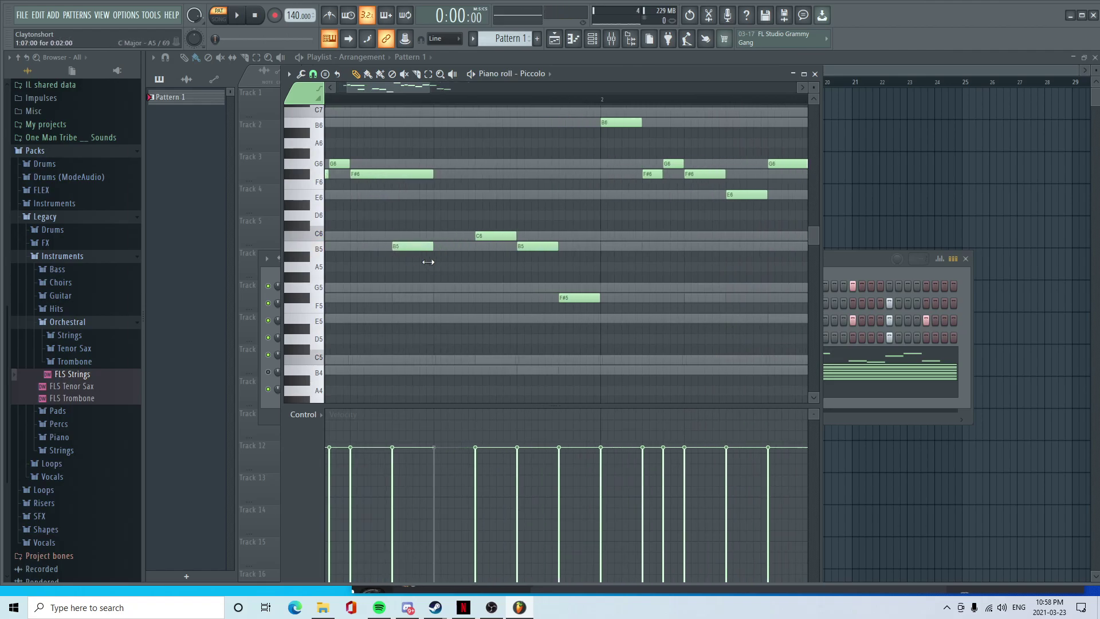
double_click(407, 246)
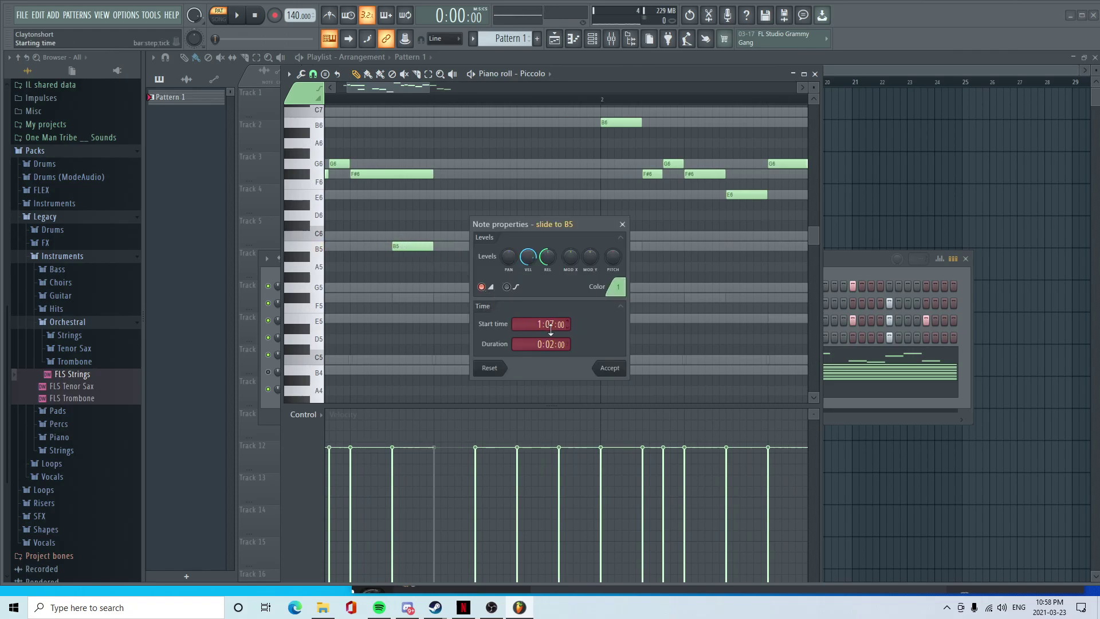
click(609, 368)
scroll(330, 245, left, 2)
key(space)
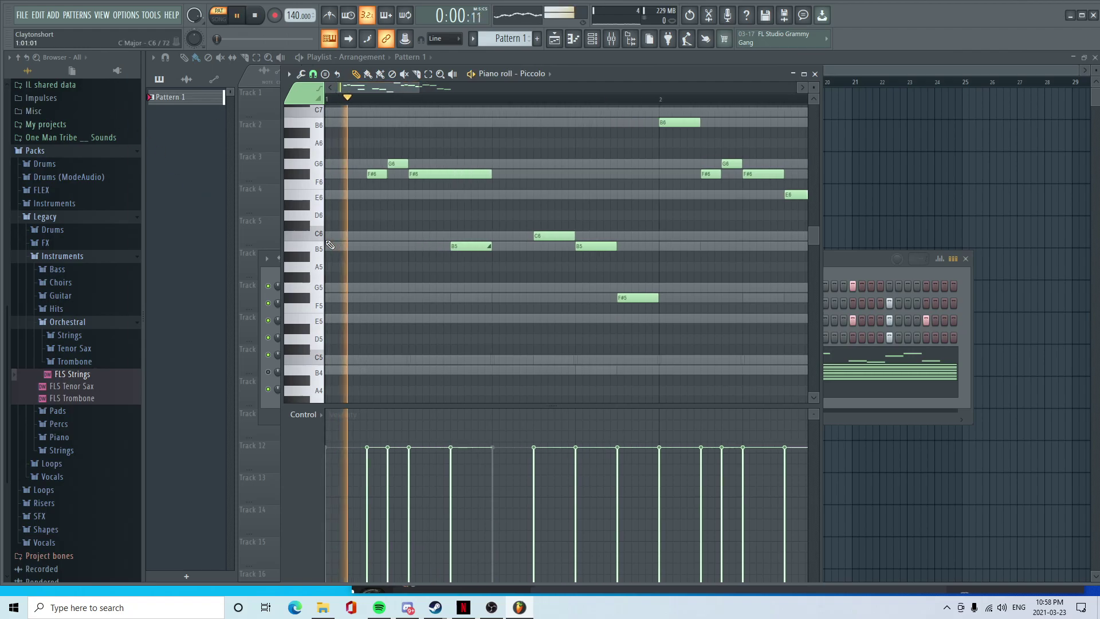
key(space)
key(space)
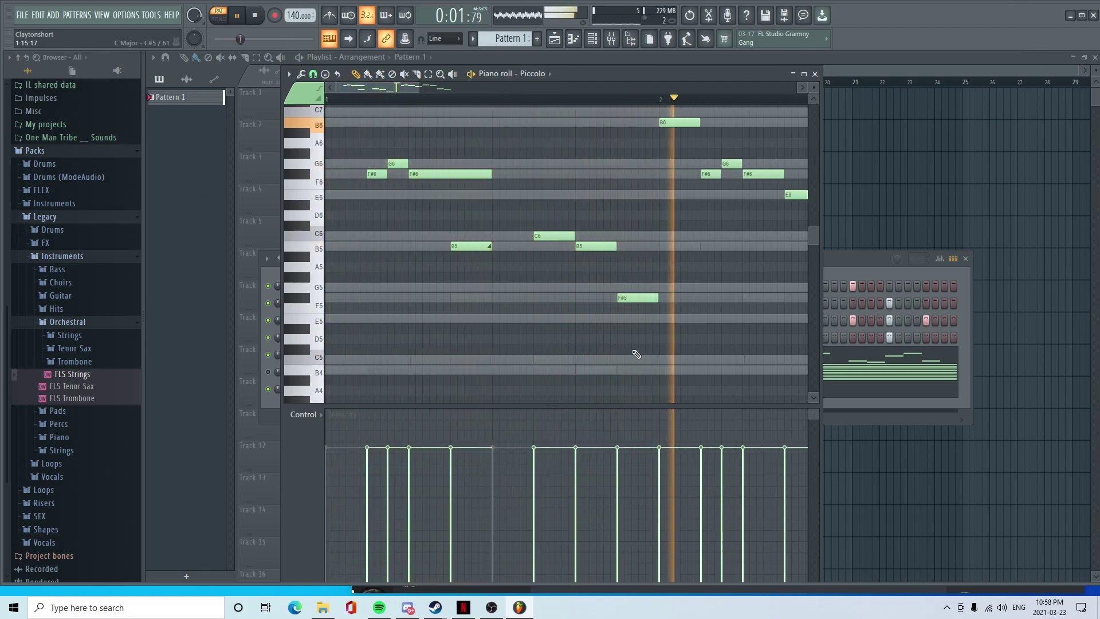
- Copy bar 1's piccolo notes and paste them into bar 3
scroll(631, 345, down, 2)
mouse_move(428, 91)
mouse_down()
mouse_move(487, 96)
mouse_move(414, 104)
mouse_up()
key(space)
scroll(508, 228, down, 2)
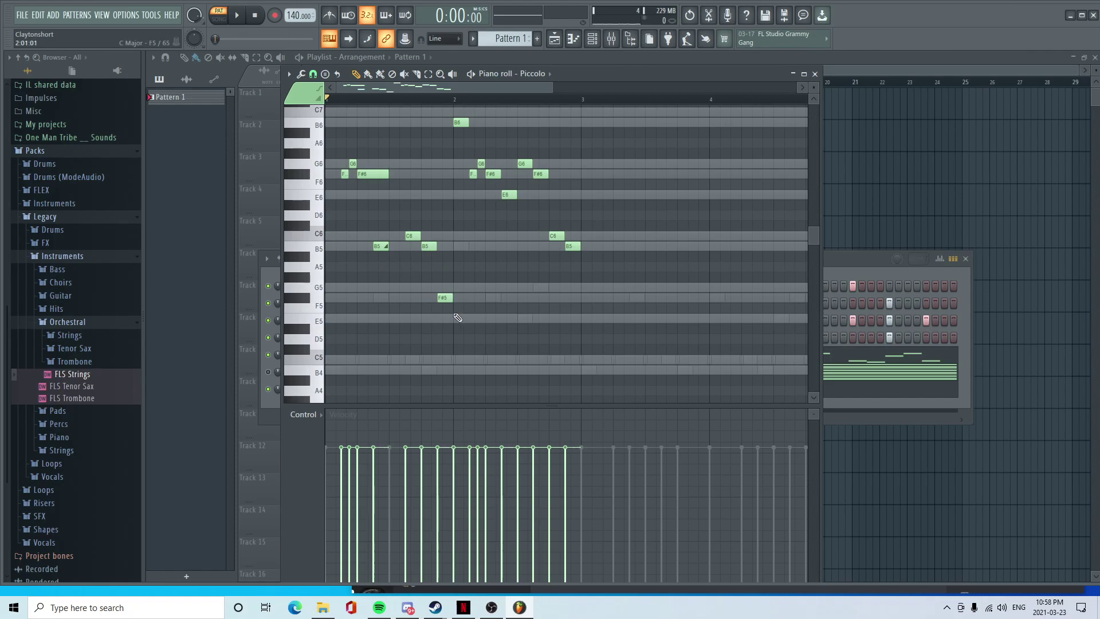
drag(456, 321, 342, 149)
key(ctrl+c)
drag(446, 89, 479, 100)
key(ctrl+v)
scroll(474, 210, up, 1)
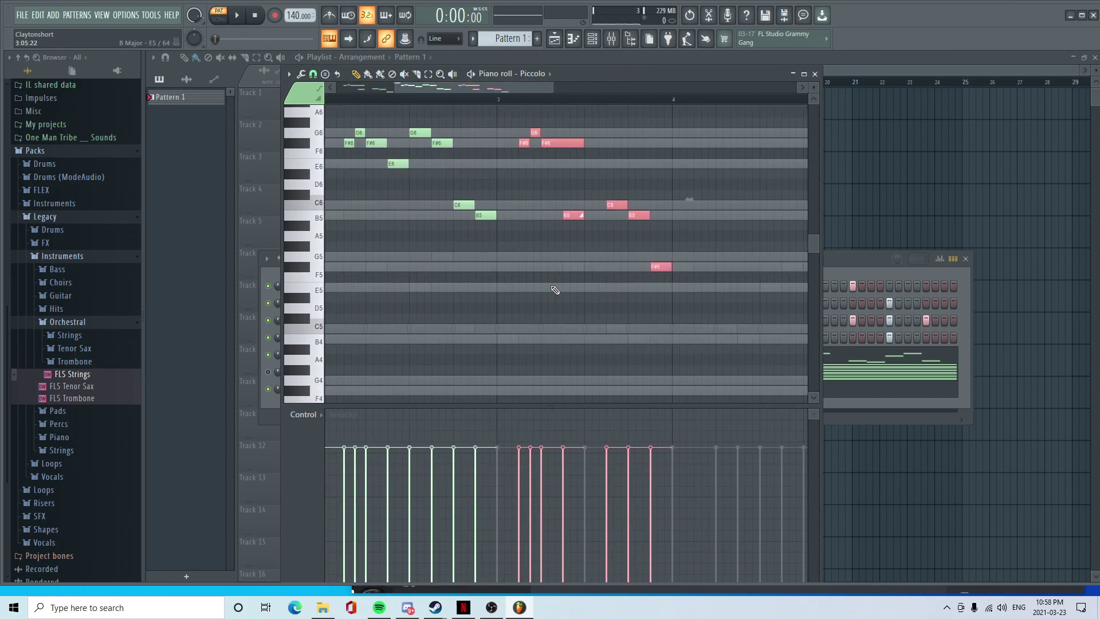
ctrl+click(550, 286)
scroll(550, 286, up, 1)
scroll(553, 290, up, 1)
mouse_move(492, 86)
mouse_down()
mouse_move(438, 87)
mouse_move(500, 103)
mouse_up()
right_click(395, 278)
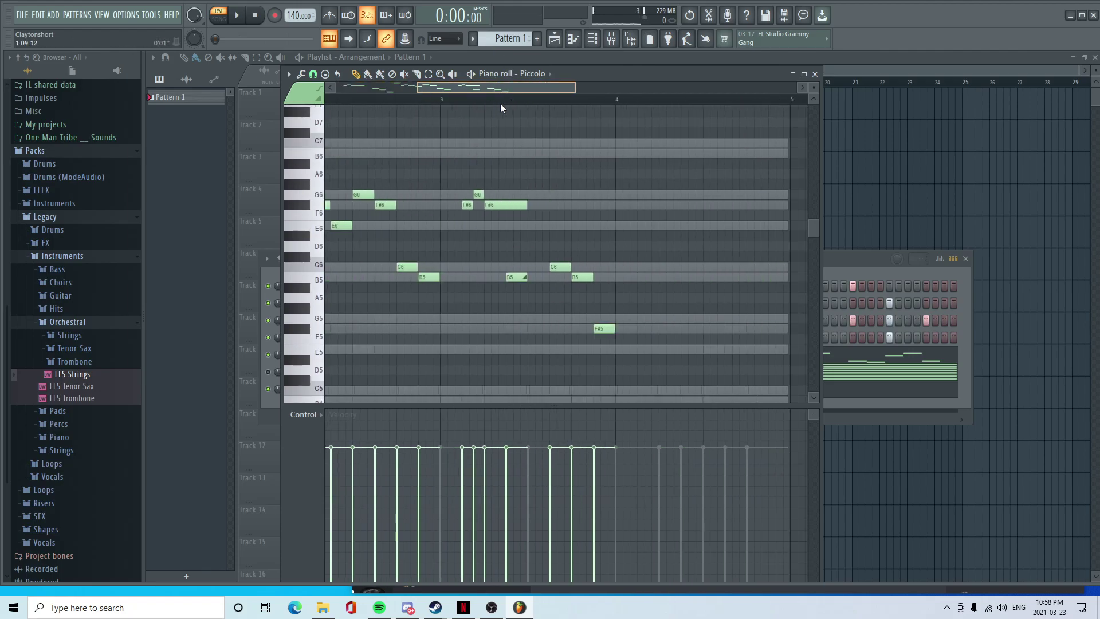
- In bar 3, move the B5 slide note to step 9, lengthen the long F#6 note to six steps and play back
scroll(505, 357, up, 4)
scroll(512, 329, up, 1)
scroll(512, 327, down, 3)
mouse_move(512, 326)
mouse_down()
mouse_move(505, 280)
mouse_move(530, 309)
mouse_up()
drag(515, 236, 533, 236)
key(space)
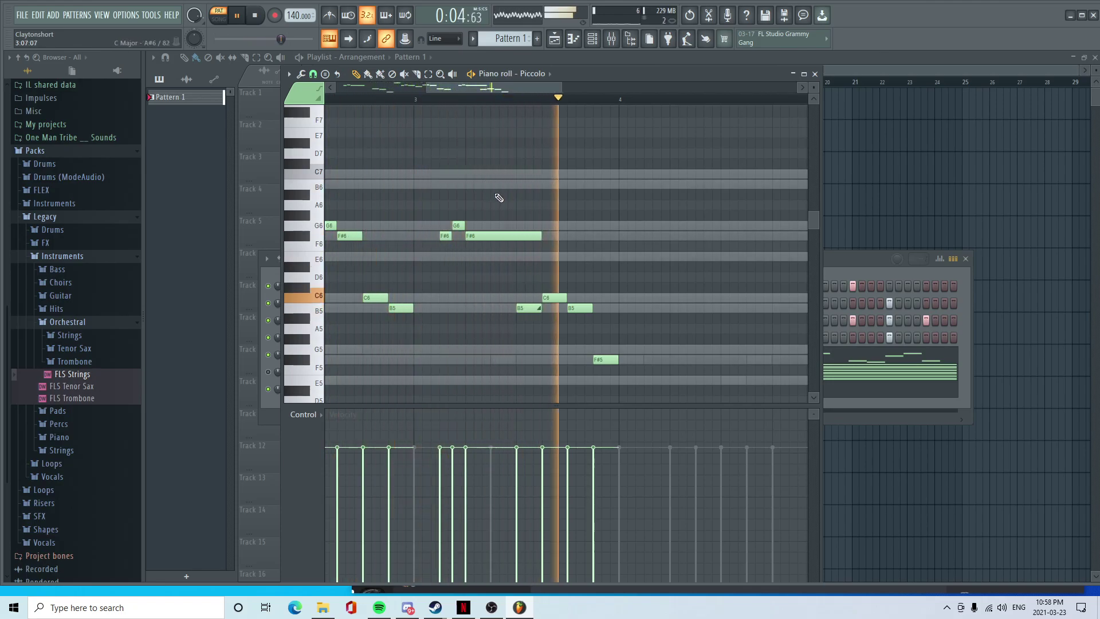
key(space)
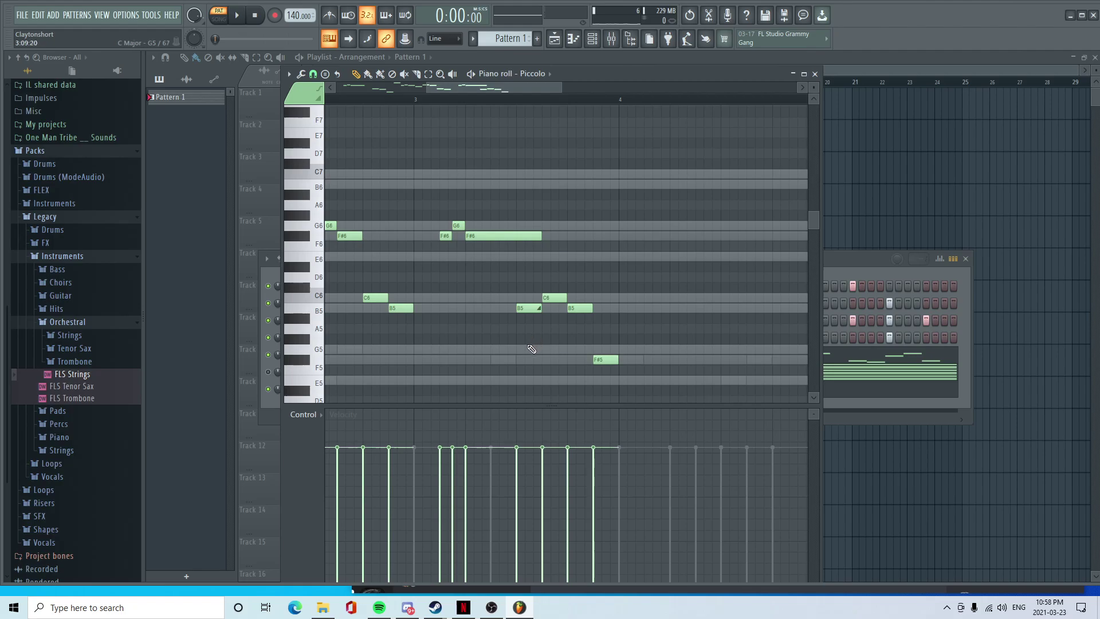
- Add one-step C6, E6 and B5 notes on steps 2, 3 and 4 of bar 4, auditioning from the end of bar 3
drag(522, 93, 553, 92)
scroll(556, 246, up, 3)
scroll(487, 344, down, 1)
click(472, 277)
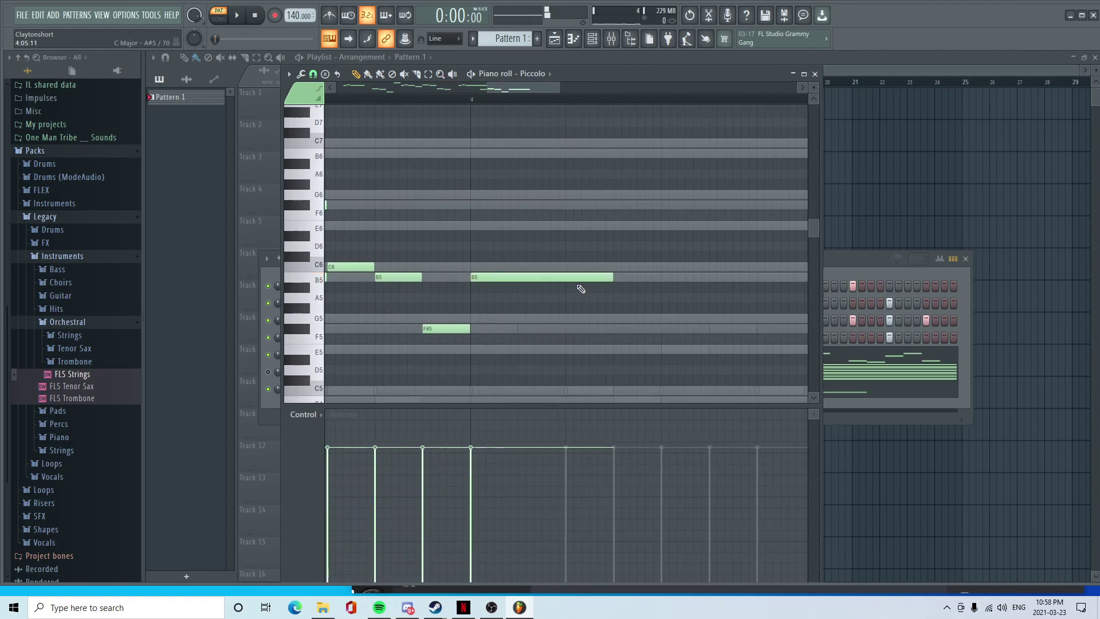
drag(579, 277, 364, 294)
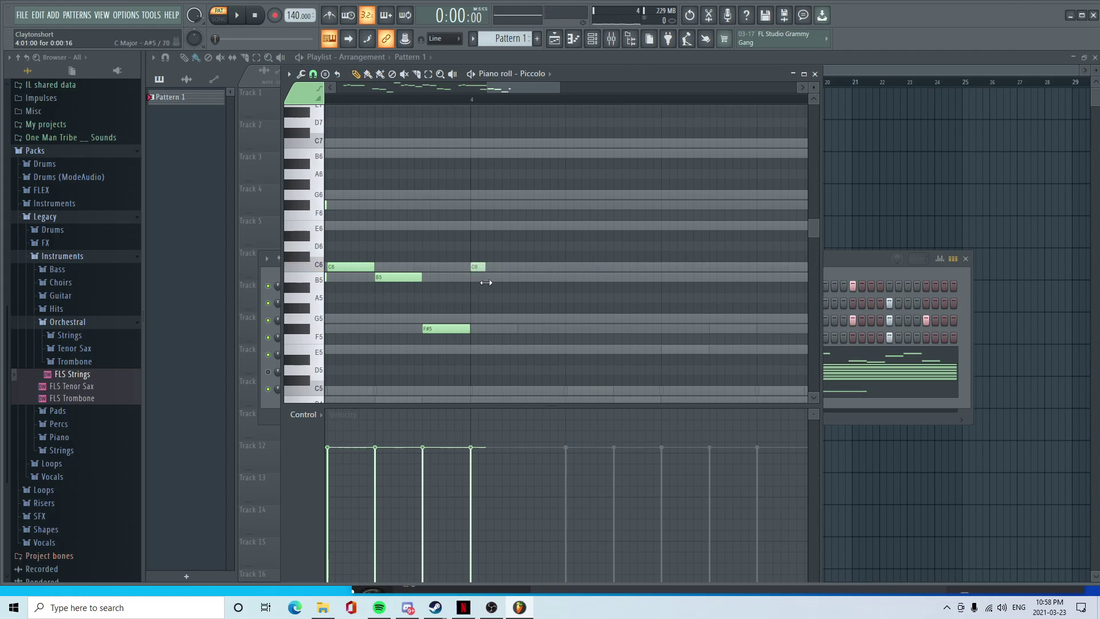
click(353, 99)
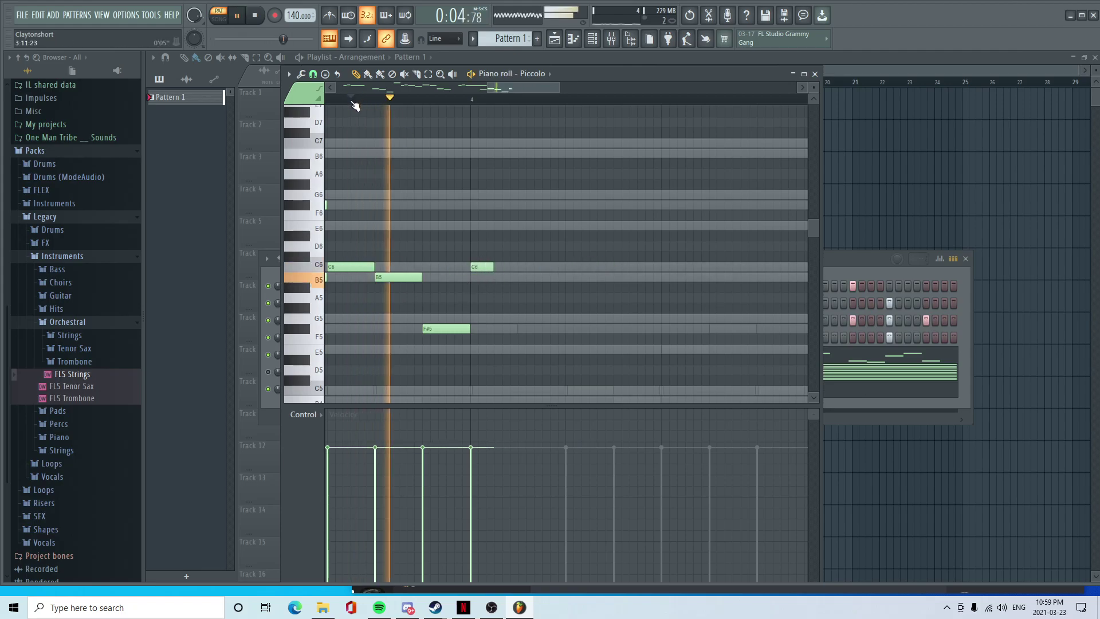
key(space)
drag(486, 265, 507, 264)
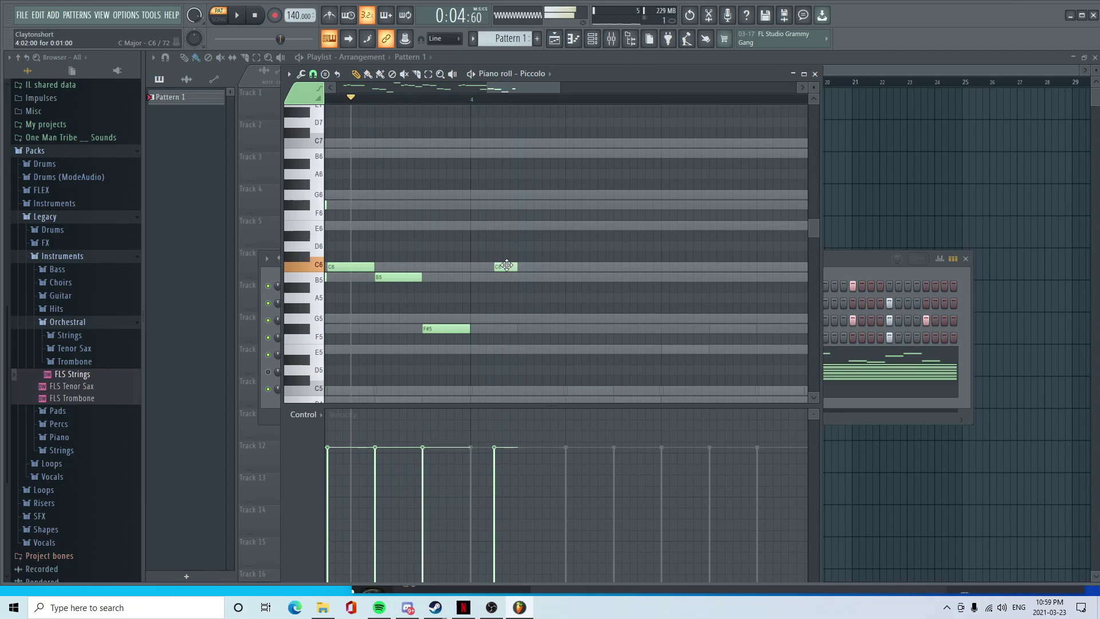
click(523, 225)
click(543, 277)
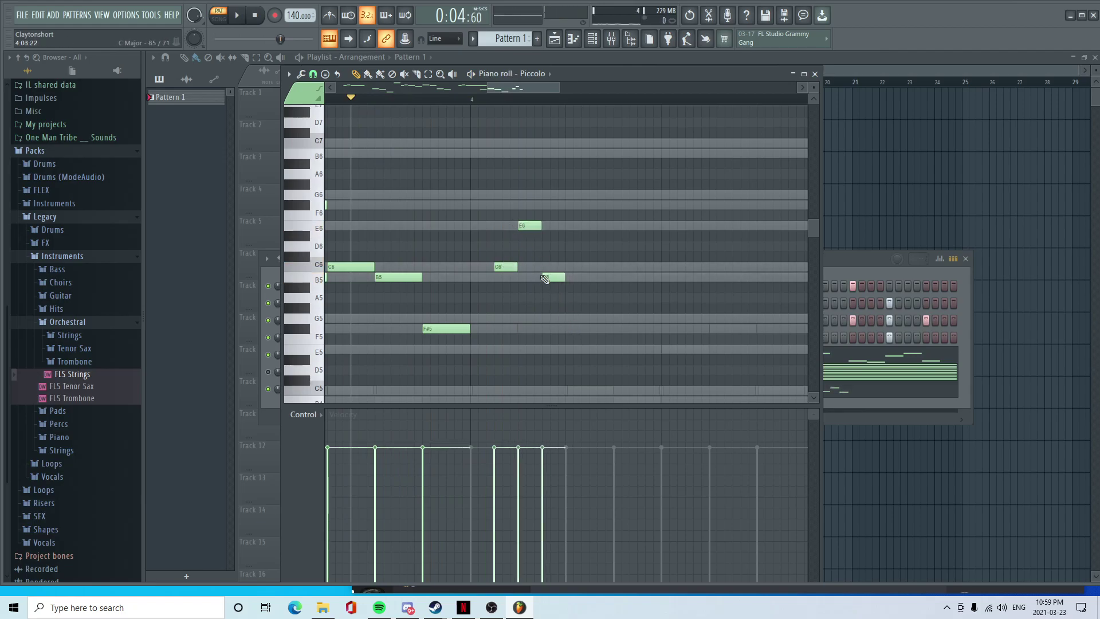
- Move bar 4's C6, E6, B5 group one step later, starting on step 3, lengthen B5 to two steps and play back
drag(572, 304, 494, 210)
drag(580, 248, 607, 250)
click(560, 320)
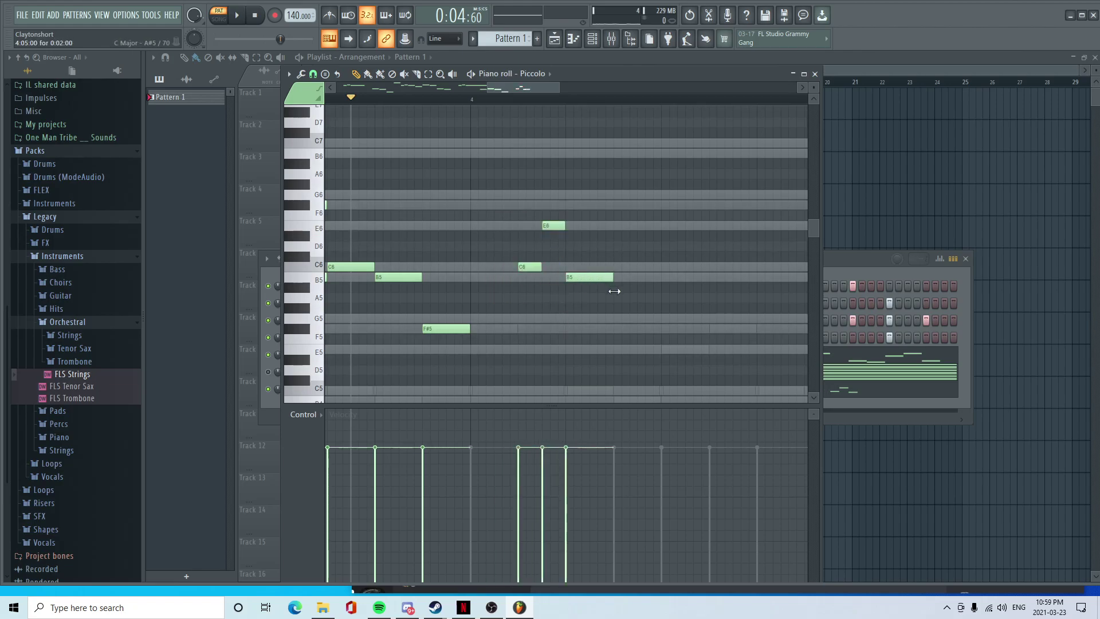
key(space)
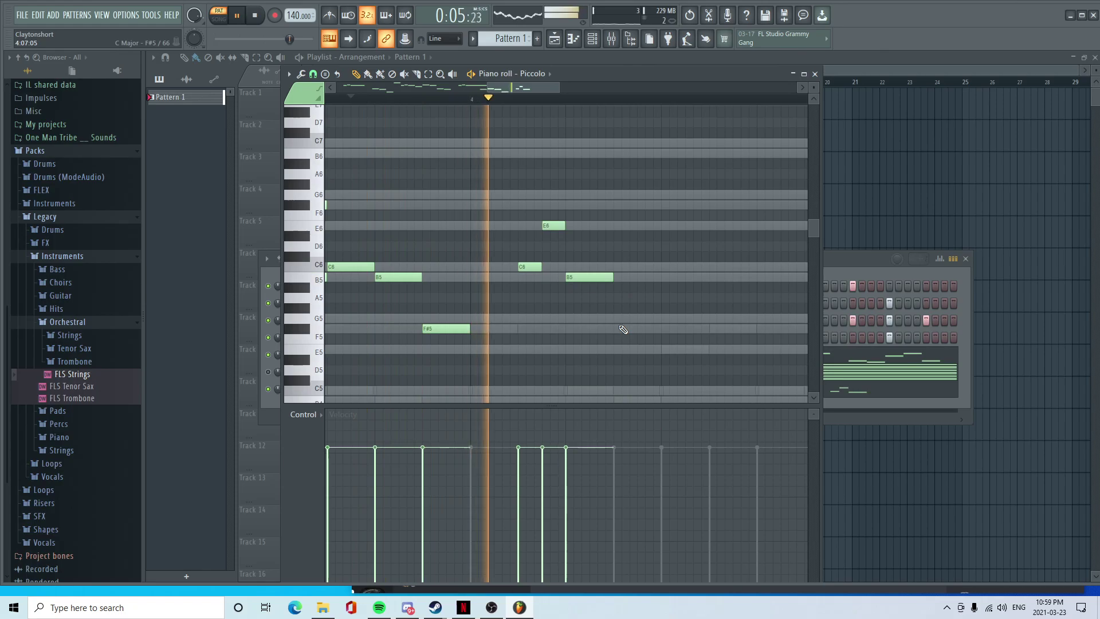
key(space)
- Add two-step G5, E6, C6, B5 and F#6 notes on steps 7, 9, 11, 13 and 15 of bar 4
click(625, 319)
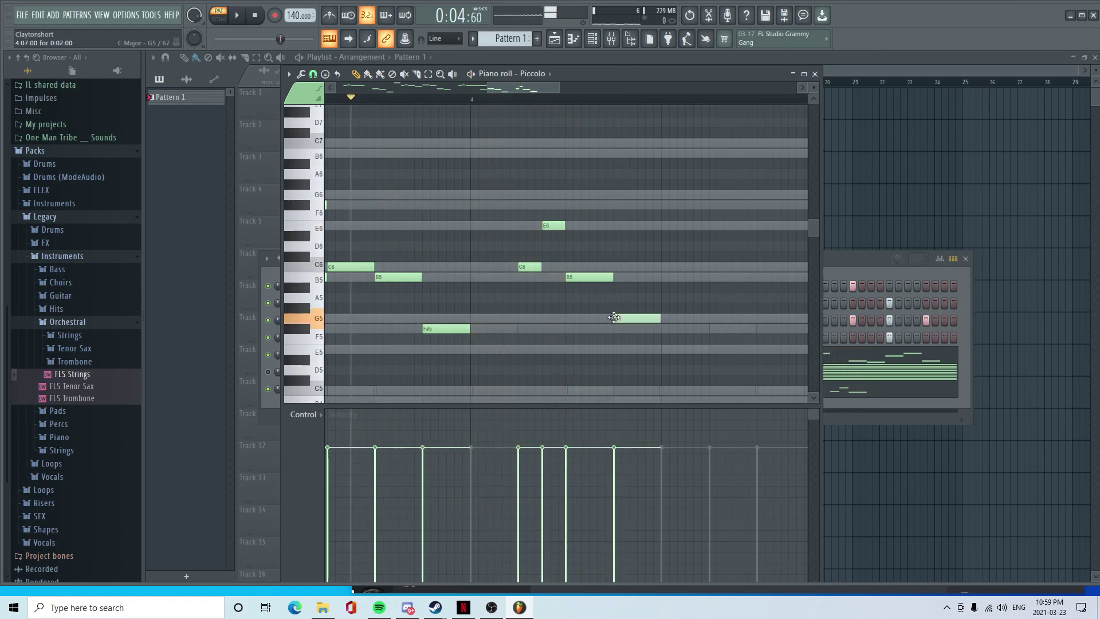
click(663, 268)
drag(673, 266, 676, 227)
click(718, 268)
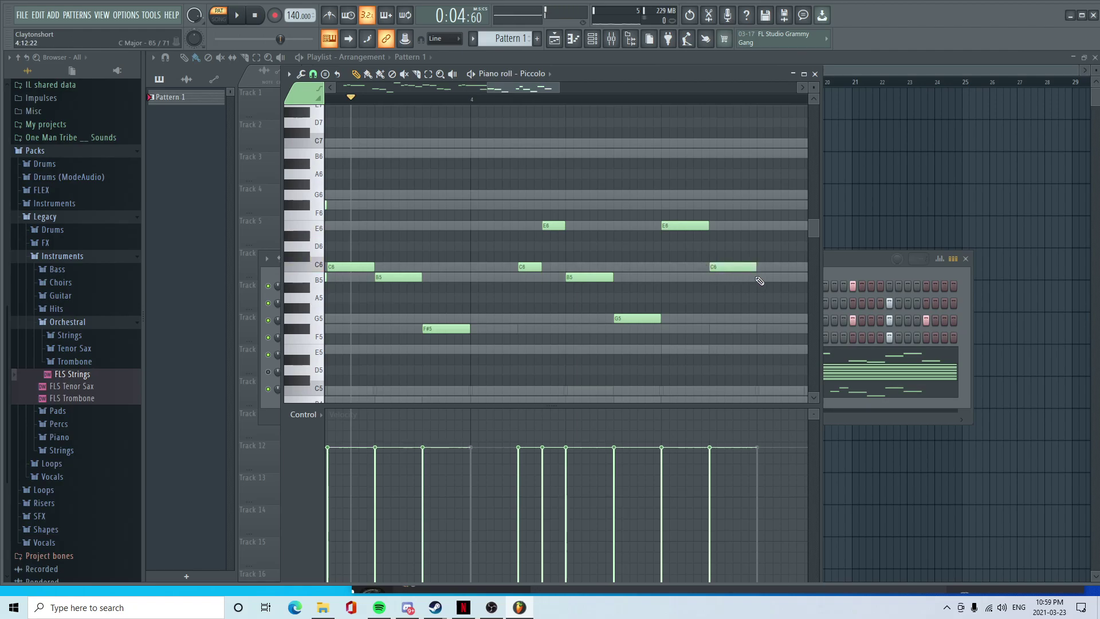
click(756, 278)
drag(508, 88, 544, 89)
click(579, 206)
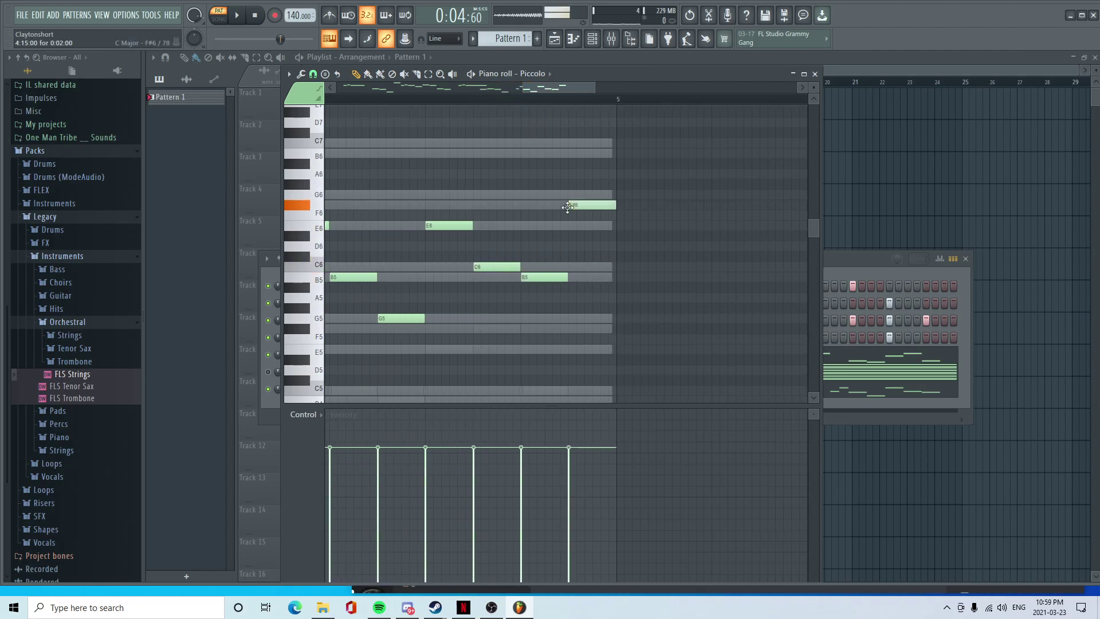
drag(583, 208, 586, 207)
- Play back the piccolo melody with the rest of the beat and close the piano roll
key(space)
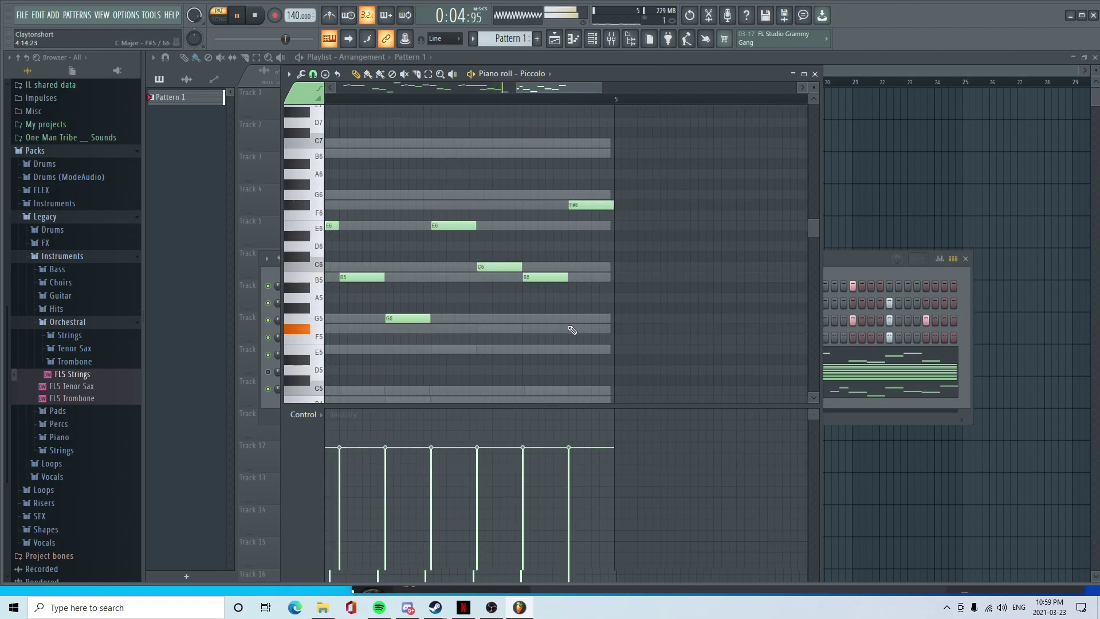
scroll(570, 343, down, 4)
scroll(566, 360, down, 2)
scroll(561, 369, up, 3)
scroll(479, 362, down, 1)
scroll(478, 360, down, 2)
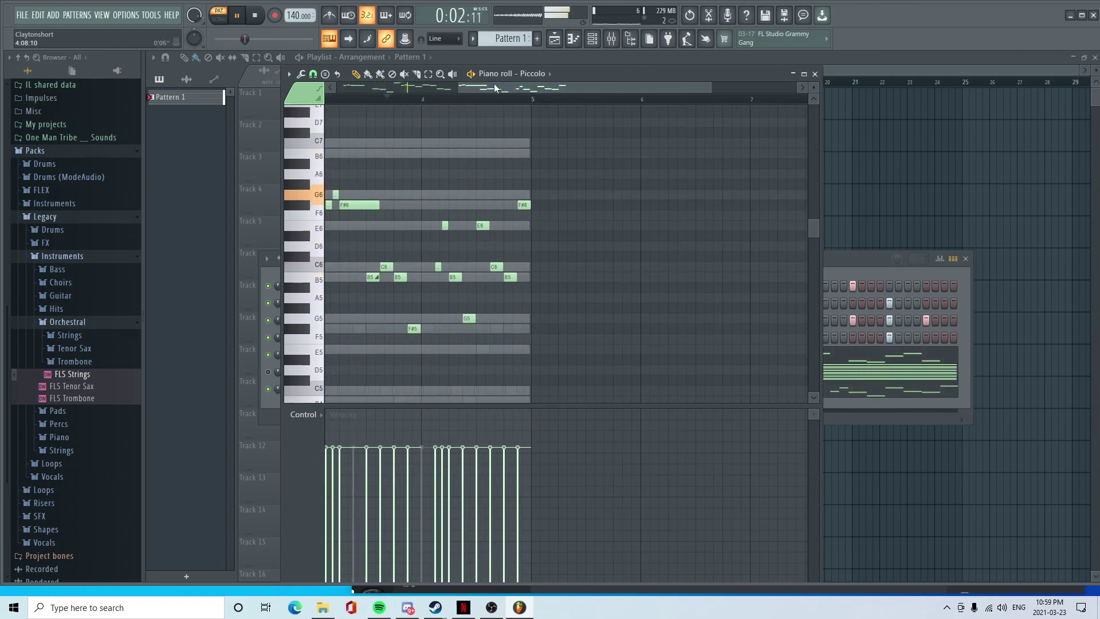
drag(495, 87, 280, 90)
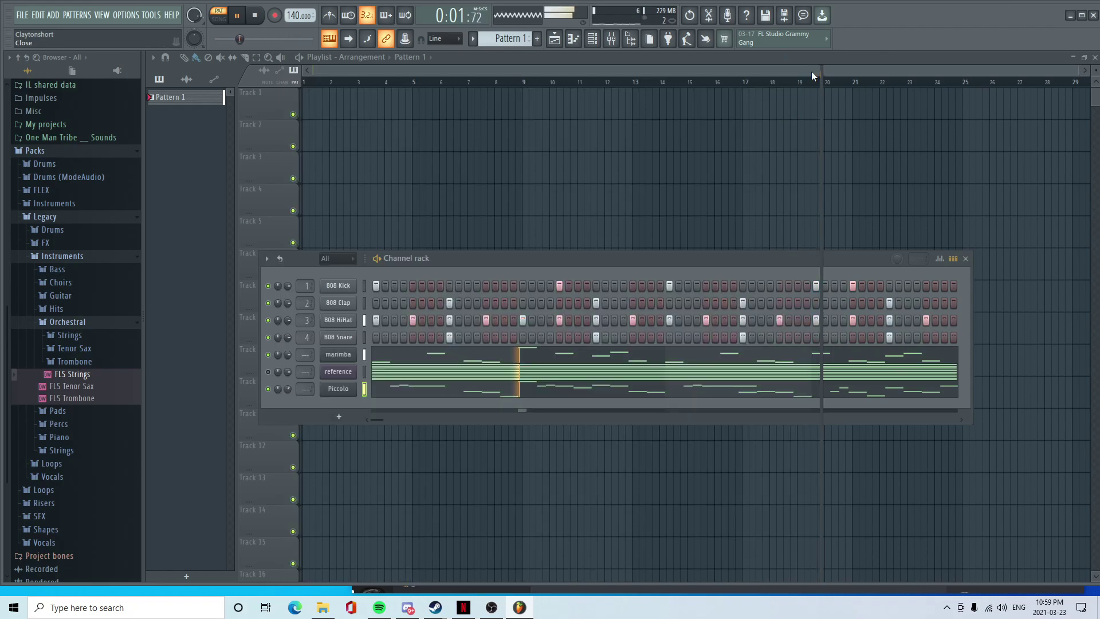
click(815, 73)
key(space)
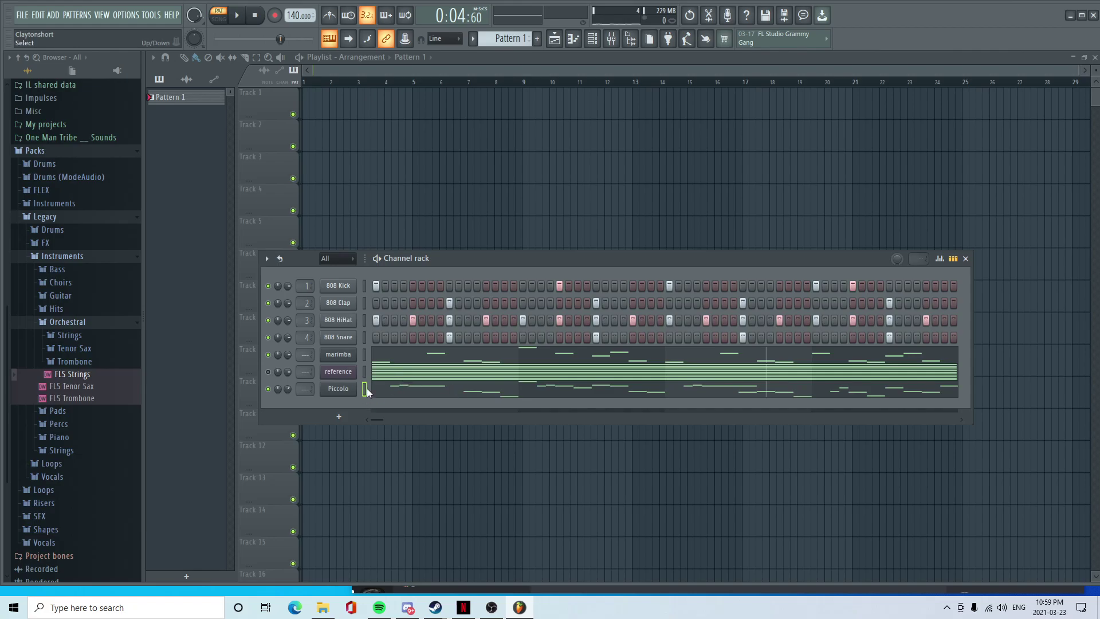
- Move the Piccolo channel above the reference channel and clear all steps of the four 808 drum channels
key(alt+Up)
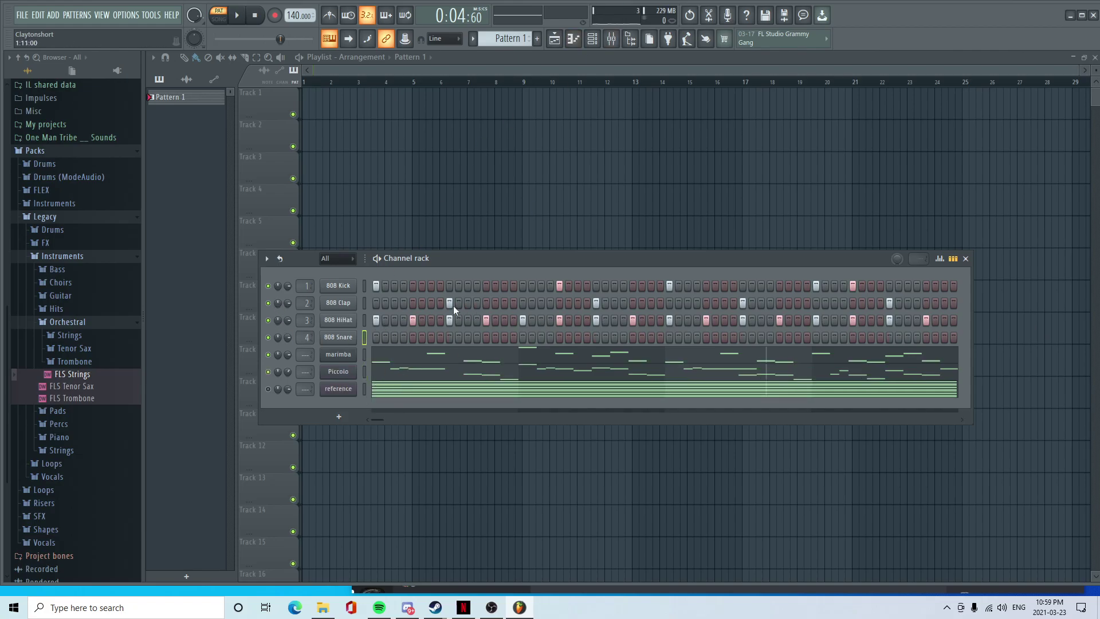
drag(376, 321, 1037, 345)
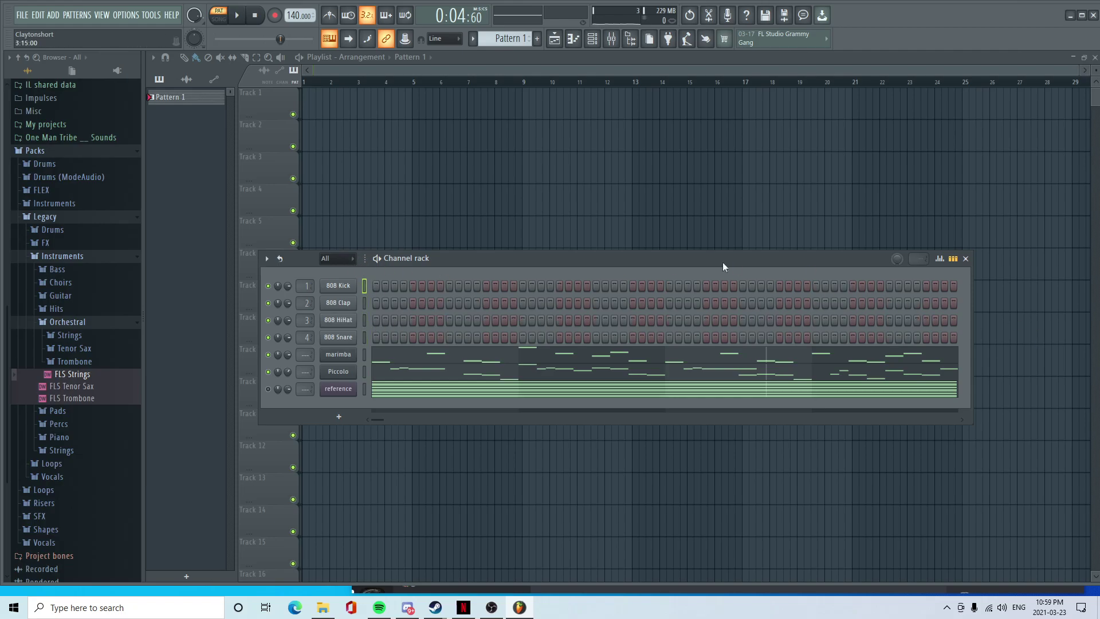
- Split Pattern 1 by channel and place the marimba pattern at bar 1 of Track 1
click(516, 44)
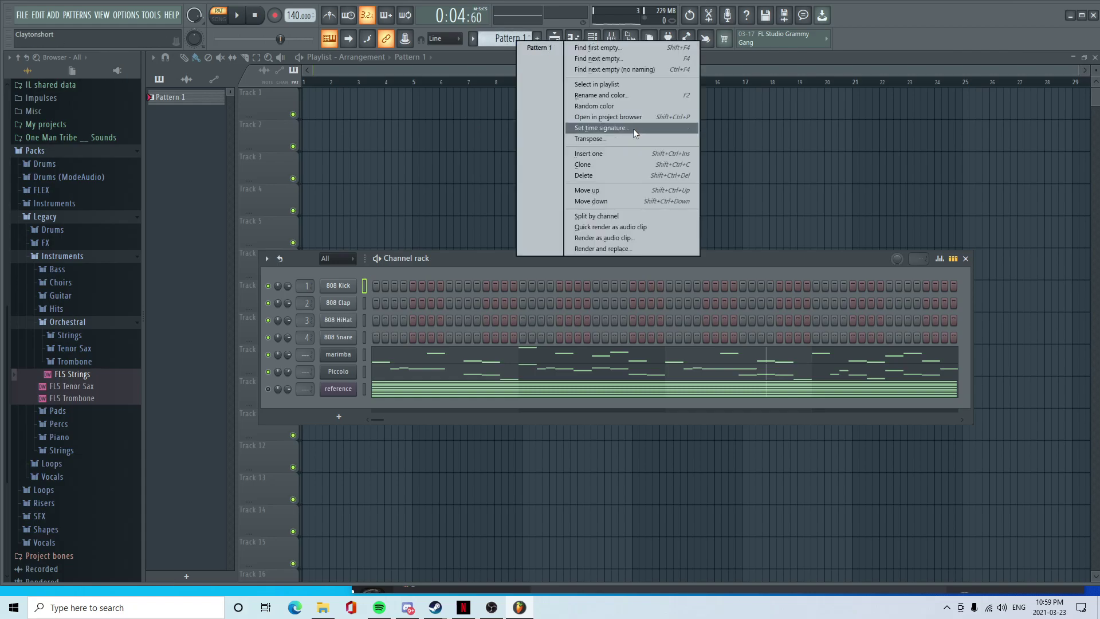
click(590, 213)
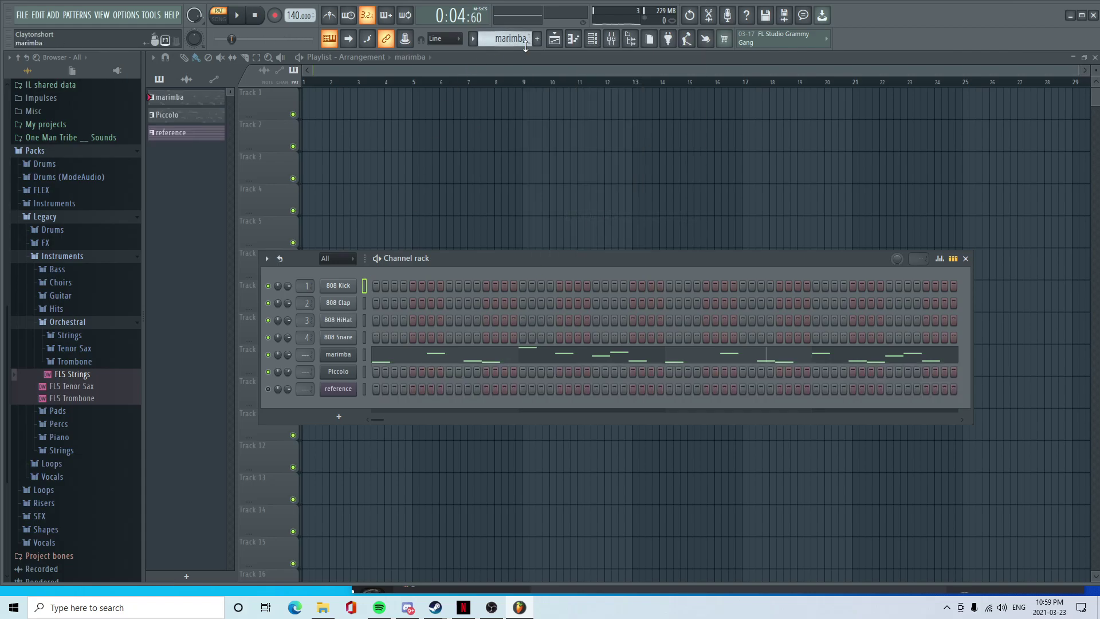
click(380, 140)
drag(380, 139, 334, 109)
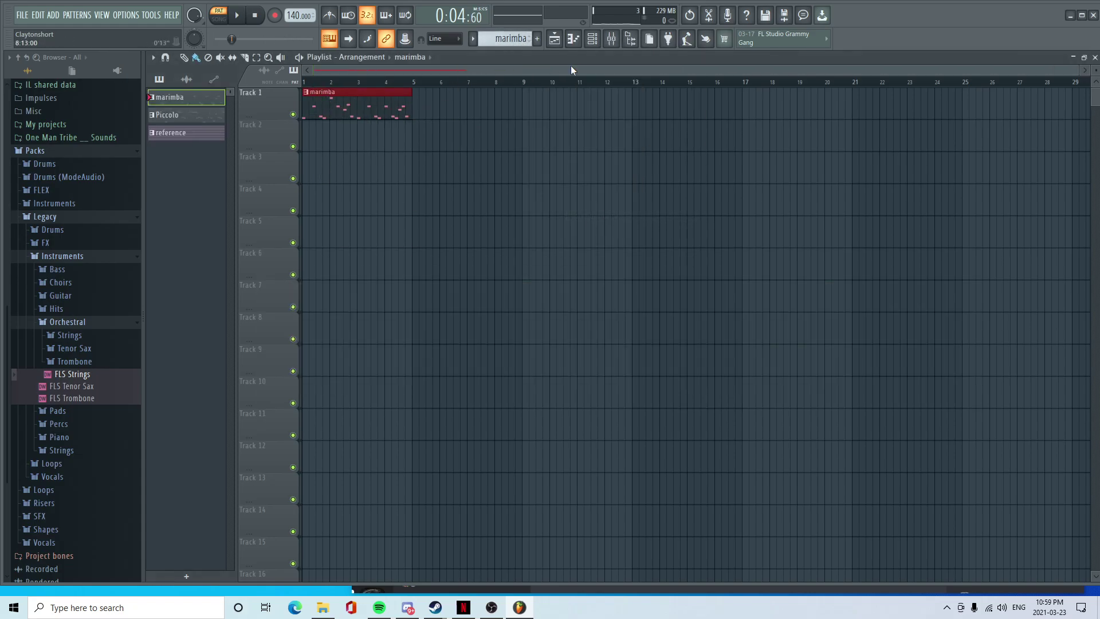
- Place the Piccolo pattern at bar 1 of Track 2 and a new empty Pattern 4 at bar 1 of Track 3
scroll(515, 41, down, 1)
click(315, 139)
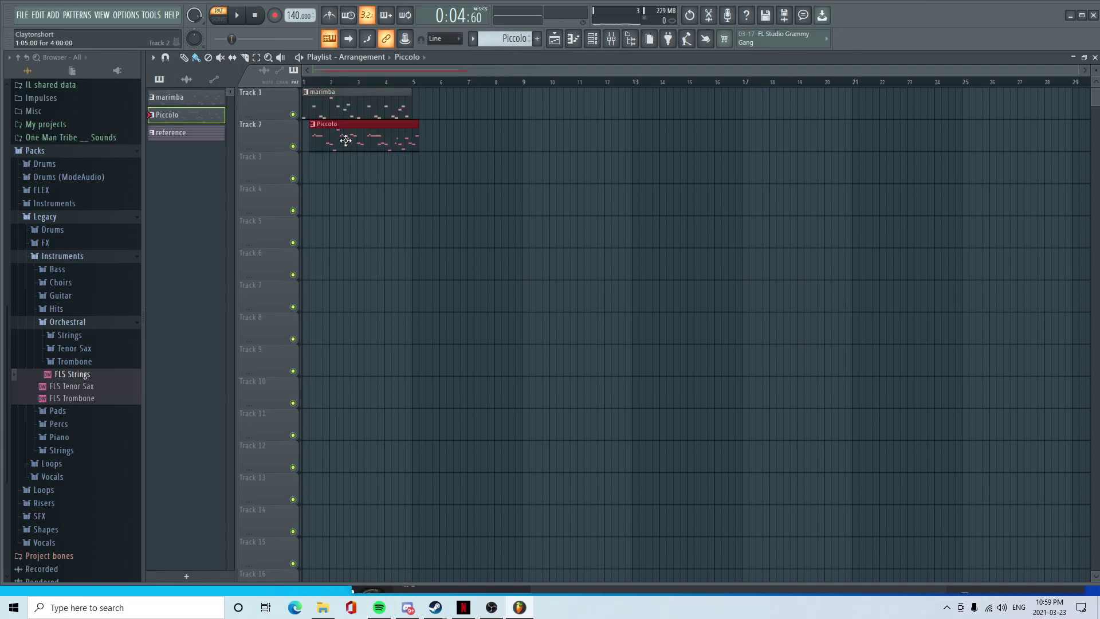
click(593, 39)
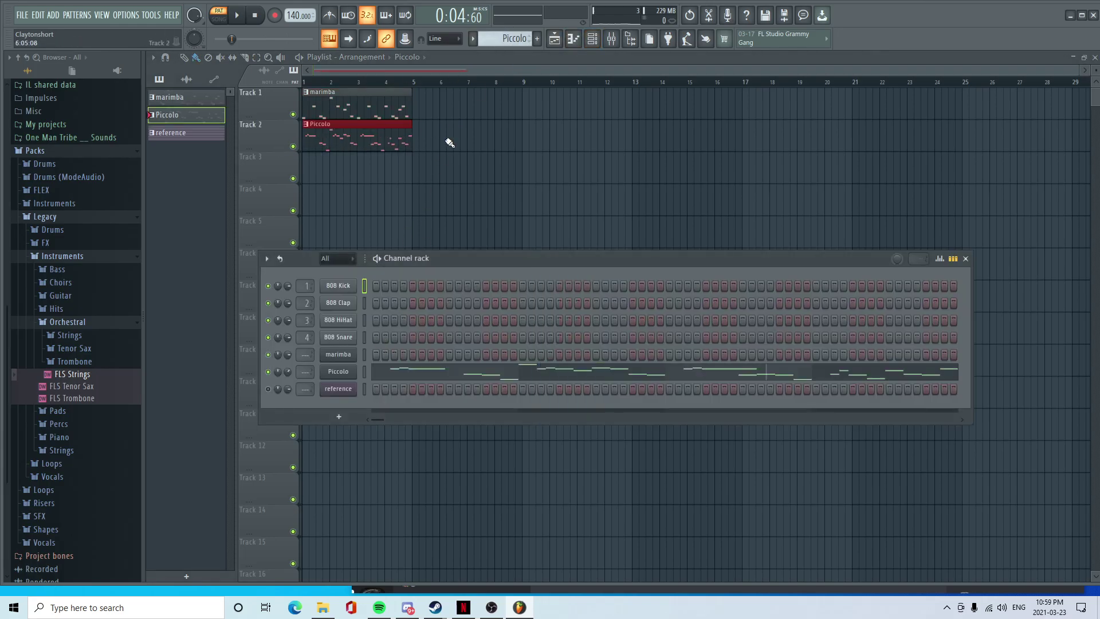
scroll(498, 41, down, 1)
click(346, 137)
click(315, 166)
- Add the S.W.A.T kick from the Bulletproof Benz Drum Kit as a channel and delete the 808 Kick channel
click(593, 39)
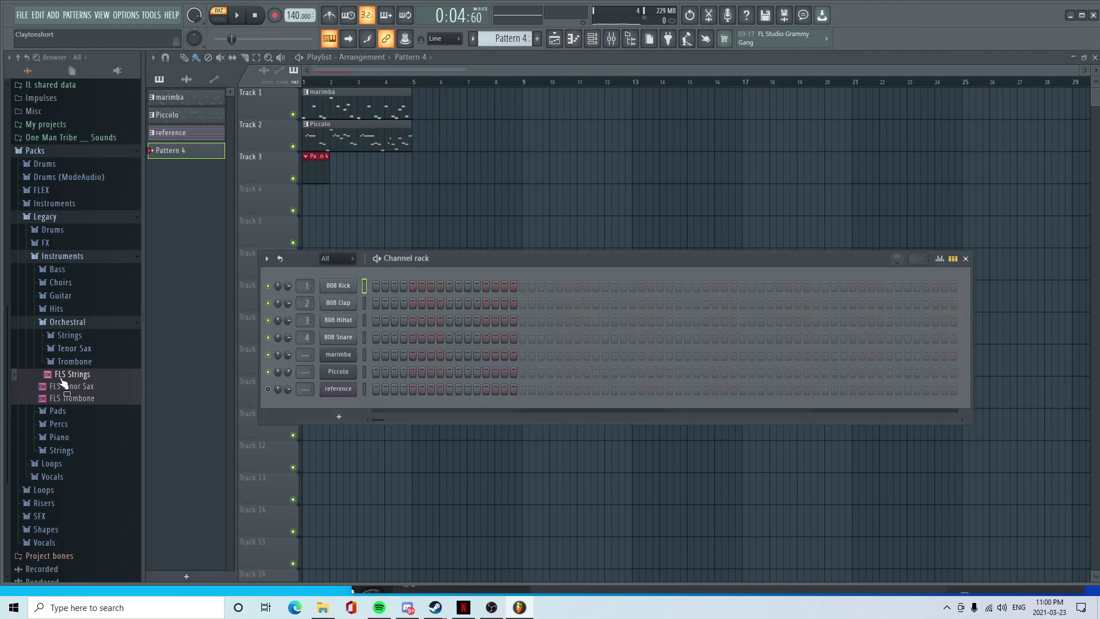
scroll(68, 378, up, 5)
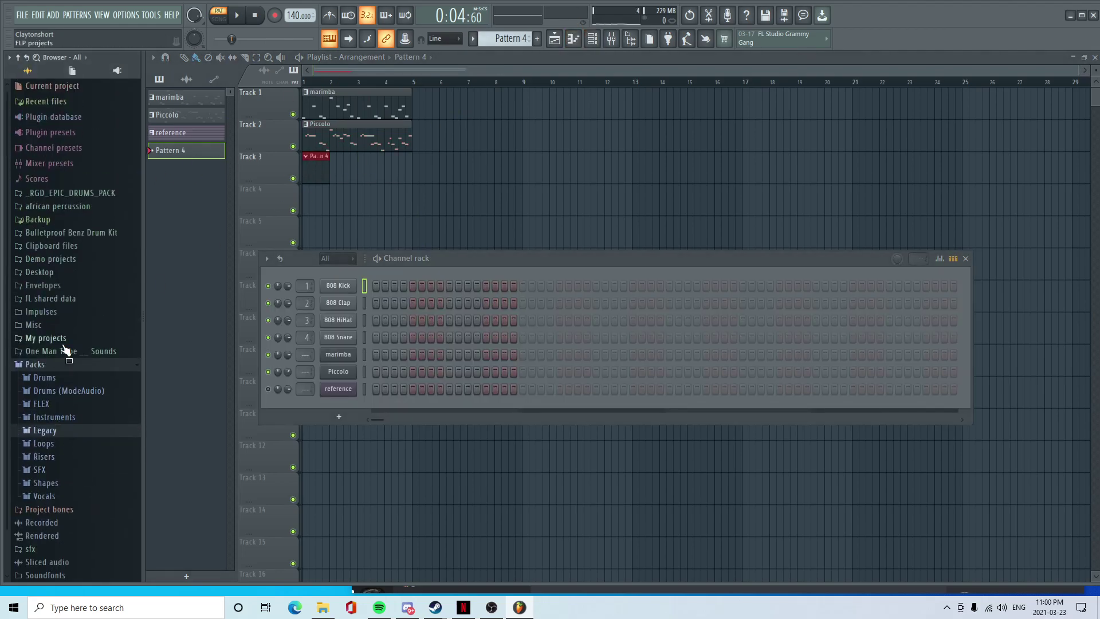
click(90, 233)
click(90, 233)
click(91, 235)
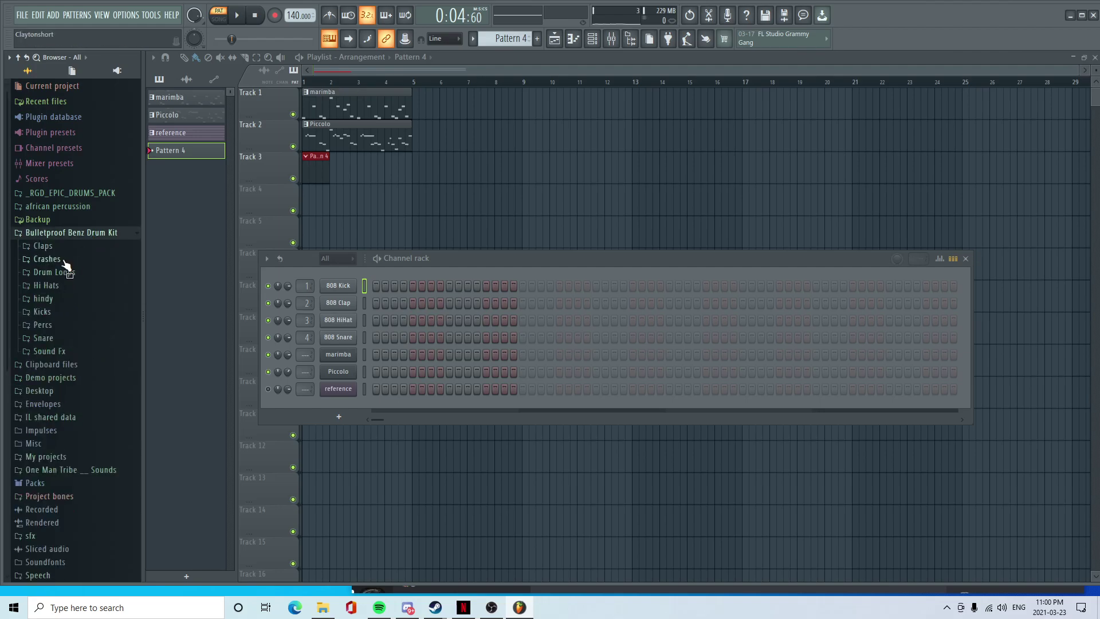
click(42, 311)
scroll(47, 404, down, 5)
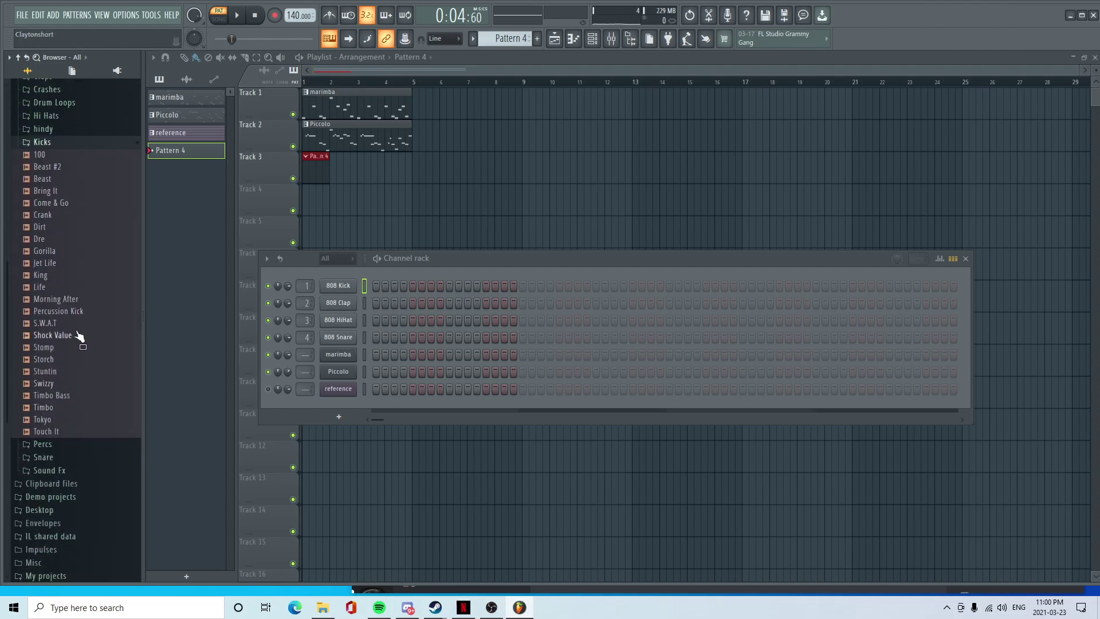
click(51, 276)
drag(50, 322, 347, 290)
right_click(347, 307)
click(391, 424)
key(Return)
- Rename the S.W.A.T channel "kick", add a hit on step 1 in Pattern 4 and play back
right_click(338, 289)
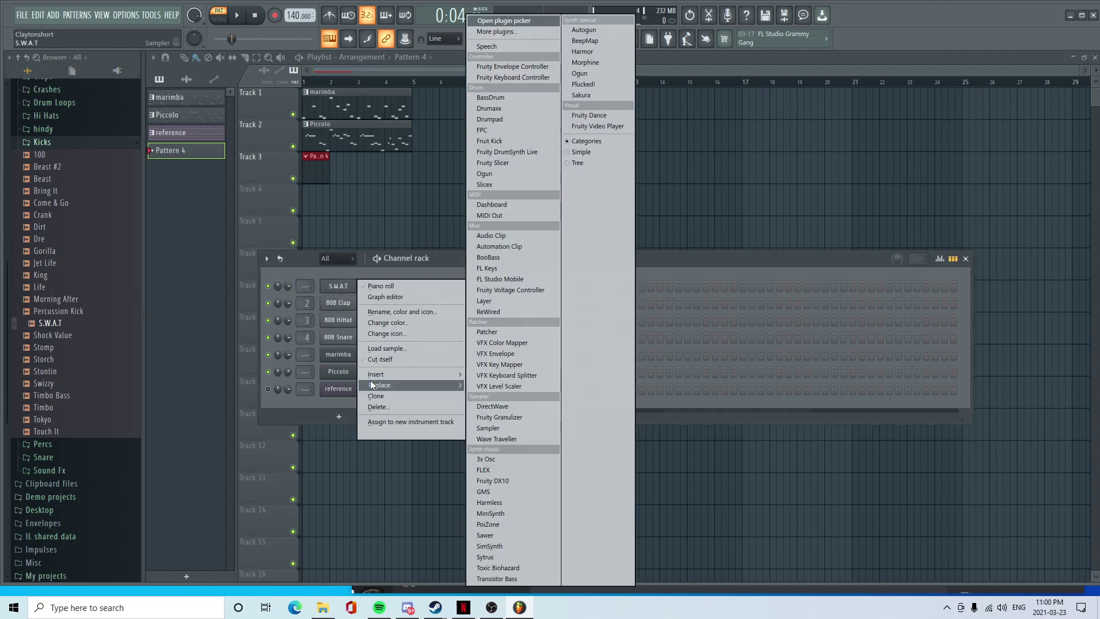
click(393, 312)
text(kick)
key(Return)
click(376, 287)
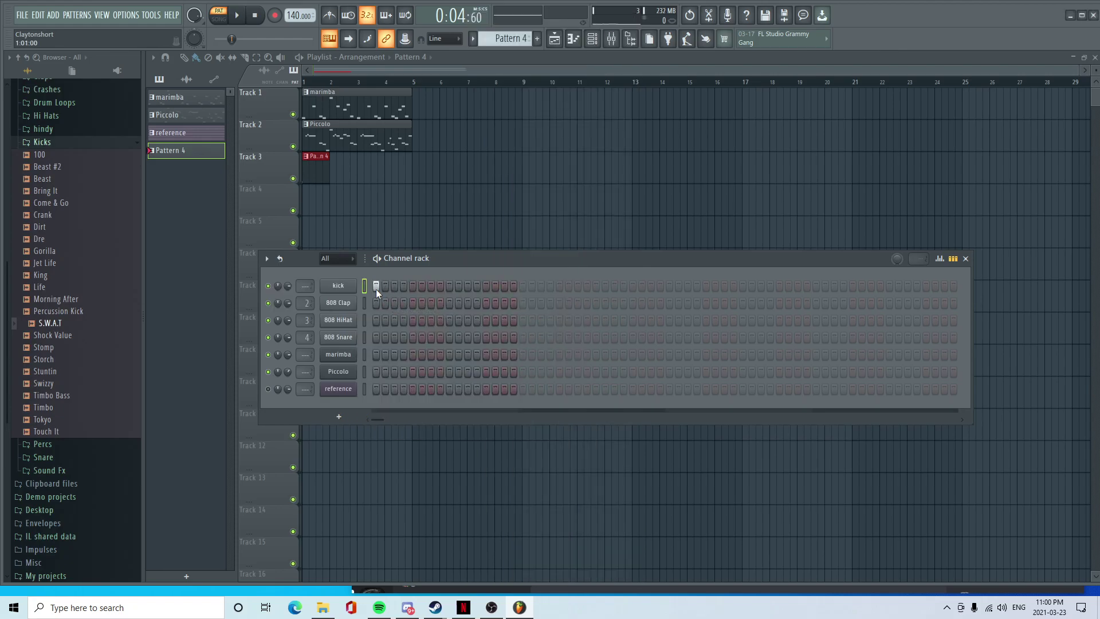
key(space)
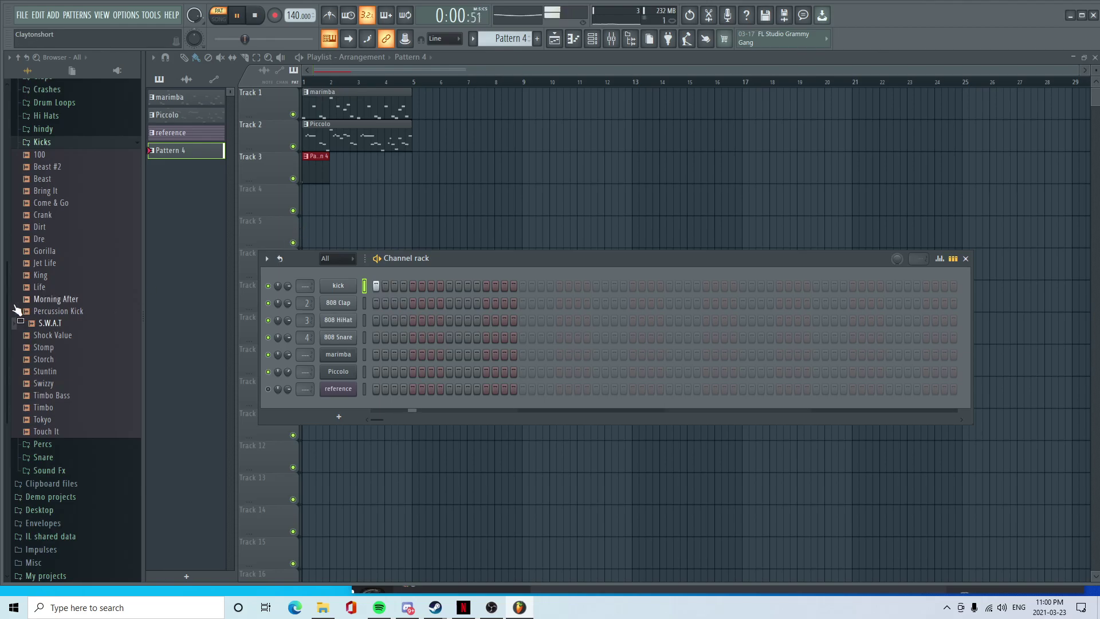
- Replace the 808 Snare channel's sample with Heist from the kit's Snare folder and rename the channel "snare"
click(27, 142)
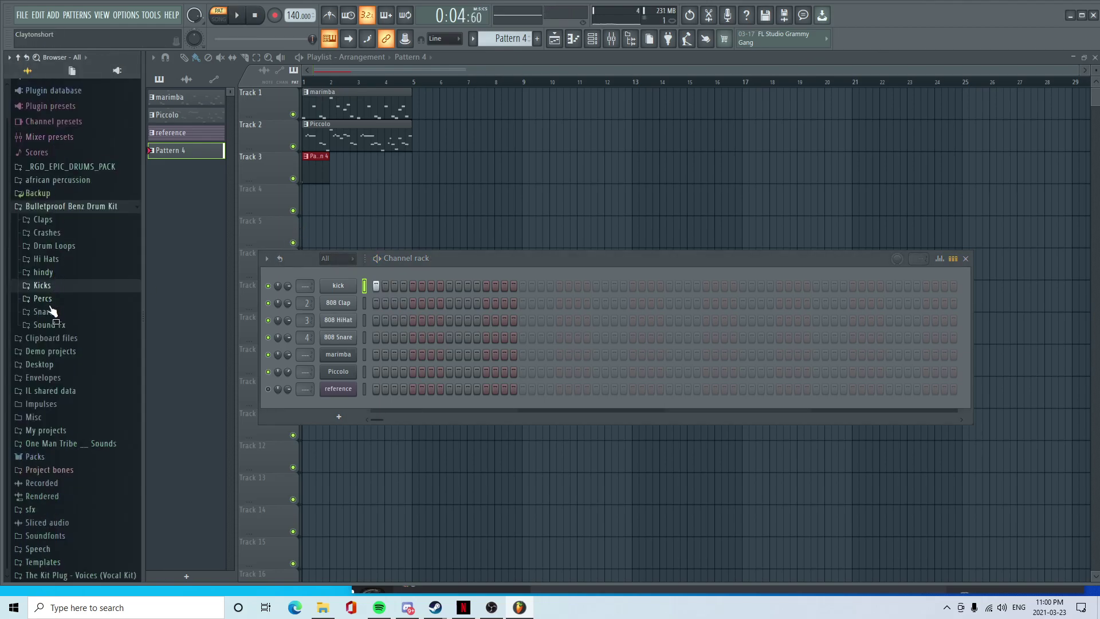
click(50, 314)
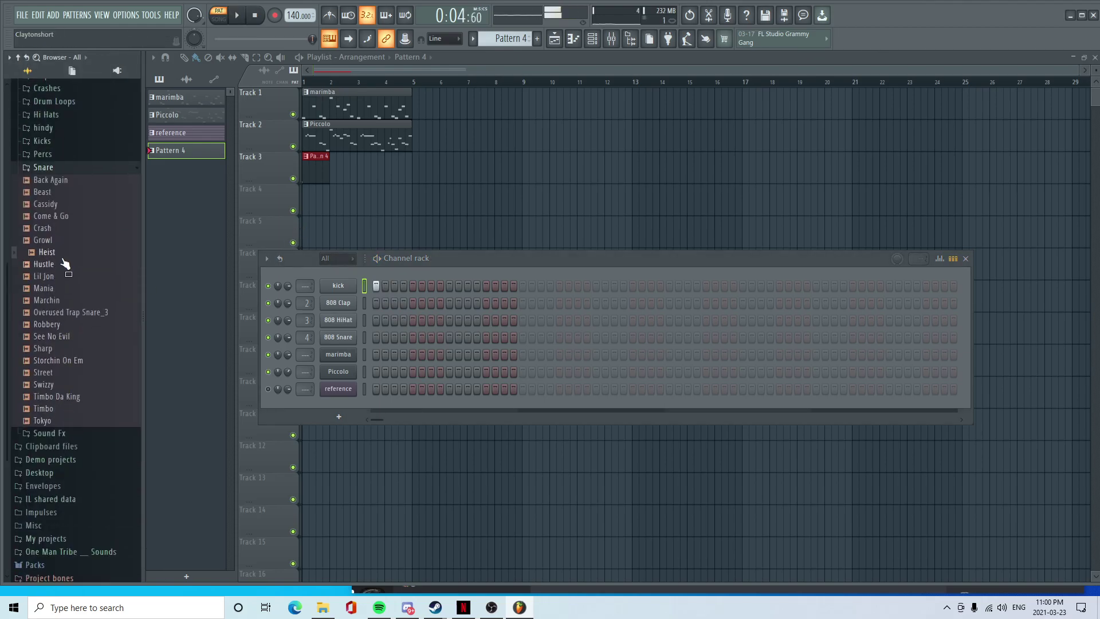
click(43, 253)
drag(49, 260, 345, 342)
right_click(345, 338)
click(399, 366)
text(S)
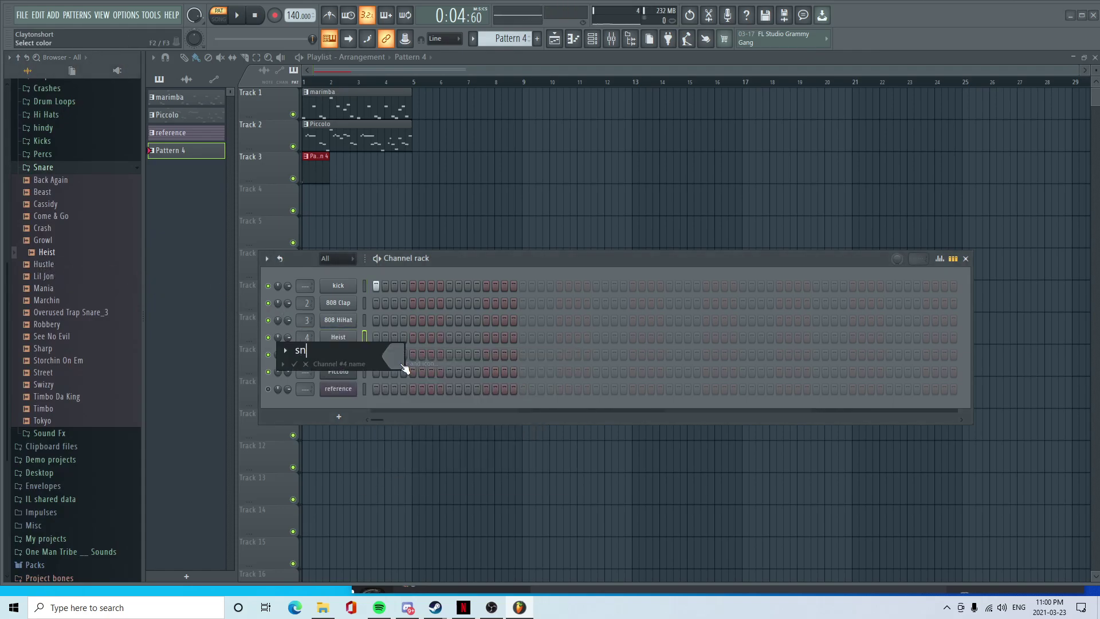
text(nare)
key(Return)
- Add Overused Trap Snare_3 as a new channel below the snare and rename it "snare 2"
click(74, 313)
drag(74, 312, 347, 354)
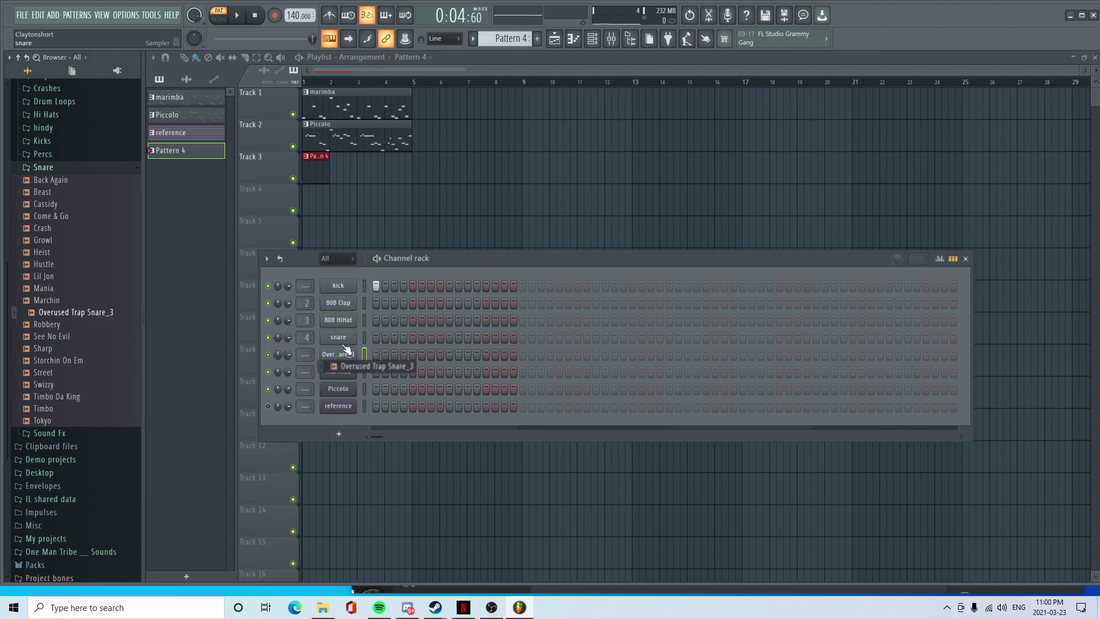
right_click(347, 354)
click(417, 384)
text(snare)
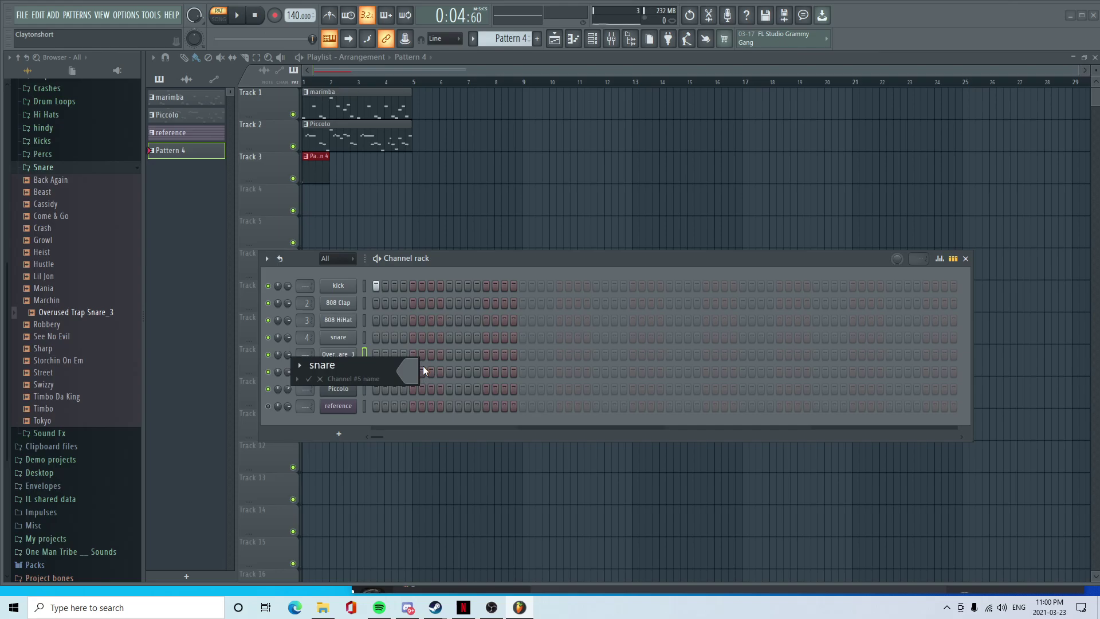
key(Return)
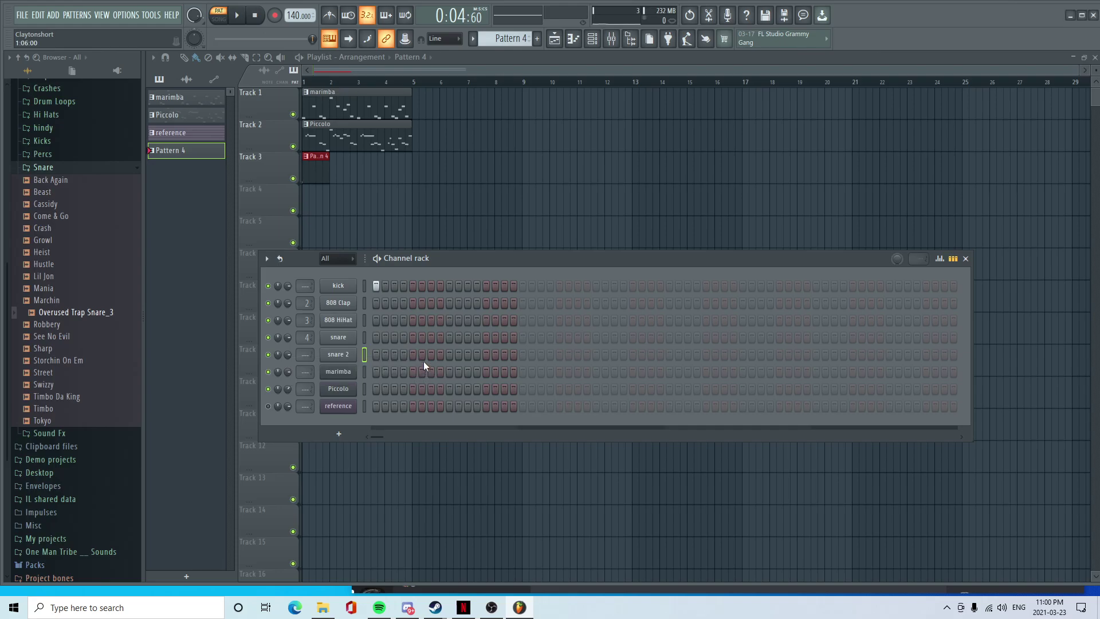
- Audition the samples in the Claps folder of the Bulletproof Benz Drum Kit
click(79, 168)
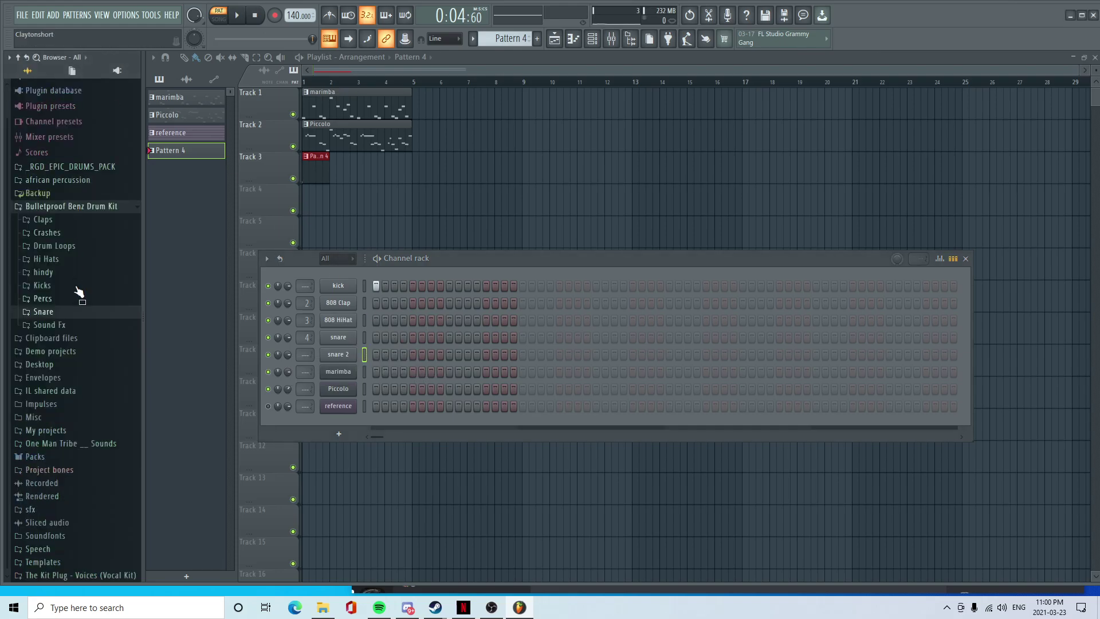
scroll(74, 275, up, 1)
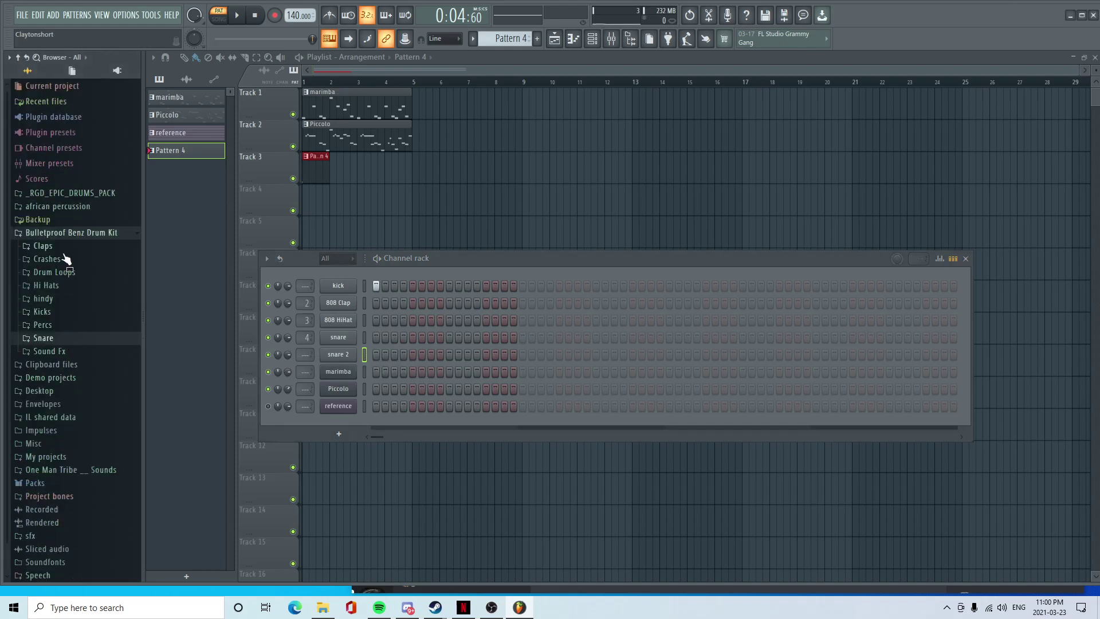
click(51, 245)
click(57, 390)
click(67, 401)
click(68, 489)
click(67, 476)
click(65, 464)
click(63, 454)
click(63, 440)
click(62, 427)
click(61, 416)
click(63, 405)
click(61, 391)
click(57, 380)
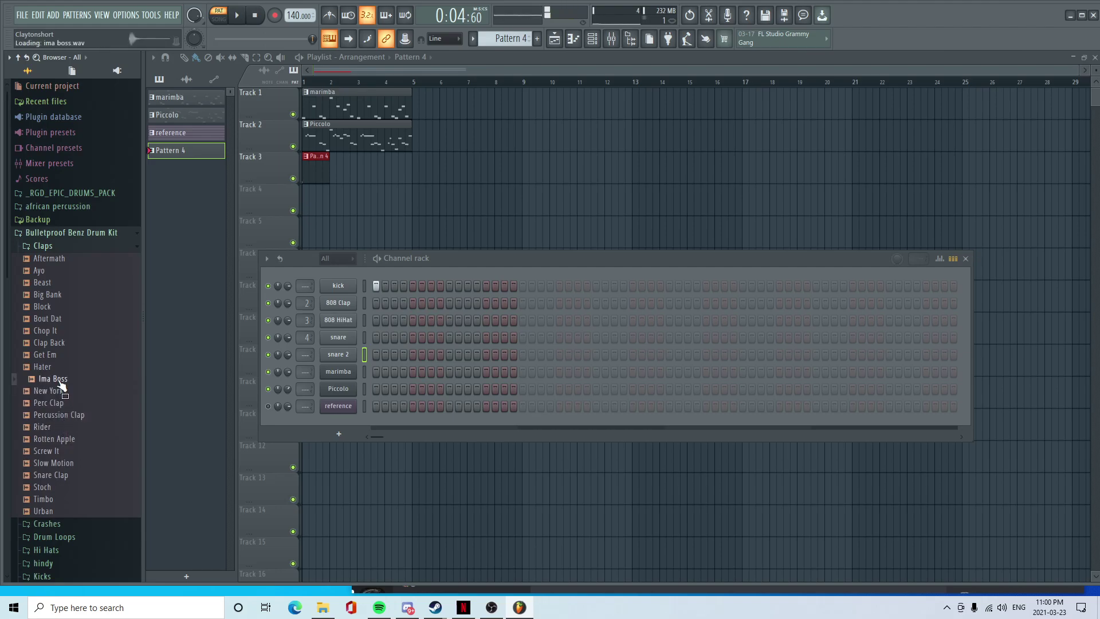
click(56, 367)
click(65, 380)
- Select the snare channel and compare it with the Ima Boss, Get Em, Clap Back, Chop It and Bout Dat claps
click(342, 353)
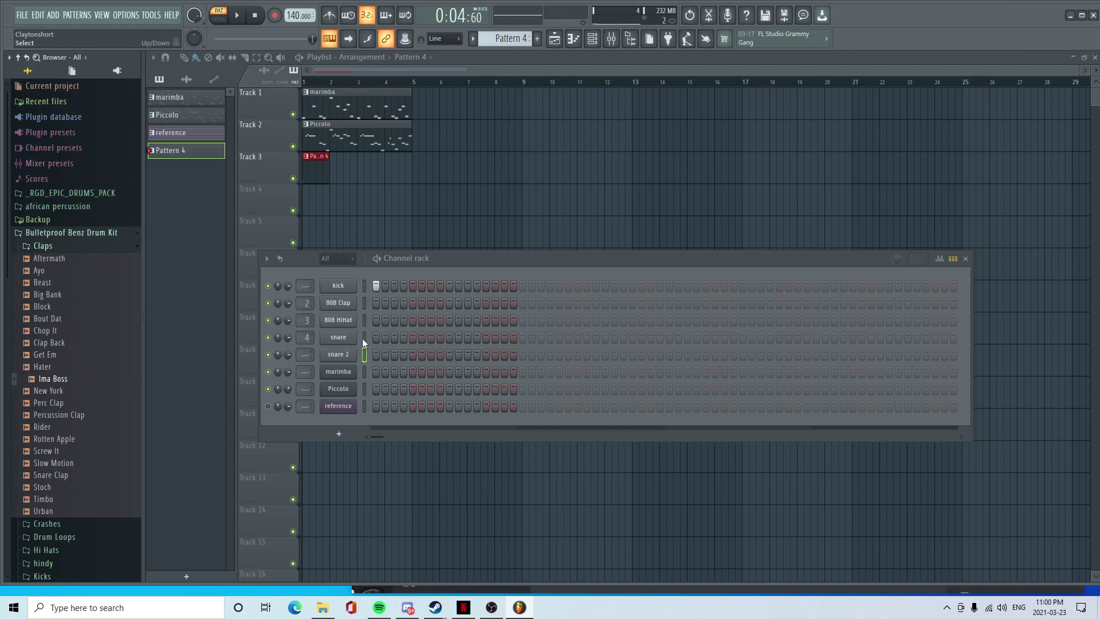
click(365, 338)
click(60, 379)
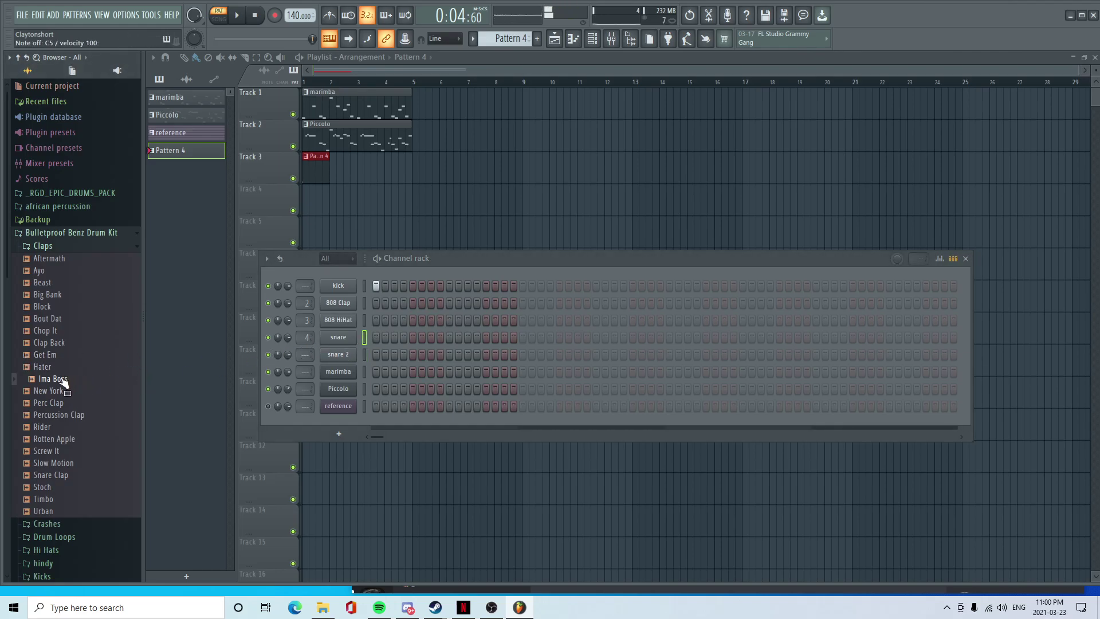
click(62, 355)
click(60, 344)
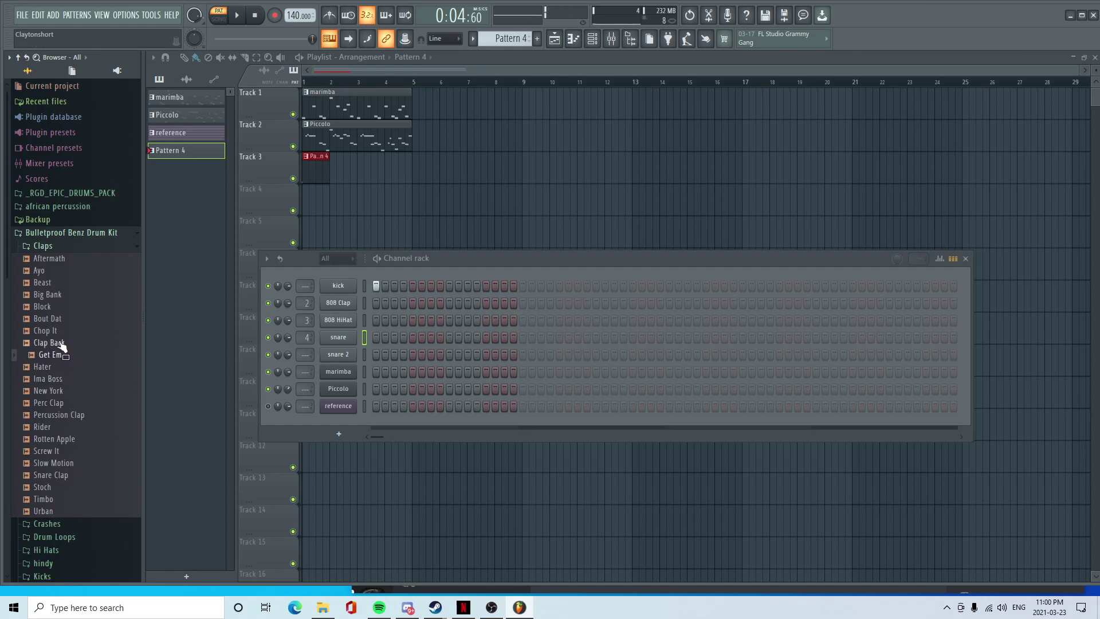
click(60, 346)
click(58, 333)
click(58, 321)
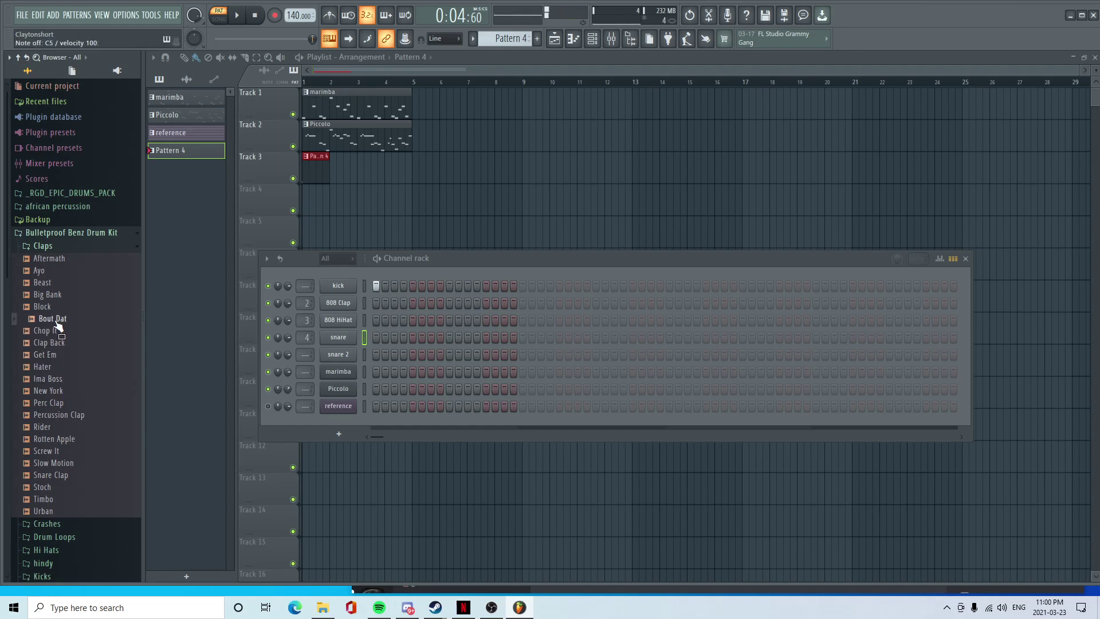
- Add the Bout Dat clap as a channel above the snare and delete the 808 Clap channel
drag(57, 322, 339, 328)
right_click(330, 300)
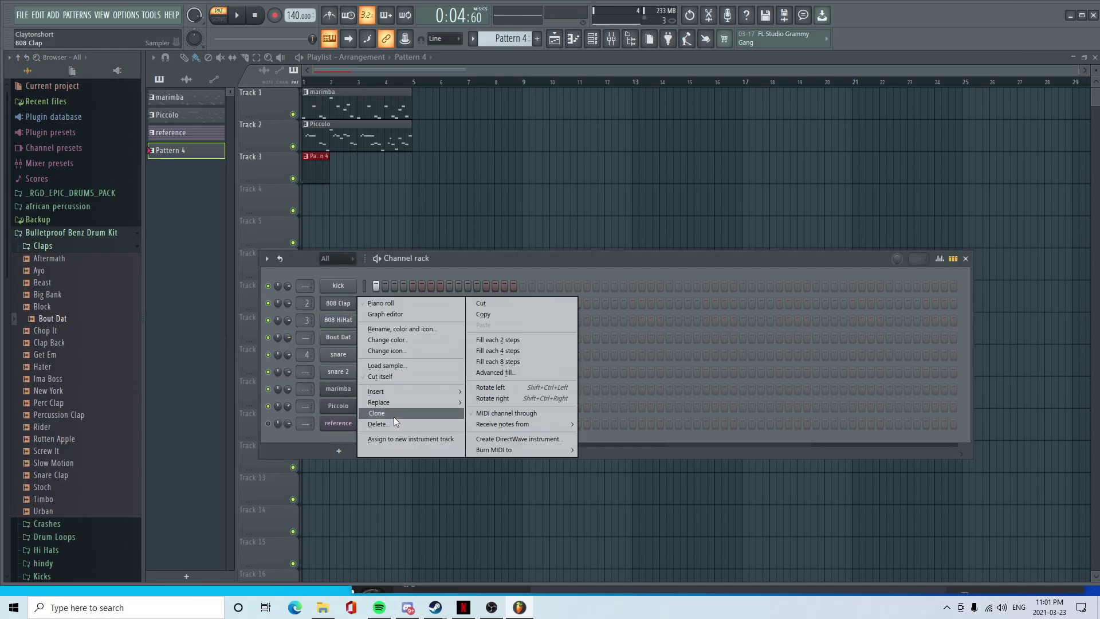
click(393, 417)
key(Return)
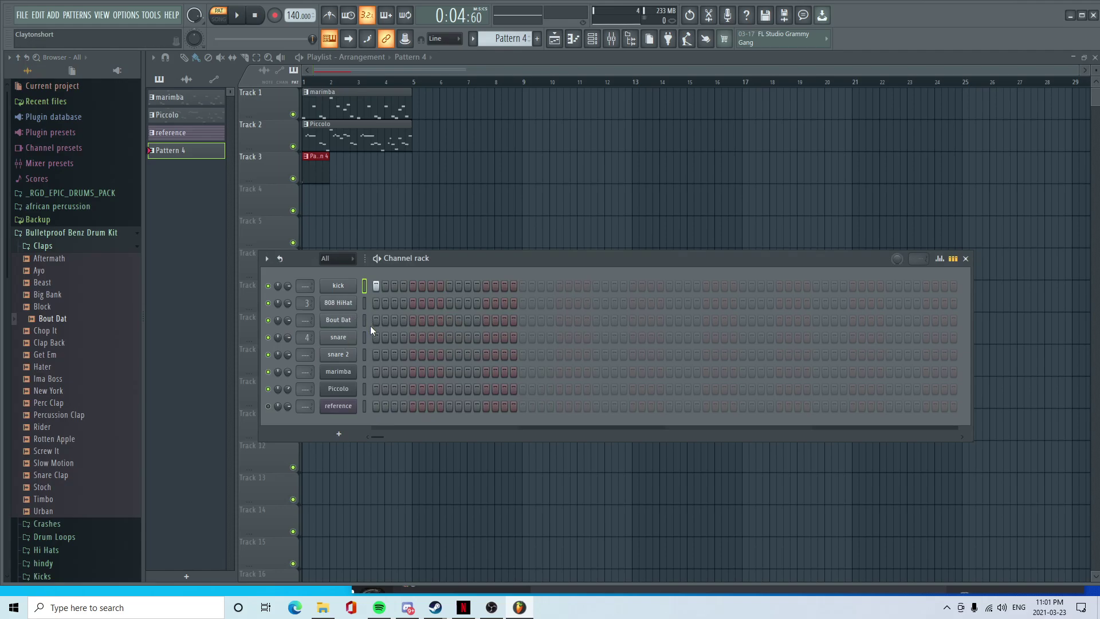
- Rename the Bout Dat channel "clap", add clap and snare hits on step 9 of Pattern 4 and play back
right_click(352, 319)
click(428, 349)
text(cla)
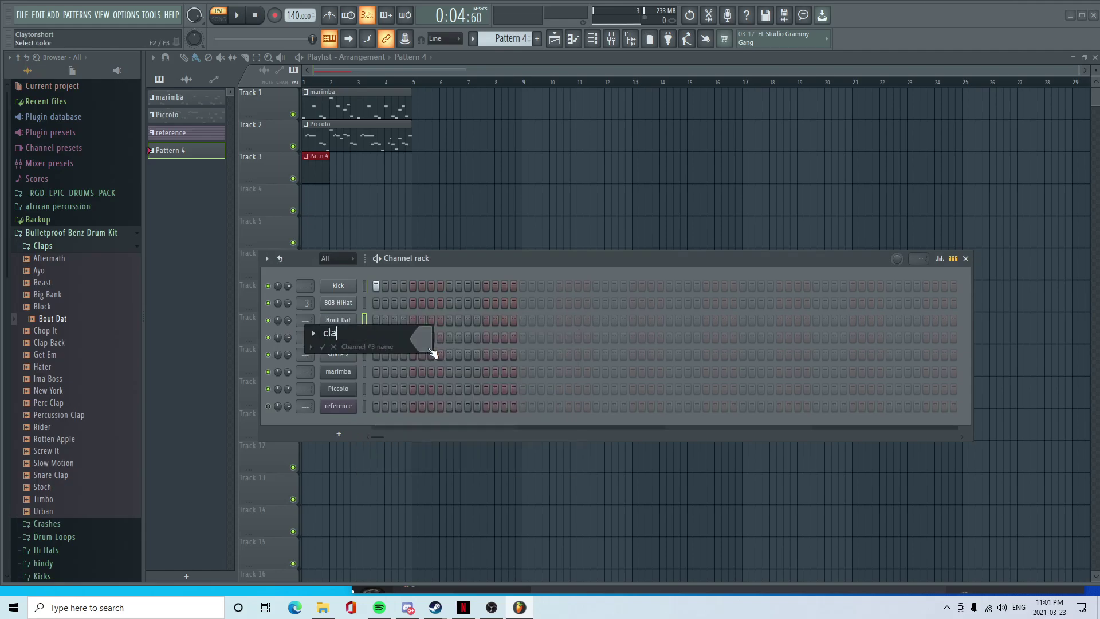
text(p)
key(Return)
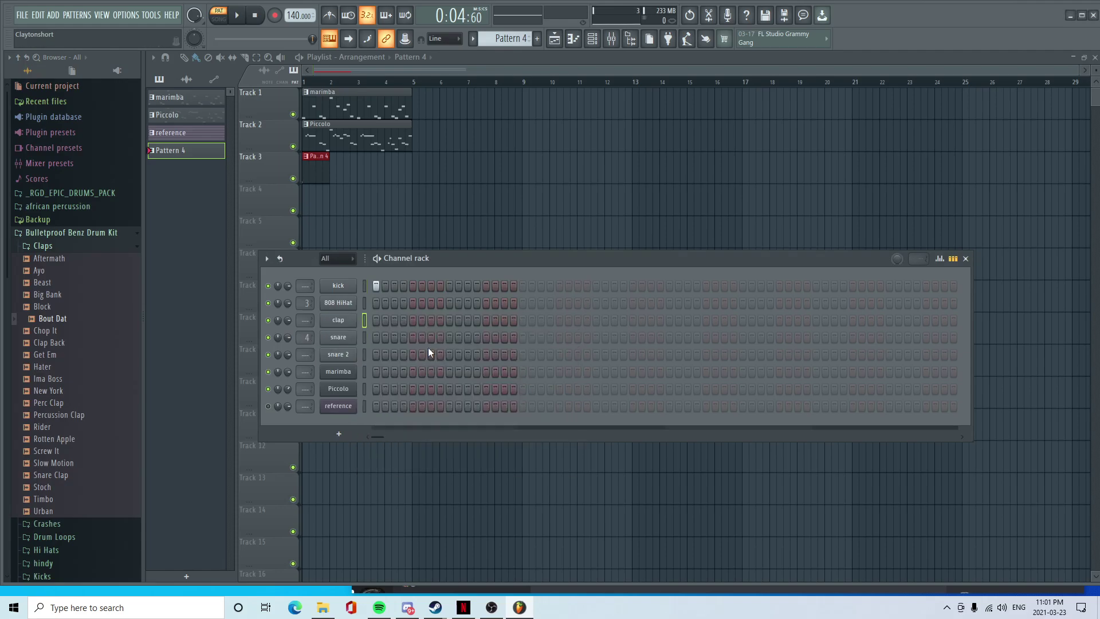
key(space)
click(450, 320)
key(space)
- Audition the kit's Hi Hats samples and replace the 808 HiHat channel's sample with Got Em
click(79, 248)
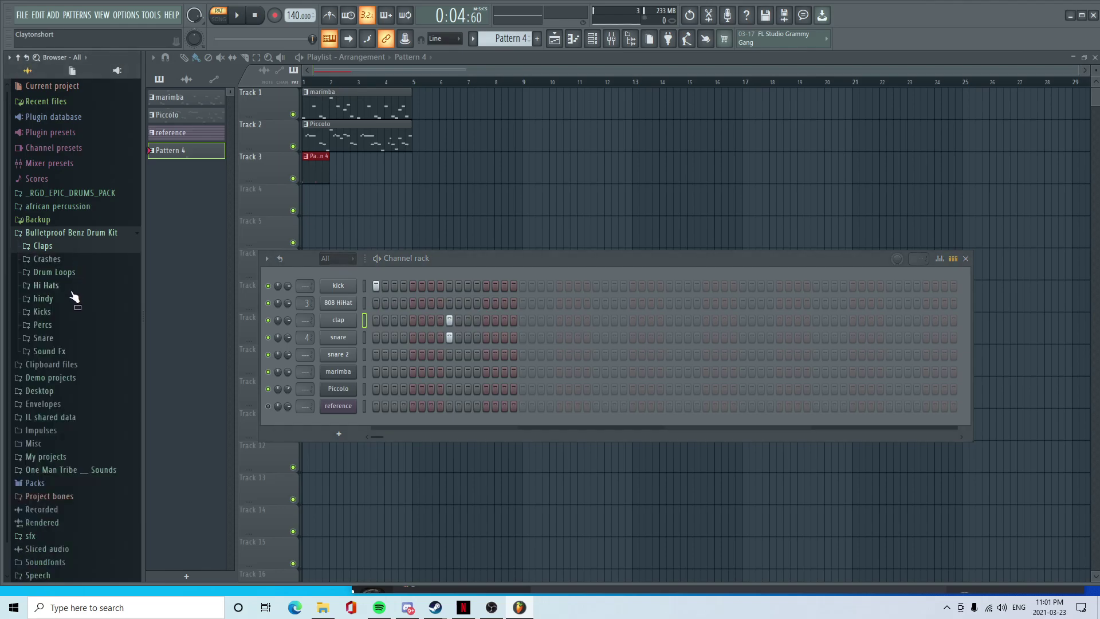
click(74, 285)
click(72, 358)
click(58, 371)
click(55, 383)
click(55, 394)
click(58, 406)
click(63, 419)
drag(64, 421, 337, 304)
- Rename the Got Em channel "hat"
right_click(346, 304)
click(414, 329)
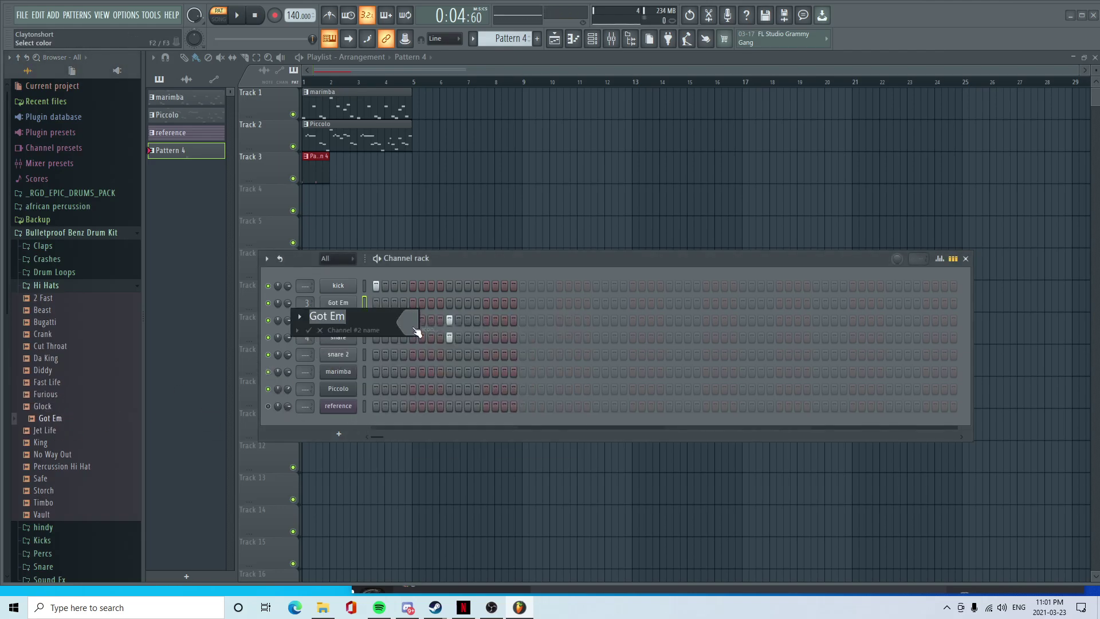
text(hat)
key(Return)
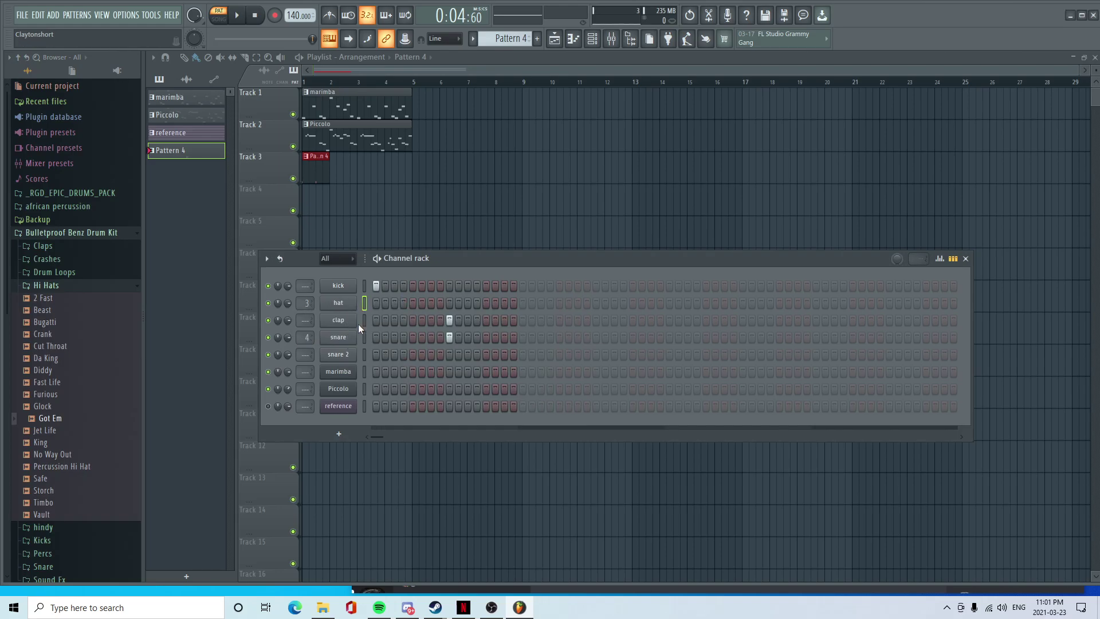
- Switch playback to song mode, play the start of the arrangement and stop
click(215, 22)
key(space)
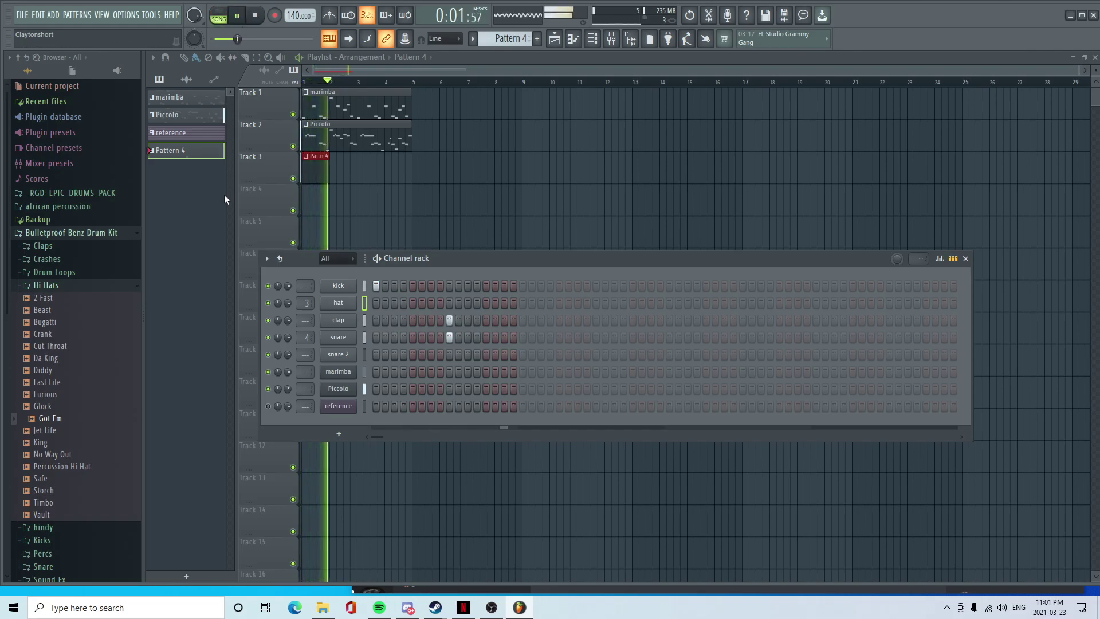
key(space)
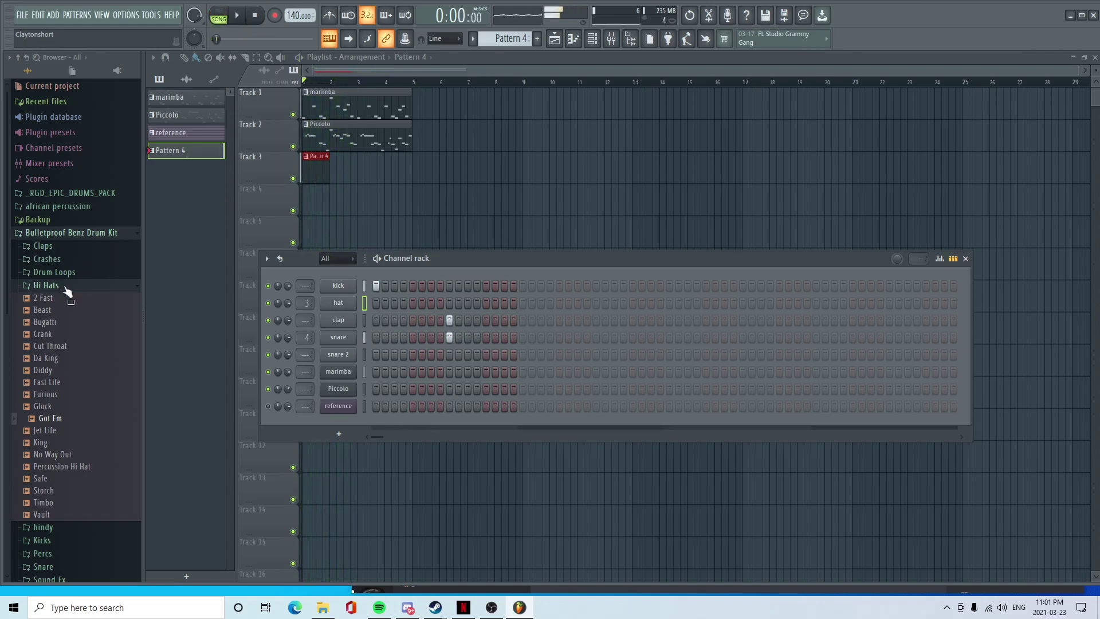
- Look through the Hi Hats folder of the Drums (ModeAudio) pack
click(68, 287)
click(40, 467)
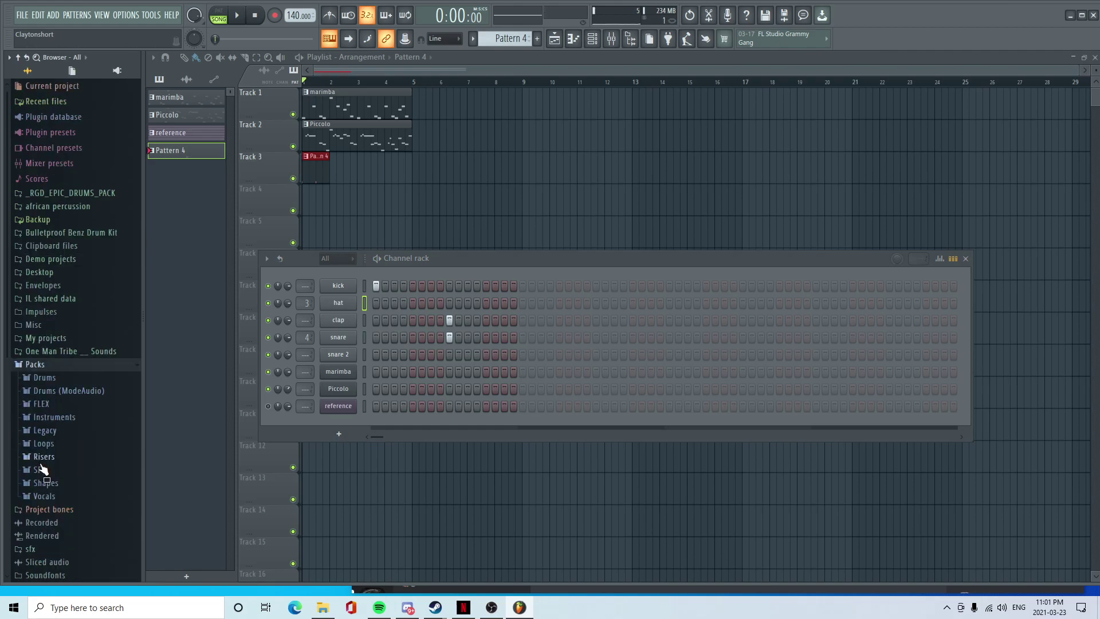
scroll(41, 469, down, 1)
click(62, 350)
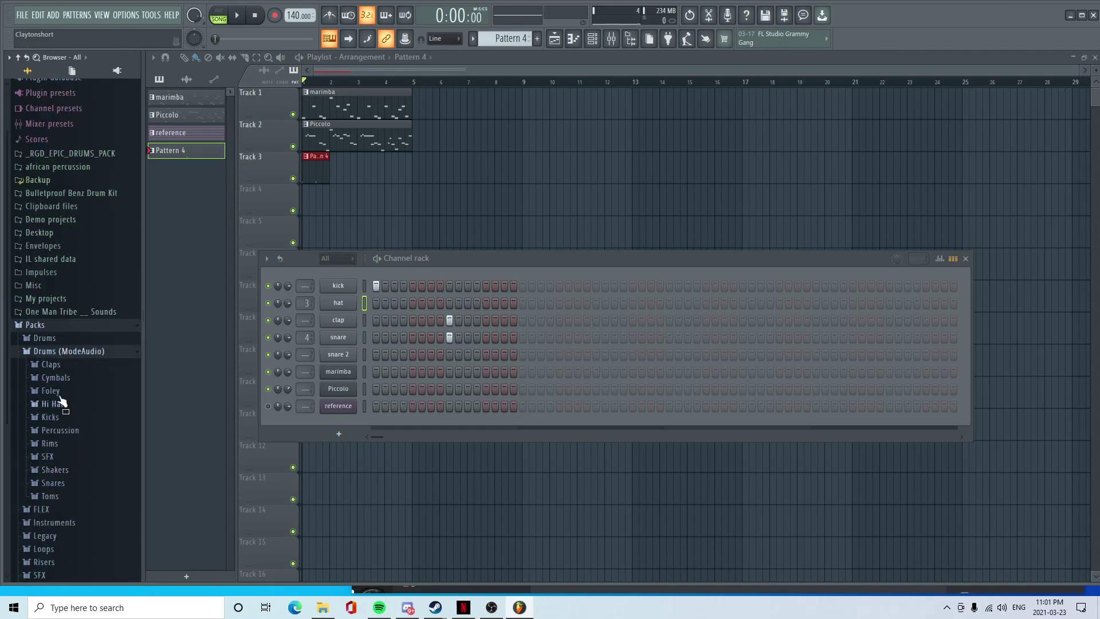
click(58, 404)
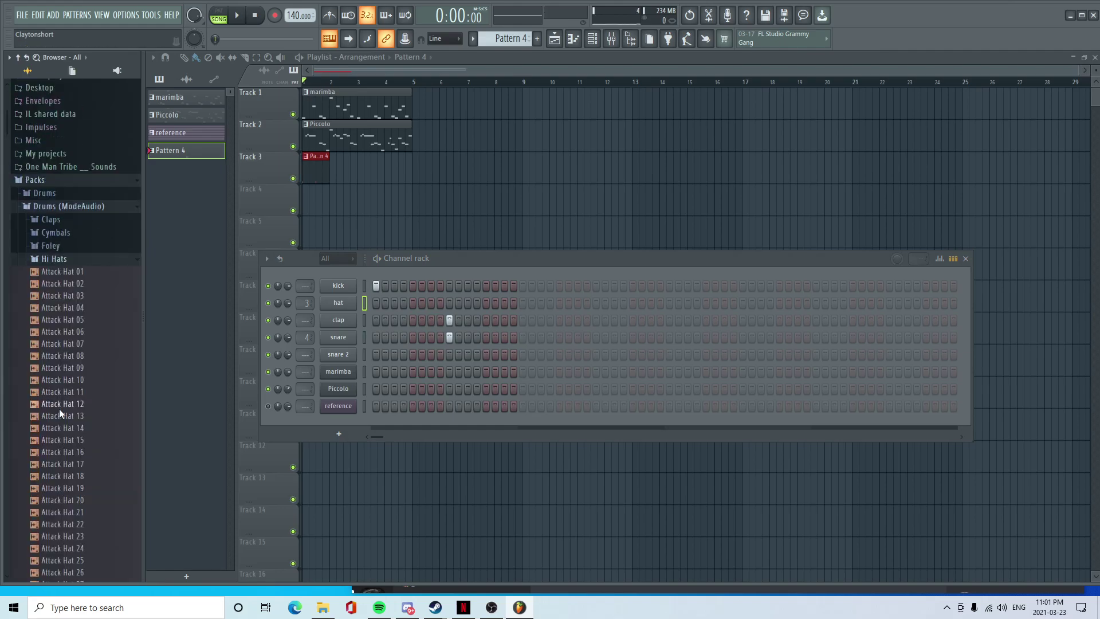
click(51, 261)
click(66, 206)
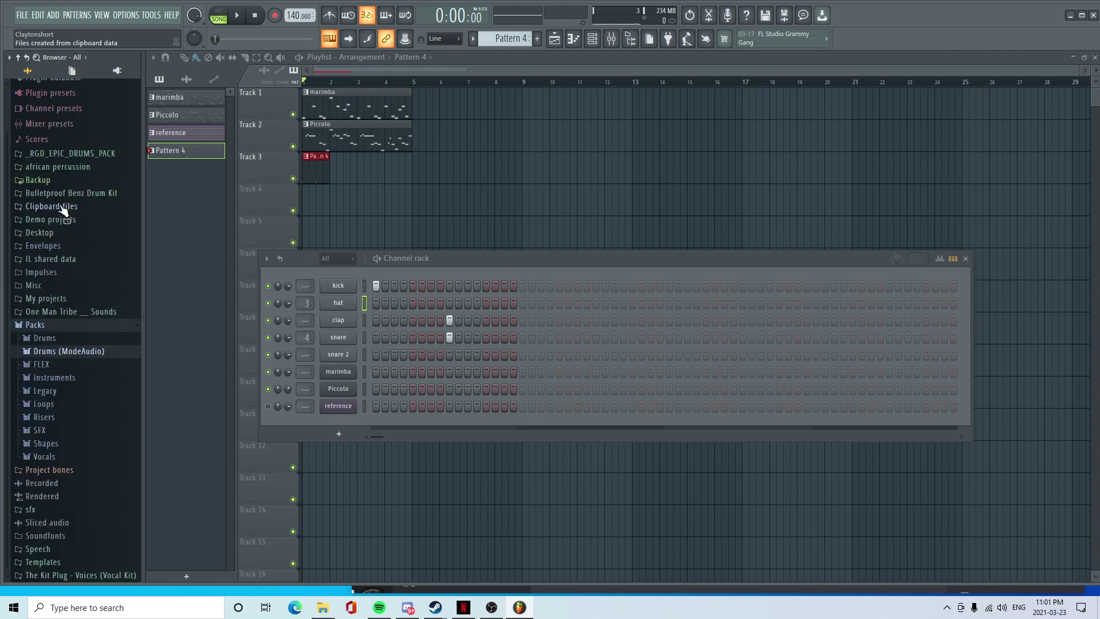
- Look through Drum Kit 04 and Drum Kit 01 in the Legacy drum packs and audition their open hats
click(49, 391)
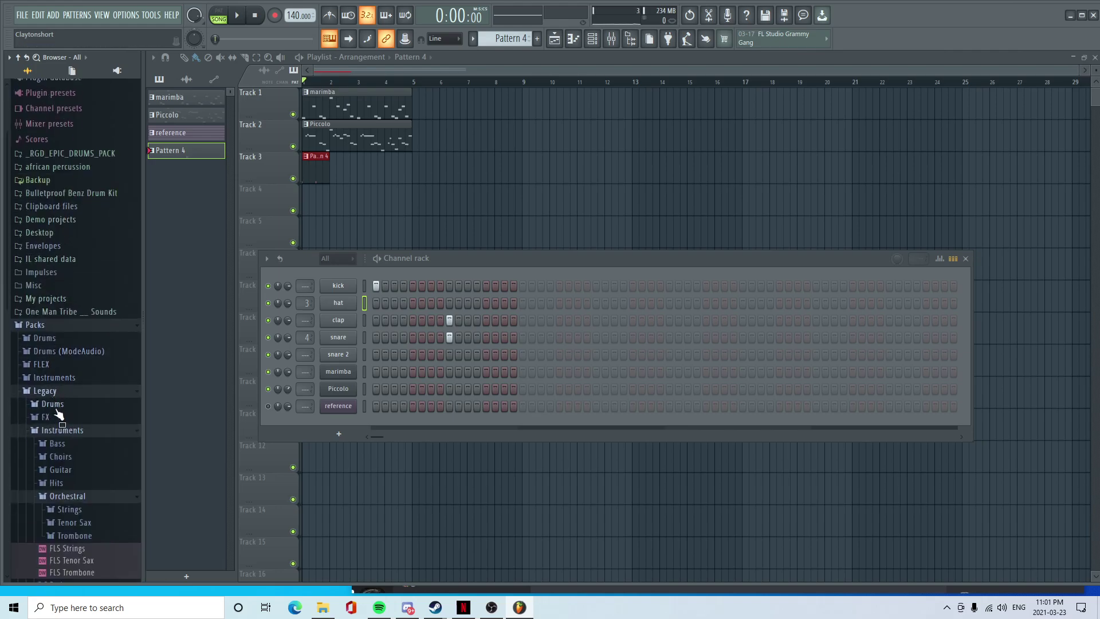
scroll(74, 484, down, 4)
click(73, 287)
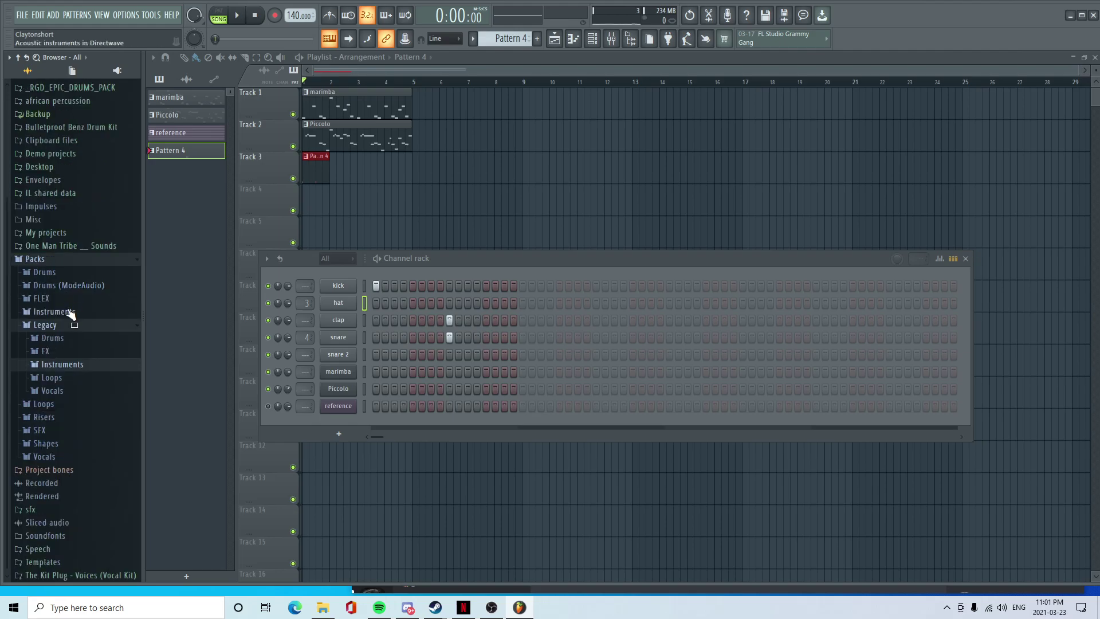
click(53, 338)
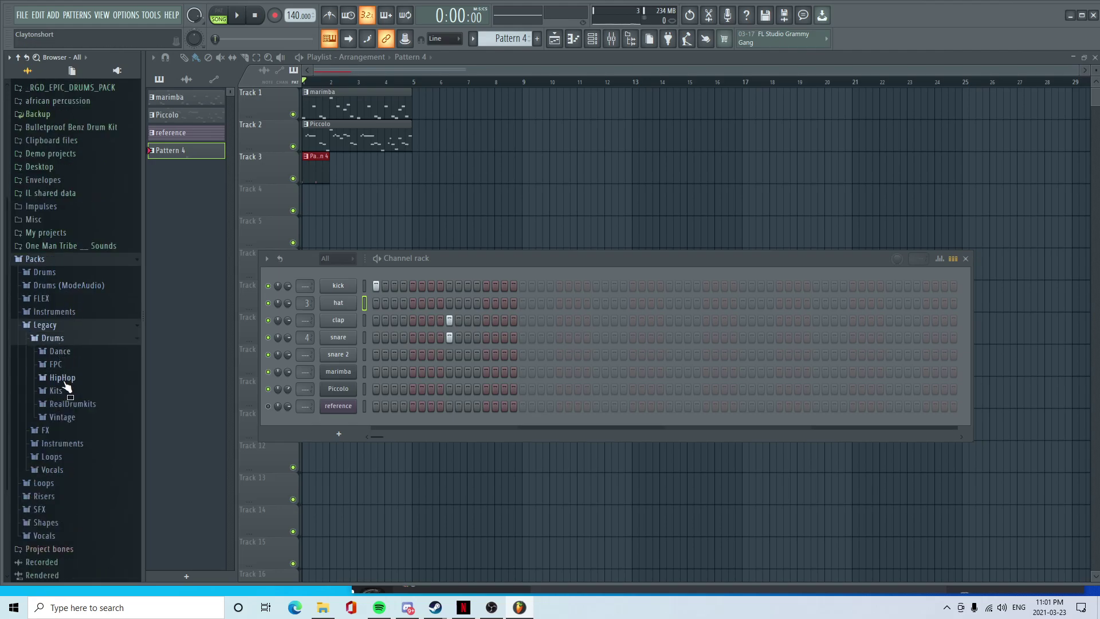
click(65, 389)
scroll(70, 393, down, 4)
click(81, 299)
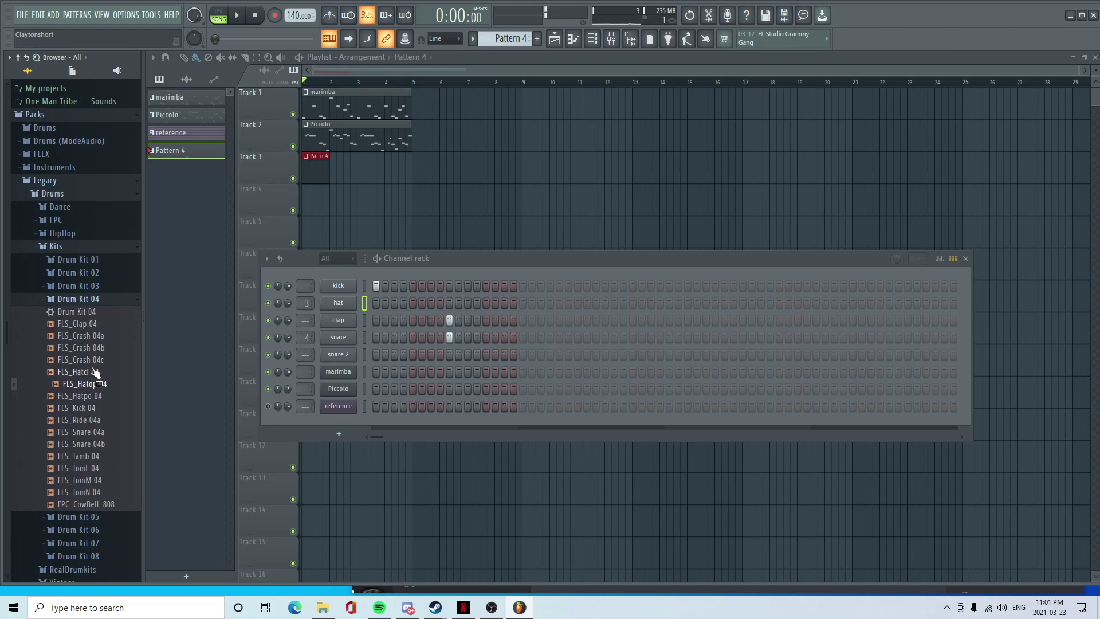
click(83, 300)
click(94, 262)
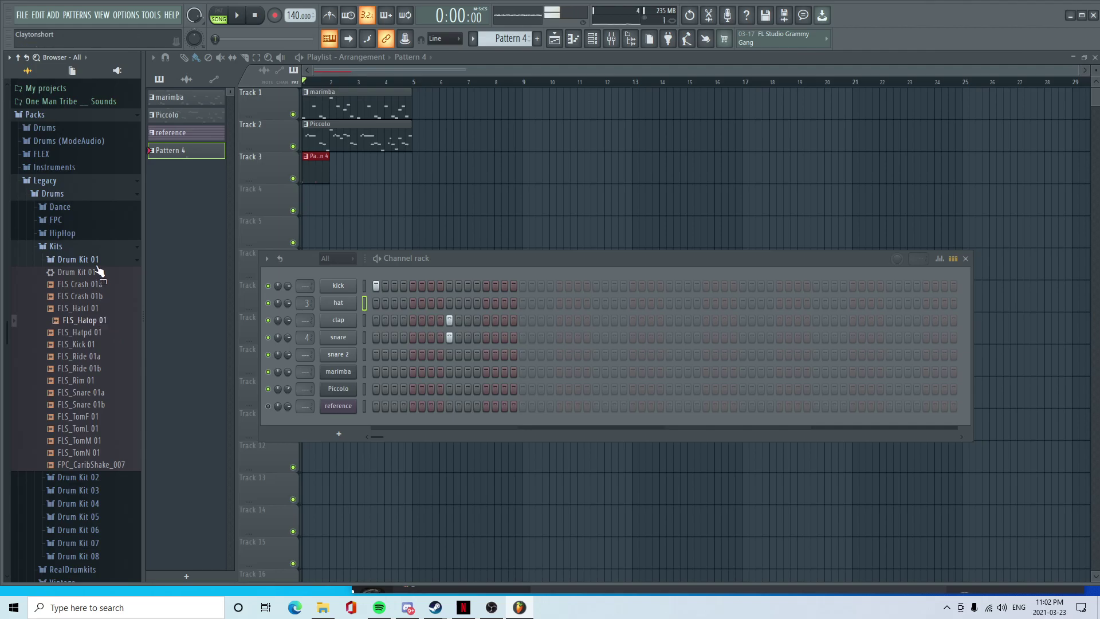
click(93, 261)
- Add Attack OHat 02 from the Drums (ModeAudio) Hi Hats folder as a channel below the hat
scroll(91, 297, up, 4)
click(73, 288)
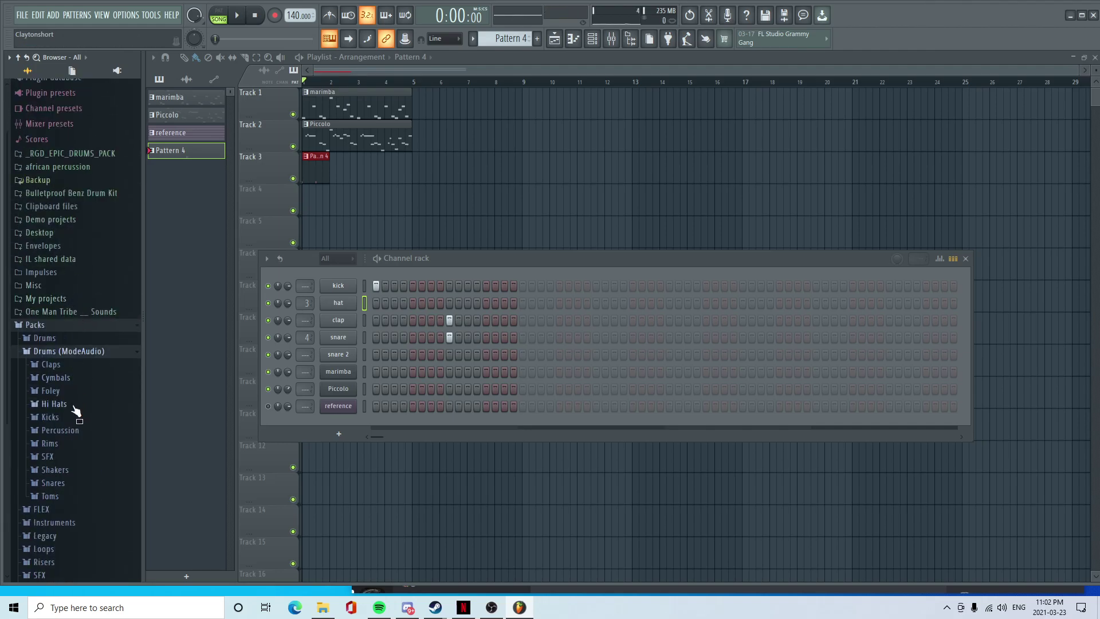
click(67, 404)
scroll(68, 373, down, 10)
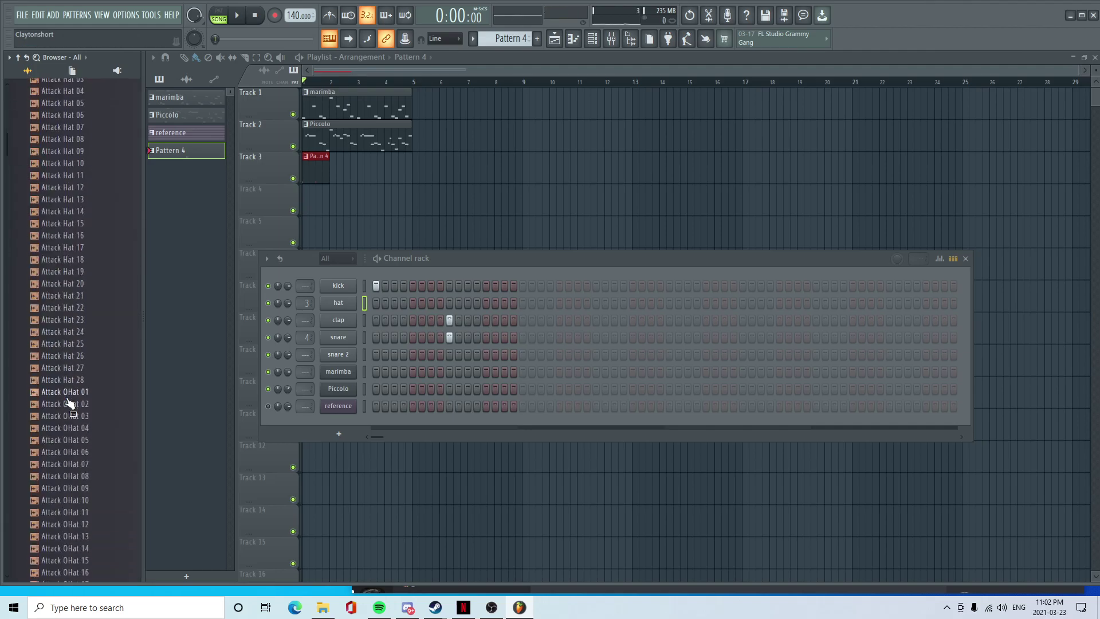
click(78, 248)
click(80, 260)
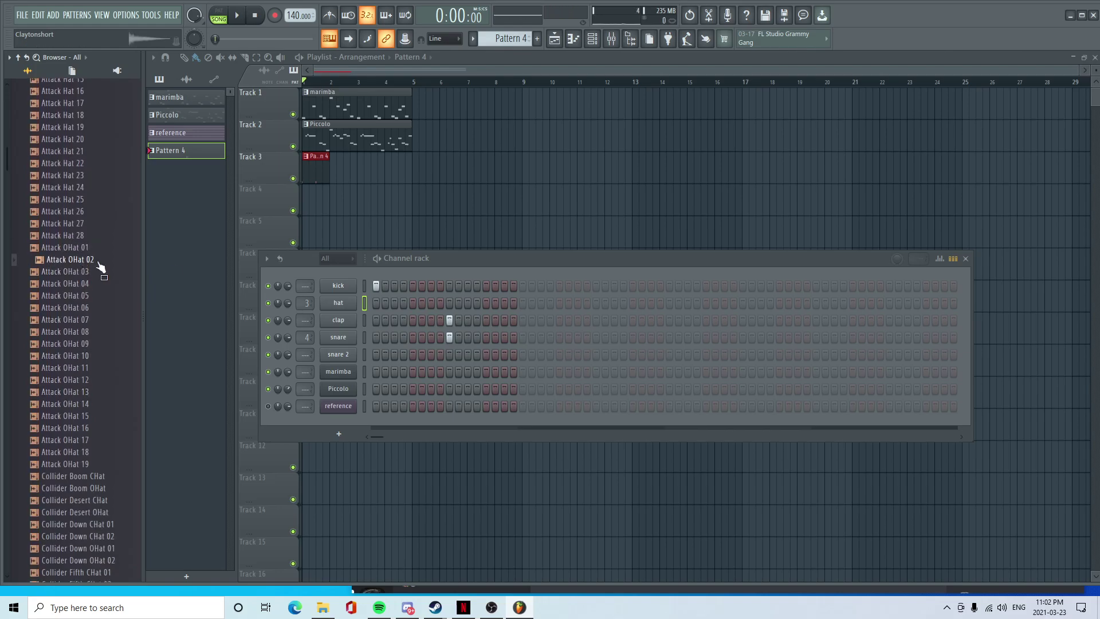
key(q)
click(63, 263)
key(q)
click(63, 264)
drag(63, 264, 339, 320)
- Rename the Attack OHat 02 channel to "ohat"
right_click(340, 320)
click(401, 346)
text(ohat)
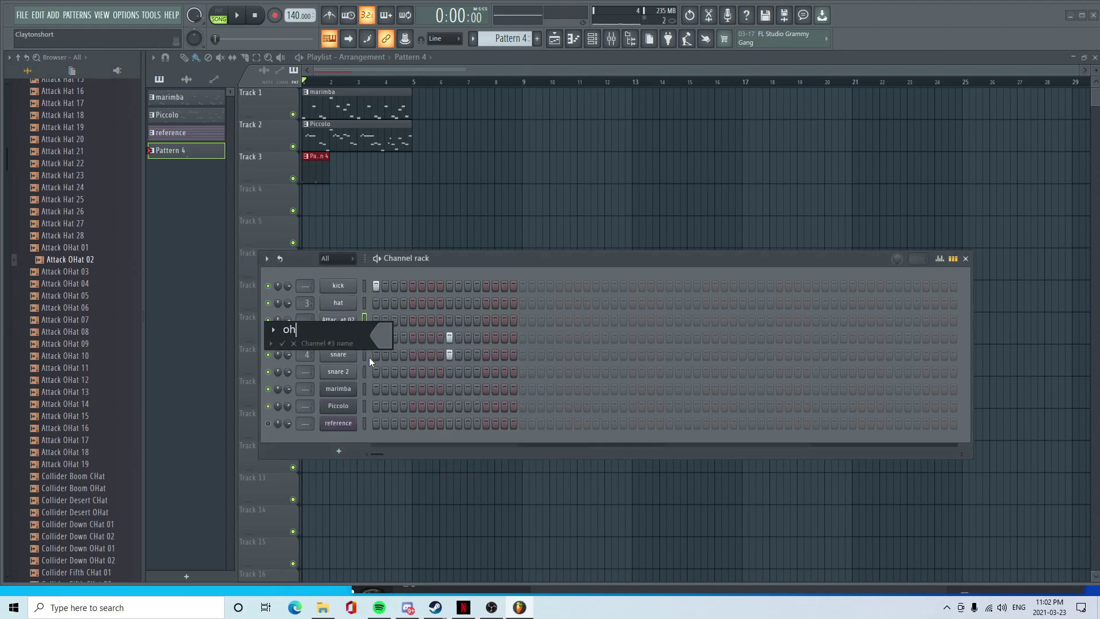
key(Return)
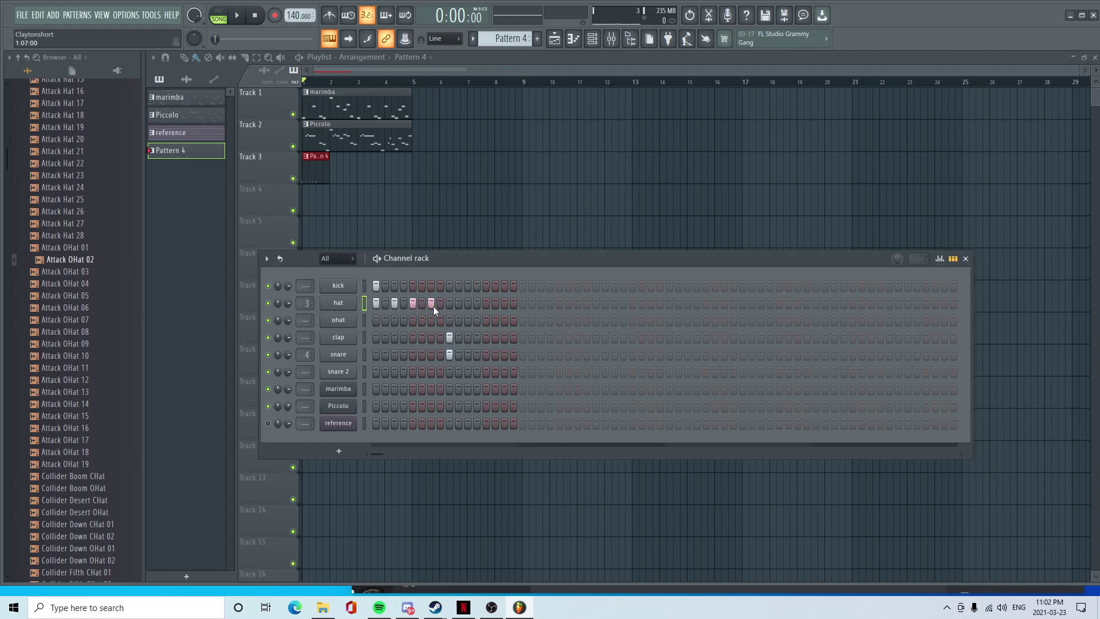
- Fill the hat row on steps 1, 3, 5, 7, 8 and 9 and play it with an open hat on step 11
key(space)
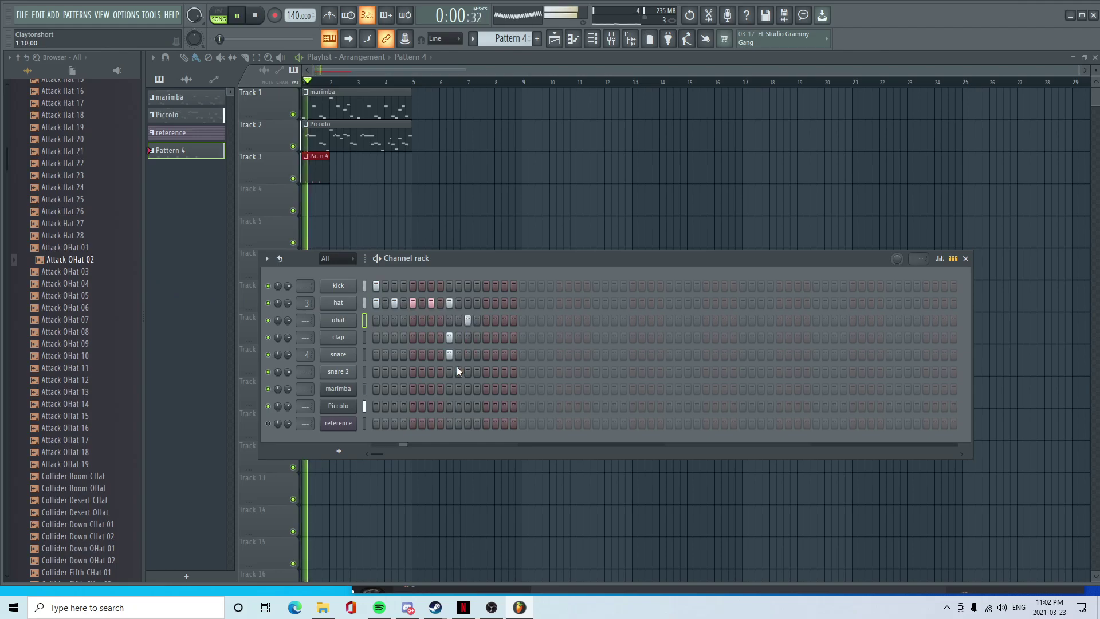
click(468, 320)
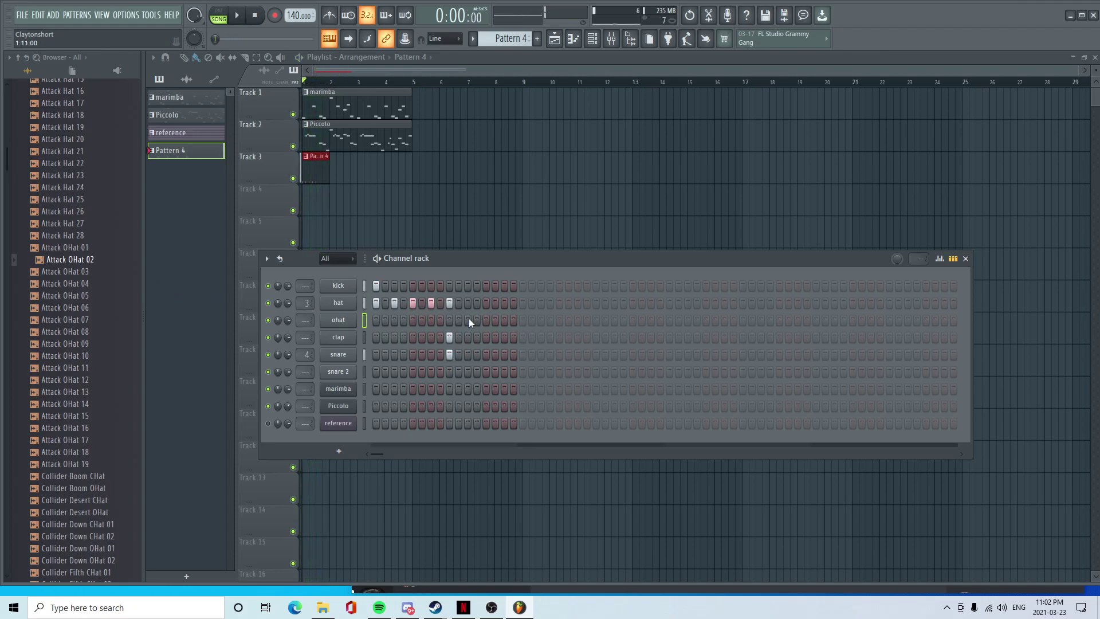
click(440, 303)
click(468, 320)
key(space)
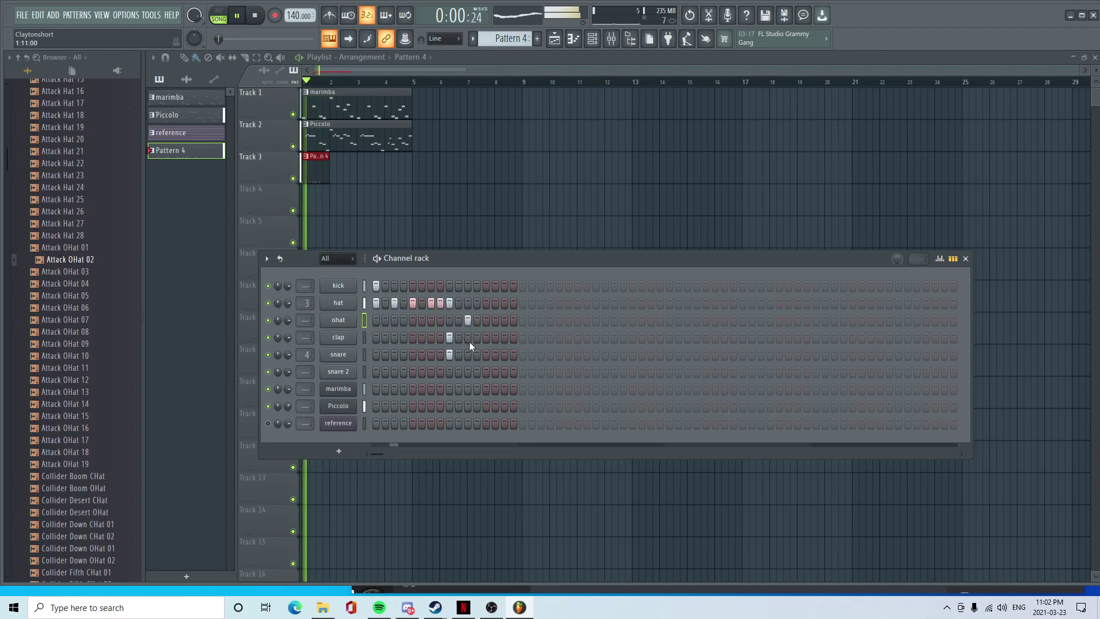
key(space)
- Add a hat hit on step 11, move the open hat hit to step 13 and play the beat briefly
click(468, 303)
click(468, 320)
click(487, 320)
key(space)
key(space)
- Audition the crashes of Legacy Drum Kit 04 and add FLS_Crash 04c as a channel below snare 2
scroll(86, 275, up, 10)
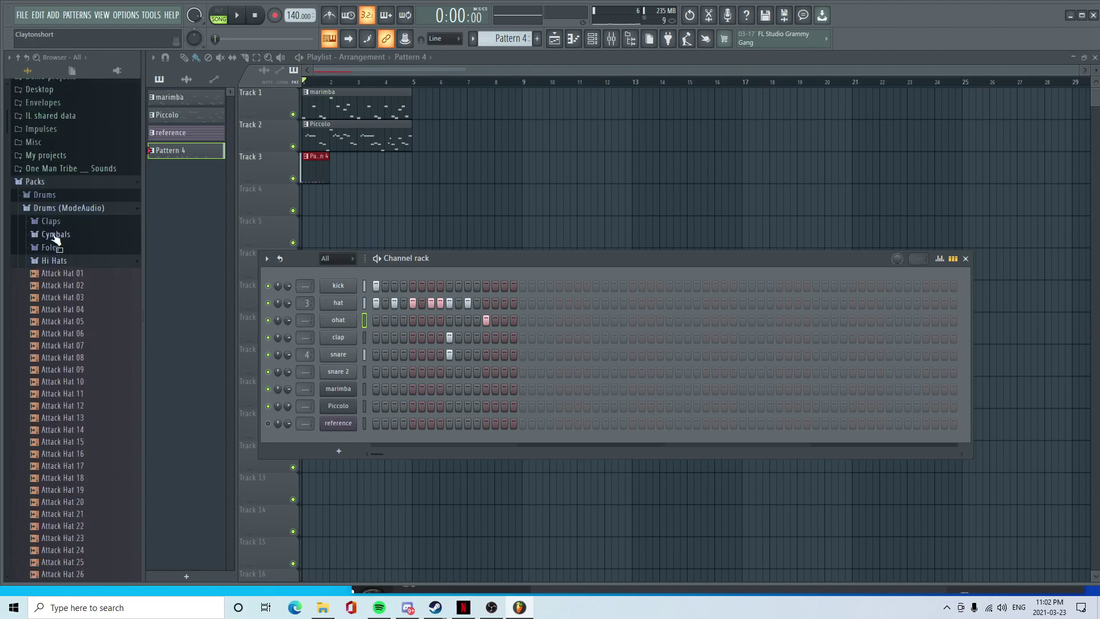
click(87, 263)
scroll(87, 264, down, 1)
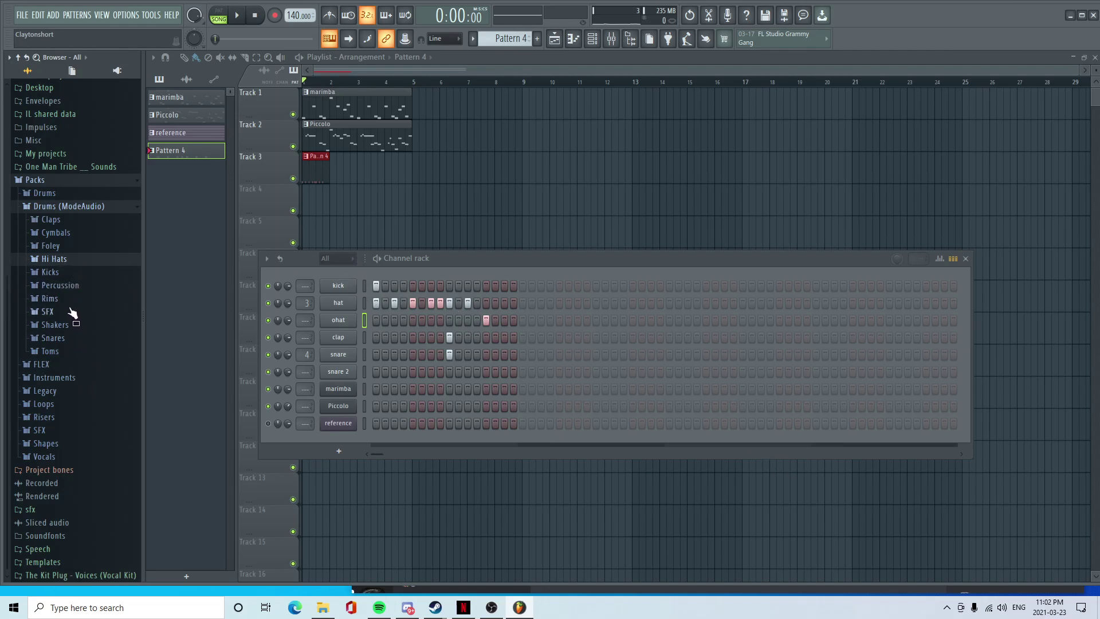
click(55, 391)
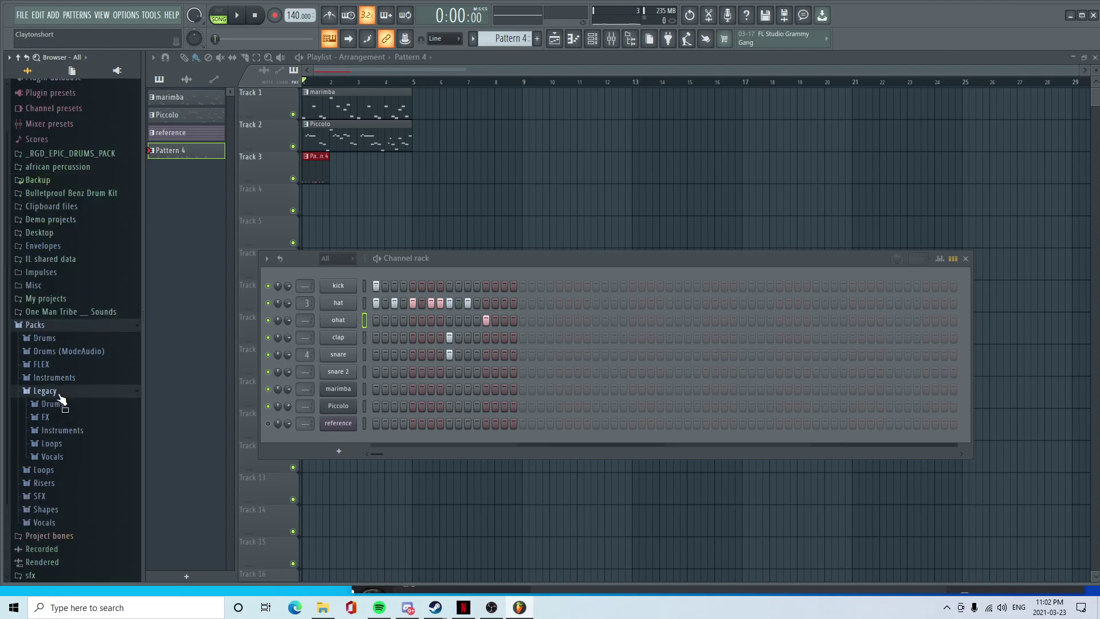
click(57, 339)
click(56, 392)
click(70, 442)
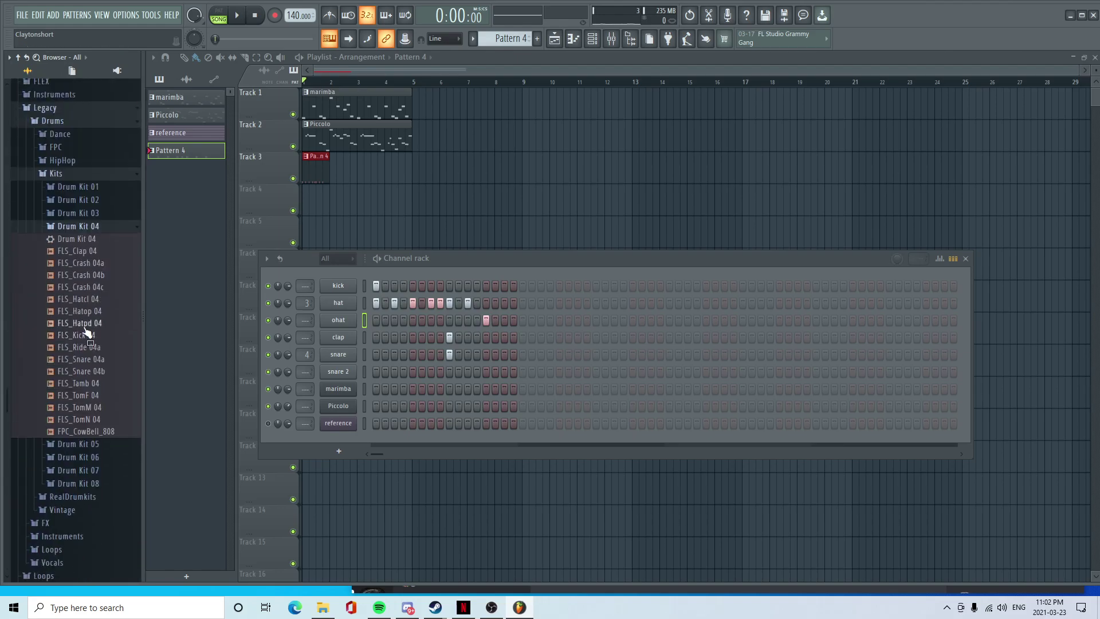
click(89, 276)
click(90, 264)
click(91, 288)
drag(103, 292, 342, 381)
- Rename the FLS_Crash 04c channel to "crash"
right_click(342, 388)
click(390, 397)
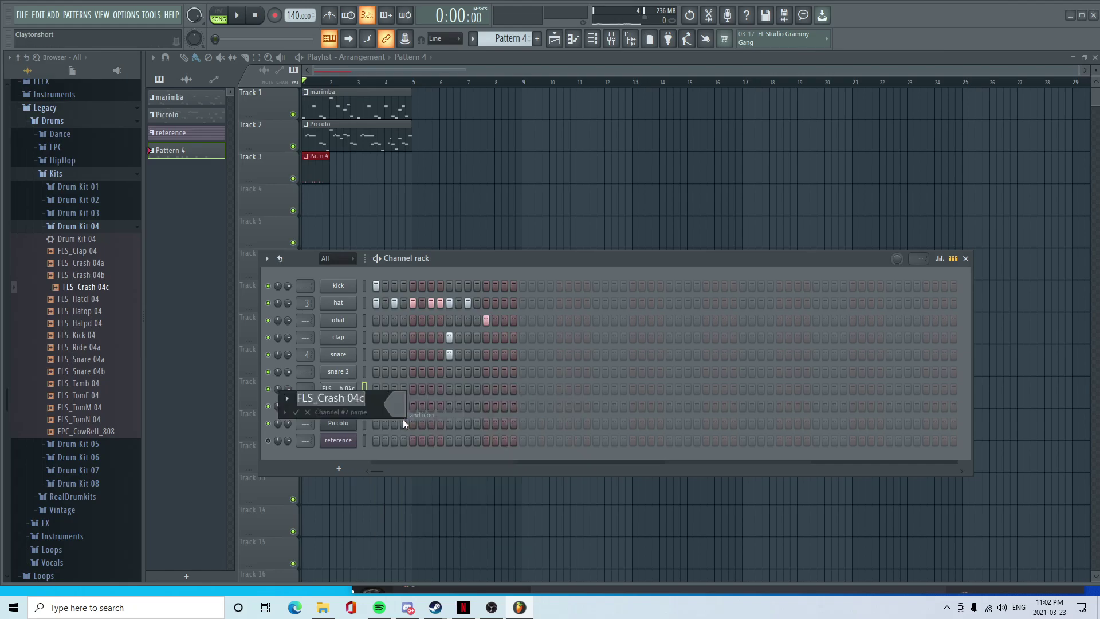
text(crash)
key(Return)
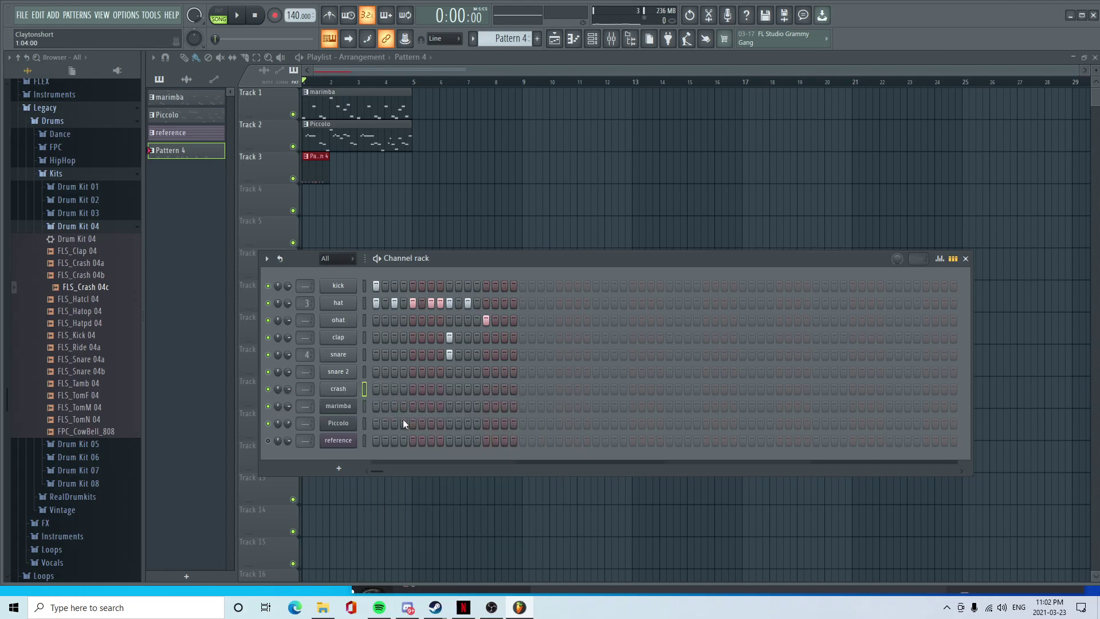
- Place FLS_Ride 04a from Drum Kit 04 as an audio clip on Track 5 in the playlist, between bars 3 and 5
click(55, 226)
scroll(86, 298, up, 6)
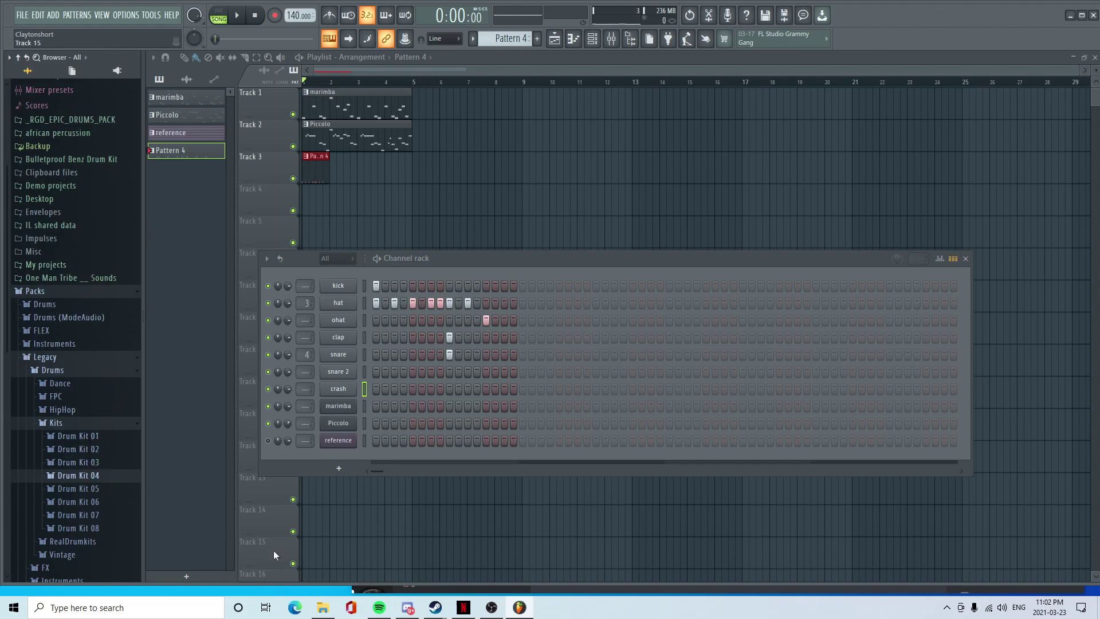
click(92, 476)
drag(84, 419, 382, 231)
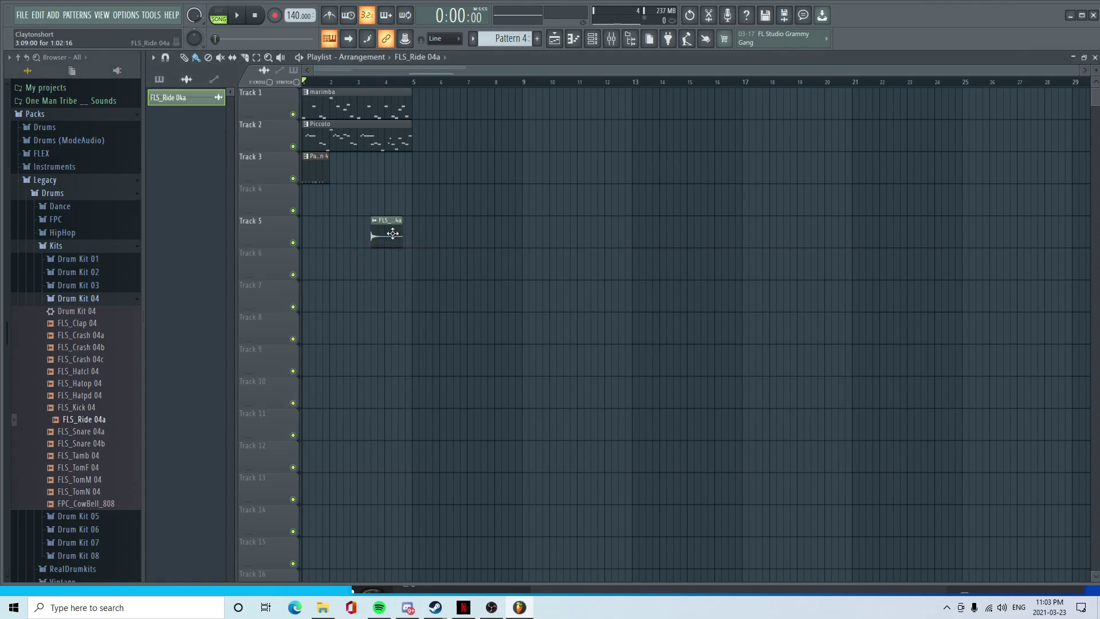
- Reverse and normalize the FLS_Ride 04a sample, view its other precomputed effects and close its settings
double_click(386, 234)
click(425, 334)
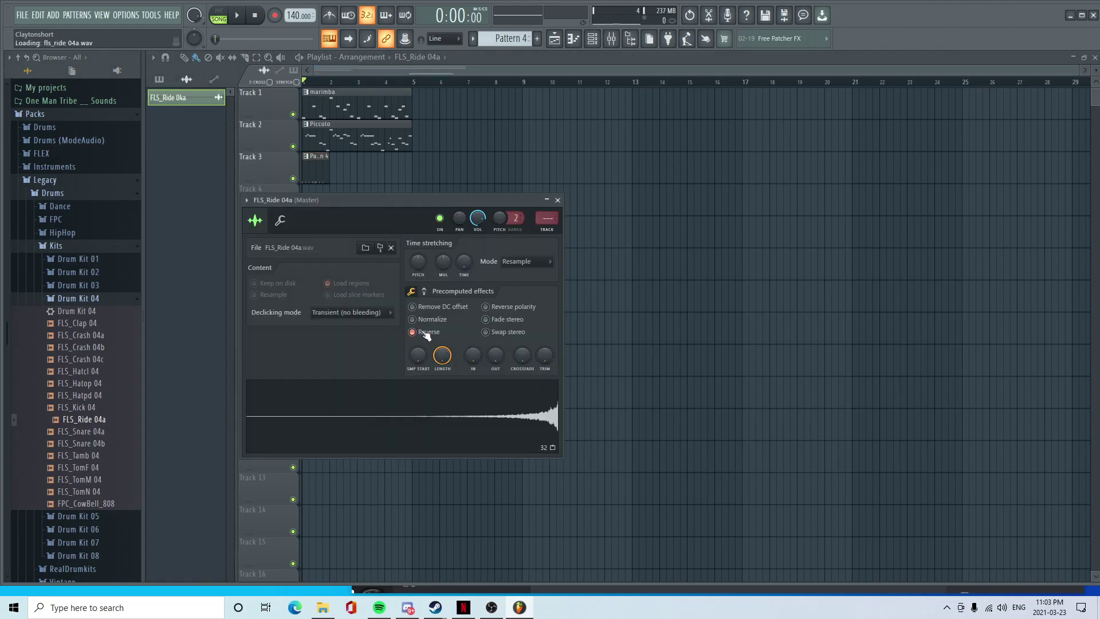
click(424, 320)
click(425, 291)
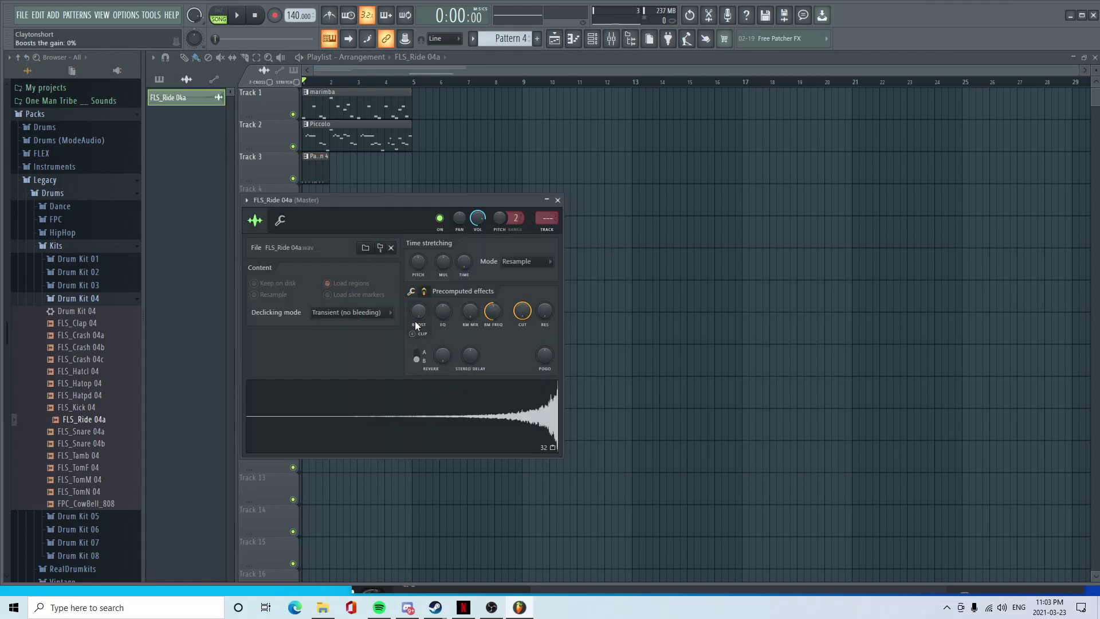
click(557, 200)
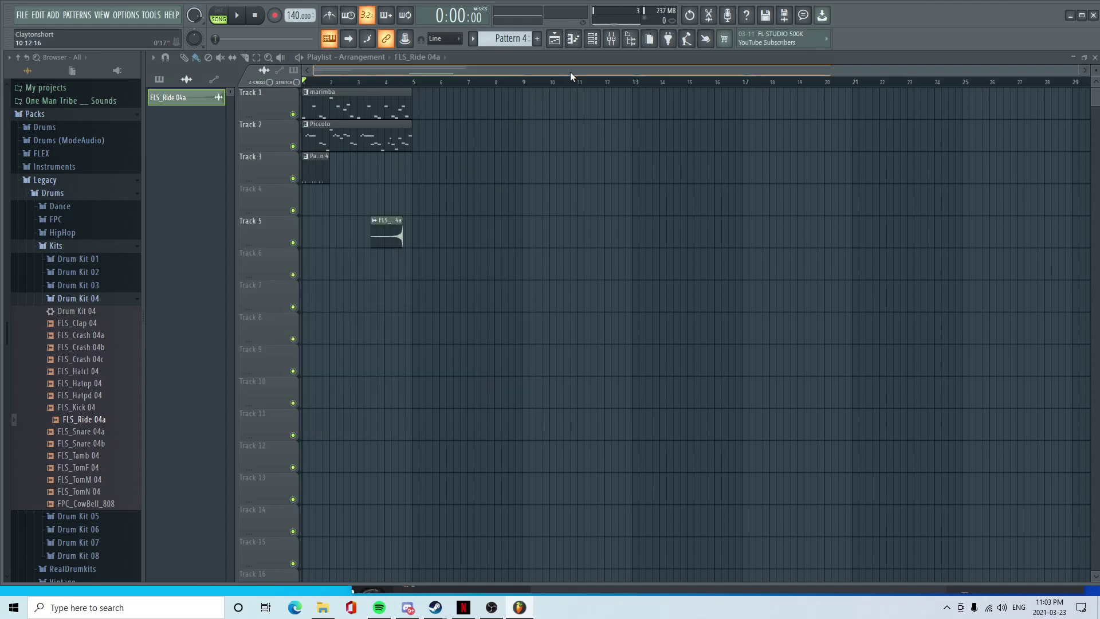
- Align the end of the reversed ride clip with the start of bar 5 and play that part of the arrangement
scroll(401, 320, up, 2)
scroll(401, 320, up, 2)
drag(447, 225, 502, 243)
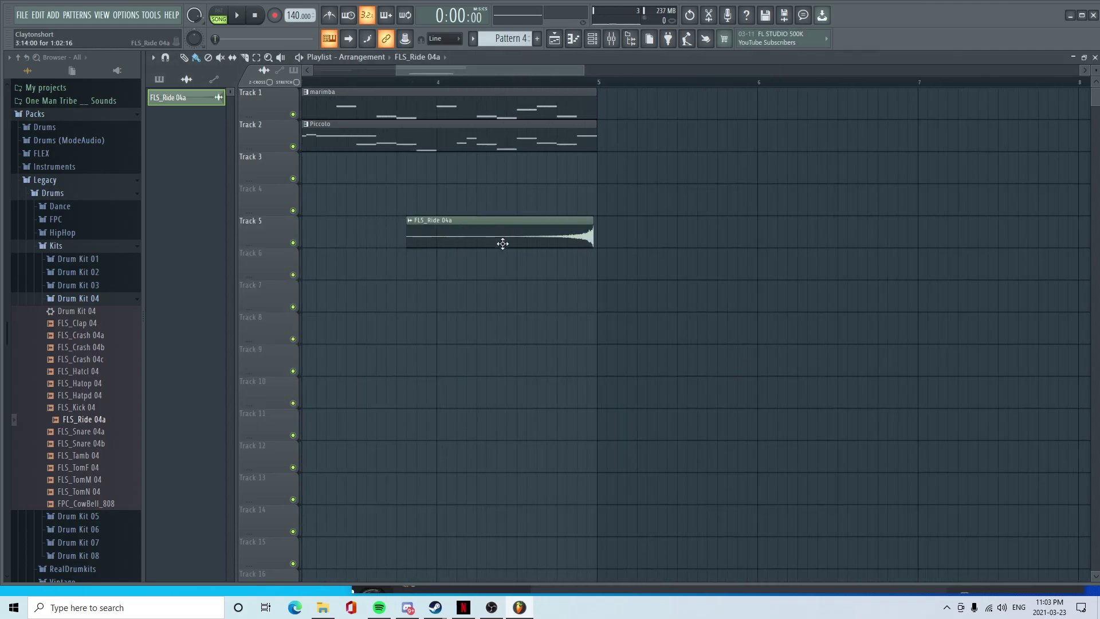
drag(576, 282, 540, 227)
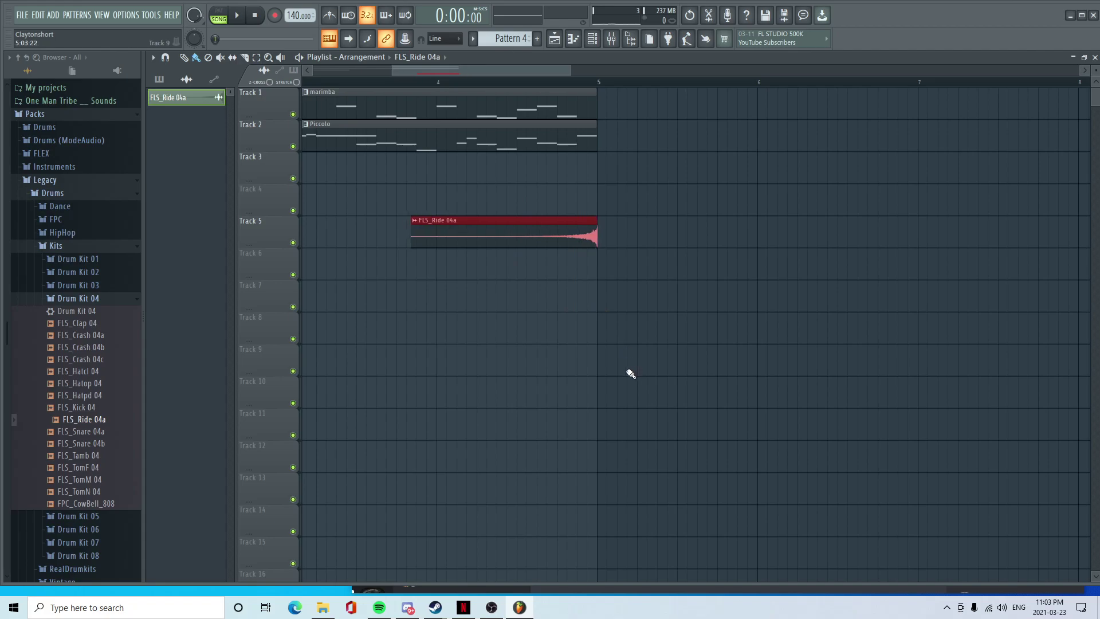
scroll(619, 373, down, 3)
key(space)
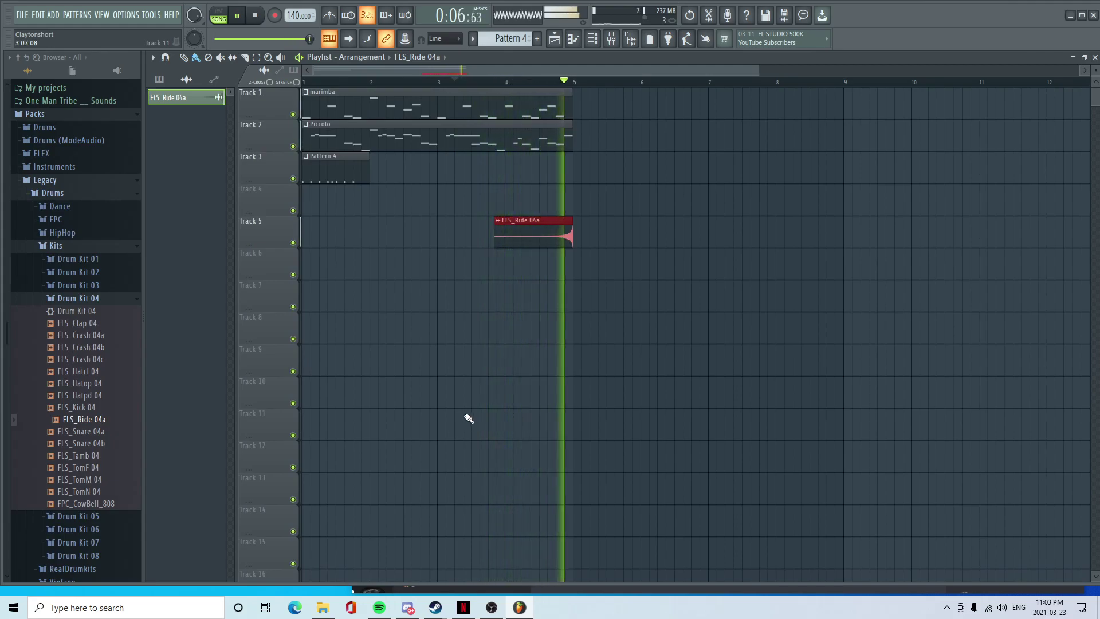
key(space)
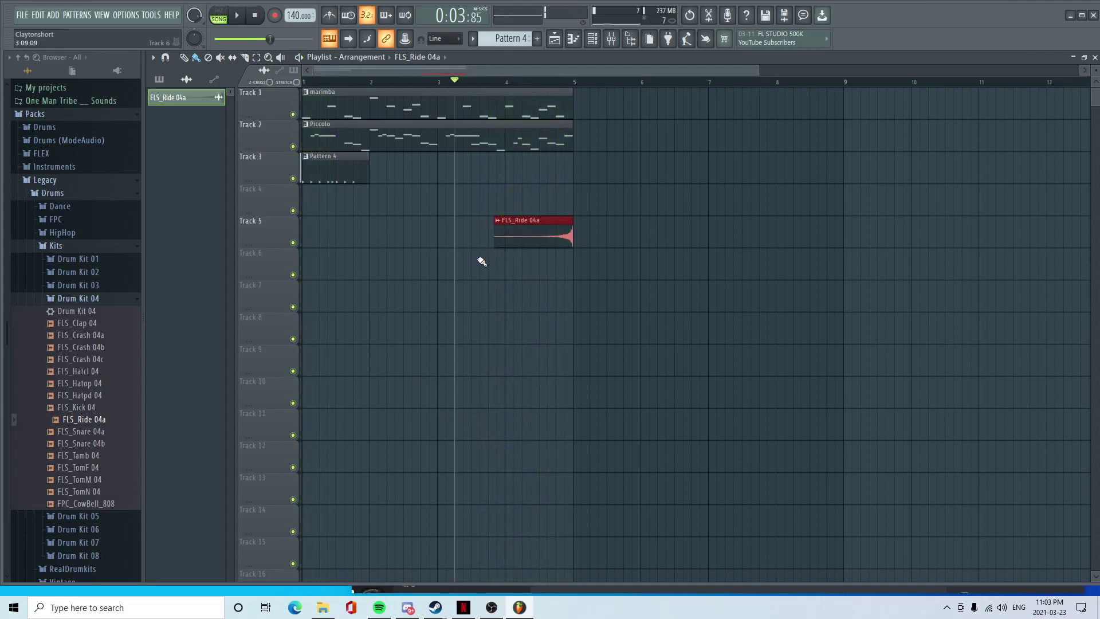
- Show all channels in the channel rack and rename the FLS_Ride 04a channel to "rev ride"
click(592, 38)
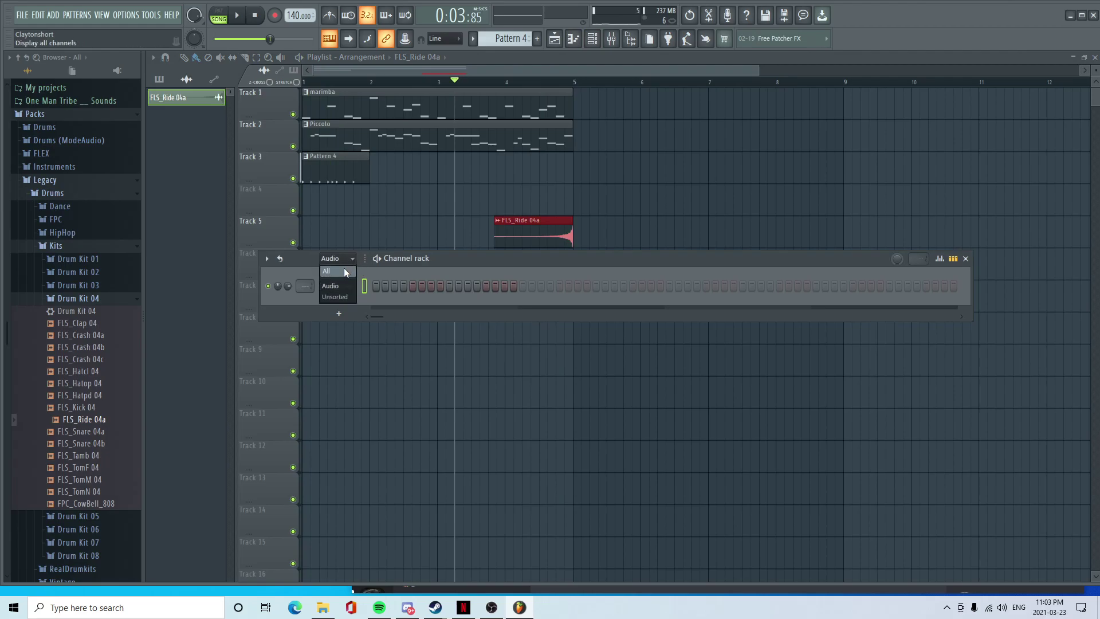
click(345, 271)
right_click(343, 458)
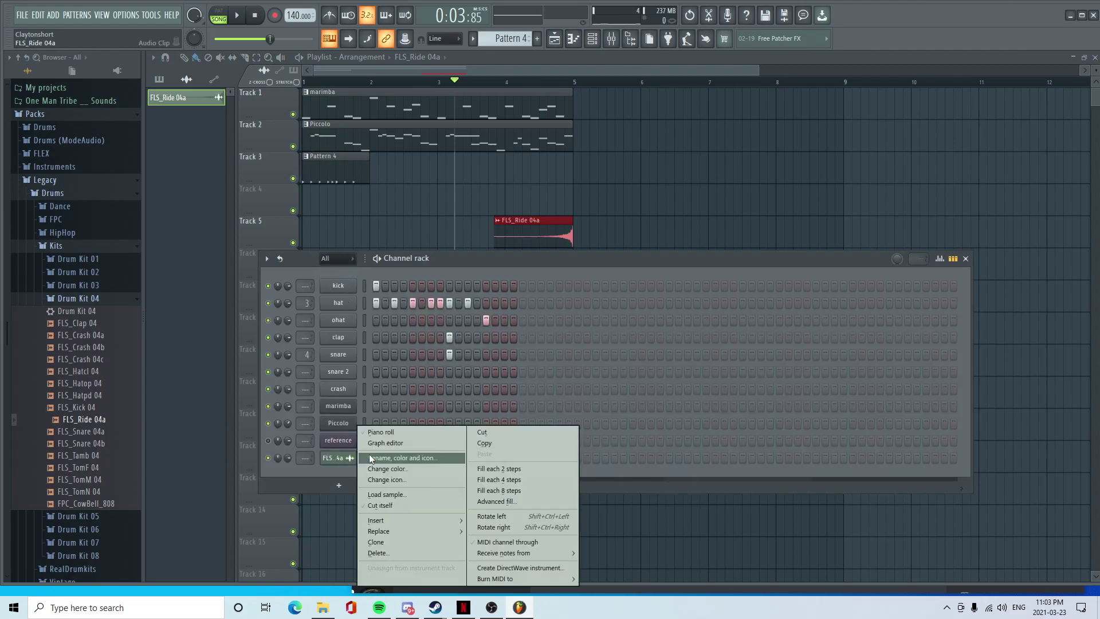
click(370, 458)
text(rev ride)
key(Return)
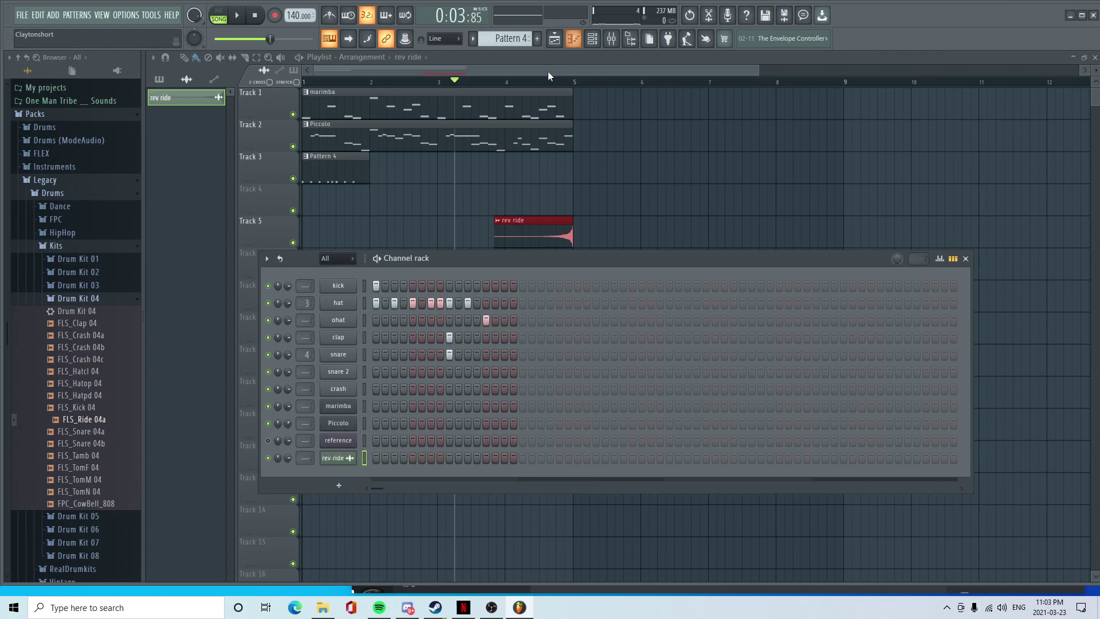
- Return the playhead to the start, delete the rev ride clip from Track 5 and show the channel rack again
click(455, 80)
click(305, 82)
click(599, 42)
right_click(527, 239)
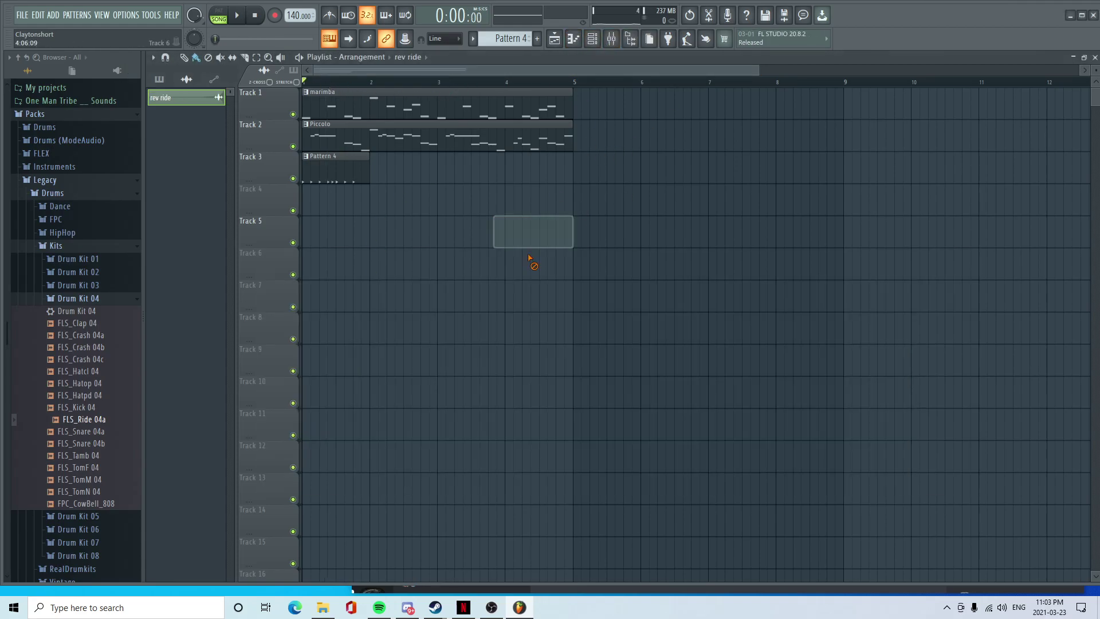
click(600, 42)
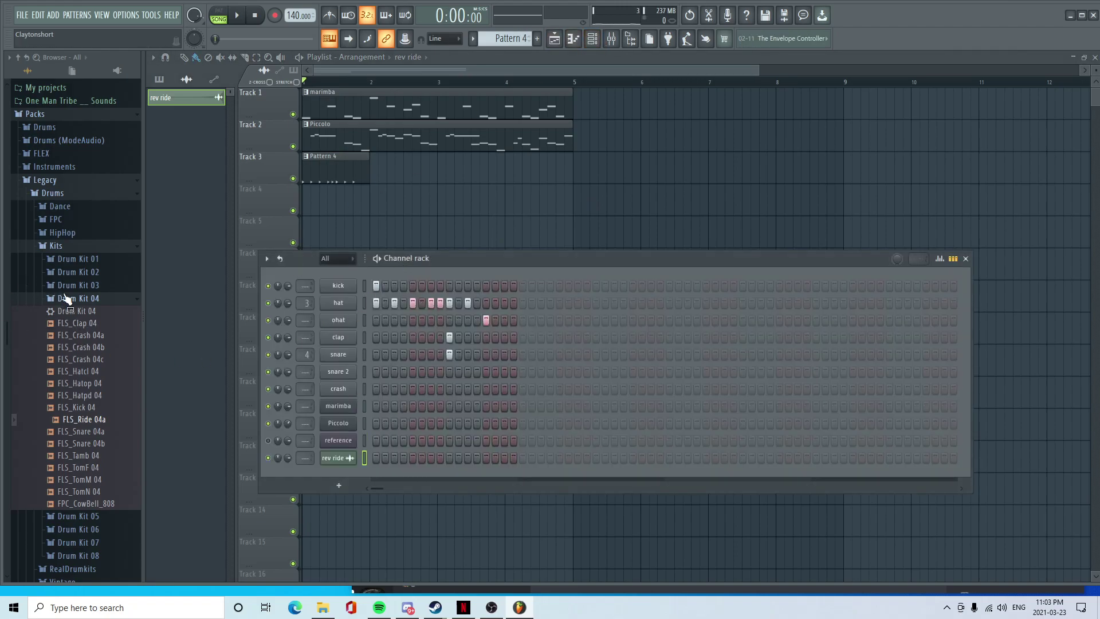
- Look through the african percussion and Bulletproof Benz Drum Kit folders and audition an african percussion sample
click(65, 297)
scroll(65, 302, up, 5)
click(64, 333)
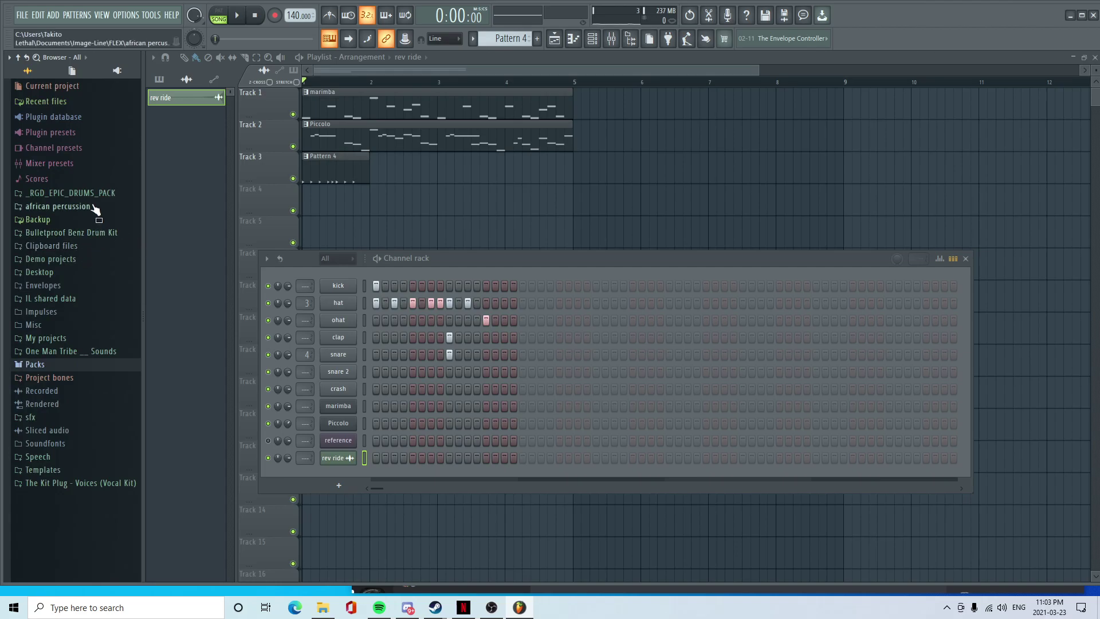
click(95, 210)
scroll(60, 327, down, 5)
click(62, 333)
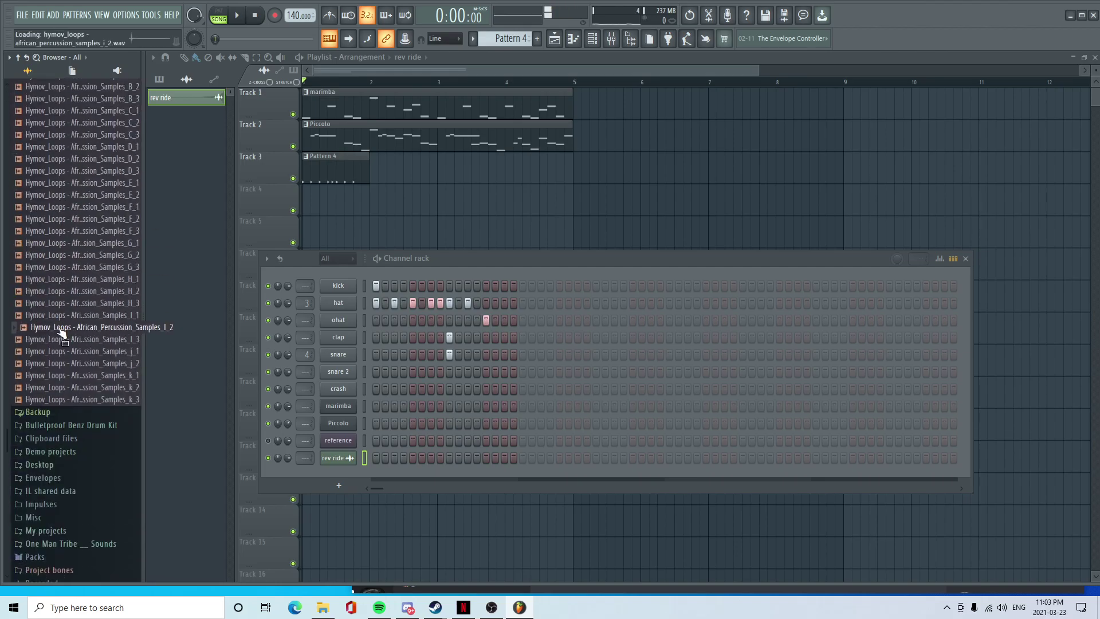
scroll(98, 372, up, 8)
click(110, 208)
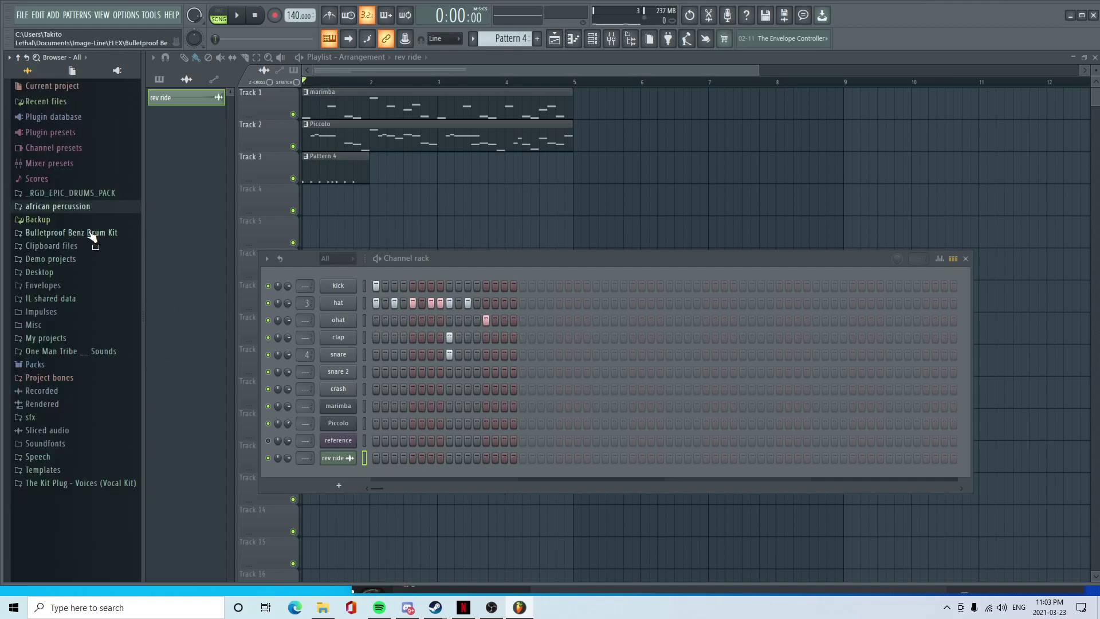
click(92, 234)
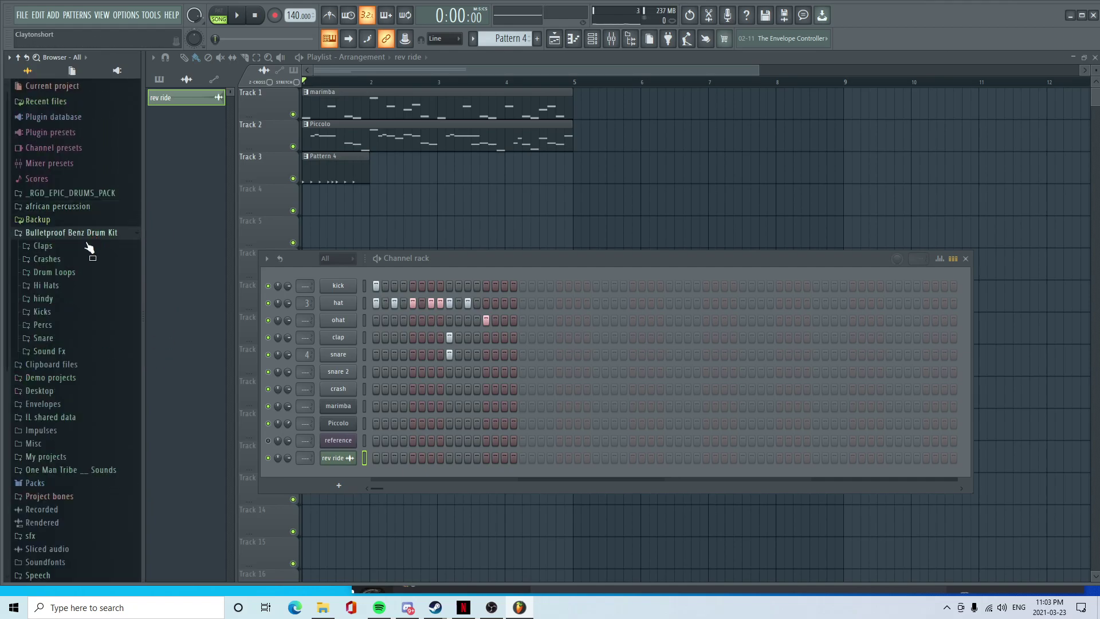
- Add African_Percussion_Samples_k_1 from the african percussion folder as a channel below snare 2
click(86, 207)
scroll(83, 362, down, 6)
click(78, 413)
click(91, 447)
drag(102, 449, 347, 388)
- Rename the African_Percussion_Samples_k_1 channel to "ting"
right_click(355, 384)
click(395, 414)
text(ting)
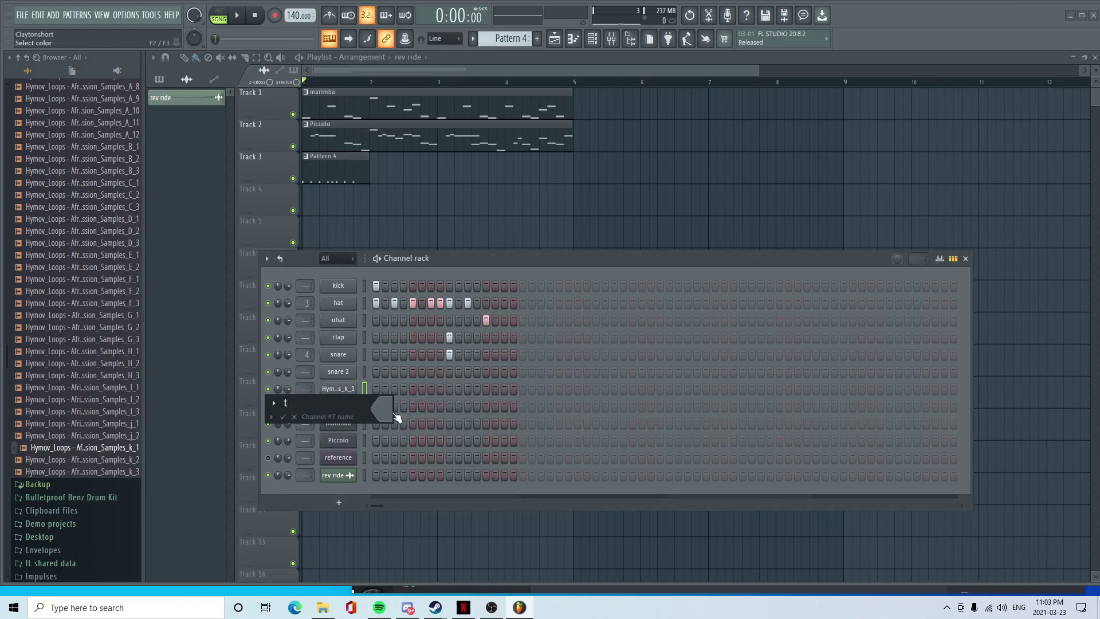
key(Return)
- Audition the african percussion samples from the H group back to E_1
scroll(102, 403, up, 4)
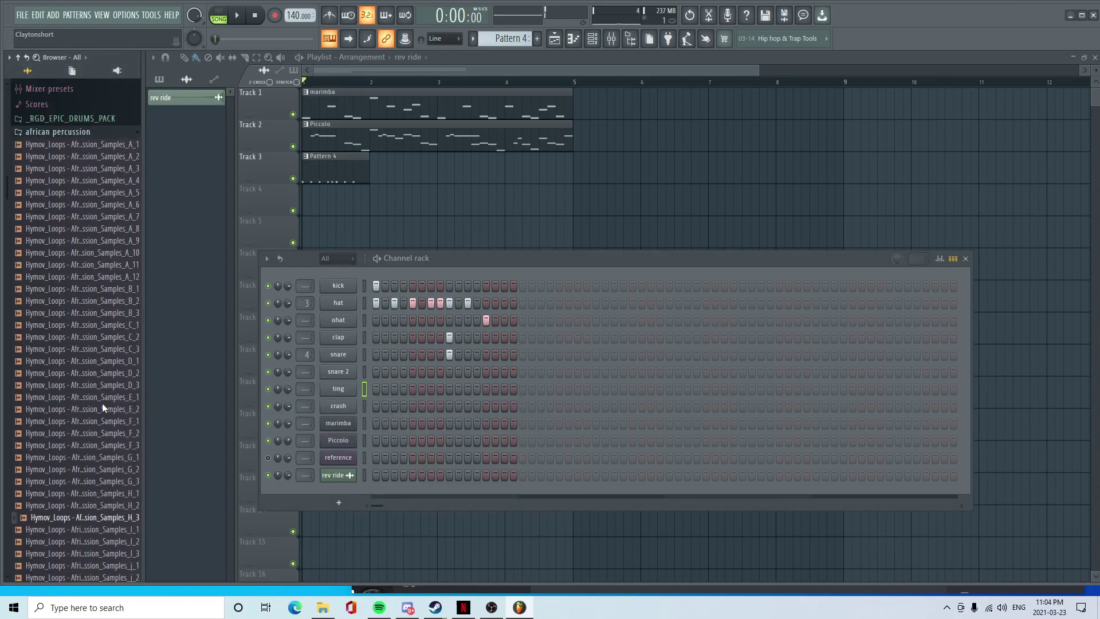
click(120, 497)
key(Up)
key(Up)
key(Up)
key(Up)
key(Up)
key(Up)
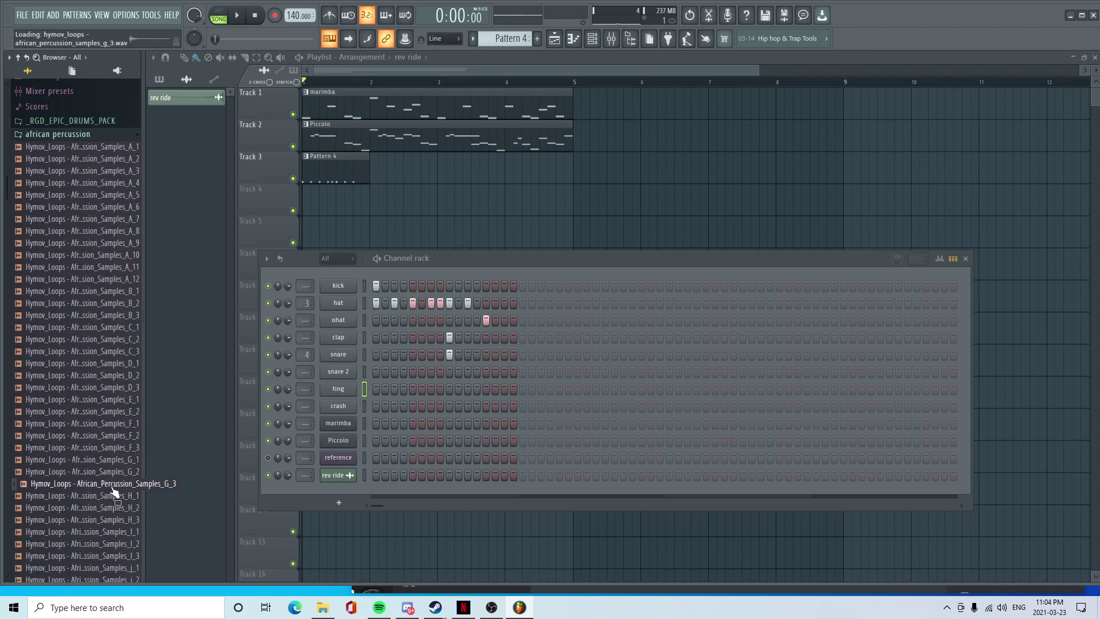
key(Up)
key(Up)
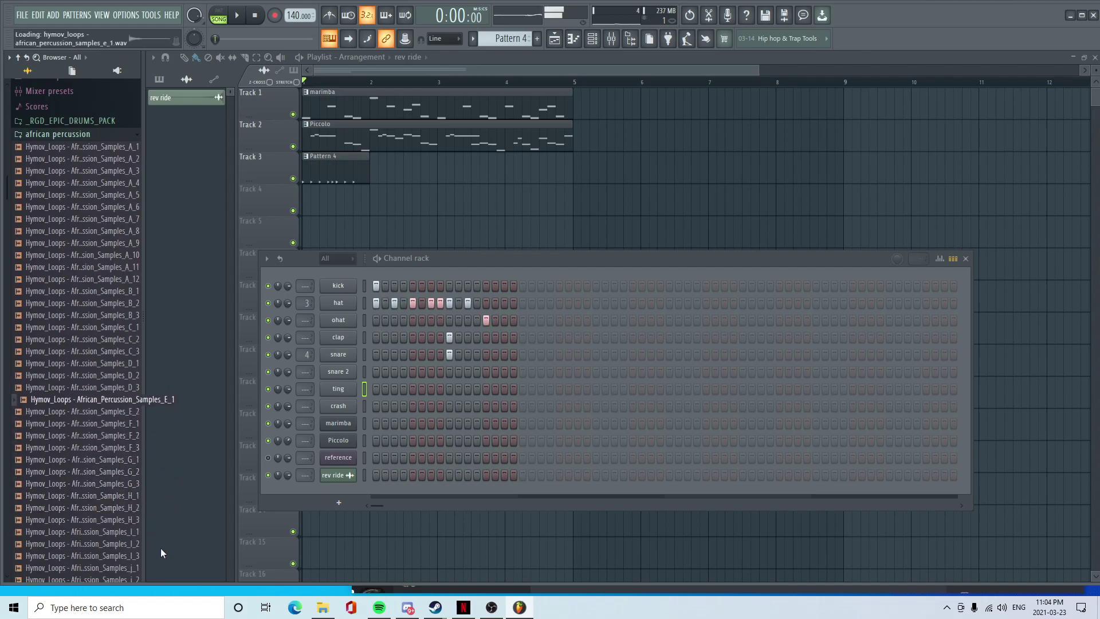
- Audition the african percussion samples around E_1 and D_3, and play the song with D_3
key(Up)
key(Down)
key(Down)
key(Up)
key(Up)
key(Up)
key(Down)
key(space)
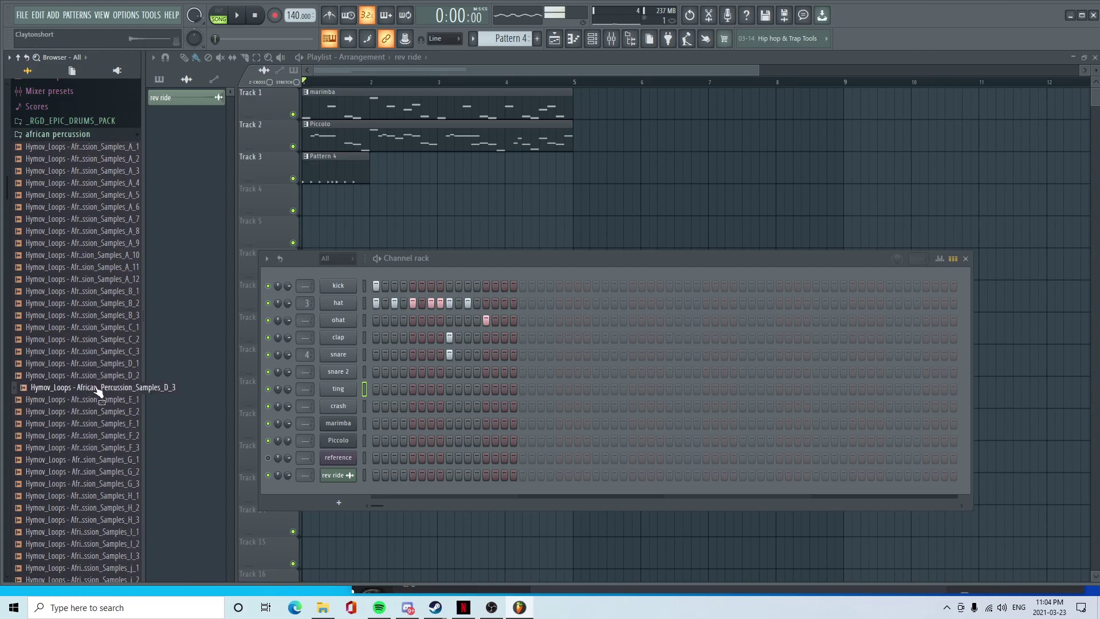
click(86, 388)
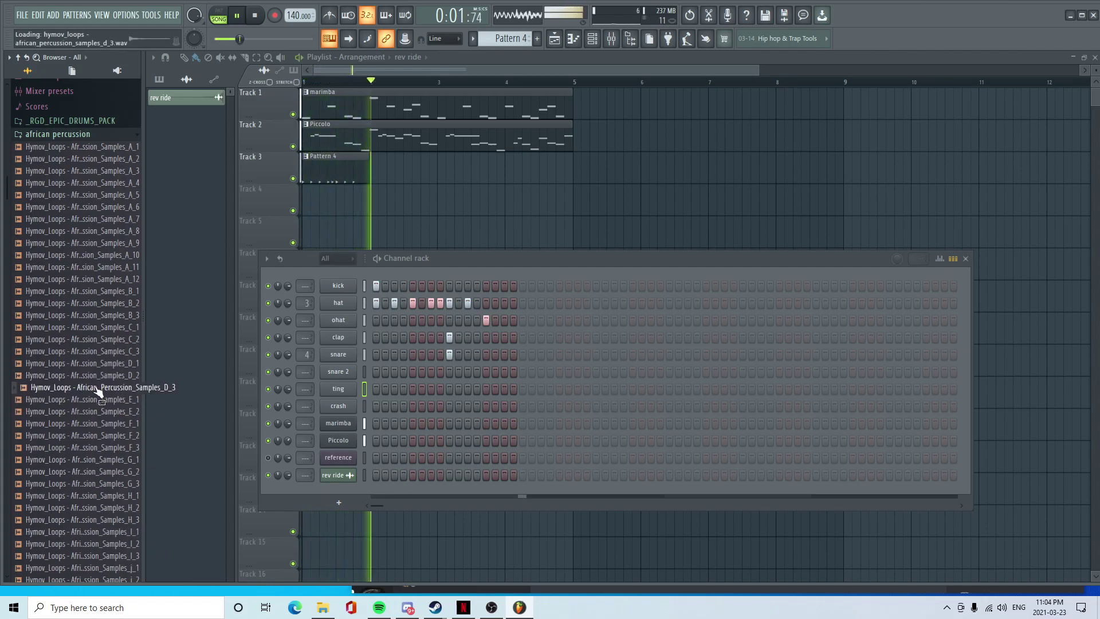
key(space)
- Add African_Percussion_Samples_D_3 as a channel below snare 2 and rename it "bongo"
drag(98, 391, 348, 387)
right_click(356, 385)
click(394, 417)
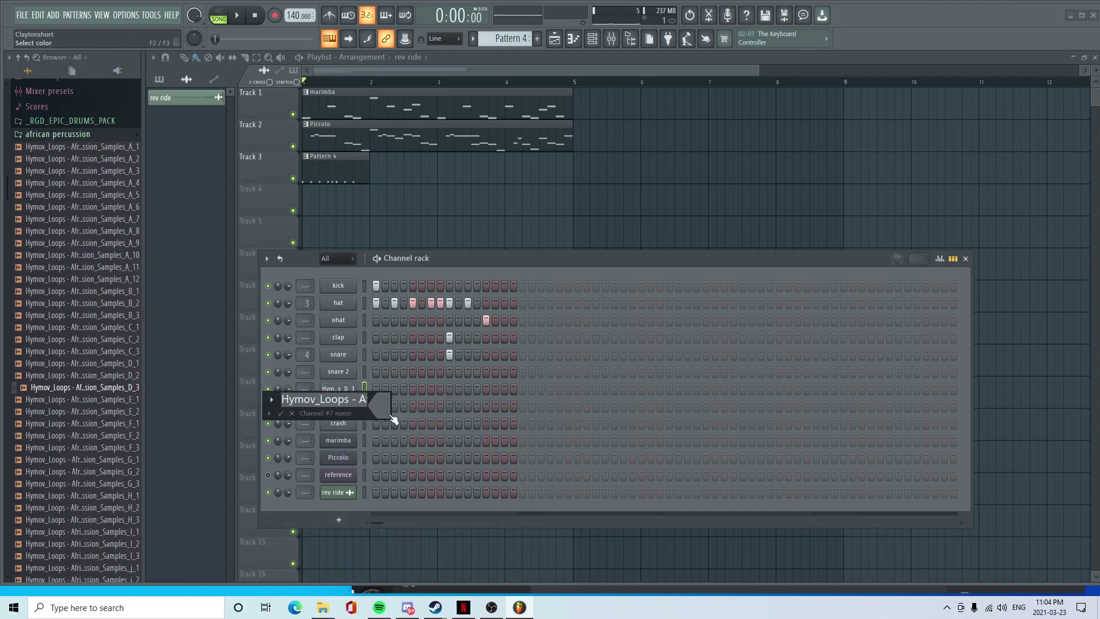
text(bongo)
key(Return)
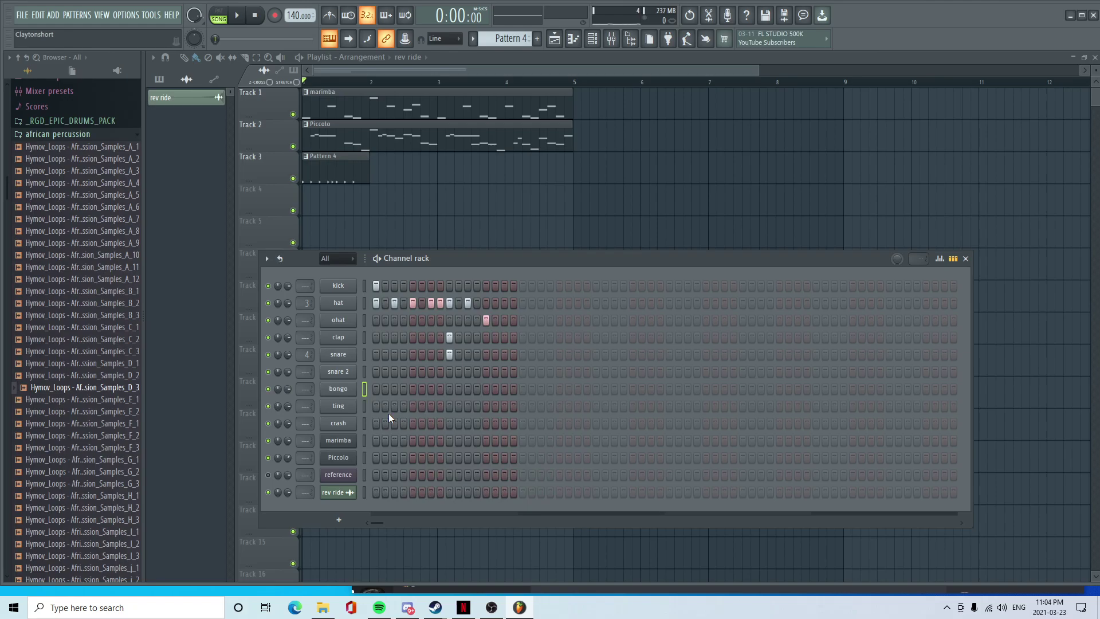
- Audition the african percussion samples from the D group back to A_4, playing the last ones over the song
click(80, 364)
scroll(101, 390, up, 3)
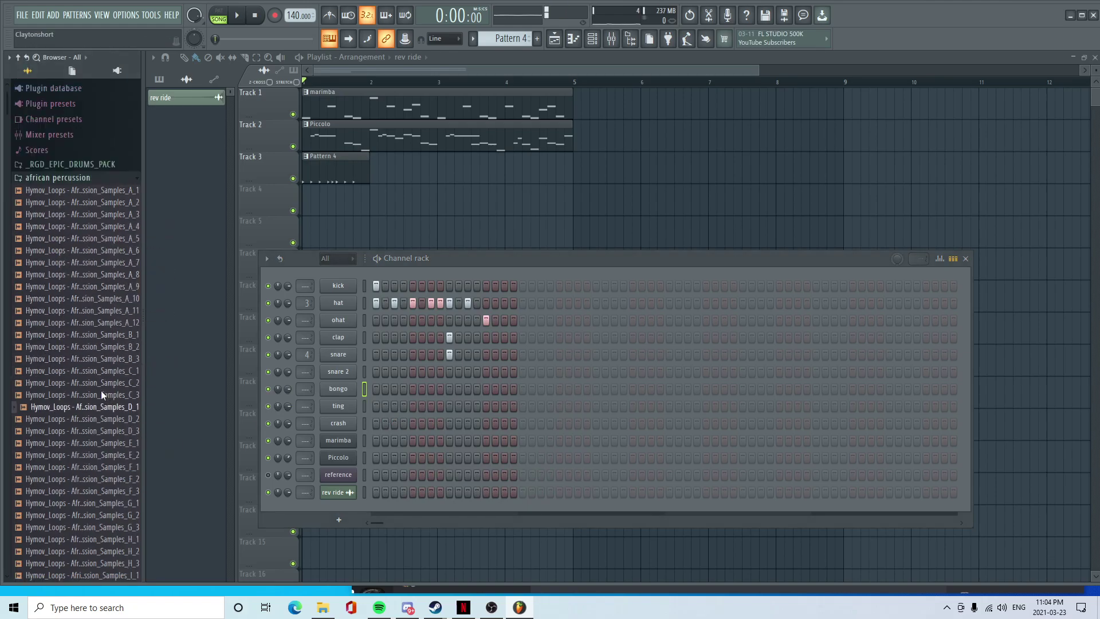
click(104, 339)
click(103, 327)
click(105, 315)
click(106, 303)
click(107, 291)
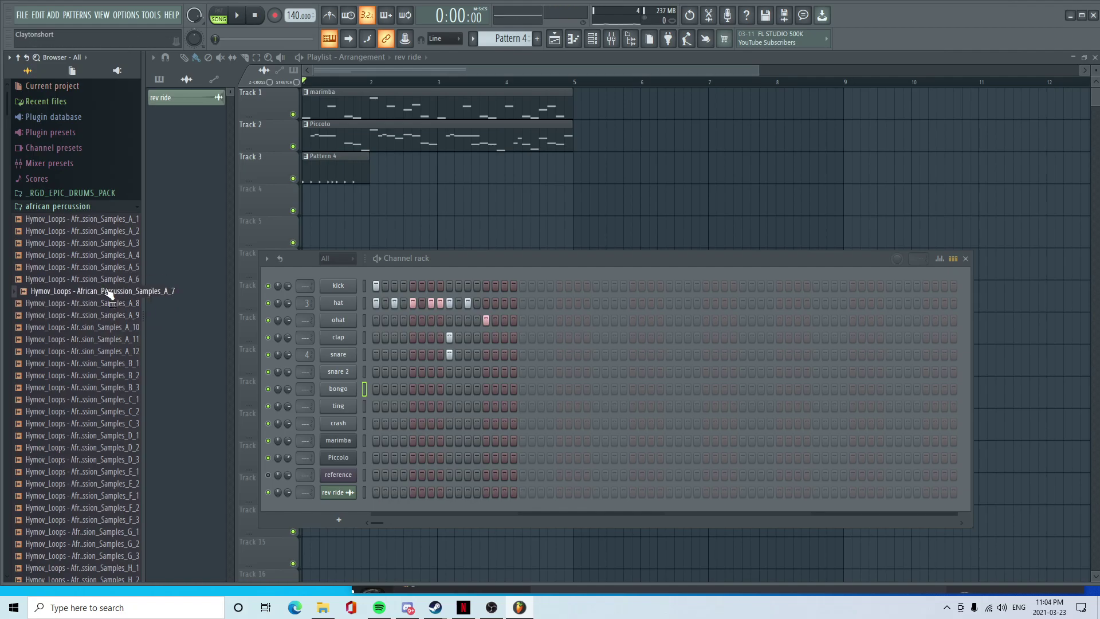
click(108, 279)
key(space)
click(107, 267)
click(107, 255)
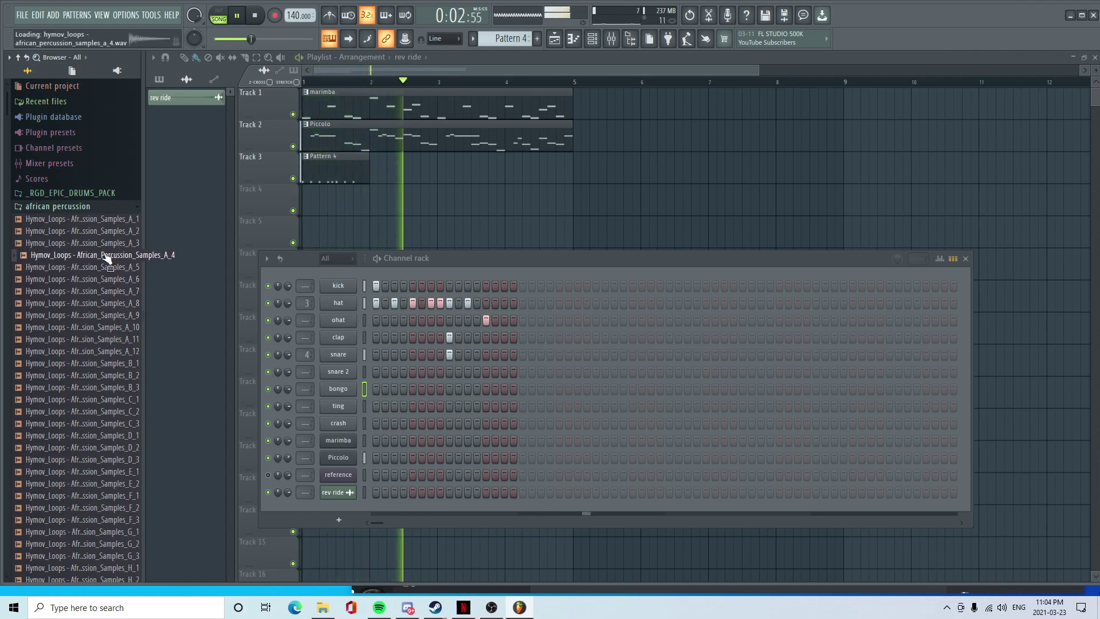
key(space)
- Add African_Percussion_Samples_A_4 as a channel below bongo and rename it "bongo 2"
drag(108, 259, 333, 401)
right_click(355, 404)
click(431, 432)
text(b)
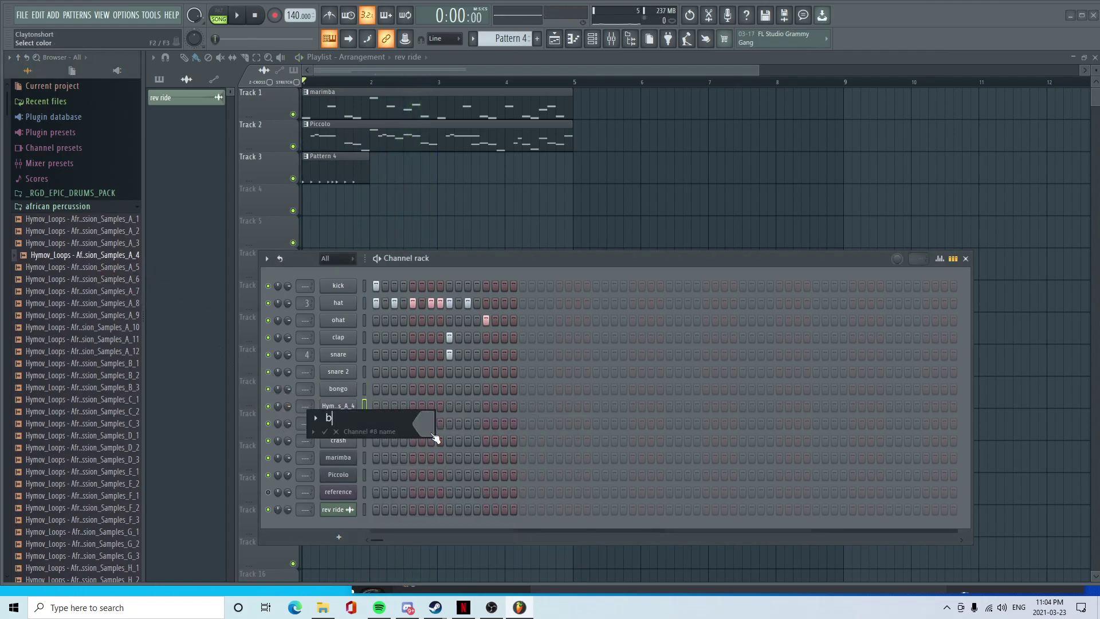
text(ongo)
key(Return)
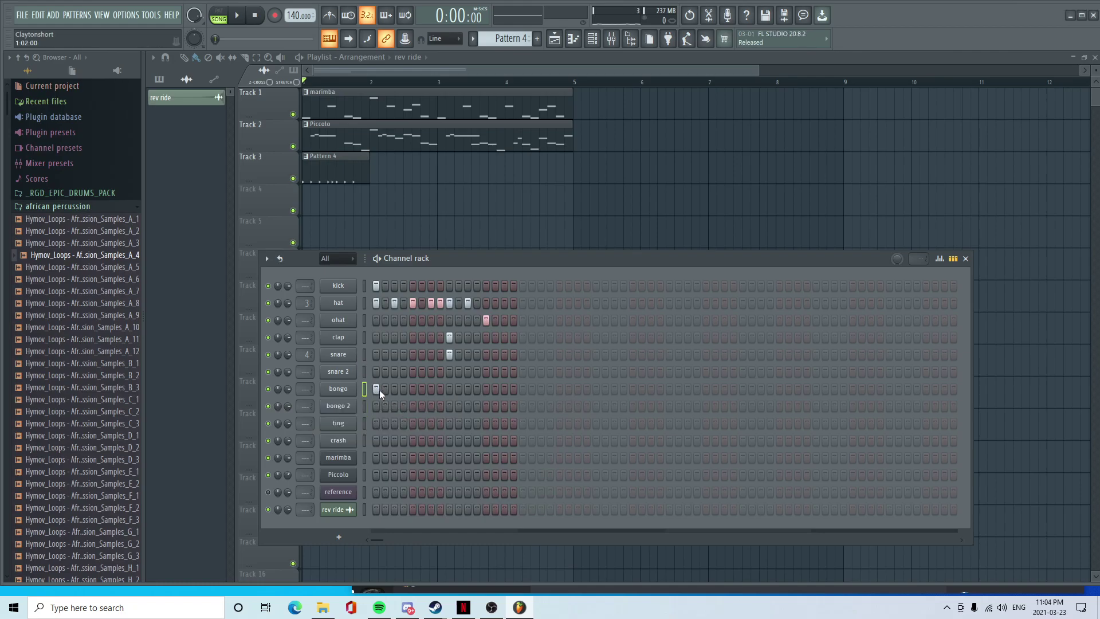
- Program bongo on step 5 and bongo 2 on steps 1, 3 and 4, and play the pattern
click(394, 406)
key(space)
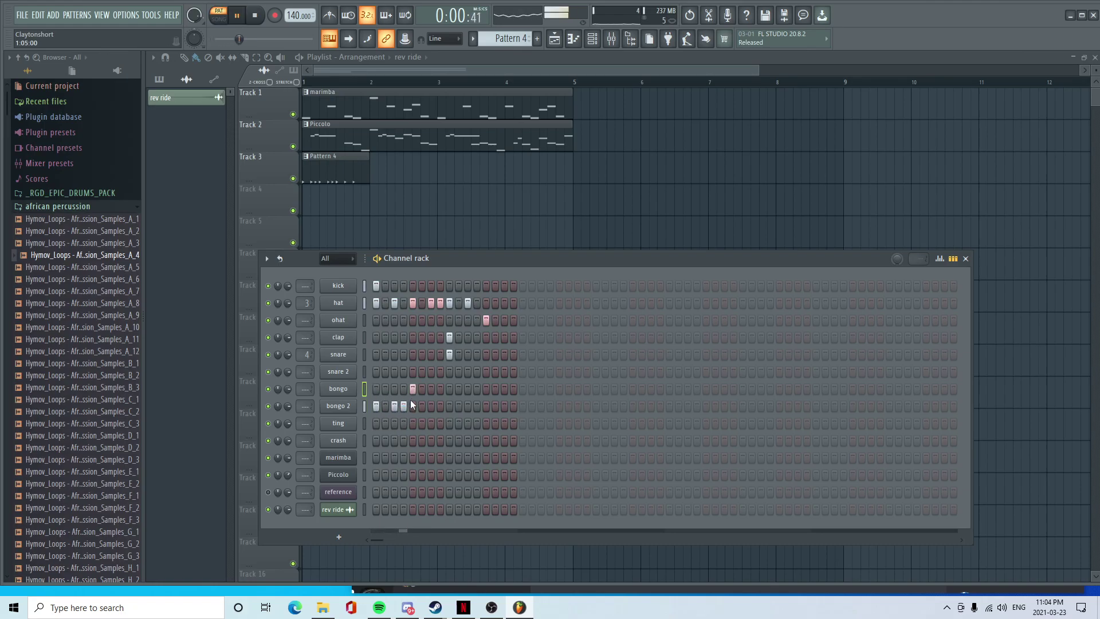
key(space)
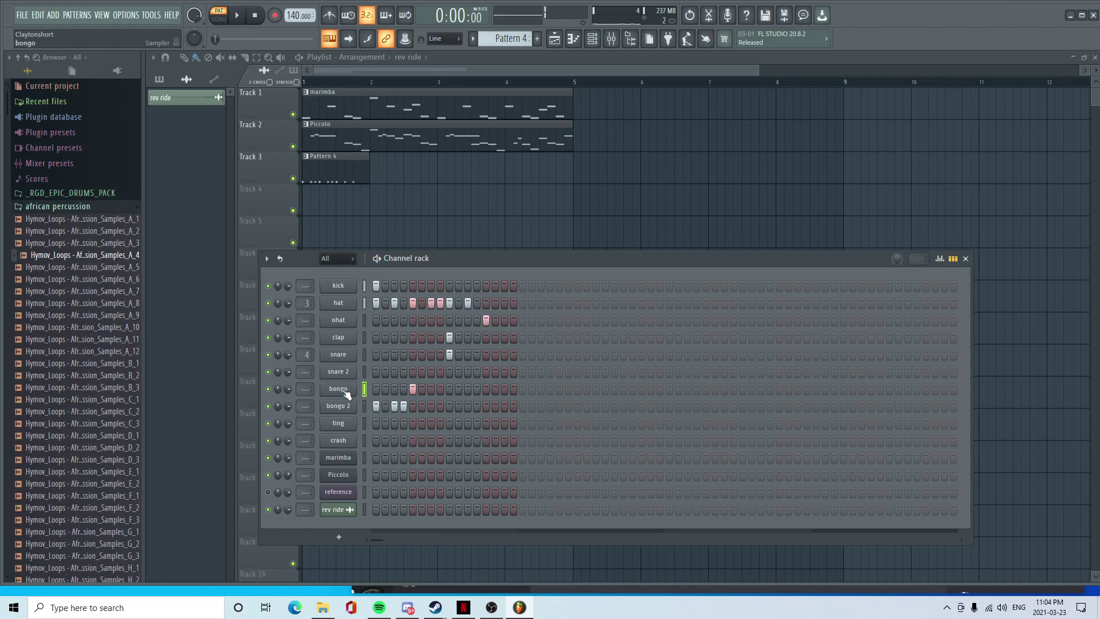
- Raise the precomputed Boost of the bongo sample with clipping enabled
click(338, 389)
click(335, 202)
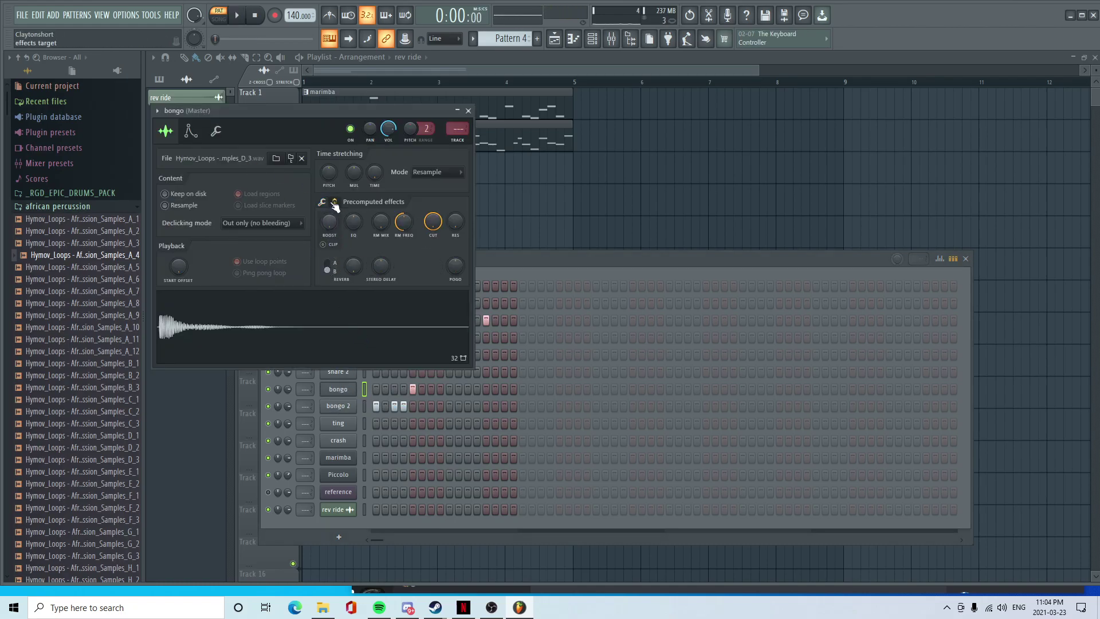
click(334, 203)
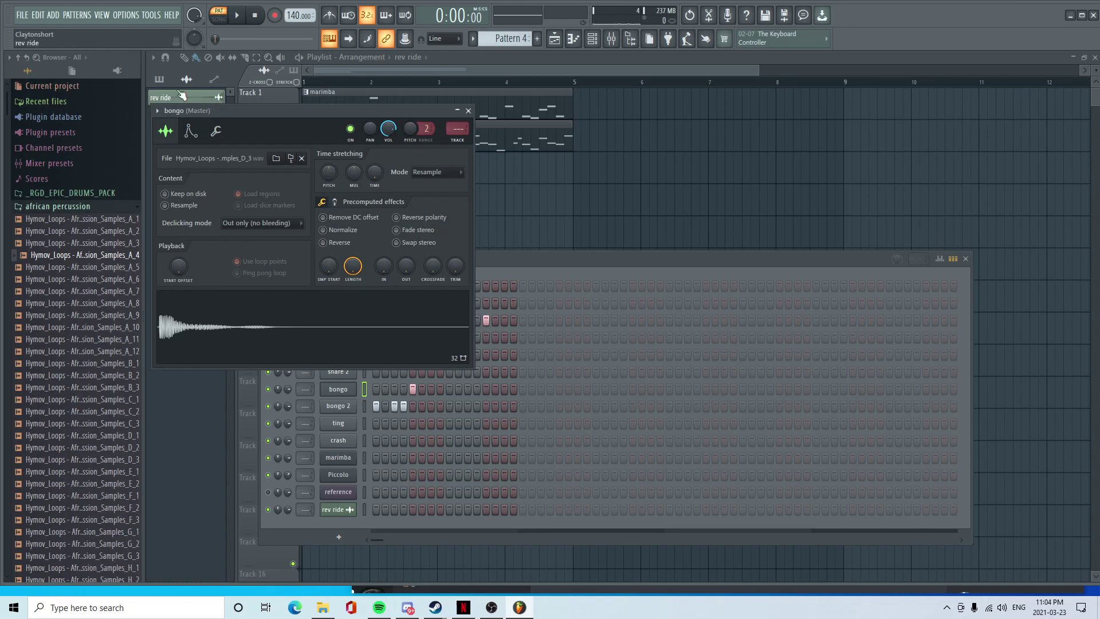
click(335, 202)
mouse_move(332, 220)
mouse_down()
mouse_move(332, 200)
mouse_move(328, 219)
mouse_up()
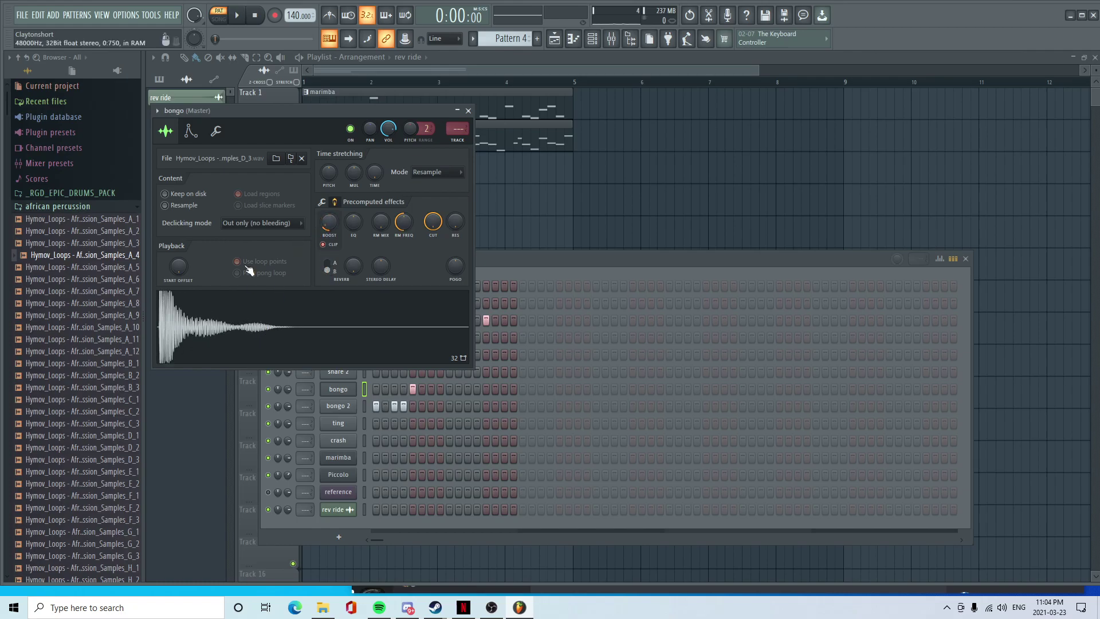
drag(334, 226, 335, 229)
click(514, 263)
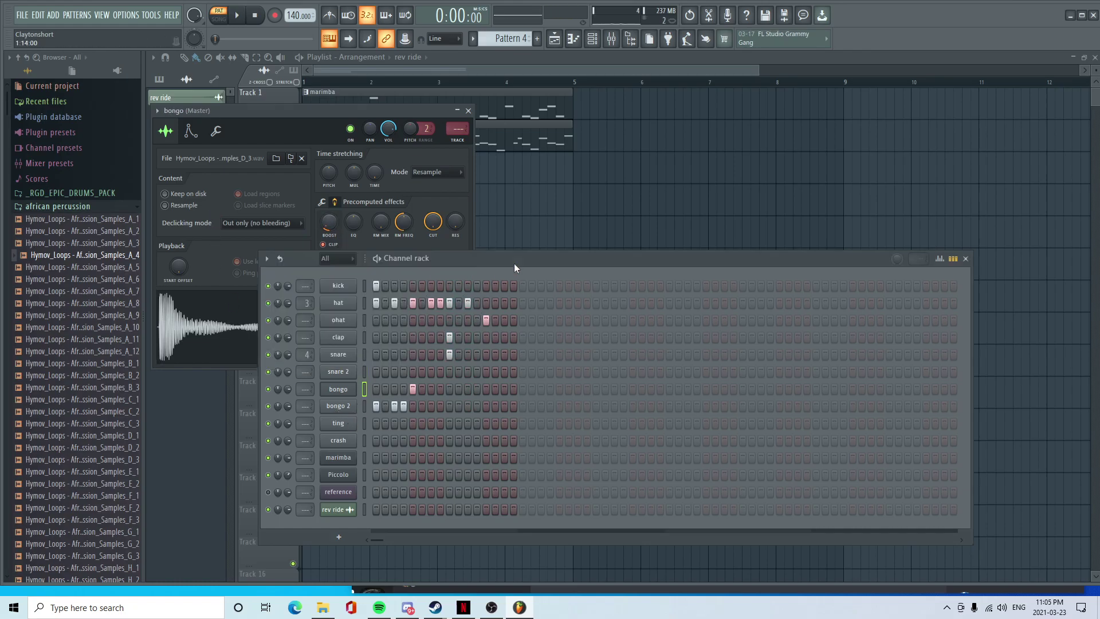
- Raise the precomputed Boost of the bongo 2 sample and enable clipping
click(341, 405)
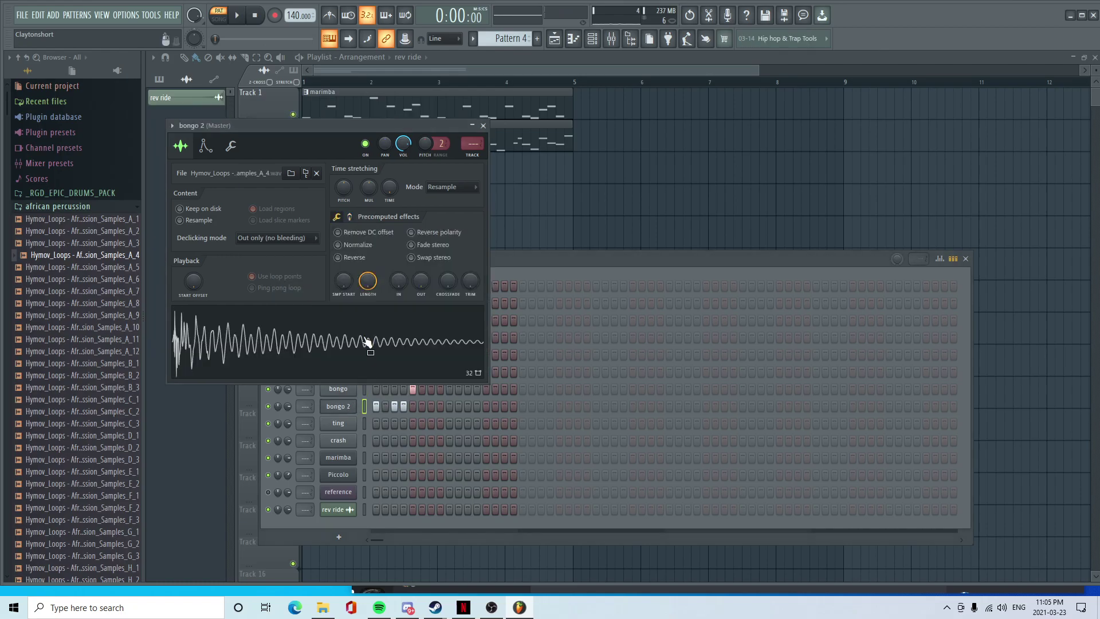
click(349, 217)
drag(344, 236, 343, 229)
click(344, 261)
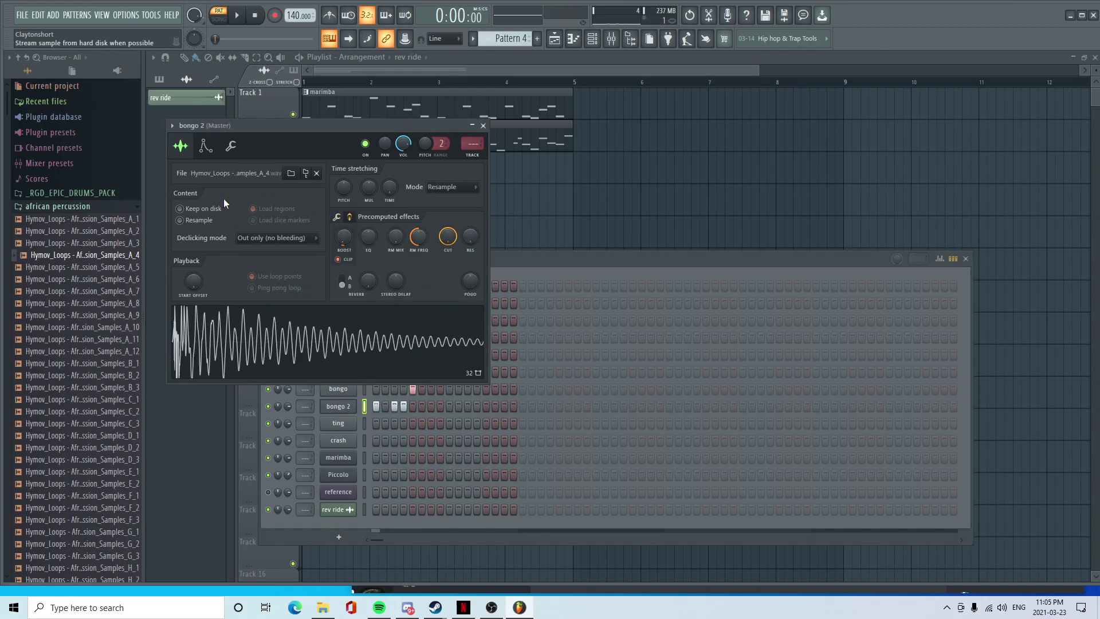
click(512, 267)
- Try ting hits on steps 5 and 7 while playing the pattern
click(430, 423)
key(space)
click(412, 424)
click(431, 423)
key(space)
- Open the ting sample in the Edison audio editor and select the sound without its silent start, from 0:133 to 0:441
click(338, 423)
right_click(338, 425)
click(367, 457)
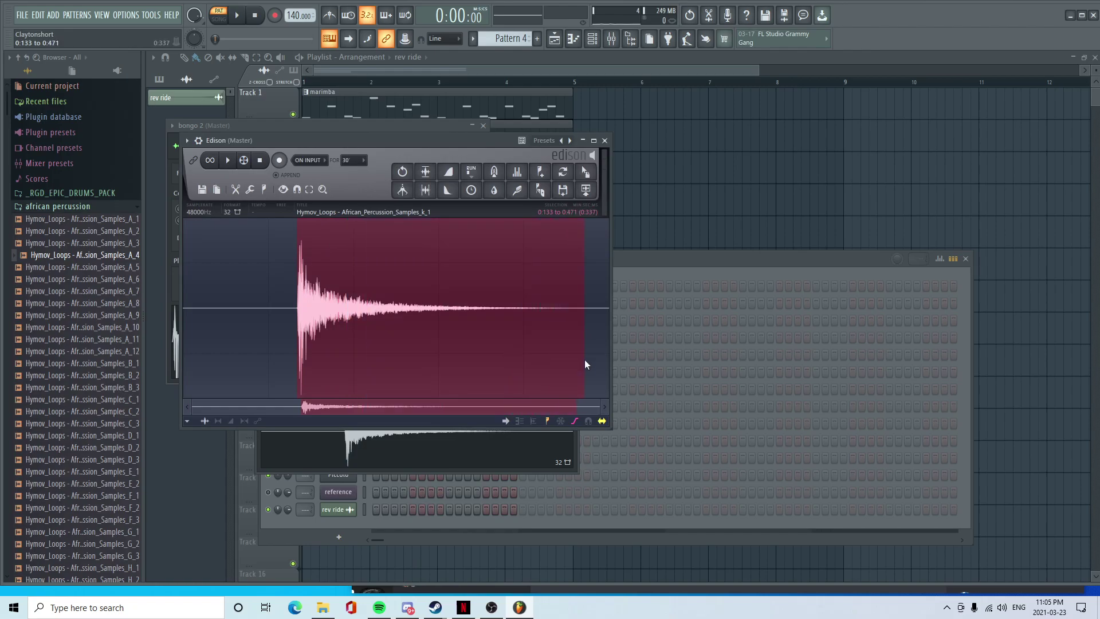
click(655, 262)
right_click(339, 424)
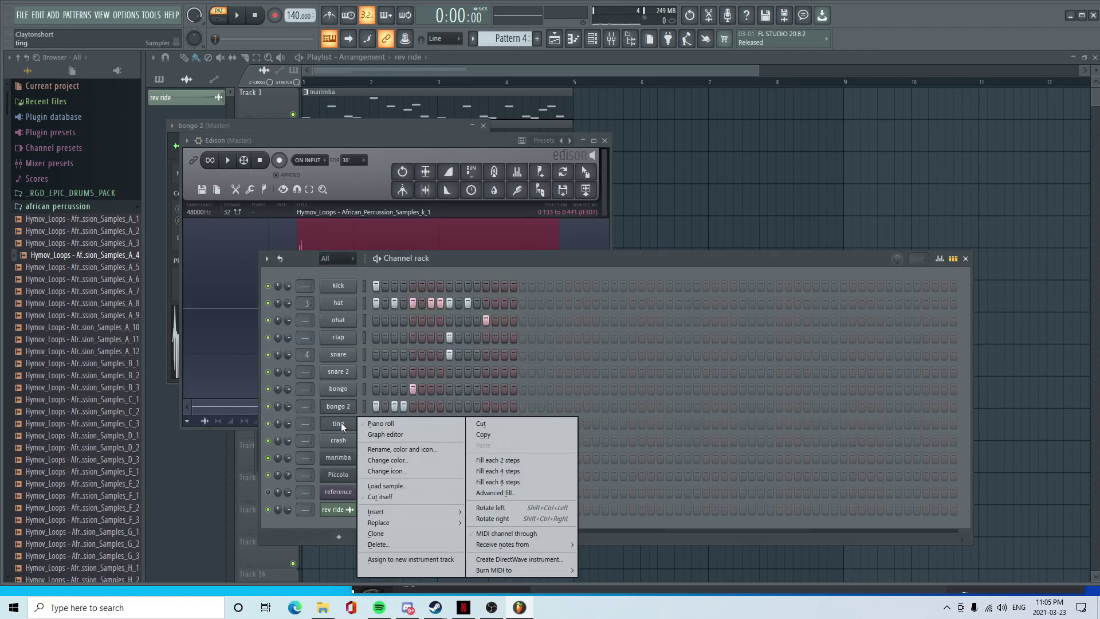
click(332, 417)
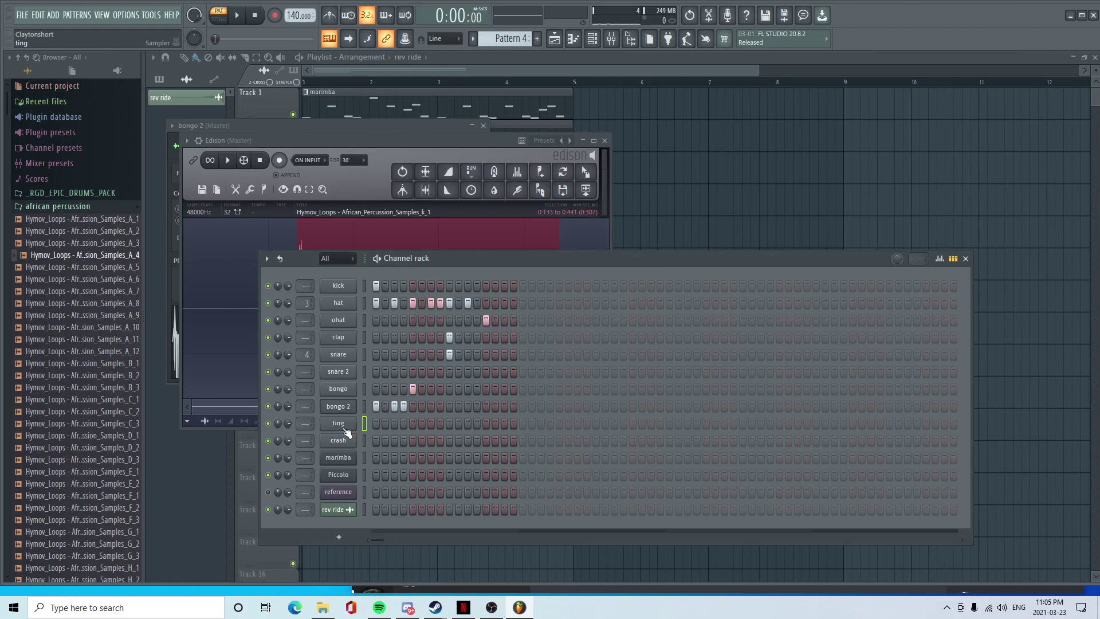
click(347, 429)
right_click(337, 423)
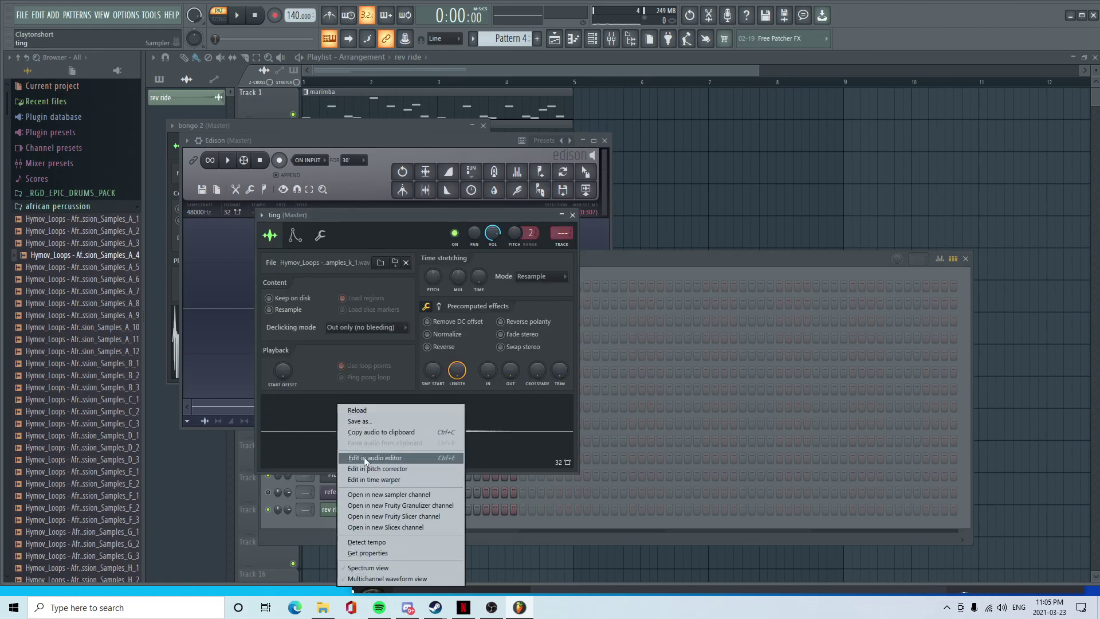
click(572, 216)
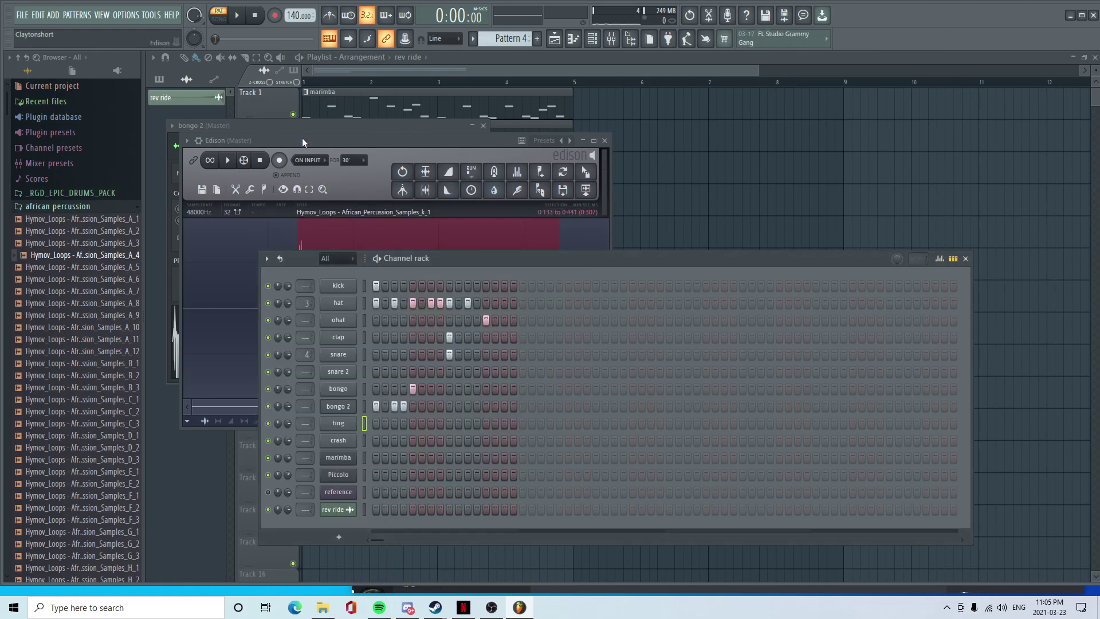
- Replace the bongo 2 channel's sample with the trimmed selection from Edison
click(301, 139)
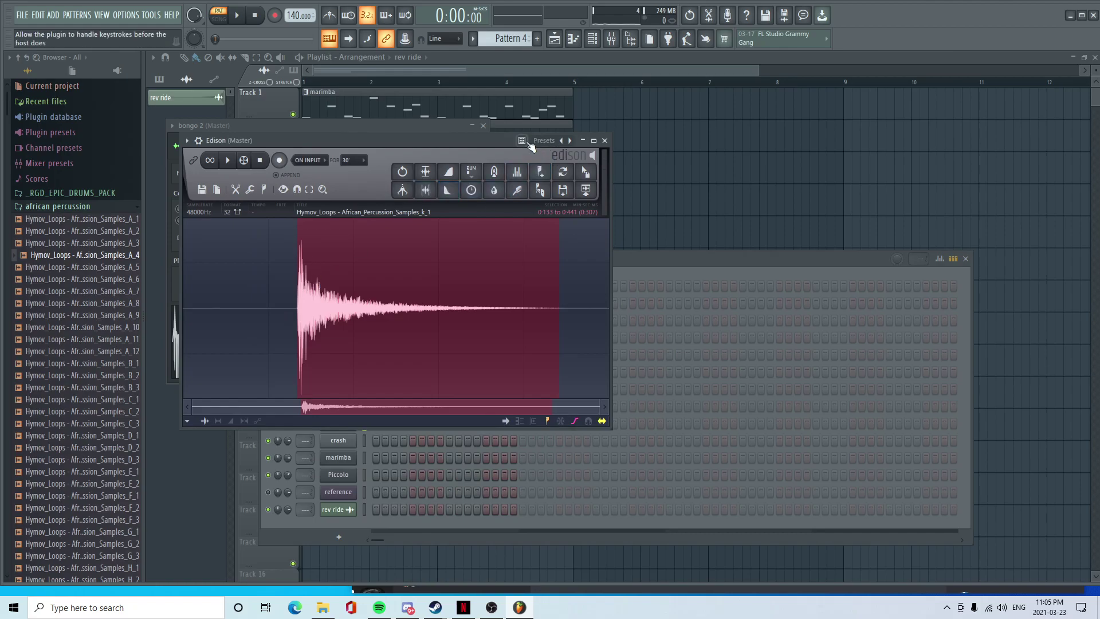
drag(484, 146, 650, 118)
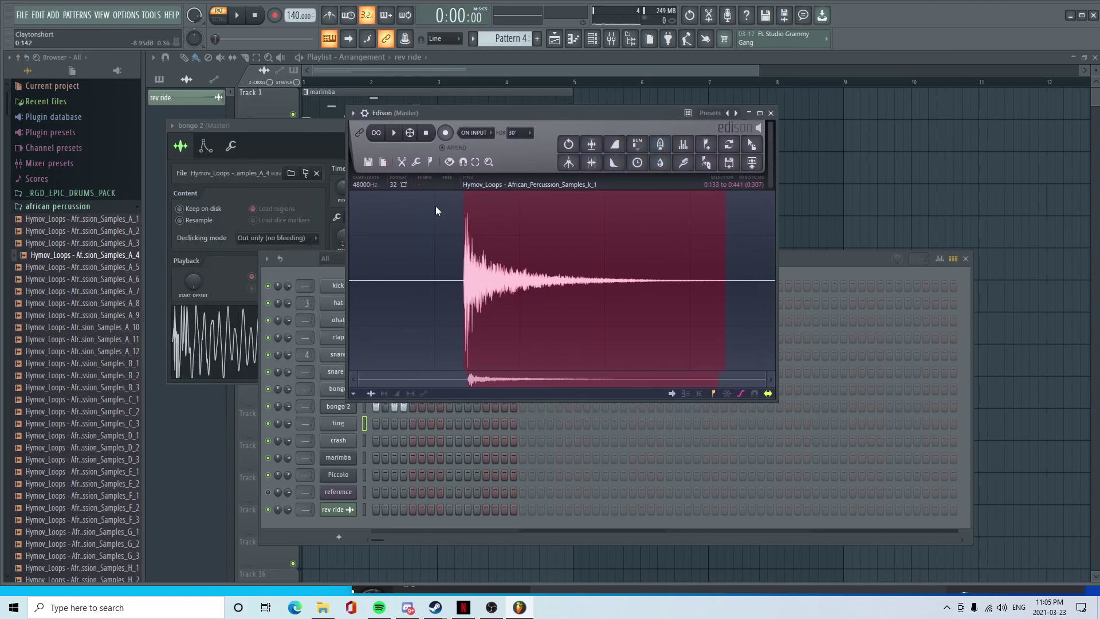
drag(751, 162, 218, 338)
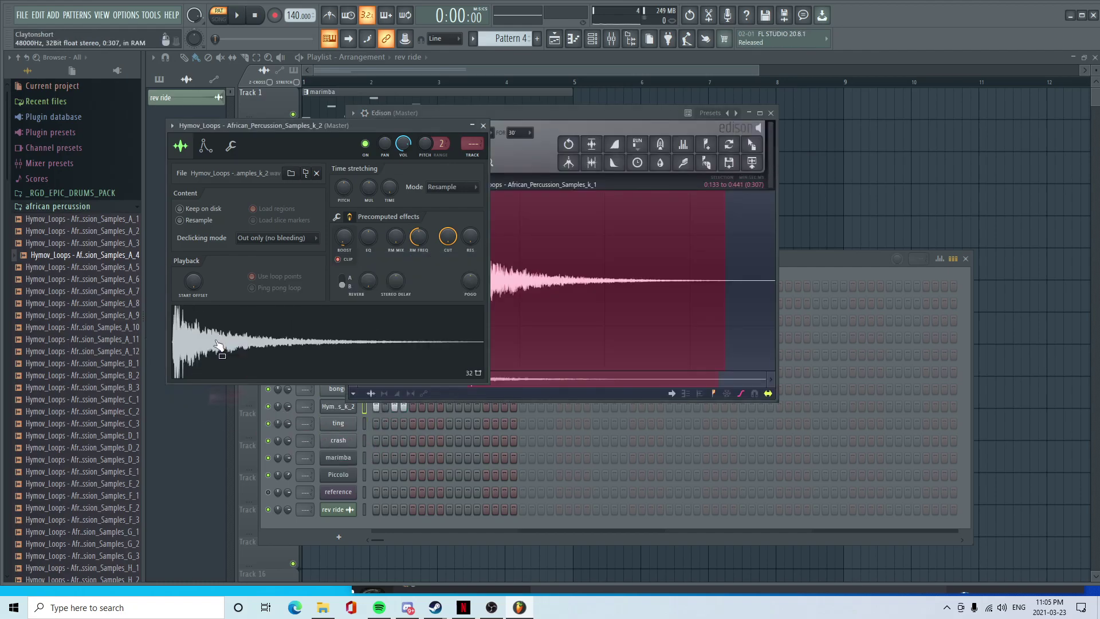
- Open the ting channel's settings and replace its sample with the trimmed selection from Edison
click(341, 409)
click(341, 409)
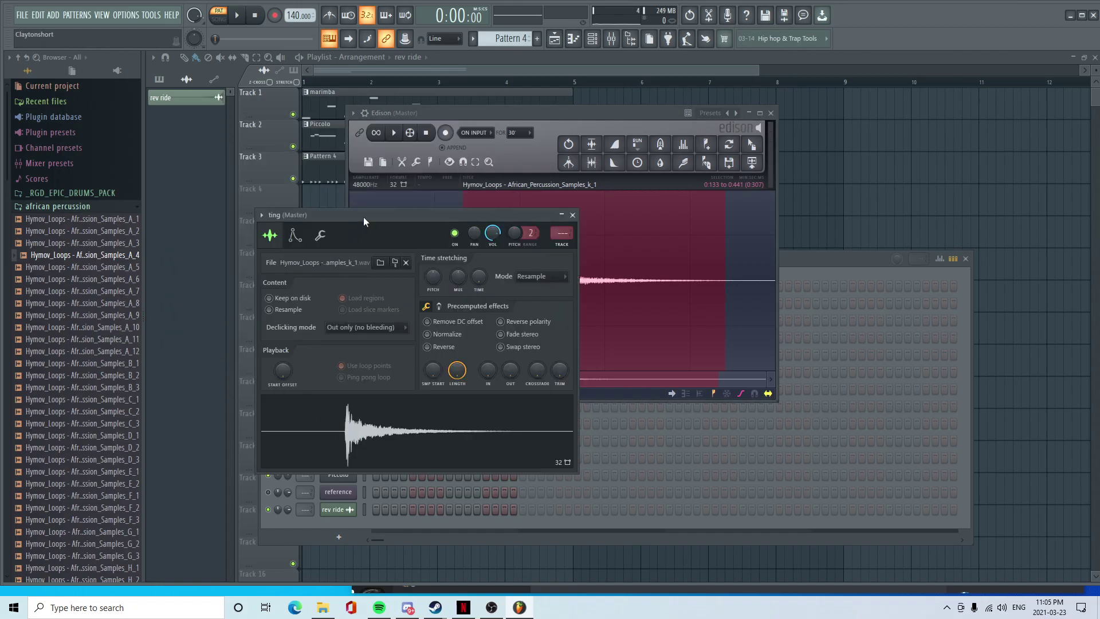
drag(361, 219, 768, 198)
drag(617, 113, 408, 145)
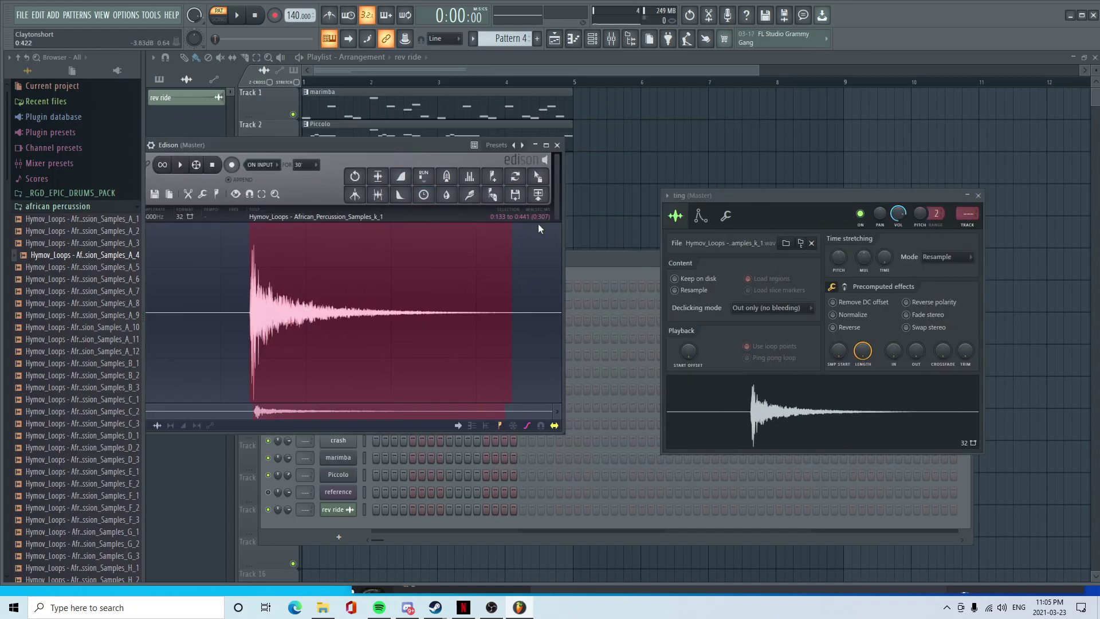
drag(538, 176, 750, 452)
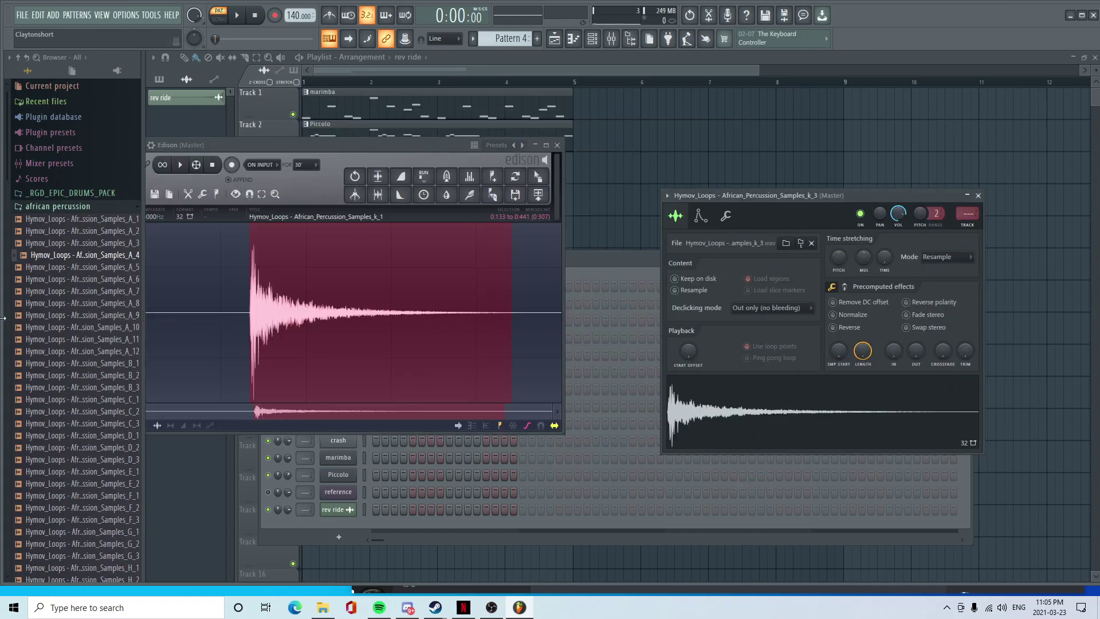
- Play the pattern and audition African_Percussion_Samples_B_3 and the samples from the G to the j group
click(92, 388)
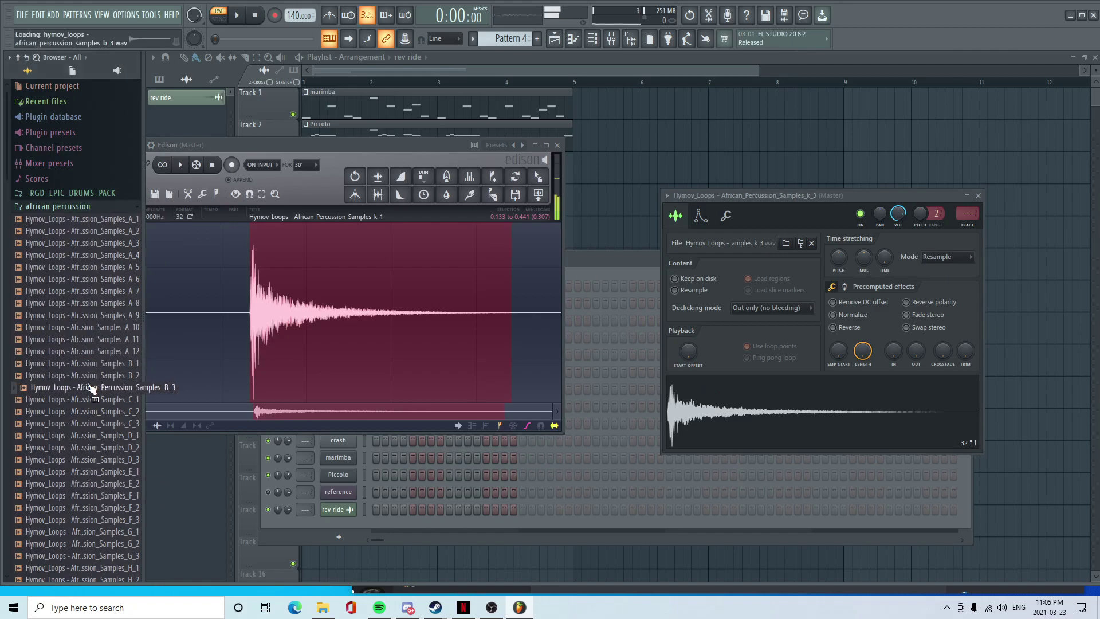
click(608, 256)
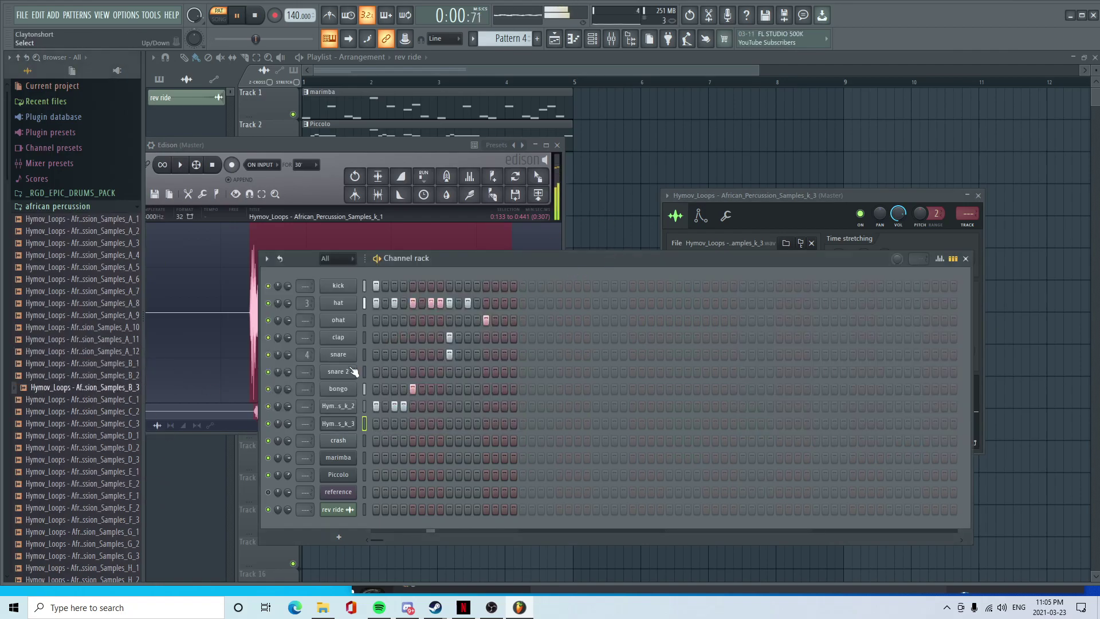
click(86, 472)
scroll(95, 401, down, 6)
key(Down)
key(Down)
key(Down)
key(Down)
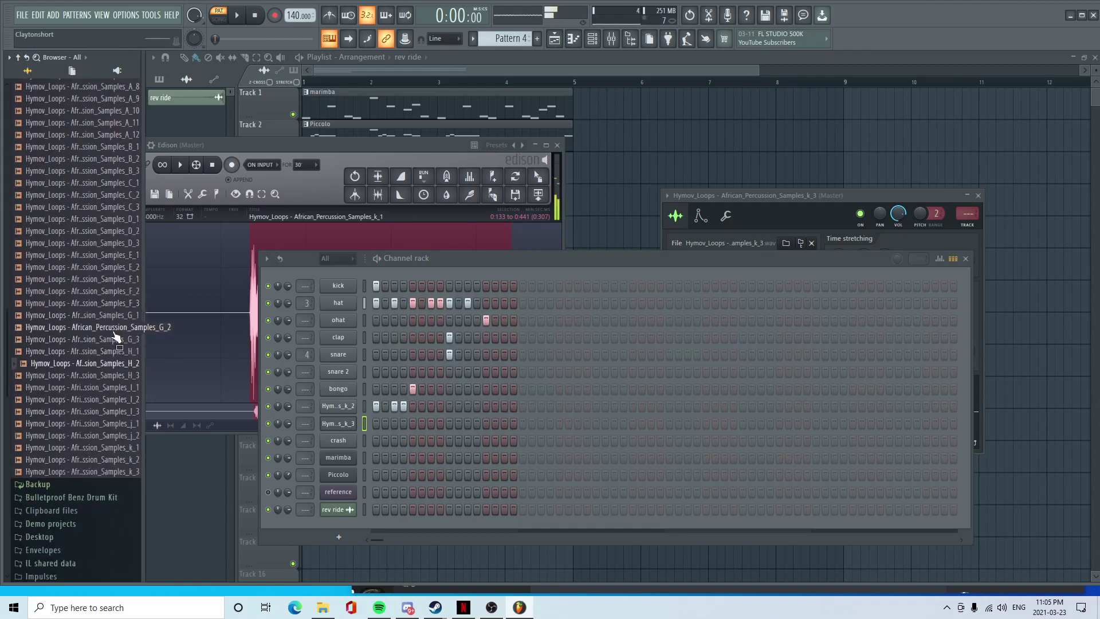
key(Down)
key(Down)
key(Down)
key(Down)
key(Down)
key(Down)
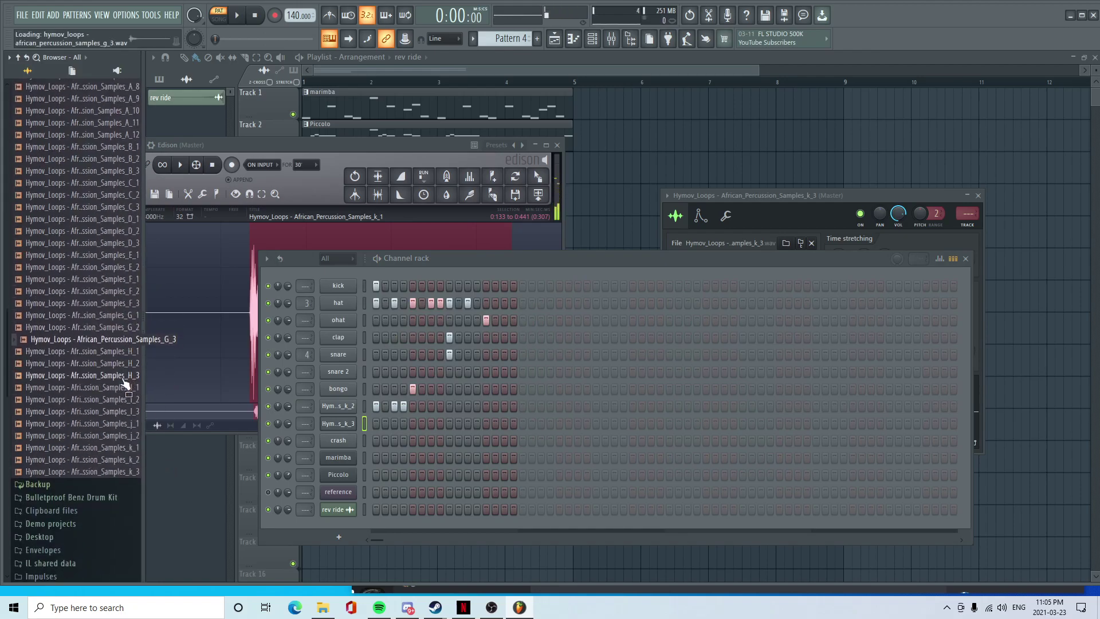
key(Down)
key(Down)
key(Down)
key(Up)
key(Up)
key(Up)
key(Down)
key(Down)
key(Down)
key(Down)
key(Down)
key(Down)
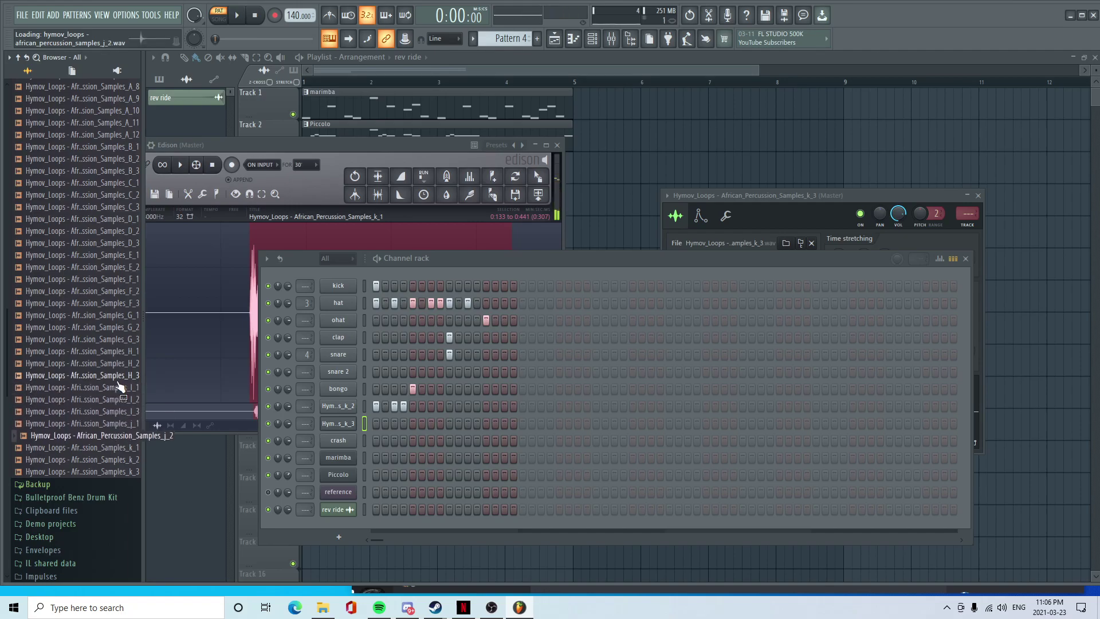
key(Down)
- Audition the african percussion samples from the j group back to G_3
key(Up)
key(Up)
key(Up)
key(Up)
key(Up)
key(Up)
key(Up)
key(Up)
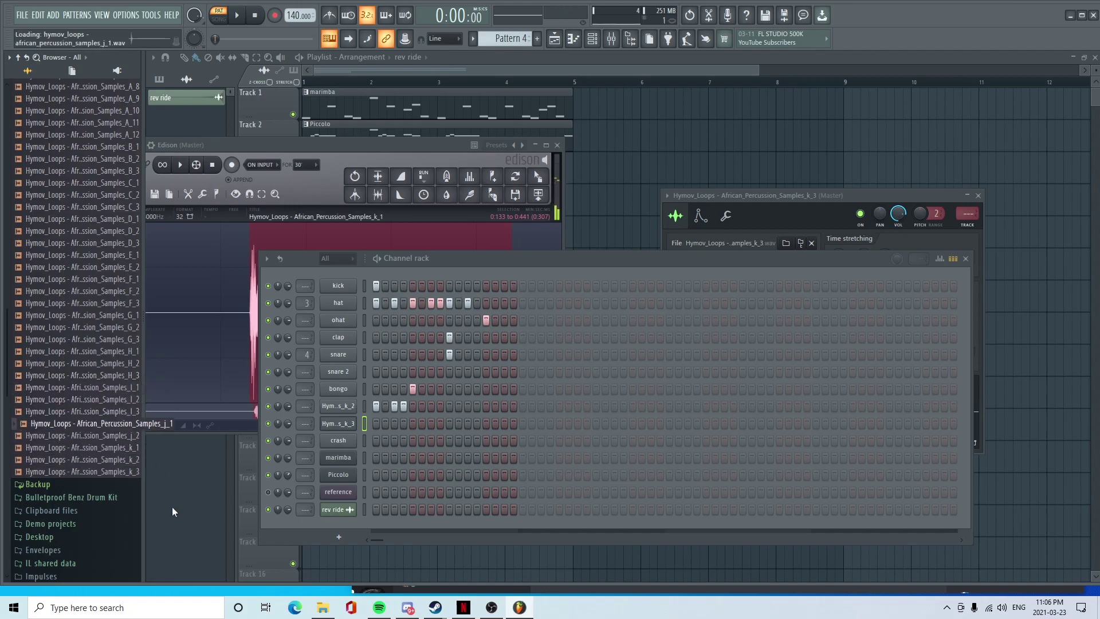
key(Up)
key(Up)
key(Up)
key(Up)
key(Up)
key(Up)
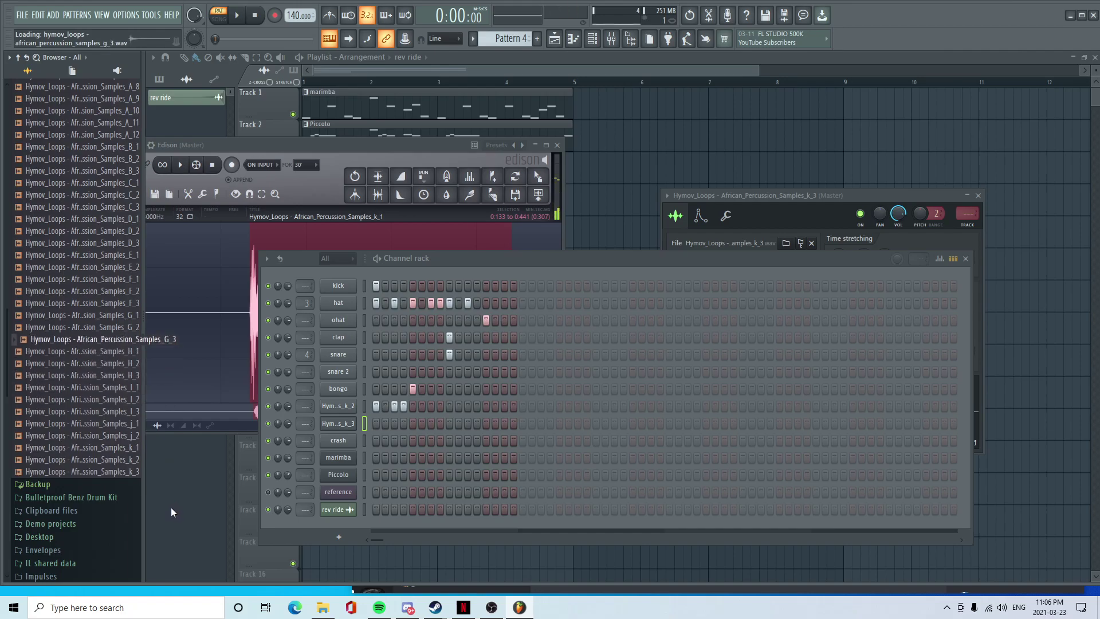
- Audition the african percussion samples back to African_Percussion_Samples_D_3 and load that sample into the channel below bongo
key(Up)
key(Up)
key(Up)
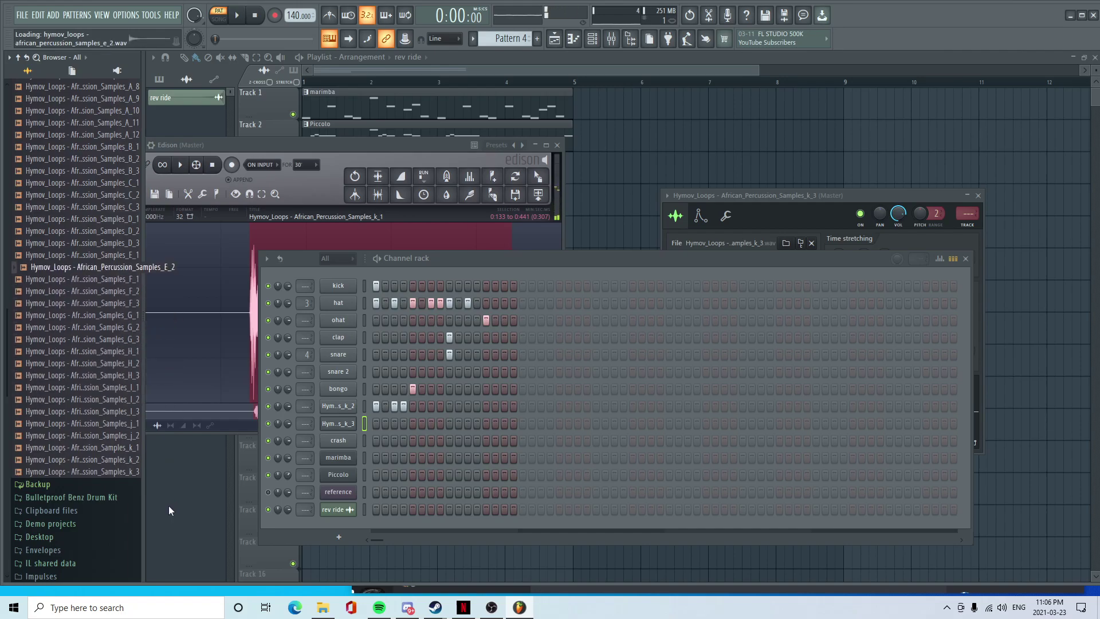
key(Up)
key(Up)
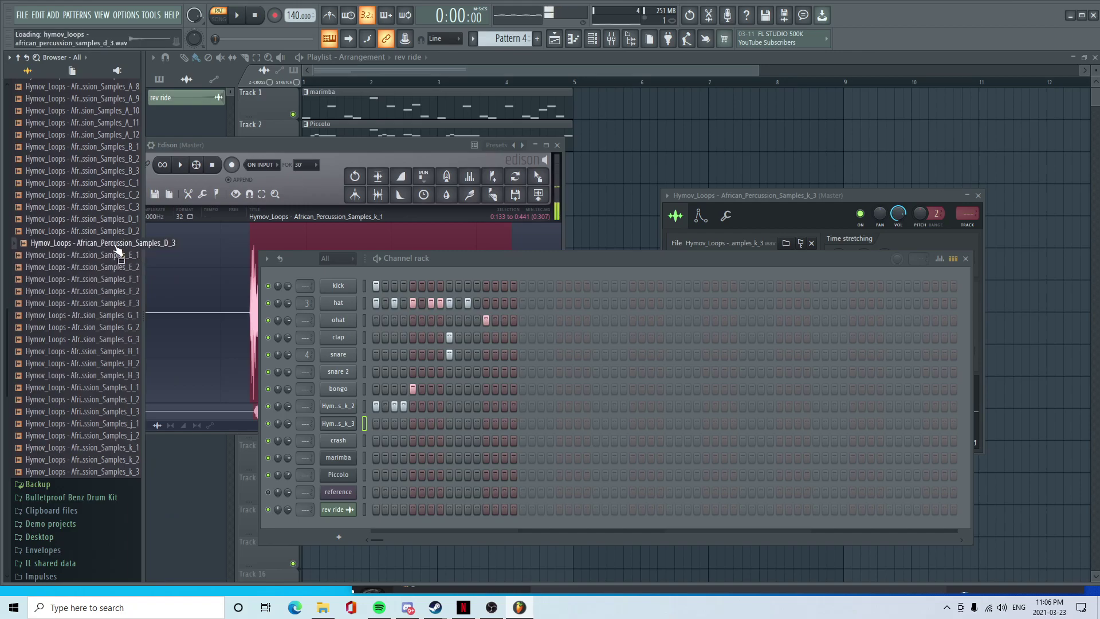
drag(121, 247, 343, 404)
- Rename the channel below bongo as bongo 2
right_click(342, 405)
click(403, 432)
text(bongo 2)
key(Return)
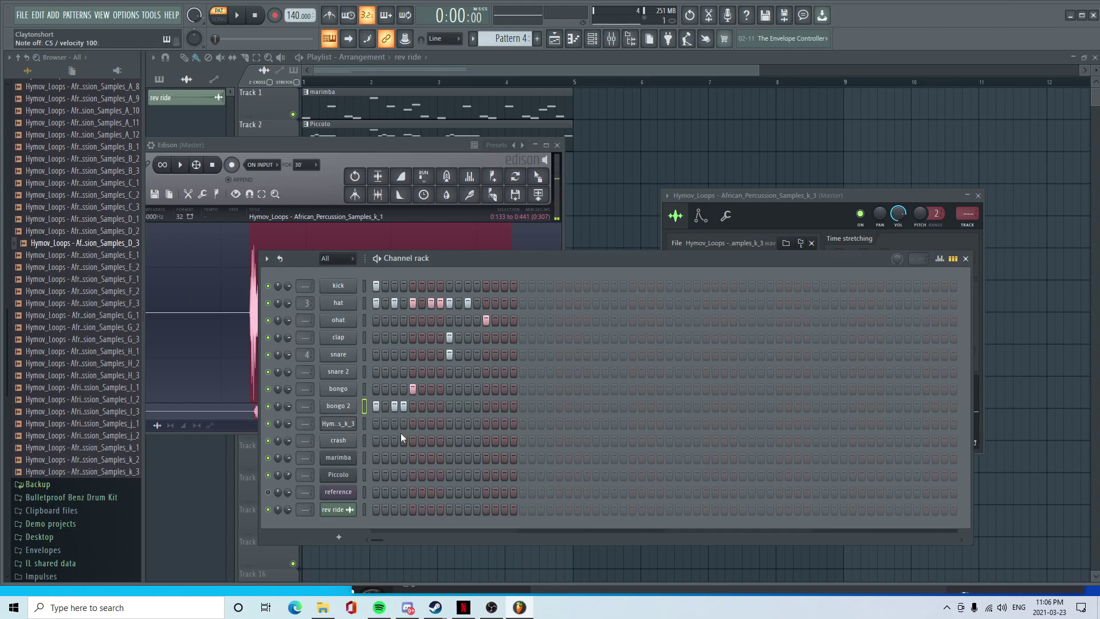
- Audition african percussion samples A_7 back to A_1 and replace the bongo 2 channel's sample with African_Percussion_Samples_A_4
scroll(36, 199, up, 5)
click(80, 294)
click(86, 282)
click(88, 272)
click(92, 258)
click(97, 245)
click(100, 233)
click(102, 222)
click(105, 255)
key(space)
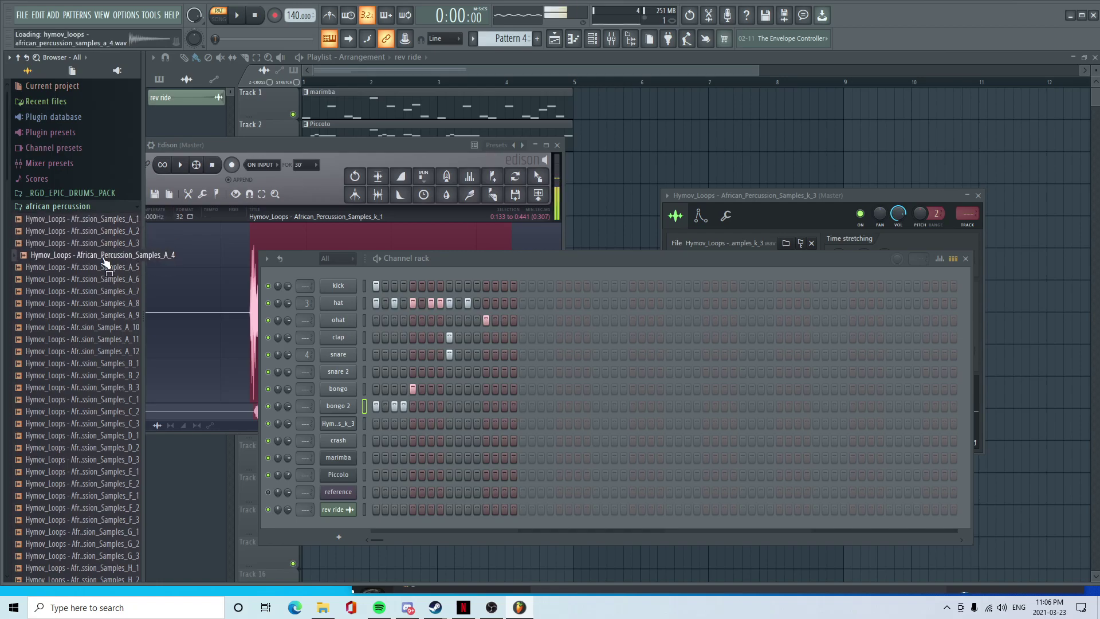
key(space)
drag(106, 262, 345, 407)
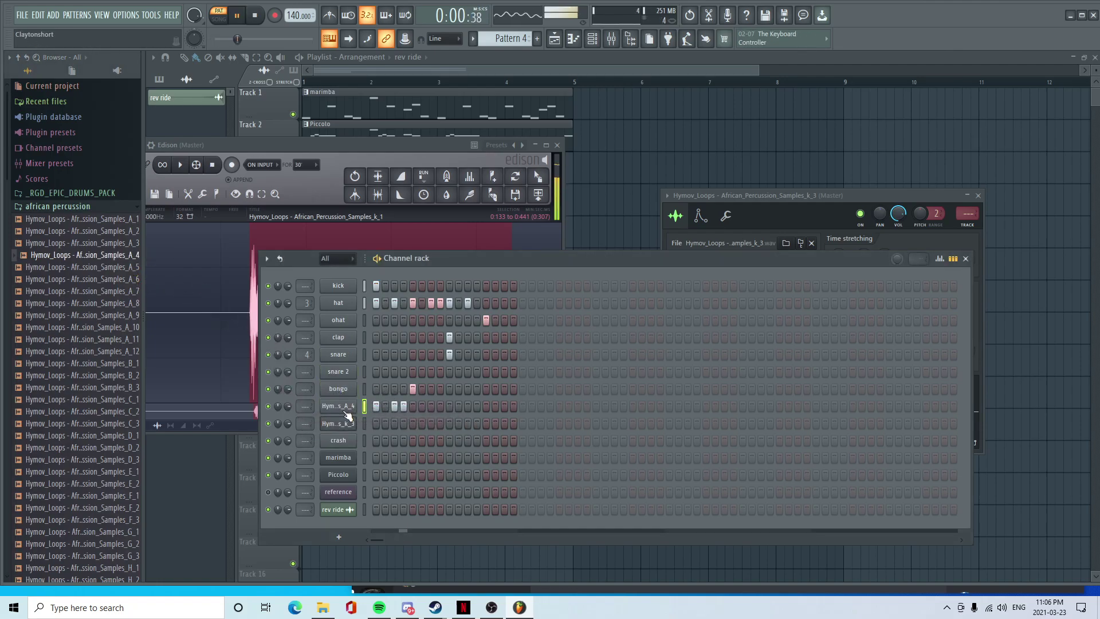
- Rename the channel holding the A_4 sample as bongo2
right_click(345, 410)
click(386, 432)
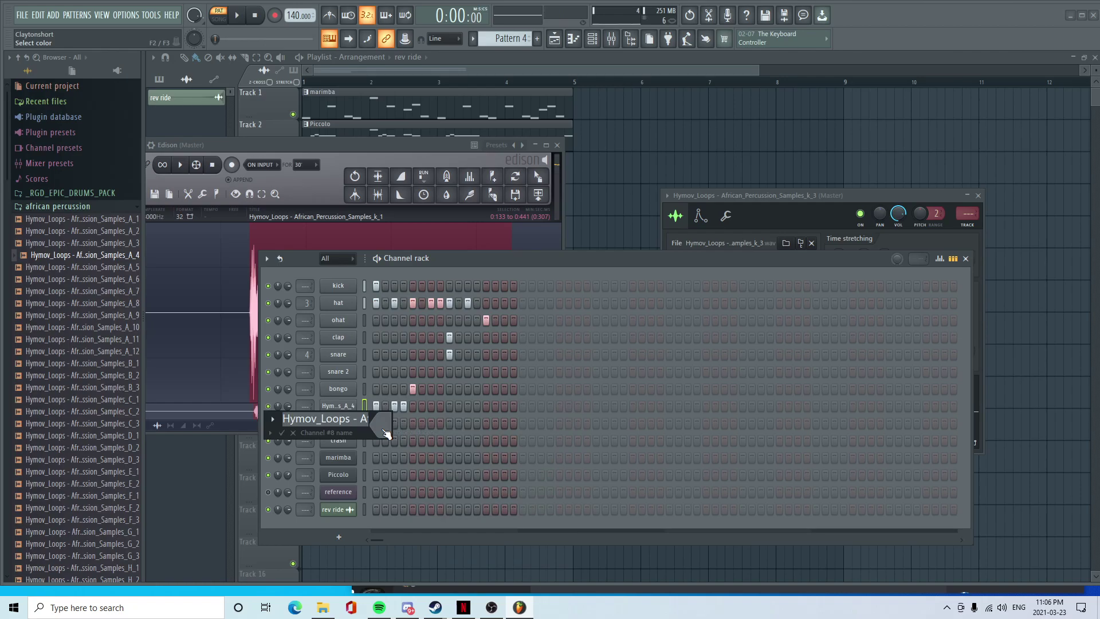
text(bongo2)
key(Return)
- Rename the channel between bongo2 and crash as ting
right_click(340, 424)
click(342, 428)
right_click(342, 428)
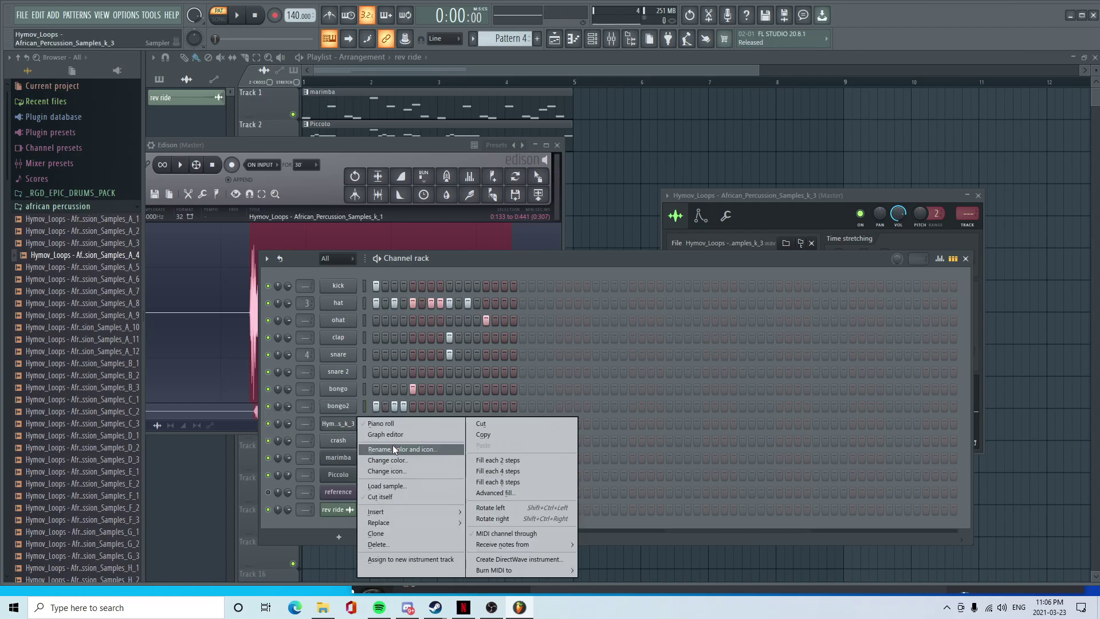
click(392, 445)
text(ting)
key(Return)
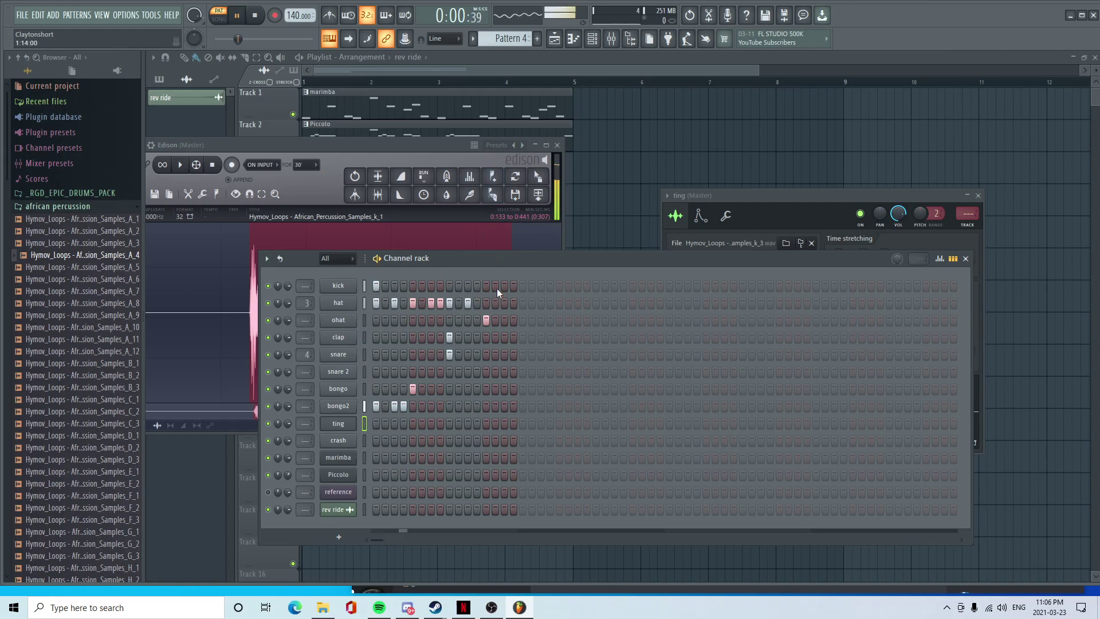
- Extend the hat pattern through bar two with hits at steps 15, 17, 18, 19, 21, 23, 24, 25 and 27, checking by playback
click(504, 302)
key(space)
click(523, 302)
click(532, 303)
click(541, 303)
key(space)
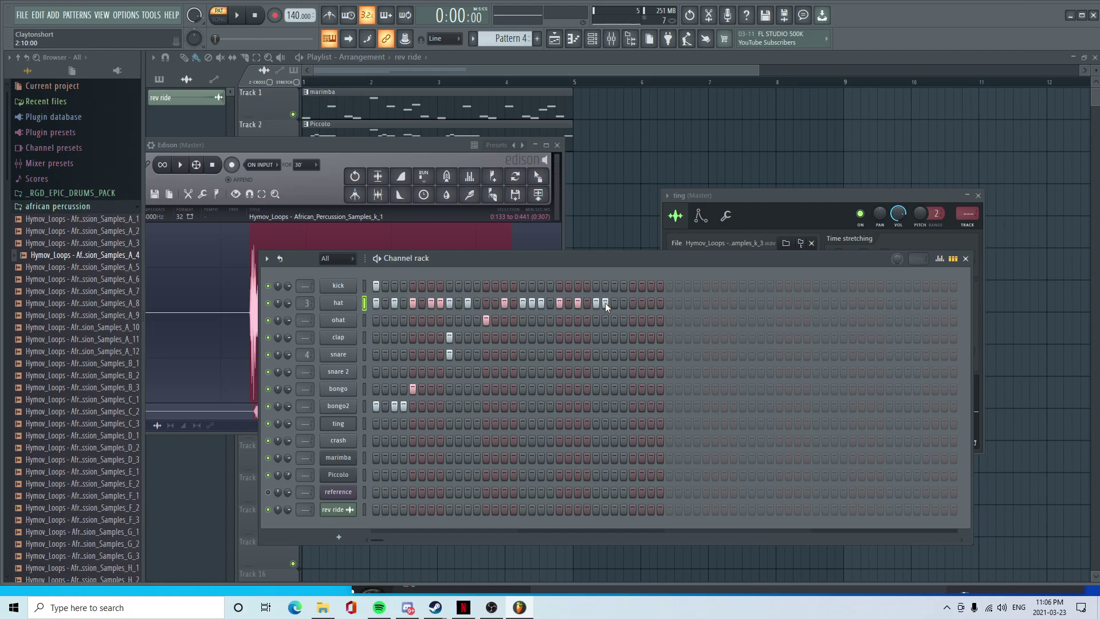
click(606, 305)
key(space)
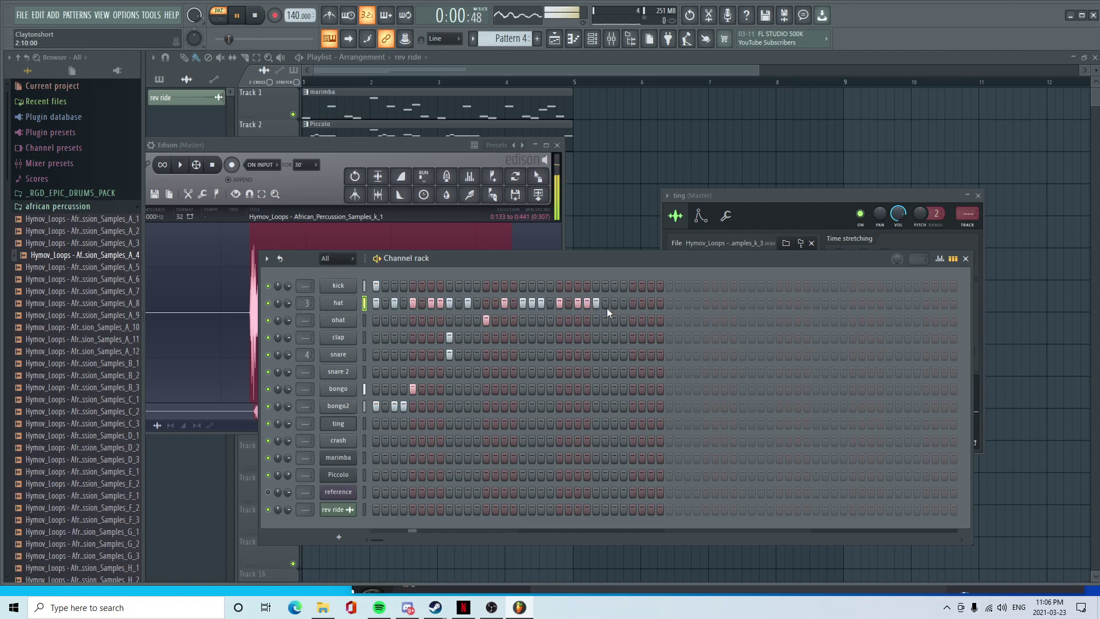
key(space)
click(606, 304)
click(609, 305)
- Add an ohat hit at step 29 and clap and snare hits at step 25, checking by playback
click(634, 321)
key(space)
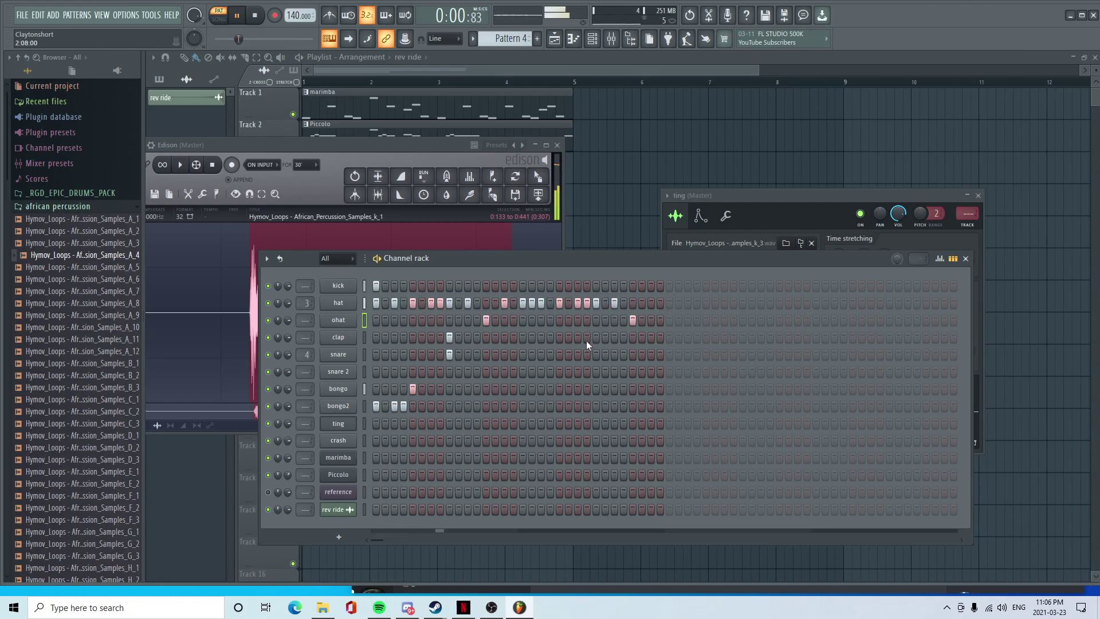
key(space)
click(596, 354)
key(space)
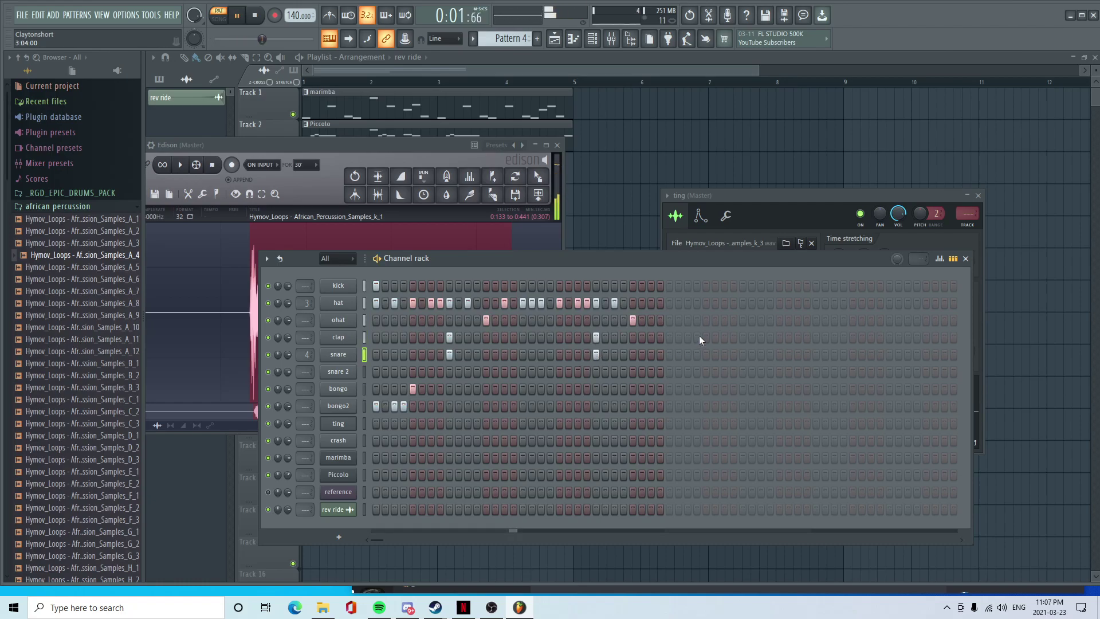
key(space)
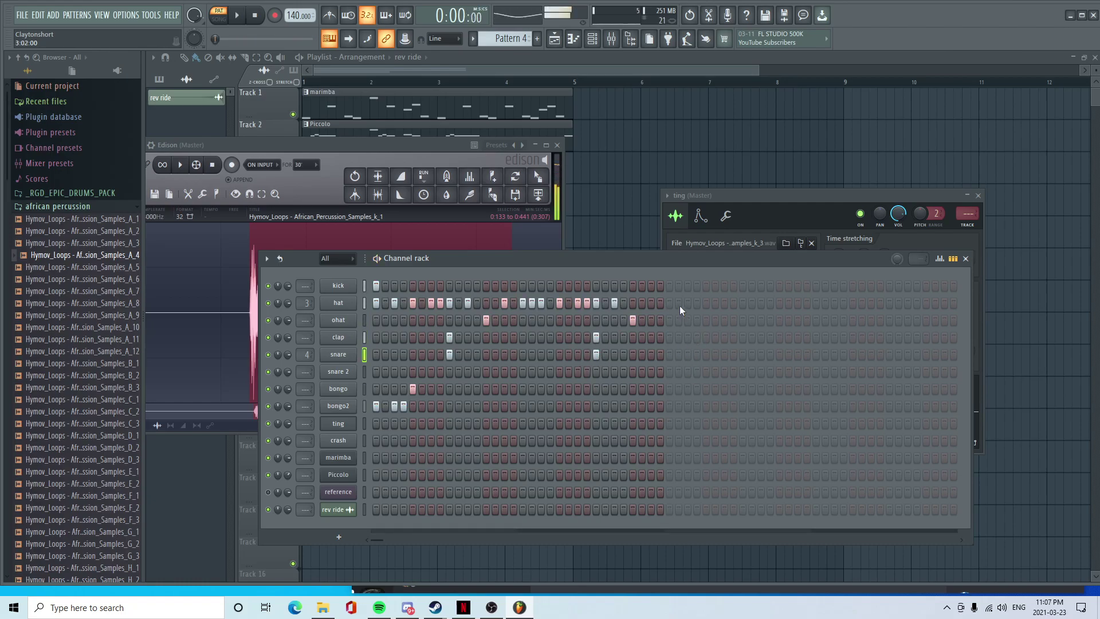
- Add kick hits at steps 13, 21 and 33, playing the pattern to check their placement
click(476, 286)
key(space)
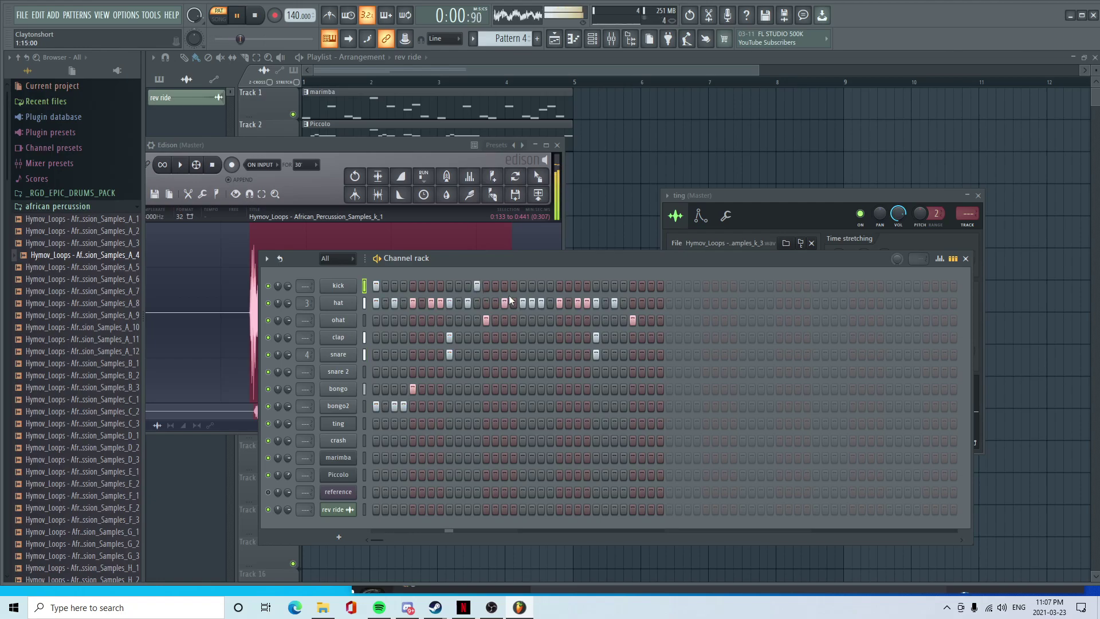
key(space)
click(479, 287)
click(484, 286)
key(space)
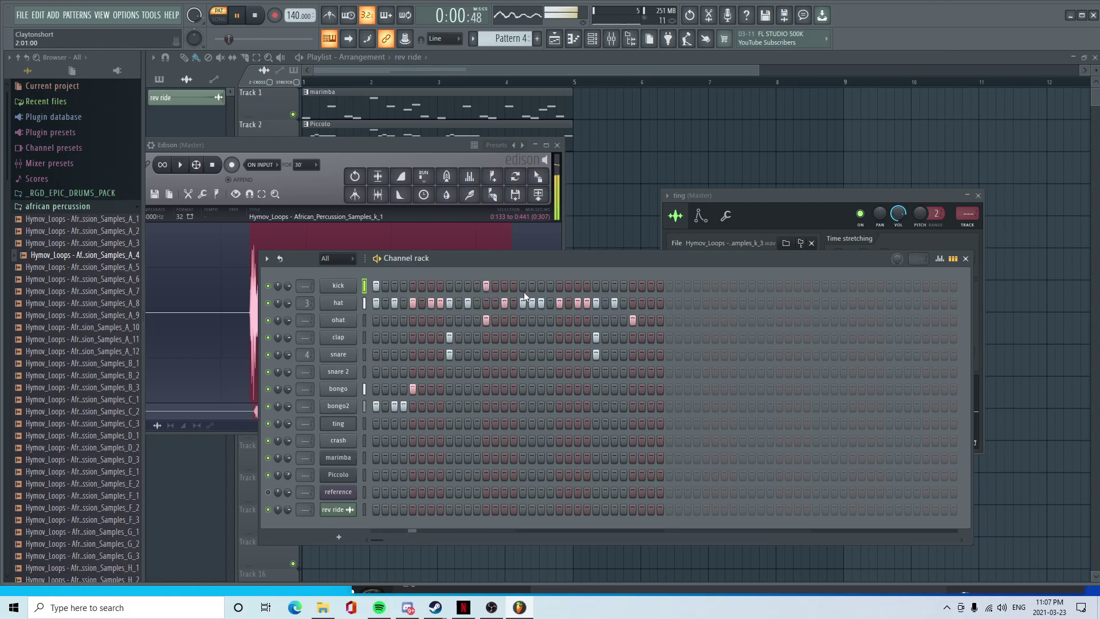
key(space)
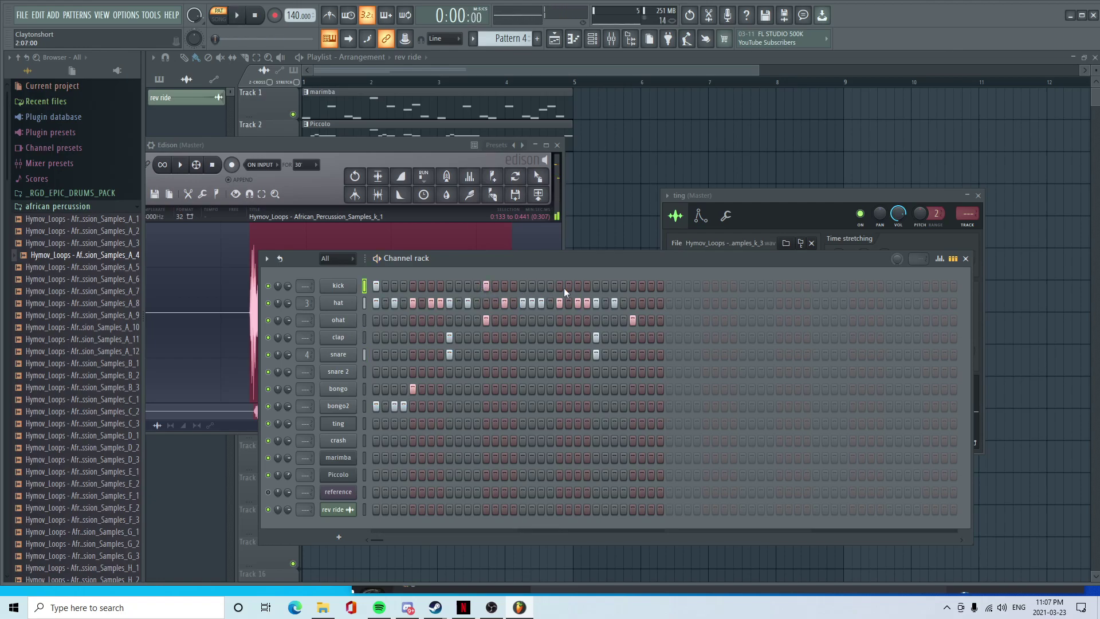
click(669, 287)
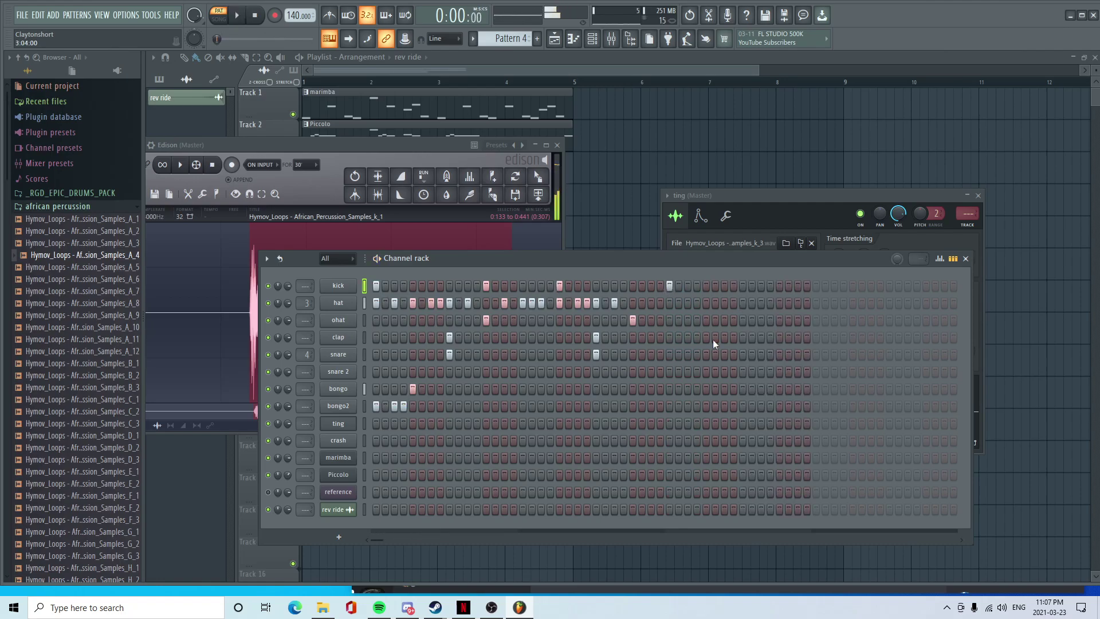
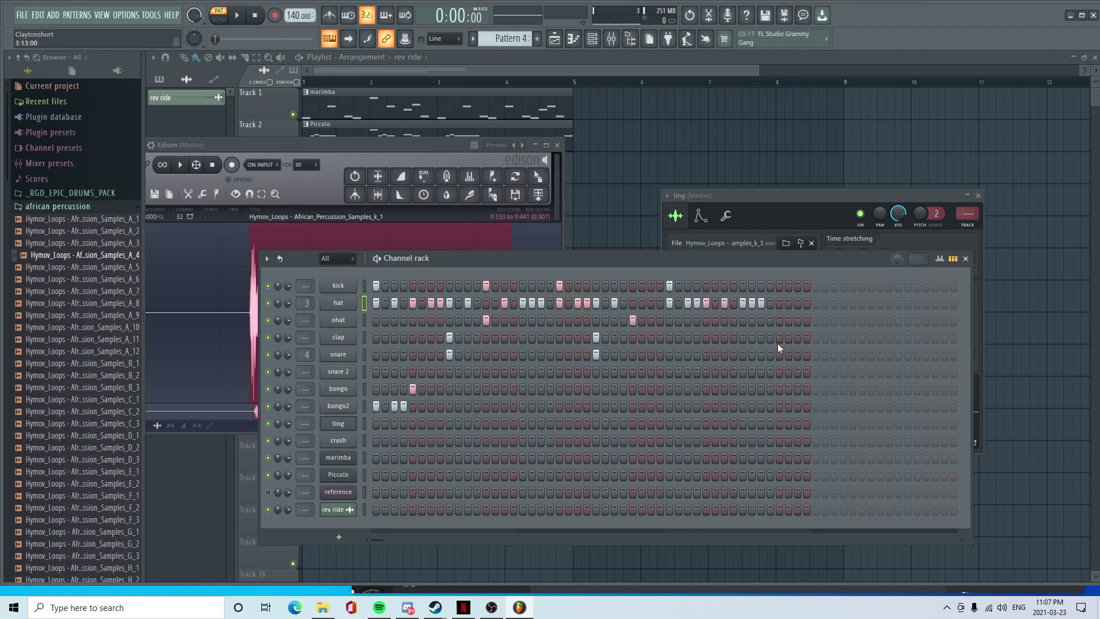
- Continue the hat pattern through bars three and four, ending at step 59, and add ohat hits at steps 45 and 61
key(space)
click(817, 304)
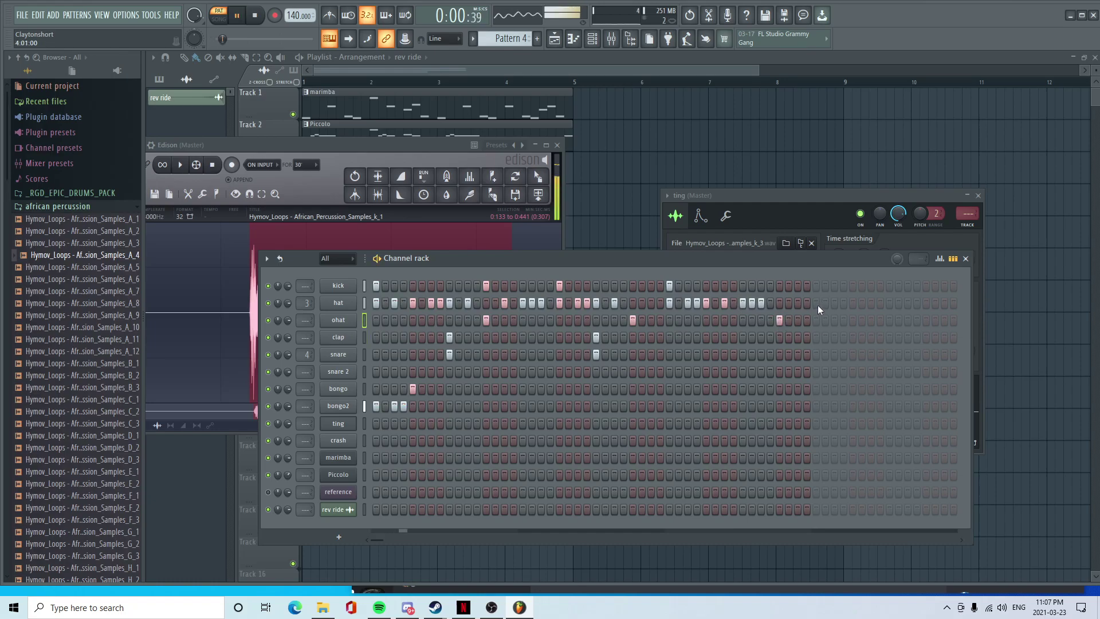
click(796, 304)
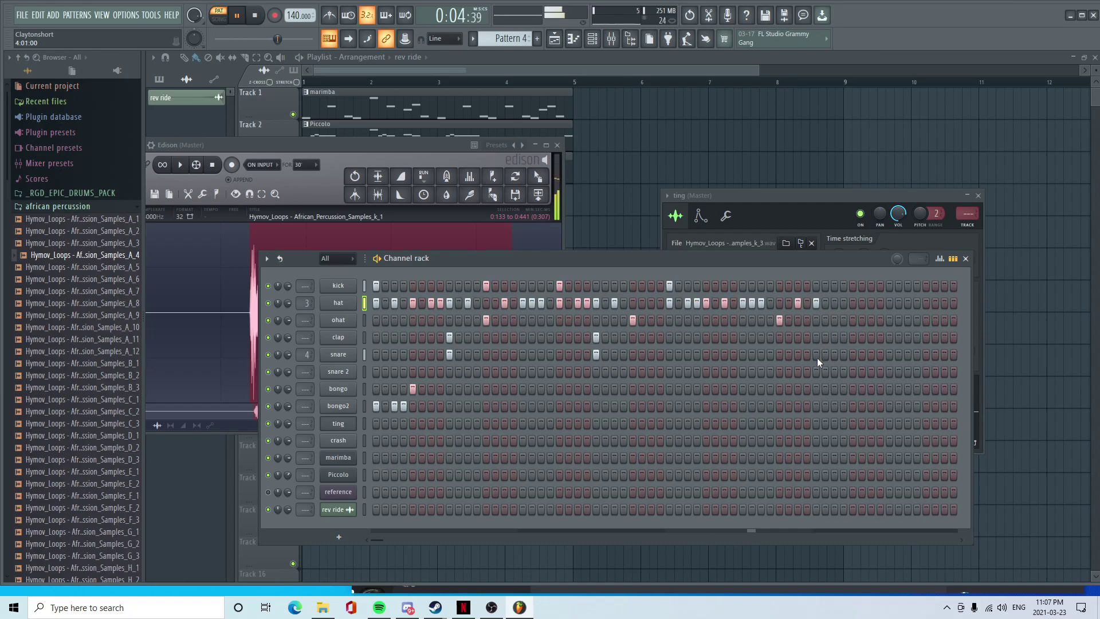
key(space)
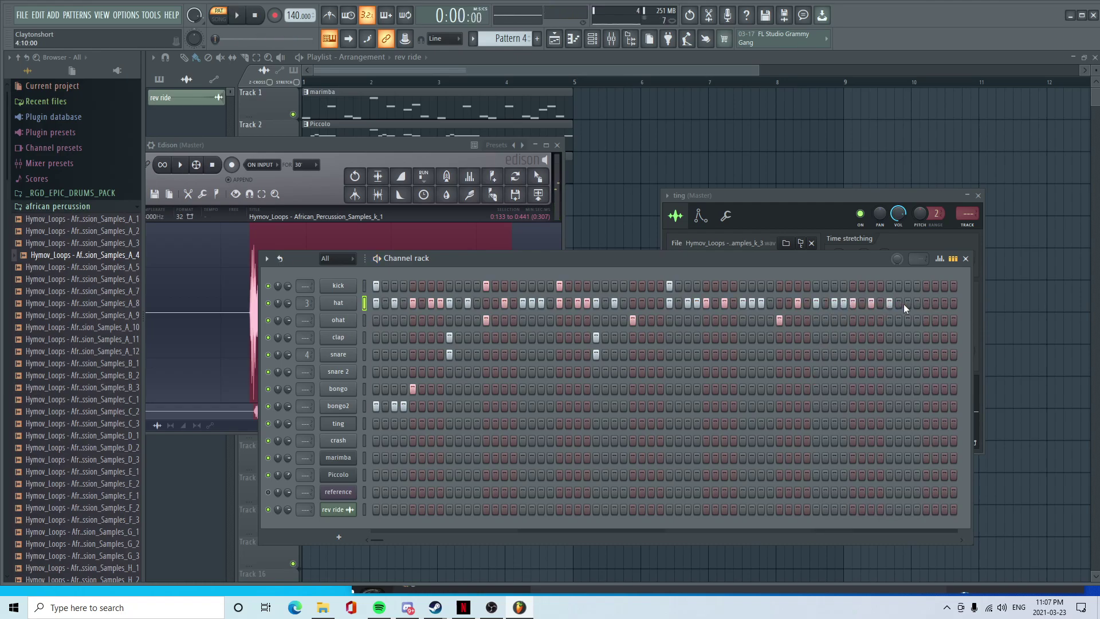
key(space)
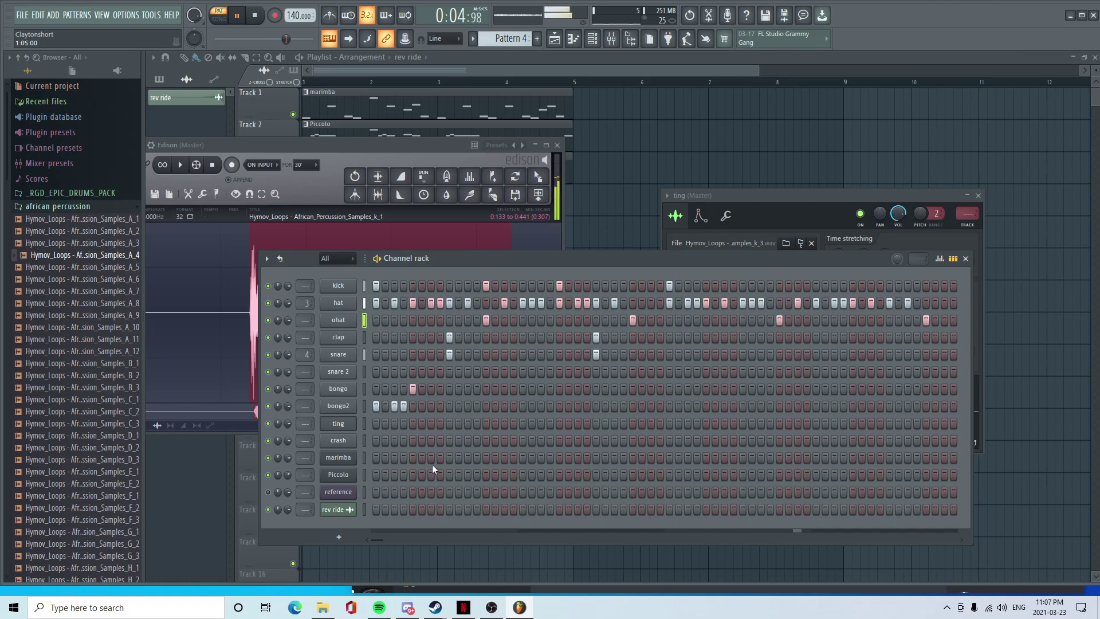
- Add clap and snare hits at steps 41 and 57
click(743, 337)
click(743, 354)
click(889, 338)
click(890, 354)
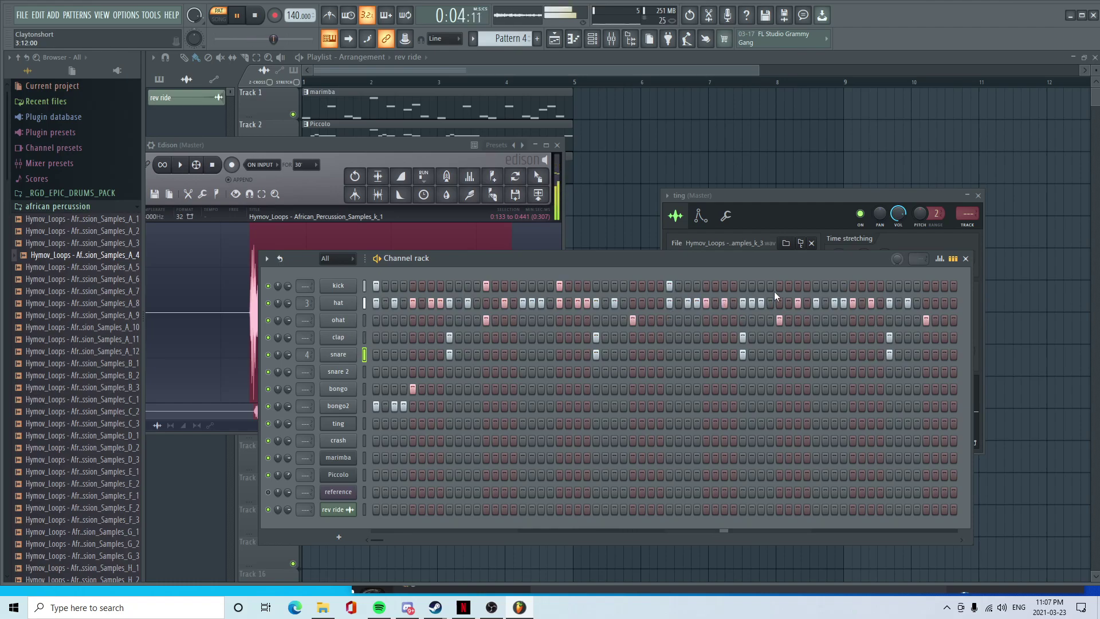
- Try kick hits at steps 45, 49 and 53 while the pattern plays
click(815, 285)
click(816, 285)
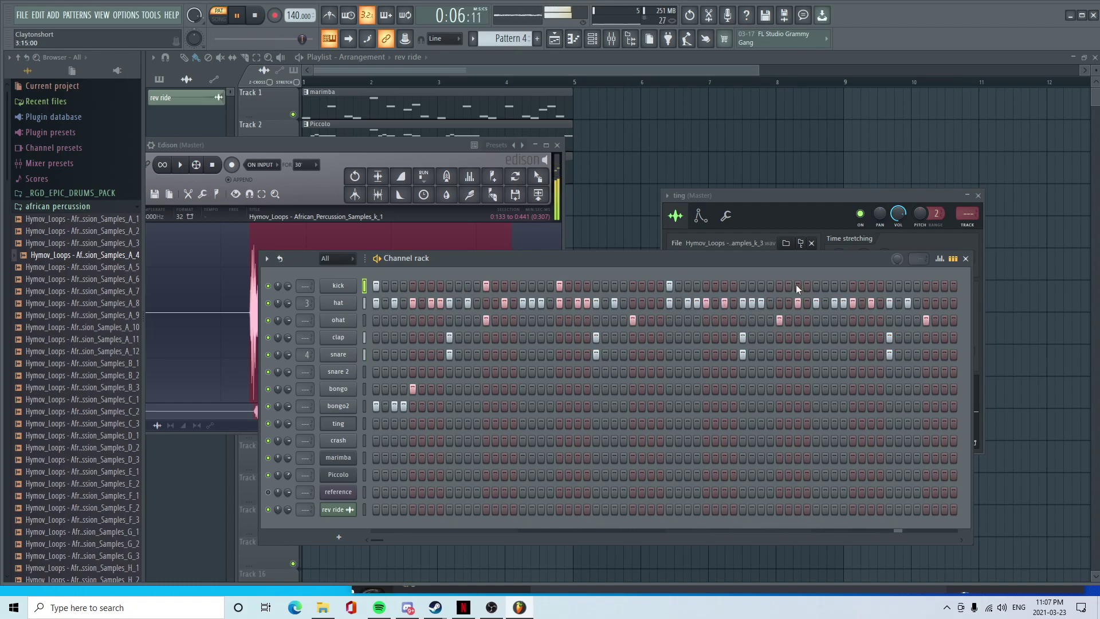
click(798, 286)
click(816, 286)
click(863, 285)
click(863, 286)
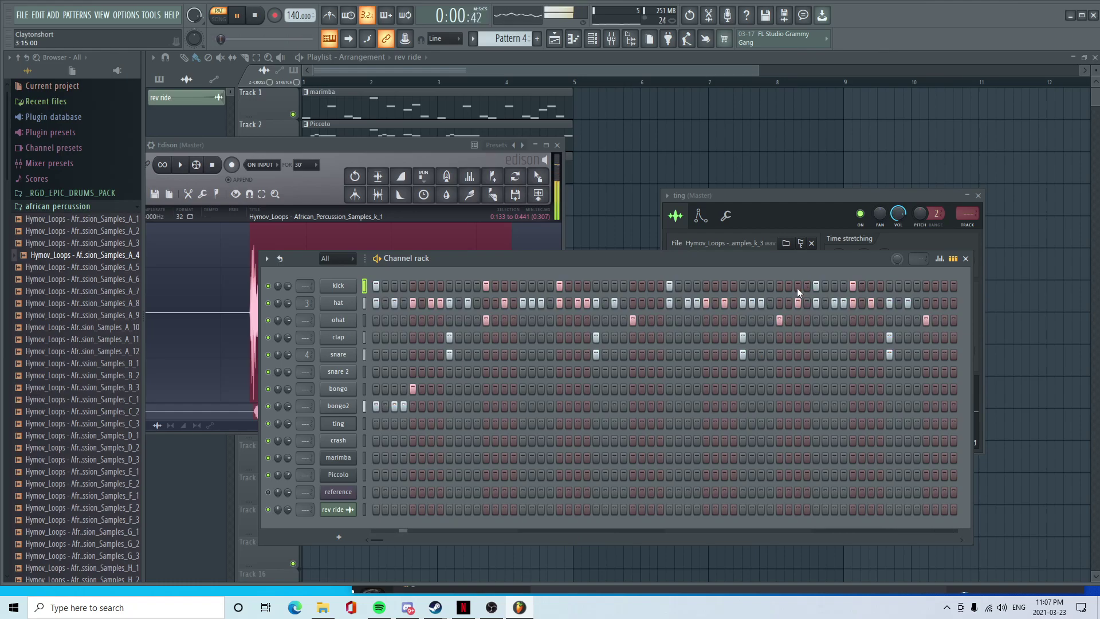
click(779, 286)
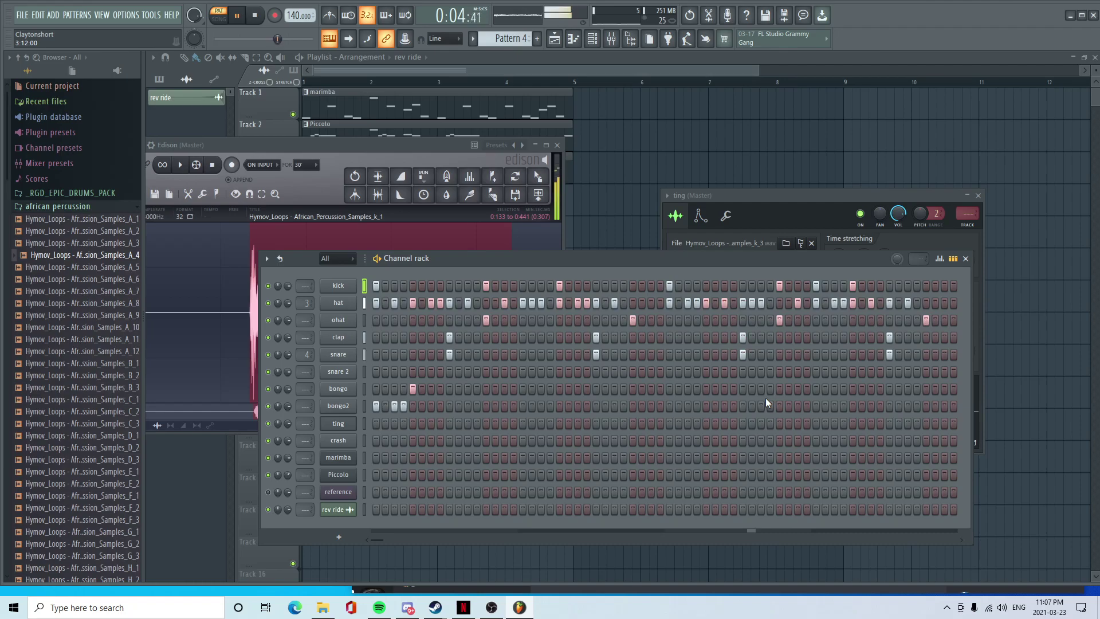
- Replace the kick hits at steps 45, 49 and 53 with hits at steps 47, 51 and 55
right_click(818, 284)
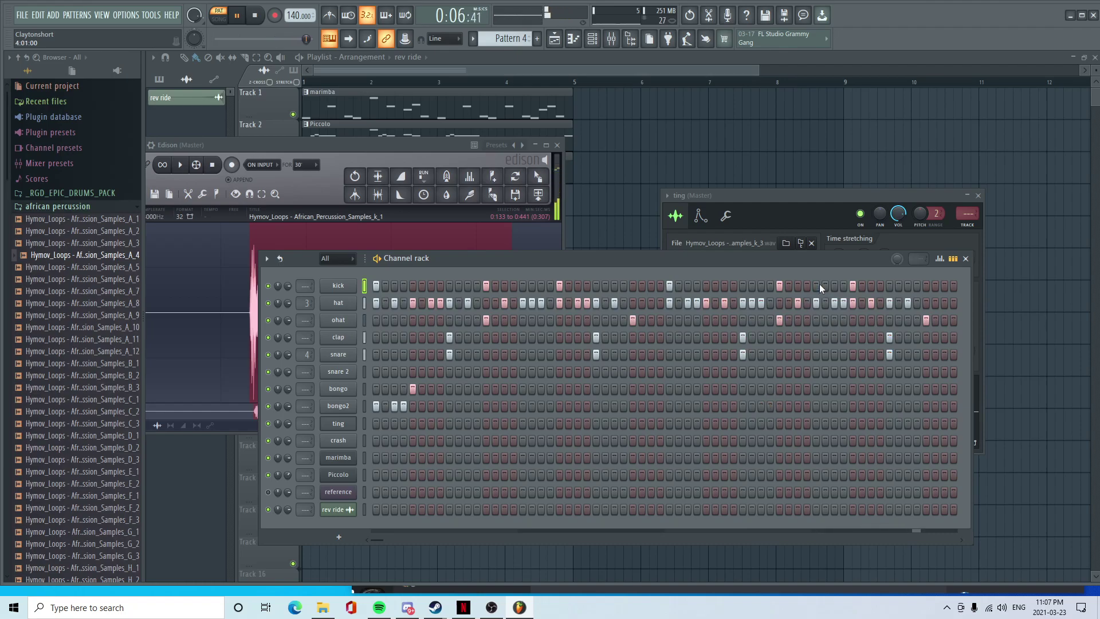
right_click(781, 285)
key(space)
click(796, 285)
key(space)
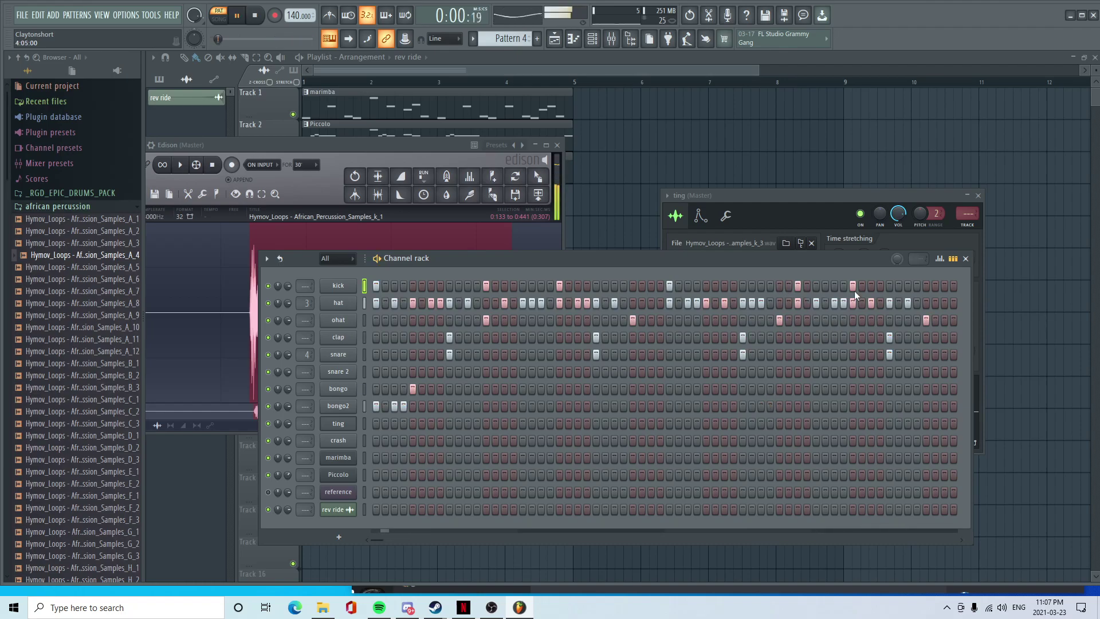
click(872, 287)
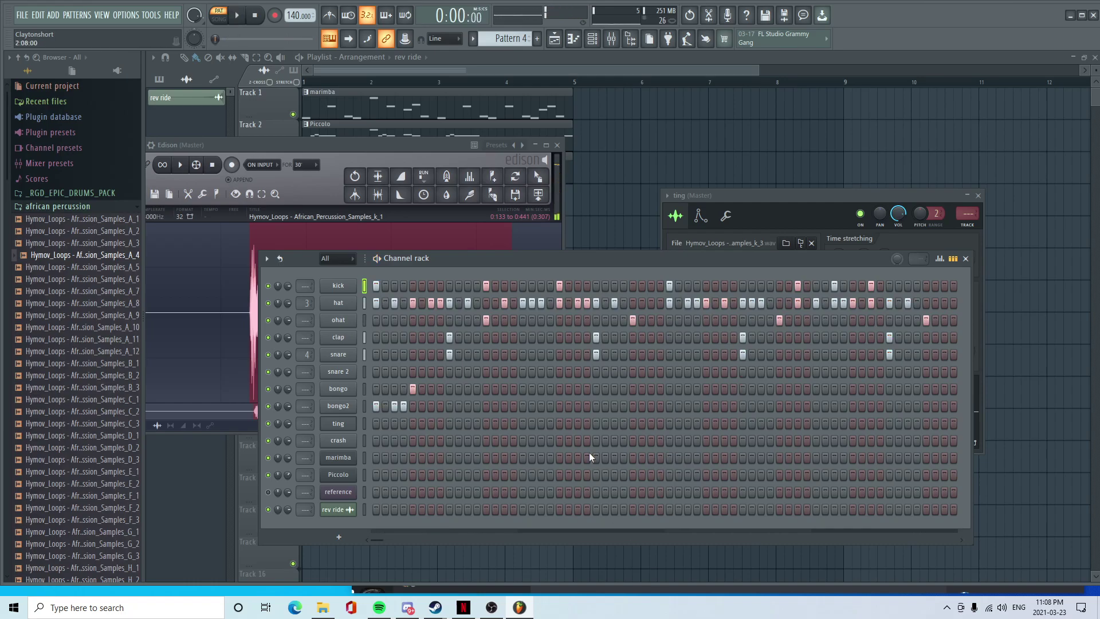
key(space)
- Open the bongo2 channel's settings, make the channel cut itself and test its sound
click(338, 406)
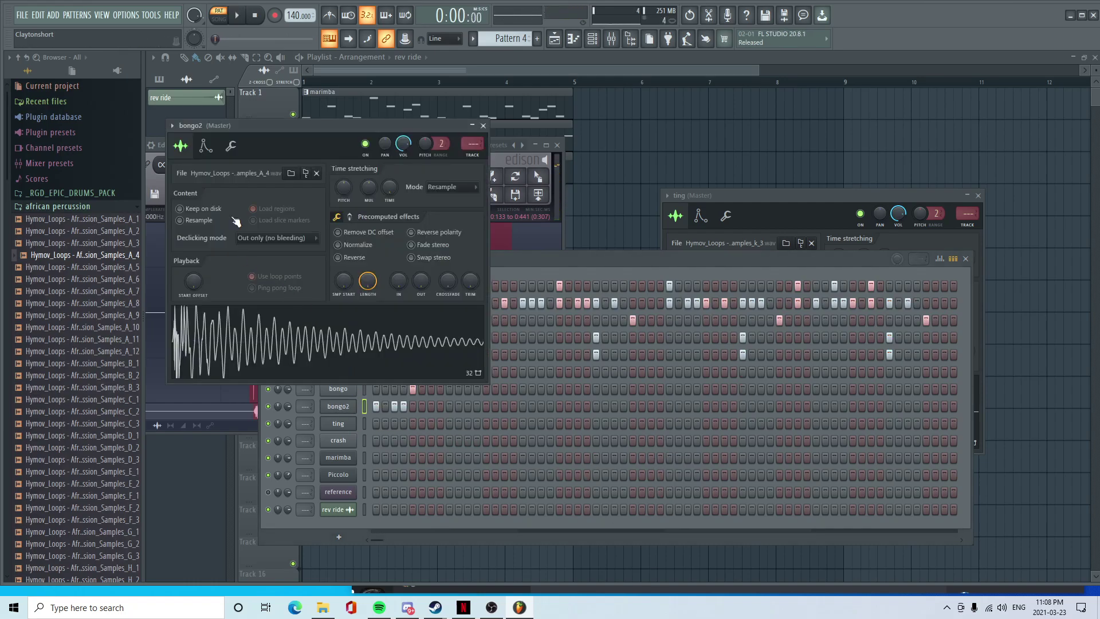
click(231, 147)
click(190, 284)
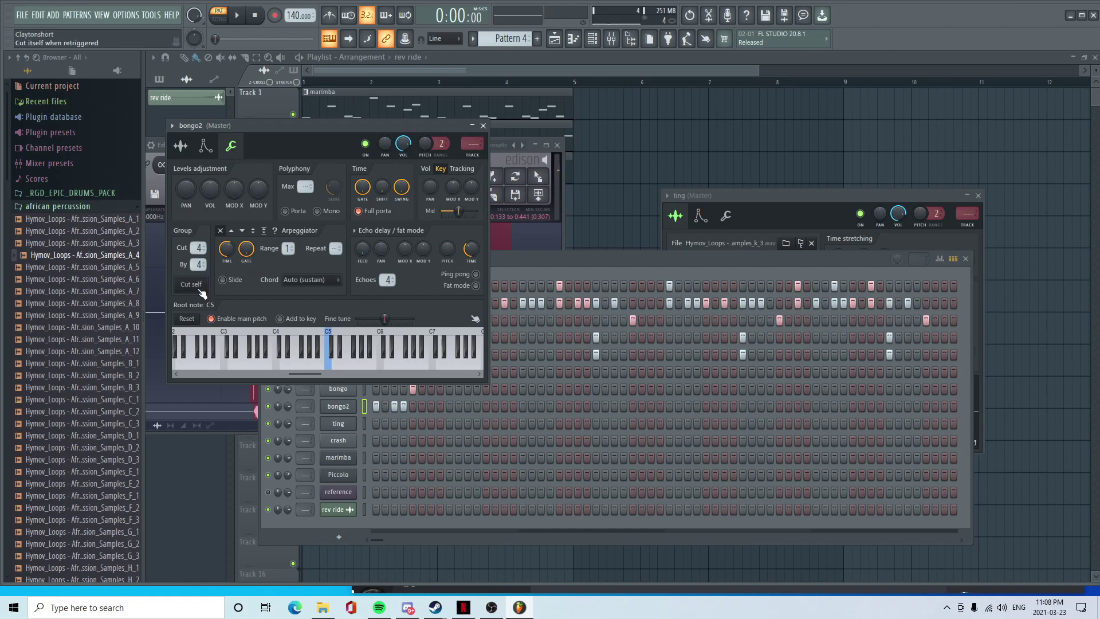
key(z)
key(z)
- Try an extra C5 note between bongo2's third and fourth steps in the piano roll, with reduced velocities on it and the preceding note
right_click(376, 411)
click(378, 405)
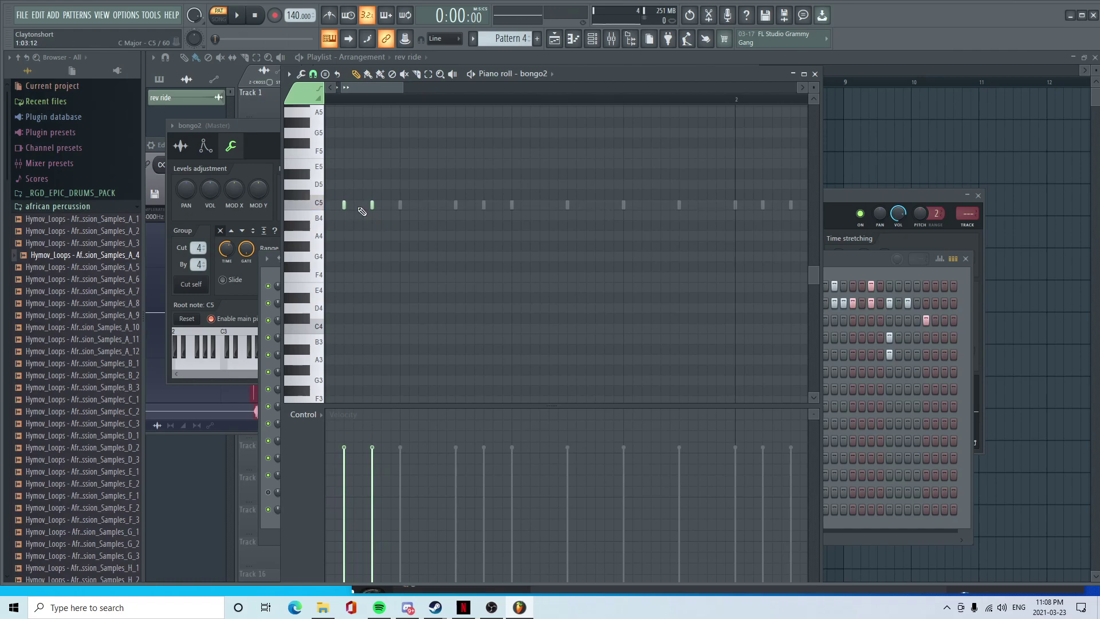
click(358, 474)
click(344, 499)
key(space)
key(space)
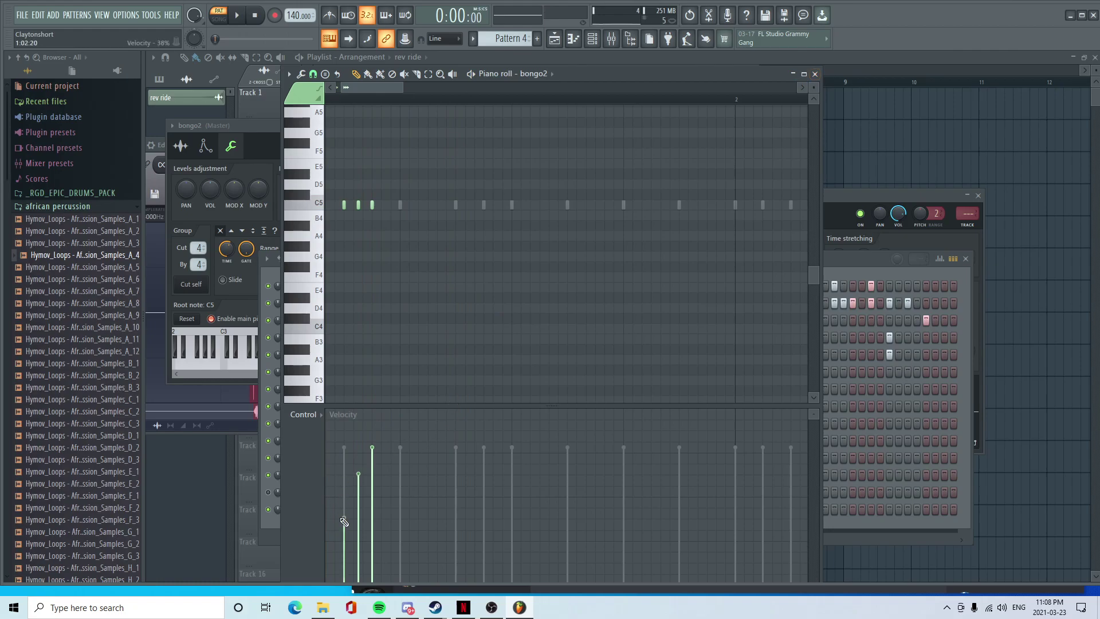
click(815, 74)
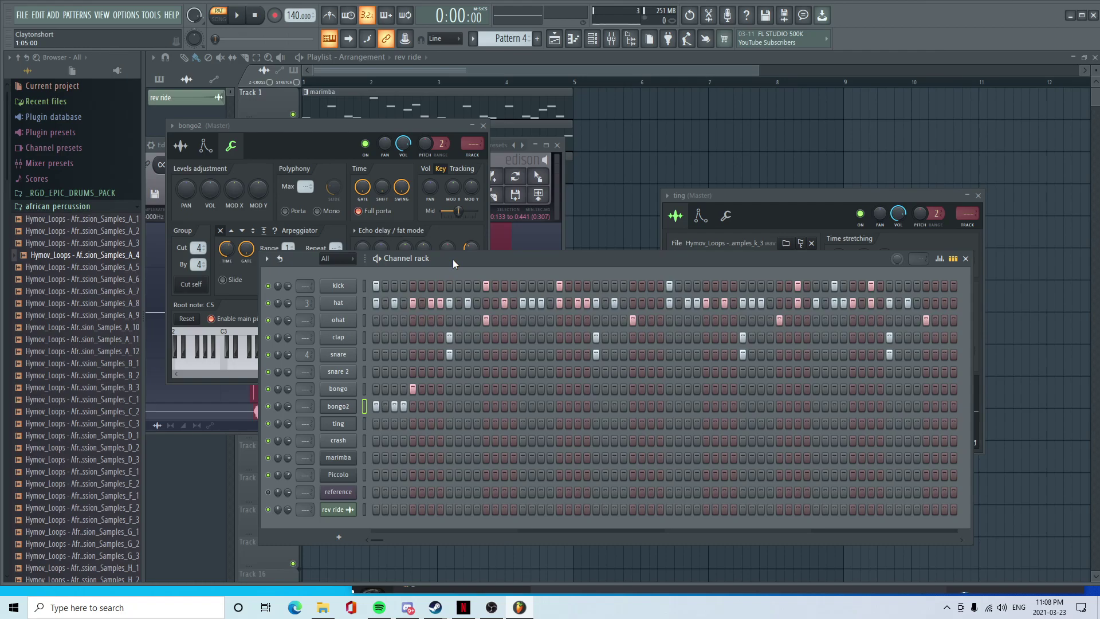
- Play the pattern back and add a ting hit at step 10
key(space)
key(space)
key(space)
key(space)
key(space)
click(458, 423)
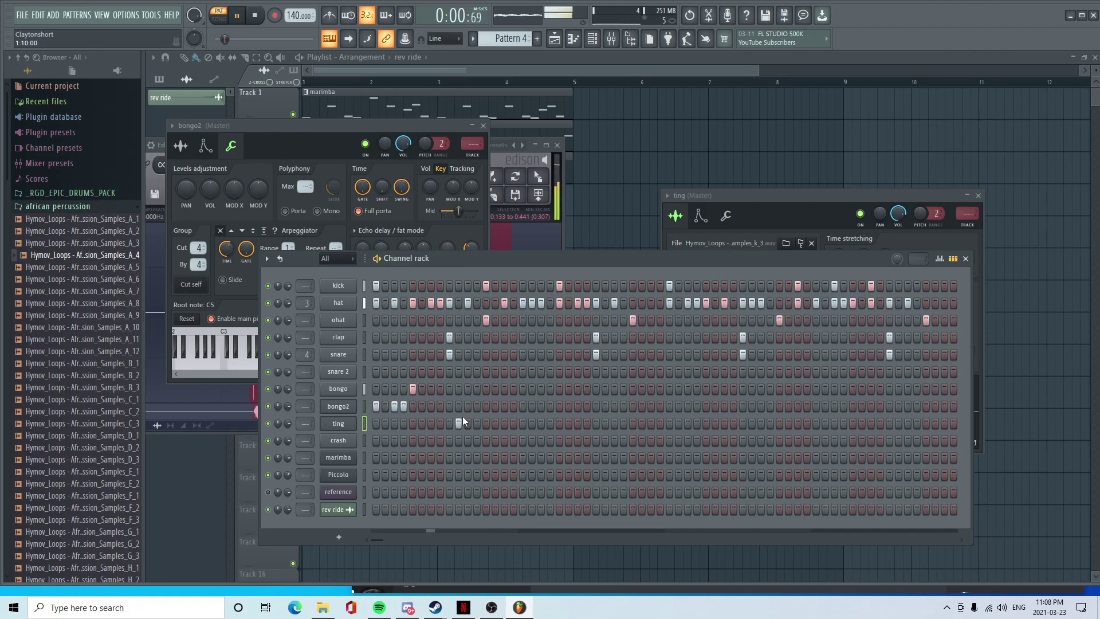
- Replace the ting hit at step 10 with hits at steps 11, 14, 17 and 20, checking them against playback
right_click(460, 423)
click(468, 423)
click(504, 424)
key(space)
key(space)
click(541, 423)
key(space)
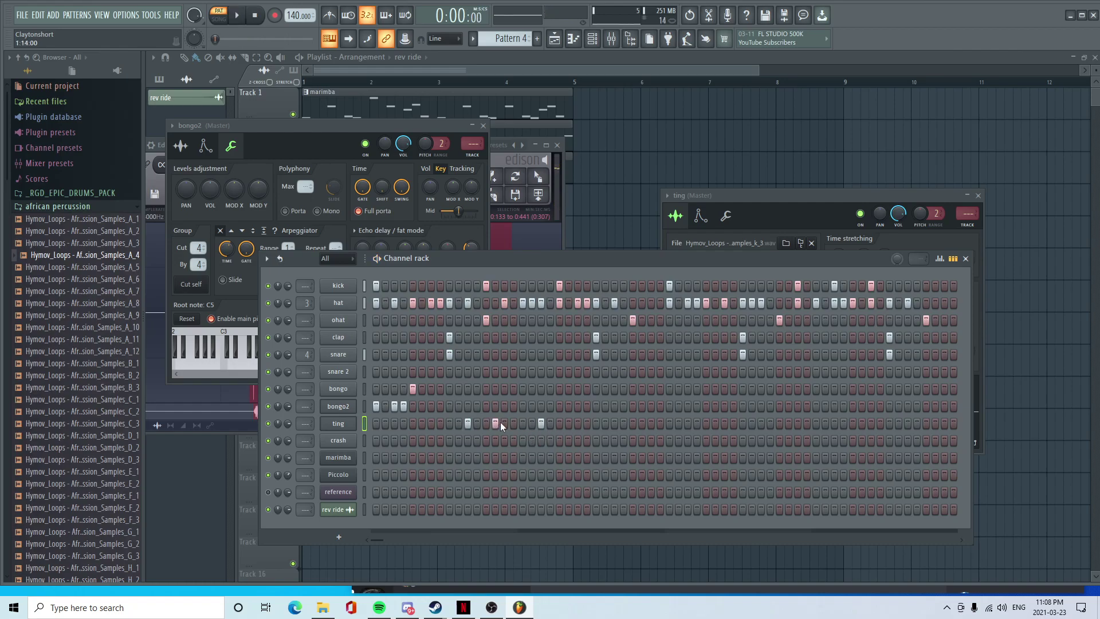
click(547, 424)
key(space)
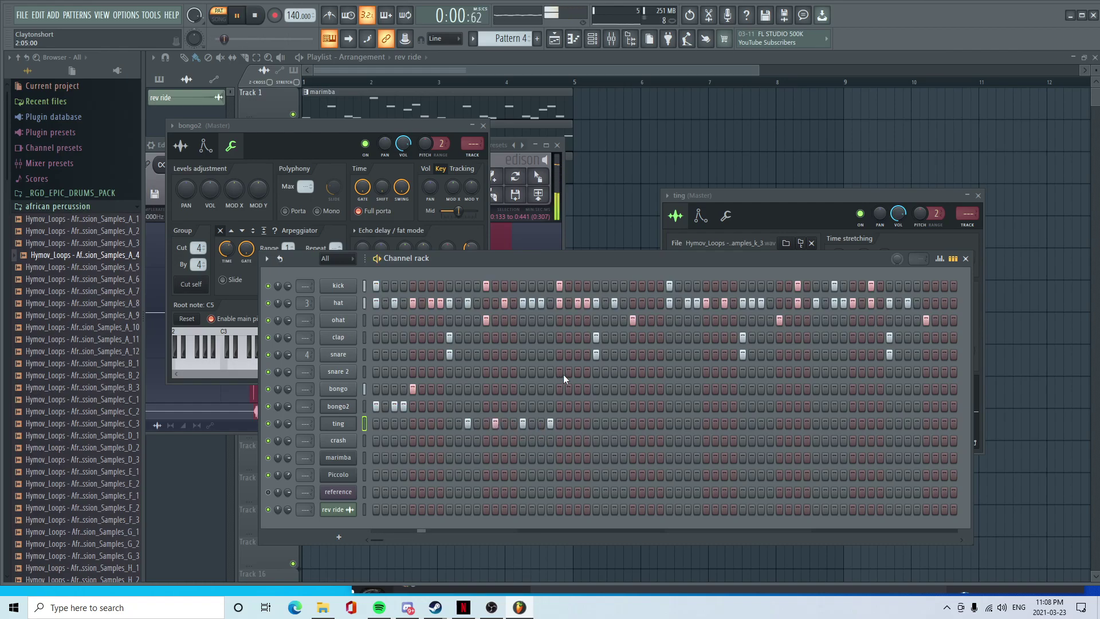
key(space)
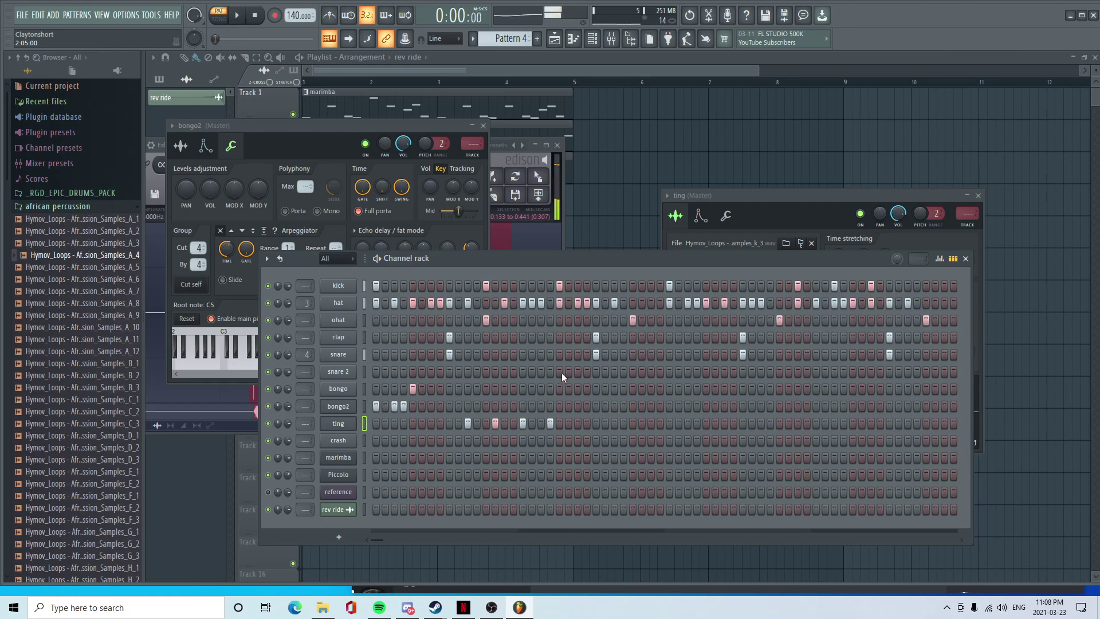
- Add snare 2 hits at steps 23 and 24, a kick at step 27, and clap and snare hits at step 29
click(587, 372)
key(space)
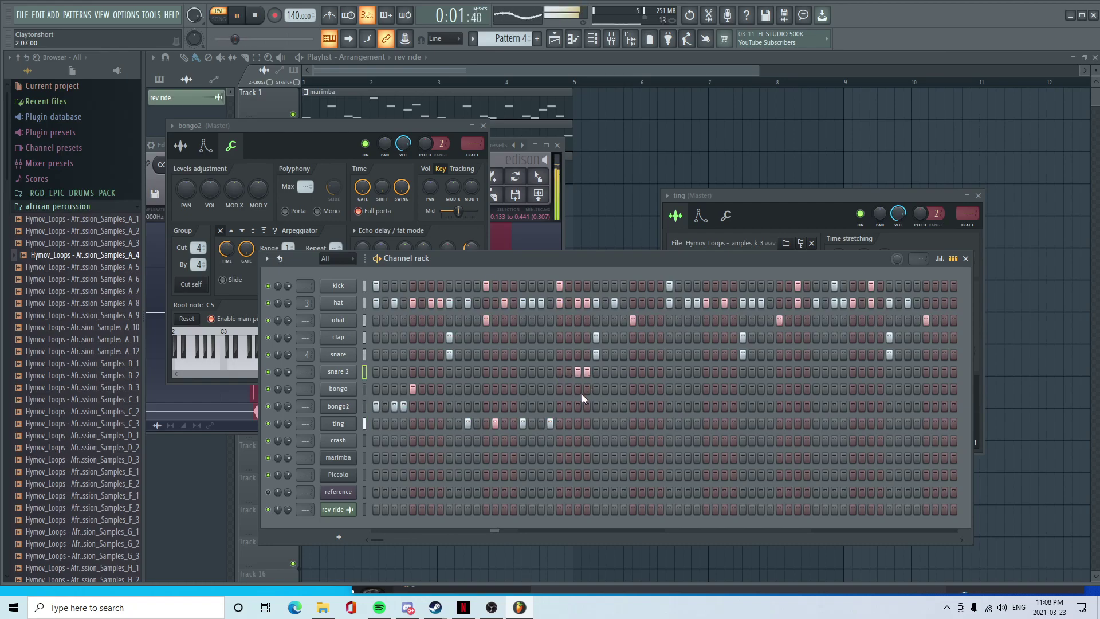
key(space)
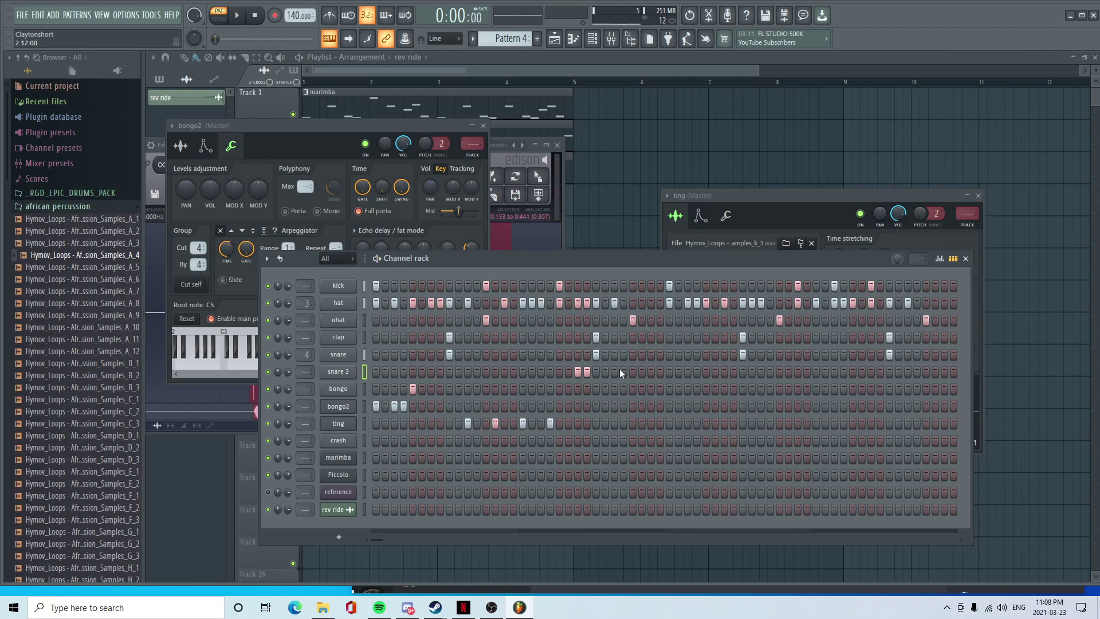
key(space)
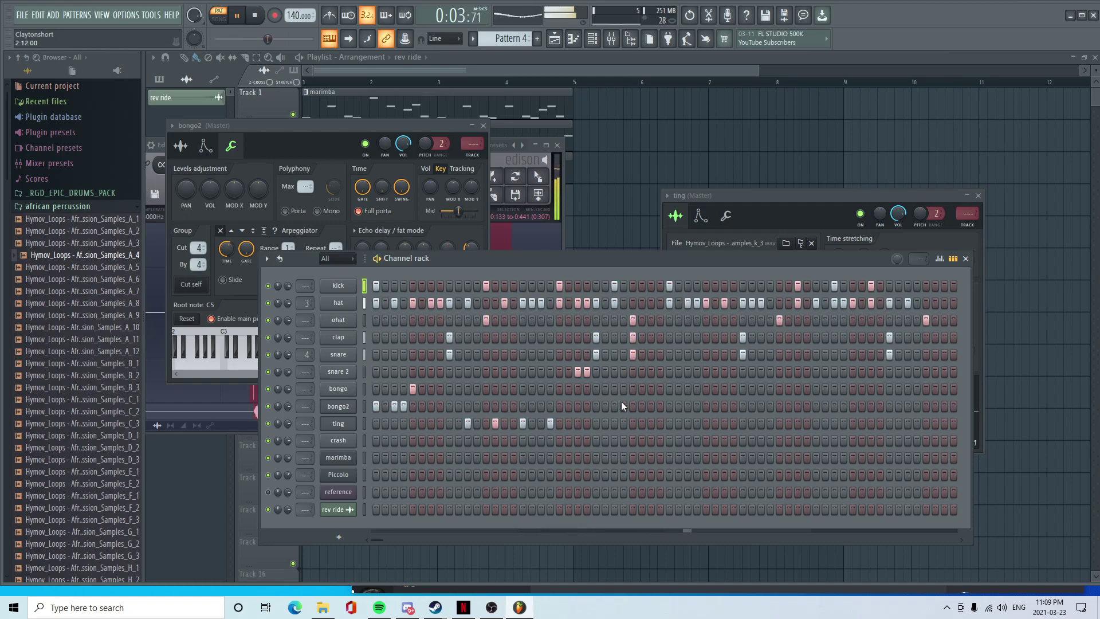
key(space)
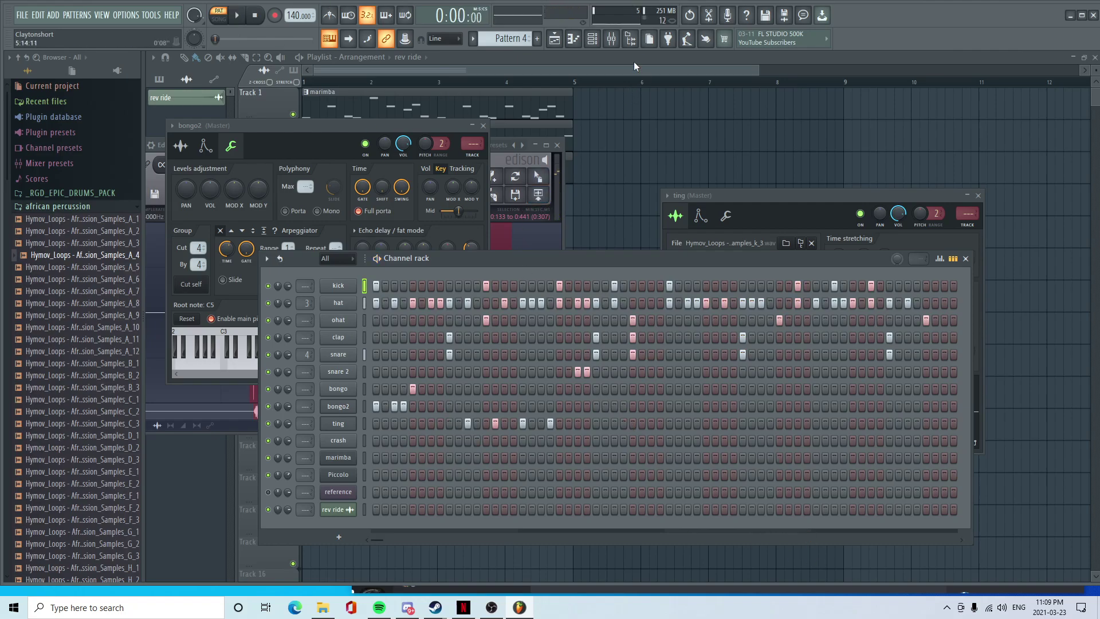
- Close all windows except the channel rack and play playlist bars 3 and 4 as a loop in song mode
key(F12)
click(592, 39)
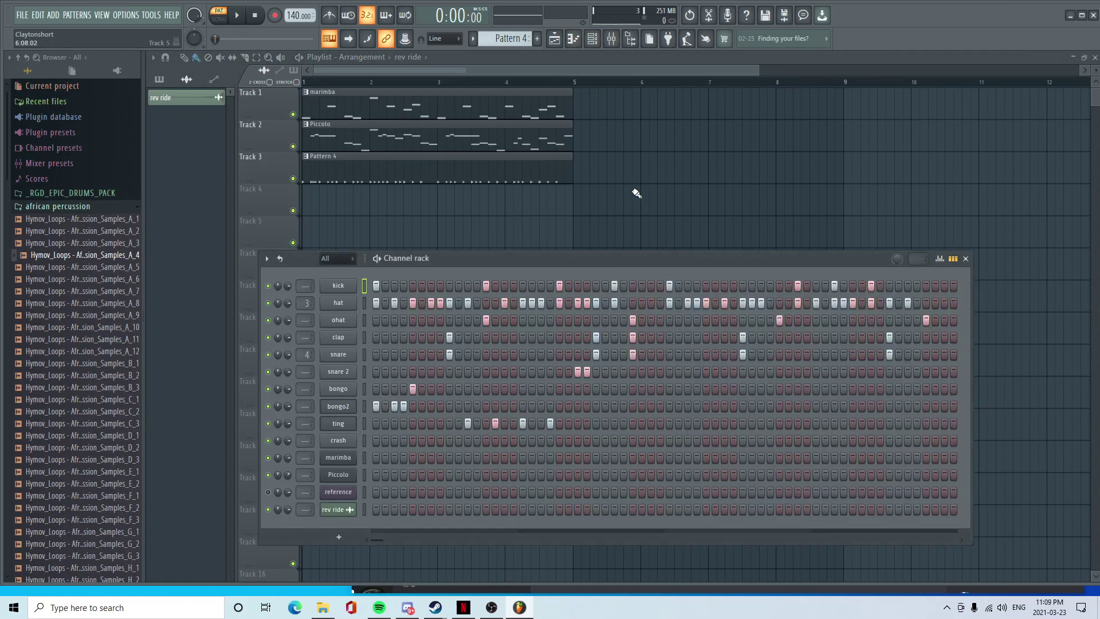
click(444, 71)
drag(438, 85, 578, 121)
key(space)
key(F6)
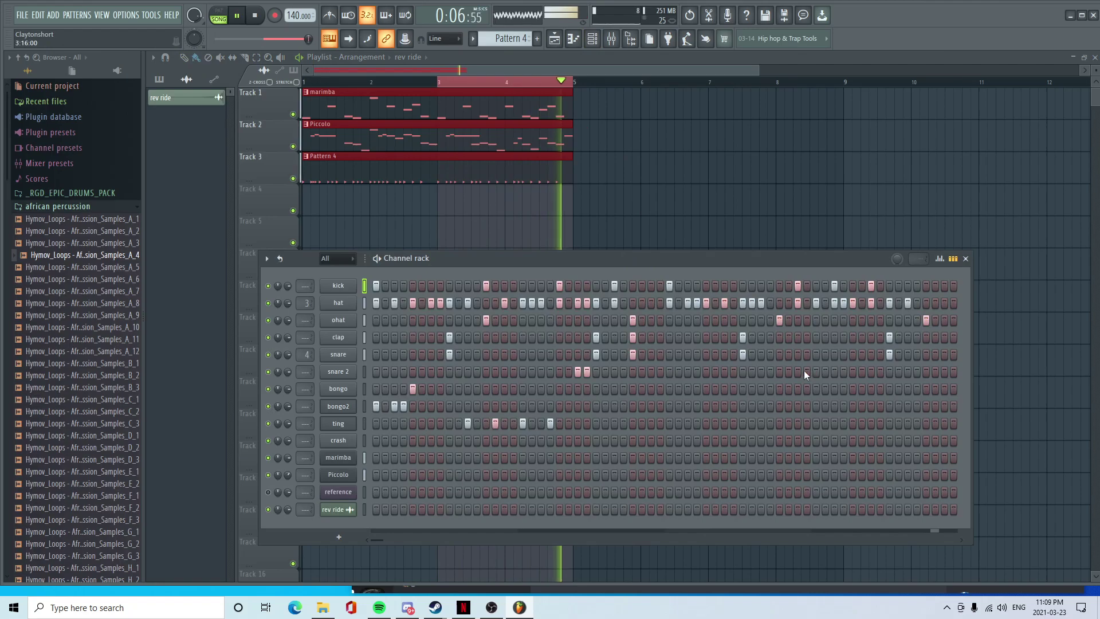
key(space)
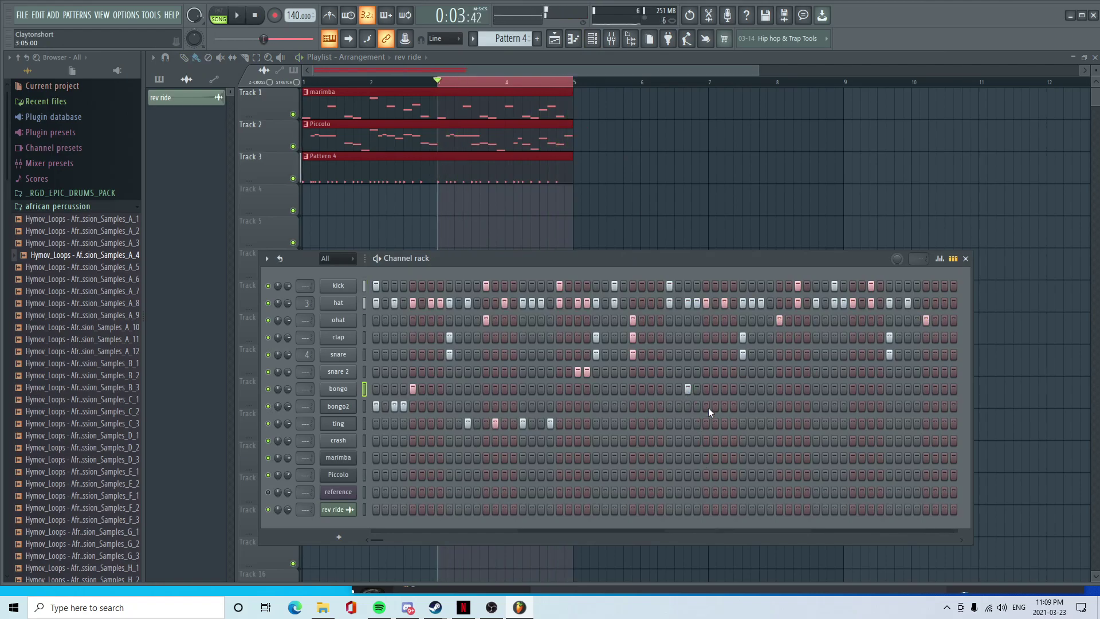
- Make the bongo channel cut itself and place bongo hits at steps 35, 38 and 39
click(337, 389)
click(216, 136)
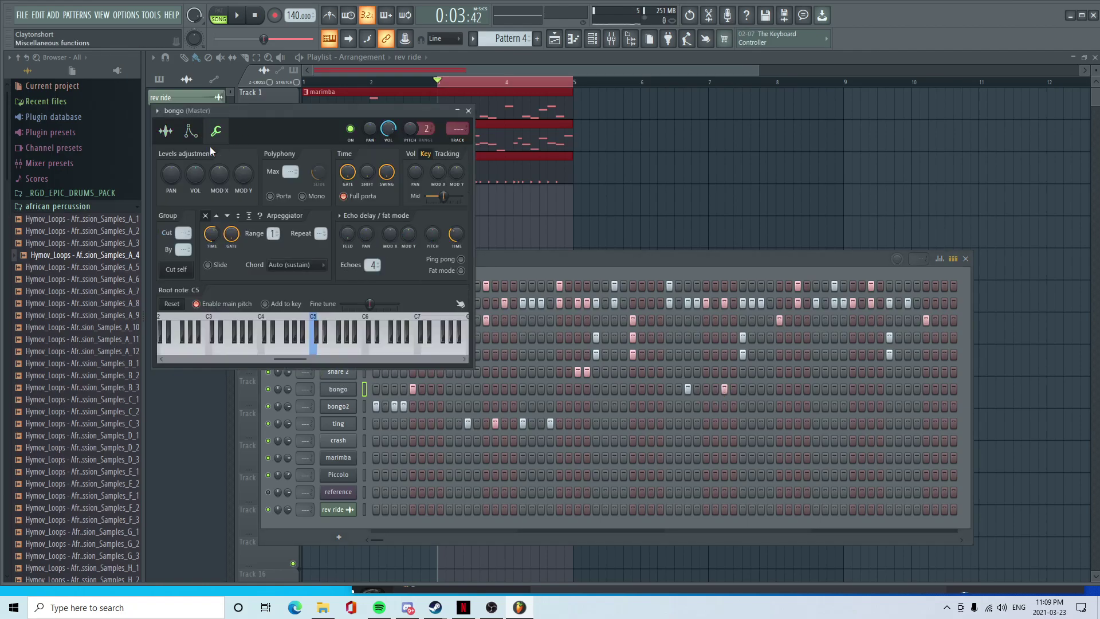
click(176, 269)
click(468, 110)
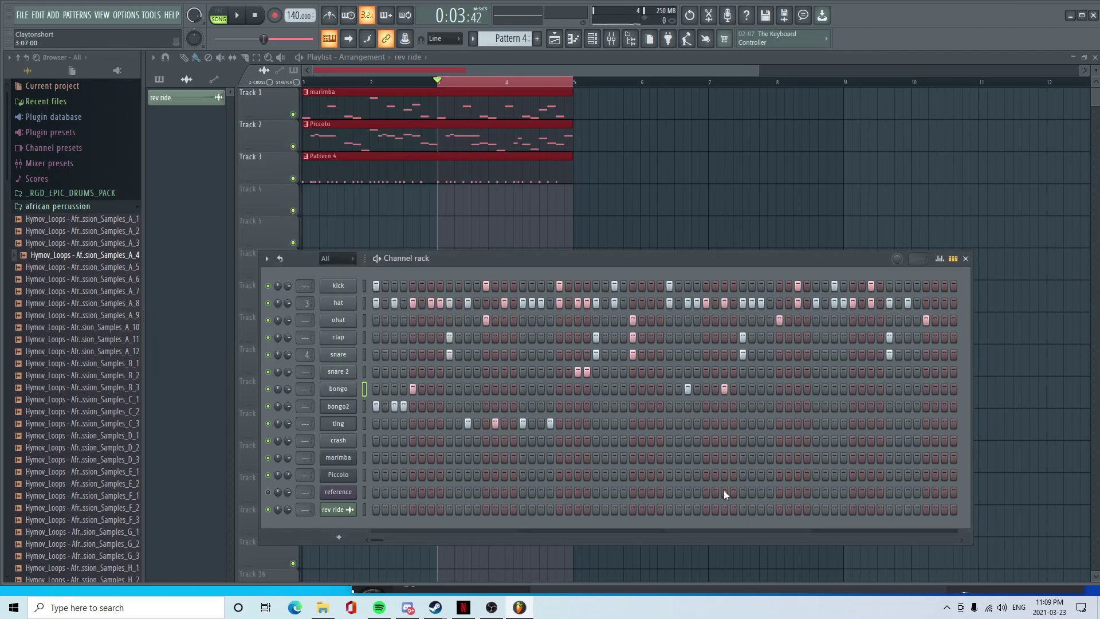
click(715, 388)
- Add a C5 note between bongo's steps 38 and 39 in the piano roll, with reduced velocities on it and the preceding note
right_click(346, 394)
click(390, 387)
scroll(424, 99, right, 5)
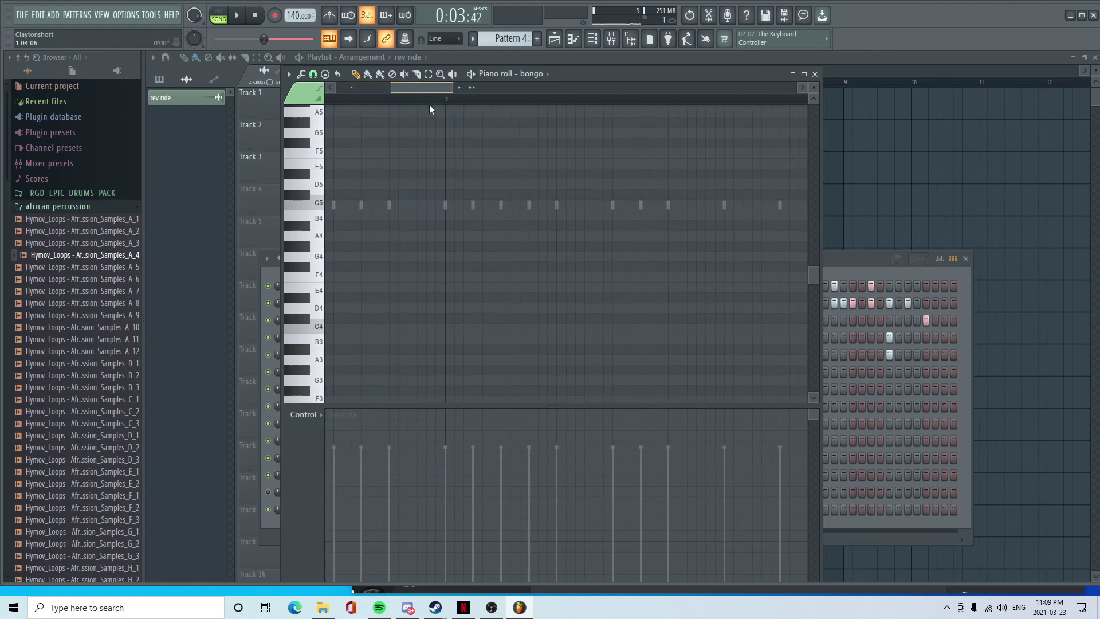
click(503, 205)
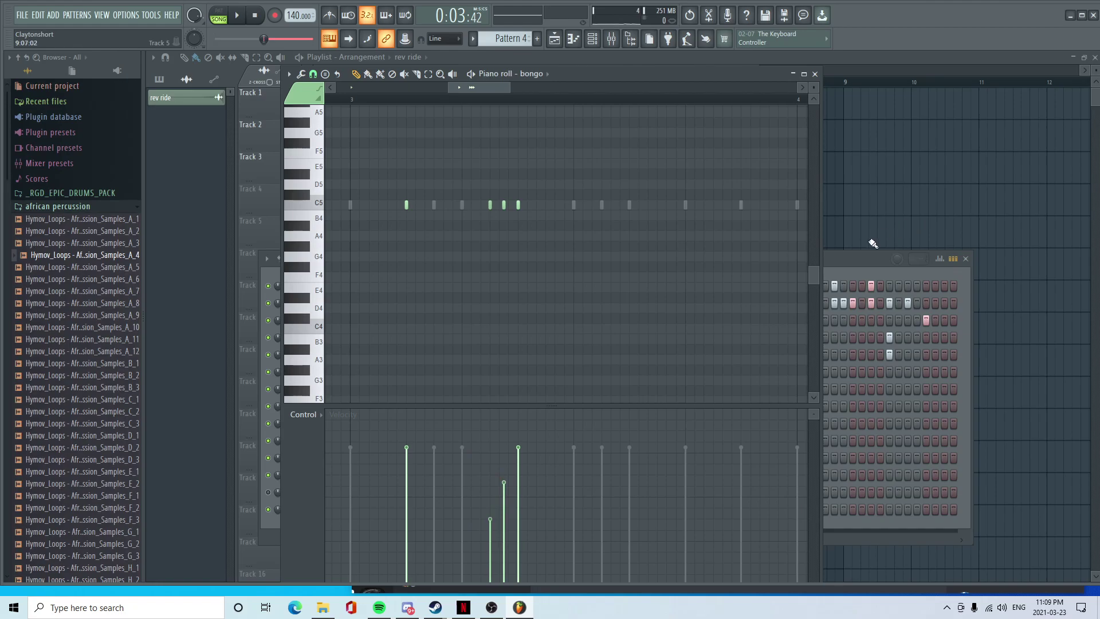
key(space)
- Return to the channel rack and add snare 2 hits at steps 43 and 44
click(837, 258)
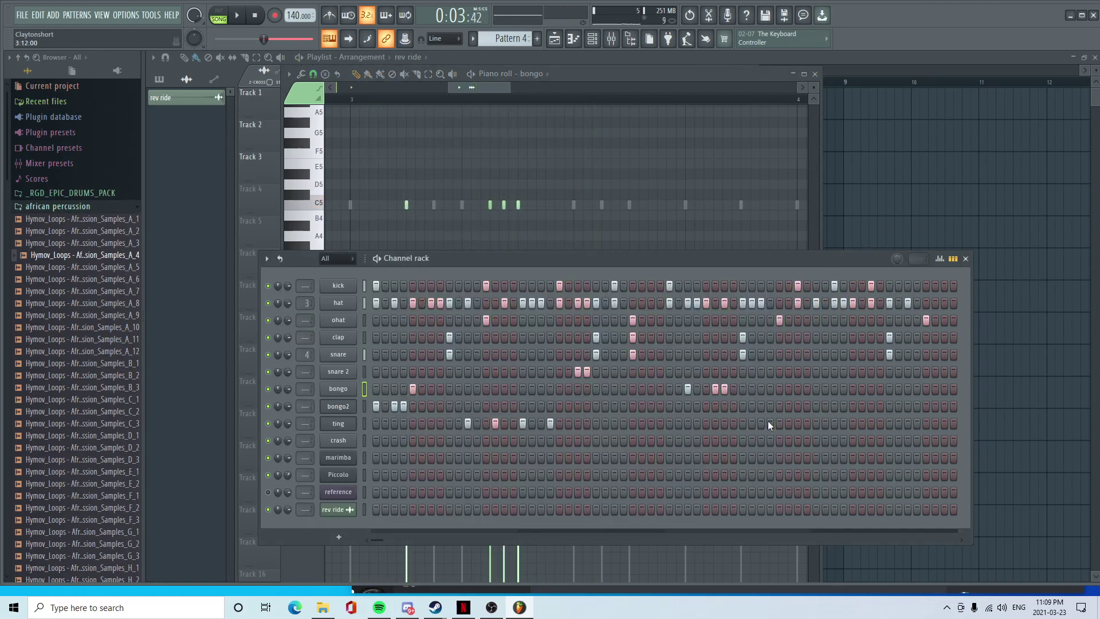
key(space)
click(772, 372)
key(space)
- Try ting hits at steps 47, 50, 53 and 56 with the loop playing
click(796, 424)
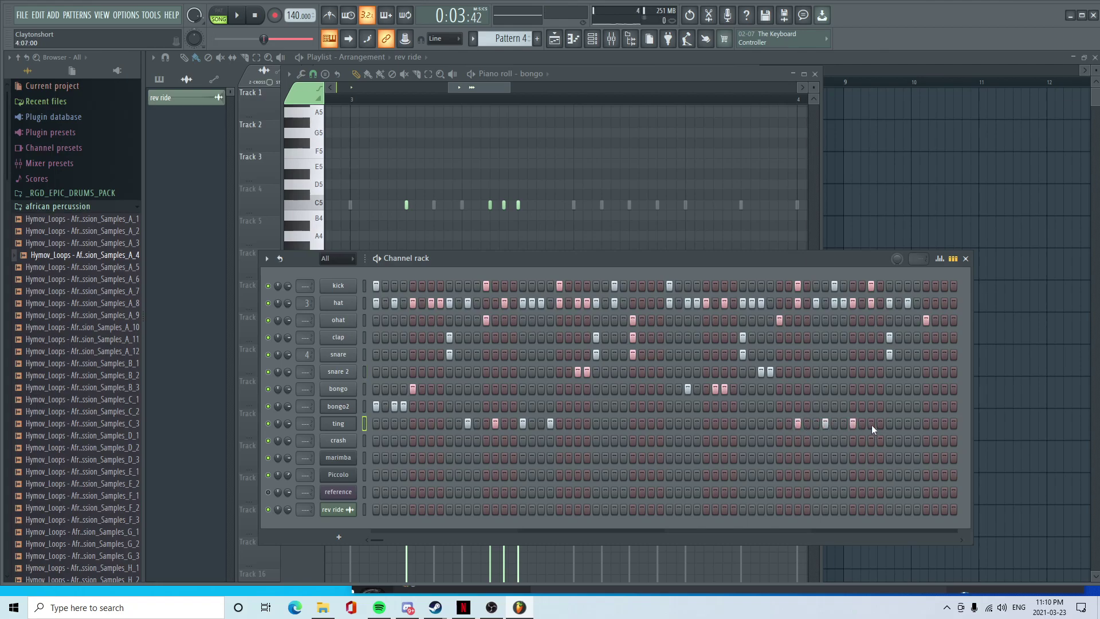
key(space)
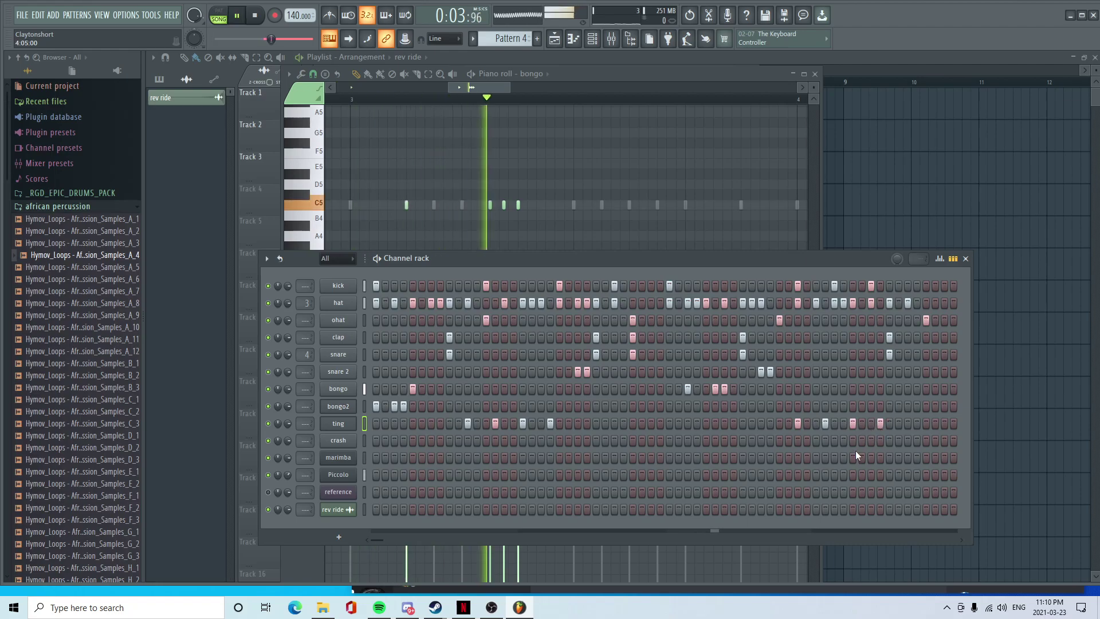
key(space)
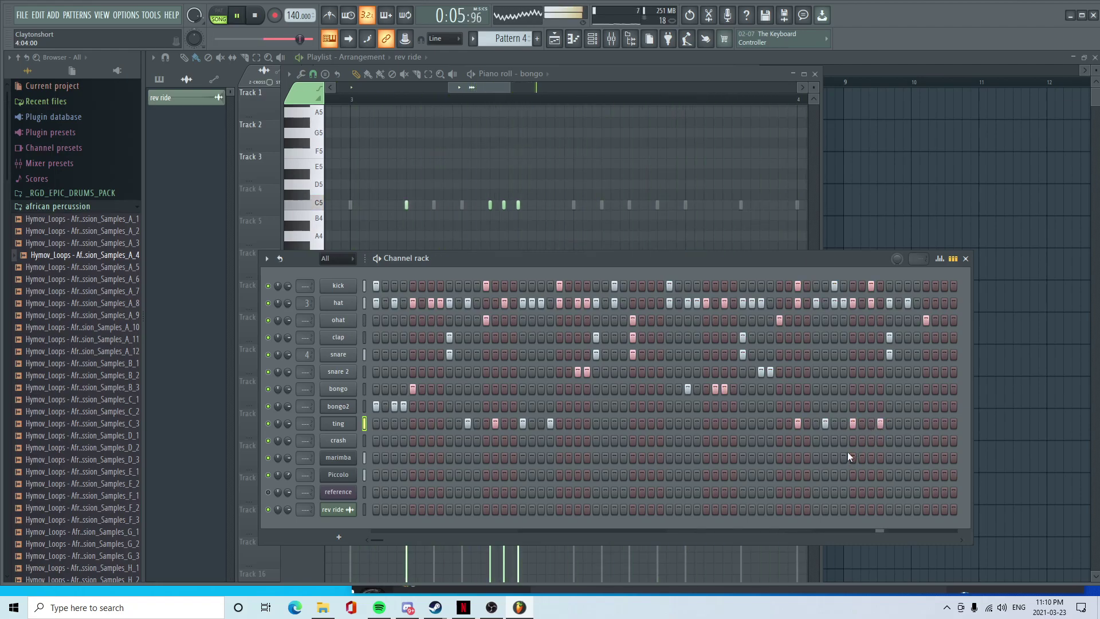
- Replace the ting hits in the fourth bar's area with hits at steps 49, 52 and 55
click(788, 424)
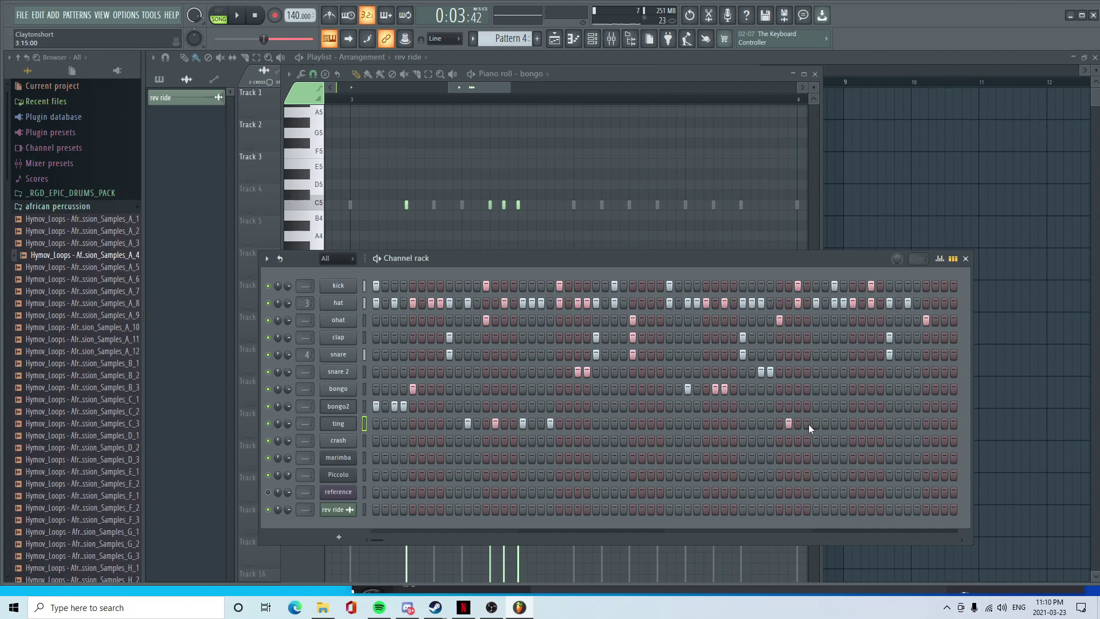
right_click(865, 424)
click(868, 427)
key(space)
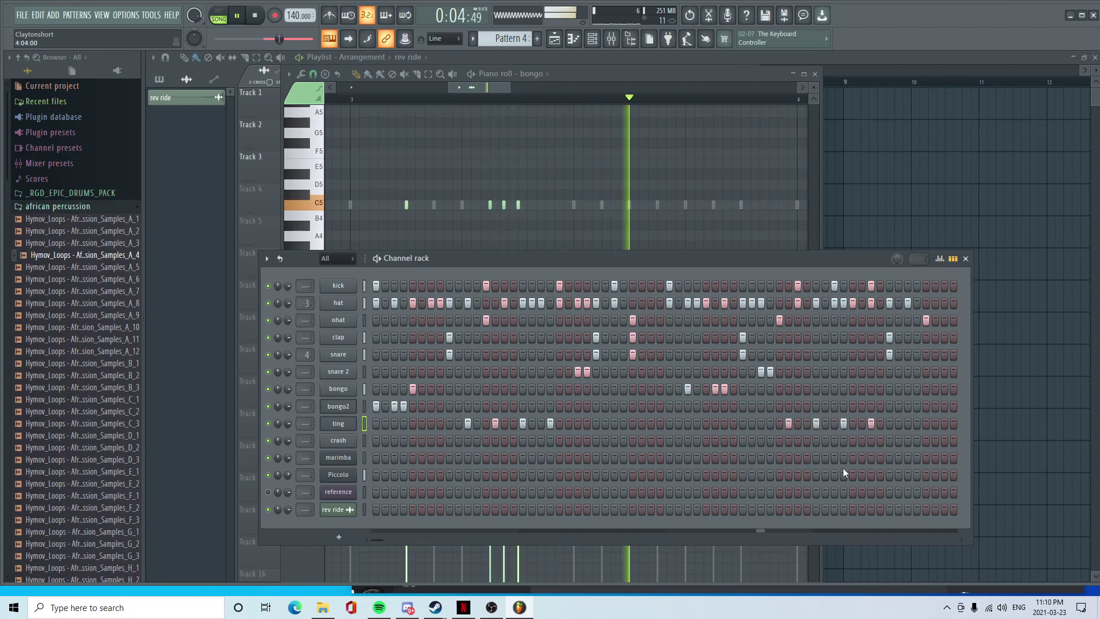
right_click(788, 424)
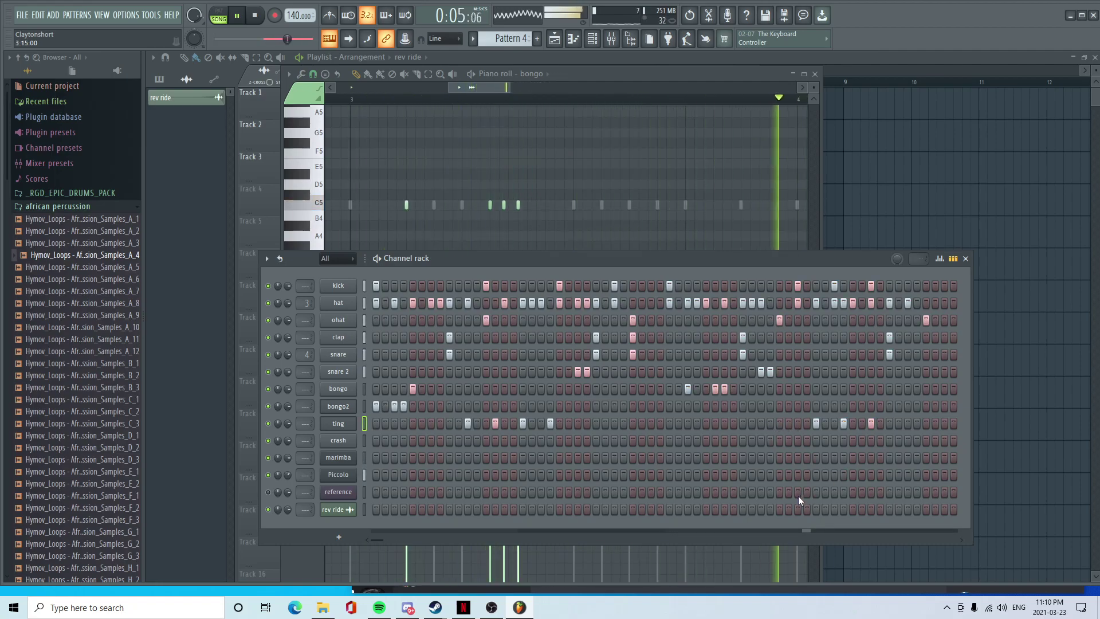
key(space)
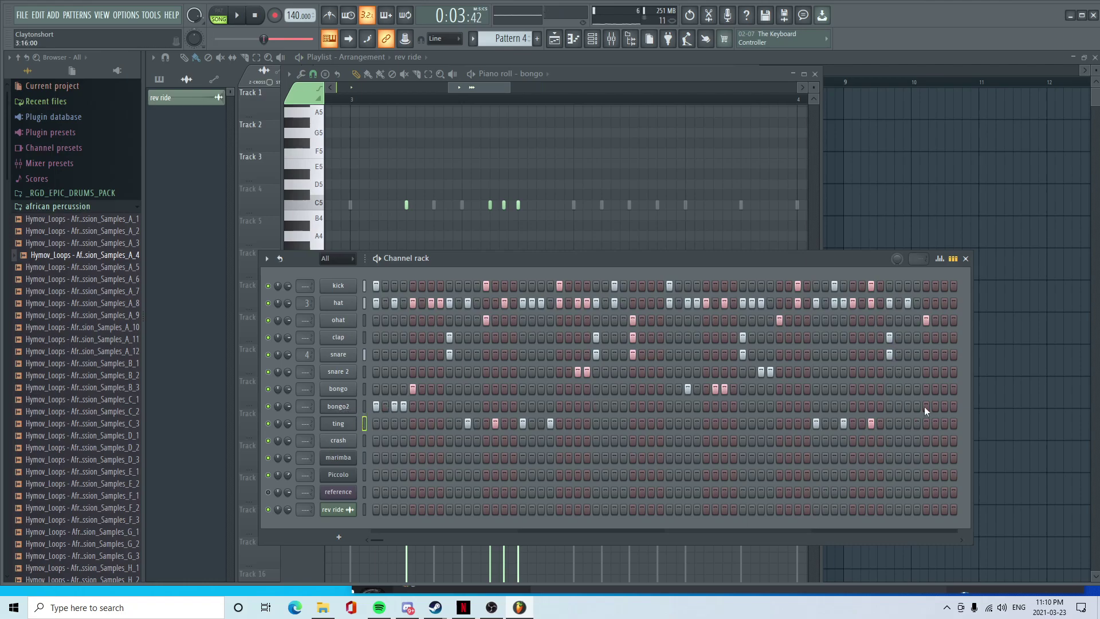
- Add a bongo2 hit at step 59 and a bongo hit at step 60, and play the loop back
key(space)
key(space)
click(916, 390)
right_click(915, 407)
key(space)
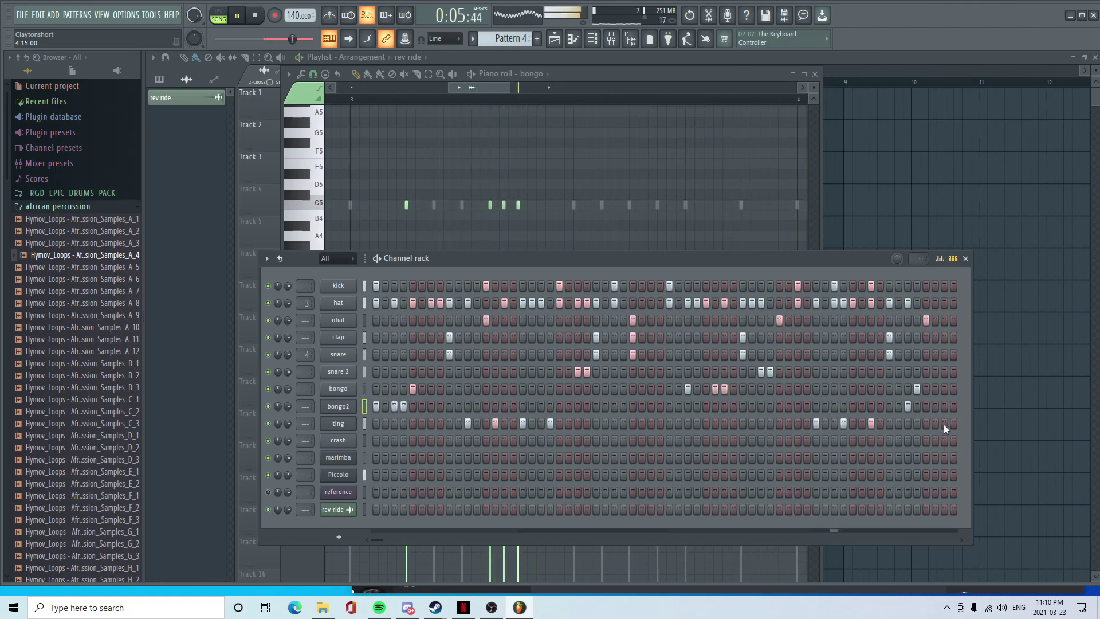
key(space)
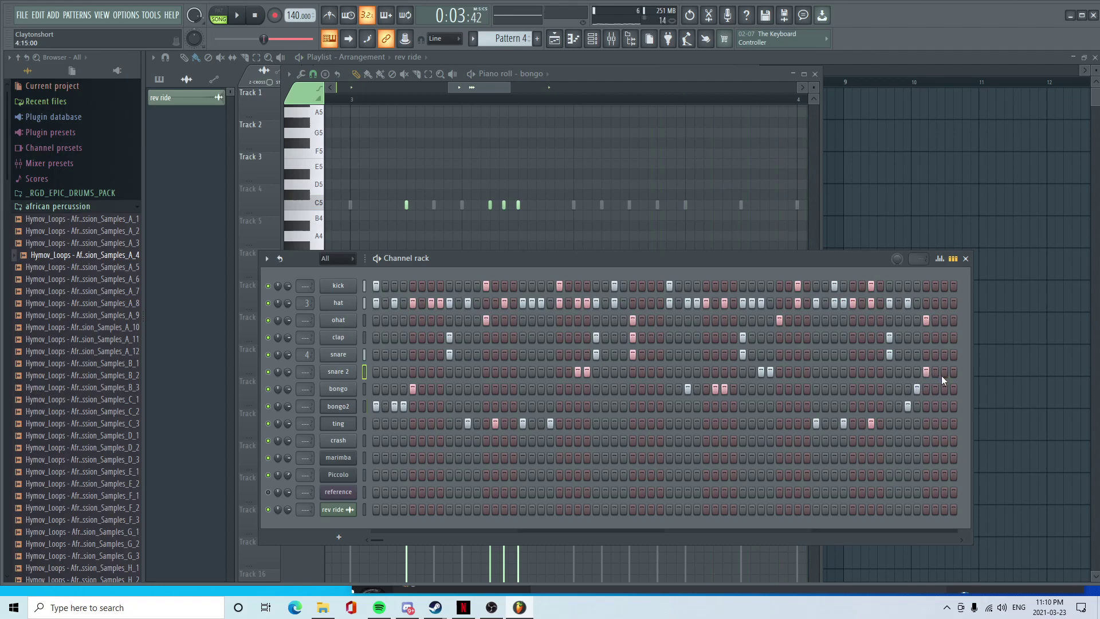
- Build a snare 2 roll with C5 notes at steps 61 and 63 and two quieter triplet-spaced notes just before step 63
right_click(351, 374)
click(387, 370)
drag(458, 88, 537, 121)
scroll(503, 223, up, 2)
click(510, 207)
drag(510, 208, 516, 207)
click(503, 206)
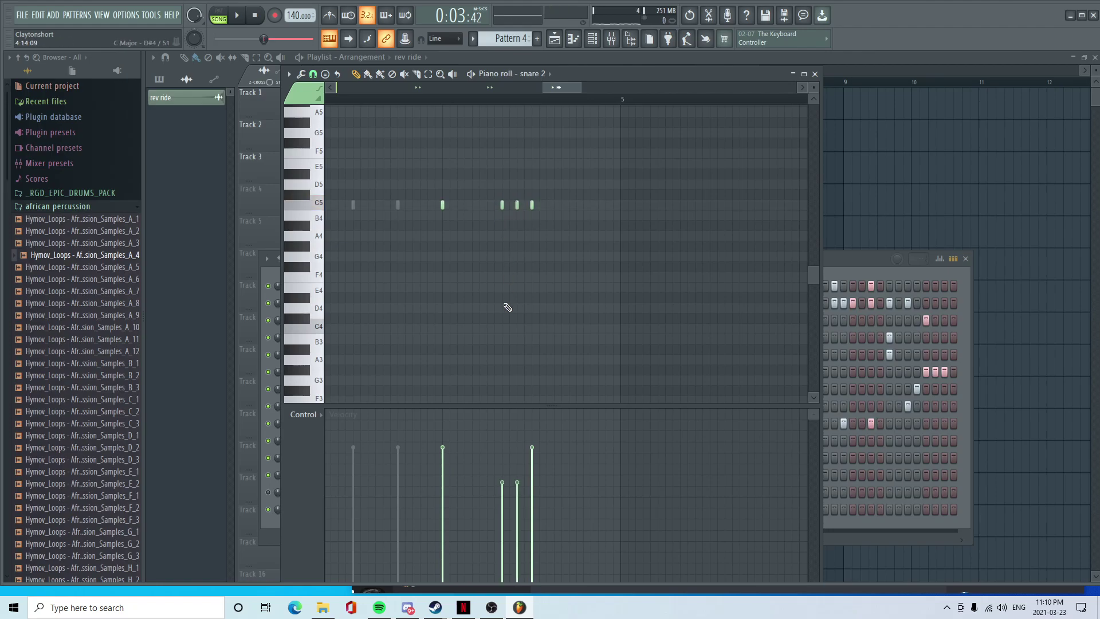
click(502, 512)
key(space)
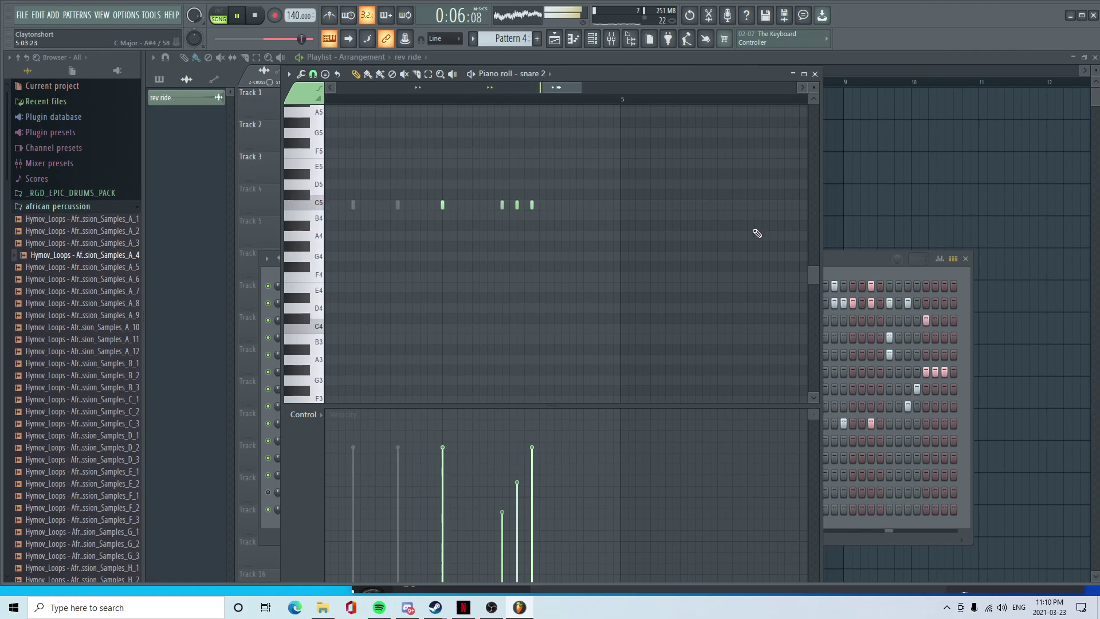
- Lower the fine pitch of the last two snare 2 roll notes progressively, play it back and close the piano roll
click(304, 414)
click(316, 486)
click(518, 523)
click(531, 544)
click(532, 560)
key(space)
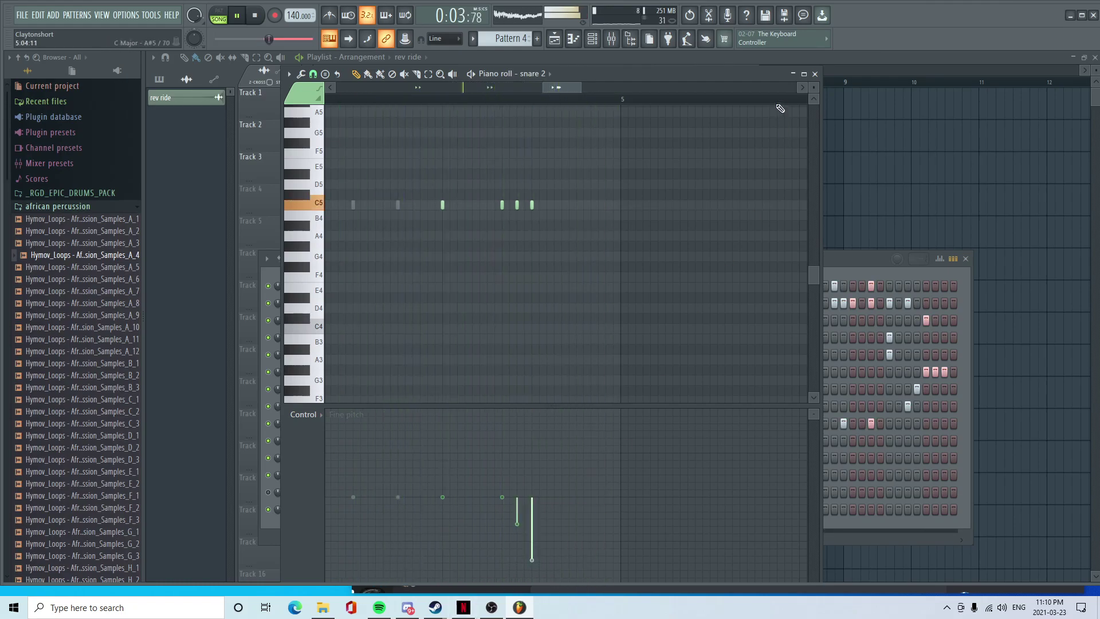
click(815, 74)
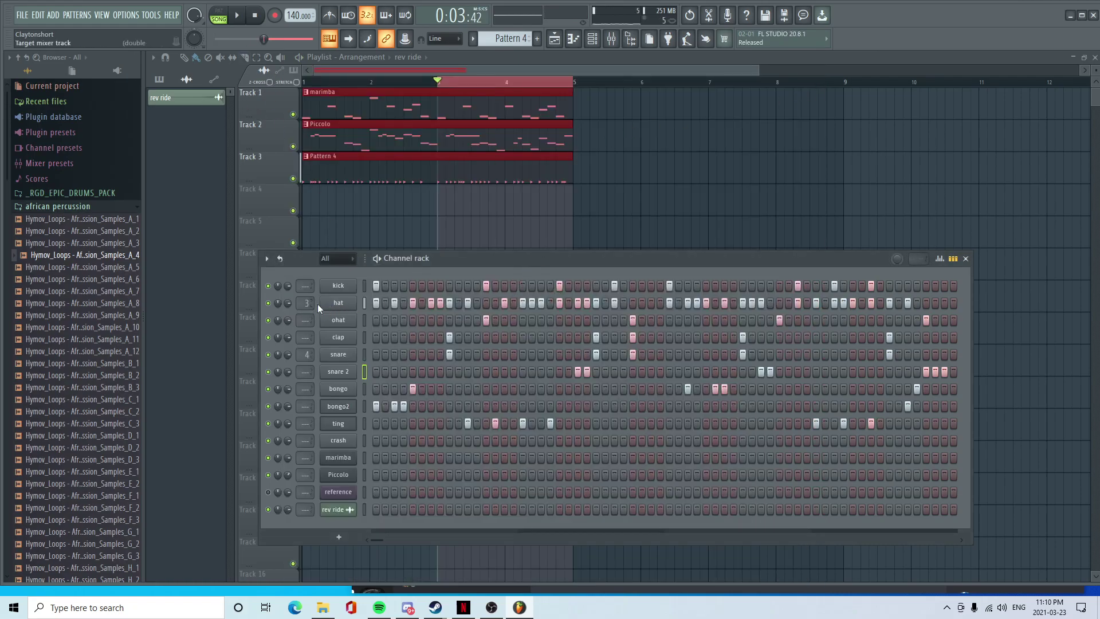
- Open the hat channel's piano roll, switch playback to pattern mode and listen to the hat pattern
right_click(354, 299)
click(394, 304)
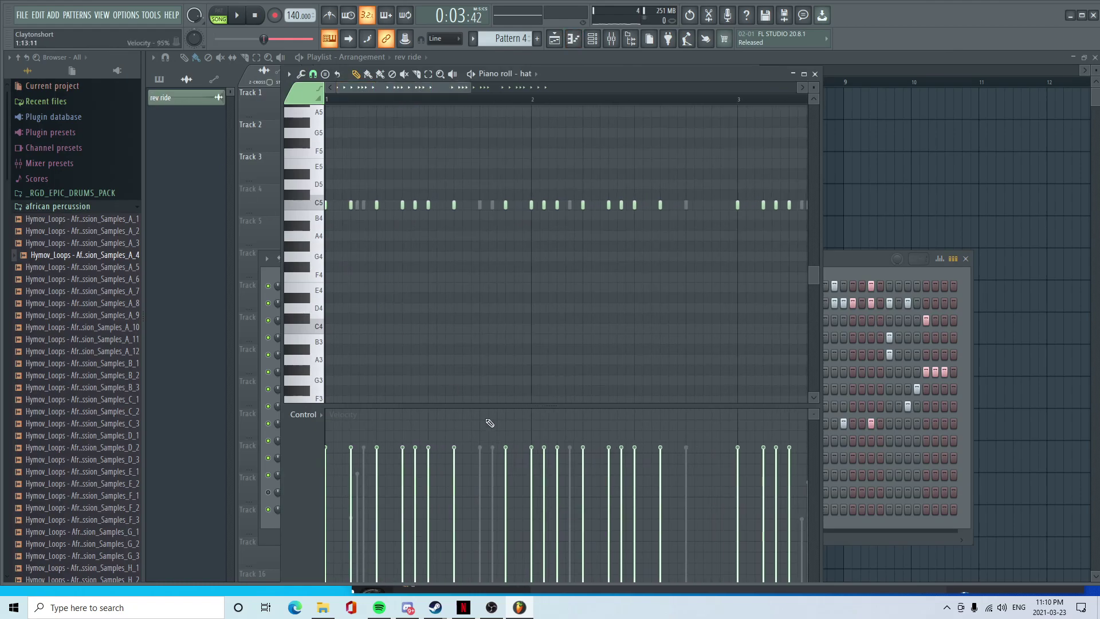
click(227, 17)
key(space)
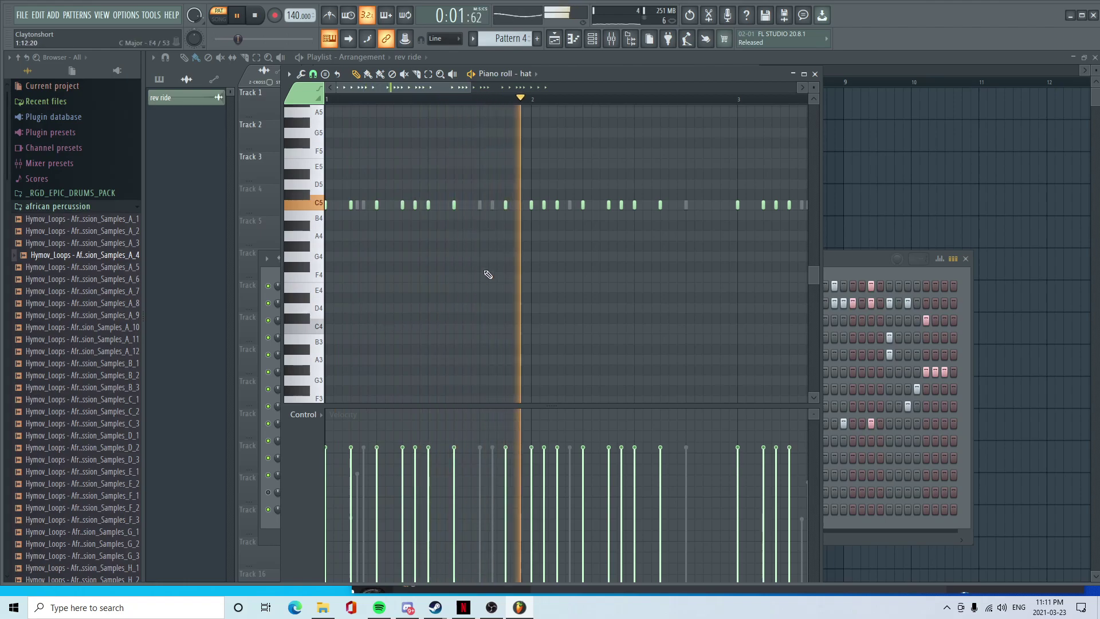
scroll(515, 302, down, 2)
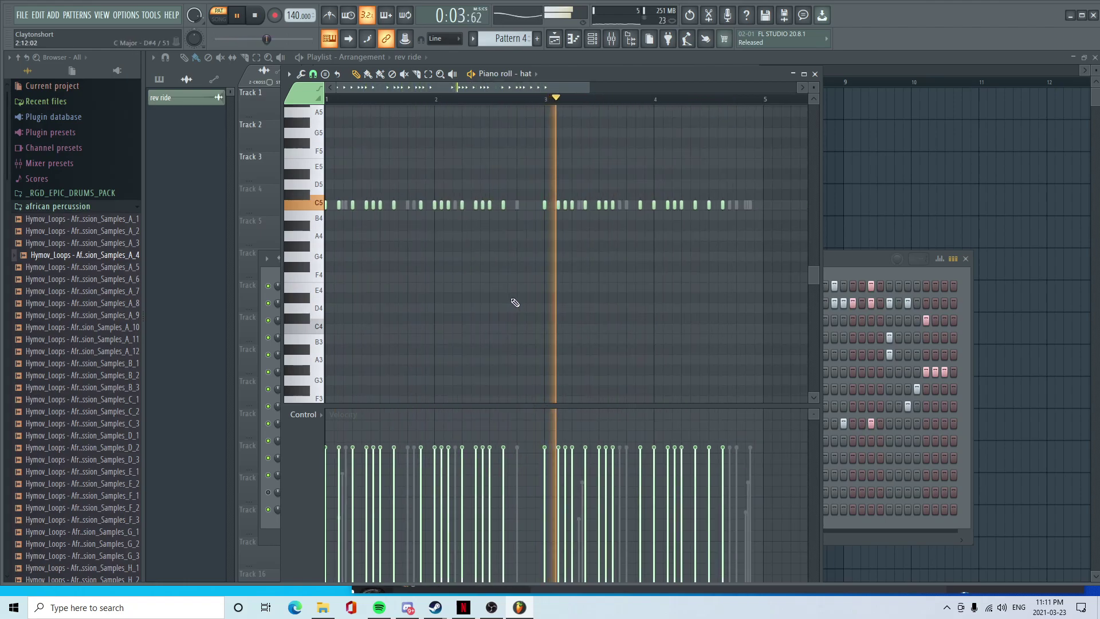
scroll(426, 101, up, 2)
key(space)
- Add a C5 hat note between steps 8 and 9, with reduced velocities on it and the preceding note
scroll(398, 243, up, 1)
scroll(398, 204, up, 2)
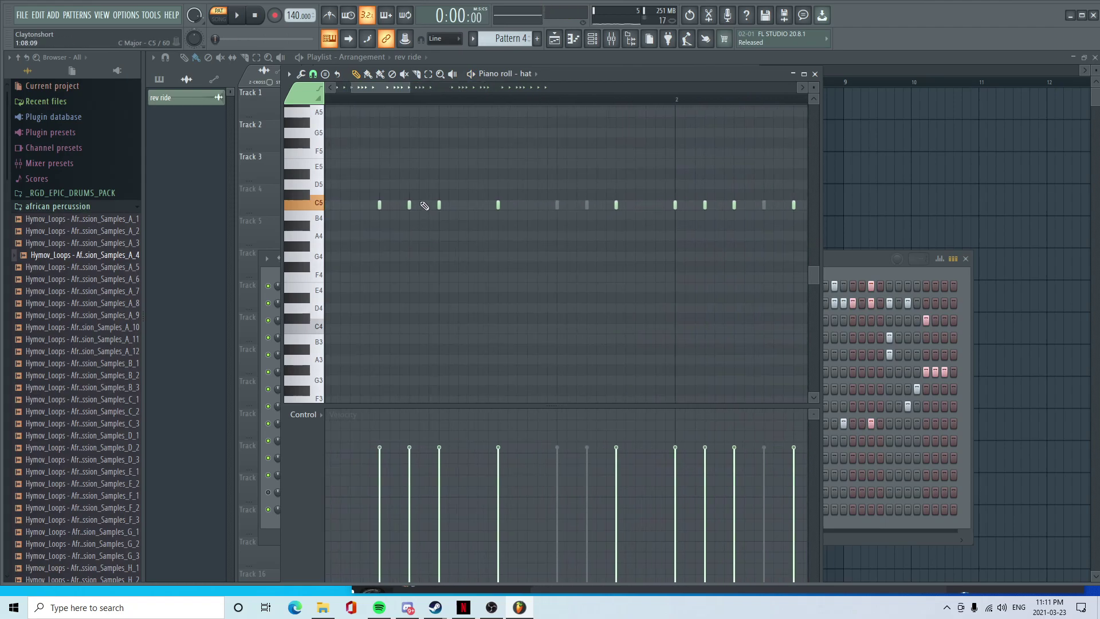
click(424, 205)
click(425, 475)
click(411, 497)
key(space)
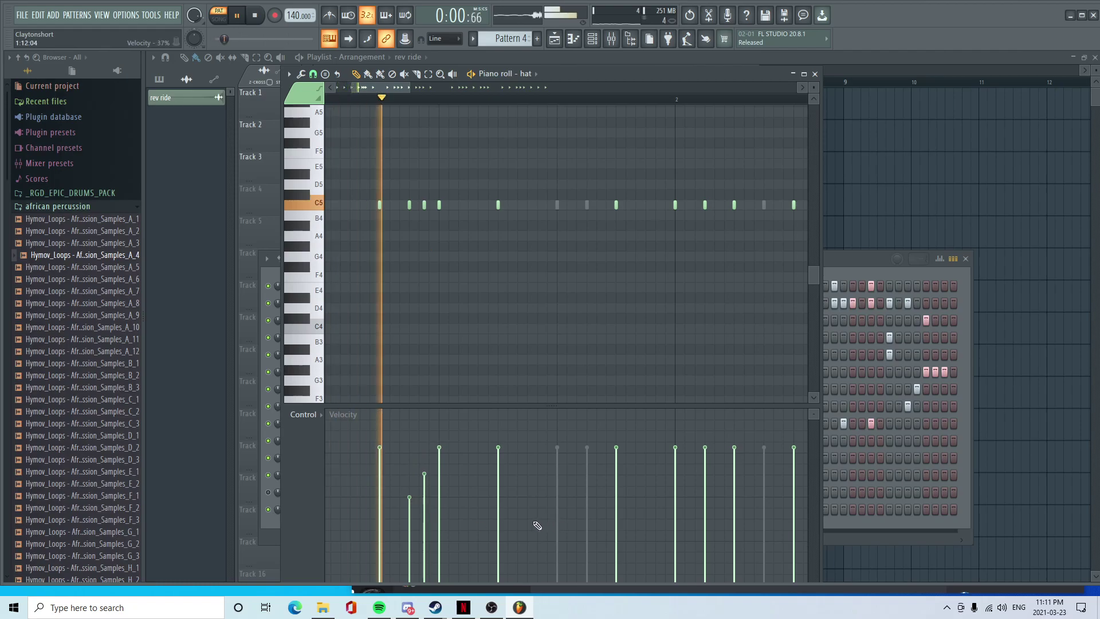
key(space)
- Add a C5 hat note between steps 23 and 24, with reduced velocities on it and the preceding note
drag(386, 85, 436, 101)
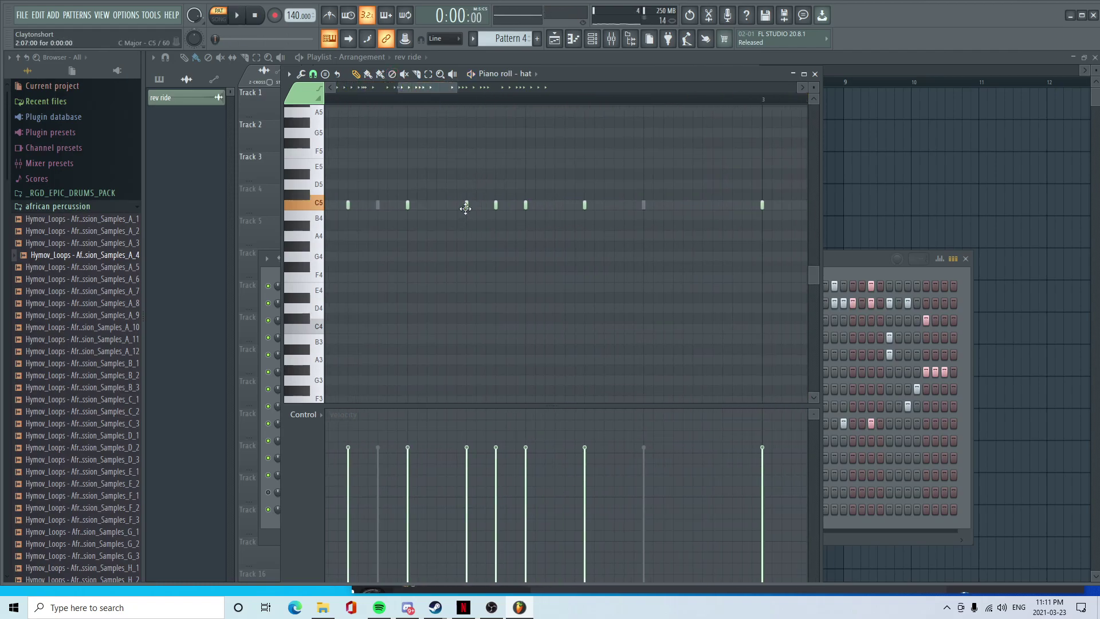
click(481, 206)
click(481, 486)
key(space)
click(469, 511)
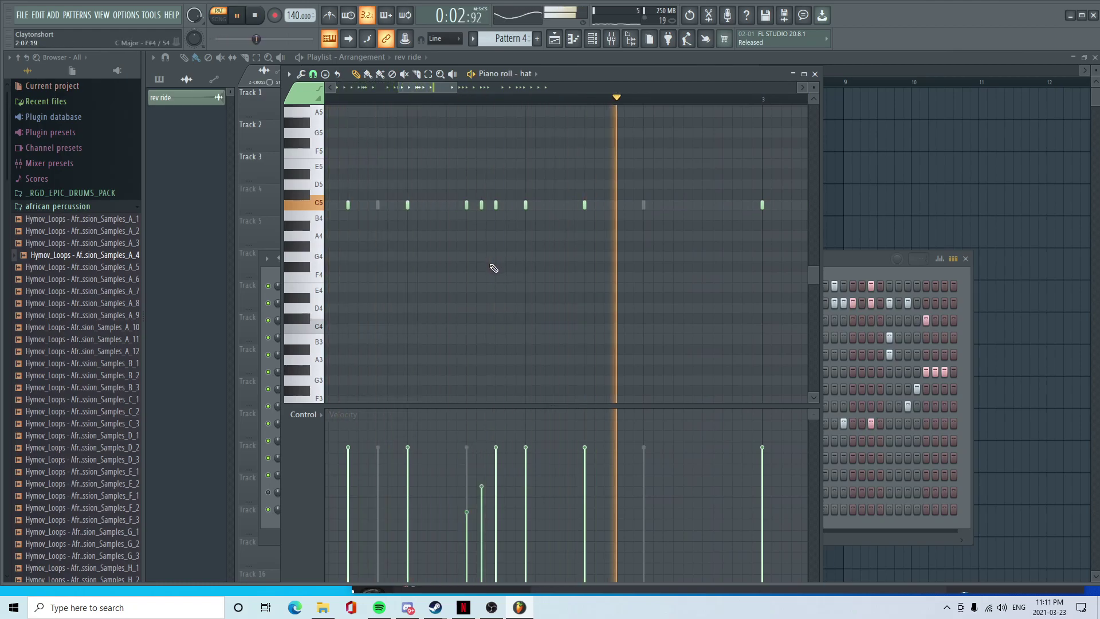
- Add a C5 hat note between steps 9 and 10 of bar 3 and play the pattern from bar 3
key(space)
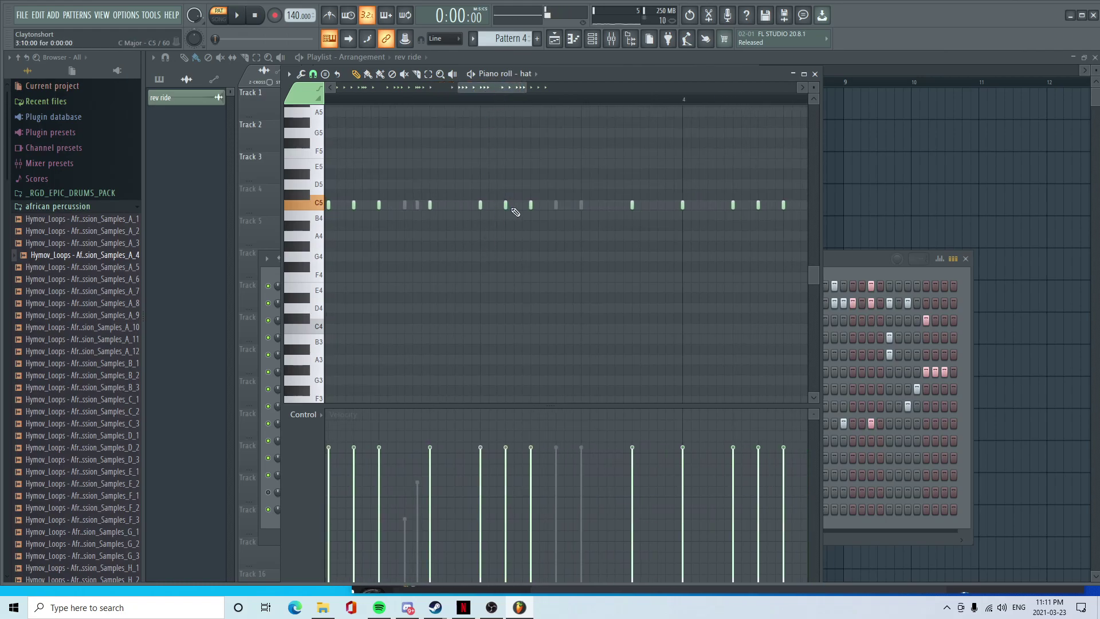
click(492, 204)
key(space)
click(463, 99)
click(375, 98)
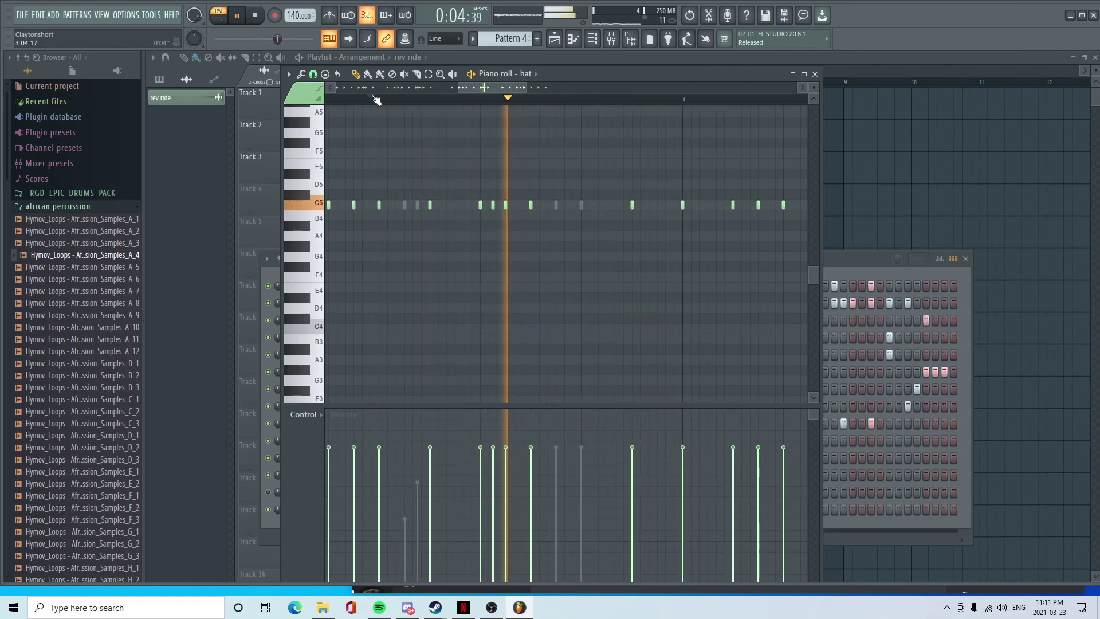
click(346, 99)
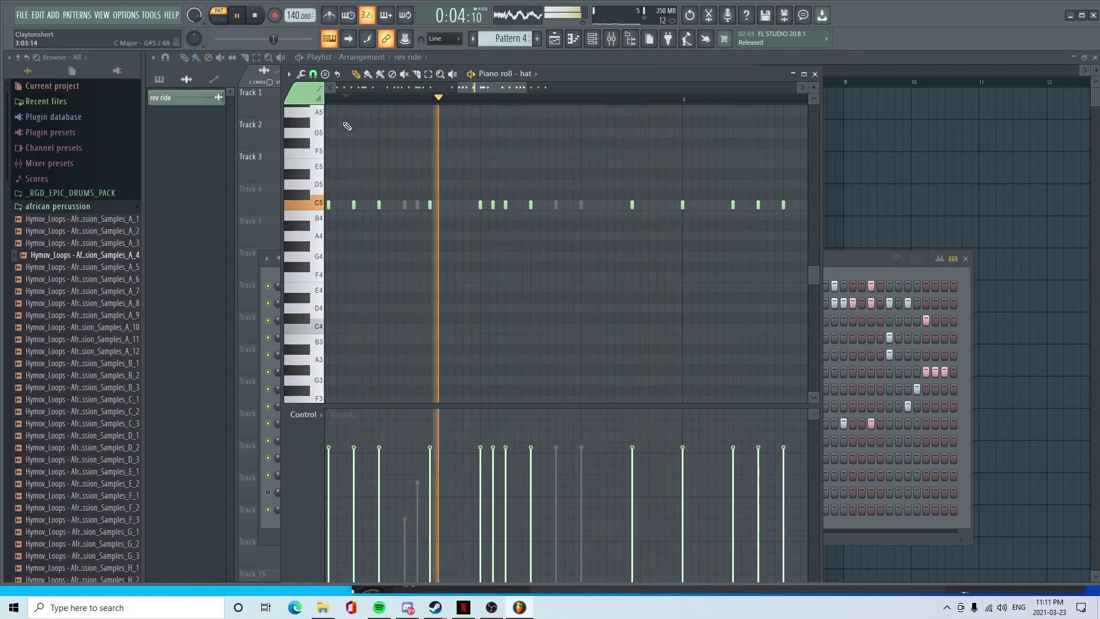
key(space)
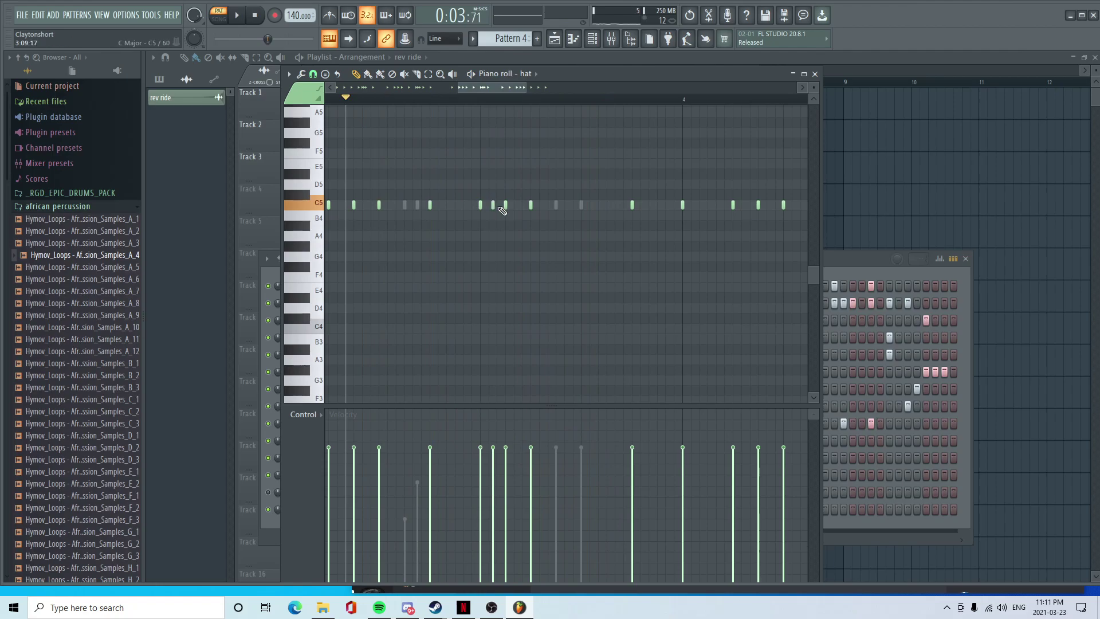
- Move the new hat note between steps 10 and 11 of bar 3, reducing the velocities of it and the preceding note
drag(492, 208, 518, 207)
click(506, 503)
key(space)
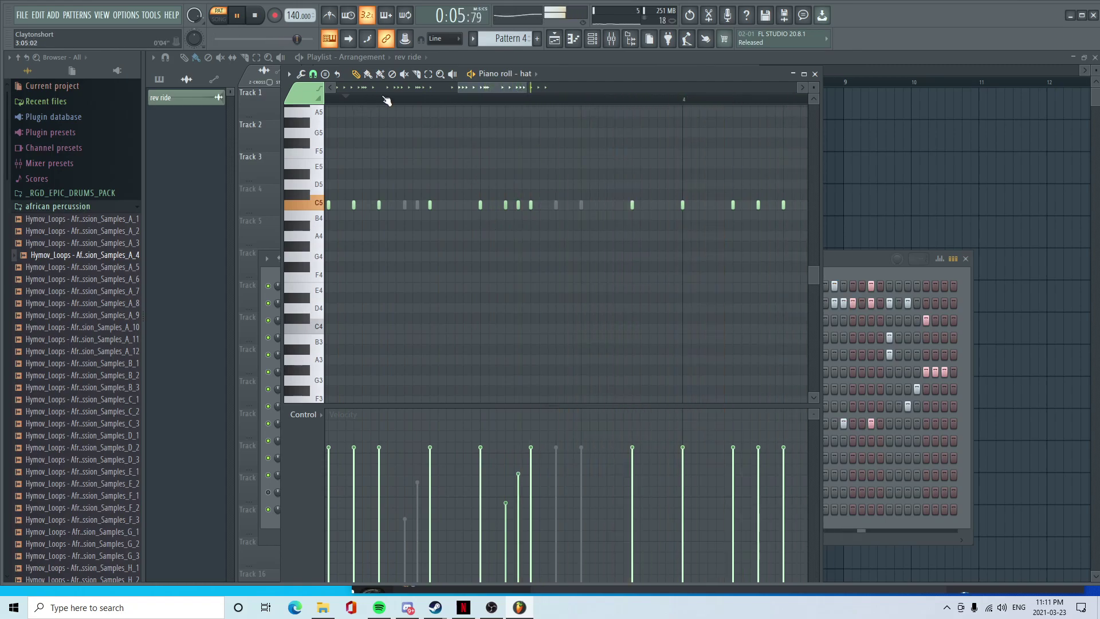
drag(480, 88, 135, 103)
key(space)
- Randomize the panning of all hat notes with bipolar levels and close the piano roll
scroll(507, 265, down, 2)
ctrl+scroll(454, 350, down, 3)
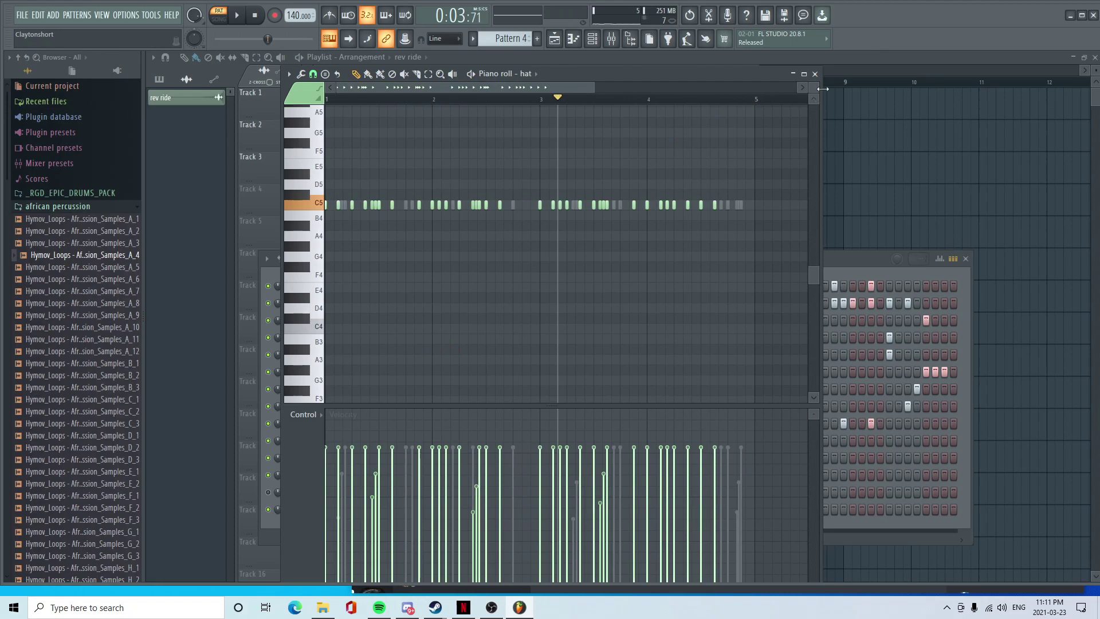
key(alt+r)
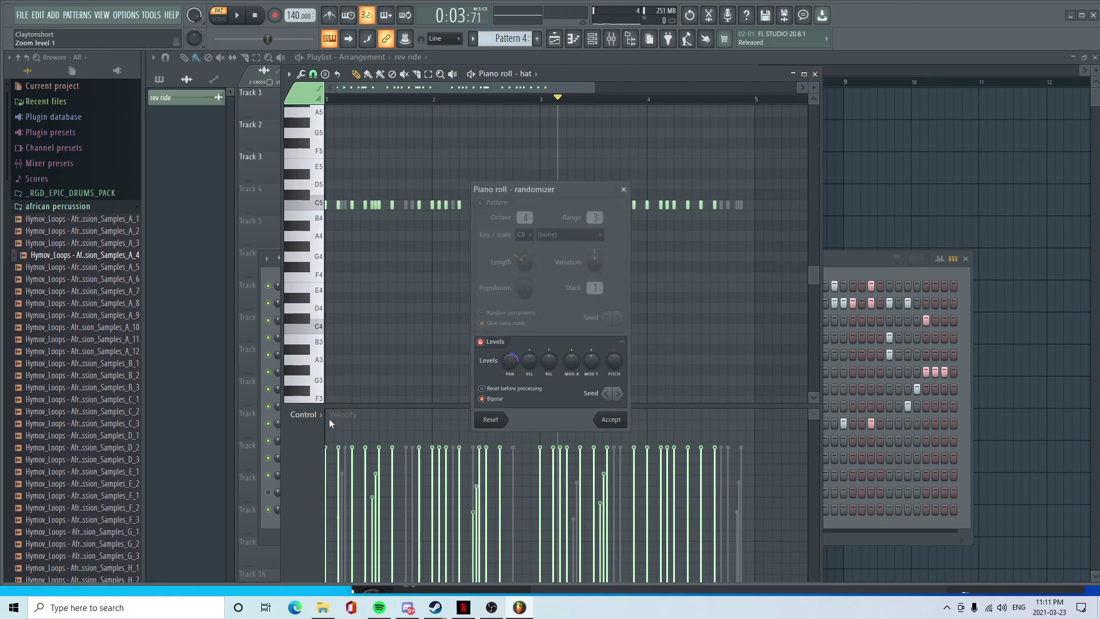
mouse_move(506, 365)
mouse_down()
mouse_move(507, 380)
mouse_move(507, 335)
mouse_move(510, 378)
mouse_move(512, 365)
mouse_up()
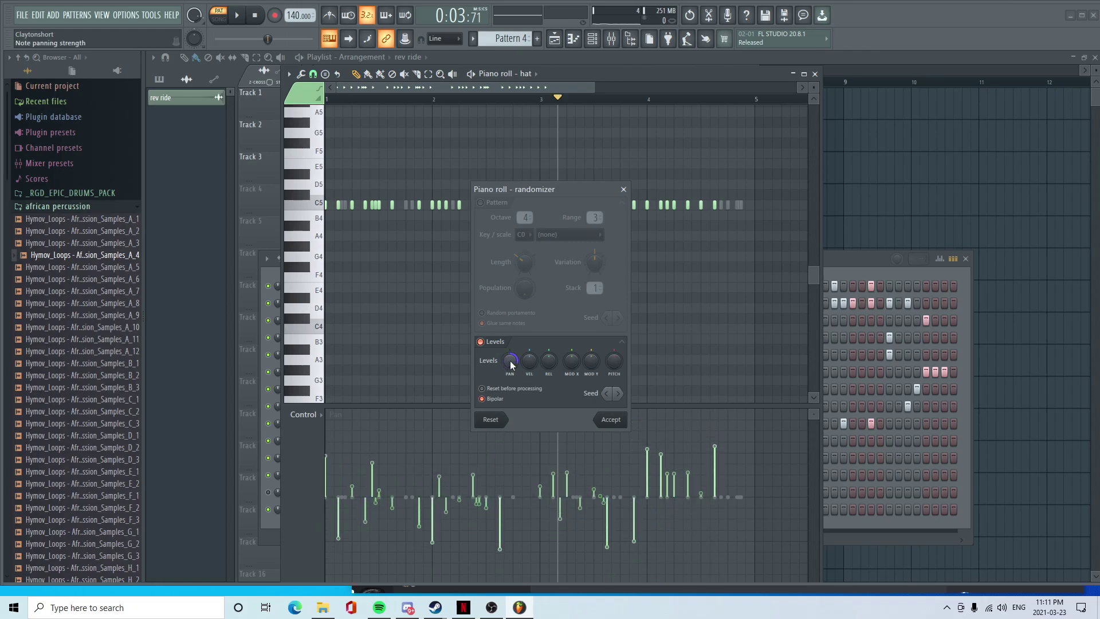
click(606, 421)
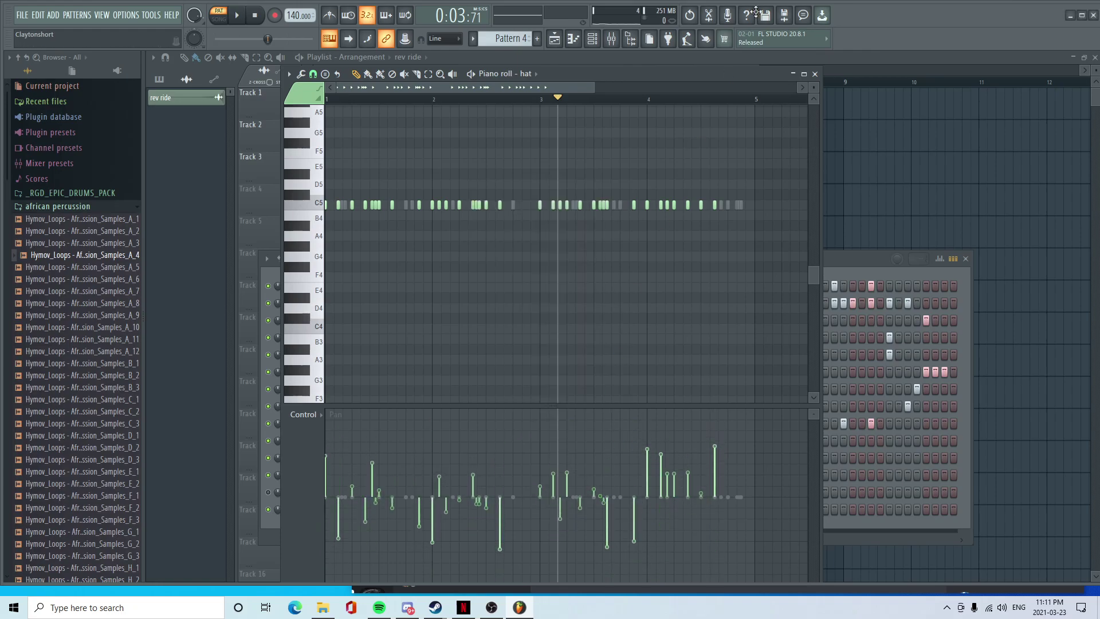
click(815, 74)
- Add a crash hit on step 33 and lower the crash channel's volume during playback
key(space)
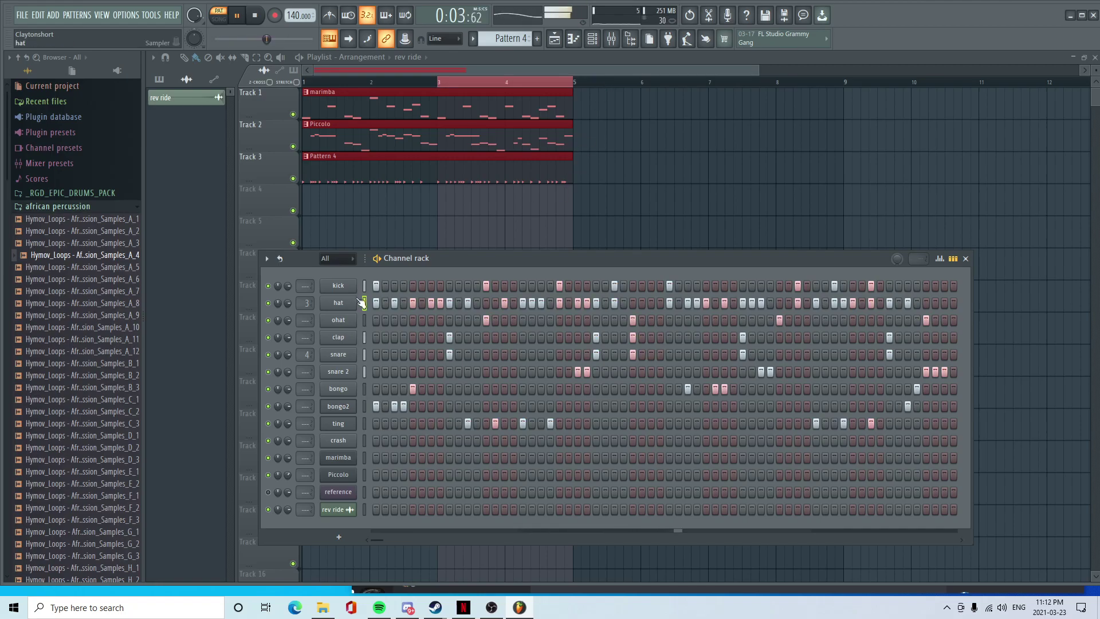
click(670, 441)
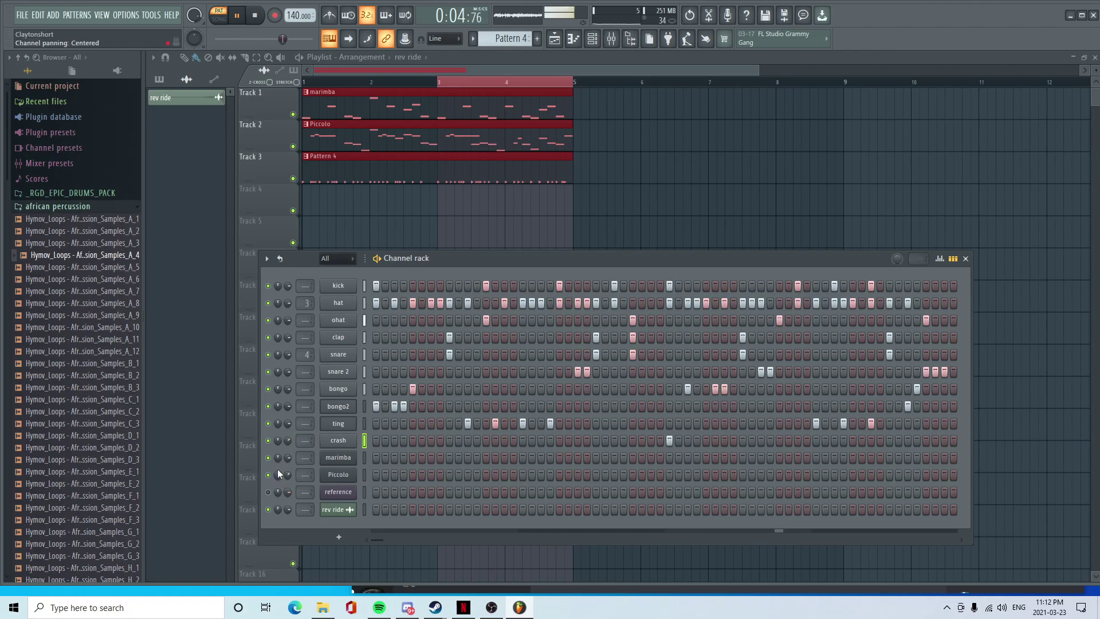
drag(288, 441, 287, 446)
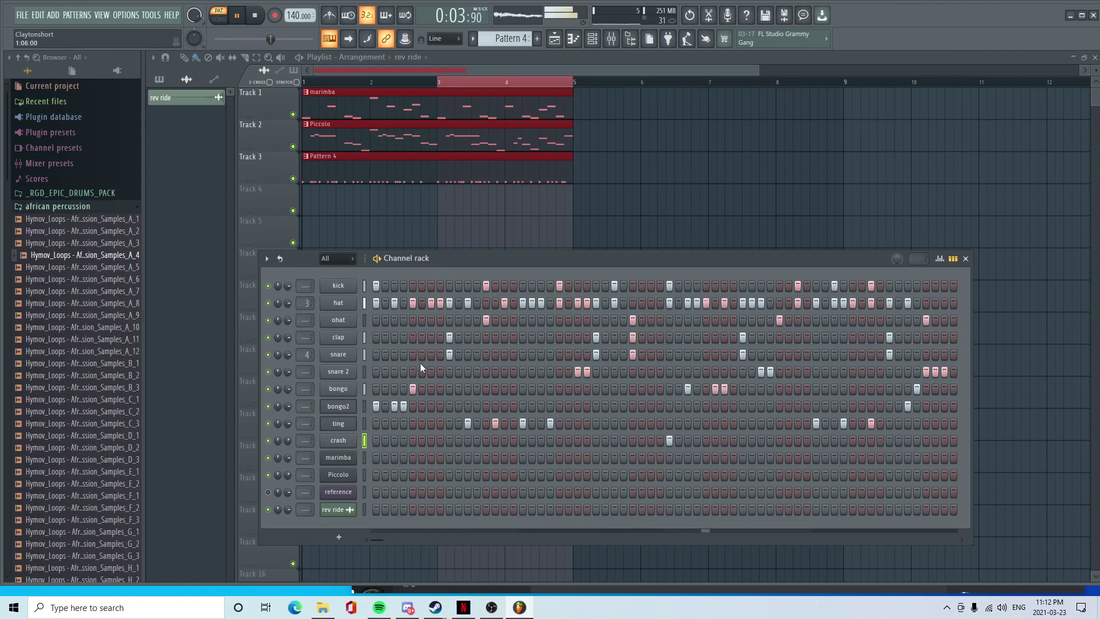
key(space)
- Hide the channel rack and rename Pattern 4 as beat
key(F6)
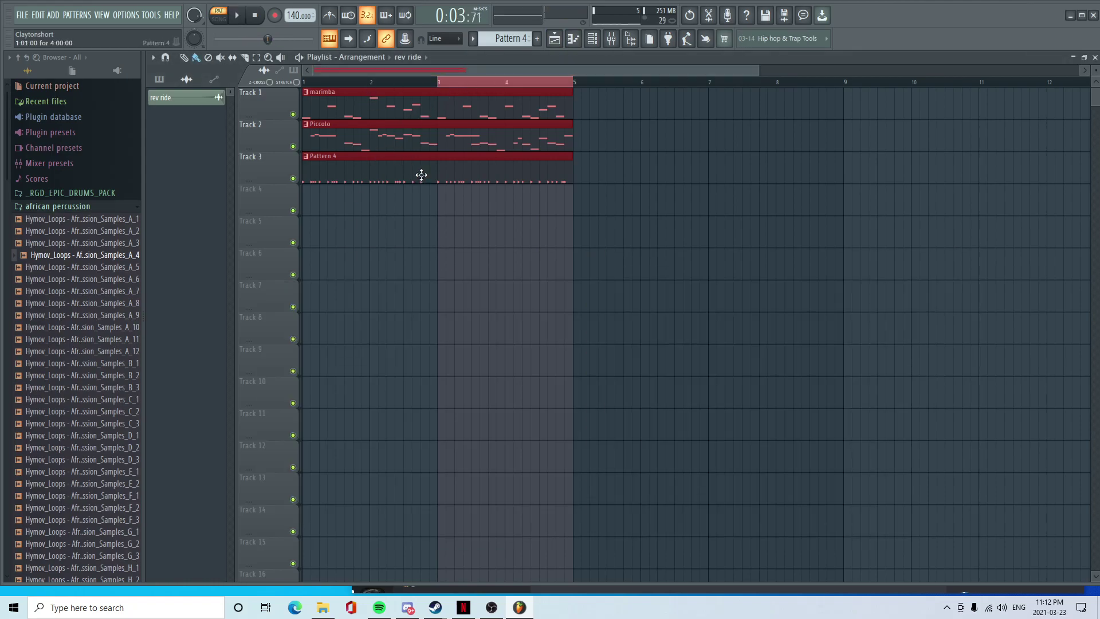
scroll(437, 158, down, 2)
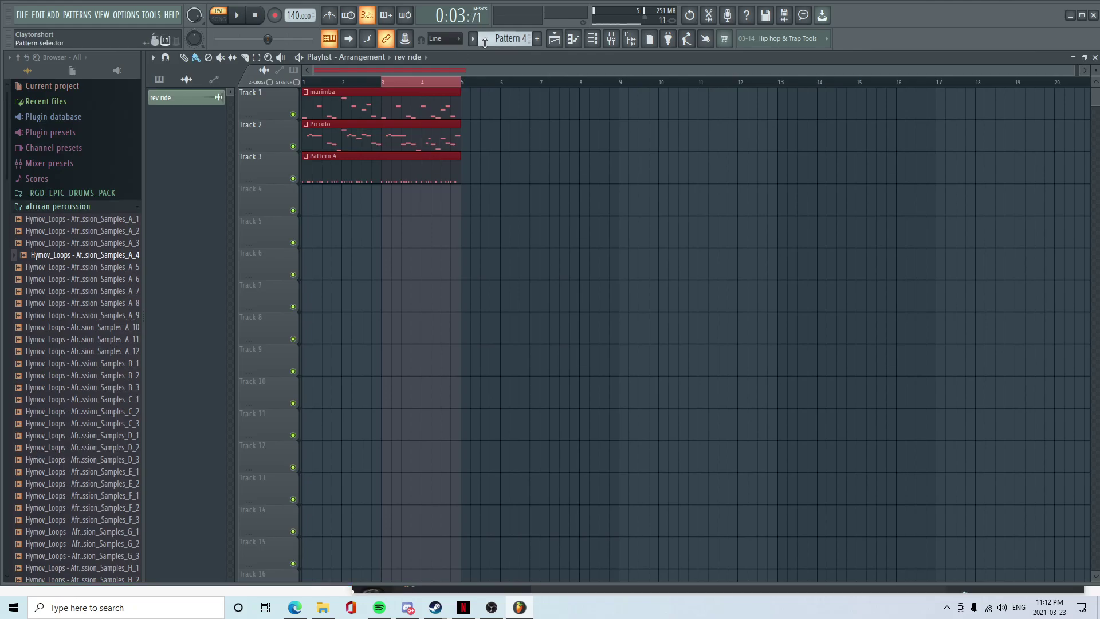
click(436, 158)
key(F2)
text(beat)
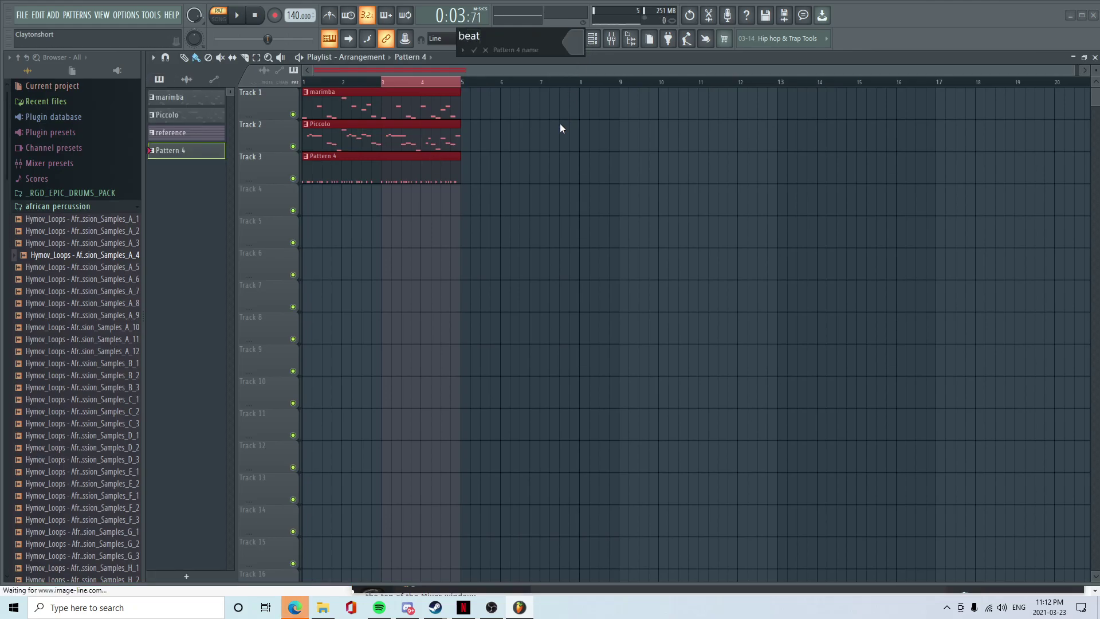
key(Return)
- Split the beat pattern by channel and delete its combined clip from Track 3
click(513, 38)
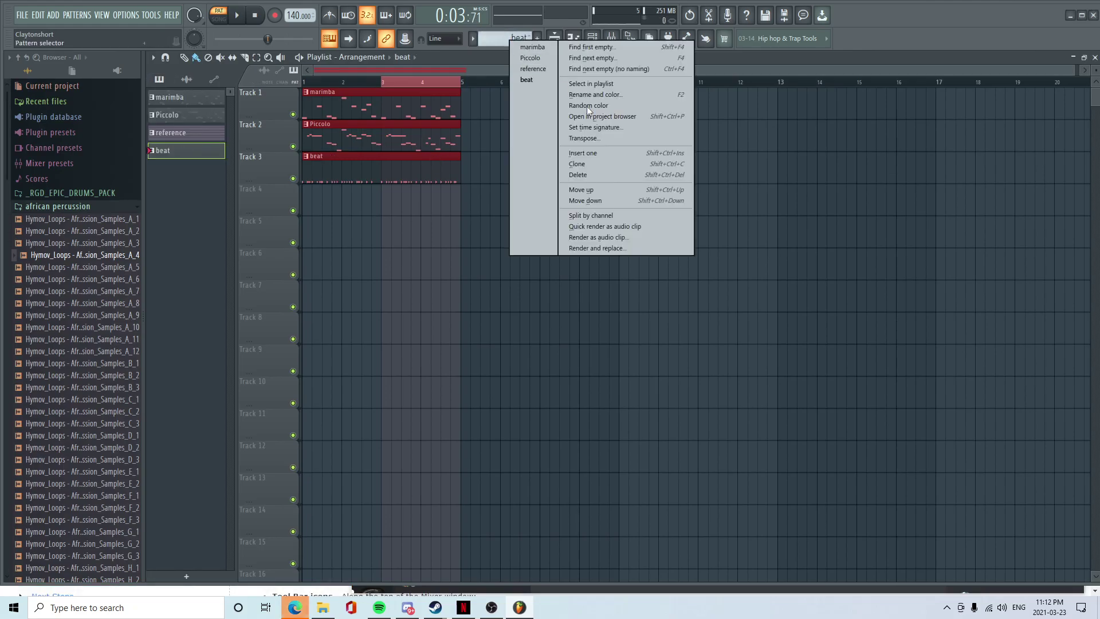
click(610, 215)
right_click(419, 174)
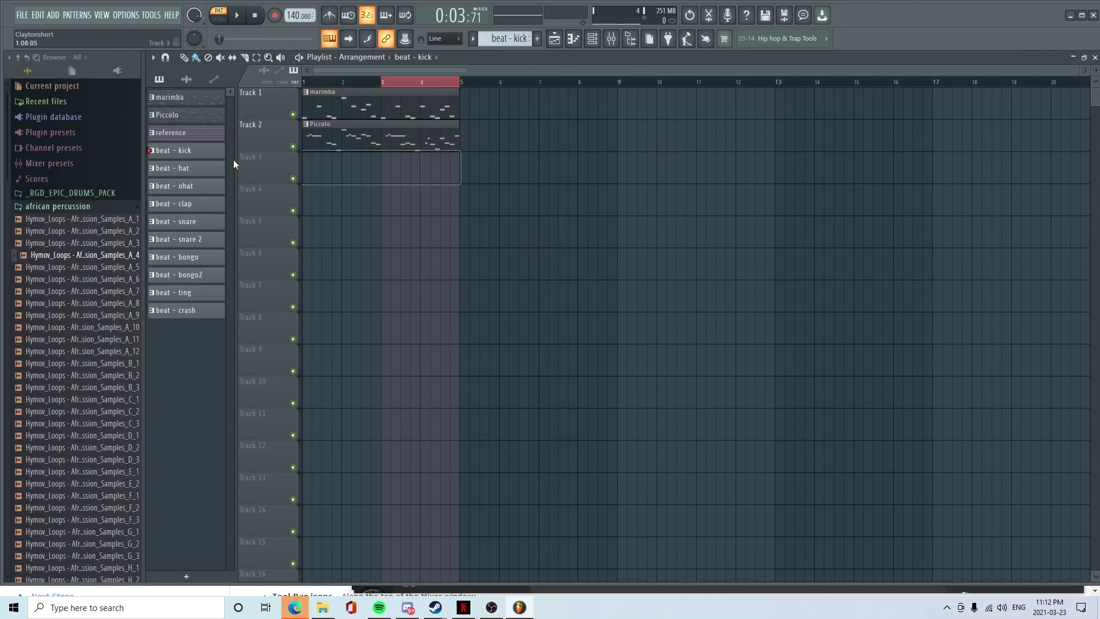
- Place all the split patterns from beat - kick to beat - crash on Tracks 3 to 12, starting at bar 1
click(195, 313)
click(176, 155)
shift+click(172, 313)
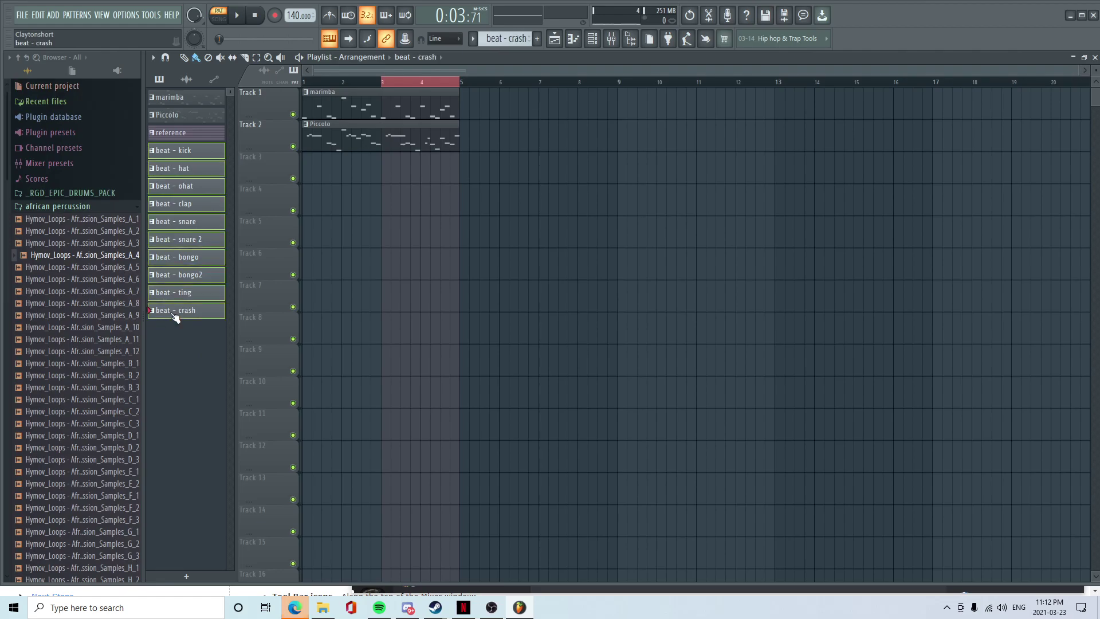
drag(177, 206, 304, 172)
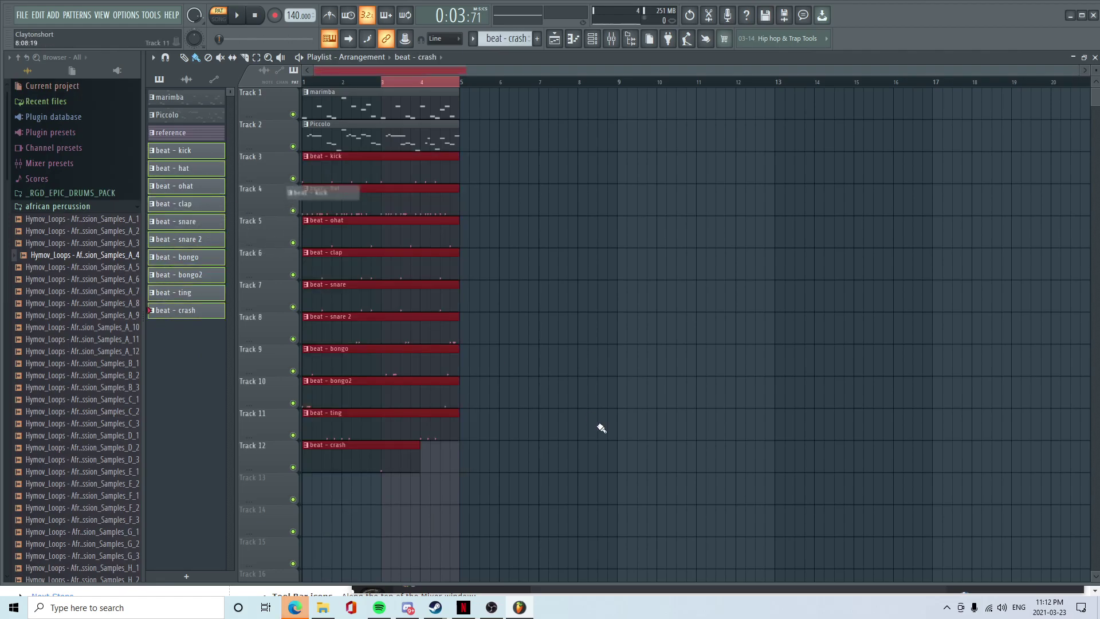
- Clear the time selection, select every clip on Tracks 1 to 12 and duplicate them to start at bar 5
scroll(448, 67, up, 5)
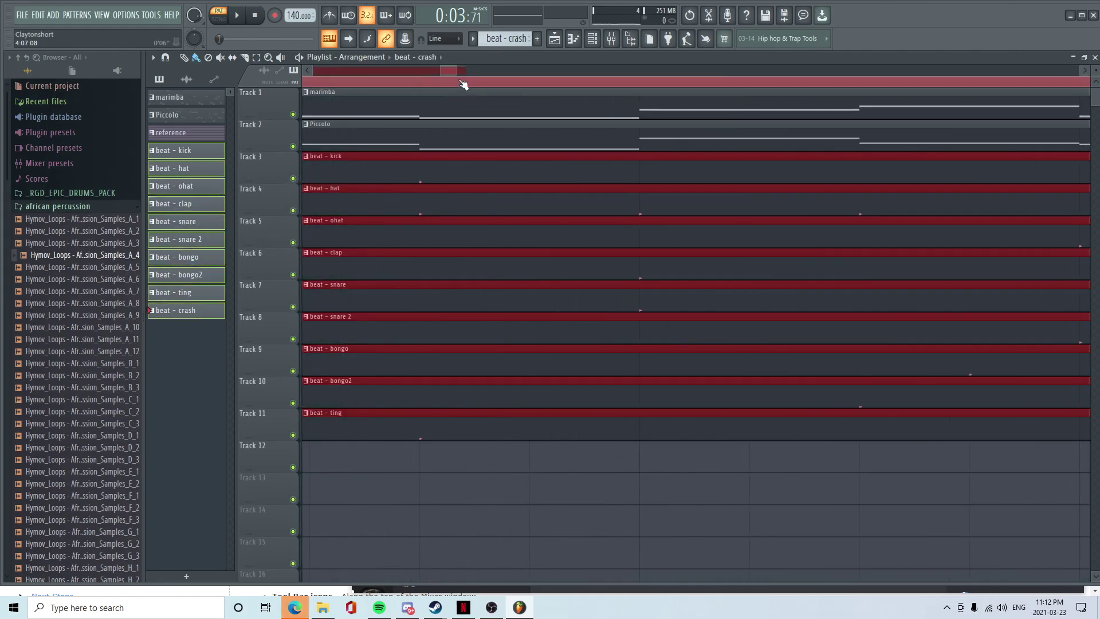
scroll(457, 70, down, 5)
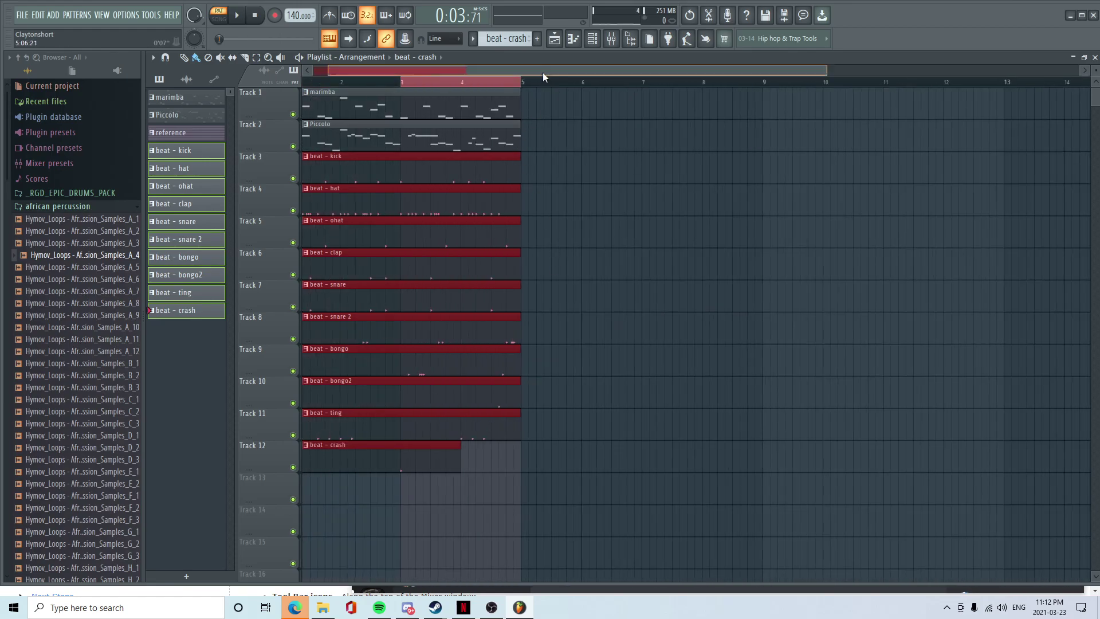
drag(545, 72, 524, 73)
scroll(558, 397, down, 2)
double_click(430, 83)
drag(438, 488, 516, 127)
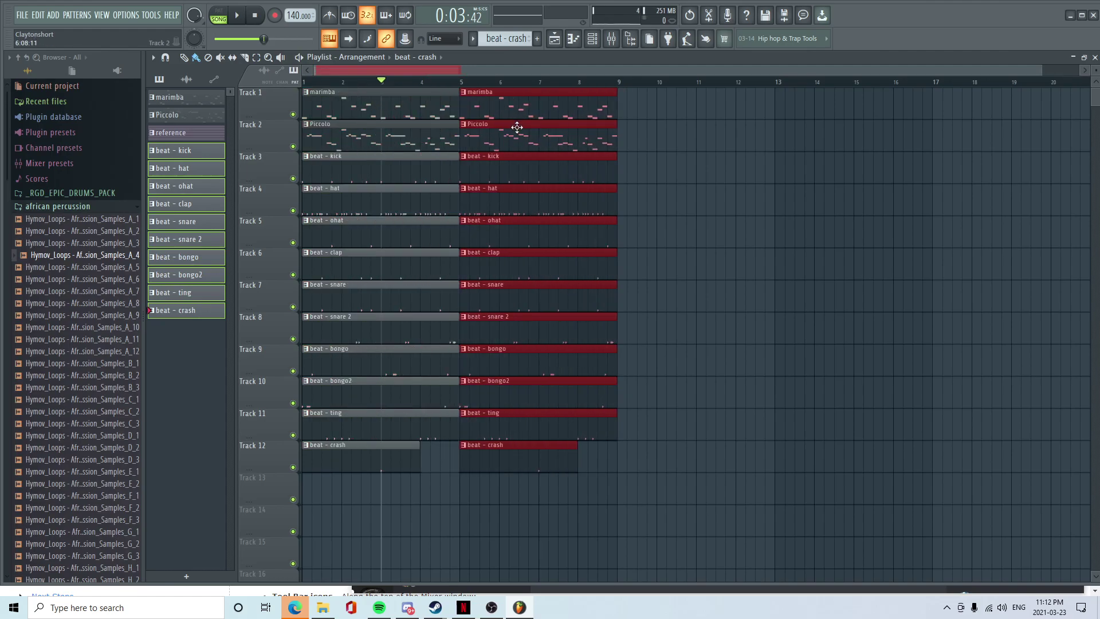
- Move all clips on Tracks 1 to 12 to start at bar 9 and set the playback position there
ctrl+click(508, 497)
scroll(695, 415, down, 1)
ctrl+drag(551, 535, 611, 182)
ctrl+click(387, 294)
ctrl+drag(334, 207, 484, 102)
drag(374, 103, 636, 122)
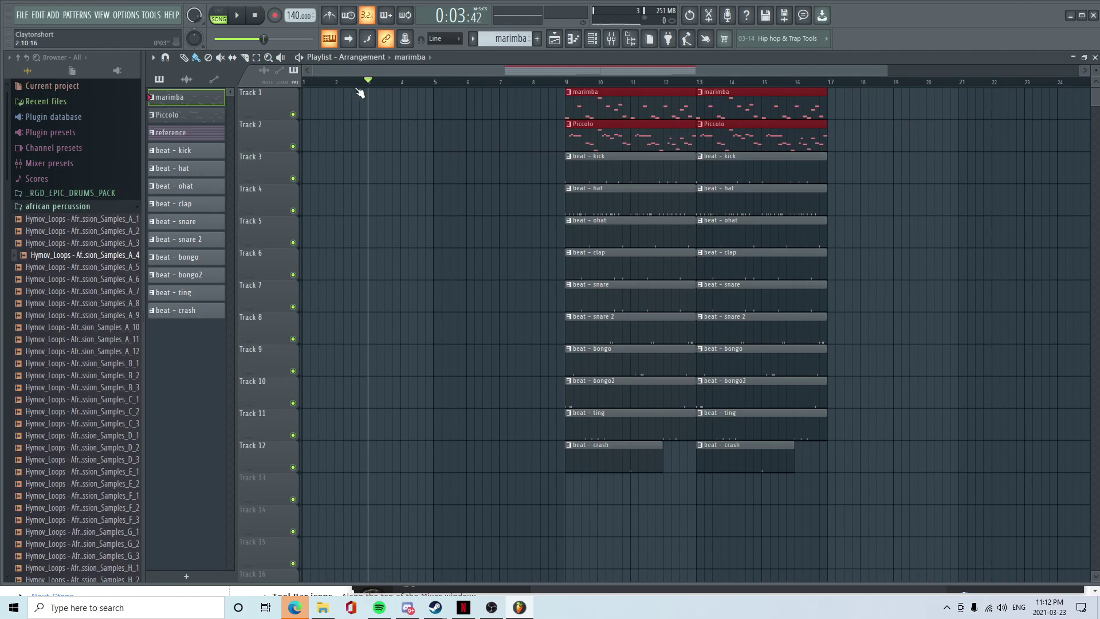
drag(378, 84, 566, 78)
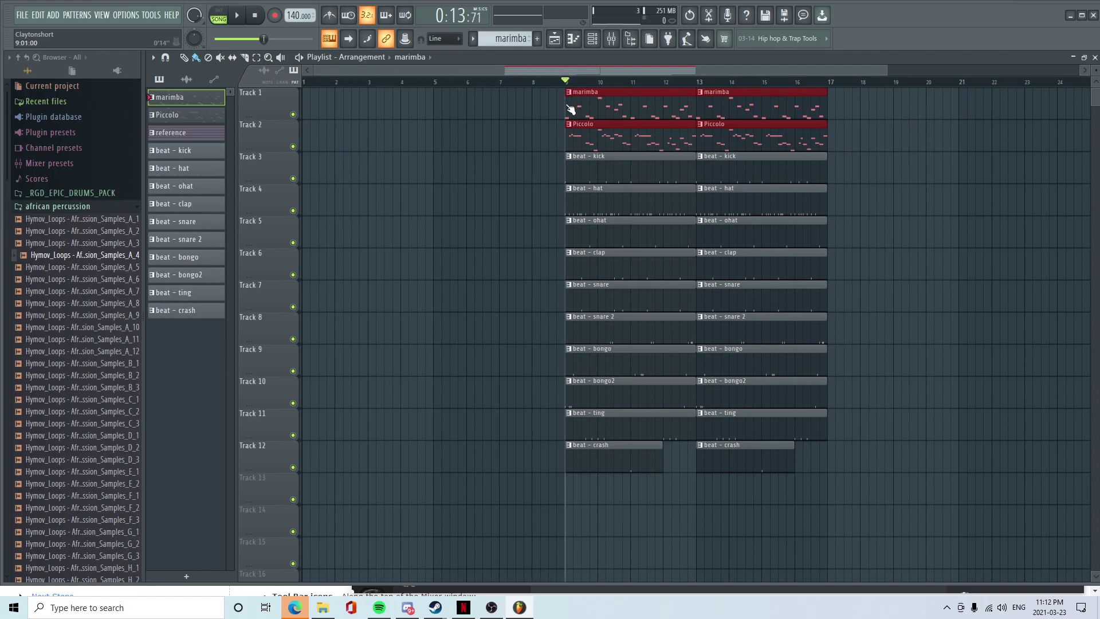
- Move all clips on Tracks 1 to 12 to start at bar 17 and deselect them
drag(581, 471, 764, 90)
drag(640, 105, 902, 106)
ctrl+click(654, 285)
mouse_move(594, 69)
mouse_down()
mouse_move(647, 85)
mouse_move(594, 69)
mouse_up()
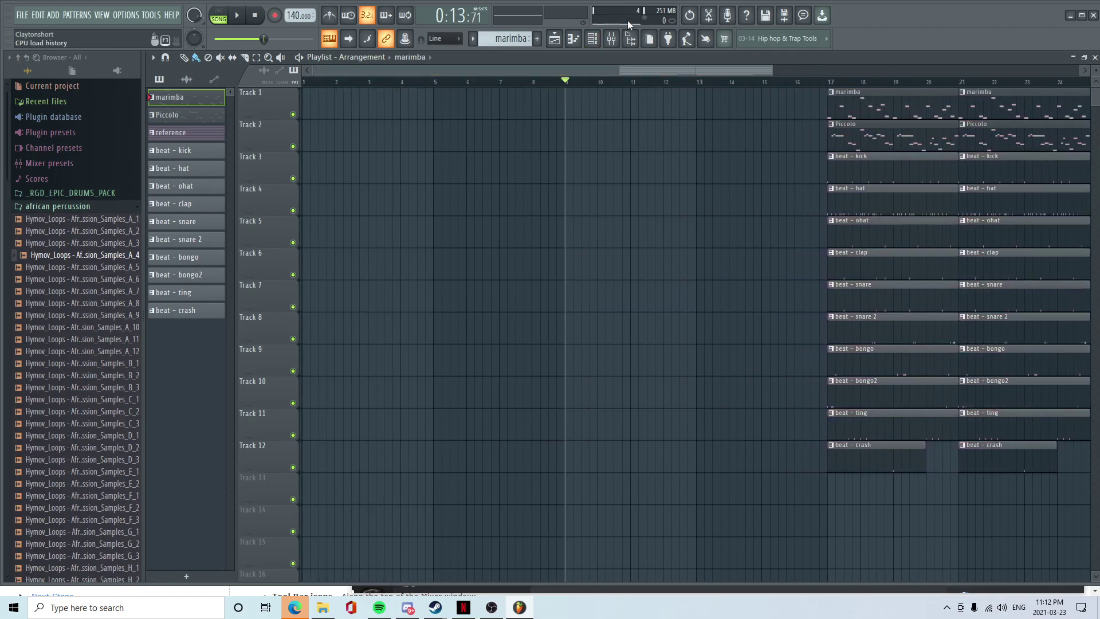
- Select the reference pattern and add a FLEX instrument to the channel rack
click(193, 133)
click(595, 40)
click(339, 538)
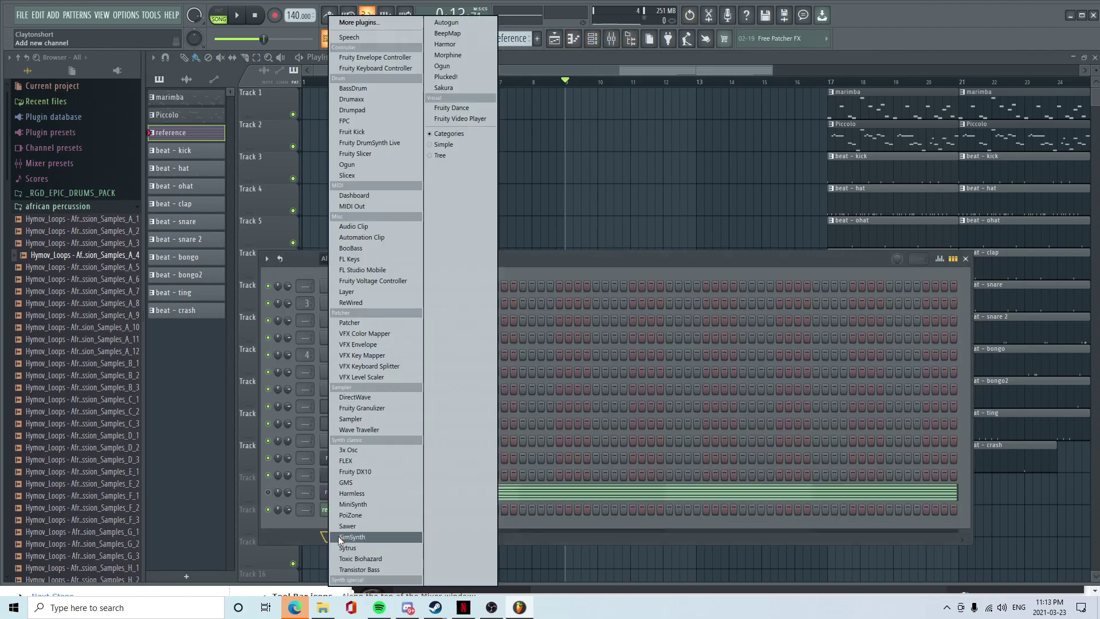
click(357, 461)
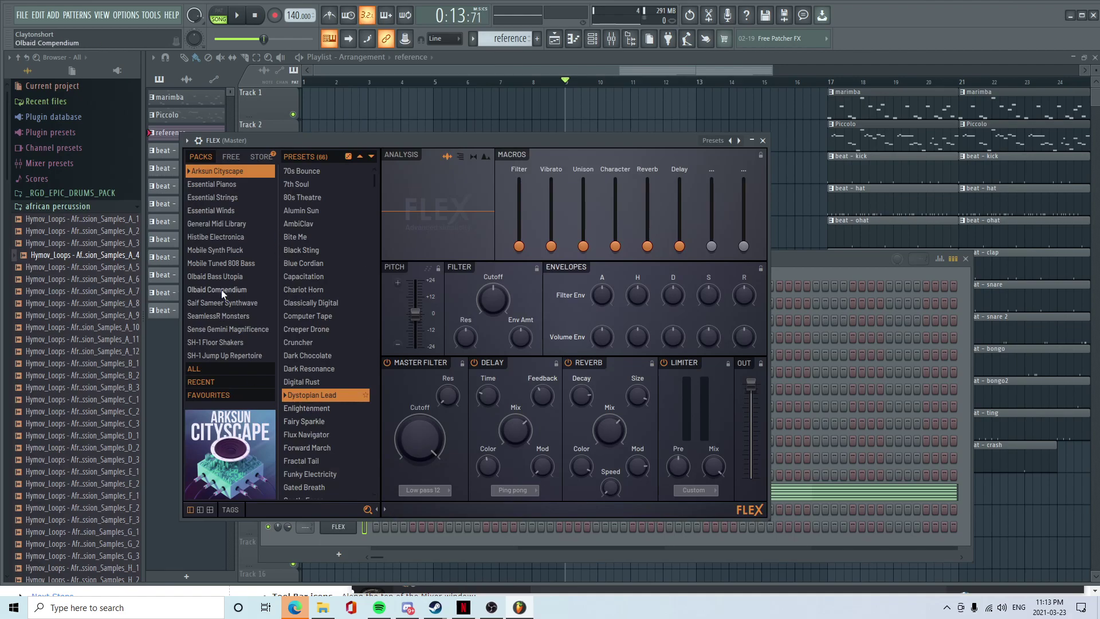
- Browse the FLEX packs, including Essential Strings and Essential Winds, and open the General Midi Library pack
click(221, 290)
click(234, 198)
click(233, 211)
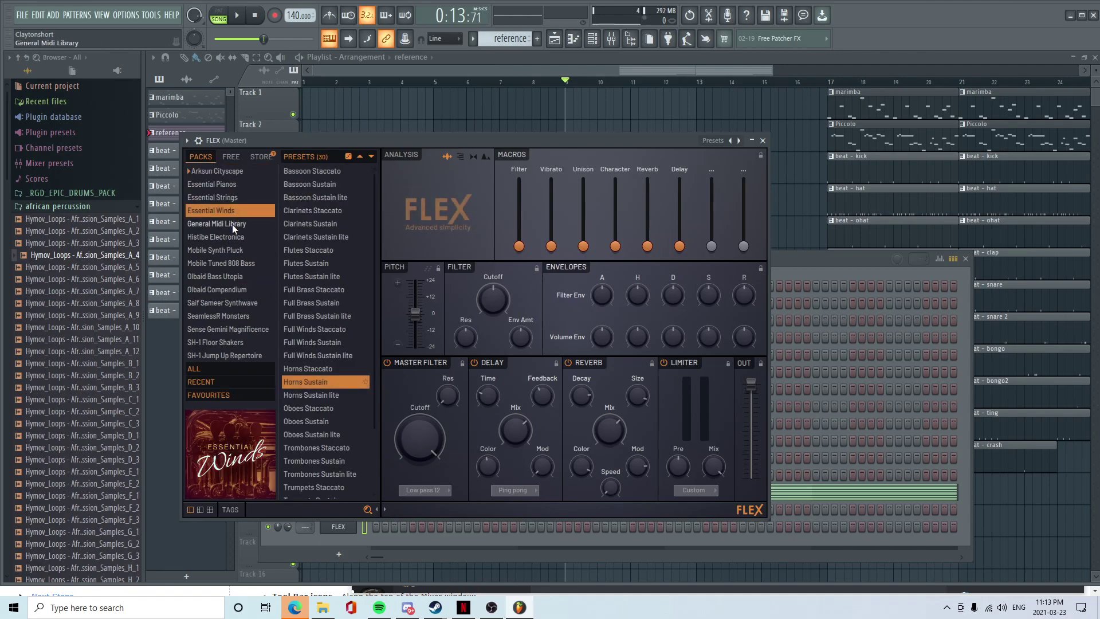
click(232, 224)
- Audition the Jazz Guitar, Orchestra Hit 3 and Organ 5 presets
scroll(315, 391, down, 10)
click(331, 369)
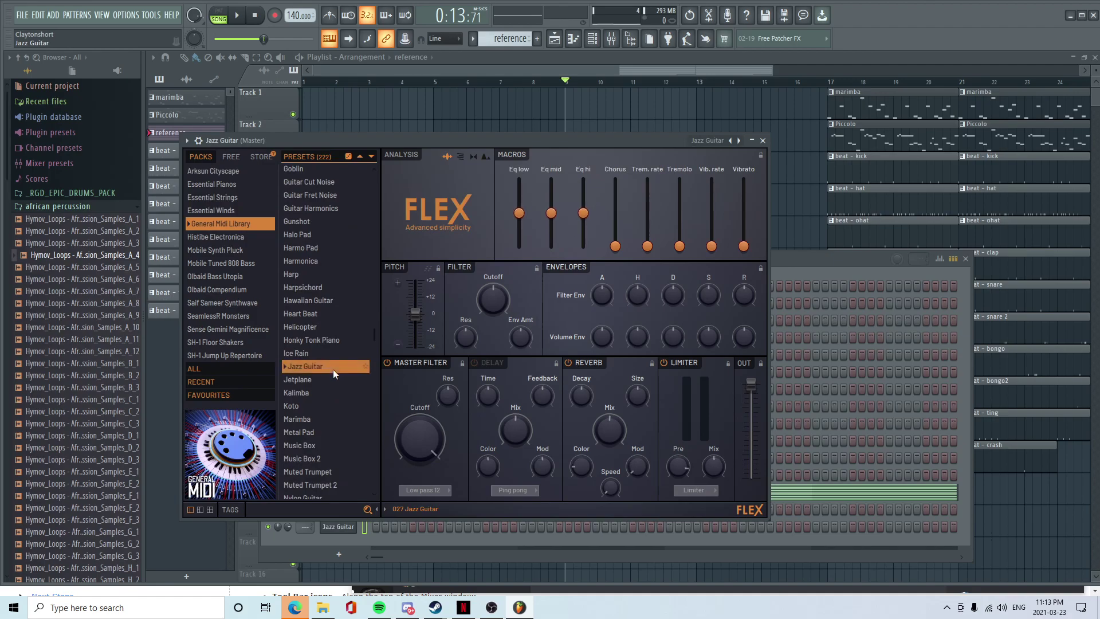
scroll(319, 428, down, 5)
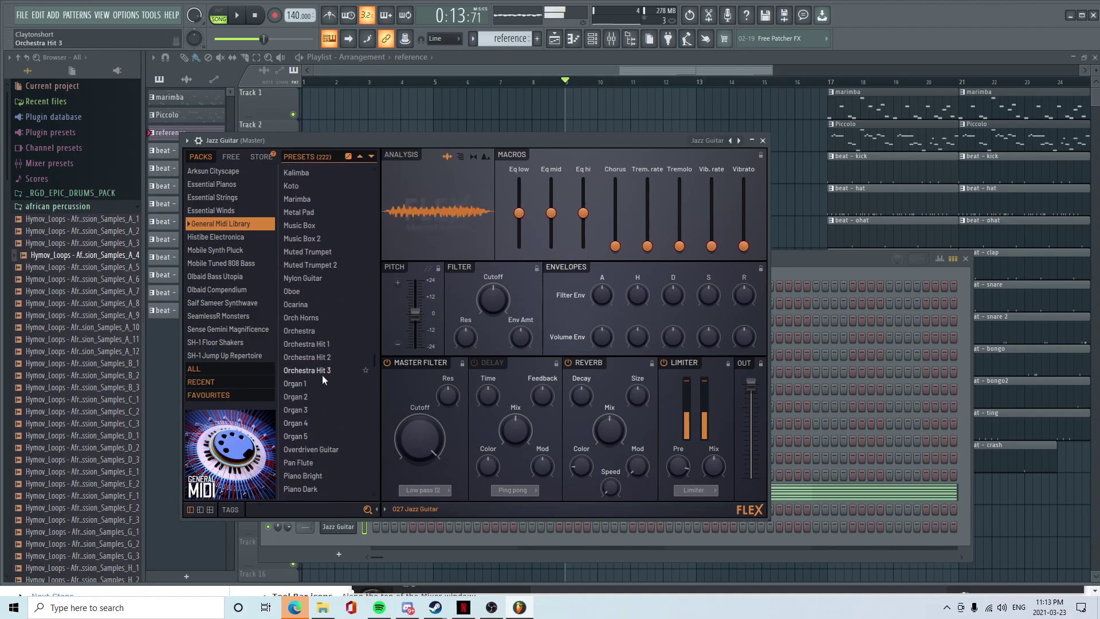
scroll(306, 314, down, 2)
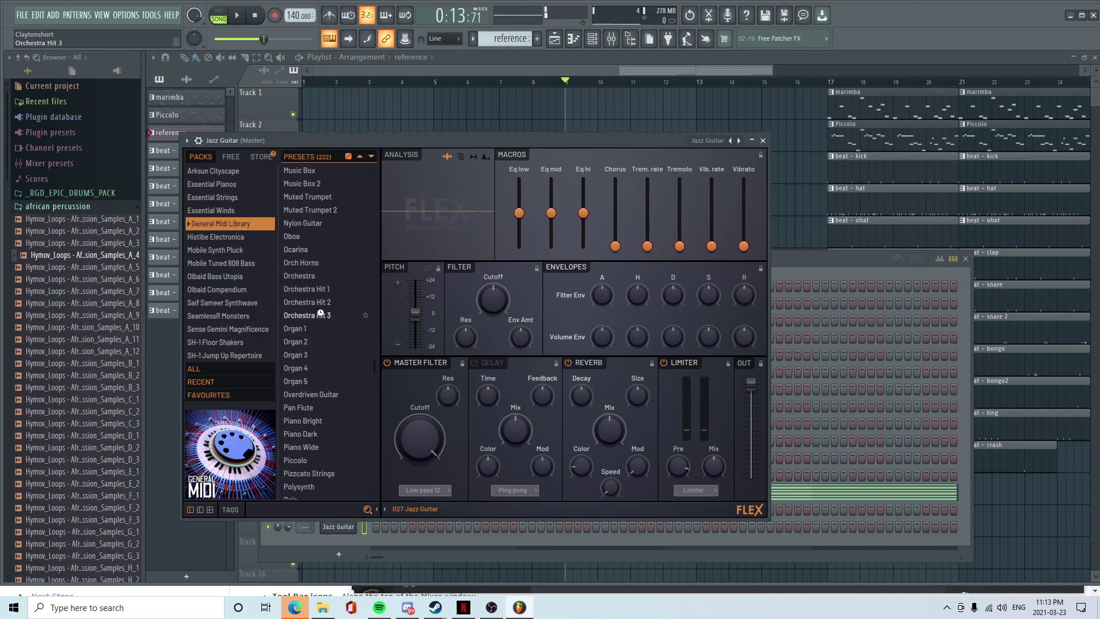
click(312, 315)
click(325, 379)
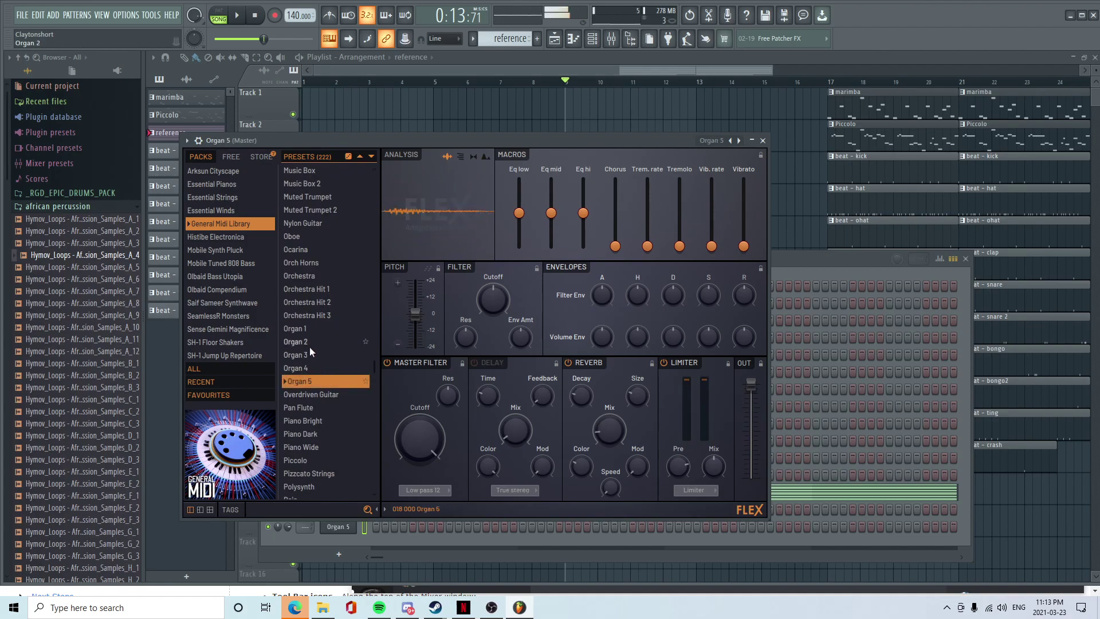
- Load the Pan Flute preset and close the FLEX window
scroll(310, 348, down, 6)
scroll(306, 269, up, 2)
click(307, 247)
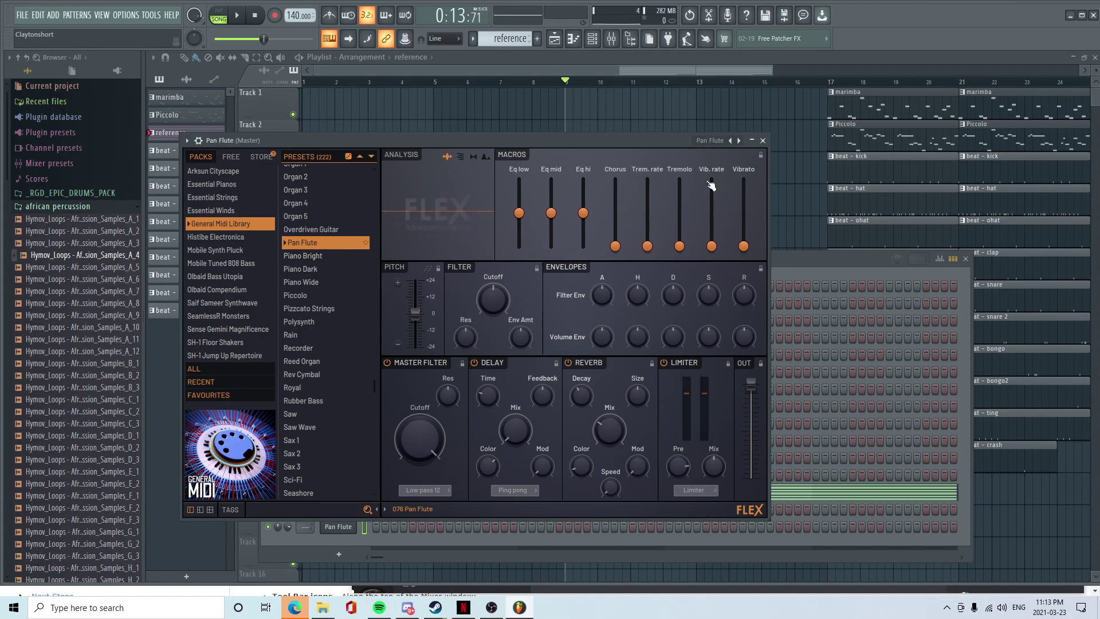
click(763, 140)
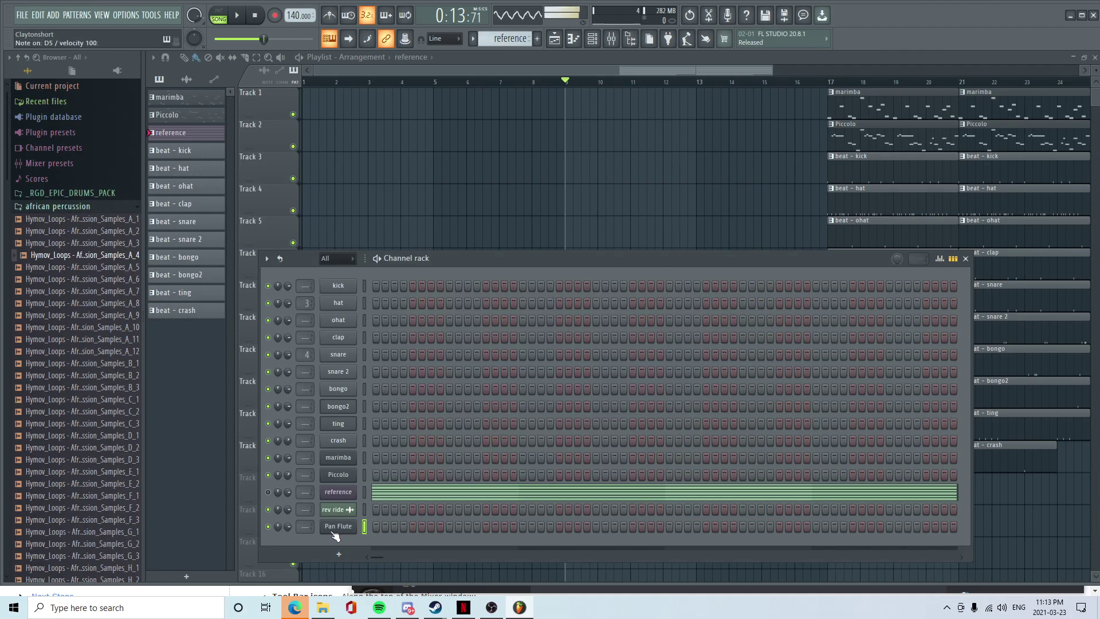
- Open the Pan Flute channel in the piano roll and stack half-bar notes C5, F#5 and B5 at the start of bar 1
right_click(358, 528)
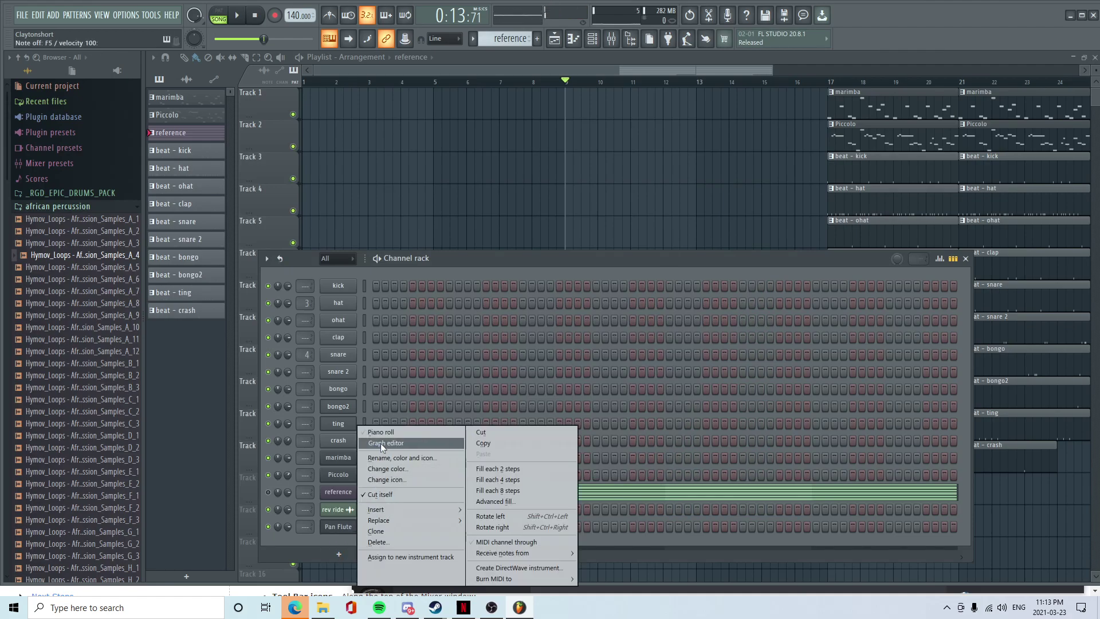
click(393, 435)
scroll(410, 277, up, 3)
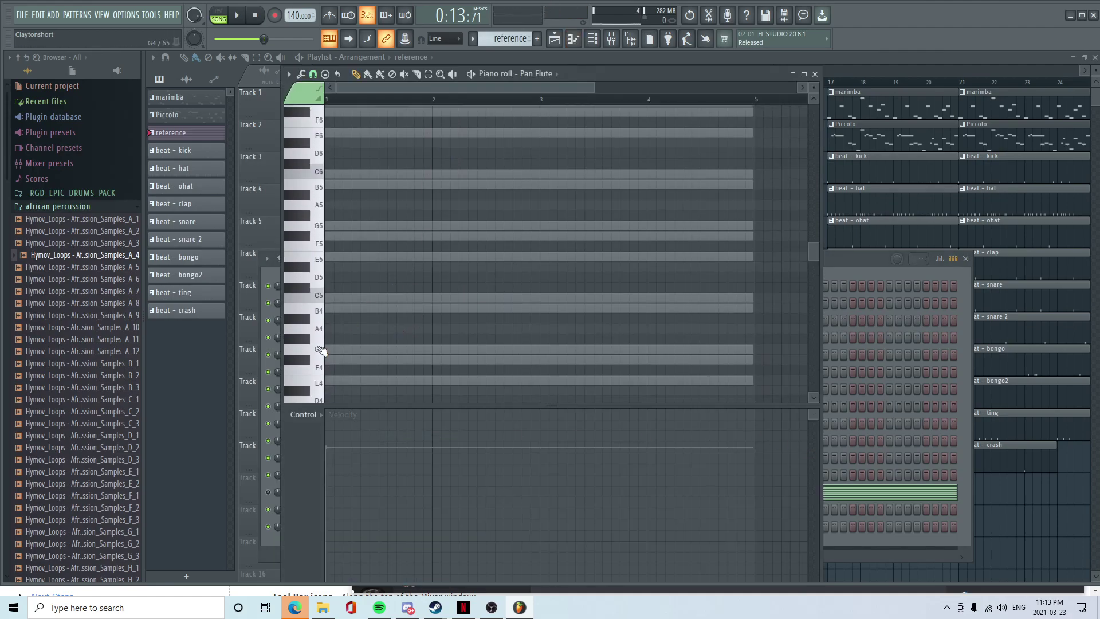
click(310, 295)
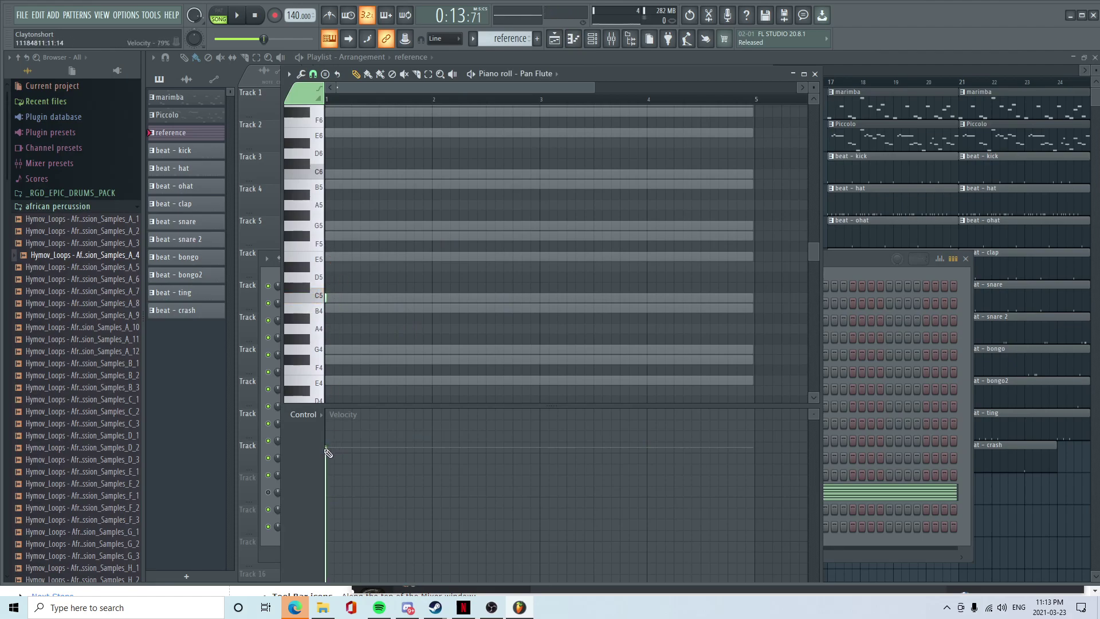
scroll(327, 297, up, 2)
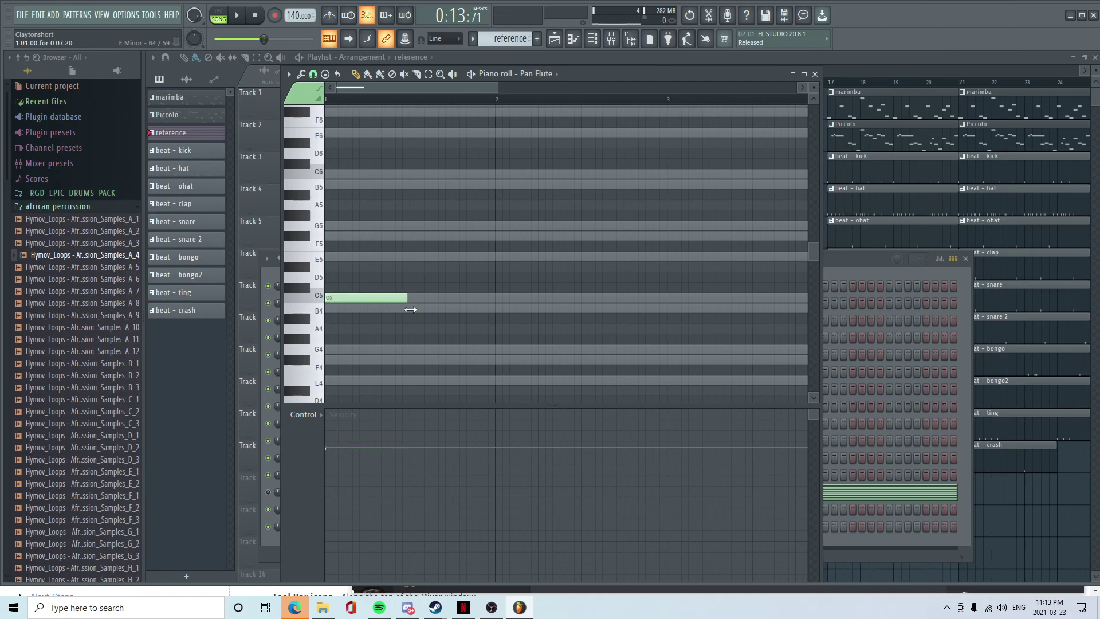
click(356, 235)
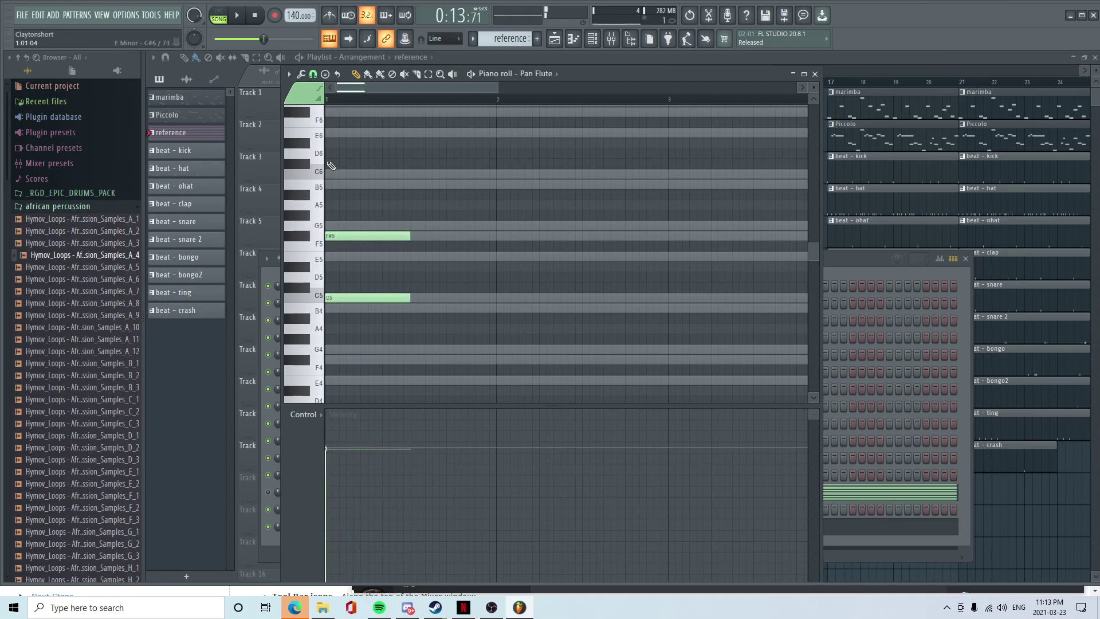
click(326, 185)
key(space)
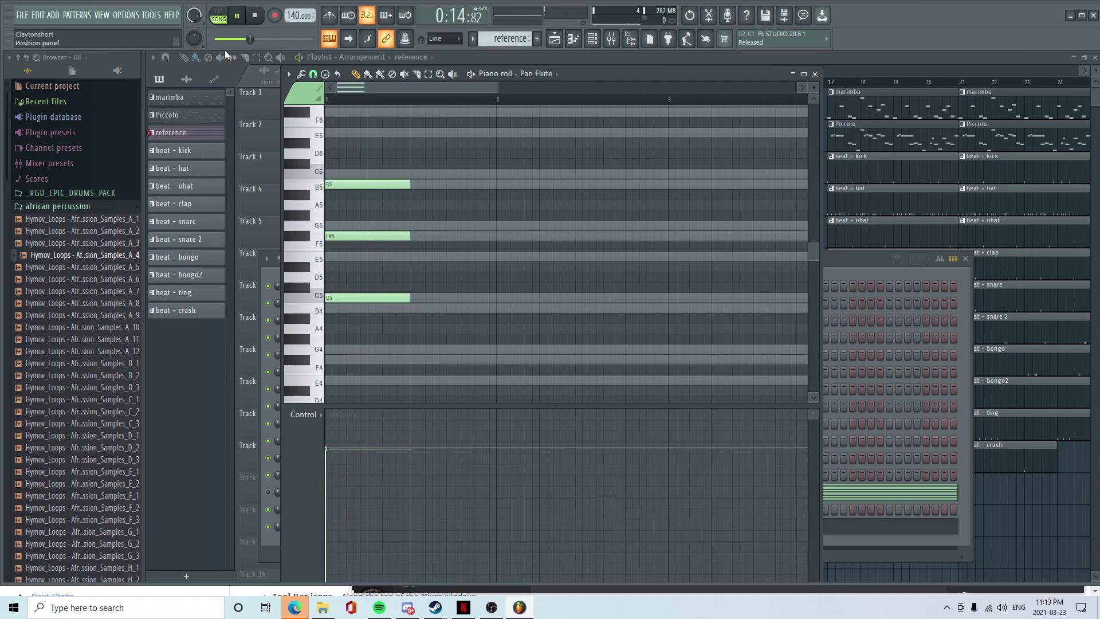
- Place the reference pattern at bar 1 of playlist Track 1, play it, and bring the channel rack back up
click(851, 58)
click(376, 252)
drag(404, 252, 178, 46)
key(space)
key(F6)
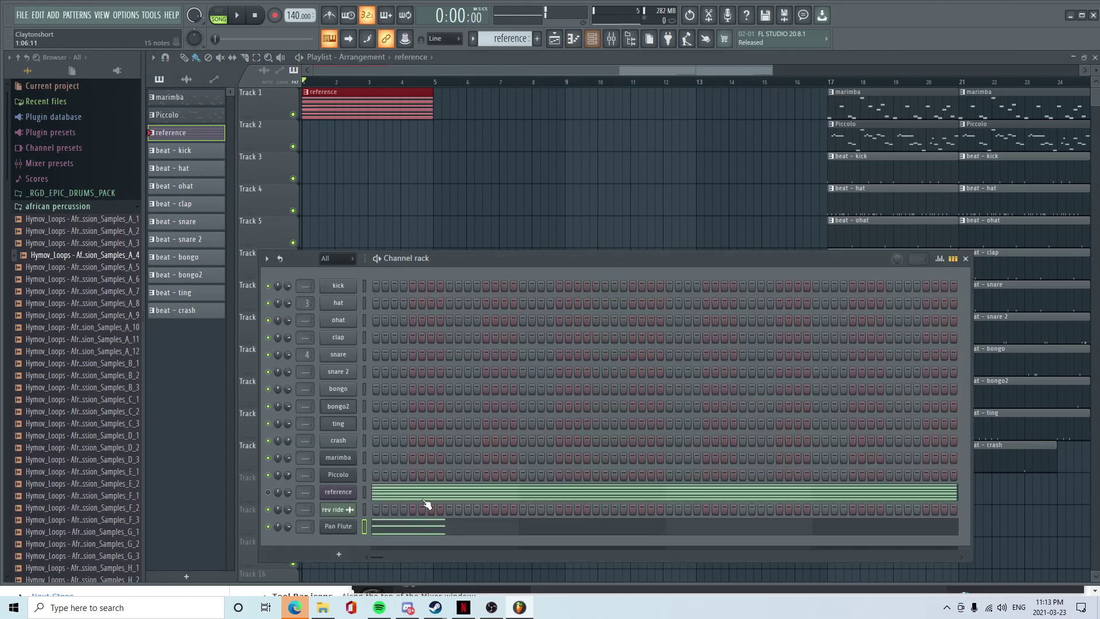
- Raise the middle note of the Pan Flute chord to G5 and play the chord back
click(417, 526)
scroll(355, 246, down, 2)
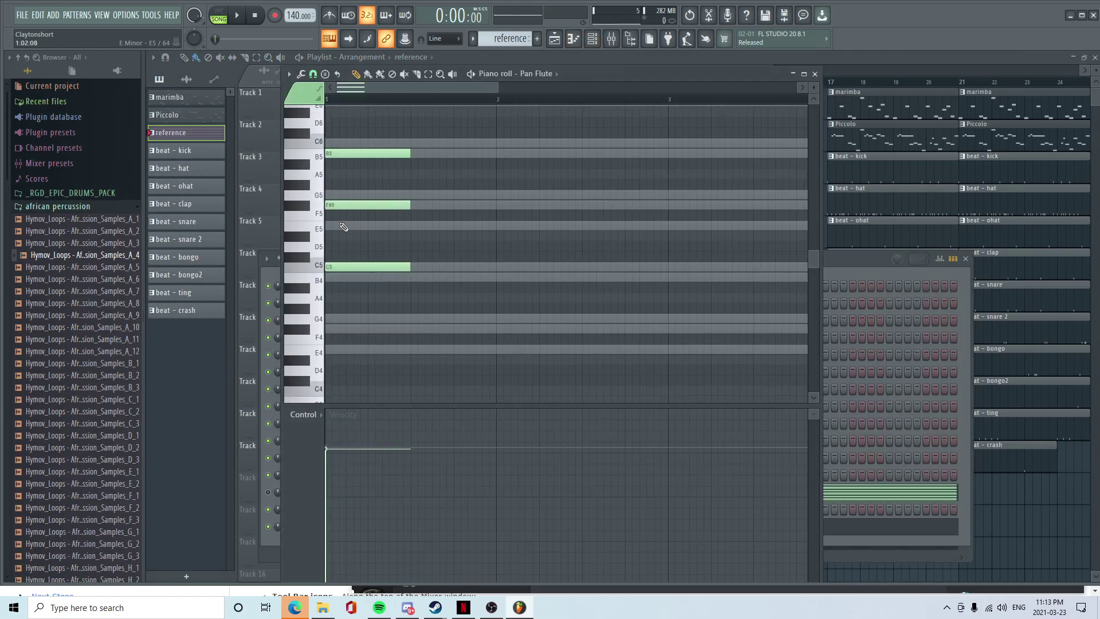
scroll(367, 146, down, 2)
drag(350, 173, 351, 163)
key(space)
key(space)
scroll(385, 316, up, 2)
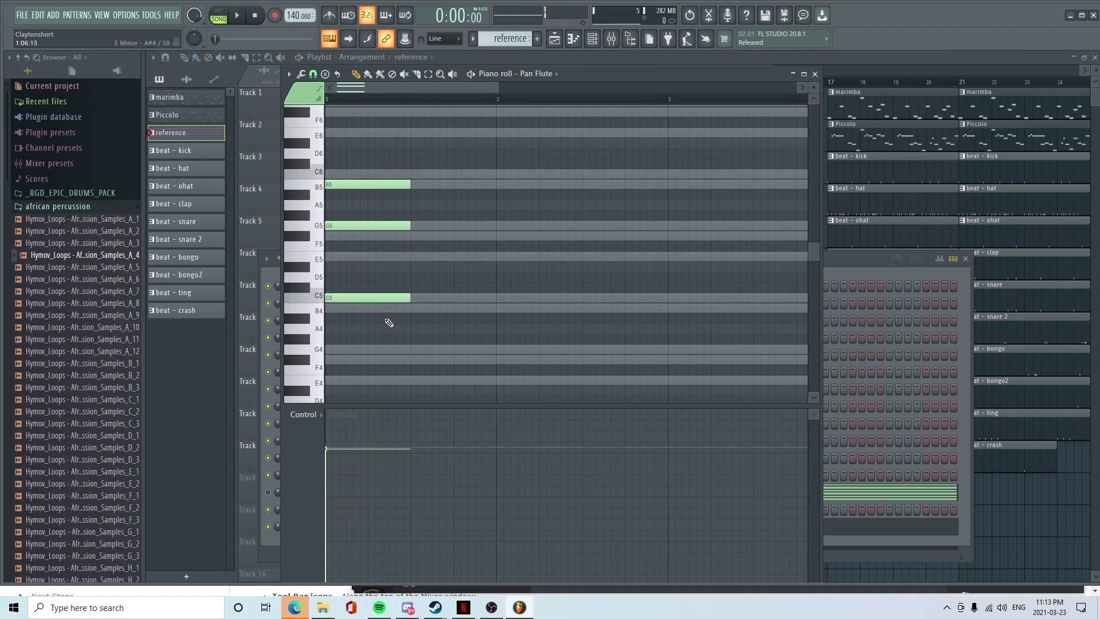
scroll(401, 292, up, 1)
key(space)
key(space)
- Add half-bar notes F#5 and B4 in the second half of bar 1 and play the Pan Flute part
click(417, 267)
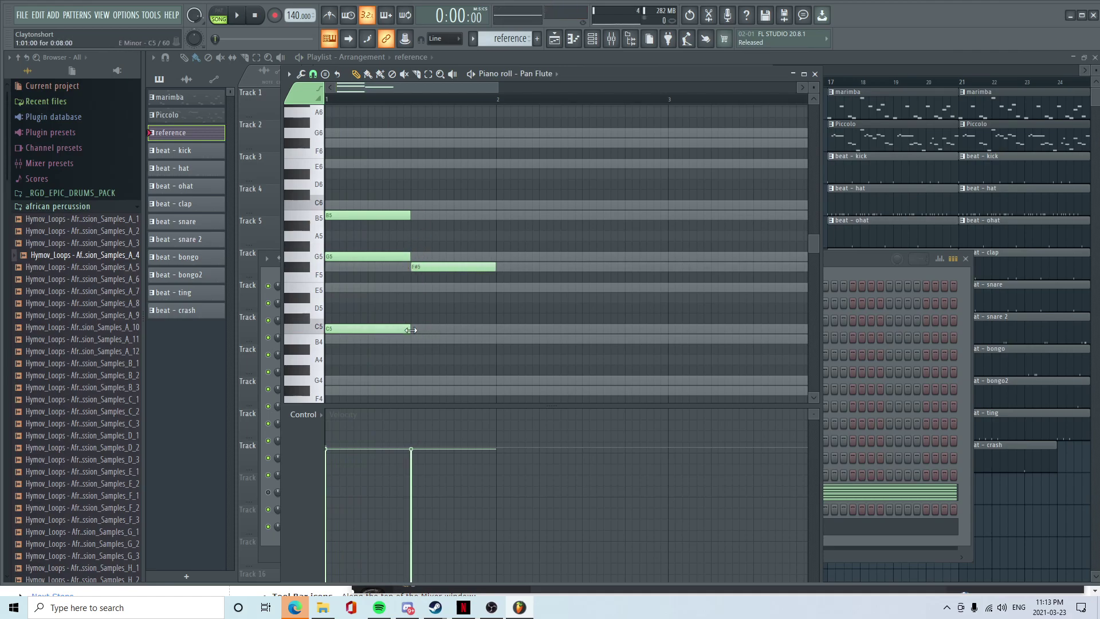
click(416, 339)
key(space)
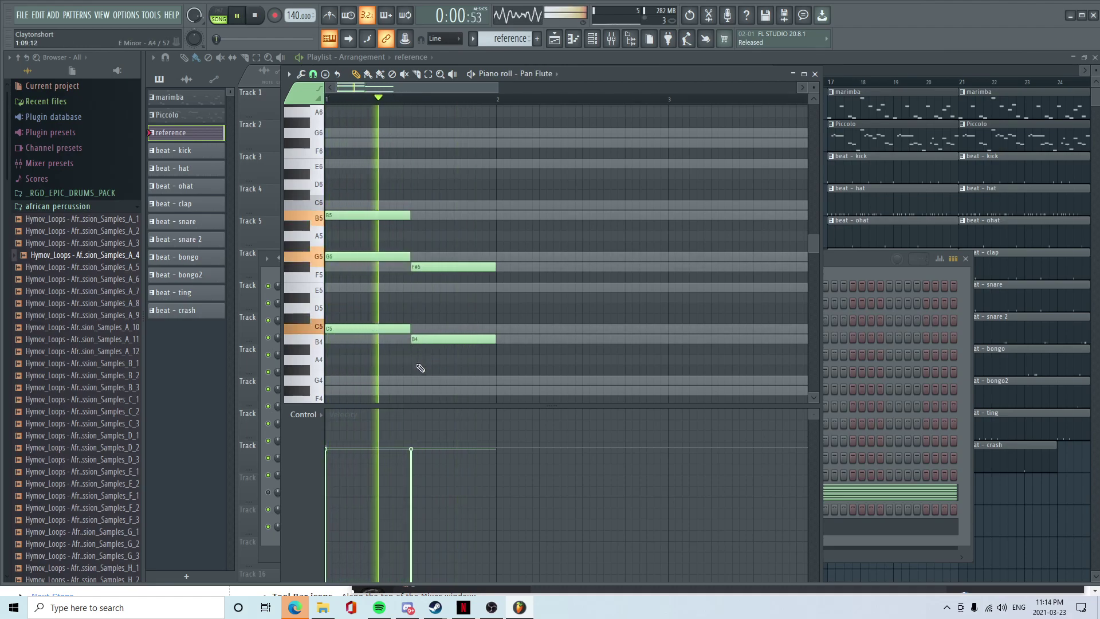
key(space)
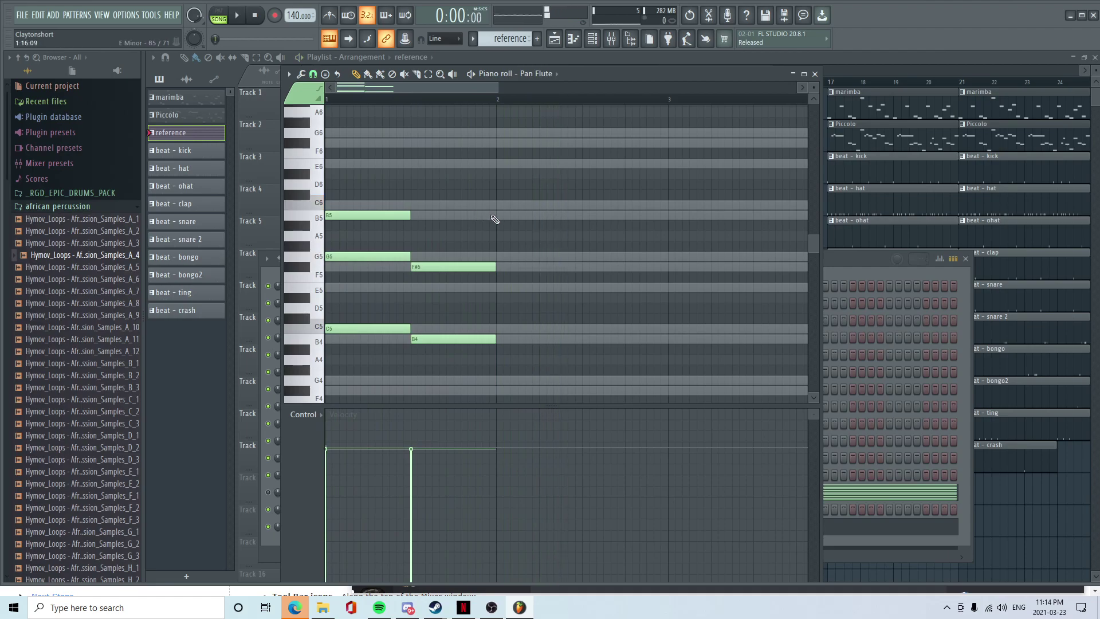
- Stack half-bar notes C6, E5 and C5 at the start of bar 2 and play the Pan Flute part
click(496, 204)
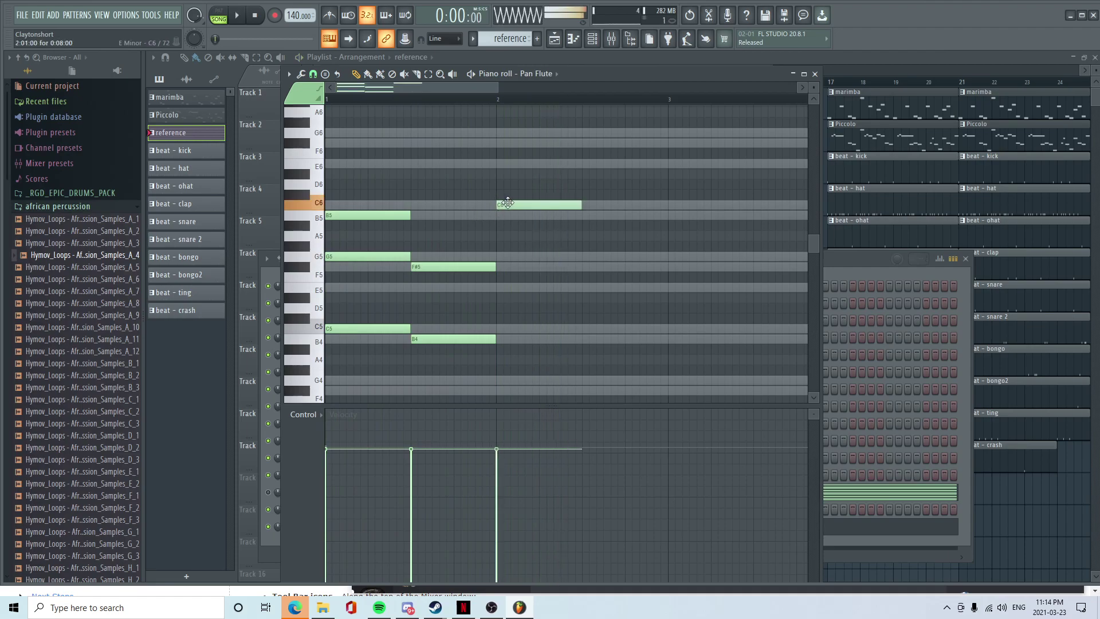
click(501, 287)
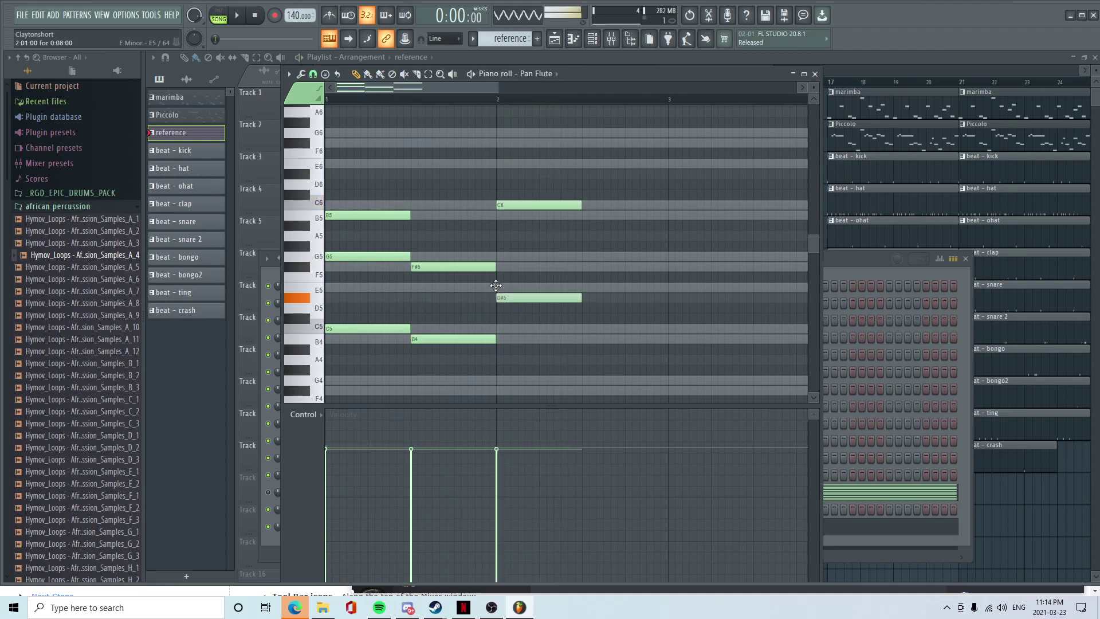
click(497, 330)
key(space)
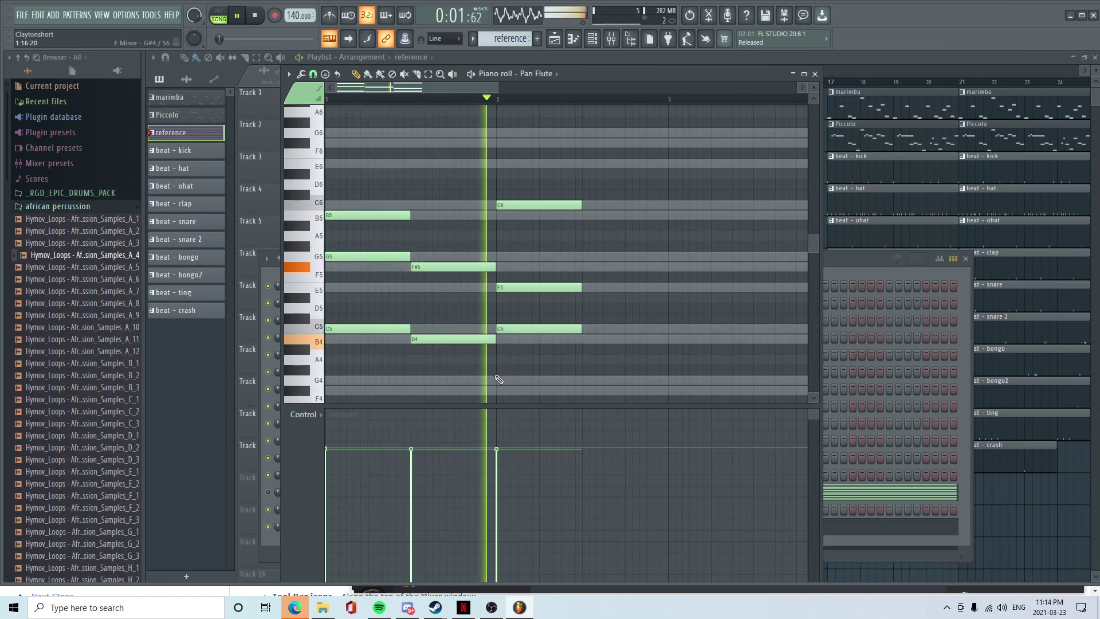
key(space)
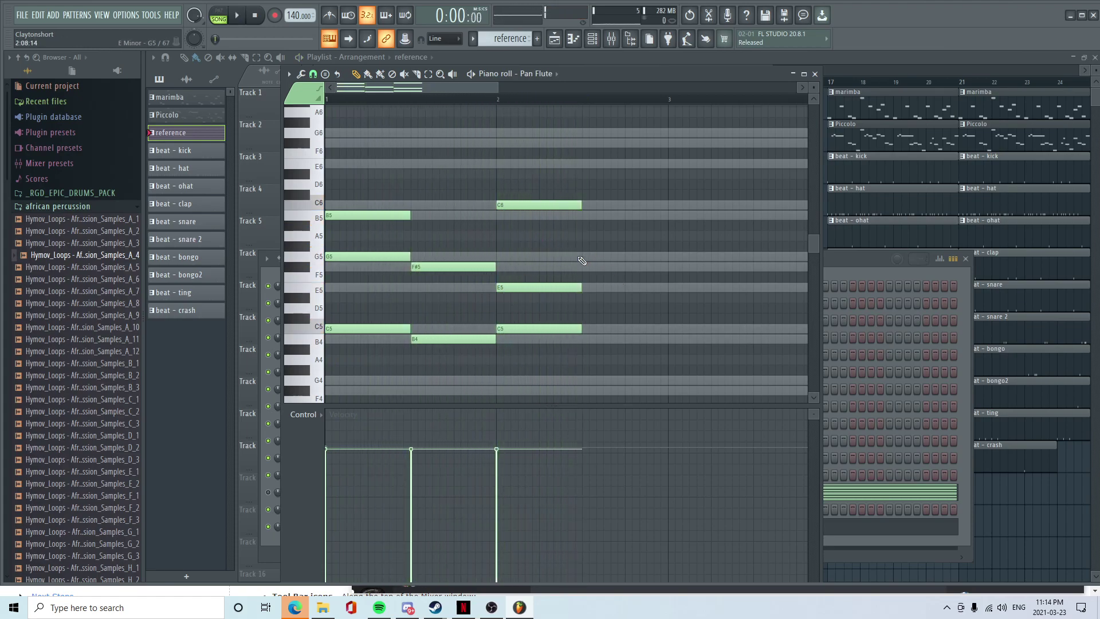
- Add quarter-bar notes G5 and F#5 to finish bar 2 and E5 to start bar 3, play them, and close the piano roll
click(582, 256)
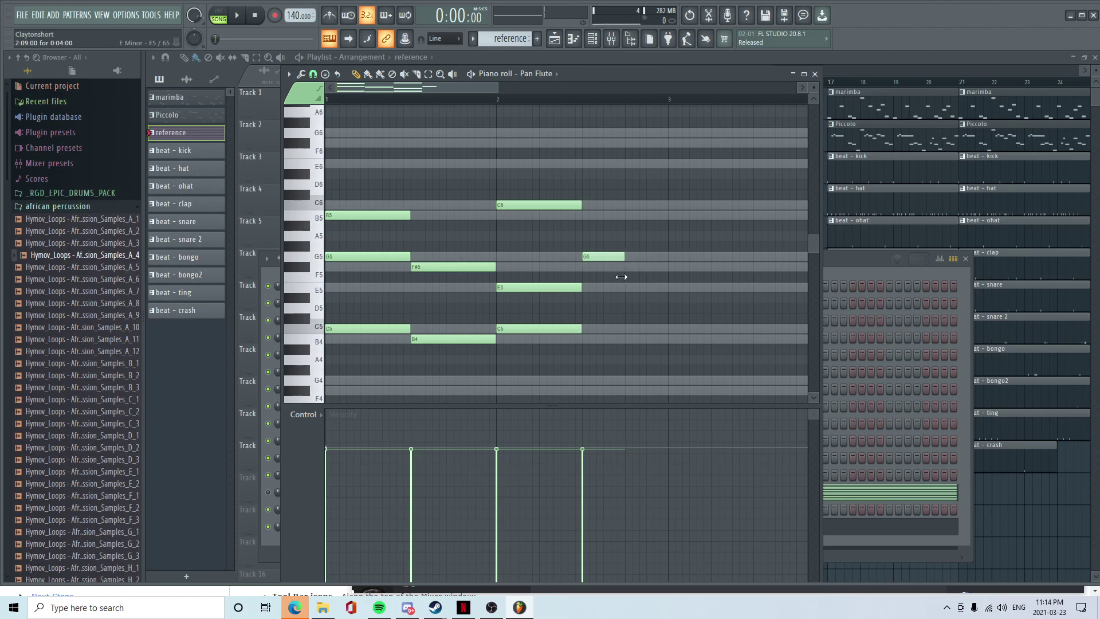
click(627, 266)
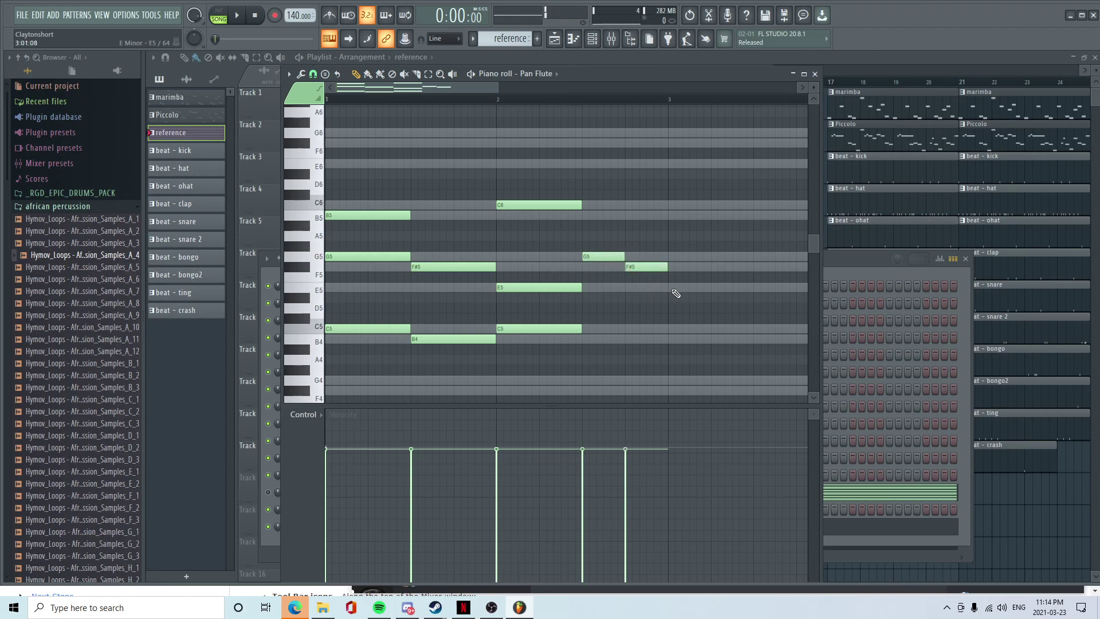
click(669, 287)
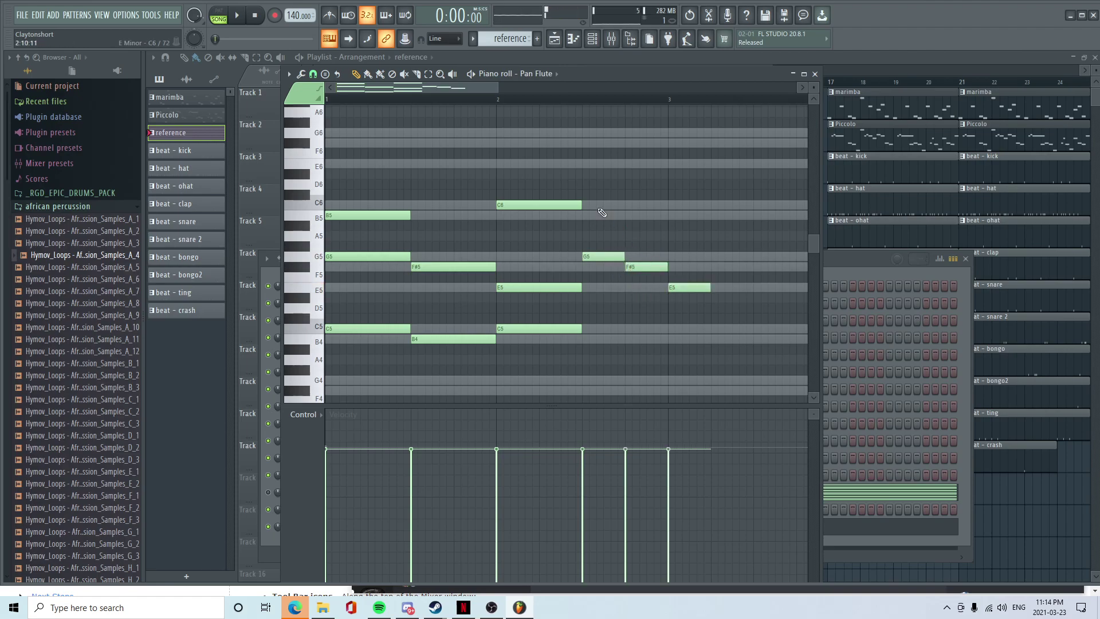
key(space)
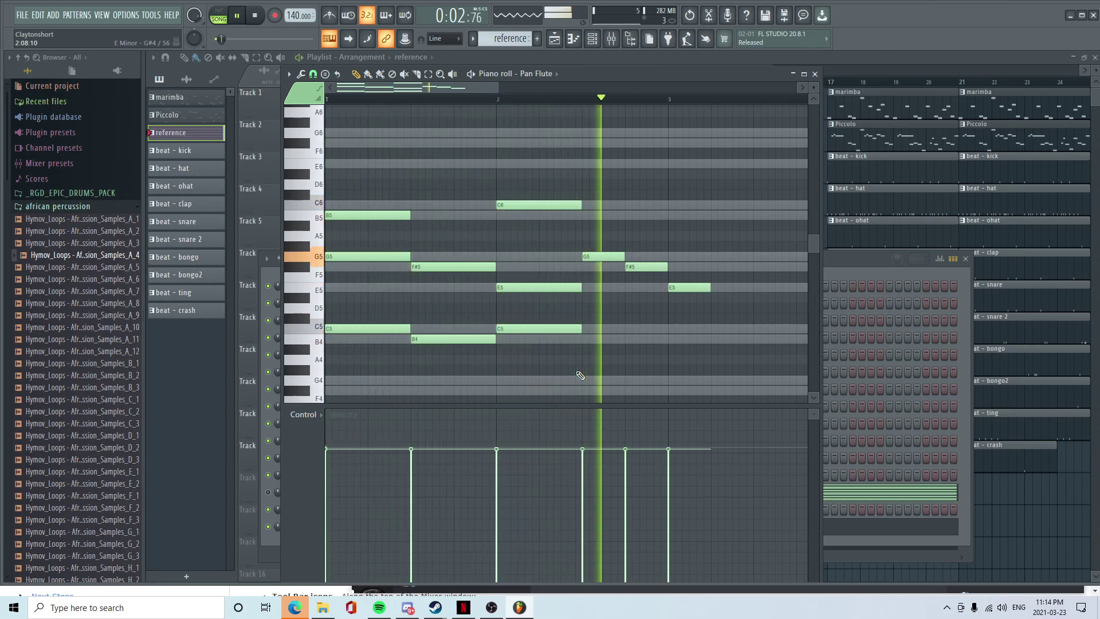
key(space)
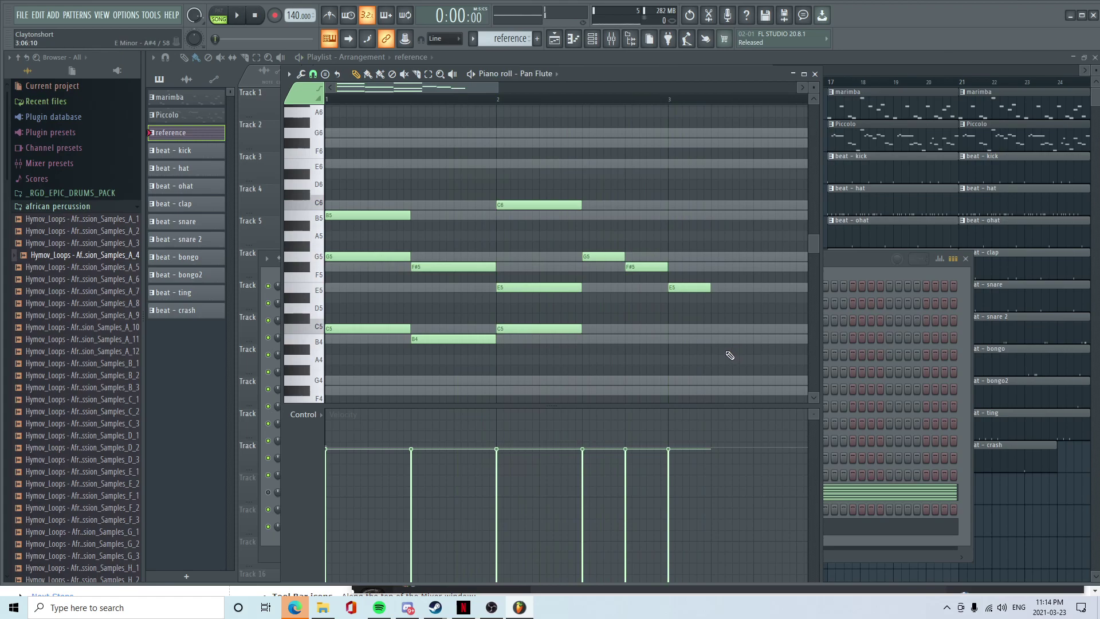
ctrl+scroll(466, 103, up, 4)
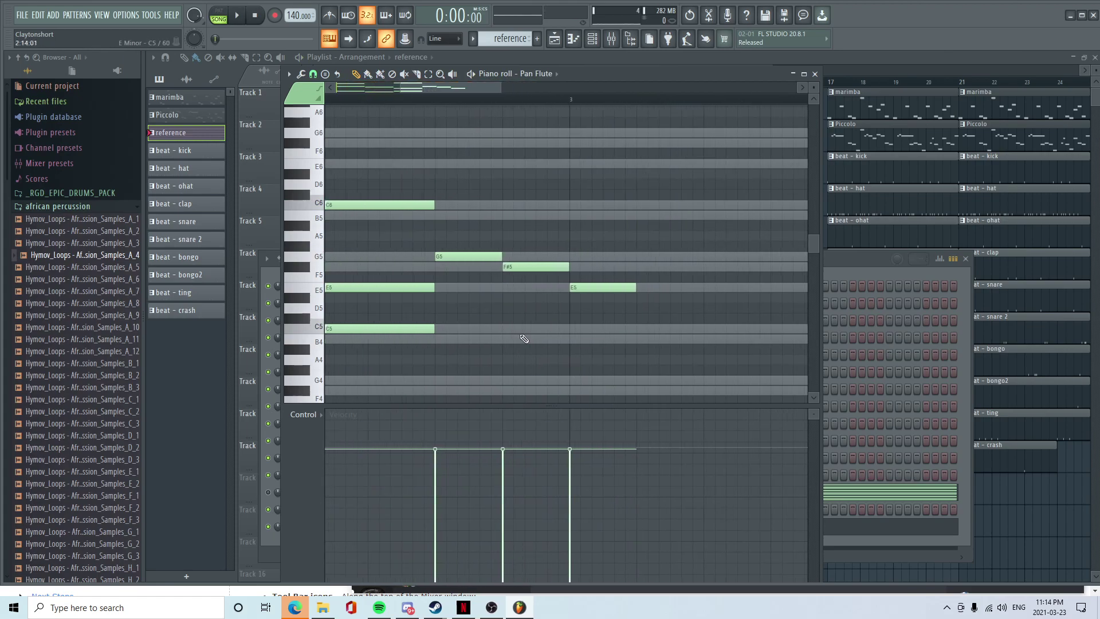
scroll(442, 99, down, 3)
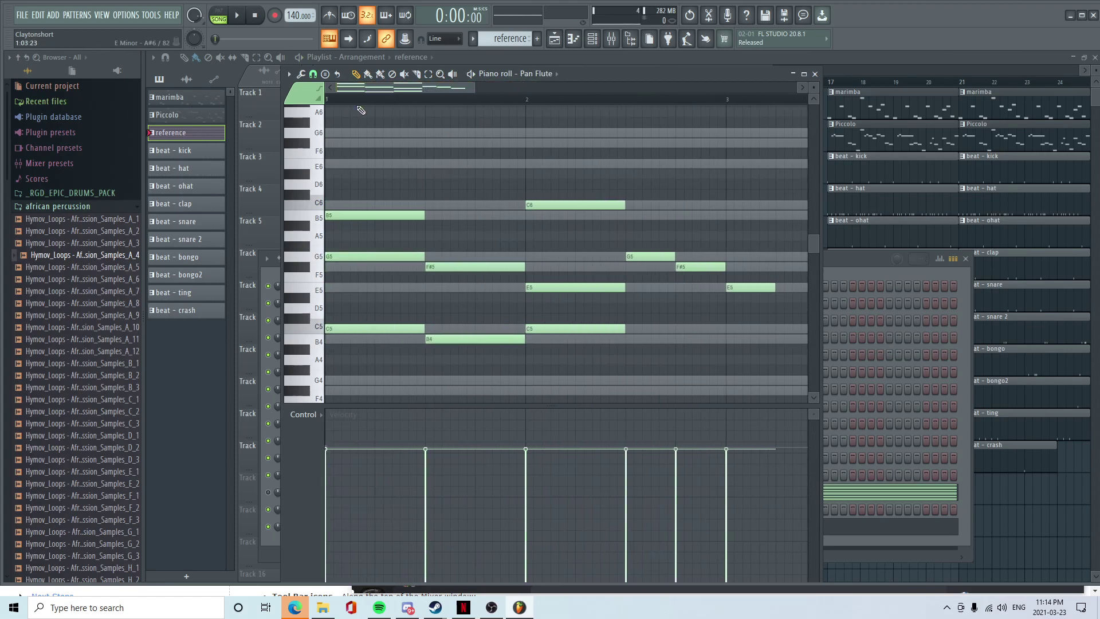
click(827, 52)
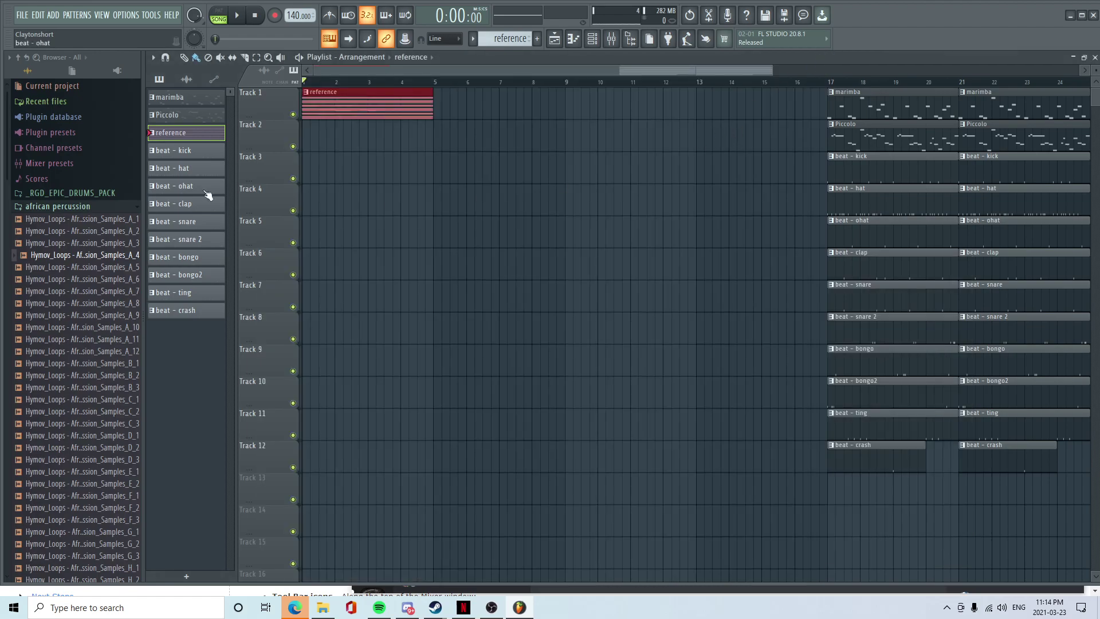
- In the channel rack, put a kick on step 1 and snare and clap hits on steps 9, 25, 41 and 57
click(593, 39)
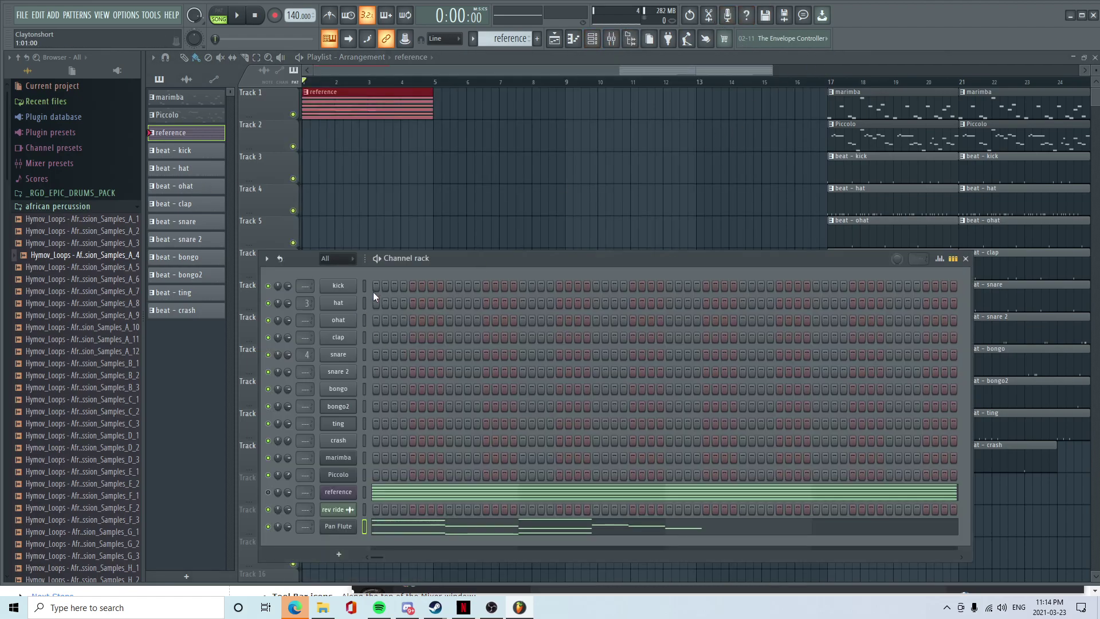
right_click(456, 353)
click(450, 354)
click(451, 336)
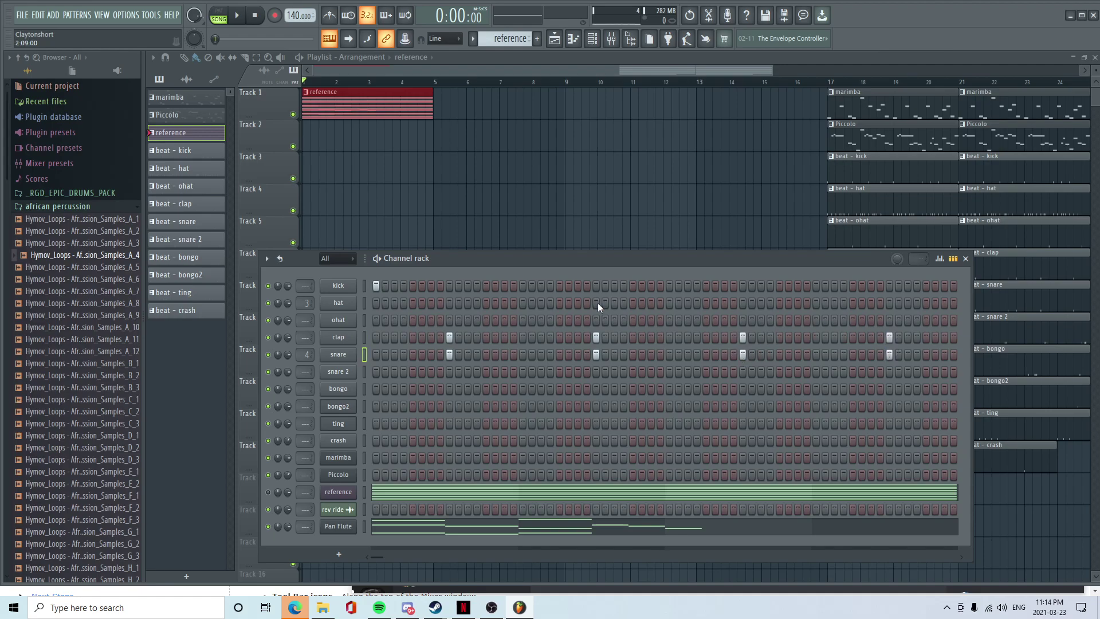
- Add kick hits on steps 21, 33, 51 and 53, removing misplaced ones while auditioning the pattern
key(space)
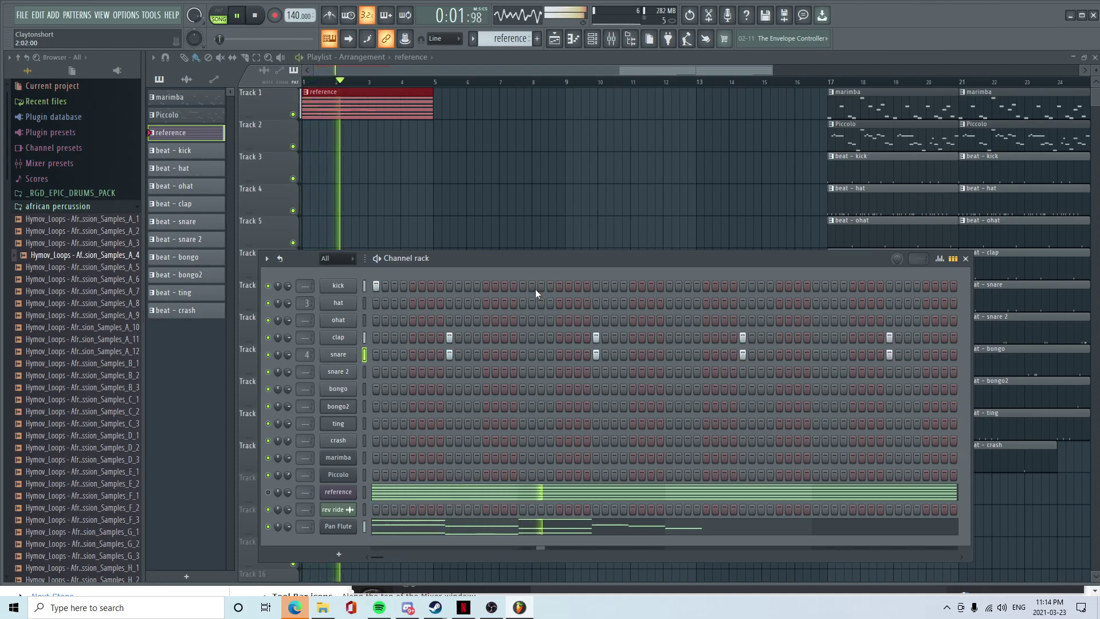
click(523, 285)
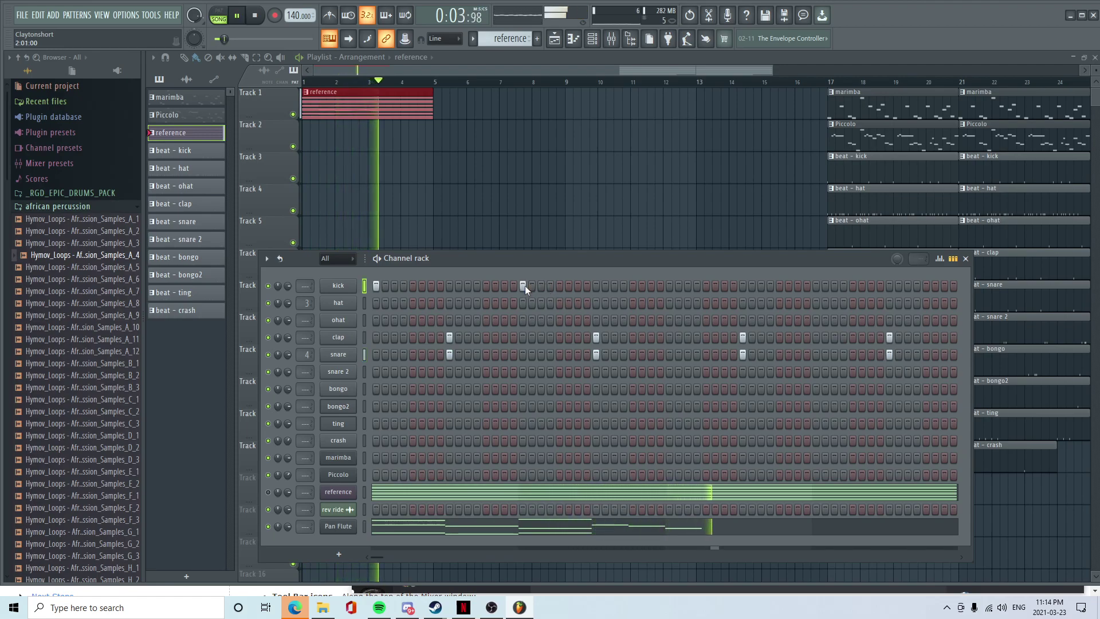
right_click(523, 285)
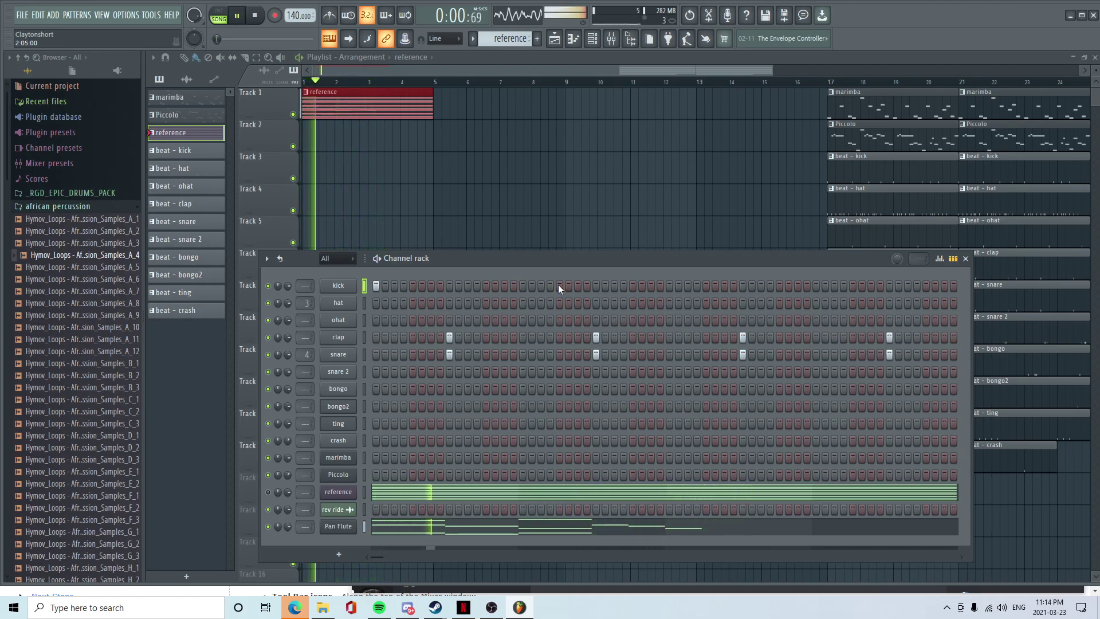
click(560, 285)
click(669, 285)
key(space)
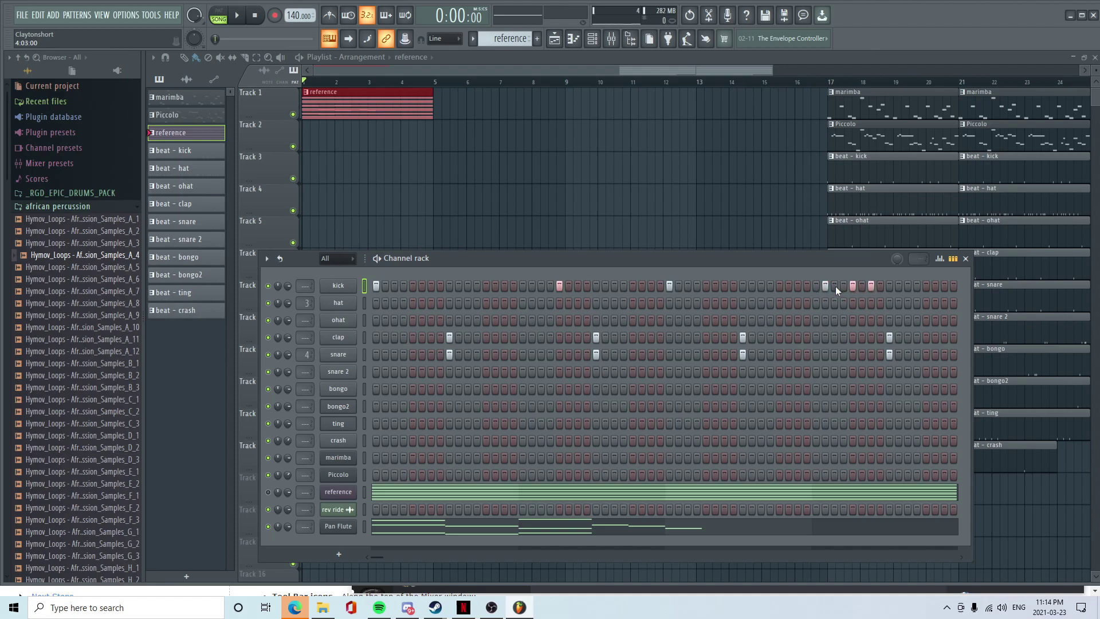
click(869, 286)
key(space)
- Fill the hat channel with a hit every 4 steps
right_click(338, 319)
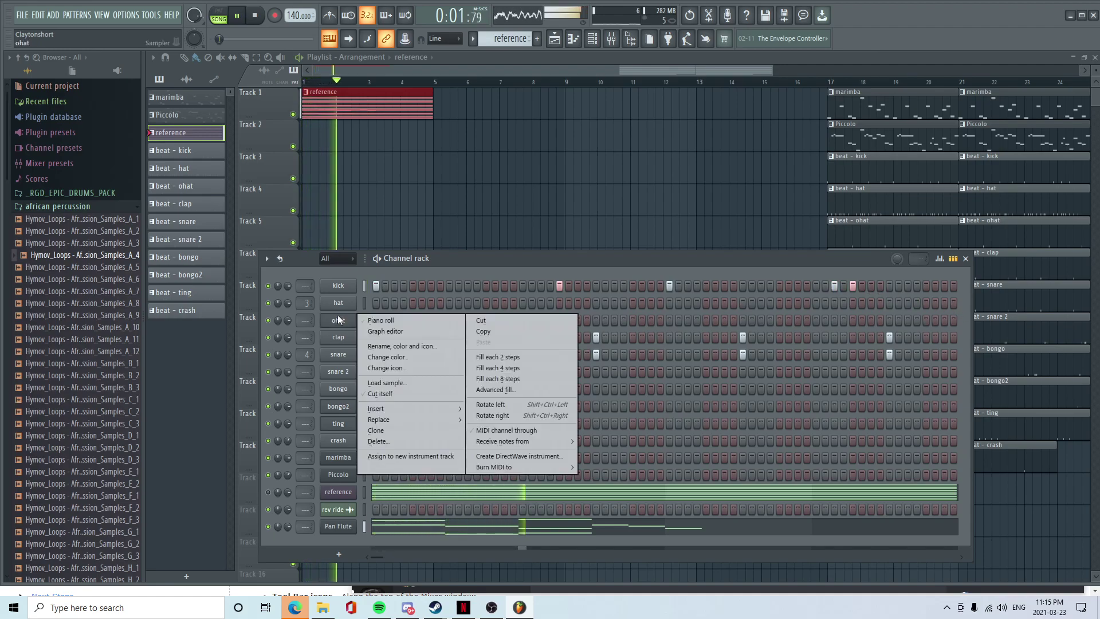
right_click(338, 303)
click(497, 350)
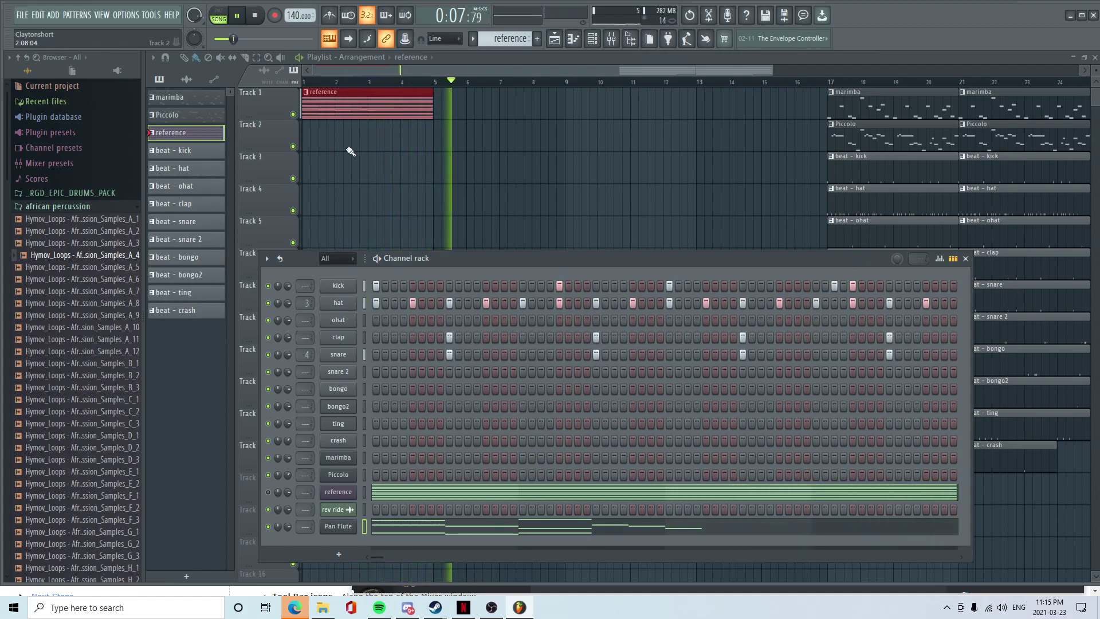
- Switch to pattern playback and open the Pan Flute notes in the piano roll
key(l)
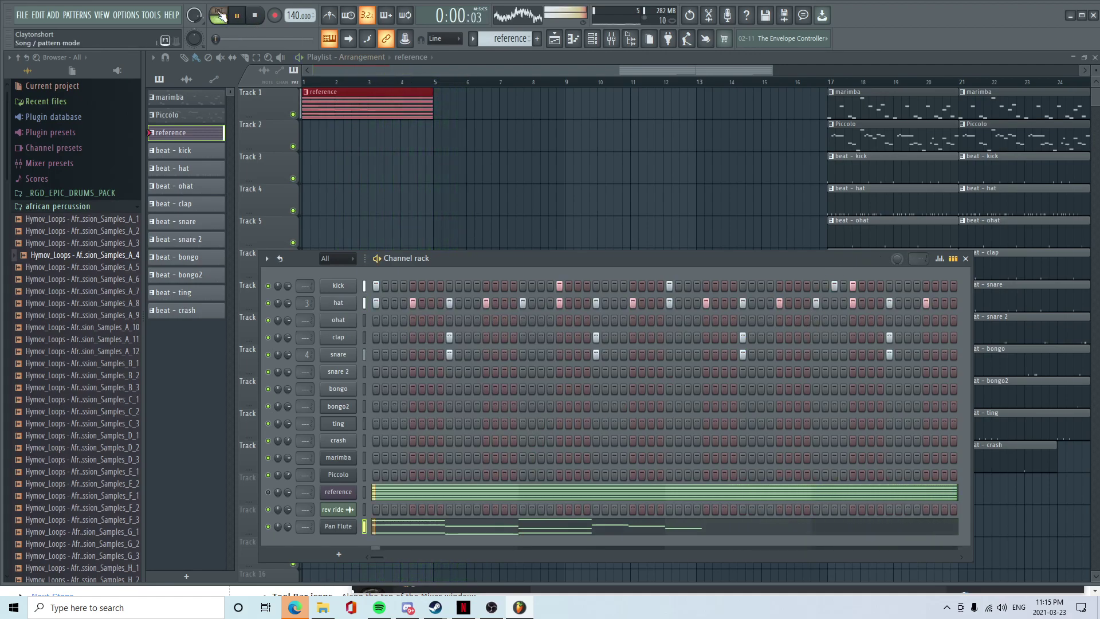
click(426, 527)
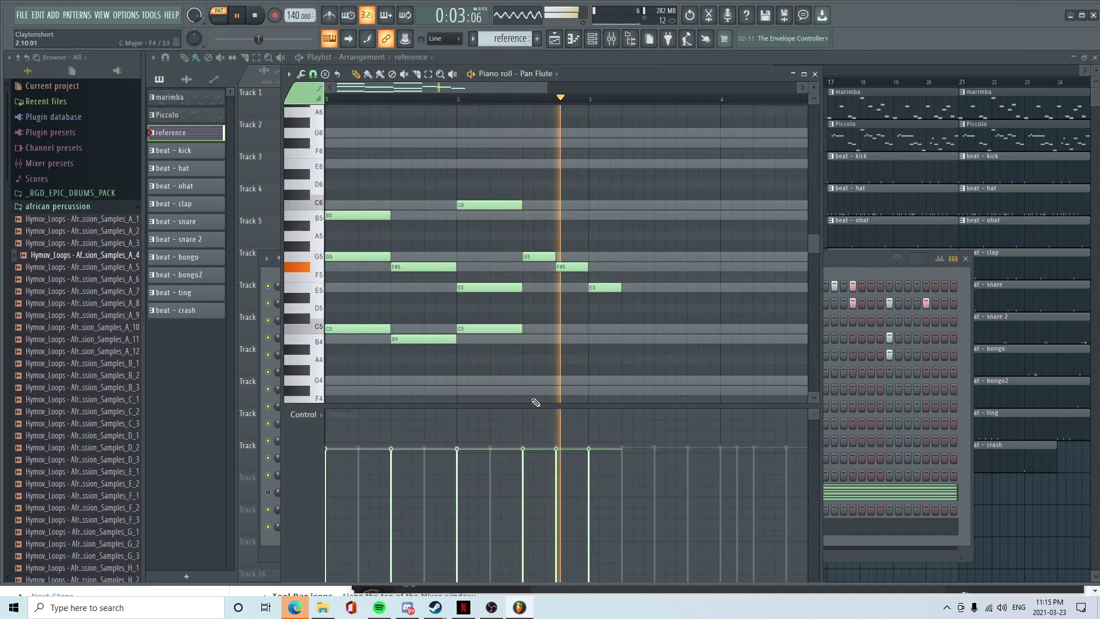
key(space)
ctrl+scroll(579, 358, up, 2)
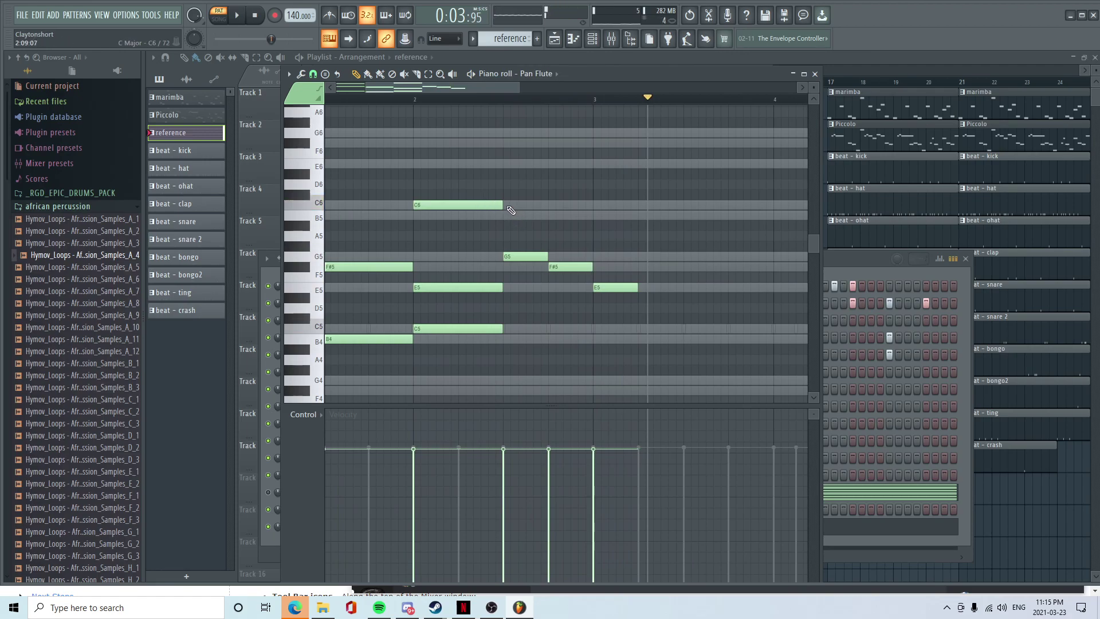
- Add half-bar B5 and B4 notes in the second half of bar 2, playing the pattern to check them
key(space)
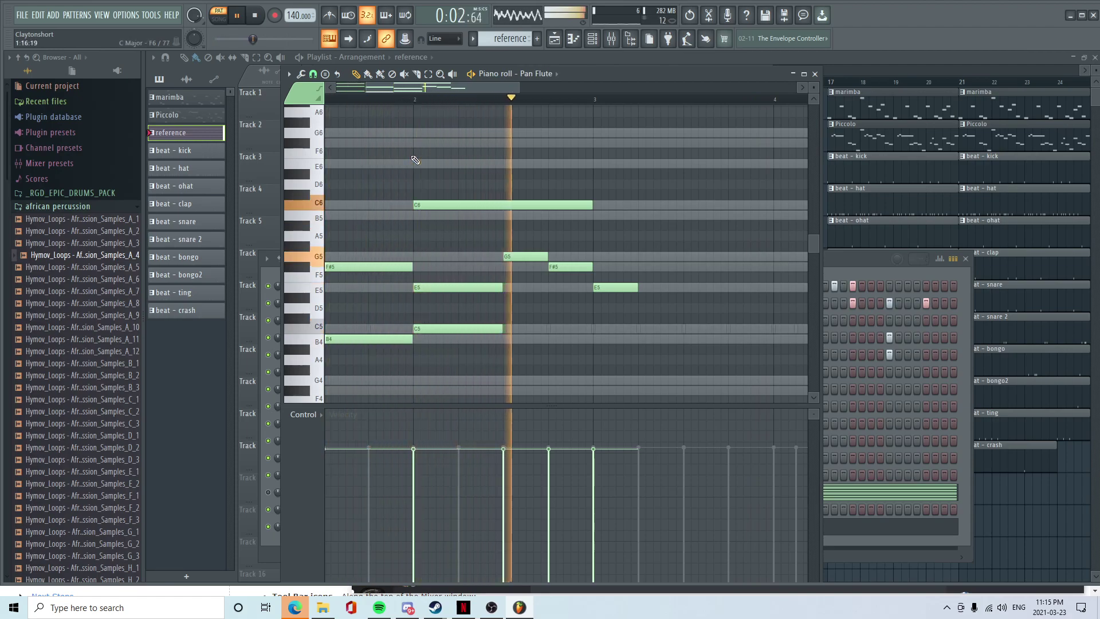
key(space)
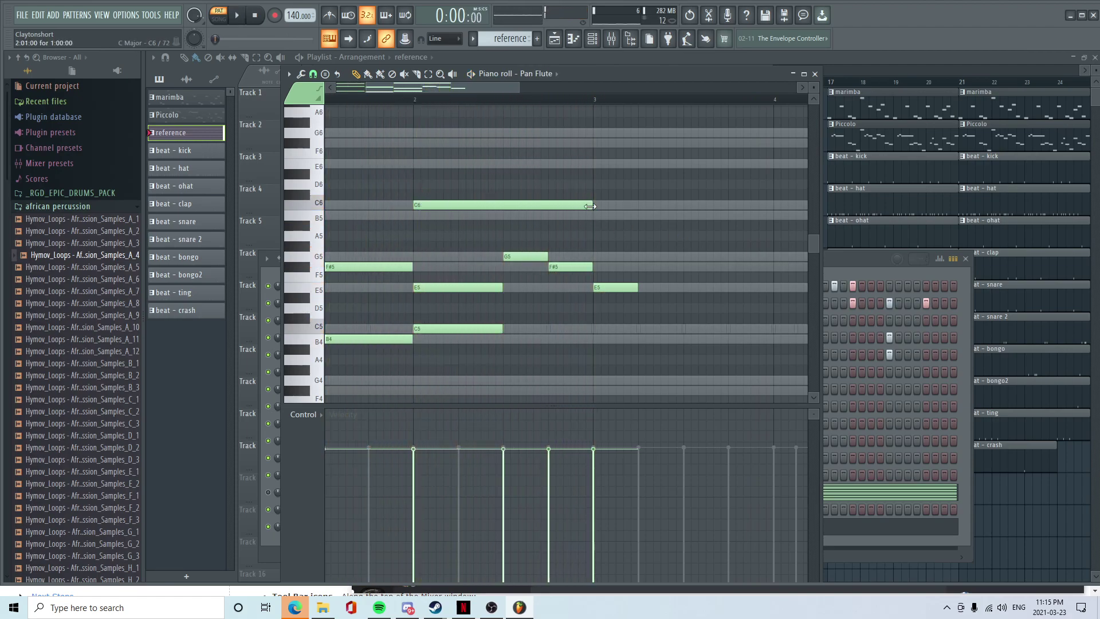
click(507, 215)
key(space)
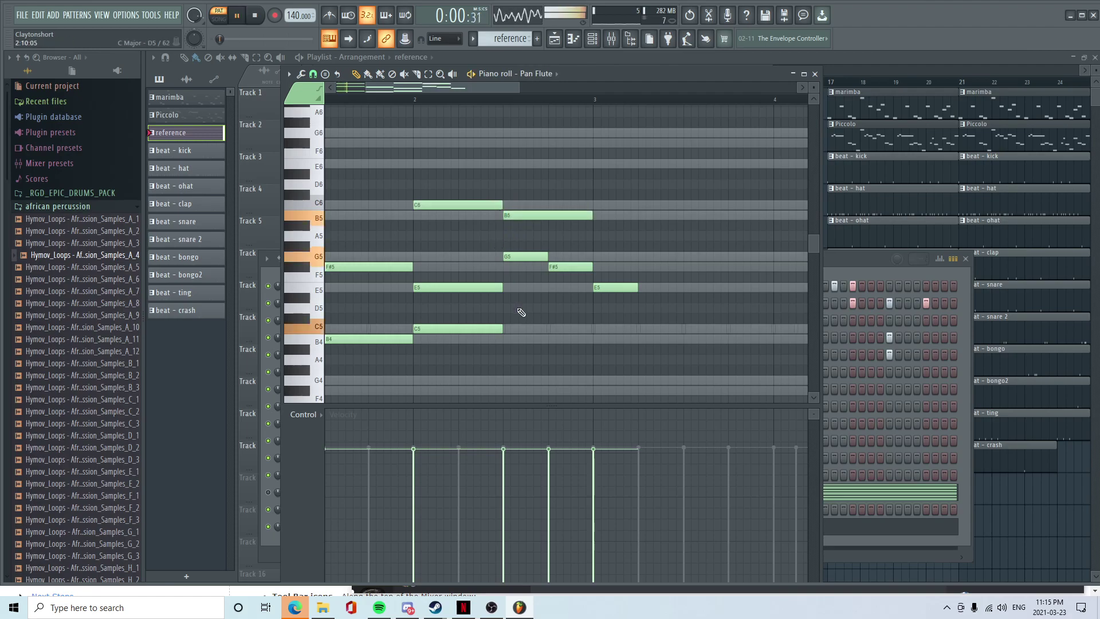
click(508, 339)
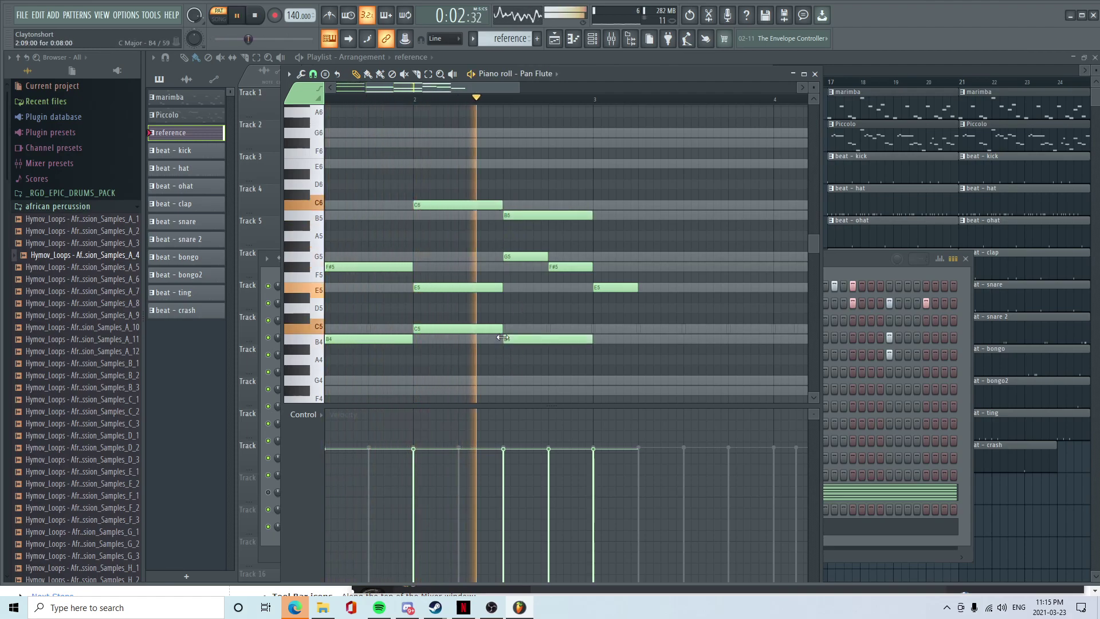
key(space)
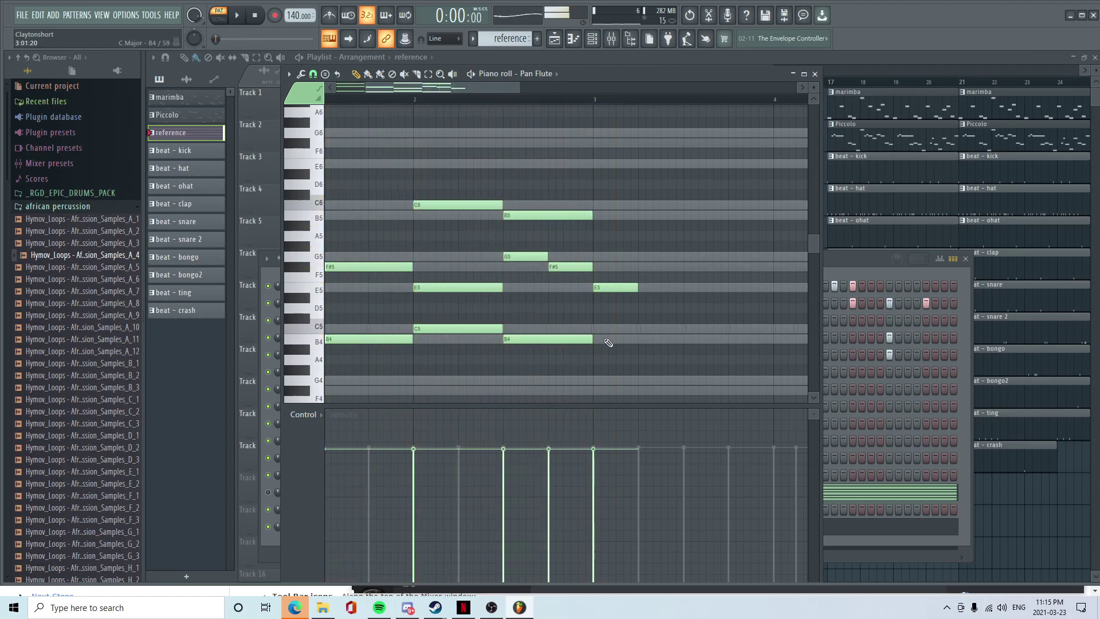
- Add a half-bar G4 note at the start of bar 3 and lengthen the E5 above it to half a bar
click(596, 380)
drag(614, 379, 618, 380)
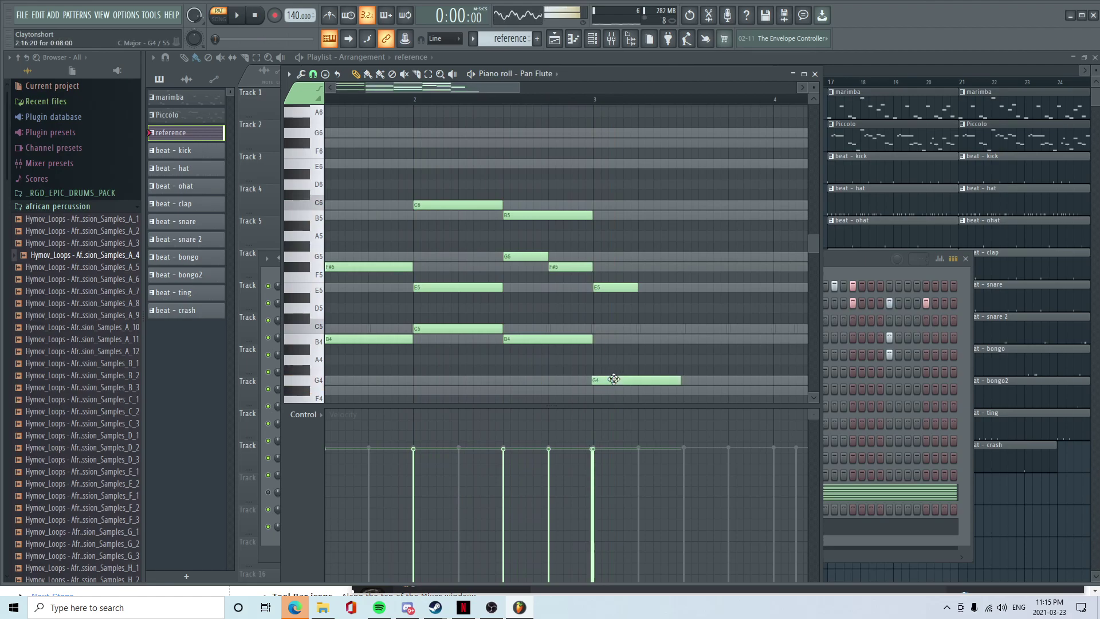
key(space)
click(668, 308)
right_click(668, 308)
drag(635, 287, 681, 287)
key(space)
- Continue the melody with half-bar C6 and B5 notes from mid bar 3, ending bar 4 with quarter-bar G5 and F#5 notes
drag(459, 93, 518, 100)
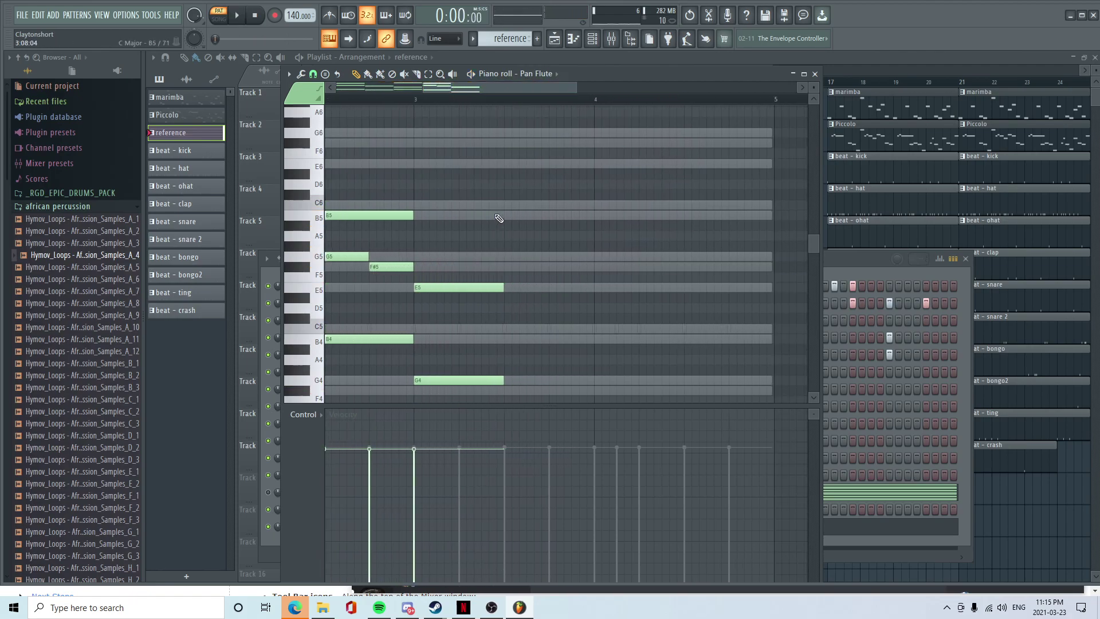
drag(509, 222, 505, 205)
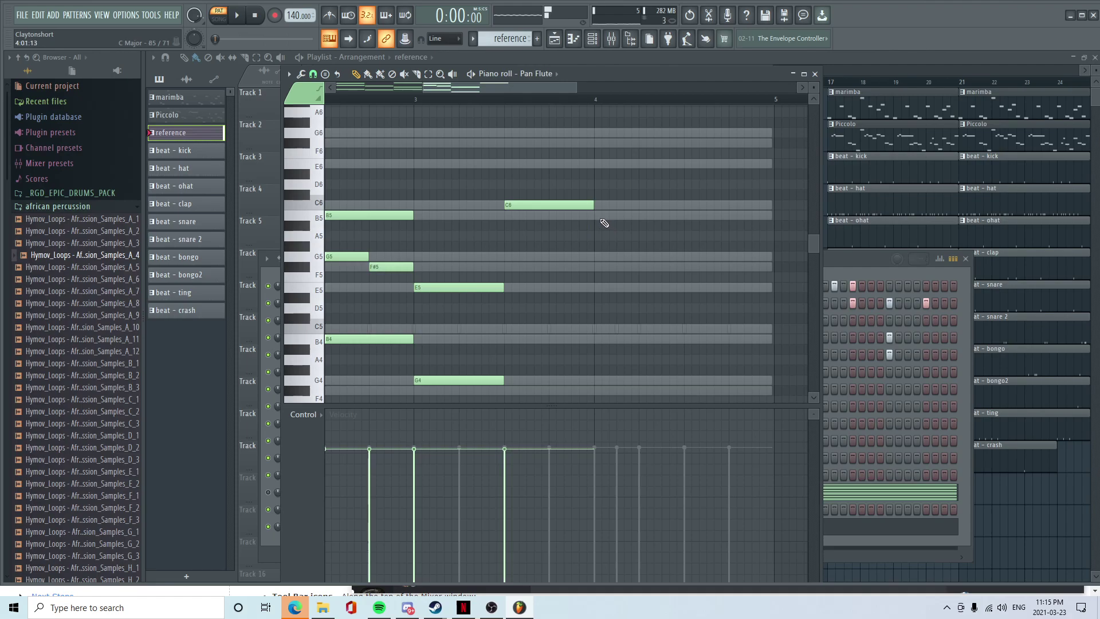
click(599, 222)
click(686, 256)
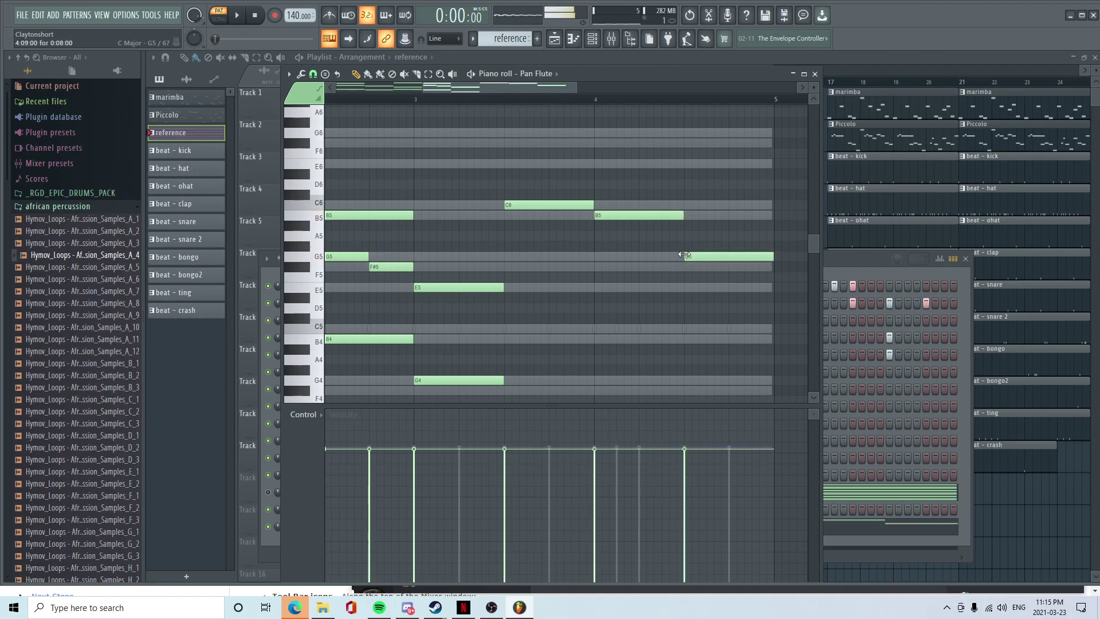
drag(500, 87, 532, 88)
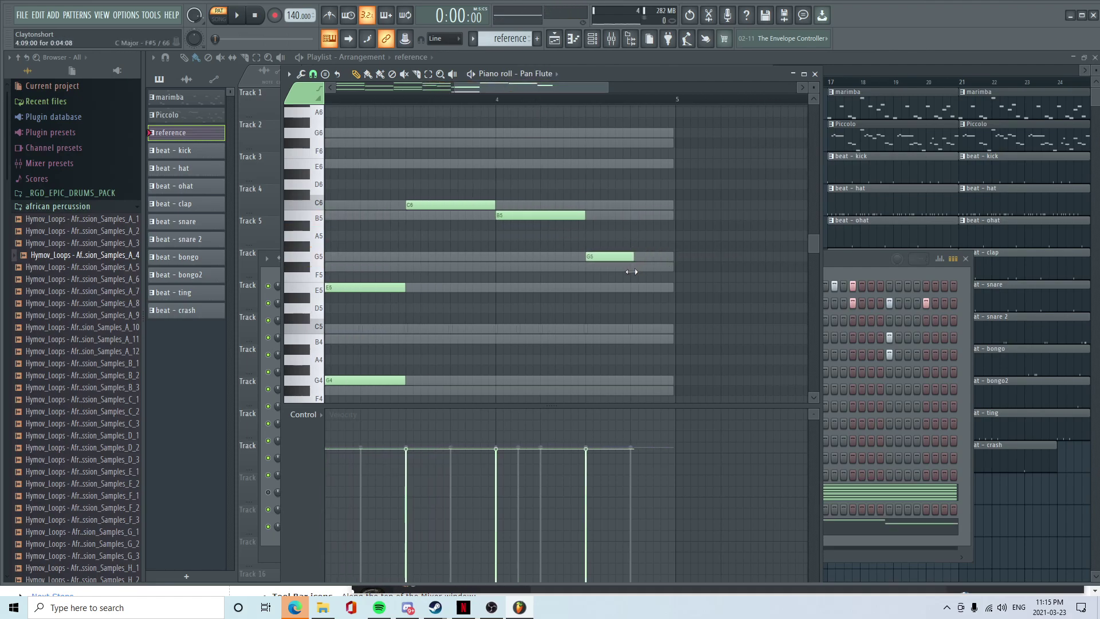
click(631, 267)
- Add a half-bar G5 note at the start of bar 3 and play the pattern from that bar
drag(500, 88, 462, 89)
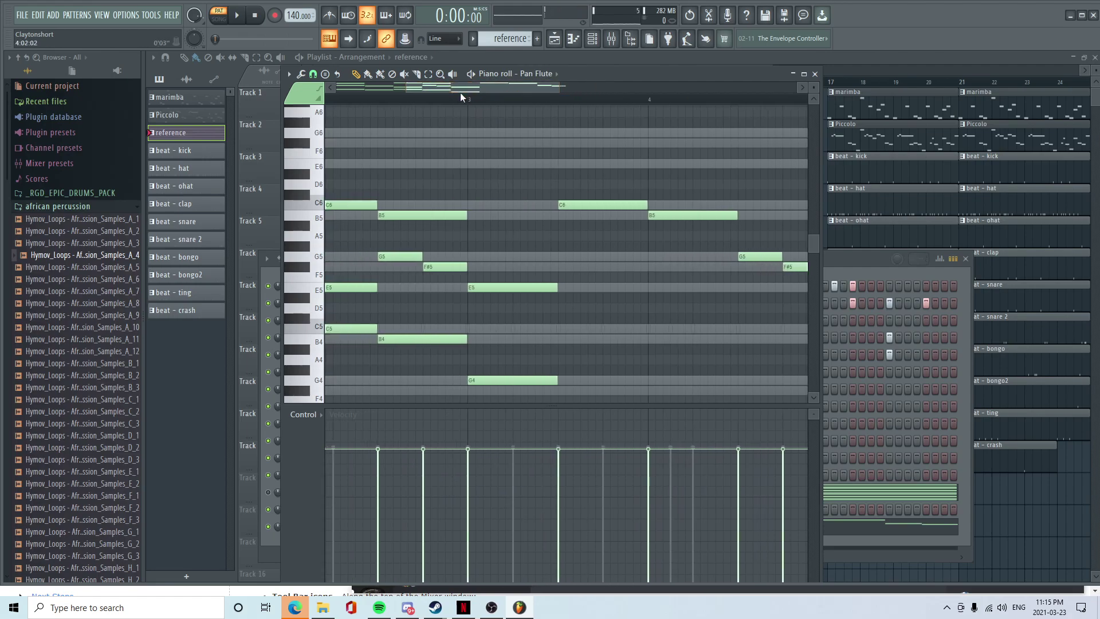
click(469, 99)
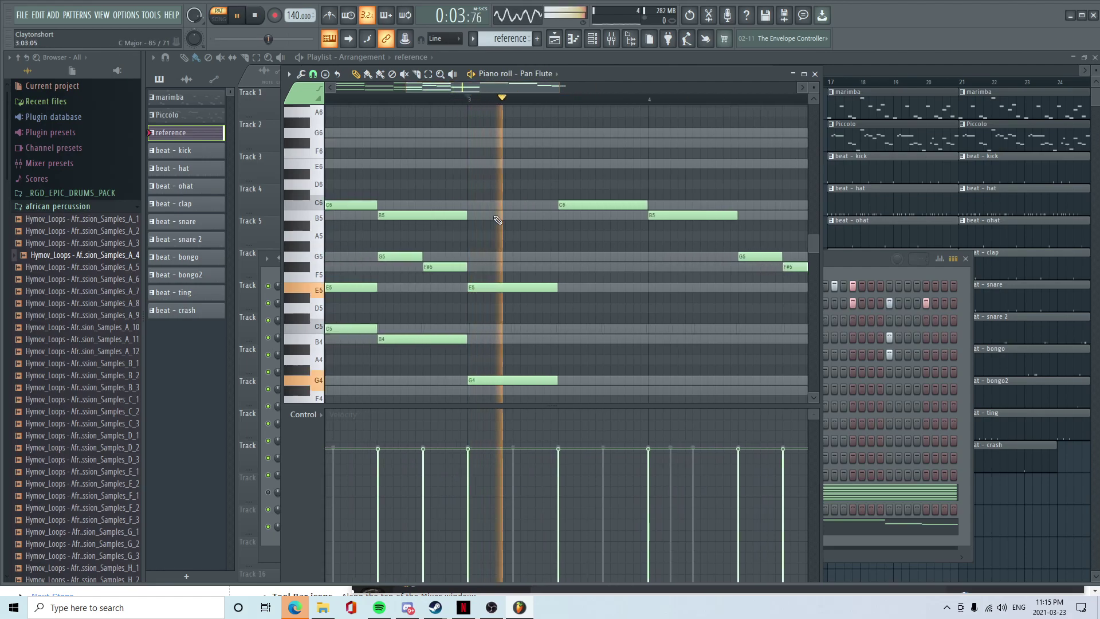
click(475, 256)
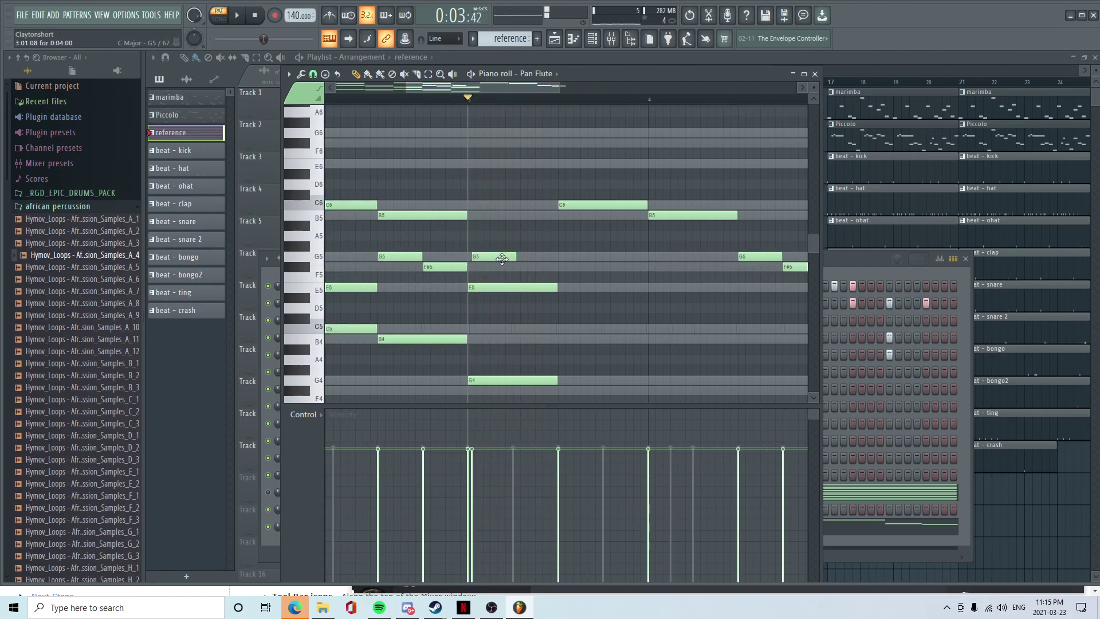
drag(545, 265, 558, 265)
key(space)
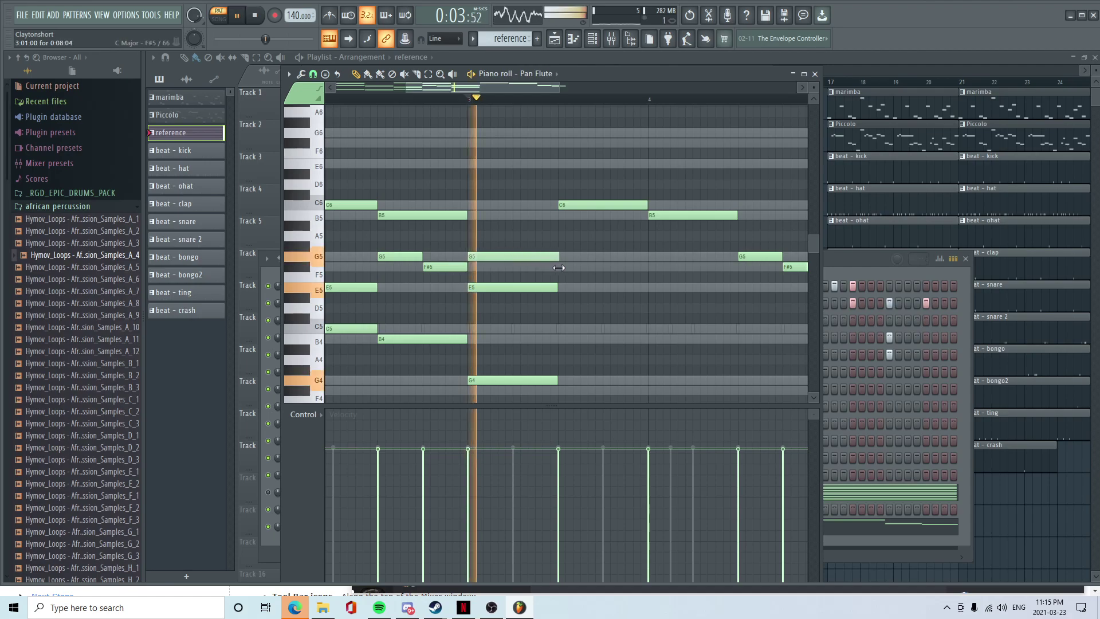
key(space)
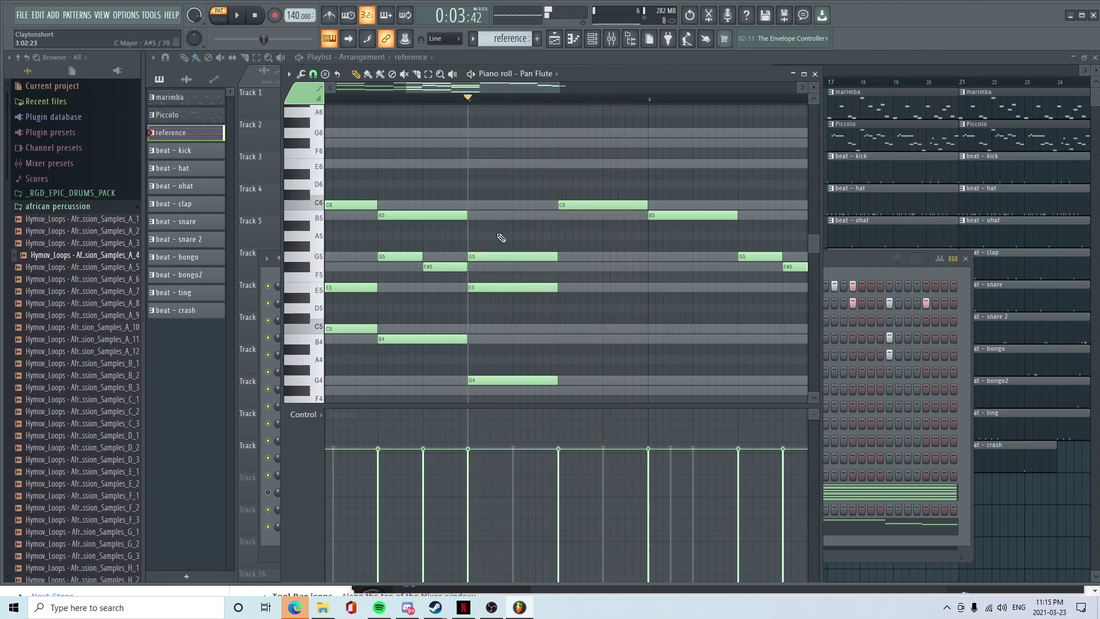
- Add half-bar F#5 and C5 notes under the C6 in the second half of bar 3 and audition the chord
click(560, 267)
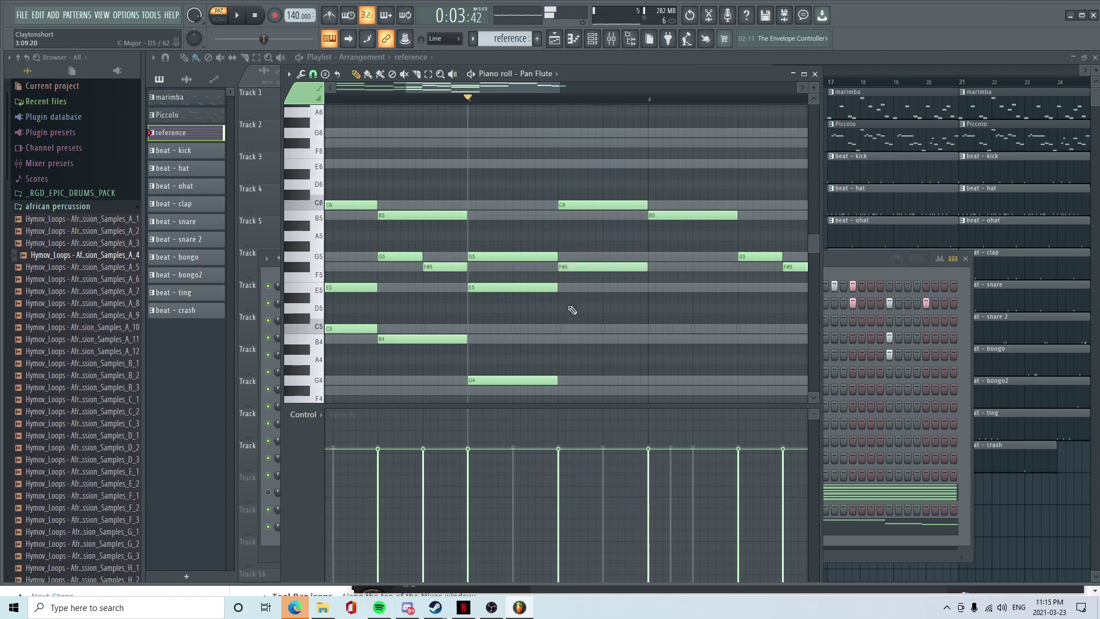
click(555, 329)
key(space)
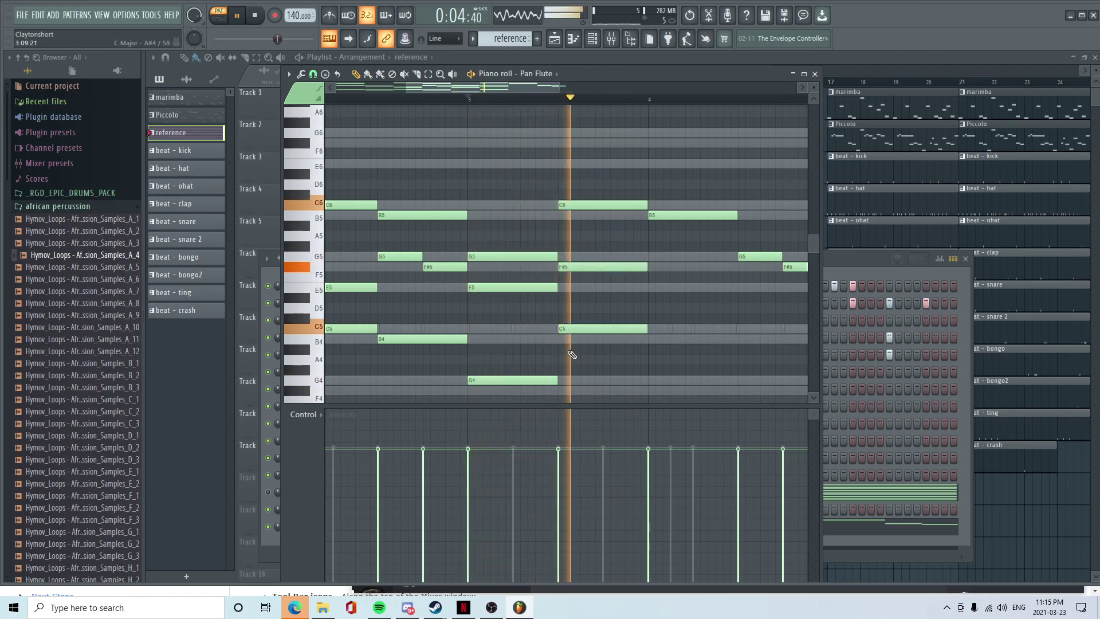
key(space)
key(space)
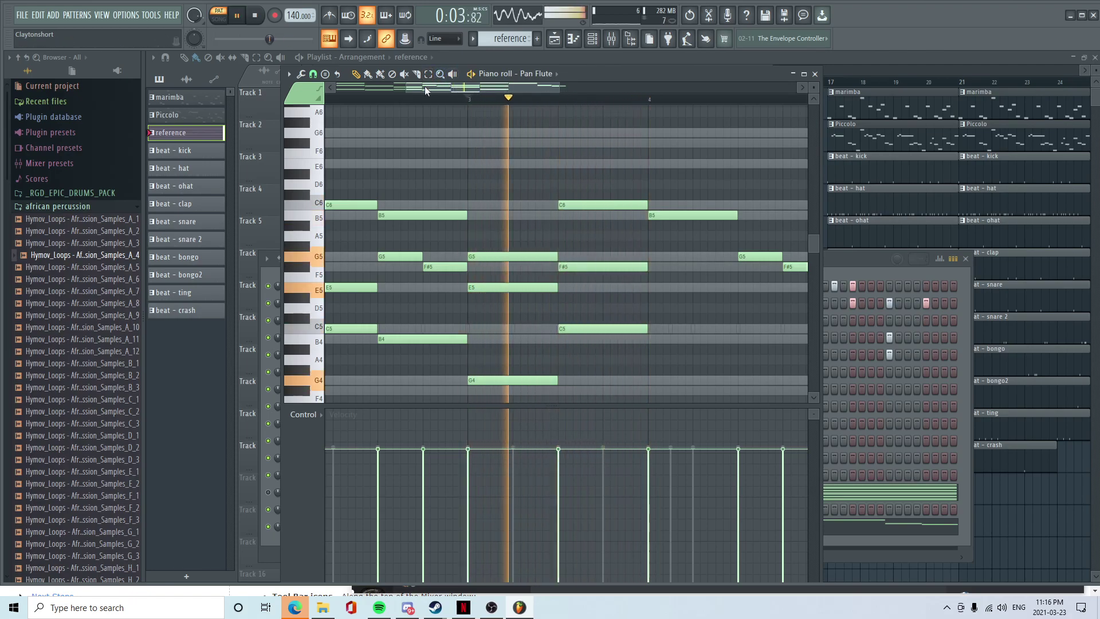
key(space)
- Move the F#5 note in the second half of bar 3 down to E5, audition it and delete it
drag(578, 266, 578, 288)
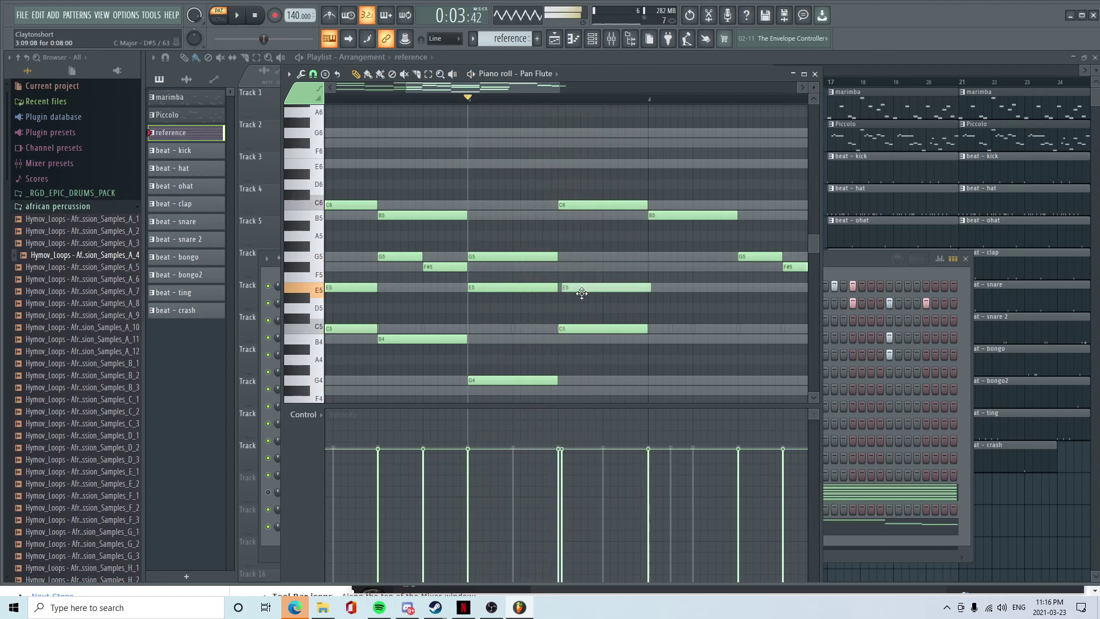
key(space)
key(space)
right_click(579, 289)
- Try extending the E5 note through all of bar 3, then restore its half-bar length and play the passage
drag(554, 288, 649, 306)
key(space)
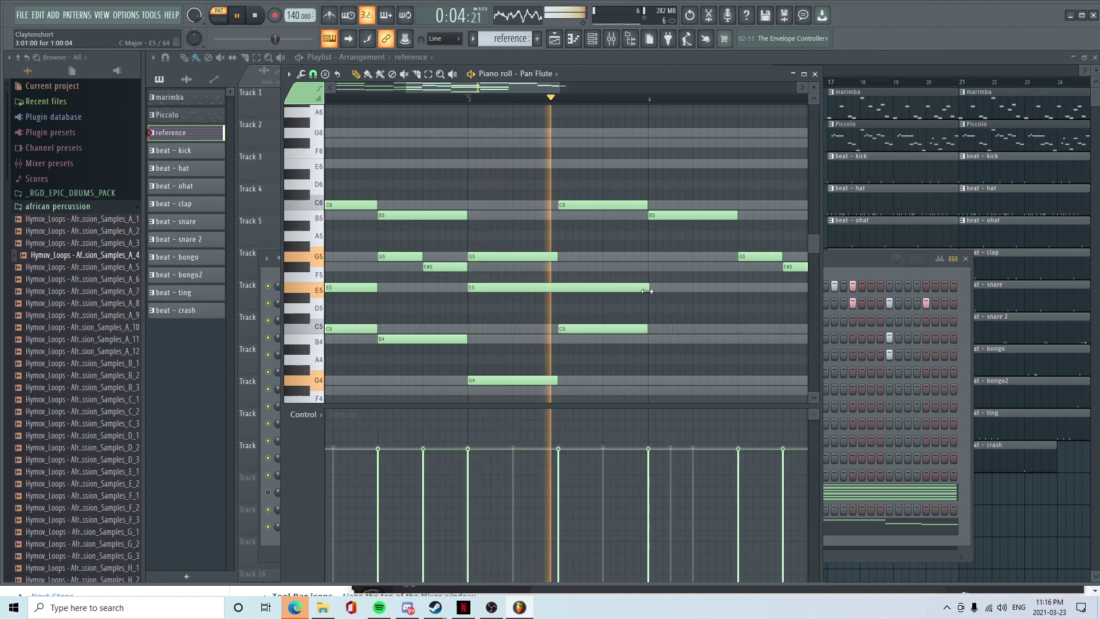
key(space)
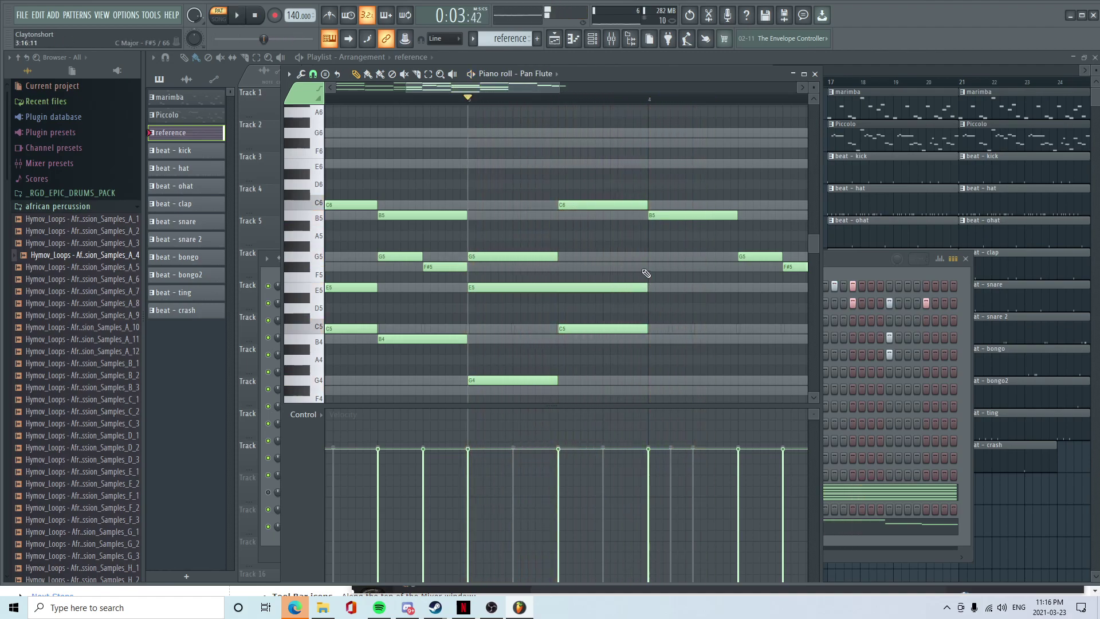
click(651, 268)
right_click(673, 269)
mouse_move(644, 287)
mouse_down()
mouse_move(594, 307)
mouse_move(639, 286)
mouse_up()
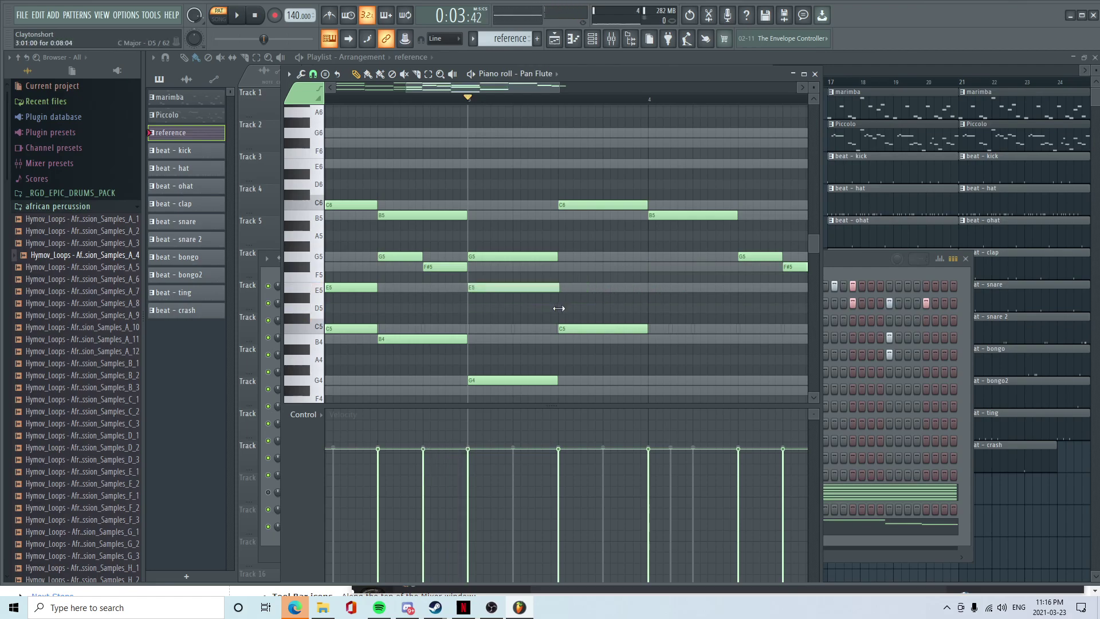
key(space)
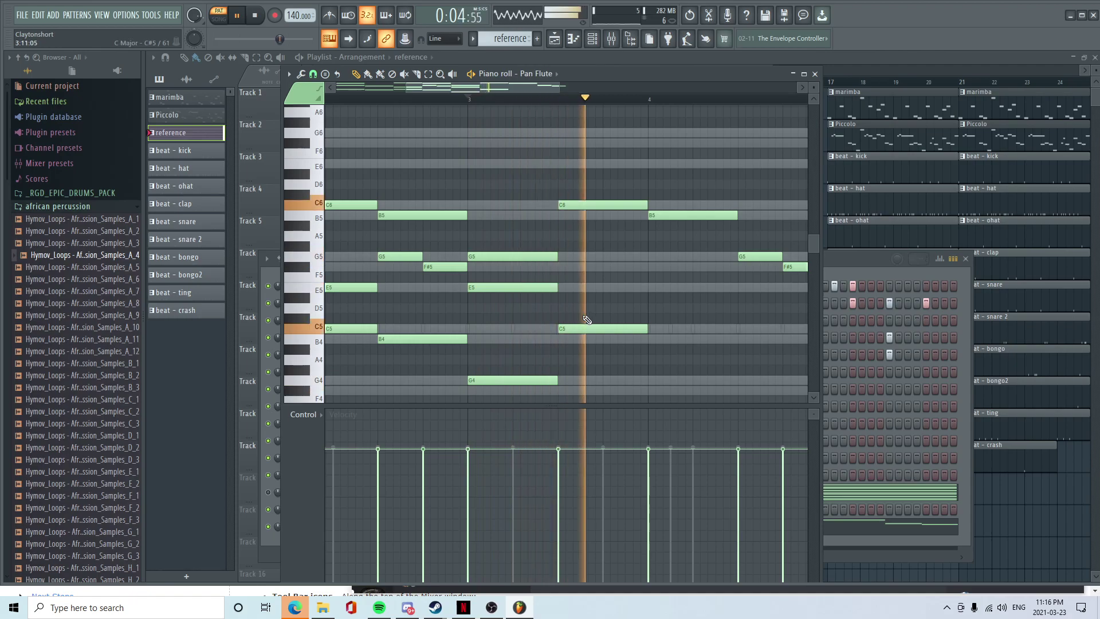
key(space)
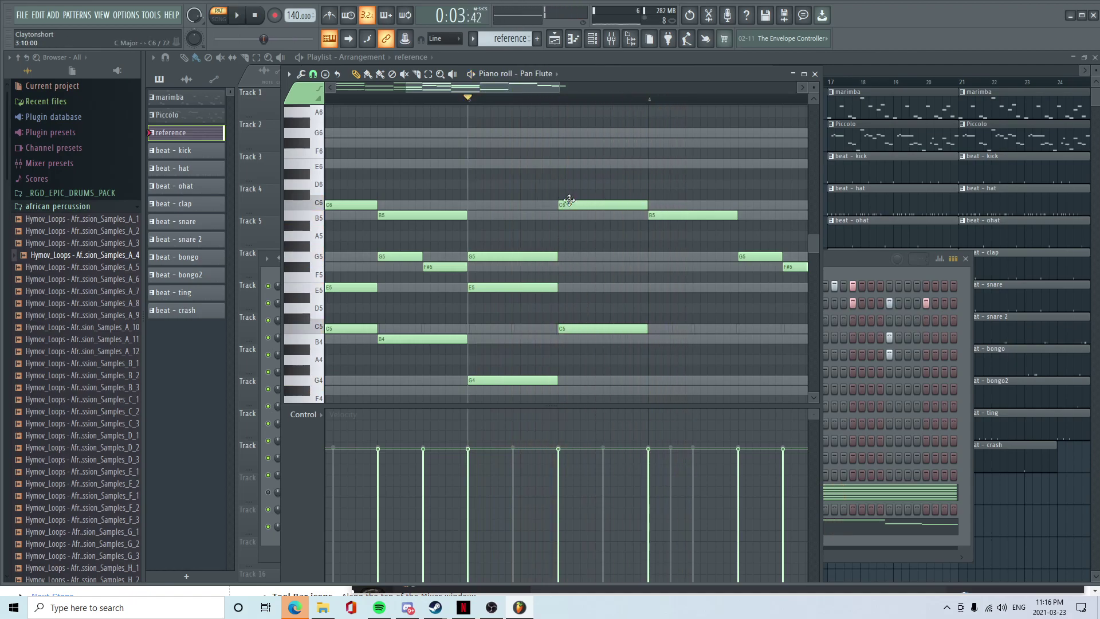
- Lengthen the G5 note at the start of bar 3 to the full bar and audition it
click(560, 256)
right_click(590, 259)
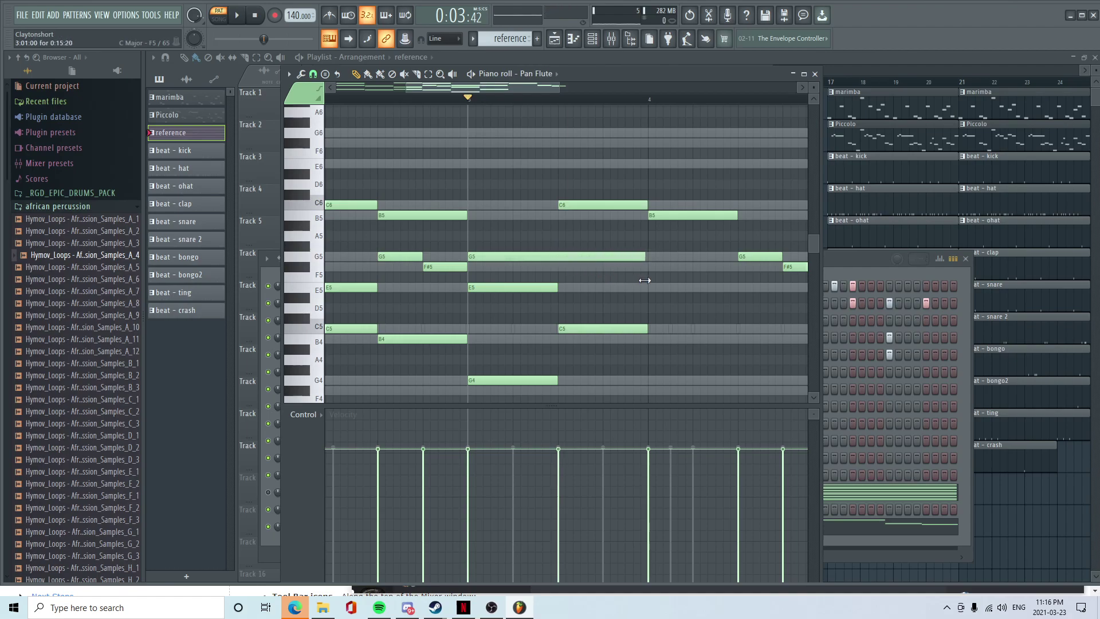
key(space)
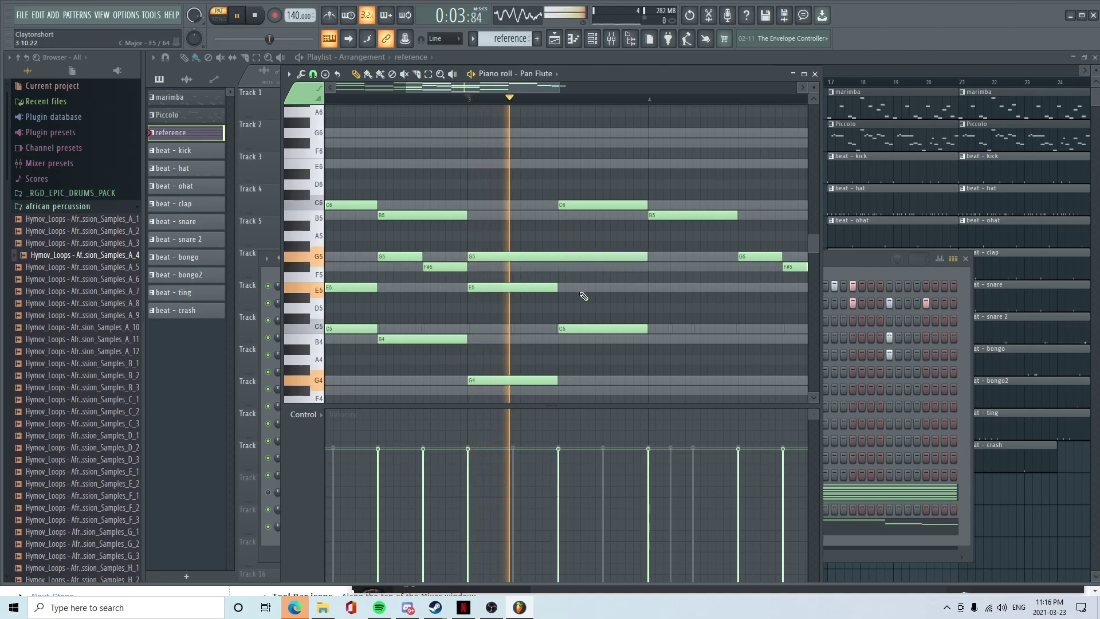
key(space)
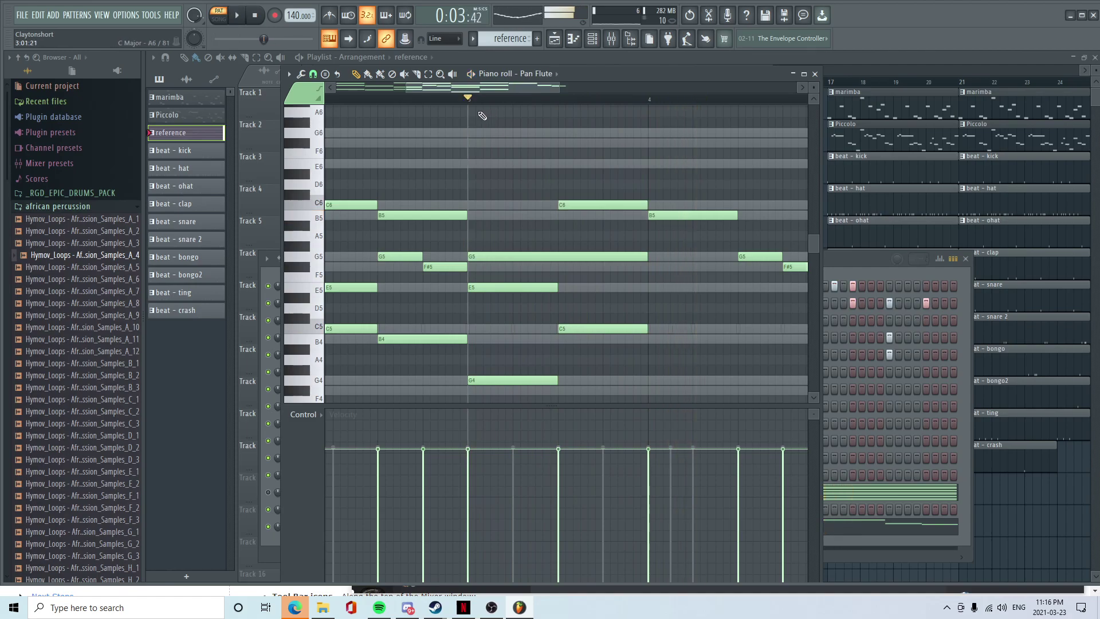
- Add half-bar F#5 and B4 notes under the B5 at the start of bar 4 and play the chord
drag(489, 87, 539, 89)
scroll(503, 254, down, 1)
click(495, 235)
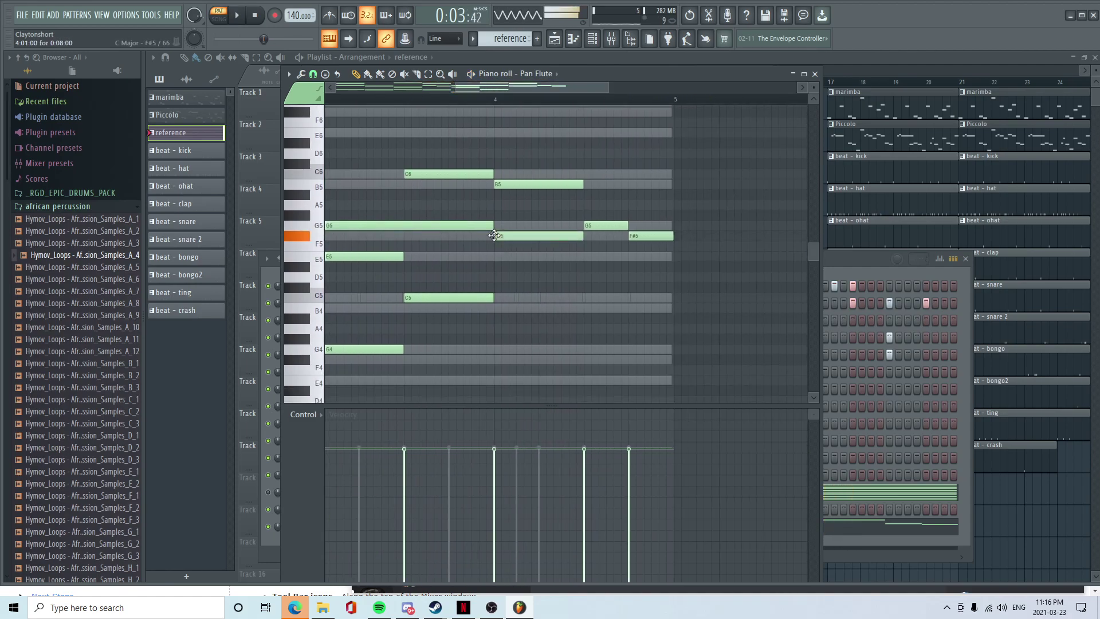
click(505, 308)
key(space)
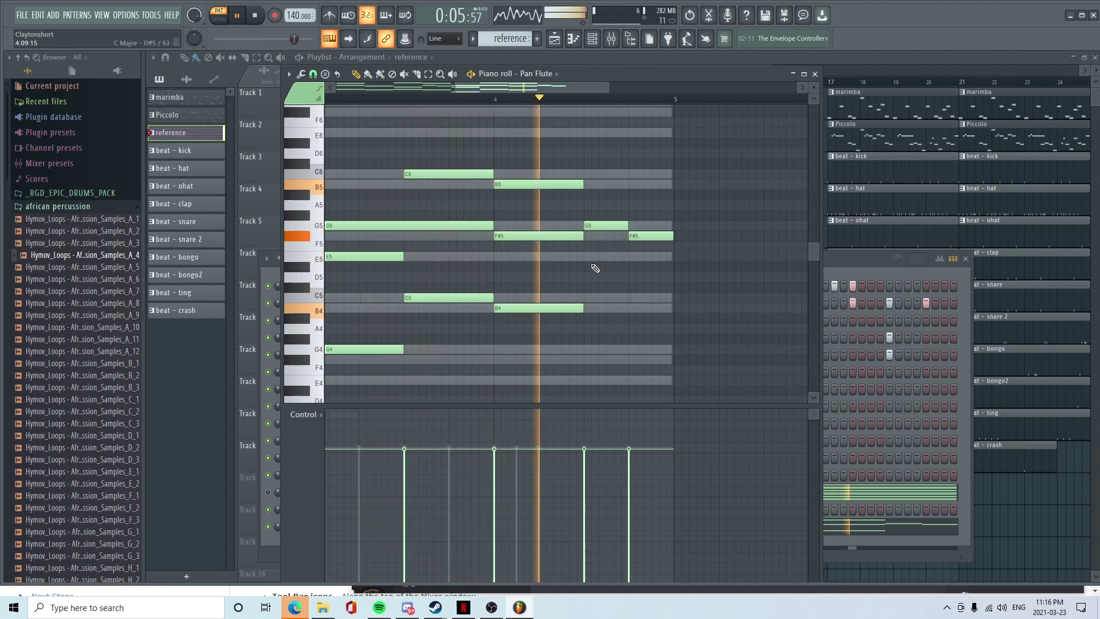
scroll(642, 327, up, 1)
scroll(633, 319, up, 2)
key(space)
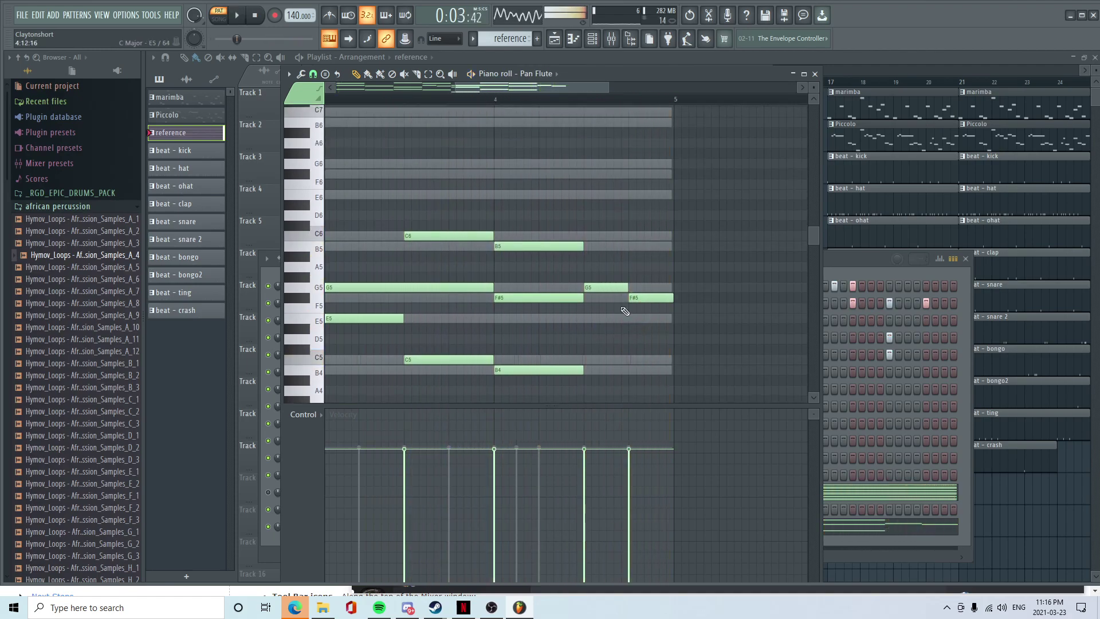
- Add half-bar C6 and G4 notes in the second half of bar 4, around the closing G5 and F#5
click(590, 236)
key(space)
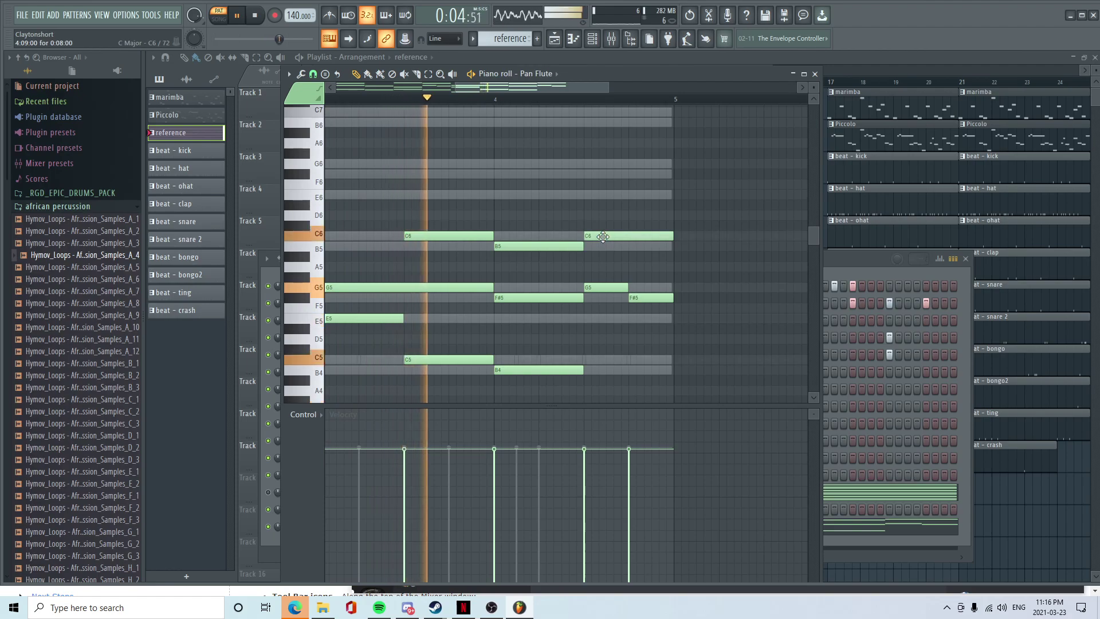
key(space)
scroll(614, 337, down, 4)
click(583, 318)
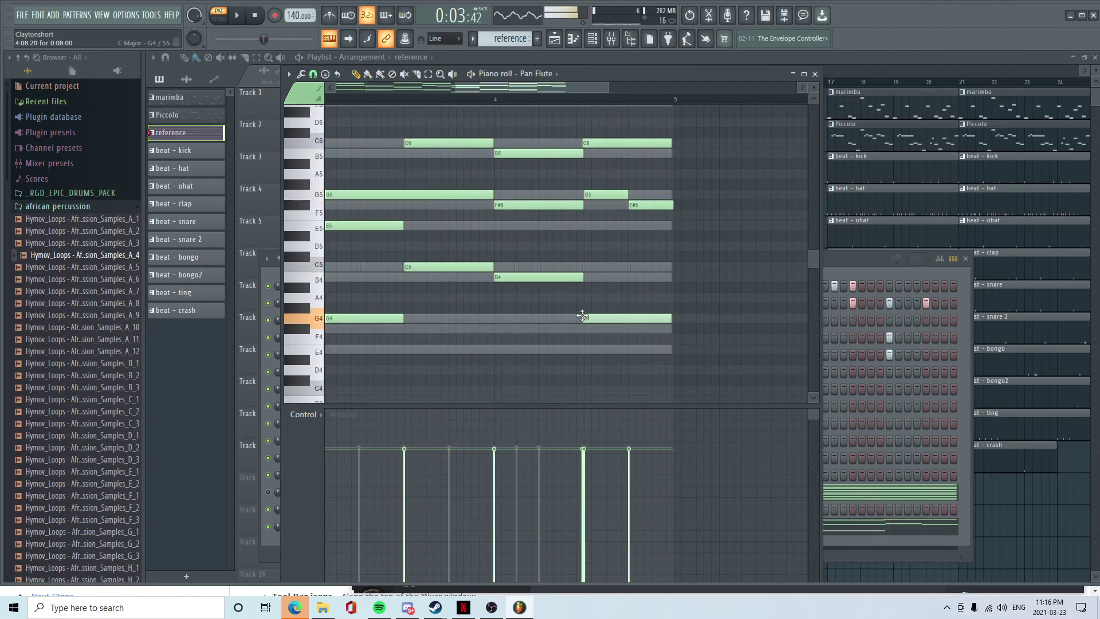
- Shorten the closing G4 in bar 4 to a quarter bar, add a quarter-bar F#4 after it and play the part
key(space)
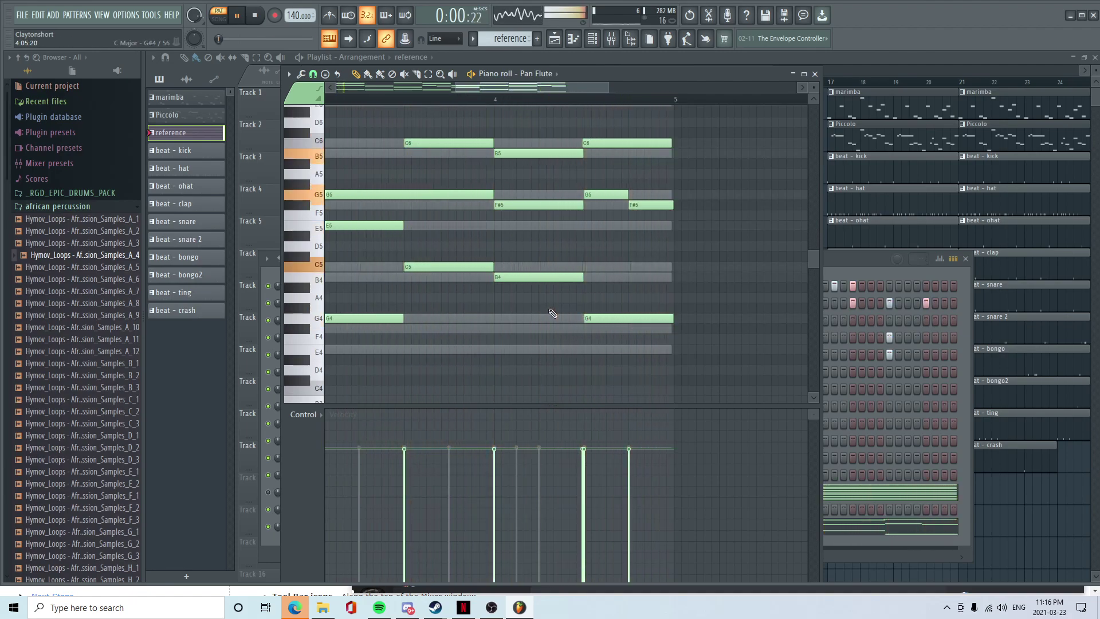
key(space)
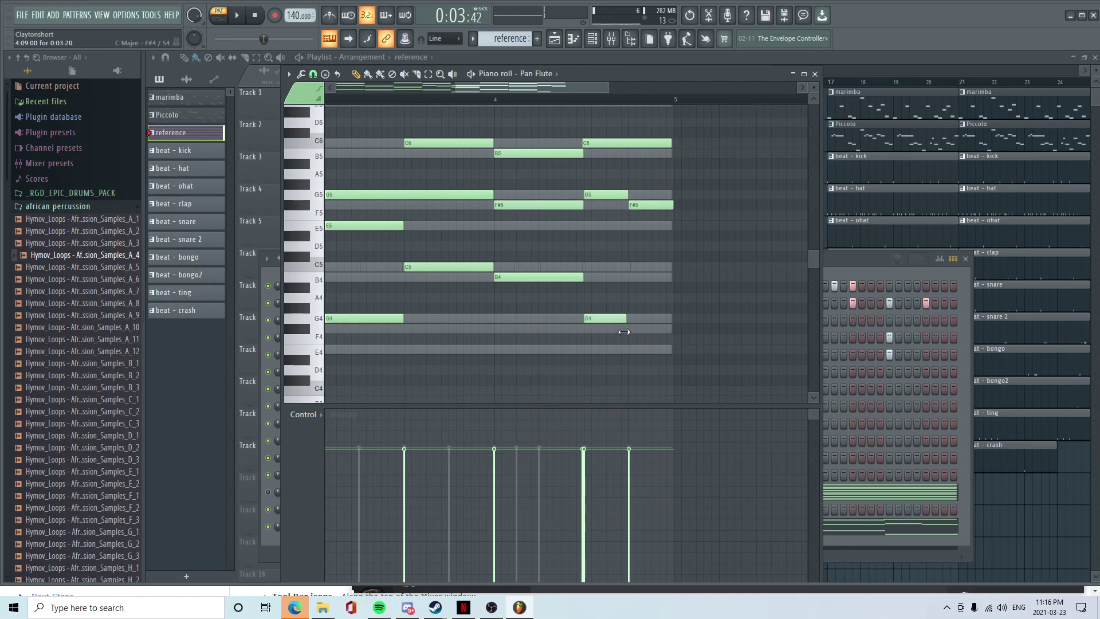
click(630, 329)
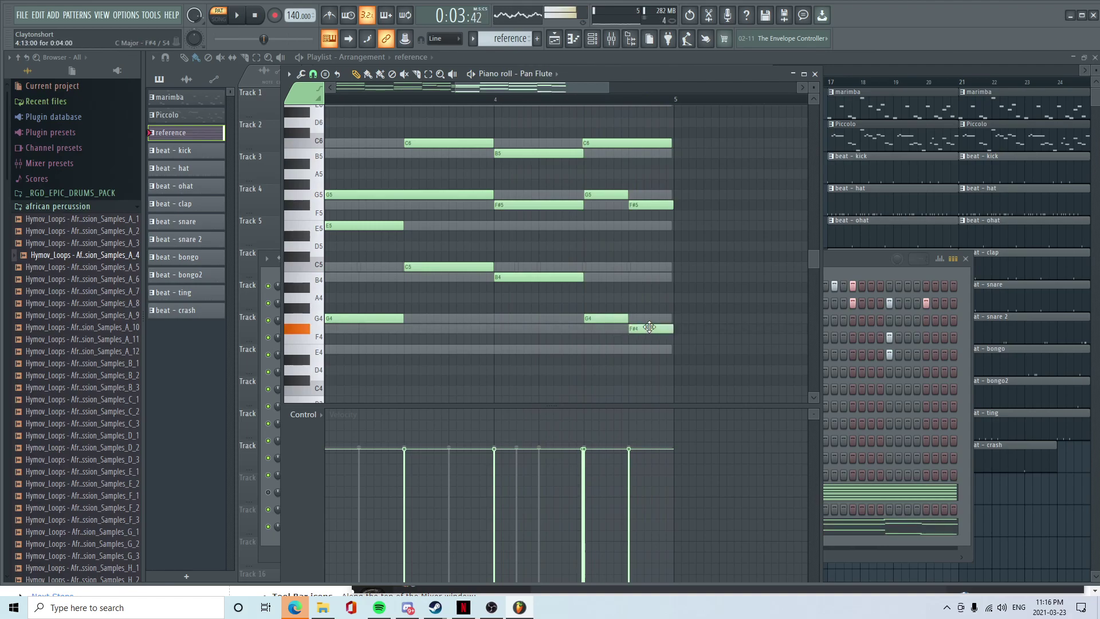
key(space)
scroll(584, 354, down, 3)
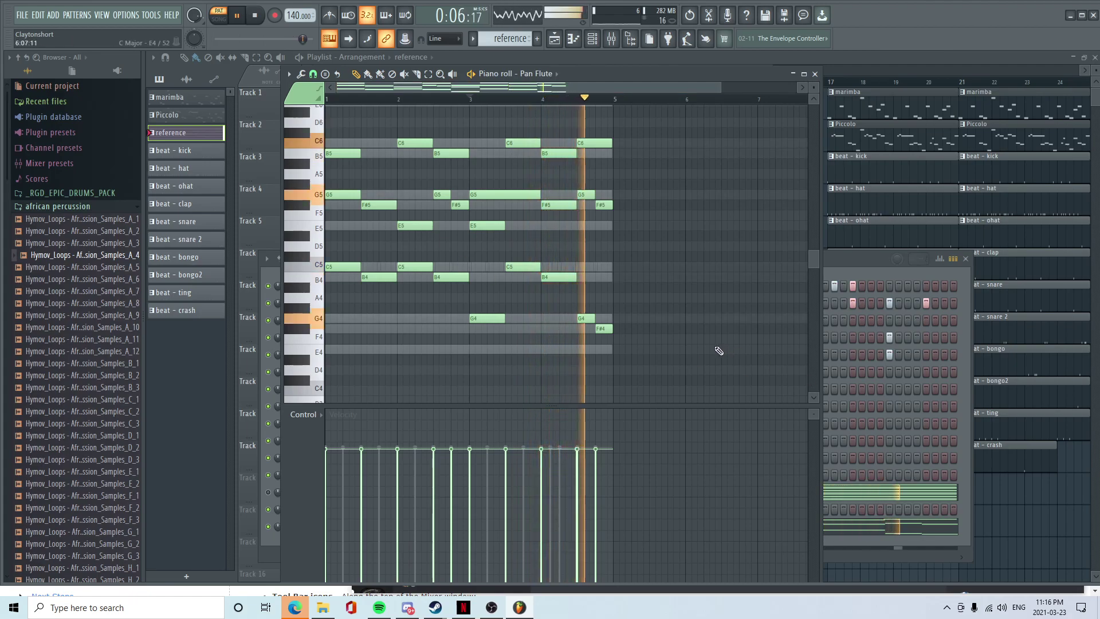
- Shorten the closing C6 in bar 4 to a quarter bar and add a B5 in the last quarter above the F#5
scroll(589, 278, up, 2)
drag(608, 205, 593, 221)
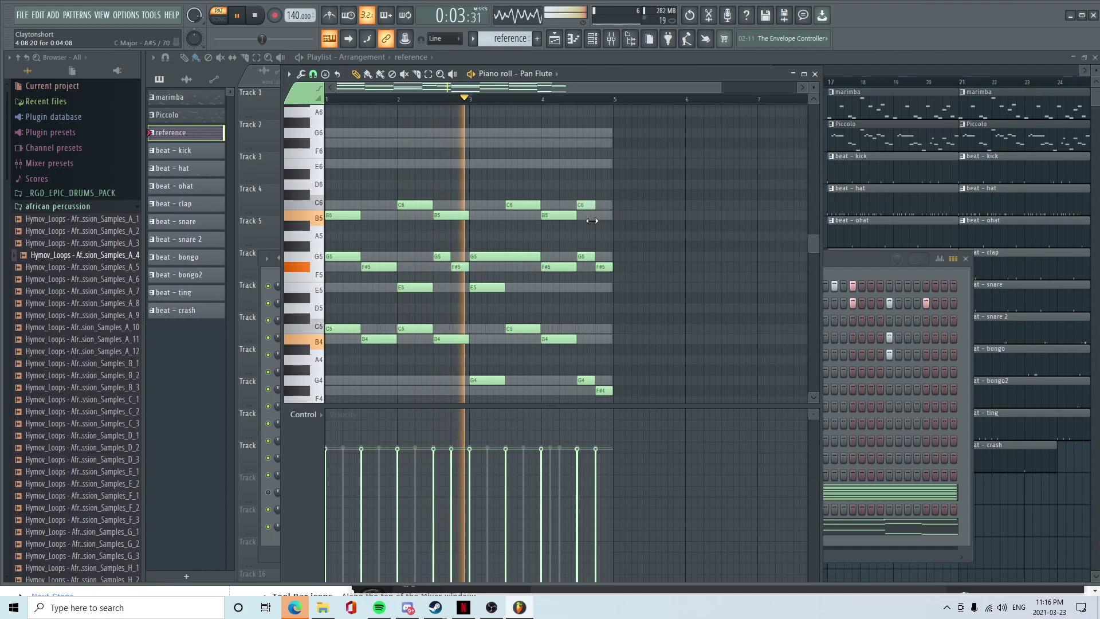
click(597, 218)
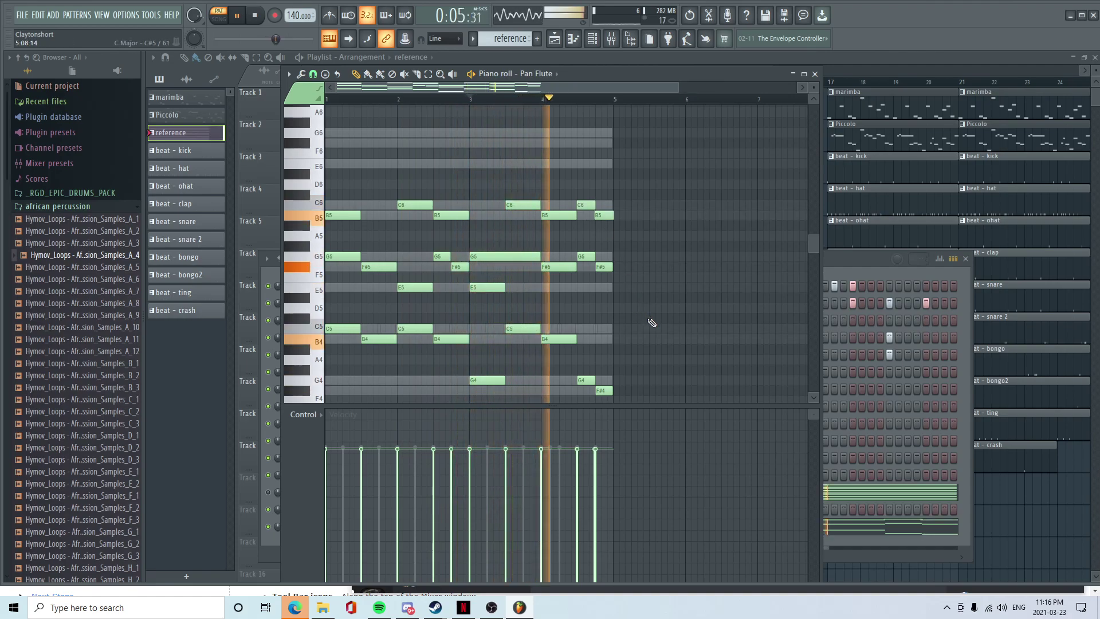
- Delete the low G4 and F#4 notes in the second half of bar 4 and play the ending
key(space)
scroll(613, 326, down, 2)
right_click(604, 329)
right_click(586, 318)
scroll(592, 321, up, 3)
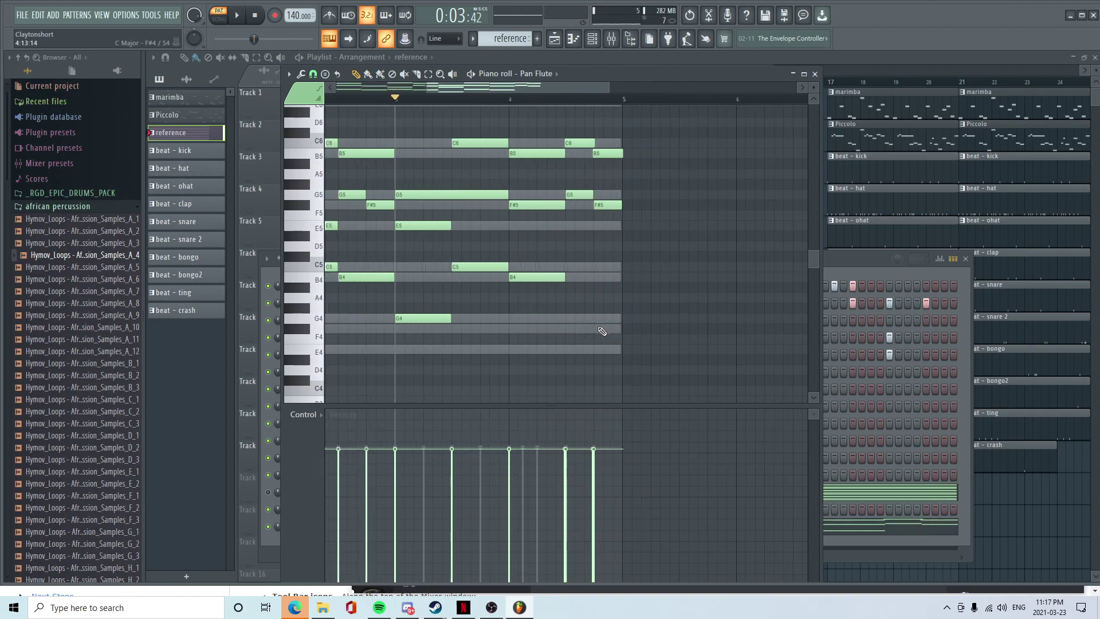
key(space)
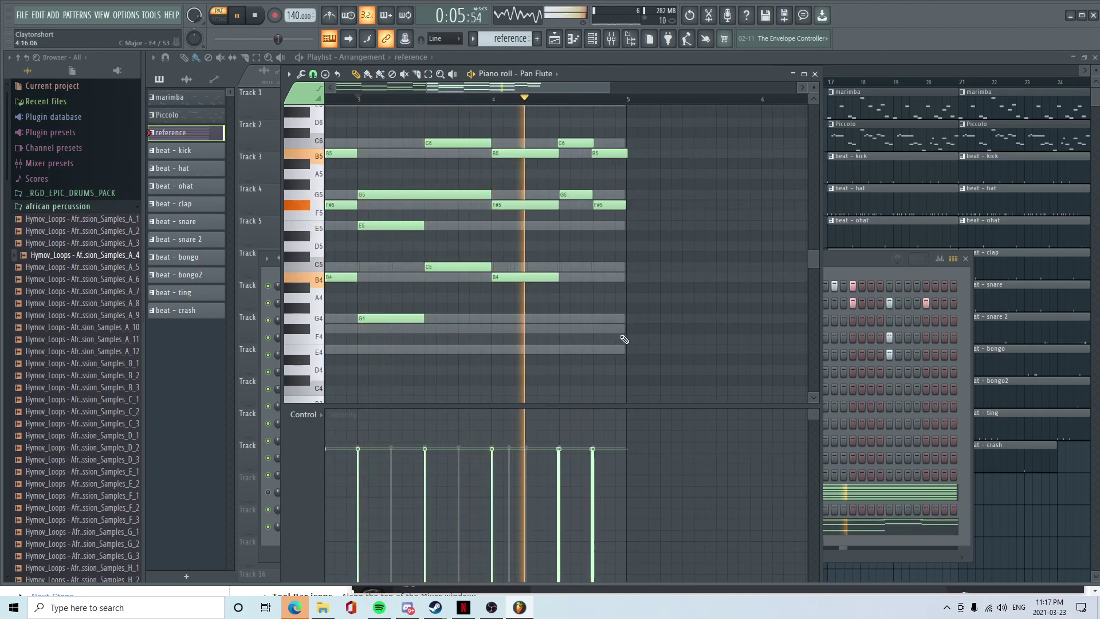
key(space)
- Select the final B5 and F#5 notes of bar 4 and line up their starts and ends
scroll(734, 213, down, 3)
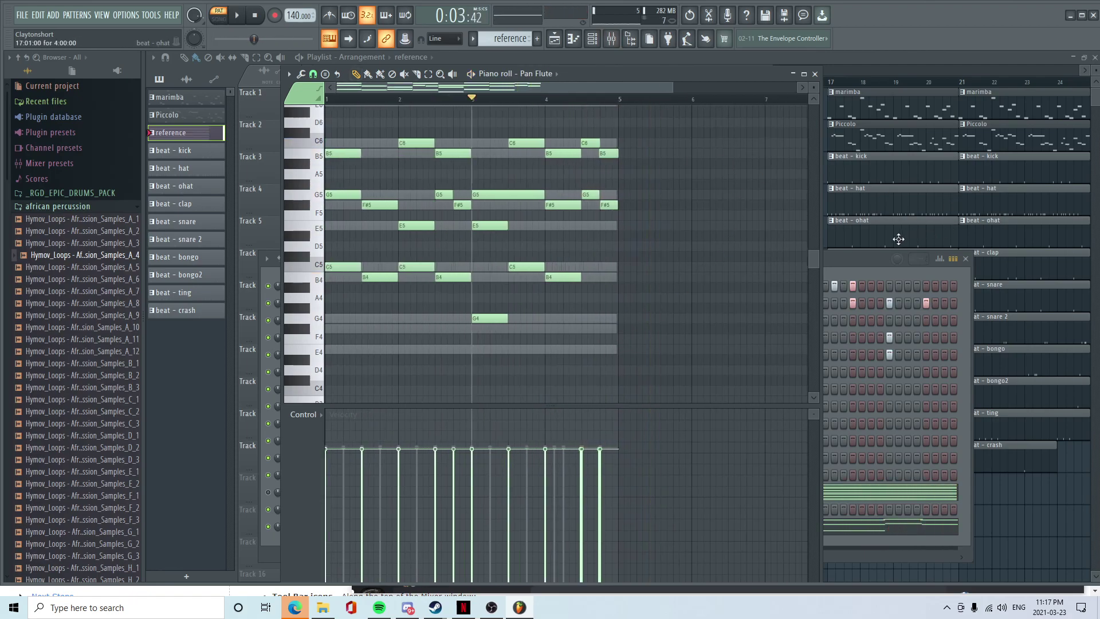
scroll(604, 248, up, 3)
drag(544, 229, 542, 147)
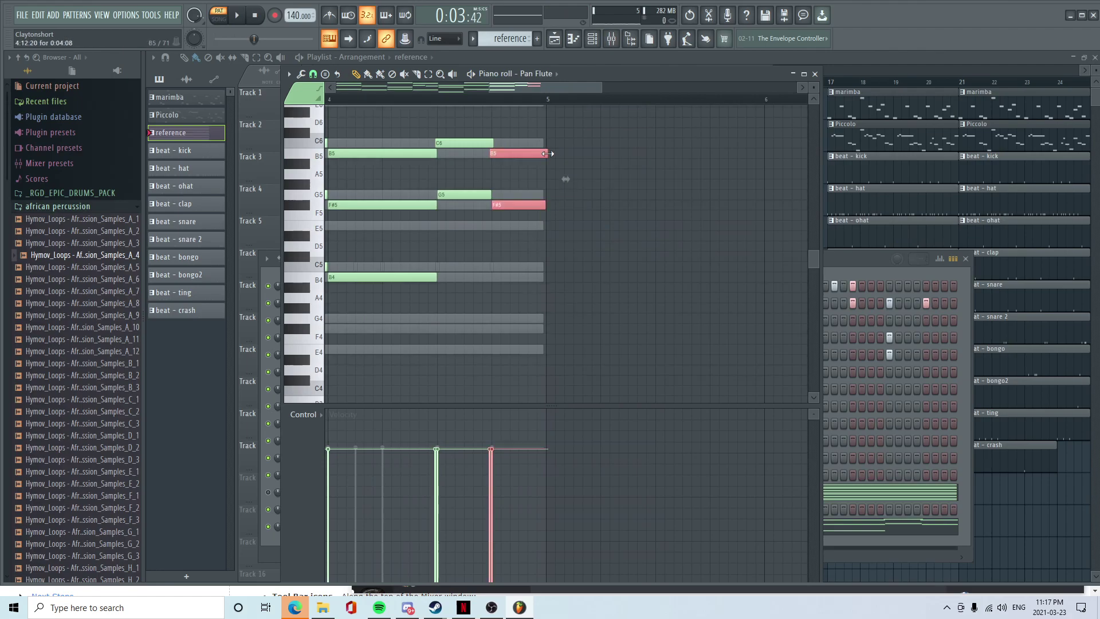
scroll(492, 250, up, 2)
click(535, 203)
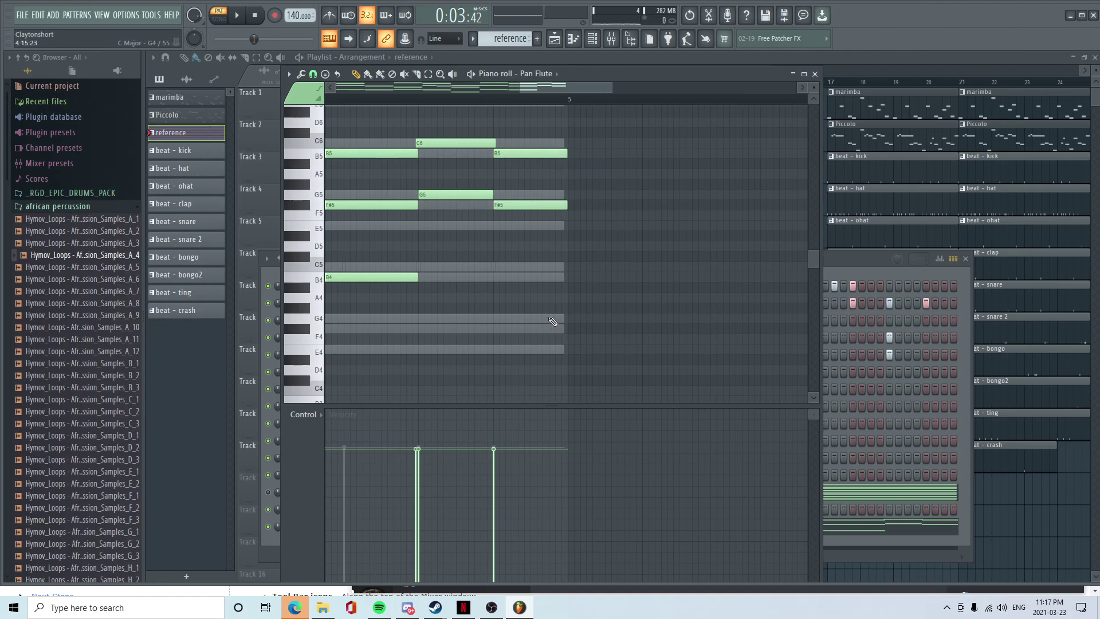
- Play the pattern, close the Pan Flute piano roll and bring the channel rack back into view
key(space)
scroll(555, 304, down, 2)
click(816, 75)
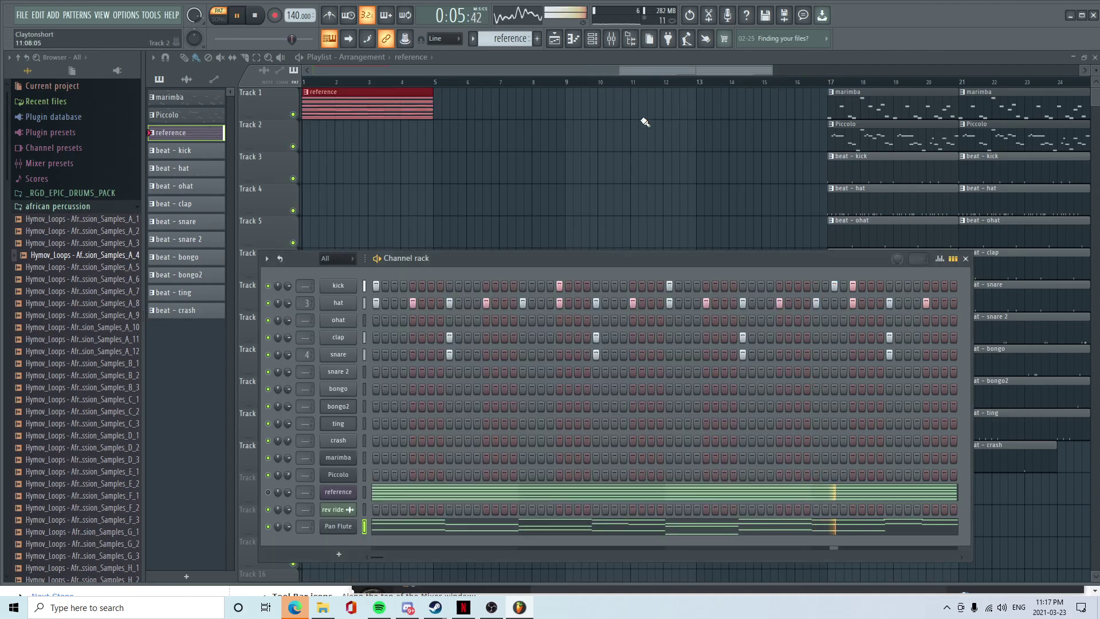
key(F6)
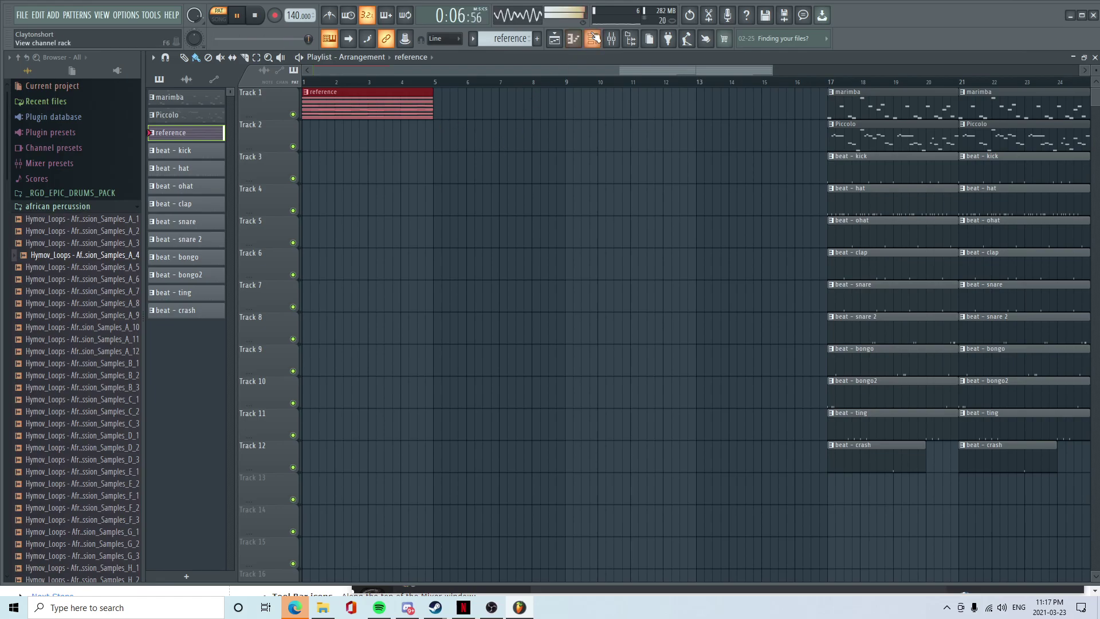
click(594, 38)
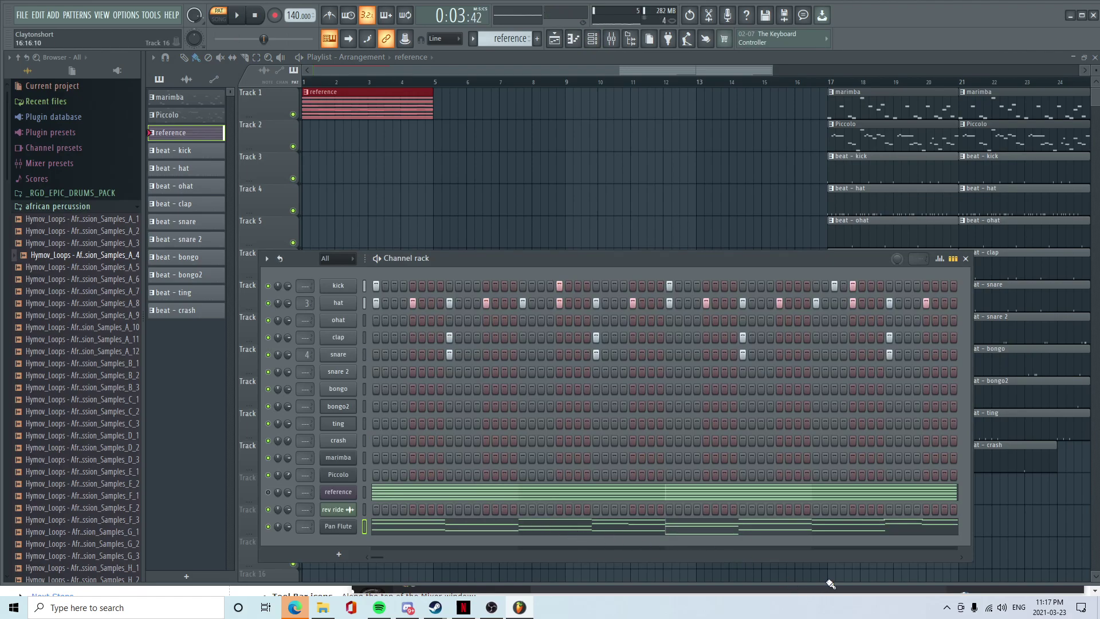
- Add a FLEX instrument channel and open its General Midi Library pack
click(338, 550)
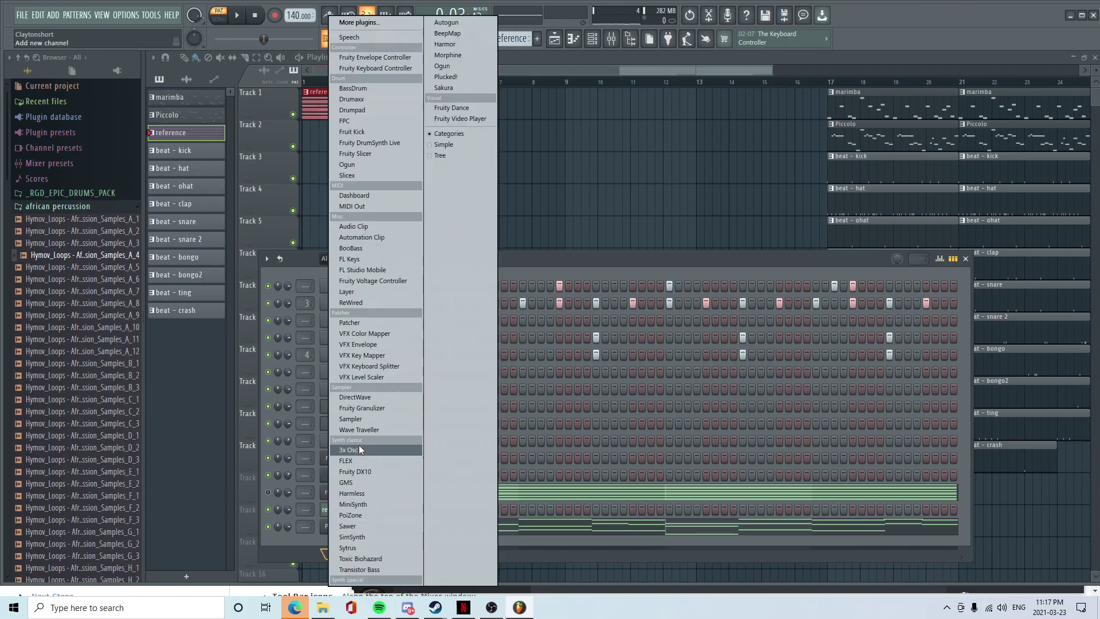
click(357, 460)
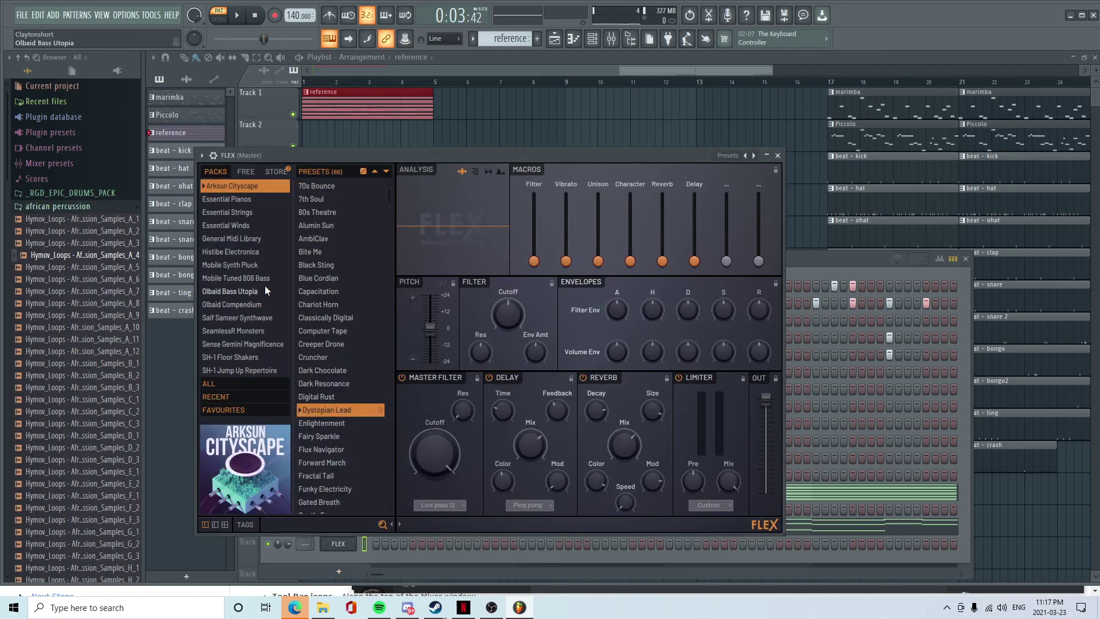
click(253, 238)
- Browse the General Midi presets, load Fantasia 2 and audition its sound with a note
scroll(364, 434, down, 10)
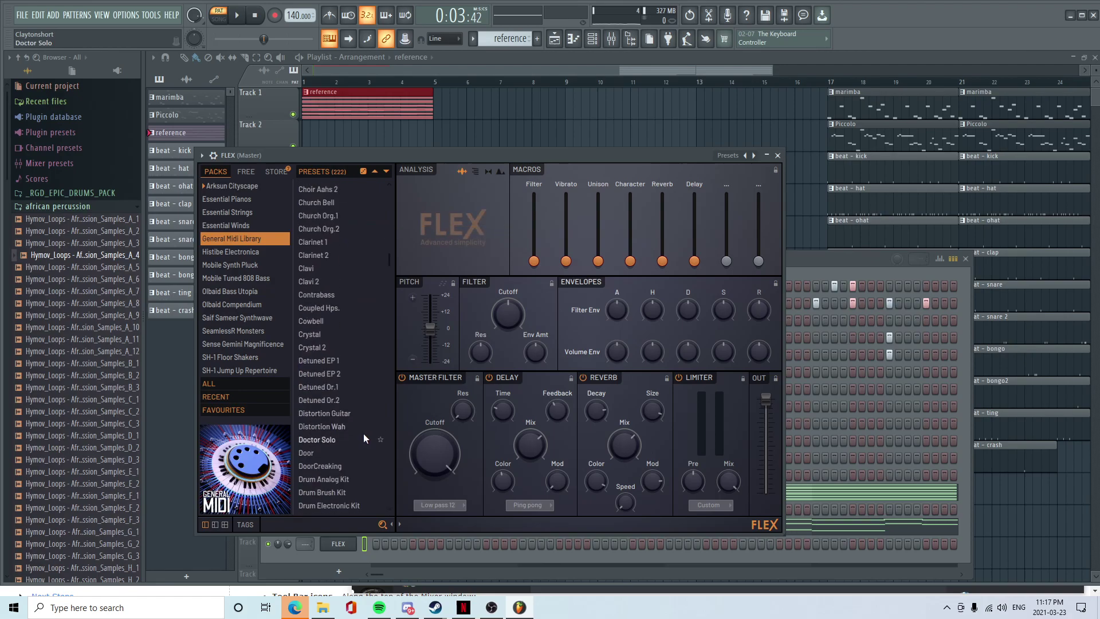
scroll(350, 458, down, 5)
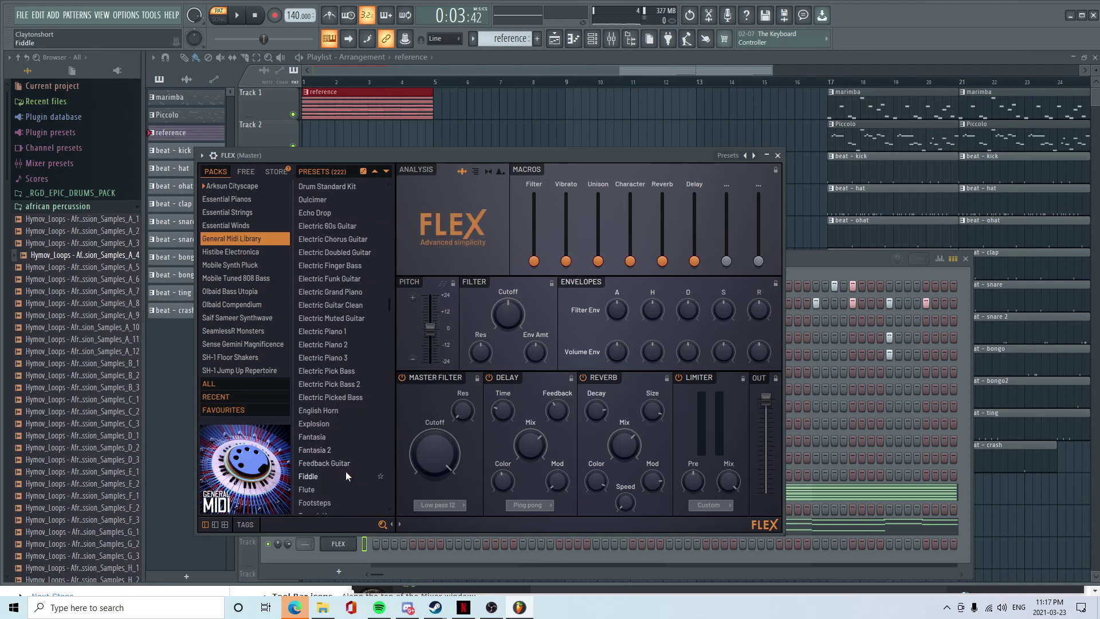
scroll(343, 475, down, 5)
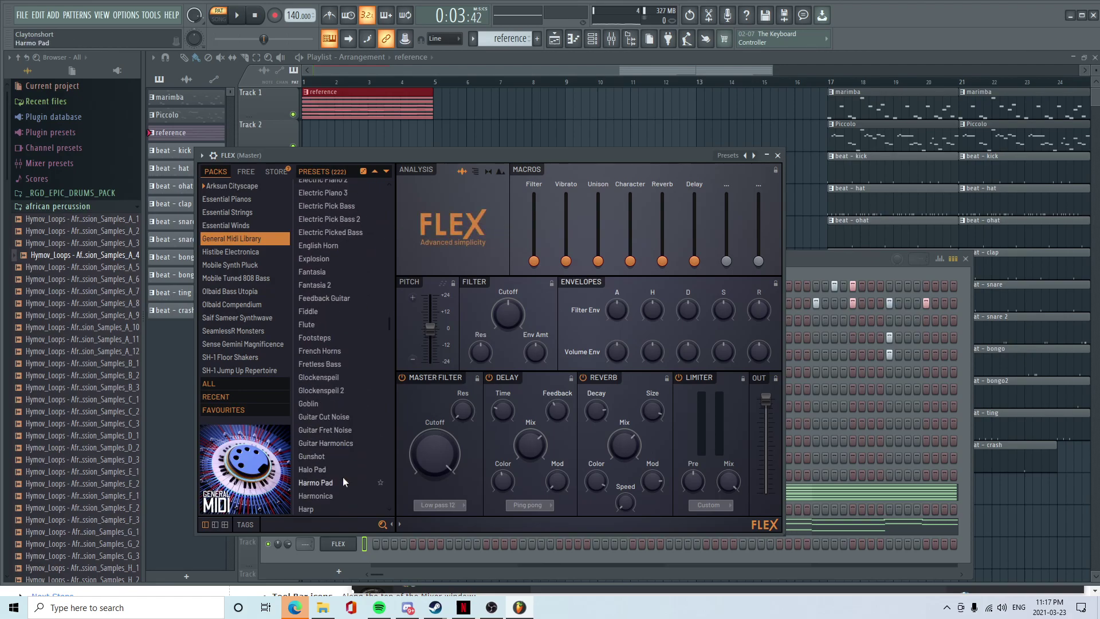
scroll(343, 476, up, 6)
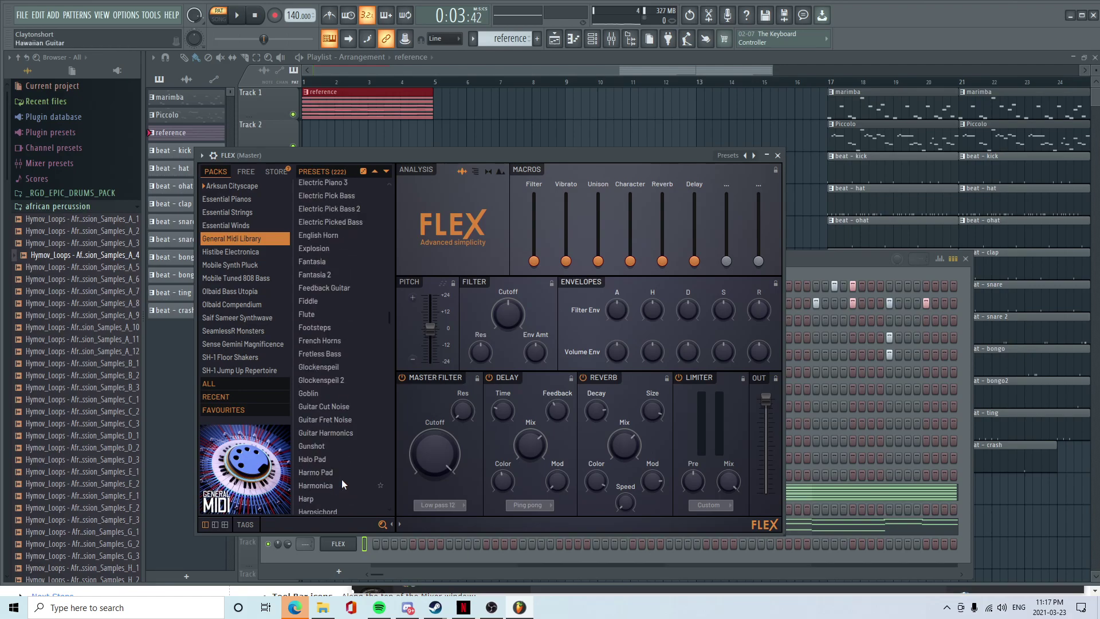
scroll(341, 478, down, 3)
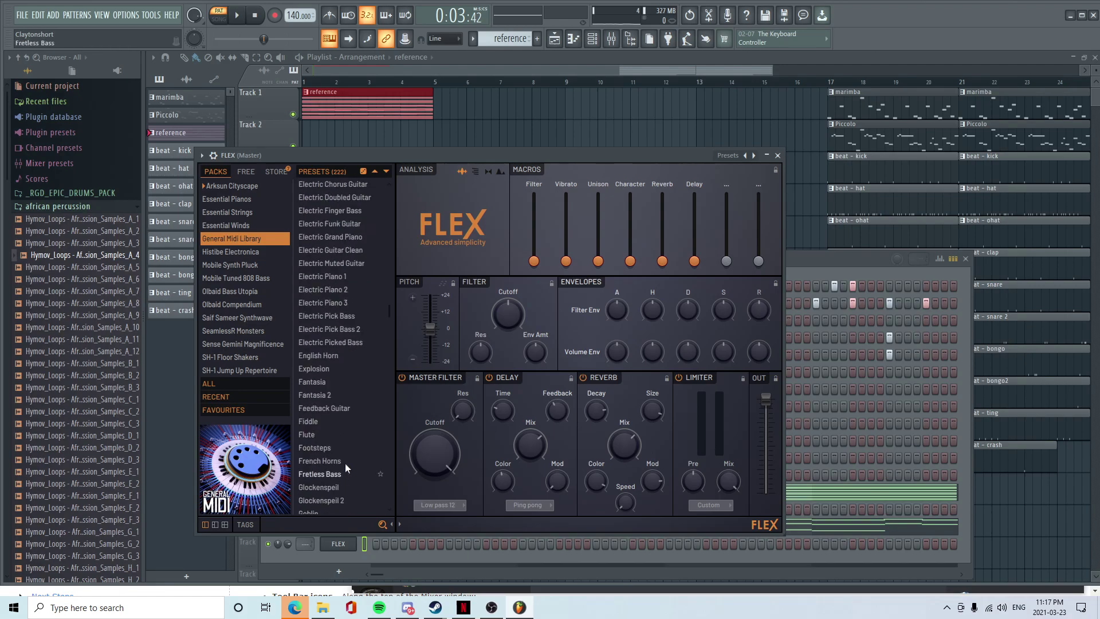
click(346, 395)
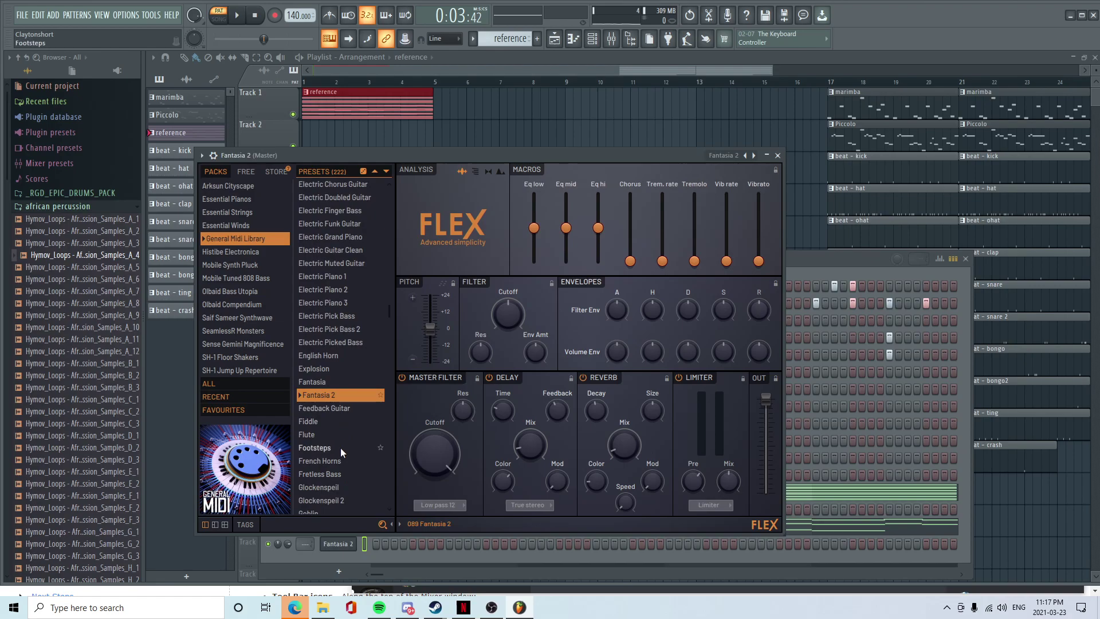
key(m)
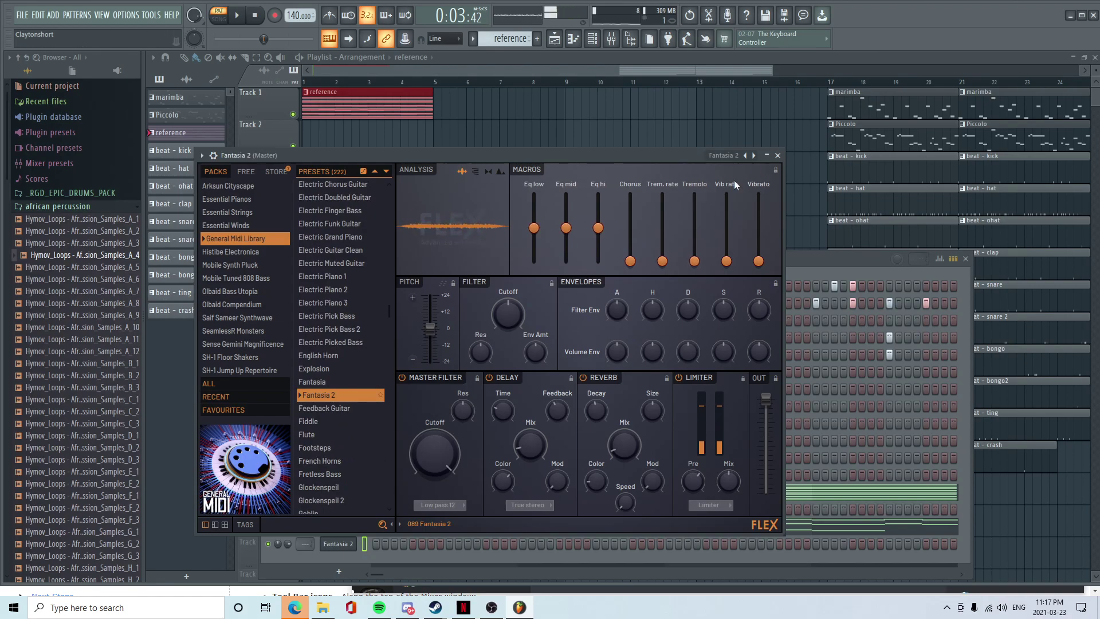
- Close the FLEX window and rename its new channel as bell
click(778, 157)
right_click(347, 542)
click(397, 458)
text(bell)
key(Return)
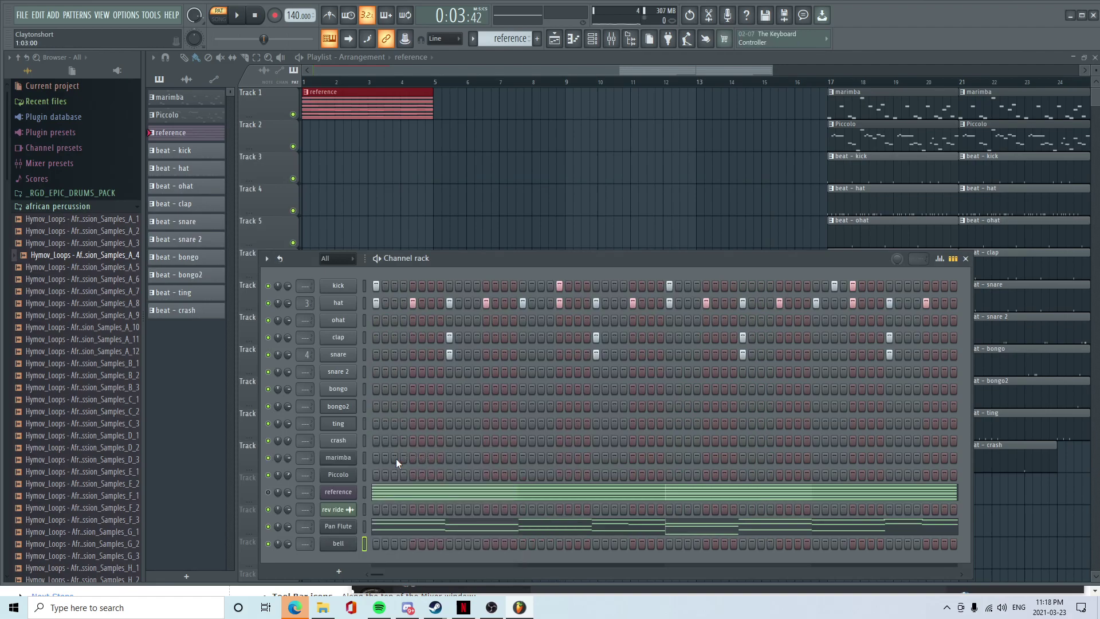
- Open the bell channel in the piano roll, show the octave around C7 and play the pattern as a guide
right_click(350, 544)
click(414, 432)
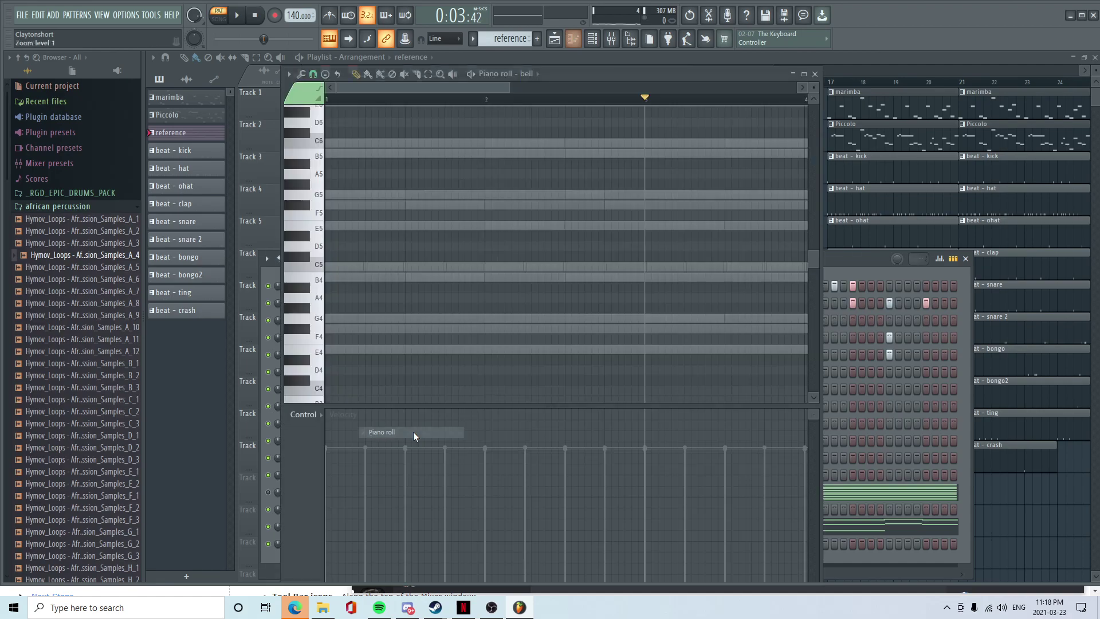
scroll(398, 226, up, 3)
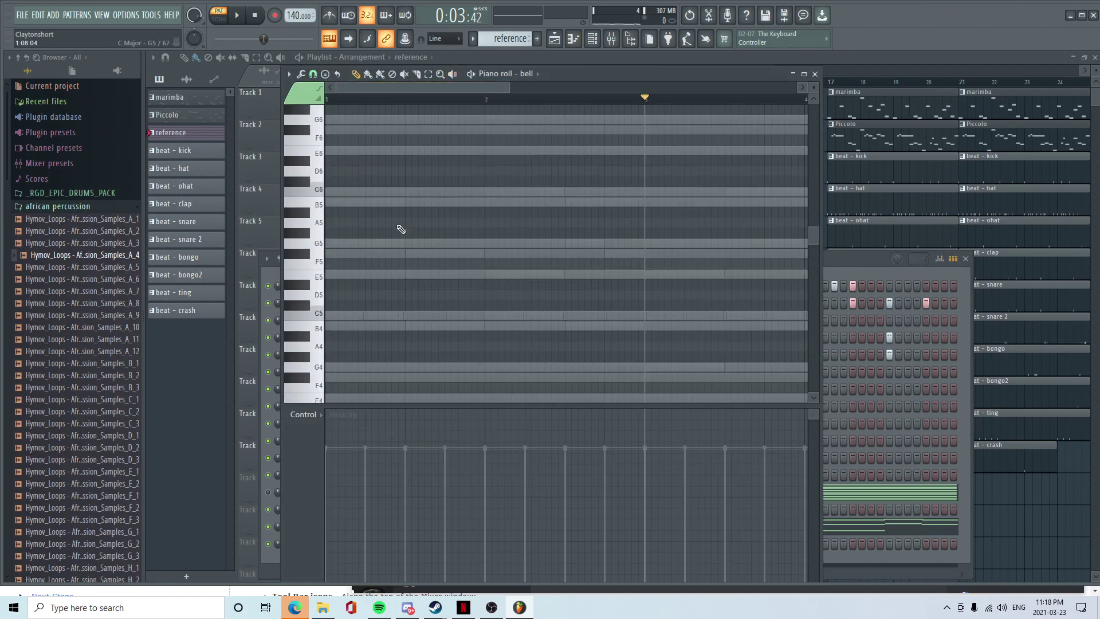
key(space)
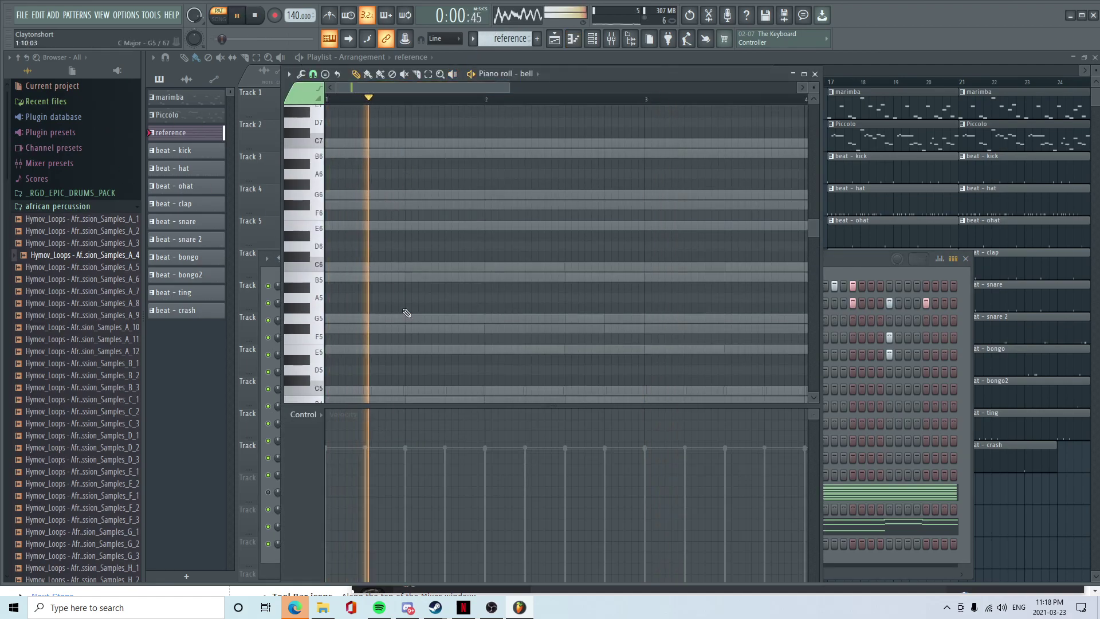
scroll(401, 243, up, 3)
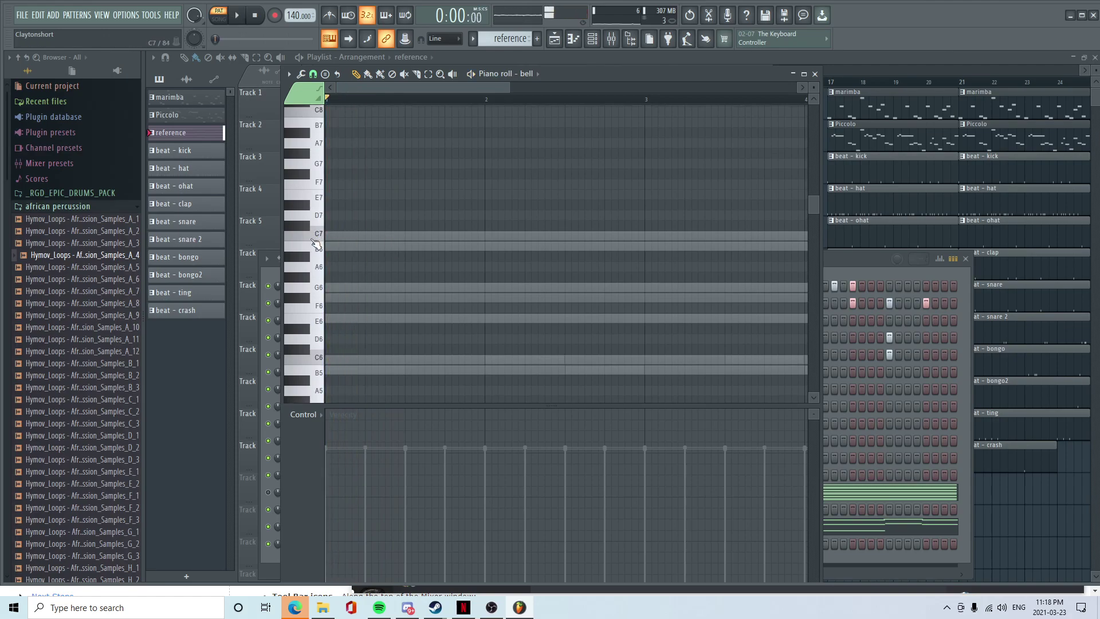
key(space)
- Place a one-beat C7 note on beat 2 of bar 1, move it down to B6 and play the result
click(367, 236)
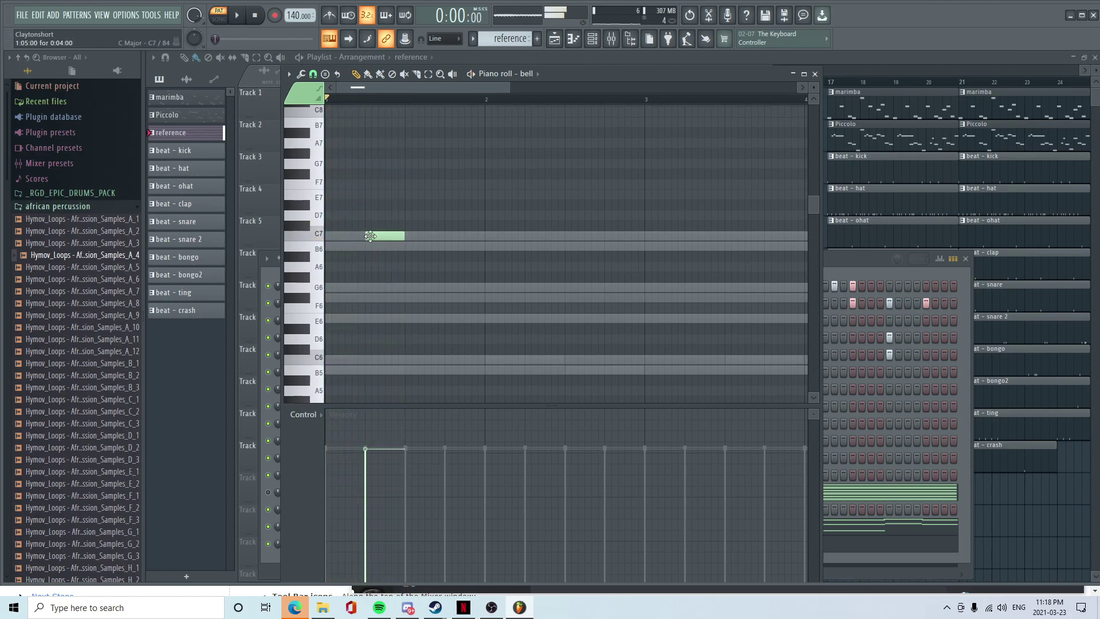
key(space)
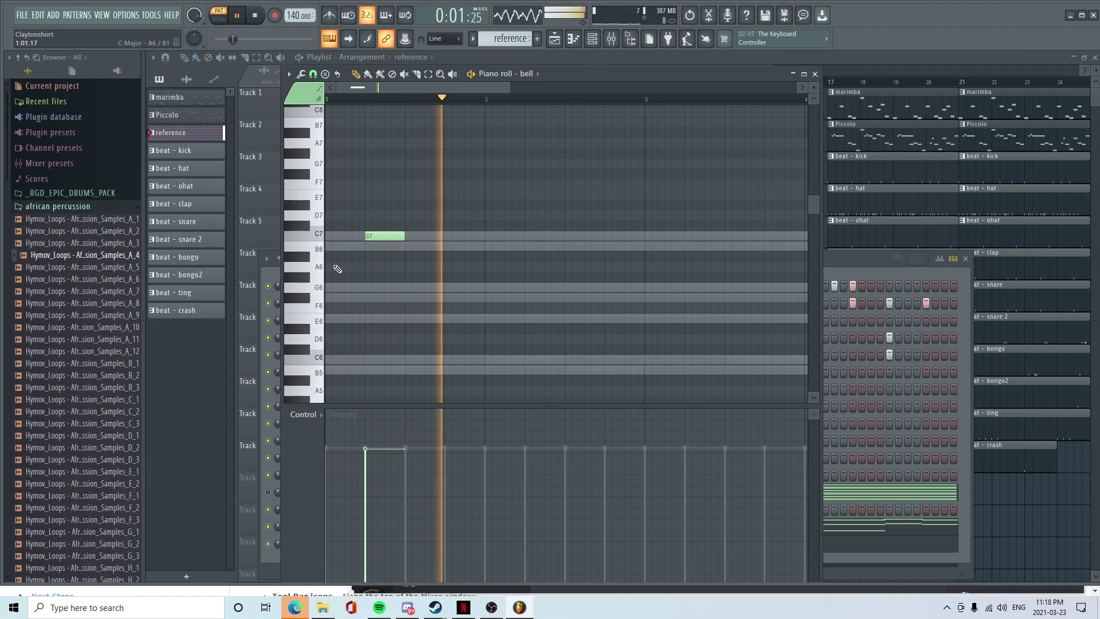
key(space)
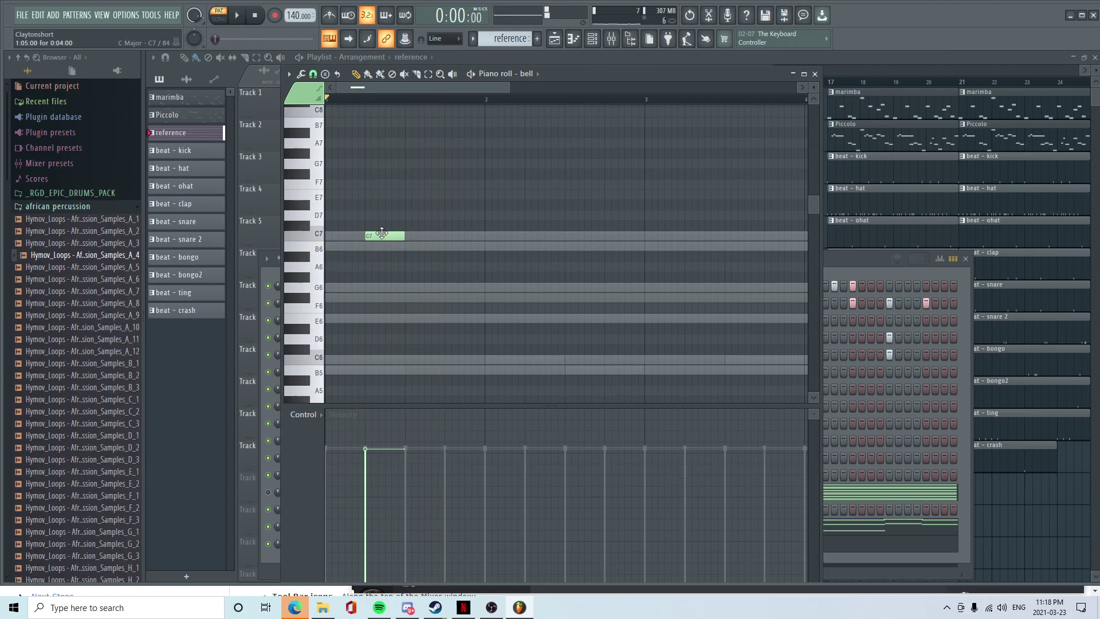
drag(381, 234, 382, 245)
key(space)
key(space)
key(space)
- Add a half-beat C7 note on beat 4 of bar 1 and check the playback
click(450, 236)
scroll(492, 240, up, 2)
key(space)
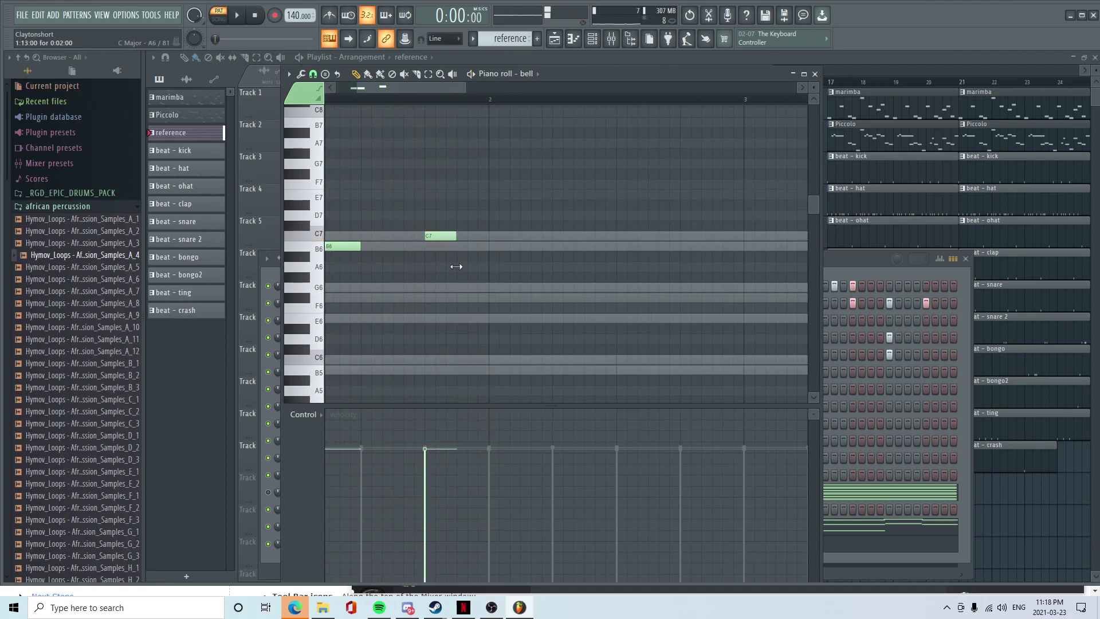
- Add a half-beat B6 right after the C7 and a half-beat F#6 at the start of bar 2, and play the phrase
click(458, 245)
click(488, 297)
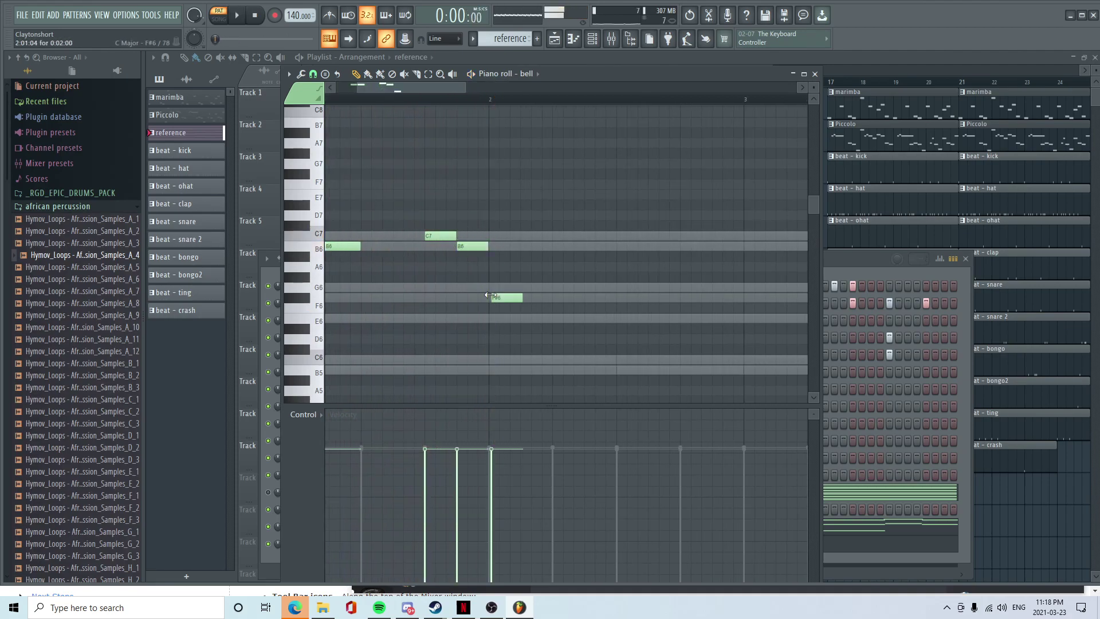
key(space)
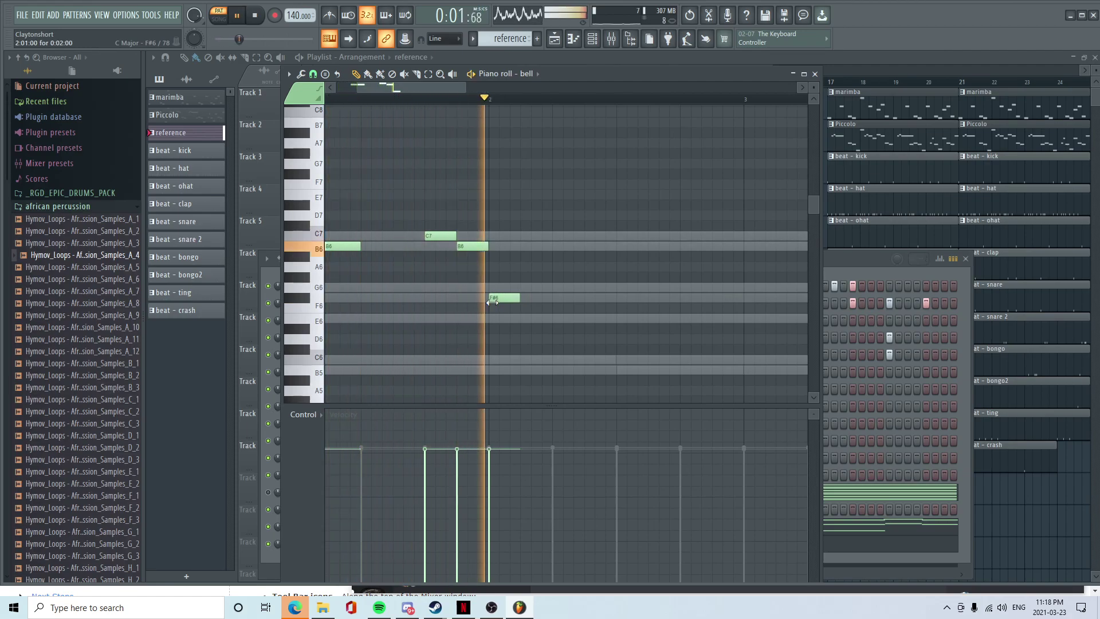
key(space)
scroll(393, 314, down, 2)
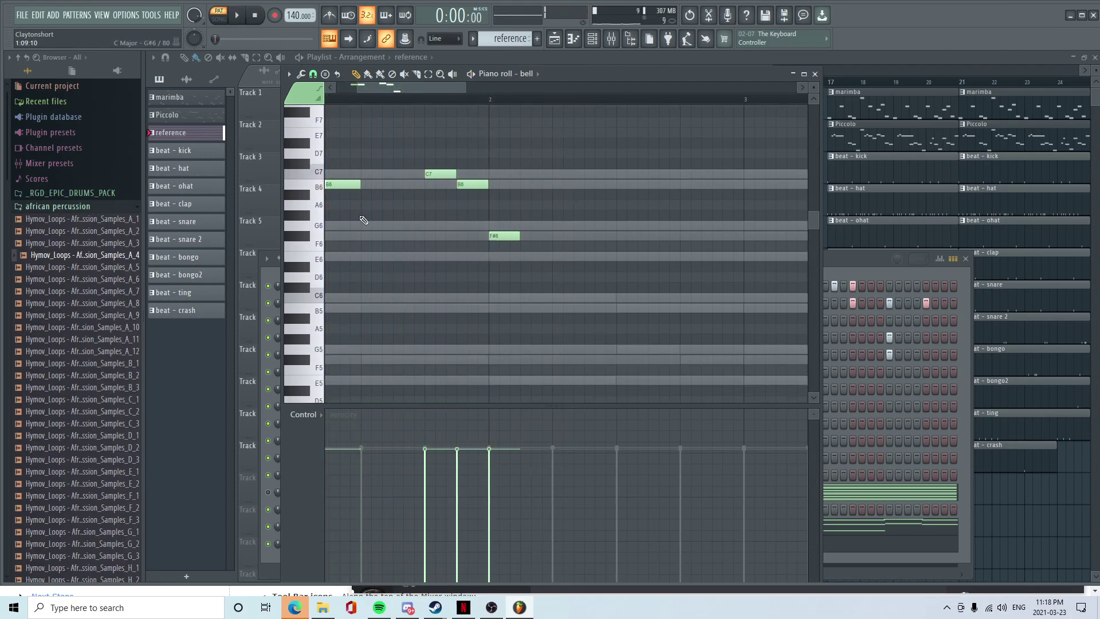
- Select all the bell notes, transpose them down one octave and play the result
scroll(373, 268, down, 2)
drag(462, 277, 327, 127)
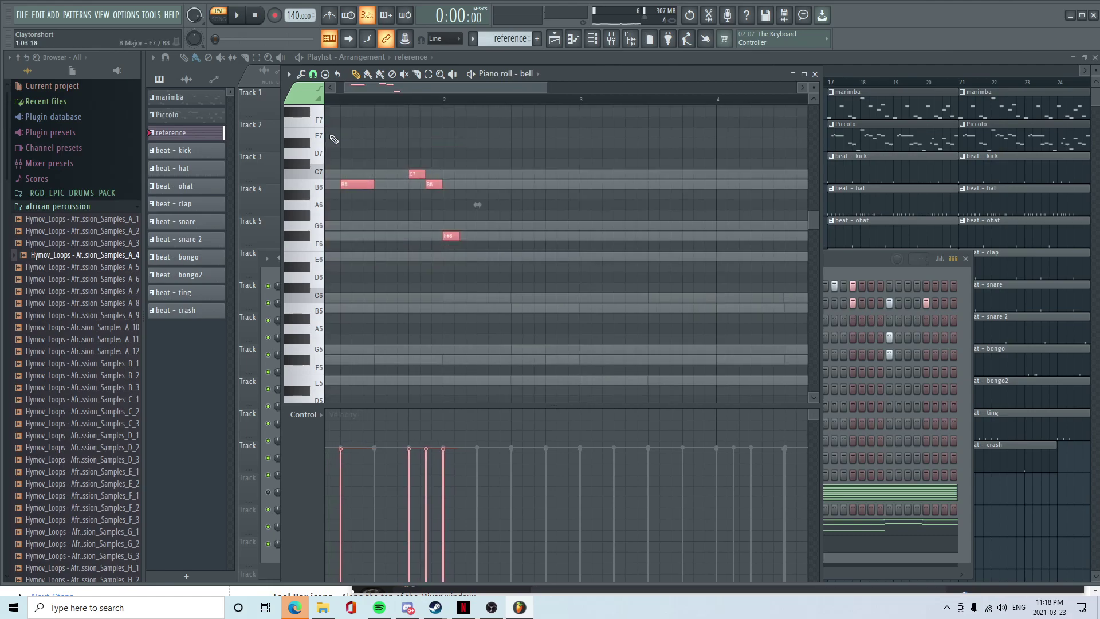
key(ctrl+Down)
click(561, 229)
key(space)
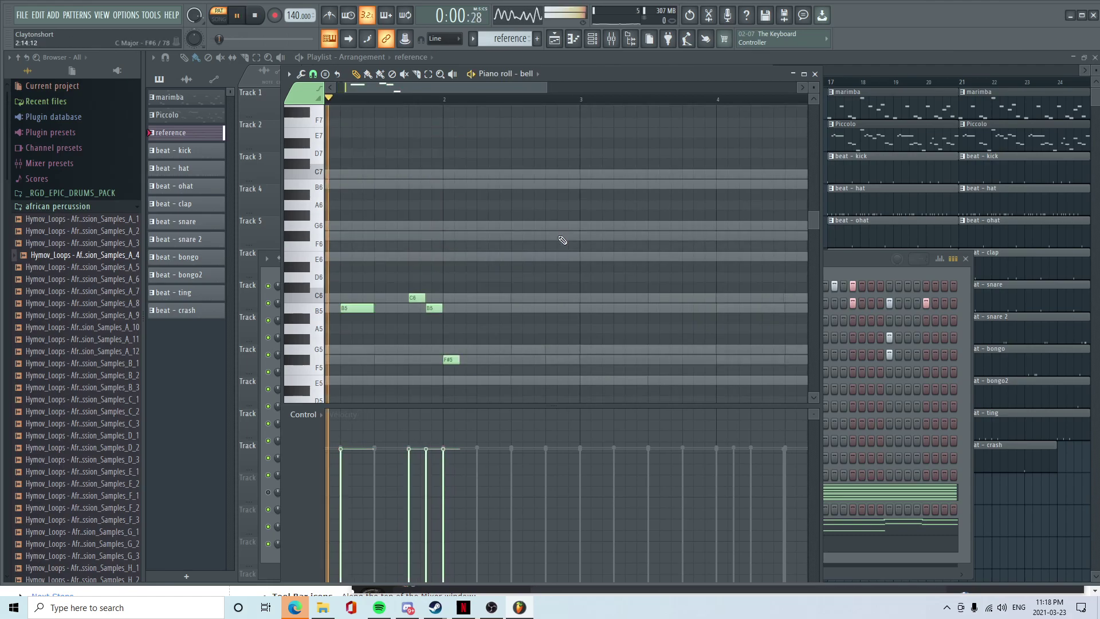
scroll(561, 238, down, 3)
key(space)
- Load the Harp preset from the General Midi Library into the bell channel's FLEX instrument and close the plugin
click(837, 257)
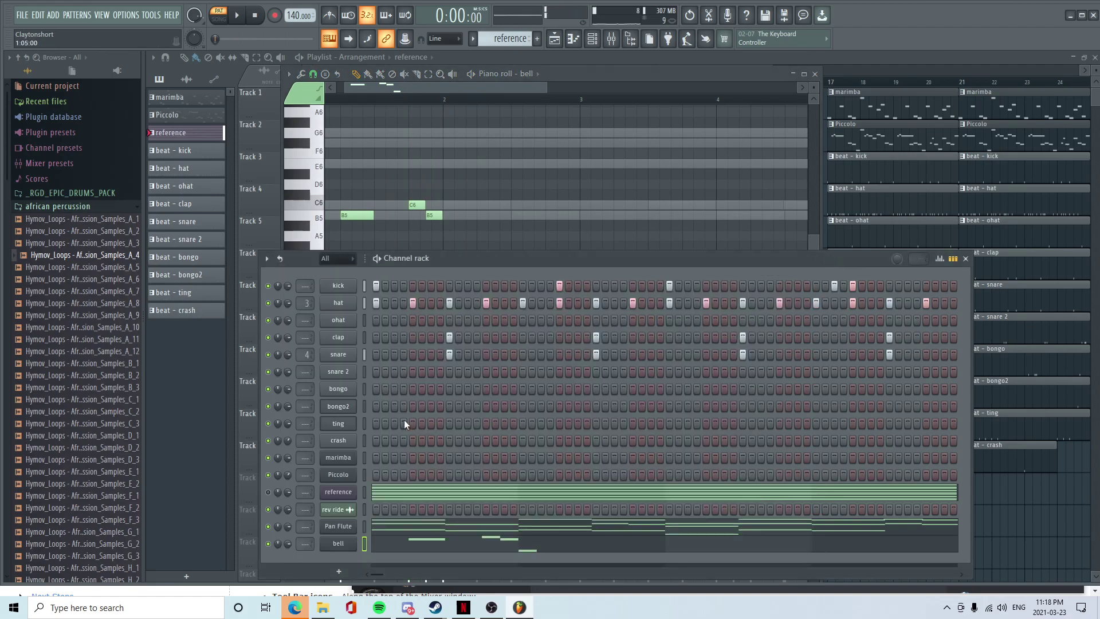
click(338, 544)
scroll(325, 383, down, 8)
scroll(337, 346, up, 4)
click(336, 346)
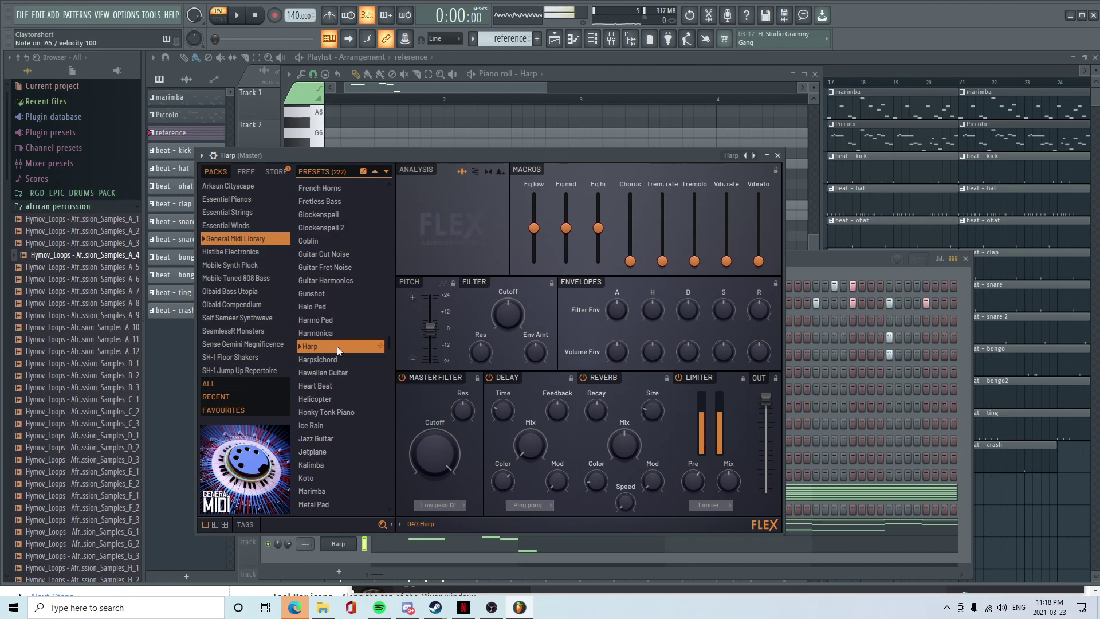
click(778, 155)
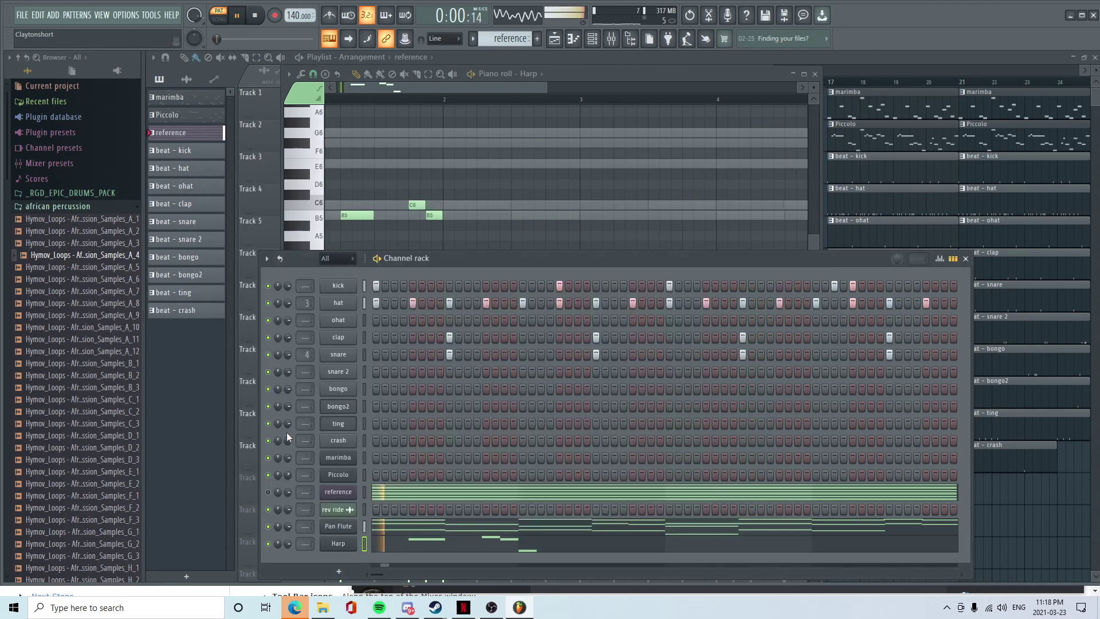
- Play the pattern and lower the Pan Flute channel's volume to 43%
key(space)
key(space)
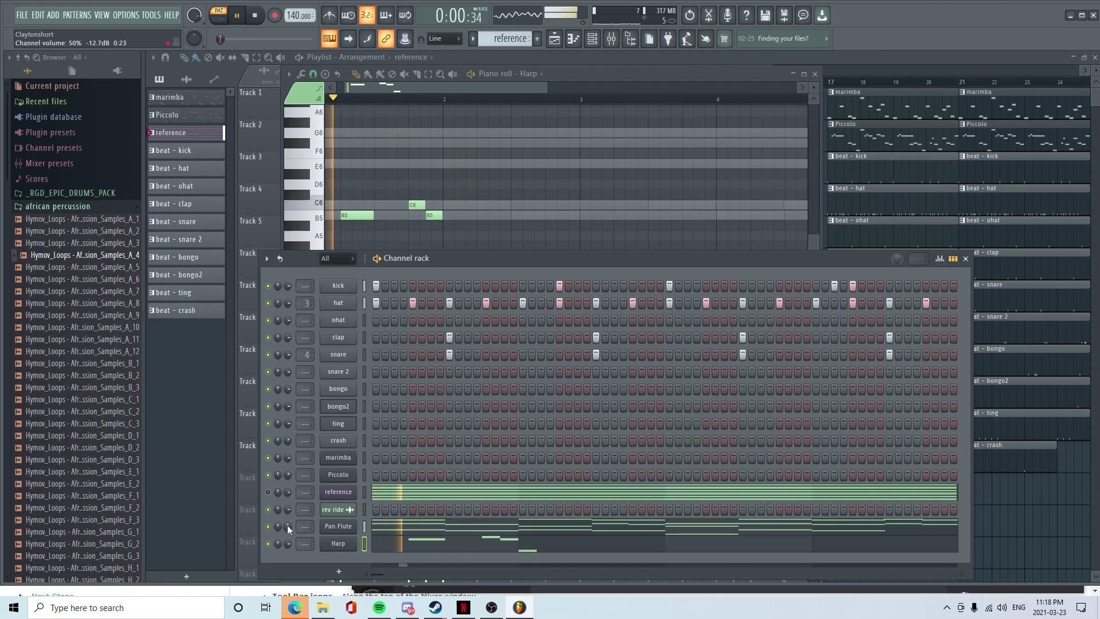
key(space)
scroll(287, 525, down, 3)
key(space)
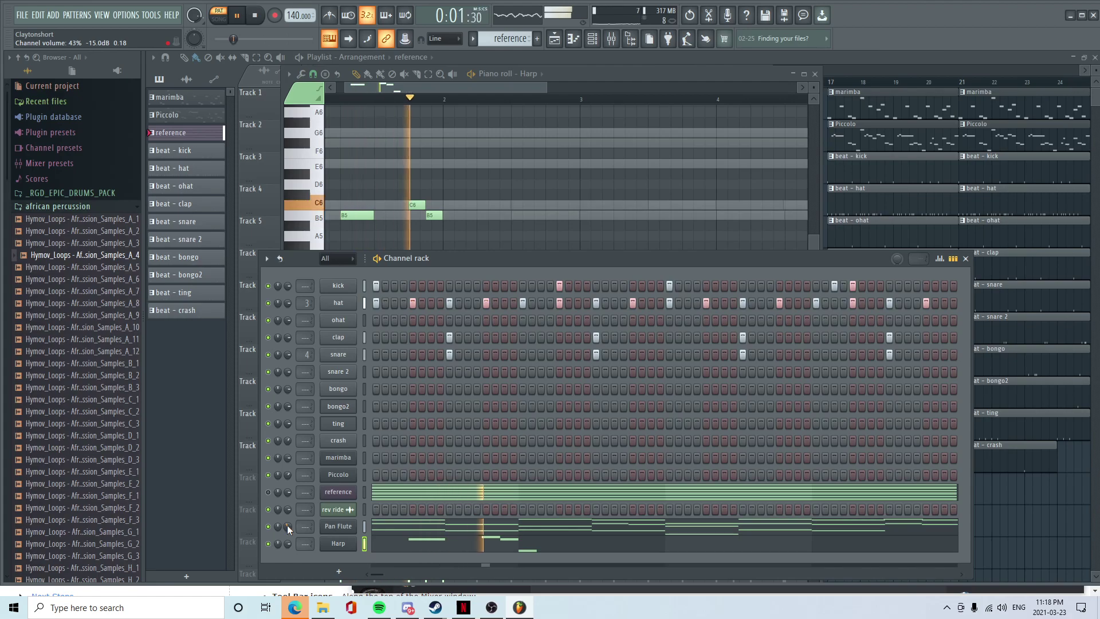
key(space)
- Open the Harp channel in the piano roll, raise the note at the start of bar 2 to G5 and play the phrase
click(486, 547)
click(487, 548)
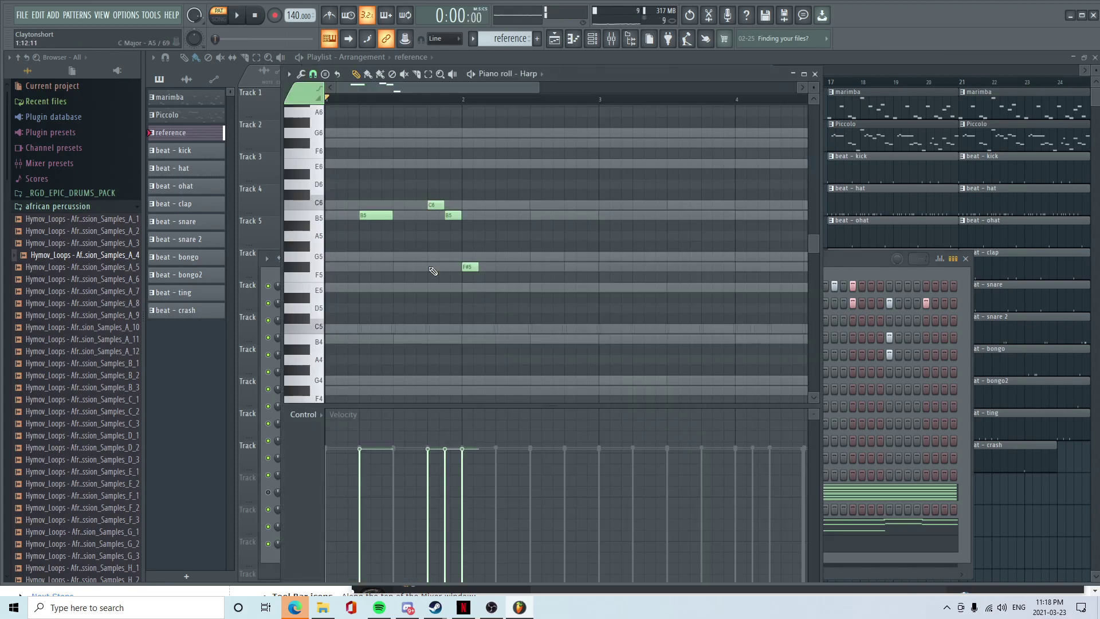
drag(468, 270, 468, 259)
key(space)
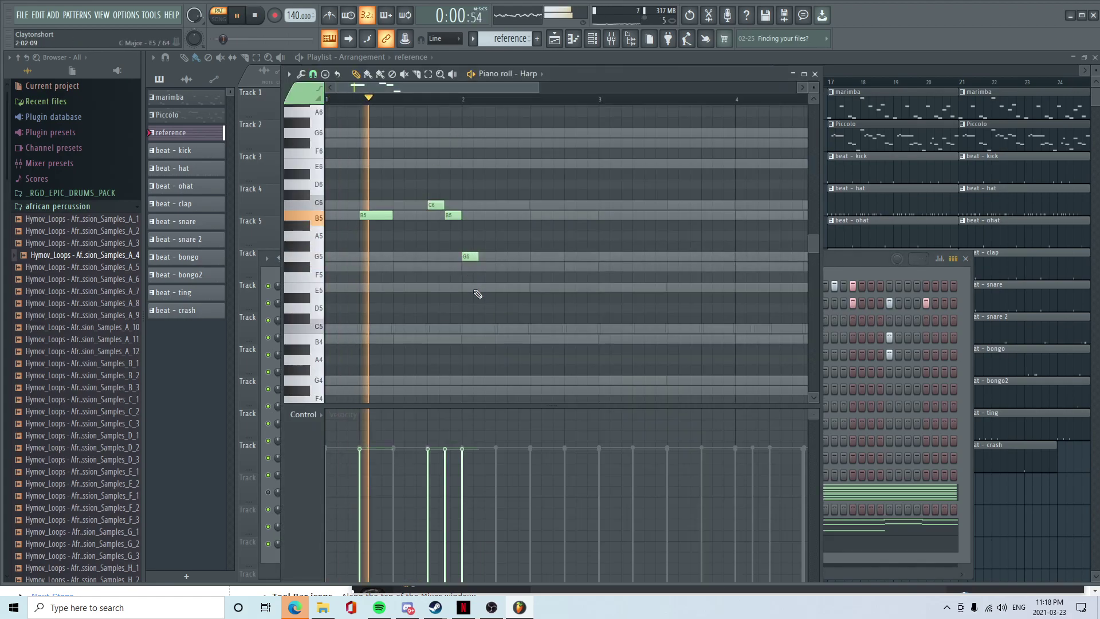
key(space)
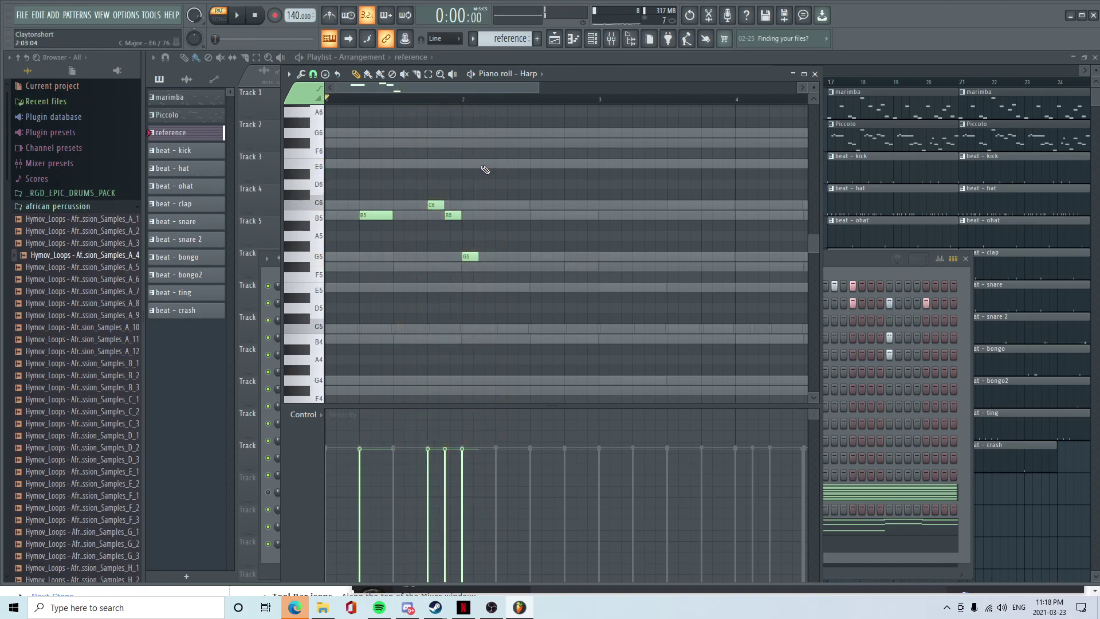
- Add half-beat notes E6, C6 and B5 on beats 2, 3 and 4 of bar 2 and check the playback
scroll(490, 223, up, 3)
click(519, 163)
click(566, 204)
click(630, 215)
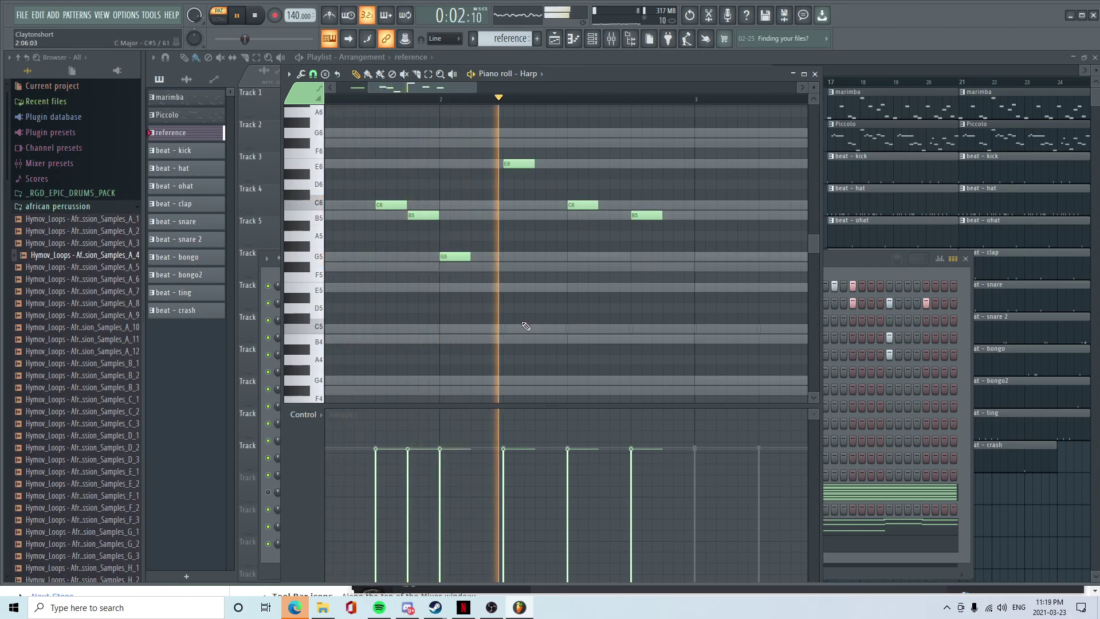
scroll(526, 327, down, 1)
scroll(525, 328, up, 2)
key(space)
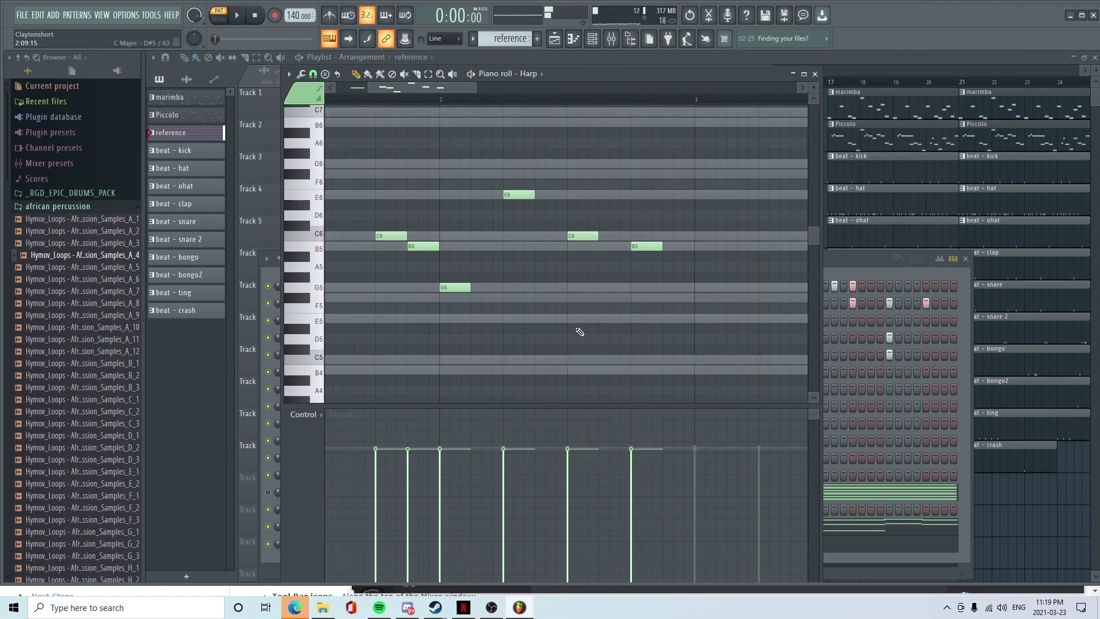
- Add a half-beat E5 note in bar 3, position it on beat 2 and check the playback
click(697, 318)
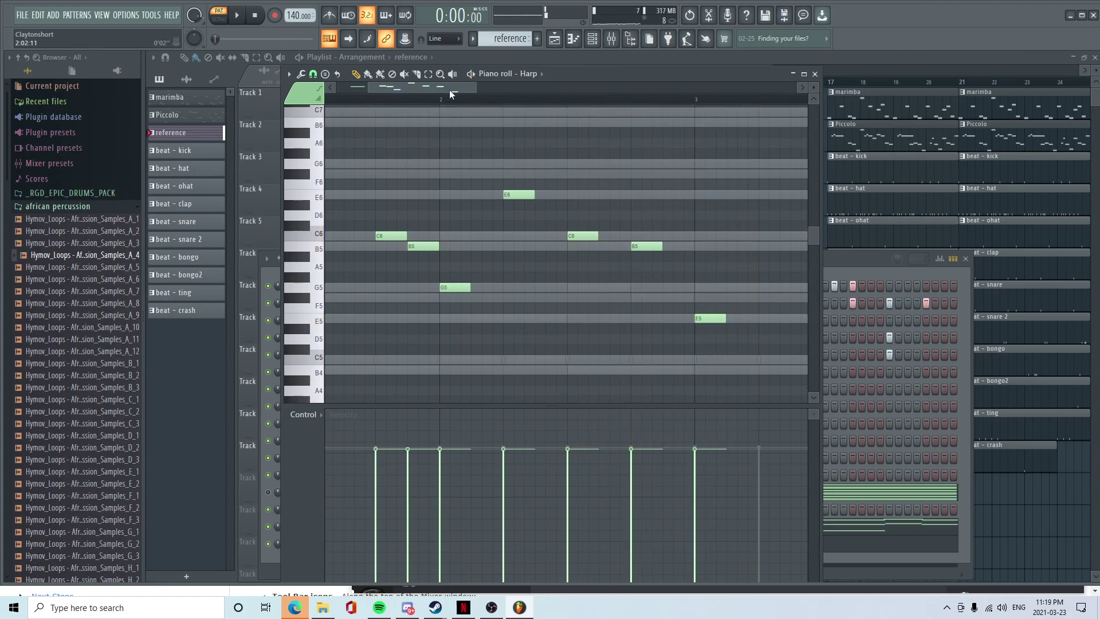
drag(449, 89, 479, 89)
drag(584, 317, 617, 314)
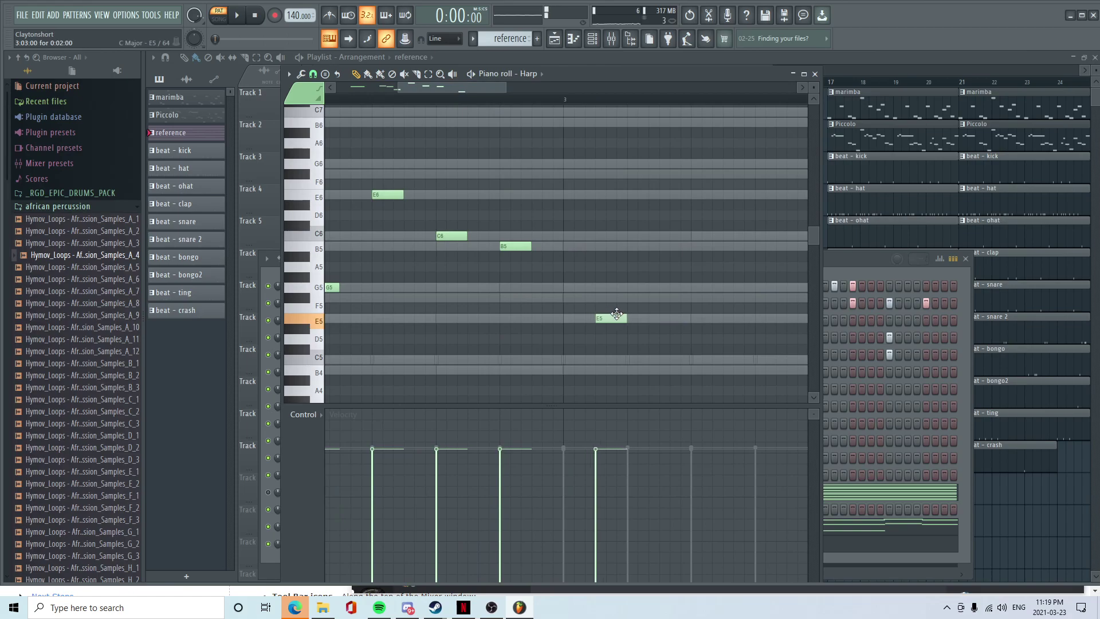
key(space)
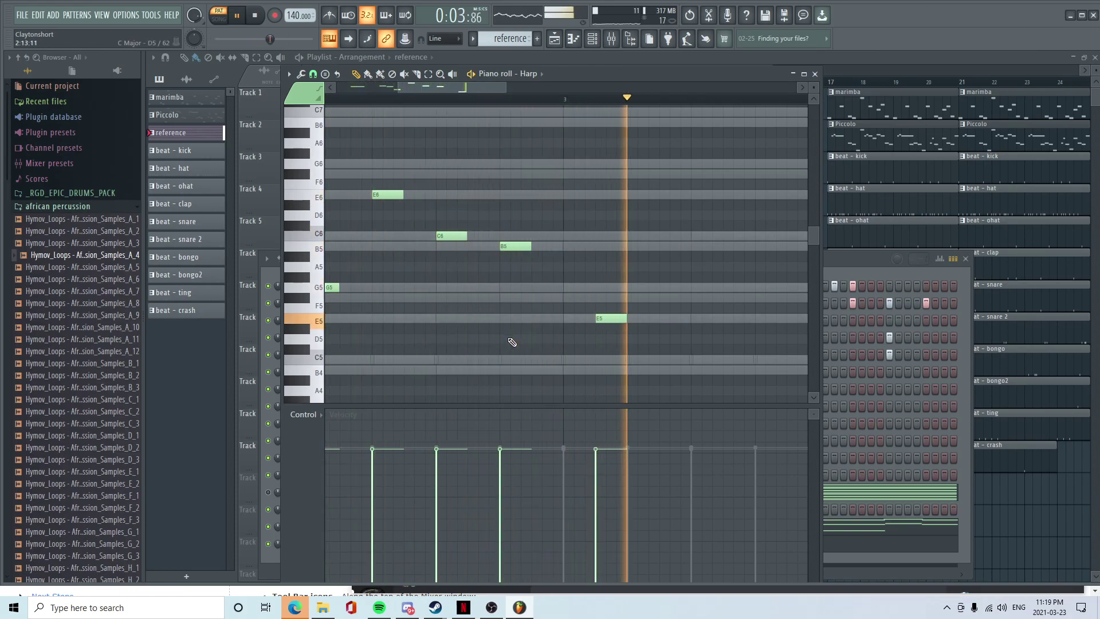
drag(612, 318, 644, 317)
- Add a half-beat B4 on beat 4 of bar 3, C5 right after it and E5 at the start of bar 4, and play them
drag(442, 87, 476, 89)
scroll(559, 321, down, 1)
click(574, 328)
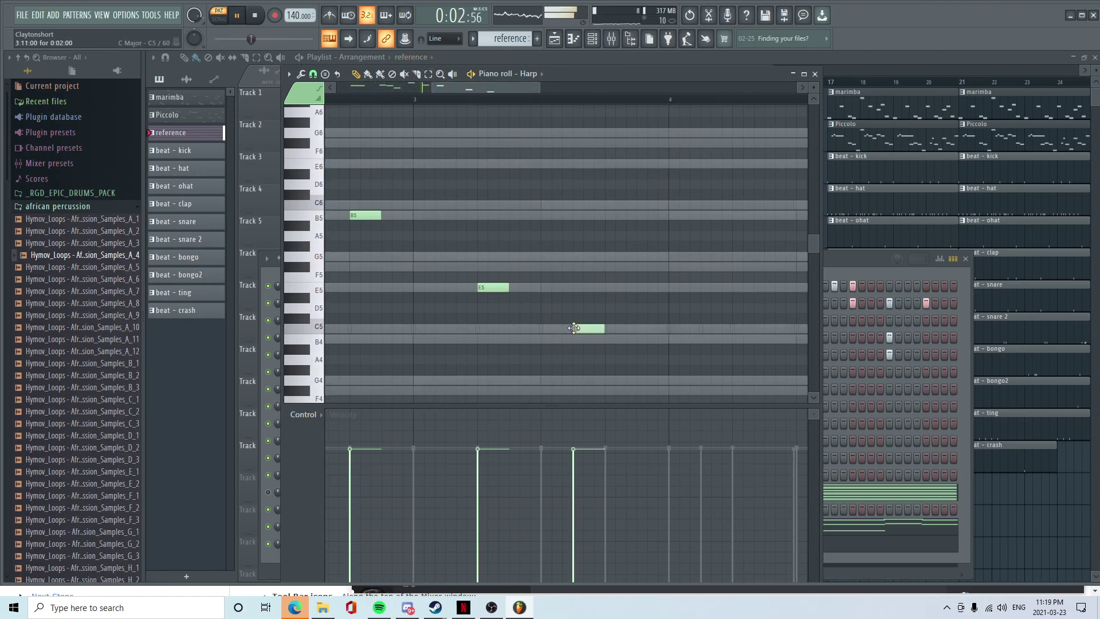
key(space)
drag(591, 328, 631, 338)
click(639, 327)
click(673, 290)
key(space)
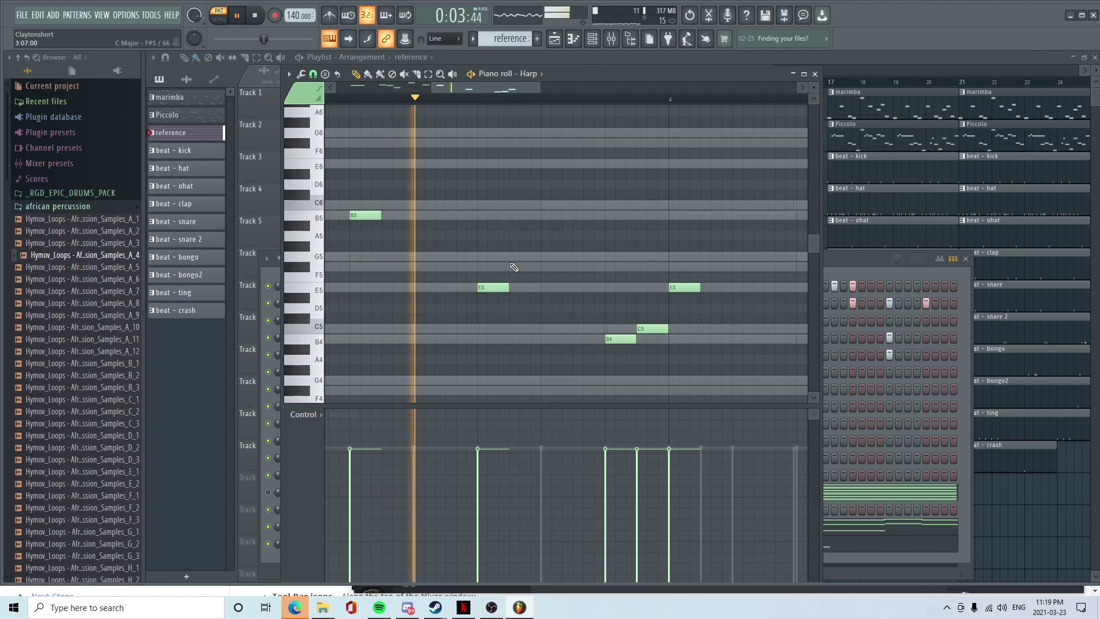
key(space)
- Fill bar 4 with half-beat notes: G5 on beat 2, F#5 right after it, E5 on beat 3 and D#5 on beat 4
drag(483, 86, 548, 88)
click(497, 255)
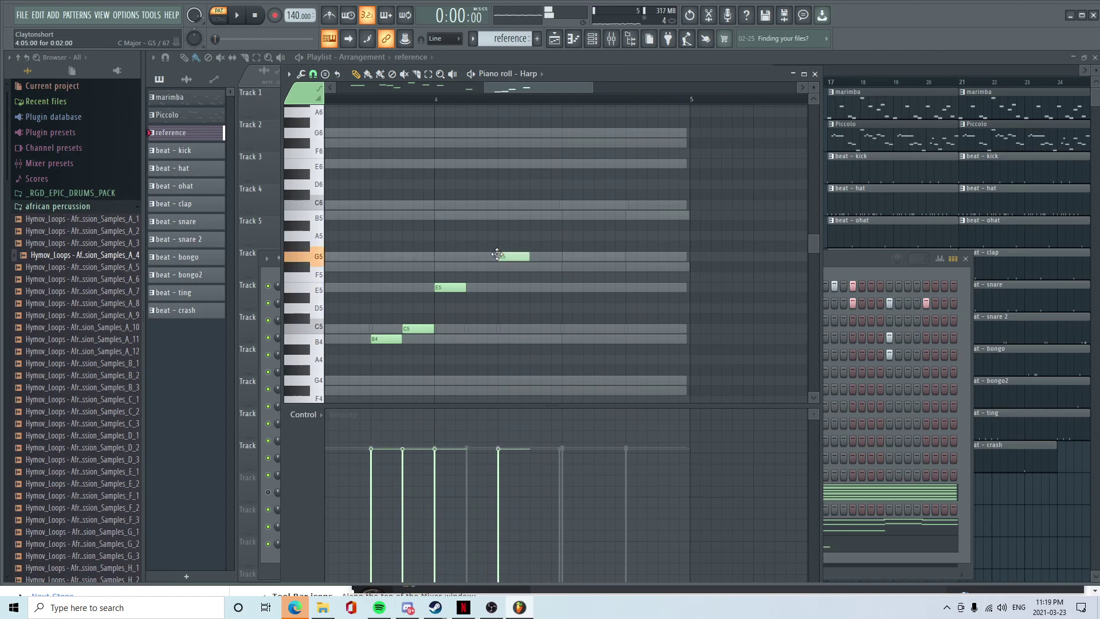
click(536, 267)
click(564, 286)
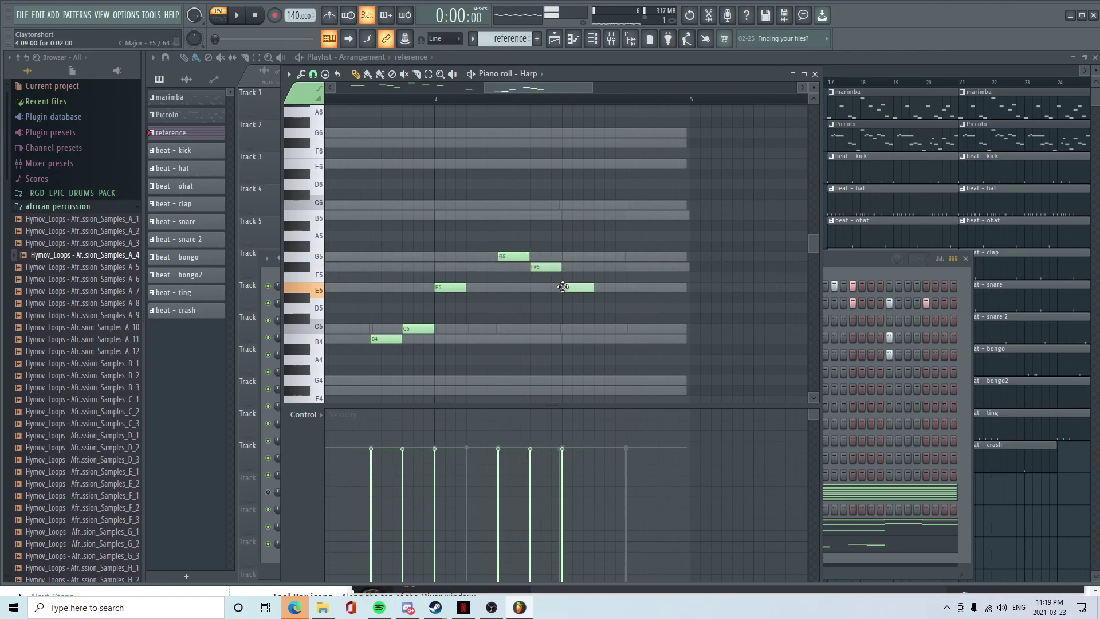
click(628, 338)
drag(641, 342, 641, 332)
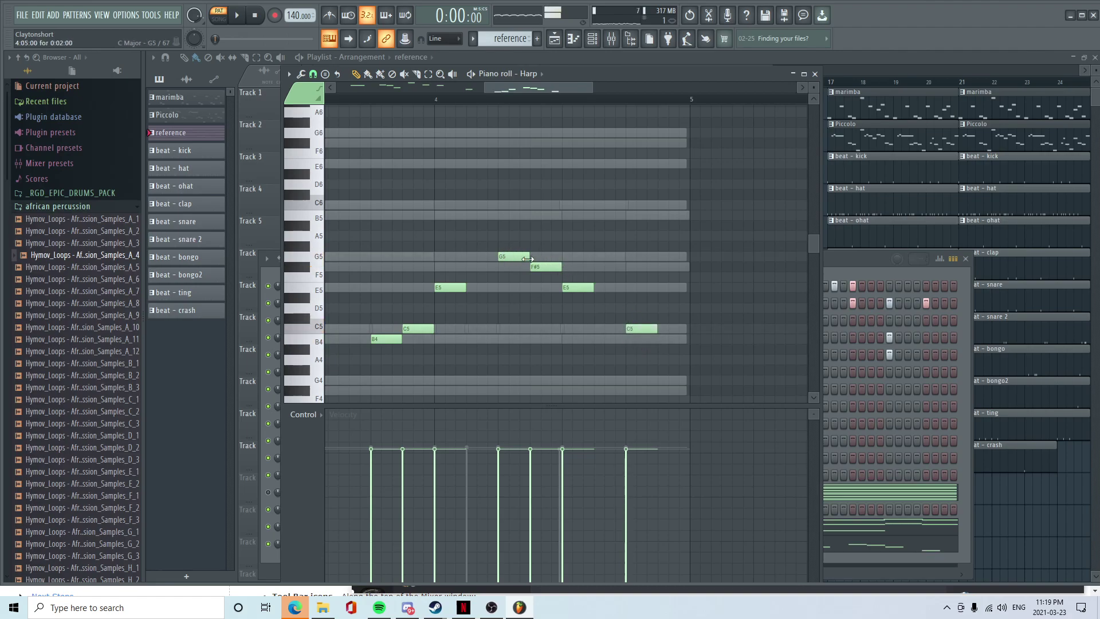
drag(645, 329, 646, 296)
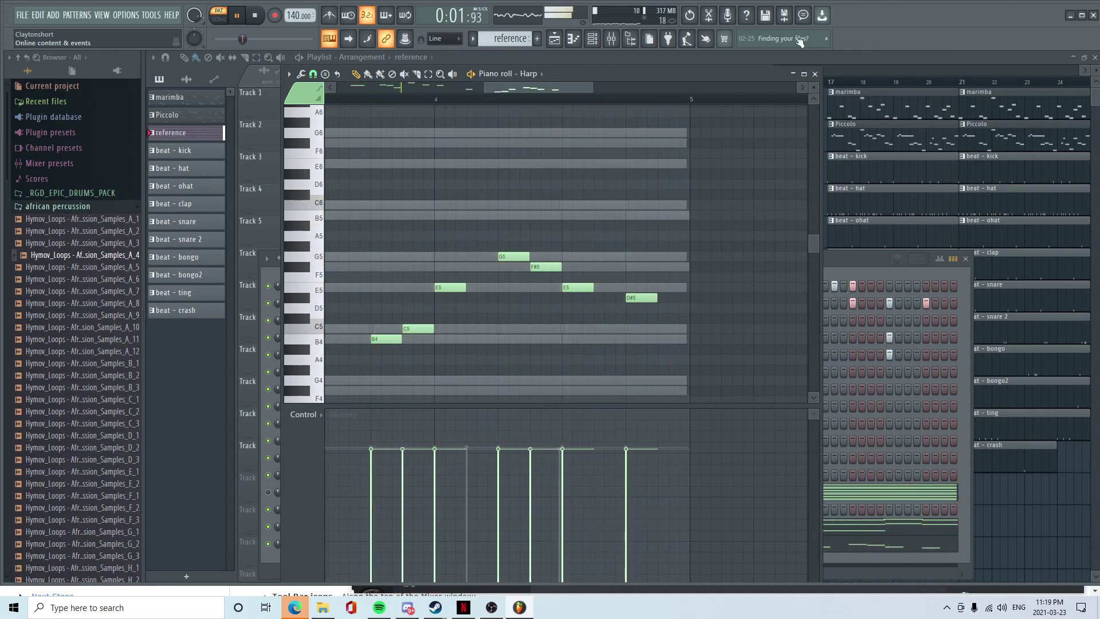
- Close the piano roll, clear the kick, hat, clap and snare steps from the reference pattern and split it by channel
click(813, 73)
key(space)
drag(415, 355, 975, 376)
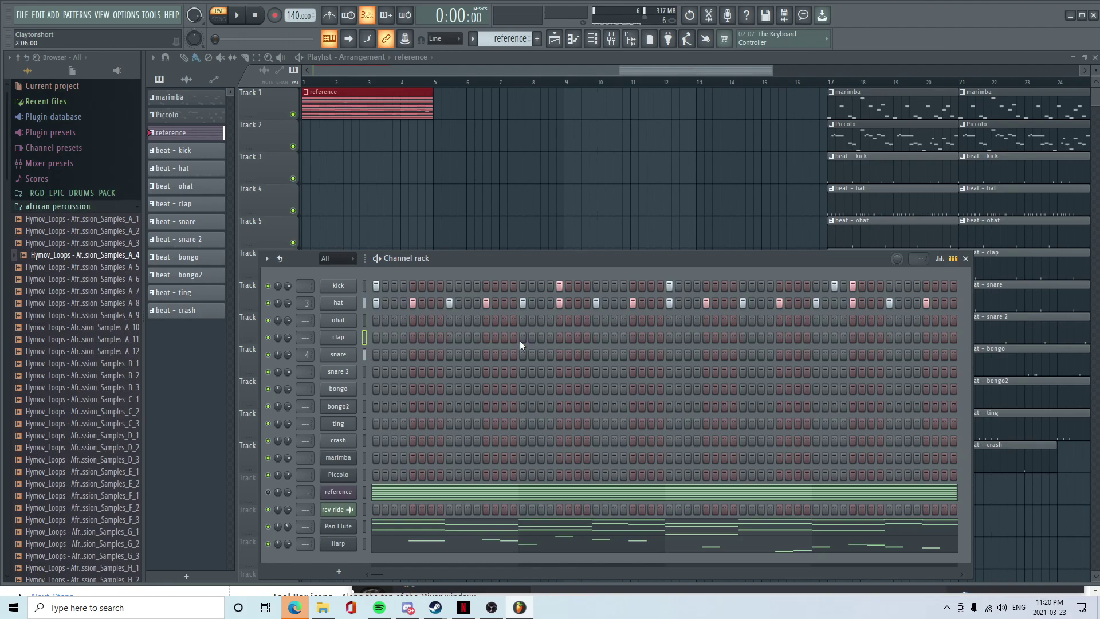
drag(365, 300, 794, 319)
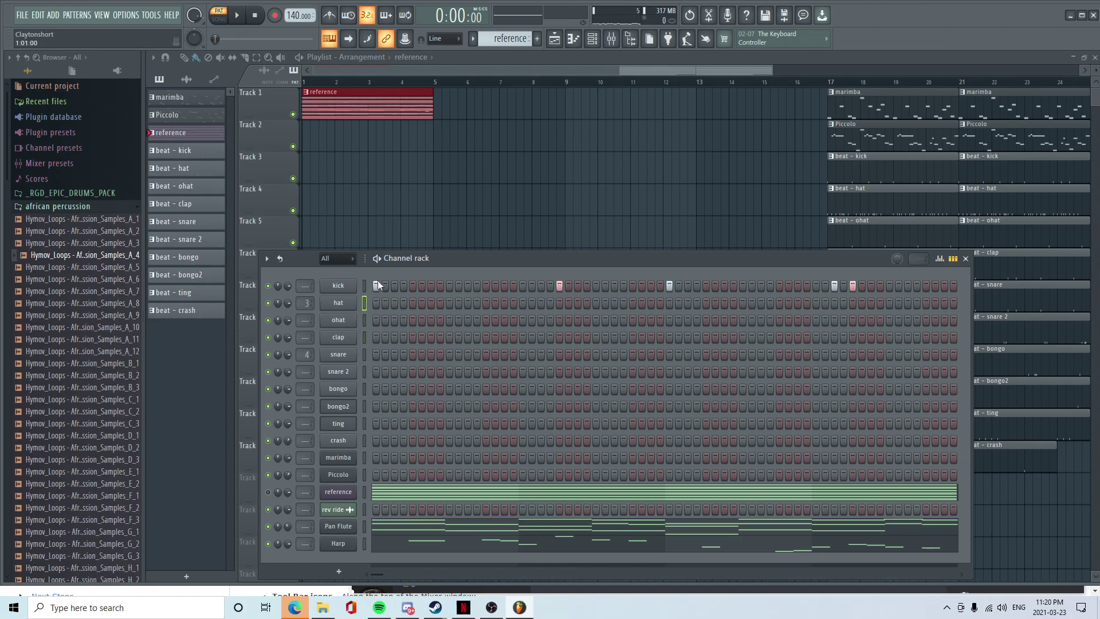
click(513, 39)
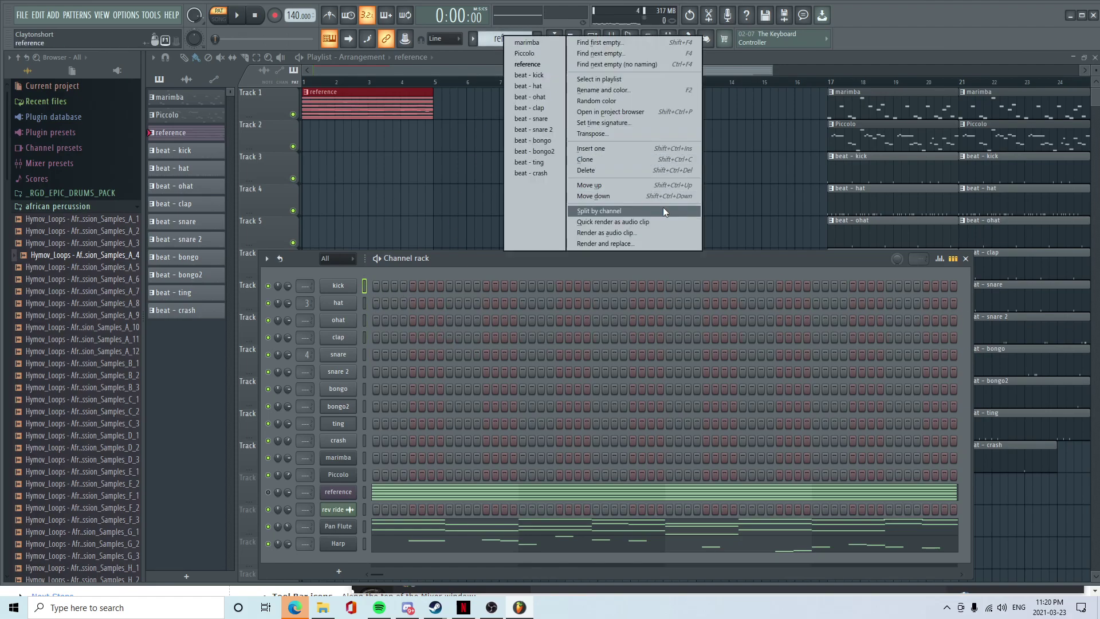
click(653, 210)
- Move the Pan Flute clip to Track 3 and the Harp clip to bar 9 on Track 4
drag(391, 105, 367, 81)
ctrl+click(381, 105)
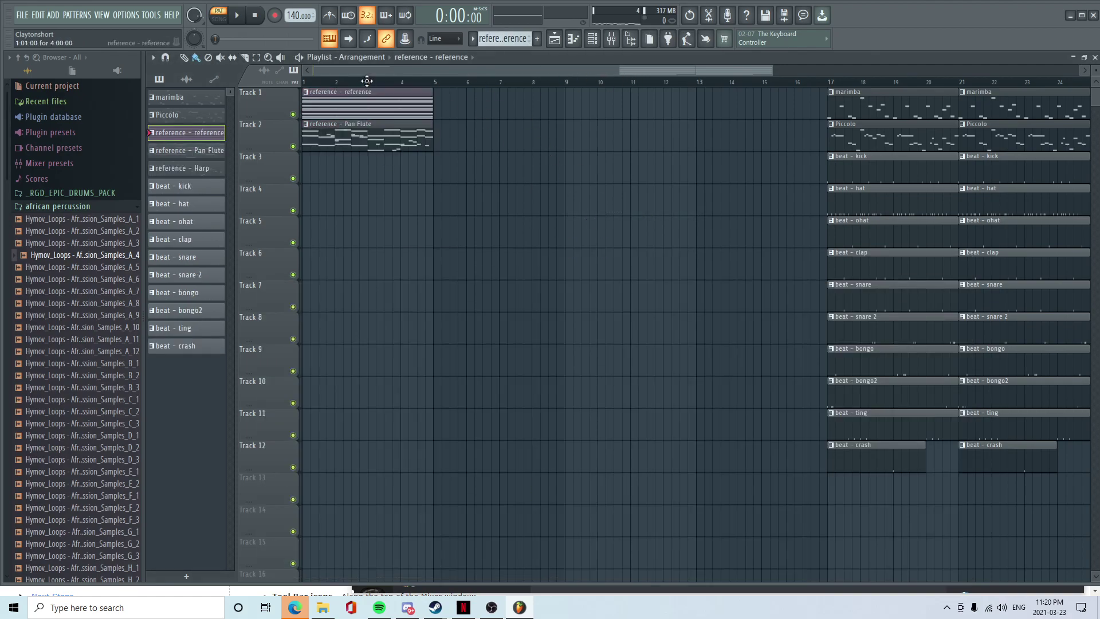
drag(367, 139, 364, 181)
drag(366, 141, 628, 227)
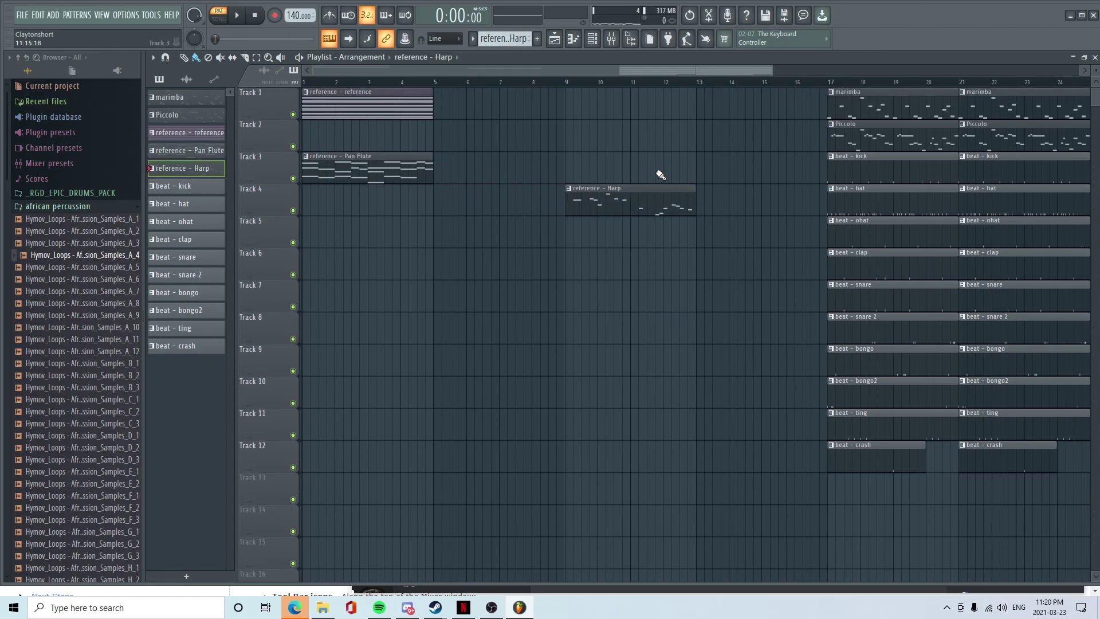
- Insert two empty playlist tracks above the Pan Flute clip's track
right_click(268, 164)
click(292, 363)
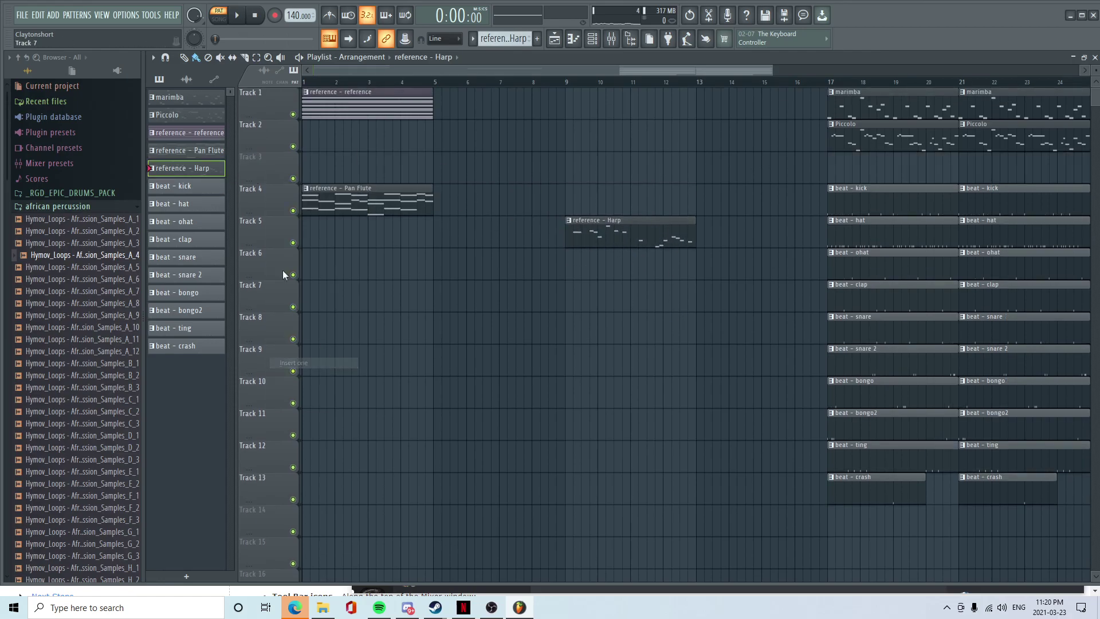
right_click(259, 192)
click(304, 394)
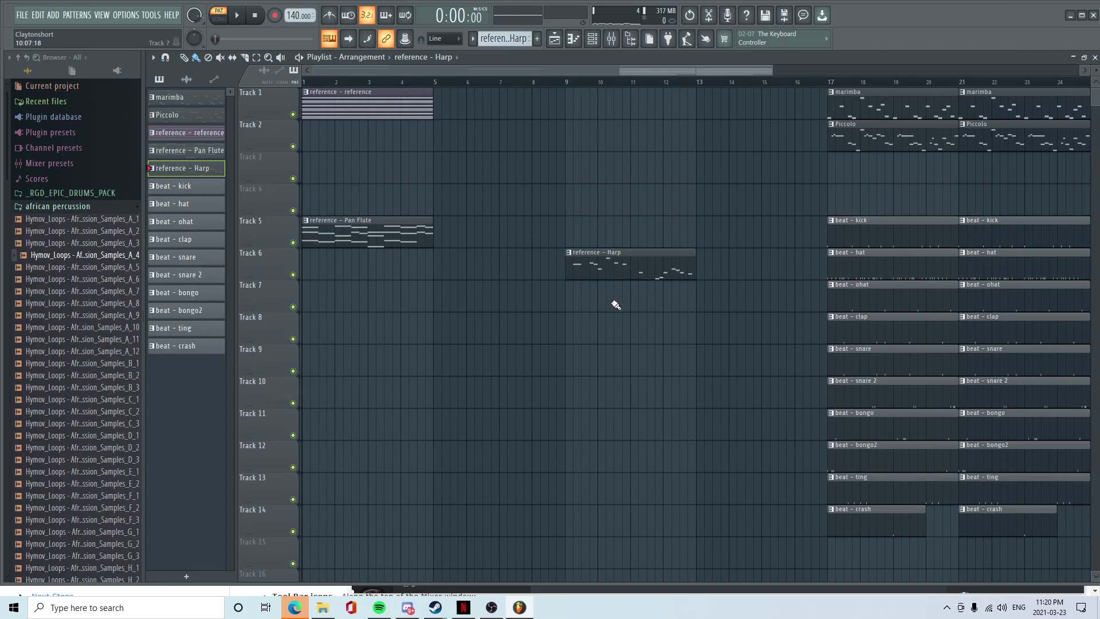
- Place Harp clips at bars 9 and 13 on Track 4, and Pan Flute clips at bars 1, 5, 9 and 13 on Track 3
drag(594, 259, 725, 195)
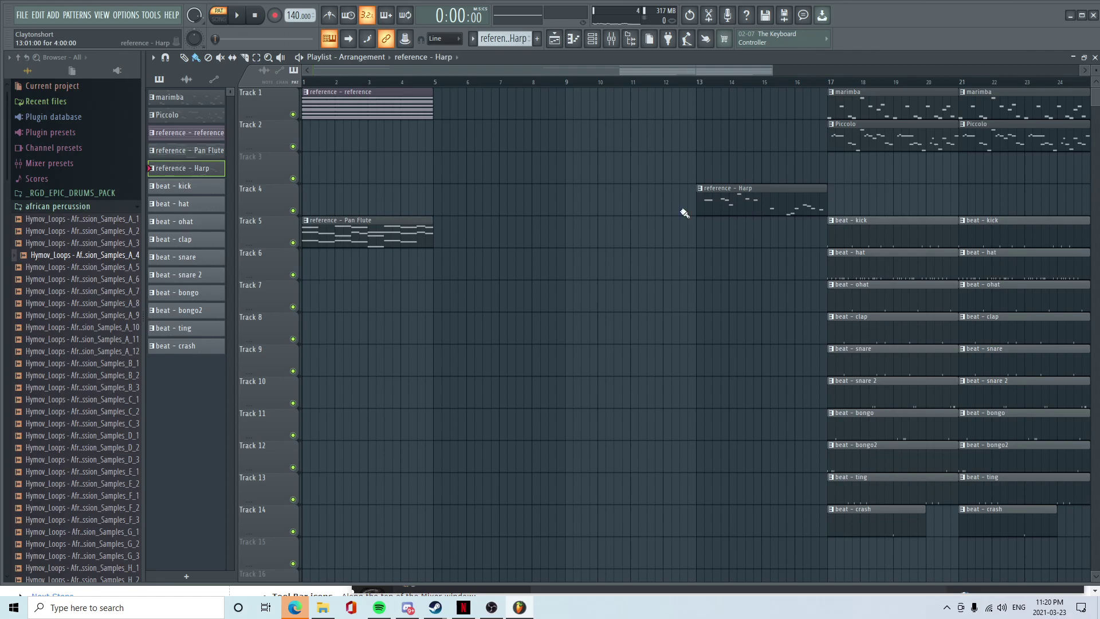
click(572, 206)
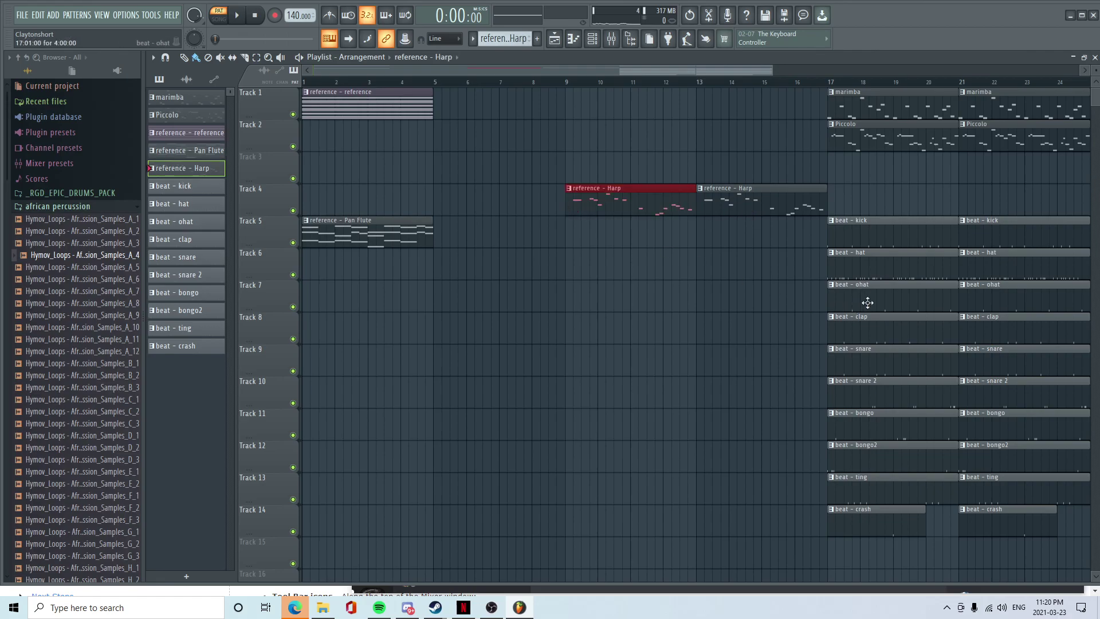
drag(339, 234, 349, 167)
click(470, 166)
drag(517, 170, 486, 170)
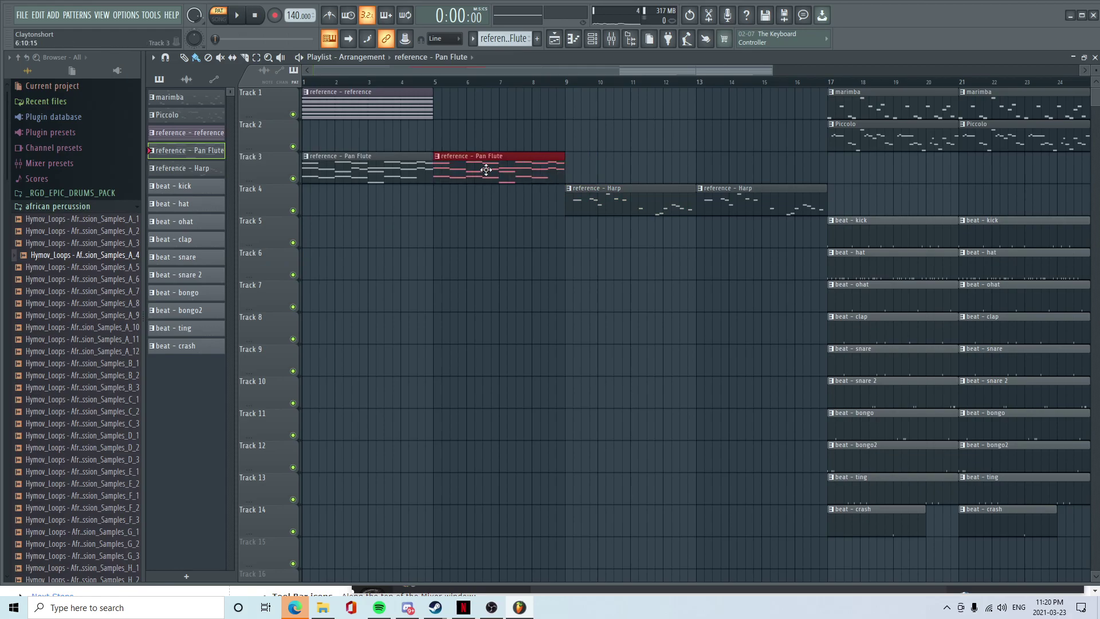
click(570, 171)
click(700, 173)
- Play the arrangement from the start in song mode and delete the reference clip from Track 1
drag(514, 71, 485, 407)
click(372, 81)
drag(412, 72, 252, 86)
key(space)
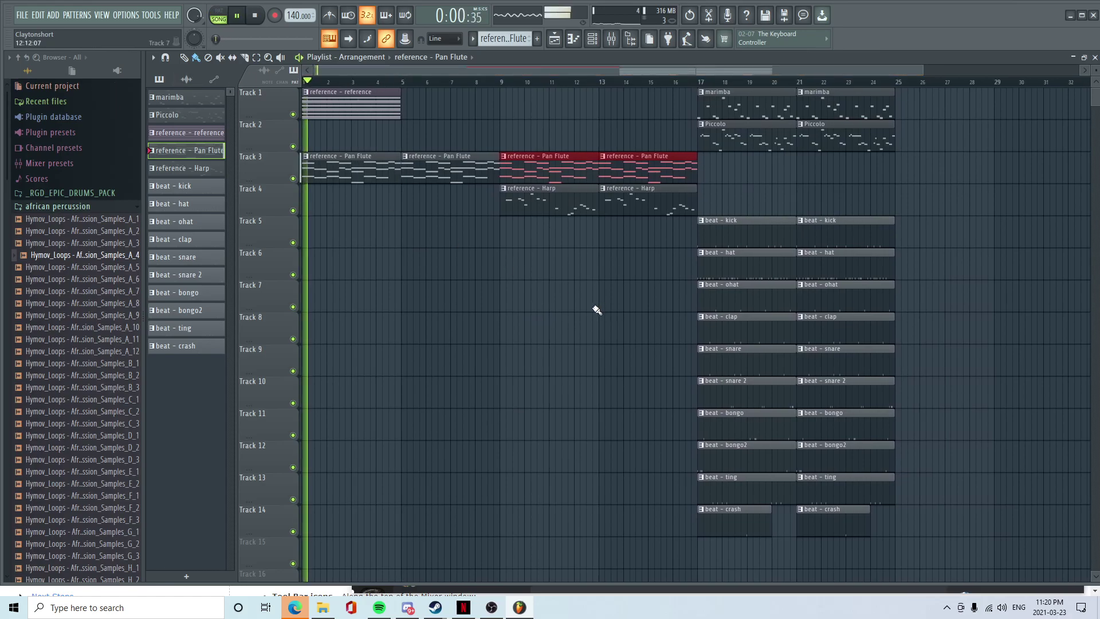
right_click(358, 106)
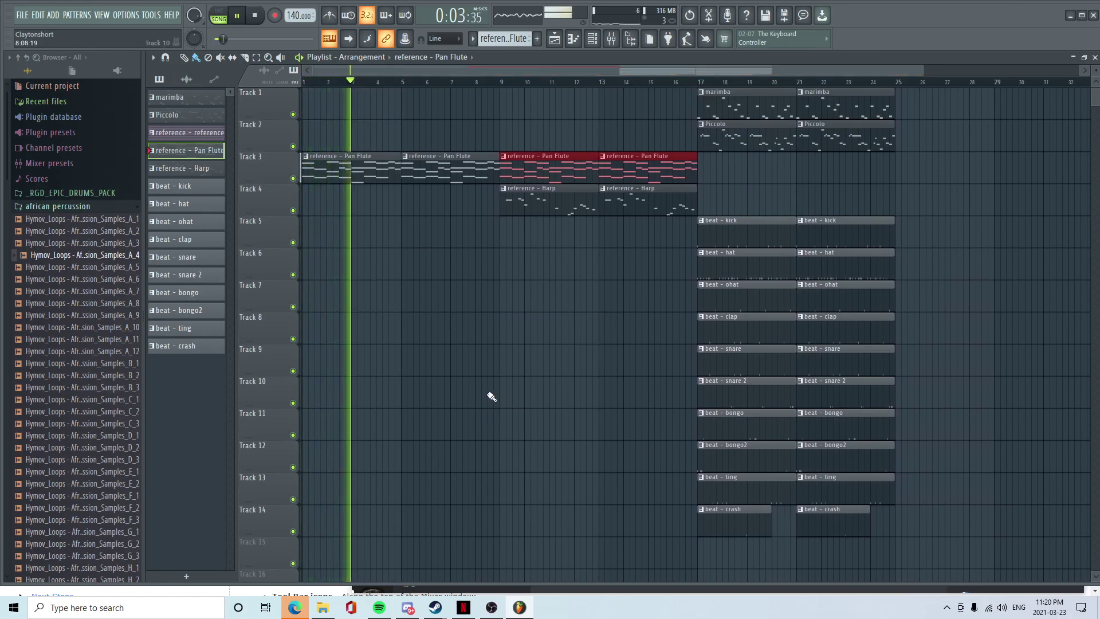
scroll(488, 401, down, 1)
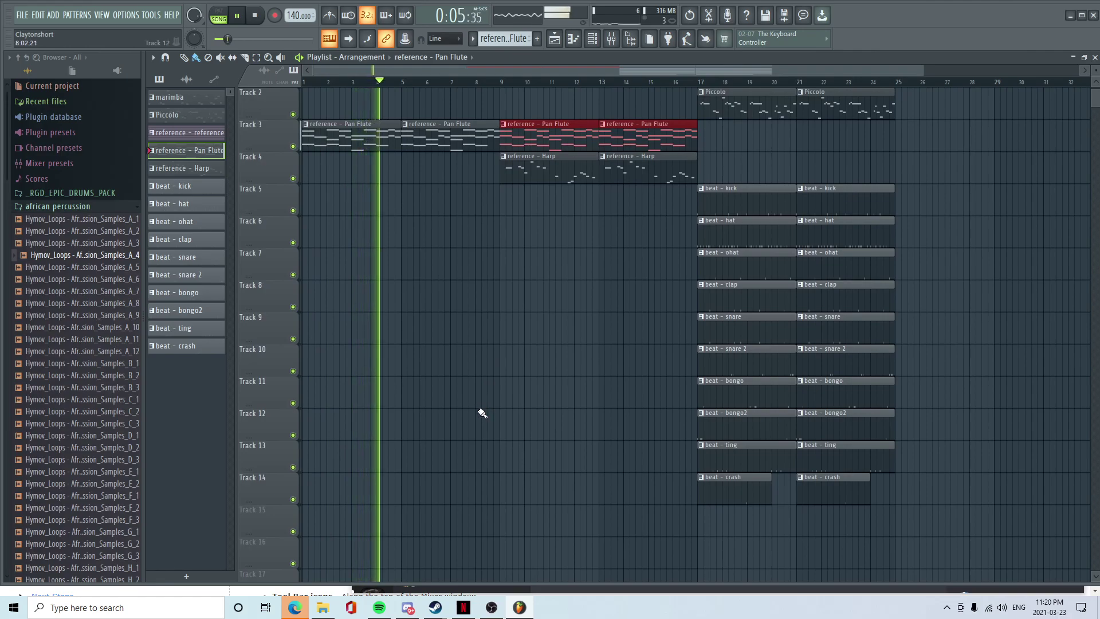
scroll(482, 409, up, 1)
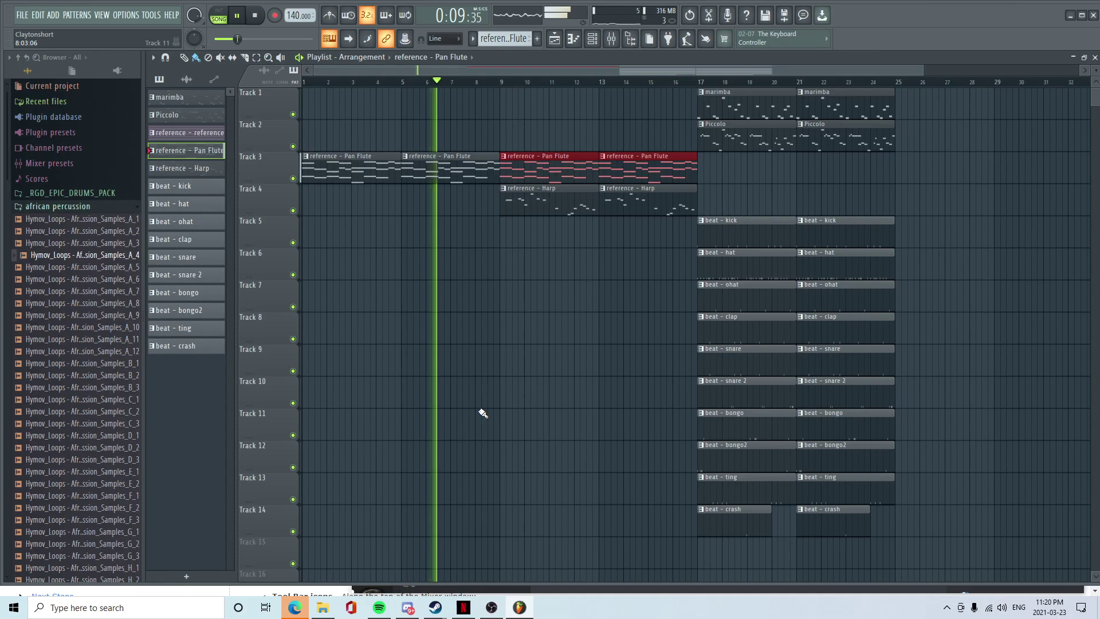
- Place the Gong sound effect sample from the sfx folder on Track 15 at bar 9
click(86, 207)
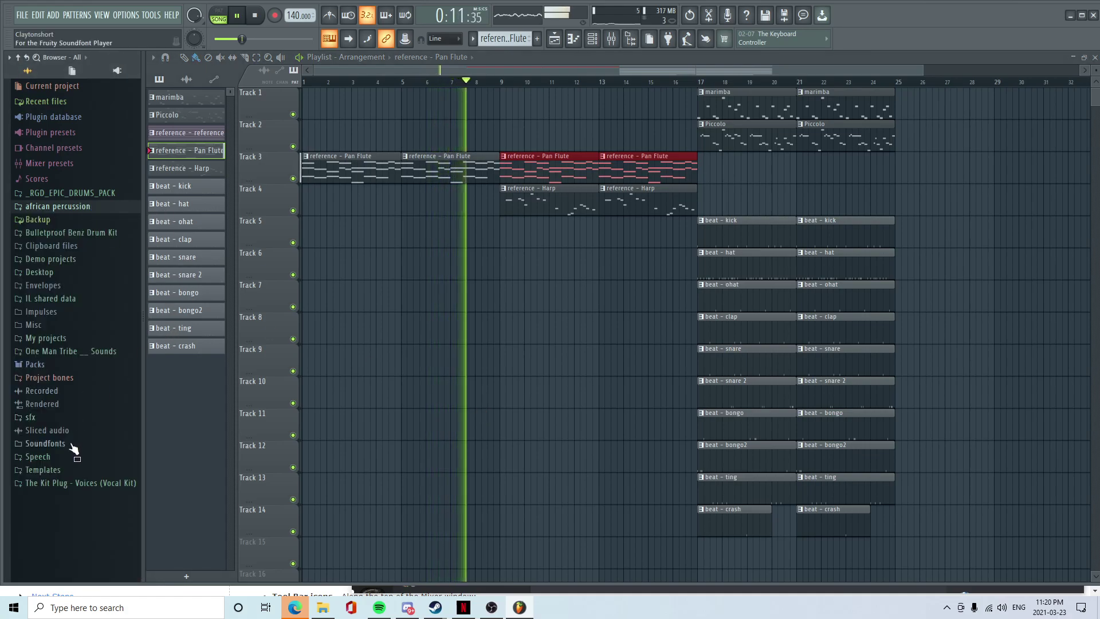
click(31, 417)
scroll(67, 459, down, 4)
scroll(66, 462, down, 10)
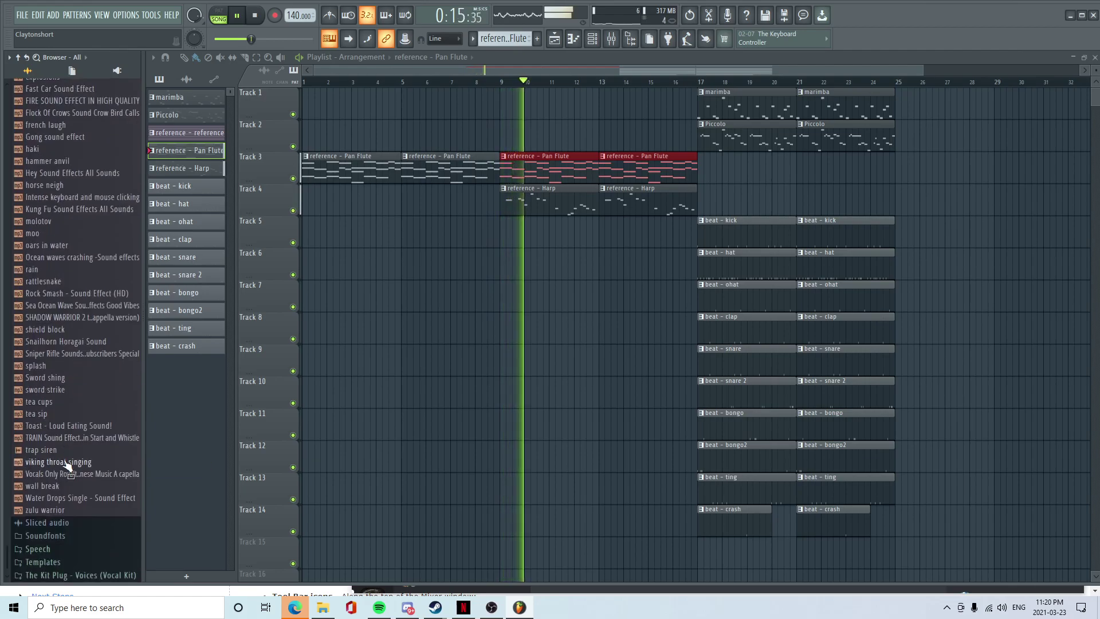
scroll(68, 467, up, 2)
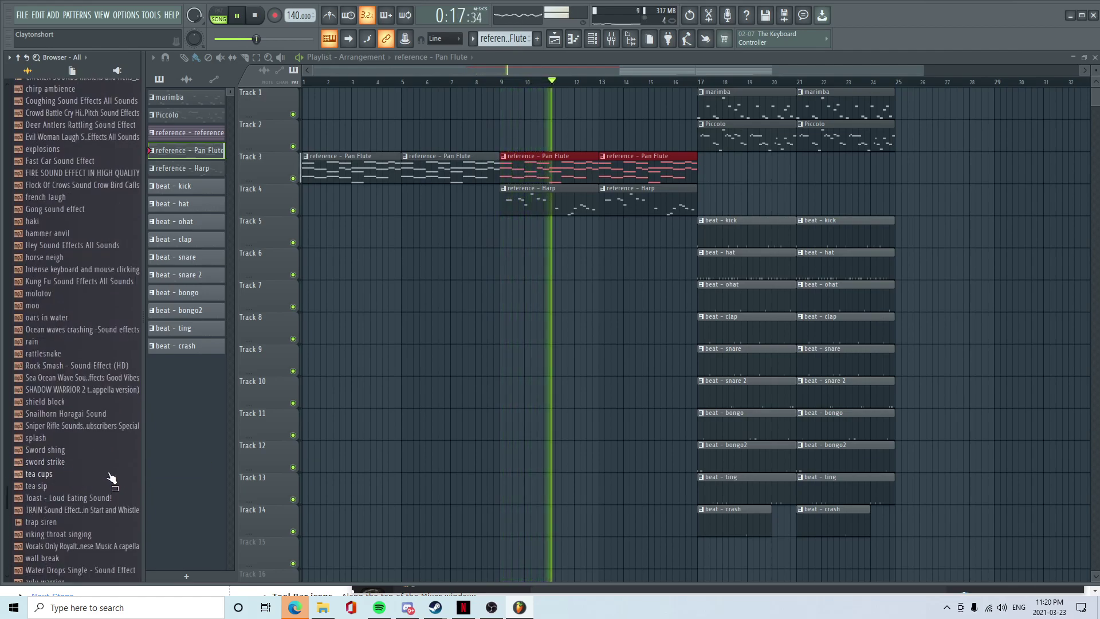
scroll(76, 480, up, 12)
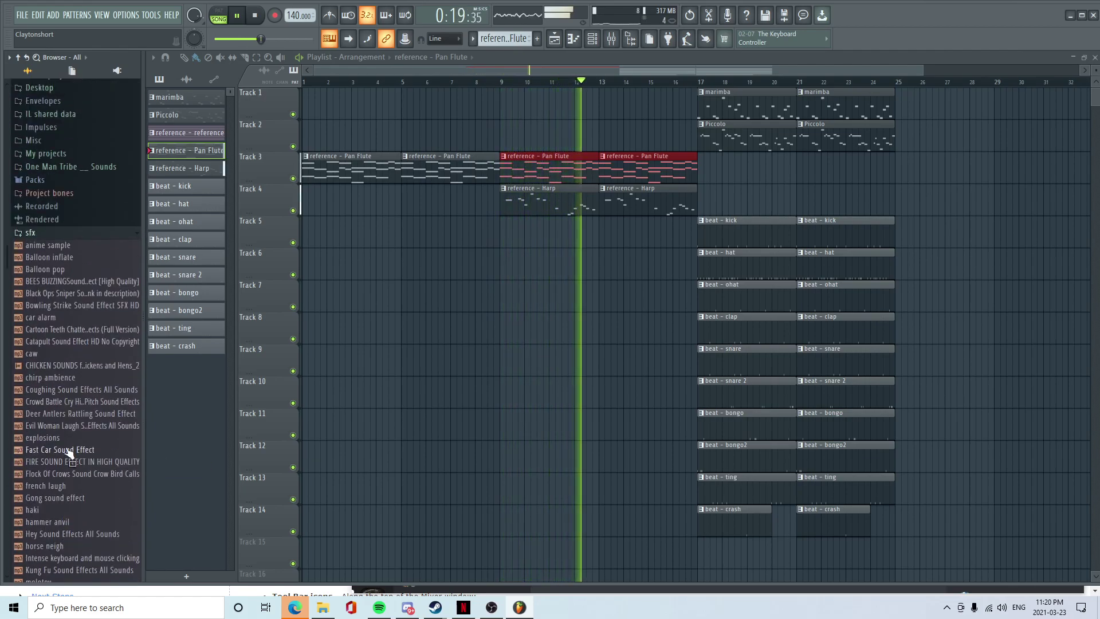
scroll(70, 444, down, 3)
drag(69, 430, 504, 539)
scroll(516, 435, down, 3)
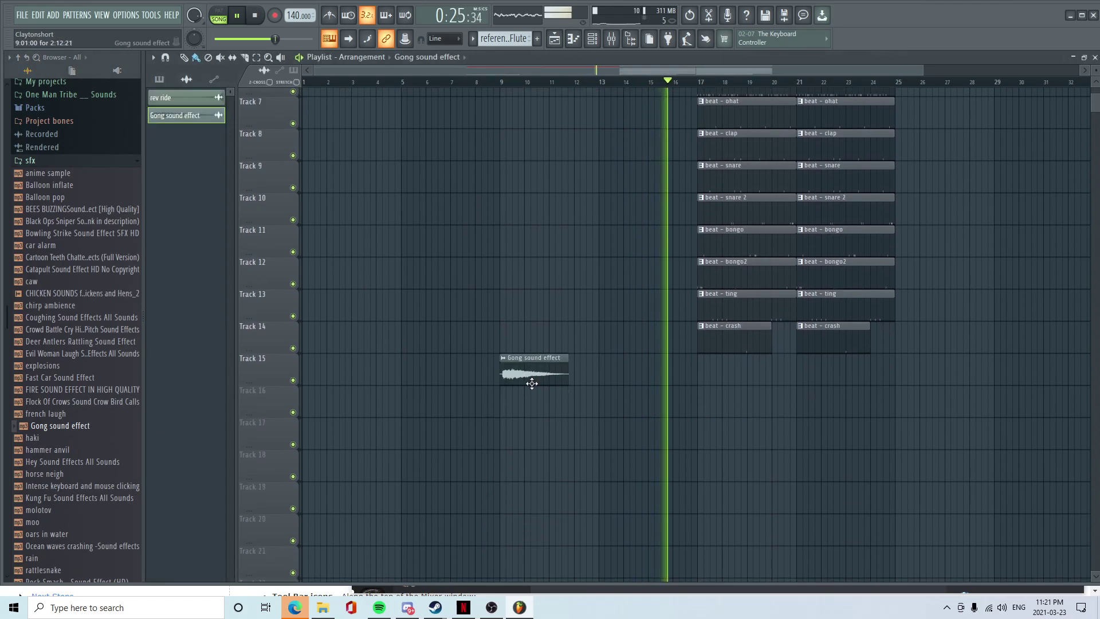
- Stop playback and place the rev ride sample on Track 15 so that it ends exactly at bar 17
scroll(515, 378, up, 4)
key(space)
scroll(515, 395, down, 3)
scroll(645, 179, down, 3)
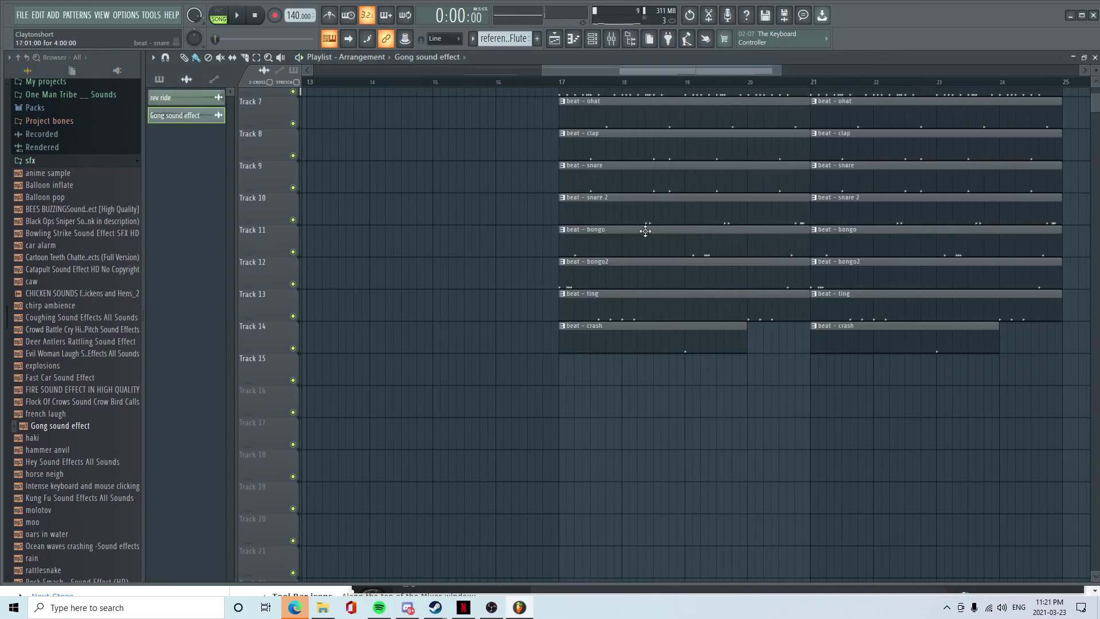
click(594, 35)
click(196, 101)
drag(179, 99, 571, 381)
scroll(584, 378, up, 3)
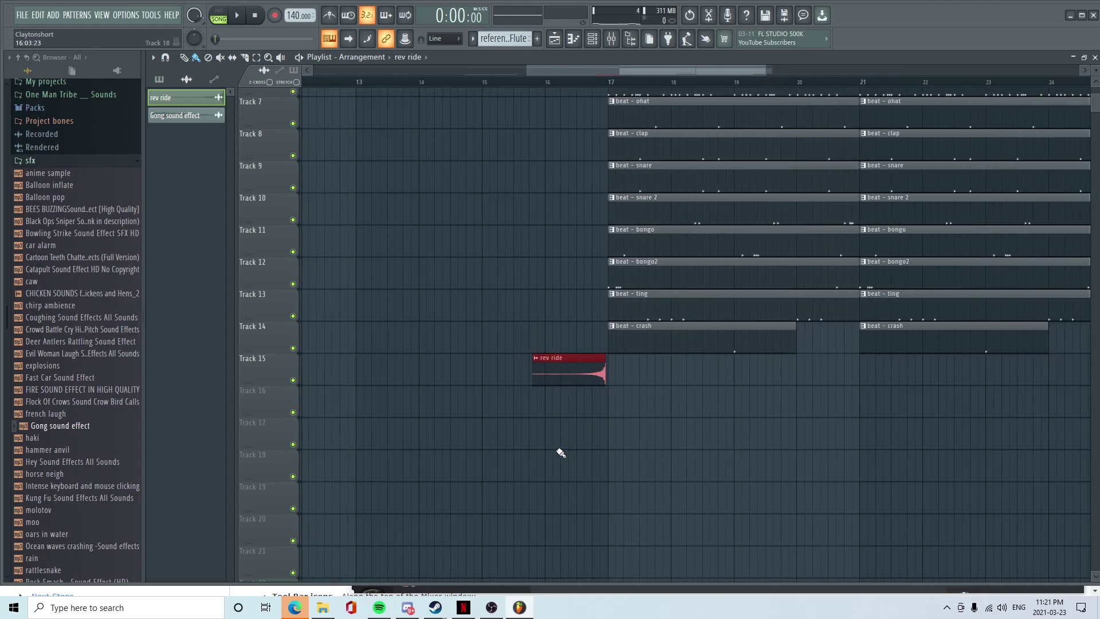
scroll(560, 454, up, 2)
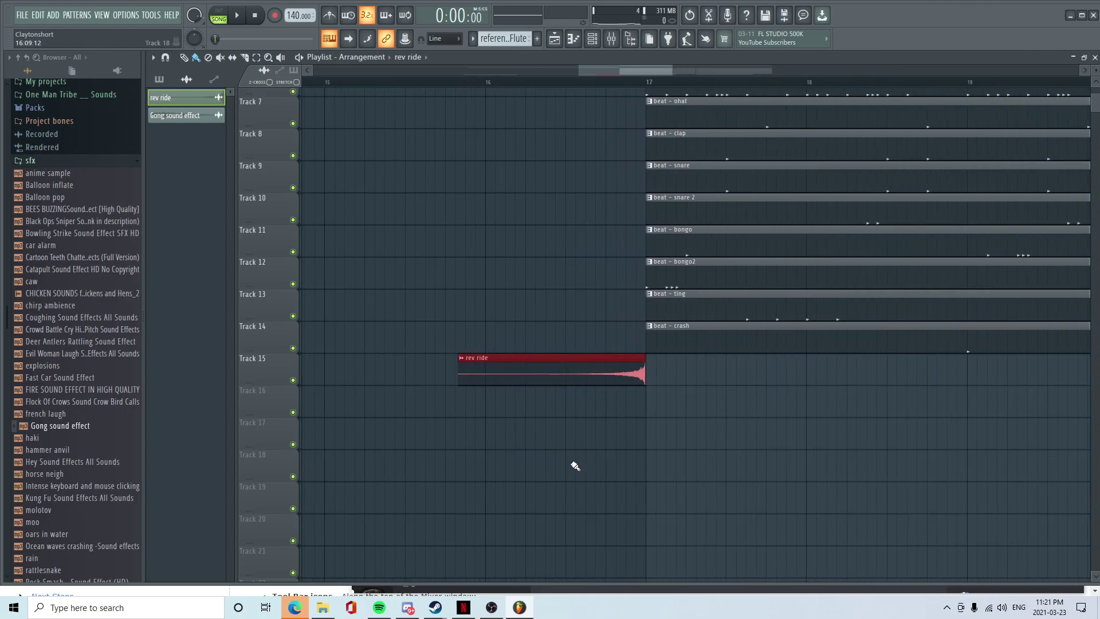
scroll(601, 459, up, 2)
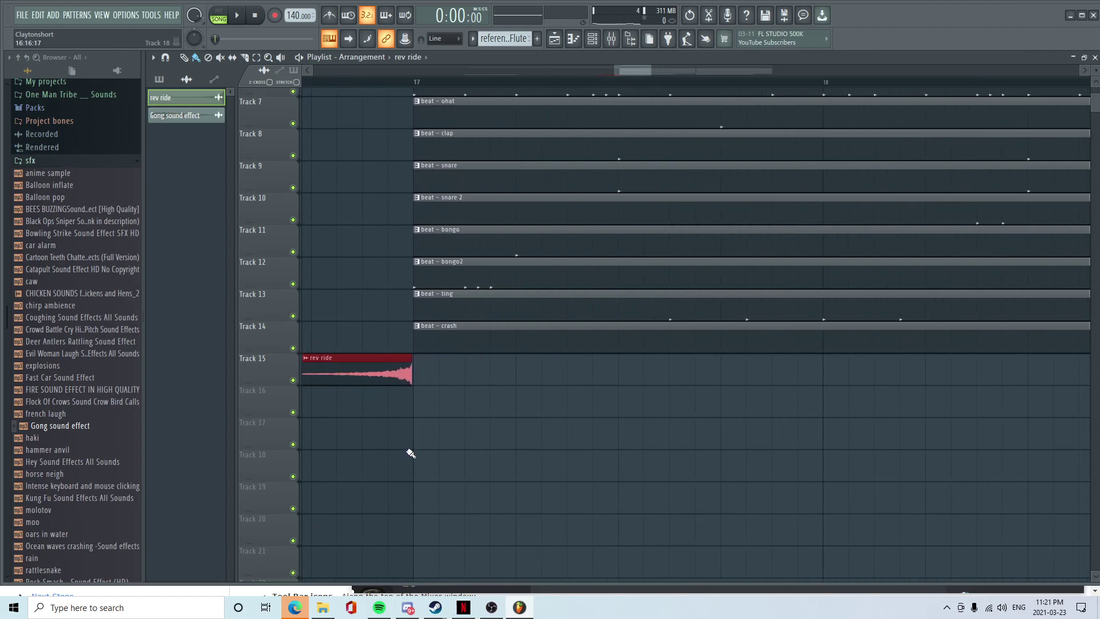
scroll(384, 430, down, 4)
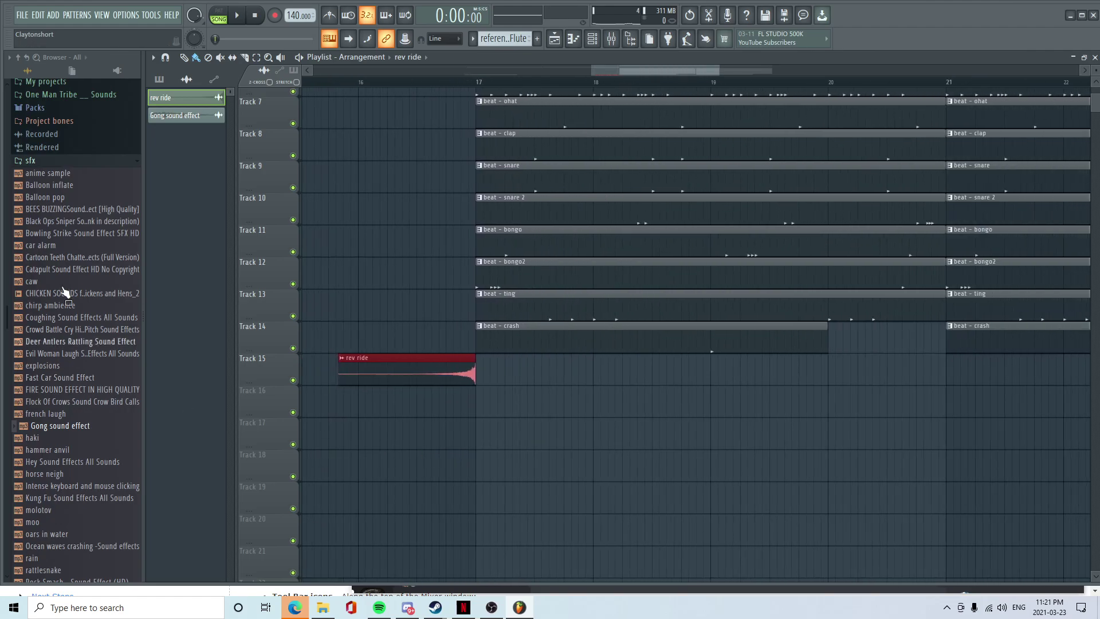
- Add the Wrench Hit sample from the Bulletproof Benz Drum Kit's Sound Fx folder to Track 16 and reverse it
click(31, 161)
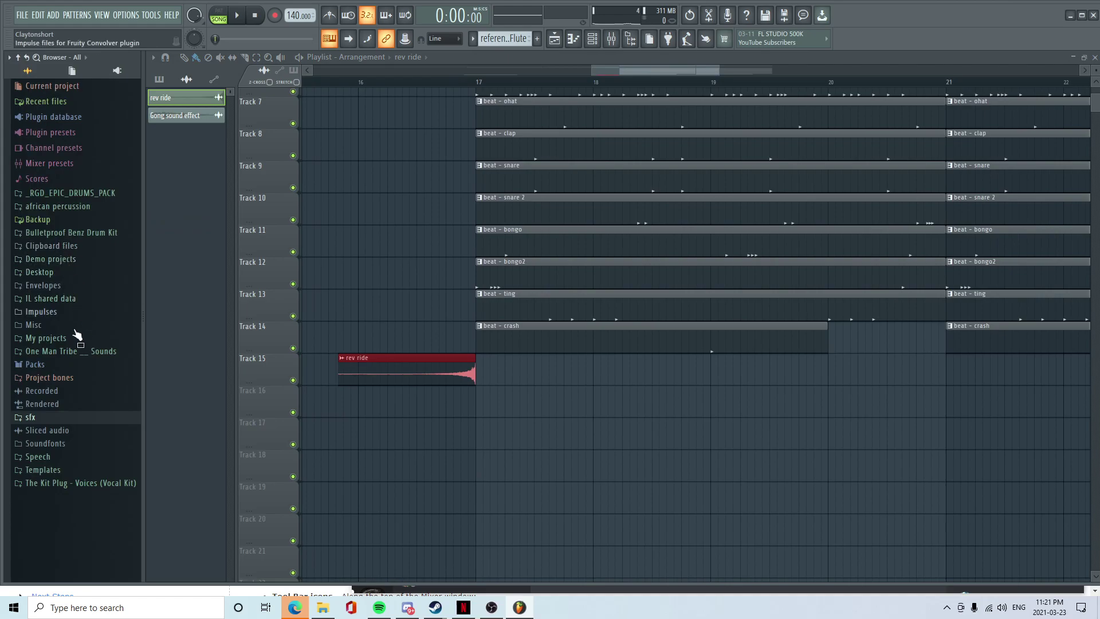
click(86, 235)
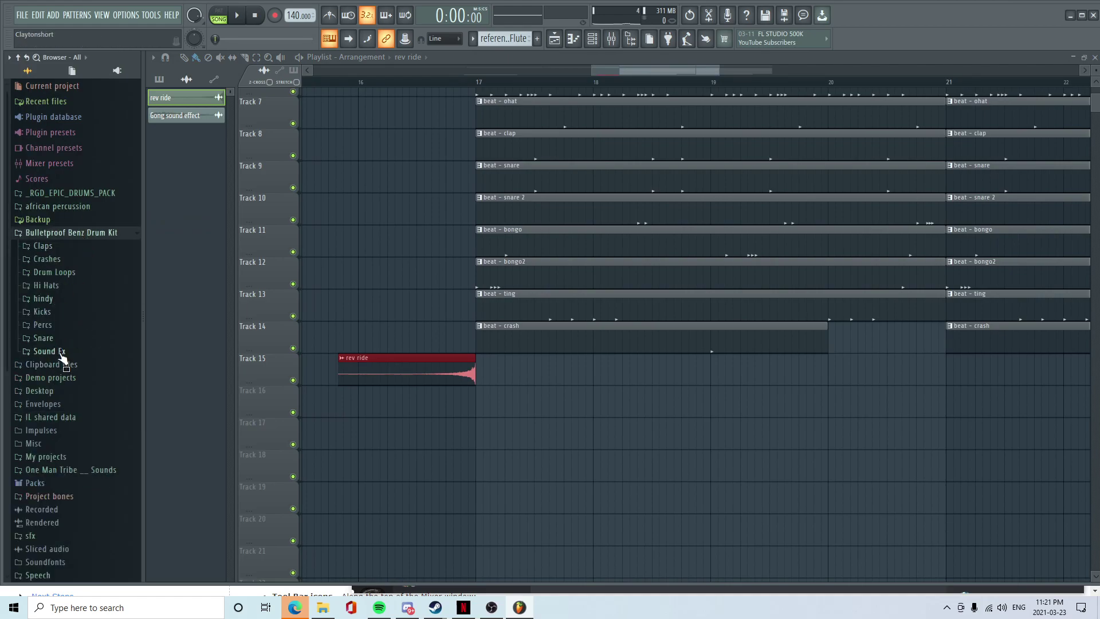
click(60, 352)
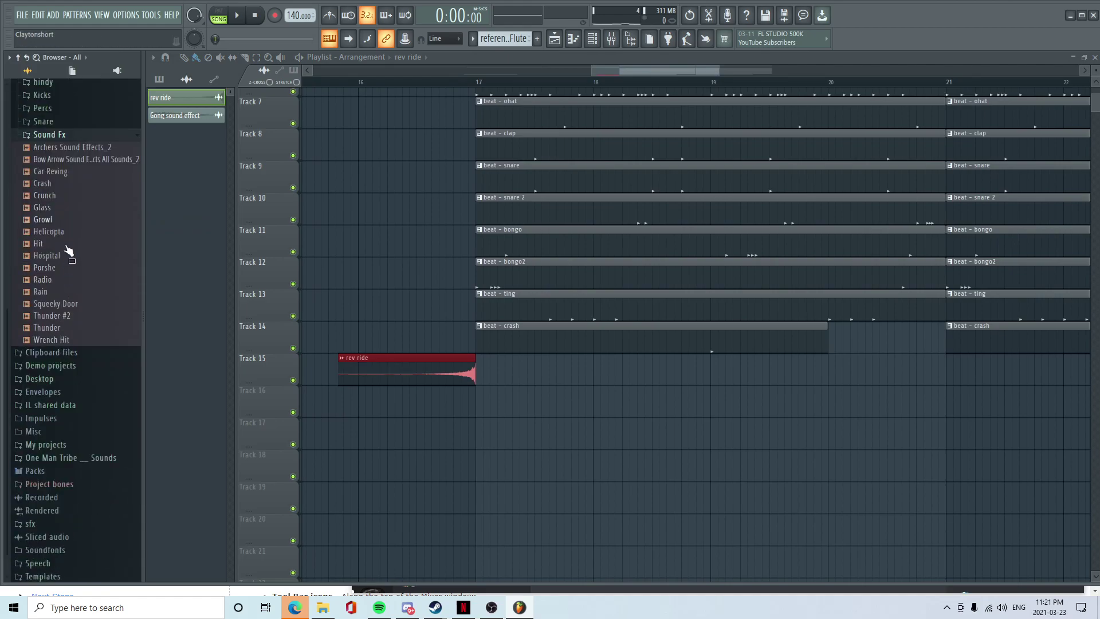
click(40, 243)
click(51, 339)
drag(75, 342, 405, 399)
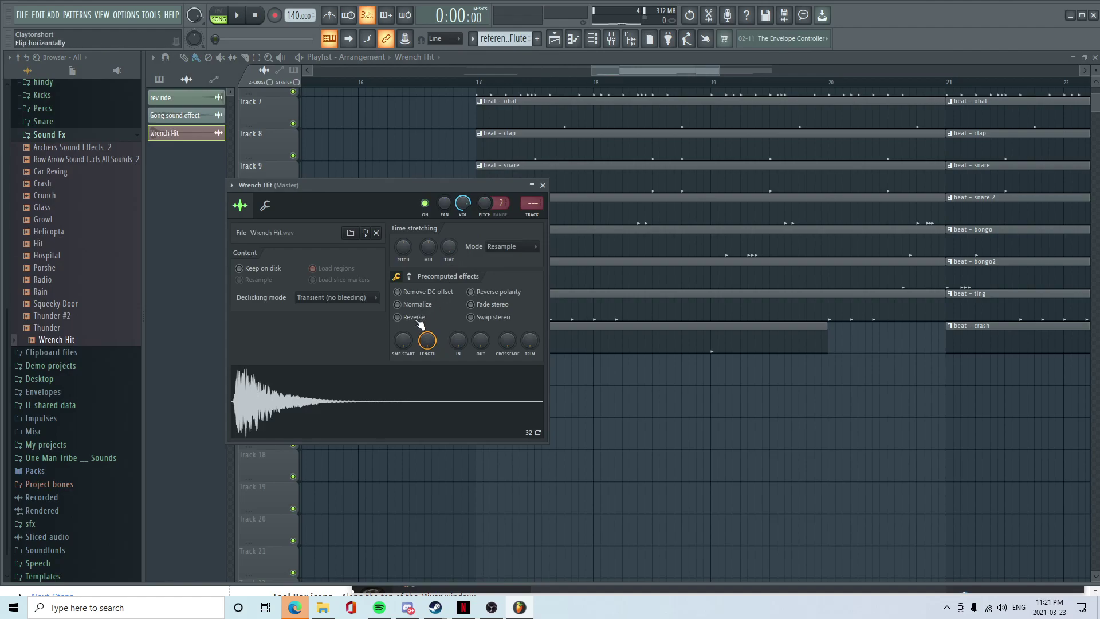
click(397, 316)
- Stretch the Wrench Hit clip's start slightly before the rev ride clip and align its end with bar 17
drag(648, 73, 646, 73)
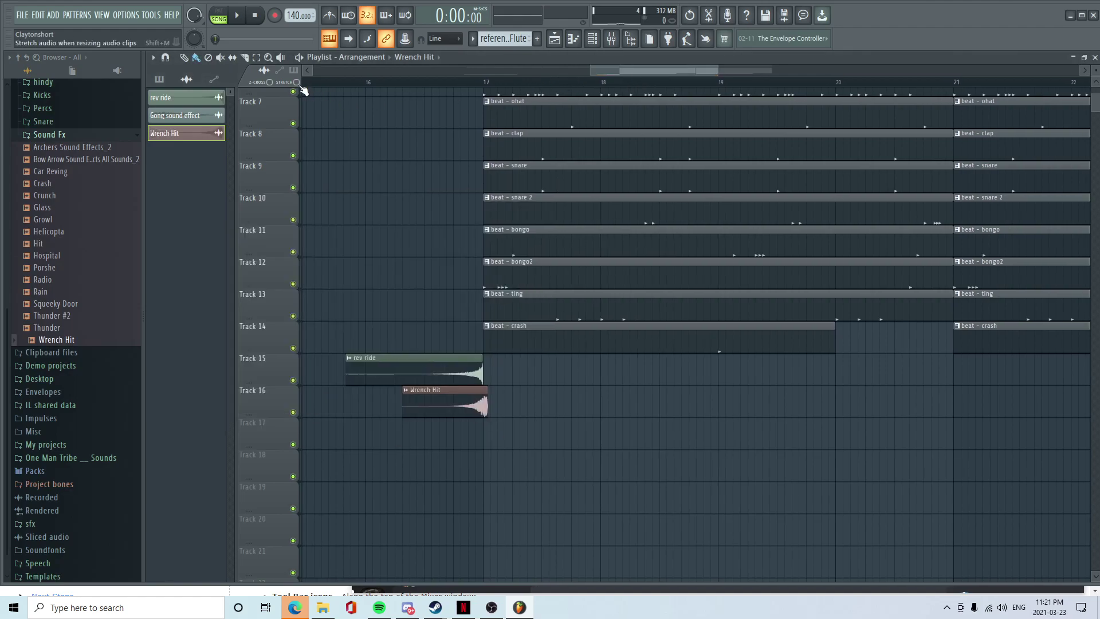
drag(403, 407, 336, 417)
mouse_move(432, 415)
mouse_down()
mouse_move(461, 427)
mouse_move(450, 413)
mouse_up()
scroll(494, 485, up, 5)
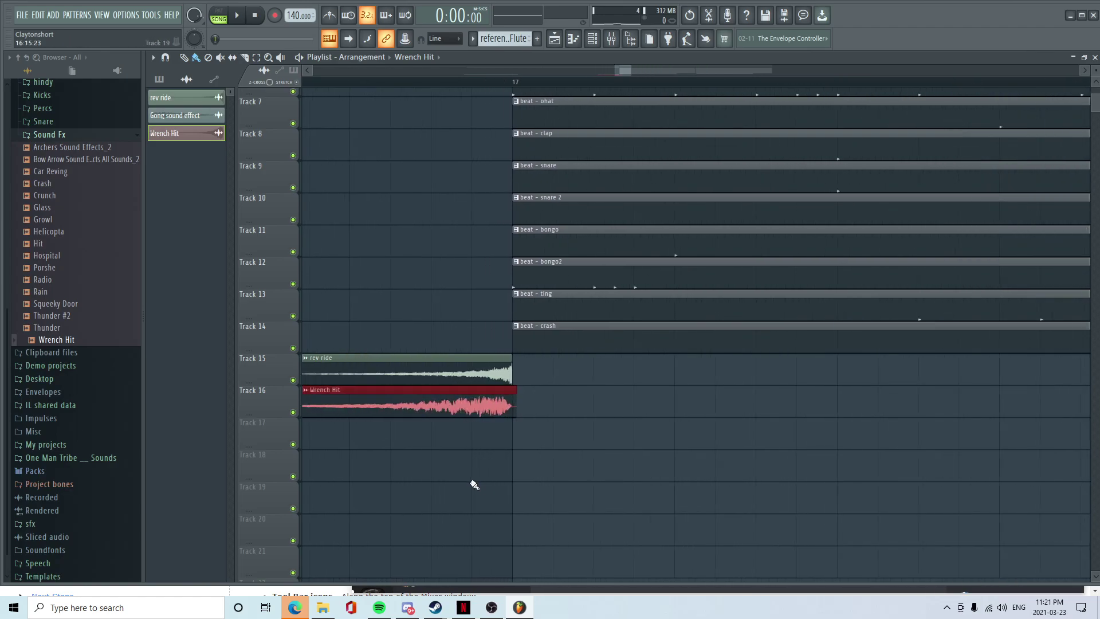
scroll(493, 494, down, 6)
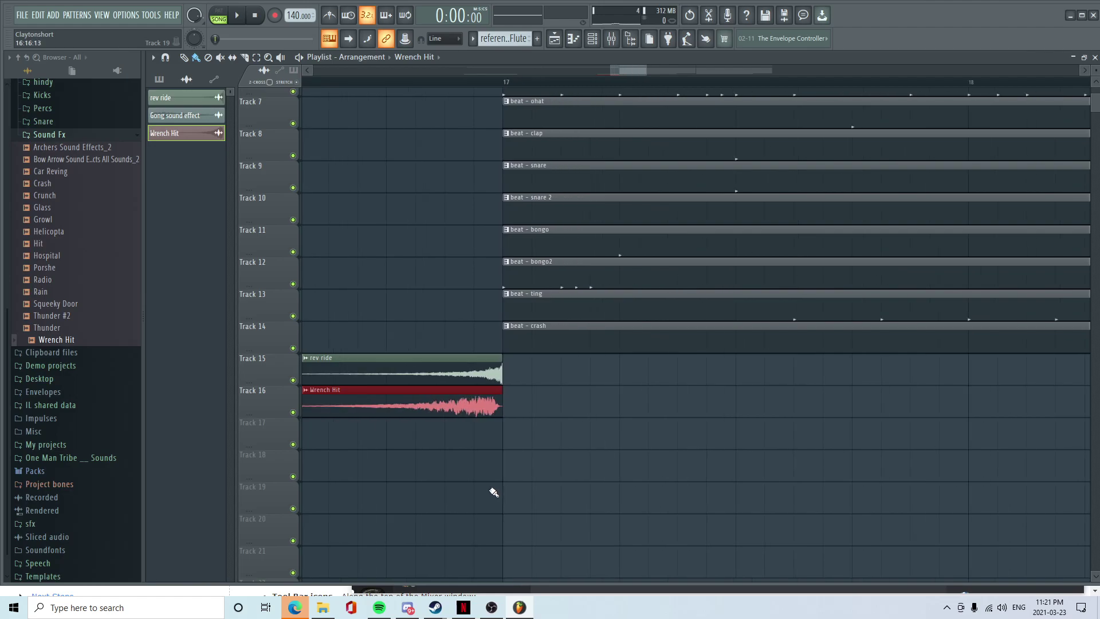
- Play the transition leading into bar 17 and lower the Wrench Hit channel's volume to about 71%
click(420, 81)
key(space)
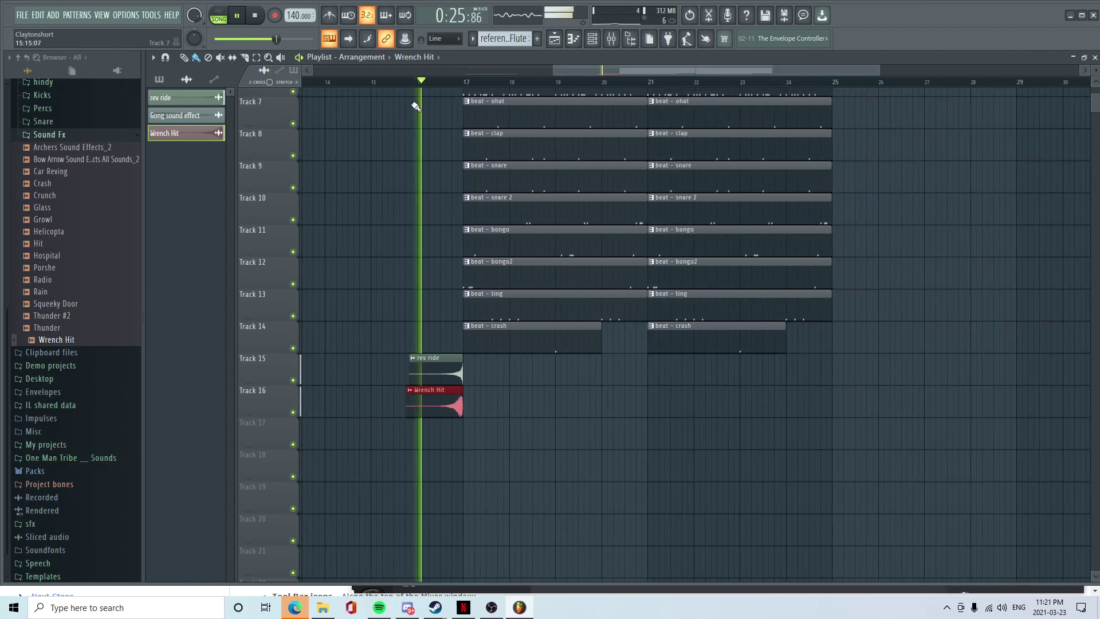
key(space)
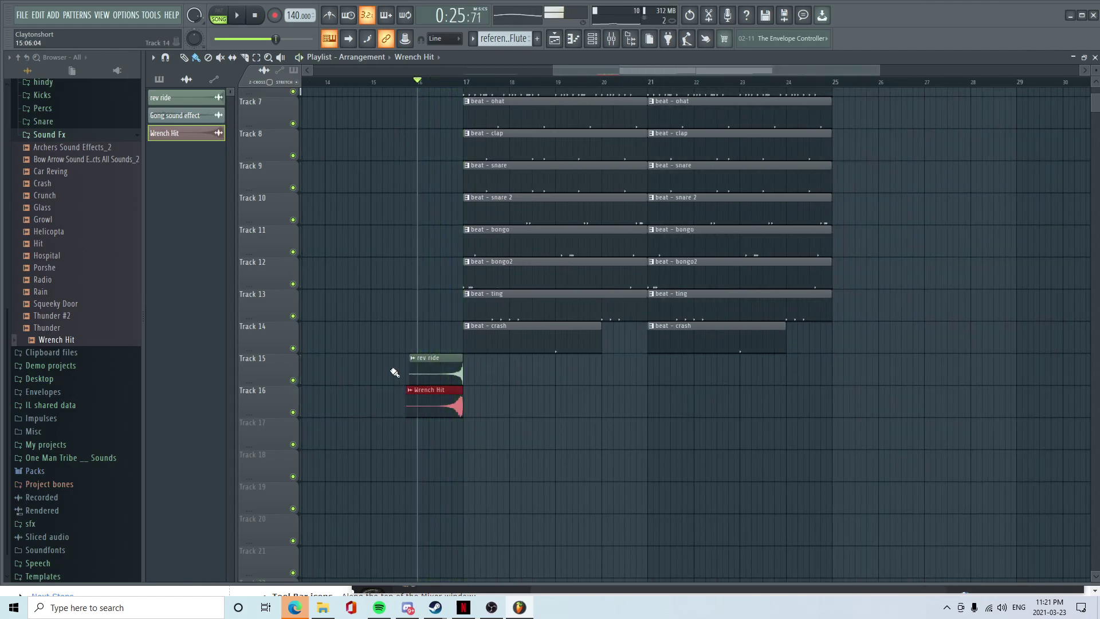
double_click(442, 414)
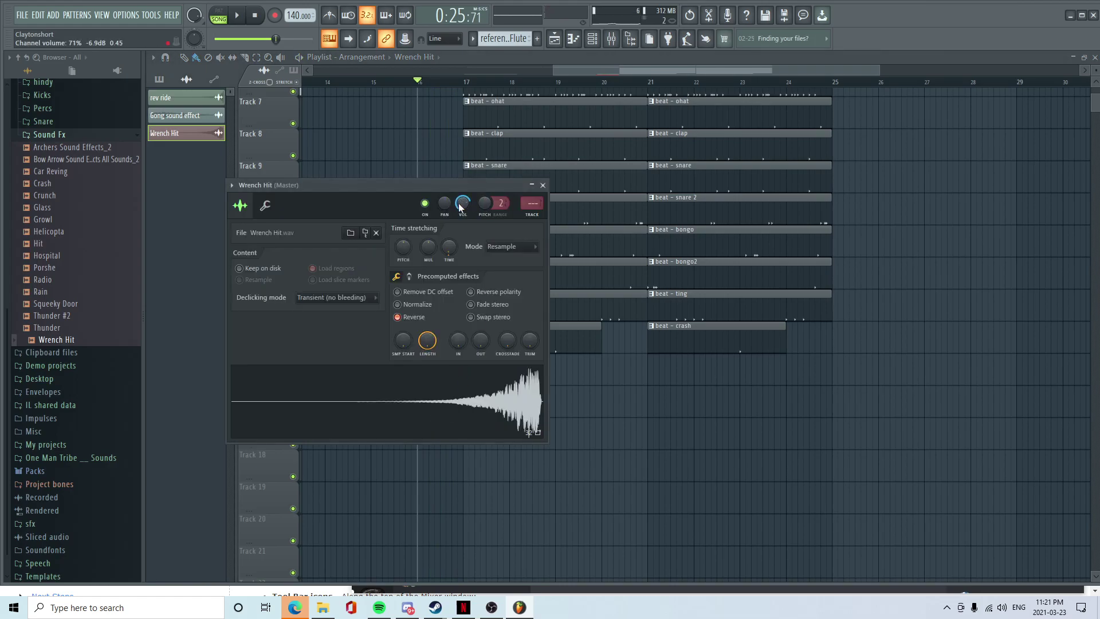
- Review the intro from bar 1 and move the playback position to bar 9
drag(628, 72, 460, 73)
scroll(624, 444, down, 3)
scroll(641, 464, up, 3)
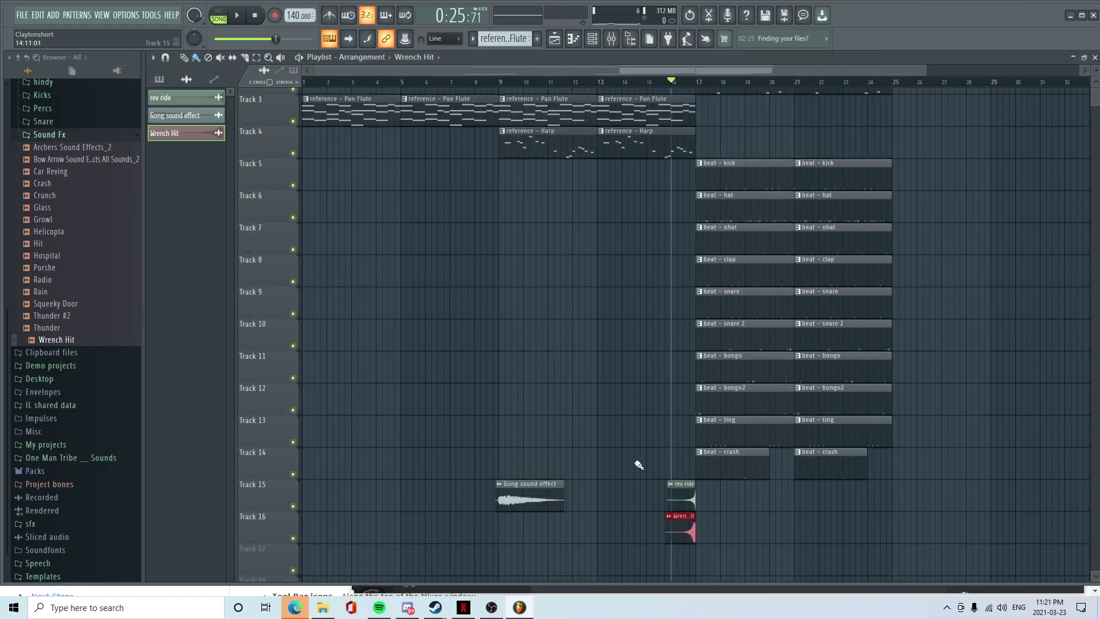
click(304, 81)
click(500, 82)
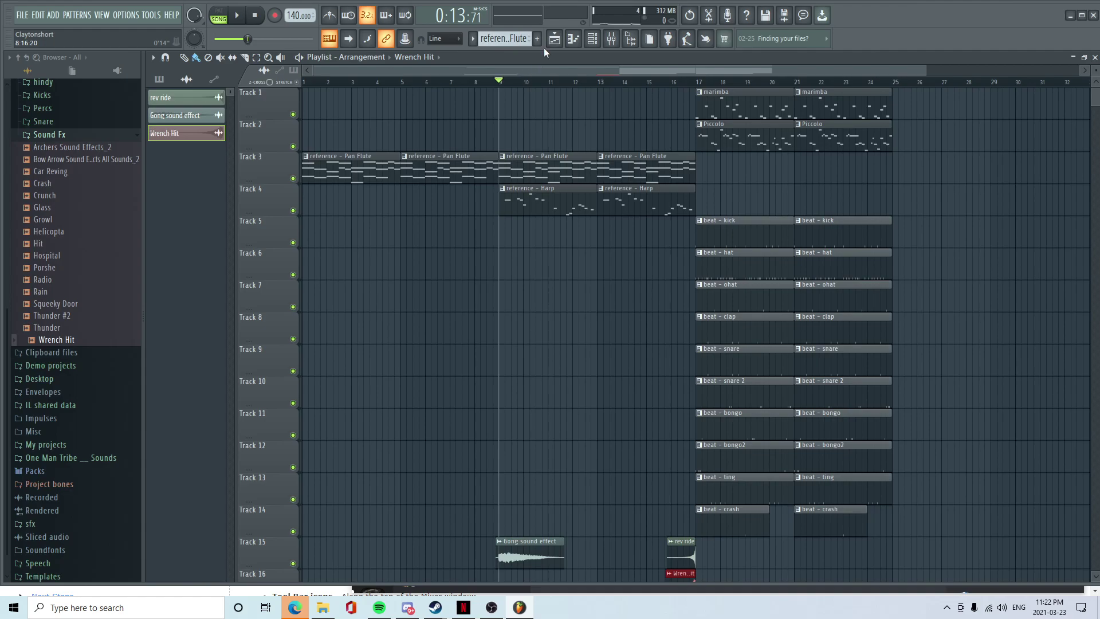
- Show all channels in the Channel rack and create a new empty pattern after beat - crash
click(590, 39)
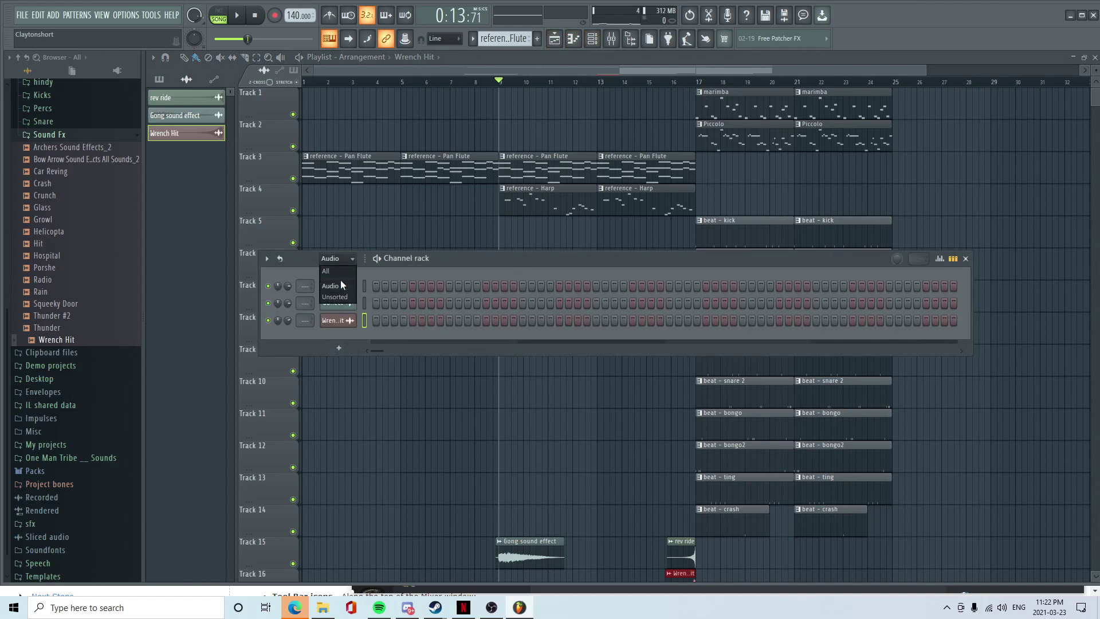
click(342, 272)
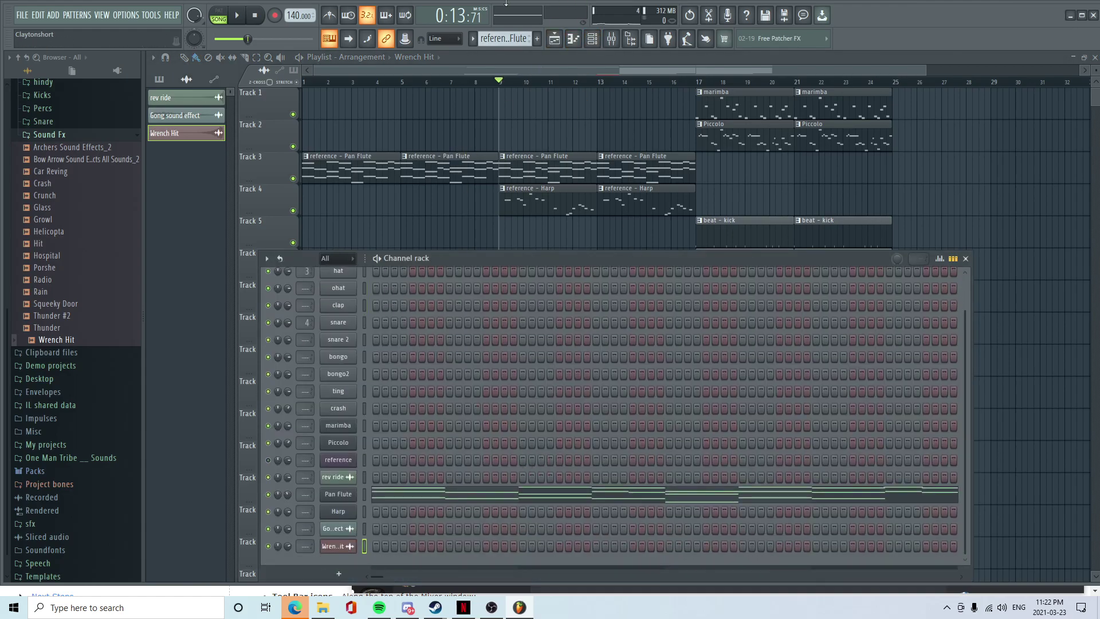
scroll(513, 38, down, 12)
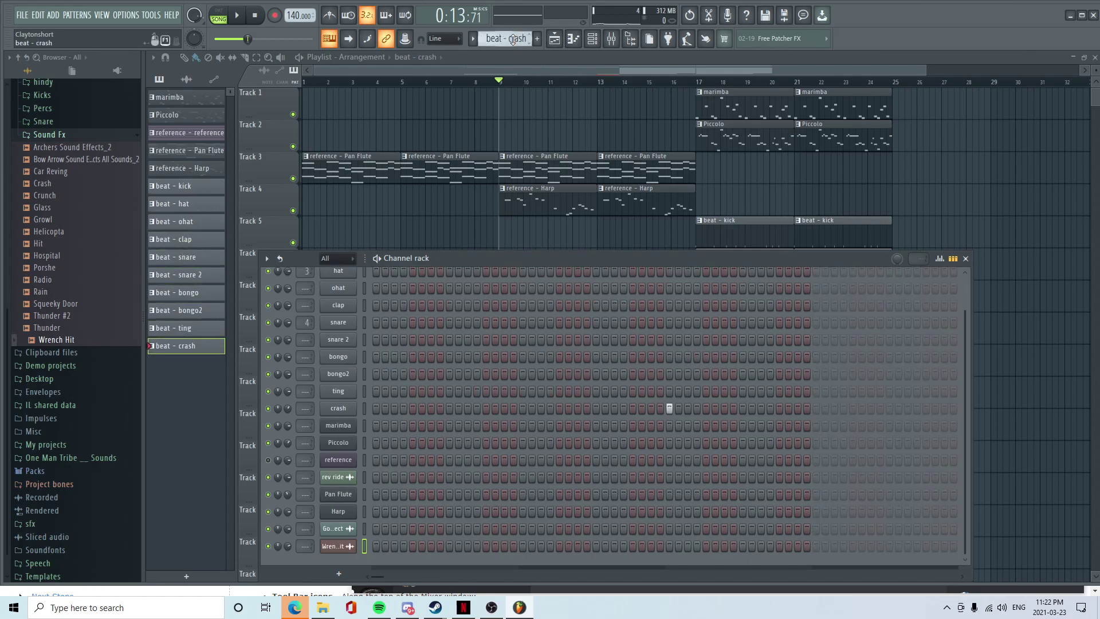
scroll(513, 40, down, 1)
scroll(419, 362, up, 2)
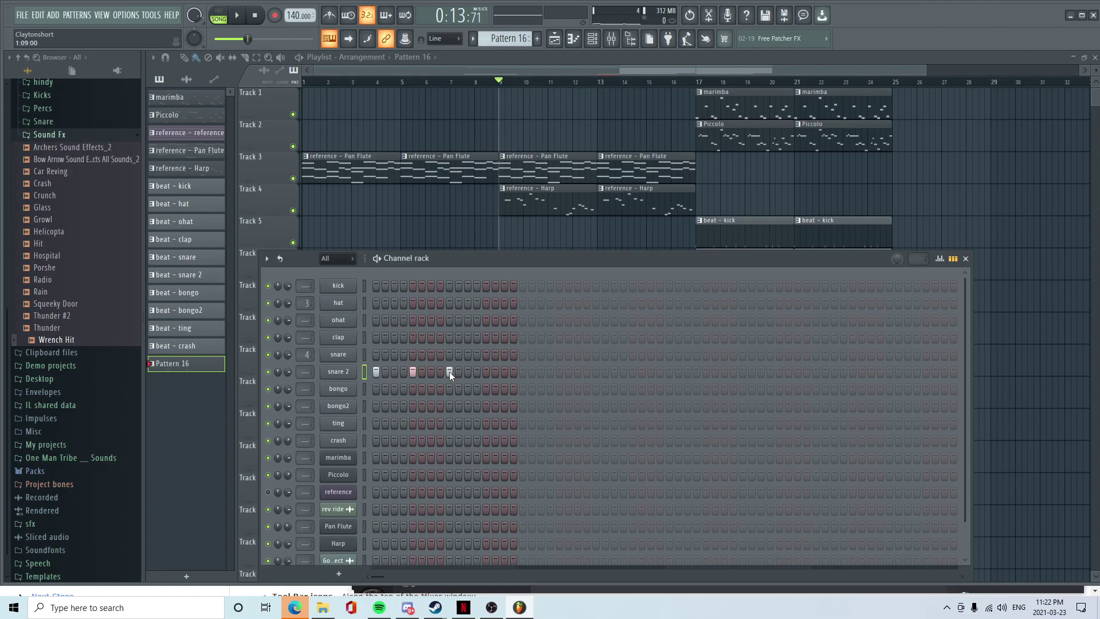
- Fill the snare 2 channel with a hit every four steps across 64 steps and play the pattern in pattern mode
click(522, 372)
click(669, 372)
click(815, 372)
right_click(353, 372)
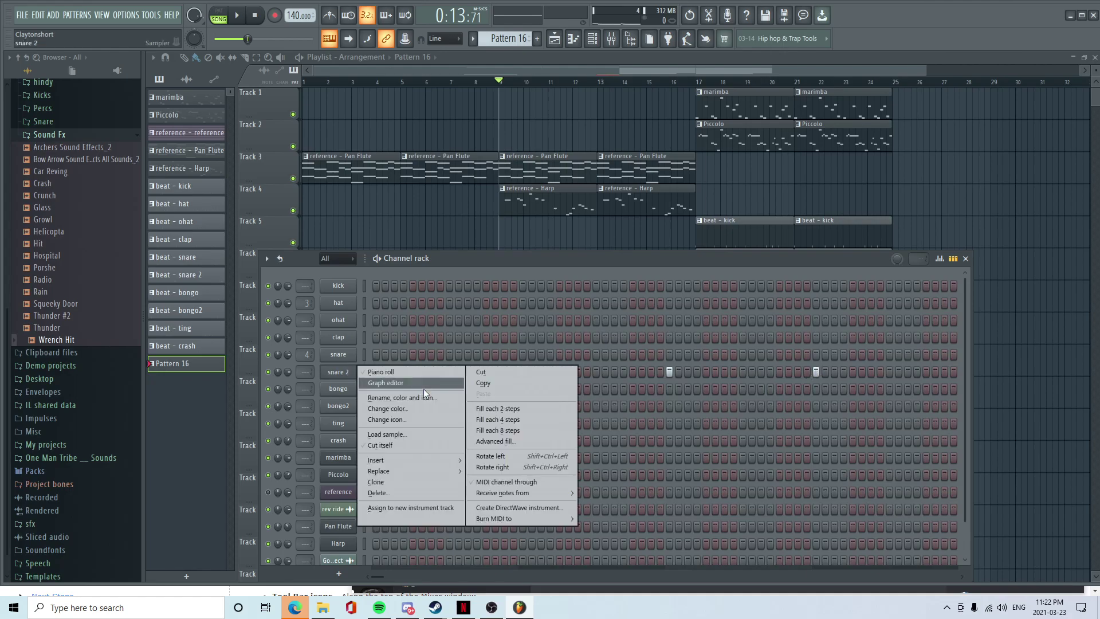
click(503, 420)
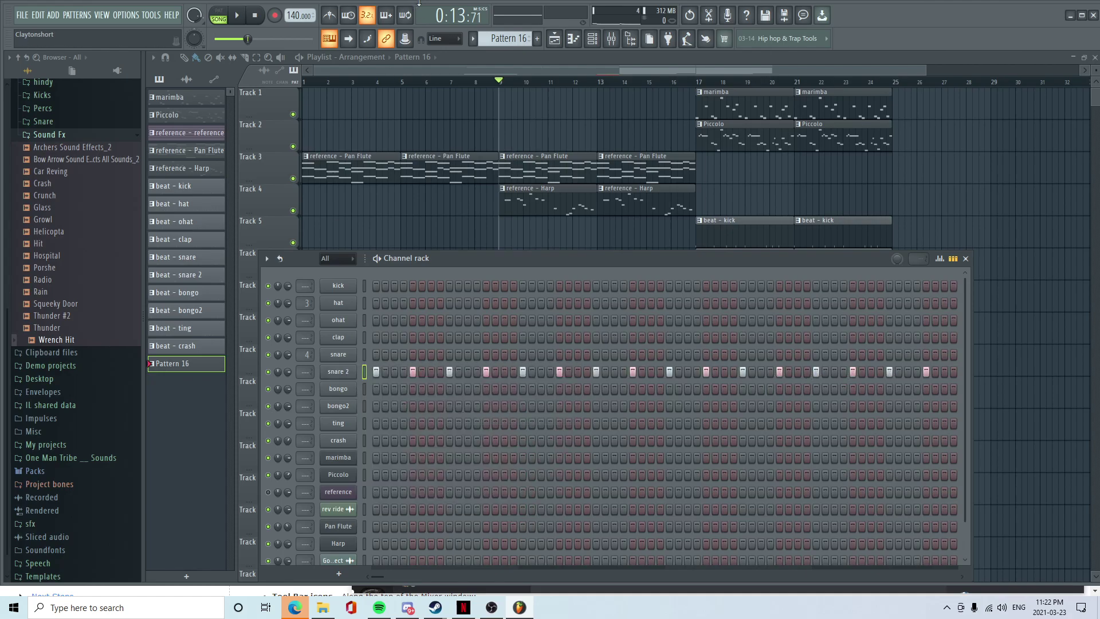
click(223, 17)
click(237, 16)
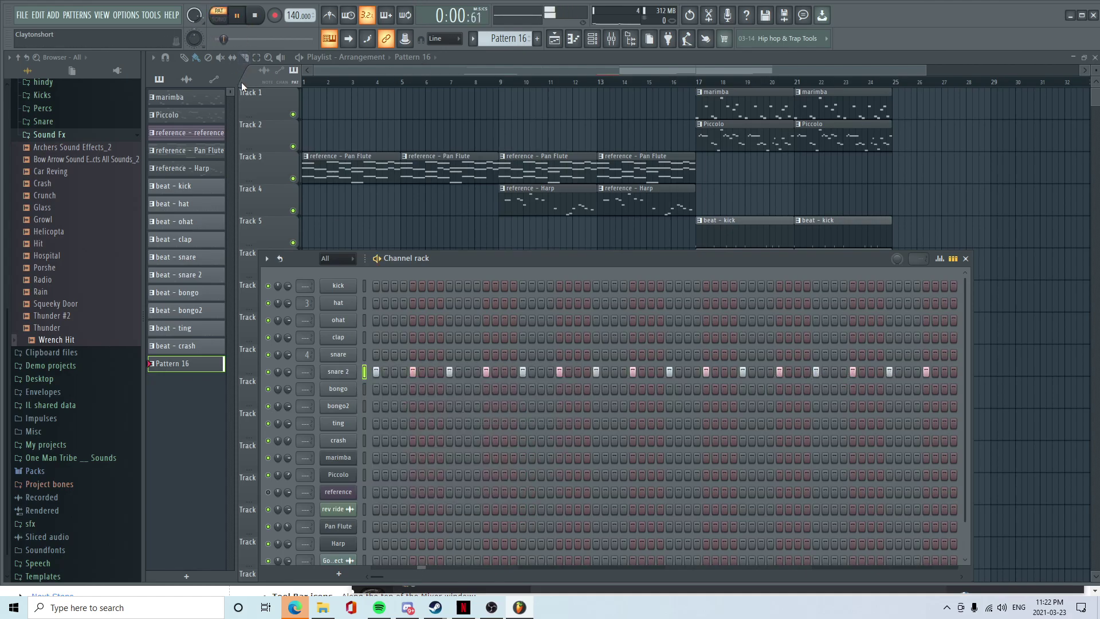
- Place the new snare pattern on Track 10 at bar 9 and rename it "snare 2 intro"
key(F6)
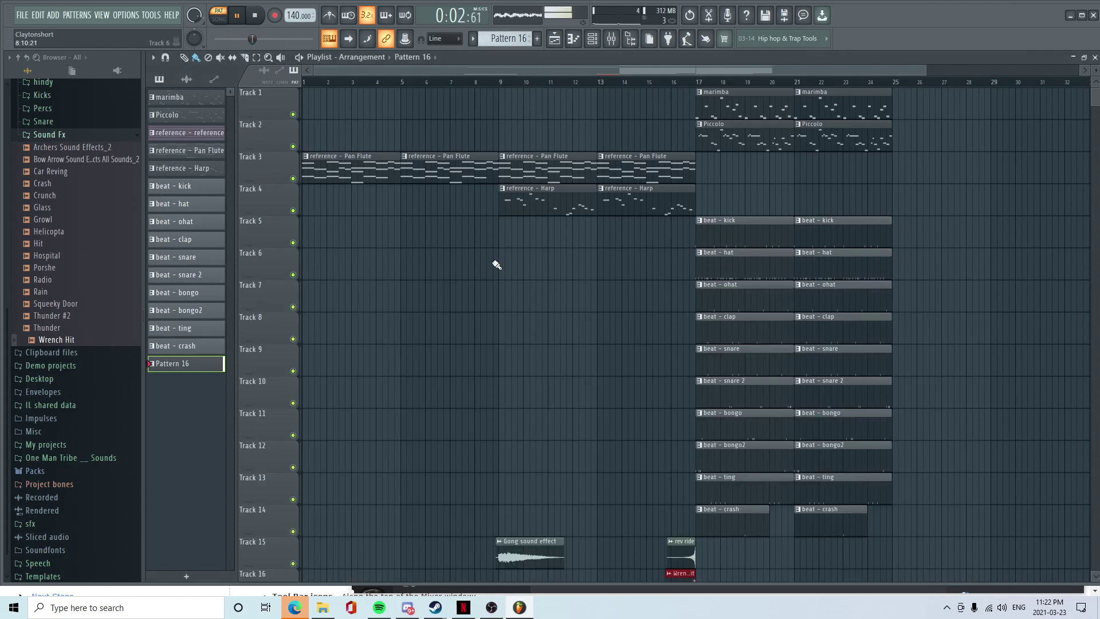
scroll(504, 361, down, 2)
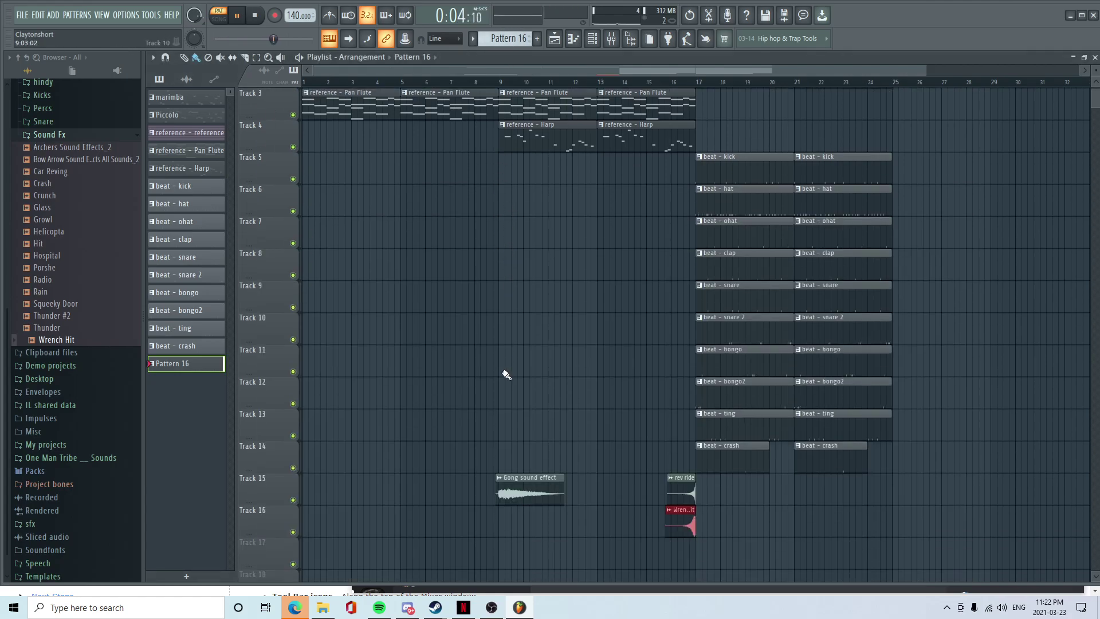
click(511, 327)
key(F2)
text(snare 2 intro)
key(Return)
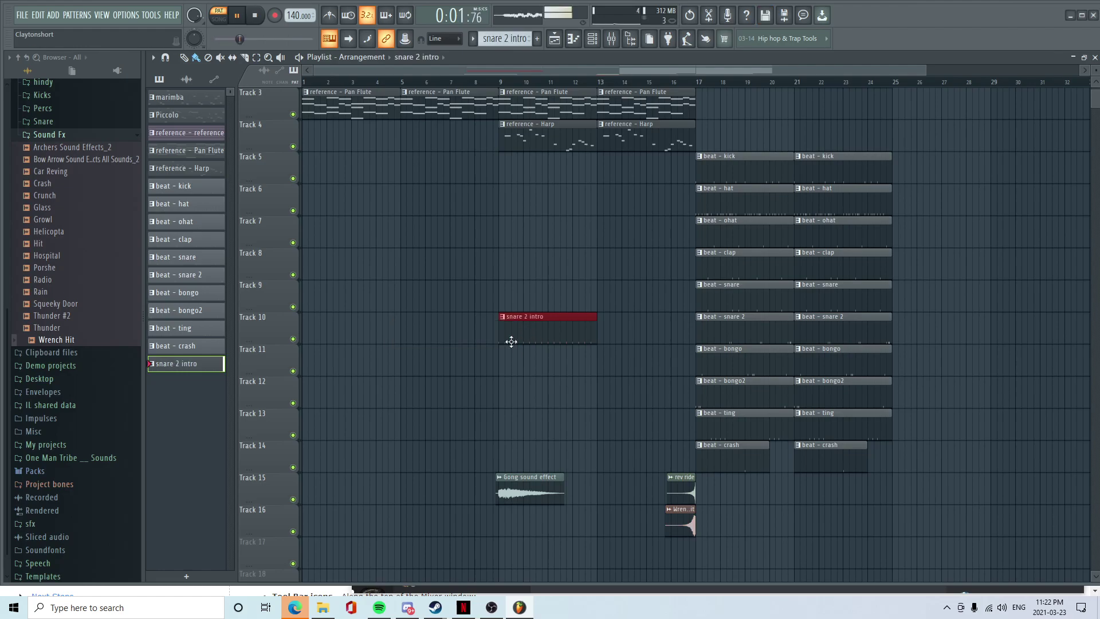
- Duplicate the snare 2 intro clip to bar 13 on Track 10 and make the copy unique
key(ctrl+b)
click(608, 319)
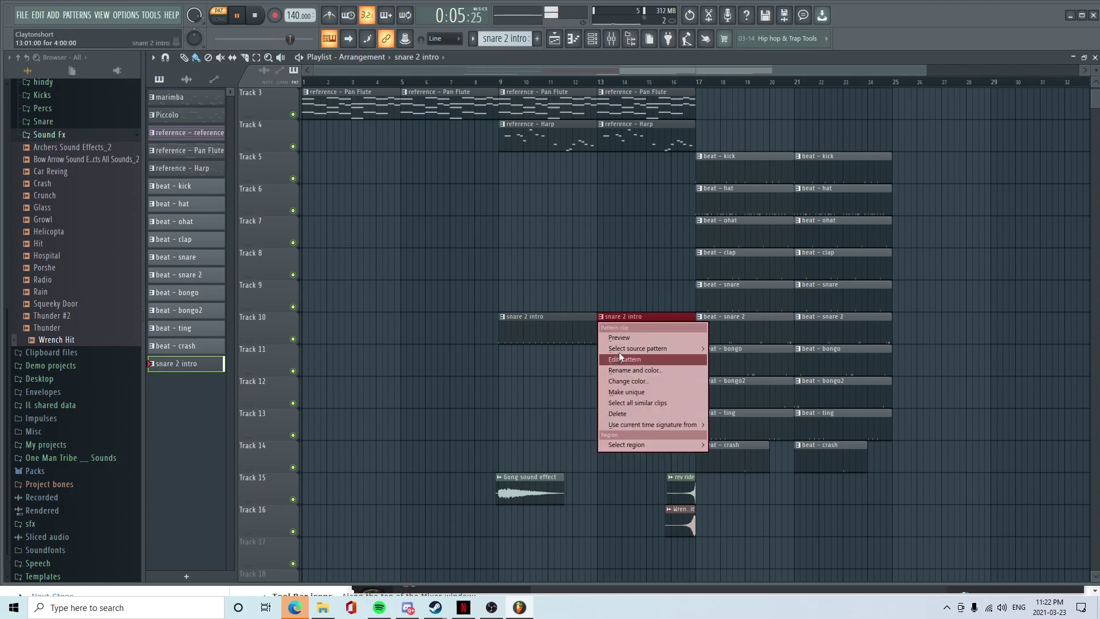
click(637, 390)
- In snare 2 intro #2, fill snare 2 with a hit every two steps up to step 32 and every step from 33 to 64
double_click(653, 334)
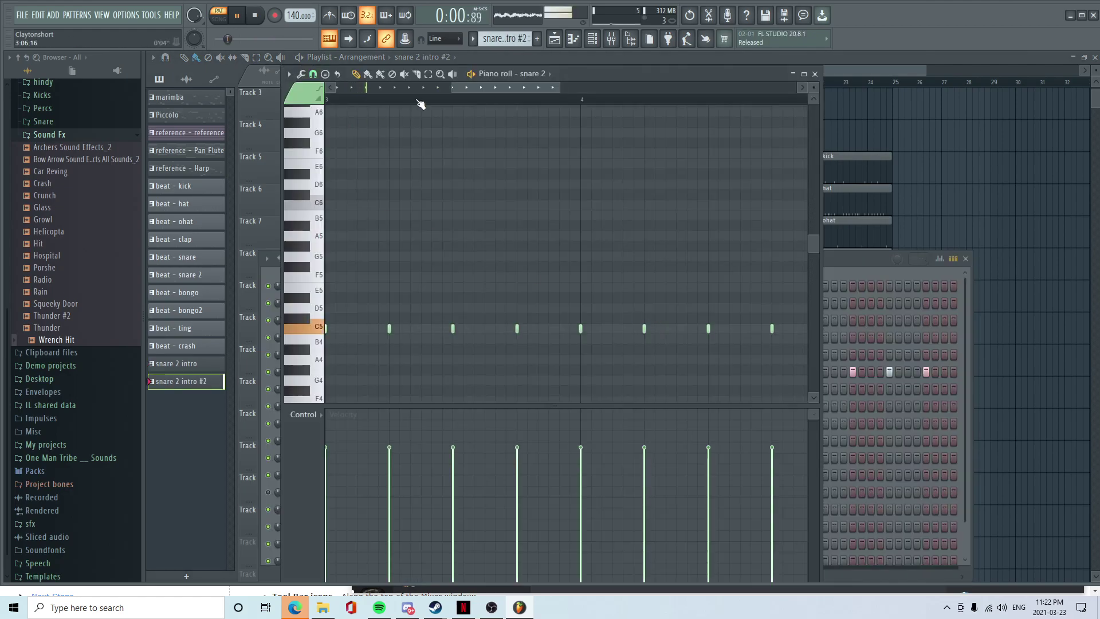
key(space)
click(612, 41)
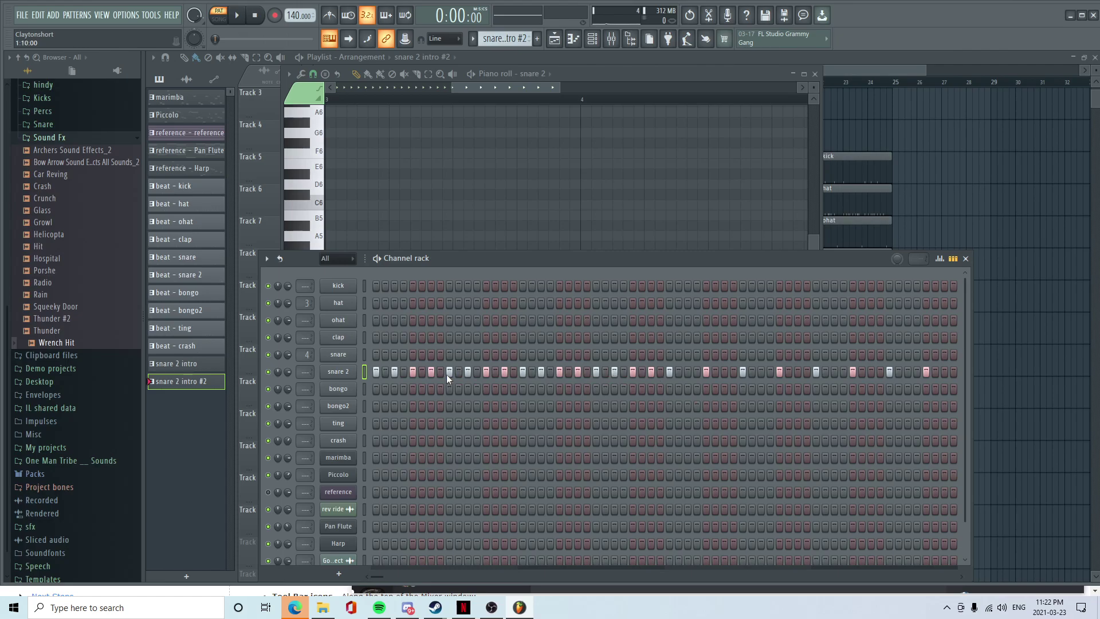
drag(678, 372, 1046, 403)
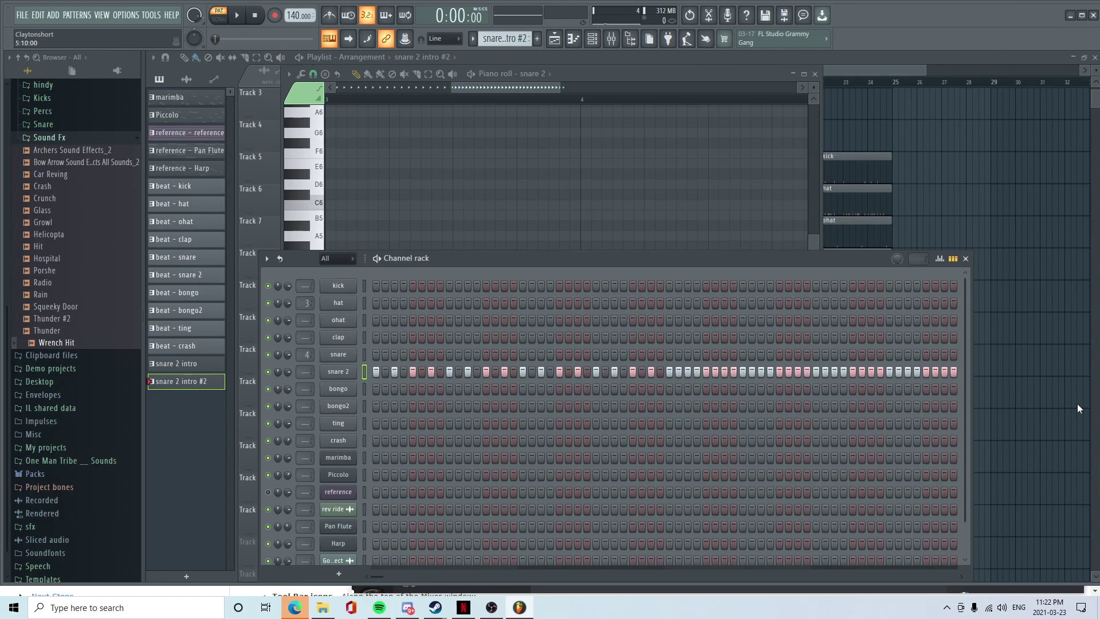
- Draw a falling note fine pitch ramp over the snare 2 notes from bar 4 to bar 5 in the piano roll
right_click(338, 371)
click(401, 370)
right_click(338, 371)
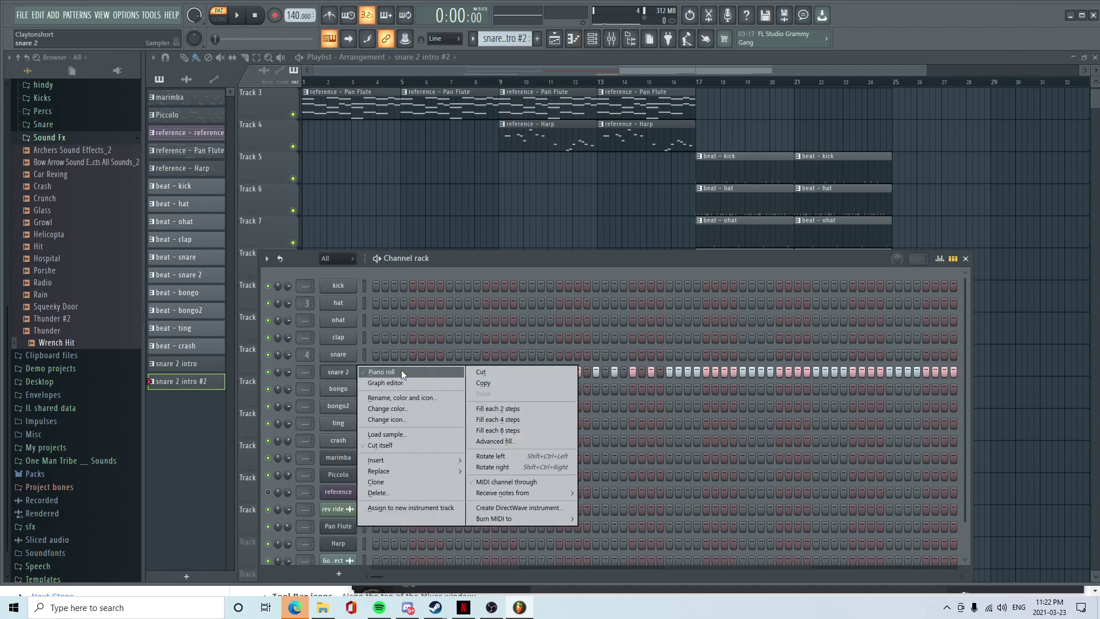
click(401, 369)
scroll(510, 123, down, 5)
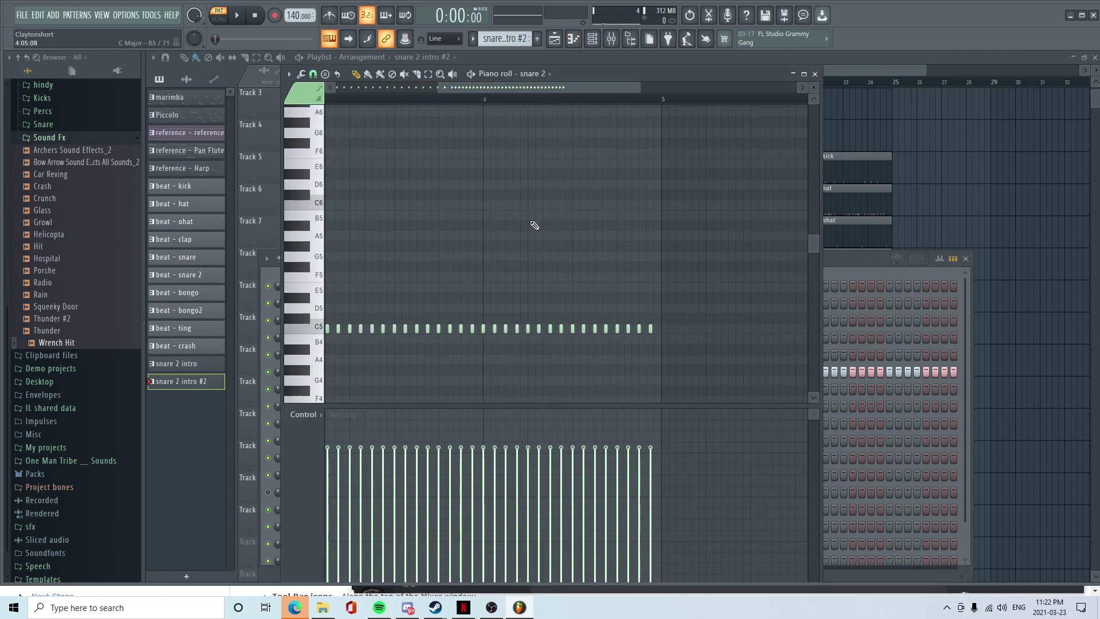
click(320, 414)
click(318, 491)
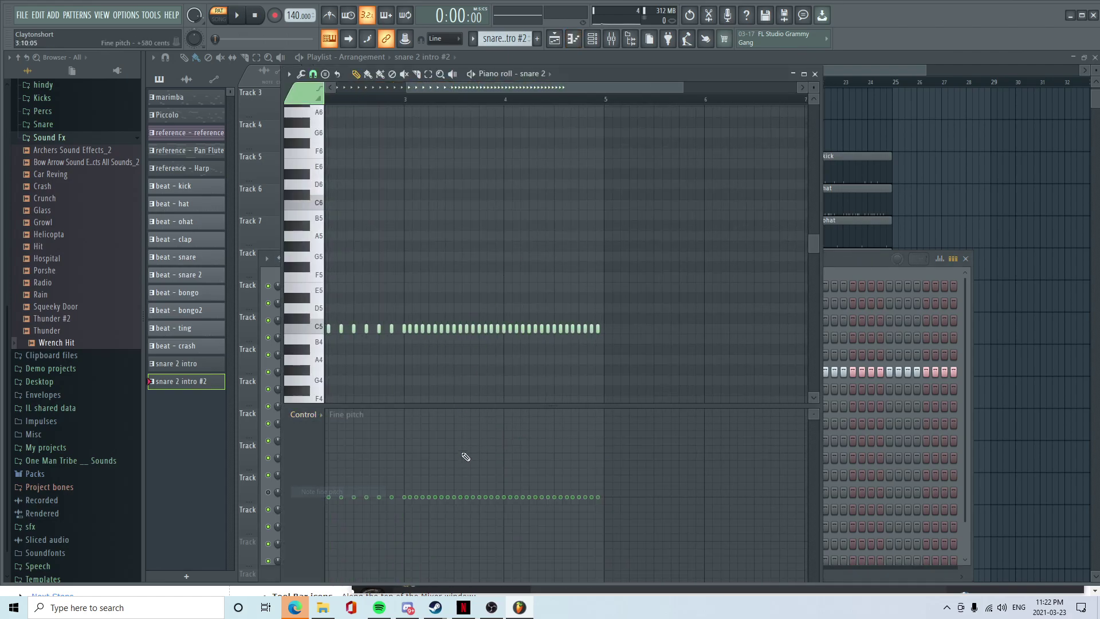
mouse_move(504, 428)
mouse_down()
mouse_move(600, 510)
mouse_move(623, 577)
mouse_up()
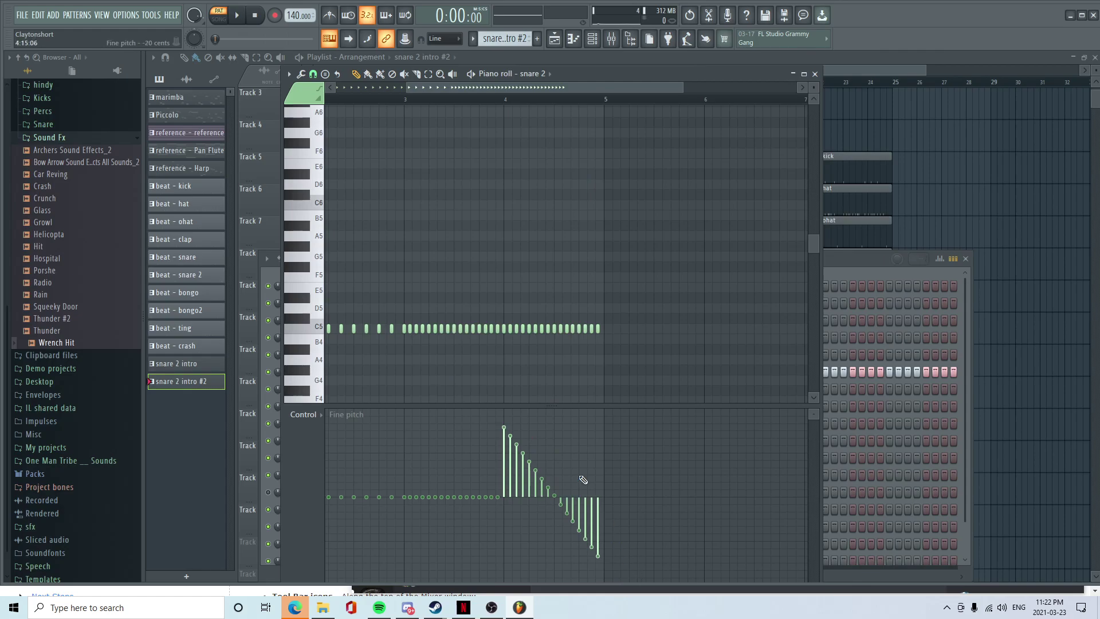
click(815, 74)
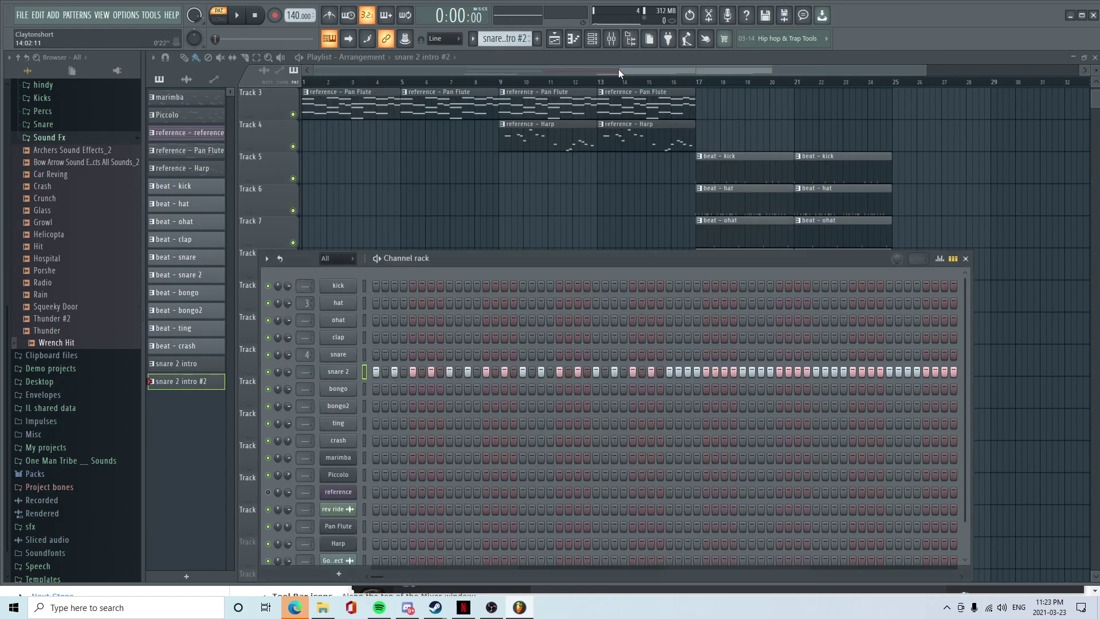
- Switch to song mode, create a new empty pattern after snare 2 intro #2 and show its steps in the Channel rack
key(F6)
key(l)
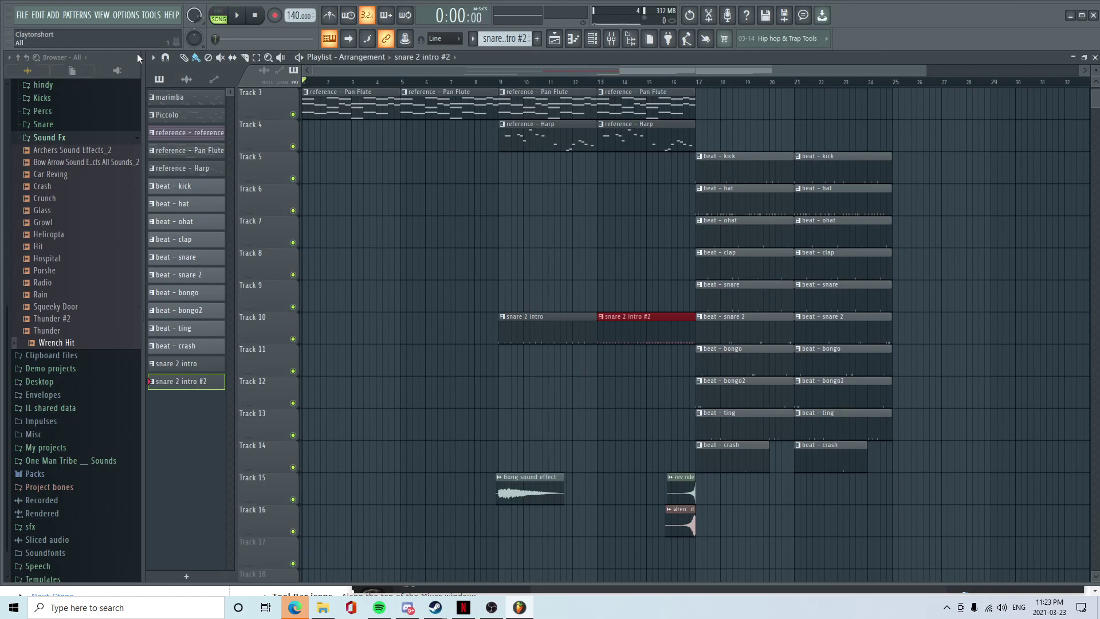
key(F6)
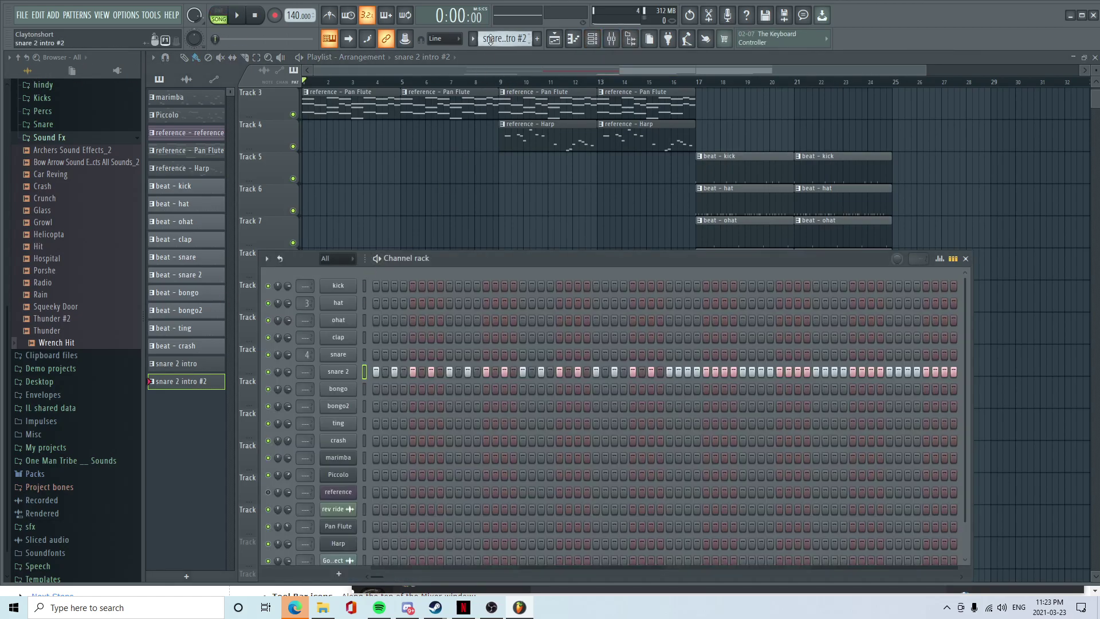
scroll(490, 39, down, 1)
key(F6)
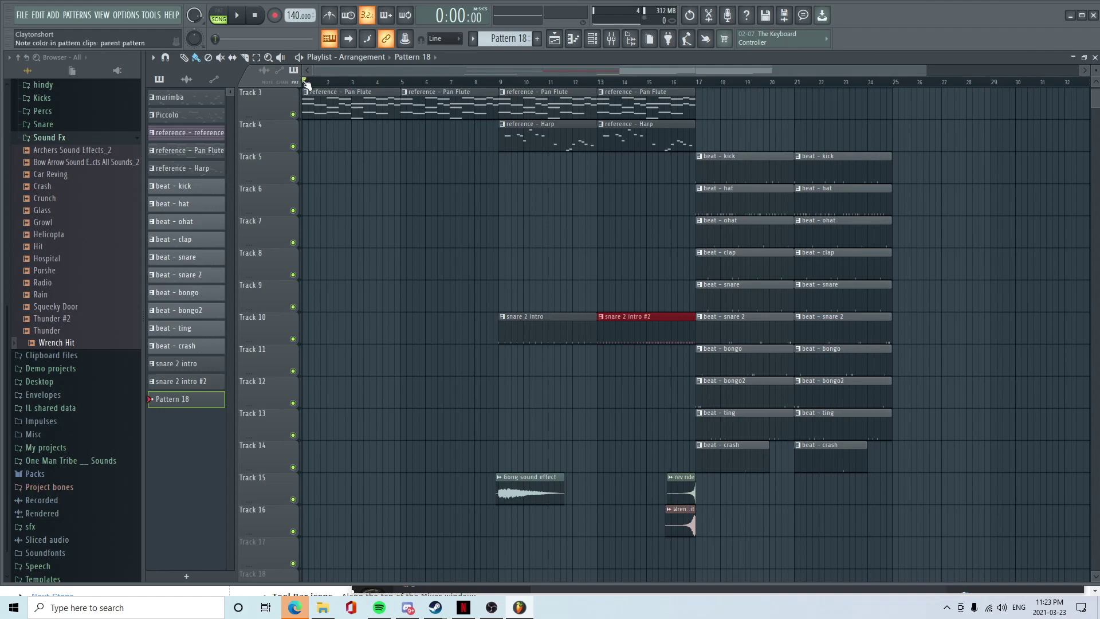
click(573, 40)
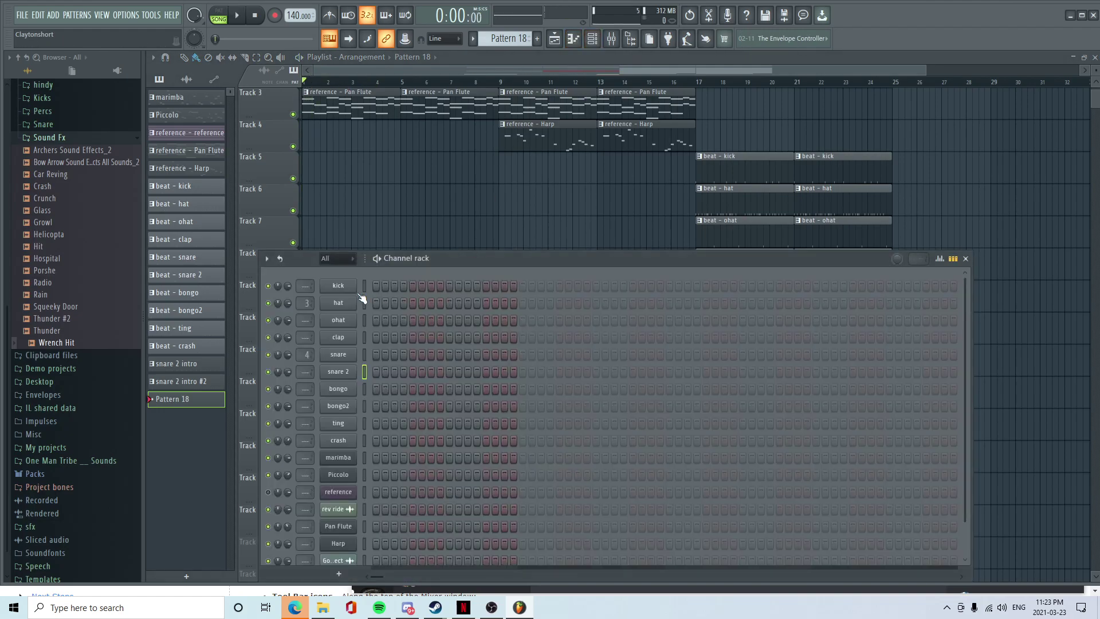
- Add kick hits on steps 1, 7, 11 and 13 of the new pattern, playing it in pattern mode
click(236, 16)
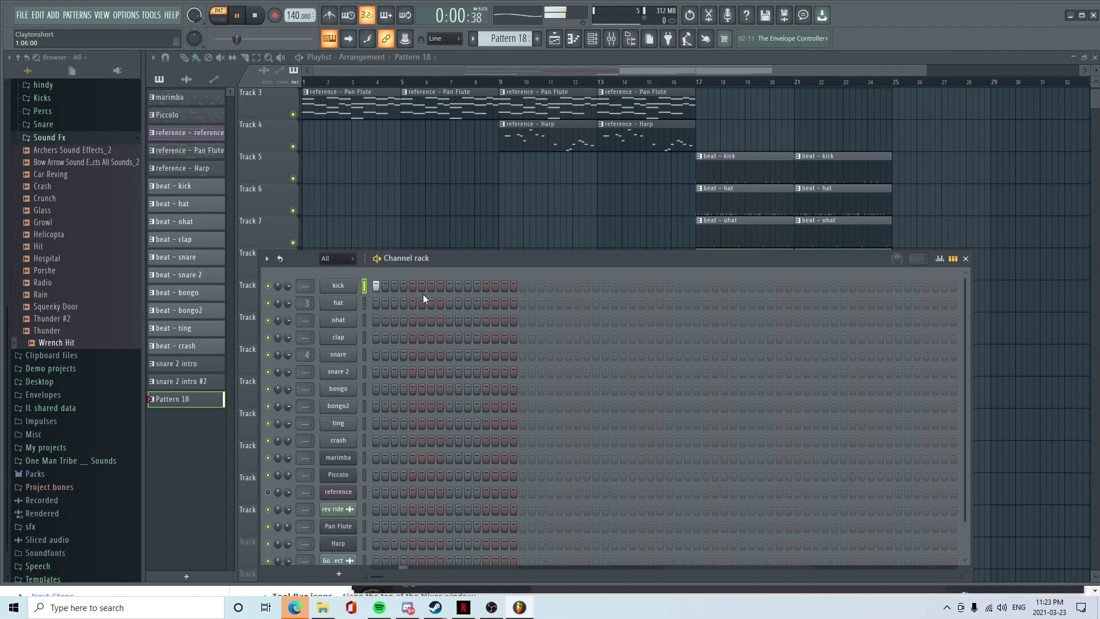
key(space)
click(486, 286)
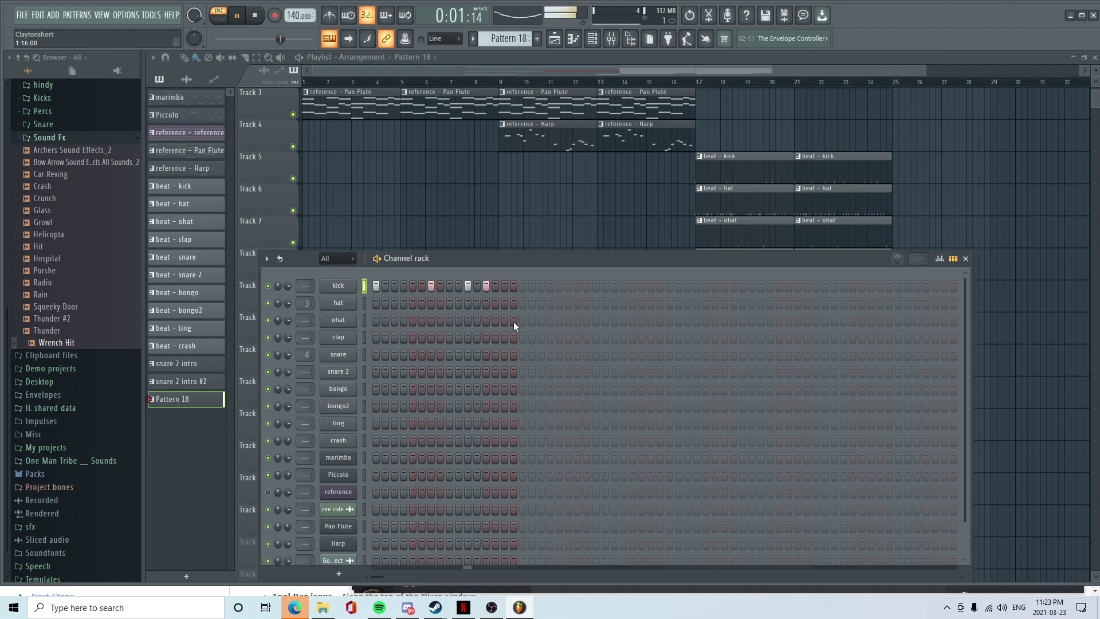
key(space)
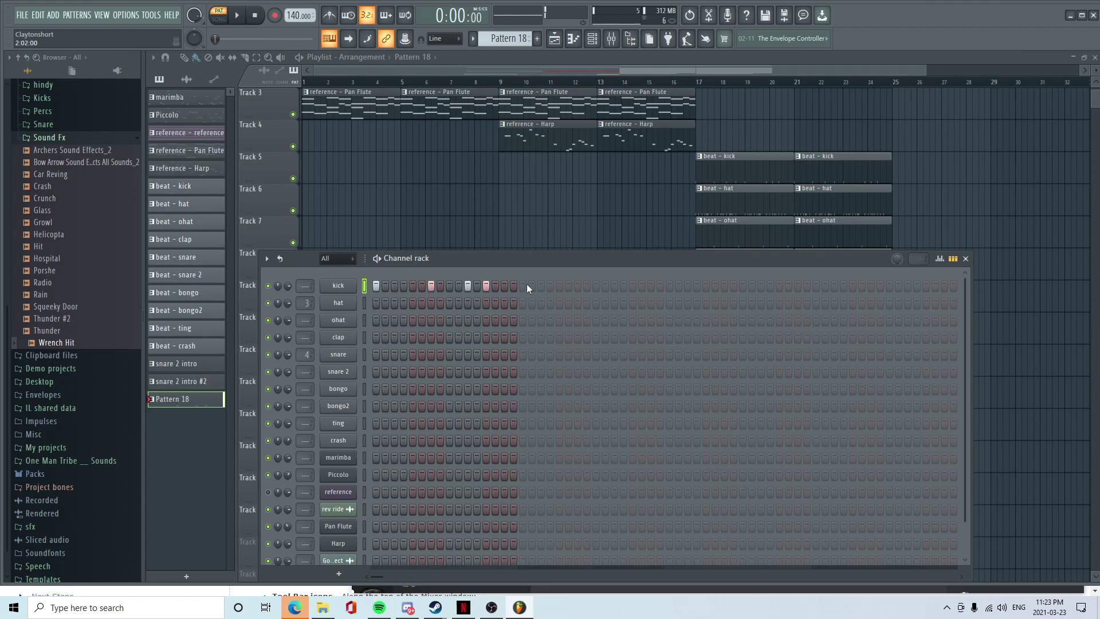
- Add a kick hit on step 21, place the pattern on Track 5 at bar 1 and play it in song mode
click(541, 285)
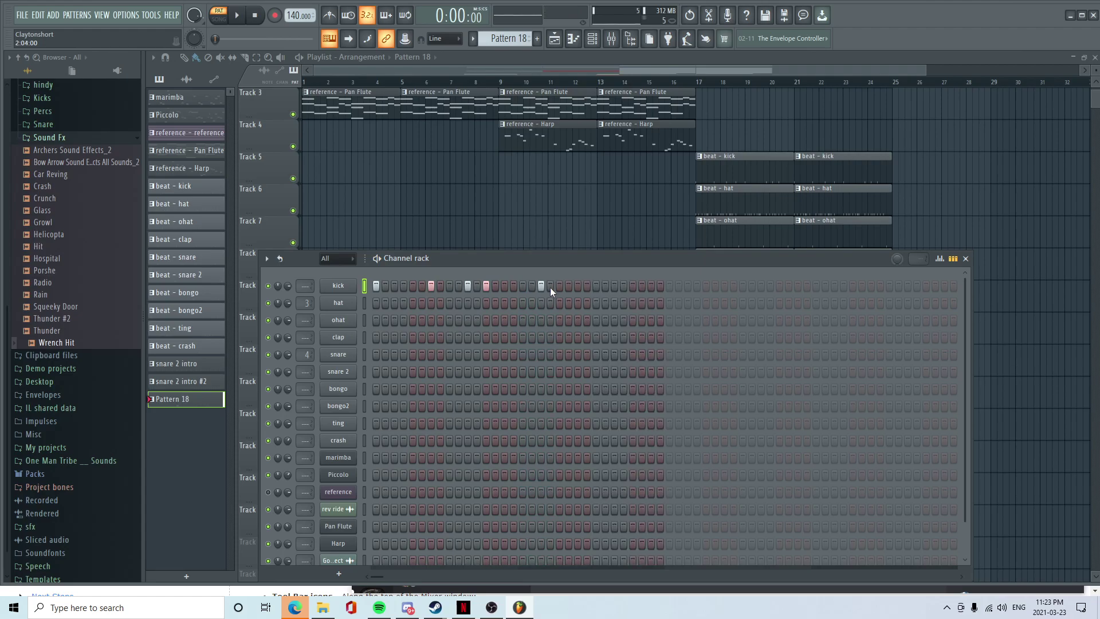
right_click(544, 286)
click(559, 286)
drag(352, 145, 302, 189)
key(space)
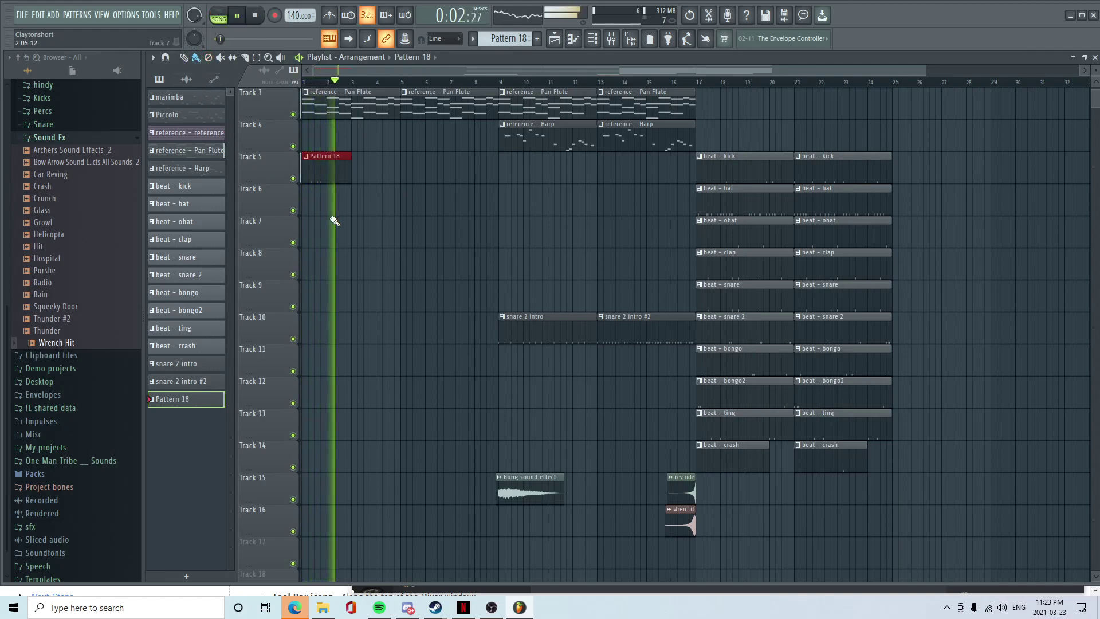
- Add kick hits on steps 29 and 33 of the new pattern, listening to it with the Pan Flute
key(space)
key(F6)
key(space)
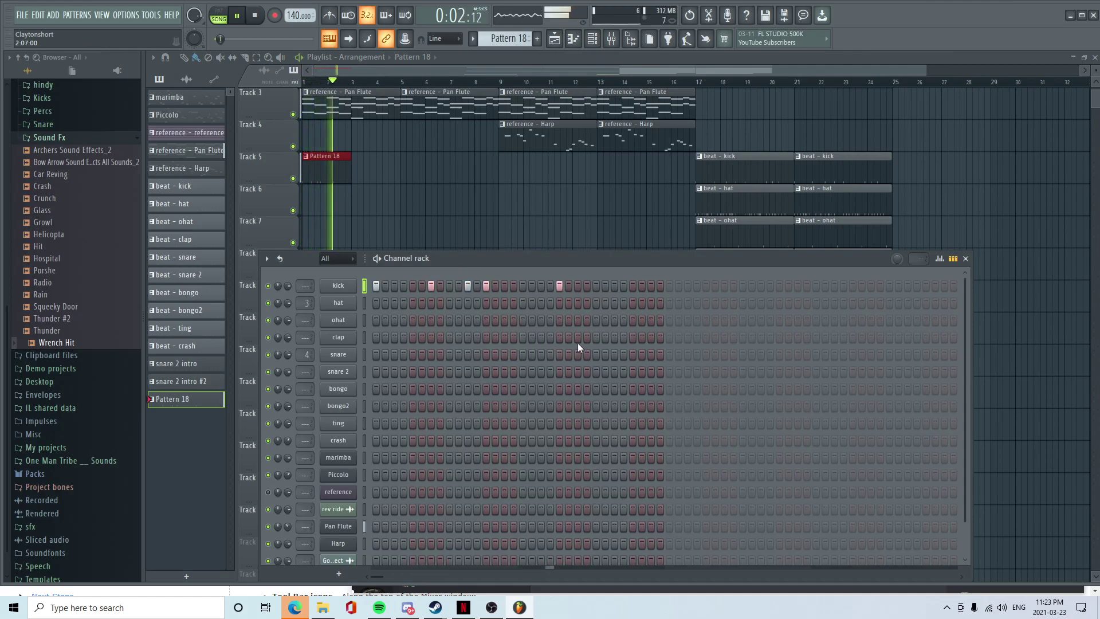
click(633, 285)
click(669, 285)
key(space)
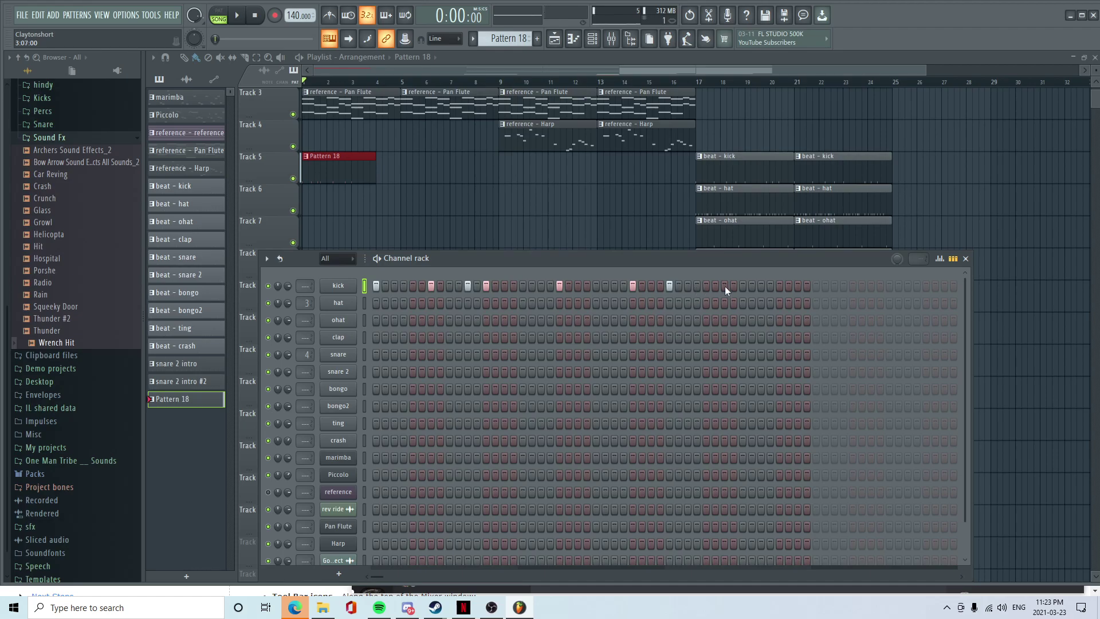
- Extend the kick line with hits on steps 39, 43 and 45, leaving step 37 empty and checking against playback
click(706, 285)
key(space)
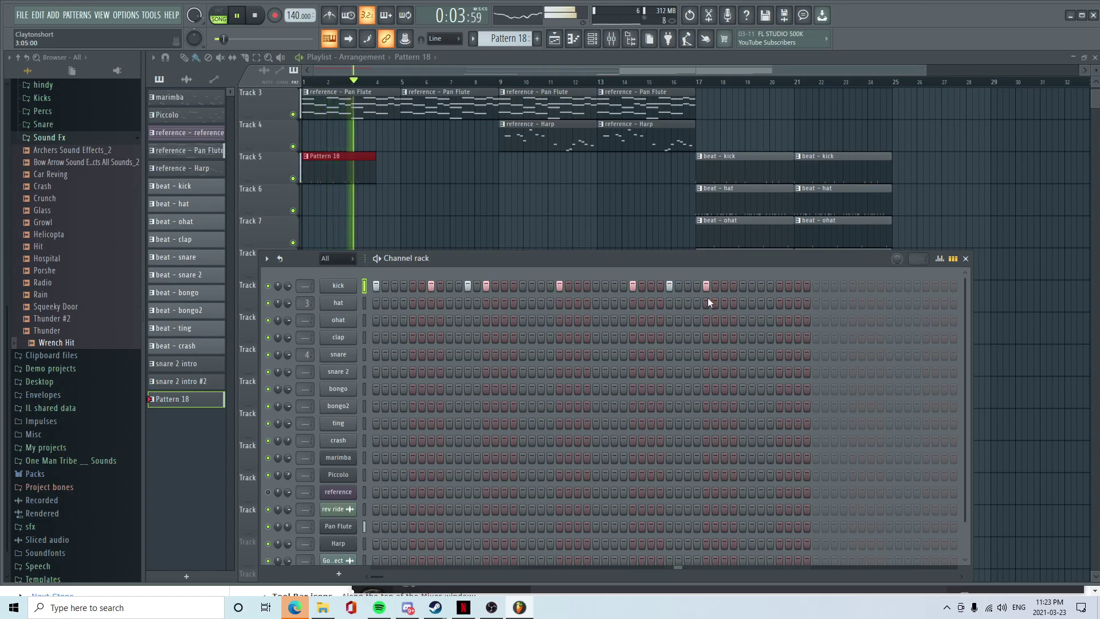
key(space)
click(724, 285)
key(space)
click(762, 287)
click(779, 287)
key(space)
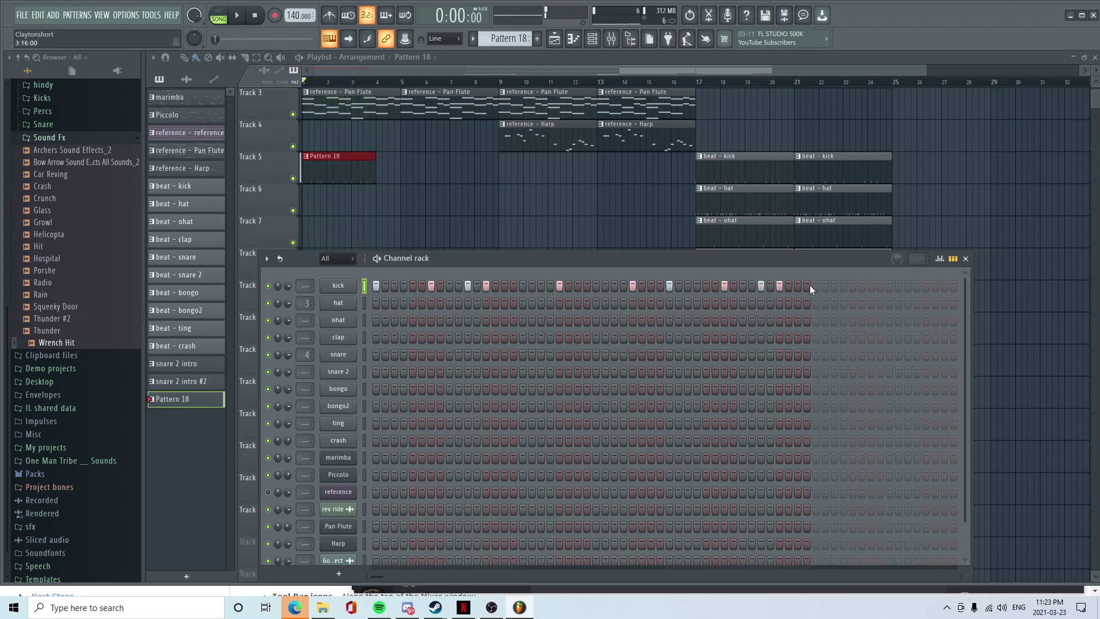
- Add kick hits on steps 51, 52, 53 and 55, leaving step 49 empty
click(817, 287)
right_click(818, 287)
drag(835, 286, 858, 286)
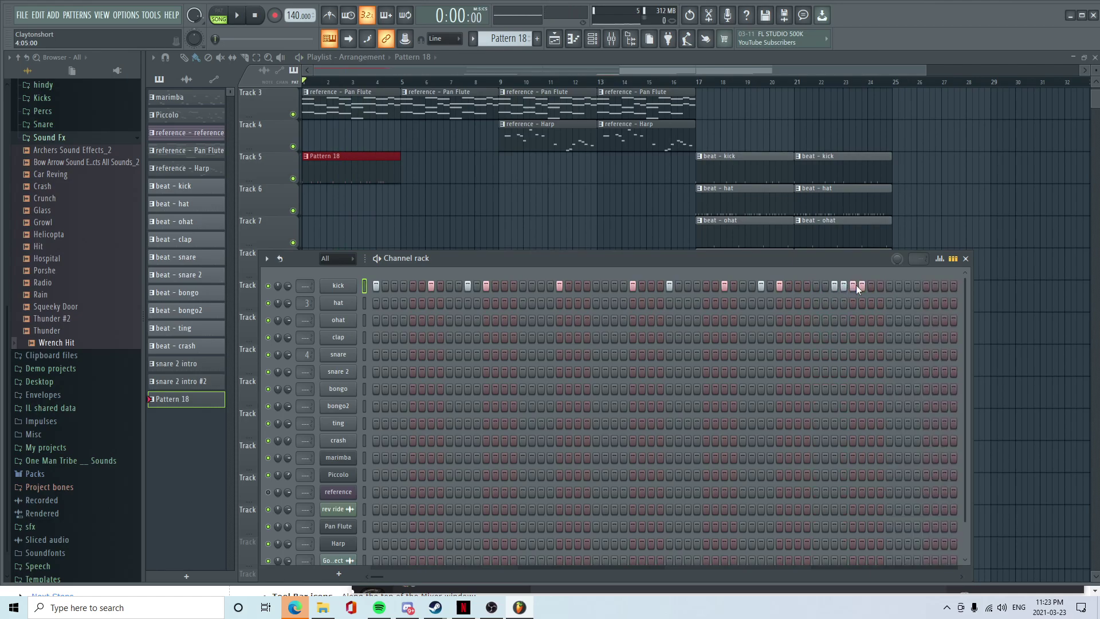
- Check the cut group in the kick channel's miscellaneous settings and play the song from the start
click(338, 285)
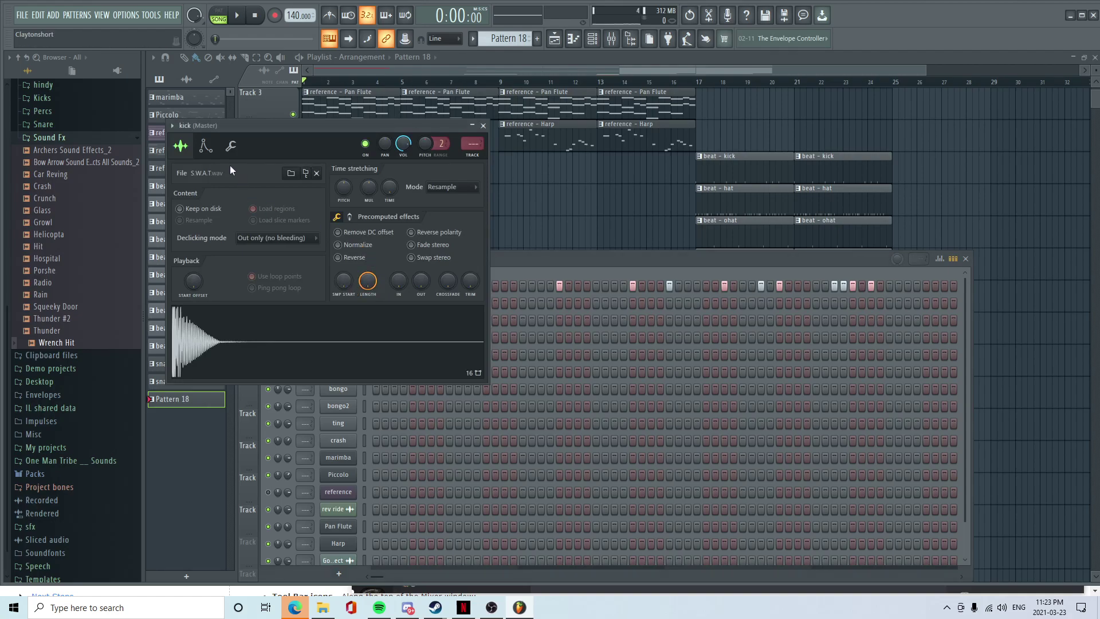
click(230, 146)
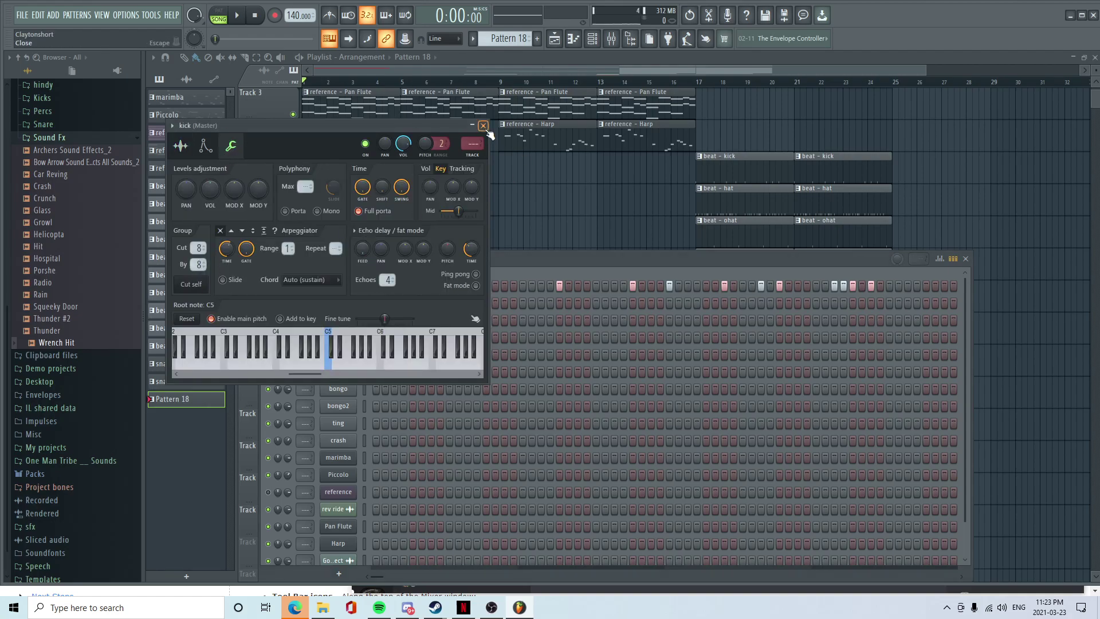
click(483, 126)
key(space)
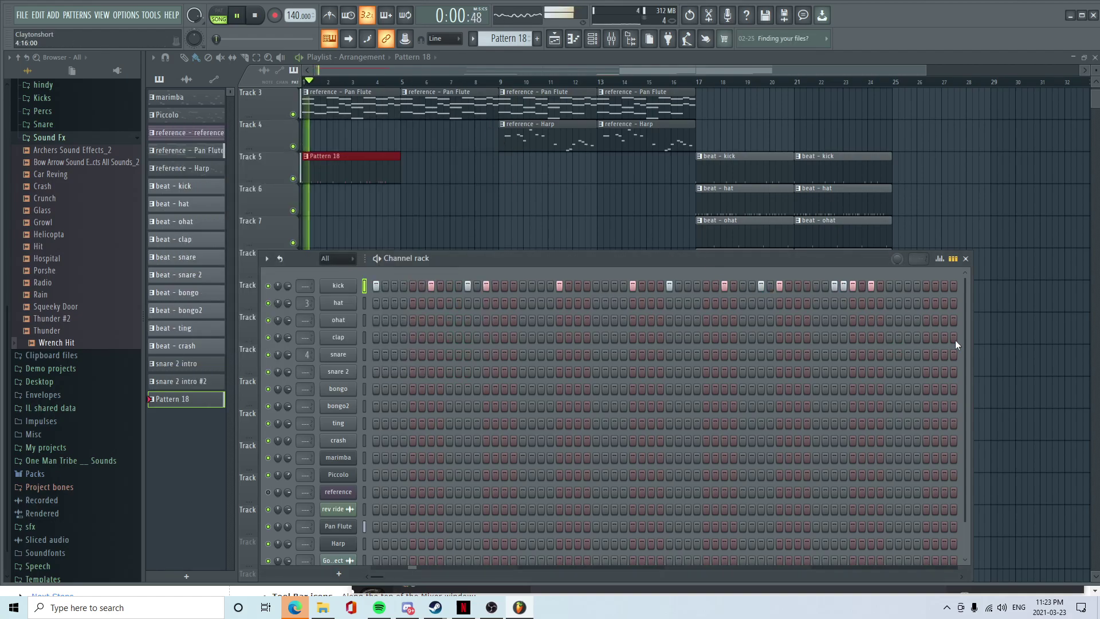
- Finish the kick line with hits on steps 59, 60, 61 and 63
click(907, 285)
click(916, 286)
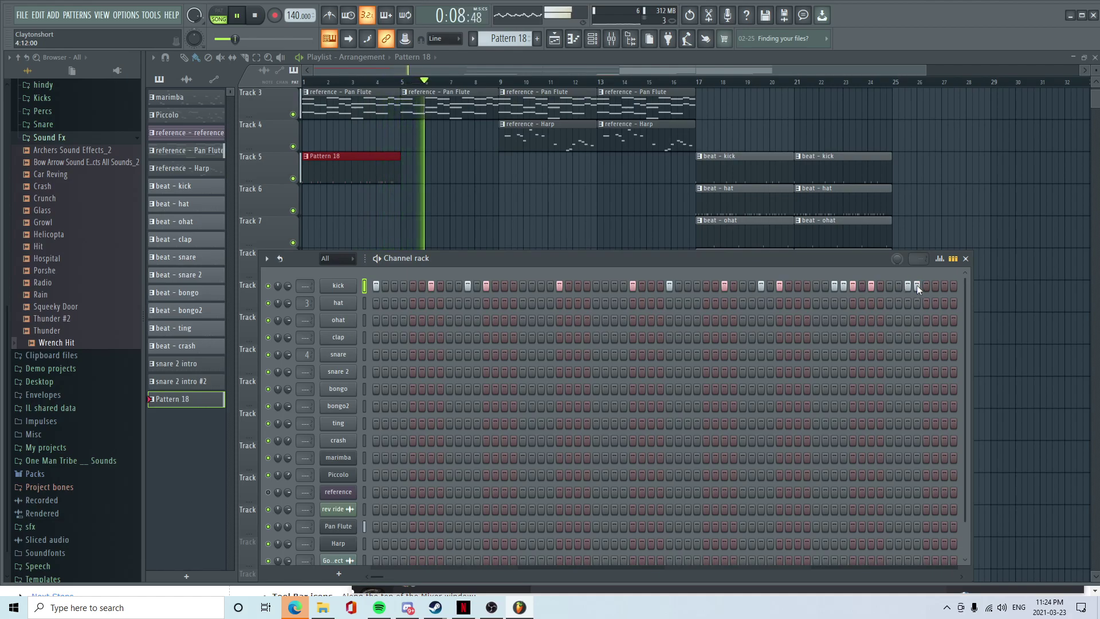
click(926, 285)
click(944, 285)
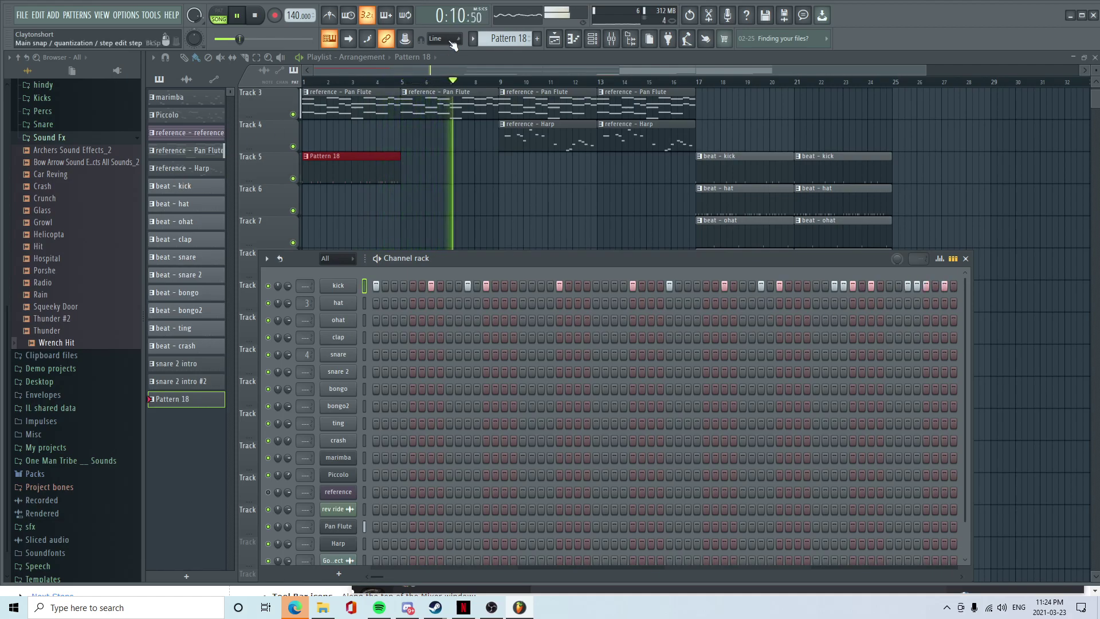
- Place a second clip of the new kick pattern on Track 5 at bar 5 and stop playback
click(966, 258)
click(413, 166)
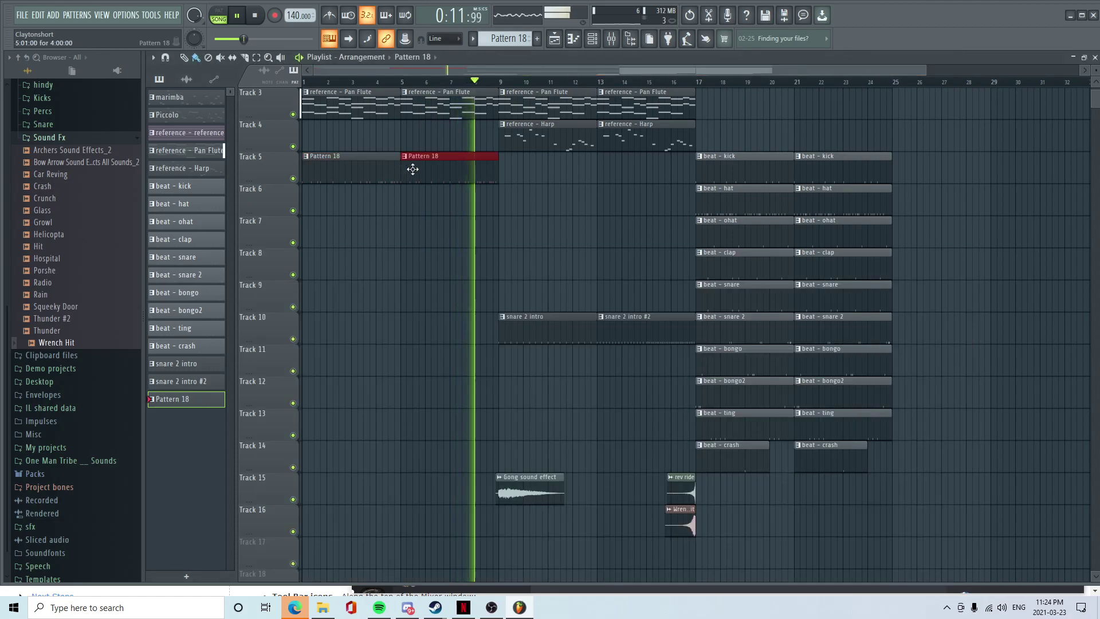
key(space)
- Create another new pattern and add a kick hit every eight steps across 64 steps
click(592, 38)
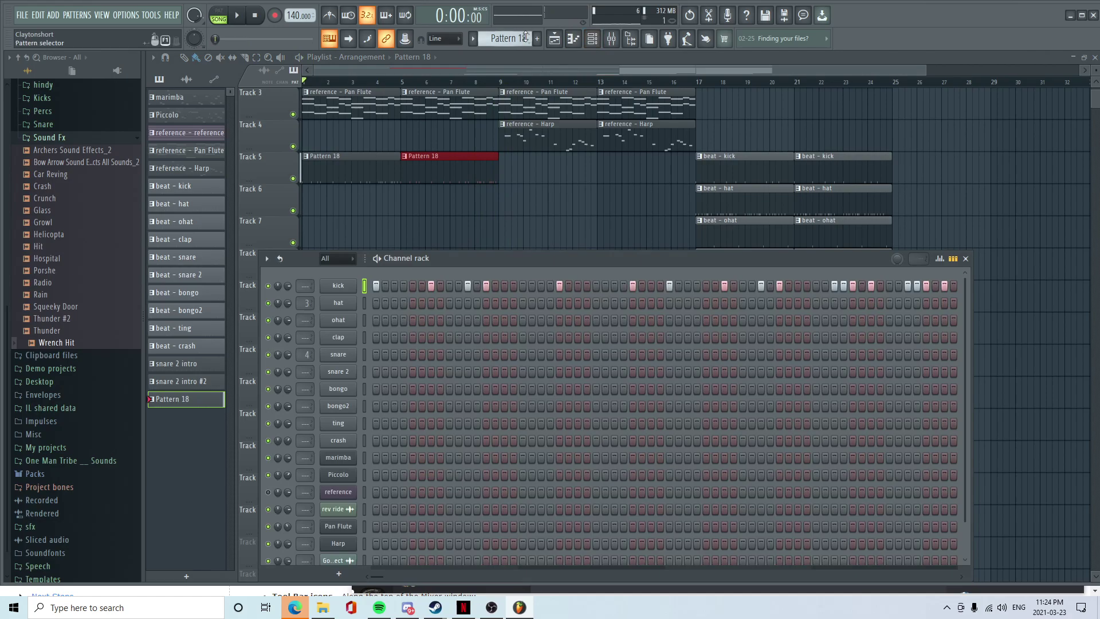
scroll(524, 38, up, 1)
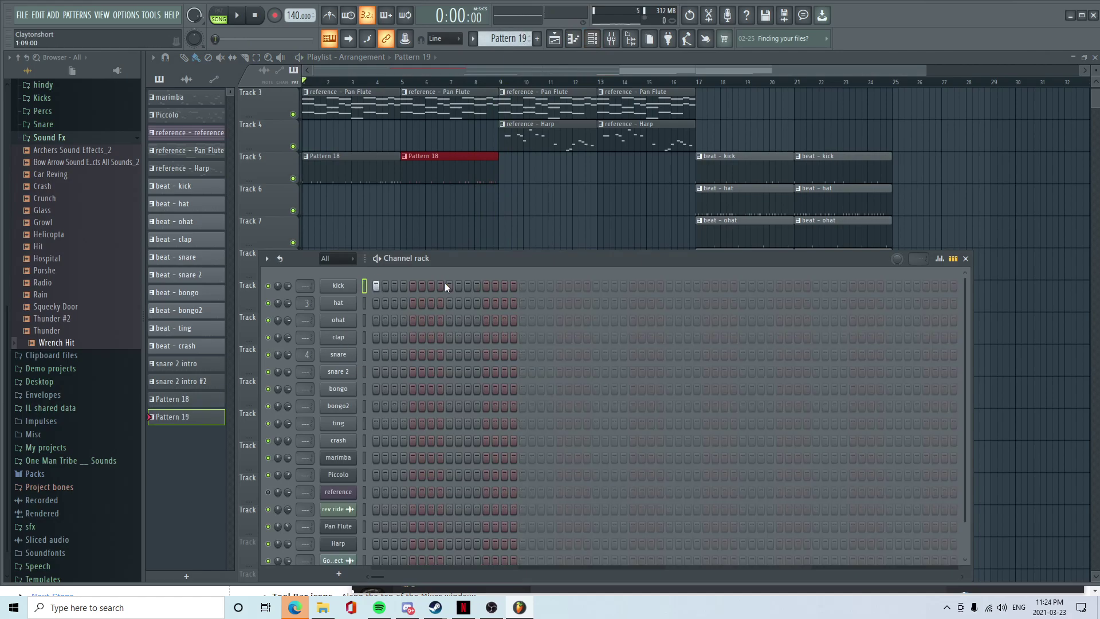
click(523, 285)
click(596, 285)
click(670, 285)
click(743, 285)
click(815, 285)
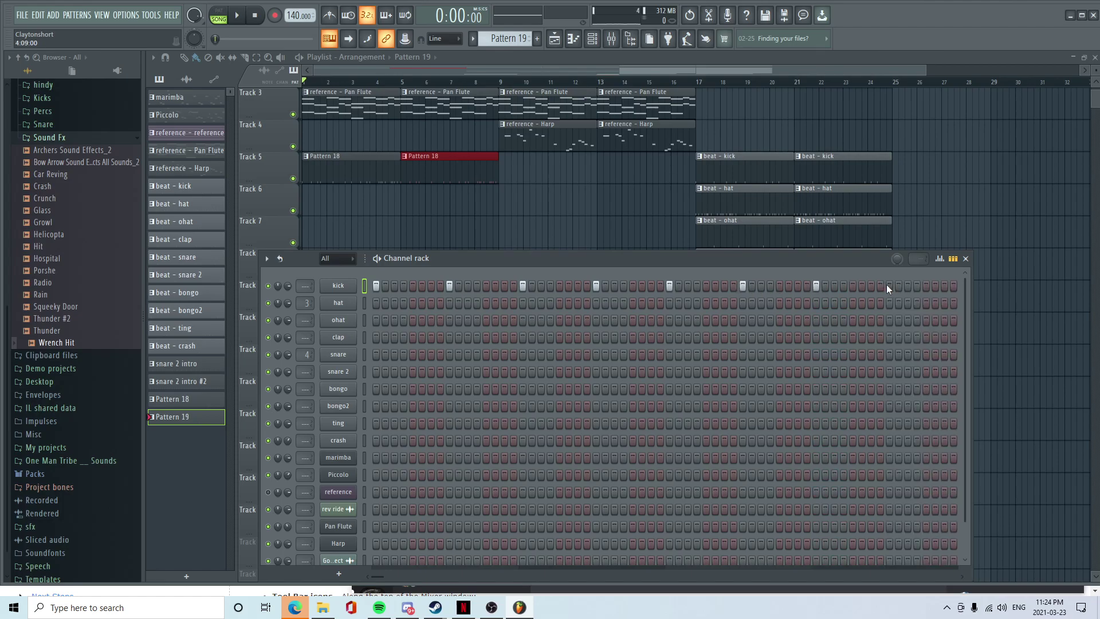
- Place the eight-step kick pattern on Track 5 at bar 9 and duplicate it to bar 13
drag(519, 203, 540, 163)
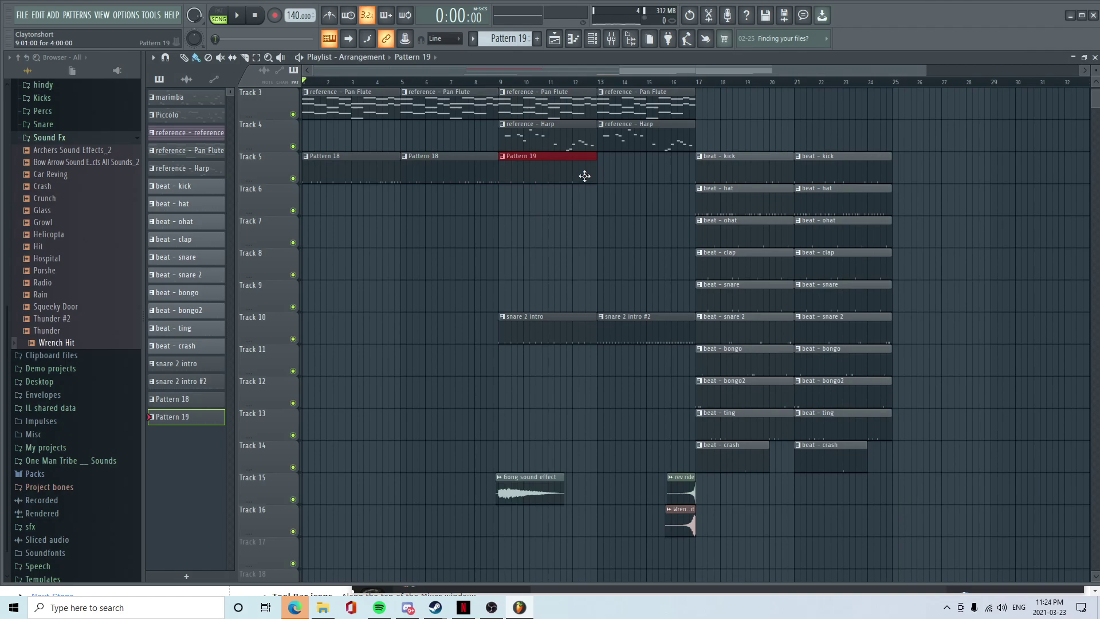
key(ctrl+b)
- Rename the first kick pattern, used at bars 1 and 5, as "kick intro"
scroll(507, 39, down, 1)
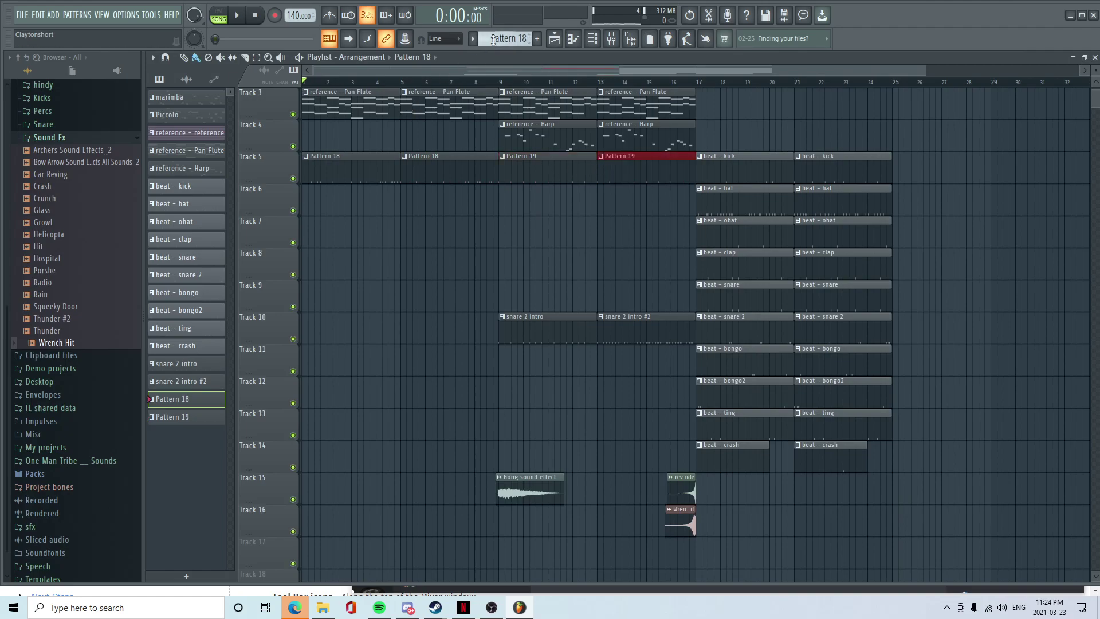
key(F2)
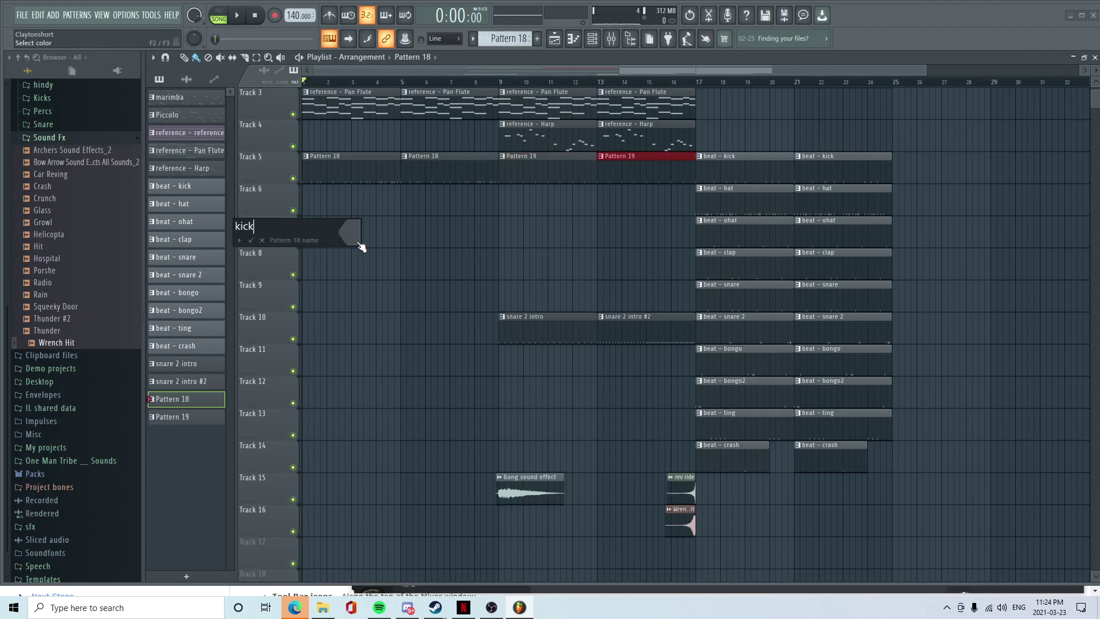
text(kick intro)
key(Return)
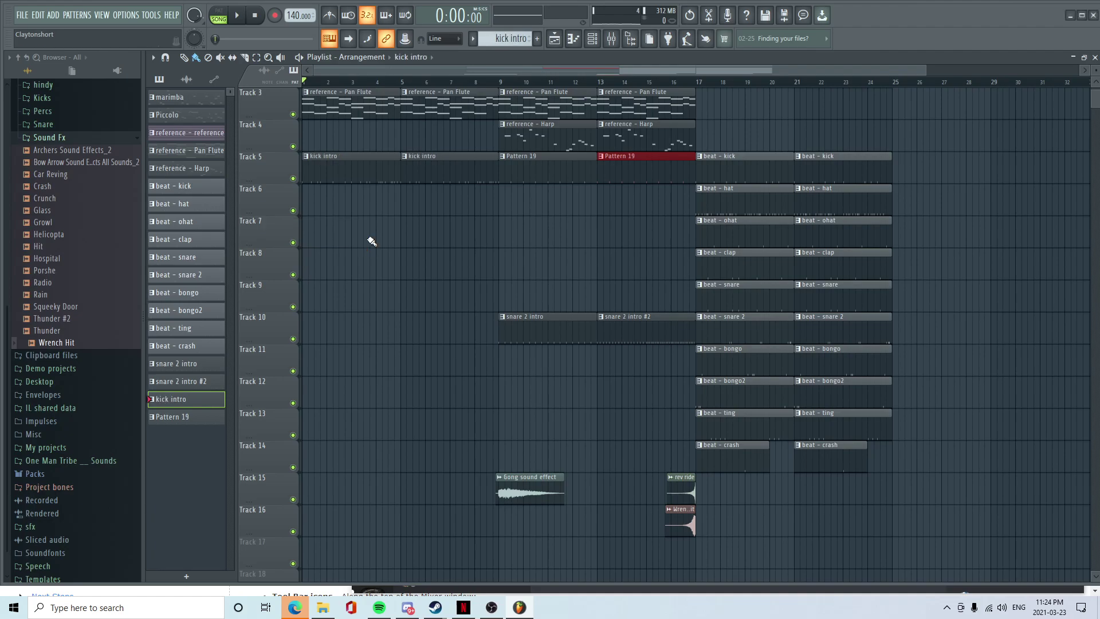
- Rename the eight-step kick pattern used at bars 9 and 13 as "kick generic"
scroll(524, 43, down, 1)
key(F2)
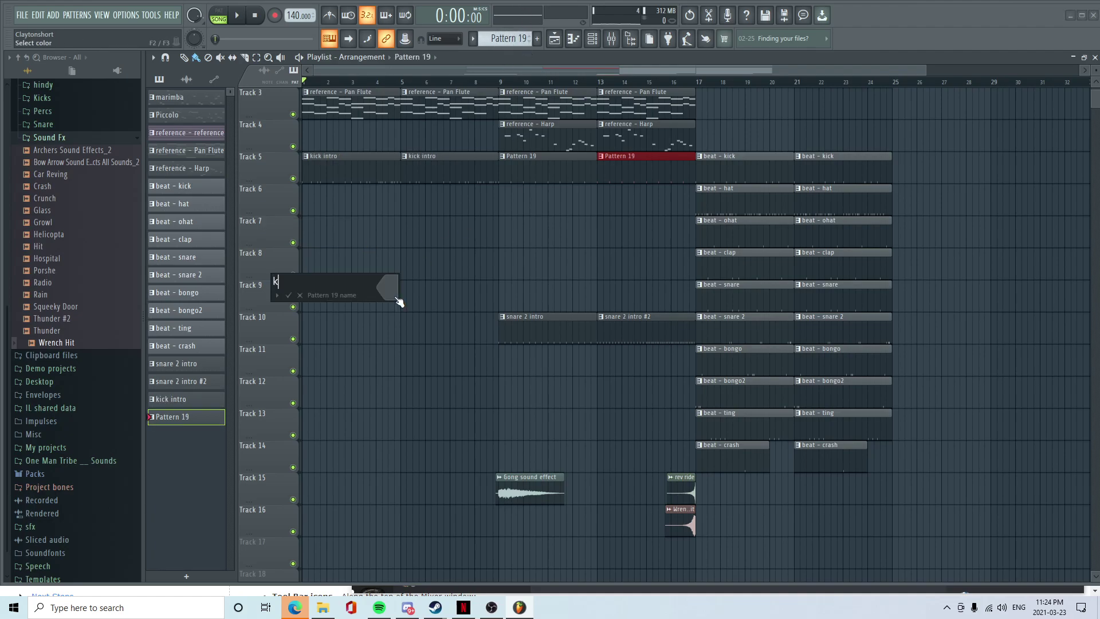
text(kick generic)
key(Return)
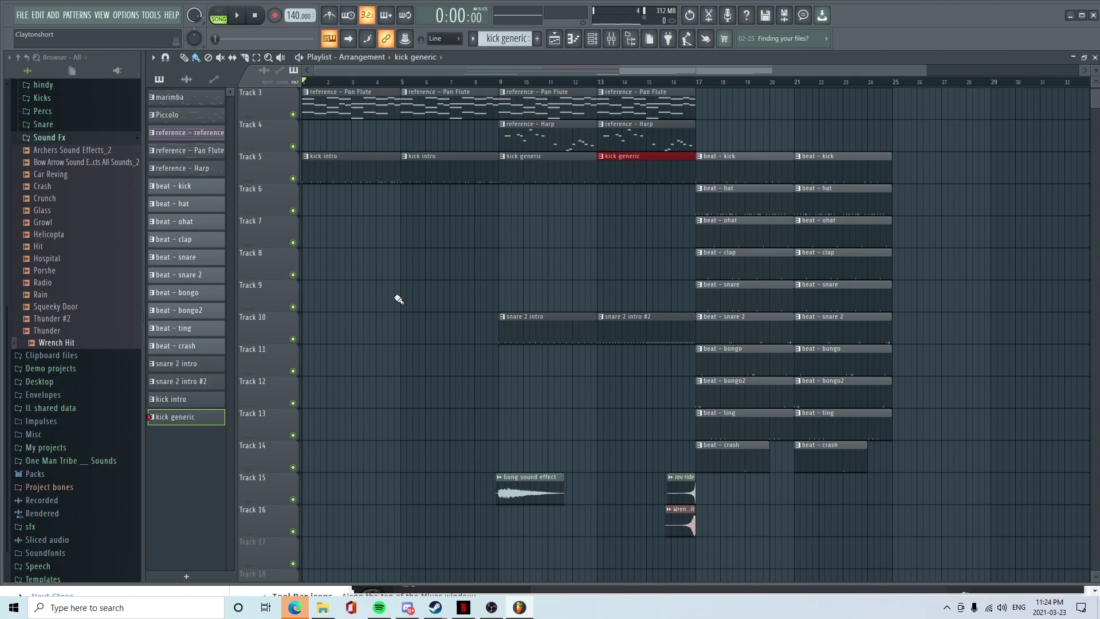
- Play the intro from bar 9, then make the bar 13 kick clip on Track 5 unique and open its pattern
click(503, 84)
key(space)
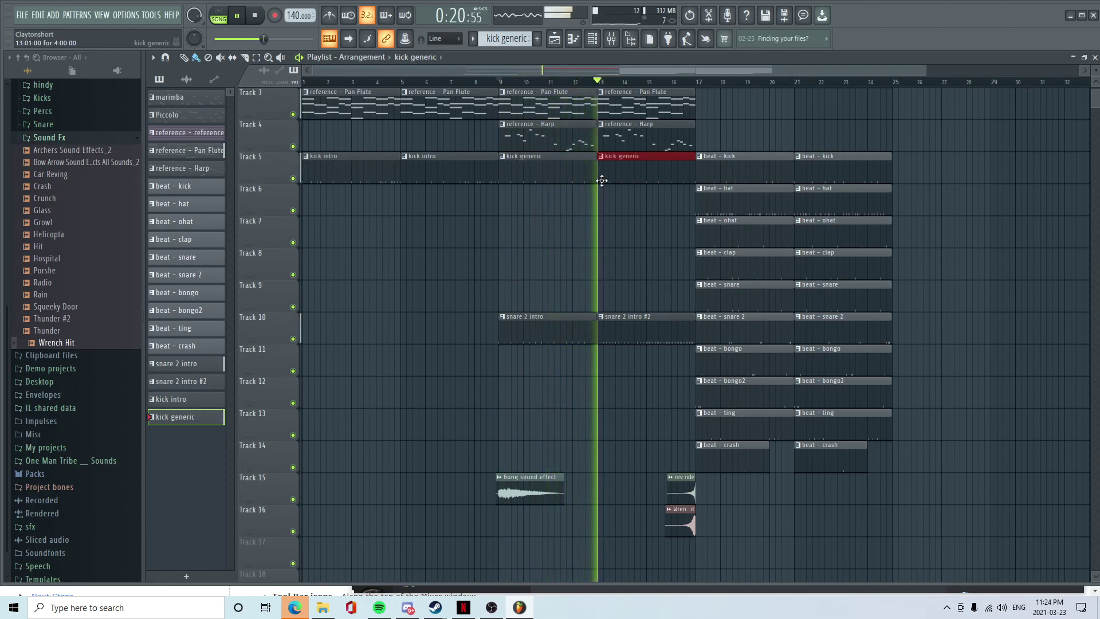
click(602, 158)
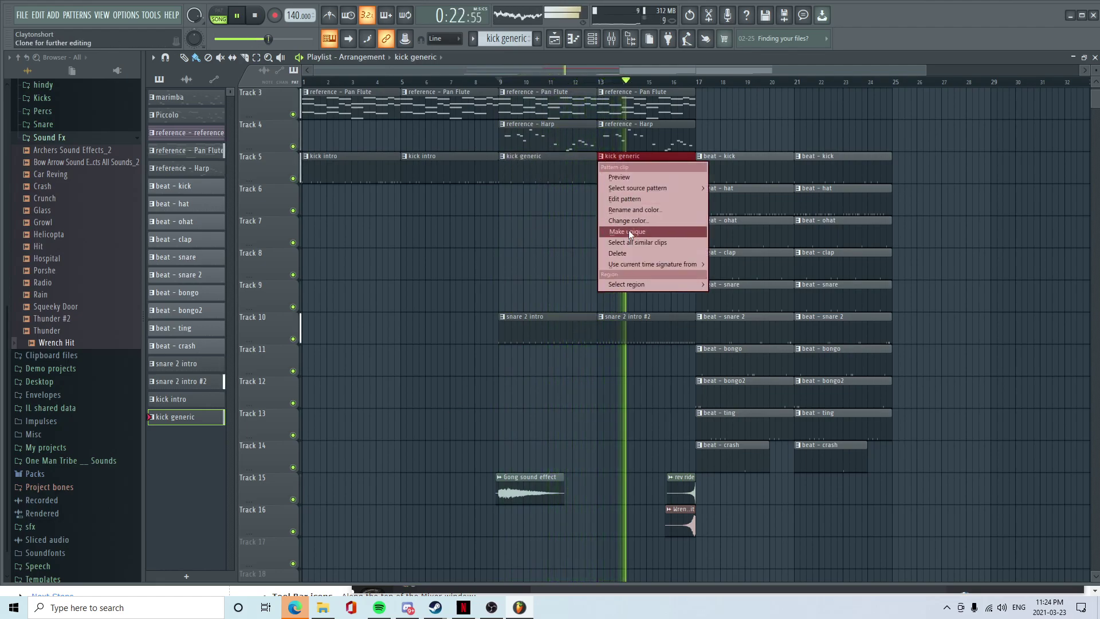
click(628, 230)
key(space)
double_click(642, 171)
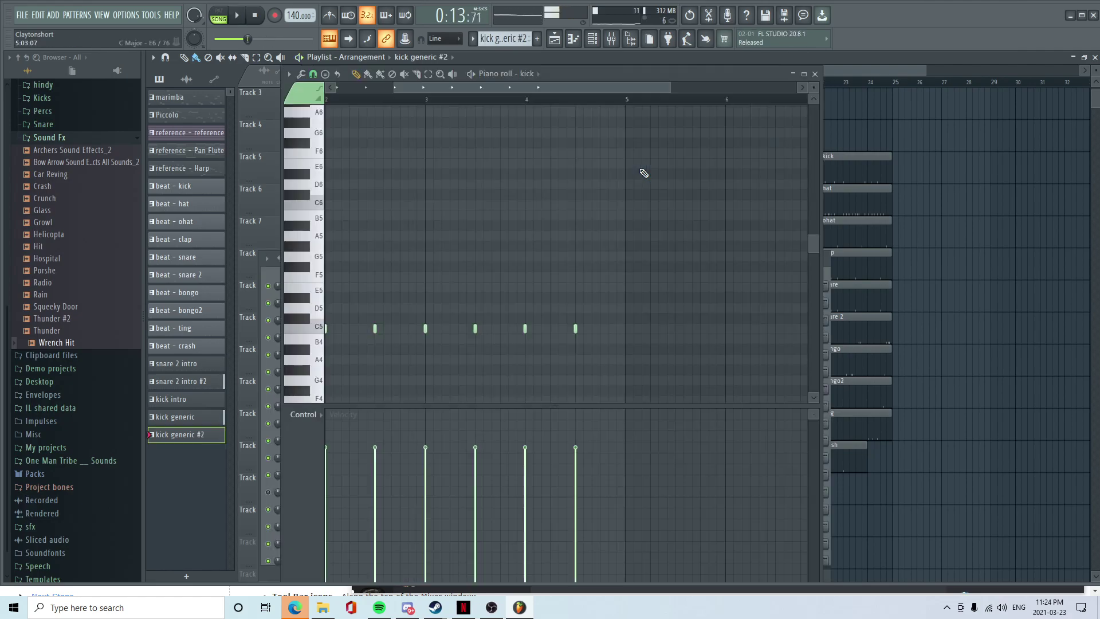
- Add extra kick hits on steps 27, 28, 29 and 31 of the unique pattern and play the arrangement from bar 9
click(865, 258)
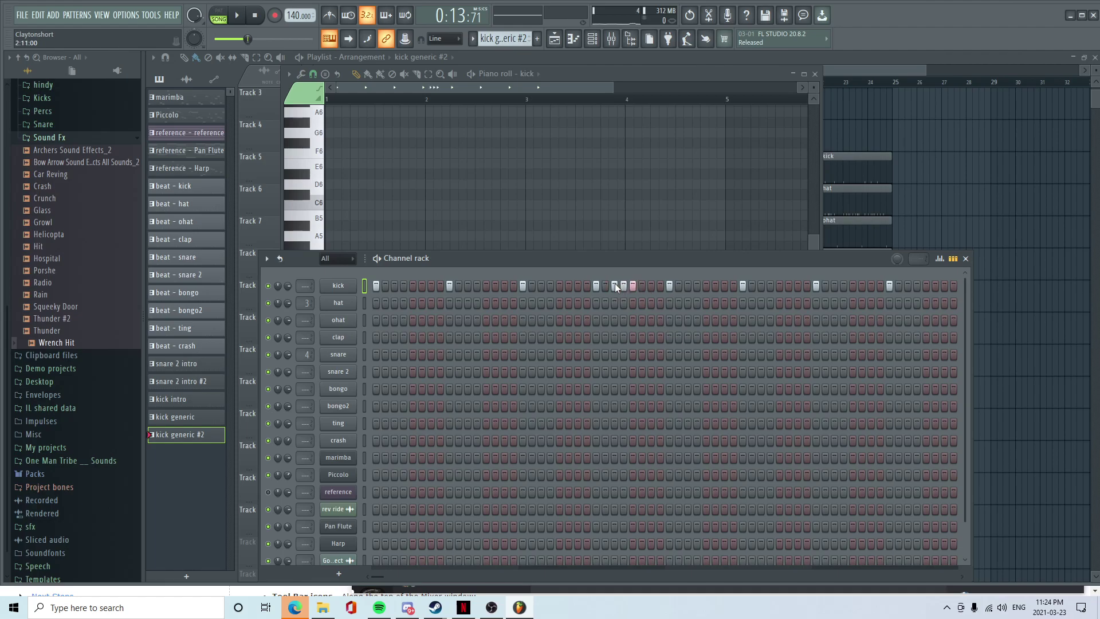
click(651, 286)
right_click(349, 283)
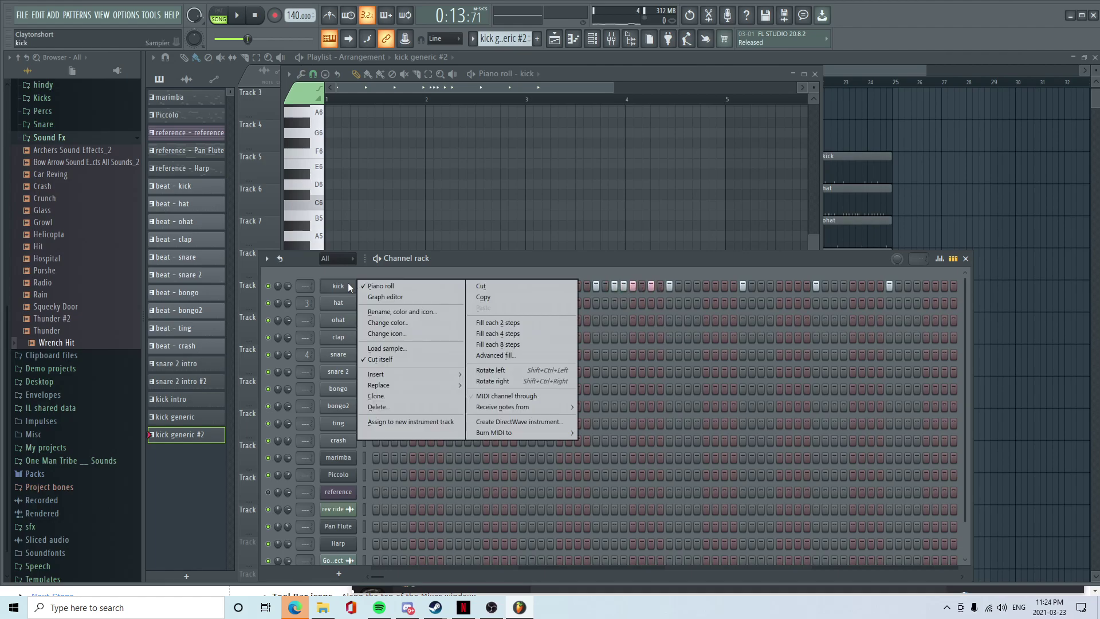
key(Escape)
key(space)
click(838, 56)
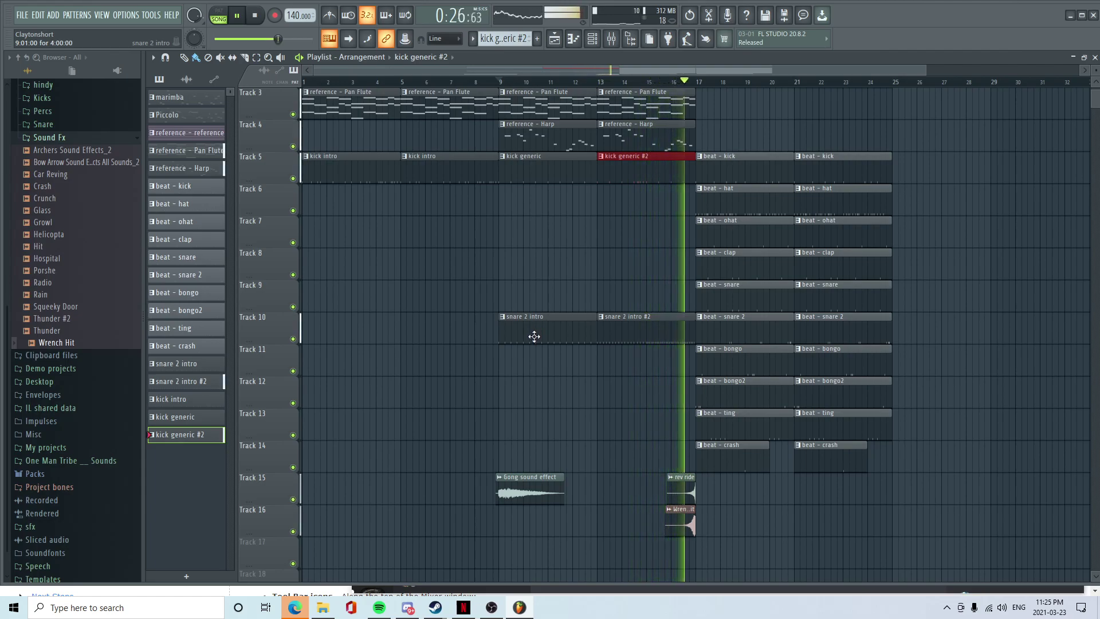
key(space)
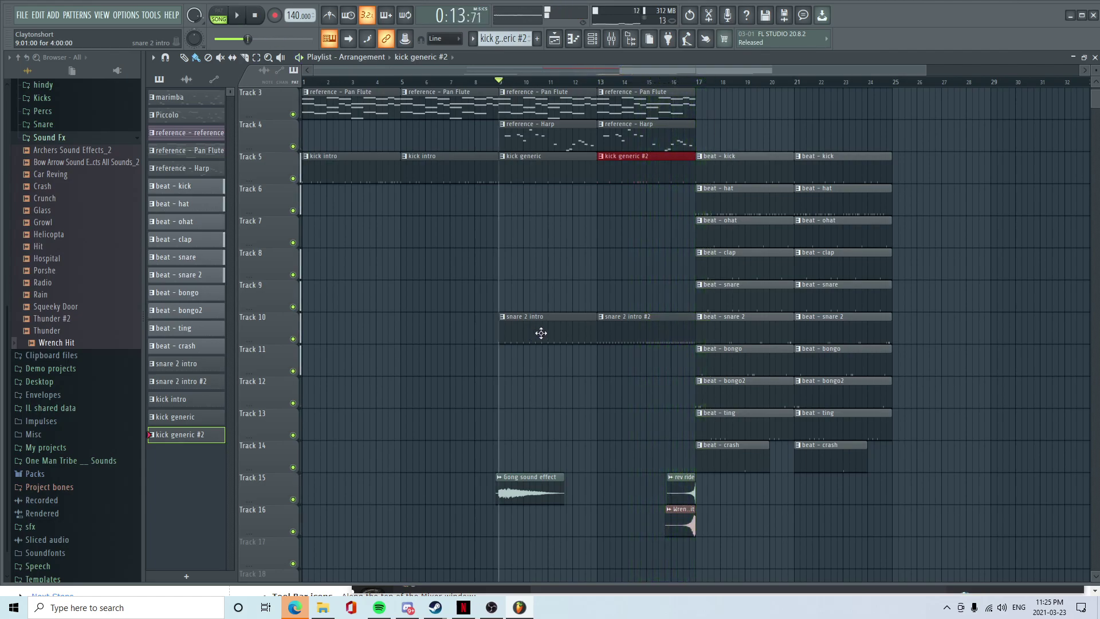
- Preview the Rain sample in the Sound Fx folder, collapse the folder and briefly play the arrangement
scroll(710, 104, up, 2)
scroll(842, 270, right, 3)
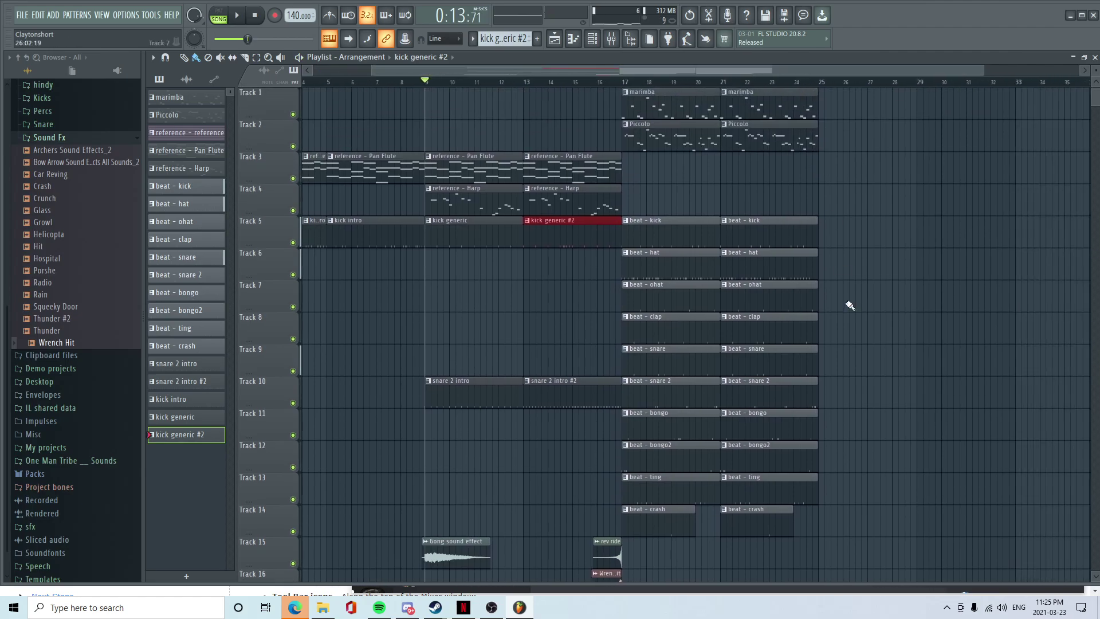
scroll(852, 383, down, 8)
click(61, 293)
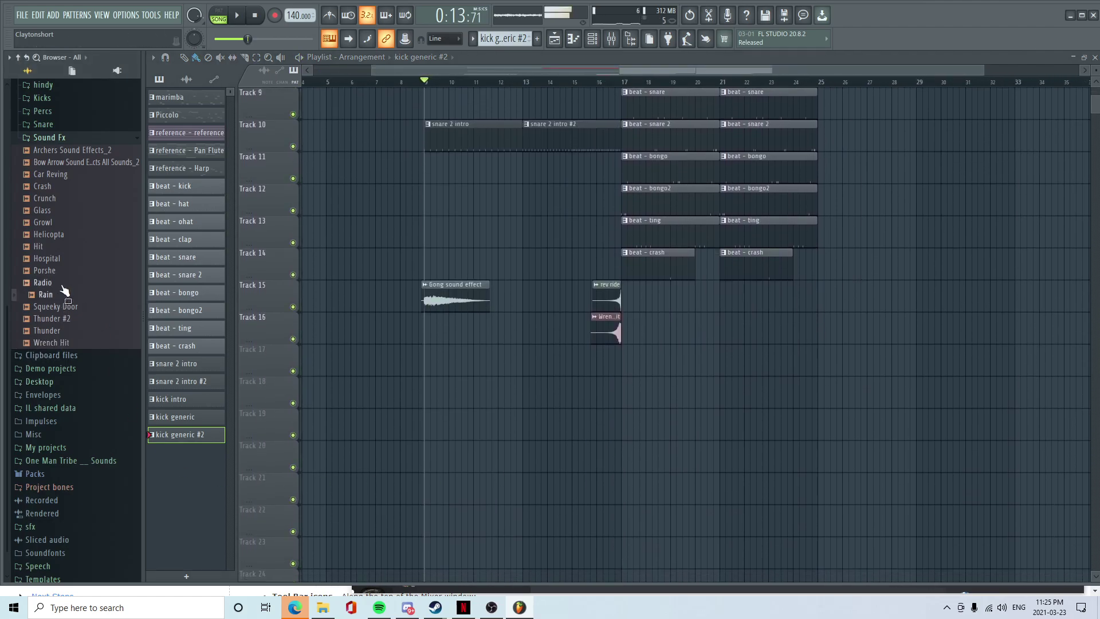
click(50, 137)
key(space)
key(space)
scroll(381, 424, up, 4)
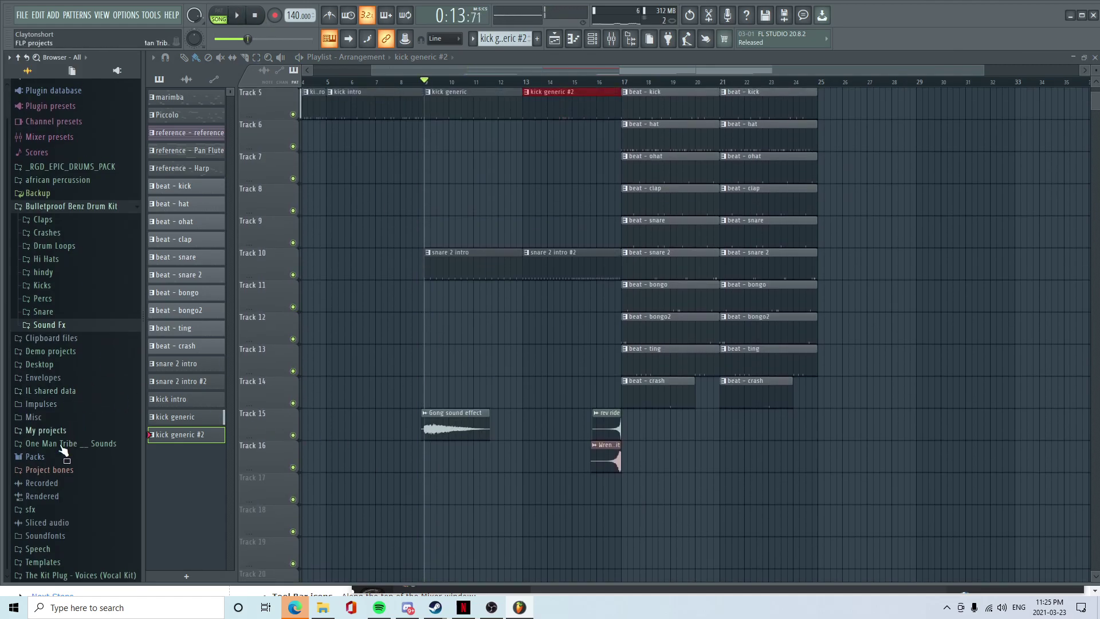
- Add a Toxic Biohazard synth as a new channel in the channel rack
click(593, 38)
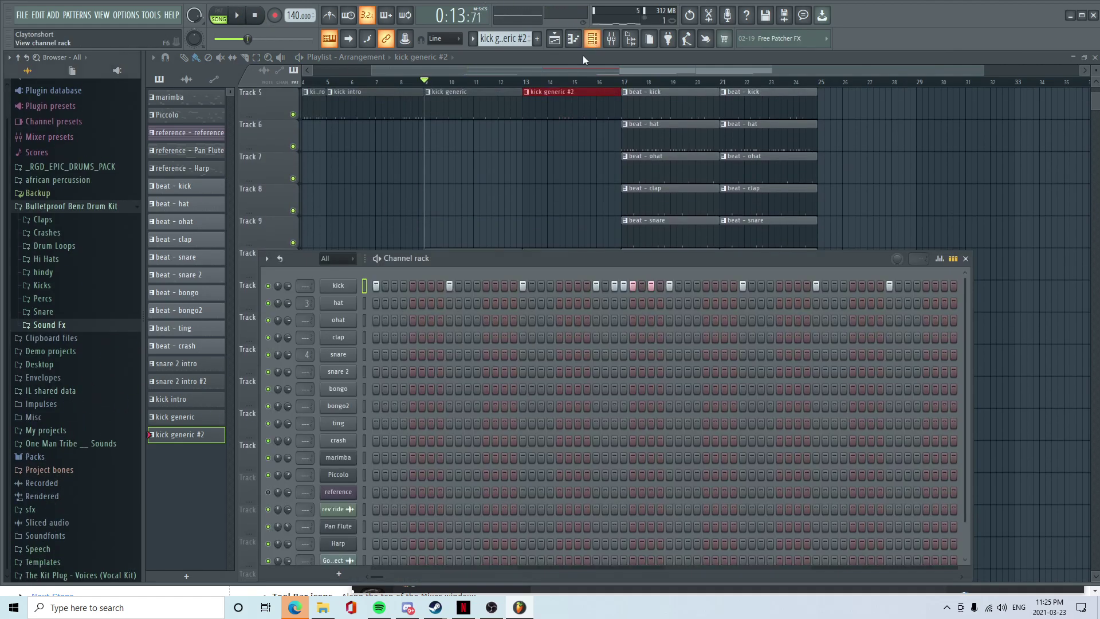
scroll(401, 520, down, 2)
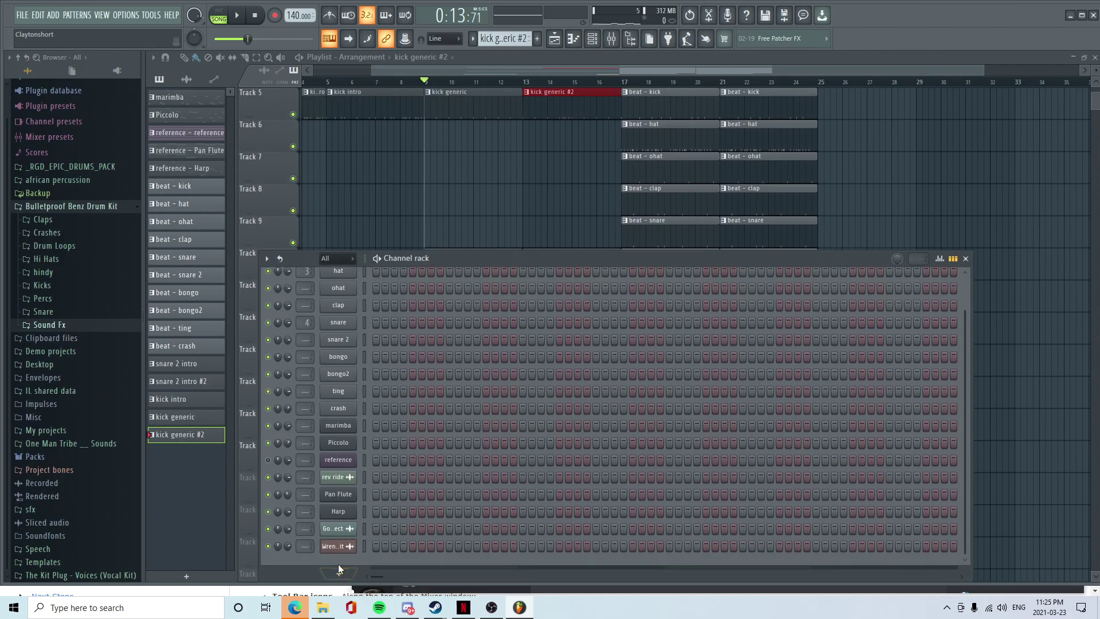
click(338, 567)
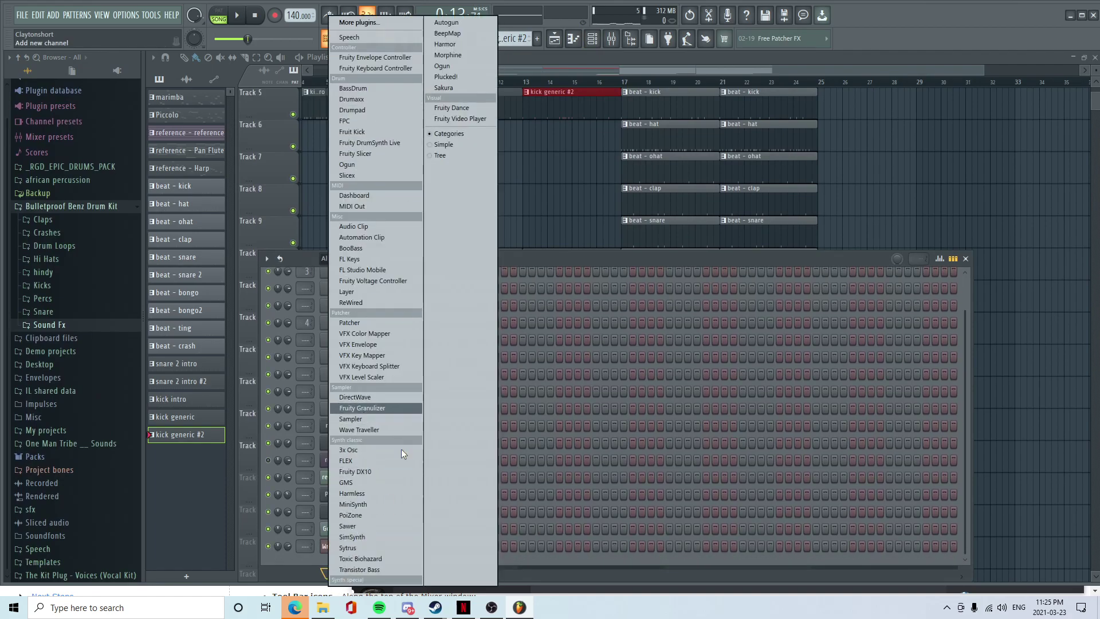
click(372, 559)
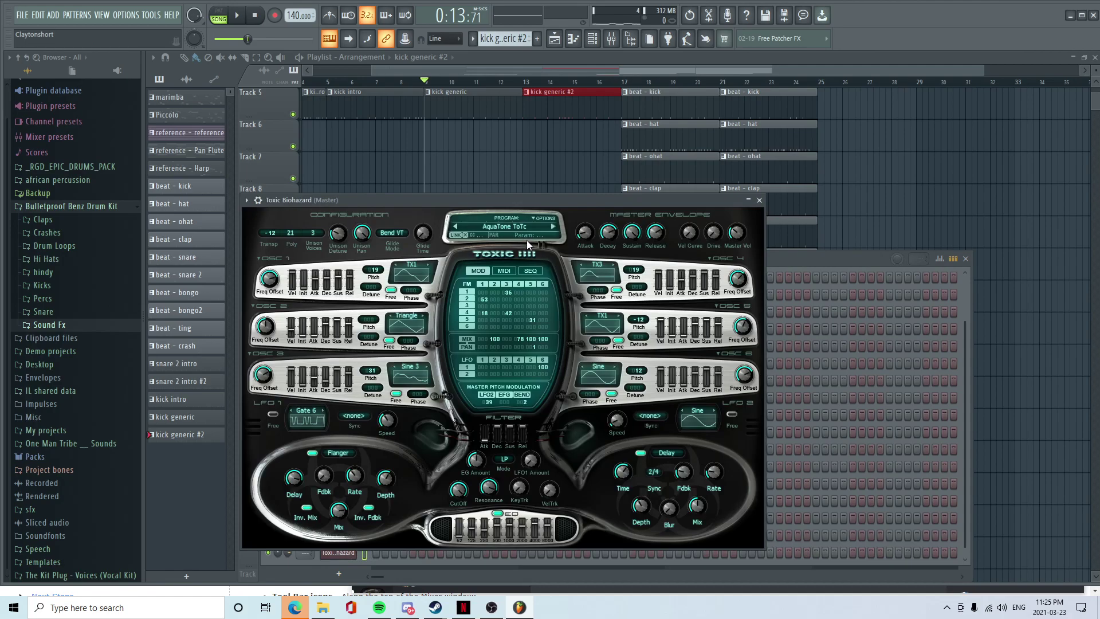
- Load the "ATM WindTunnel ToTc" preset from the Best bank into Toxic Biohazard and close the plugin
click(518, 226)
click(540, 336)
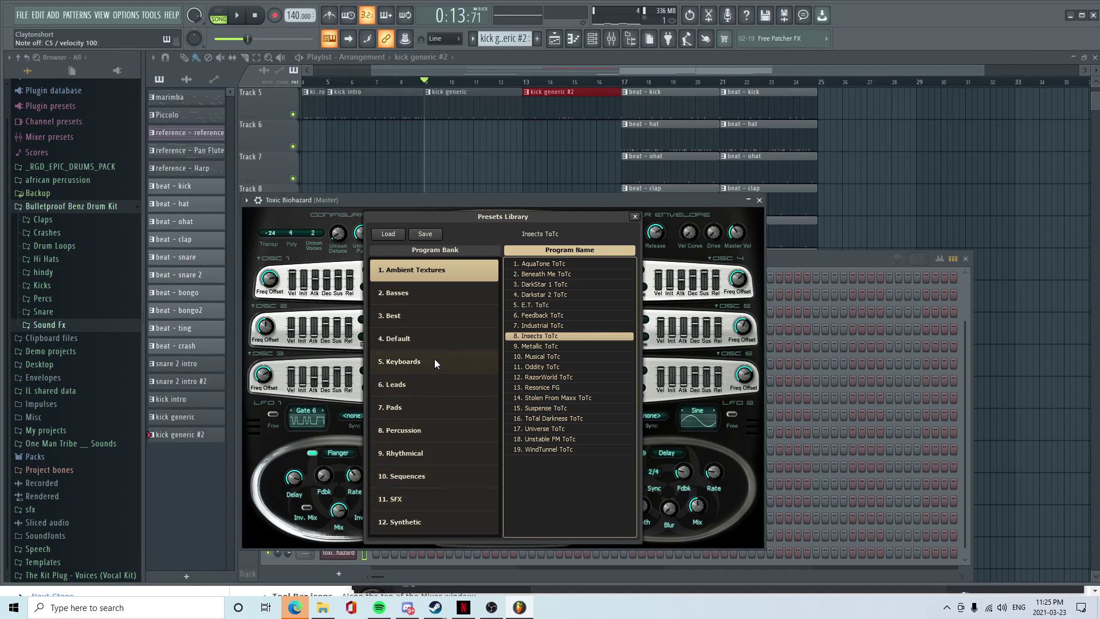
click(445, 318)
scroll(542, 399, down, 2)
scroll(547, 396, down, 1)
click(553, 397)
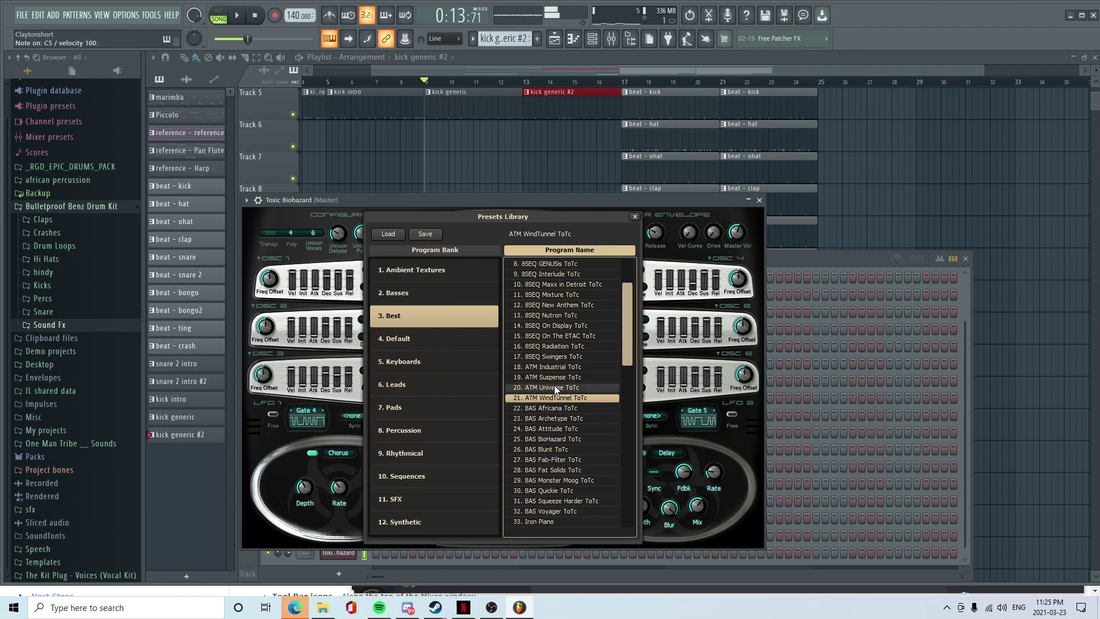
double_click(558, 398)
click(759, 200)
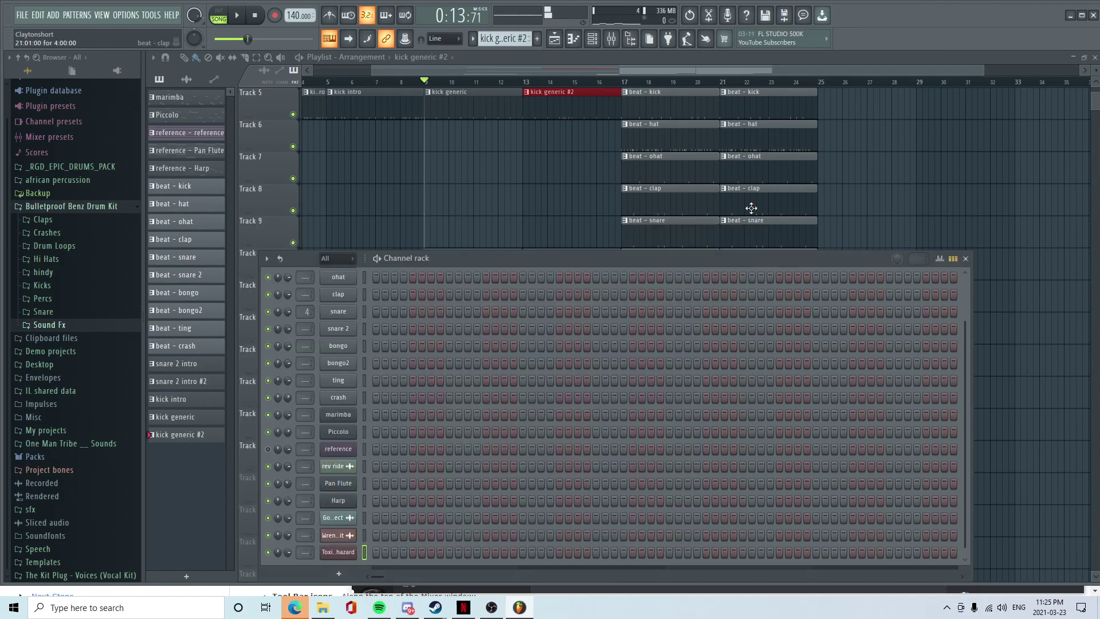
- Rename the Toxic Biohazard channel as "windy"
right_click(342, 551)
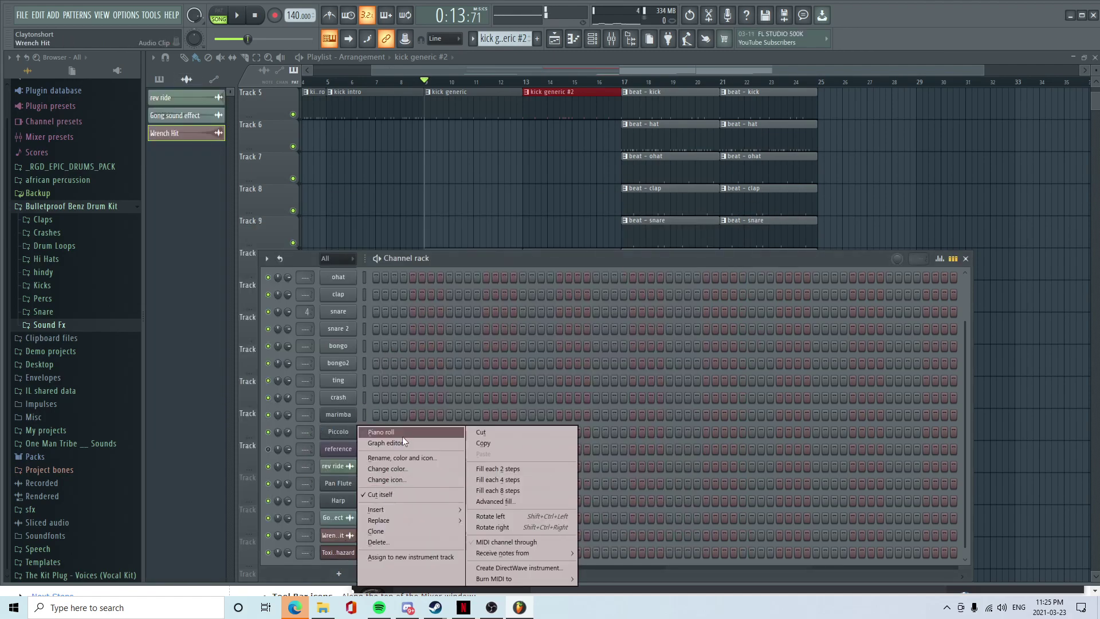
click(402, 458)
text(W)
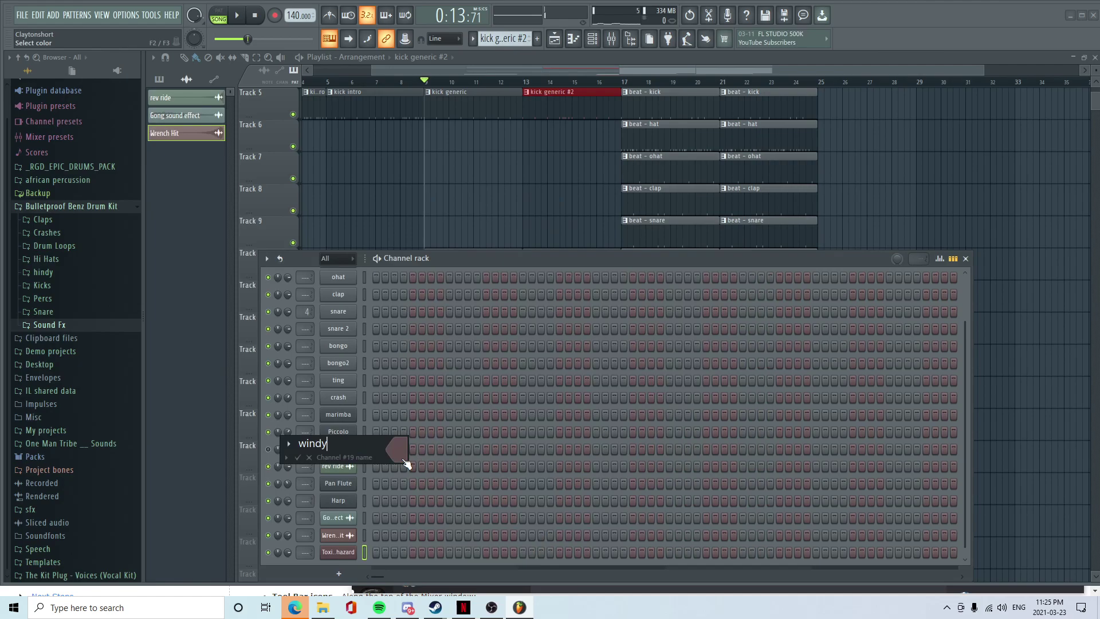
text(indy)
key(Return)
- Show the windy channel's piano roll and create a new pattern named "atmos"
right_click(347, 552)
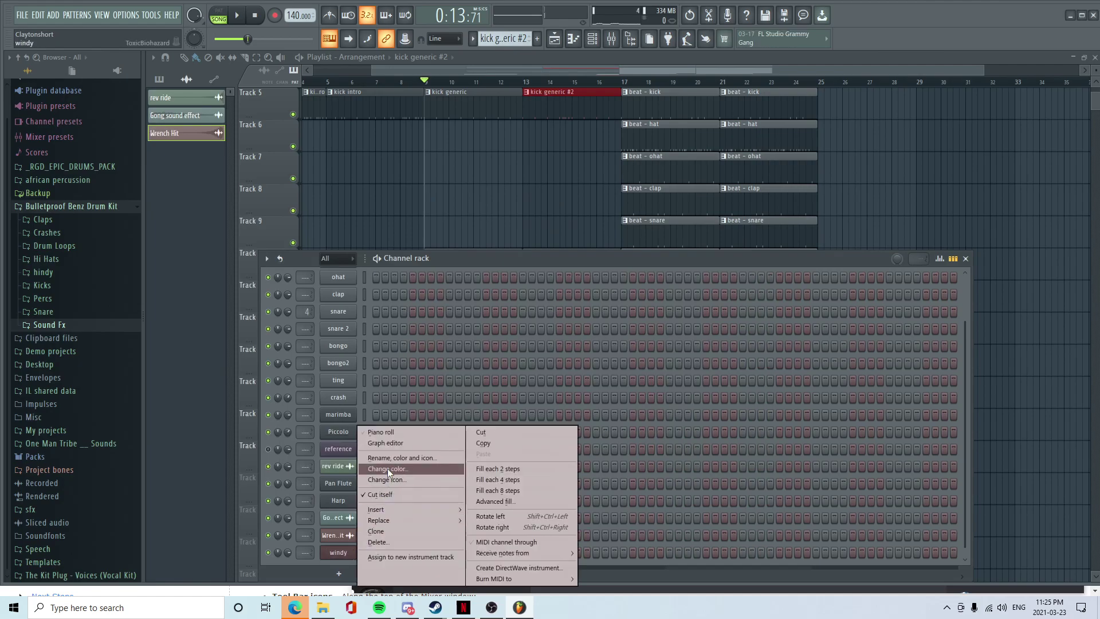
click(394, 432)
click(537, 39)
text(atmos)
key(Return)
- Draw a C6 note four bars long from bar 1 for the windy channel and close the piano roll
click(319, 203)
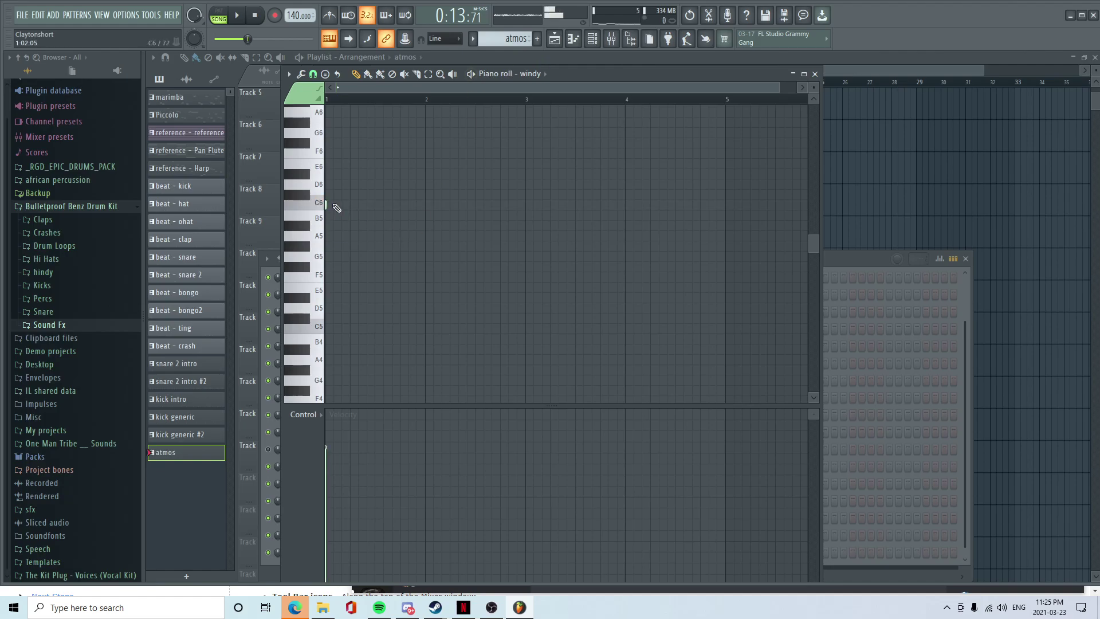
mouse_move(327, 207)
mouse_down()
mouse_move(412, 227)
mouse_move(729, 257)
mouse_up()
click(840, 73)
- Place an atmos clip at bar 1 on Track 6 in the playlist
click(336, 221)
drag(383, 244, 158, 99)
scroll(364, 298, up, 2)
scroll(364, 298, up, 2)
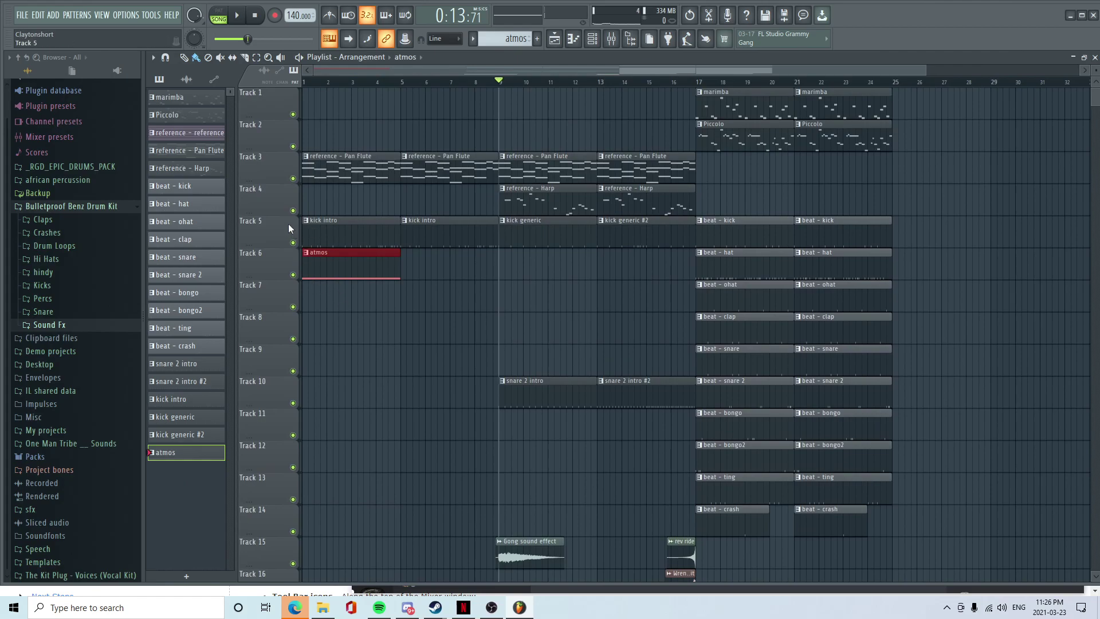
- Insert an empty track above the kick track, move the atmos clip onto it and repeat it up to bar 17
right_click(289, 228)
click(298, 439)
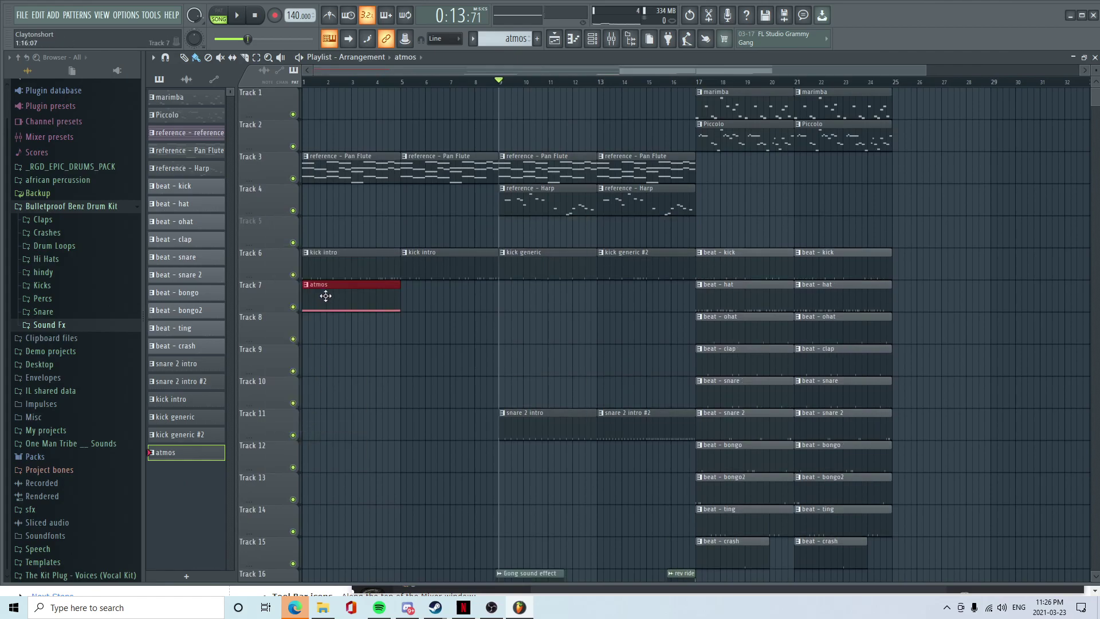
drag(325, 299, 300, 224)
drag(406, 227, 599, 226)
mouse_move(475, 90)
mouse_down()
mouse_move(692, 82)
mouse_move(651, 82)
mouse_move(723, 125)
mouse_move(698, 130)
mouse_up()
- Look over the whole arrangement and the sample folders inside Packs
scroll(835, 172, down, 5)
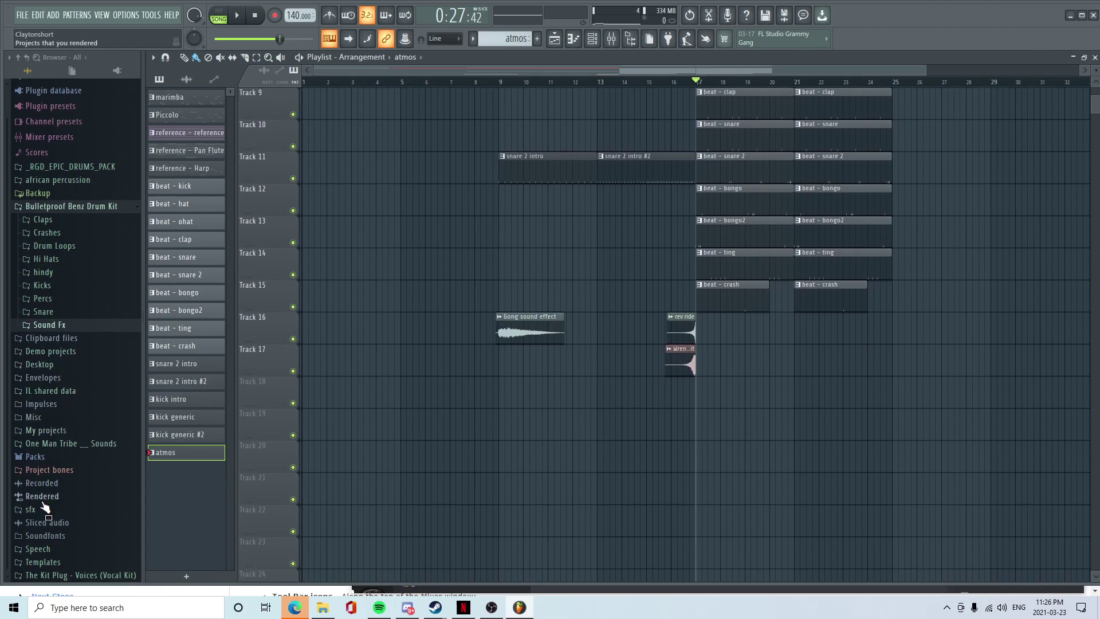
scroll(814, 422, up, 1)
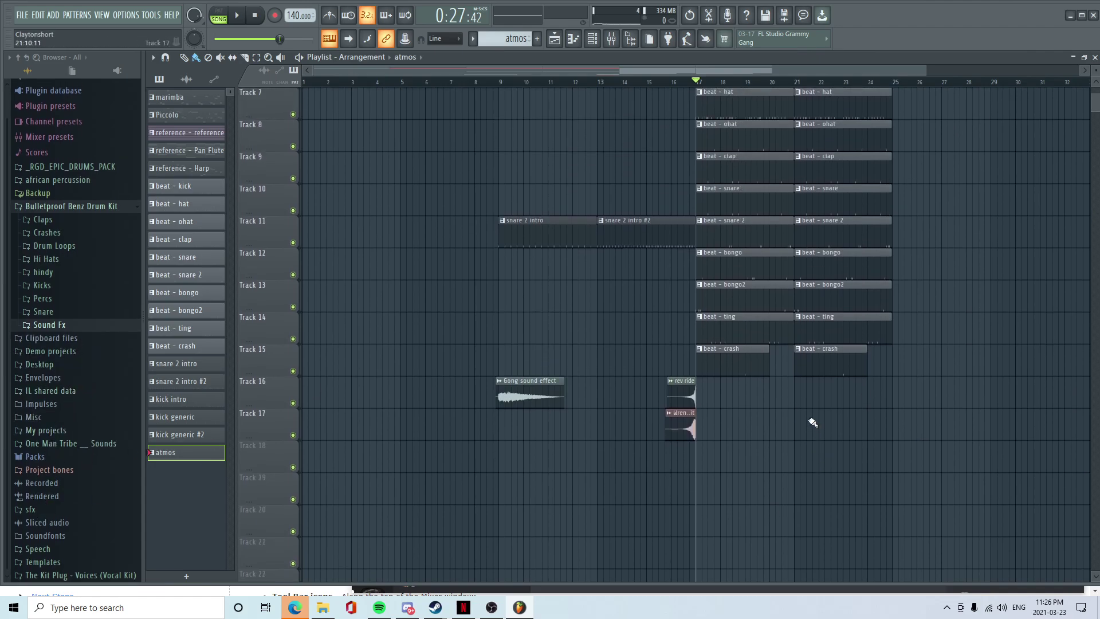
scroll(785, 501, up, 3)
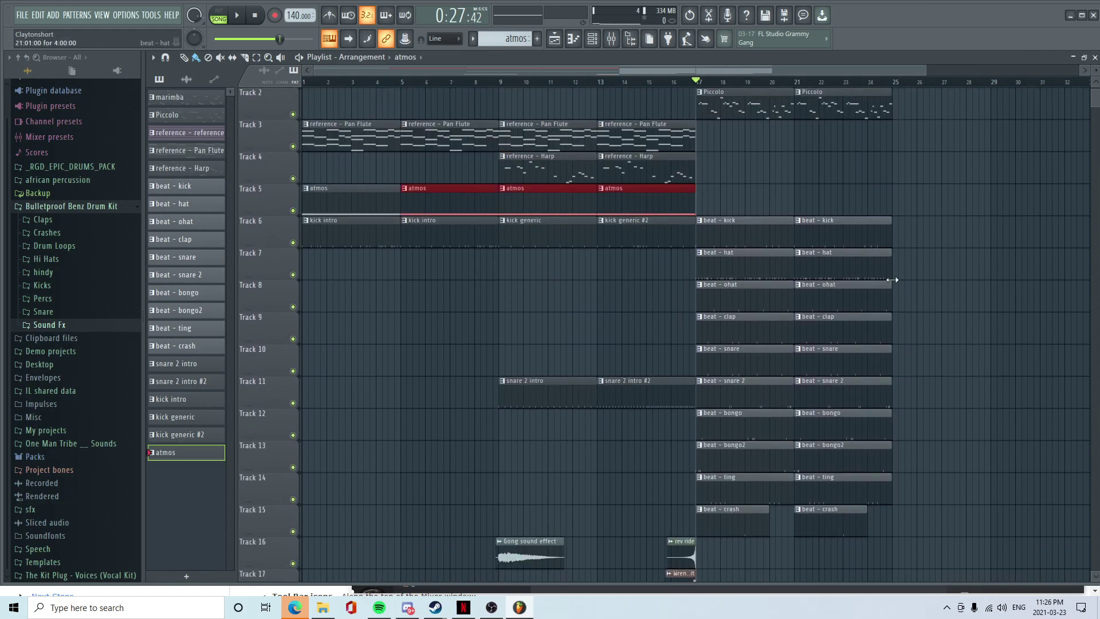
scroll(689, 69, right, 4)
scroll(783, 432, up, 1)
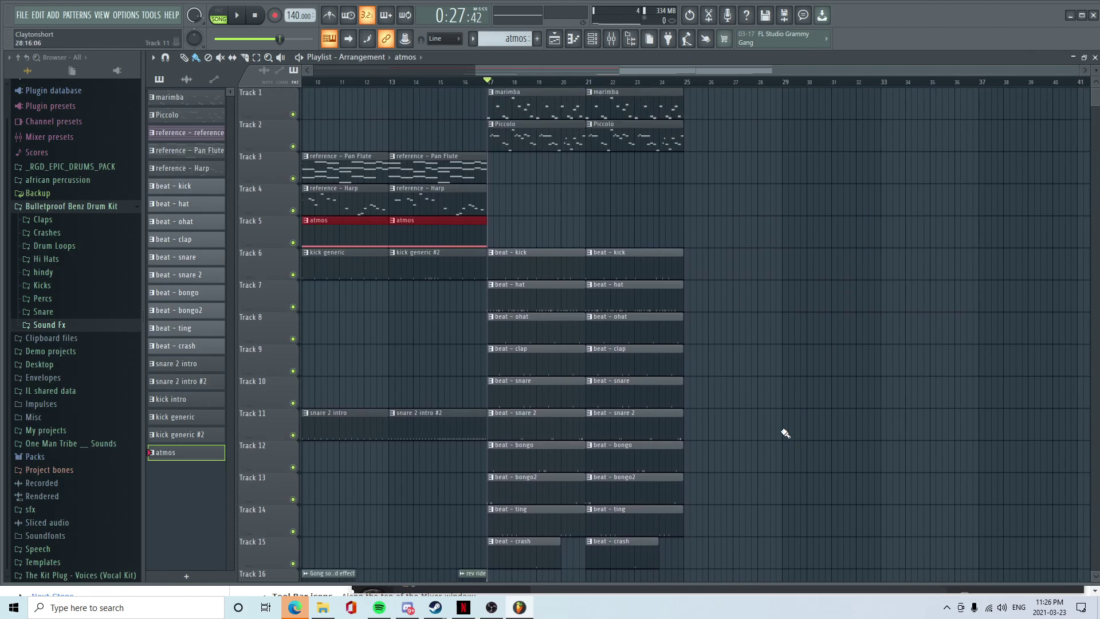
scroll(848, 432, down, 5)
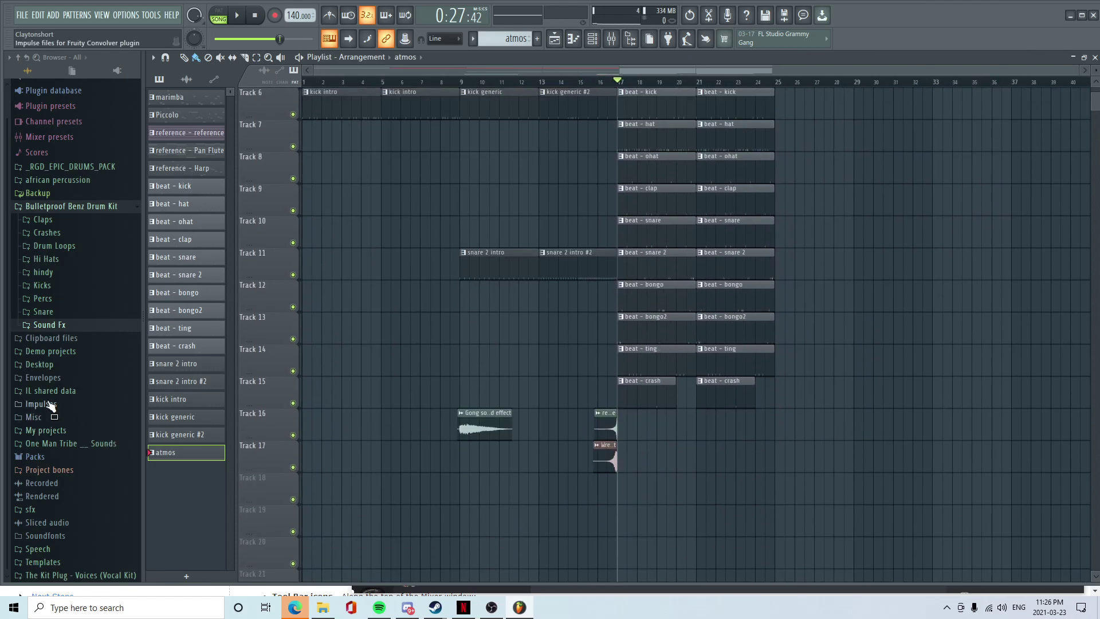
click(36, 457)
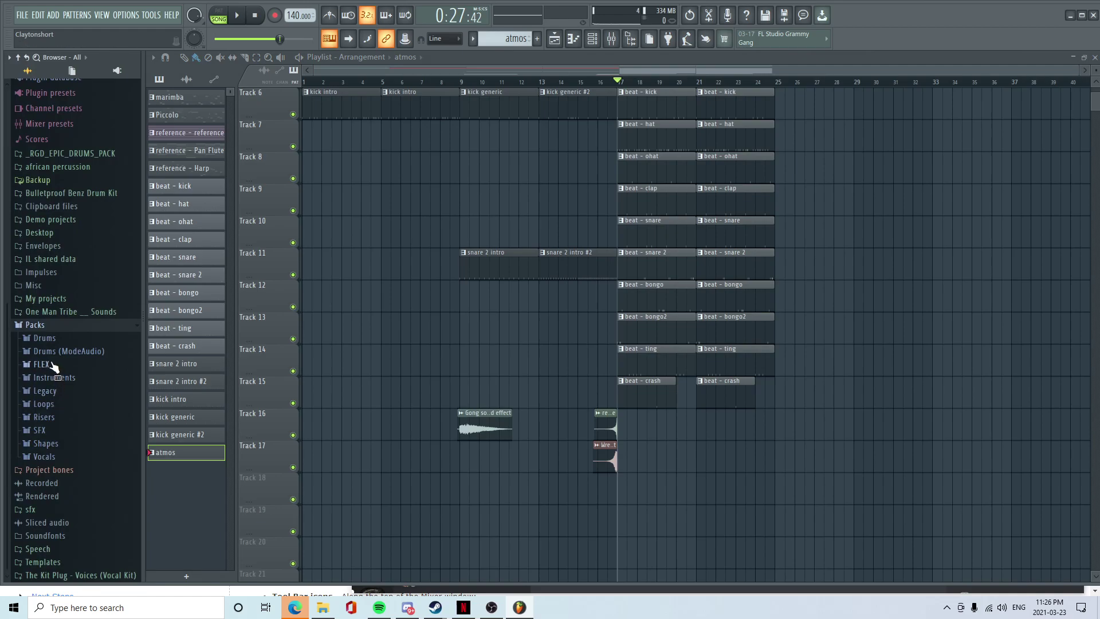
scroll(922, 462, up, 5)
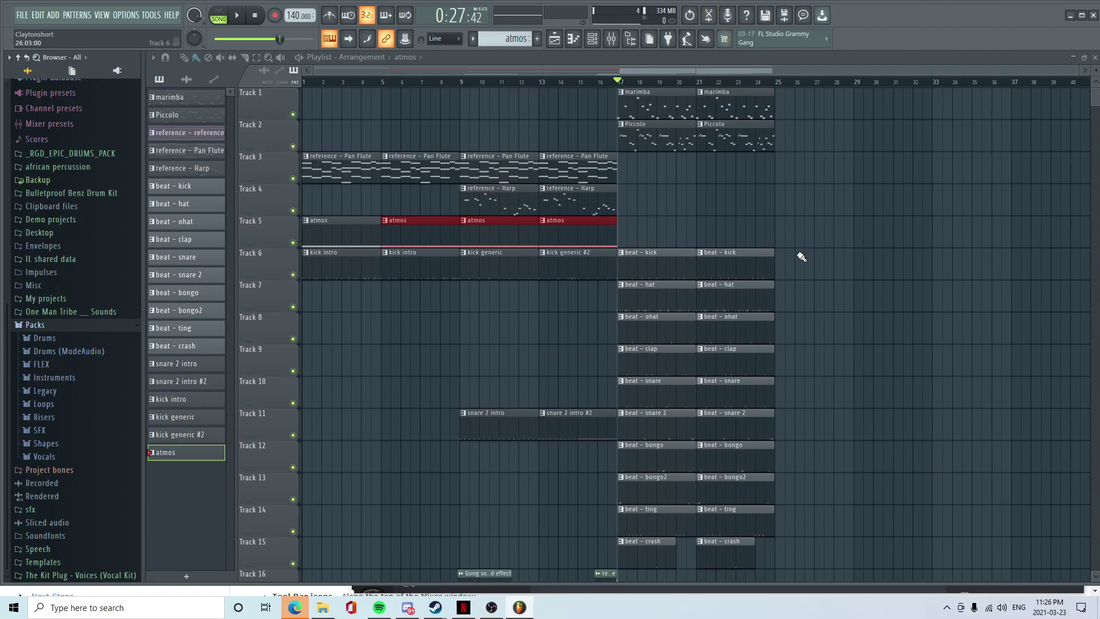
- Make beat - kick the active pattern, select bars 17 to 21 and play that section with the channel rack open
click(670, 261)
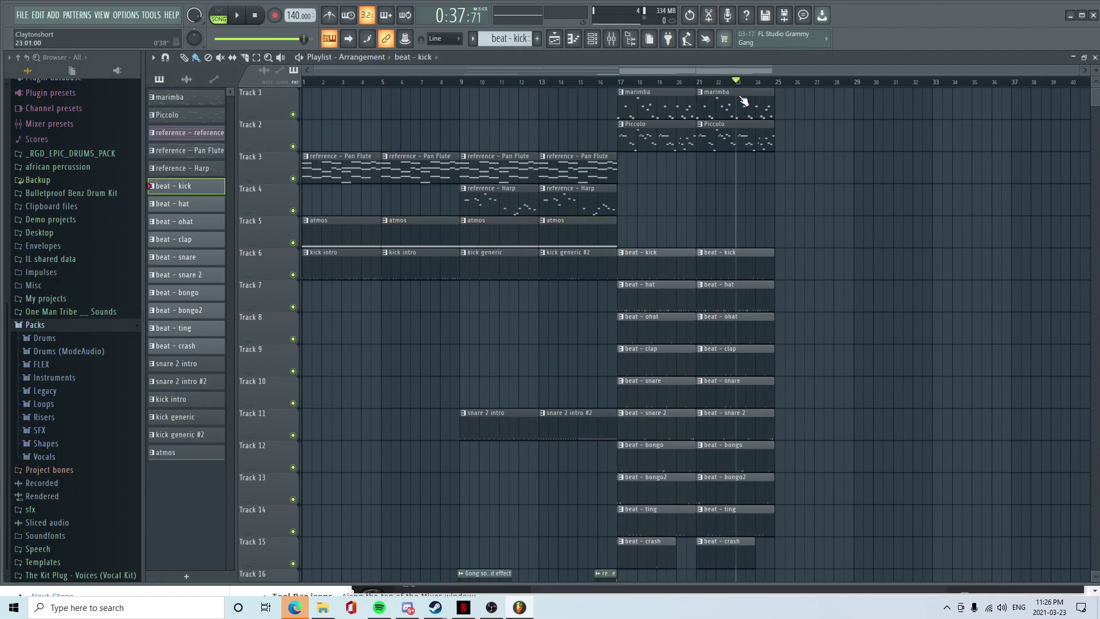
drag(626, 85, 696, 85)
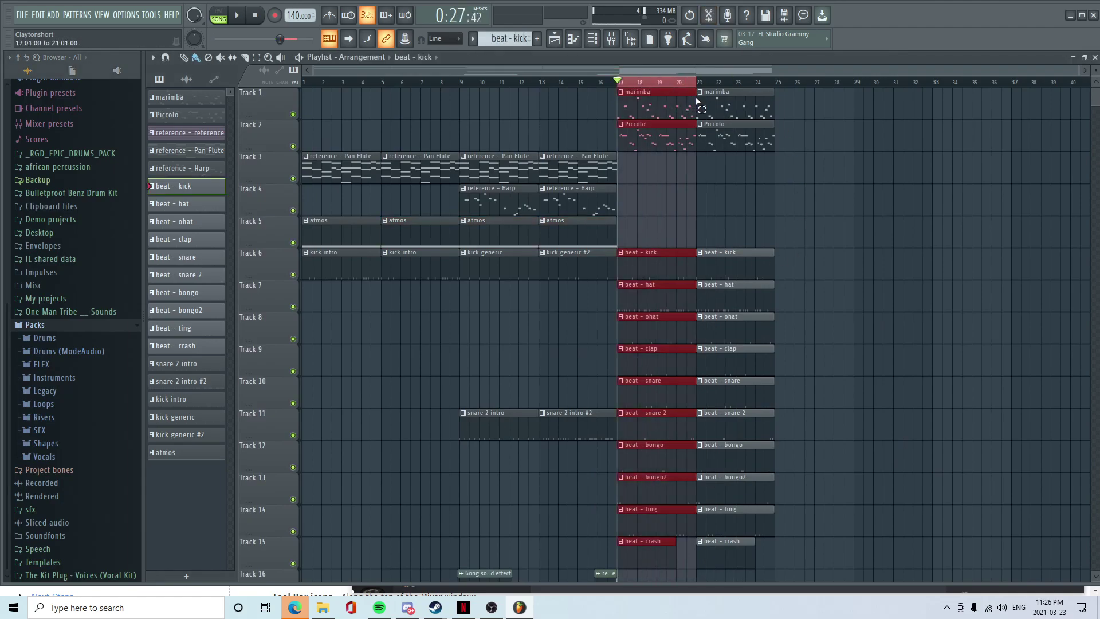
key(space)
click(593, 41)
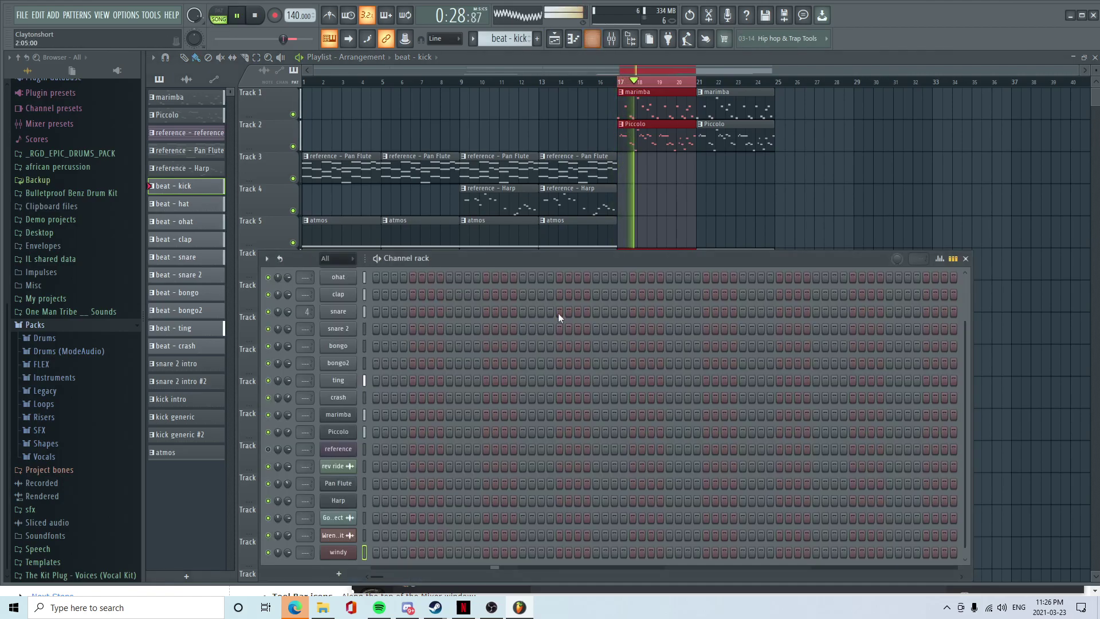
key(space)
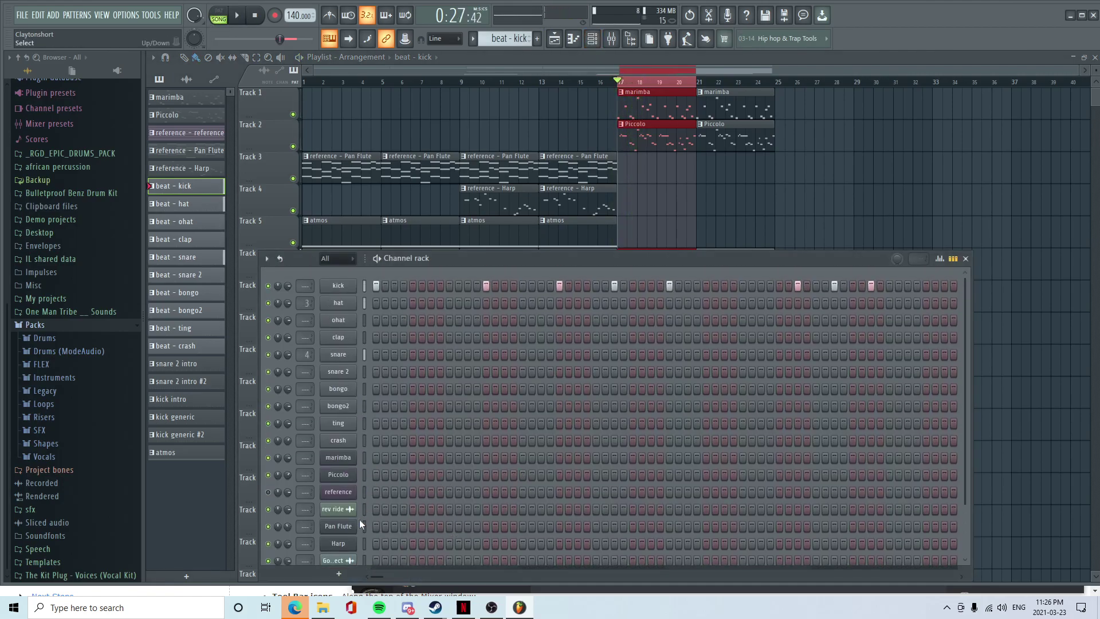
- Add a FLEX channel with the 808 Distorted preset from the Mobile Tuned 808 Bass pack
click(338, 573)
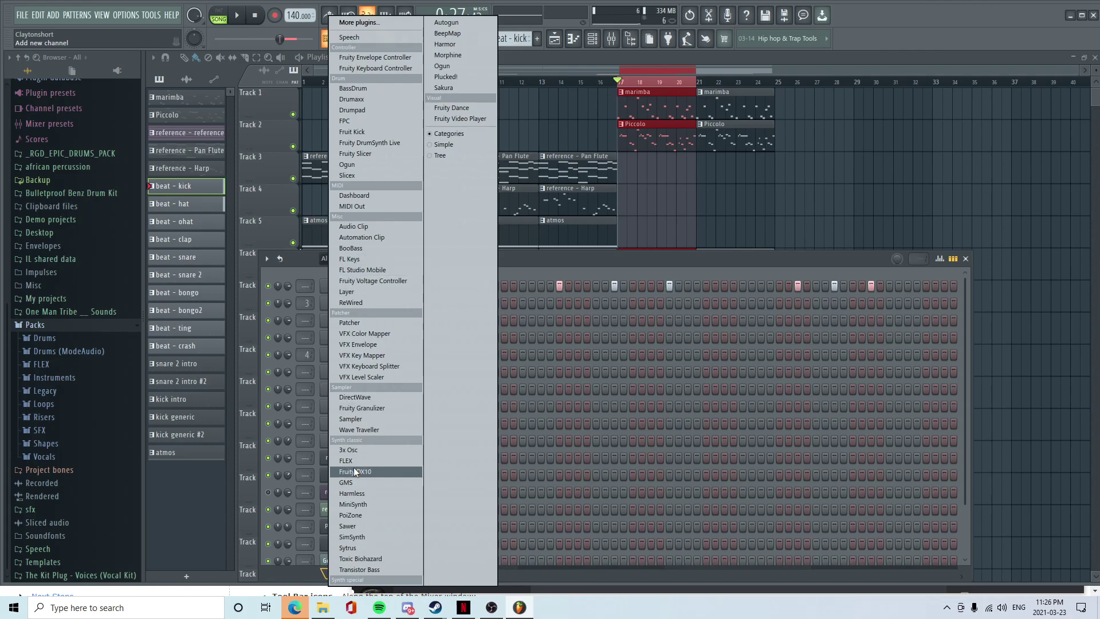
click(367, 461)
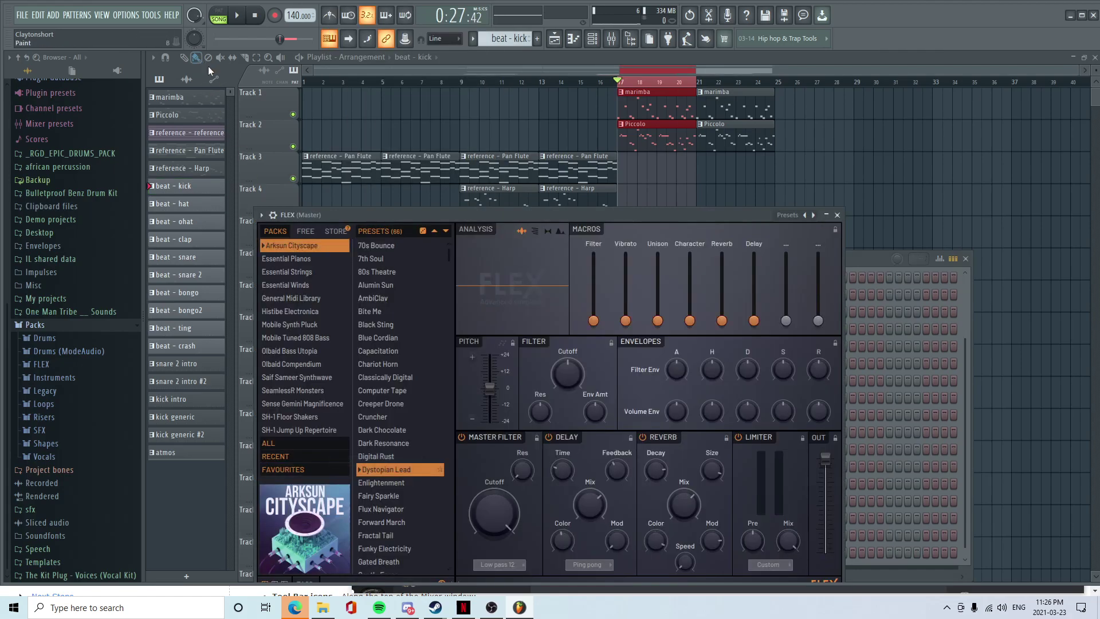
click(292, 338)
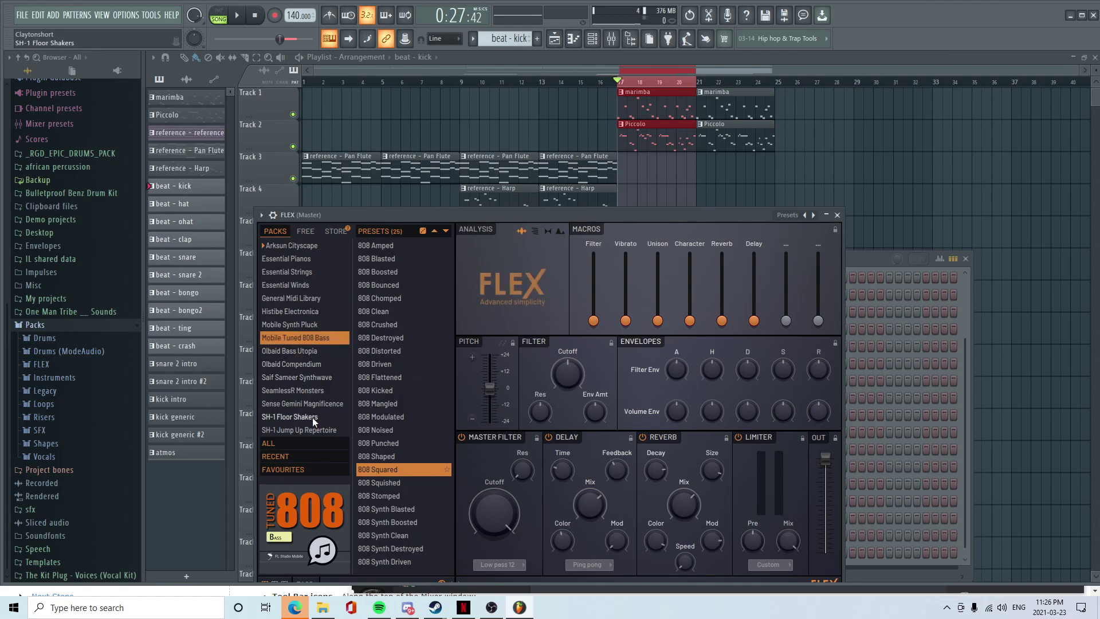
click(313, 352)
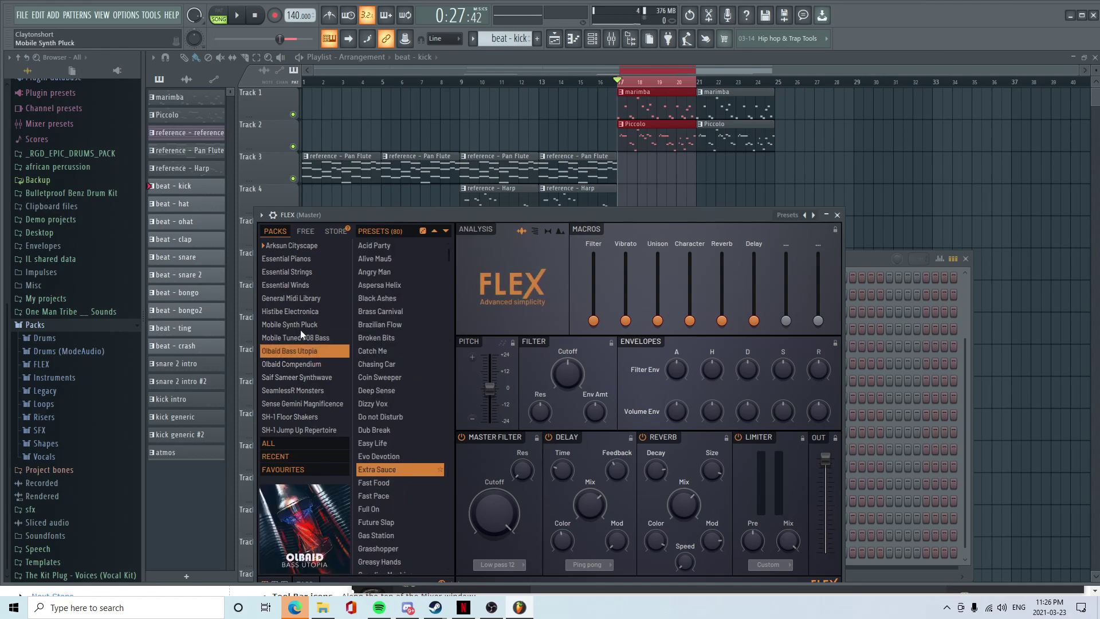
click(316, 338)
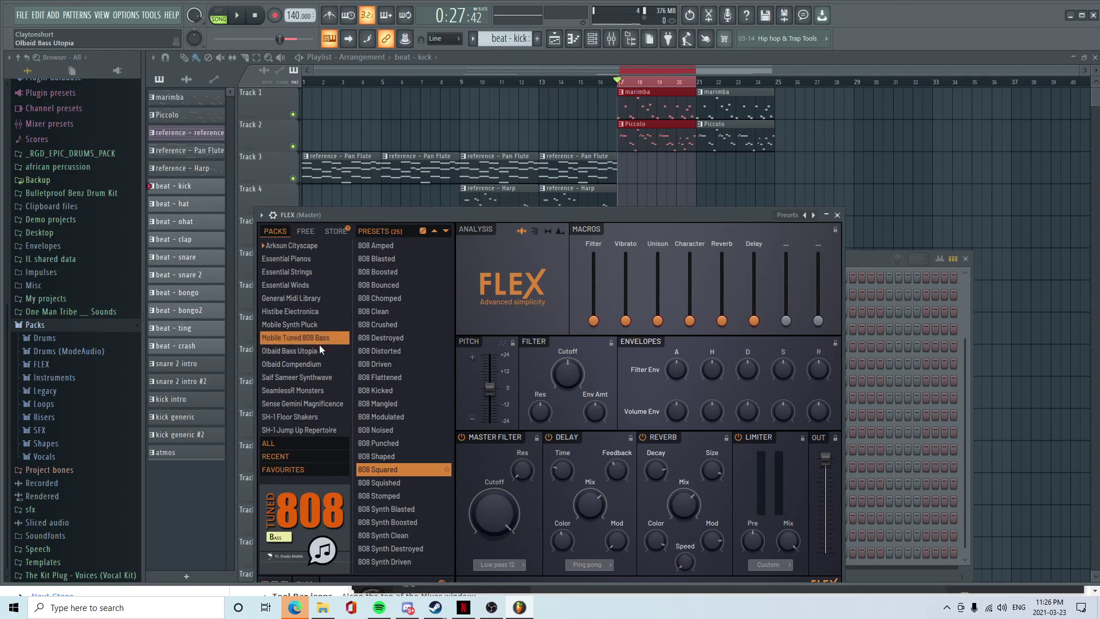
click(384, 351)
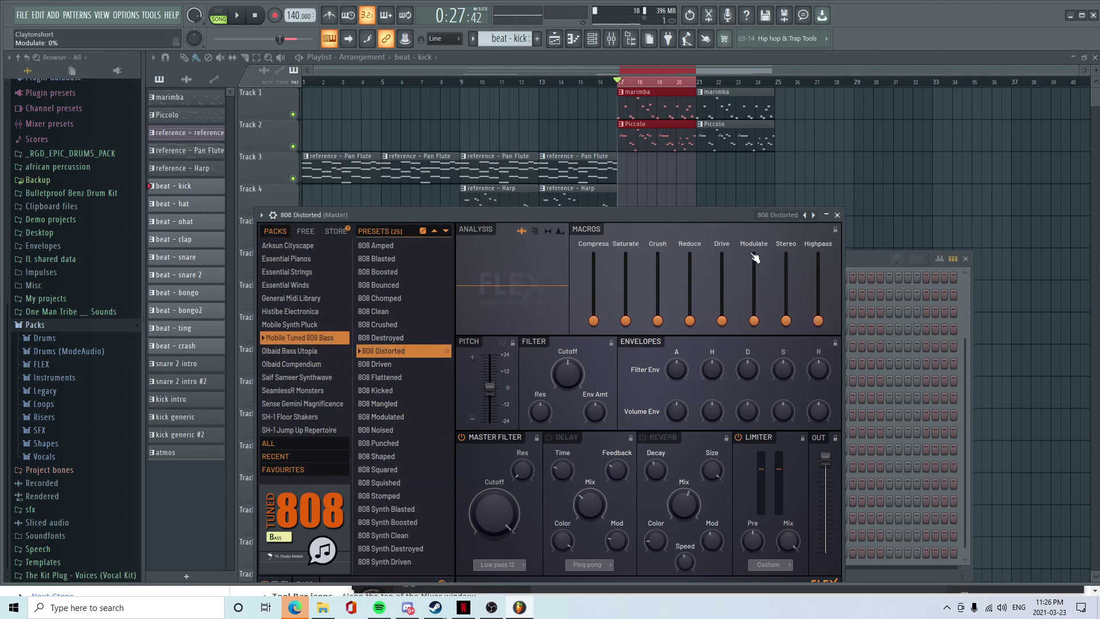
click(837, 215)
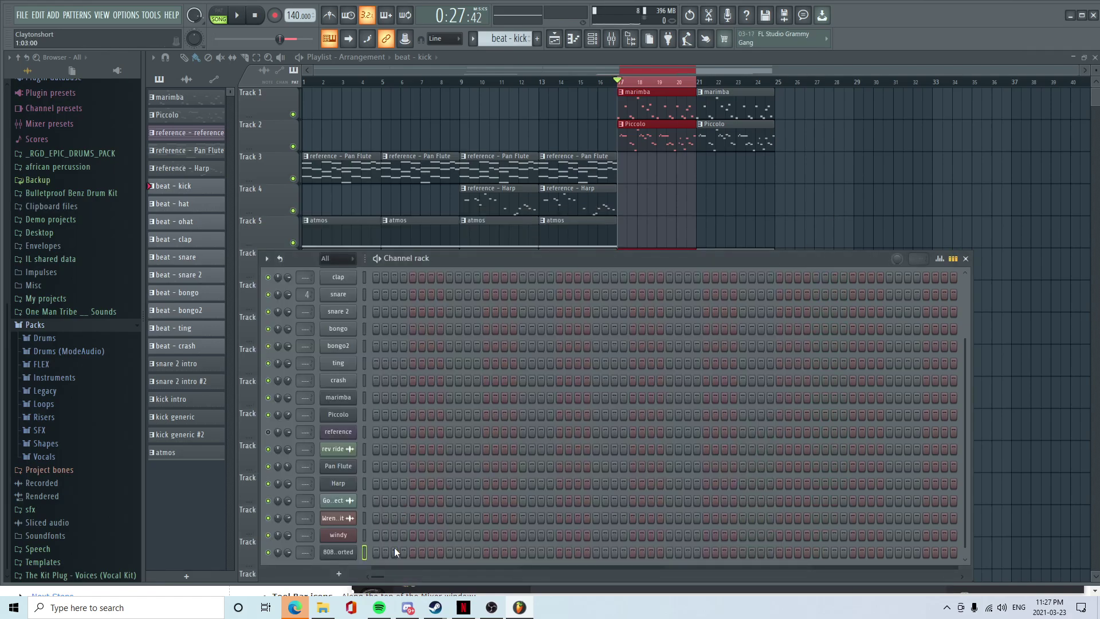
- Move the 808 Distorted channel to the first position of the channel rack, directly above kick
key(alt+Up)
key(alt+Up)
key(alt+Up)
key(alt+Up)
key(alt+Up)
key(alt+Up)
key(alt+Up)
key(alt+Up)
key(alt+Up)
key(alt+Up)
key(alt+Up)
key(alt+Up)
key(alt+Up)
key(alt+Up)
key(alt+Up)
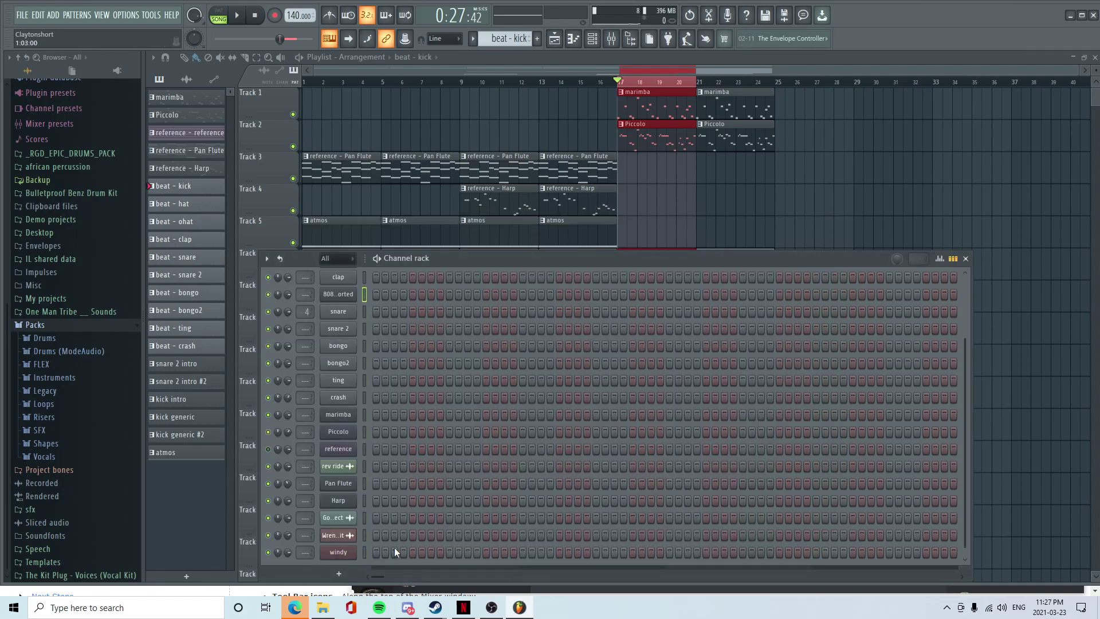
key(alt+Up)
key(alt+Up)
key(alt+Up)
key(alt+Up)
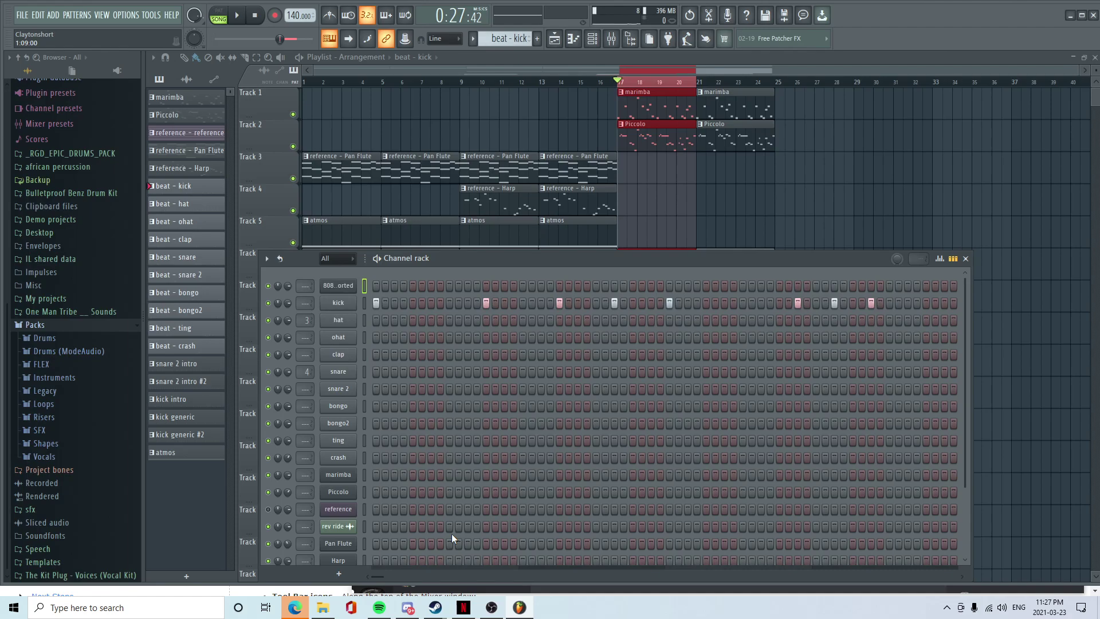
- Copy the kick channel's notes into the piano roll of the 808 Distorted channel
right_click(353, 301)
click(376, 304)
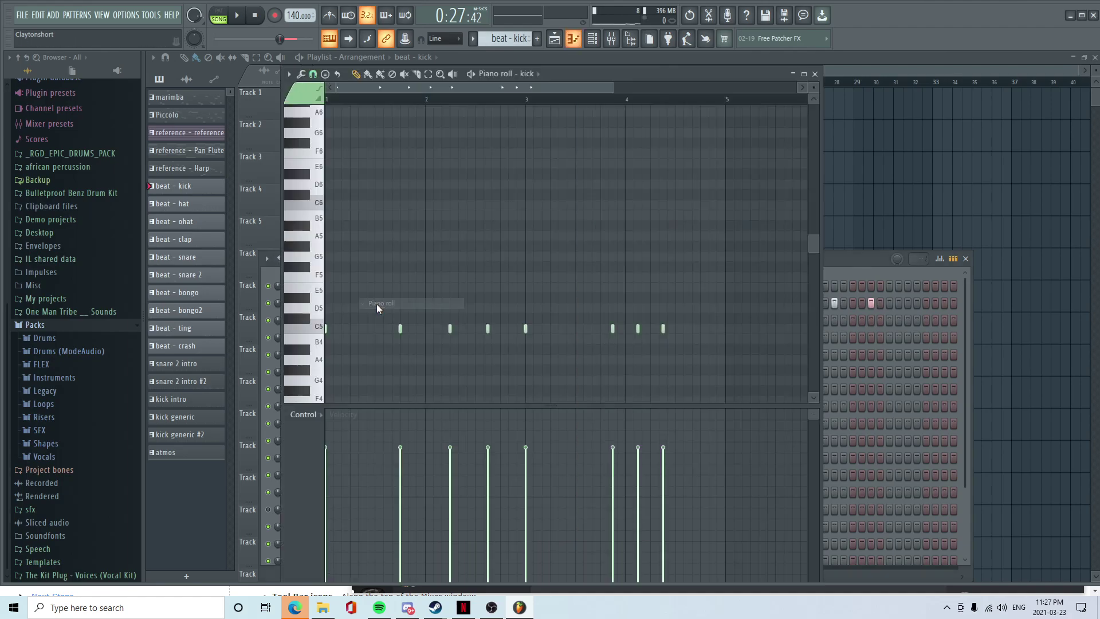
click(816, 74)
right_click(350, 285)
click(375, 288)
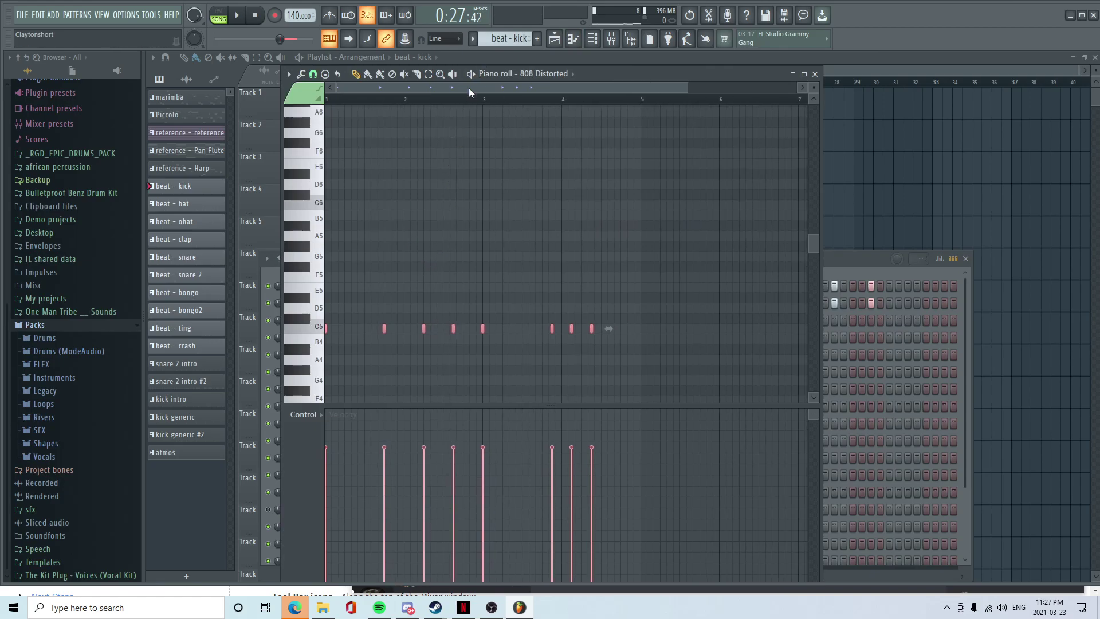
- Lengthen the 808 notes so each one runs up to the next and the last one ends at bar 5
drag(426, 329, 446, 335)
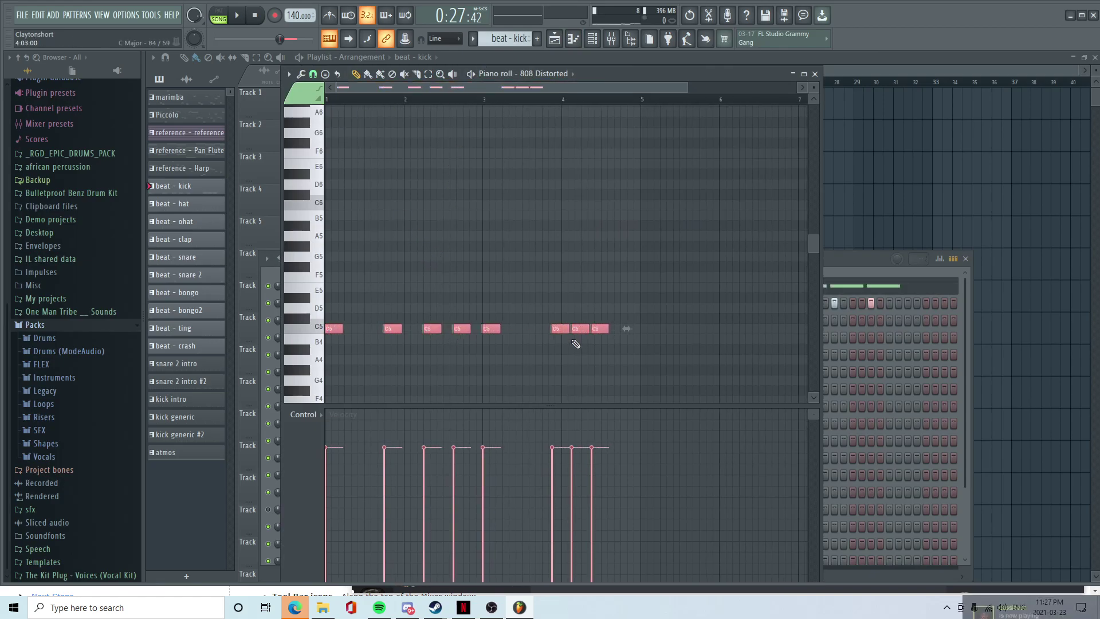
ctrl+click(605, 344)
drag(607, 328, 609, 329)
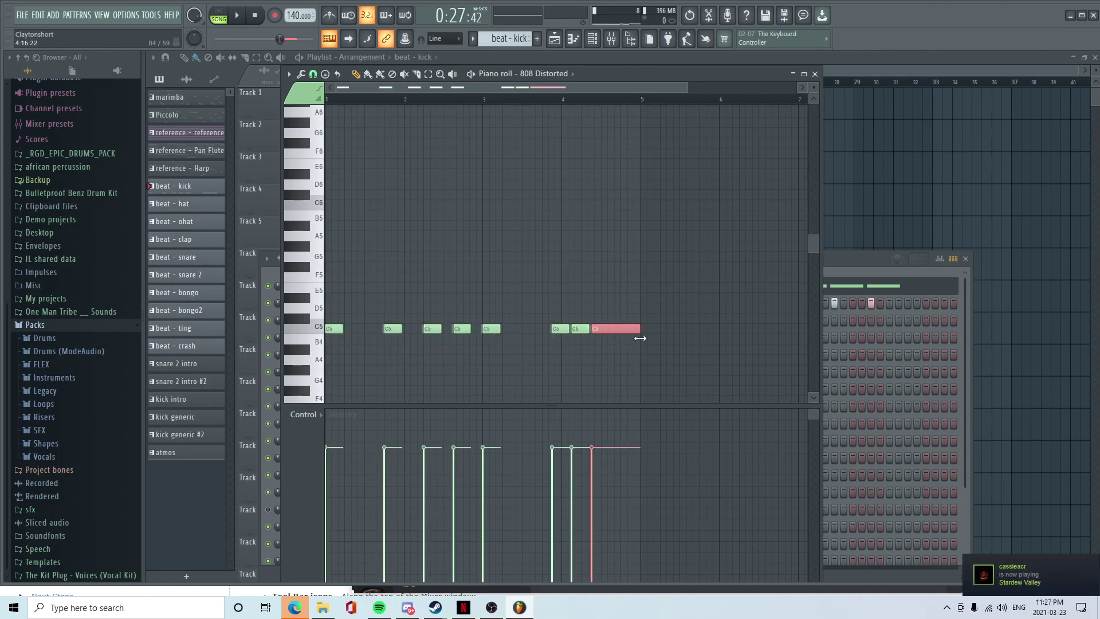
ctrl+click(511, 340)
drag(471, 350, 427, 314)
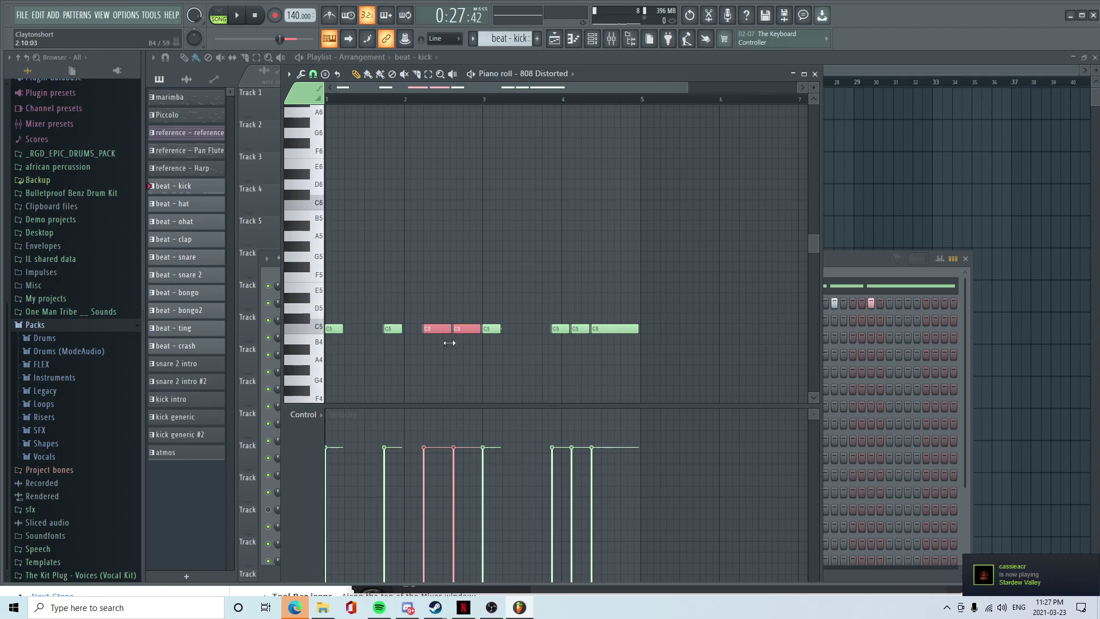
ctrl+click(492, 363)
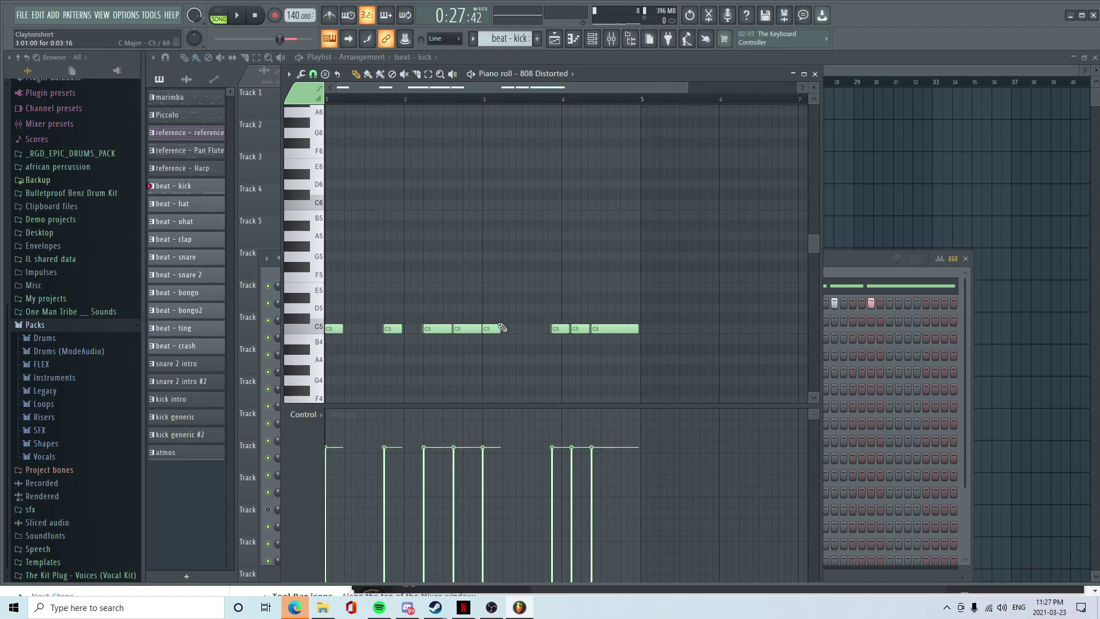
drag(508, 336, 547, 355)
drag(403, 365, 324, 315)
drag(399, 331, 417, 345)
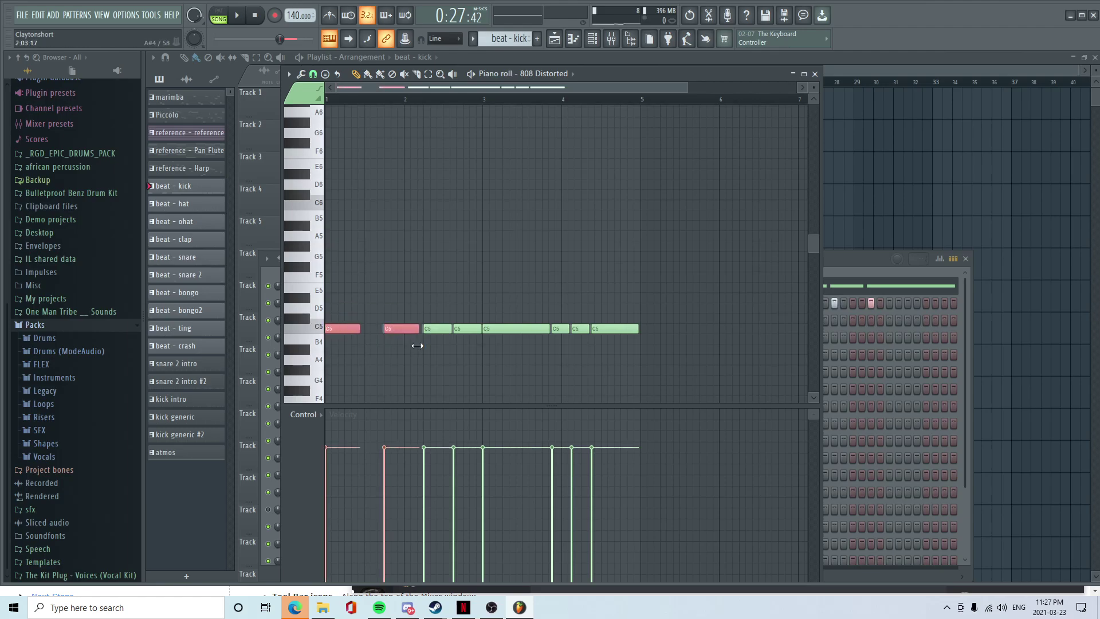
click(370, 349)
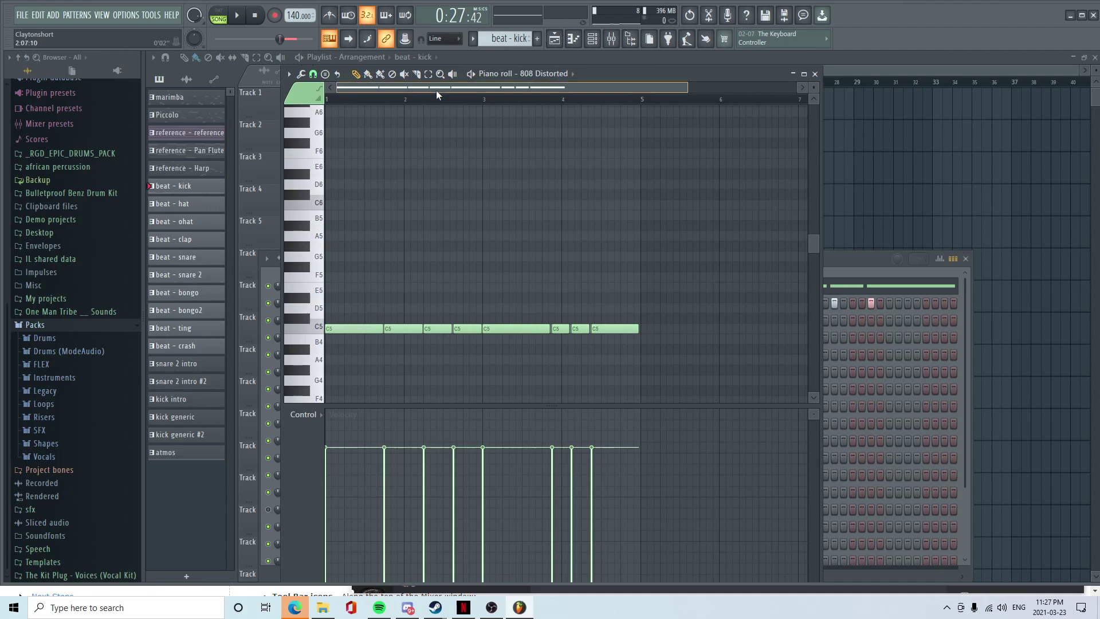
- Transpose all the 808 notes down one octave to C4
scroll(479, 383, up, 2)
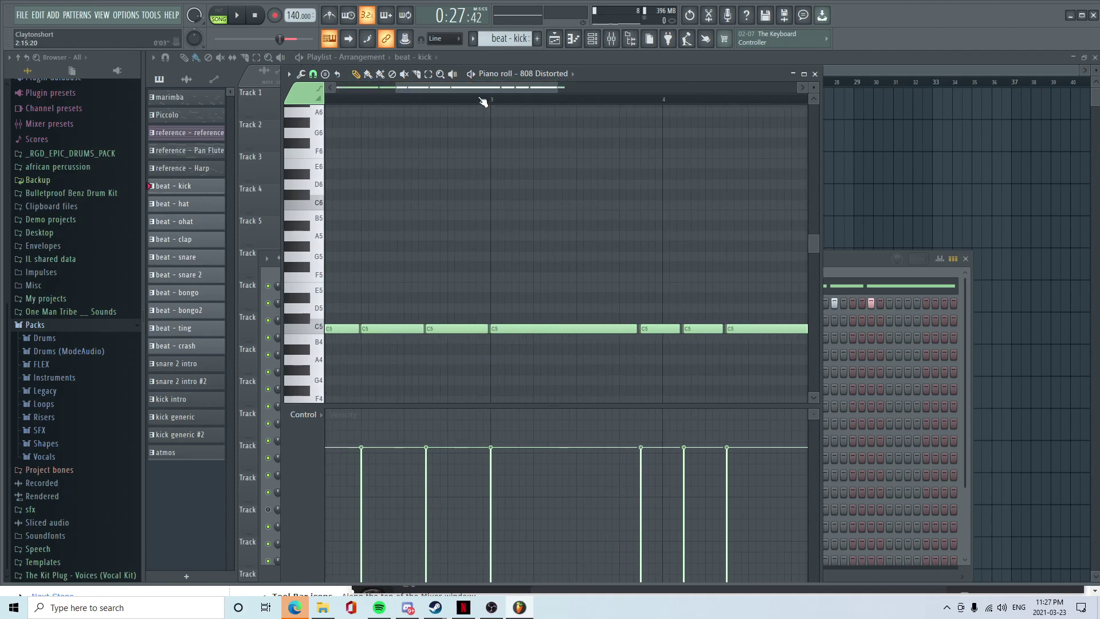
drag(466, 93, 152, 54)
key(ctrl+a)
key(Delete)
scroll(544, 320, down, 5)
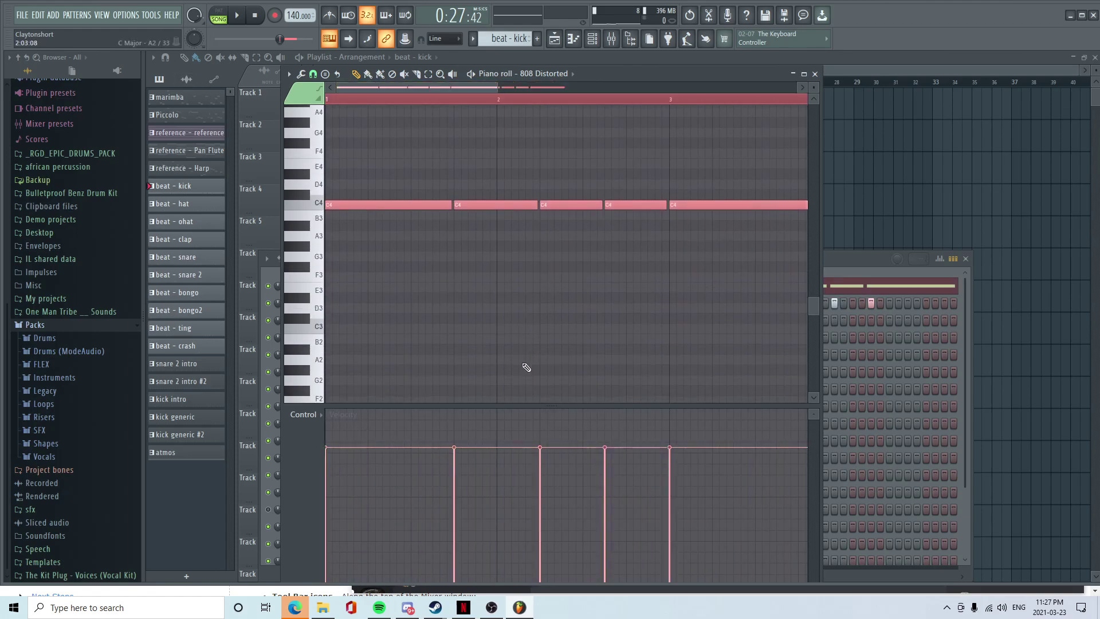
- Listen to the looped section with the 808 line and look over its notes in the piano roll
click(851, 258)
key(space)
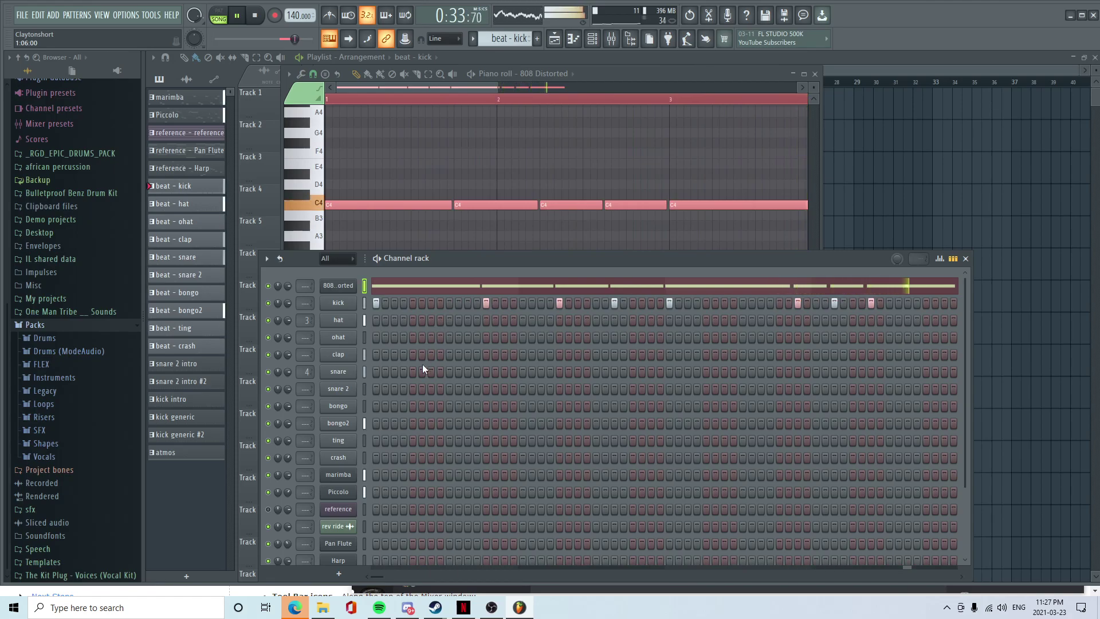
key(space)
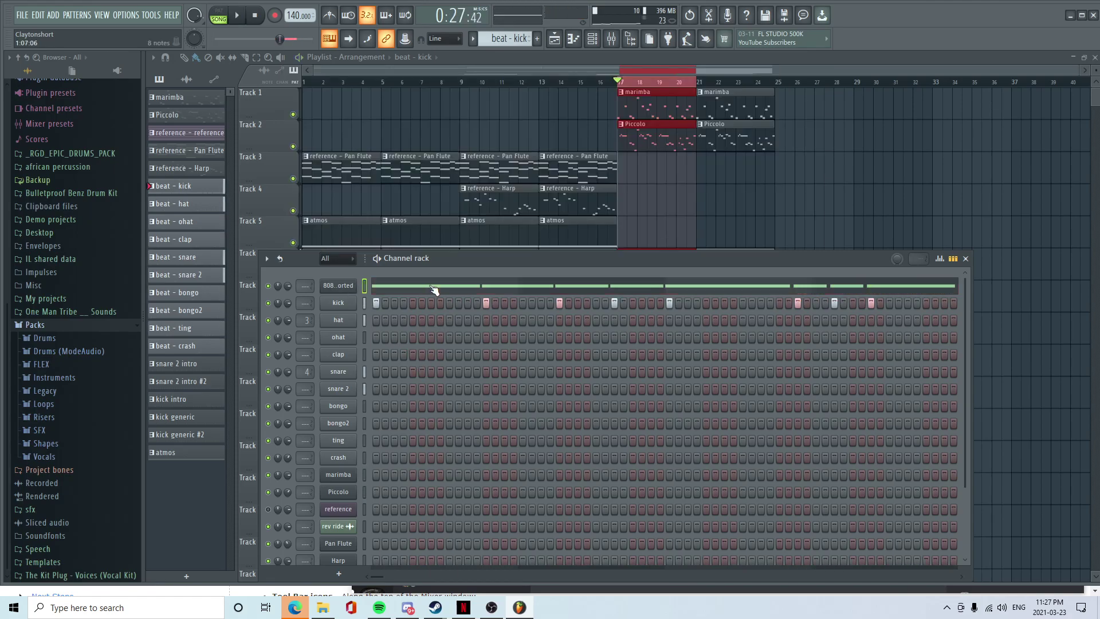
click(431, 288)
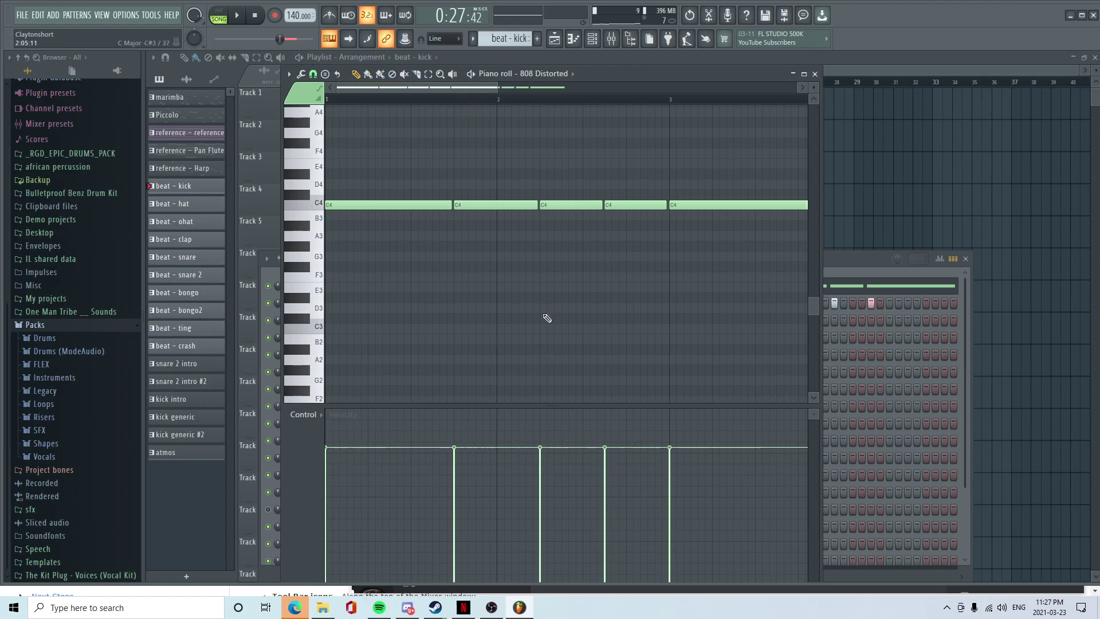
scroll(408, 128, up, 5)
scroll(403, 194, down, 5)
scroll(349, 249, up, 2)
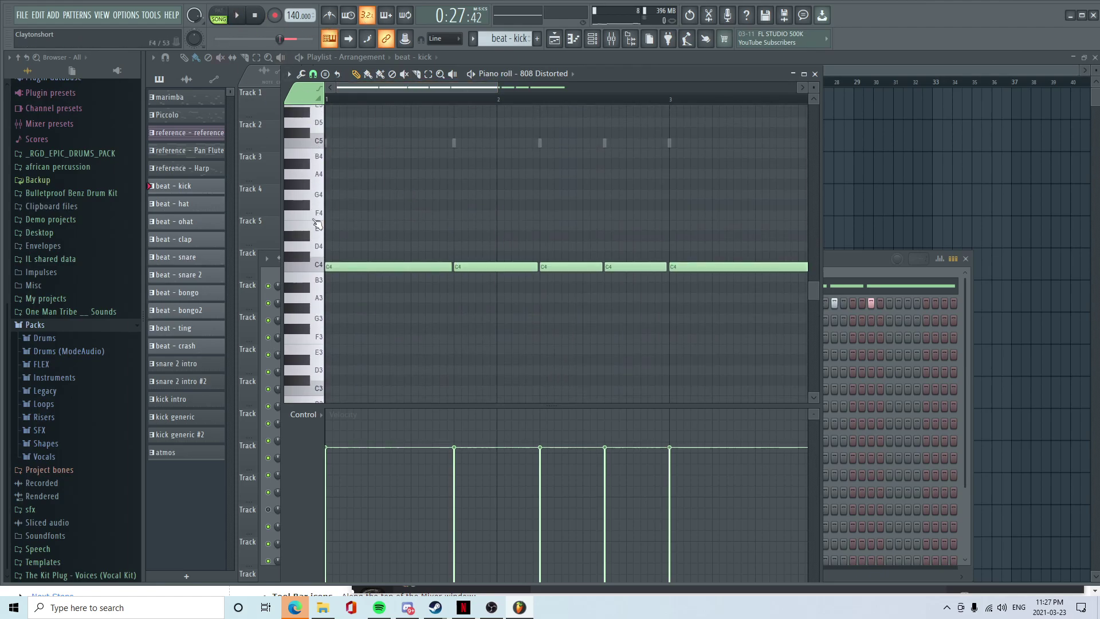
key(space)
key(space)
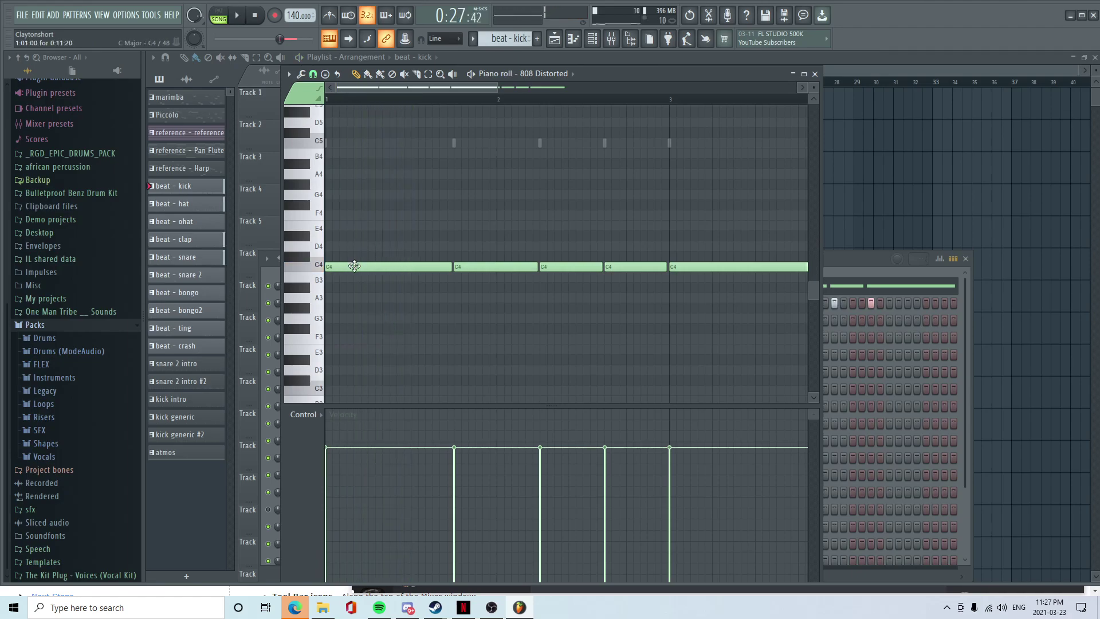
- Transpose all the 808 notes down one semitone to B3 and play back the loop
click(354, 266)
key(ctrl+a)
key(shift+Down)
key(space)
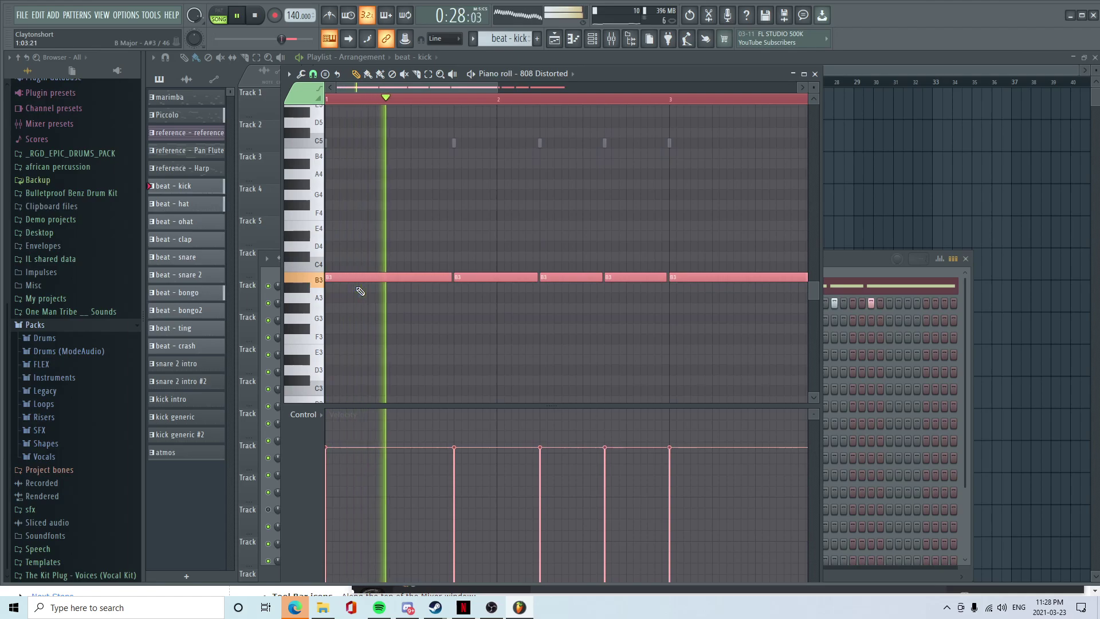
key(space)
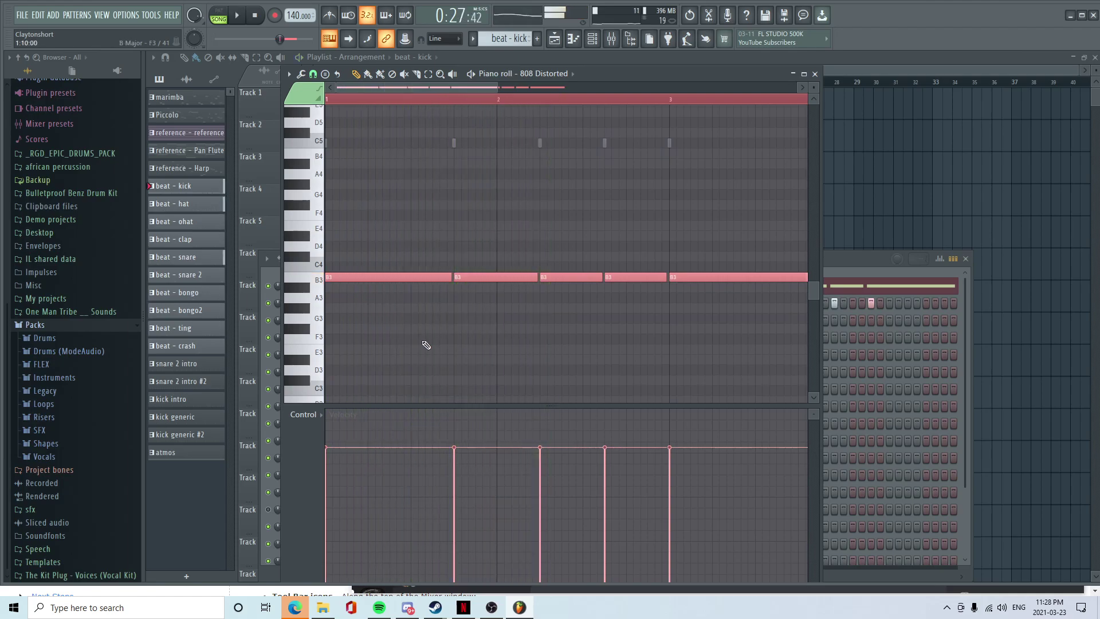
key(ctrl+d)
key(space)
key(space)
- Add a B4 note above the second 808 note, starting at 1:13:00, make it a slide note and play it back
drag(454, 142, 456, 153)
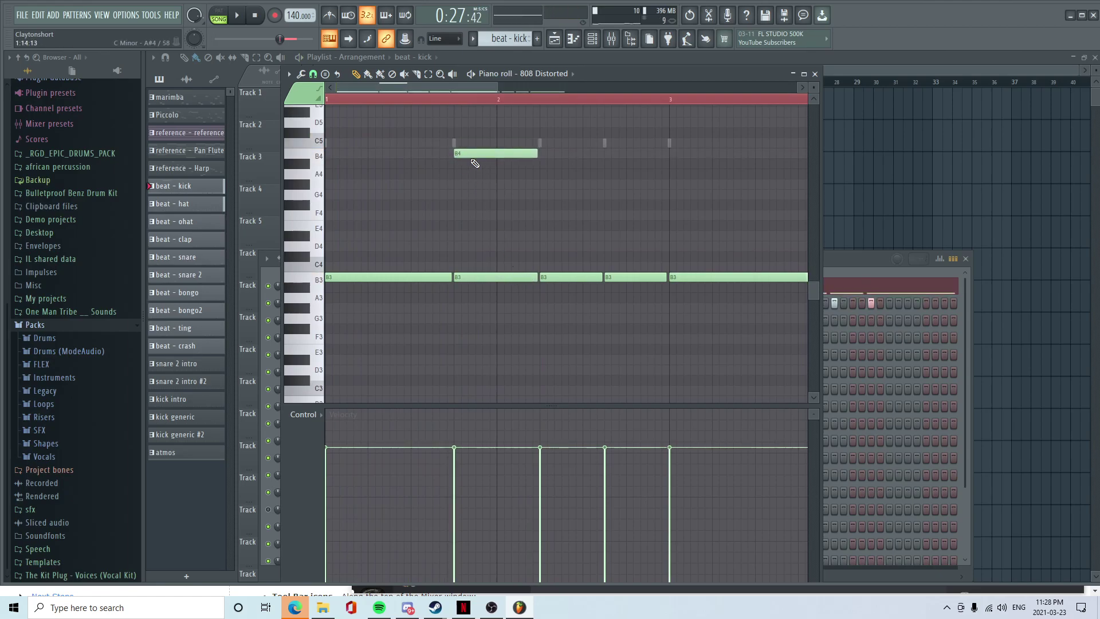
double_click(473, 152)
click(481, 286)
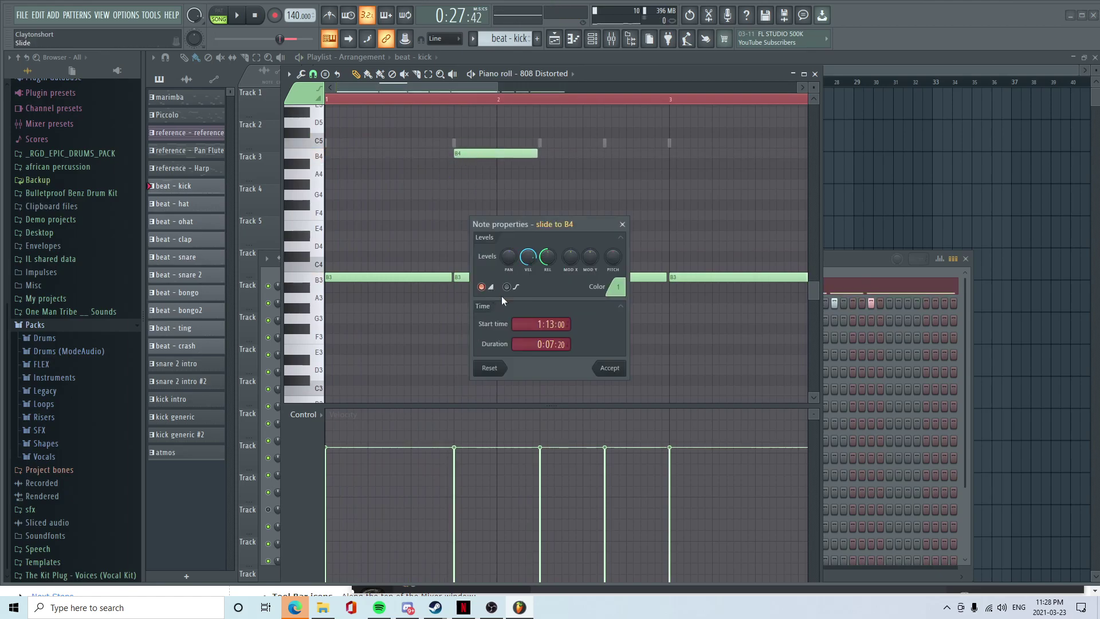
click(609, 369)
double_click(480, 152)
click(620, 374)
key(space)
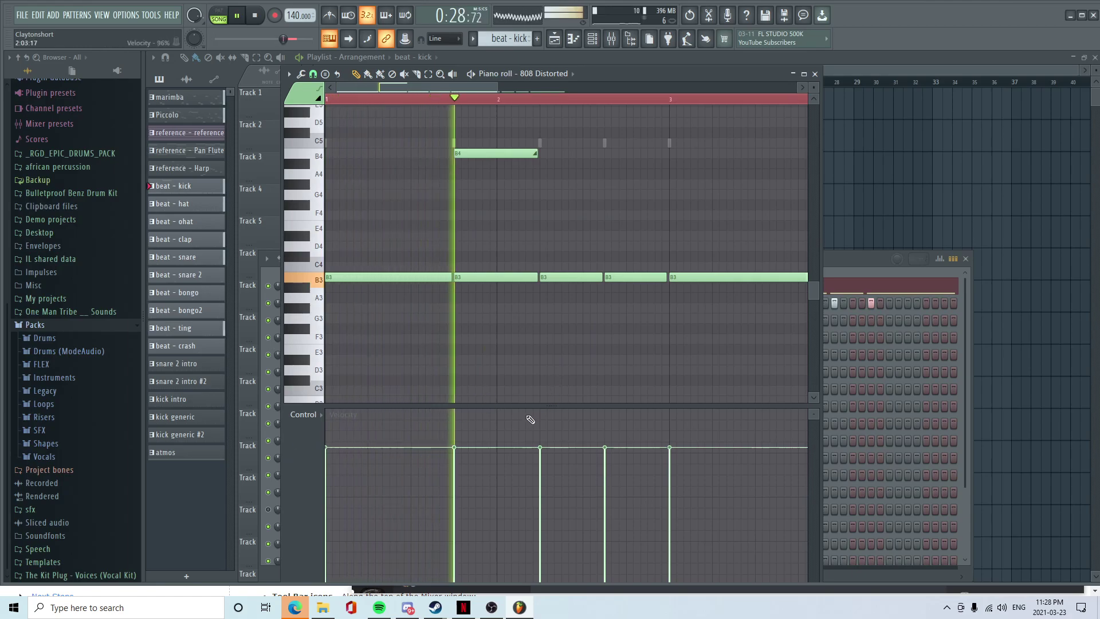
key(space)
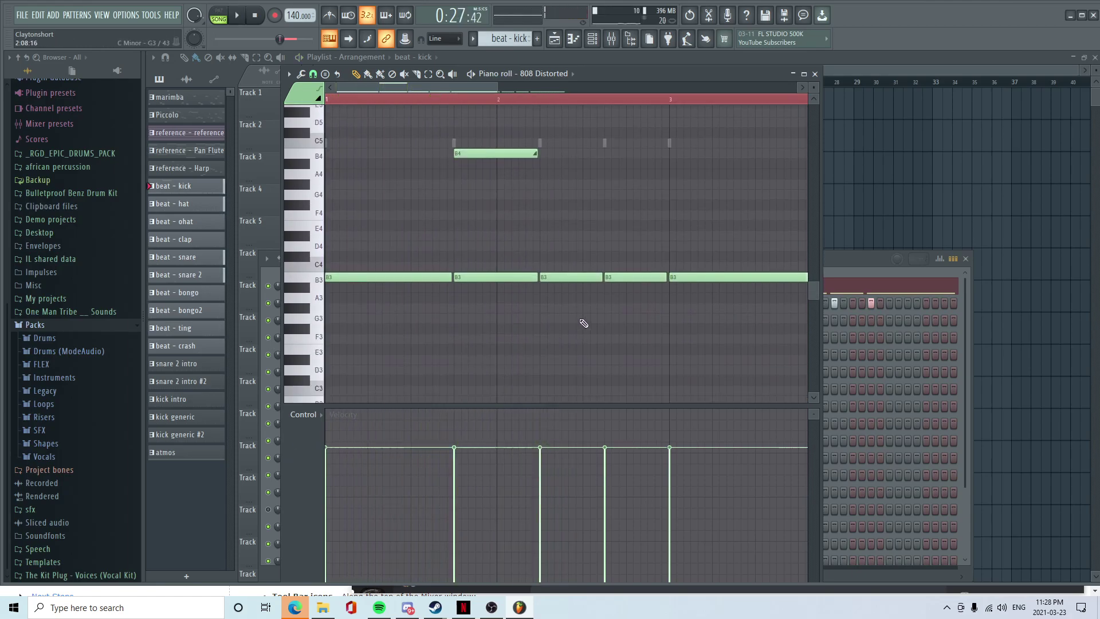
scroll(582, 320, up, 3)
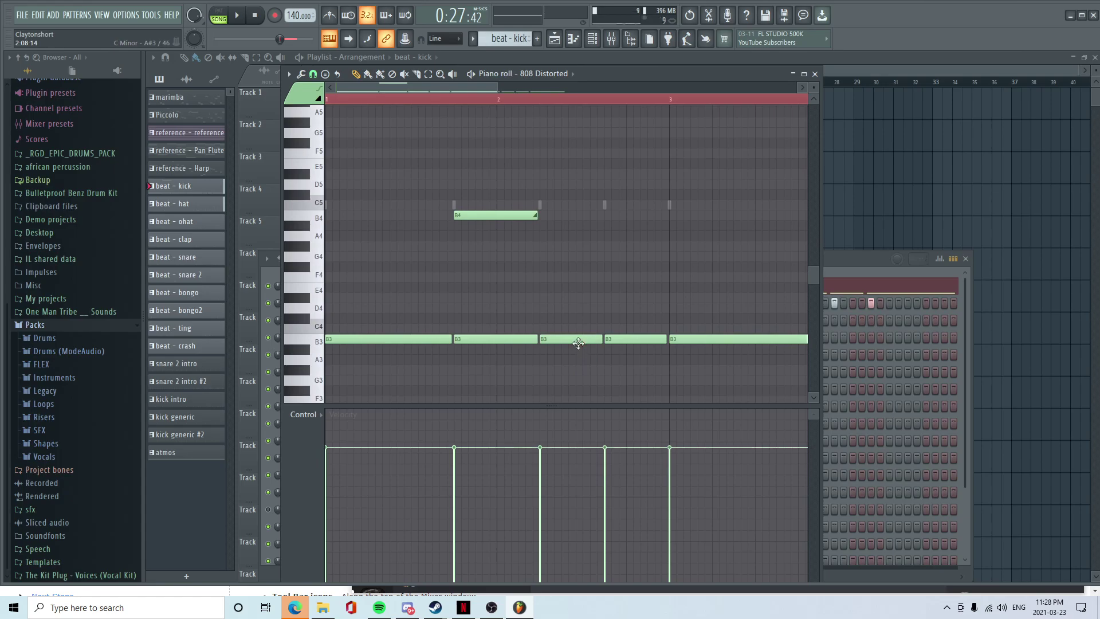
- Add a B5 note above the third 808 note at 2:05:00 and make the B3 note beneath it a slide note
scroll(551, 191, up, 3)
click(541, 173)
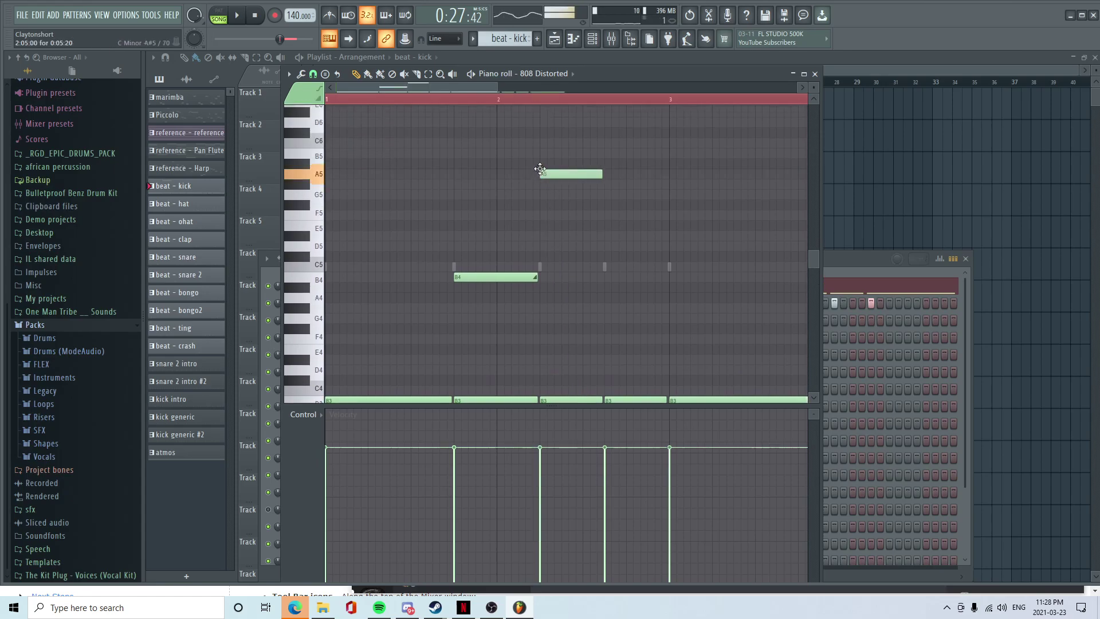
mouse_move(541, 180)
mouse_down()
mouse_move(541, 150)
mouse_move(548, 162)
mouse_up()
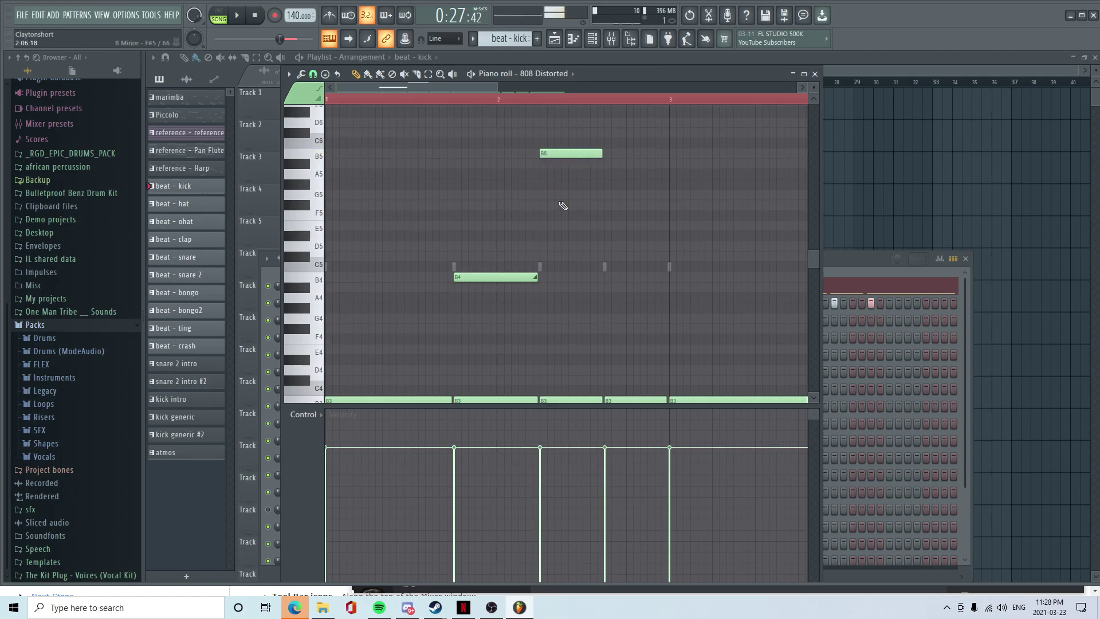
scroll(559, 186, down, 4)
double_click(465, 309)
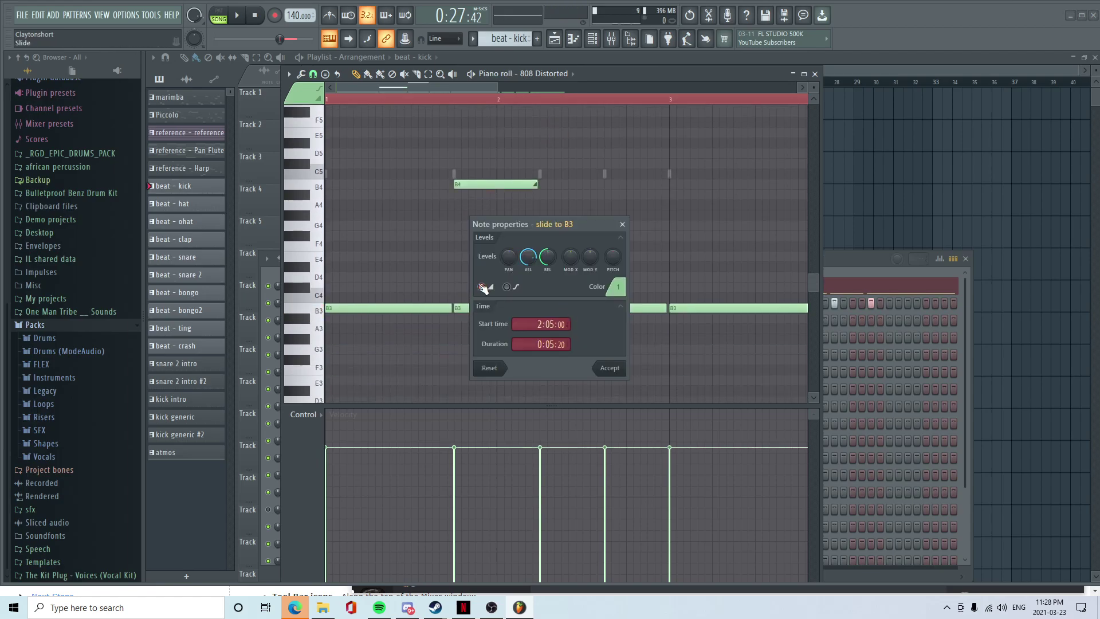
click(622, 370)
- Shorten the B3 slide note at 2:05:00 to about two steps and play back the section
scroll(596, 321, up, 5)
drag(600, 186, 606, 250)
scroll(606, 269, down, 4)
scroll(605, 269, up, 4)
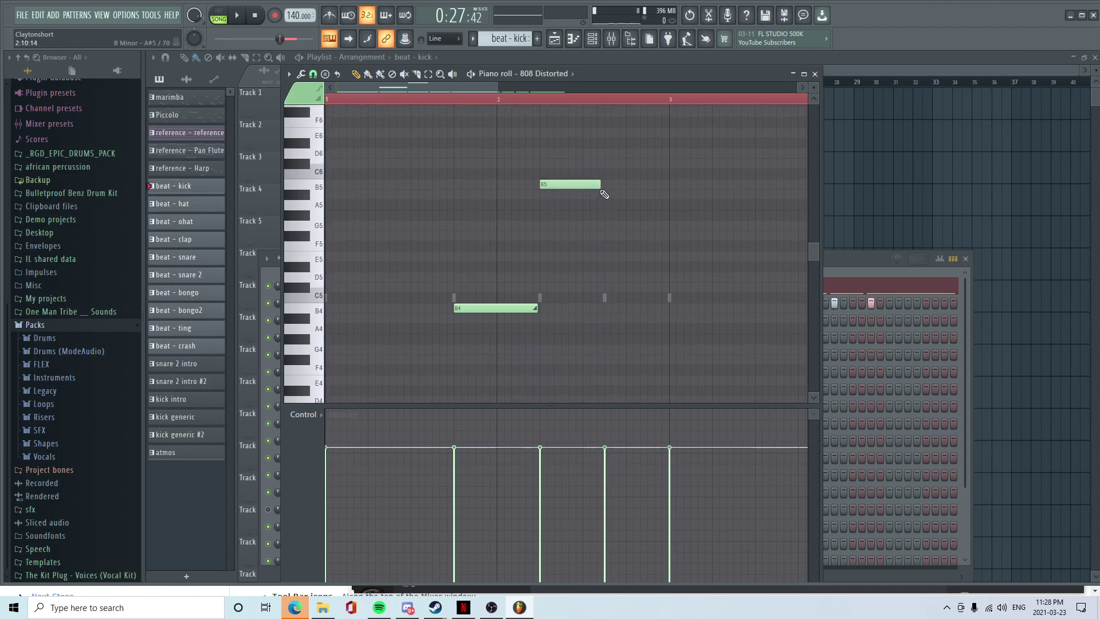
ctrl+scroll(604, 259, down, 1)
scroll(590, 282, down, 2)
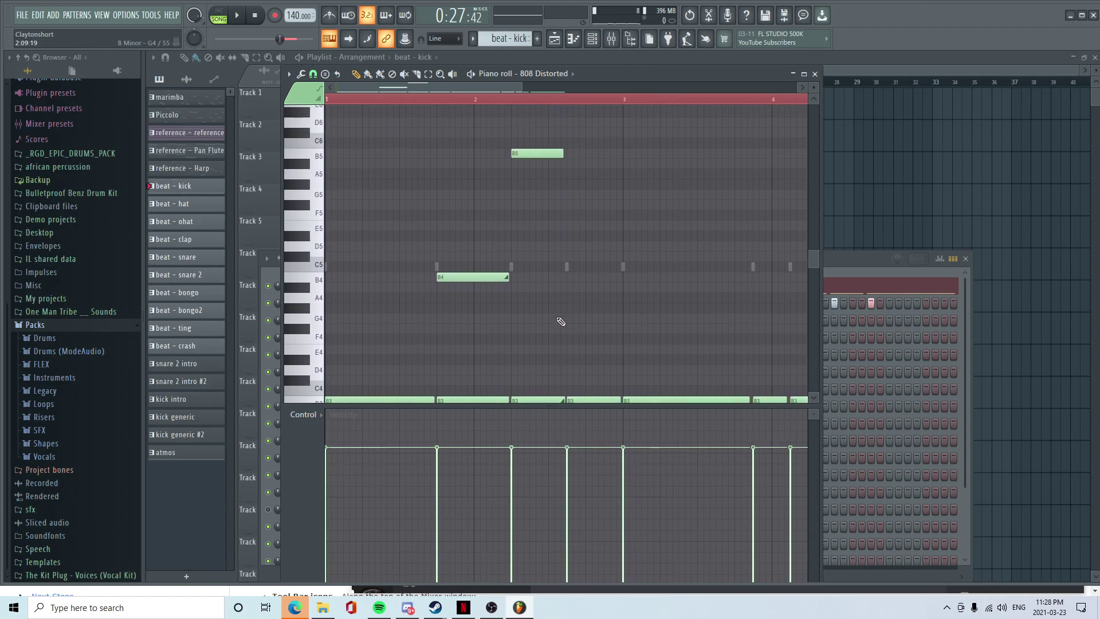
scroll(532, 406, down, 2)
drag(564, 370, 530, 390)
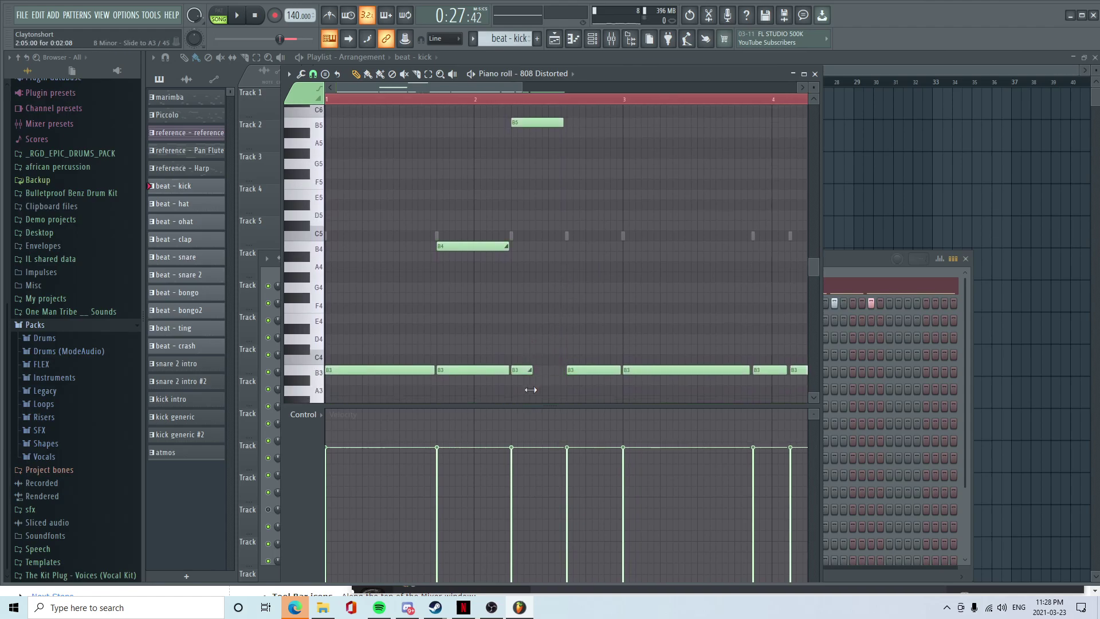
key(space)
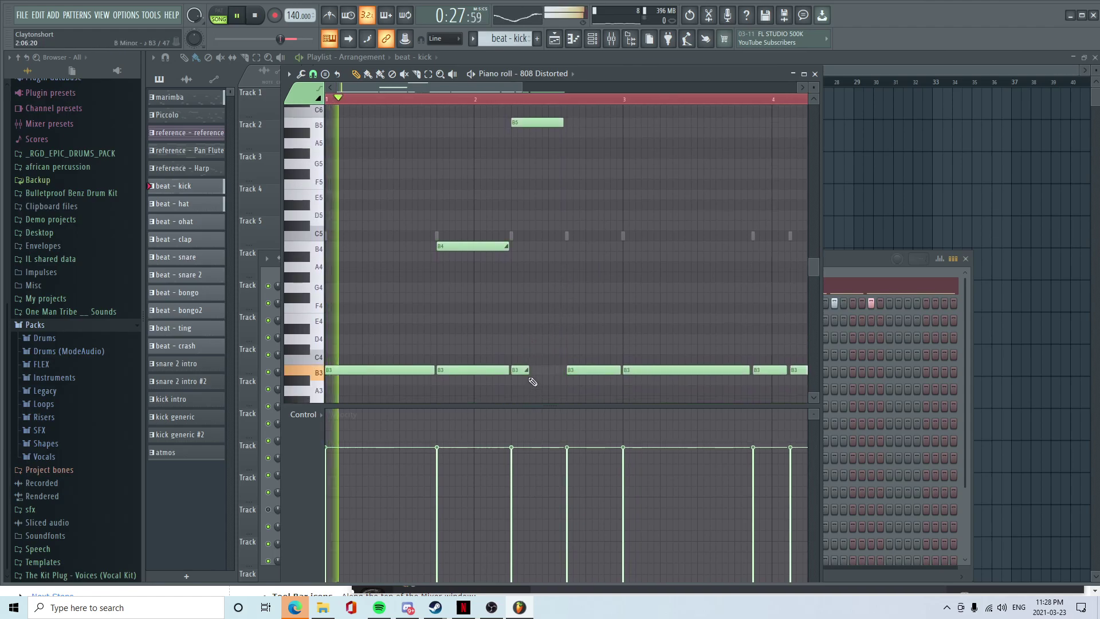
scroll(550, 364, down, 1)
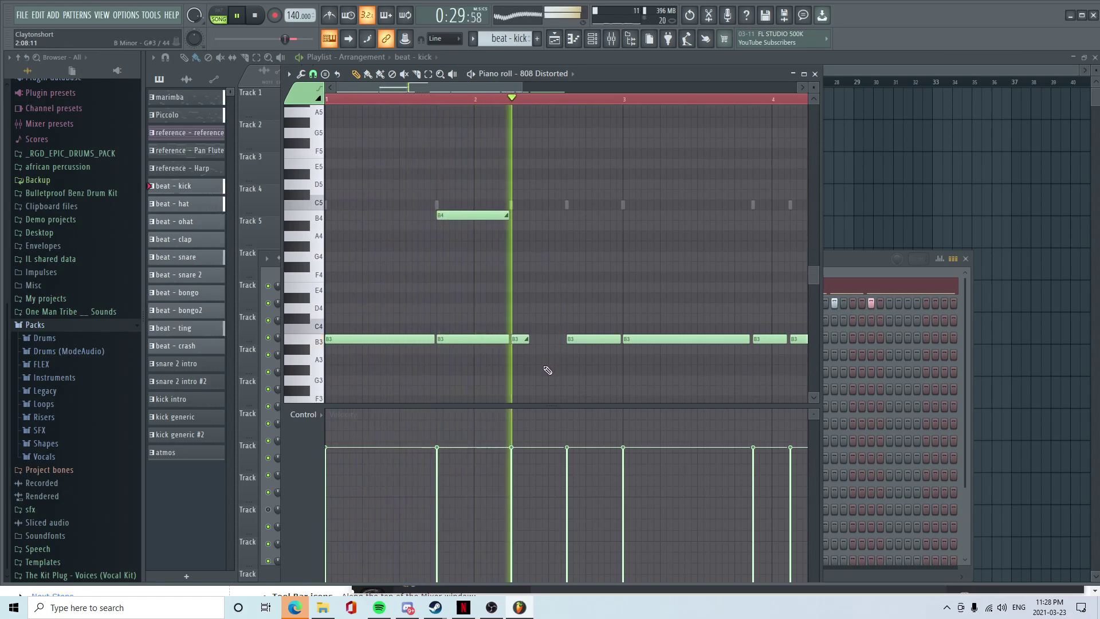
key(space)
- Set the length of the B3 slide note at 2:05:00 to 0:04:00 and play it back
scroll(539, 372, up, 4)
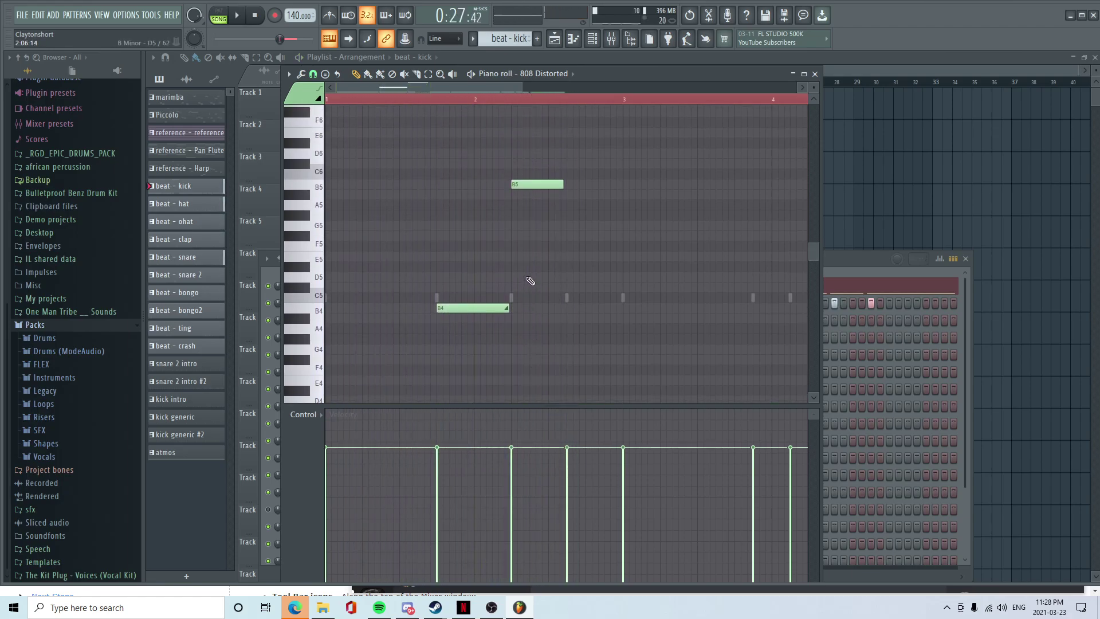
scroll(528, 281, down, 4)
drag(525, 309, 546, 310)
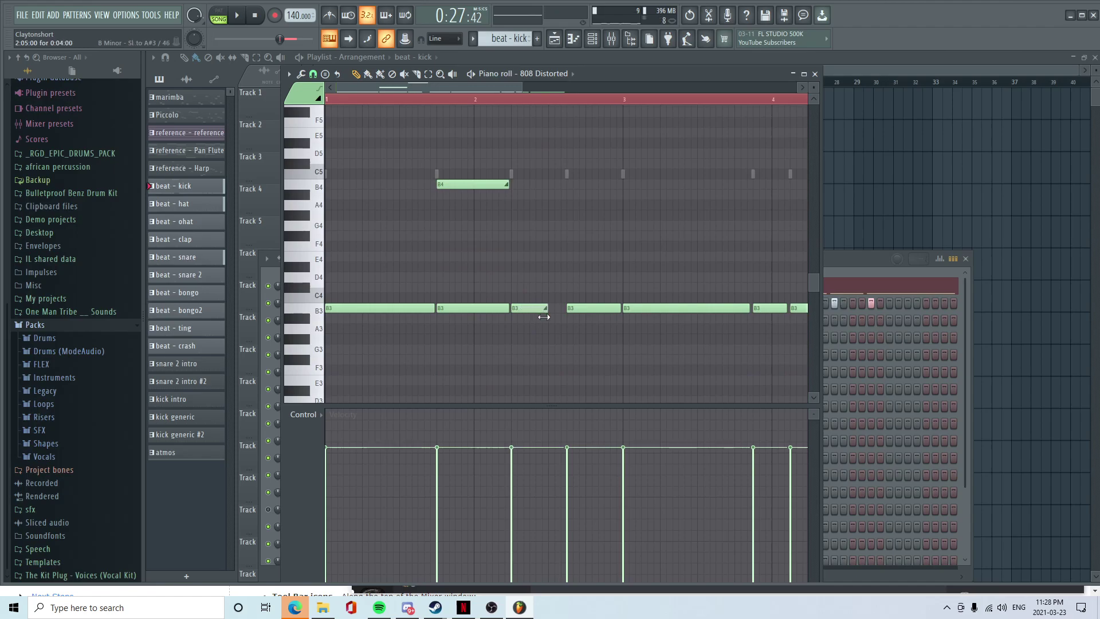
key(space)
scroll(562, 317, up, 1)
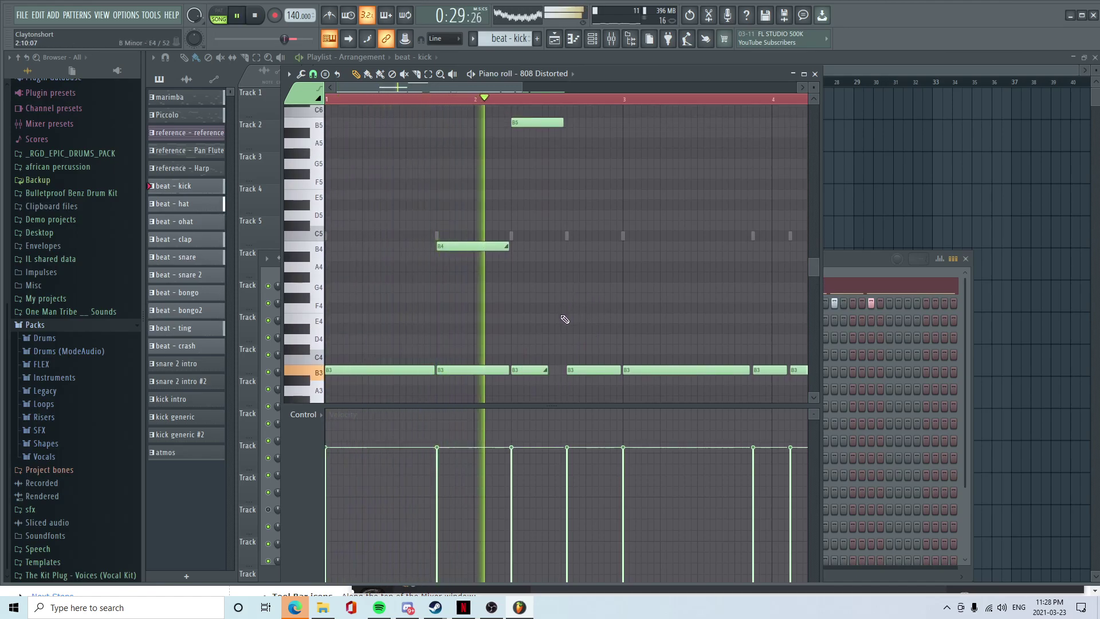
scroll(567, 327, down, 1)
key(space)
- Raise the fourth 808 note one semitone to C4 and play back the section
click(585, 338)
drag(597, 339, 593, 328)
key(space)
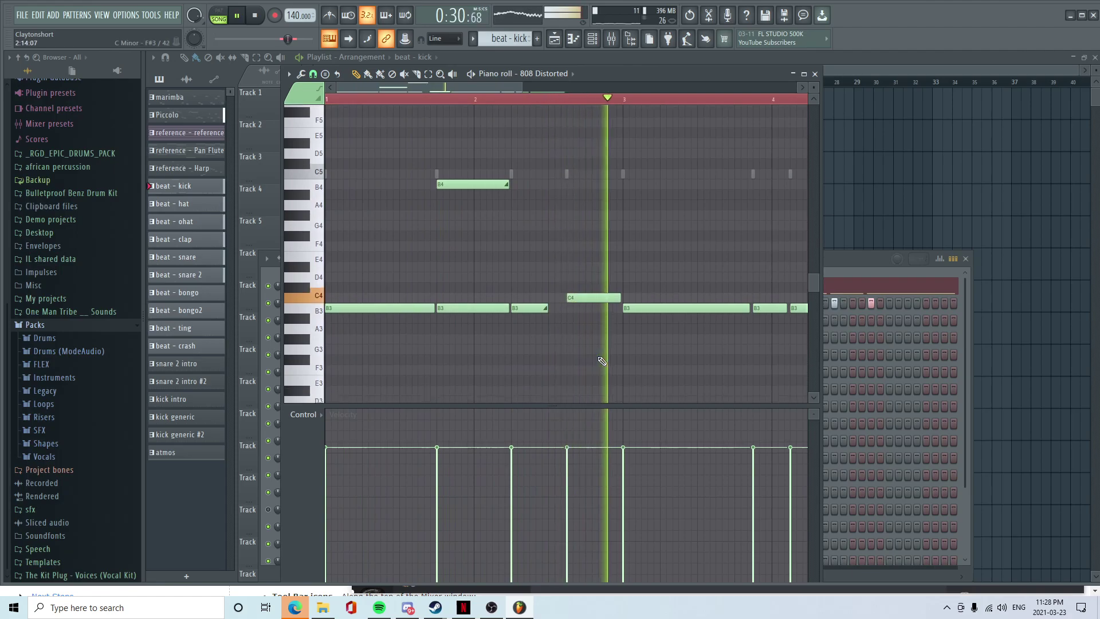
scroll(601, 361, up, 1)
key(space)
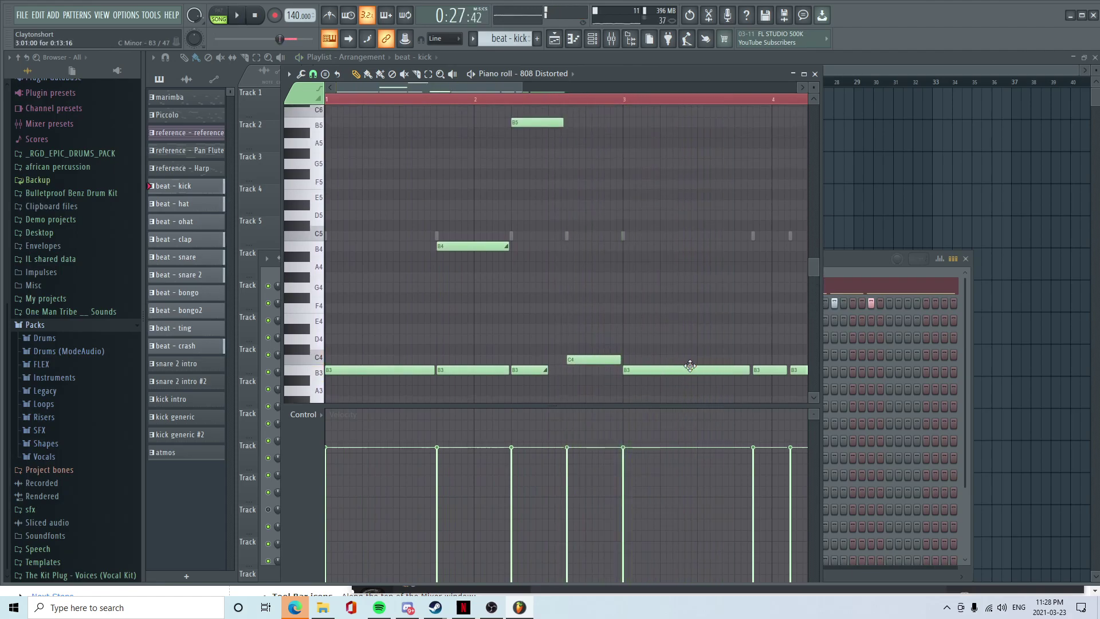
- Add a B6 note above the long 808 note in bar 3, starting at 3:04:00
scroll(664, 257, up, 2)
scroll(689, 296, up, 2)
scroll(582, 309, down, 5)
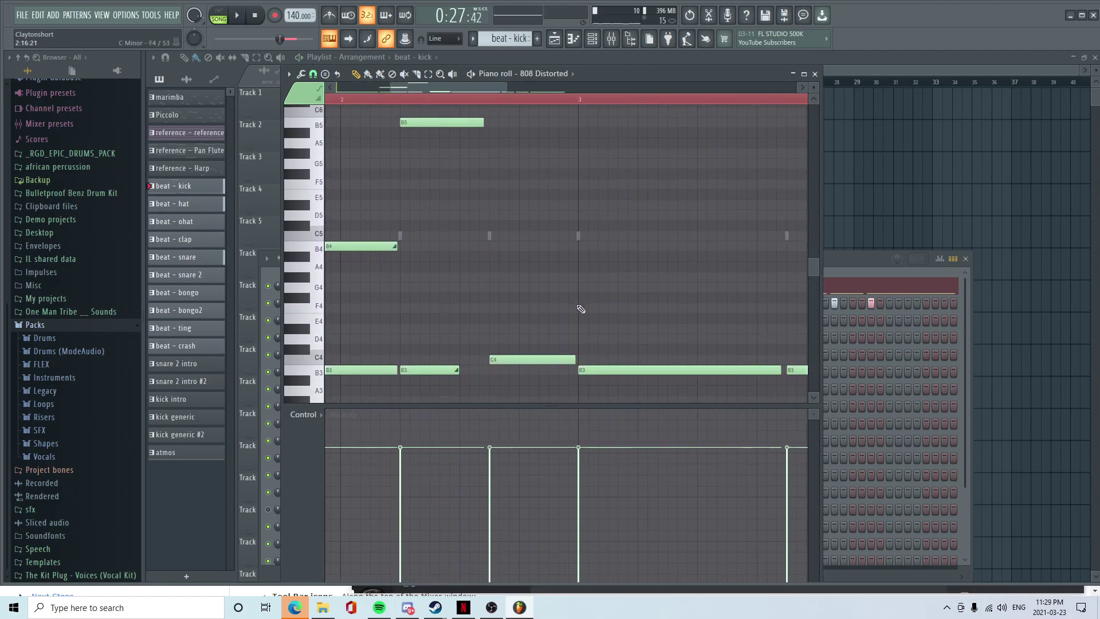
scroll(573, 289, up, 5)
scroll(619, 274, down, 3)
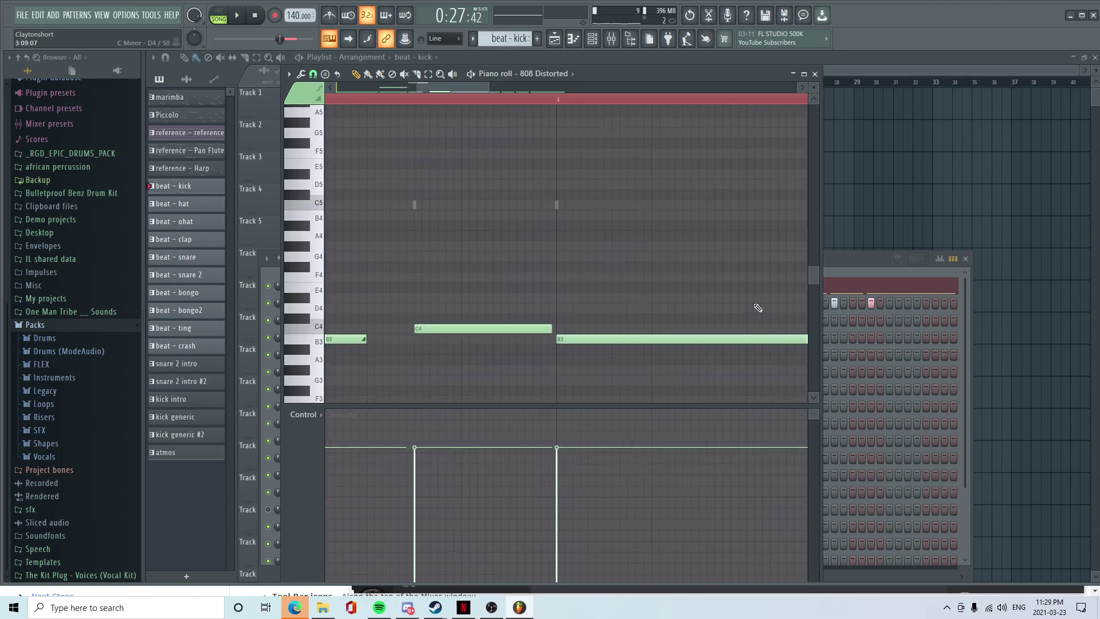
drag(478, 90, 442, 93)
scroll(472, 275, up, 2)
scroll(473, 273, down, 1)
scroll(621, 253, right, 2)
scroll(609, 197, up, 3)
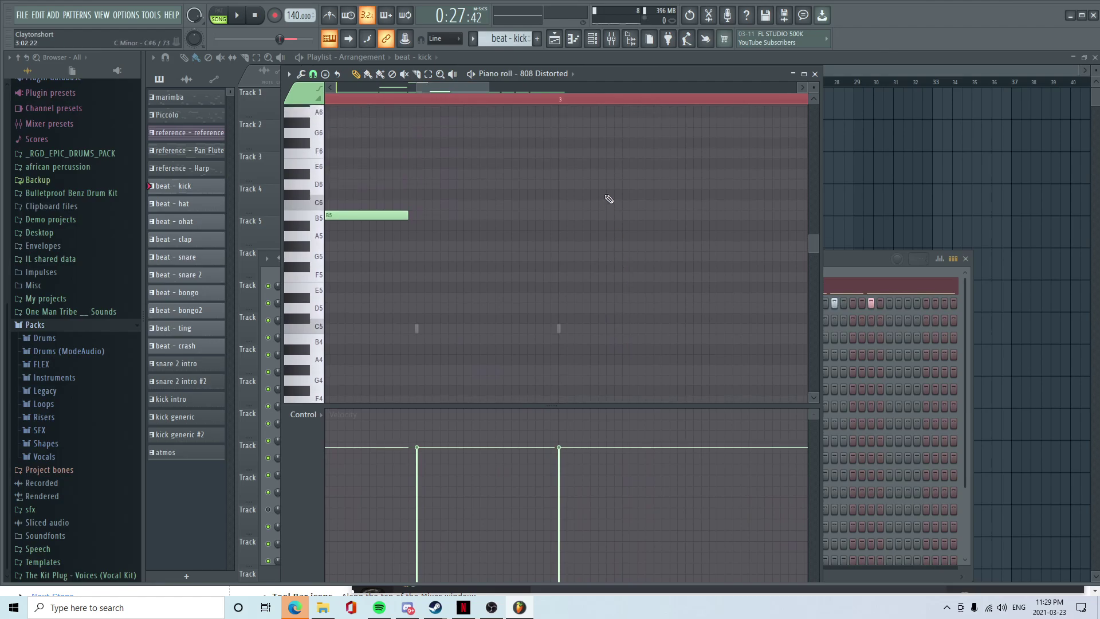
click(618, 182)
scroll(668, 208, down, 2)
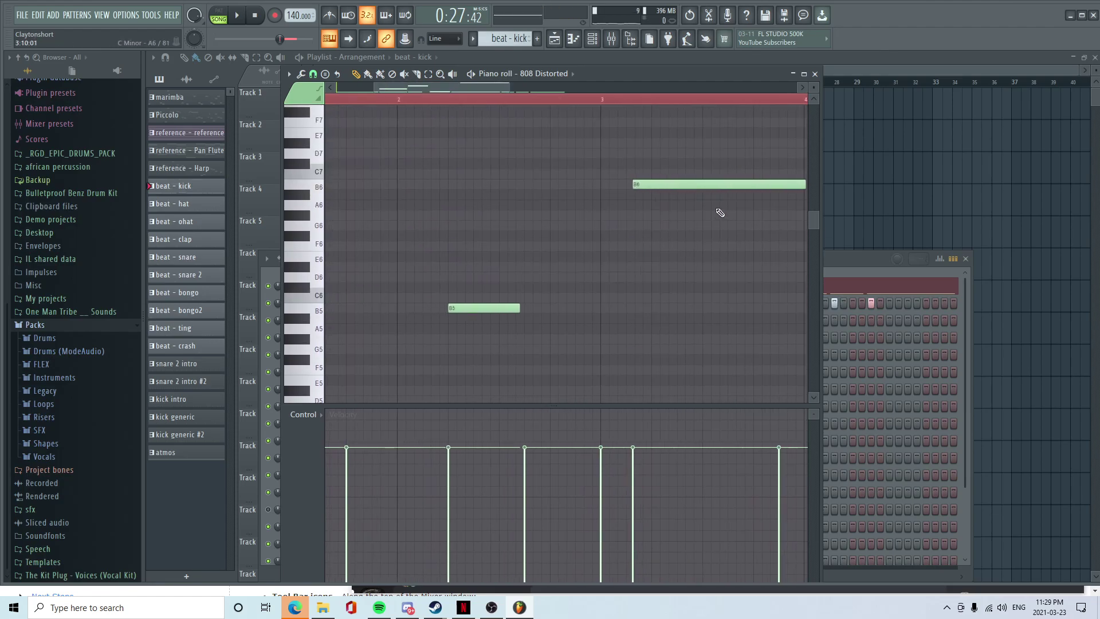
scroll(682, 233, up, 3)
mouse_move(655, 176)
mouse_down()
mouse_move(668, 177)
mouse_move(662, 184)
mouse_up()
right_click(667, 176)
scroll(614, 179, down, 2)
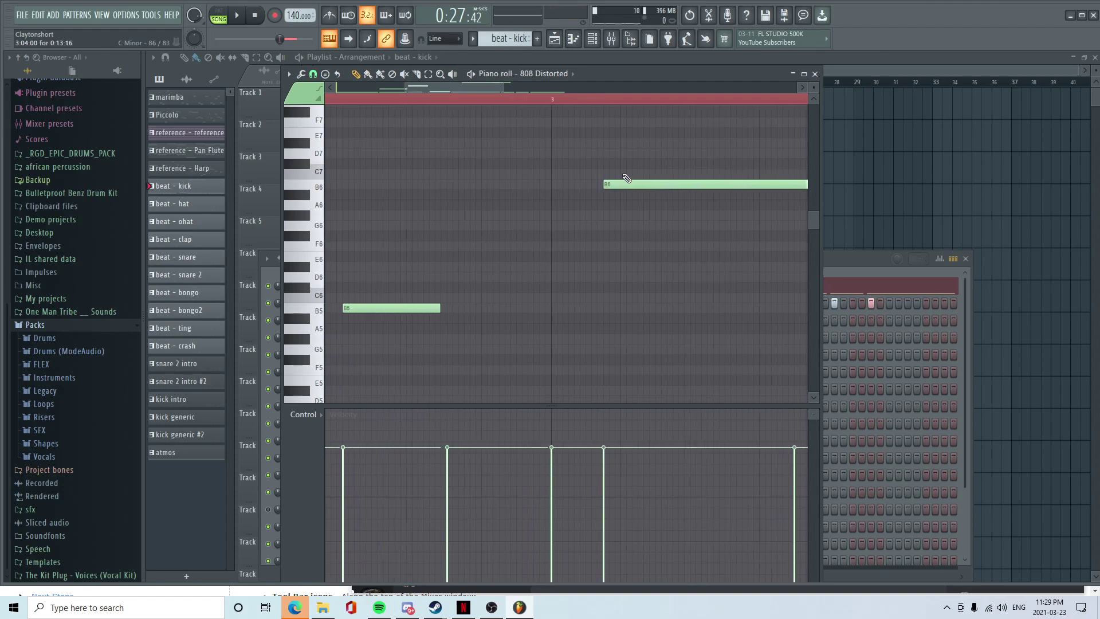
- Shorten the B6 note at 3:04:00 to 0:01:00 and make it a slide note
drag(488, 88, 531, 89)
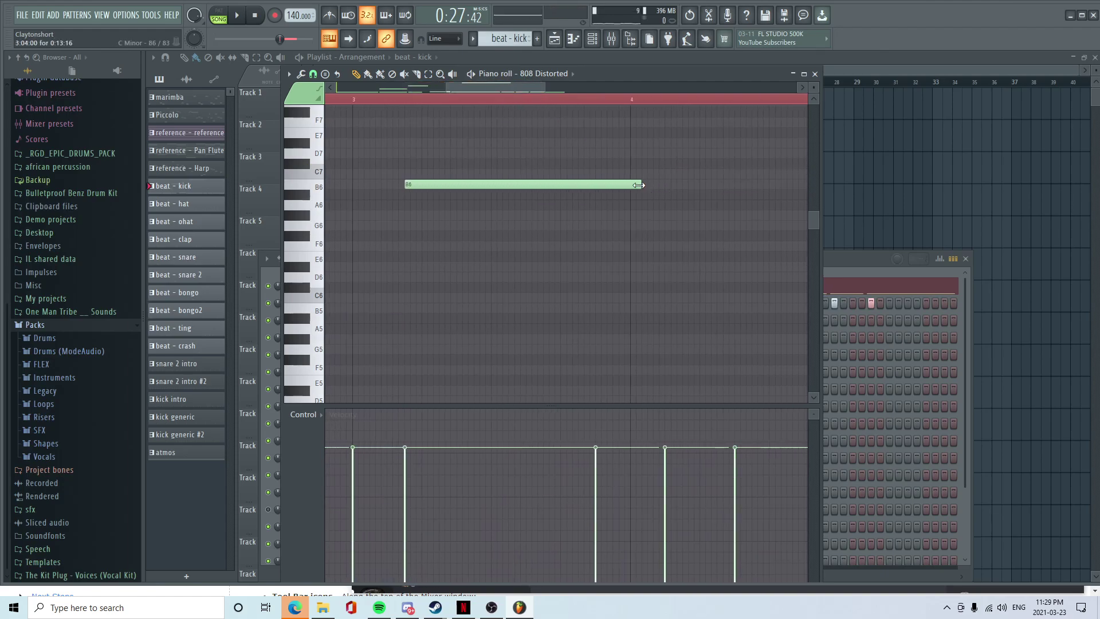
drag(638, 185, 417, 238)
double_click(412, 183)
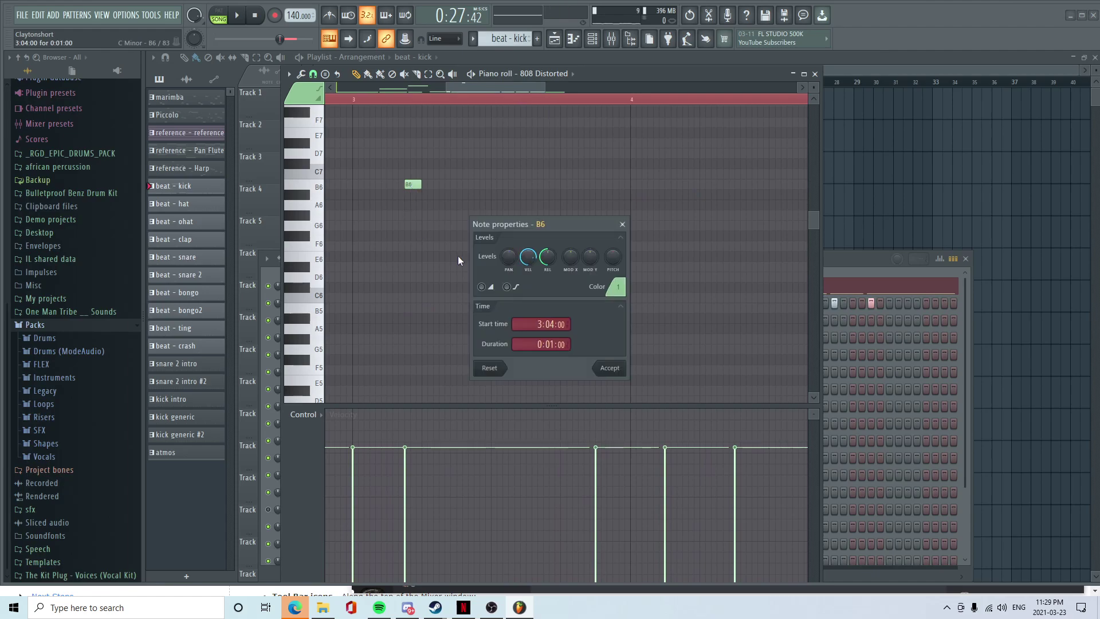
click(626, 374)
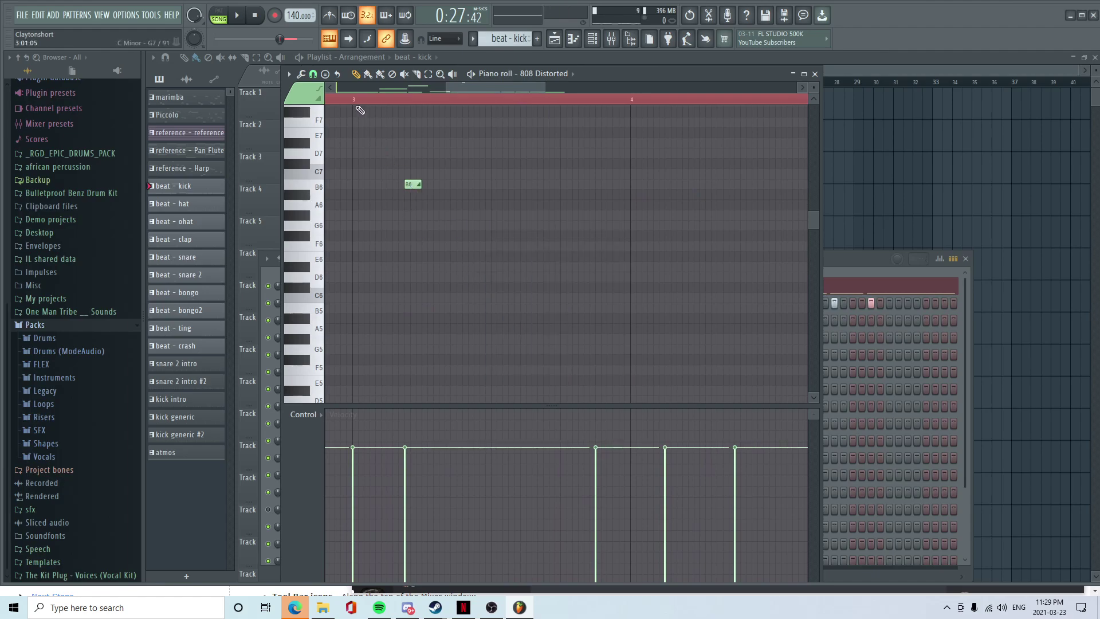
- Clear the time selection, play from around bar 3 and move the B6 slide note to 3:03:00
drag(455, 90, 442, 90)
right_click(412, 101)
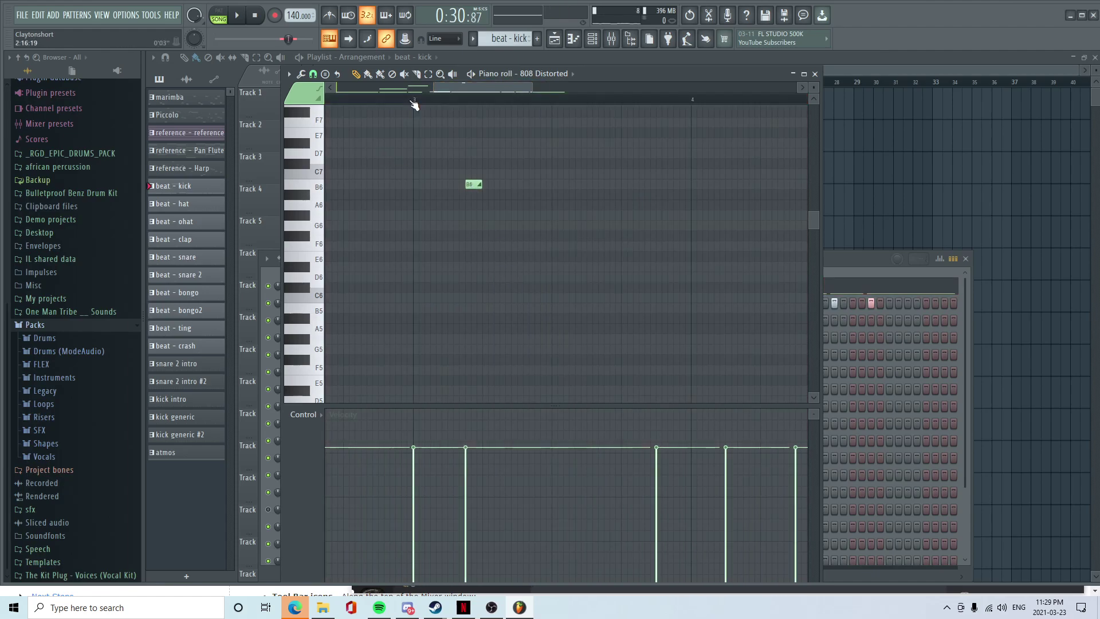
key(space)
key(space)
scroll(471, 182, up, 2)
drag(474, 183, 445, 183)
scroll(504, 304, down, 4)
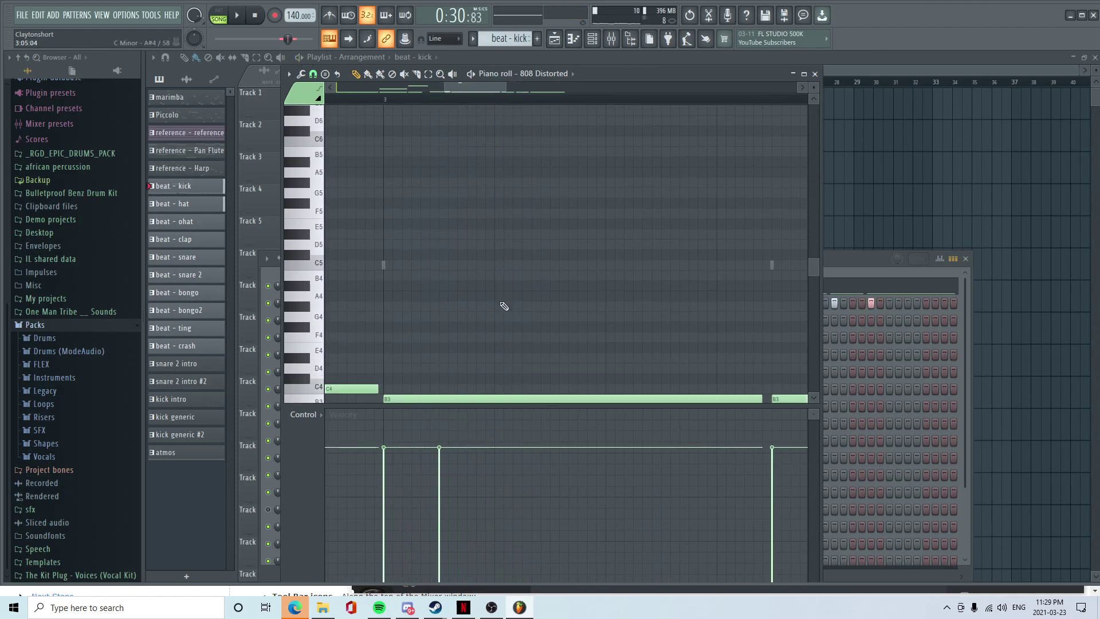
- Add one-step slide notes at B3 starting at 3:05:00 and at C7 starting at 3:07:00
drag(503, 298, 492, 305)
scroll(589, 202, up, 9)
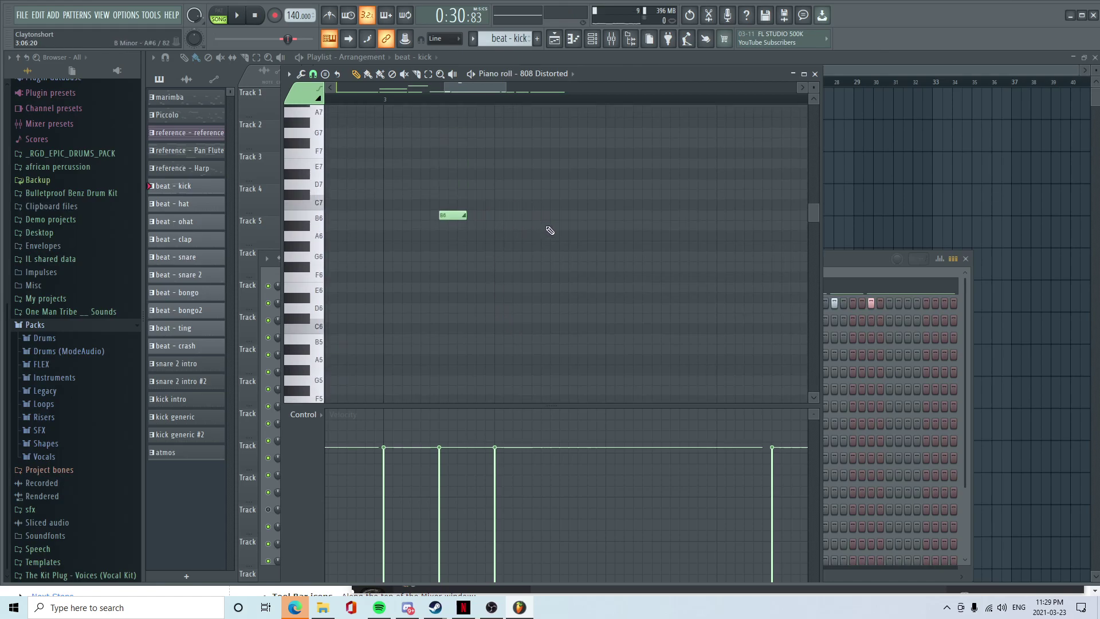
drag(568, 205, 584, 204)
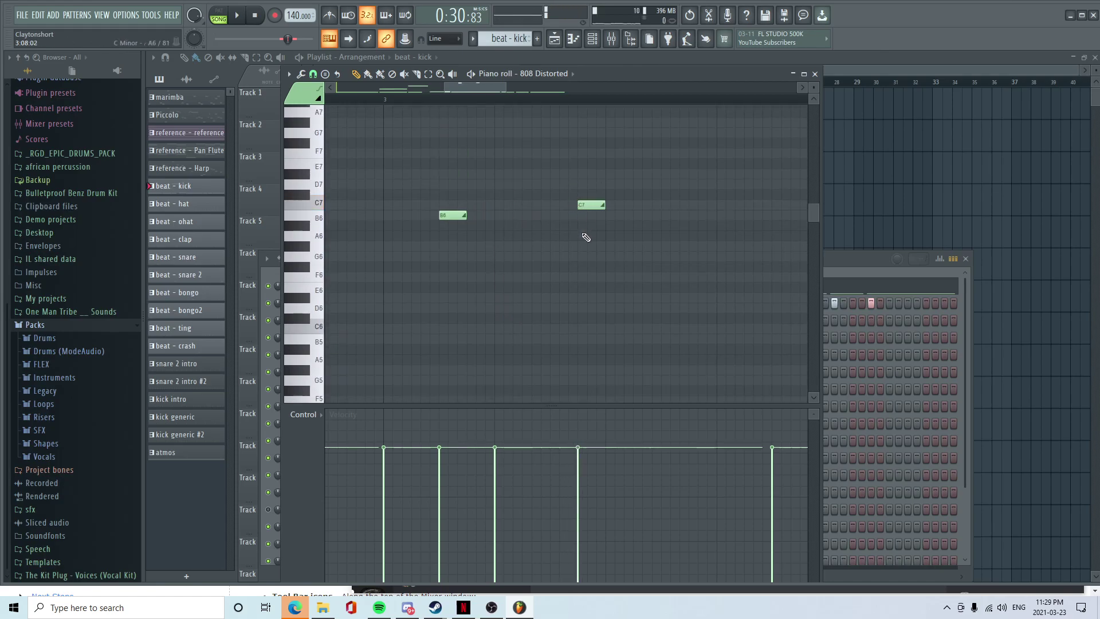
scroll(634, 337, down, 5)
scroll(639, 342, down, 2)
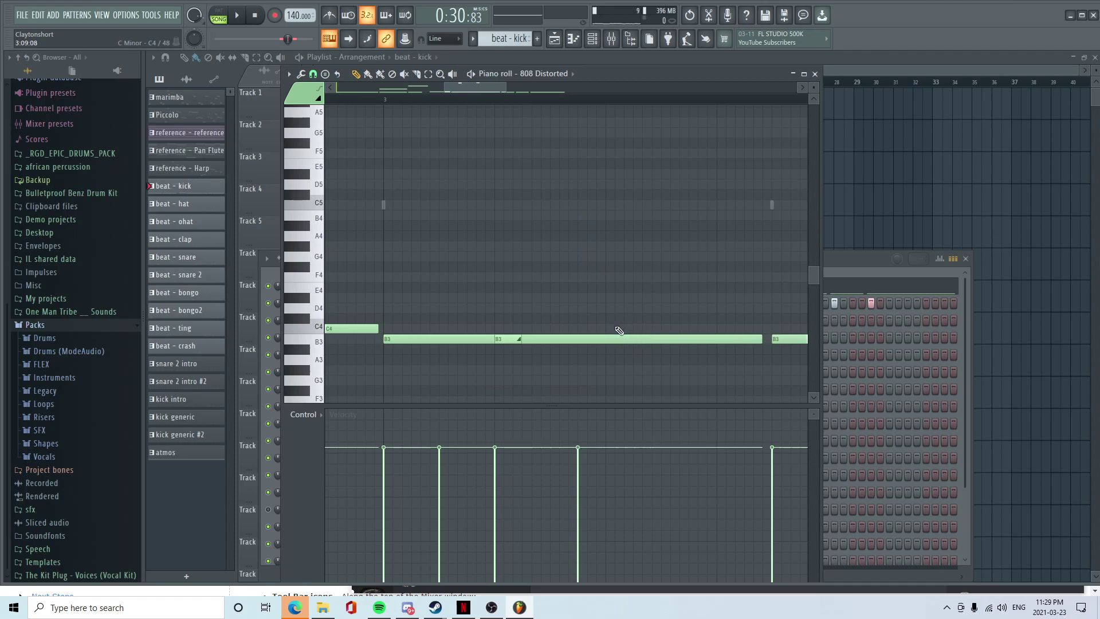
scroll(613, 320, up, 4)
scroll(612, 319, down, 3)
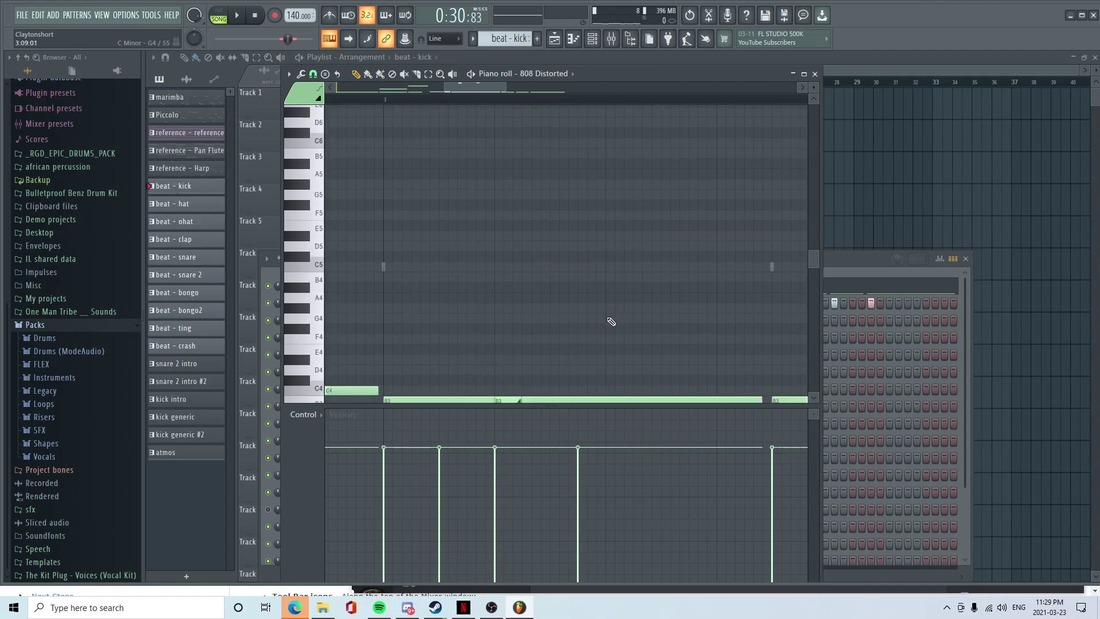
scroll(570, 187, up, 4)
drag(596, 143, 568, 143)
- Try an A#3 slide note at 3:09:00, play it back and delete it
scroll(602, 166, down, 4)
drag(608, 368, 611, 401)
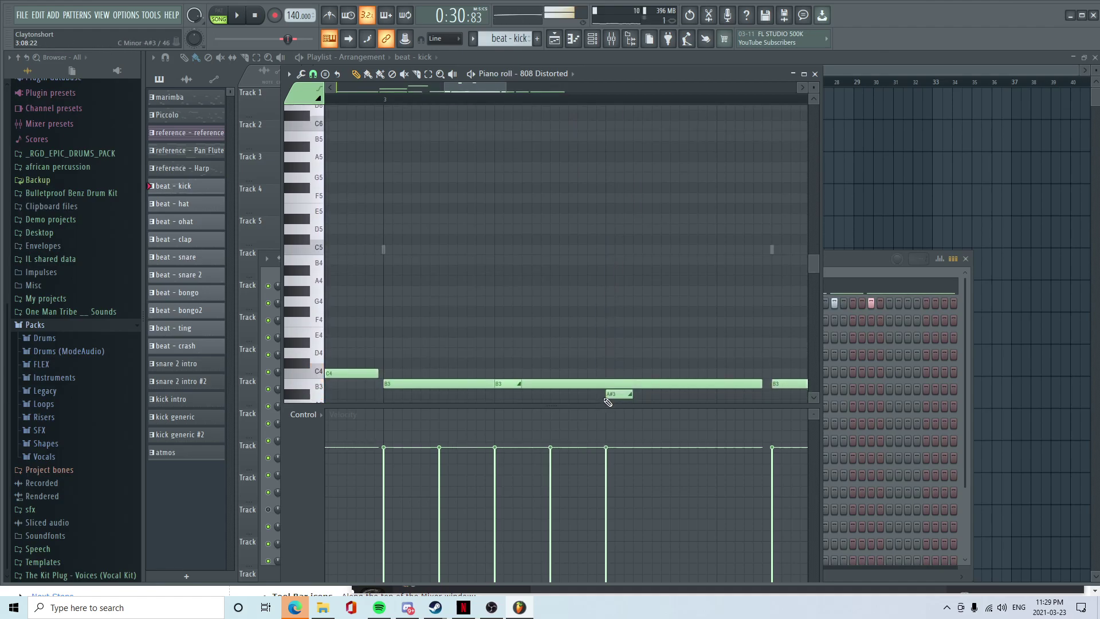
key(space)
scroll(597, 287, up, 4)
scroll(596, 287, down, 4)
key(space)
right_click(618, 387)
- Add a B3 slide note about five and a half steps long at 3:09:00 and play back bar 3
key(space)
key(space)
scroll(628, 270, up, 6)
scroll(617, 281, down, 4)
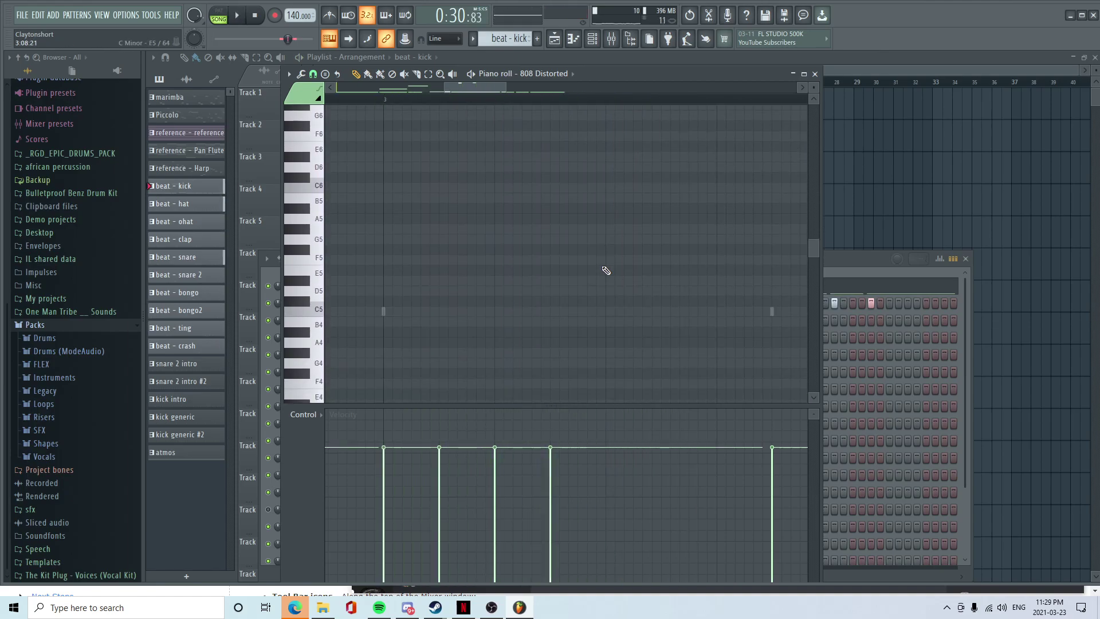
scroll(607, 271, down, 5)
drag(612, 270, 737, 291)
key(space)
scroll(626, 352, down, 2)
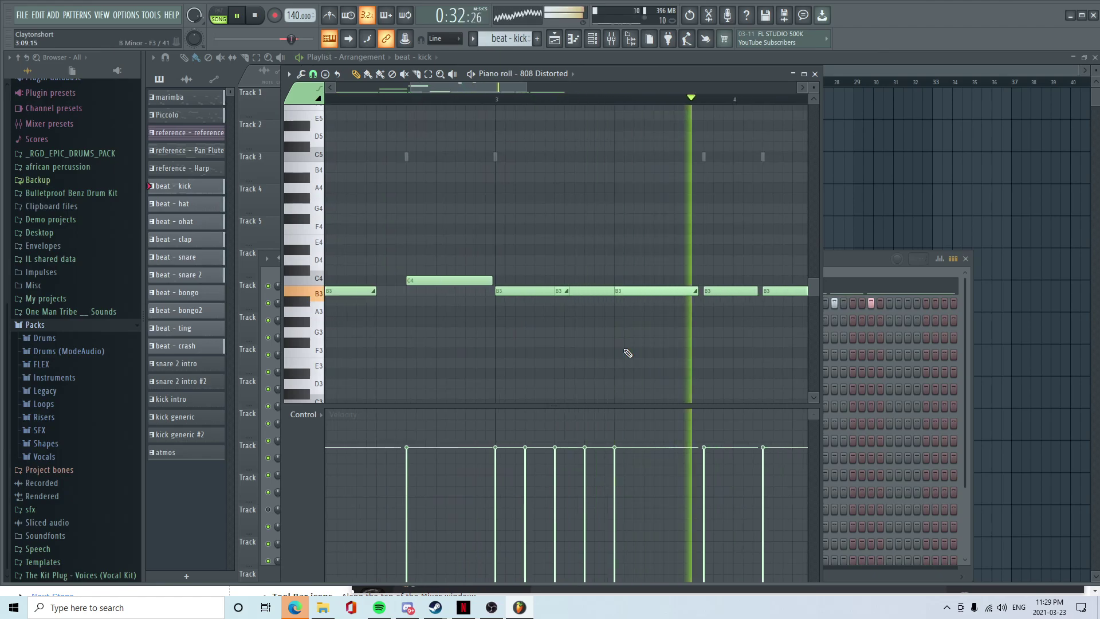
key(space)
- Add a C6 note above the 808 note at 3:15:00, matching that note's length
scroll(626, 351, up, 3)
drag(457, 88, 501, 95)
scroll(559, 349, up, 2)
scroll(552, 266, up, 2)
mouse_move(535, 207)
mouse_down()
mouse_move(531, 169)
mouse_move(535, 190)
mouse_up()
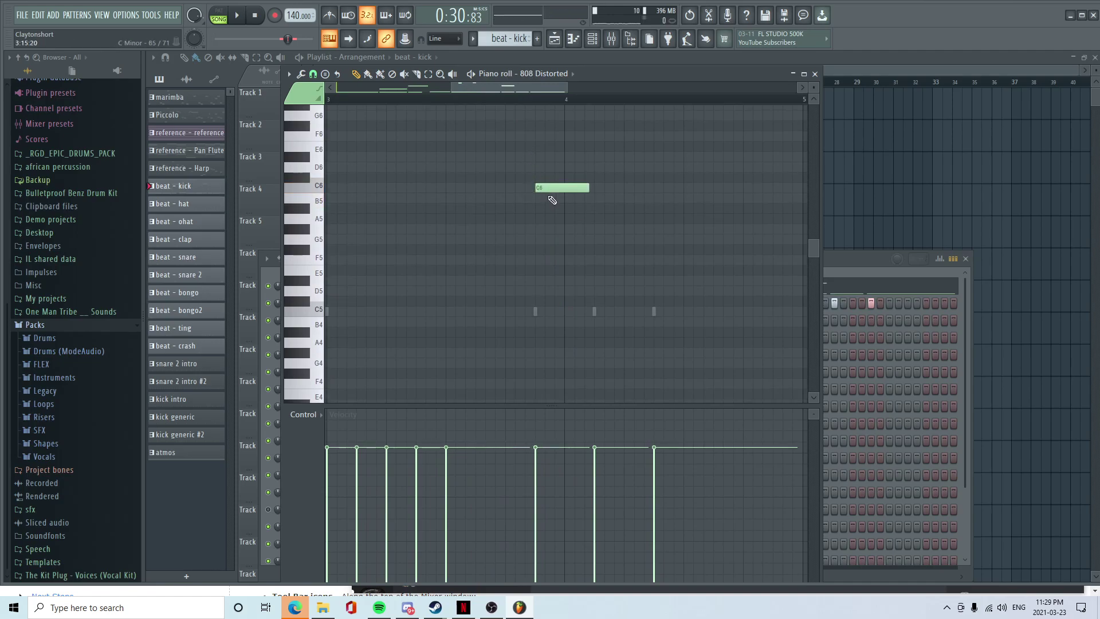
scroll(560, 263, down, 5)
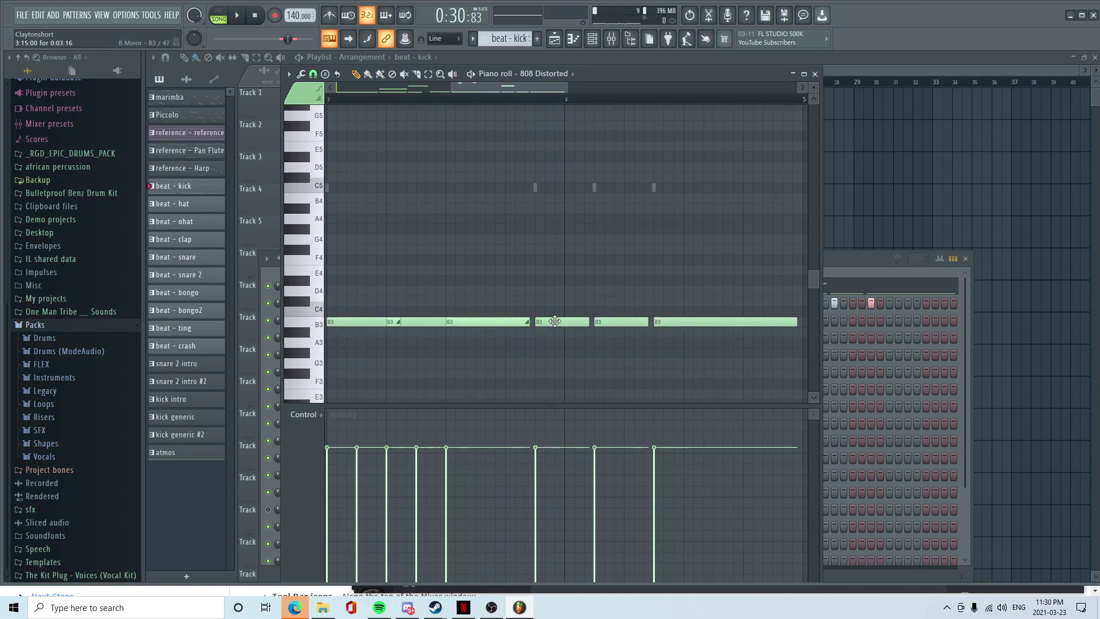
- Make the B3 note at 3:15:00 a slide note and raise the 808 note at 4:03:00 one octave to B4
double_click(555, 321)
click(610, 367)
drag(627, 322, 628, 197)
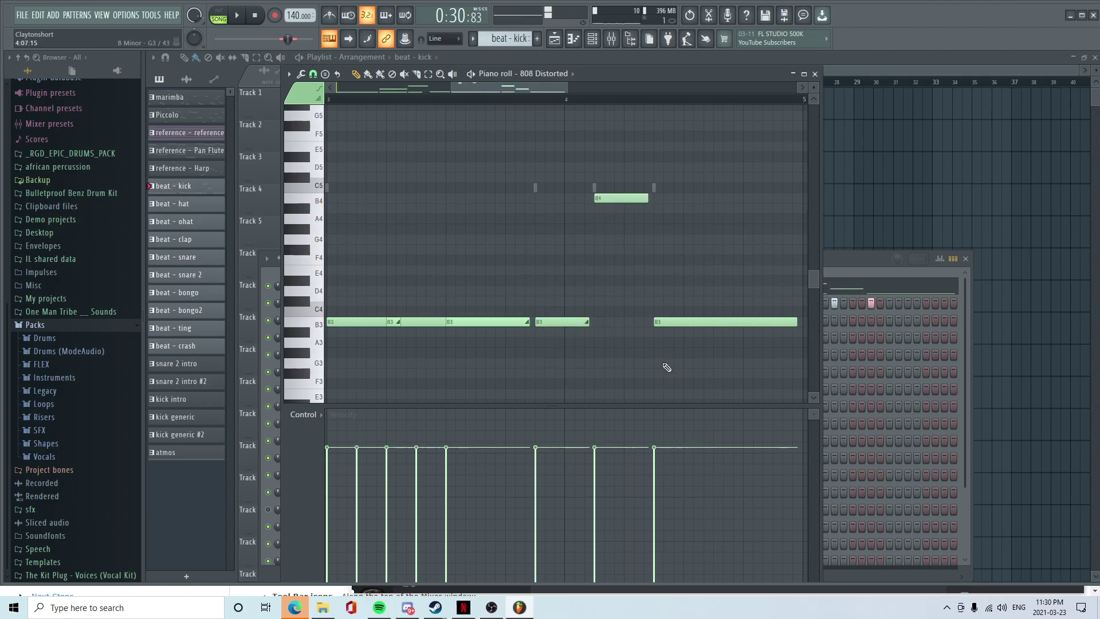
- Add a B4 note above the last 808 note at 4:07:00 and make the B3 note beneath it a slide note
drag(484, 89, 516, 89)
click(536, 330)
right_click(539, 331)
click(542, 322)
drag(521, 207, 520, 198)
double_click(546, 322)
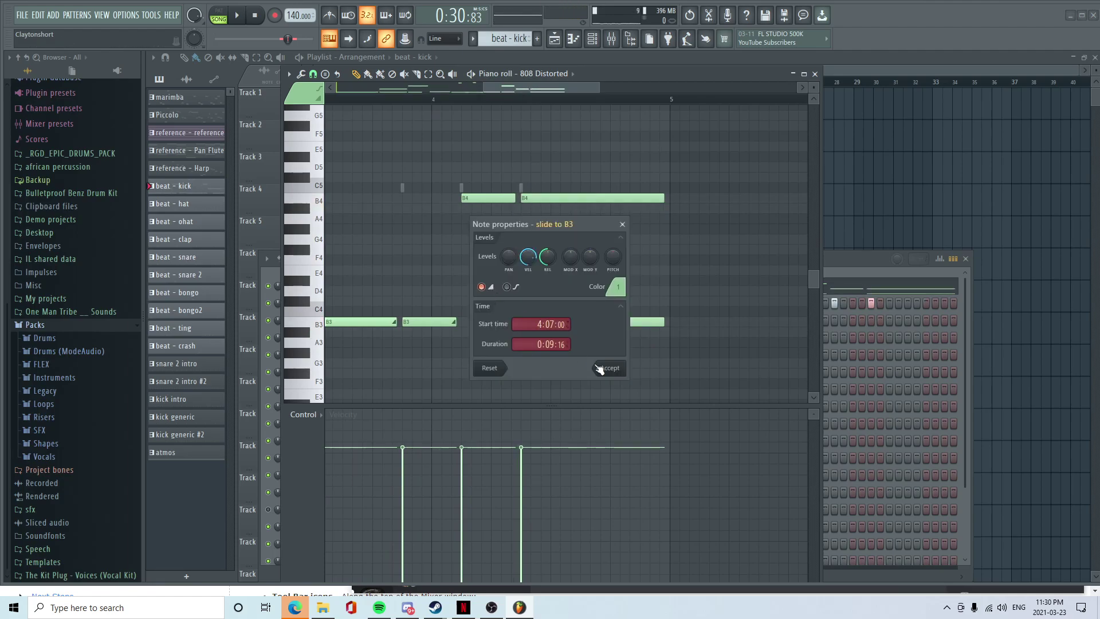
click(599, 369)
scroll(566, 378, down, 4)
scroll(548, 381, up, 4)
drag(501, 93, 438, 94)
scroll(540, 302, up, 1)
scroll(522, 263, down, 3)
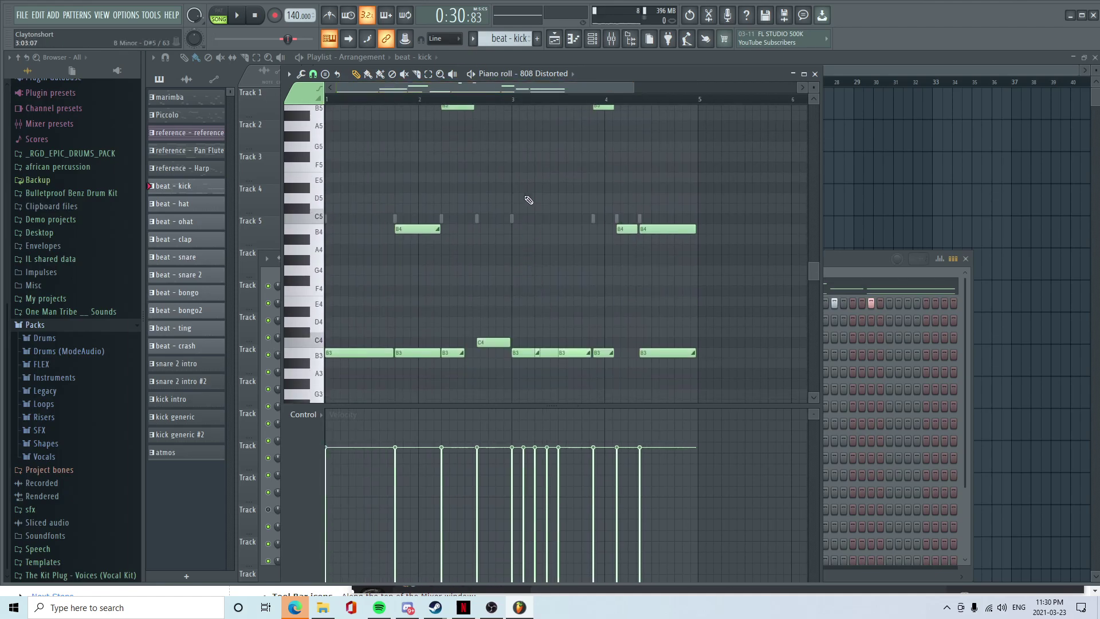
- Close the 808 Distorted piano roll and play back the selected beat section at bars 17 to 21
scroll(521, 184, up, 3)
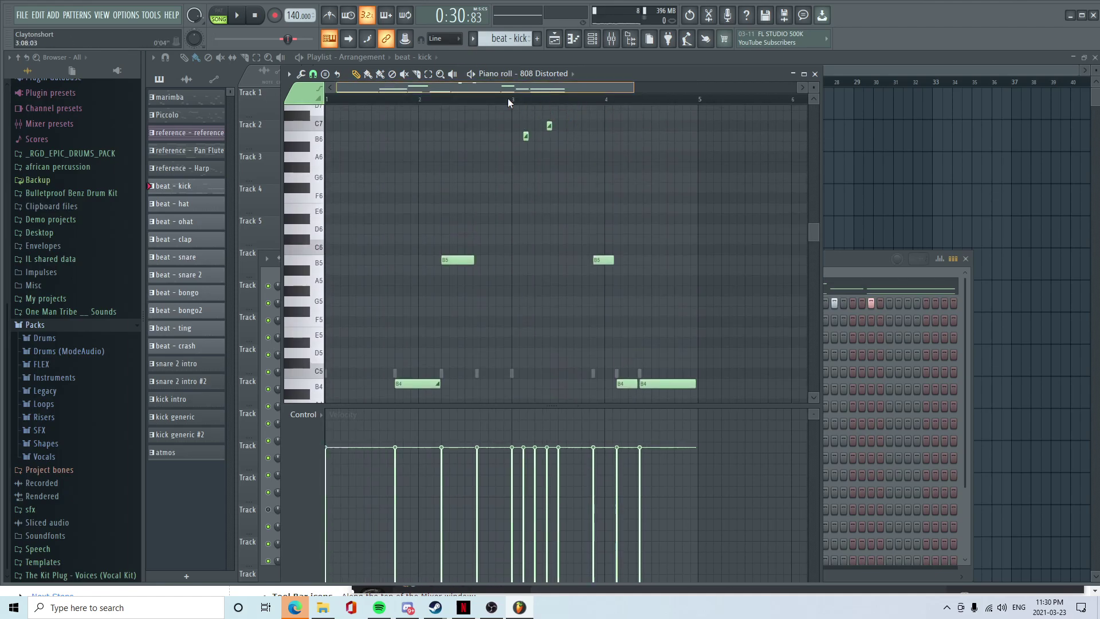
scroll(475, 350, down, 4)
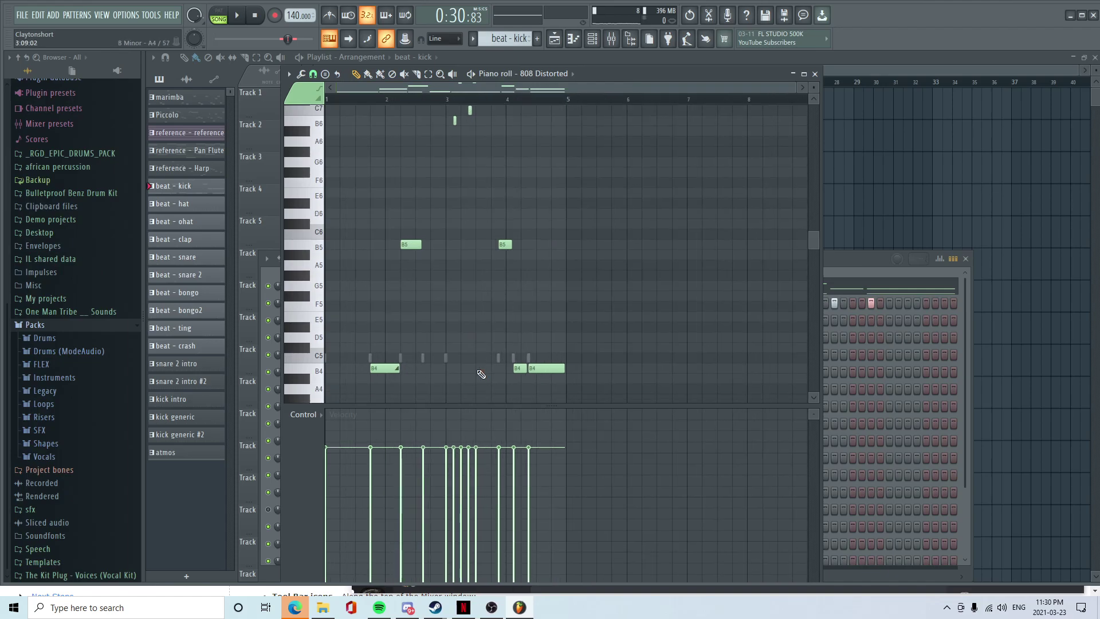
click(814, 75)
key(space)
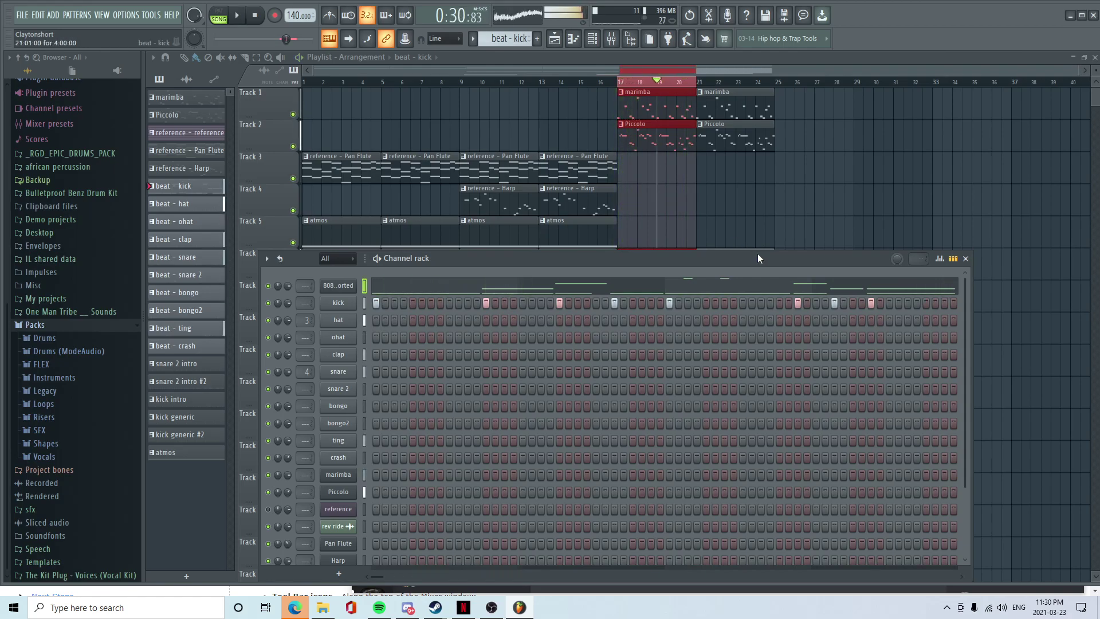
key(space)
- Split the beat - kick pattern by channel to separate the 808 Distorted from the kick
drag(705, 70, 753, 90)
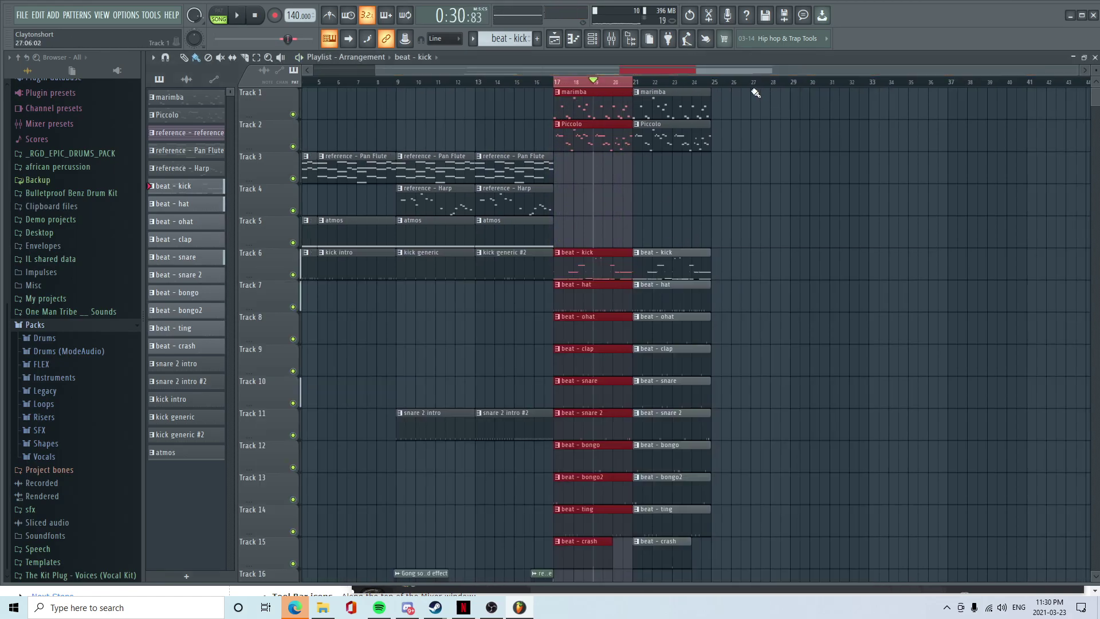
click(592, 38)
click(519, 38)
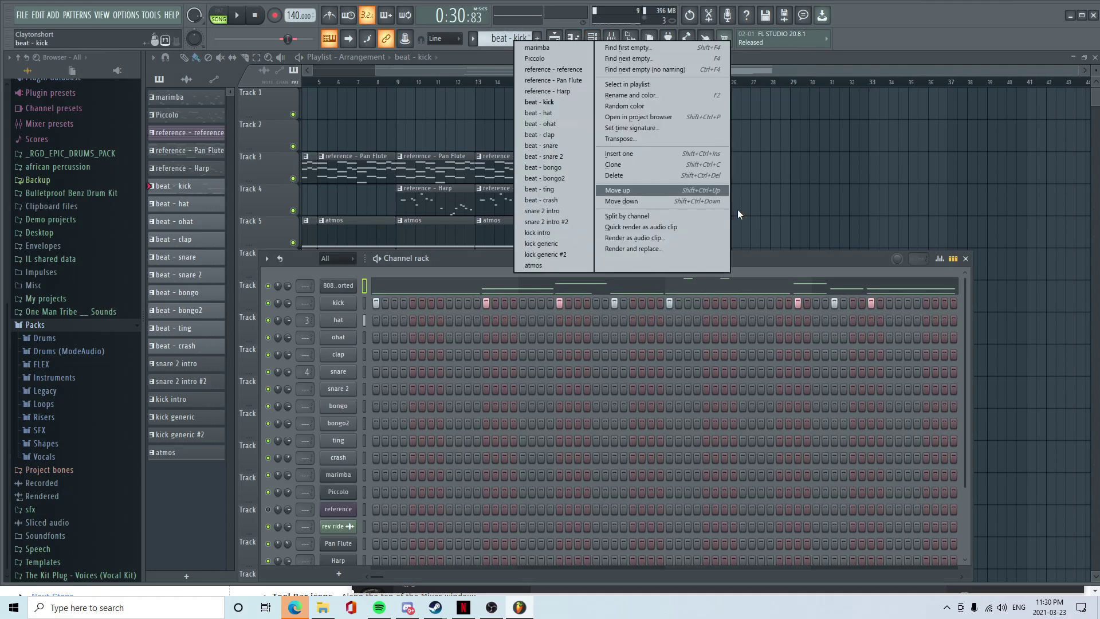
click(635, 216)
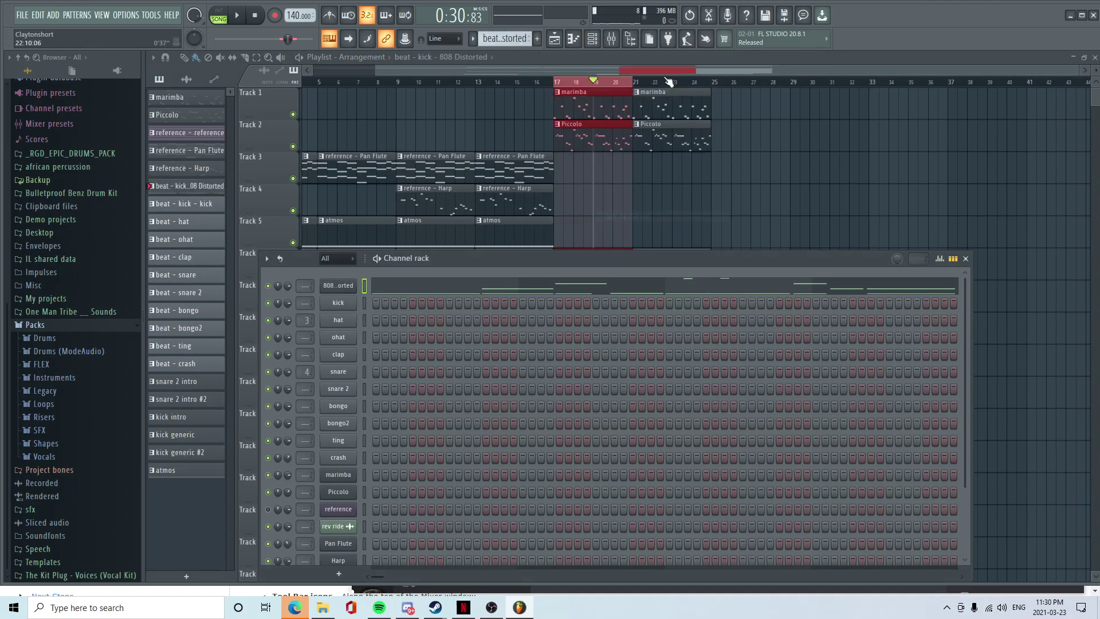
- Insert an empty track above Track 6 and move both beat - kick - 808 Distorted clips up onto it
scroll(659, 264, down, 2)
scroll(495, 273, up, 2)
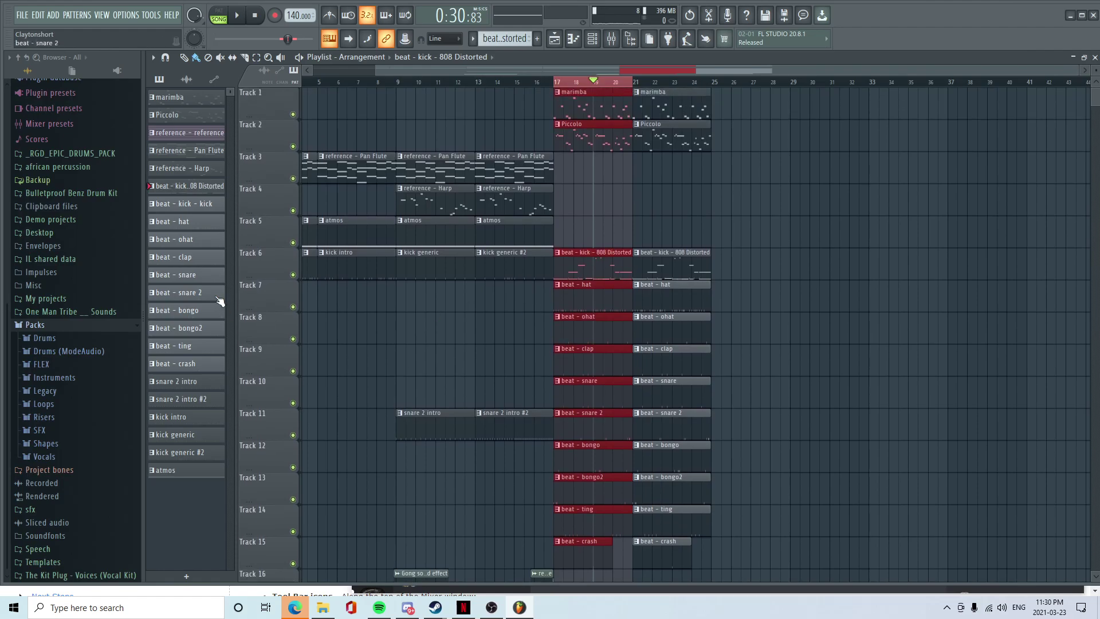
right_click(262, 263)
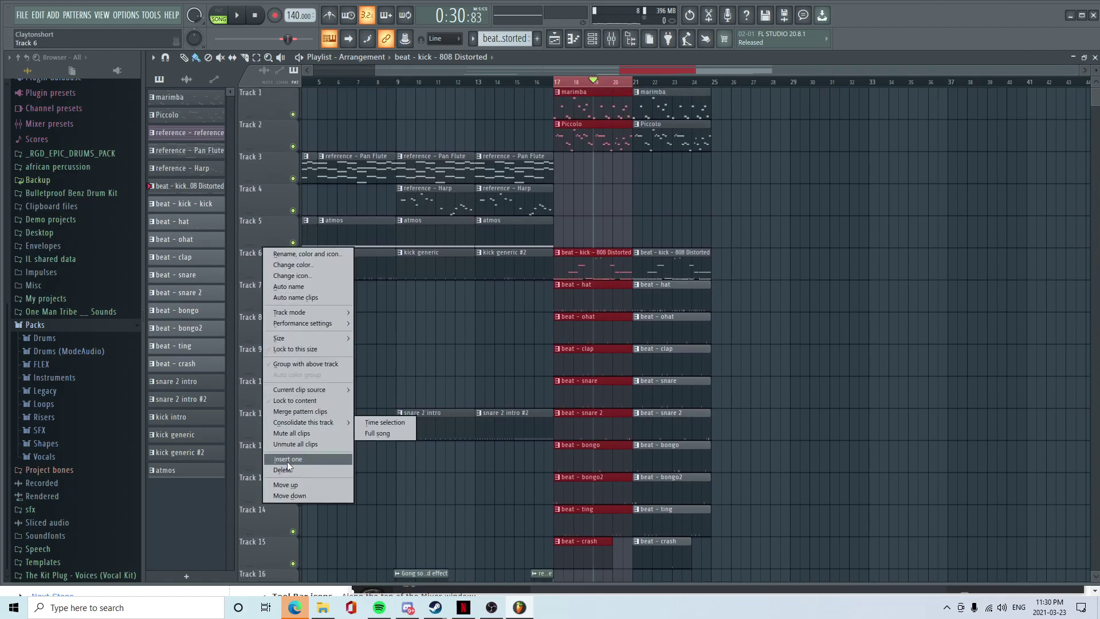
click(330, 425)
scroll(591, 237, down, 2)
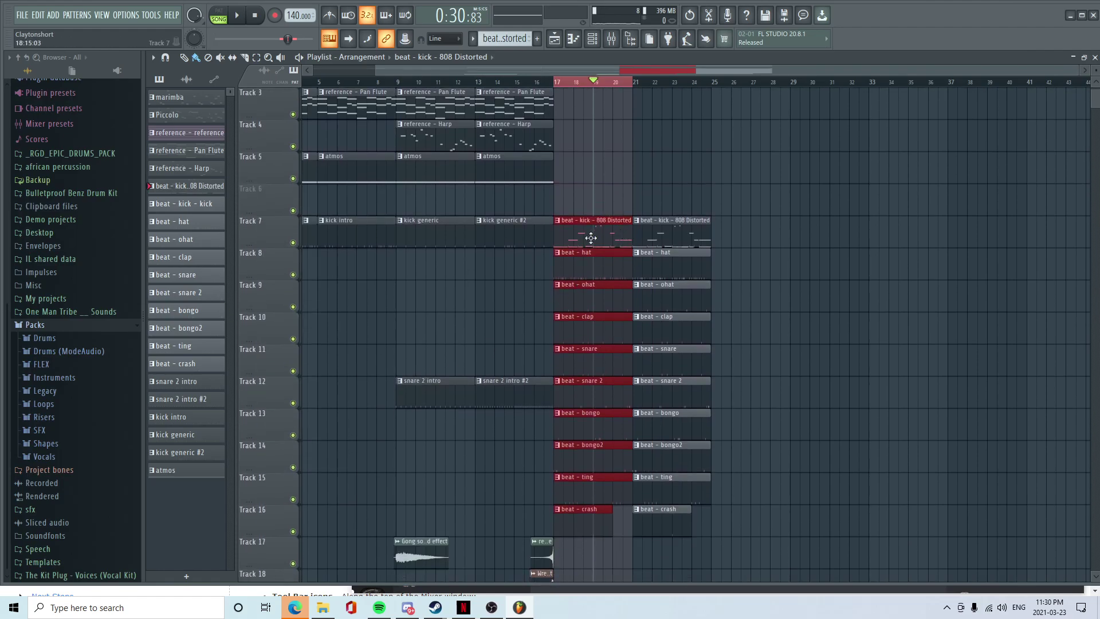
click(595, 157)
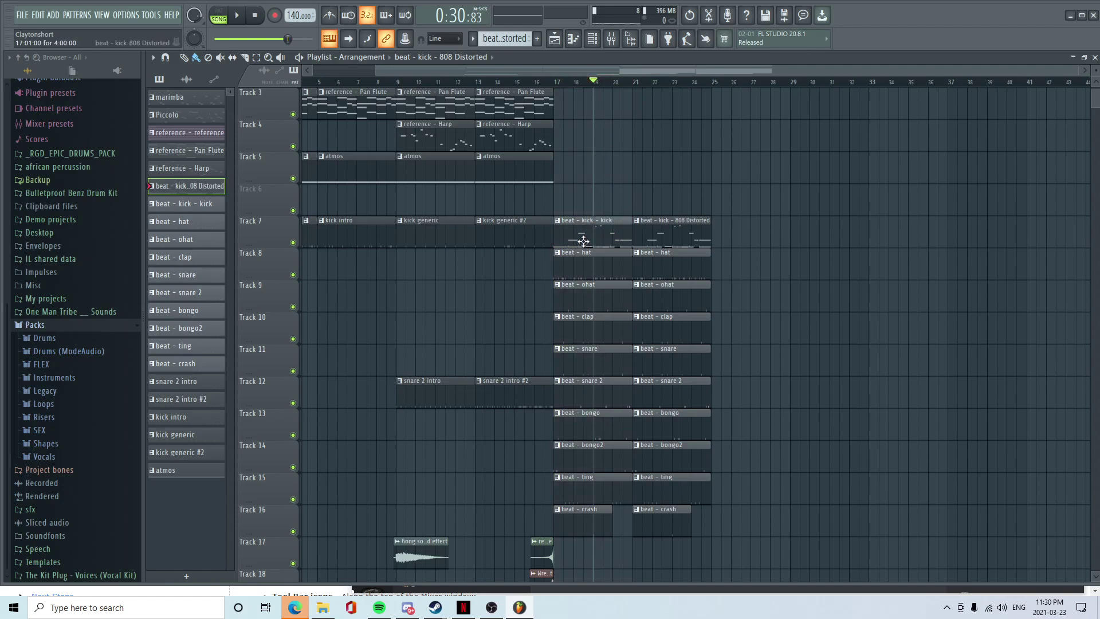
drag(613, 238, 583, 191)
drag(699, 237, 699, 205)
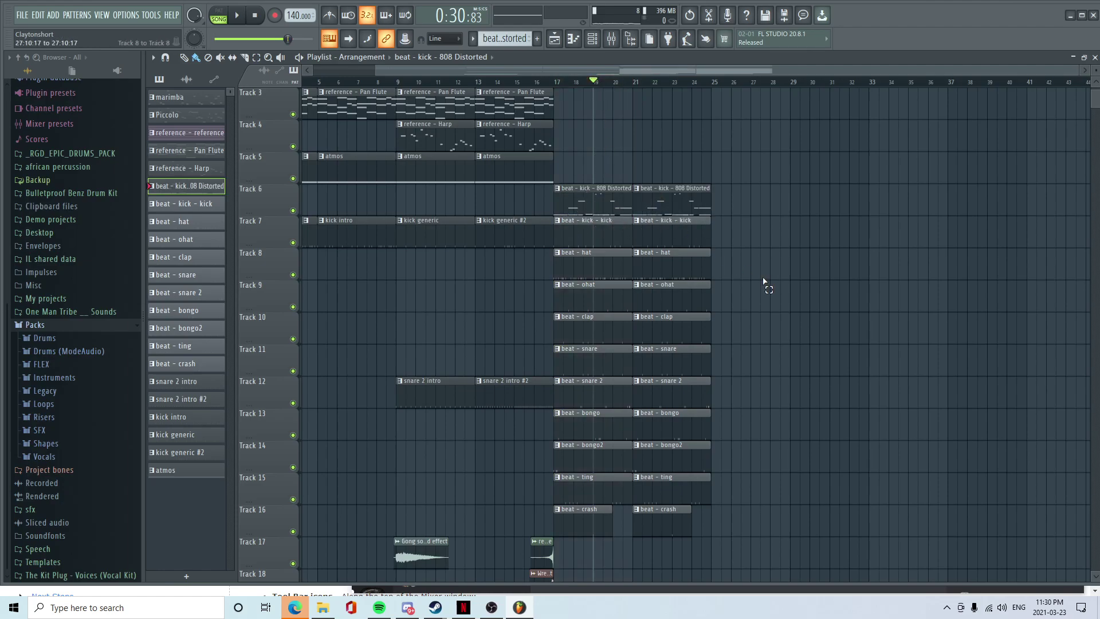
- Set the playback position to bar 17 and insert an empty track above the 808 Distorted track
click(556, 84)
scroll(823, 340, up, 2)
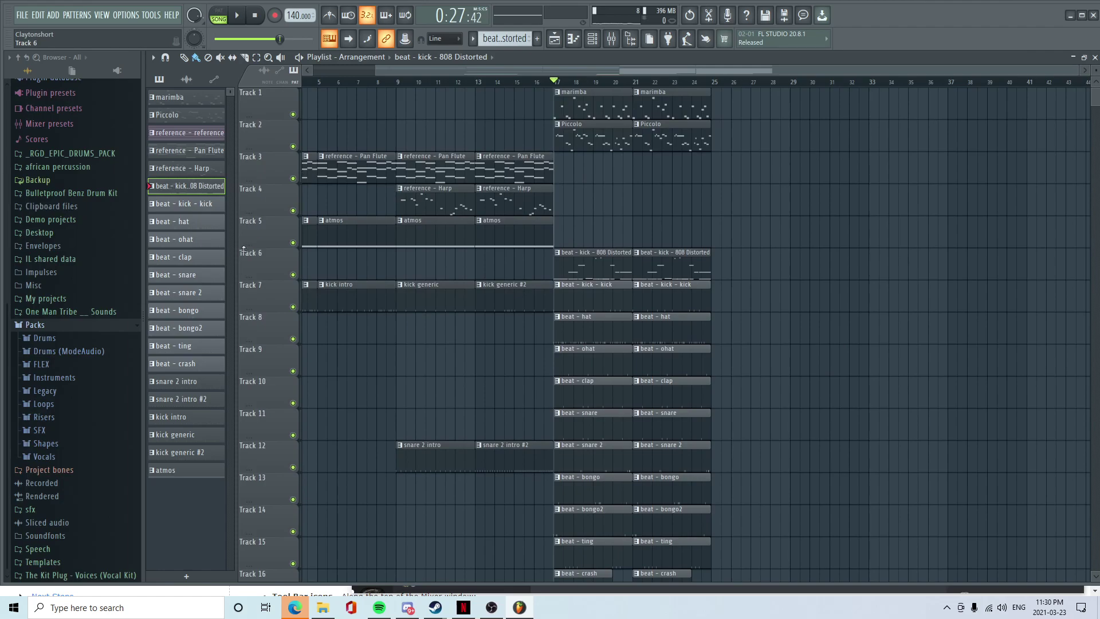
right_click(247, 255)
click(299, 458)
scroll(404, 141, down, 3)
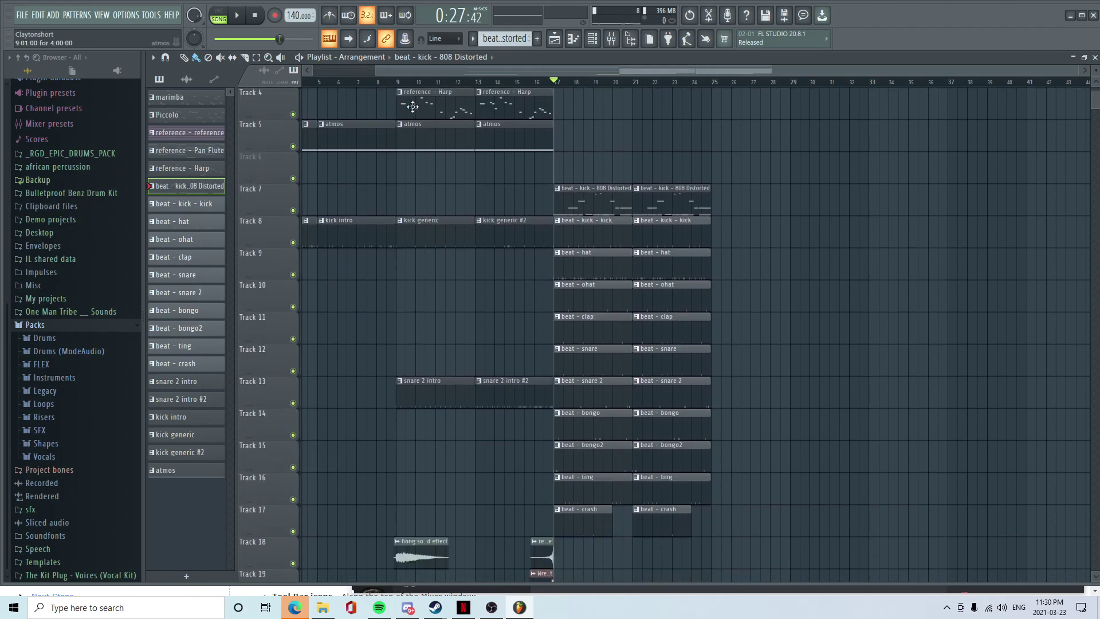
- Return the playback position to bar 1 and select the lowest line of notes in the Pan Flute pattern's piano roll
drag(506, 68, 309, 164)
scroll(458, 157, up, 3)
click(304, 83)
click(593, 39)
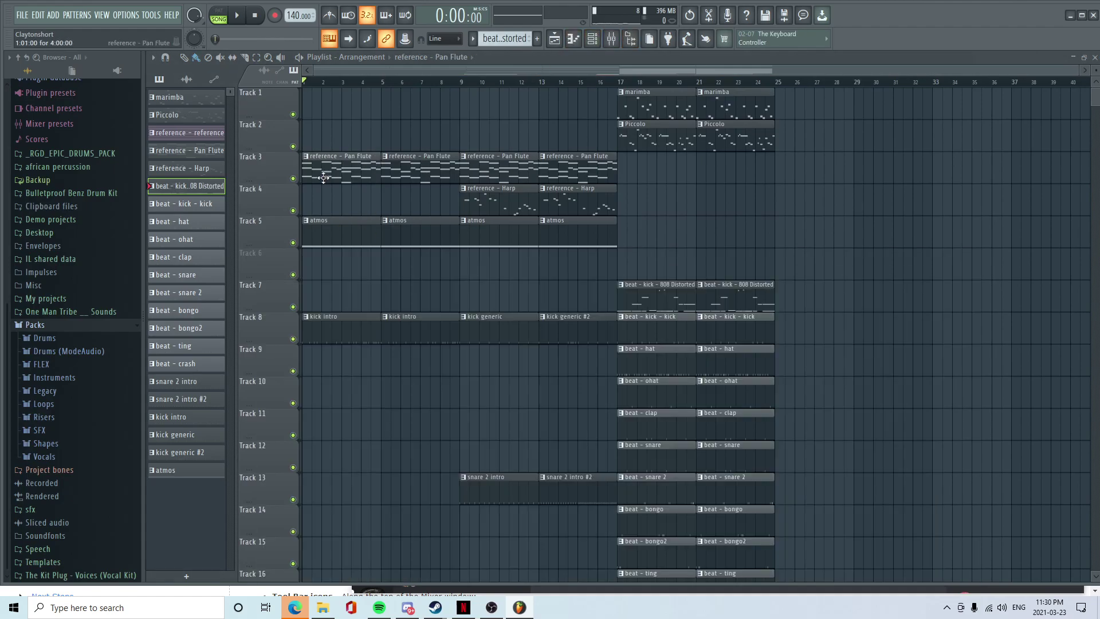
double_click(378, 172)
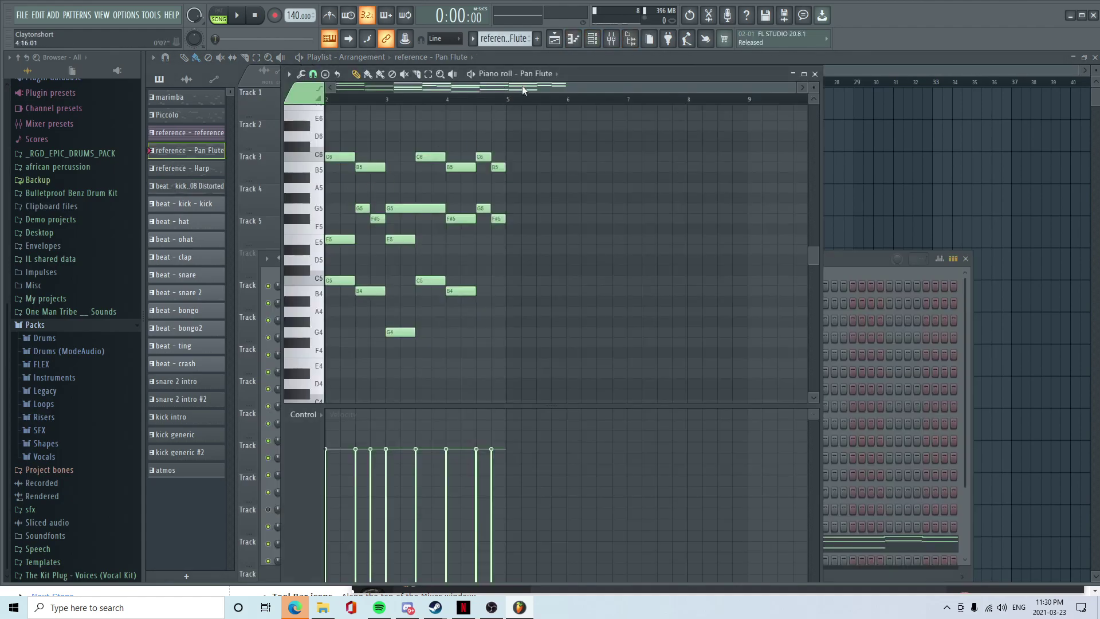
scroll(375, 338, up, 3)
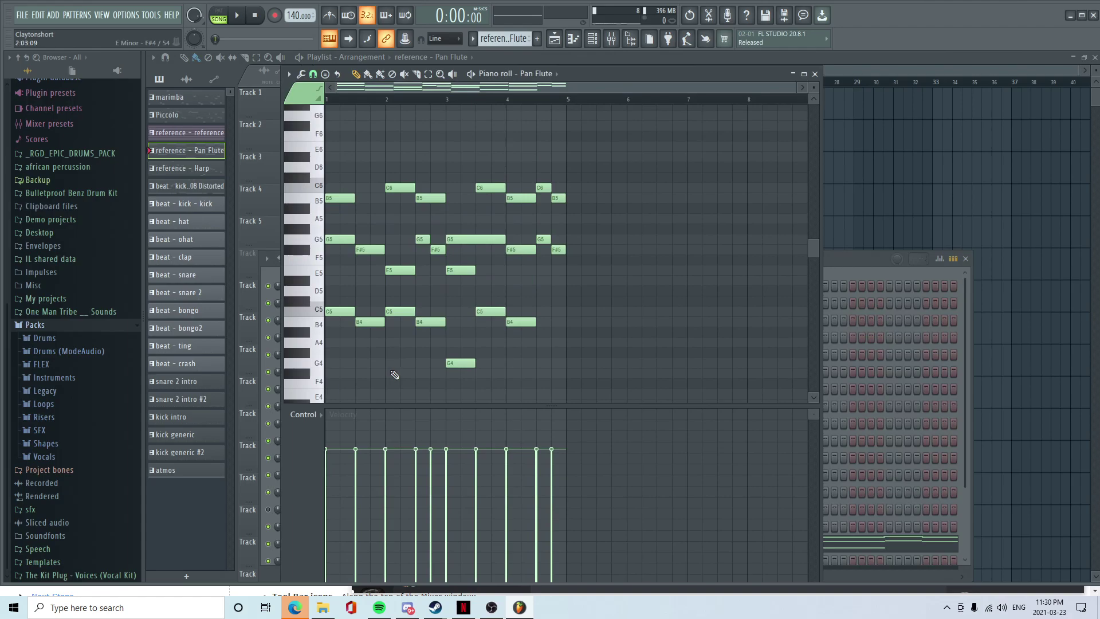
drag(534, 383, 330, 287)
drag(628, 285, 545, 230)
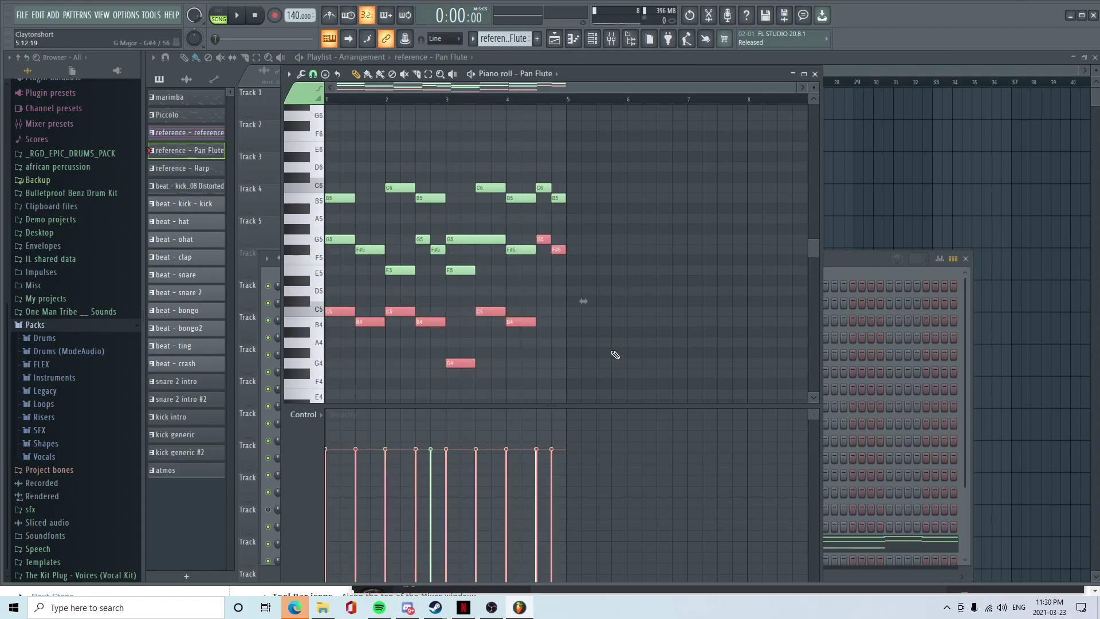
click(814, 74)
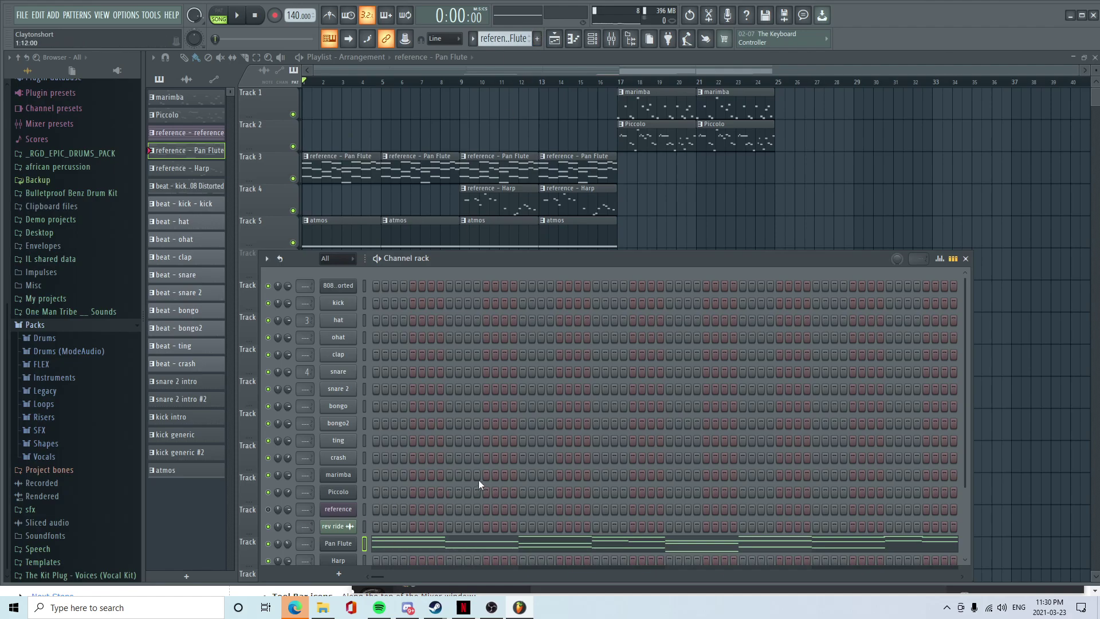
- Add a FLEX channel and browse the presets of its General Midi Library pack
scroll(478, 486, down, 2)
click(339, 574)
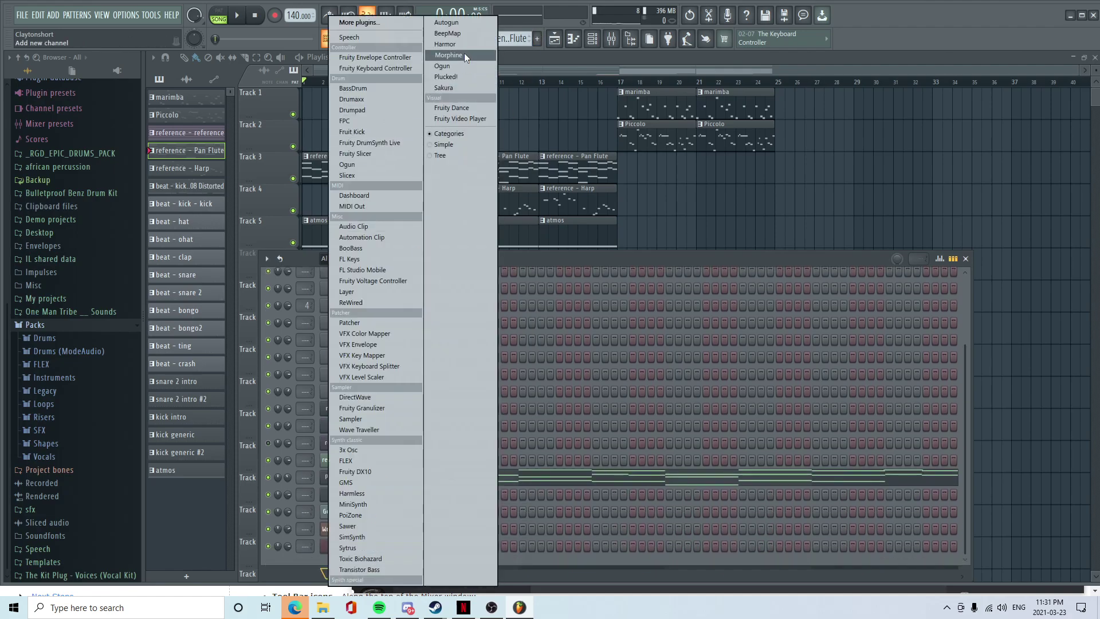
click(359, 458)
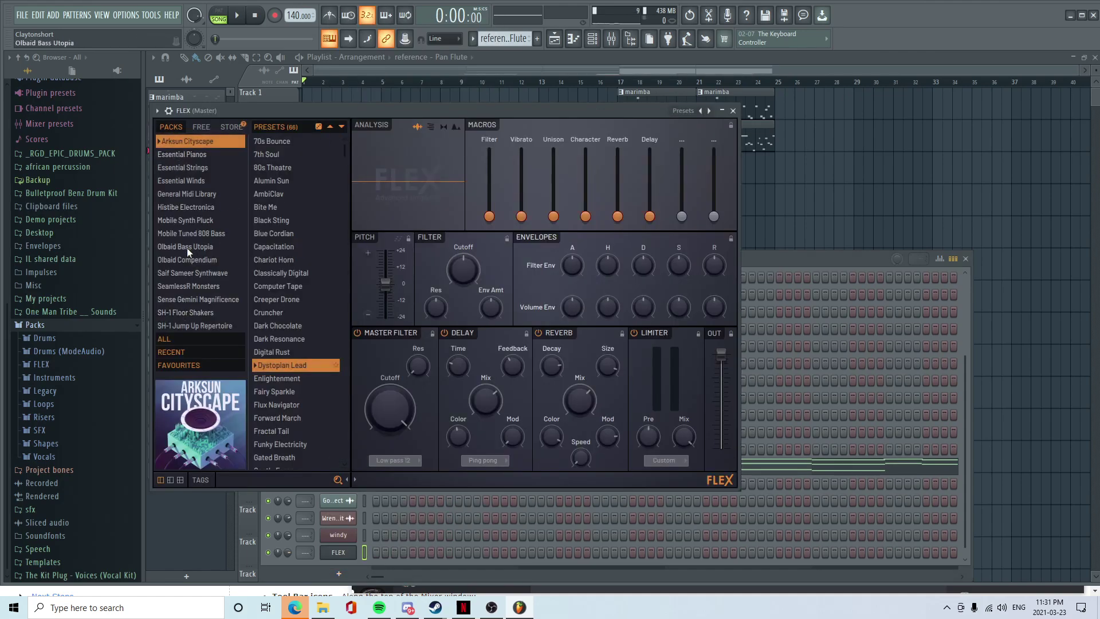
click(188, 195)
scroll(344, 361, down, 15)
scroll(326, 377, down, 10)
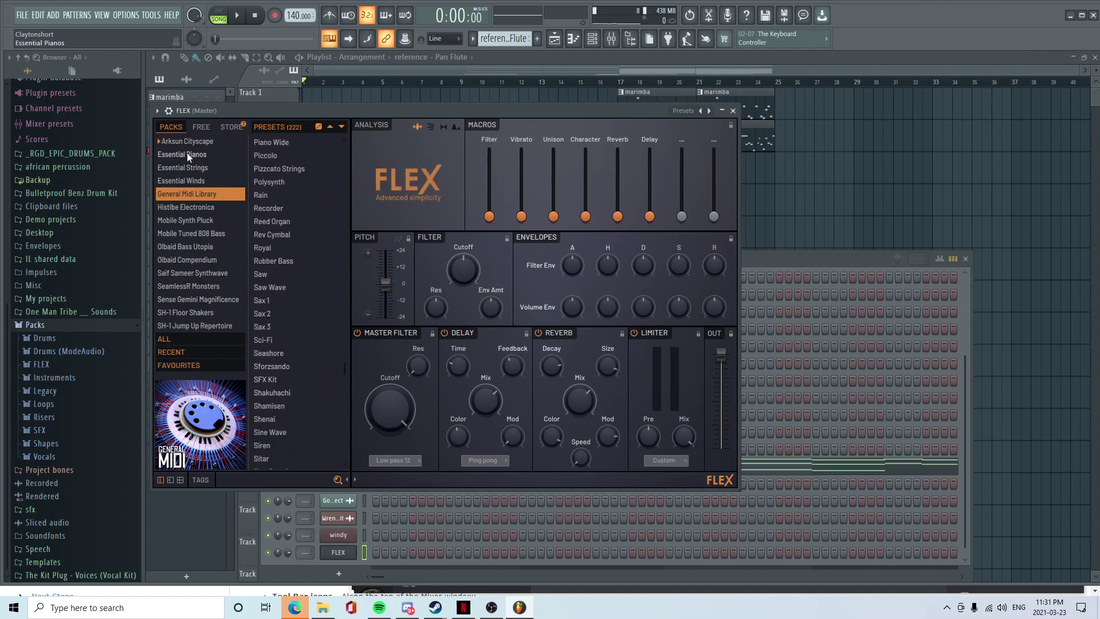
- Load the Water Flow preset from FLEX's Olbaid Bass Utopia pack and audition it with a few notes
click(202, 246)
scroll(315, 299, up, 3)
scroll(315, 299, down, 8)
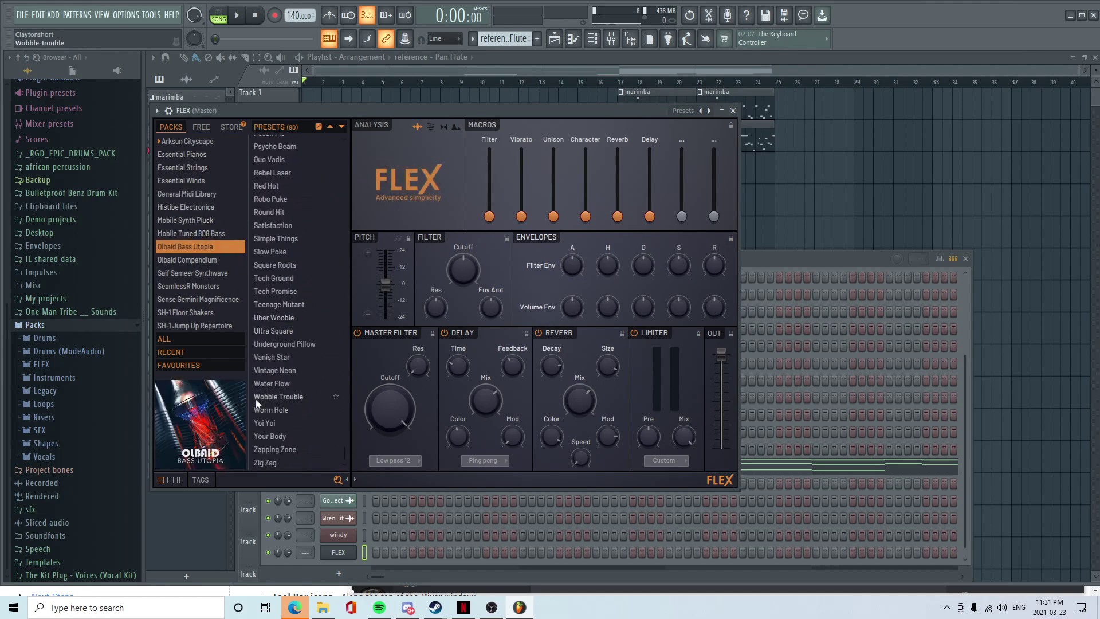
click(275, 384)
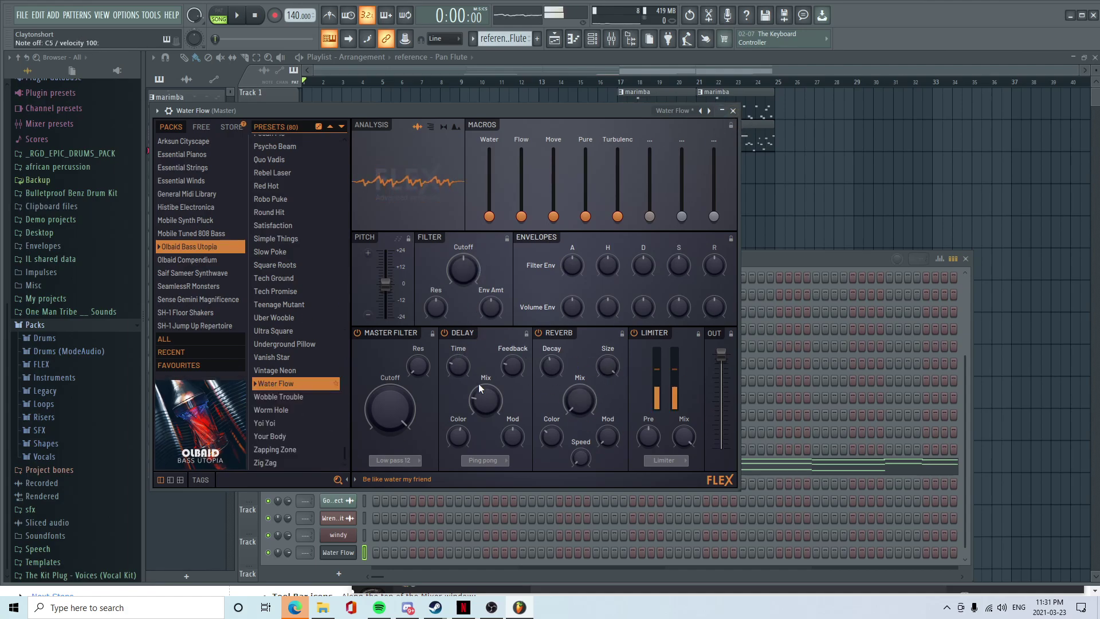
key(q)
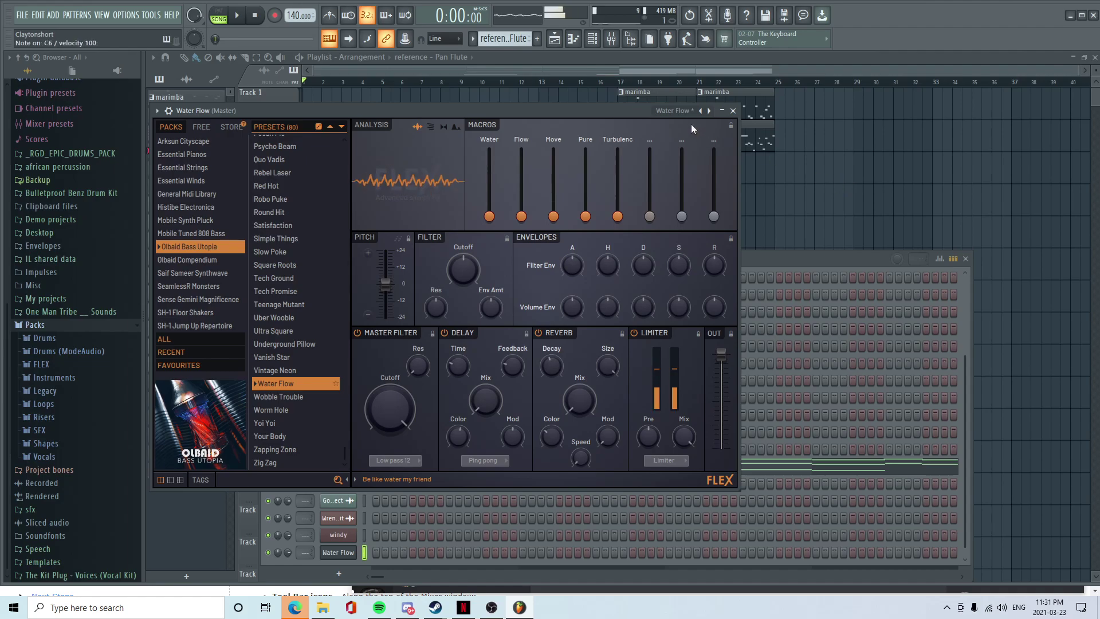
click(733, 110)
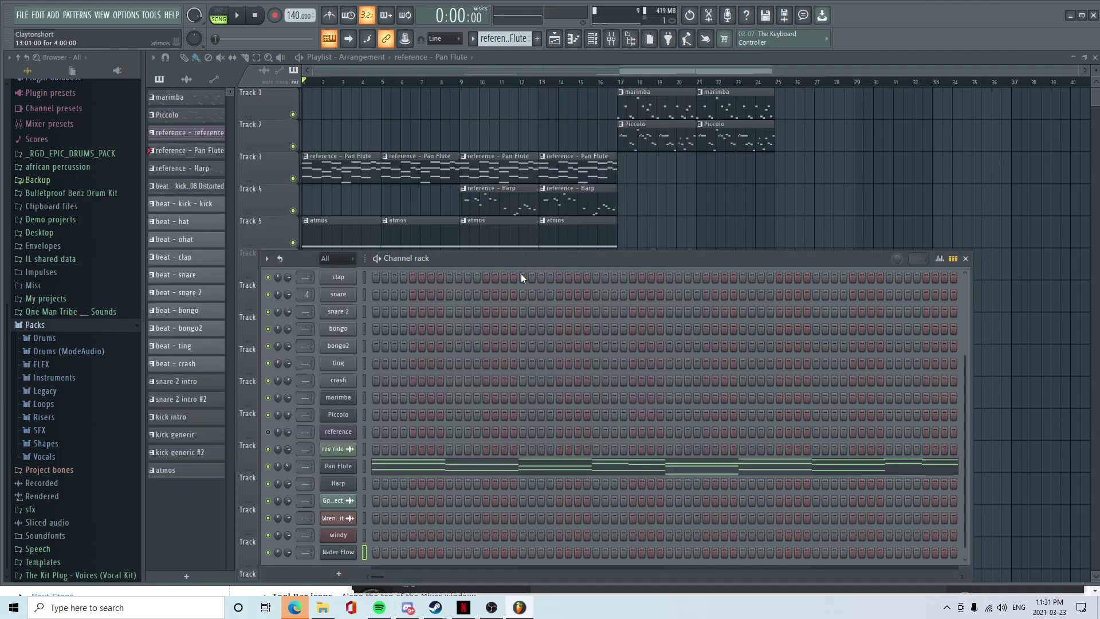
- Create a new pattern named bass and rename the Water Flow channel as bass
click(536, 38)
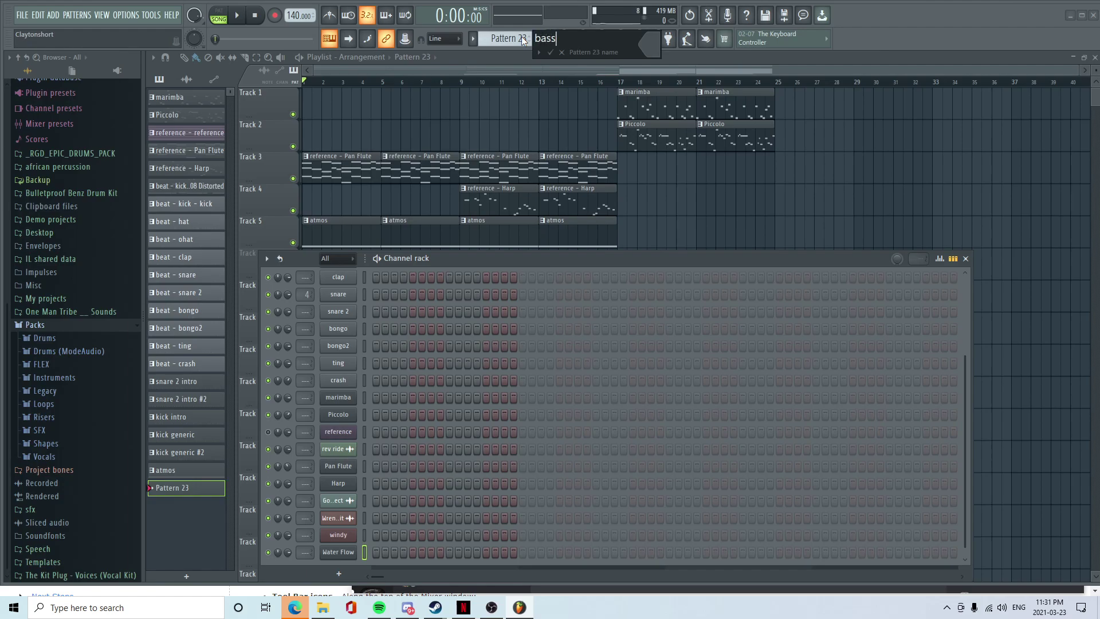
key(Return)
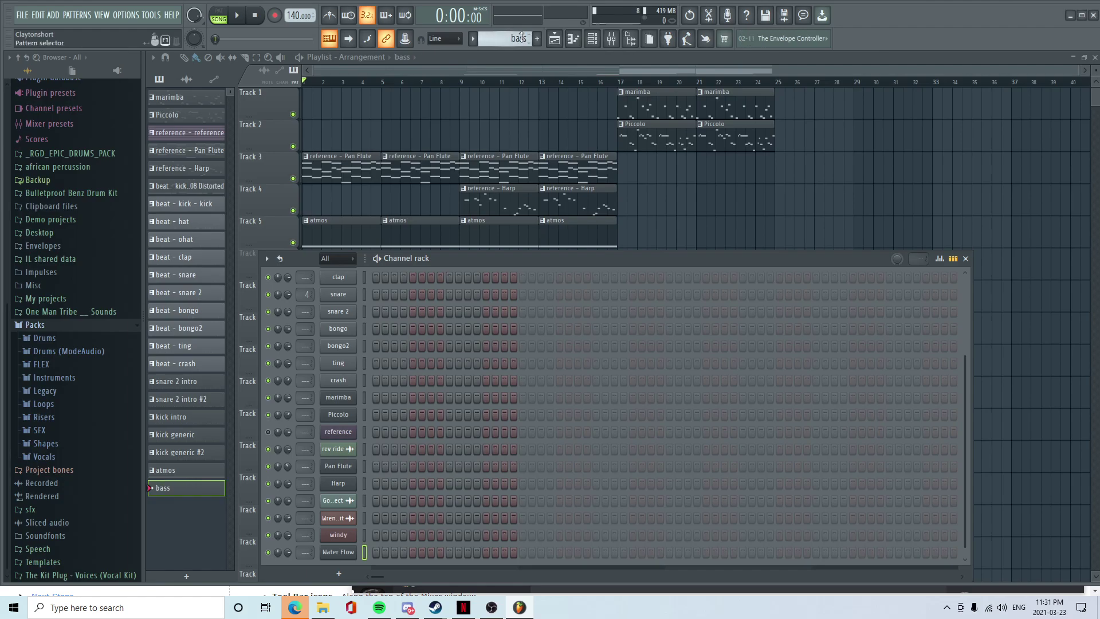
right_click(346, 554)
click(391, 454)
text(bass)
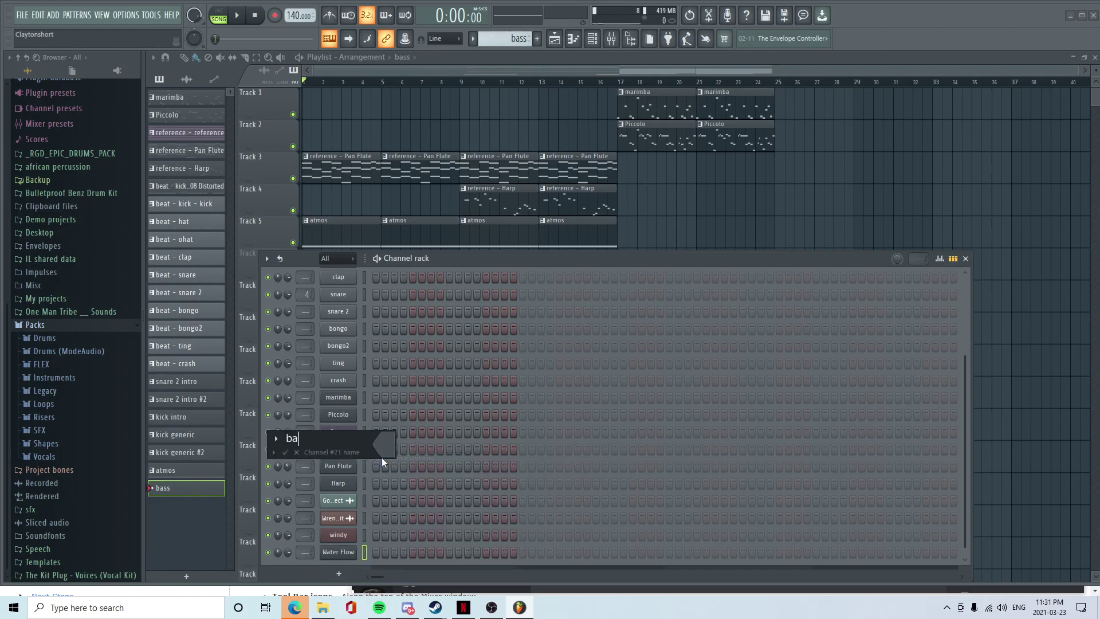
key(Return)
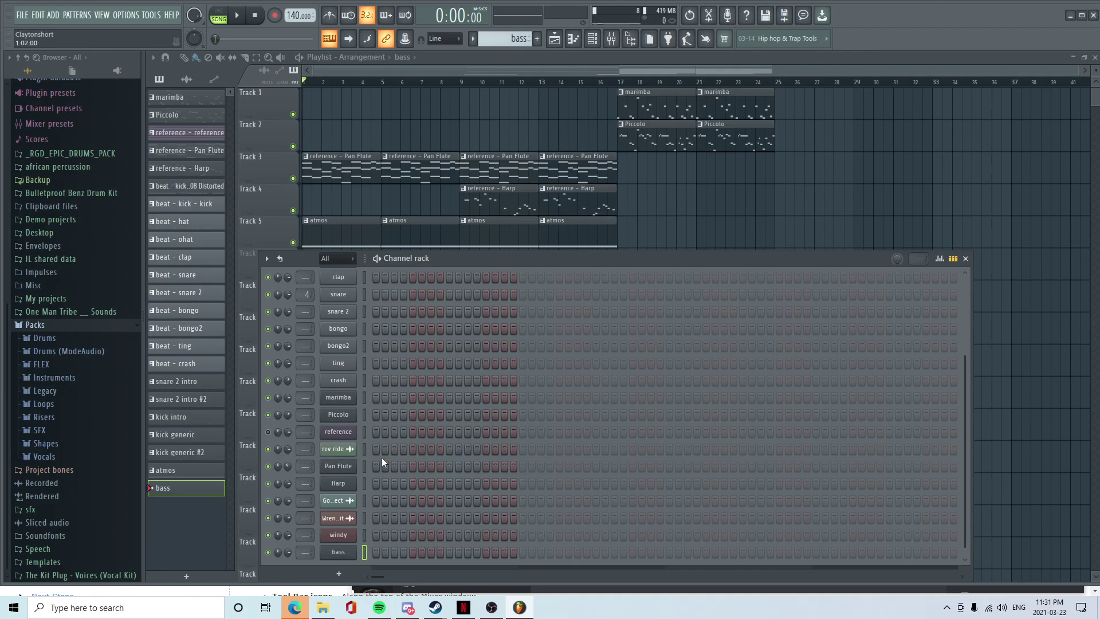
- Move the rev ride channel below Harp, and the windy and bass channels above the three audio clip channels
click(338, 552)
click(338, 552)
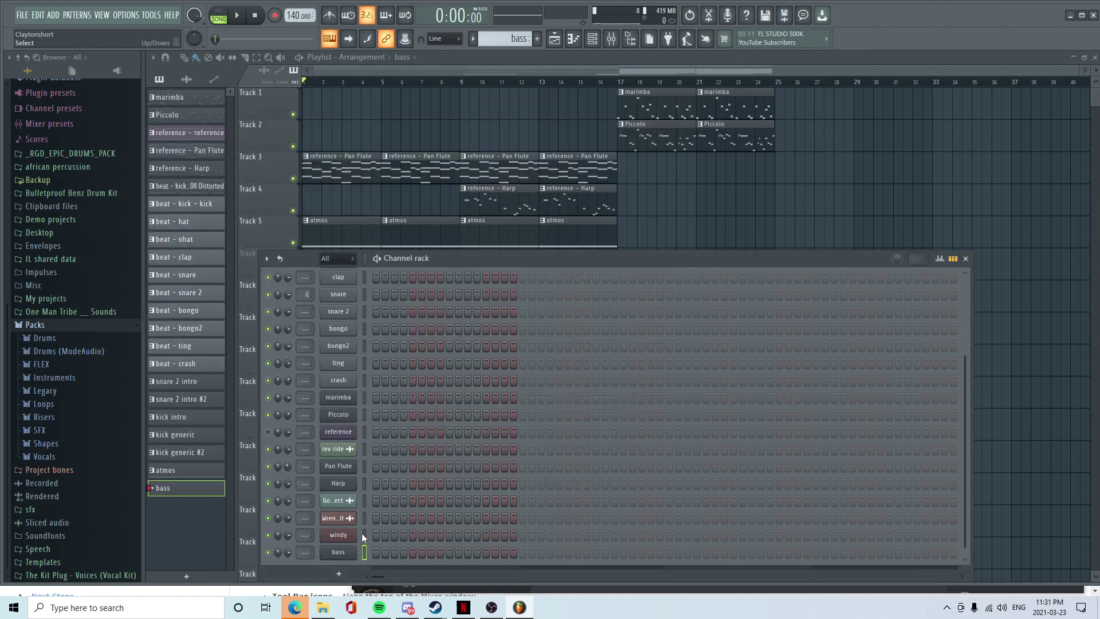
click(364, 449)
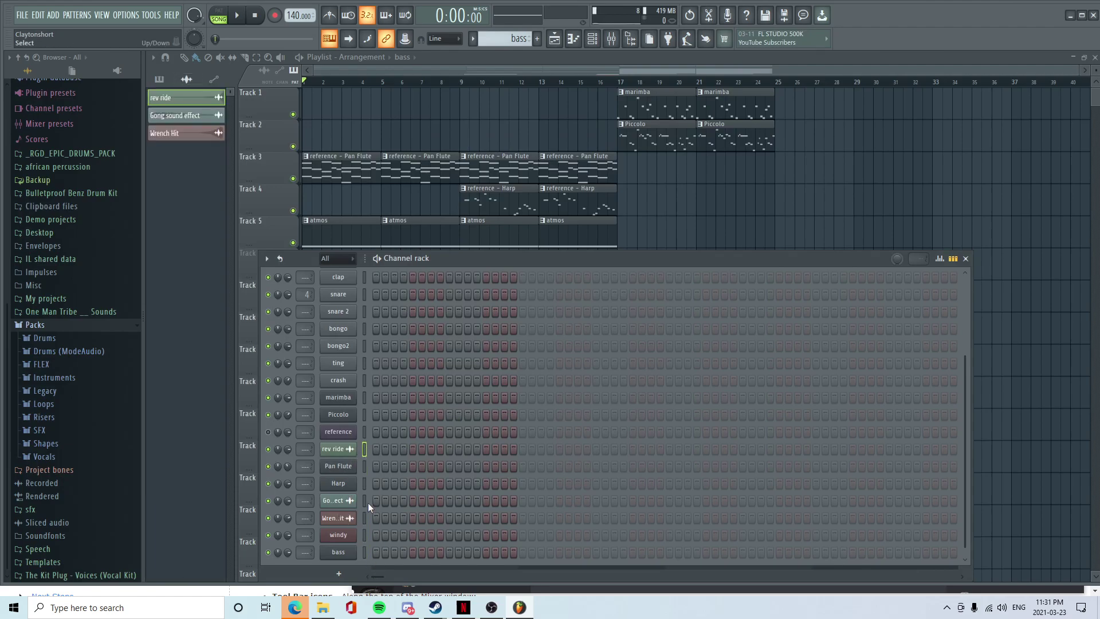
key(alt+Down)
key(alt+Down)
drag(367, 540, 367, 559)
key(alt+Up)
key(alt+Up)
key(alt+Up)
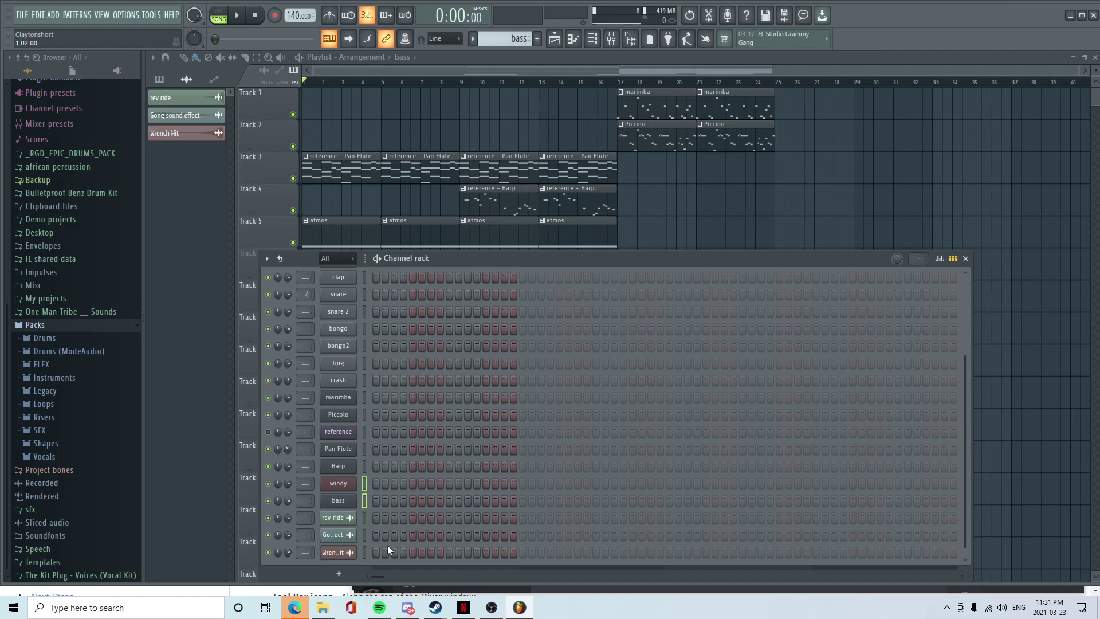
- Move the reference channel down so it sits between bass and rev ride
scroll(388, 544, up, 1)
scroll(390, 542, down, 1)
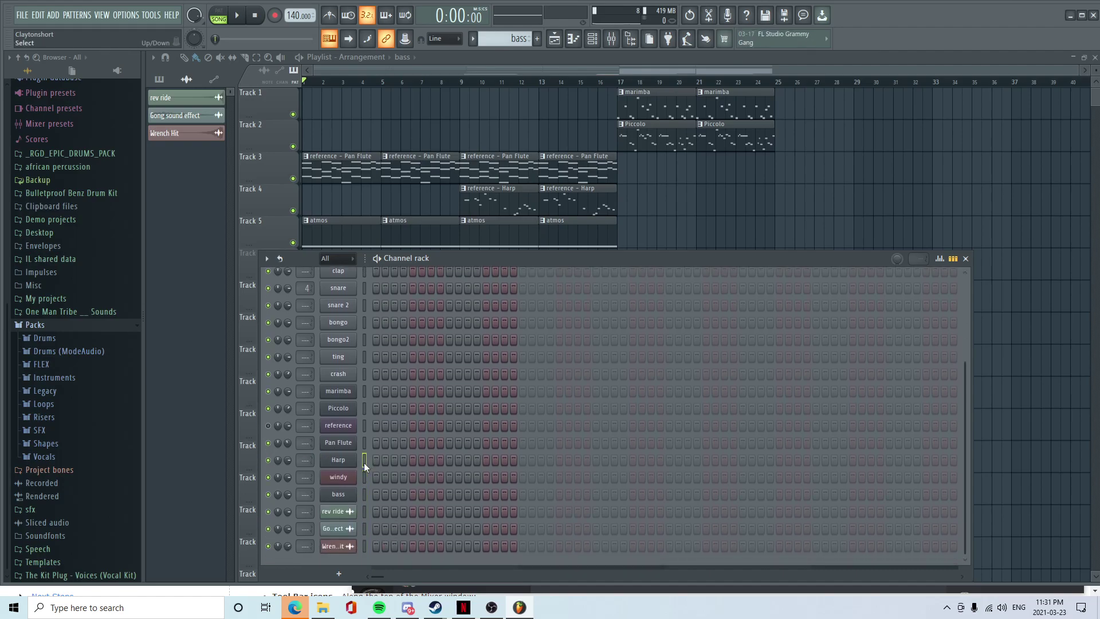
scroll(363, 481, up, 1)
scroll(361, 487, down, 1)
key(ctrl+a)
click(365, 427)
key(alt+Down)
key(alt+Down)
key(alt+Down)
key(alt+Down)
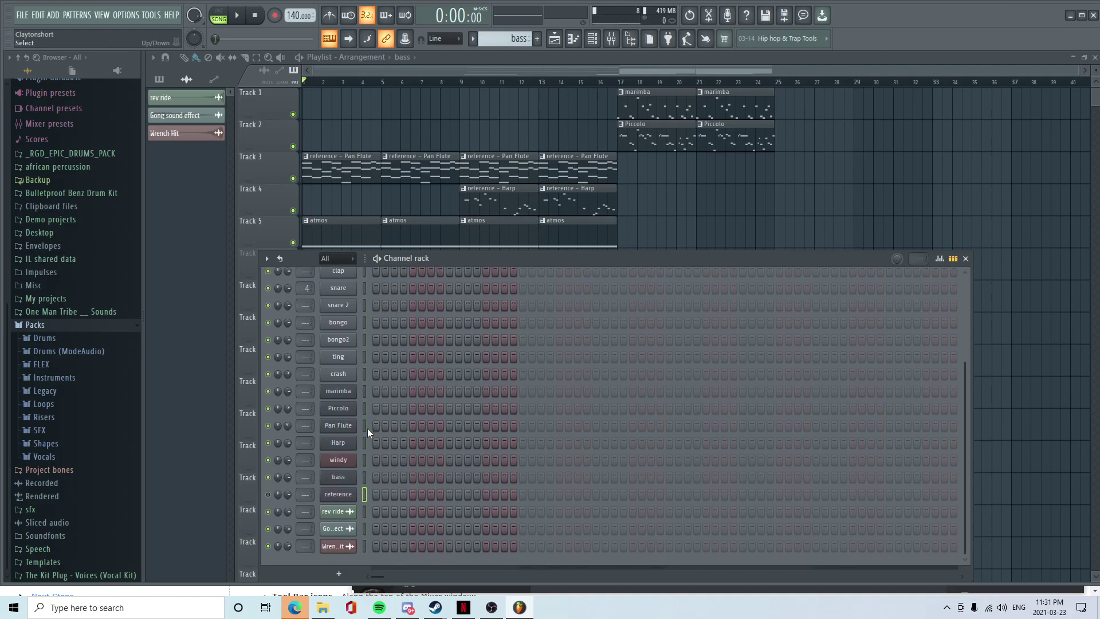
- Rename the Wrench Hit audio channel as wrench rev
right_click(351, 546)
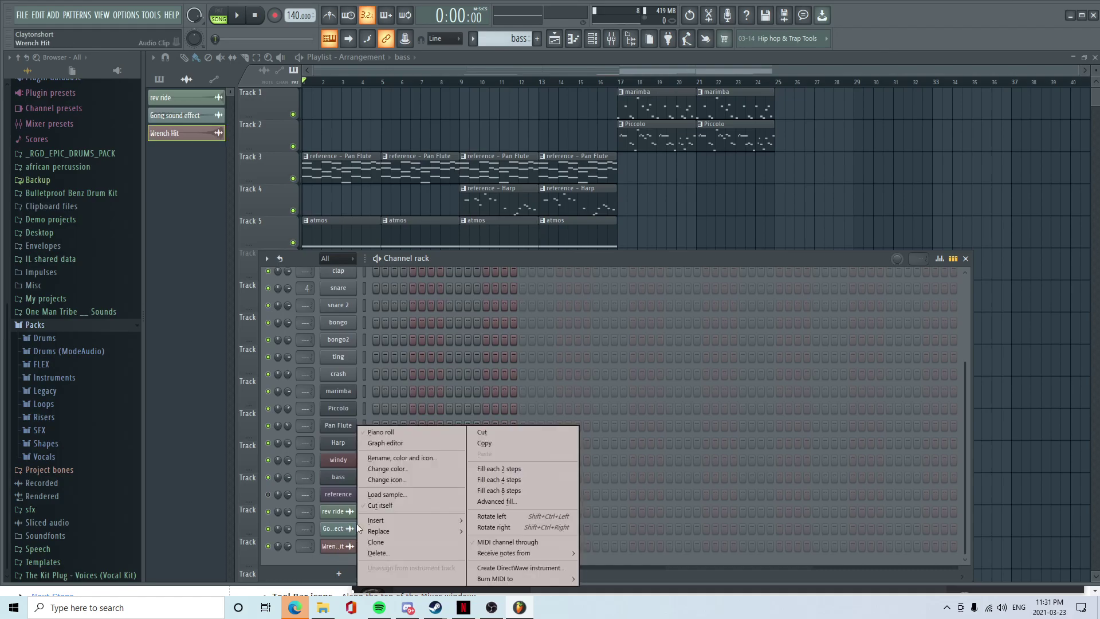
click(396, 457)
text(wren)
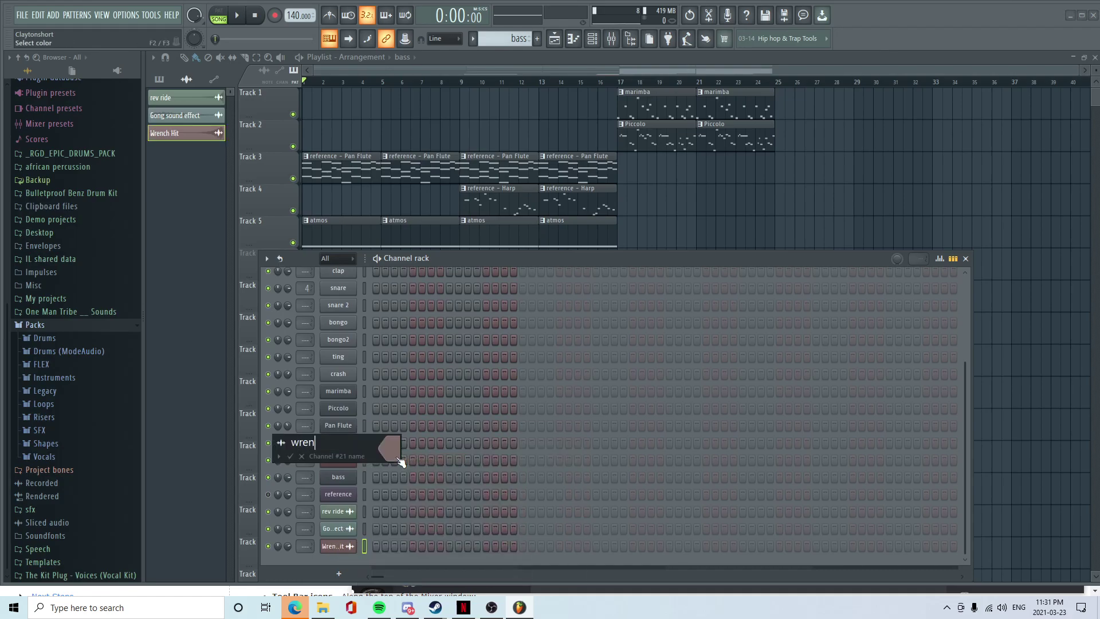
text(ch rev)
key(Return)
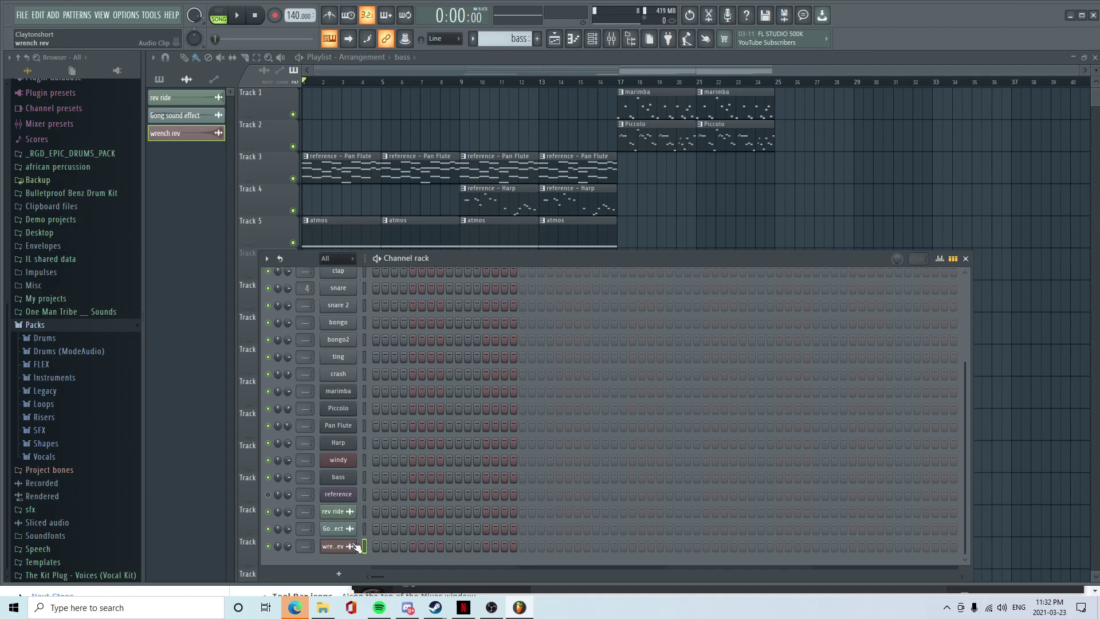
scroll(357, 546, up, 1)
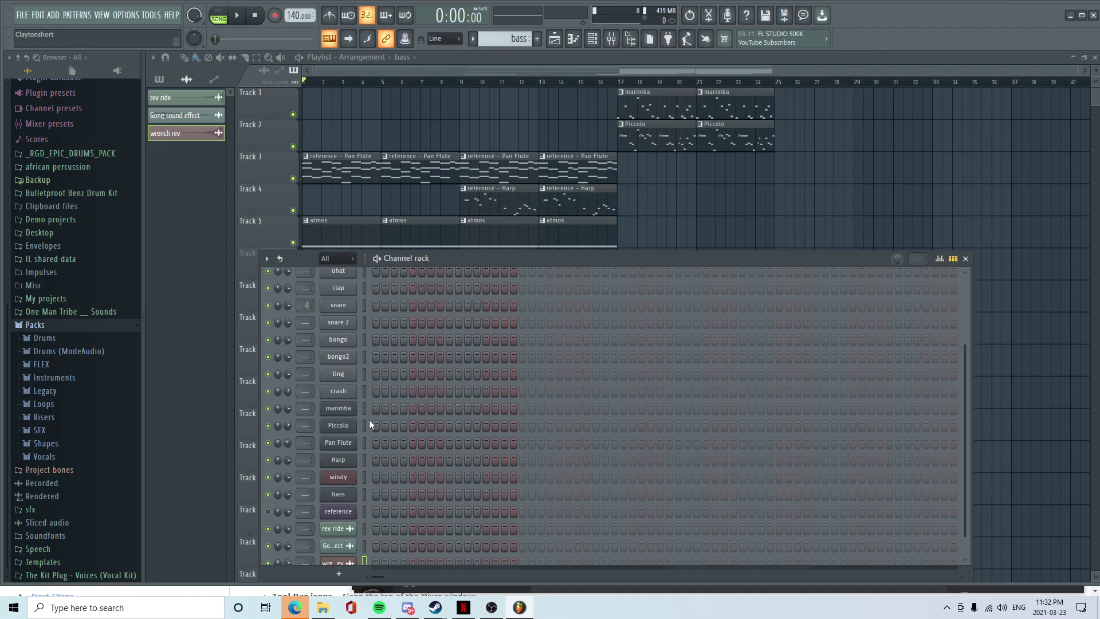
scroll(371, 421, up, 4)
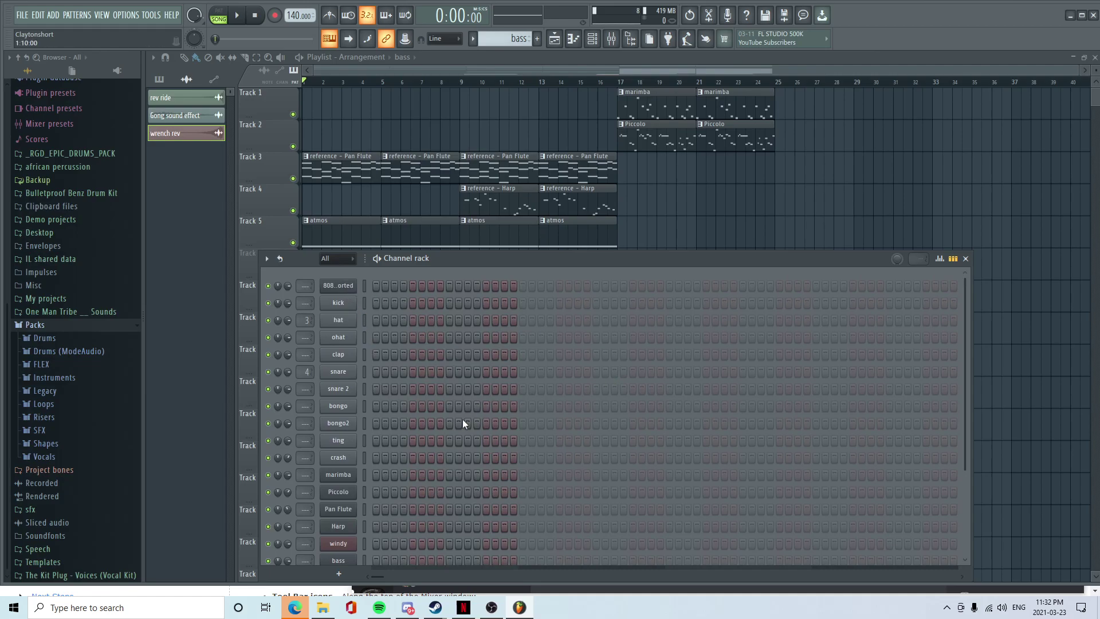
click(683, 75)
scroll(691, 258, down, 4)
scroll(832, 360, up, 4)
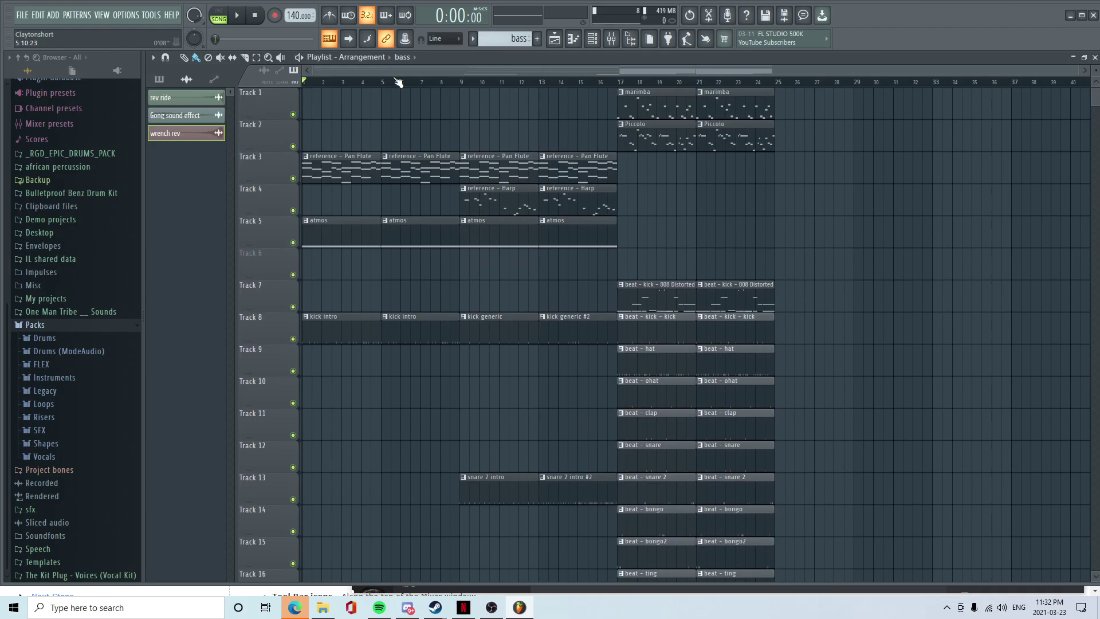
- Paste the Pan Flute's low notes into the bass channel's piano roll and play the pattern back
click(592, 38)
right_click(325, 491)
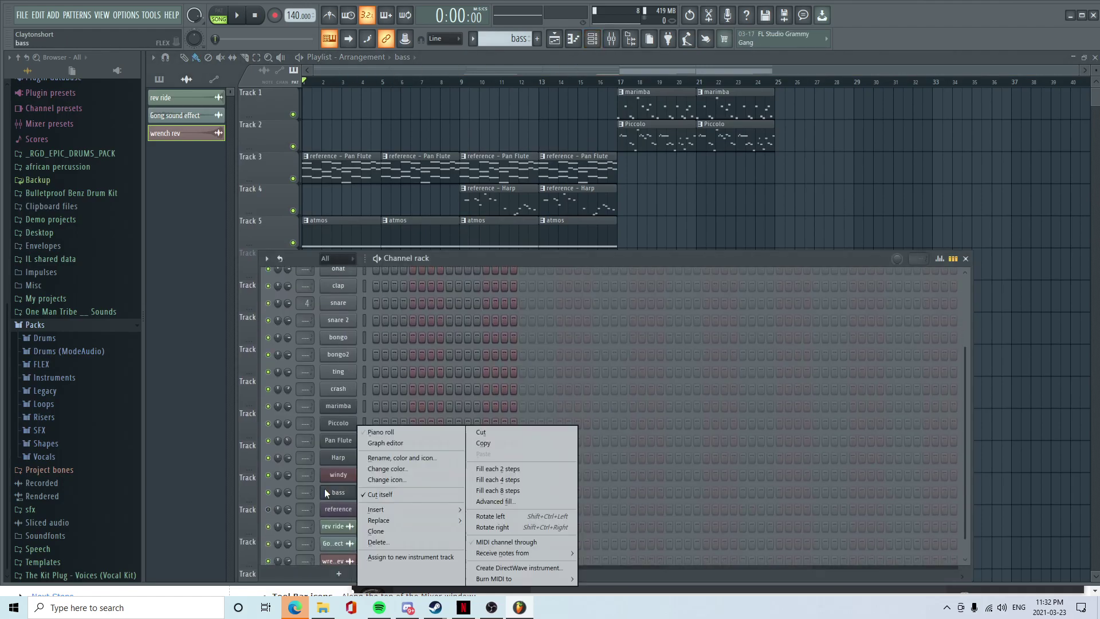
click(412, 433)
scroll(439, 312, down, 3)
scroll(407, 324, up, 4)
scroll(344, 172, down, 3)
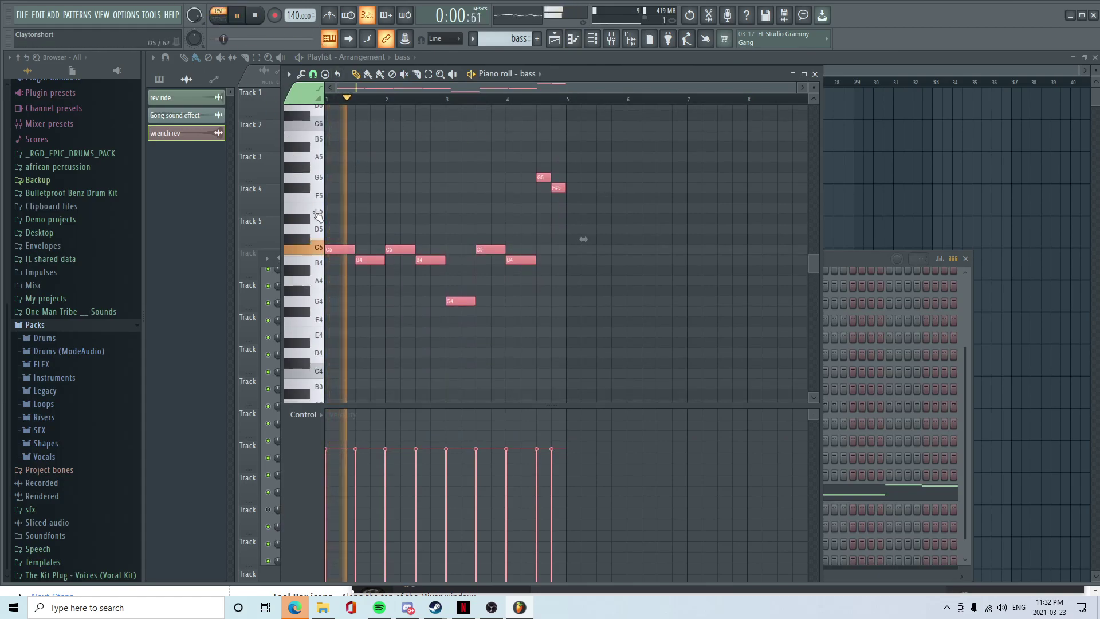
scroll(393, 369, up, 2)
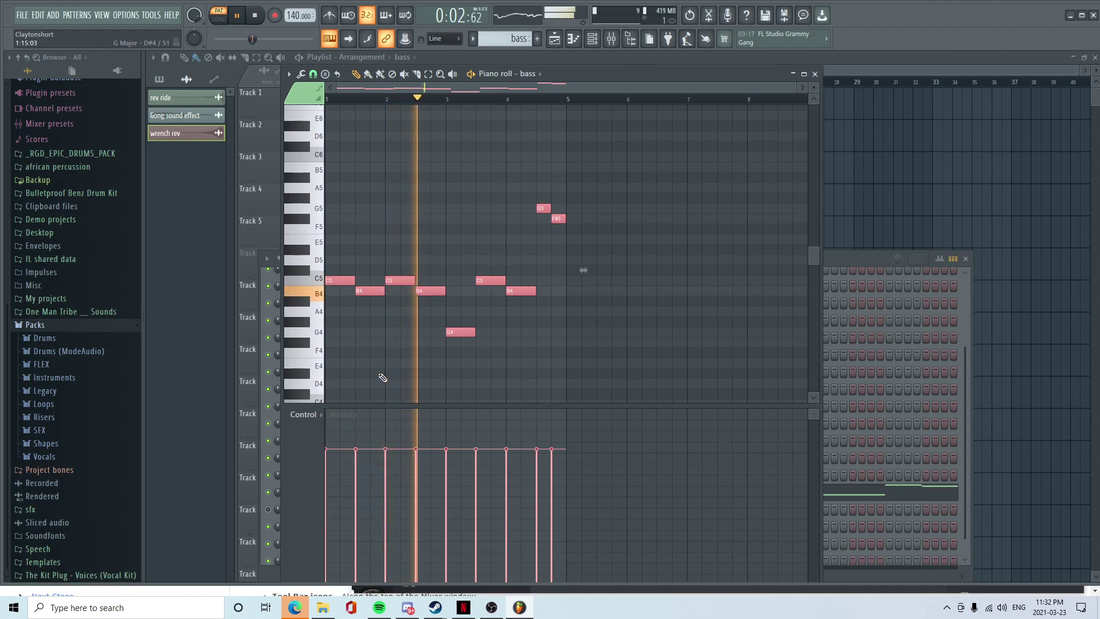
scroll(384, 377, down, 4)
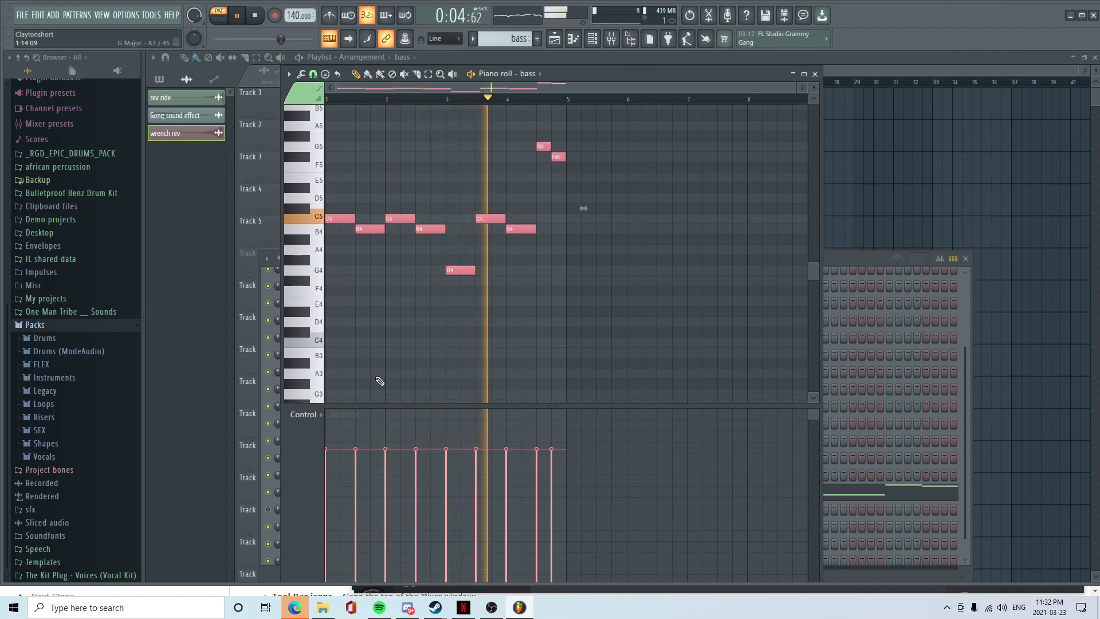
key(space)
- Try the bass notes one octave lower in playback and move them back up an octave
scroll(380, 381, up, 3)
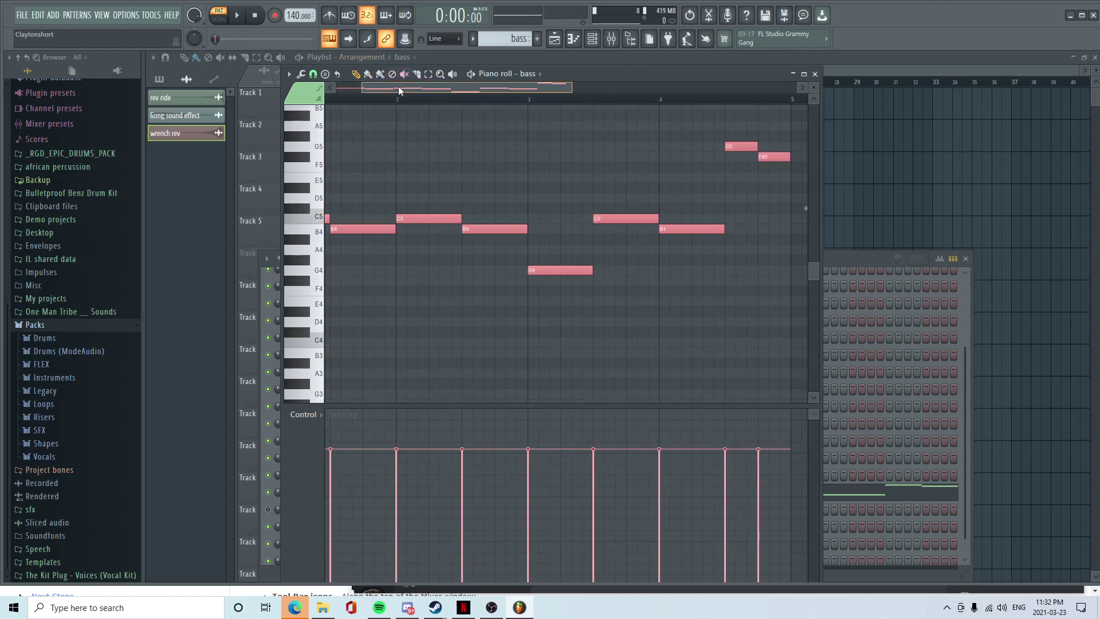
drag(398, 87, 365, 87)
scroll(417, 324, up, 4)
scroll(413, 382, down, 2)
scroll(395, 364, down, 3)
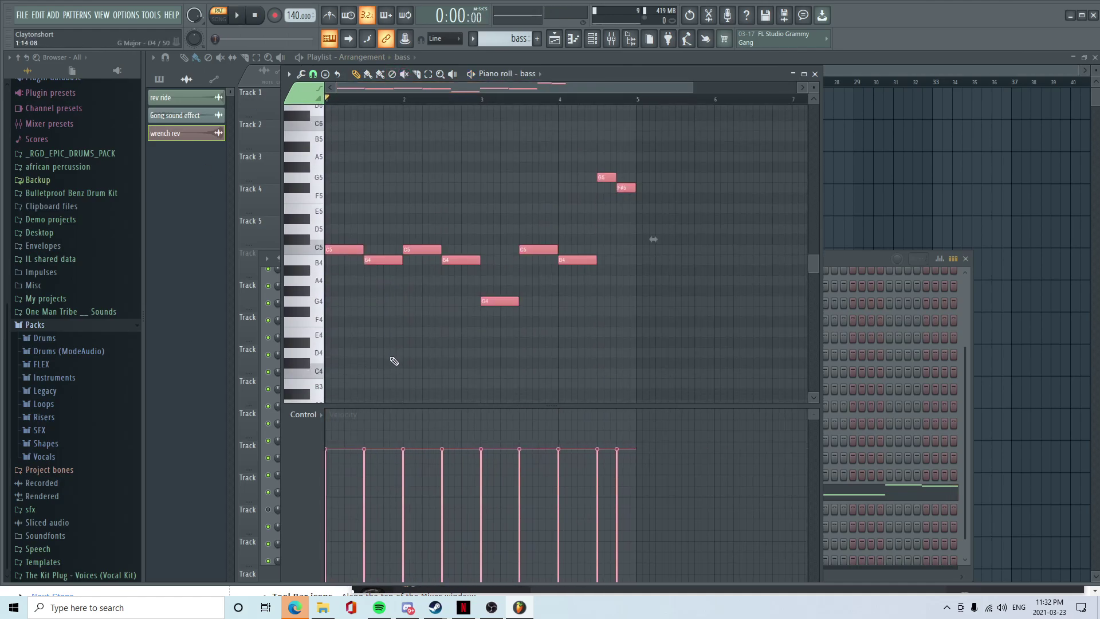
key(ctrl+Down)
key(space)
scroll(419, 312, down, 5)
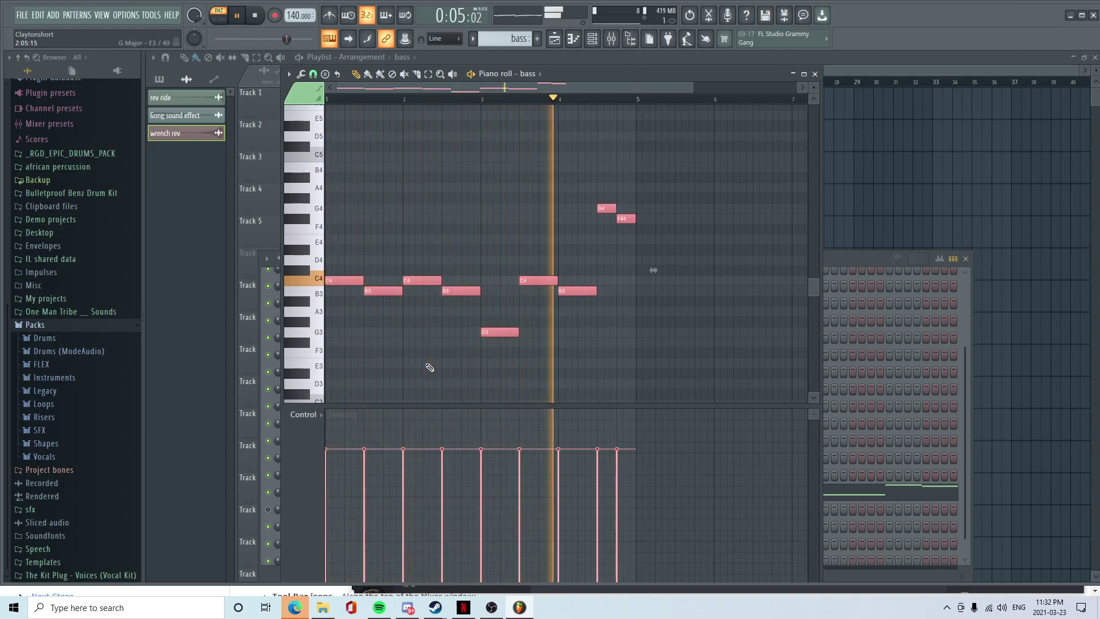
key(ctrl+Up)
key(space)
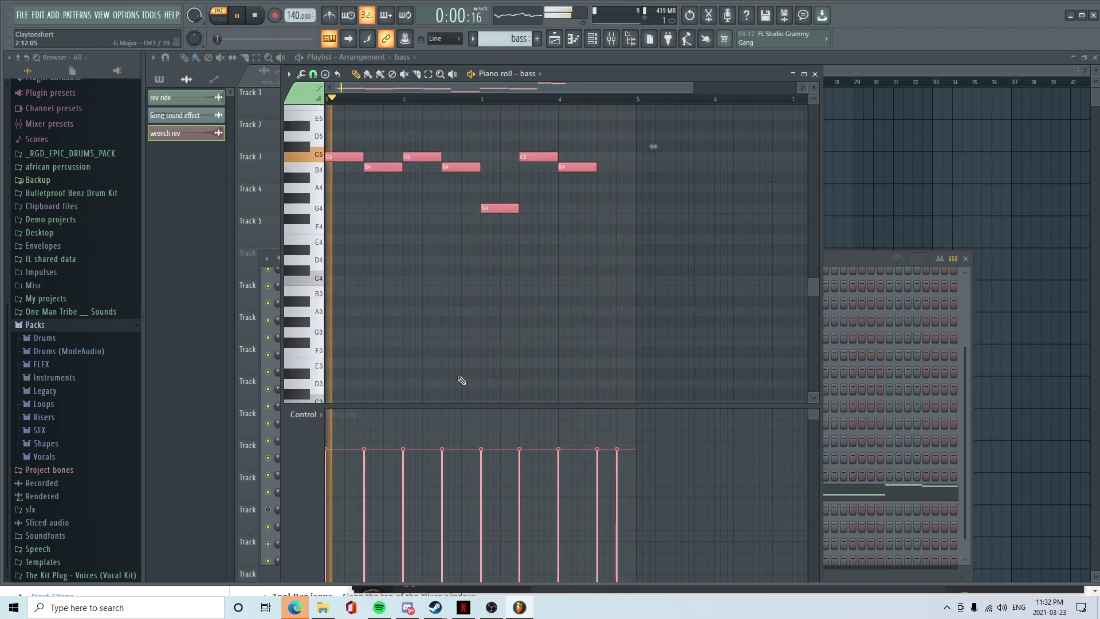
scroll(458, 375, up, 10)
- Place four bass pattern clips end to end on Track 6 across bars 1 to 16 and play the start of the song
key(ctrl+d)
scroll(453, 366, down, 4)
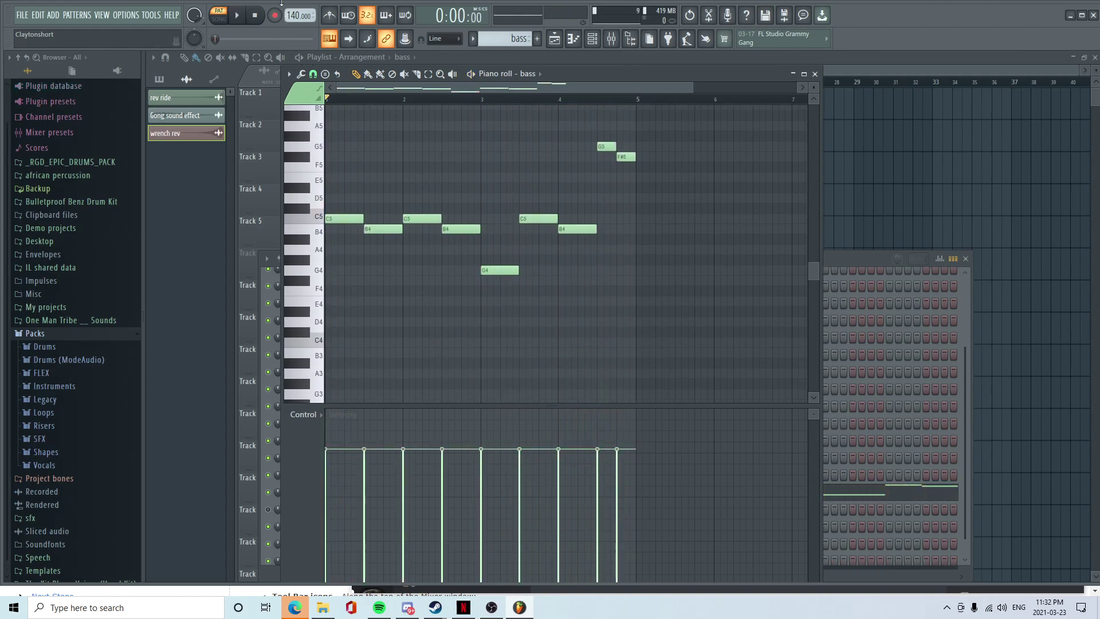
scroll(346, 154, up, 1)
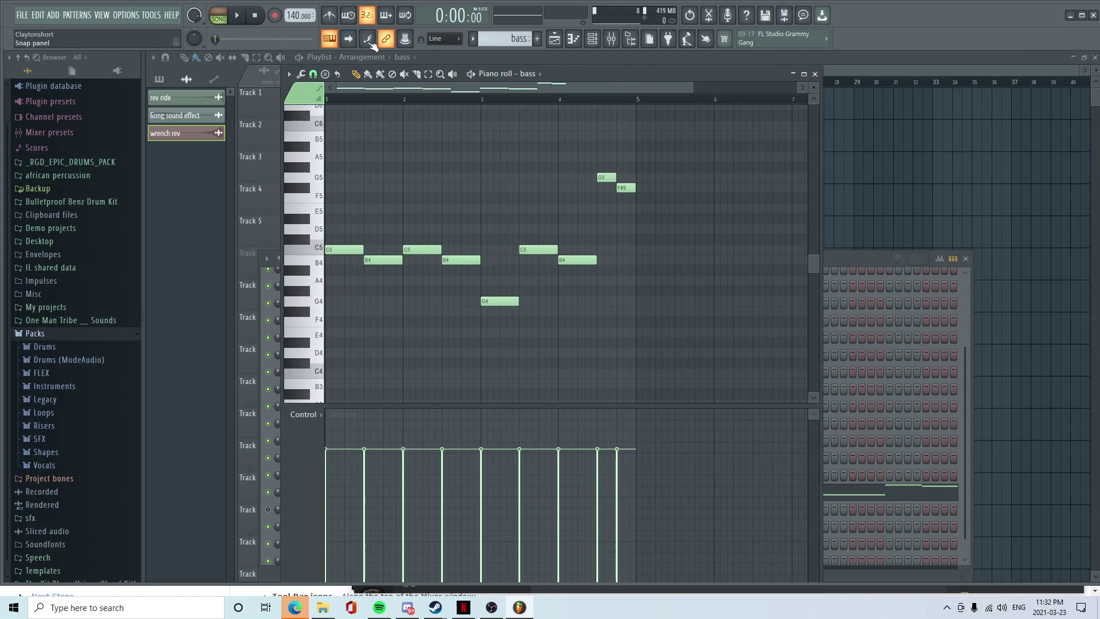
click(832, 75)
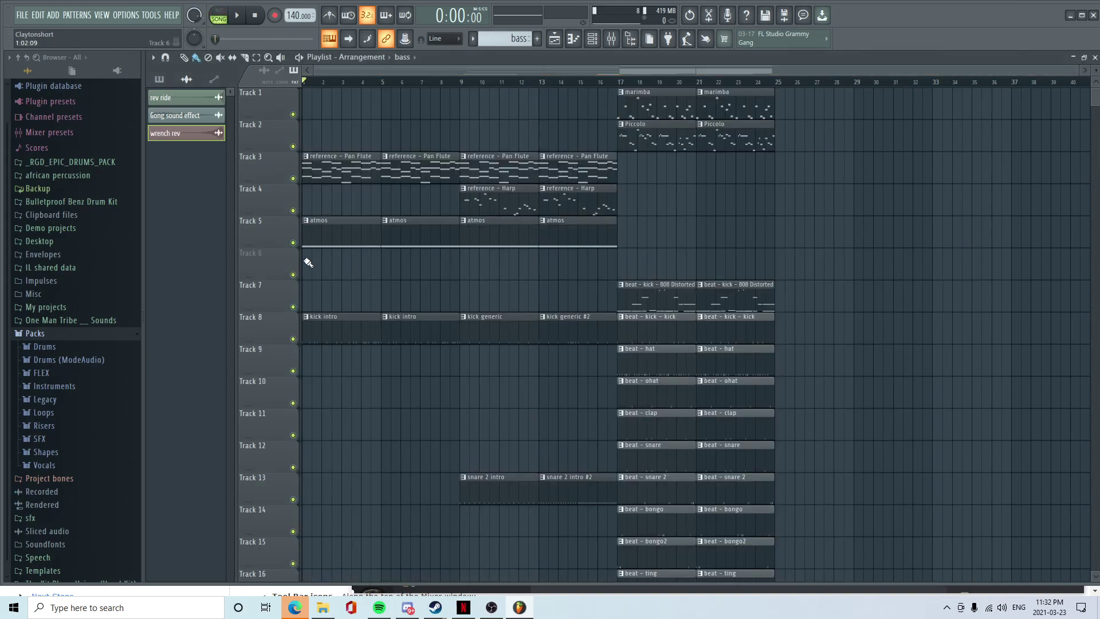
drag(358, 263, 539, 279)
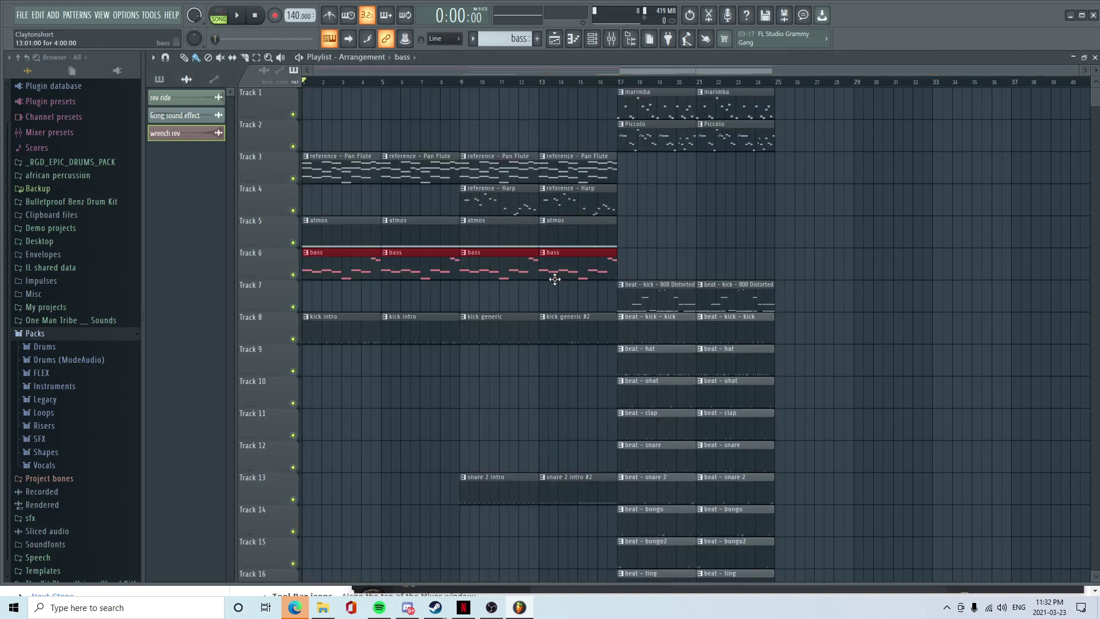
scroll(331, 231, down, 3)
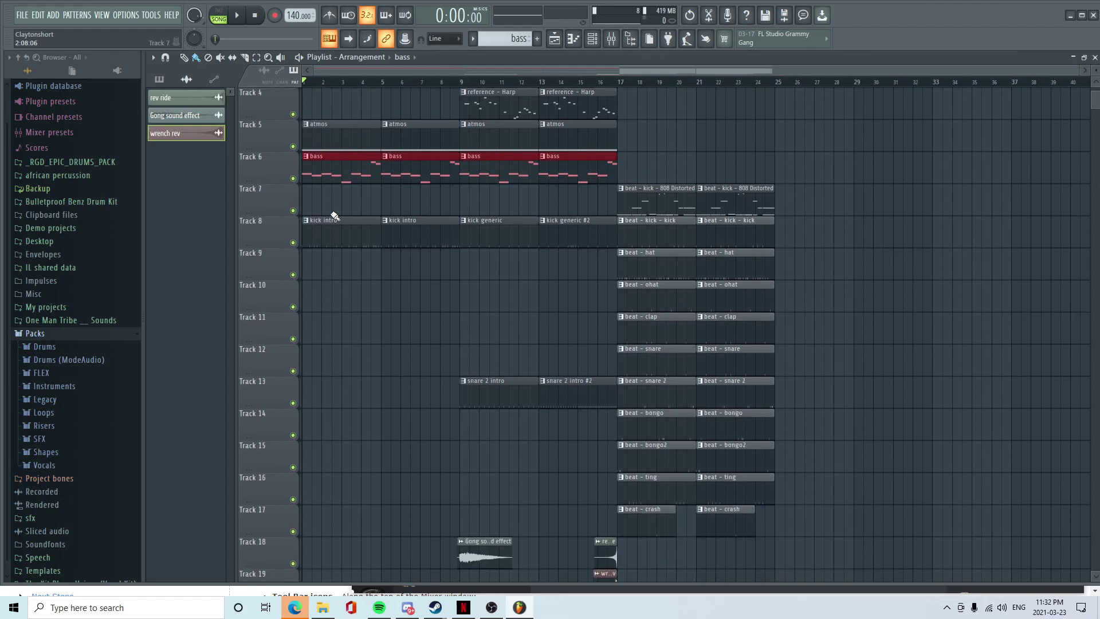
key(space)
scroll(344, 115, up, 3)
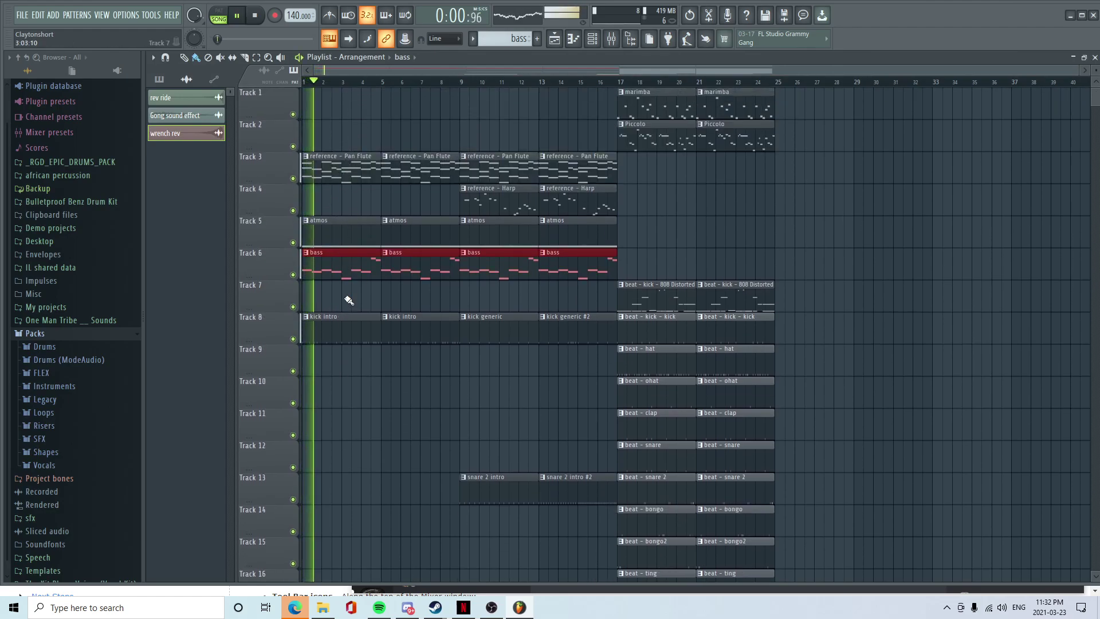
key(space)
- Lower the long windy note in the atmos pattern to B5 and play the arrangement
double_click(333, 234)
scroll(367, 123, up, 2)
click(340, 187)
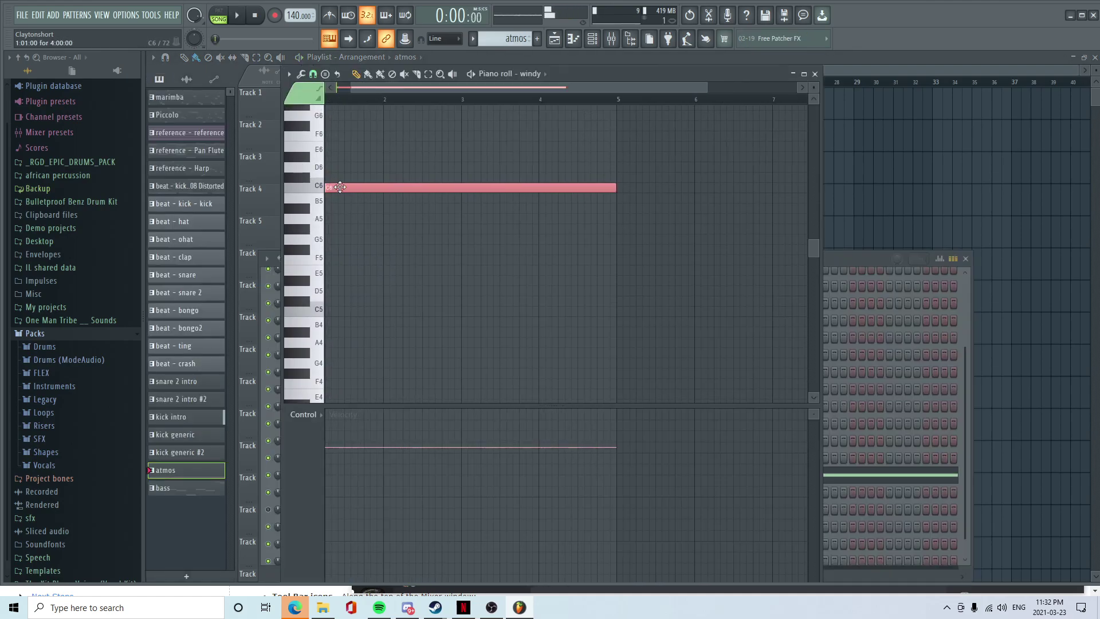
drag(333, 196, 336, 205)
key(space)
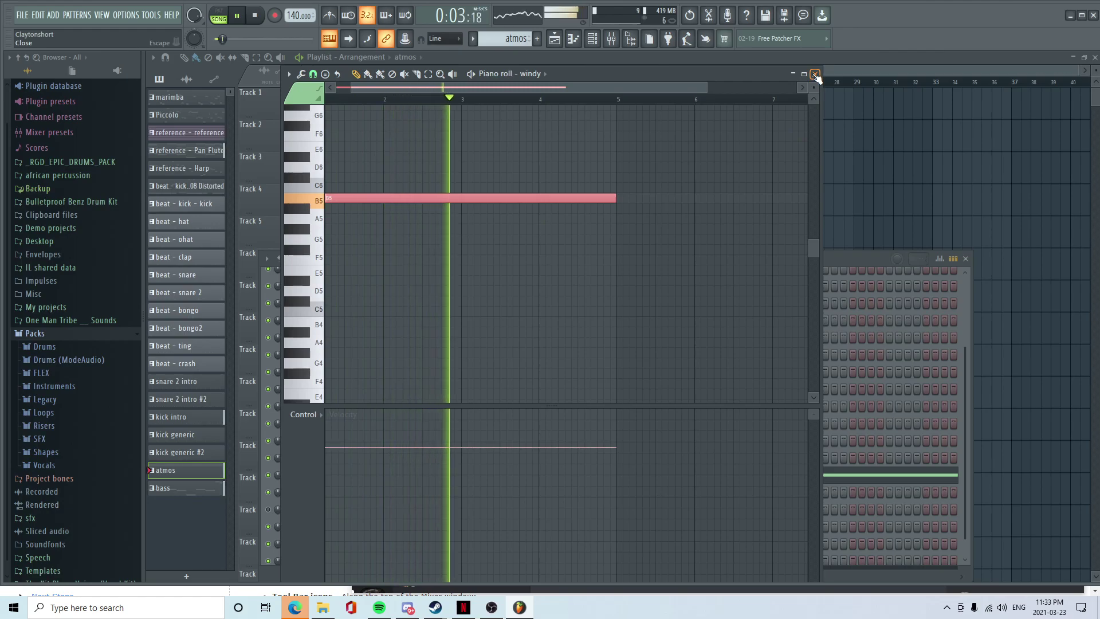
click(815, 75)
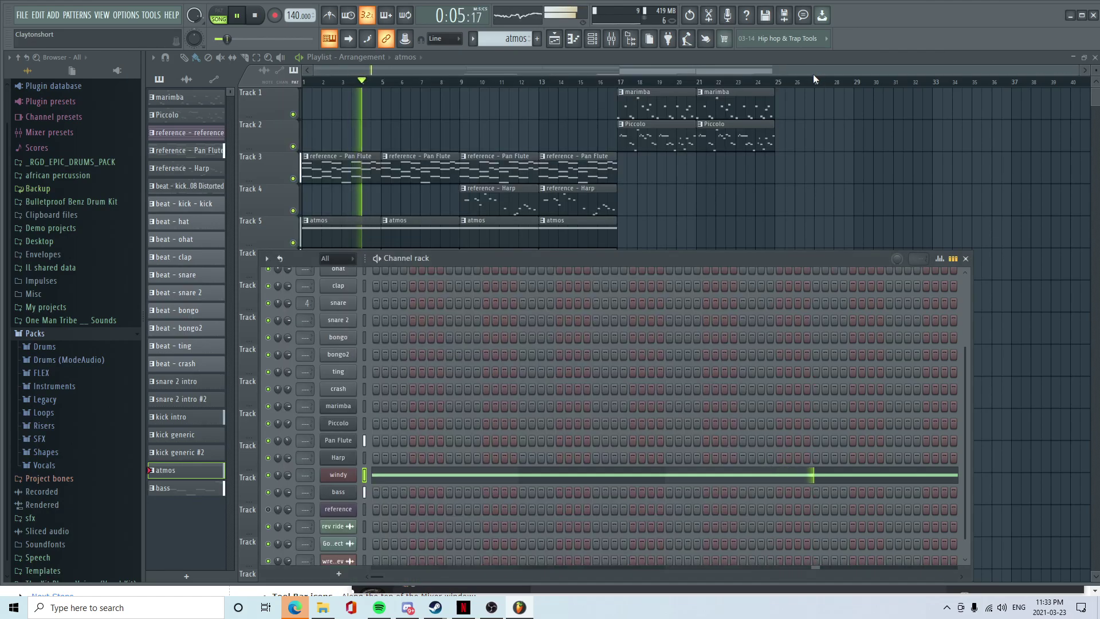
scroll(398, 192, down, 1)
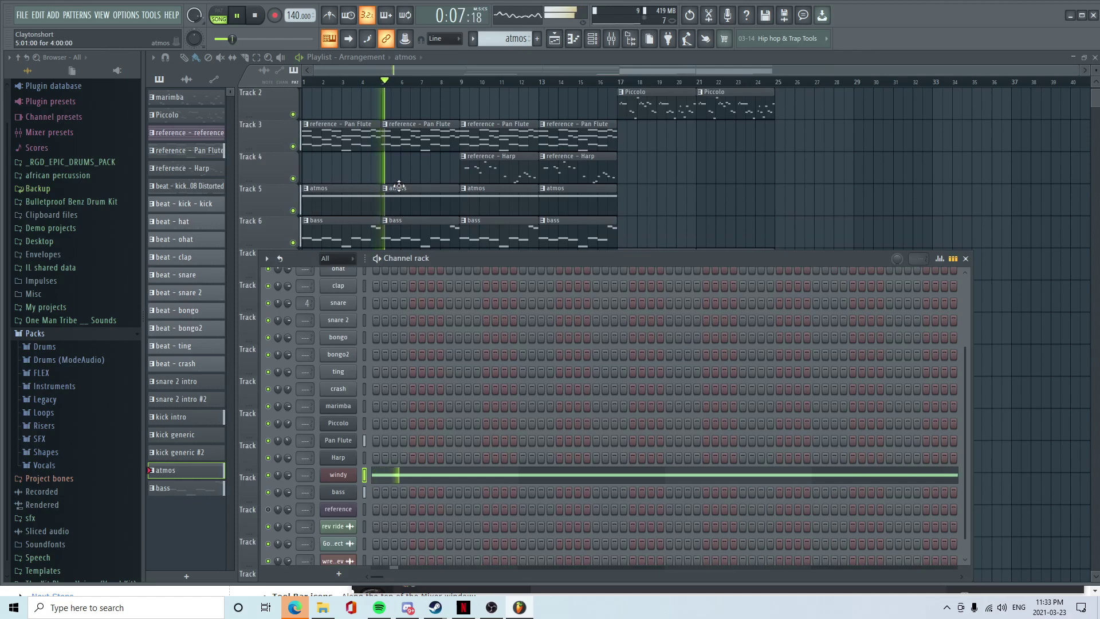
key(F6)
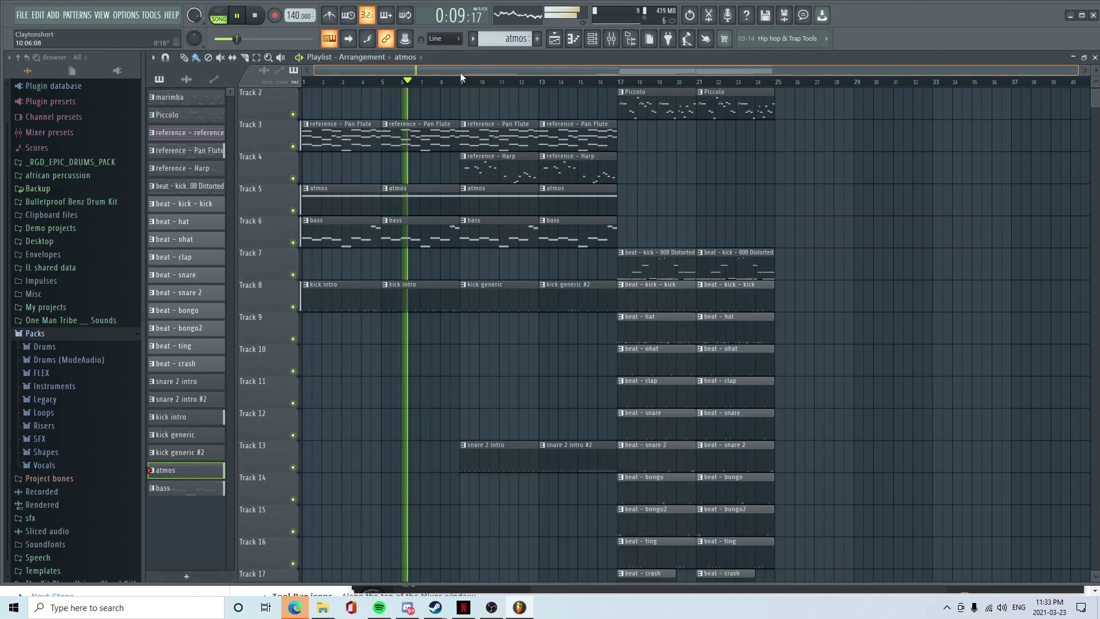
scroll(375, 292, up, 1)
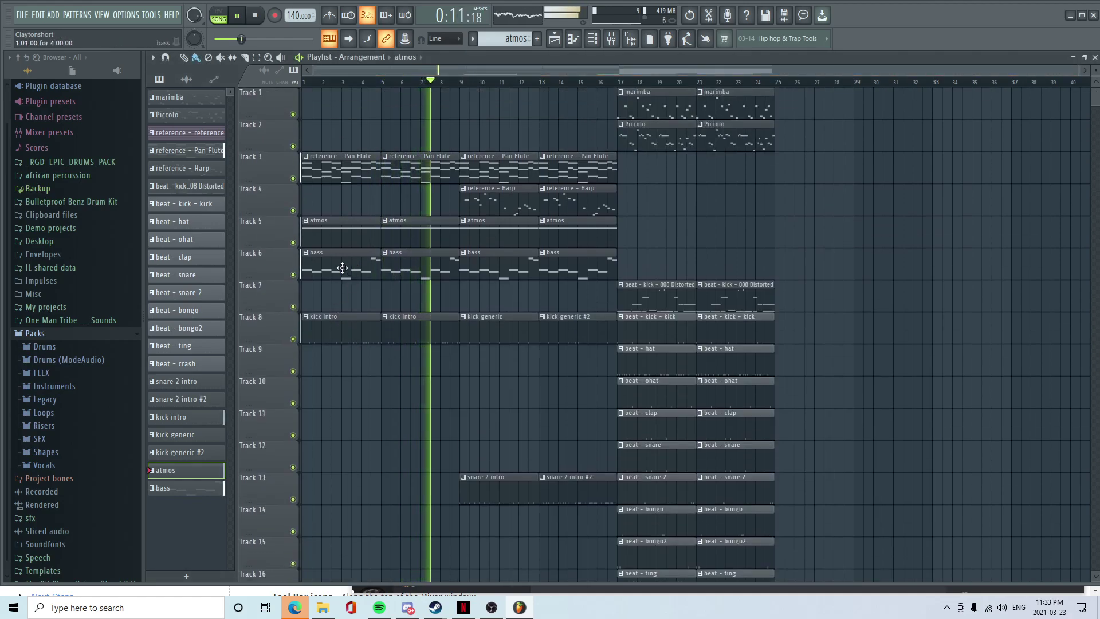
- Compare the bass pattern's notes with the Pan Flute pattern's notes in their piano rolls
click(338, 269)
double_click(338, 270)
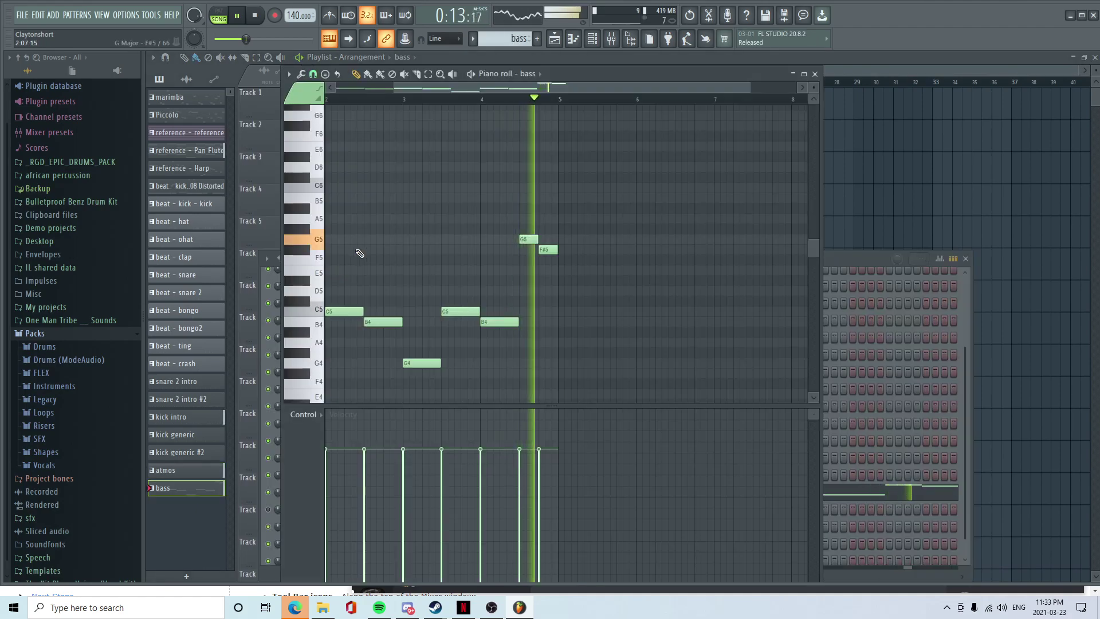
drag(473, 88, 181, 118)
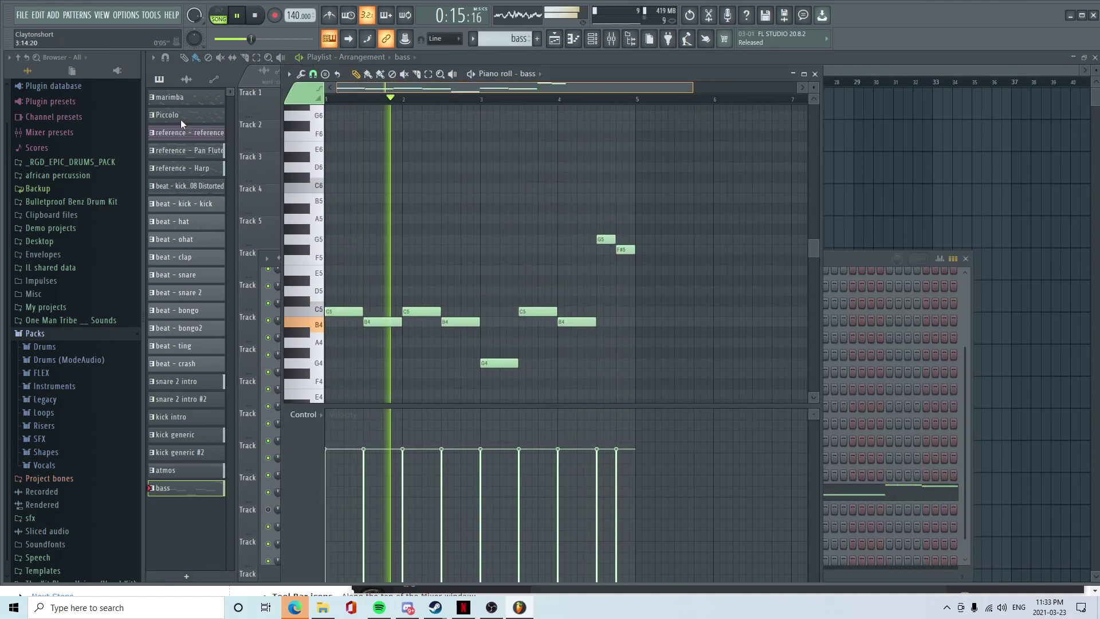
scroll(428, 335, down, 3)
scroll(430, 334, up, 2)
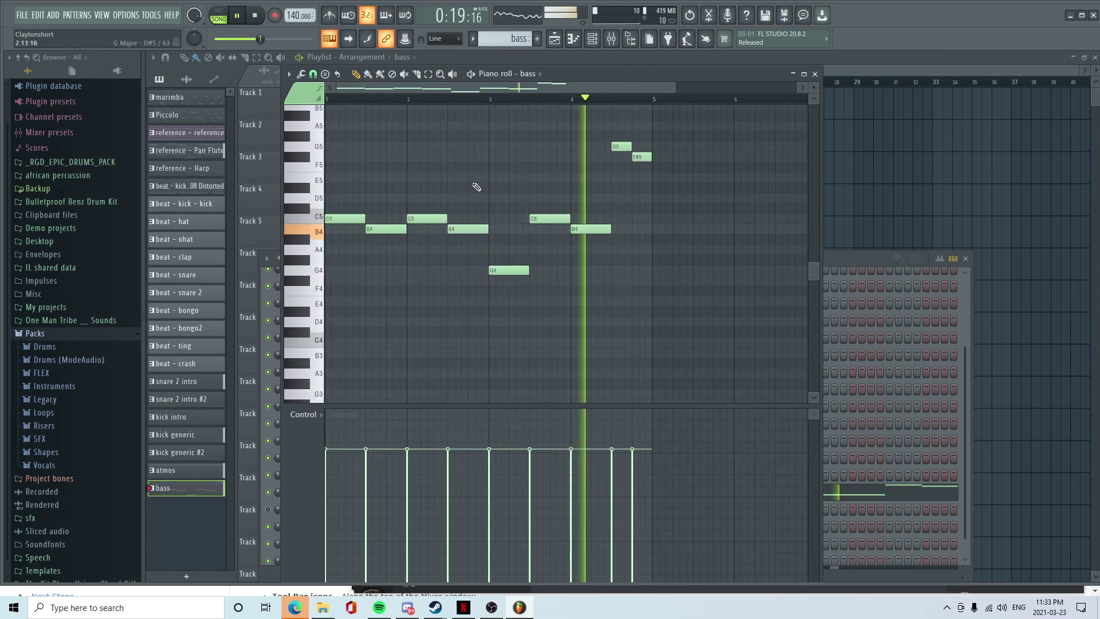
key(space)
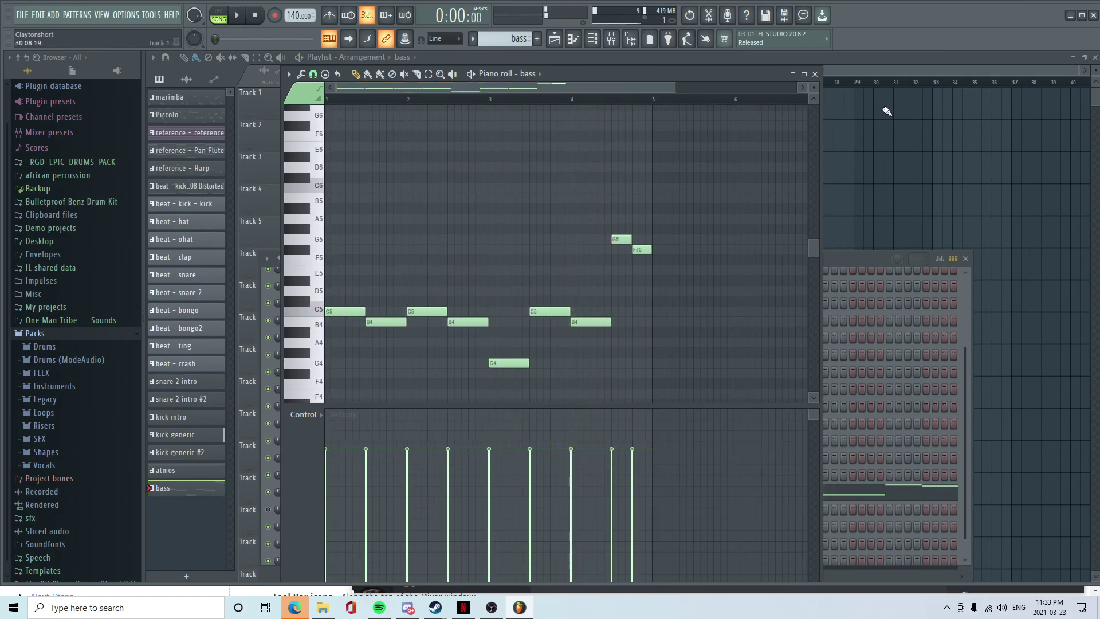
click(870, 69)
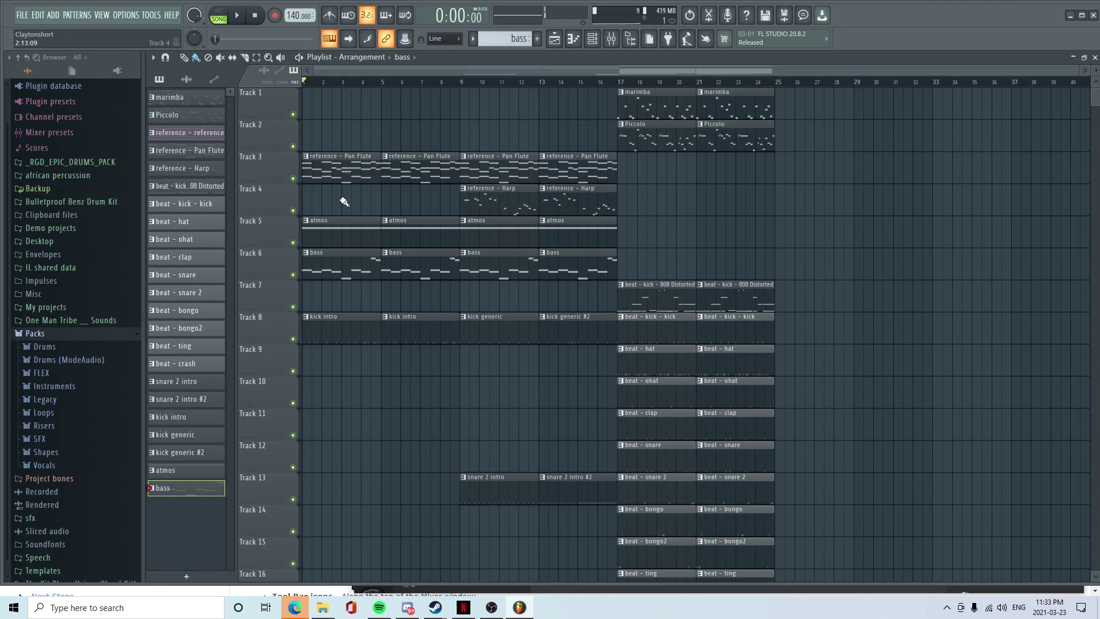
double_click(330, 177)
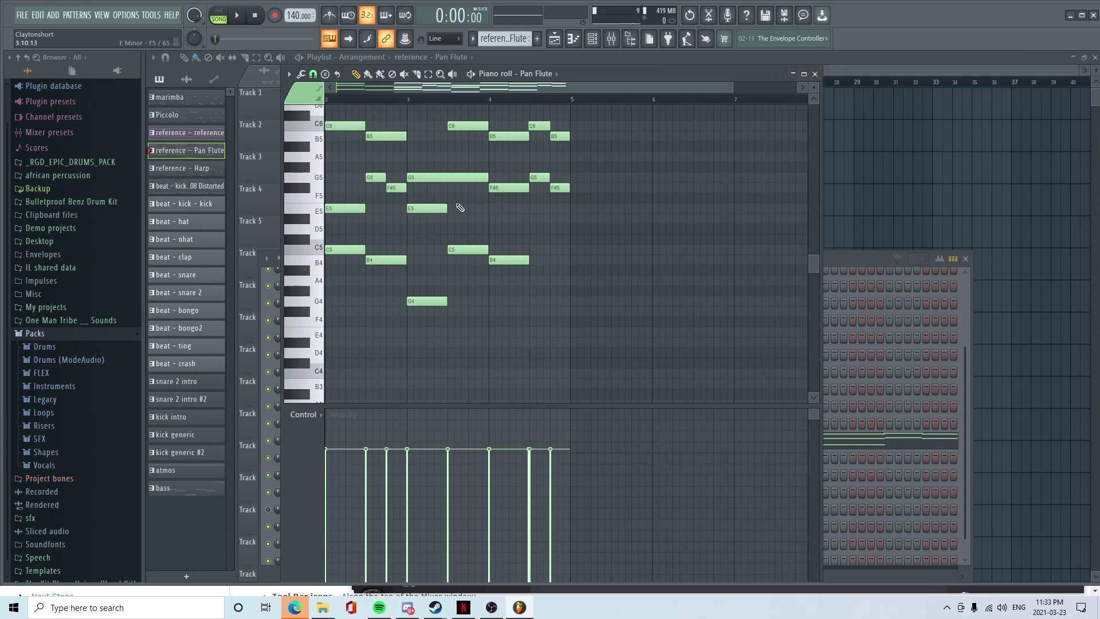
click(816, 74)
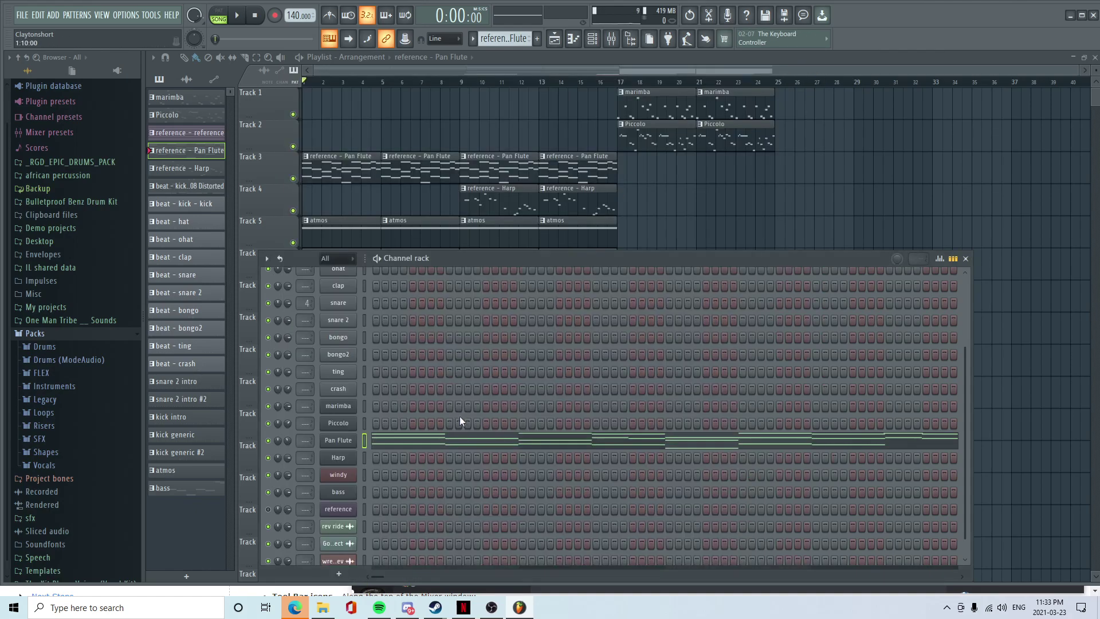
key(F6)
double_click(340, 245)
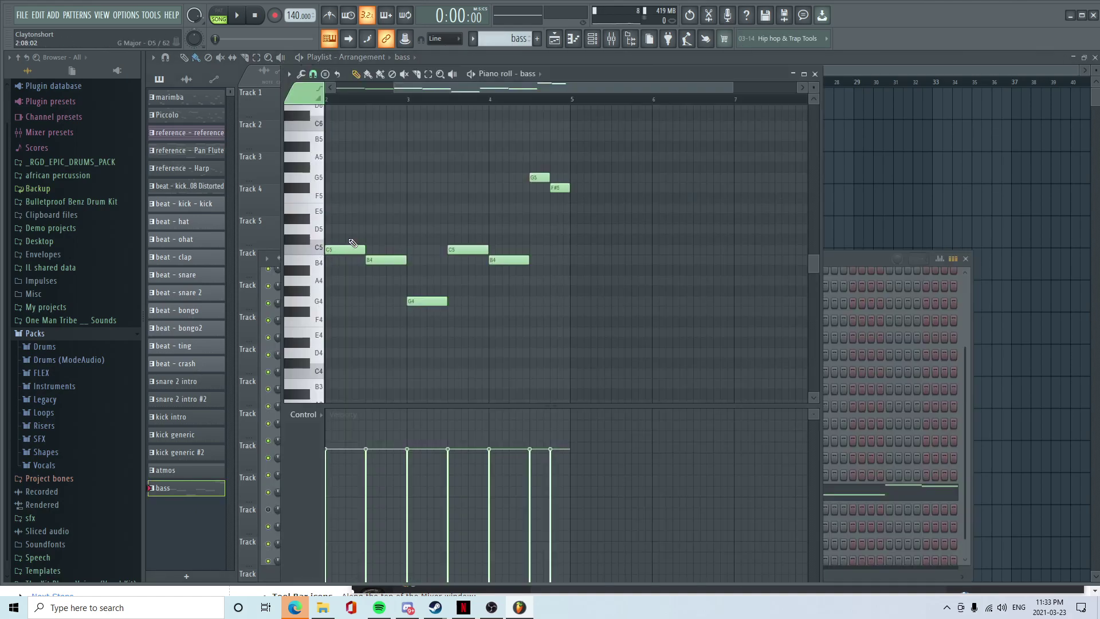
drag(423, 89, 189, 113)
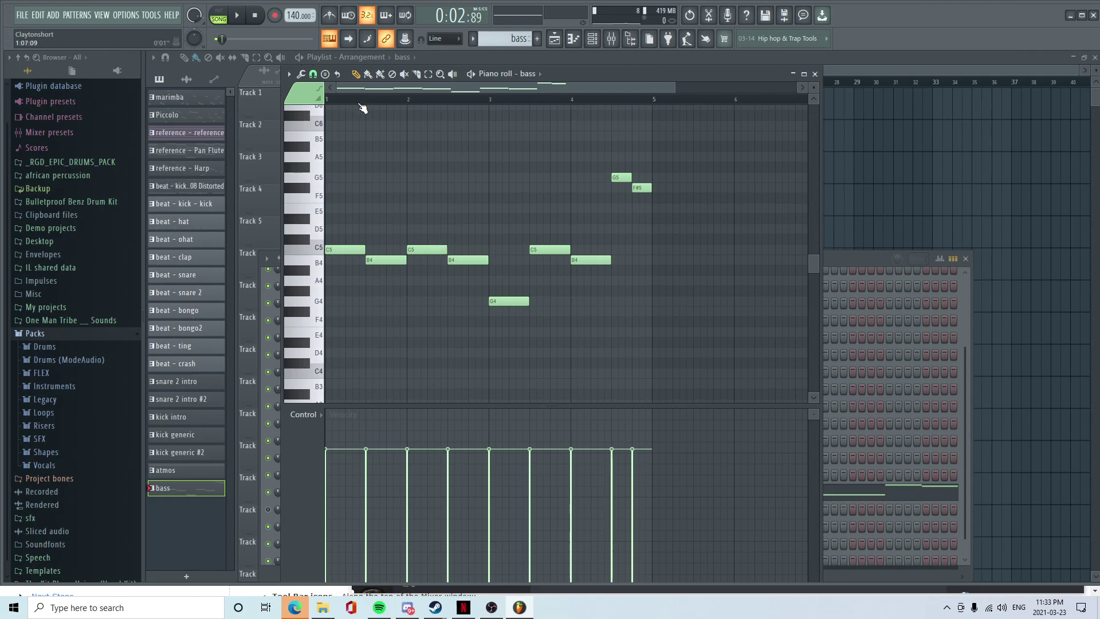
- Replace the B4 note in the second half of the bass pattern's bar 2 with shorter E5 and G5 notes and play it
key(space)
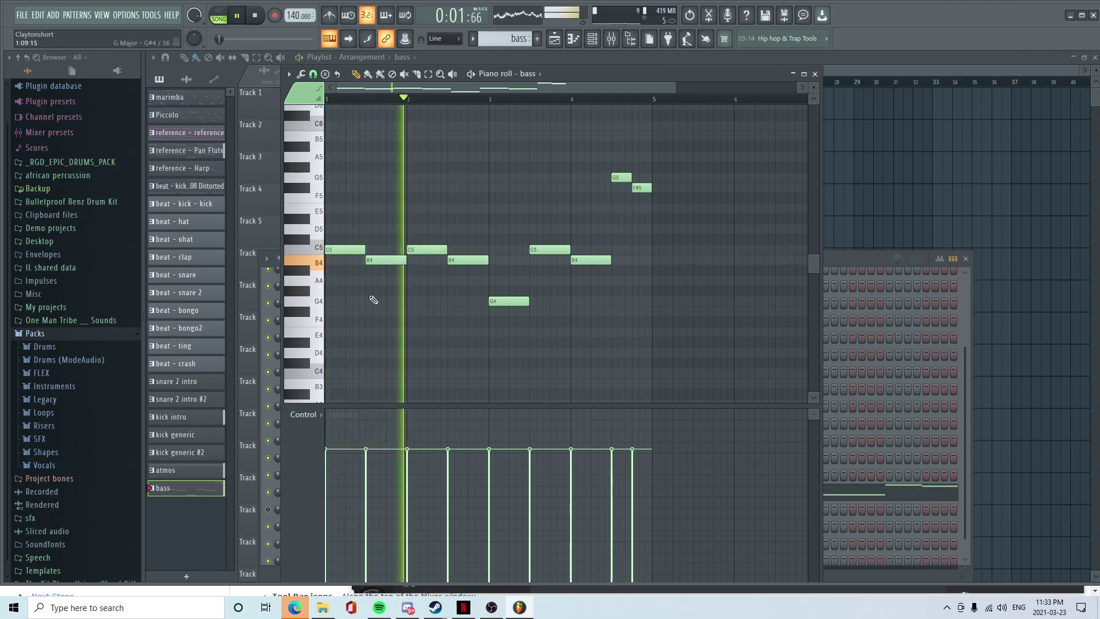
key(space)
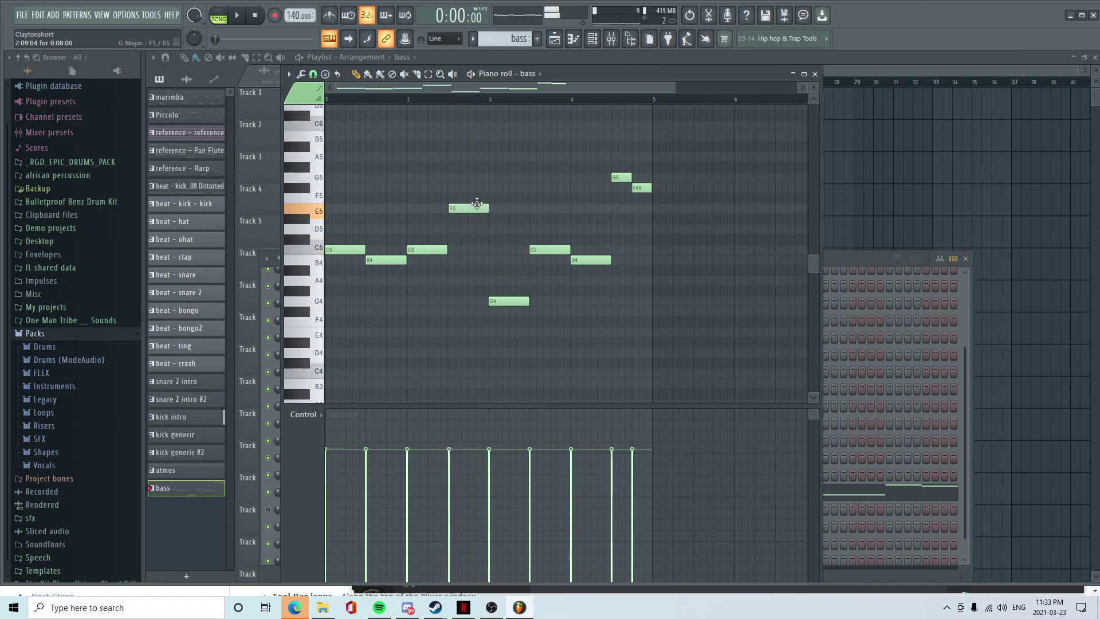
scroll(479, 222, up, 2)
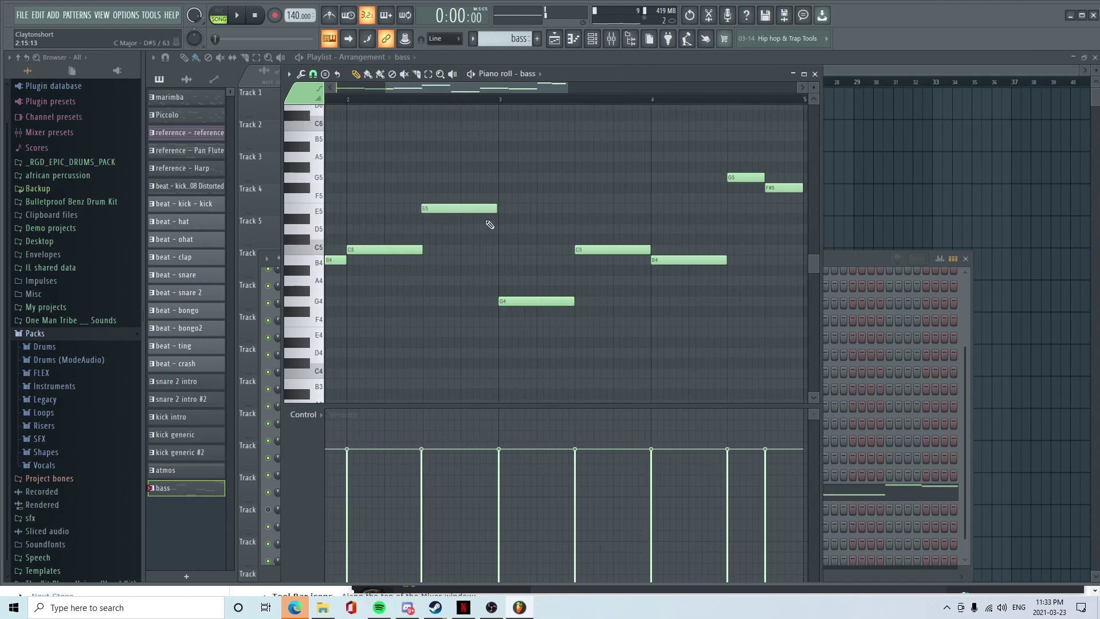
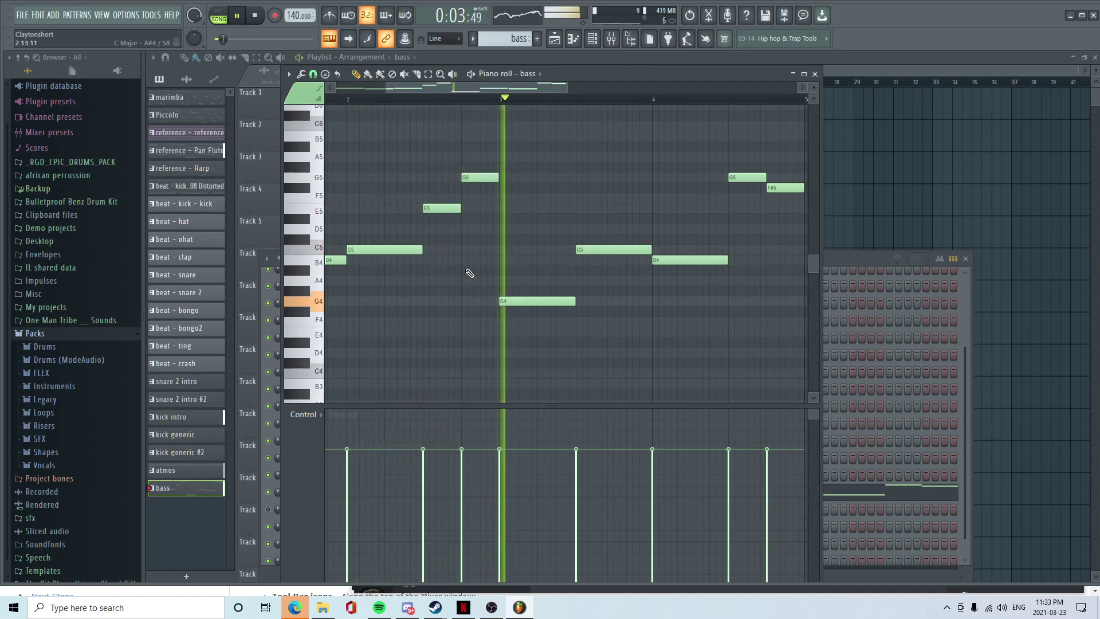
key(space)
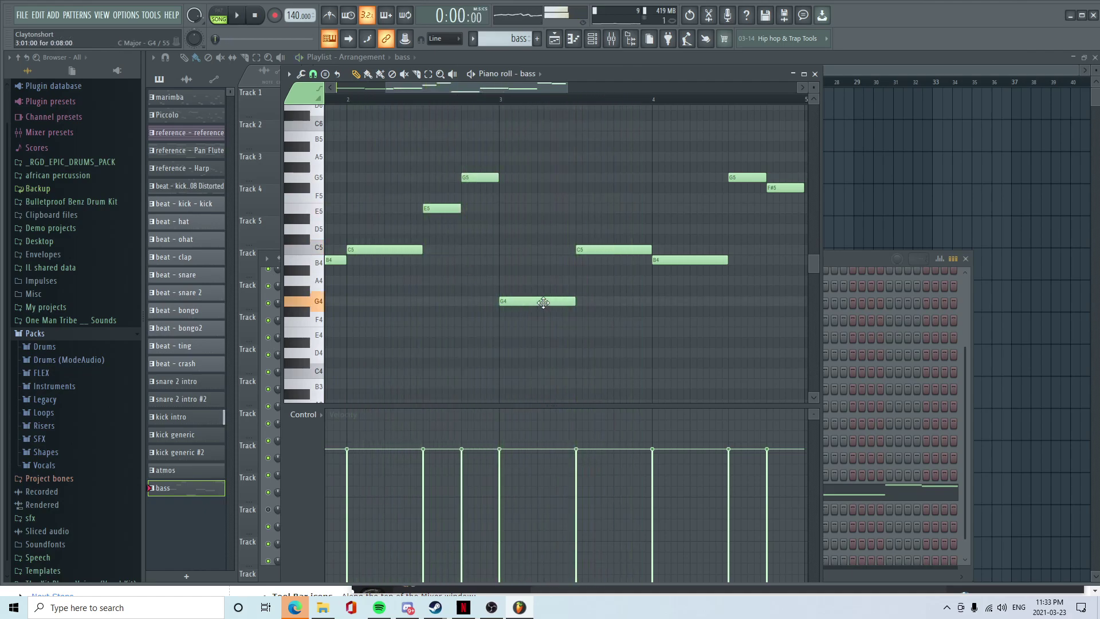
- Add a G5 note above the G4 at the start of bar 3 and turn the G4 into a slide note
scroll(534, 241, up, 3)
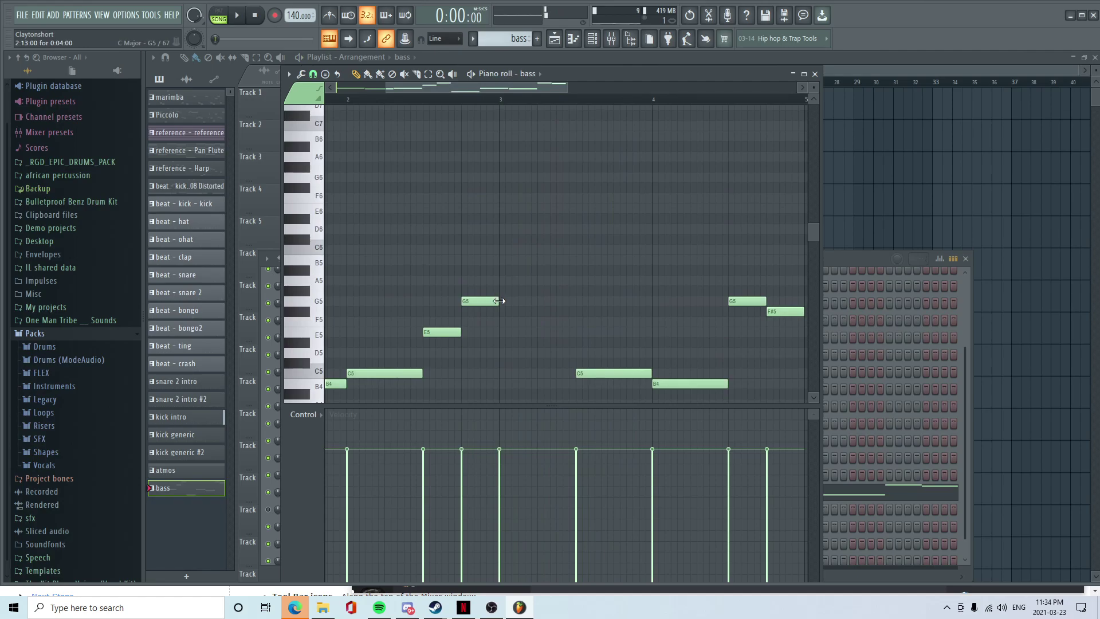
scroll(529, 239, down, 2)
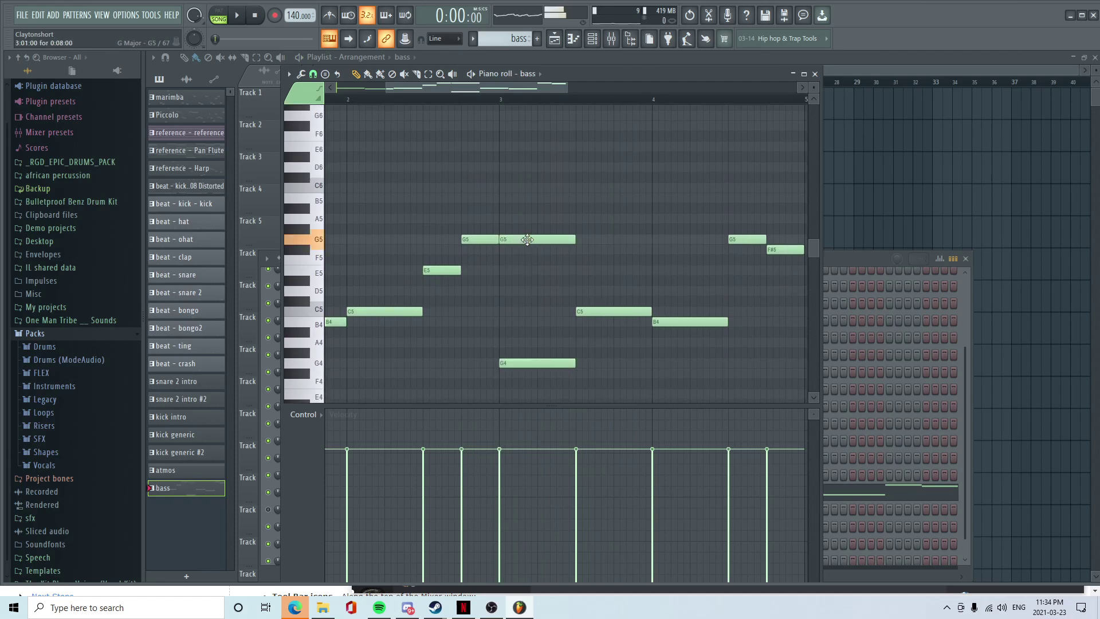
double_click(541, 360)
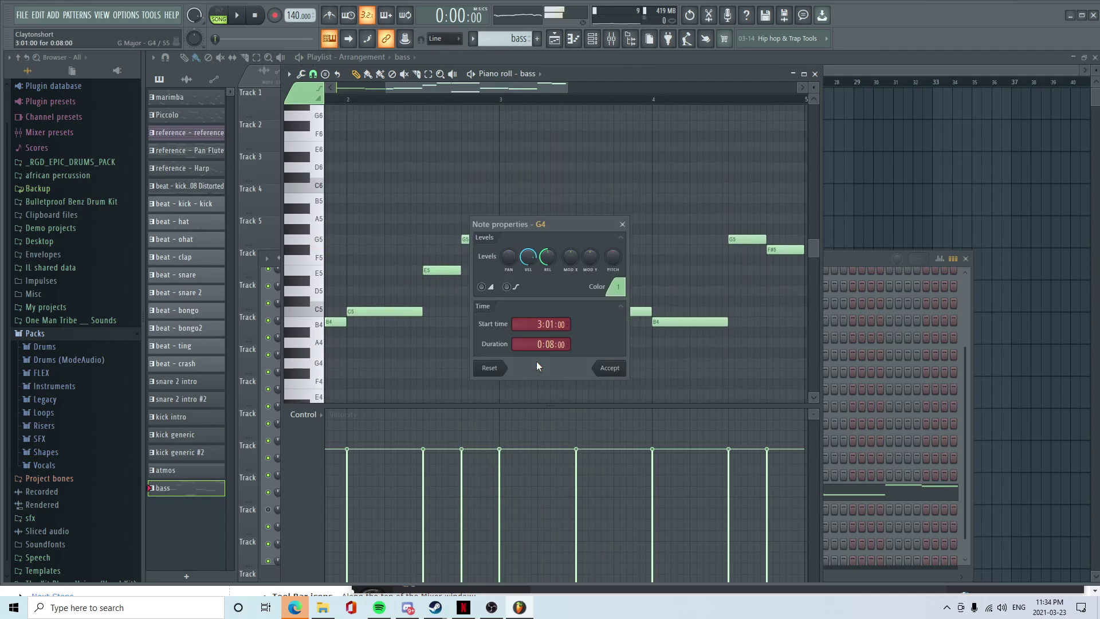
click(608, 365)
- Play the arrangement from the start into the beat section, reviewing the playlist tracks with the edited bass
key(space)
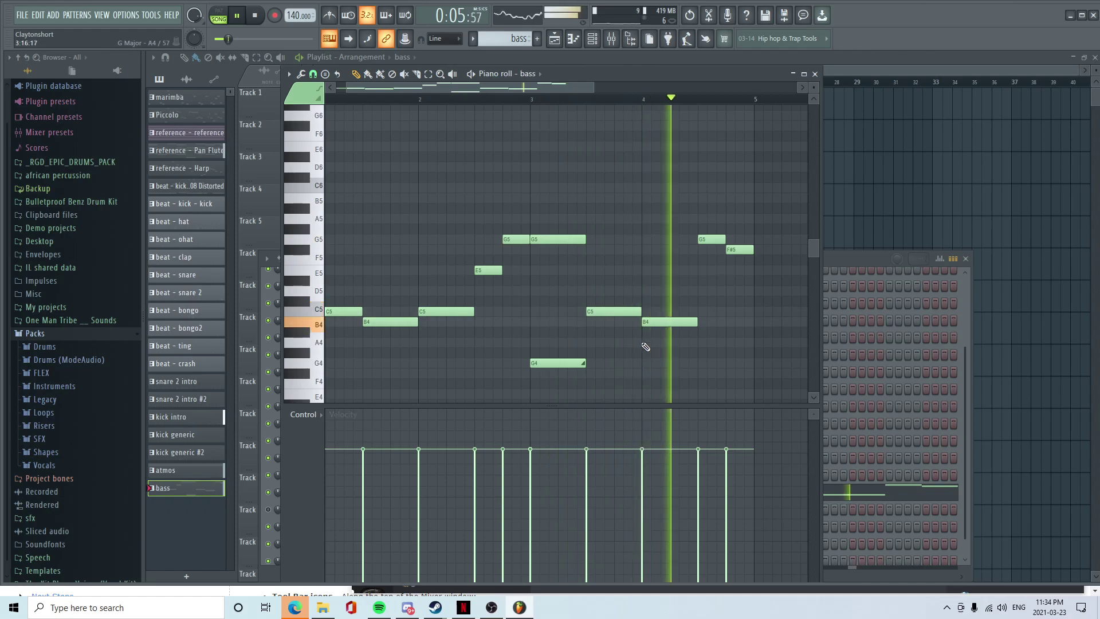
click(816, 74)
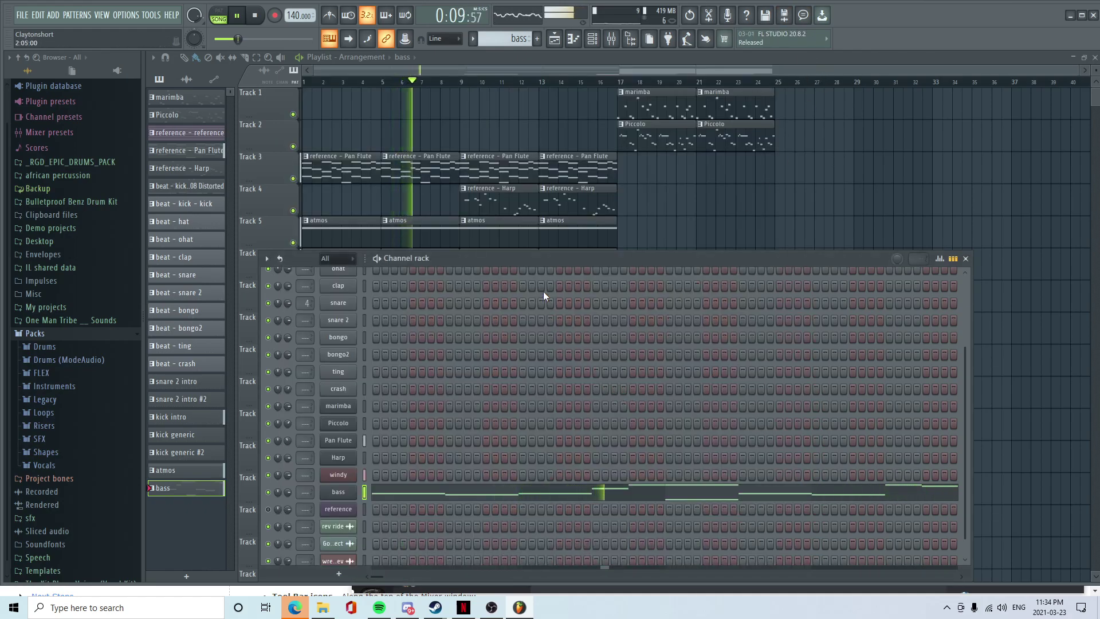
key(F6)
scroll(446, 422, down, 2)
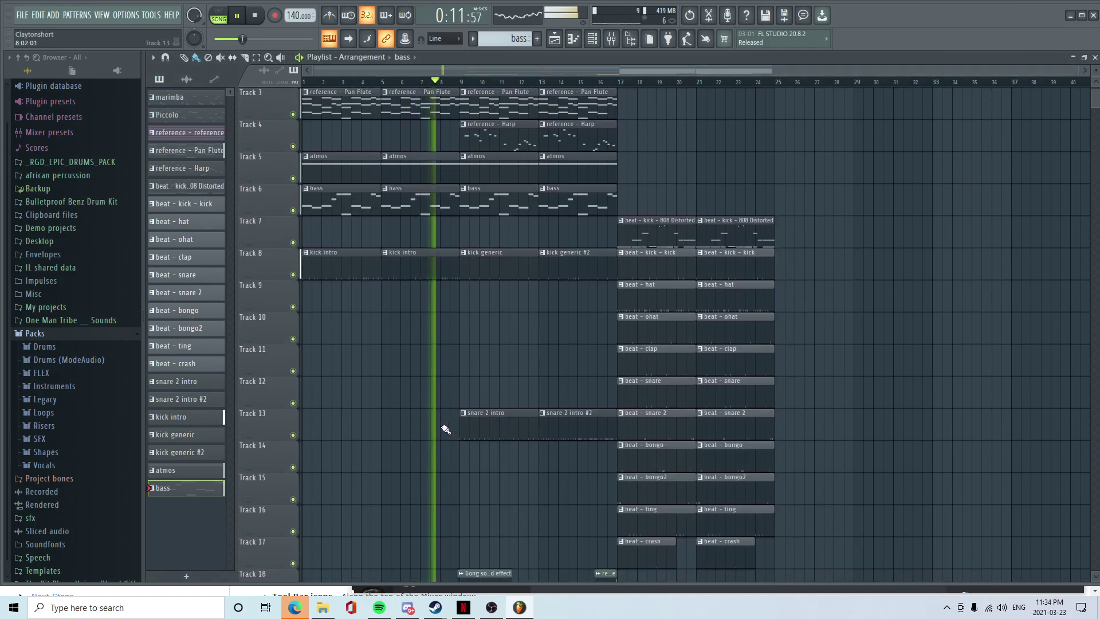
ctrl+scroll(443, 390, up, 1)
scroll(444, 358, up, 2)
ctrl+scroll(450, 373, down, 1)
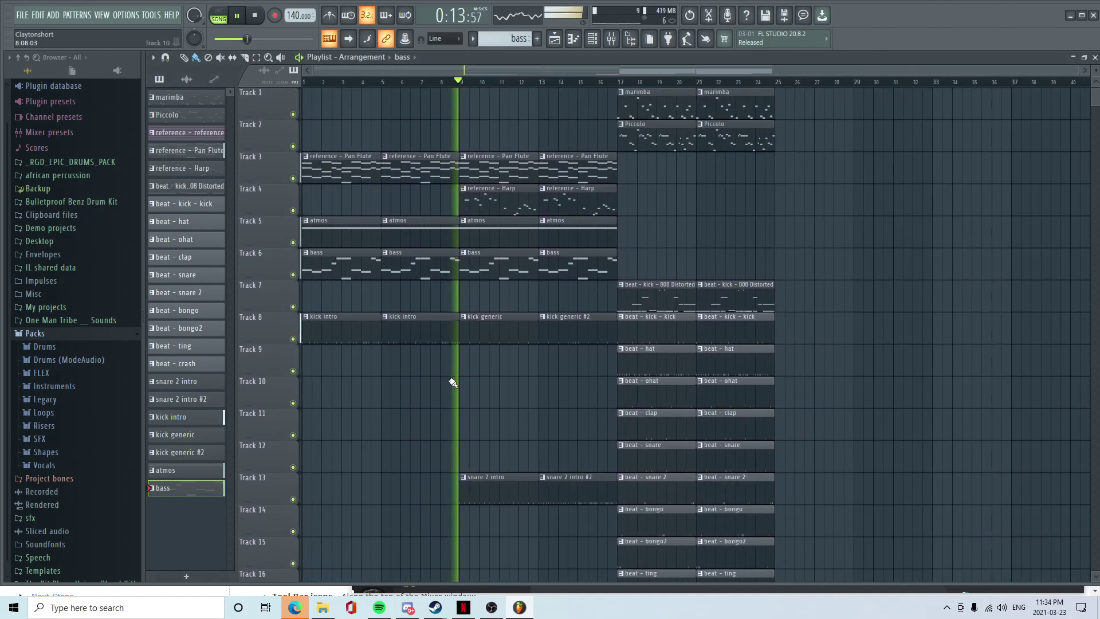
scroll(479, 484, down, 5)
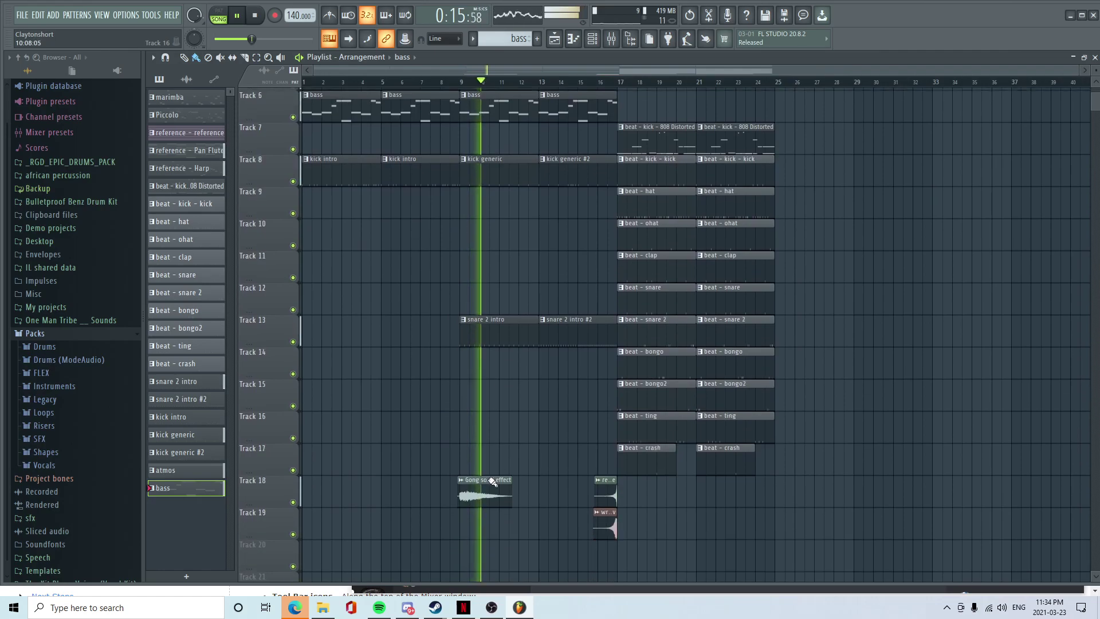
scroll(781, 510, up, 5)
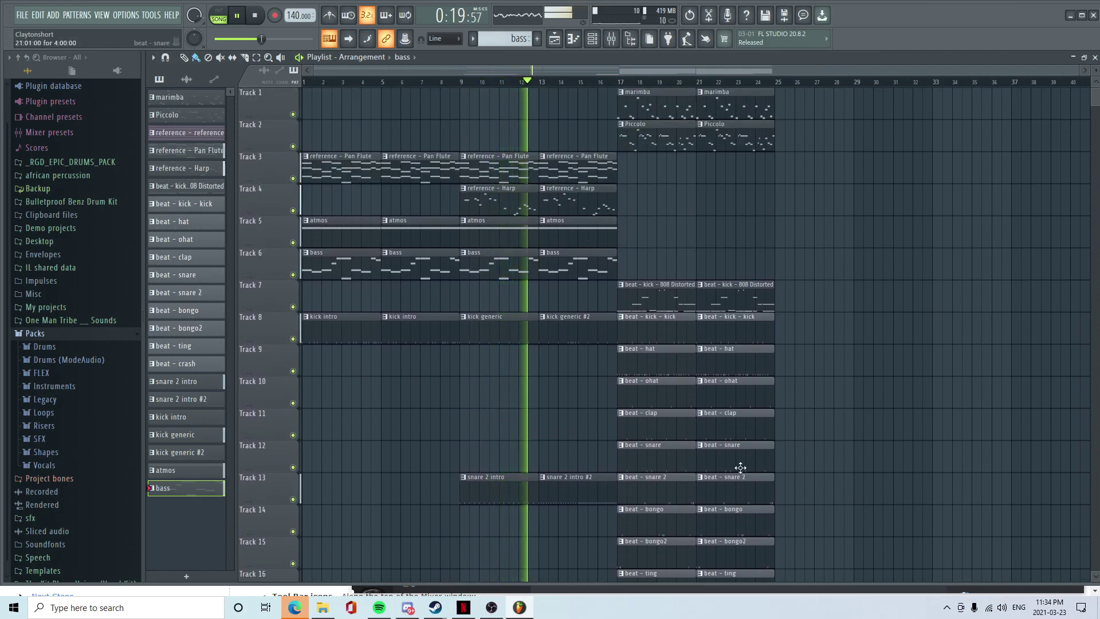
scroll(495, 442, down, 2)
scroll(494, 442, down, 1)
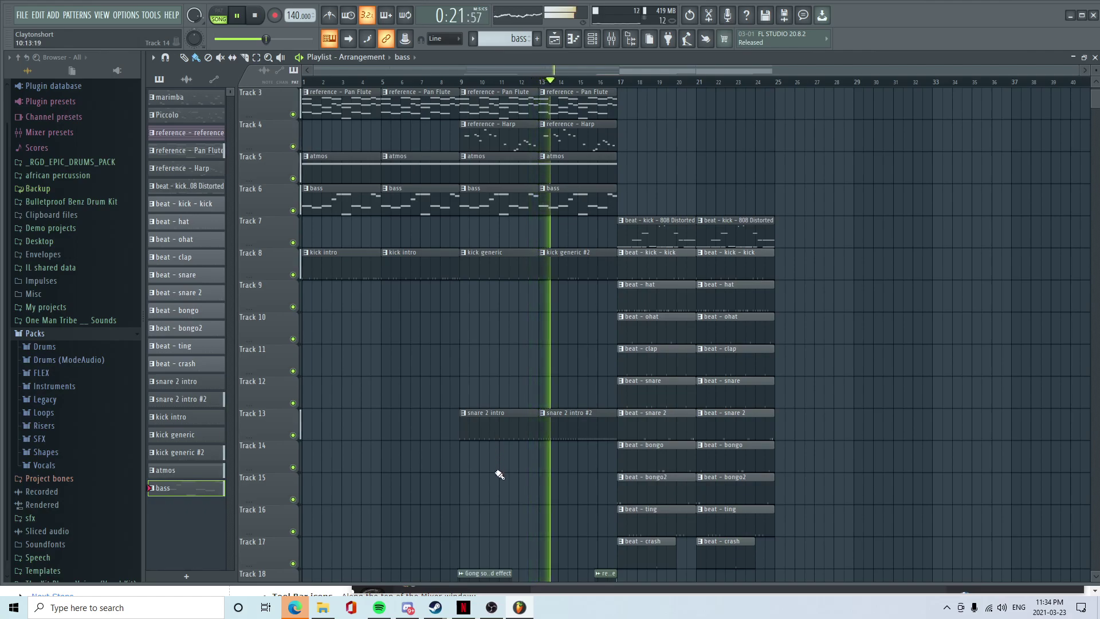
scroll(499, 481, down, 1)
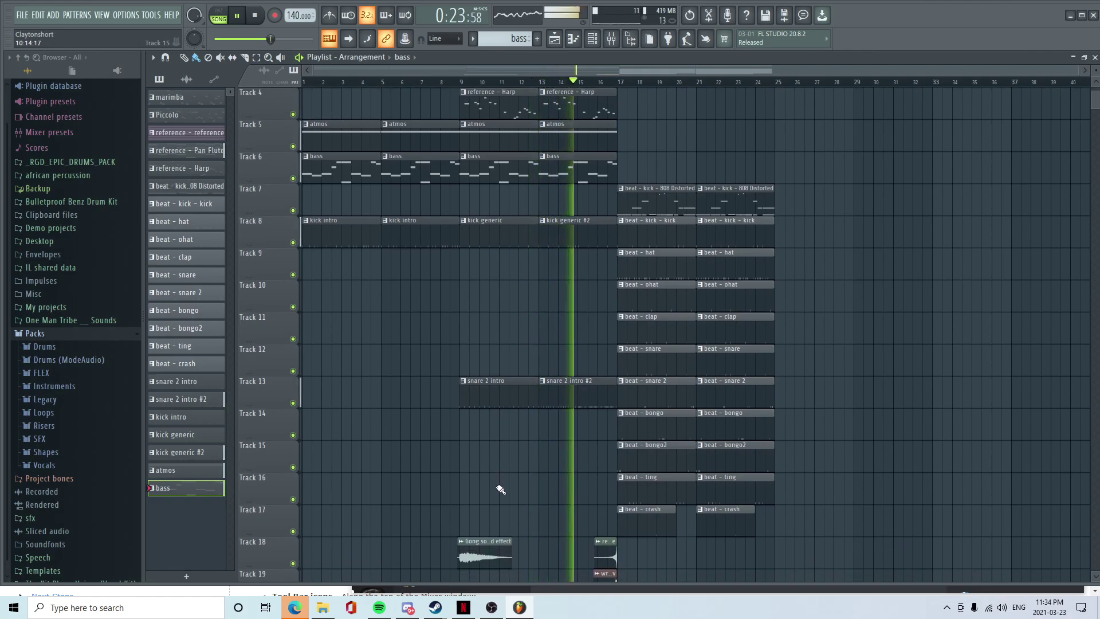
scroll(498, 492, up, 2)
scroll(588, 409, up, 1)
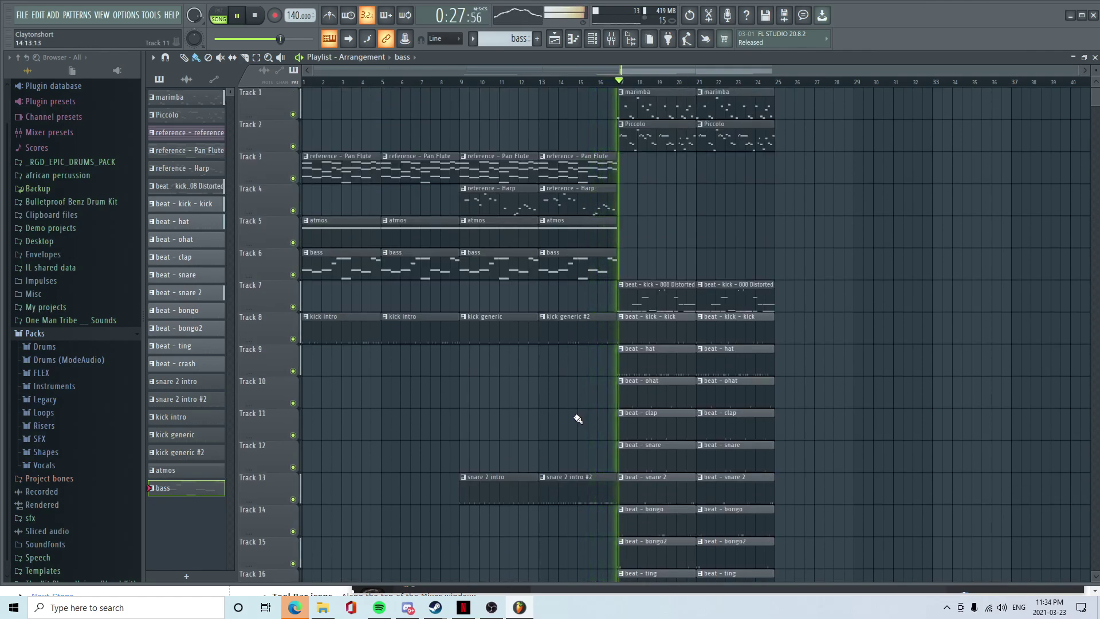
key(space)
- Slice the last Pan Flute, Harp, atmos and bass clips at bar 16 and remove the portions after the cut
scroll(598, 373, up, 3)
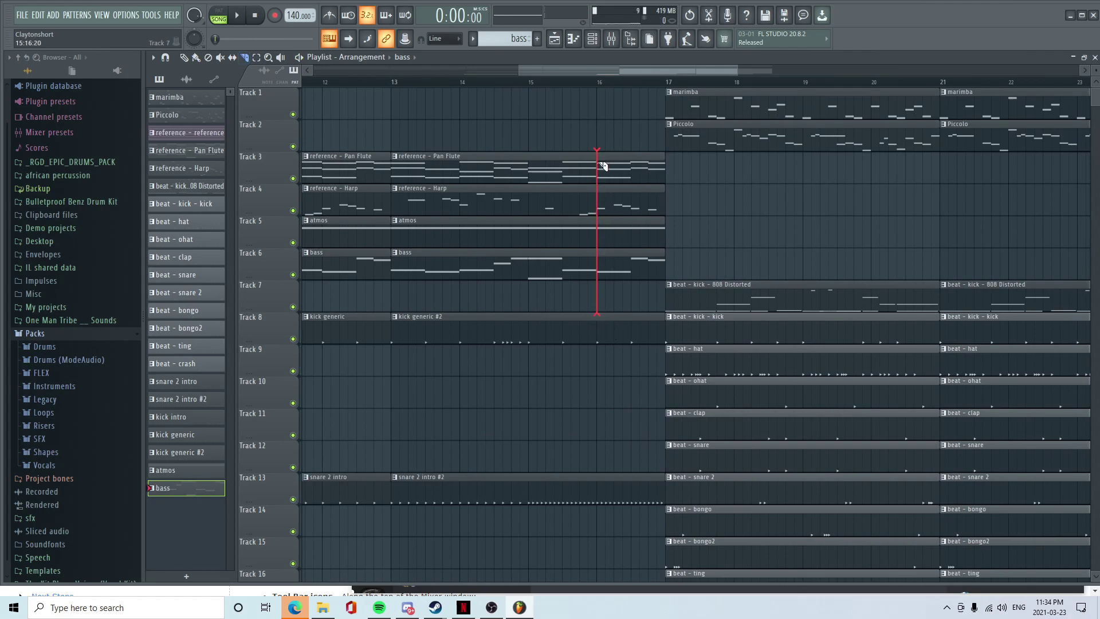
drag(599, 164, 600, 165)
scroll(566, 347, down, 6)
scroll(580, 516, up, 5)
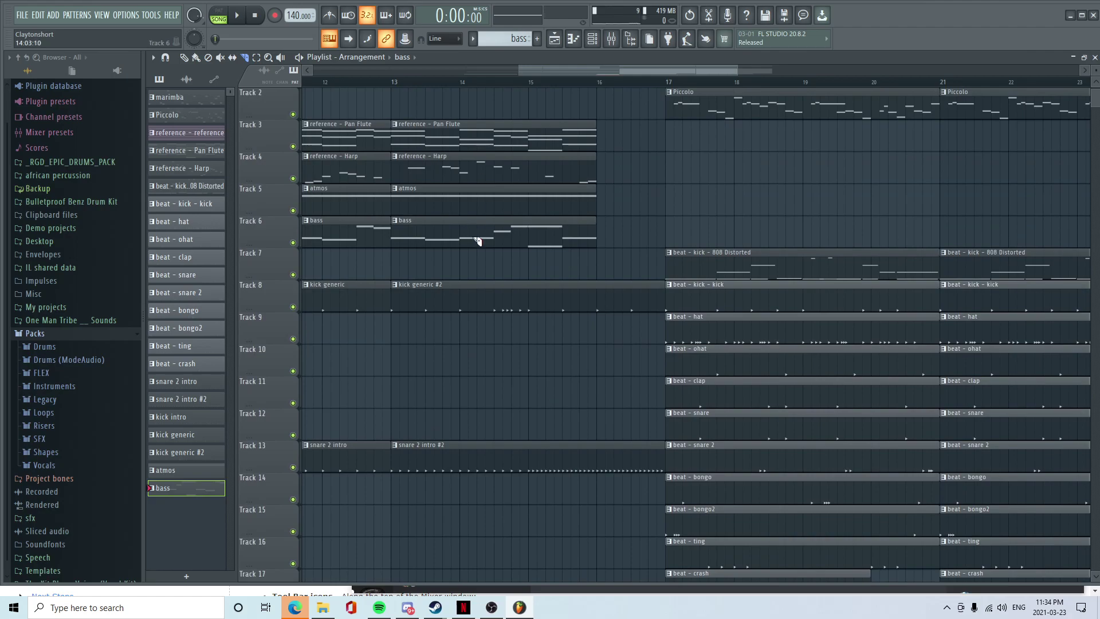
- Play the transition around bar 15 and move the rev ride clip on Track 18 one bar earlier, so it ends at bar 16
key(space)
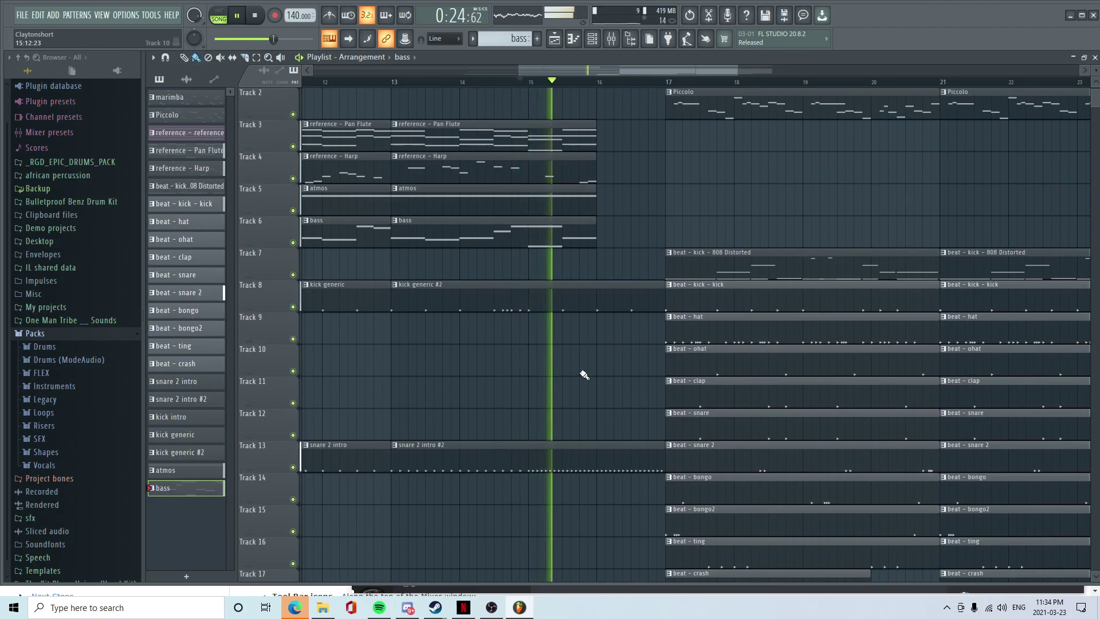
scroll(582, 373, down, 6)
key(space)
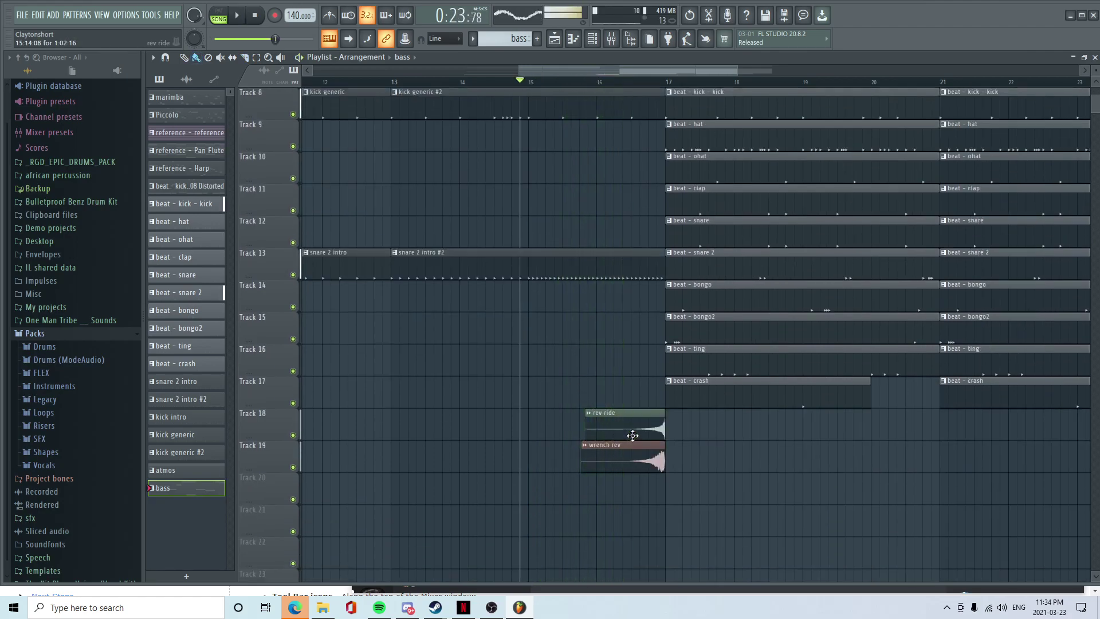
drag(614, 427, 555, 432)
scroll(664, 533, down, 1)
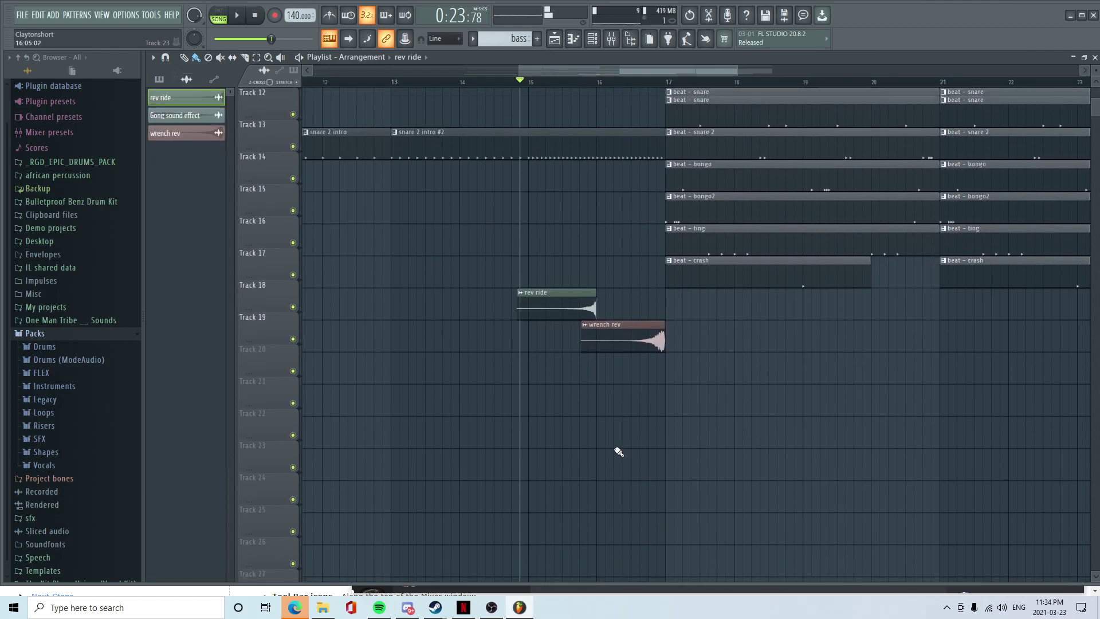
- Find FLS_Glass Break_02 in the Legacy FX pack and place it on Track 20 at bar 16
scroll(660, 526, down, 2)
scroll(592, 500, down, 5)
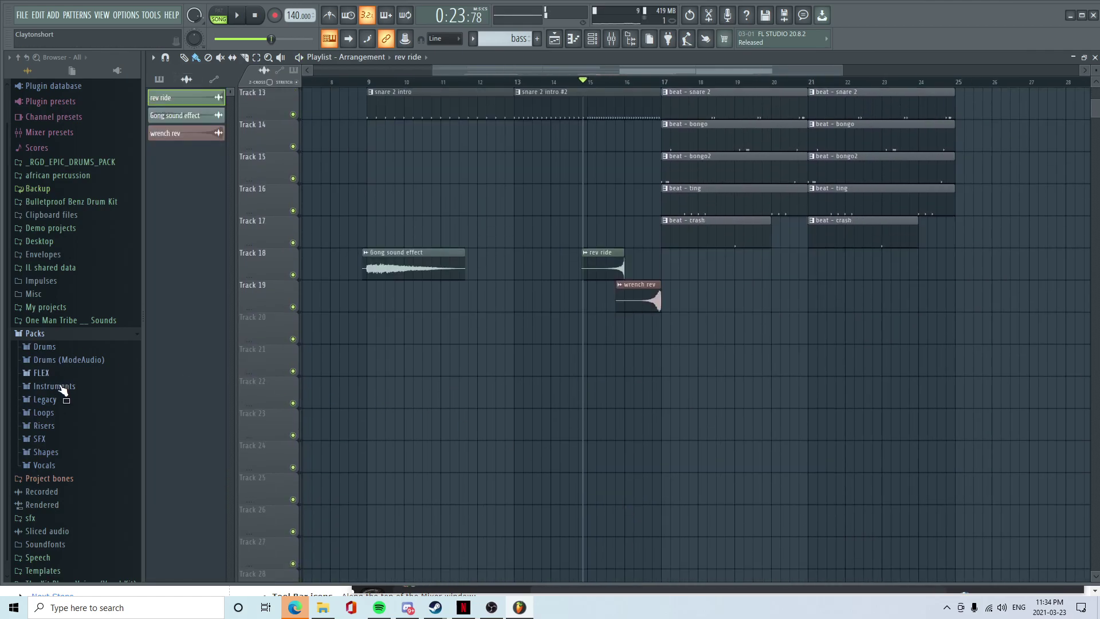
scroll(62, 434, down, 1)
click(40, 431)
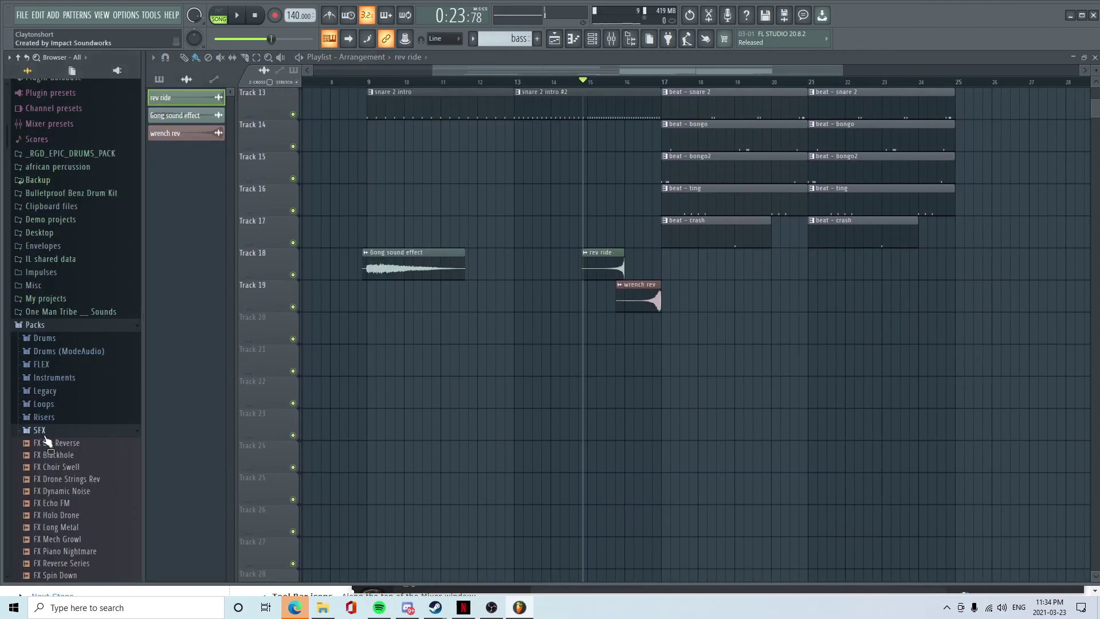
click(55, 215)
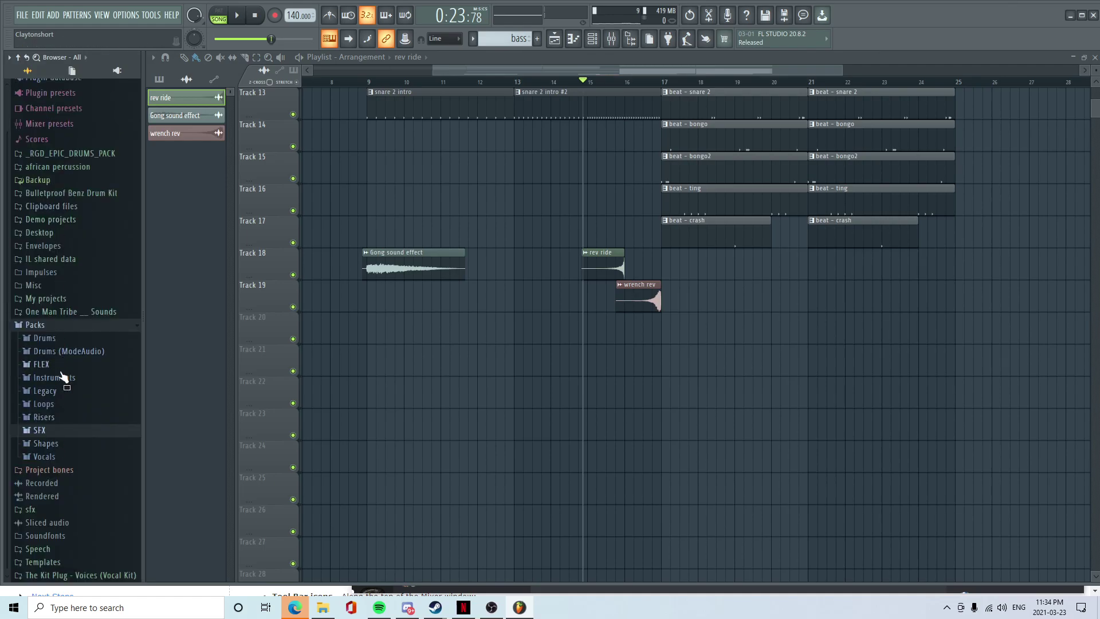
click(45, 391)
click(57, 365)
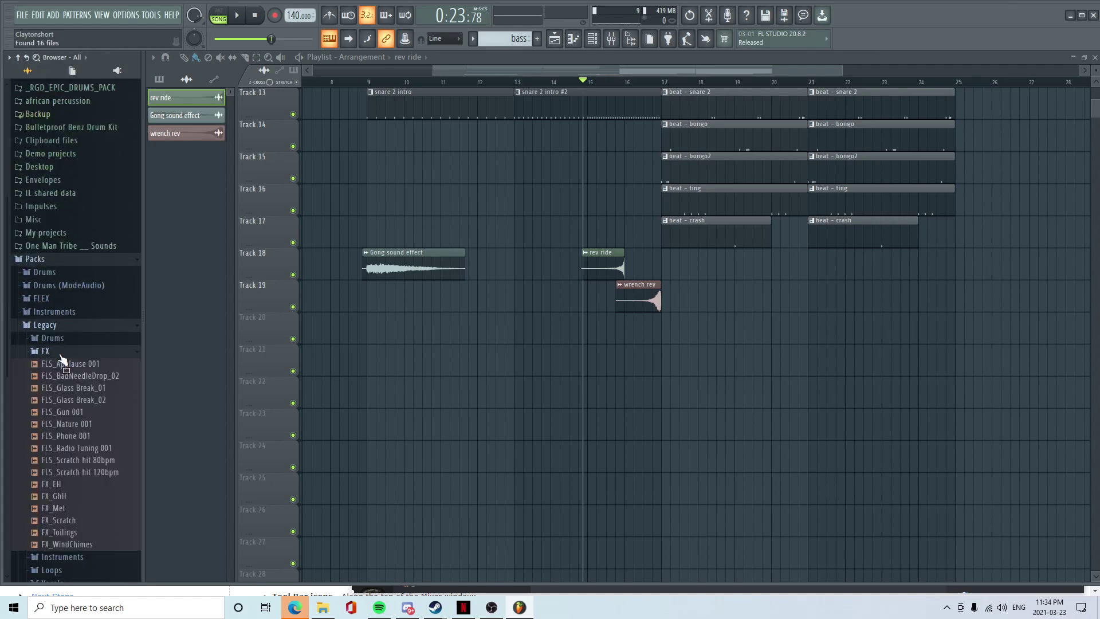
scroll(68, 401, up, 4)
drag(77, 411, 80, 413)
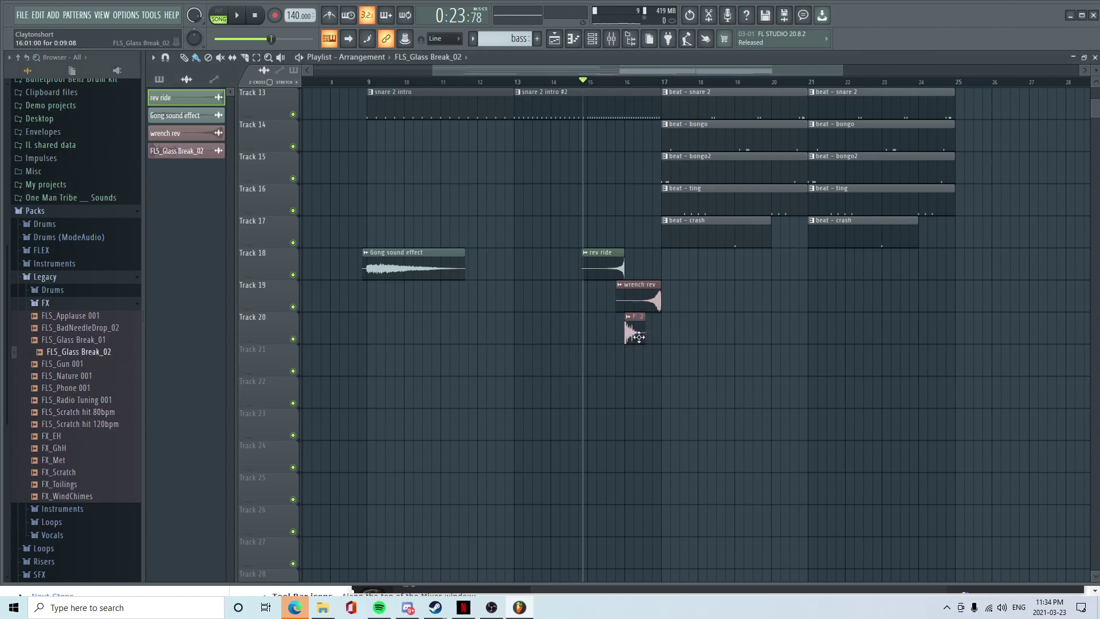
- Reverse the FLS_Glass Break_02 sample and align its clip on Track 20 to end at bar 17
double_click(638, 337)
click(350, 257)
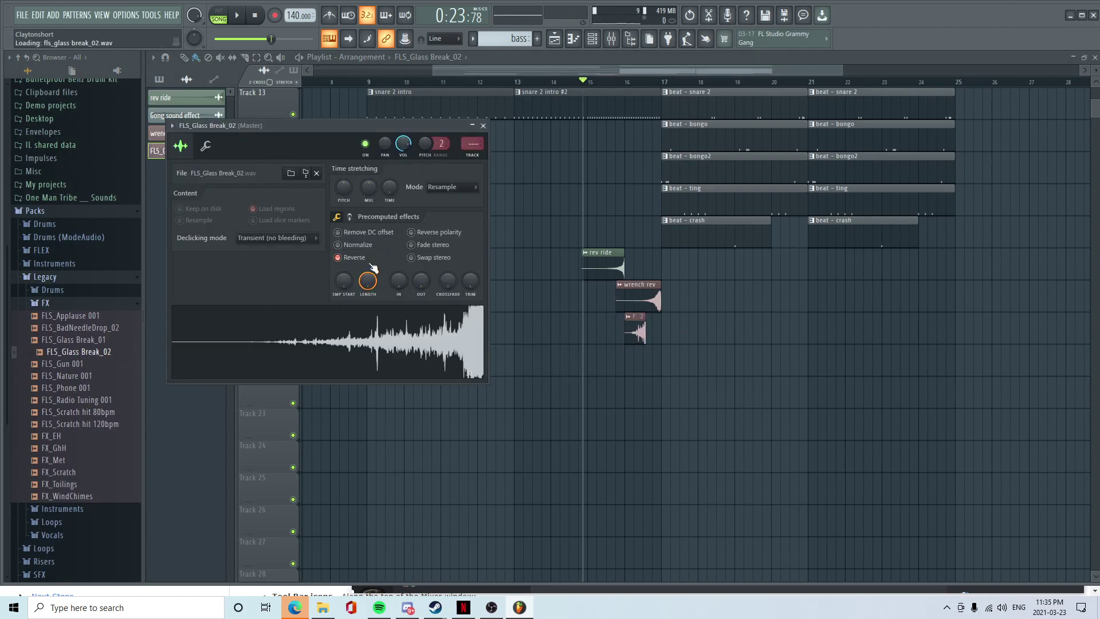
click(639, 333)
scroll(642, 338, up, 3)
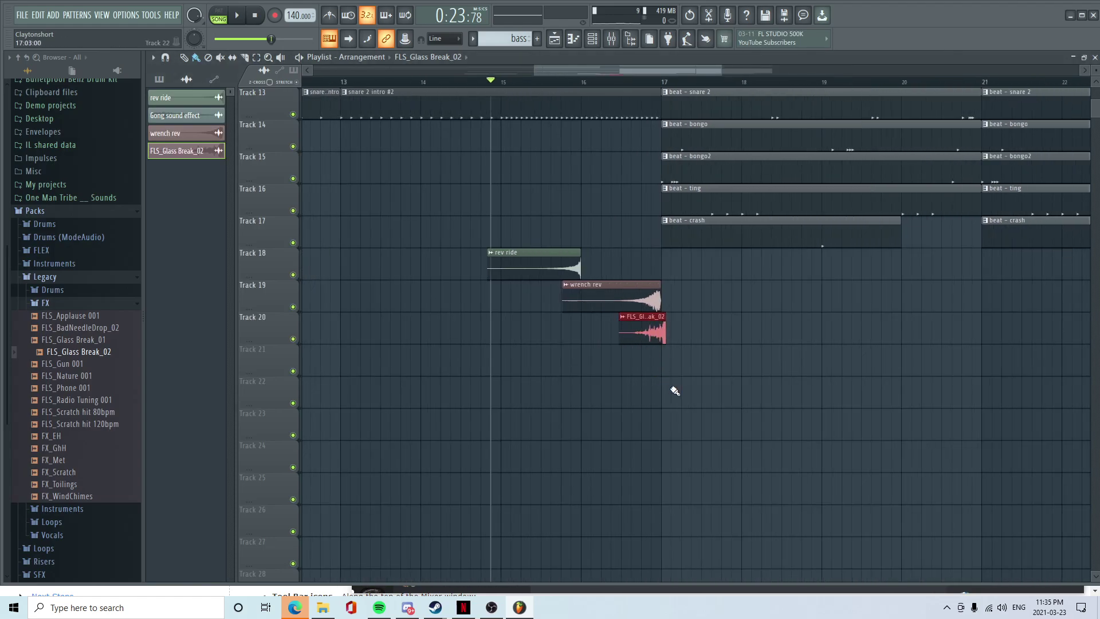
scroll(674, 404, up, 3)
scroll(523, 424, down, 5)
scroll(538, 452, up, 5)
scroll(553, 479, down, 3)
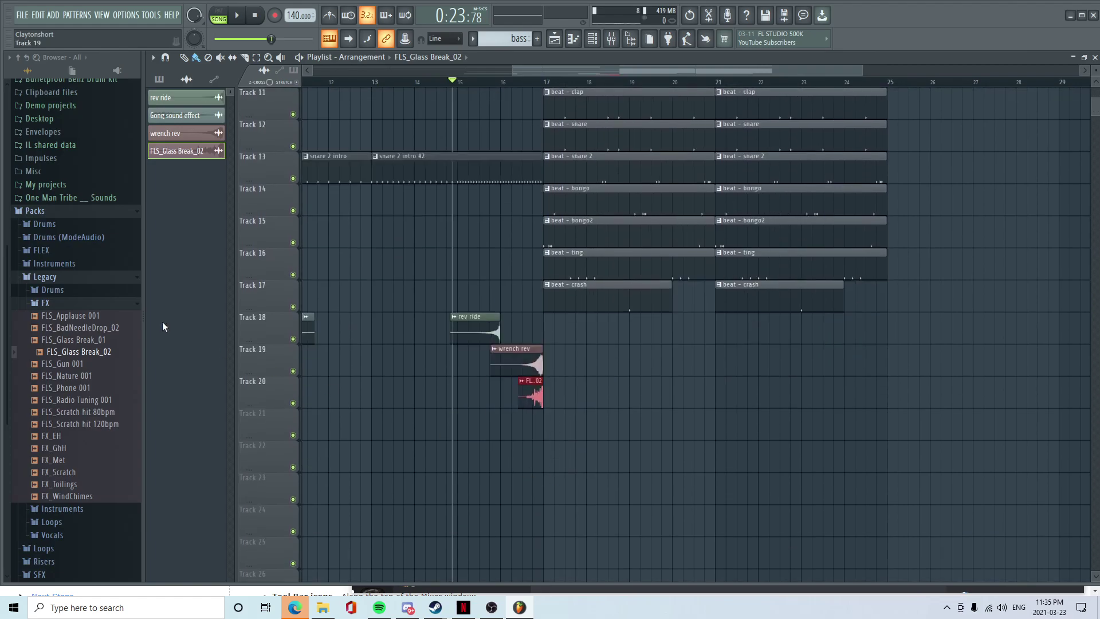
- Open The Kit Plug - Voices (Vocal Kit) sample folder and preview its vocal samples
click(87, 304)
click(47, 575)
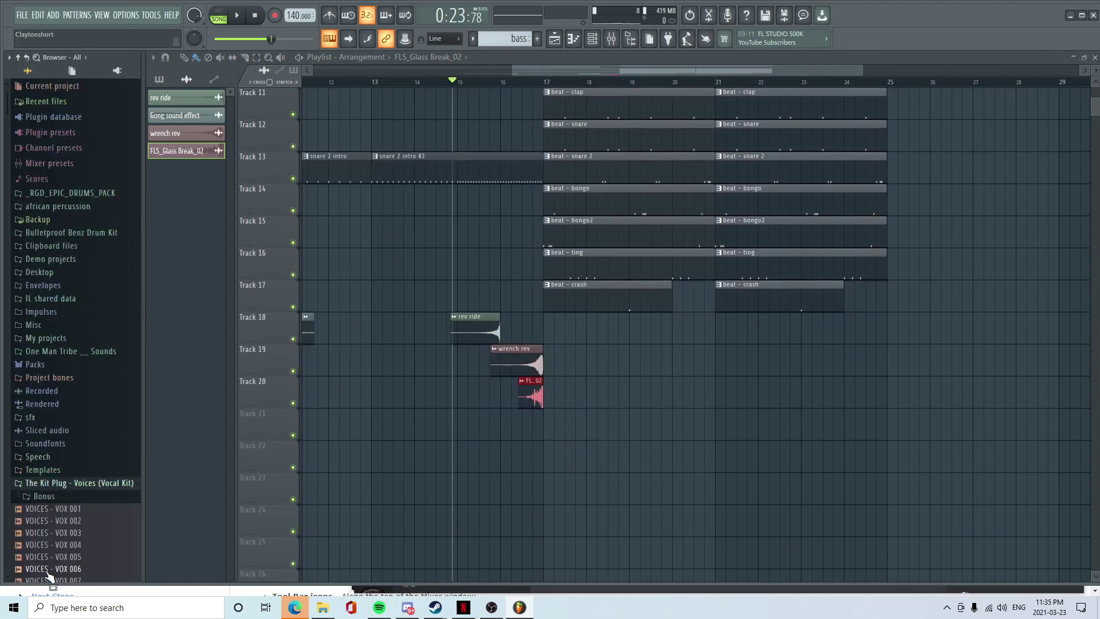
click(65, 416)
scroll(76, 448, down, 1)
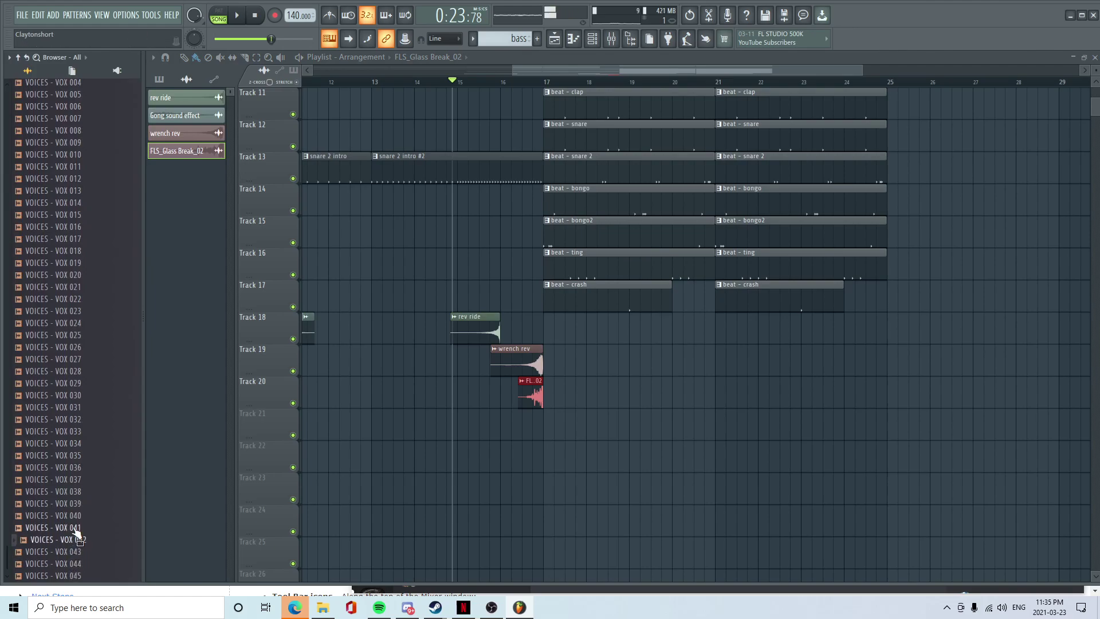
- Try the VOICES - VOX 040 sample on Track 21, shifting it within bar 16 and playing it against the arrangement
drag(83, 520, 459, 429)
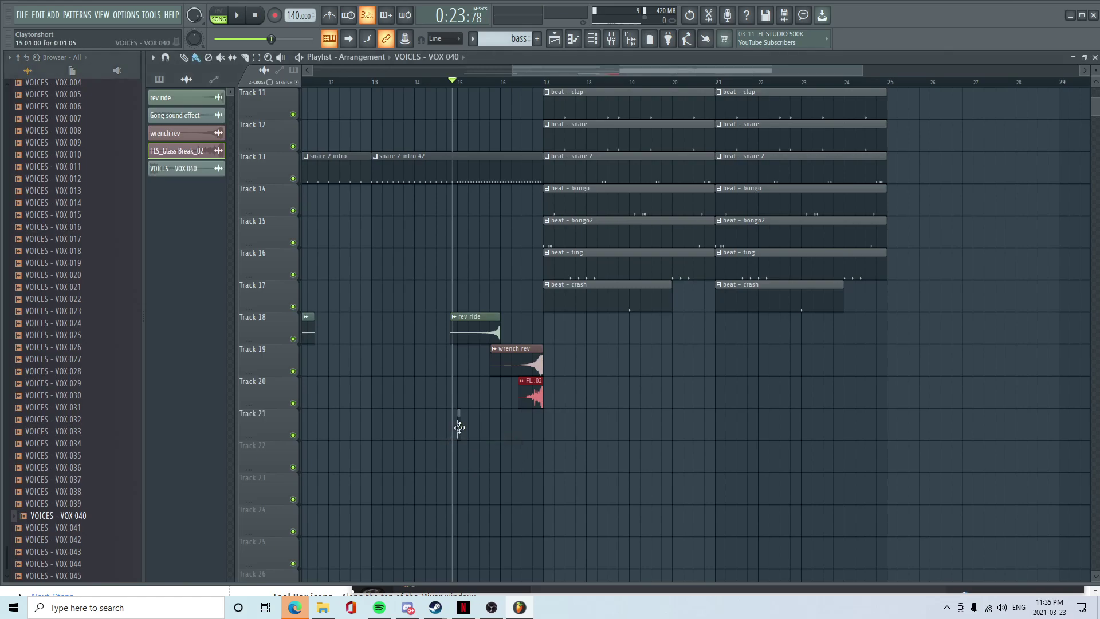
ctrl+scroll(462, 471, up, 4)
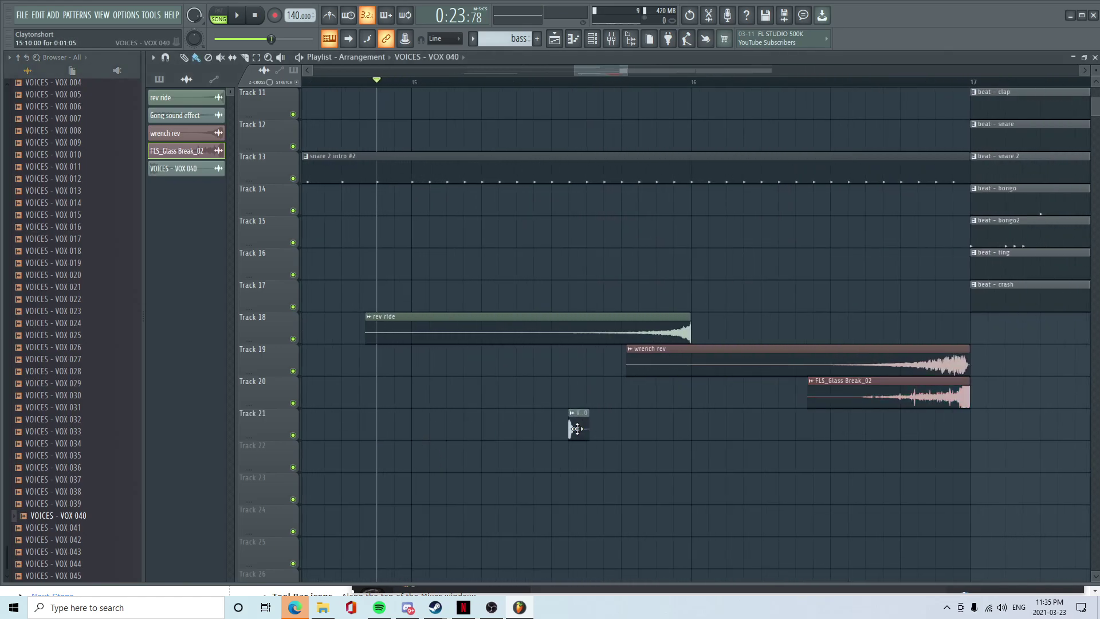
ctrl+scroll(710, 450, down, 4)
key(space)
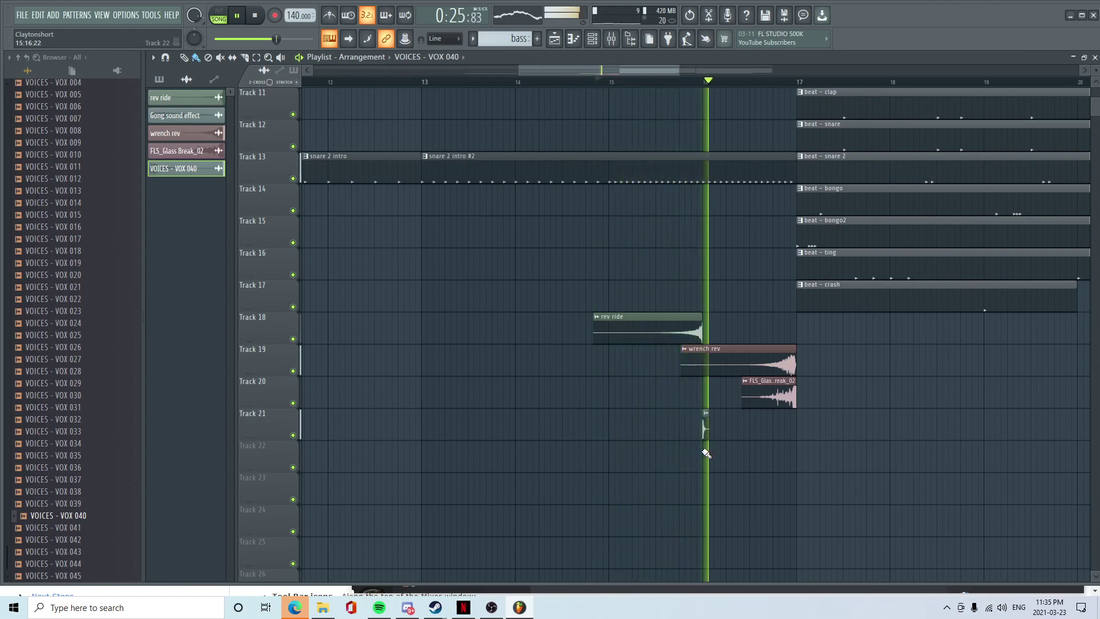
key(space)
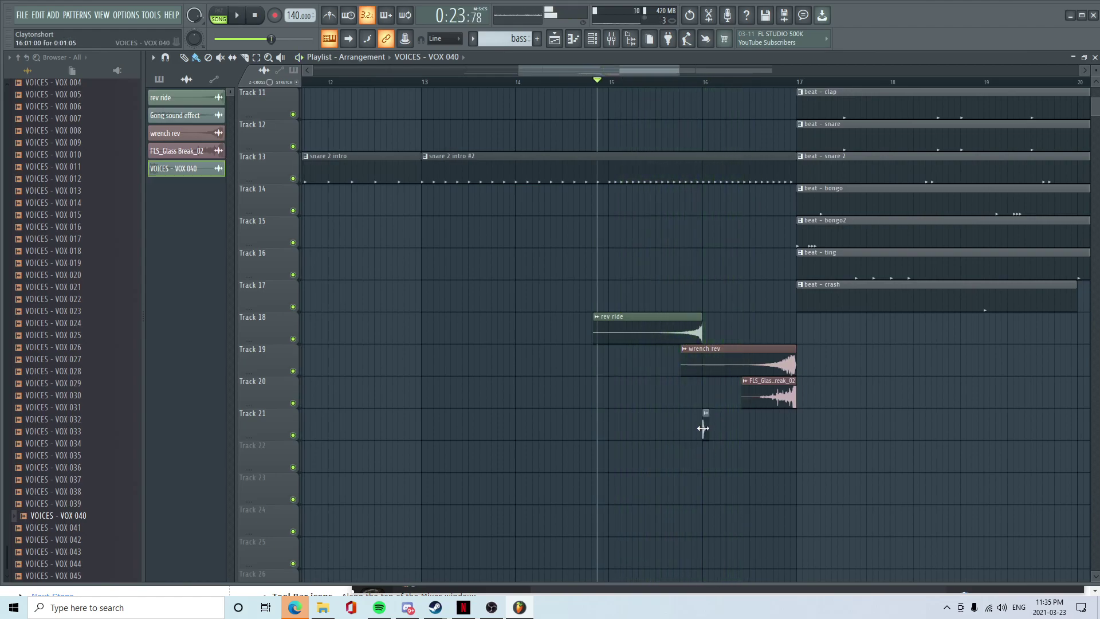
click(710, 83)
key(space)
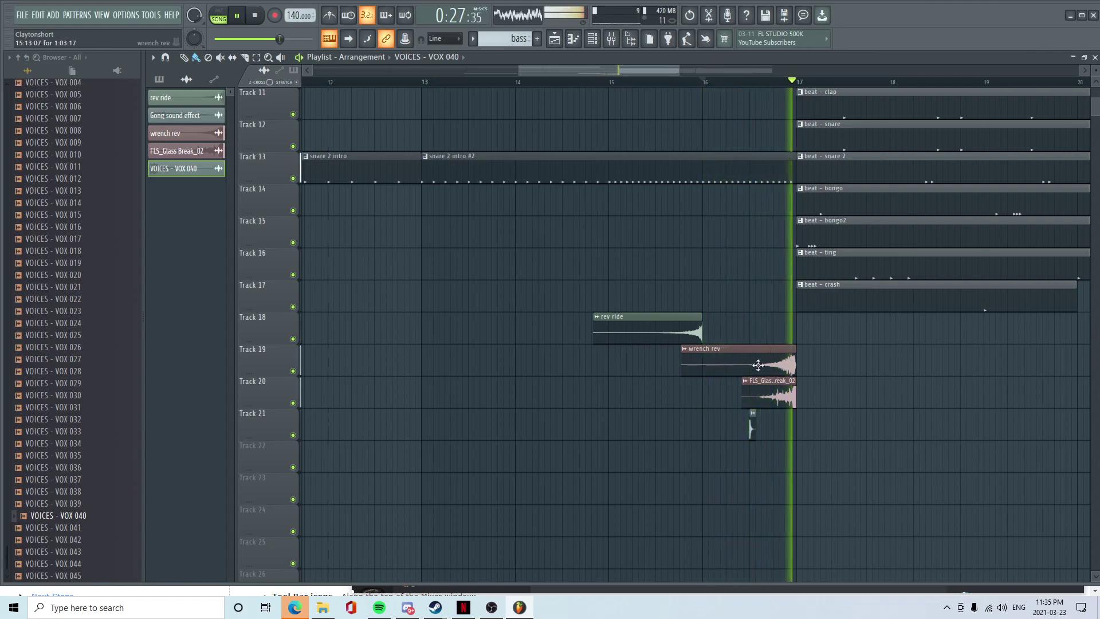
key(space)
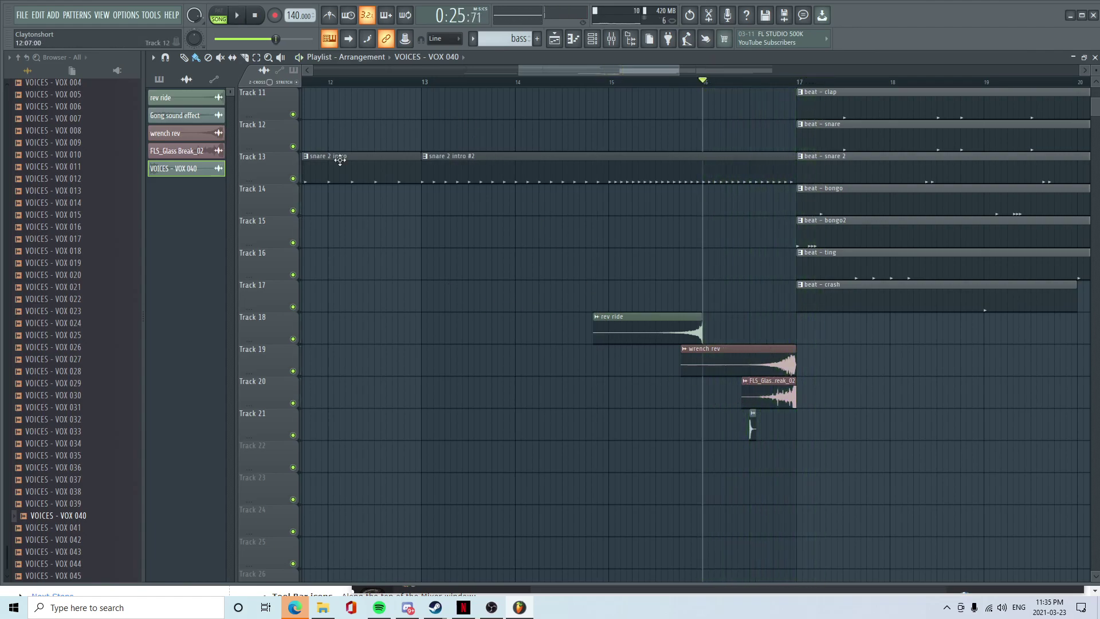
- Delete the VOICES - VOX 040 audio clip channel from the project
scroll(755, 460, up, 3)
right_click(189, 169)
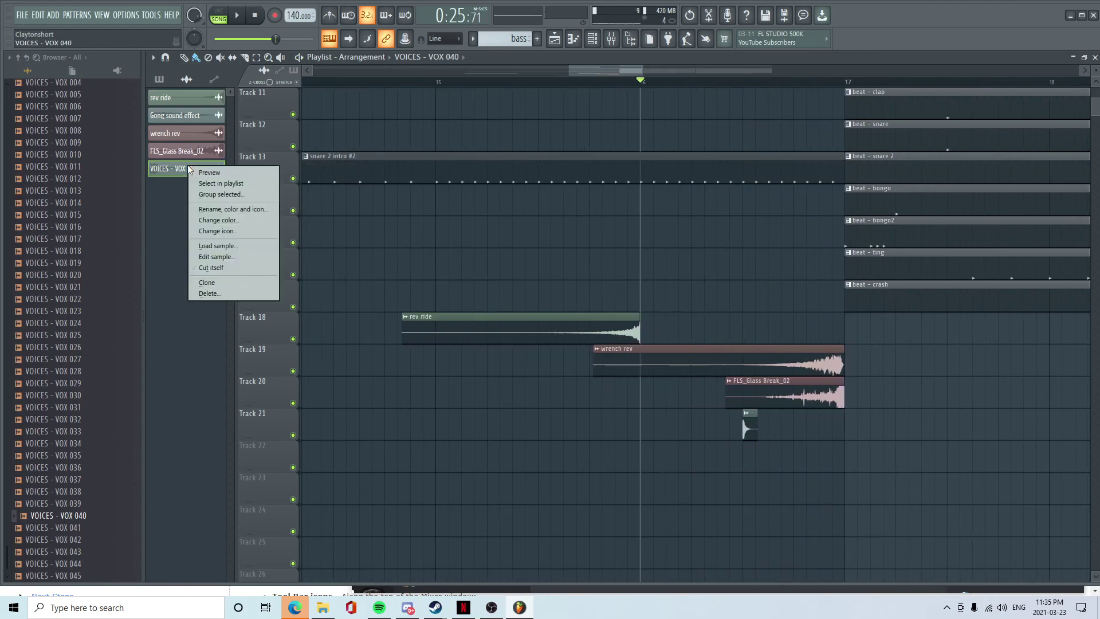
key(Escape)
right_click(190, 170)
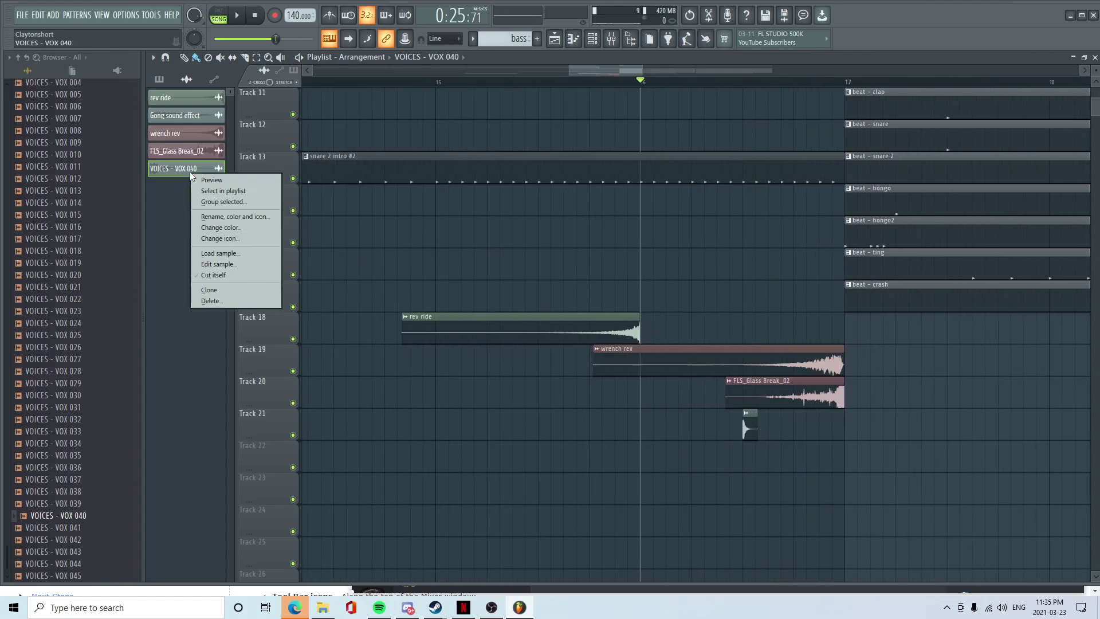
click(208, 302)
click(603, 342)
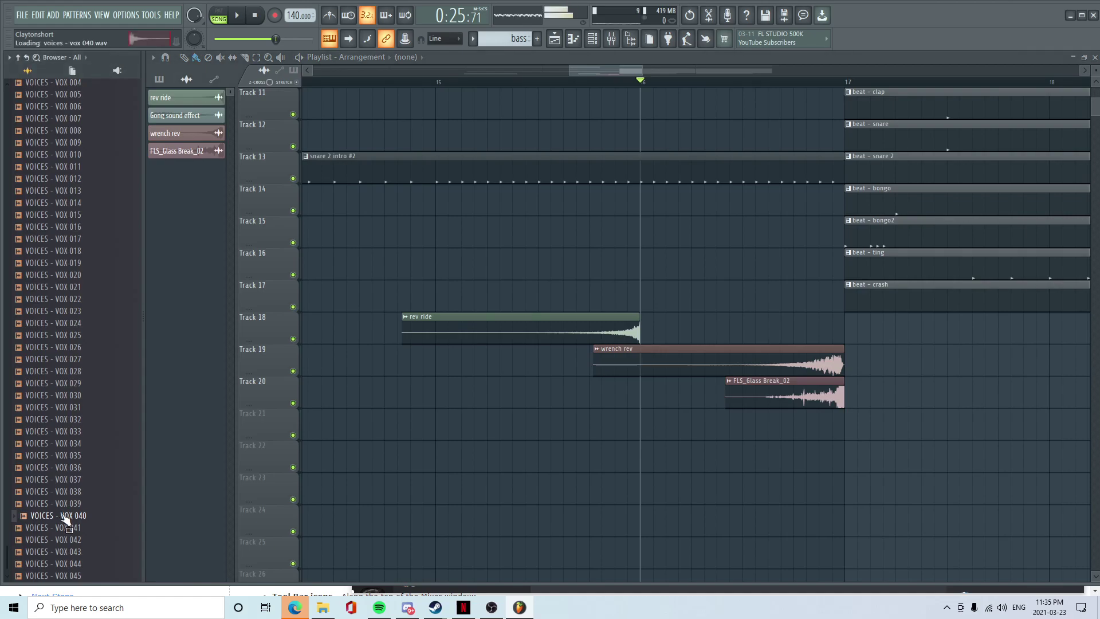
- Add VOICES - VOX 040 to Track 21 in bar 16 again and audition it with the arrangement
drag(68, 521, 697, 429)
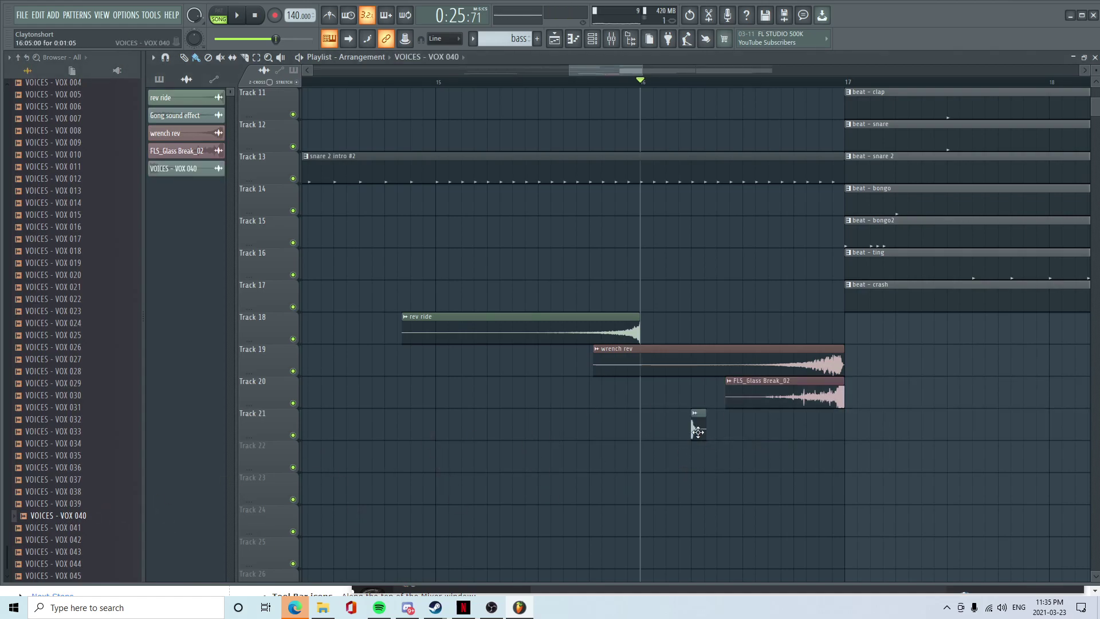
key(space)
key(space)
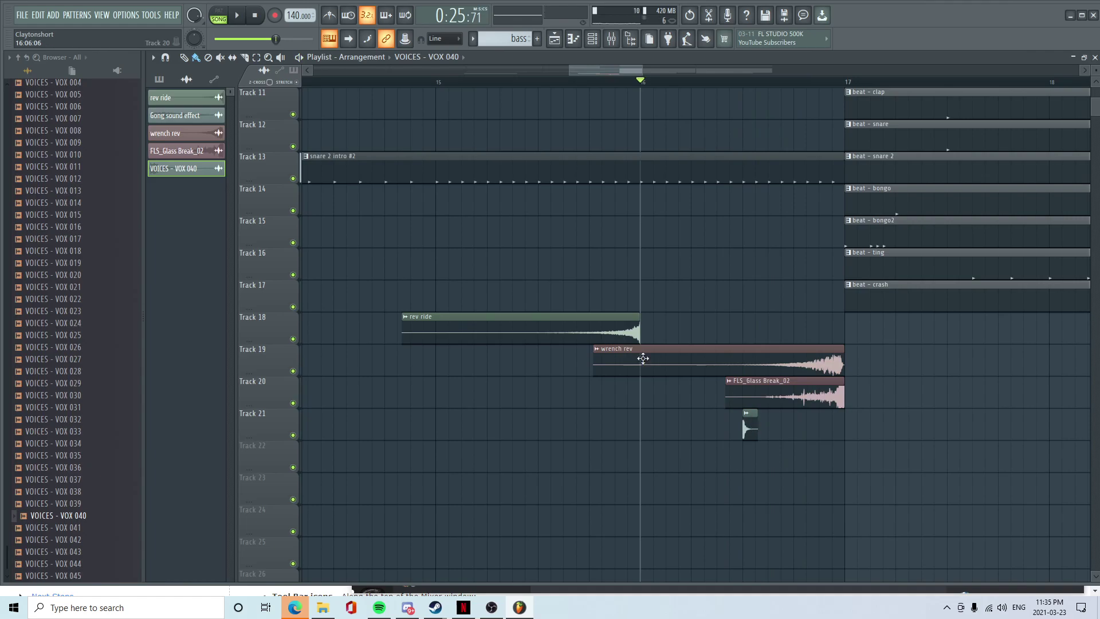
- Remove the VOX 040 clip from Track 21 and delete its channel
right_click(748, 429)
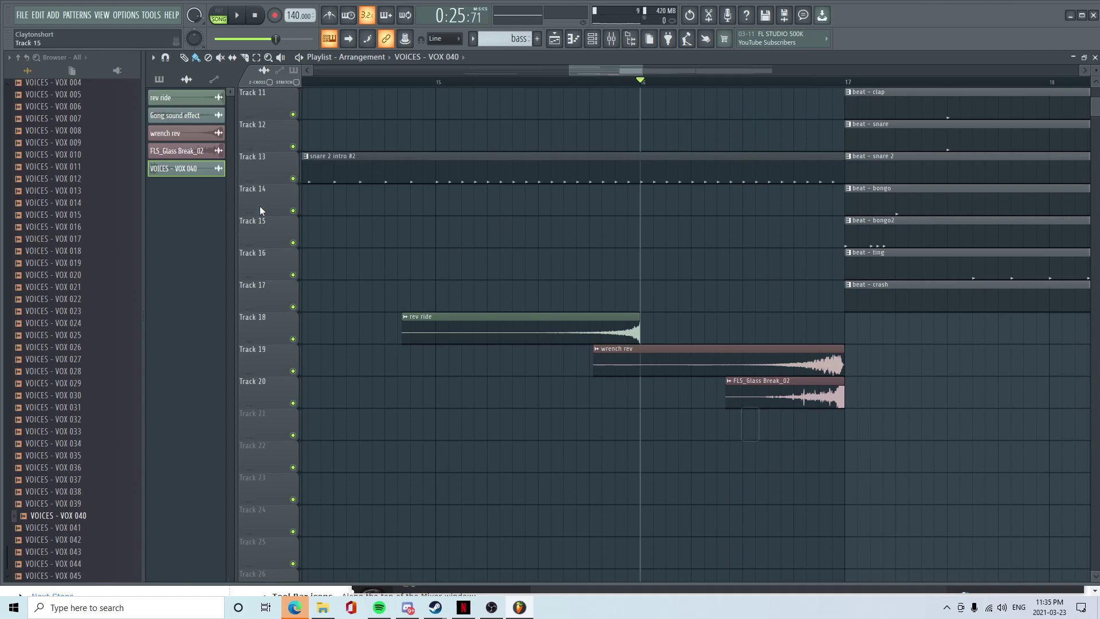
right_click(172, 168)
click(248, 295)
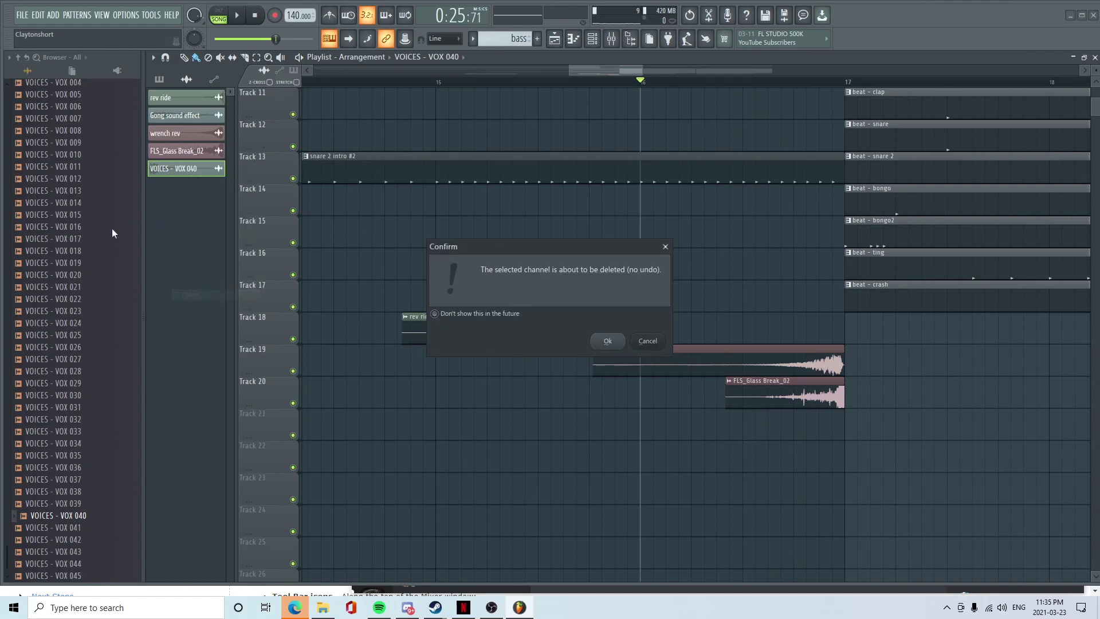
click(608, 342)
- Preview the vocal kit samples from VOICES - VOX 010 down to VOX 003 to compare their sounds
scroll(91, 307, up, 4)
click(81, 299)
click(79, 287)
click(79, 275)
click(79, 263)
click(80, 251)
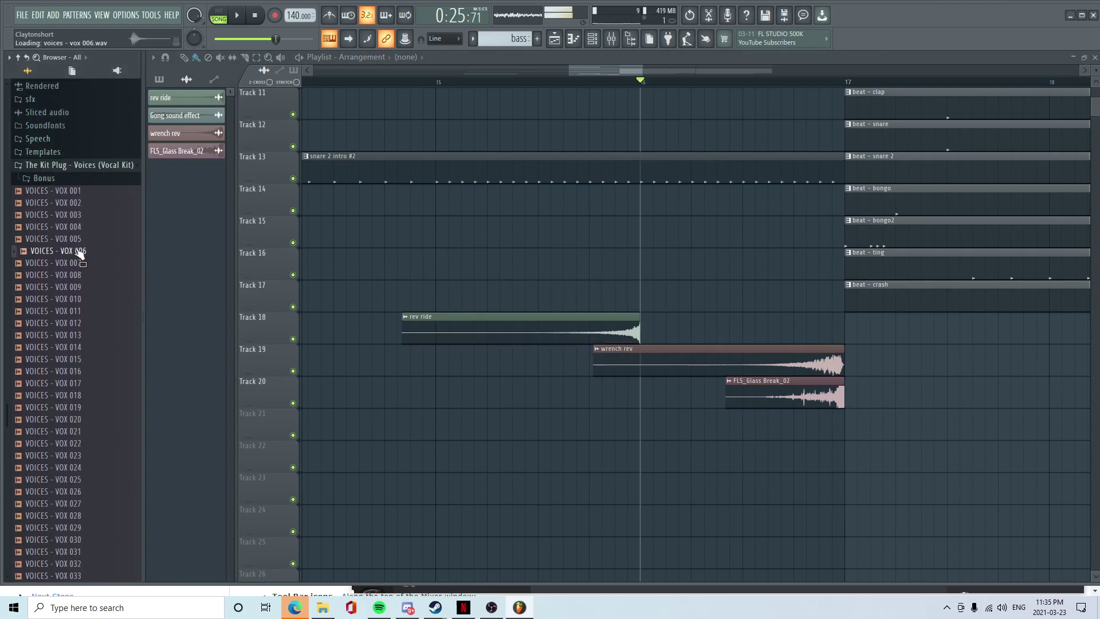
click(72, 265)
click(73, 238)
click(73, 228)
click(73, 217)
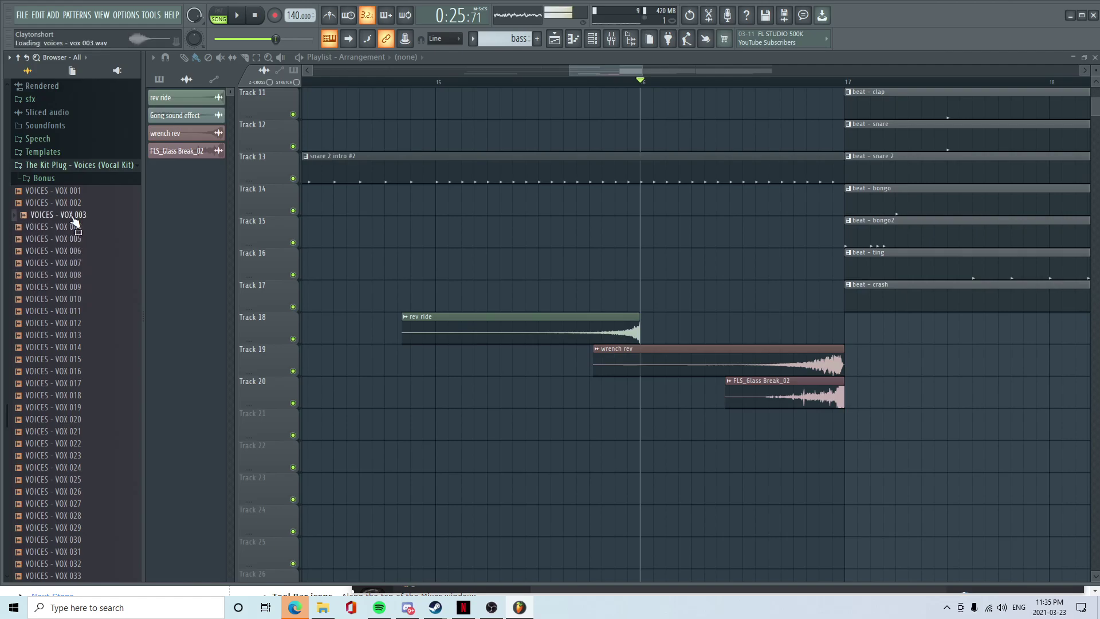
- Place the VOICES - VOX 002 sample on Track 21 just after the start of bar 16 and audition it
drag(74, 203, 762, 429)
ctrl+click(764, 428)
scroll(754, 467, down, 1)
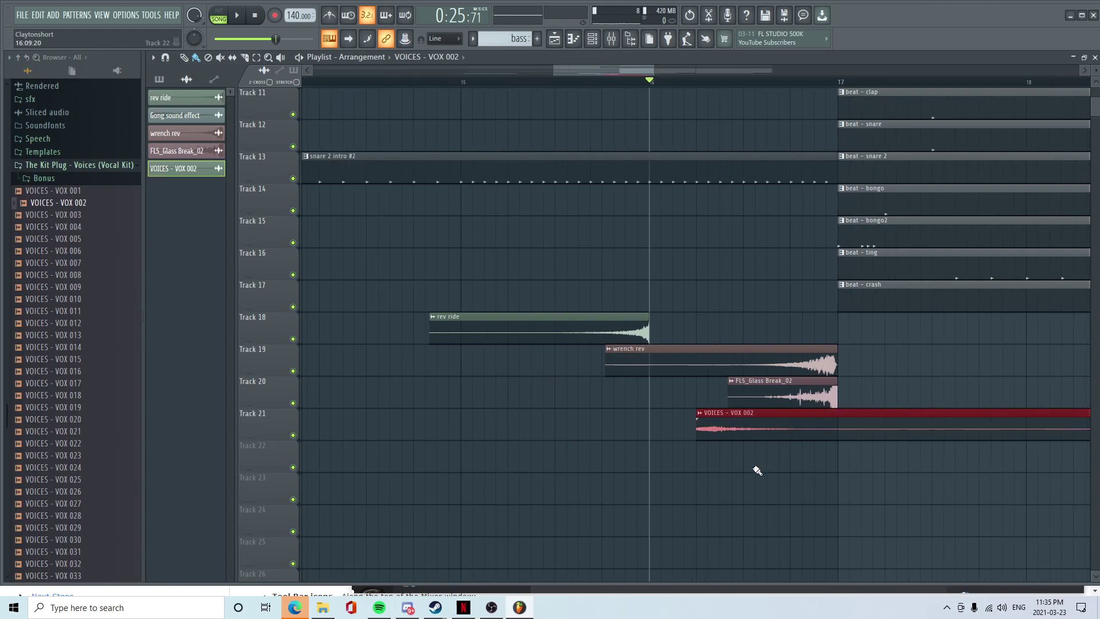
scroll(757, 469, down, 2)
key(space)
key(space)
- Move the VOX 002 clip to start exactly at bar 16 and play back the transition
drag(743, 428, 720, 429)
click(676, 82)
key(space)
key(space)
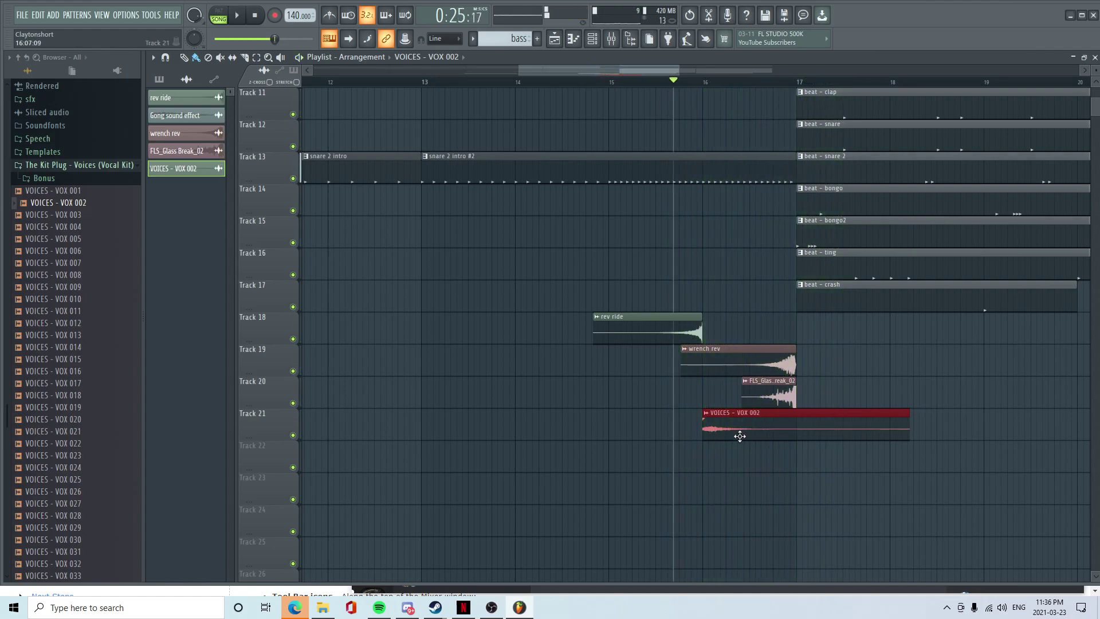
- Rename the VOICES - VOX 002 channel in the channel rack as "vox"
ctrl+scroll(733, 453, down, 4)
click(592, 39)
right_click(335, 355)
click(390, 376)
text(vox)
key(Return)
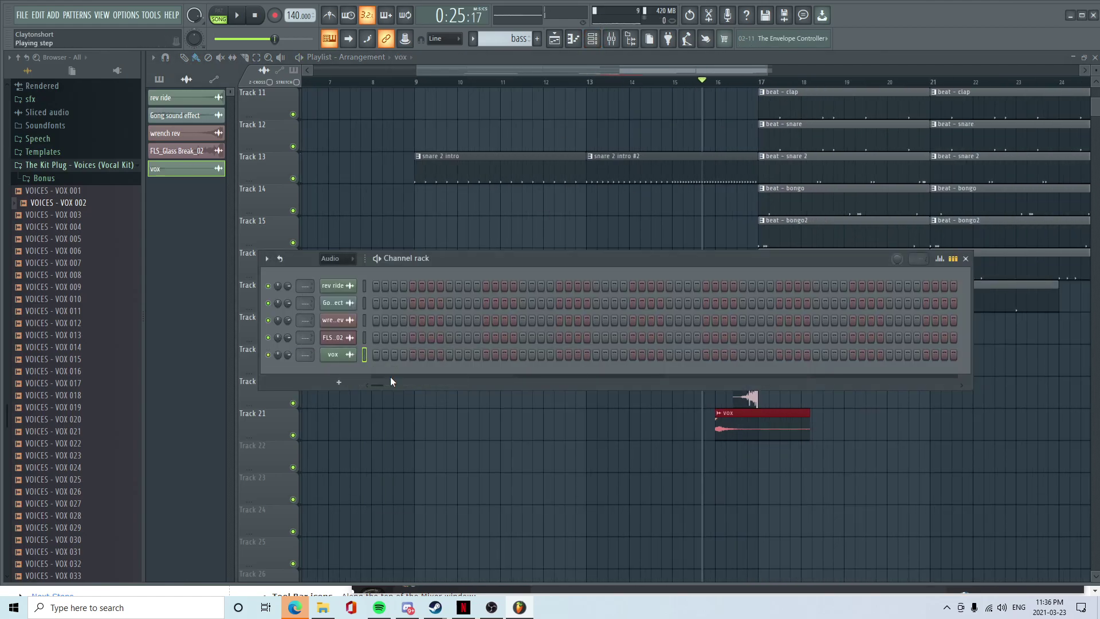
- Set the channel rack filter to All and select every channel
click(335, 258)
click(337, 270)
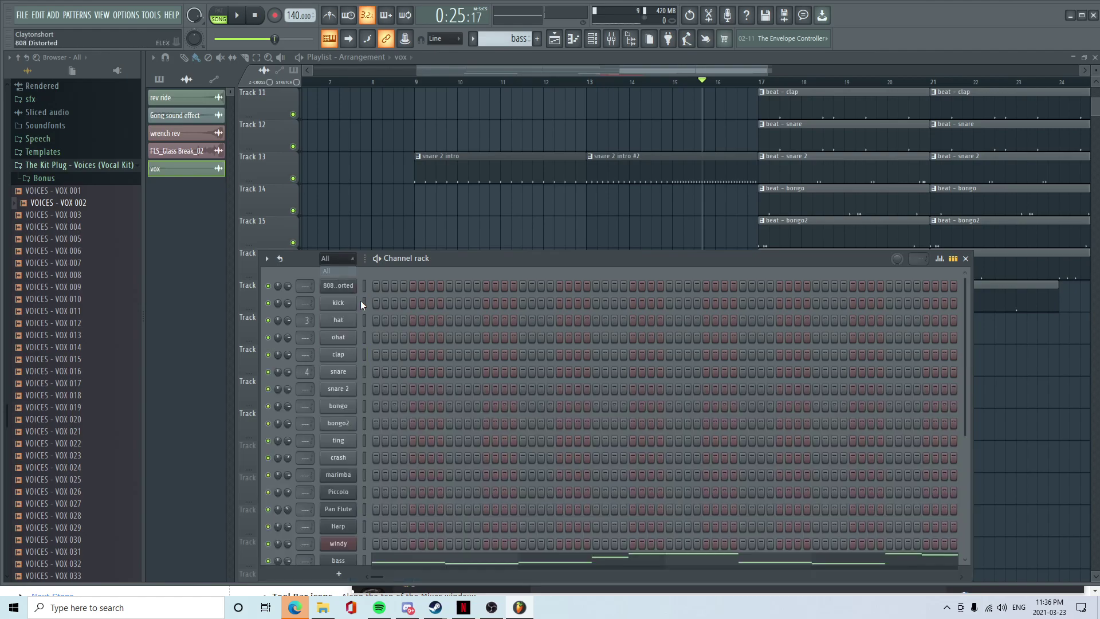
scroll(438, 398, down, 2)
scroll(436, 397, up, 4)
scroll(413, 390, down, 5)
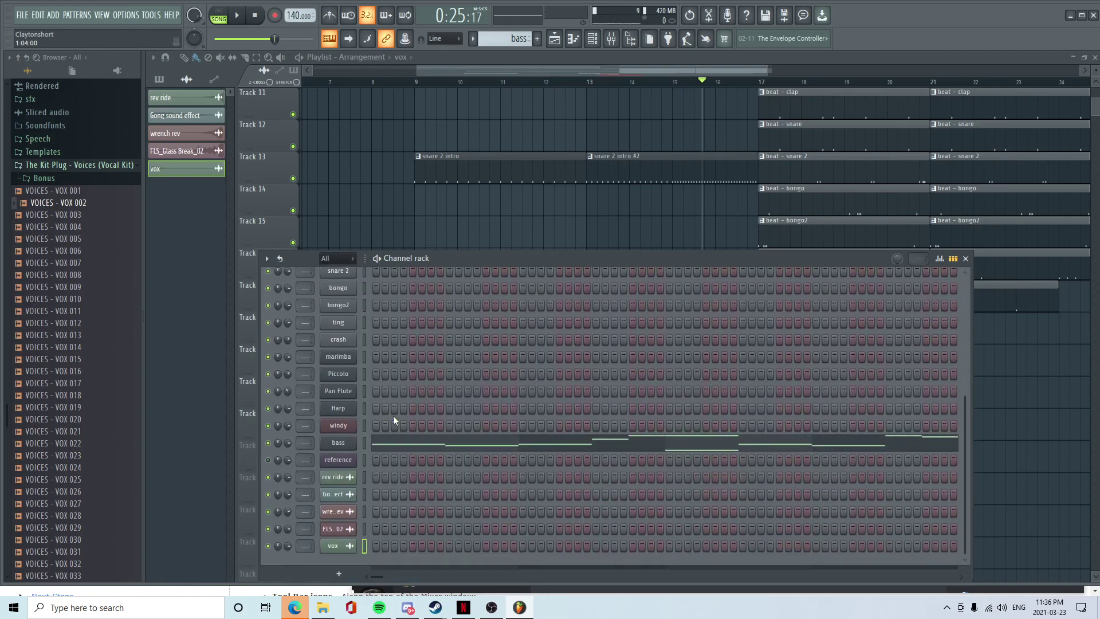
right_click(363, 547)
scroll(515, 365, up, 5)
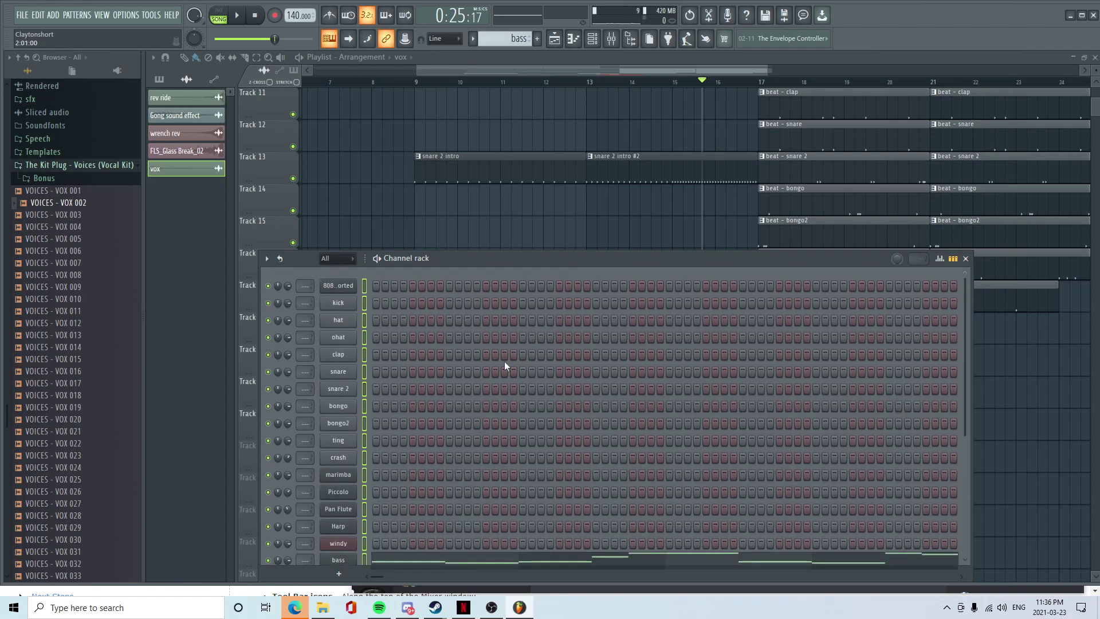
- Select mixer inserts 1 to 44 and route the selected channels to separate mixer tracks starting at Insert 1
click(611, 39)
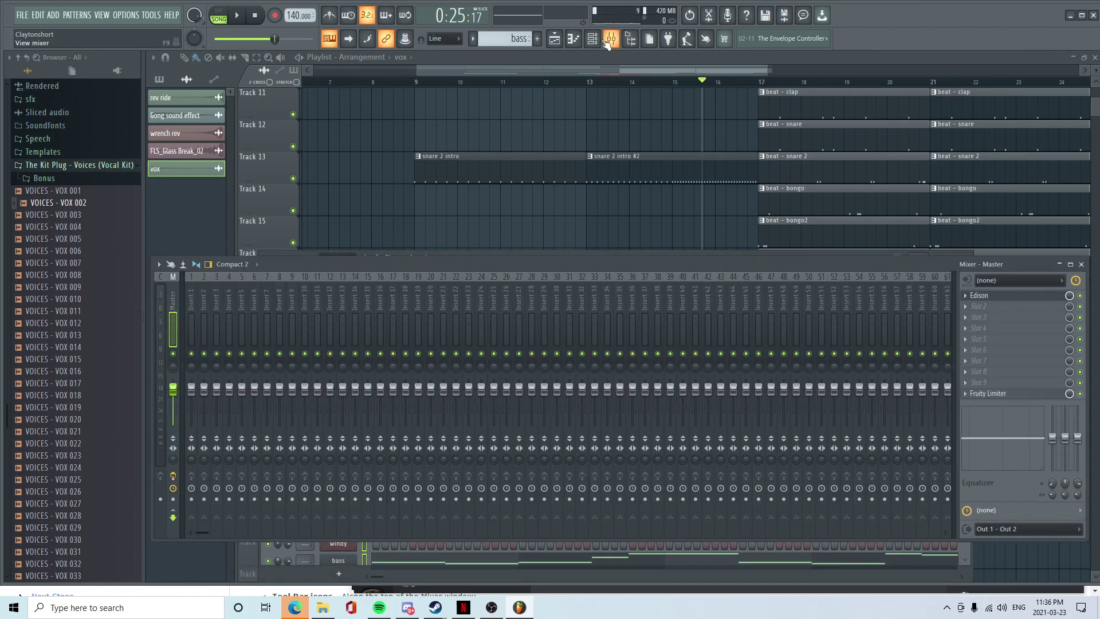
drag(187, 327, 731, 294)
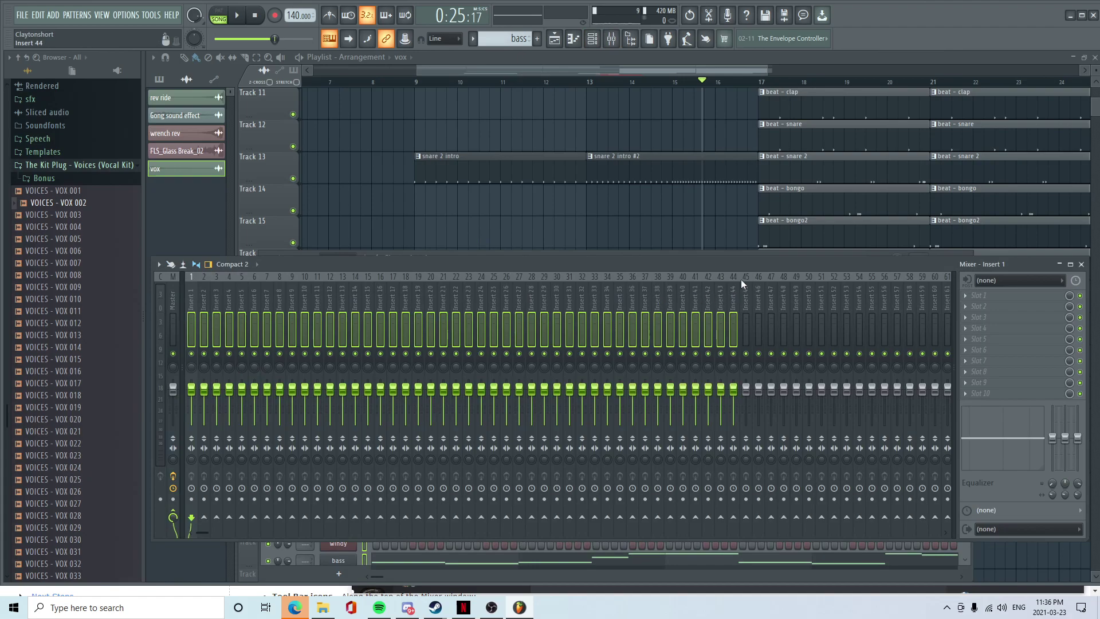
key(ctrl+l)
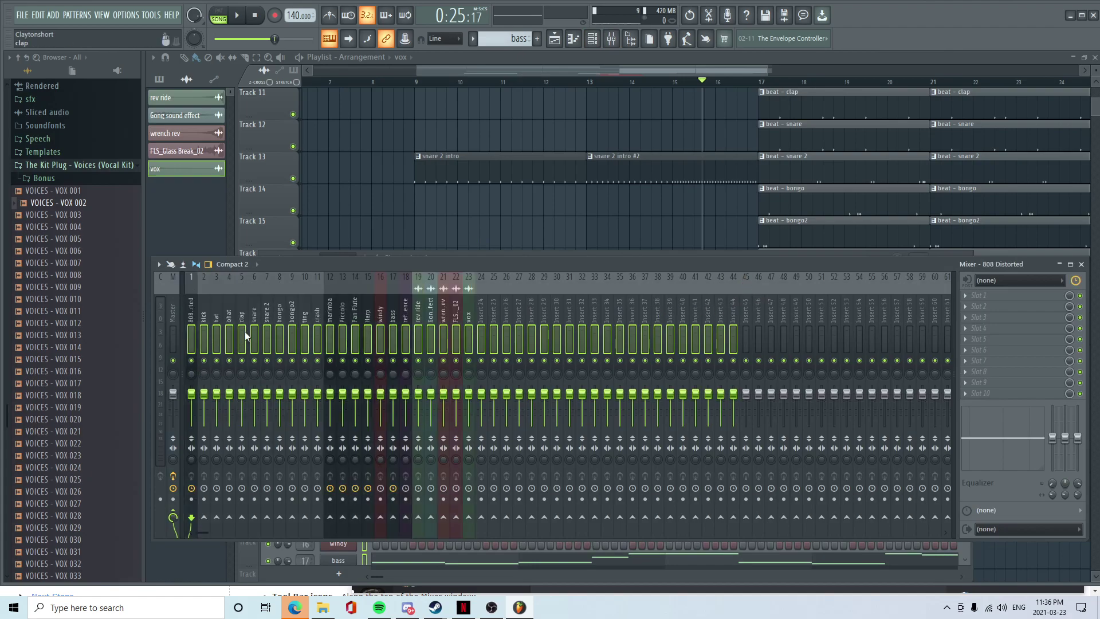
- Move the empty mixer insert 26 to slot 12, between the crash and marimba tracks
click(509, 330)
key(alt+Left)
key(alt+Left)
key(alt+Left)
key(alt+Left)
key(alt+Left)
key(alt+Left)
key(alt+Left)
key(alt+Left)
key(alt+Left)
key(alt+Left)
key(alt+Left)
key(alt+Left)
key(alt+Left)
key(alt+Left)
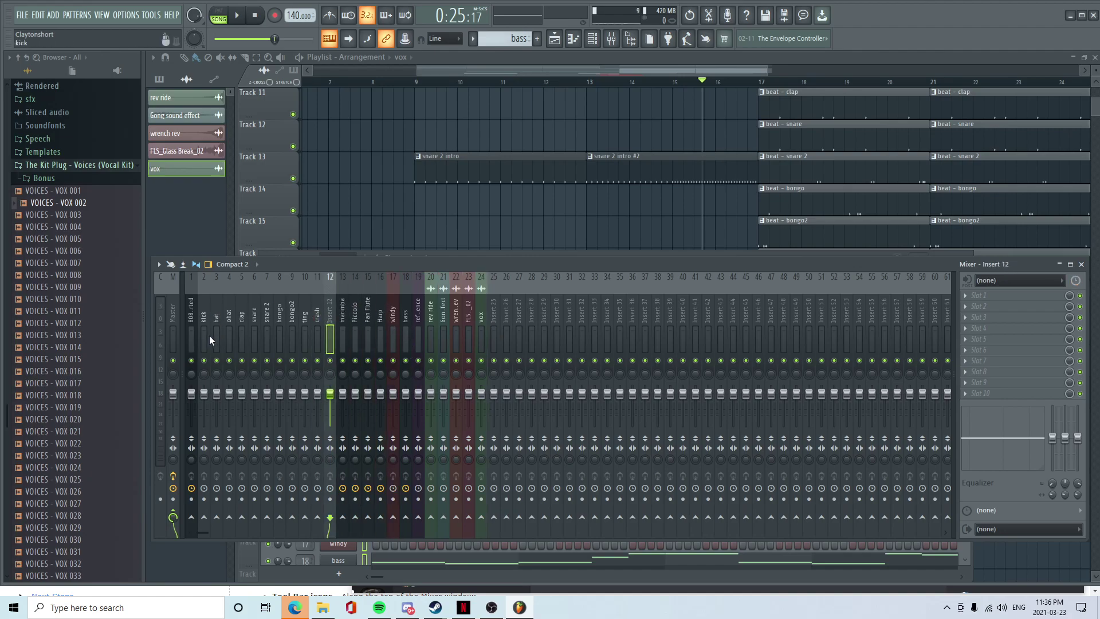
- Create a submix of mixer tracks 1 to 12 on Insert 12, named "beat master" and coloured drab olive #679F35
drag(191, 332, 298, 326)
right_click(328, 328)
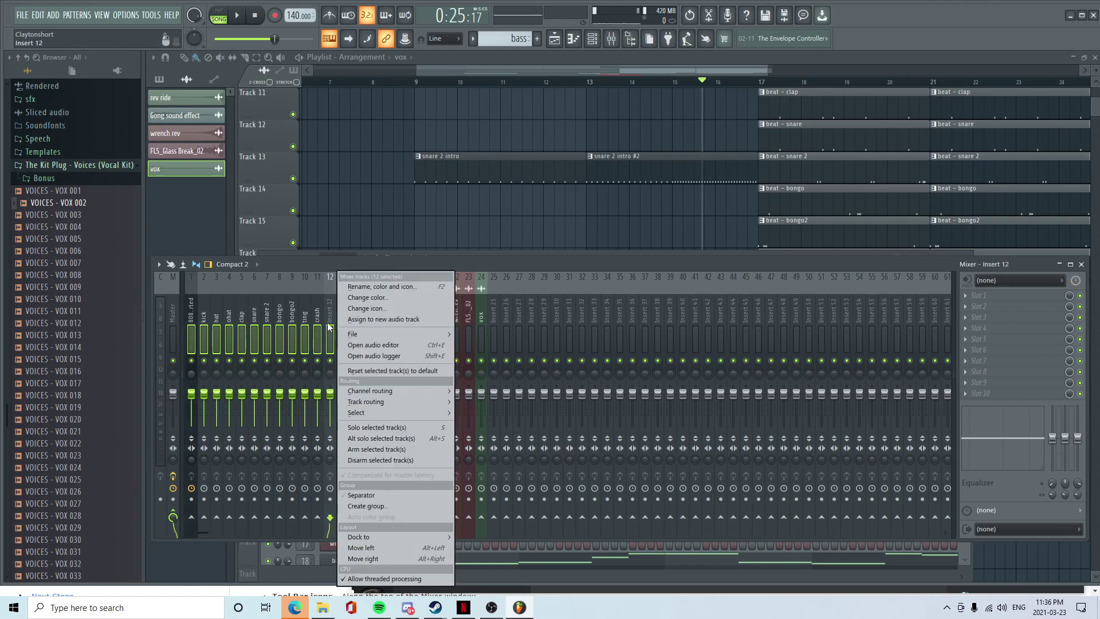
mouse_move(396, 395)
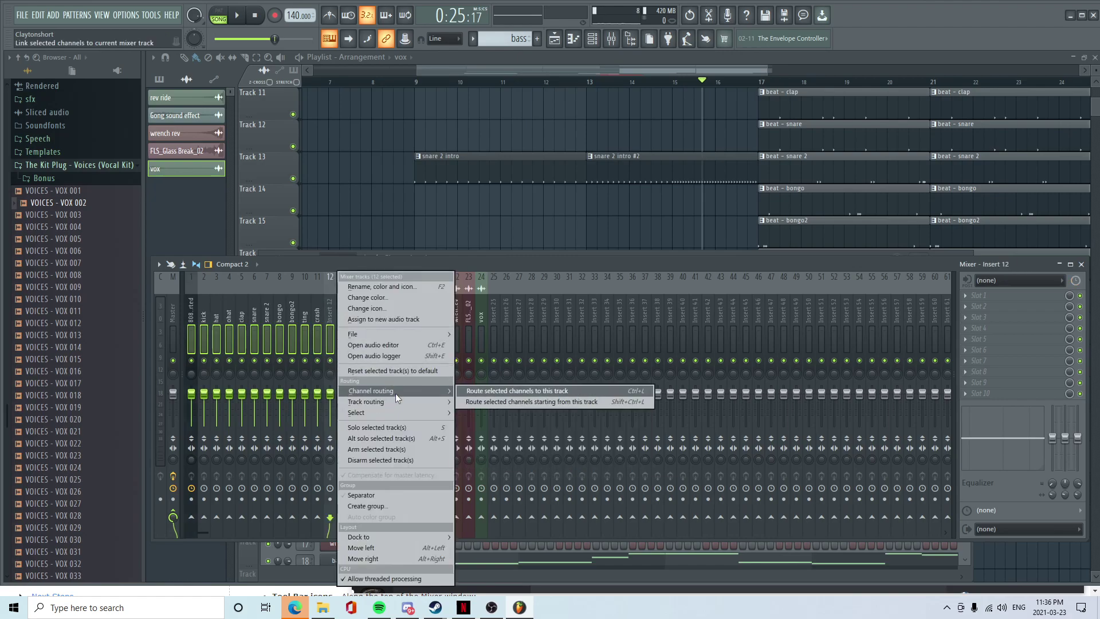
mouse_move(440, 400)
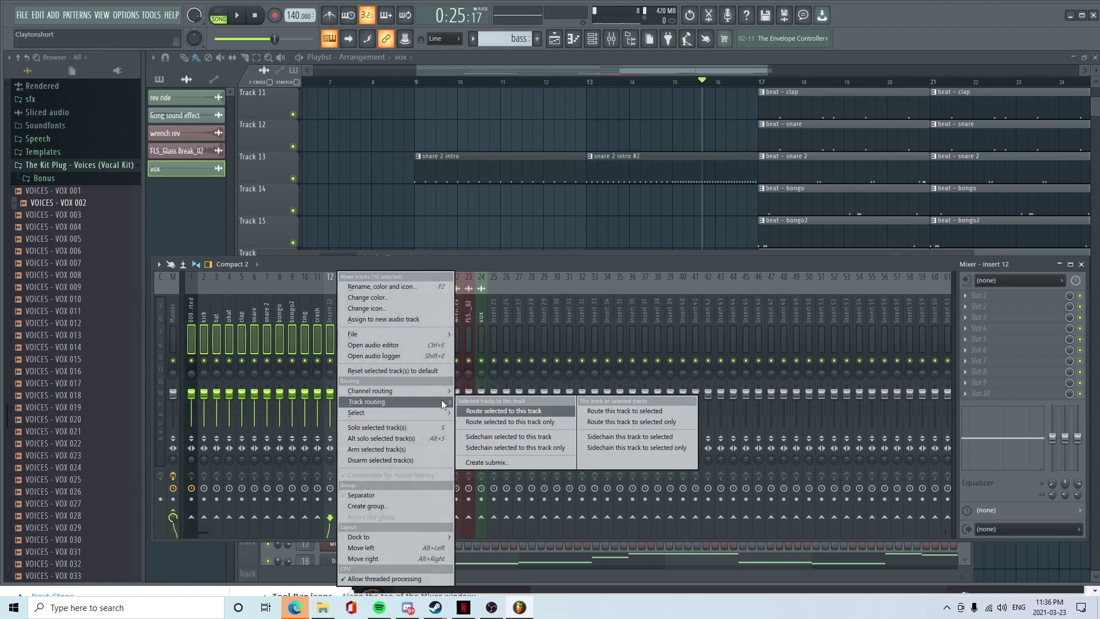
click(509, 460)
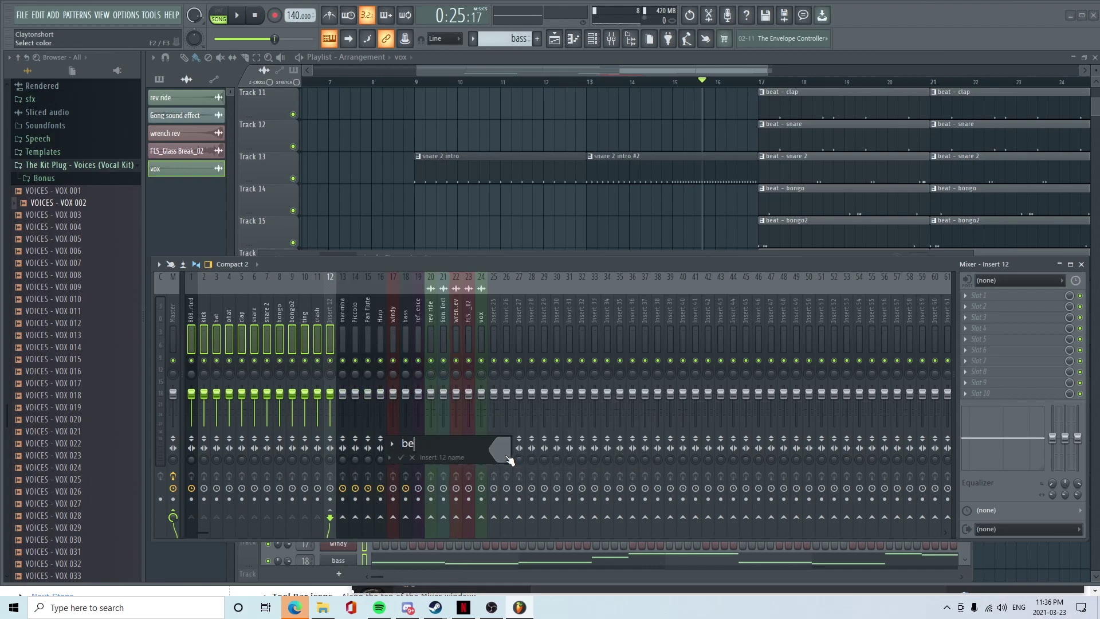
click(507, 457)
click(639, 400)
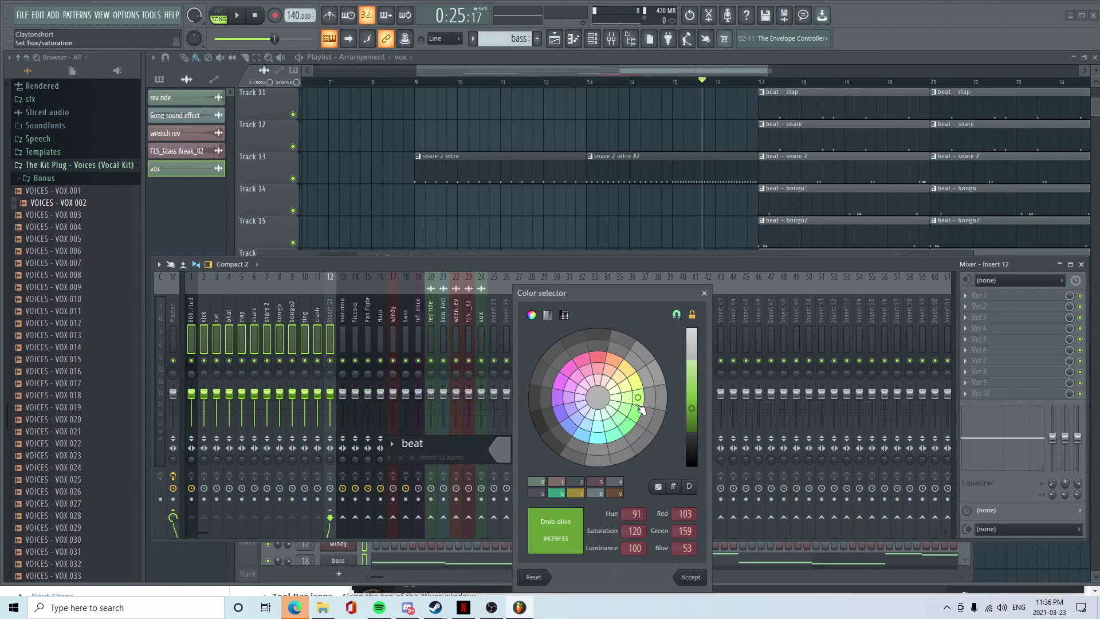
key(Return)
text(beat master)
key(Return)
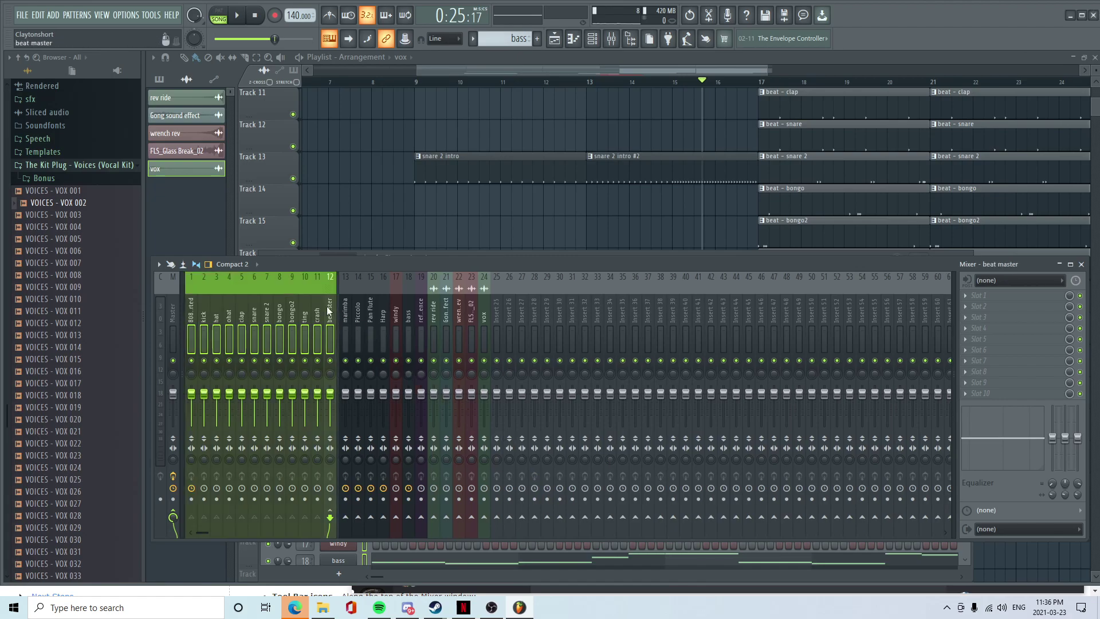
- Move the empty mixer insert 30 to slot 20, between the reference and rev ride tracks
click(371, 332)
click(449, 318)
click(556, 325)
key(alt+Left)
key(alt+Left)
key(alt+Left)
key(alt+Left)
key(alt+Left)
key(alt+Left)
key(alt+Left)
key(alt+Left)
key(alt+Left)
key(alt+Left)
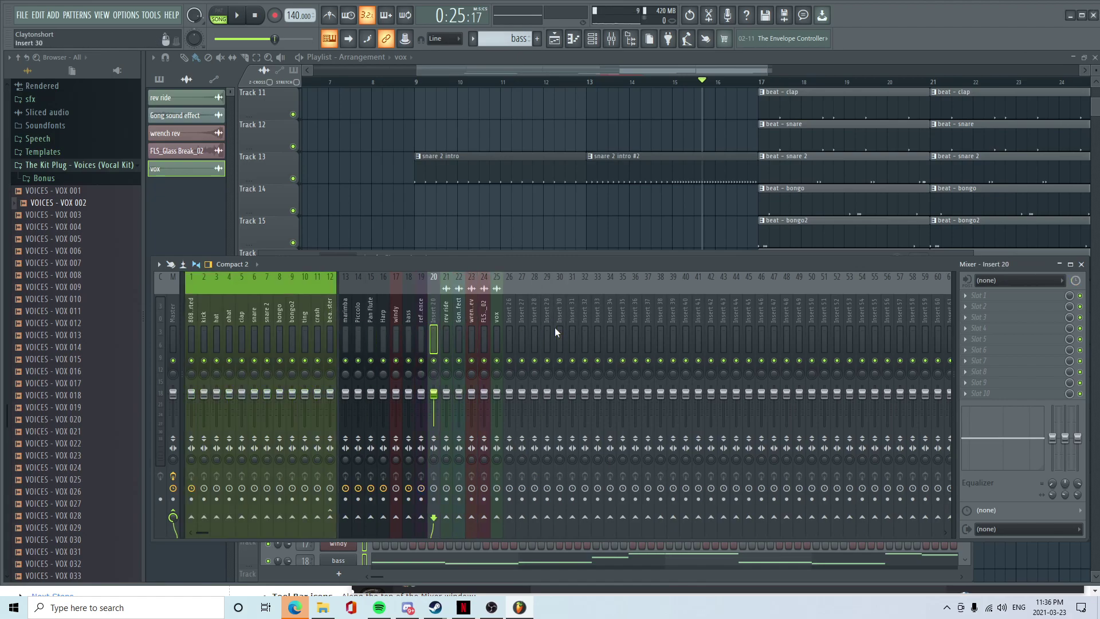
- Create a submix of mixer tracks 13 to 20 on Insert 20, named "instrumental master" and coloured yellow-green
drag(346, 325, 434, 332)
right_click(435, 332)
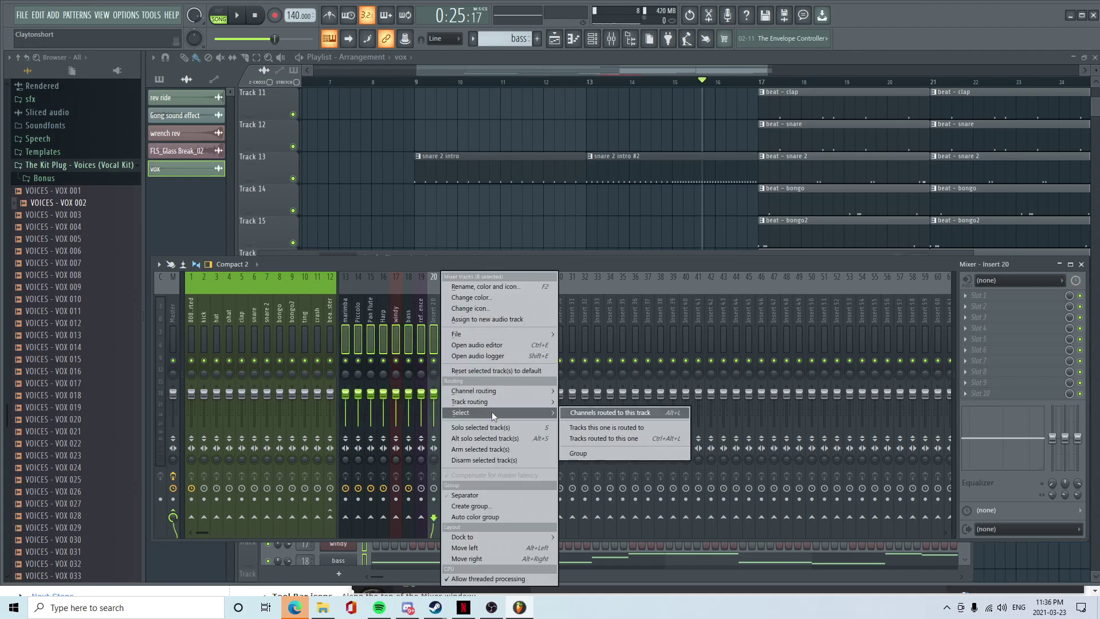
mouse_move(549, 401)
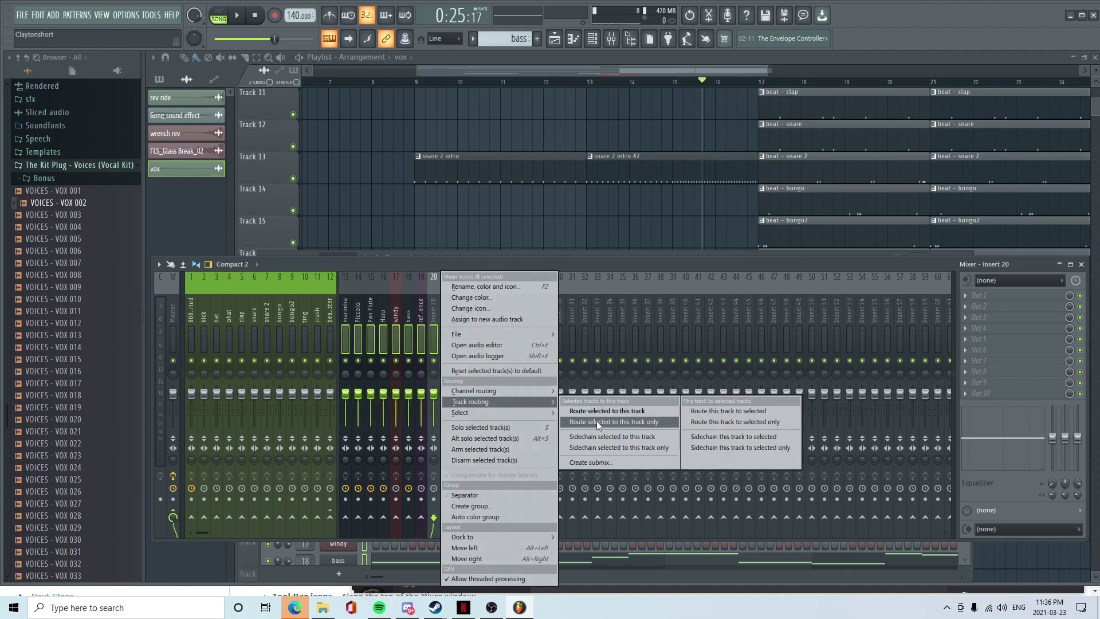
click(615, 461)
text(instrumental)
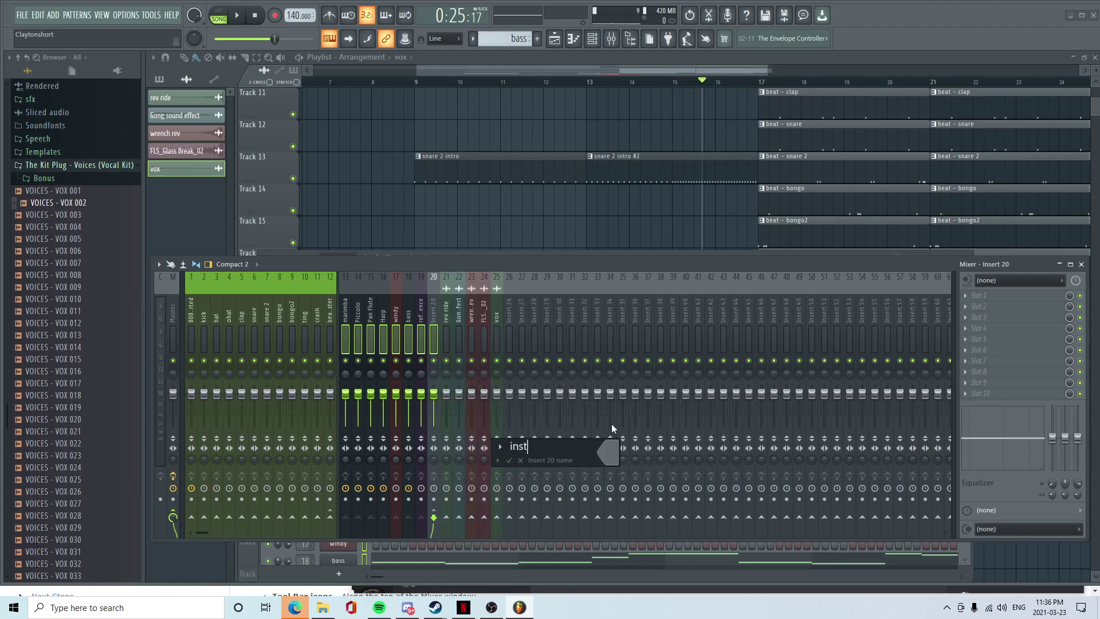
click(609, 461)
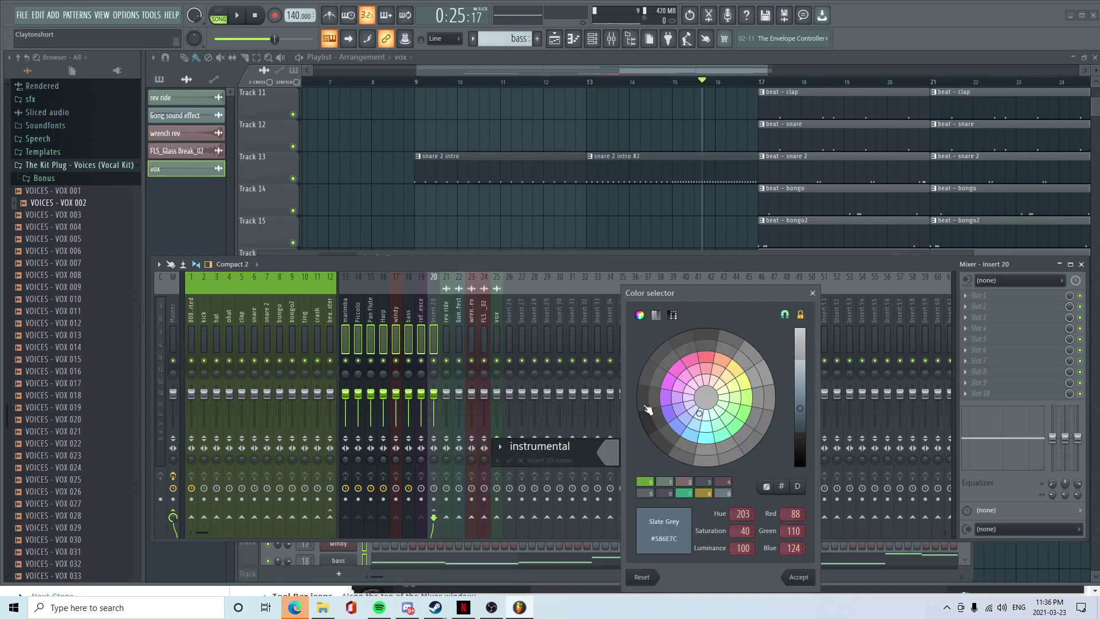
click(738, 377)
key(Return)
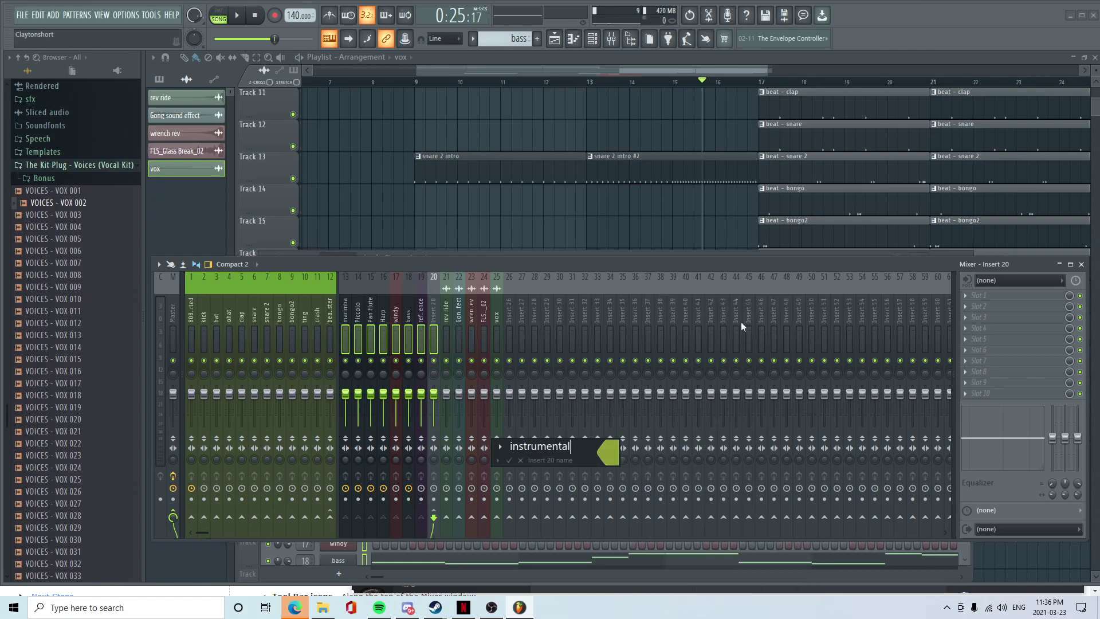
text(master)
key(Return)
- Sidechain the kick mixer track to the 808 Distorted track only, and check the routing of both tracks
click(392, 321)
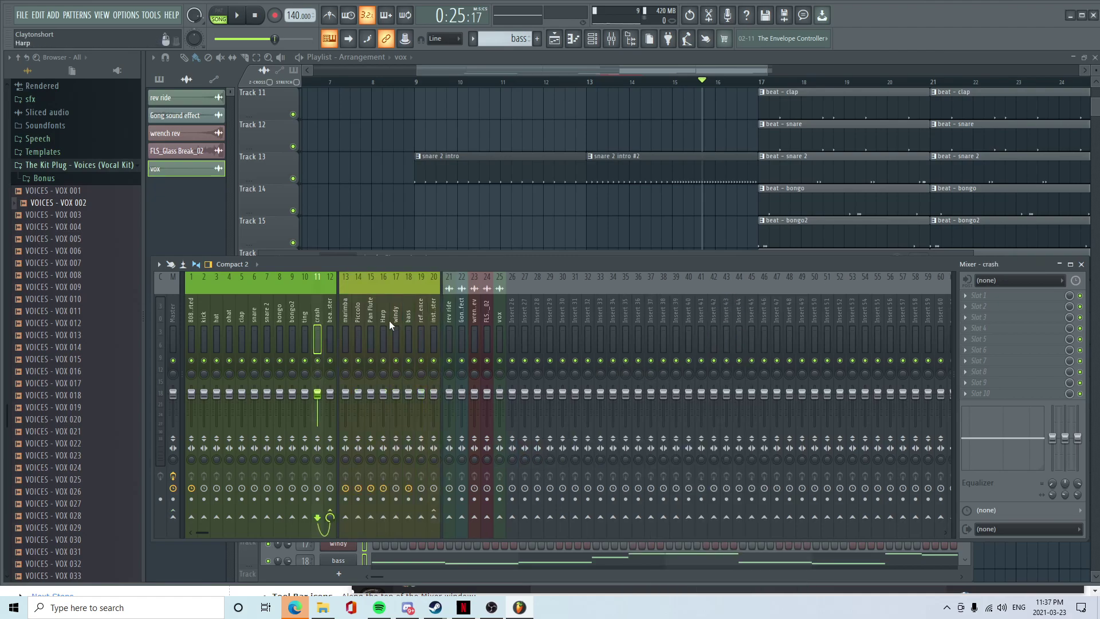
click(295, 306)
click(204, 316)
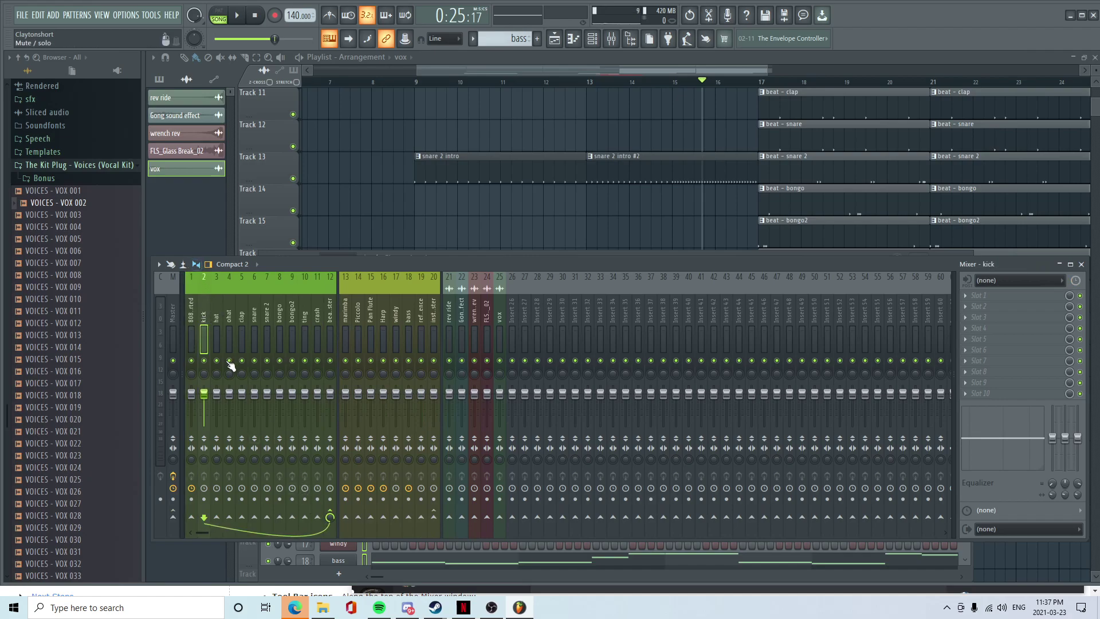
click(189, 323)
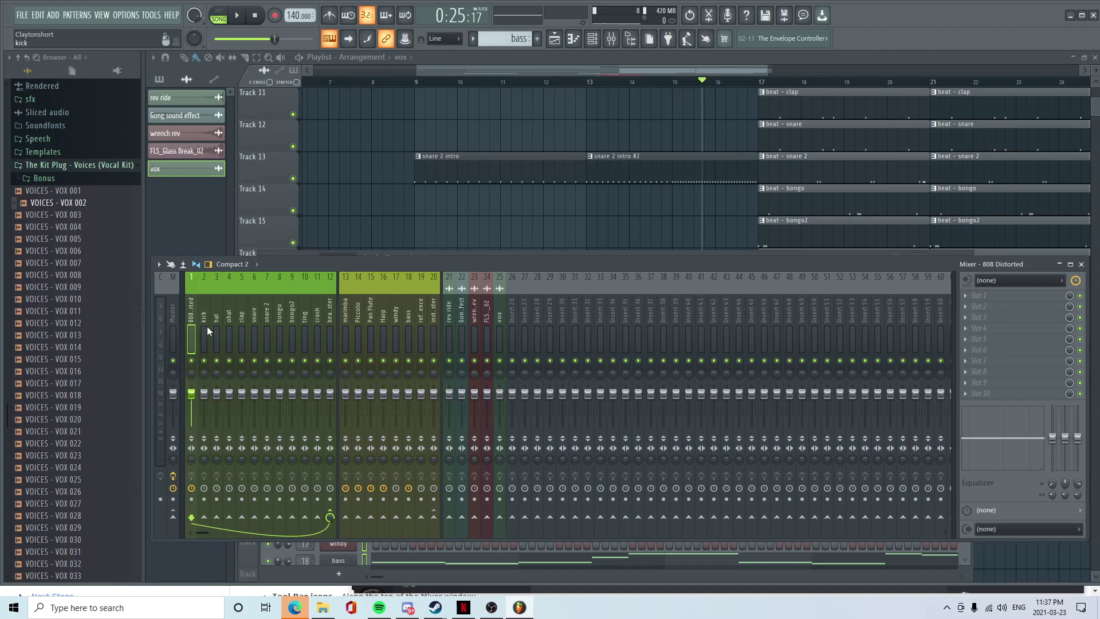
click(208, 326)
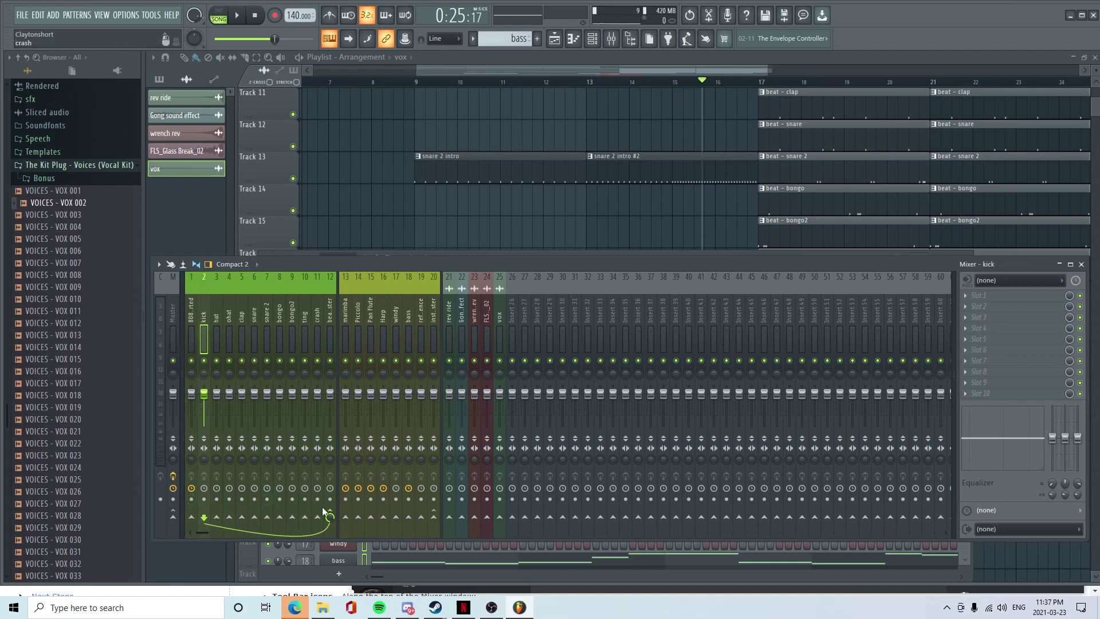
right_click(195, 519)
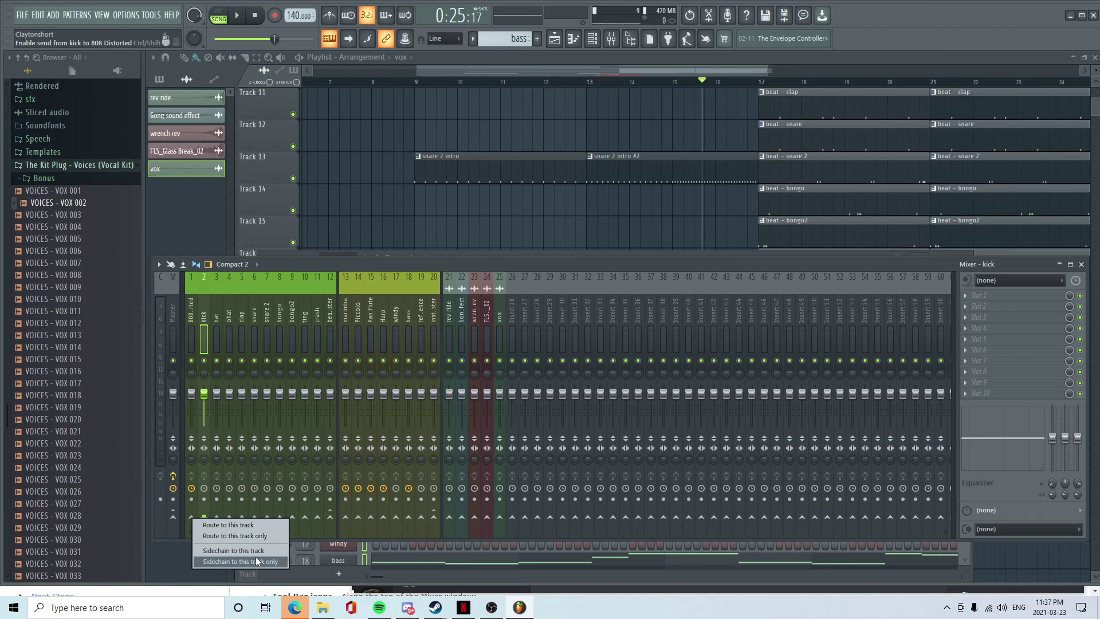
click(256, 549)
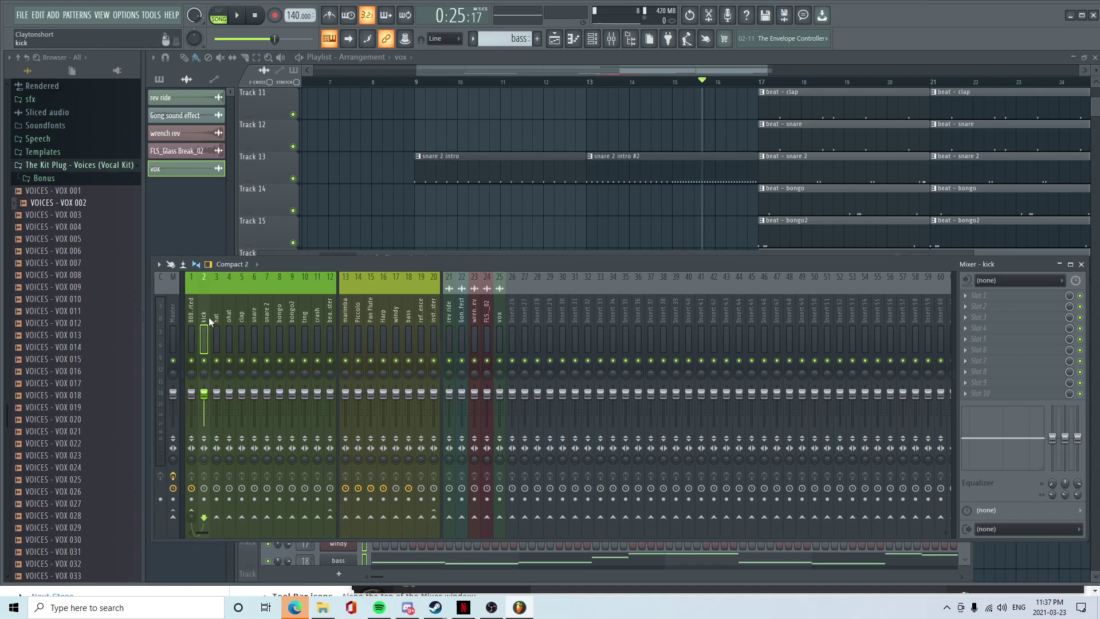
click(192, 325)
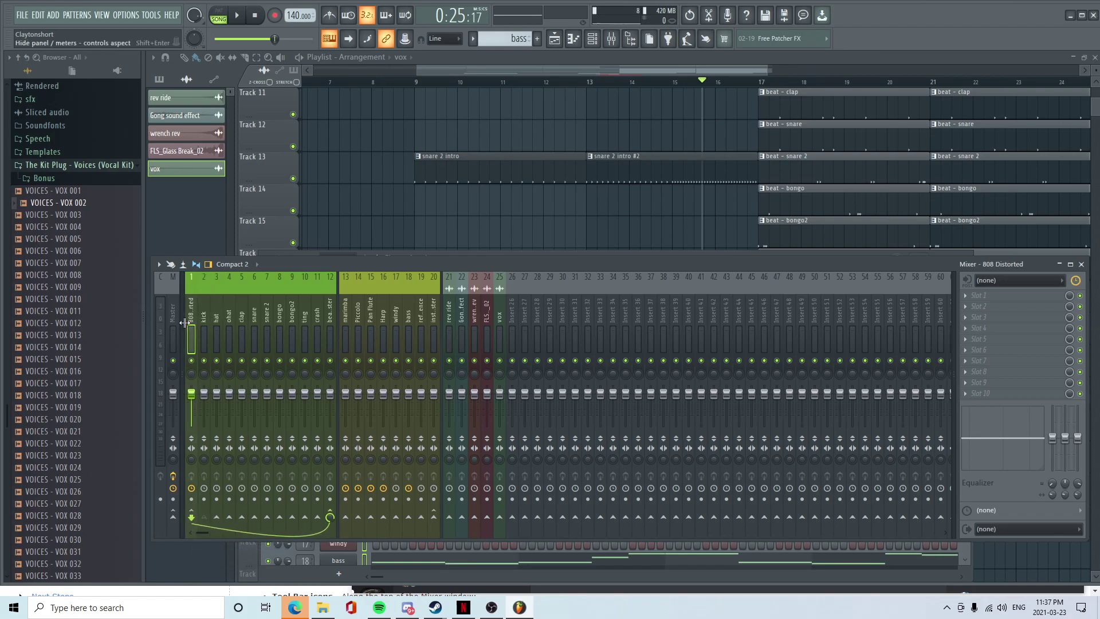
click(203, 325)
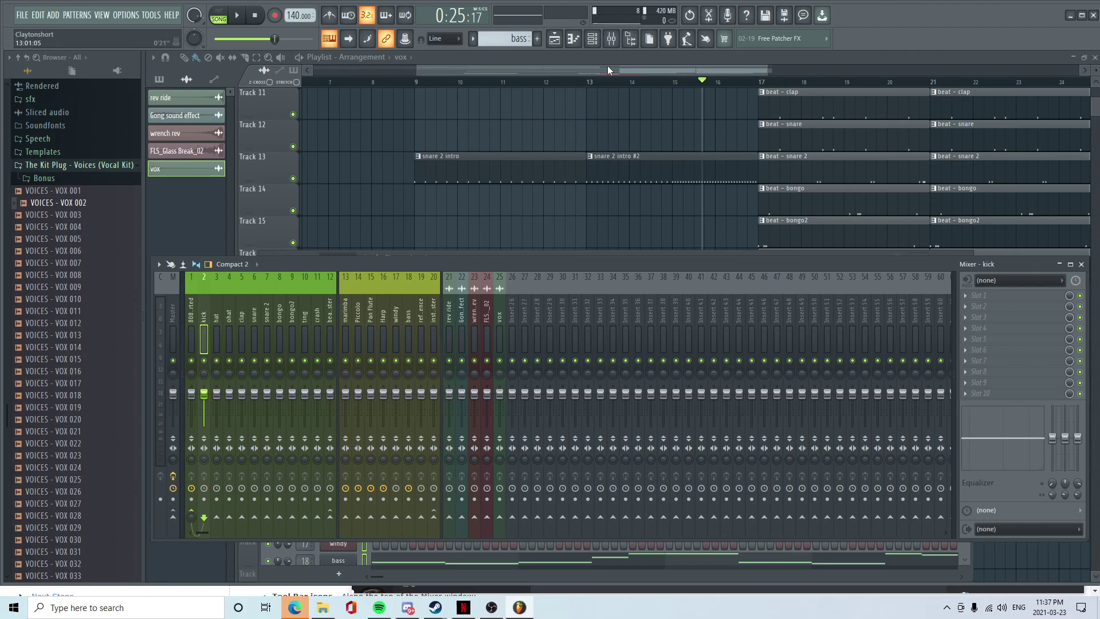
- Solo the kick clips on playlist Track 8 and play them back from bar 9
key(F9)
scroll(516, 229, up, 5)
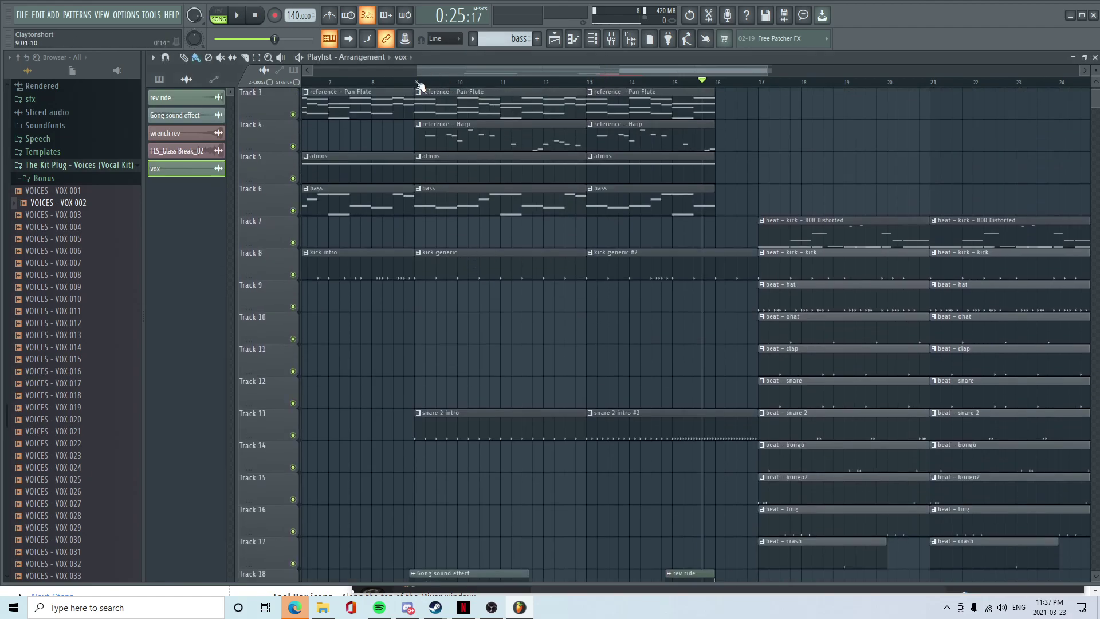
click(420, 86)
key(space)
right_click(294, 278)
key(space)
scroll(428, 123, up, 2)
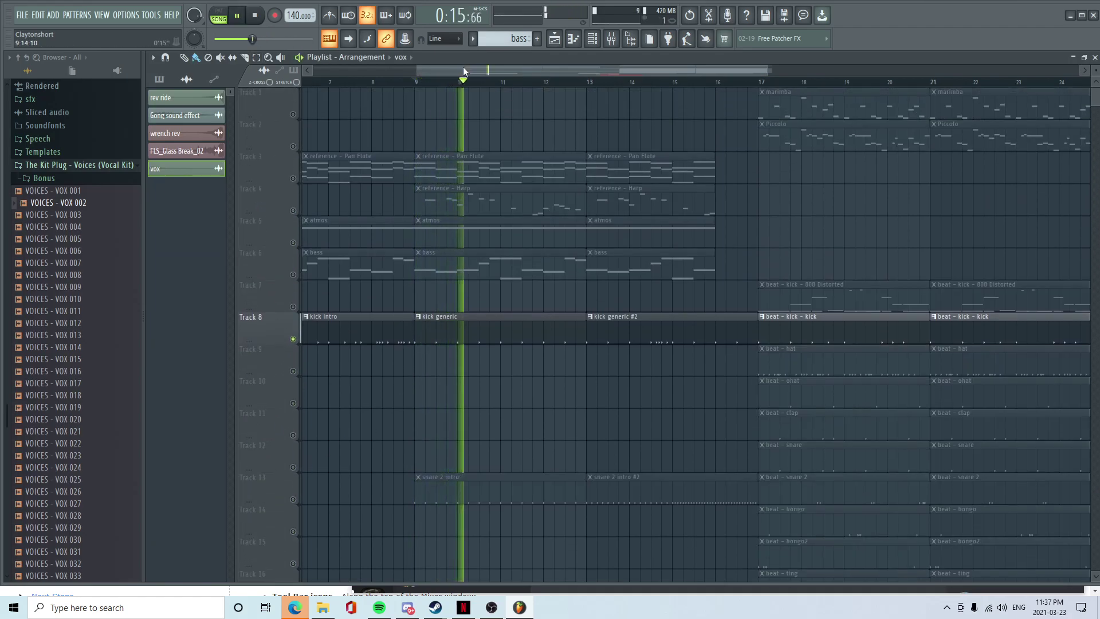
scroll(463, 66, left, 5)
scroll(427, 367, down, 2)
key(space)
- Create an automation clip for the kick's send level to 808 Distorted, spanning the intro from bar 1 to bar 17
click(593, 38)
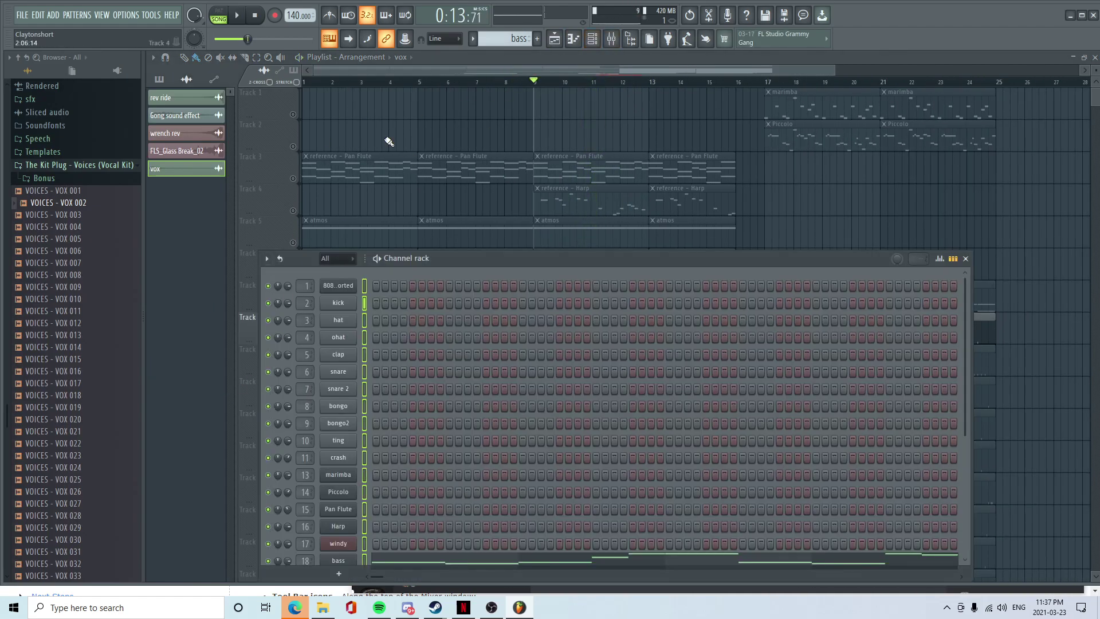
click(611, 38)
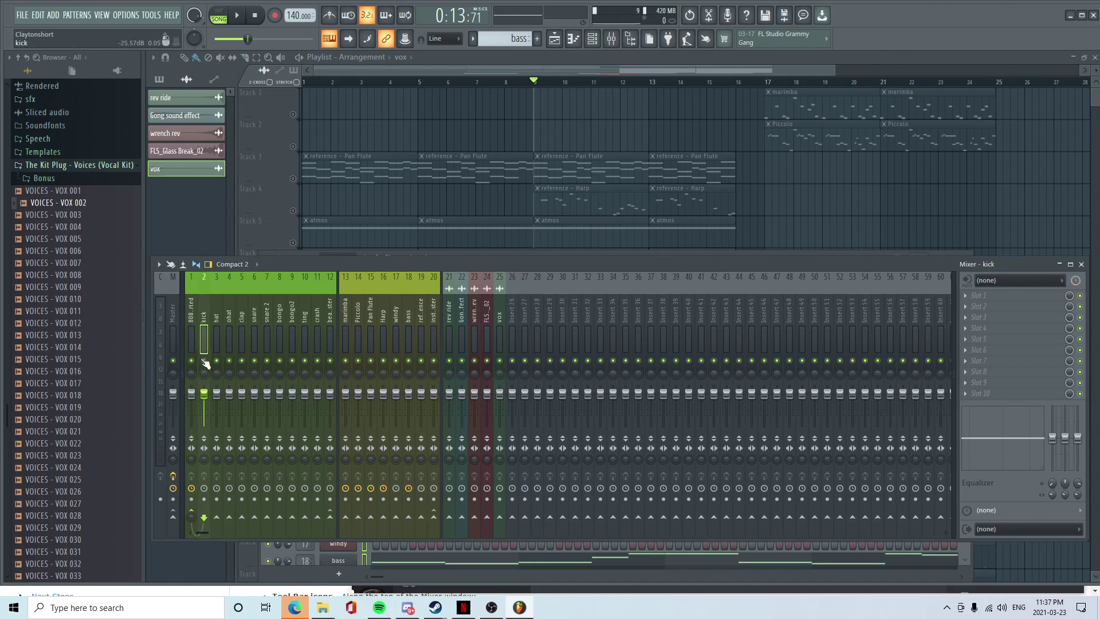
right_click(195, 514)
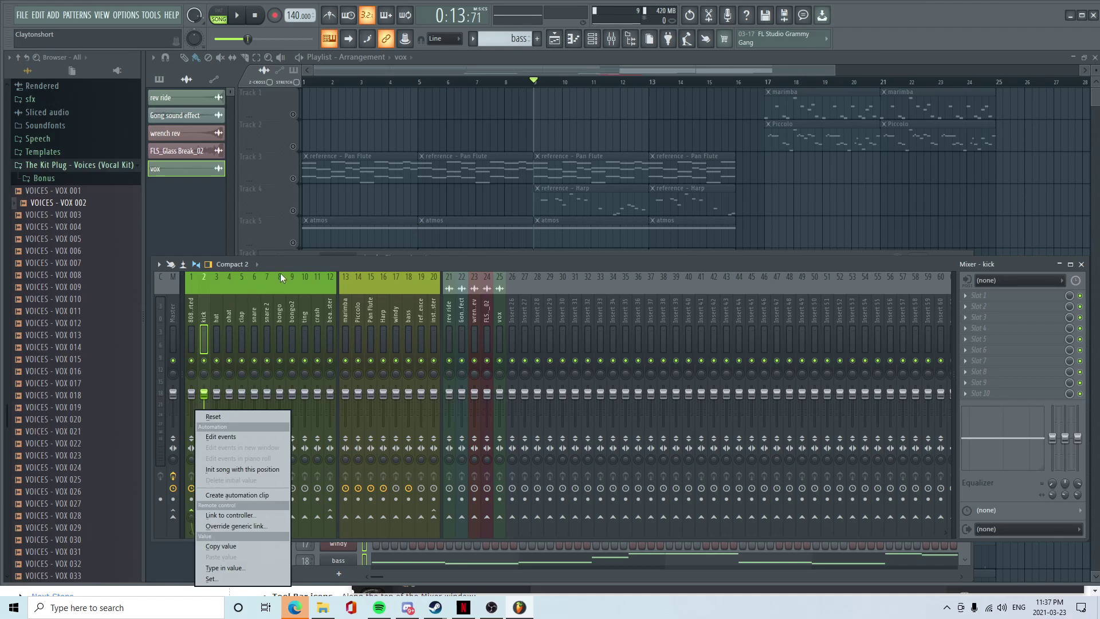
click(411, 178)
drag(534, 84, 321, 91)
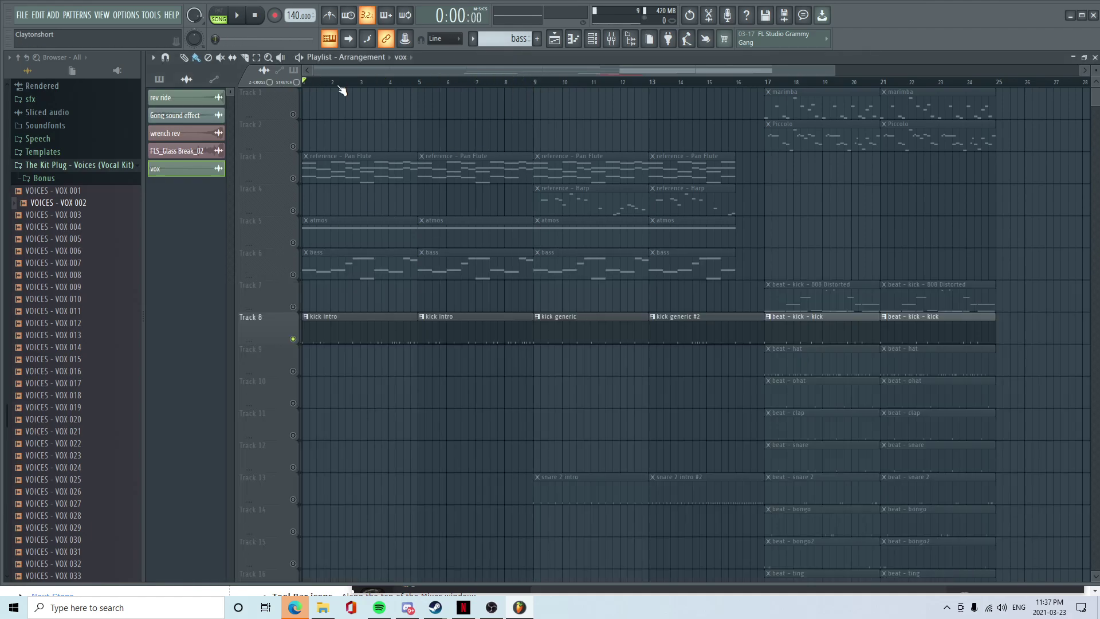
drag(768, 85, 270, 126)
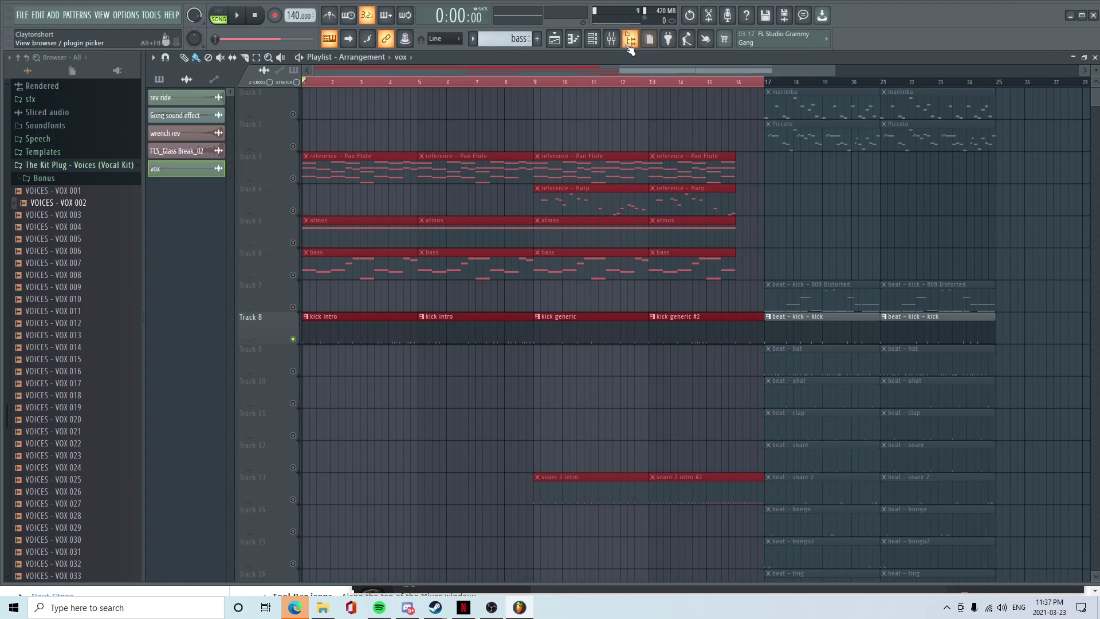
click(611, 38)
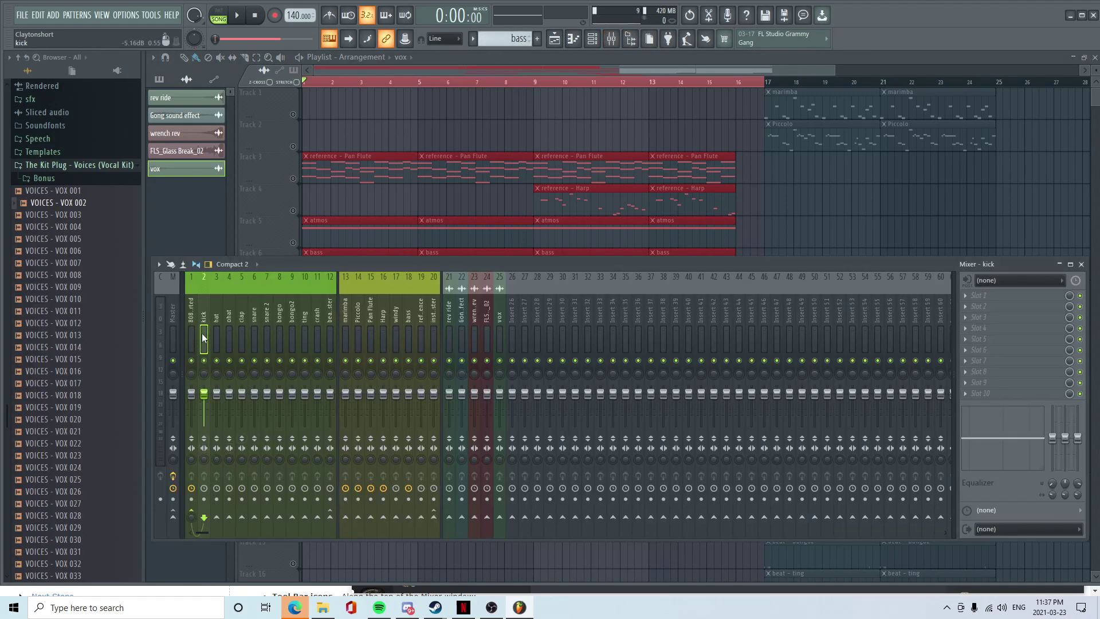
right_click(193, 520)
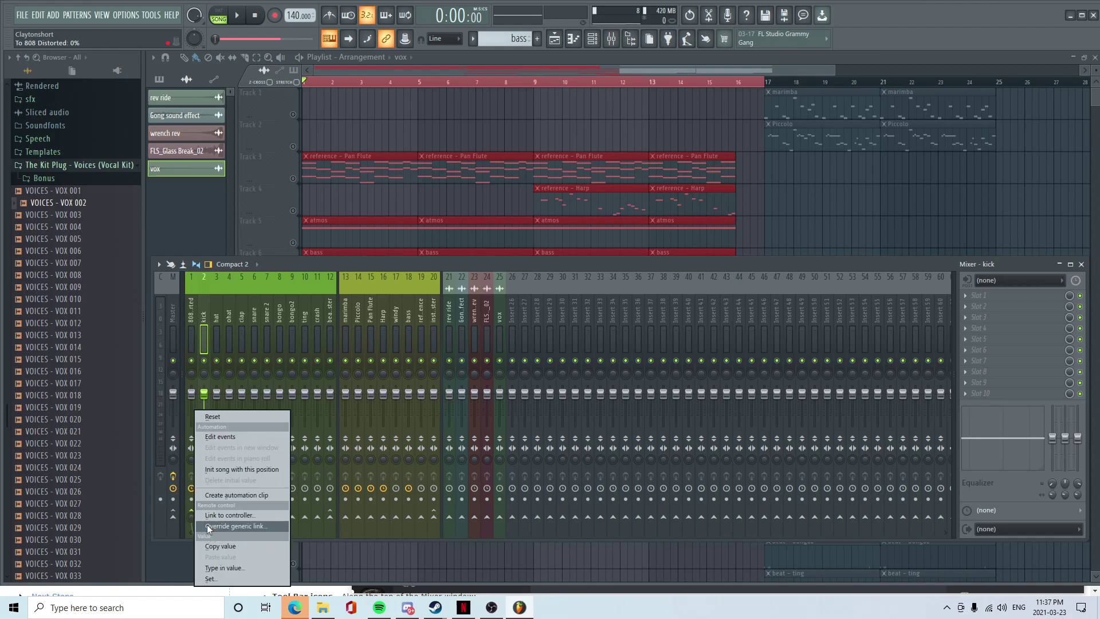
click(229, 495)
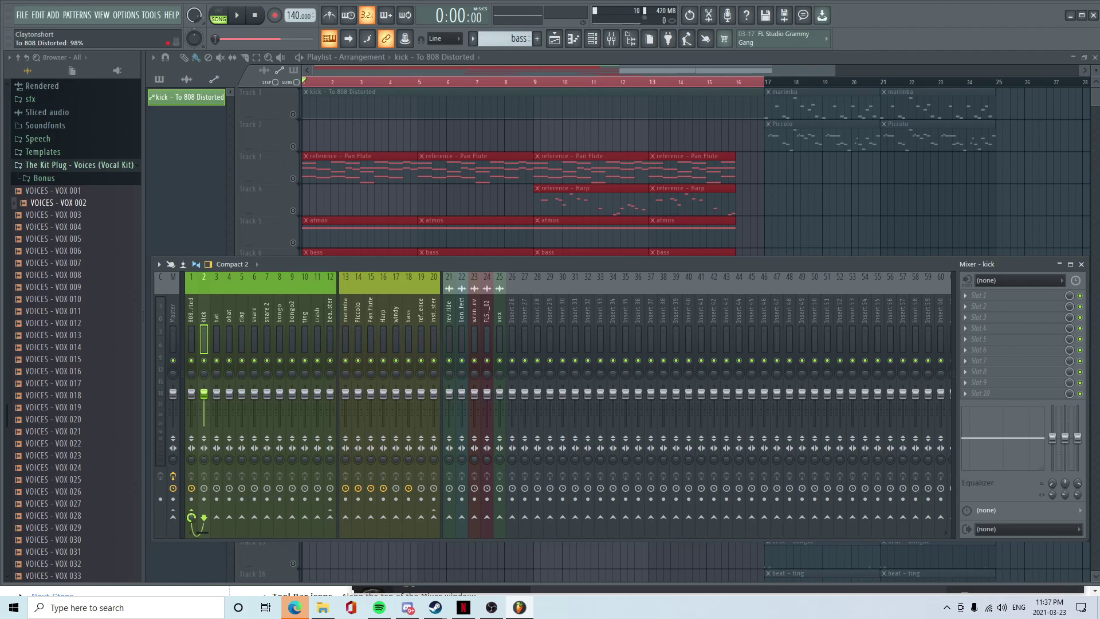
- Copy the kick's 80% send level, move the automation clip to Track 9, and paste the value into its start point
right_click(190, 517)
click(194, 492)
click(633, 72)
drag(435, 93, 303, 361)
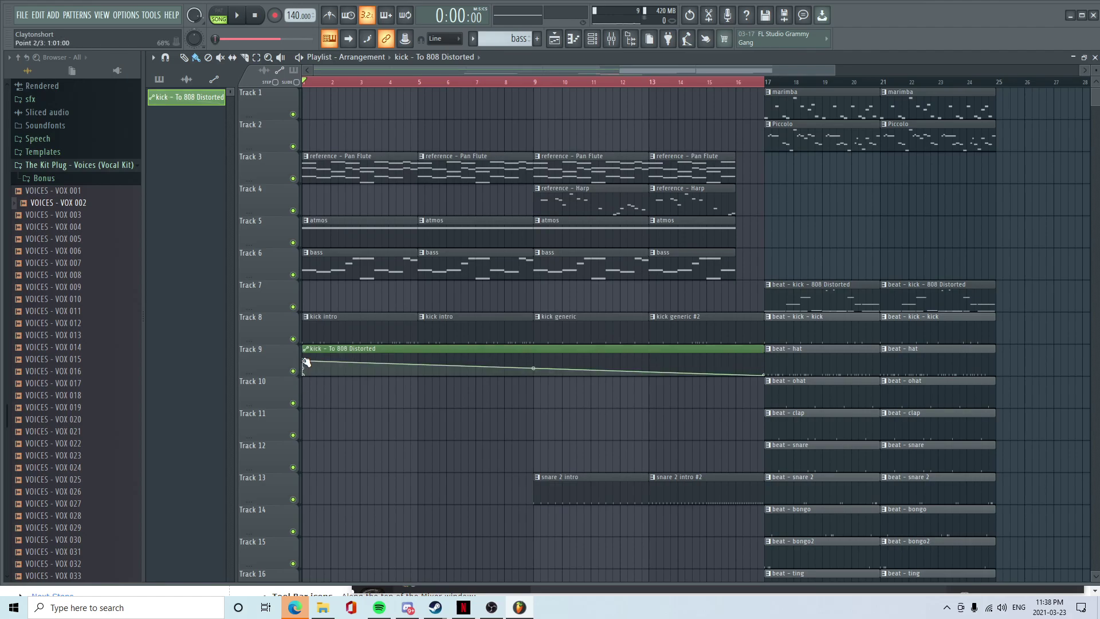
right_click(303, 360)
click(334, 555)
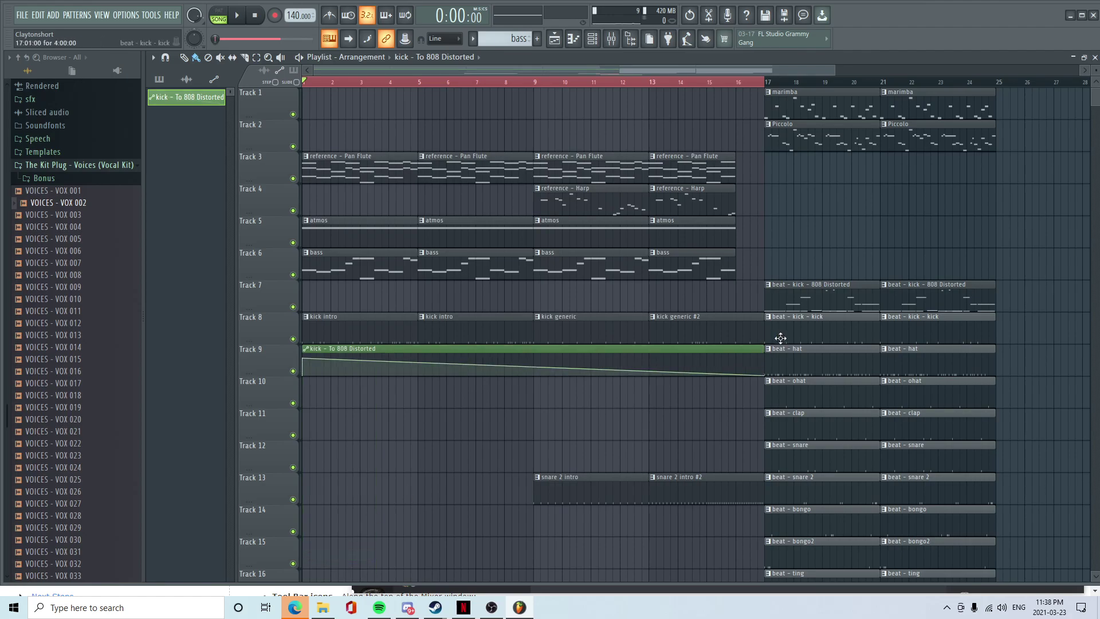
- Set the automation clip's end point to Hold mode and move the clip onto Track 8 over the kick intro
right_click(764, 375)
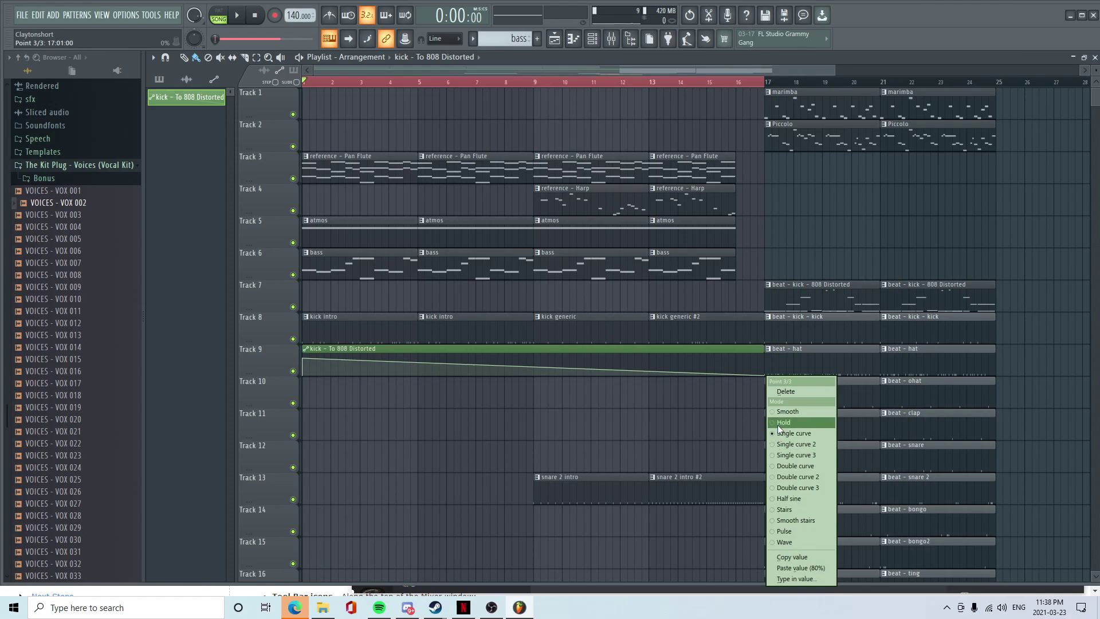
click(778, 424)
drag(695, 357, 642, 324)
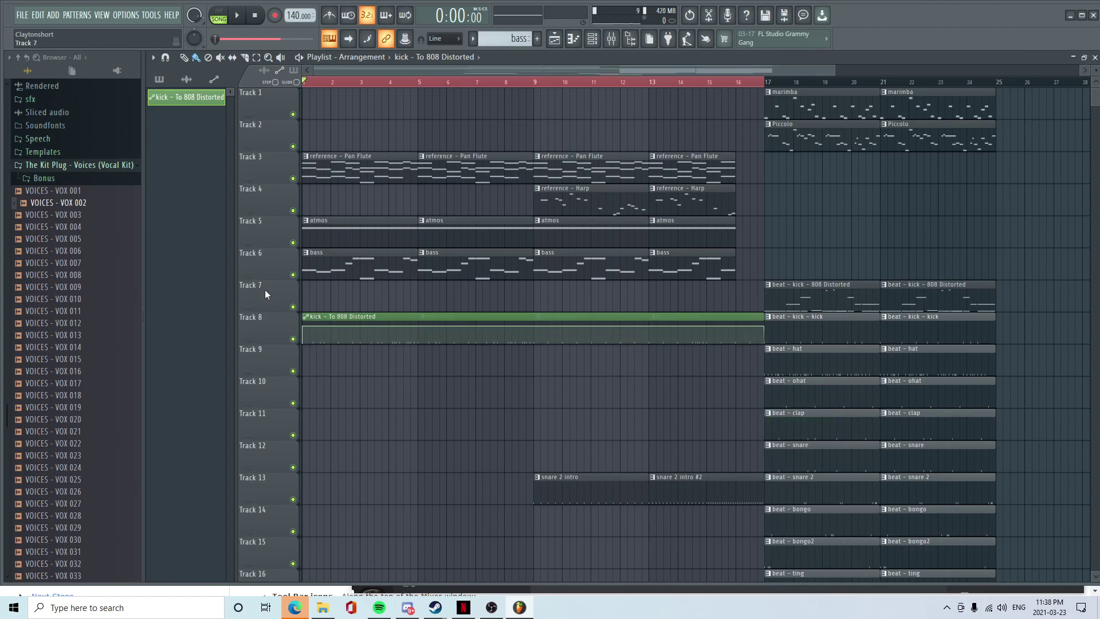
- Clear the playlist time selection and play the song from bar 1 to check the mixer levels
right_click(450, 80)
key(space)
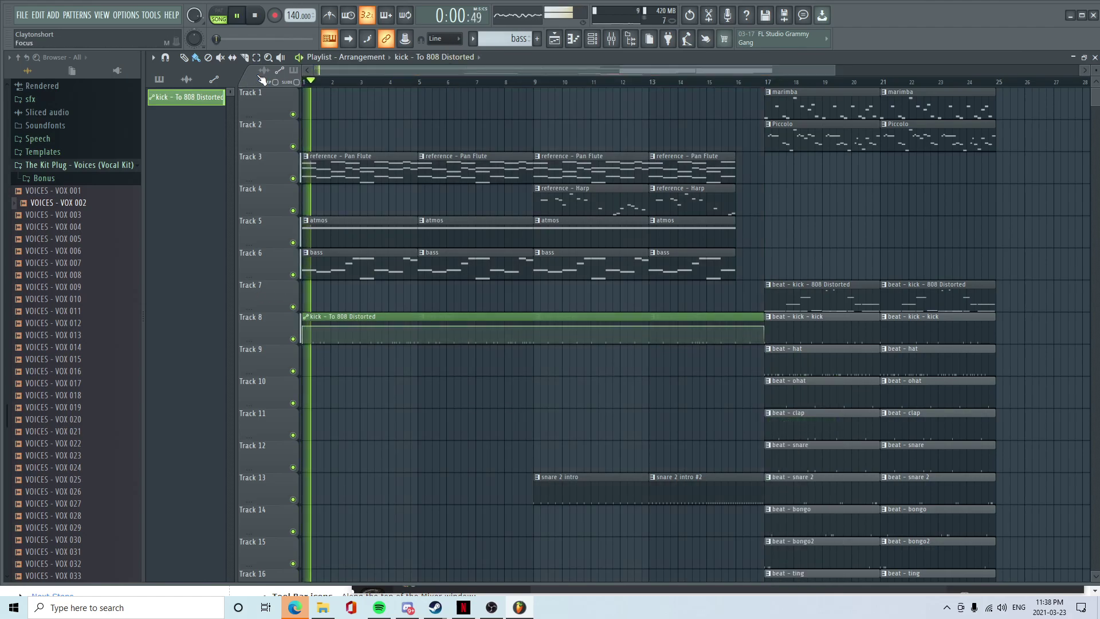
click(614, 41)
key(space)
- Load Fruity Parametric EQ 2 into the first effect slot of the 808 Distorted mixer track
click(292, 342)
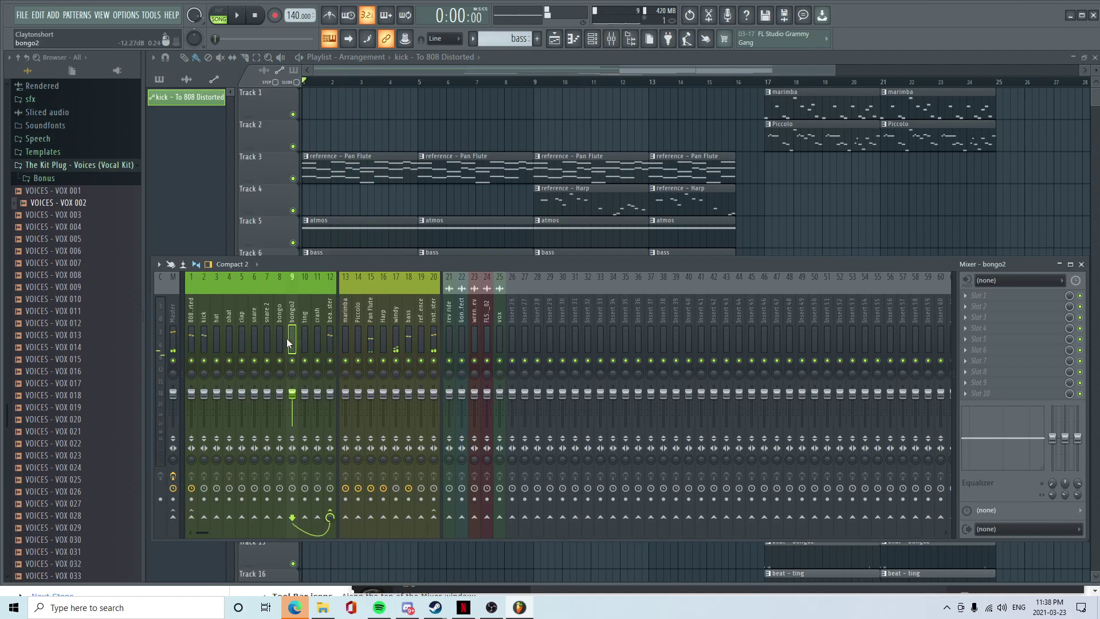
click(195, 337)
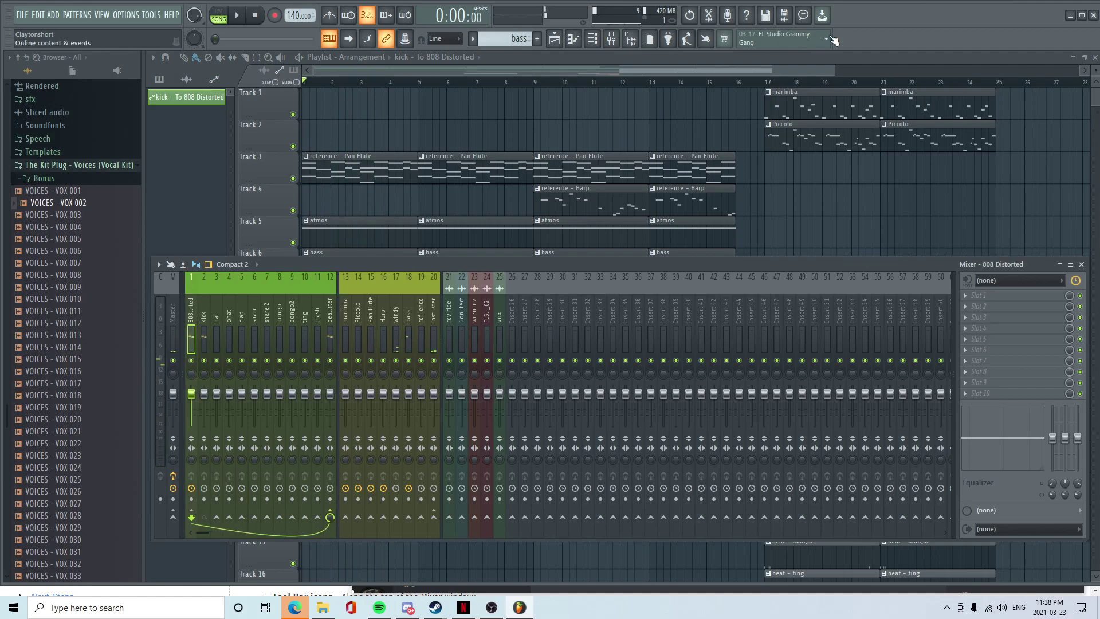
click(973, 295)
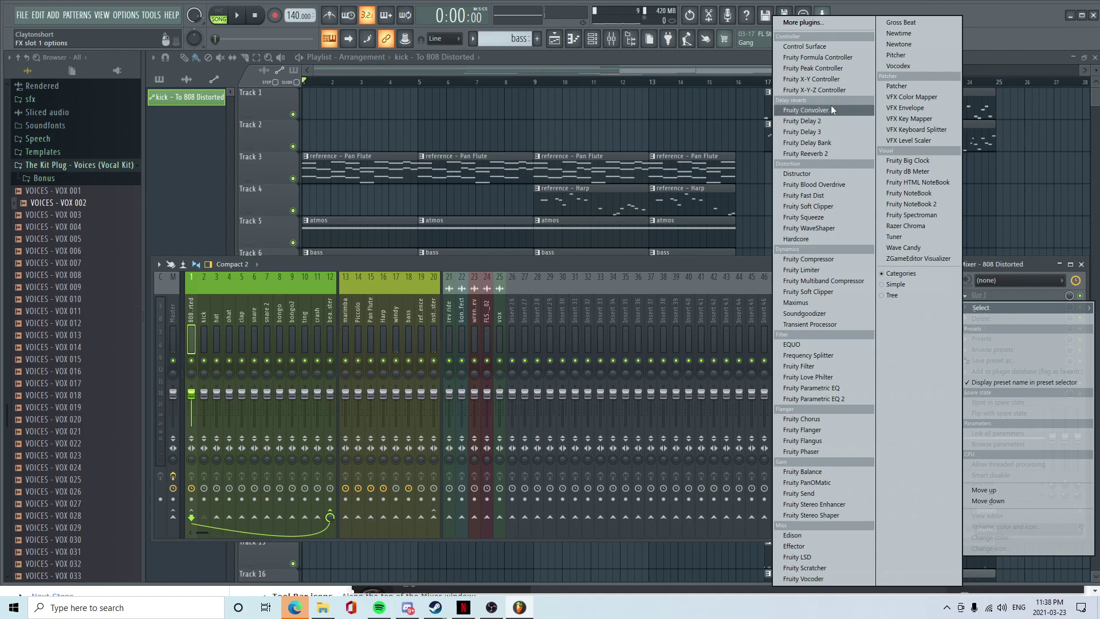
click(840, 399)
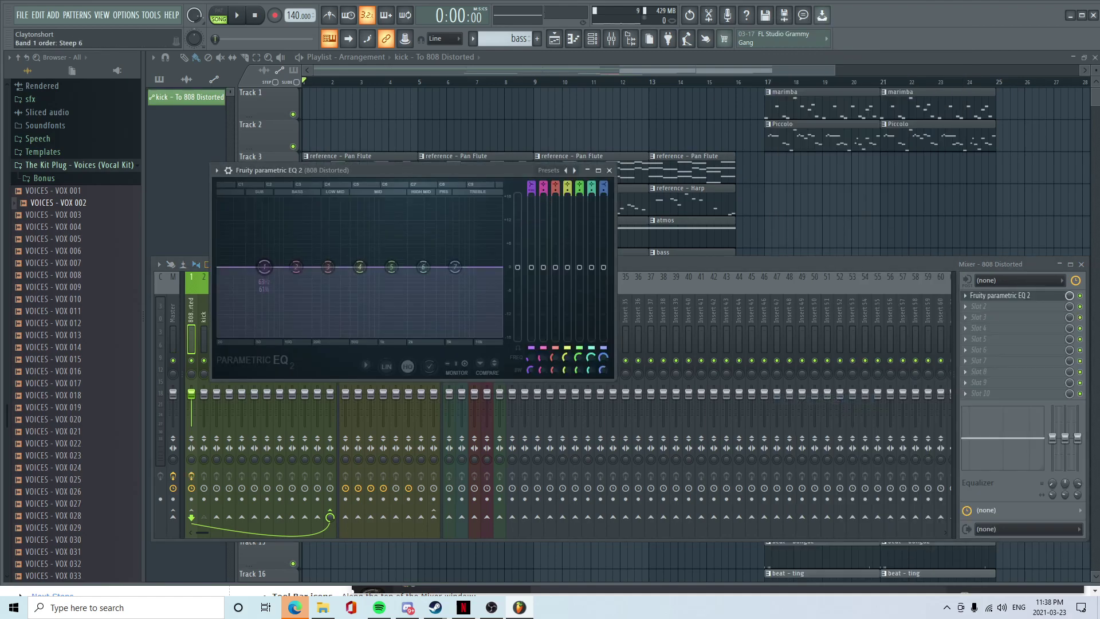
- Make EQ band 1 a steep high-pass filter, move it to the lowest frequencies, and adjust its bandwidth
drag(532, 184, 531, 192)
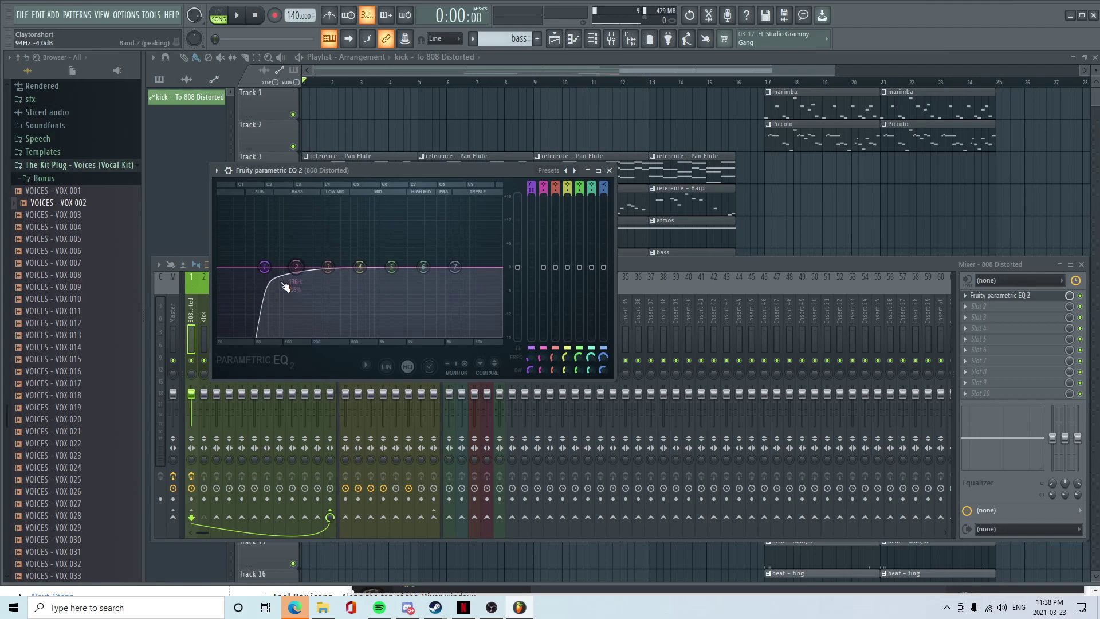
drag(264, 267, 230, 267)
scroll(231, 271, down, 6)
scroll(231, 273, up, 3)
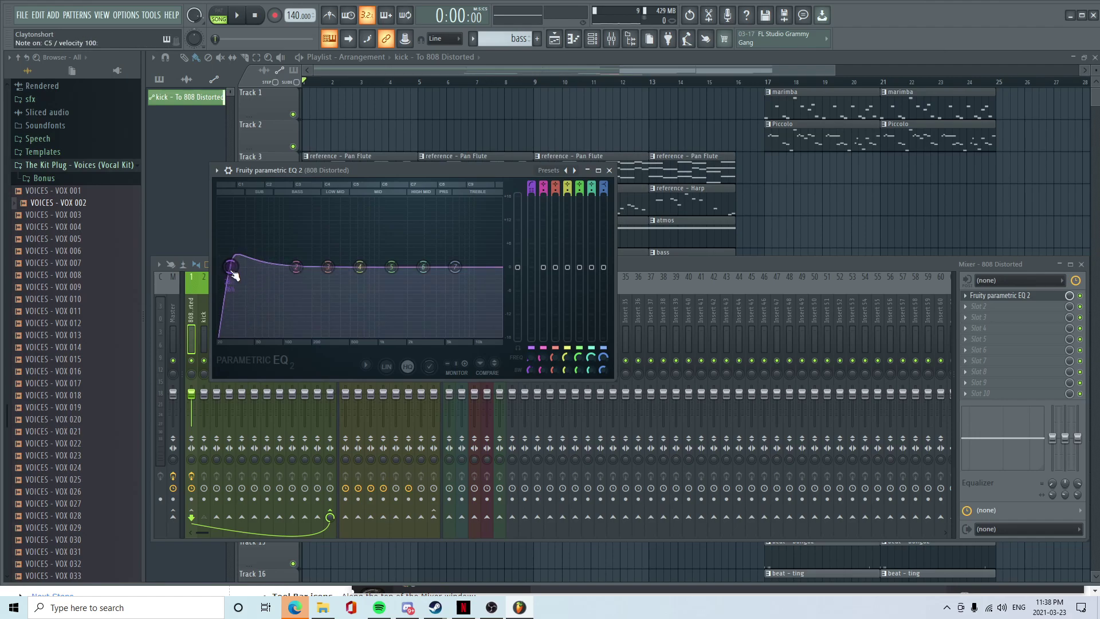
- Solo playlist Track 7 with the 808 Distorted pattern and play it from bar 17
drag(737, 71, 764, 73)
click(723, 82)
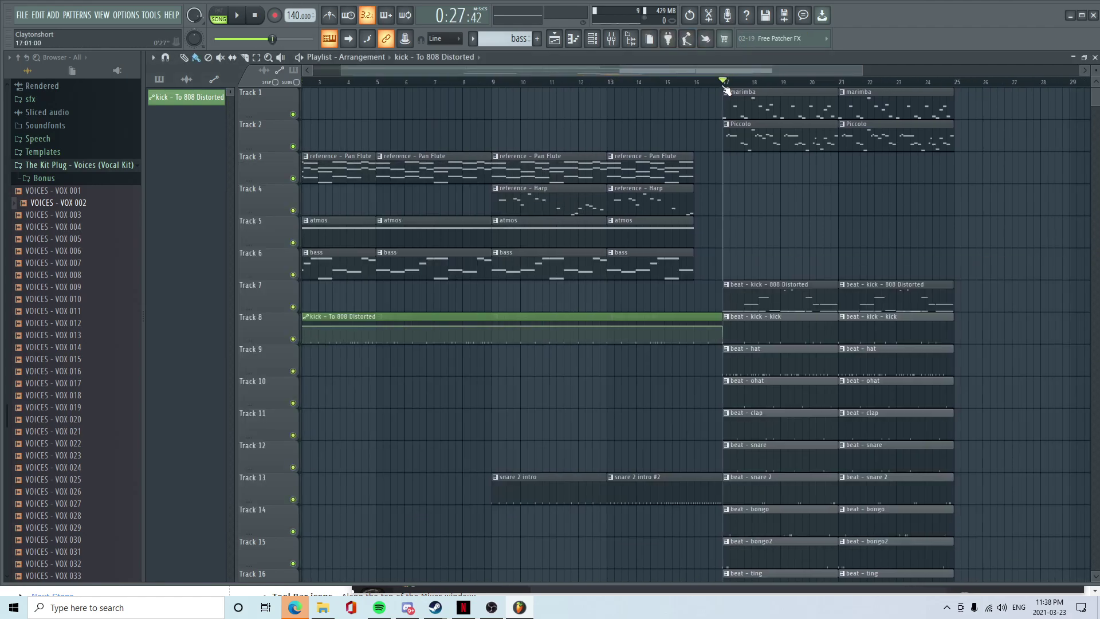
click(612, 39)
key(space)
key(space)
click(691, 72)
right_click(292, 306)
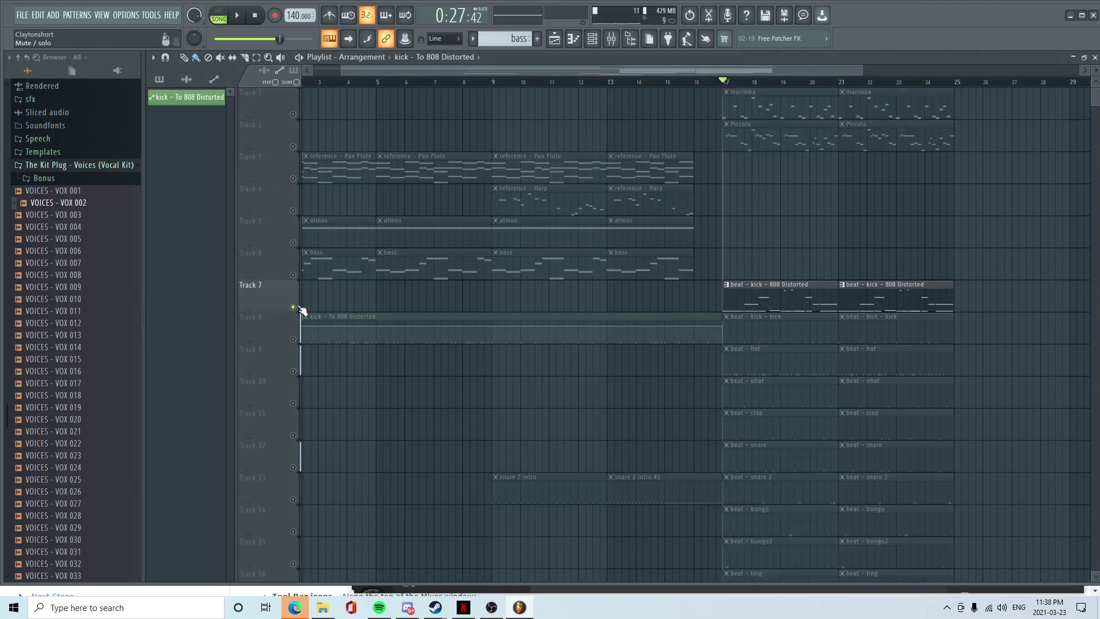
key(space)
click(611, 45)
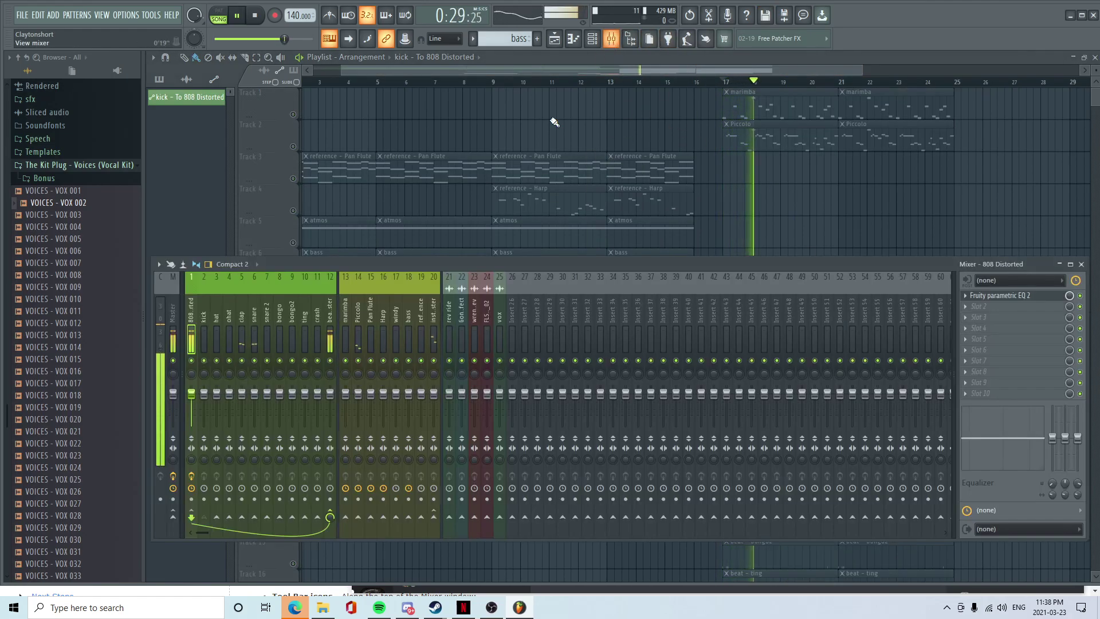
key(space)
- Unmute the kick on Track 8 and play it together with the 808 from bar 17
click(397, 189)
click(293, 339)
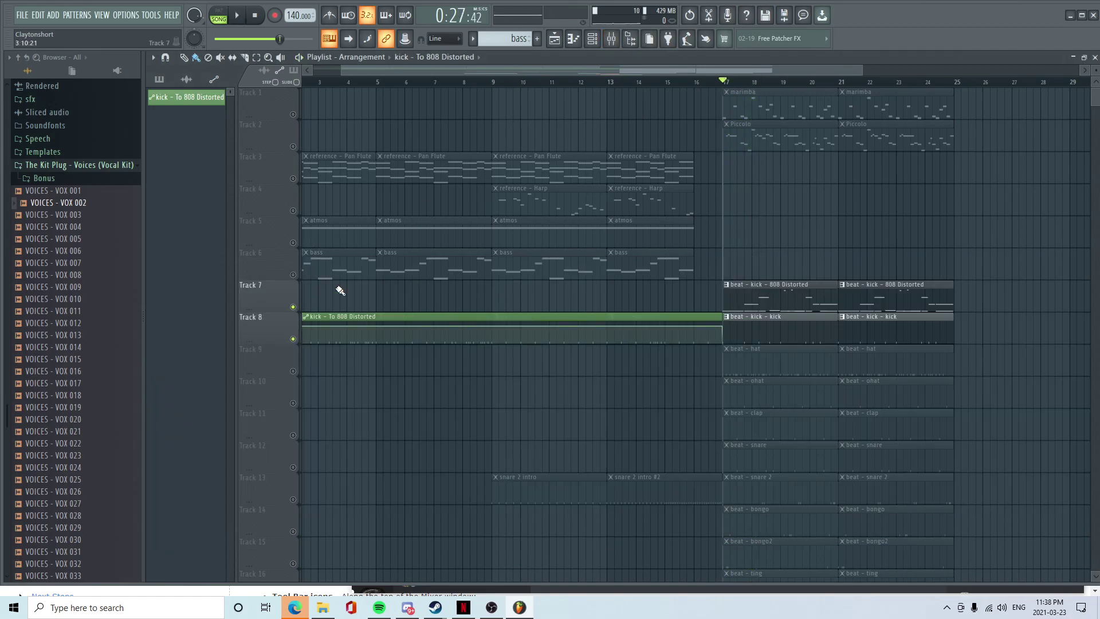
key(space)
click(593, 38)
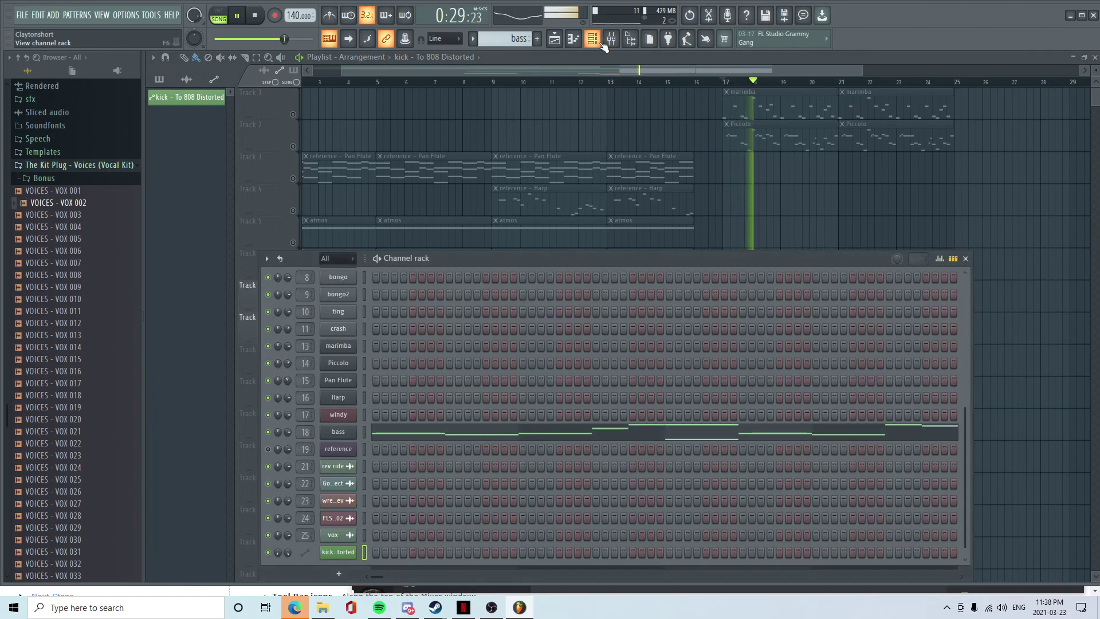
click(611, 39)
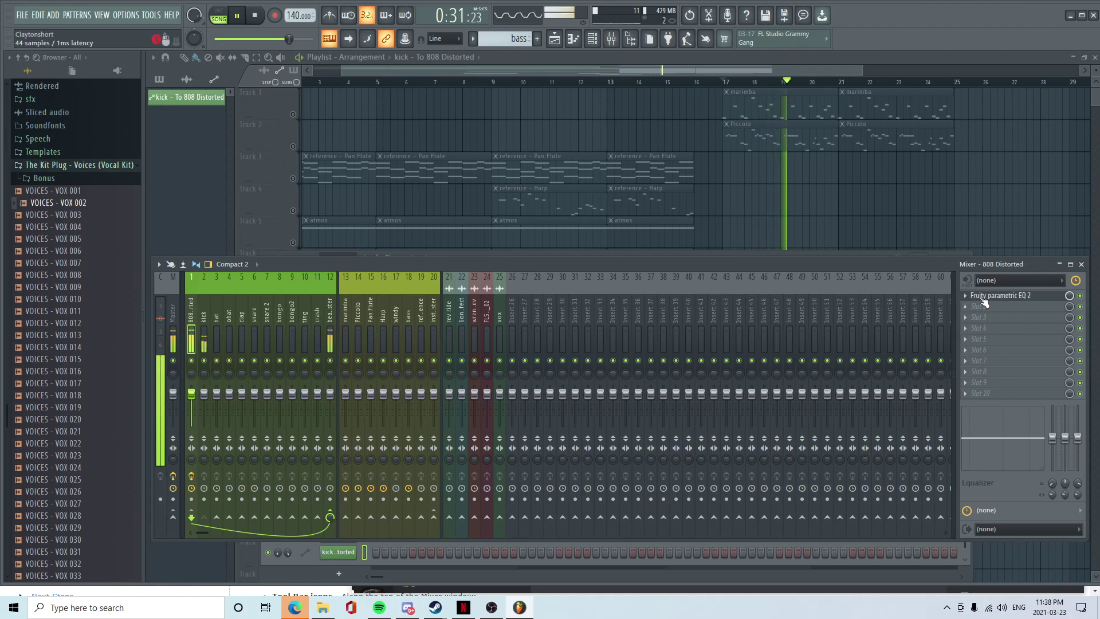
- Boost band 2 of the 808's Fruity Parametric EQ 2 by about 5.7 dB at 250 Hz and audition it
click(1000, 295)
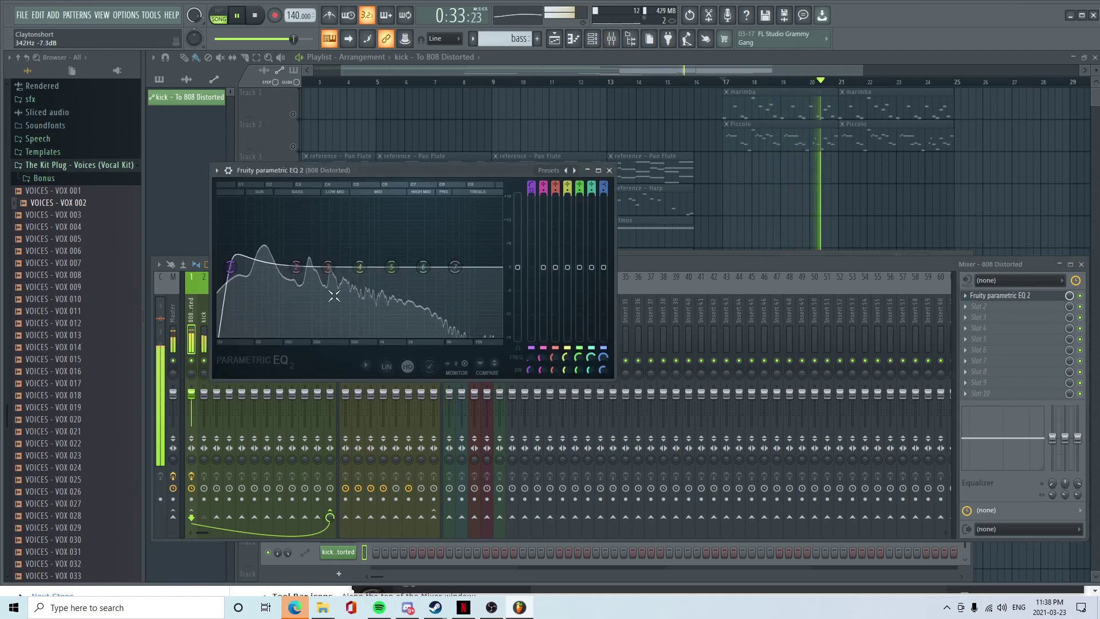
key(space)
drag(311, 272, 322, 244)
key(space)
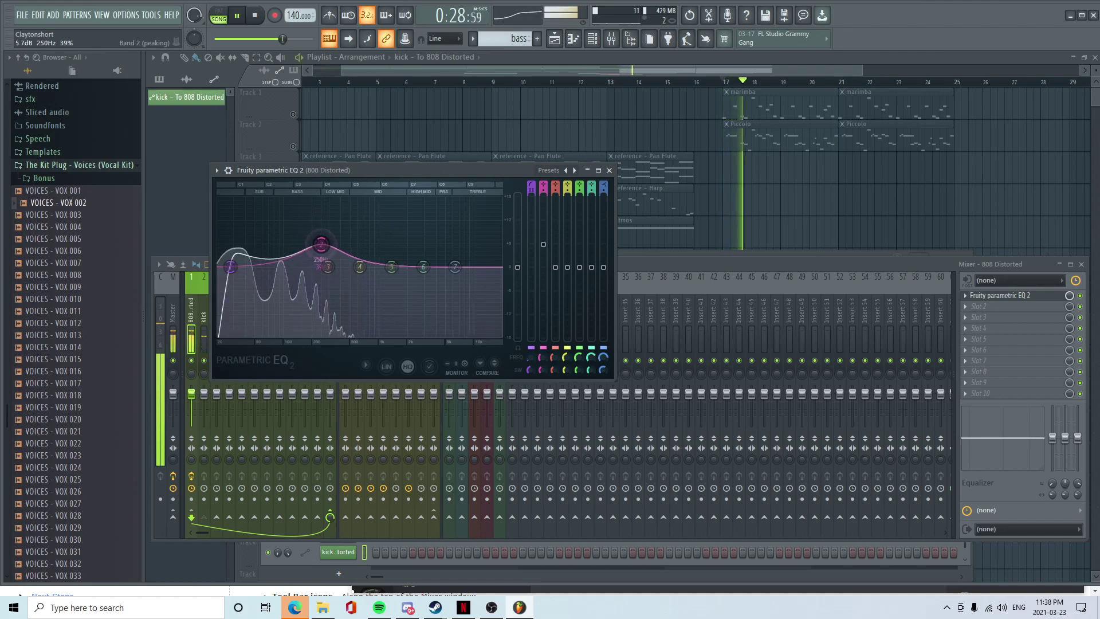
click(610, 170)
key(space)
- Load Fruity Soft Clipper into the second effect slot of the 808 track and adjust its threshold and post gain during playback
click(970, 310)
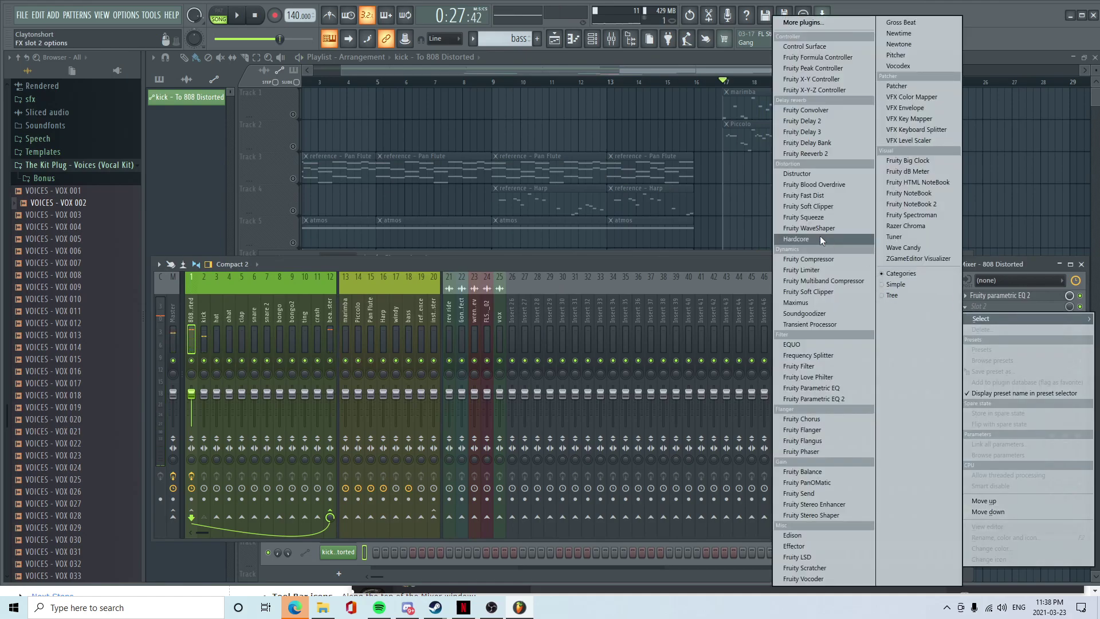
click(825, 291)
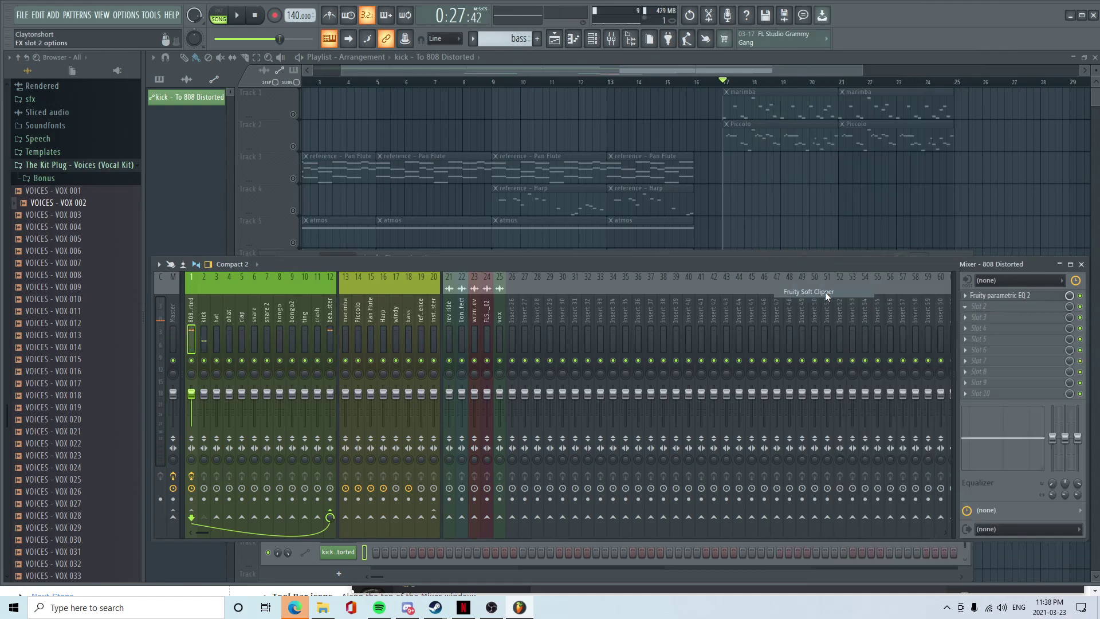
key(space)
scroll(276, 227, up, 1)
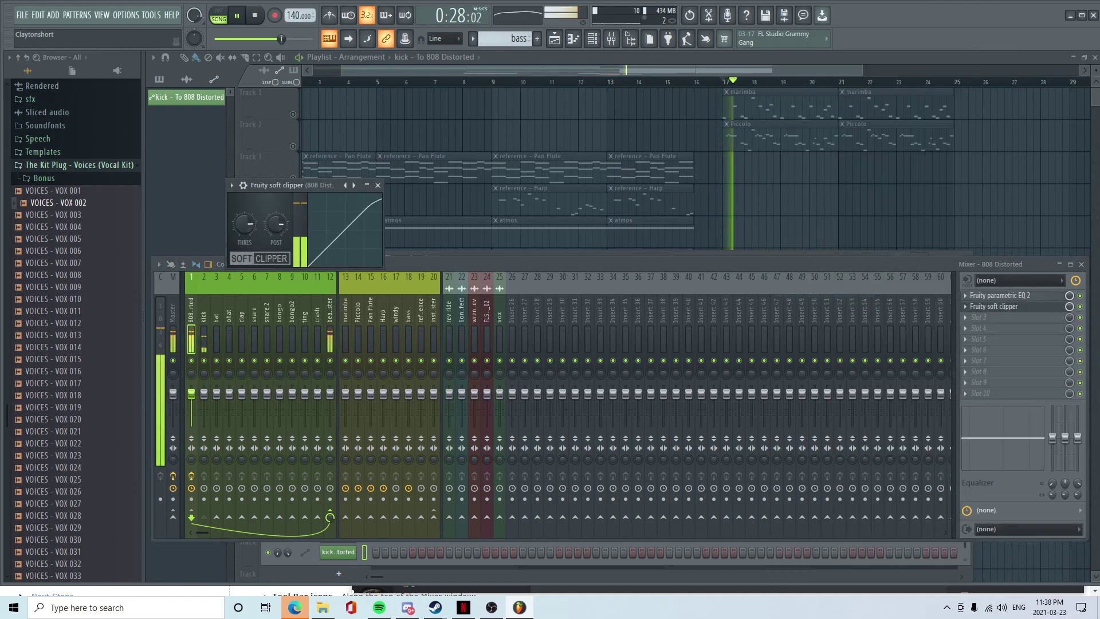
scroll(241, 226, down, 2)
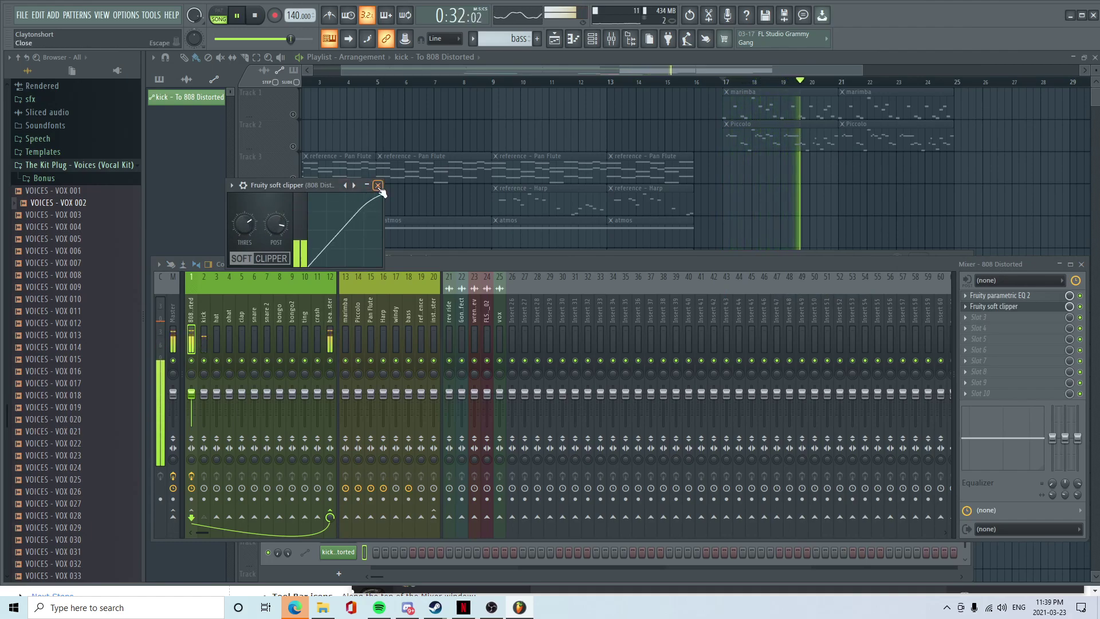
click(368, 187)
- Load Fruity Limiter into slot 10 of the 808 track, switch it to compressor mode, and set its sidechain input to 1
click(969, 392)
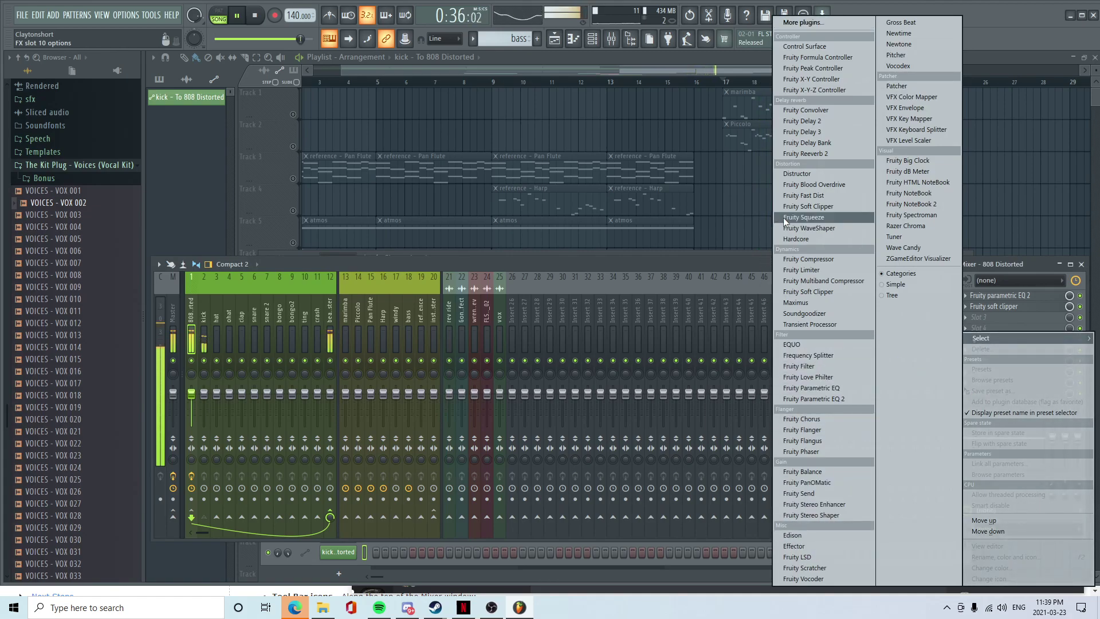
click(813, 270)
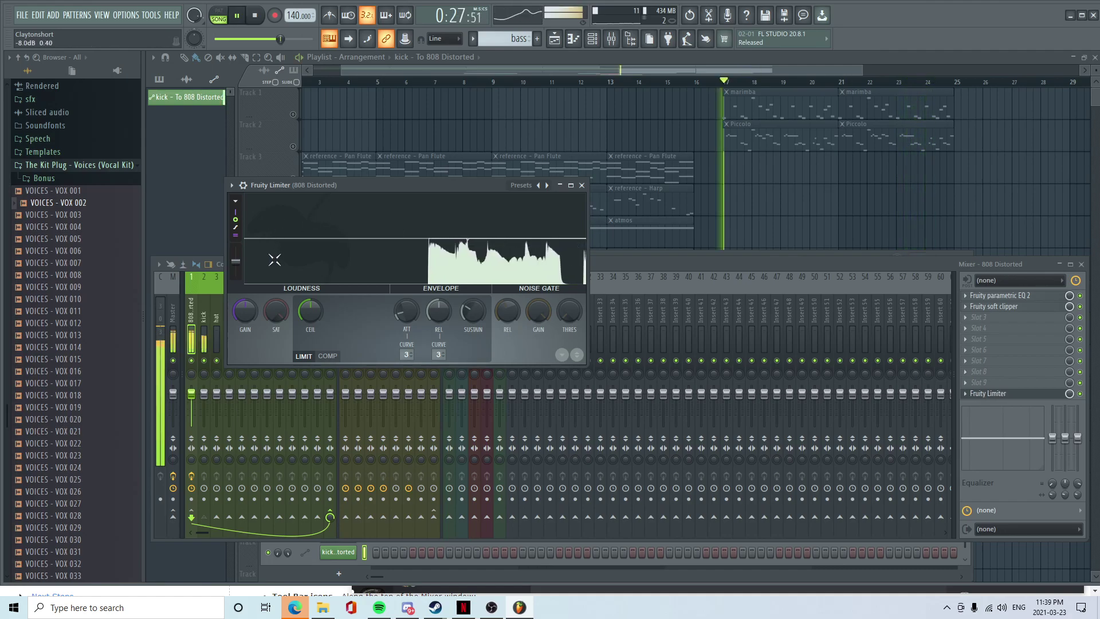
click(329, 356)
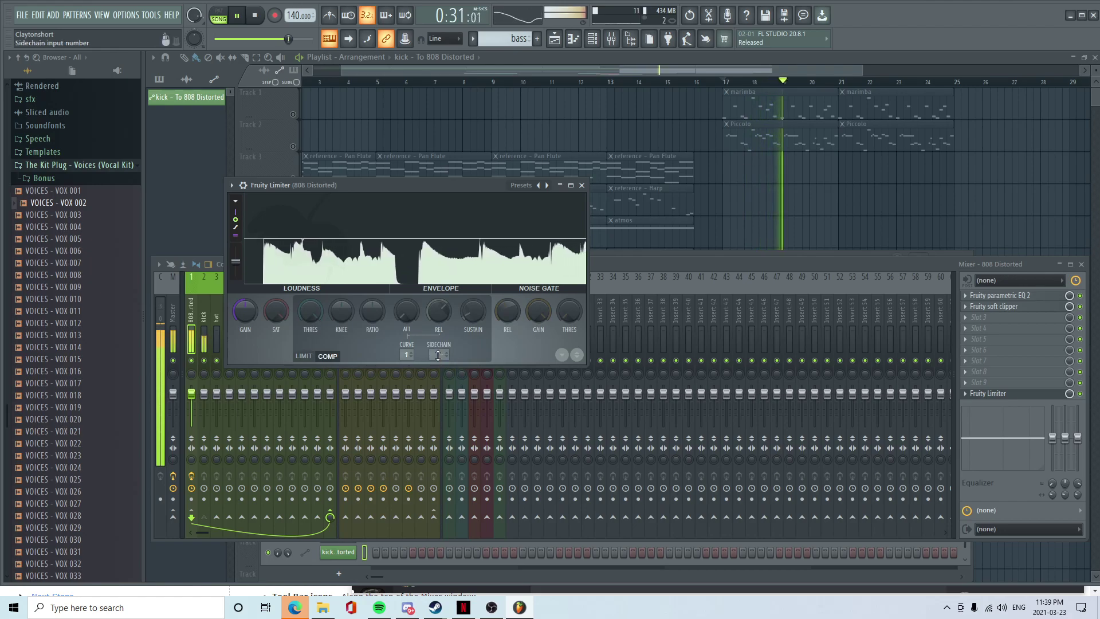
click(440, 355)
click(454, 375)
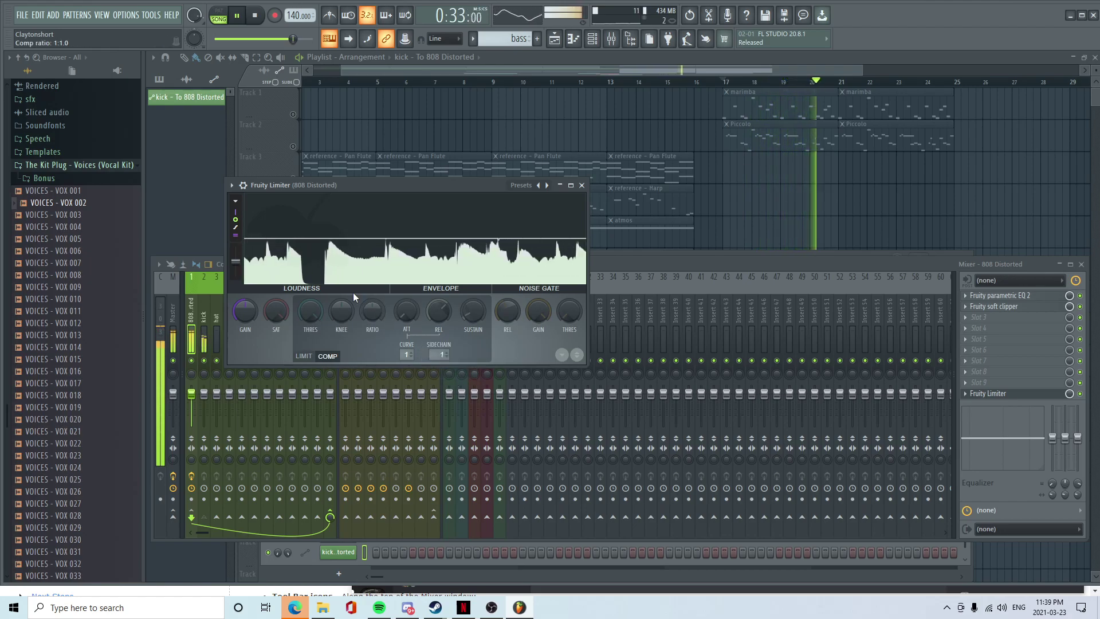
- Lower the compressor's threshold and raise its ratio to about 1.9:1 so the kick ducks the 808
drag(311, 312, 313, 316)
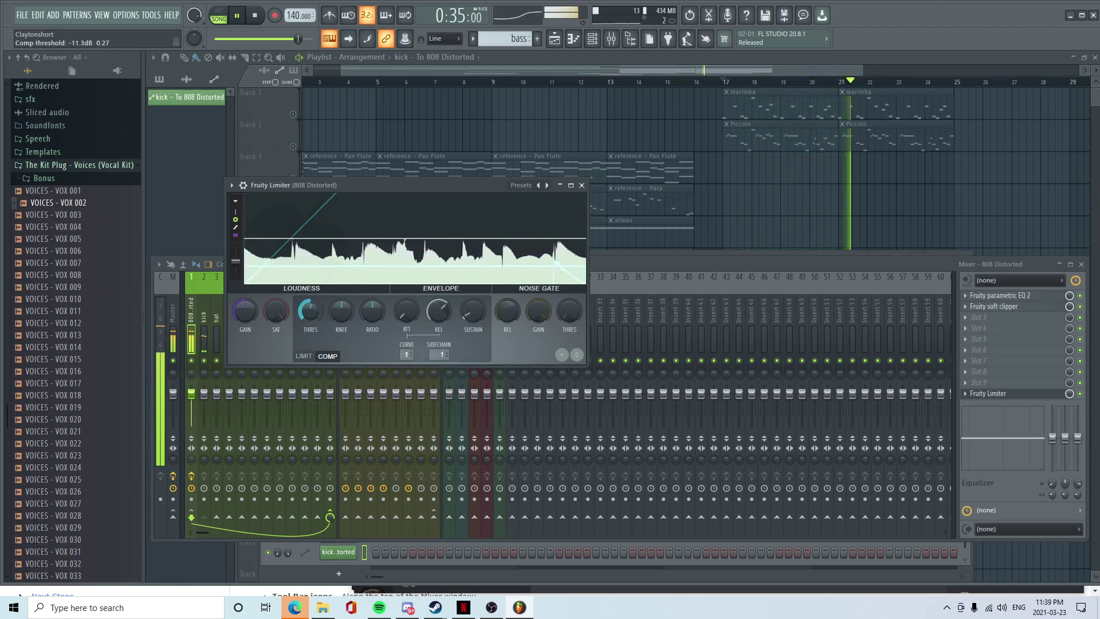
key(space)
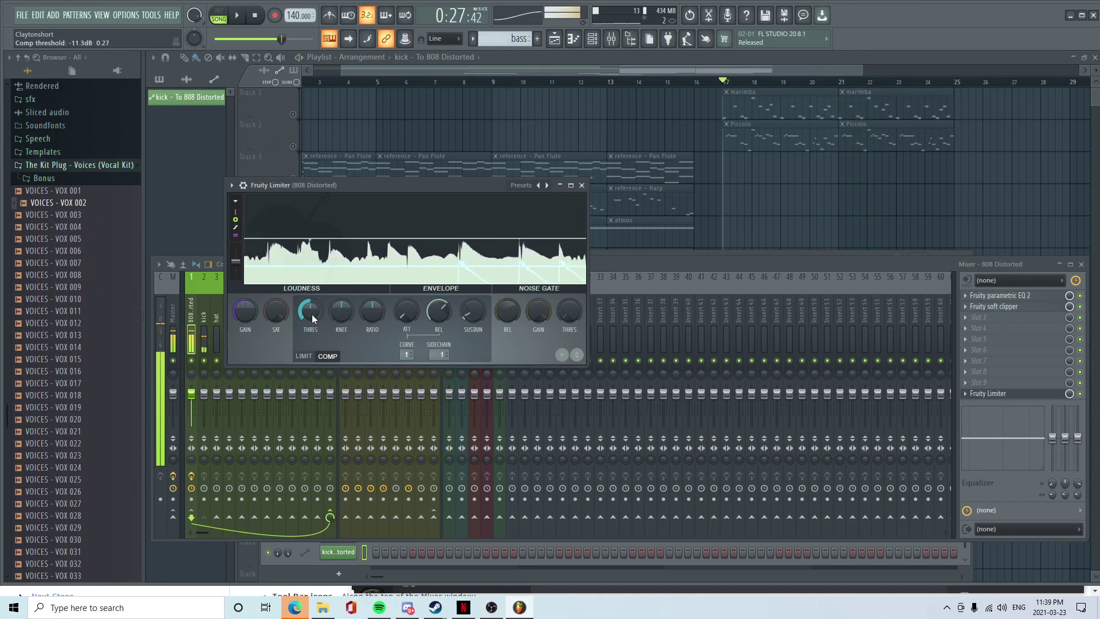
mouse_move(310, 313)
mouse_down()
mouse_move(310, 330)
mouse_move(310, 314)
mouse_move(374, 302)
mouse_up()
key(space)
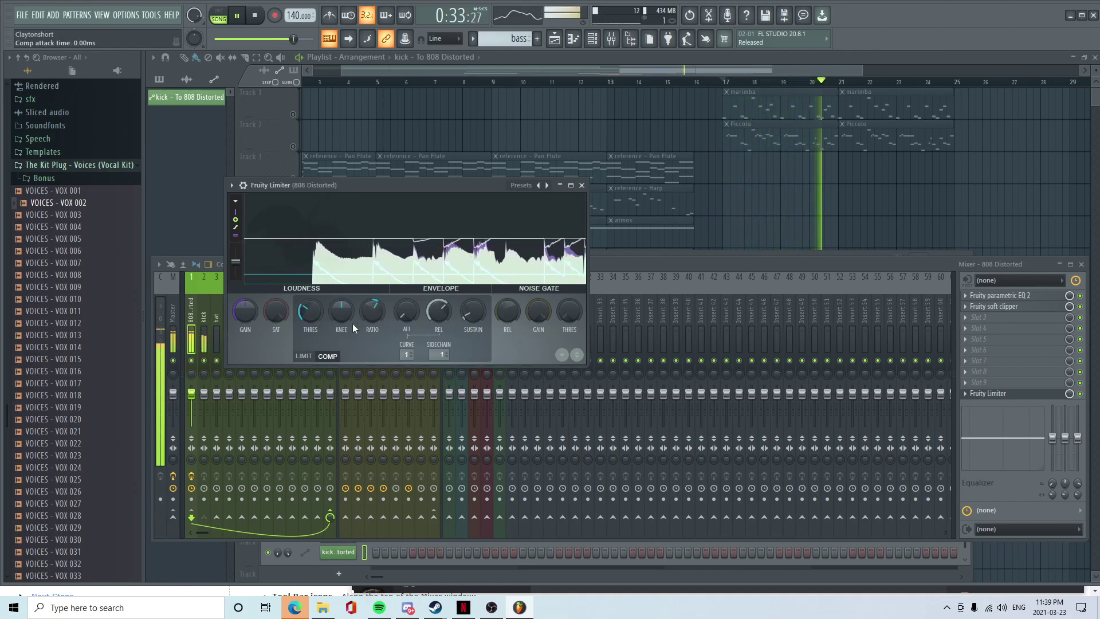
- Adjust the compressor's knee and fine-tune its threshold while the kick and 808 play, and close the limiter
drag(344, 319, 345, 323)
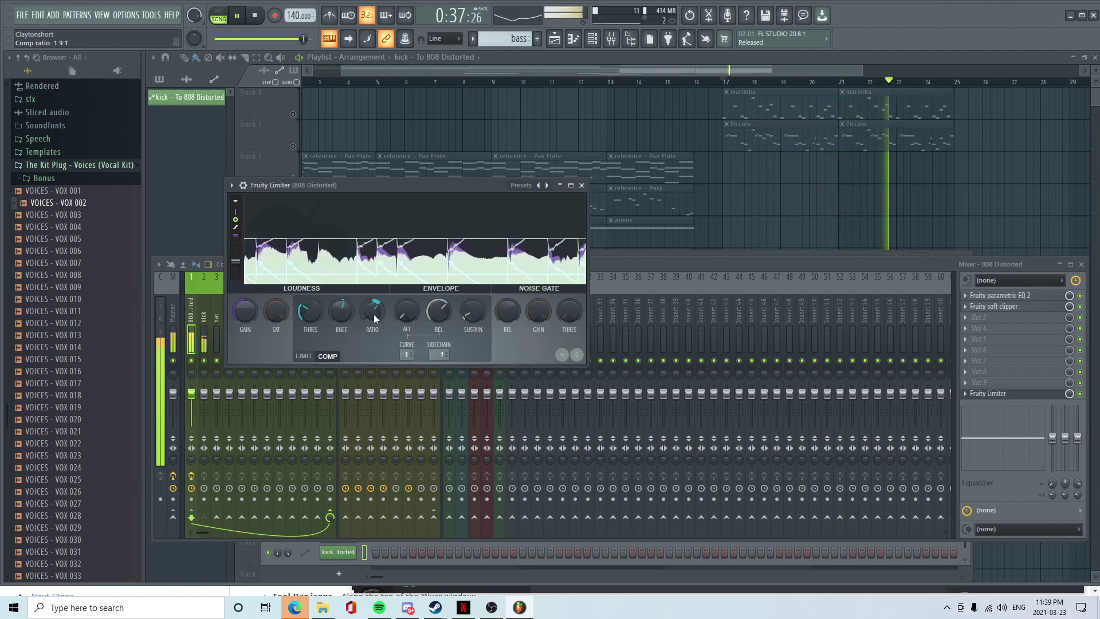
drag(308, 314, 308, 312)
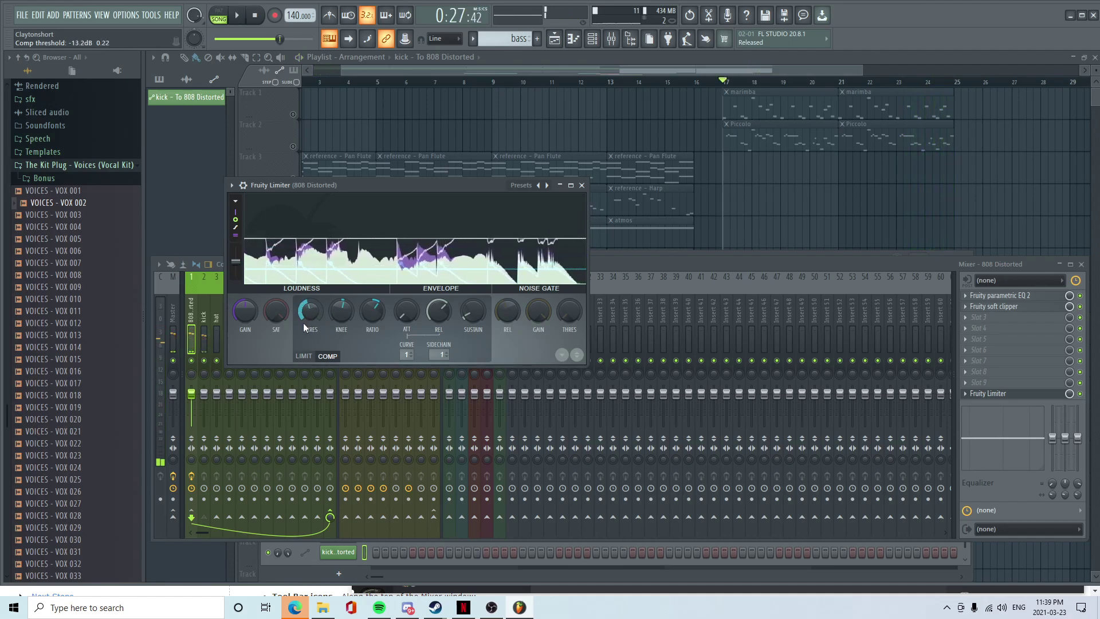
key(space)
mouse_move(311, 312)
mouse_down()
mouse_move(311, 331)
mouse_move(311, 314)
mouse_up()
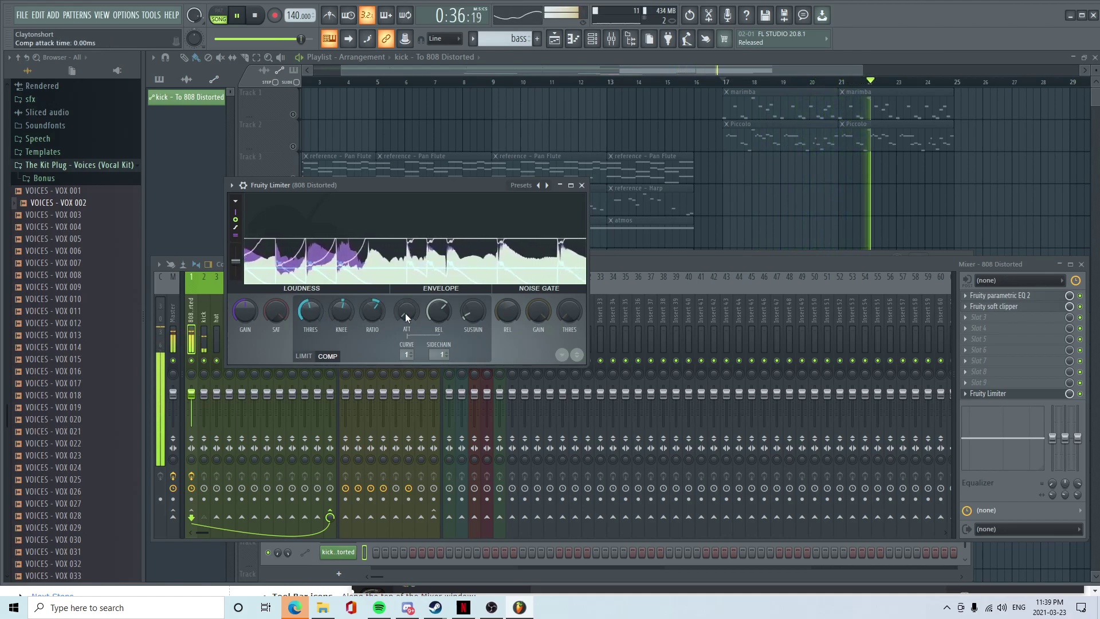
click(582, 185)
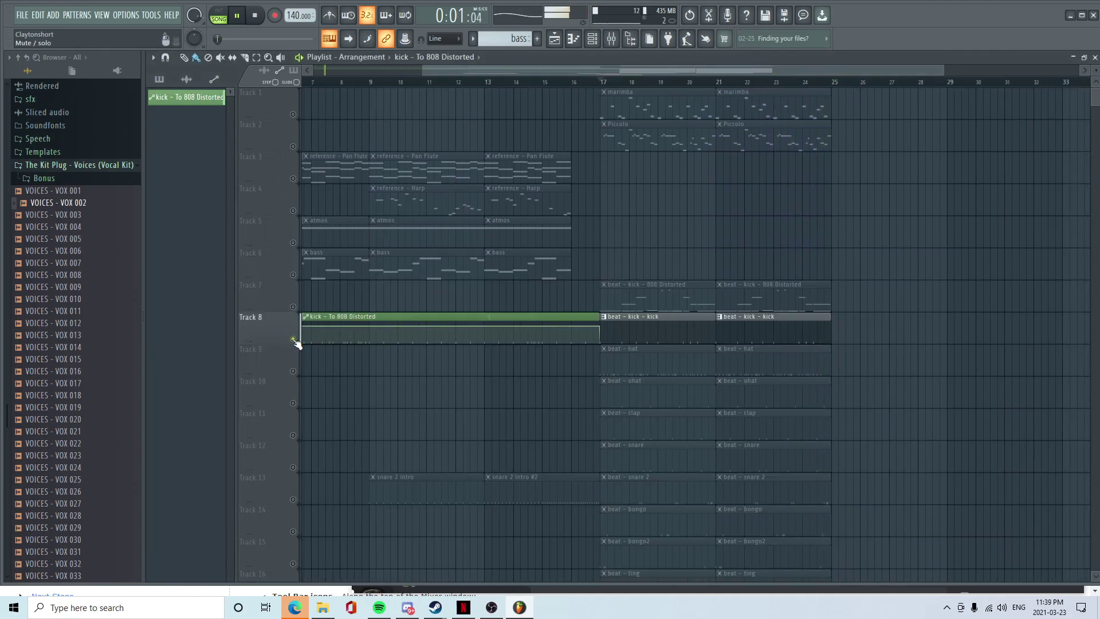
- Play the full beat from bar 17 with all playlist tracks active, and stop playback
click(603, 86)
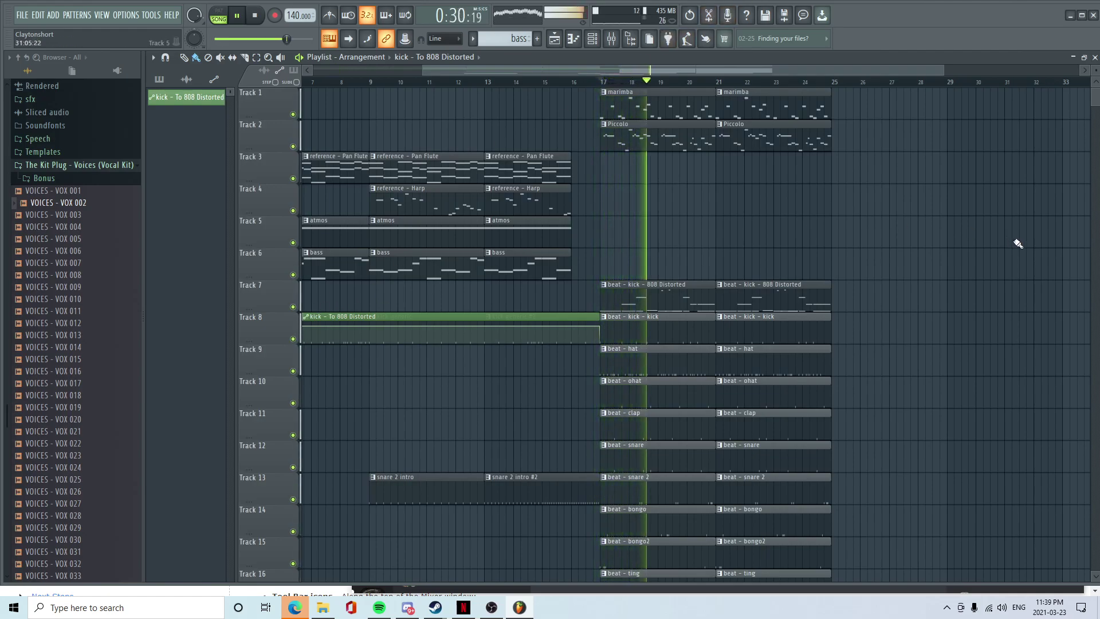
key(space)
scroll(1027, 263, down, 2)
scroll(978, 290, up, 2)
drag(658, 70, 530, 70)
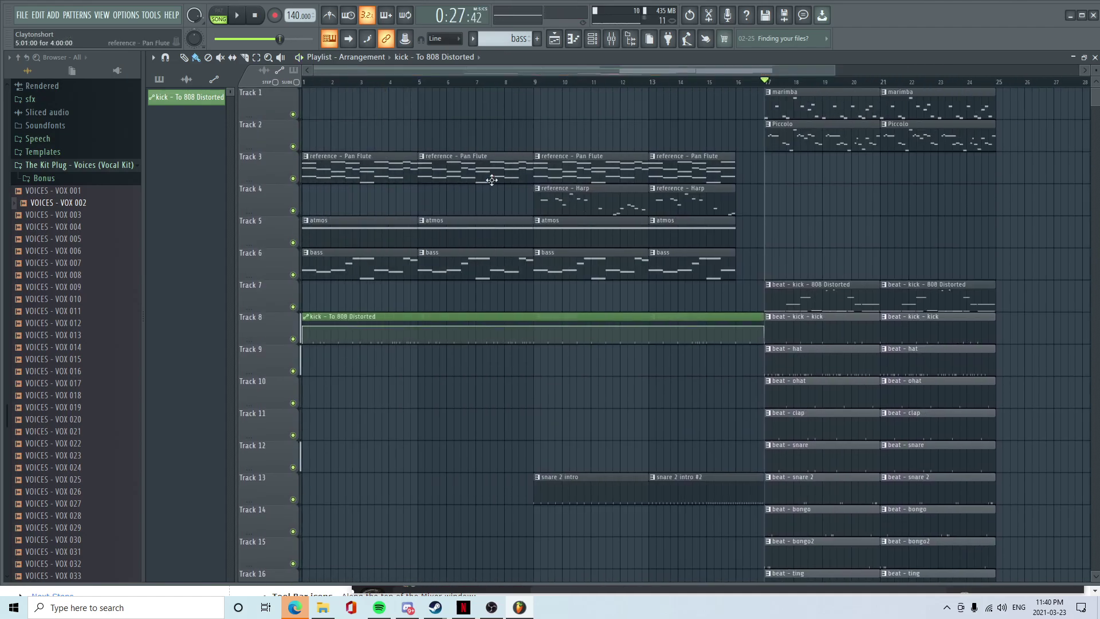
- Look over the whole playlist arrangement and return the playhead to bar 1
scroll(449, 445, down, 2)
scroll(664, 72, down, 2)
scroll(840, 310, down, 1)
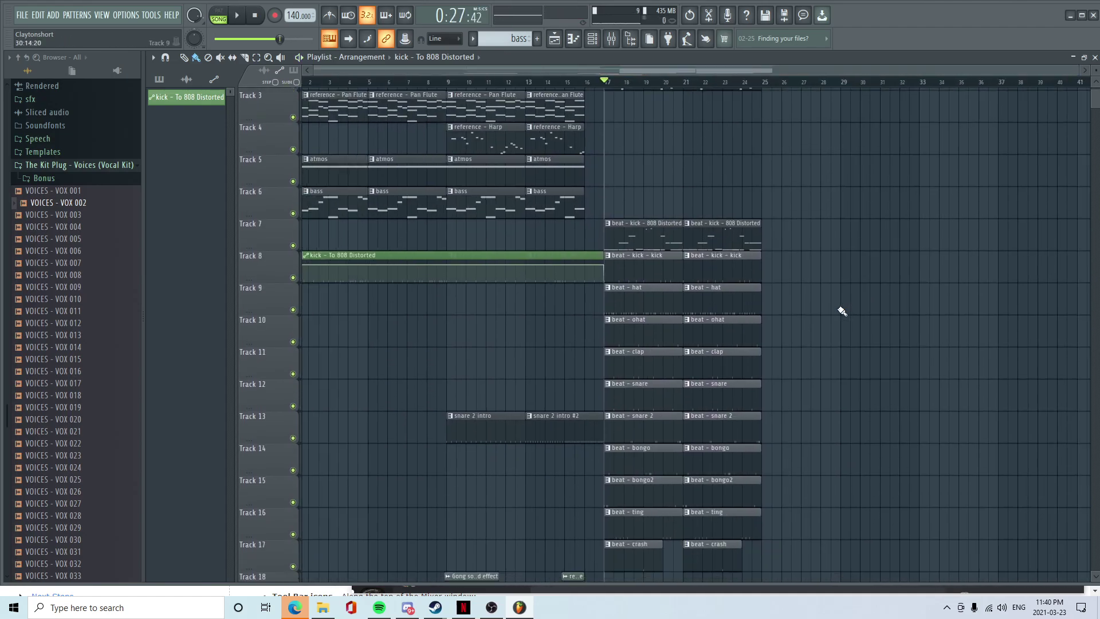
scroll(852, 343, down, 3)
scroll(914, 367, up, 4)
scroll(916, 368, down, 3)
scroll(911, 366, up, 3)
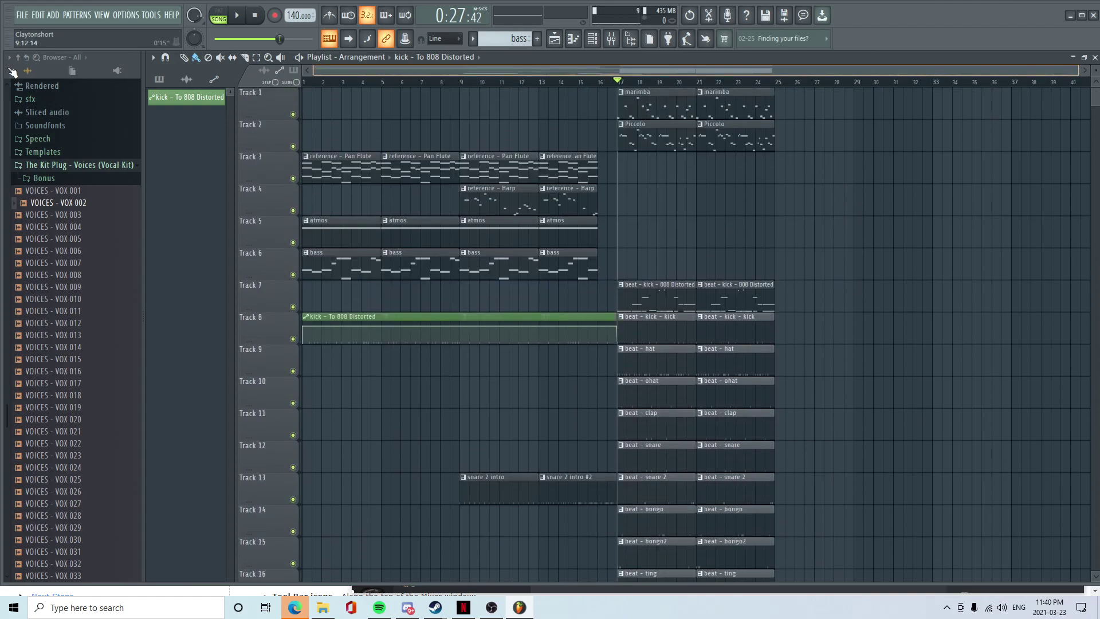
click(305, 82)
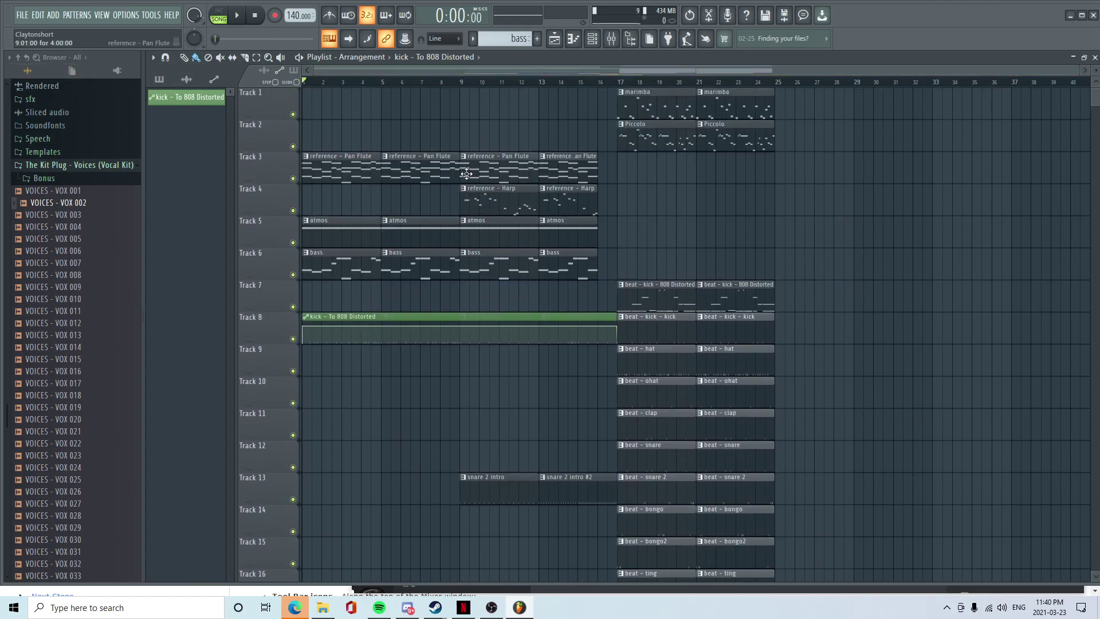
- Load Fruity Delay Bank into the third effect slot of the vox mixer track
click(622, 36)
click(503, 319)
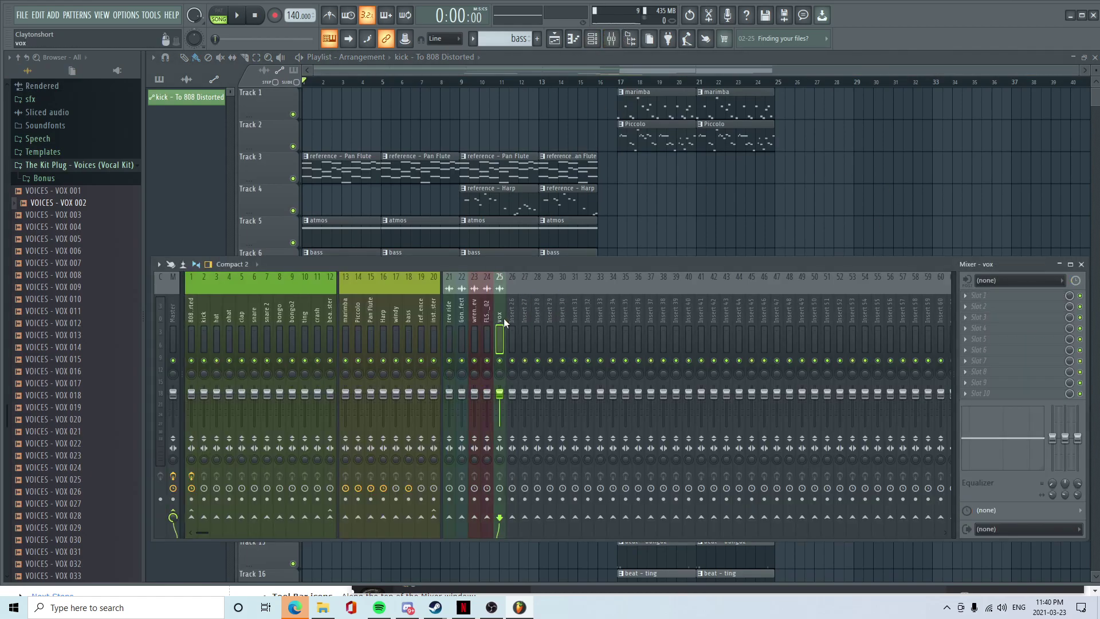
click(998, 295)
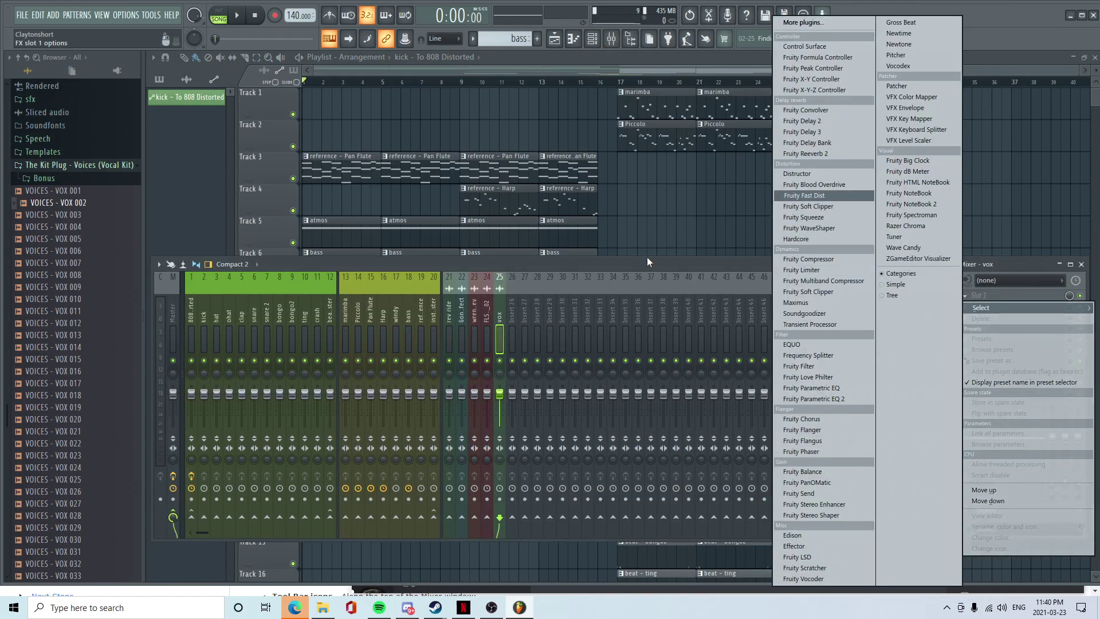
click(496, 335)
click(997, 317)
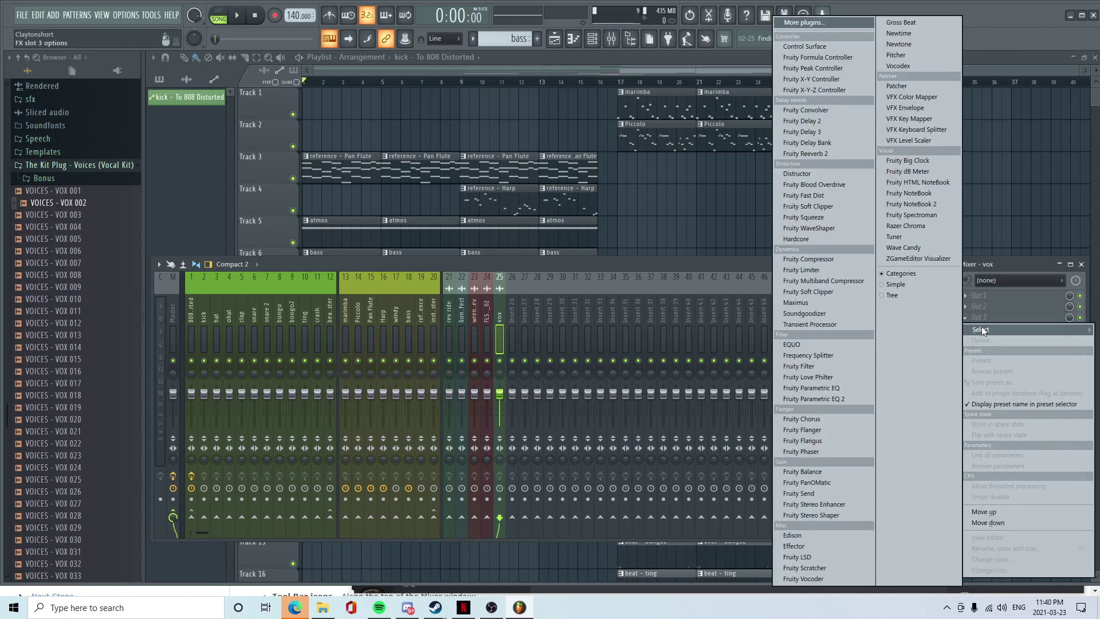
click(810, 143)
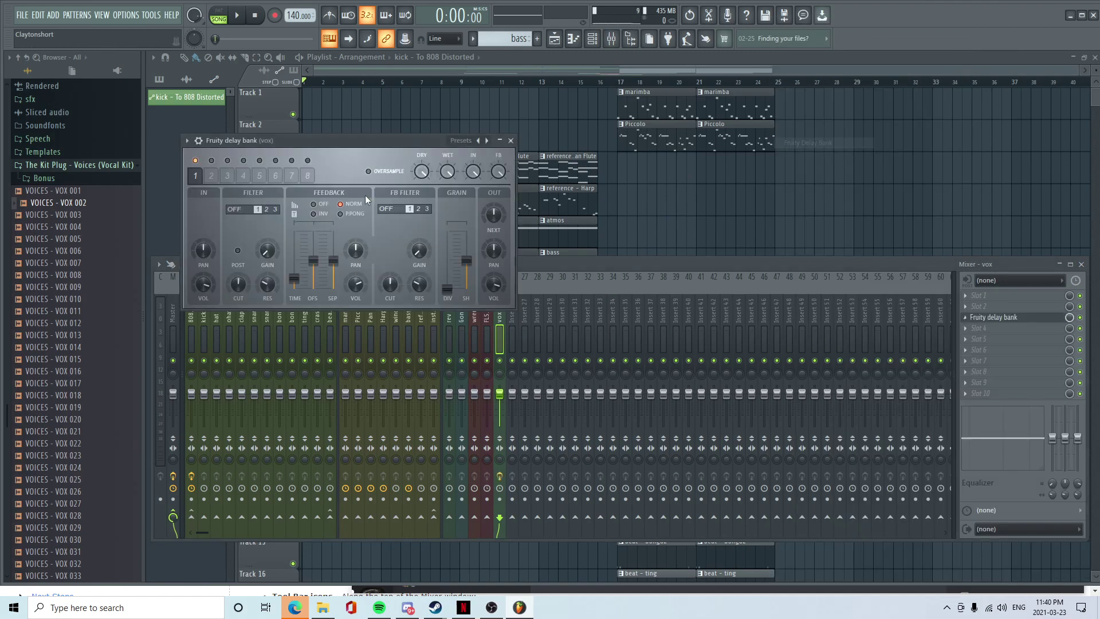
- Select the vox channel, audition its sample through the delay, and return to the vox mixer track
click(593, 38)
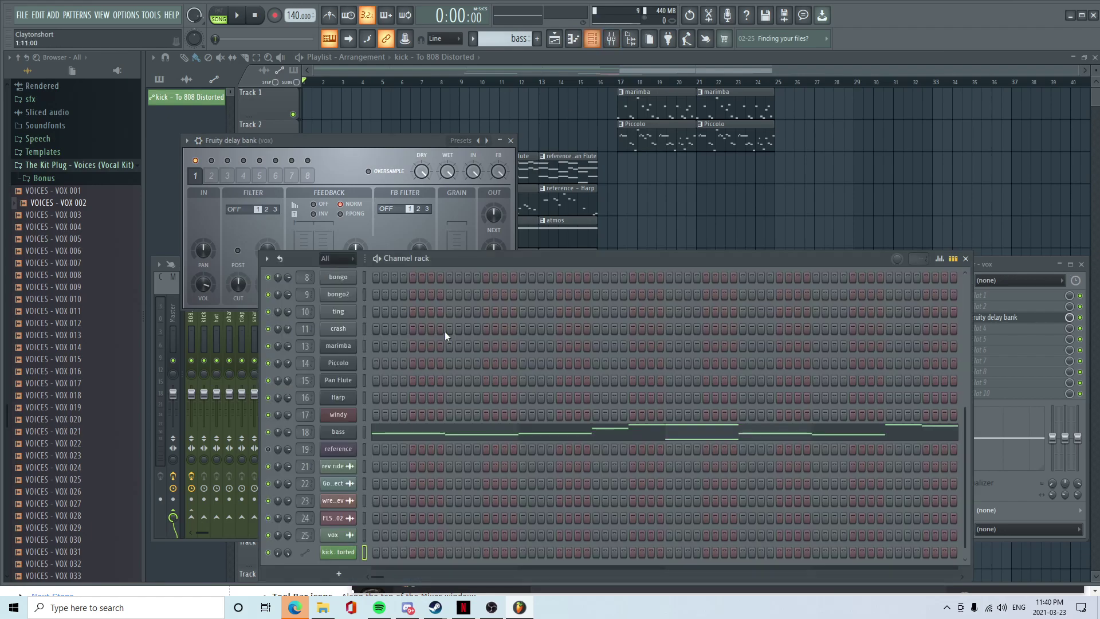
click(364, 534)
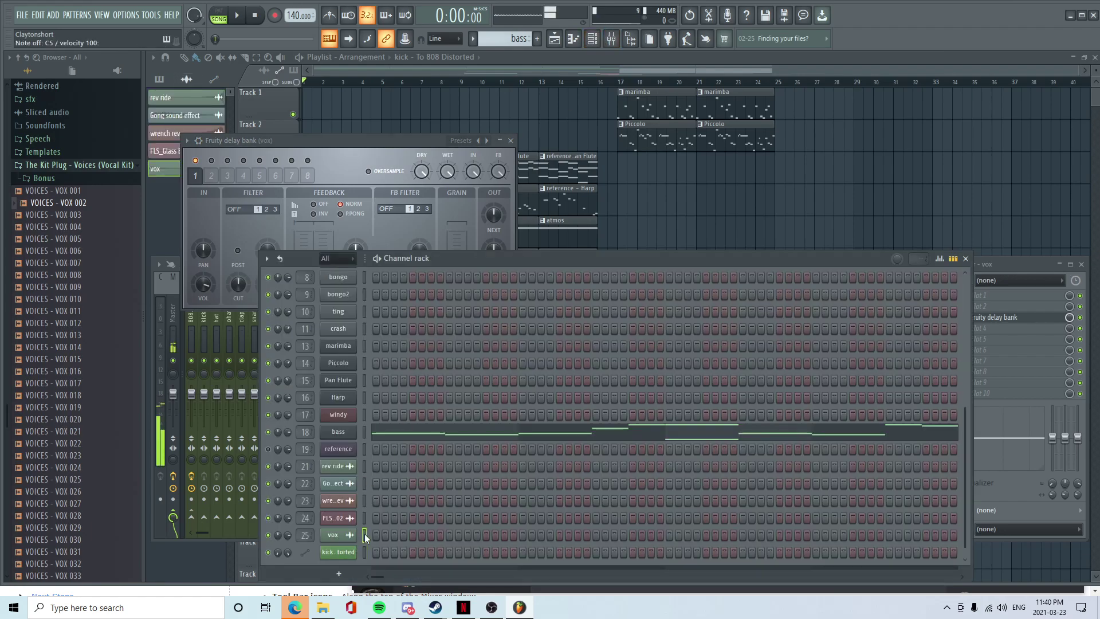
click(1008, 318)
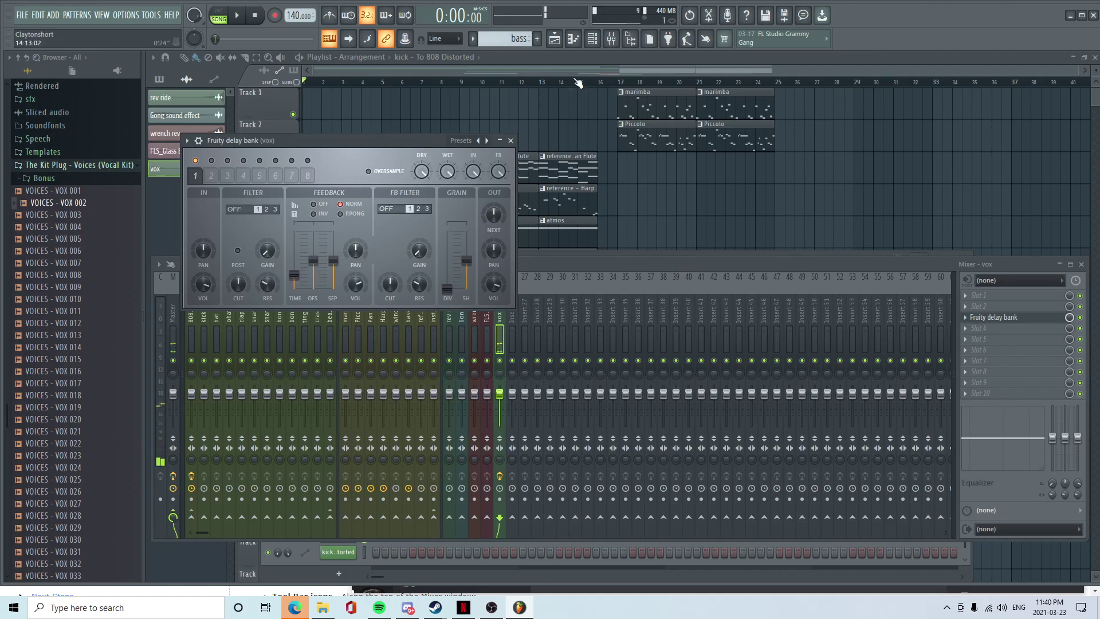
- Play the arrangement from bar 13 through the drop at bar 17 across all tracks, and stop playback
click(308, 61)
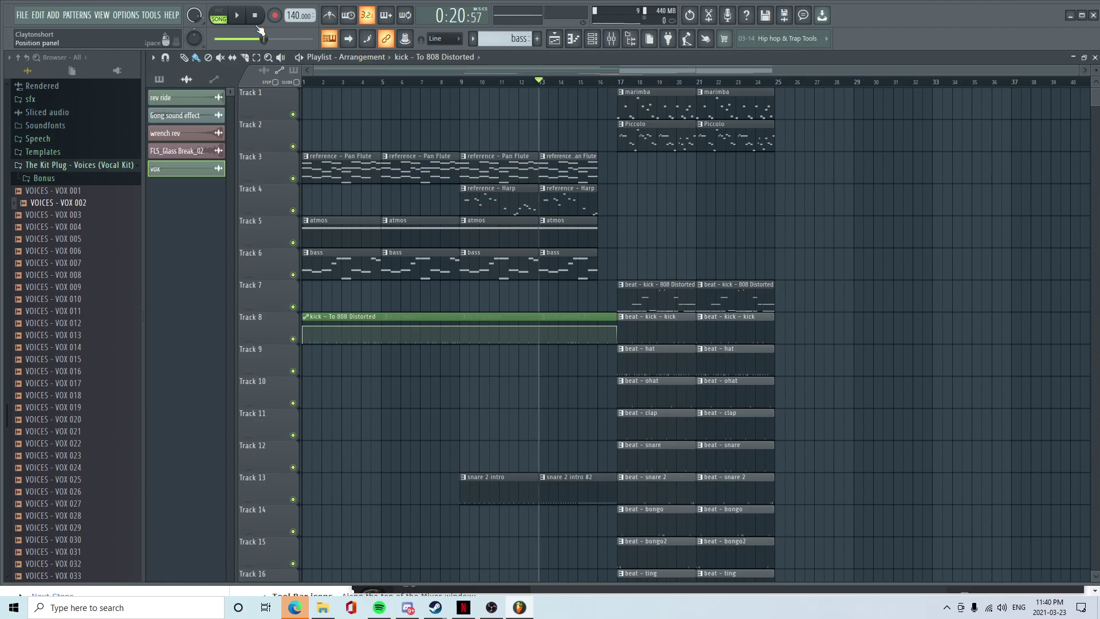
click(236, 20)
scroll(992, 322, down, 6)
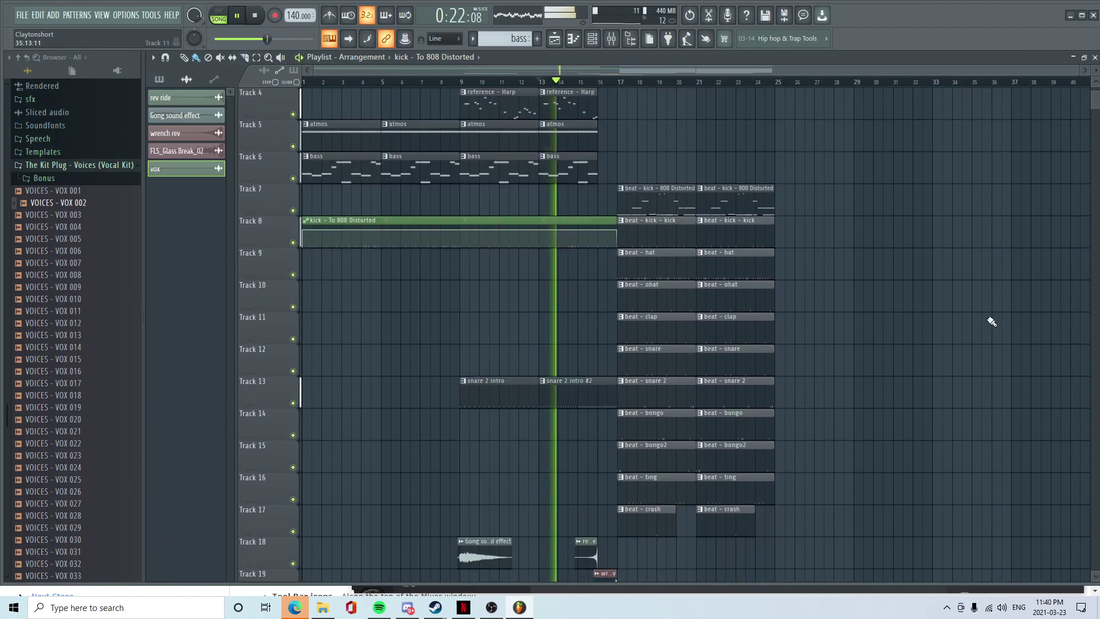
scroll(992, 321, up, 3)
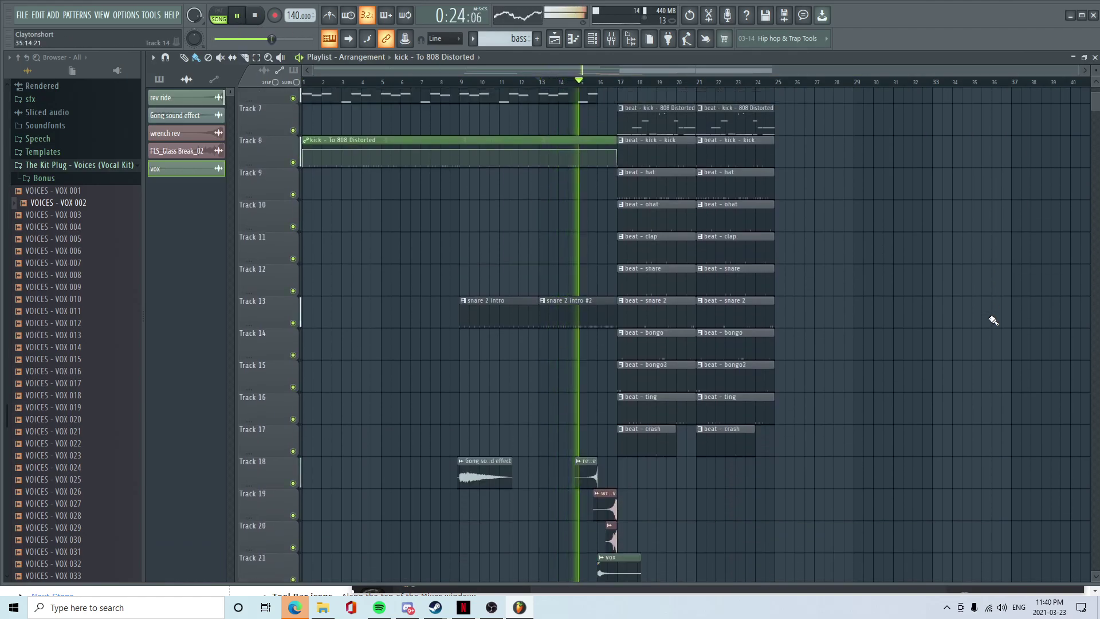
scroll(994, 320, up, 3)
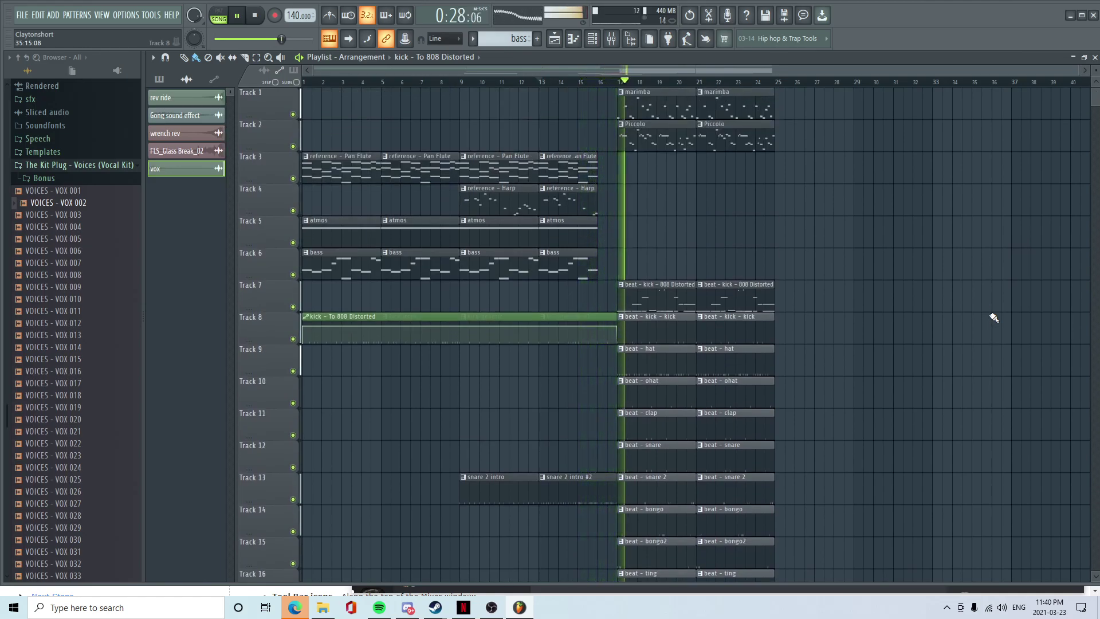
scroll(1000, 295, down, 6)
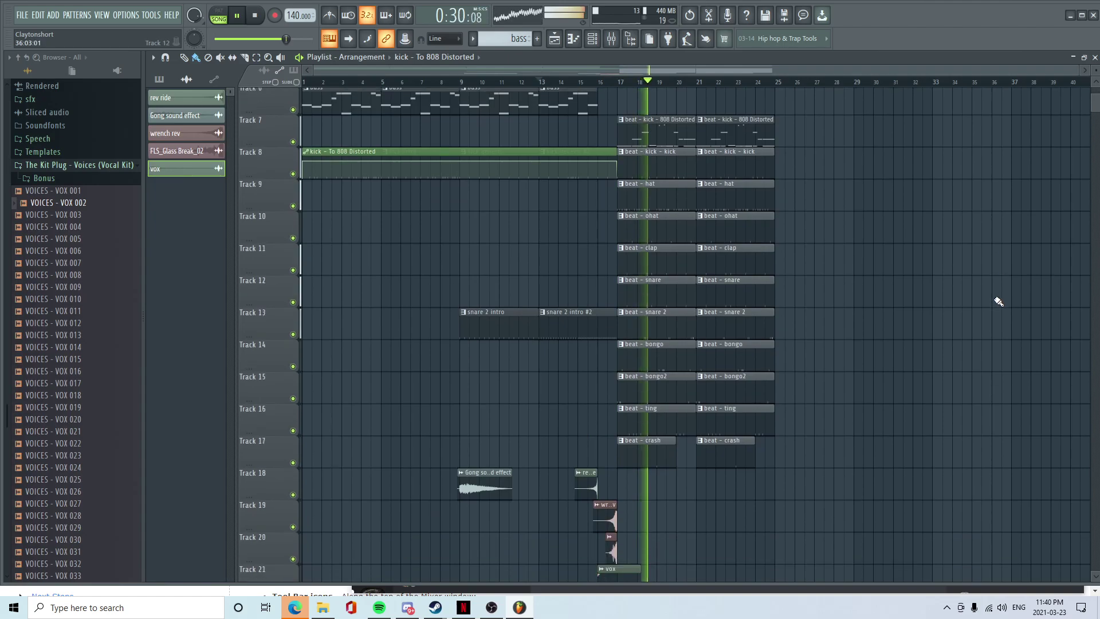
key(space)
- Look through the sfx sample folder, auditioning the trap siren sample, and collapse the folder again
click(112, 167)
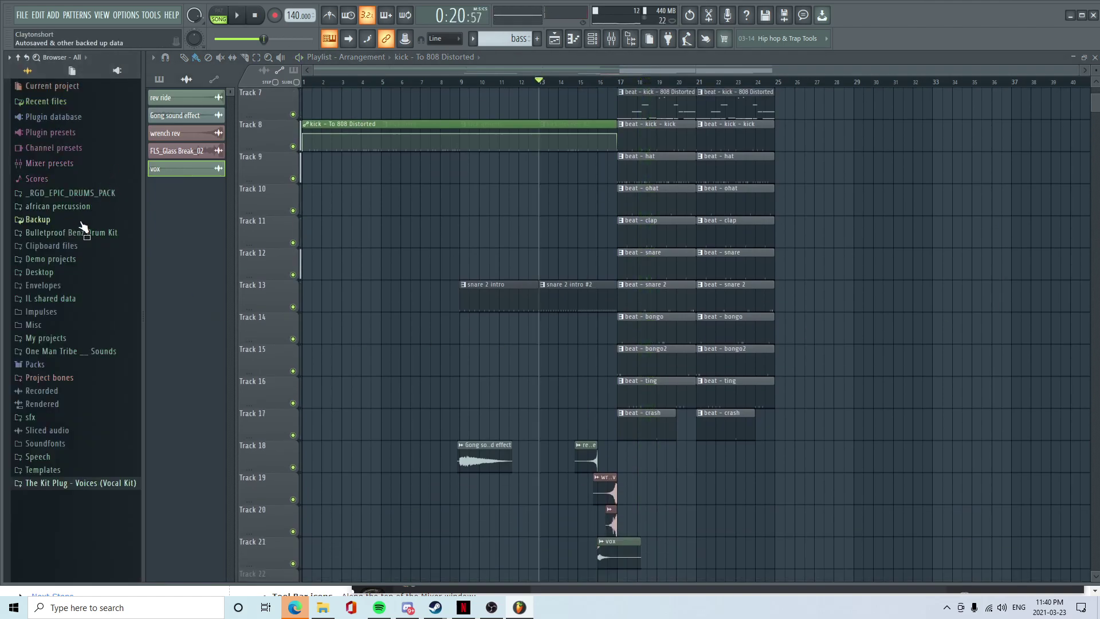
click(61, 422)
scroll(68, 425, down, 10)
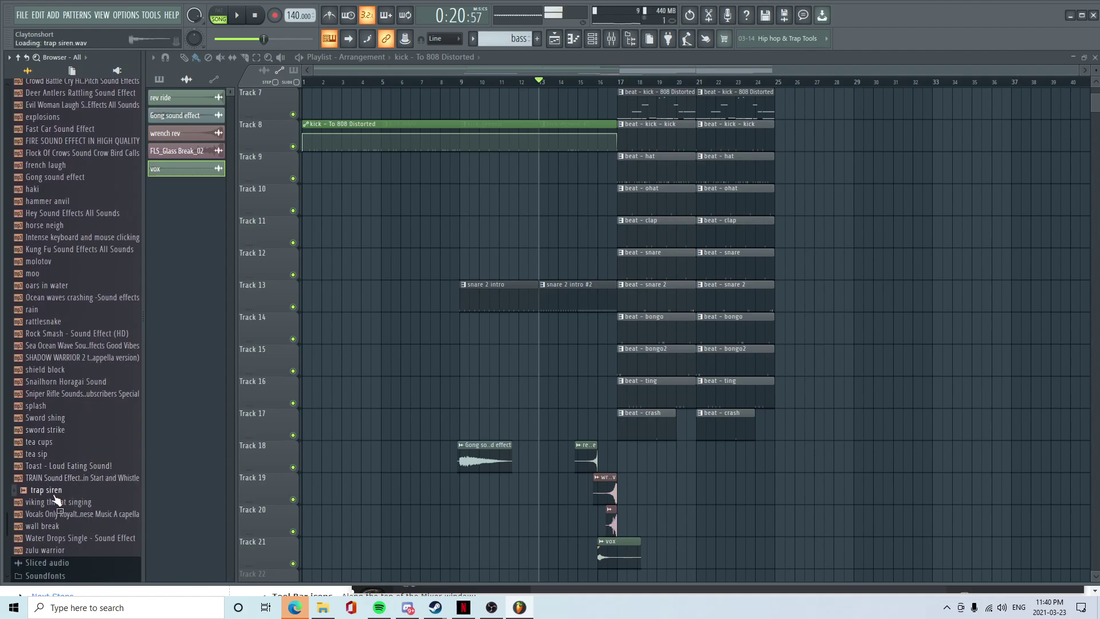
scroll(58, 487, up, 8)
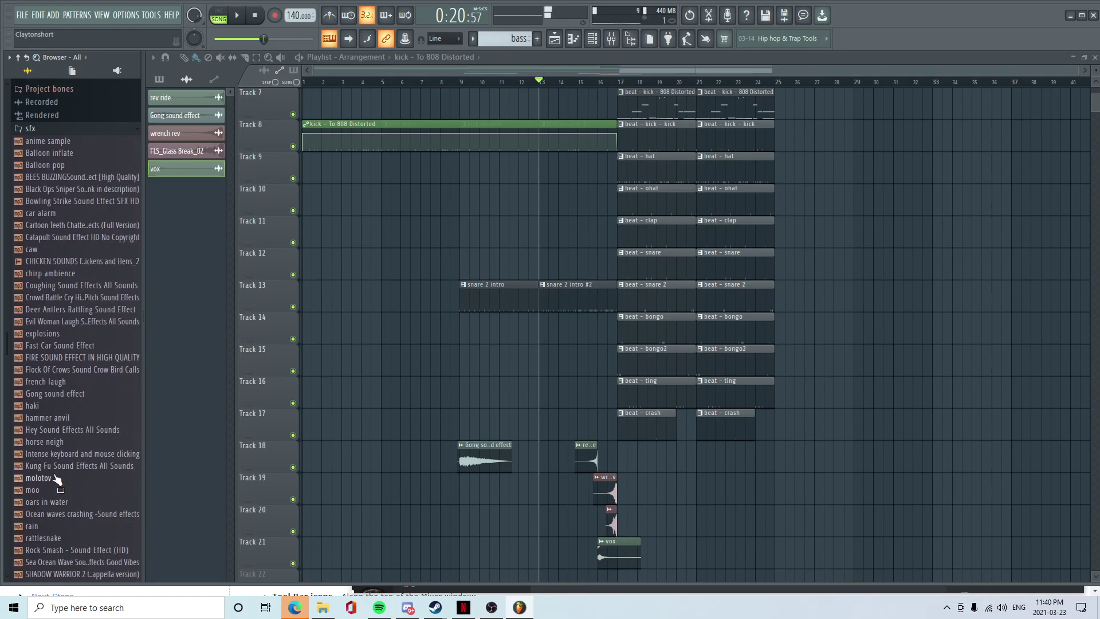
scroll(63, 465, down, 9)
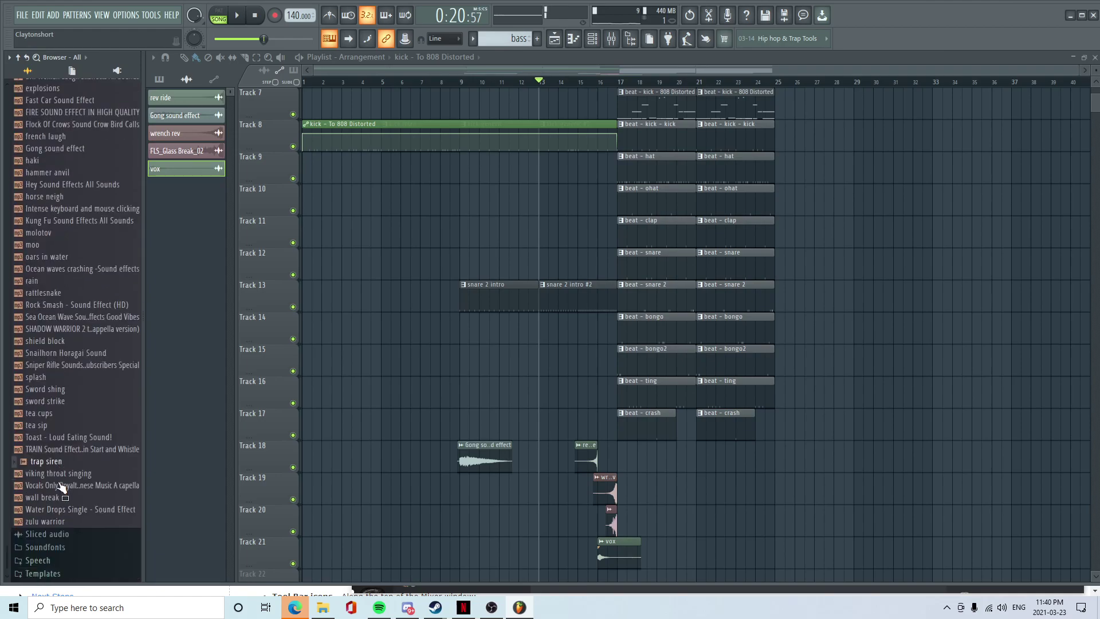
scroll(63, 462, up, 10)
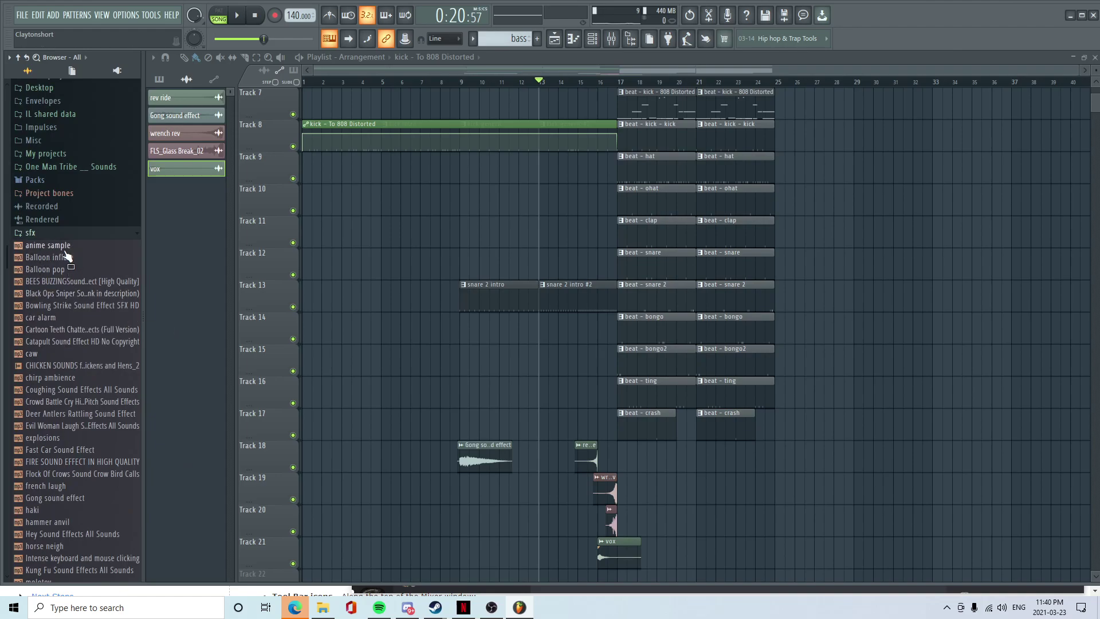
click(73, 233)
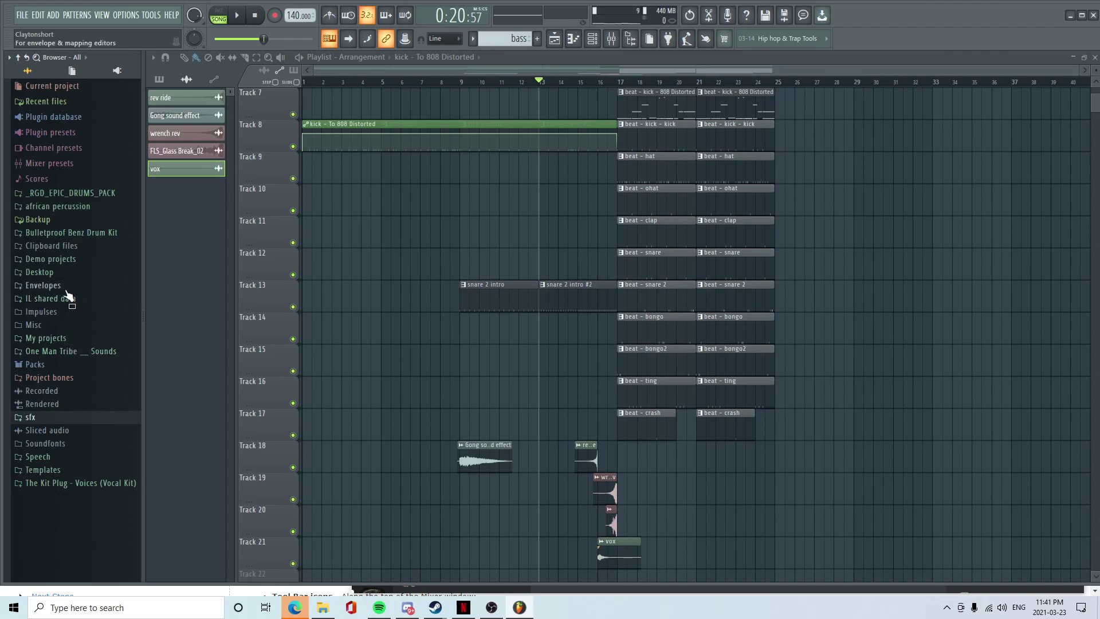
- Audition samples such as Helicopta in the Sound Fx folder of the Bulletproof Benz Drum Kit, and collapse that subfolder
click(68, 233)
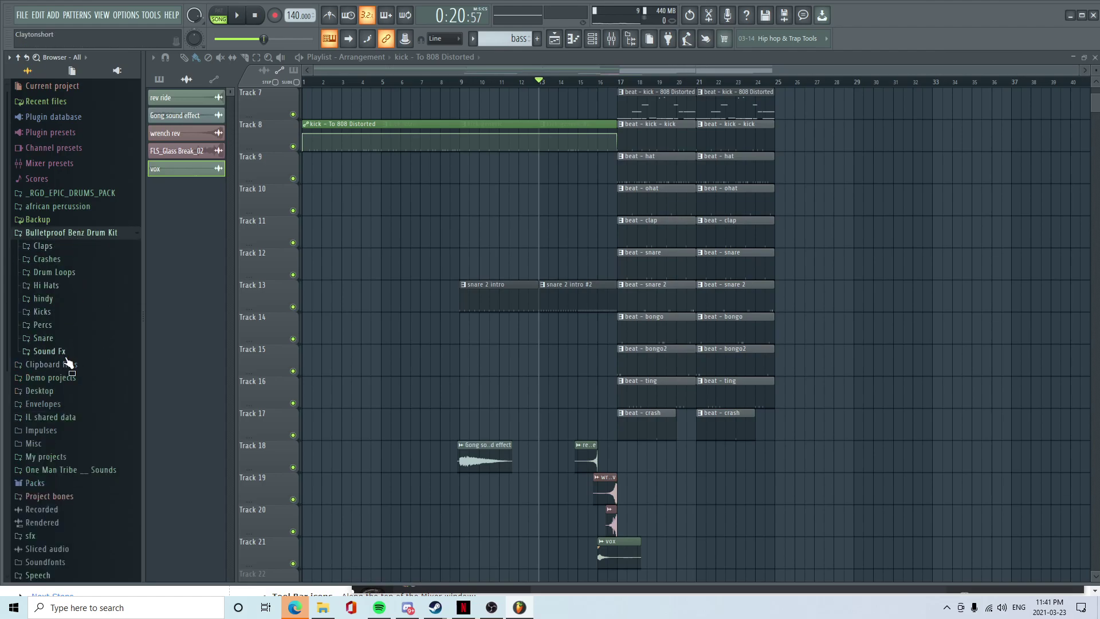
click(66, 355)
click(68, 376)
click(66, 509)
click(66, 496)
click(65, 484)
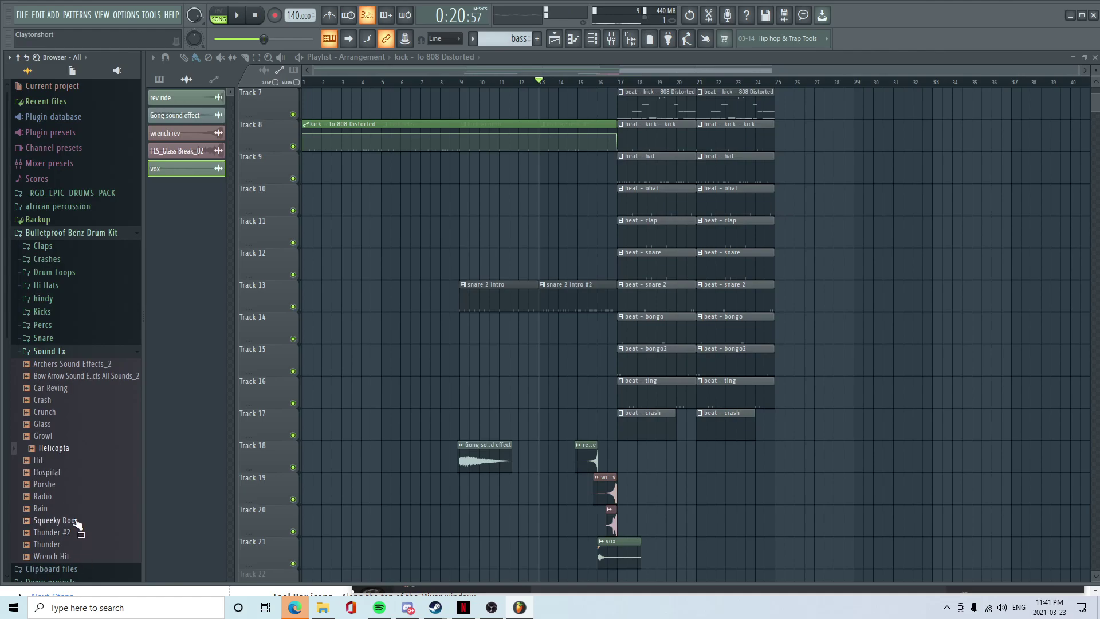
click(84, 351)
- Place the explosions sample from the sfx folder on playlist track 20, starting between bars 20 and 21
scroll(59, 441, down, 2)
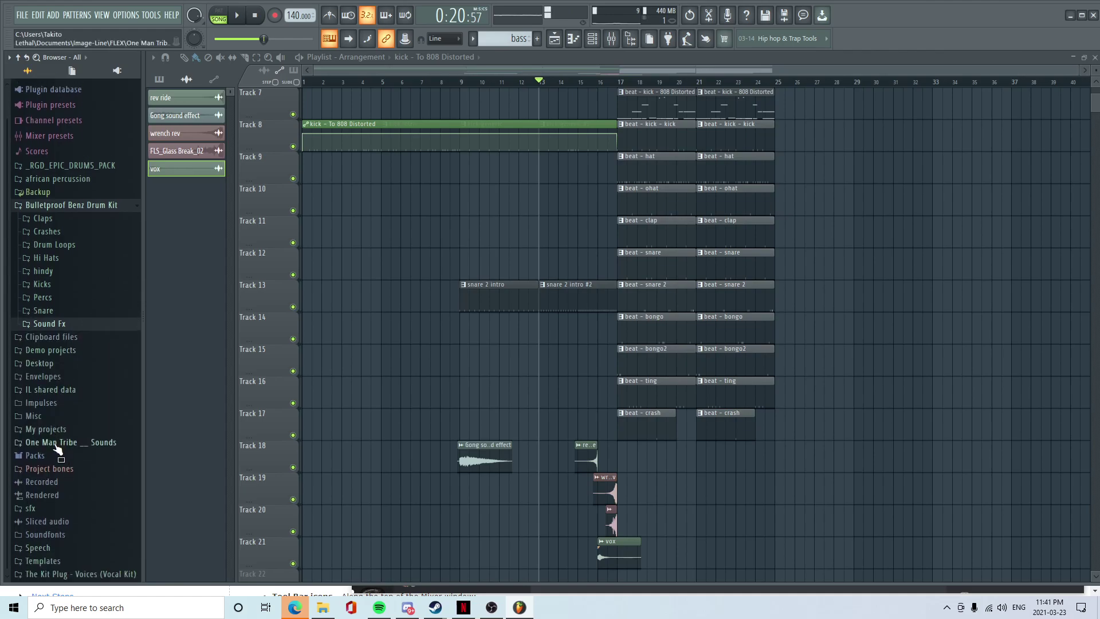
click(53, 510)
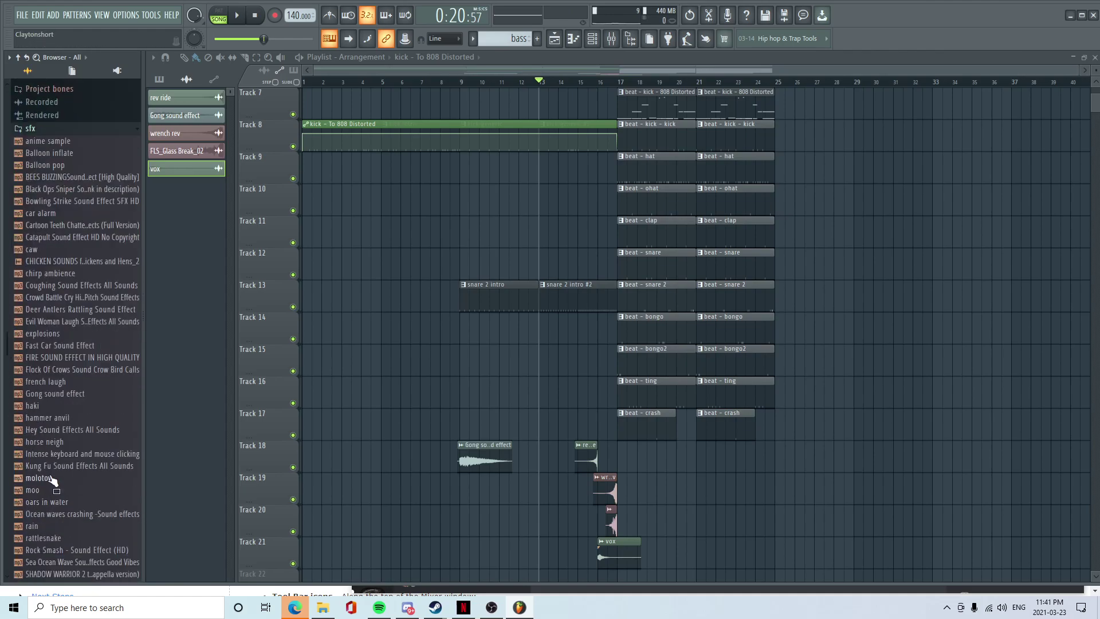
drag(53, 337, 688, 515)
drag(777, 527, 776, 526)
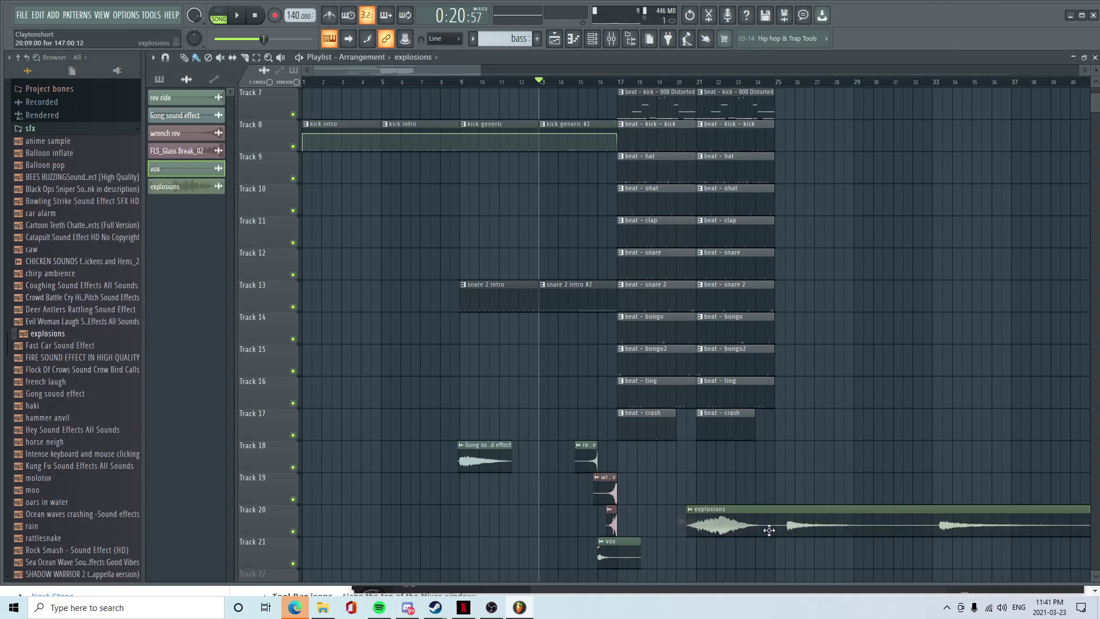
- Open the explosions clip's channel settings and load its sample into the Edison audio editor
double_click(776, 525)
right_click(451, 448)
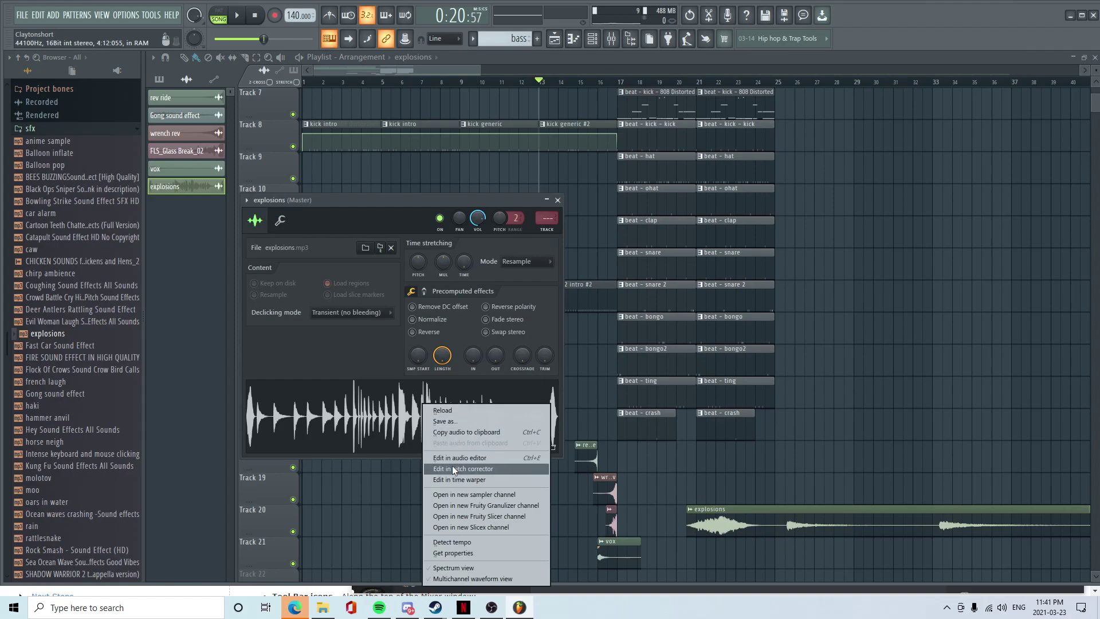
click(452, 458)
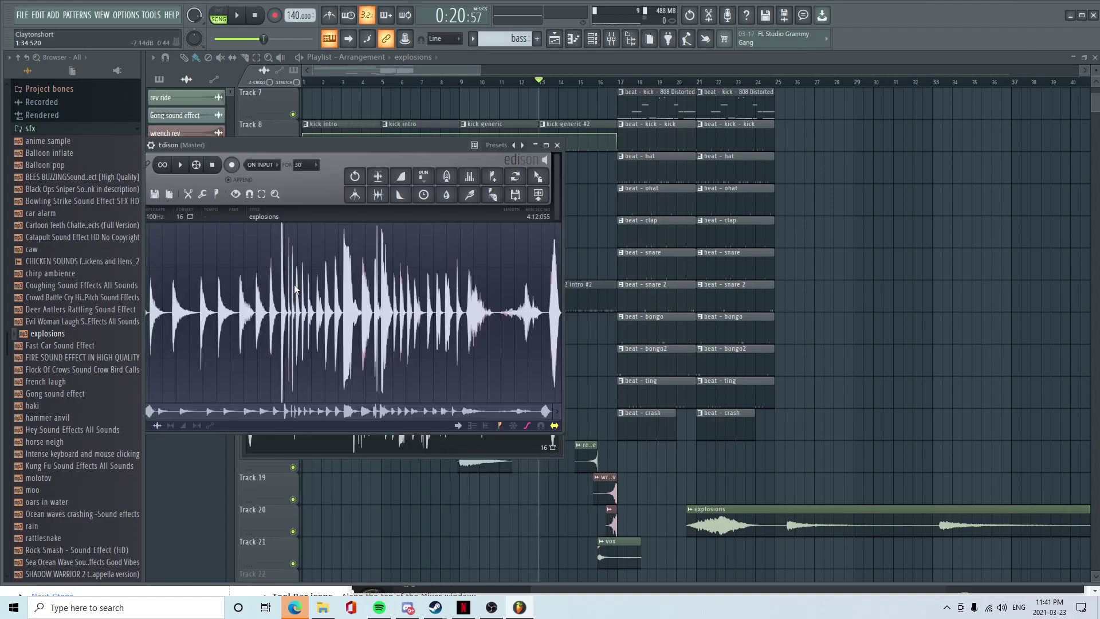
- Select and audition different explosions in the middle of the waveform, from about 1:30 to 2:42
scroll(272, 322, up, 4)
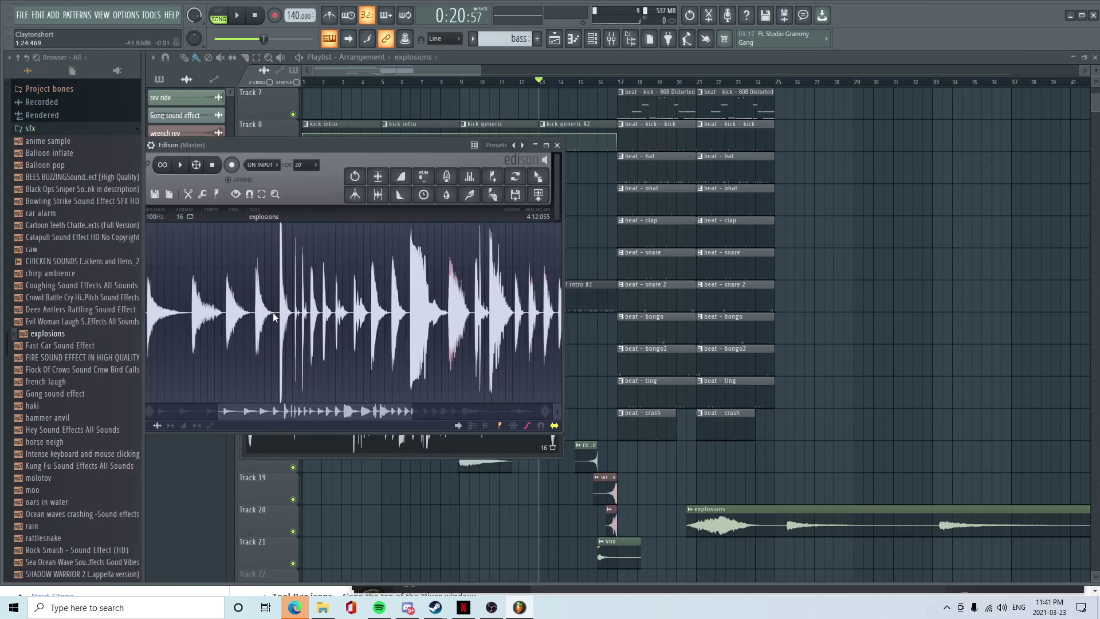
key(space)
drag(356, 316, 550, 319)
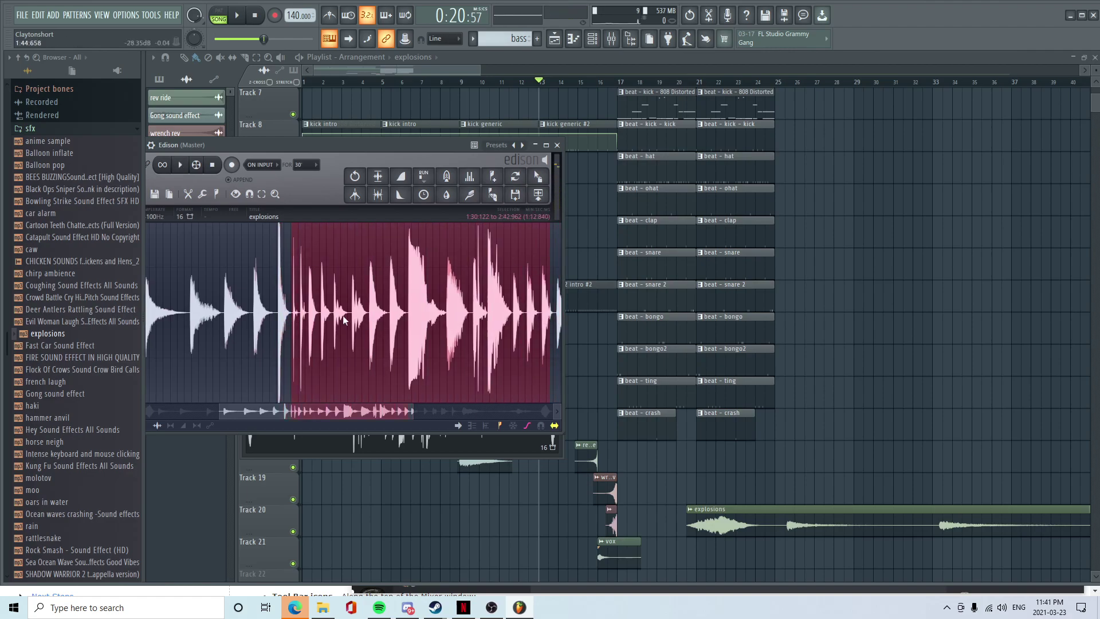
key(space)
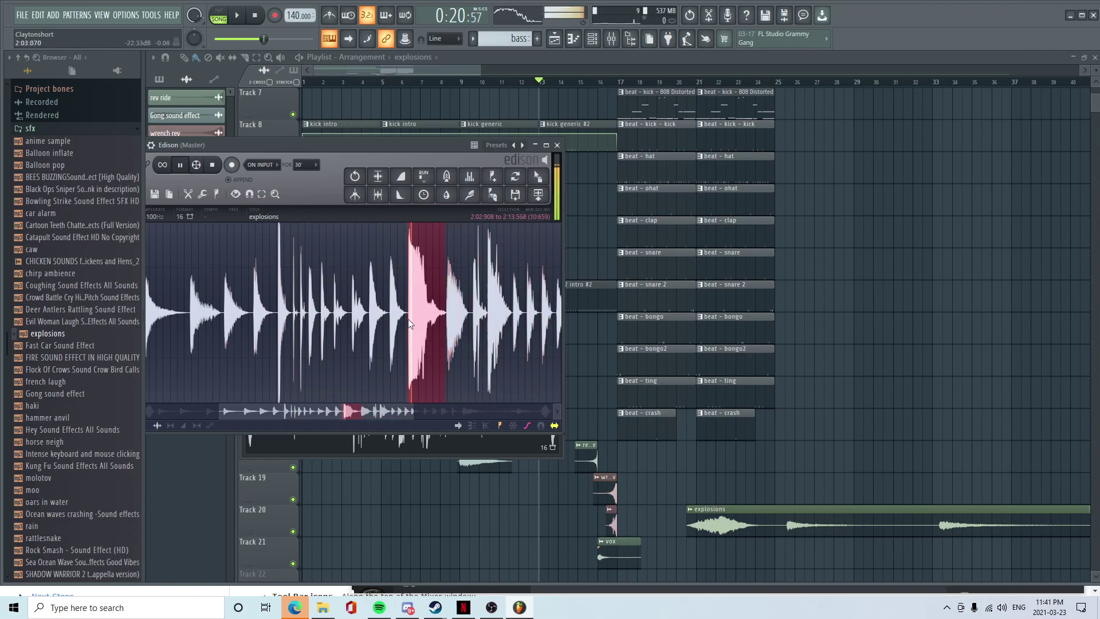
scroll(408, 318, up, 5)
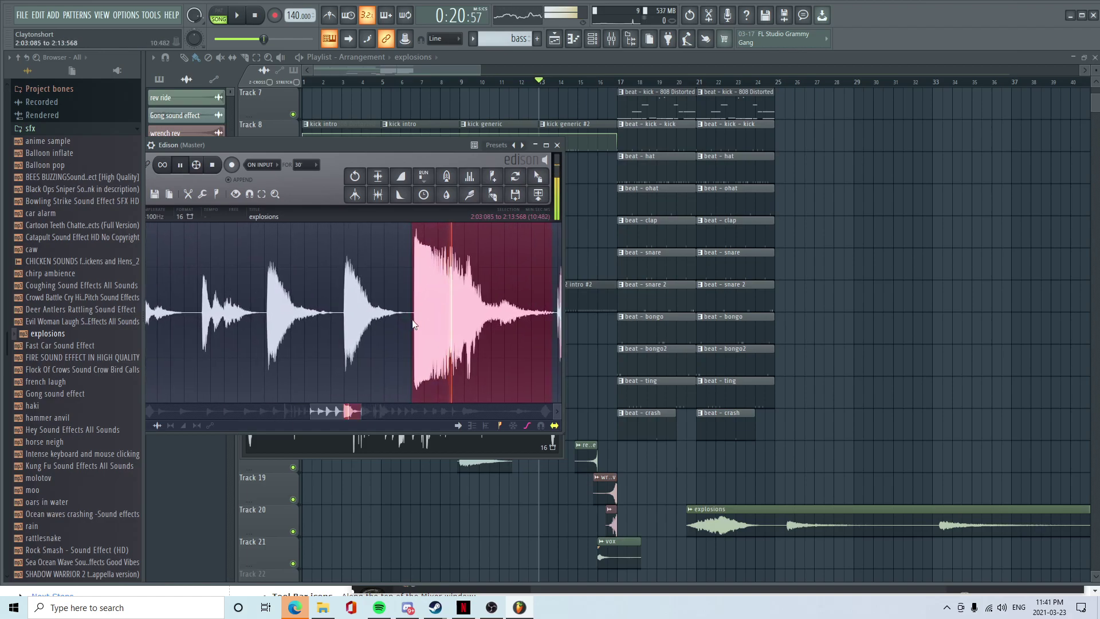
scroll(415, 332, down, 5)
drag(470, 321, 334, 328)
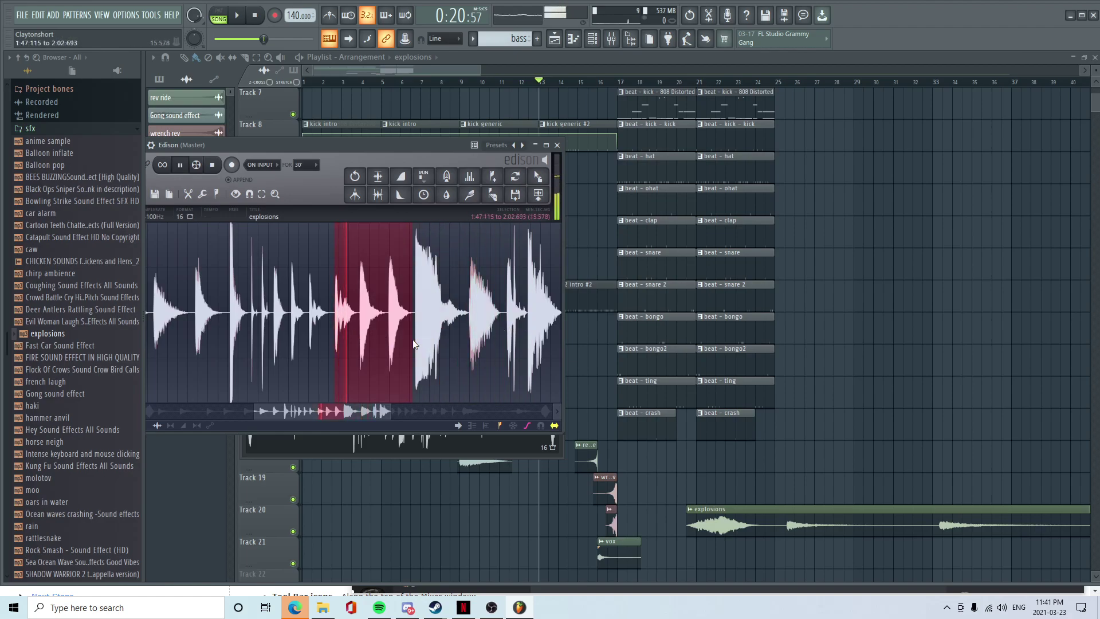
drag(383, 343, 357, 324)
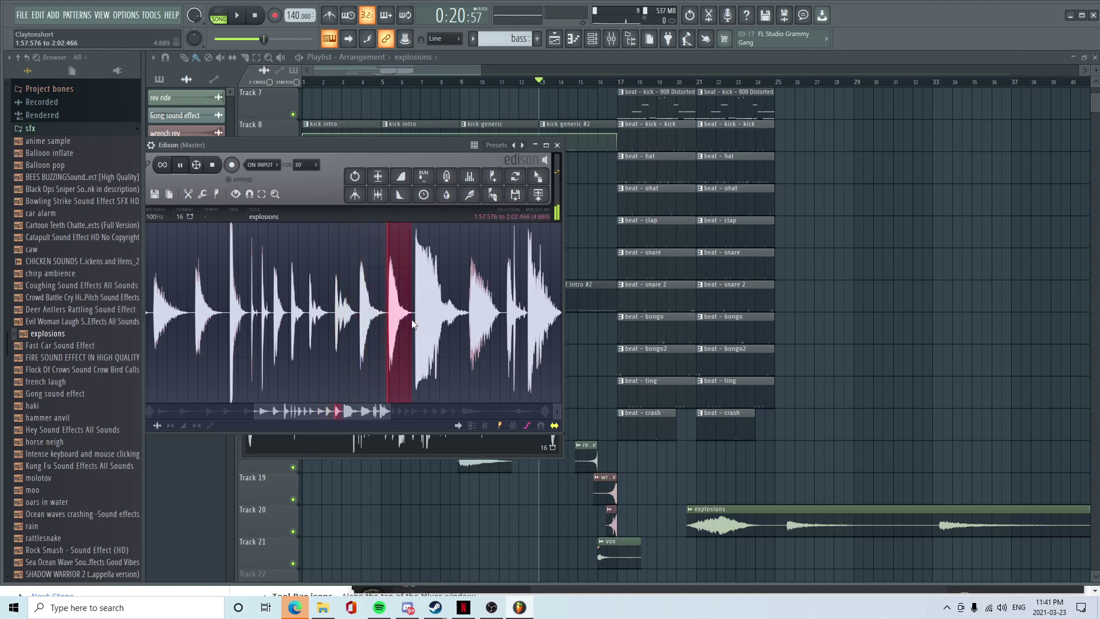
- Select the single explosion from 1:19.483 to 1:24.982 in the waveform
drag(179, 324, 379, 333)
key(space)
scroll(428, 345, down, 2)
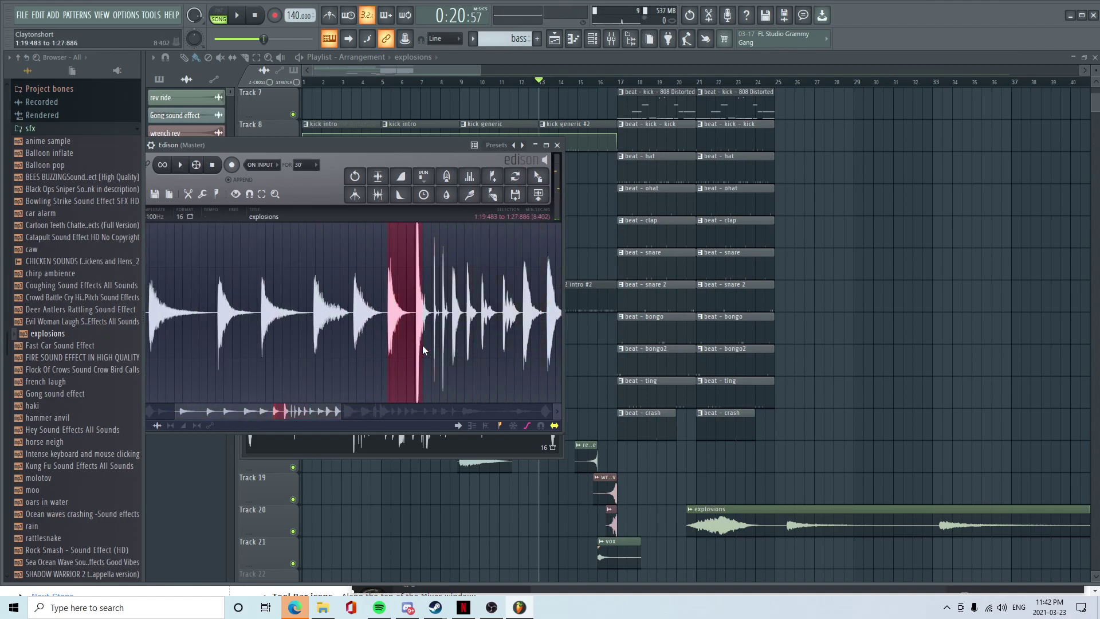
scroll(410, 347, up, 3)
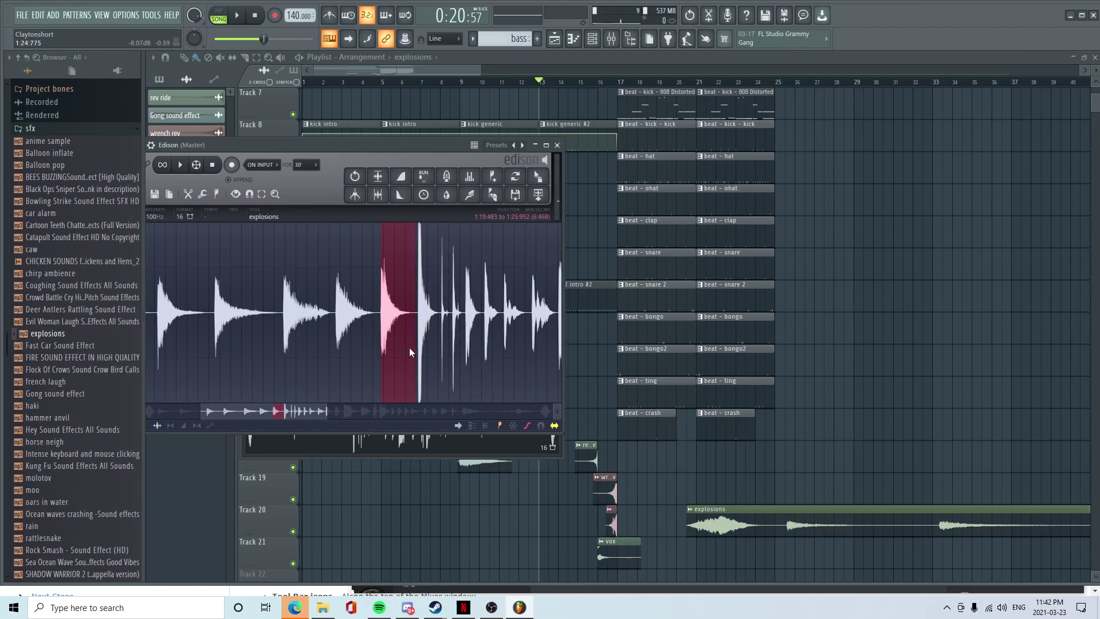
drag(418, 338, 408, 331)
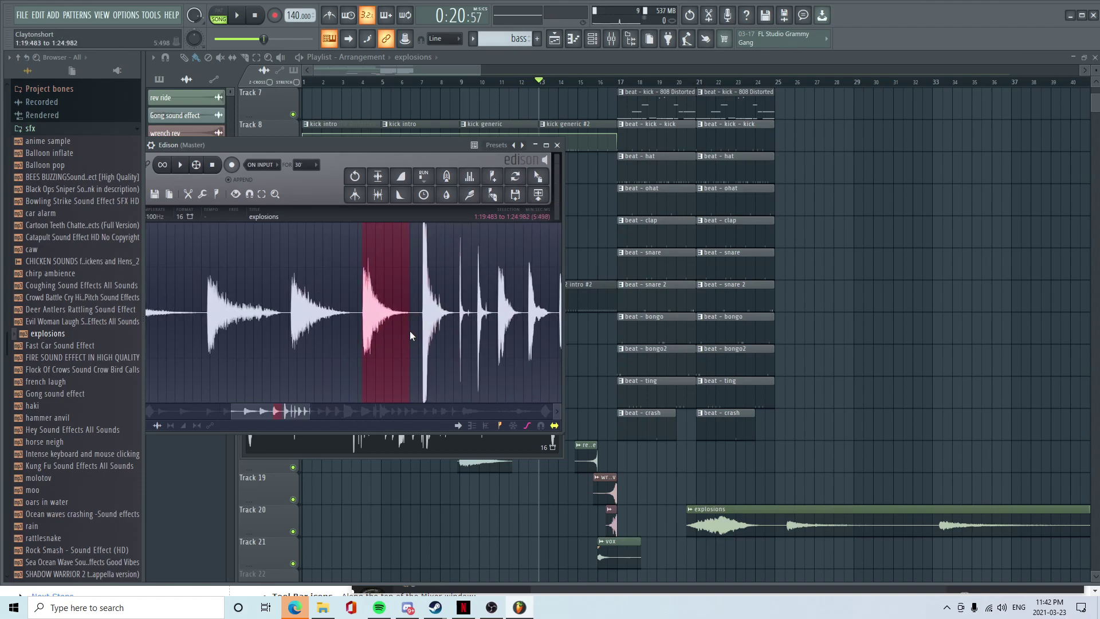
- Audition the selected explosion and load it into the explosions channel in place of the full sample
key(space)
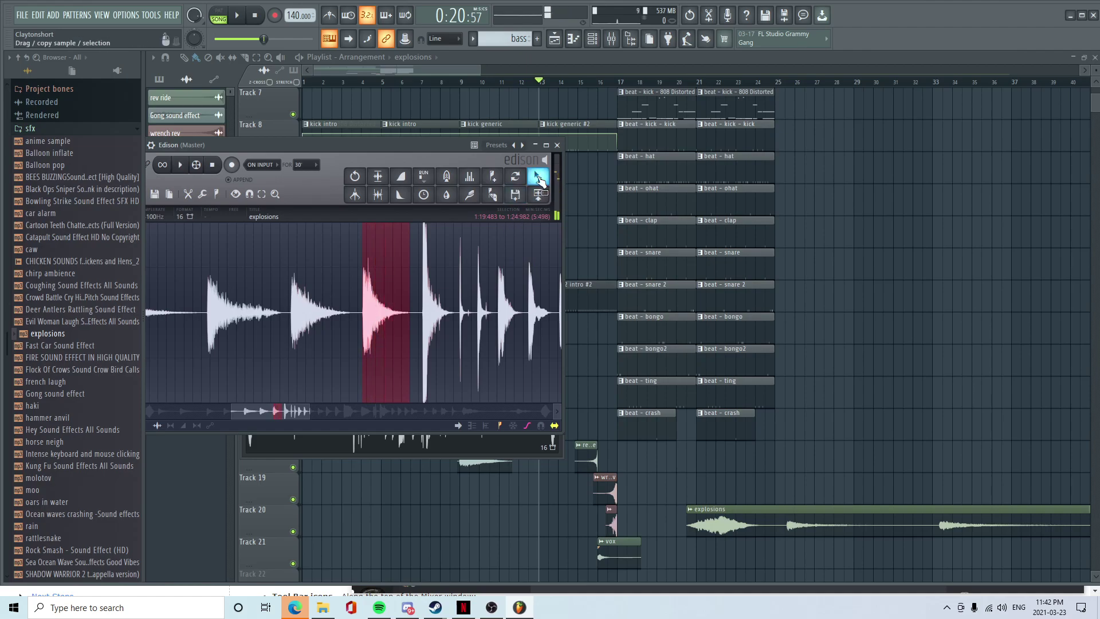
drag(538, 179, 421, 309)
drag(357, 432, 358, 432)
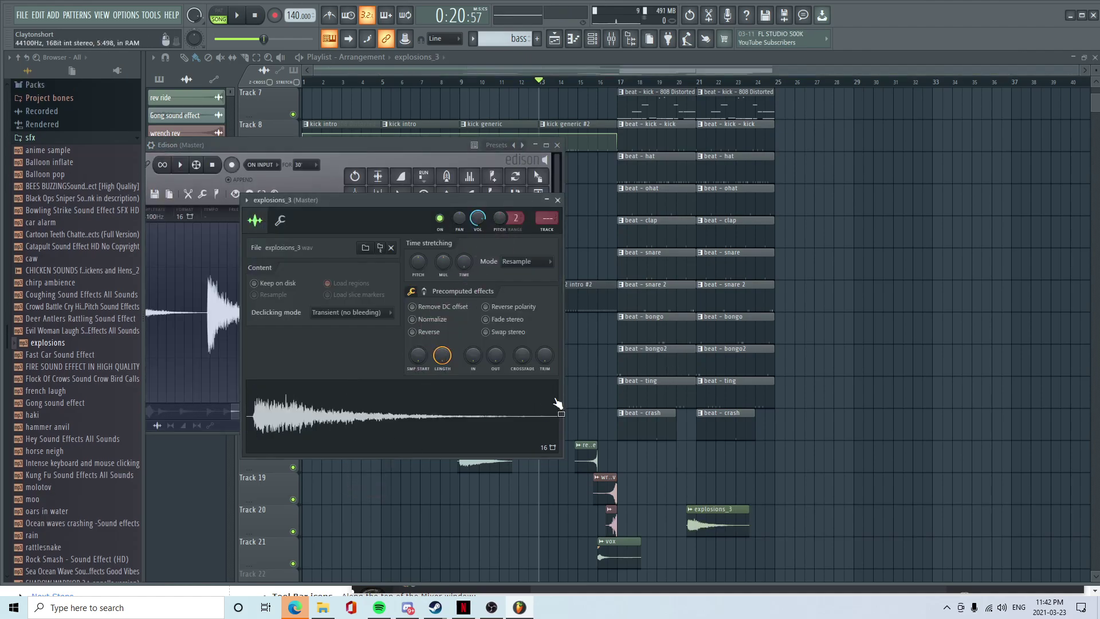
- Move the trimmed explosions clip to track 22, starting just before bar 17, and play the drop
click(704, 525)
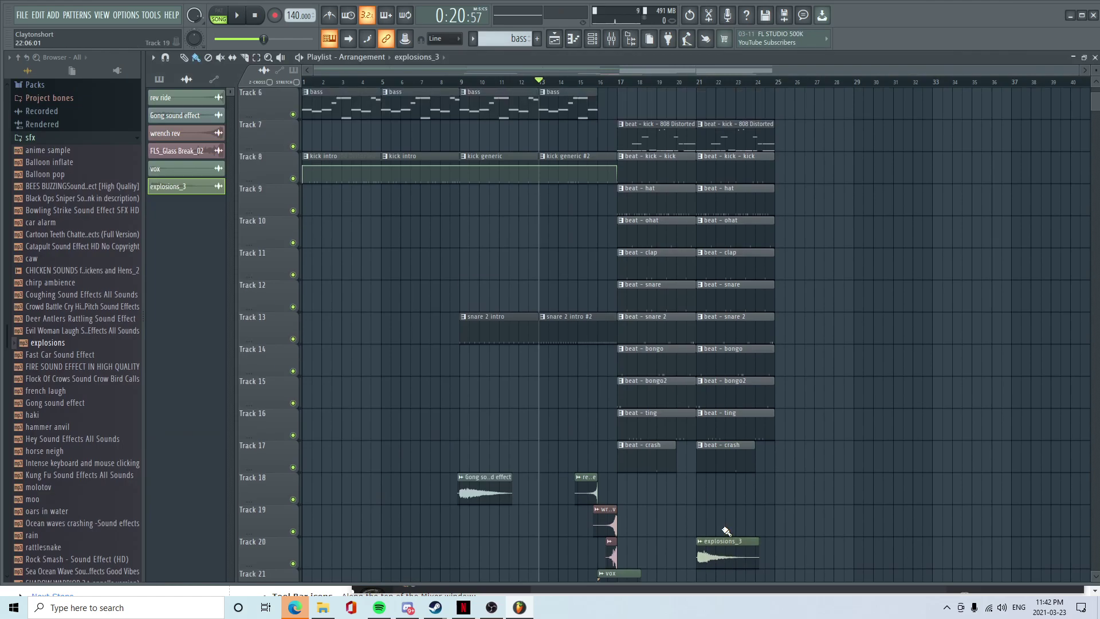
scroll(709, 513, down, 2)
drag(728, 401, 640, 453)
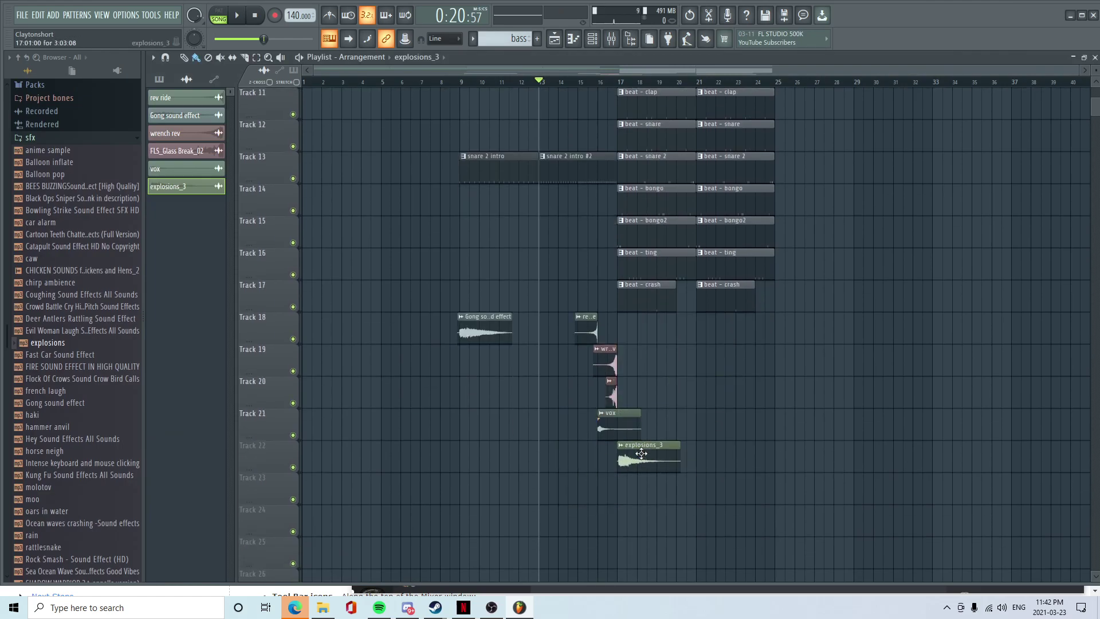
scroll(639, 497, up, 6)
drag(571, 462, 581, 462)
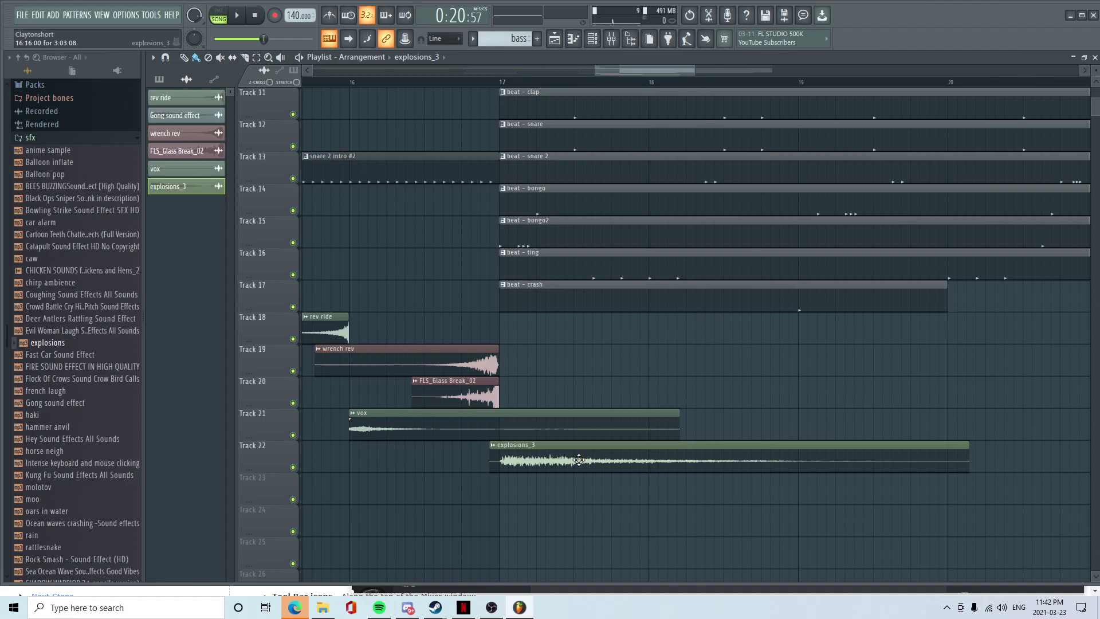
scroll(524, 498, down, 3)
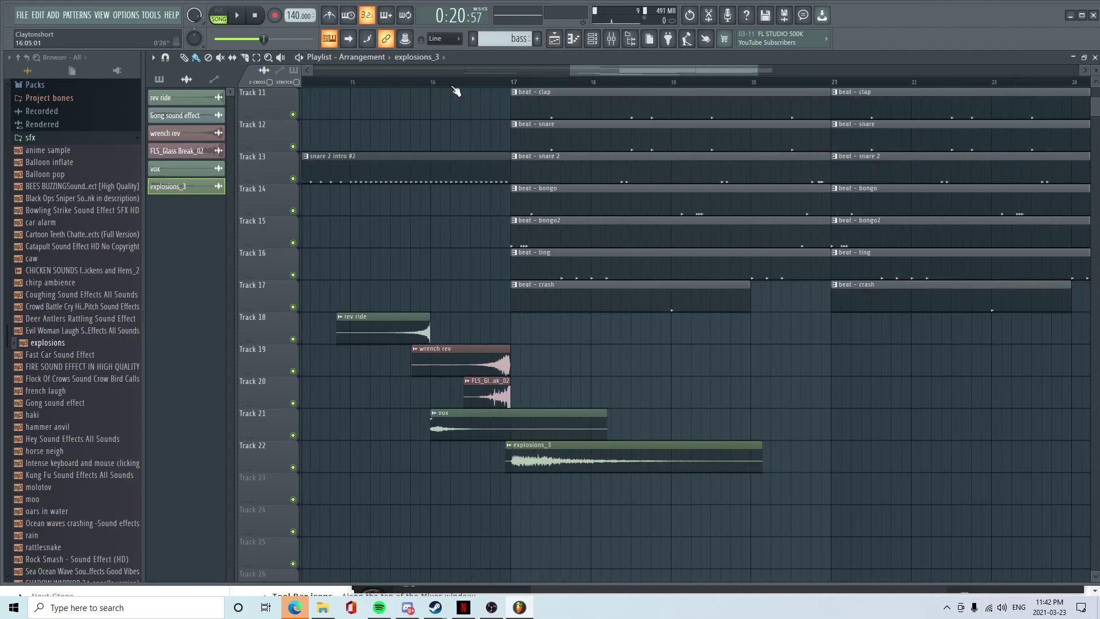
key(space)
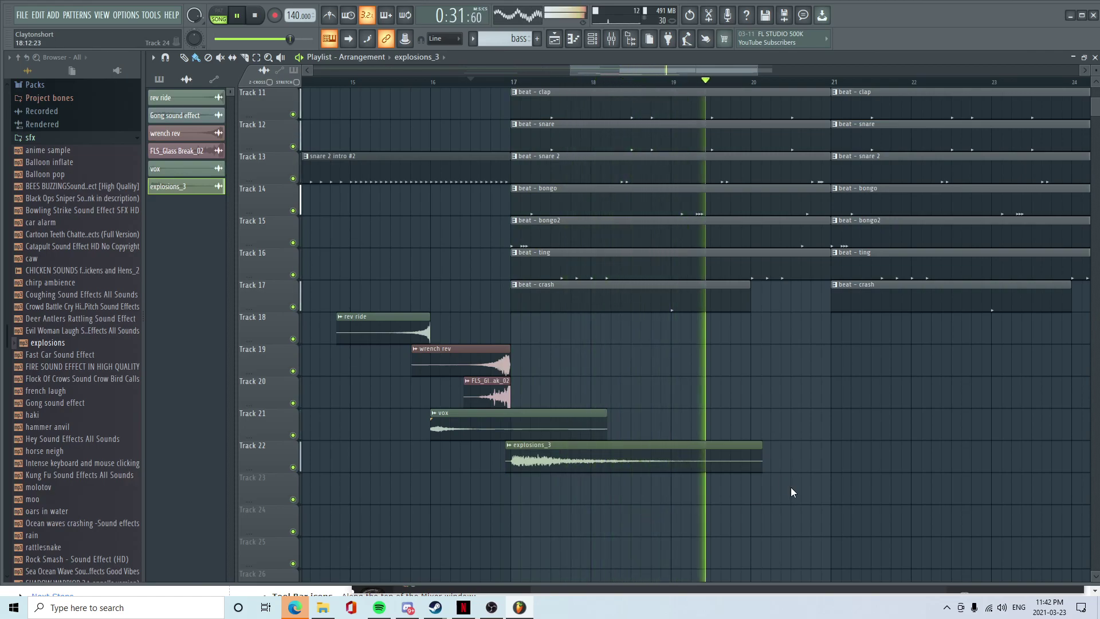
- Save the project as "playin around for youtube" in the Projects folder
key(ctrl+s)
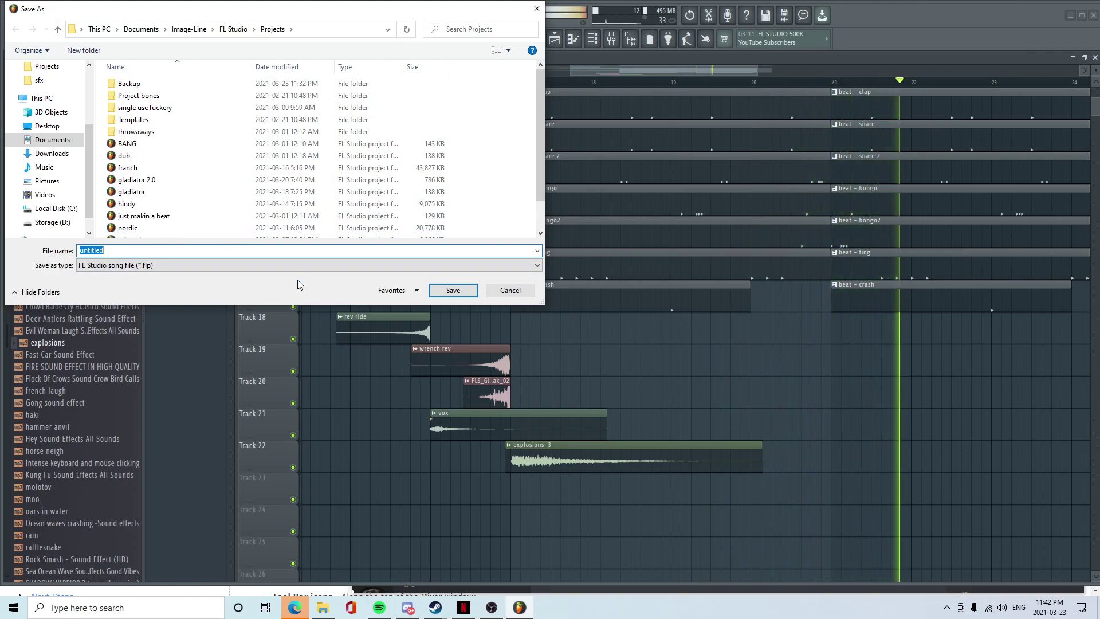
text(playin aro)
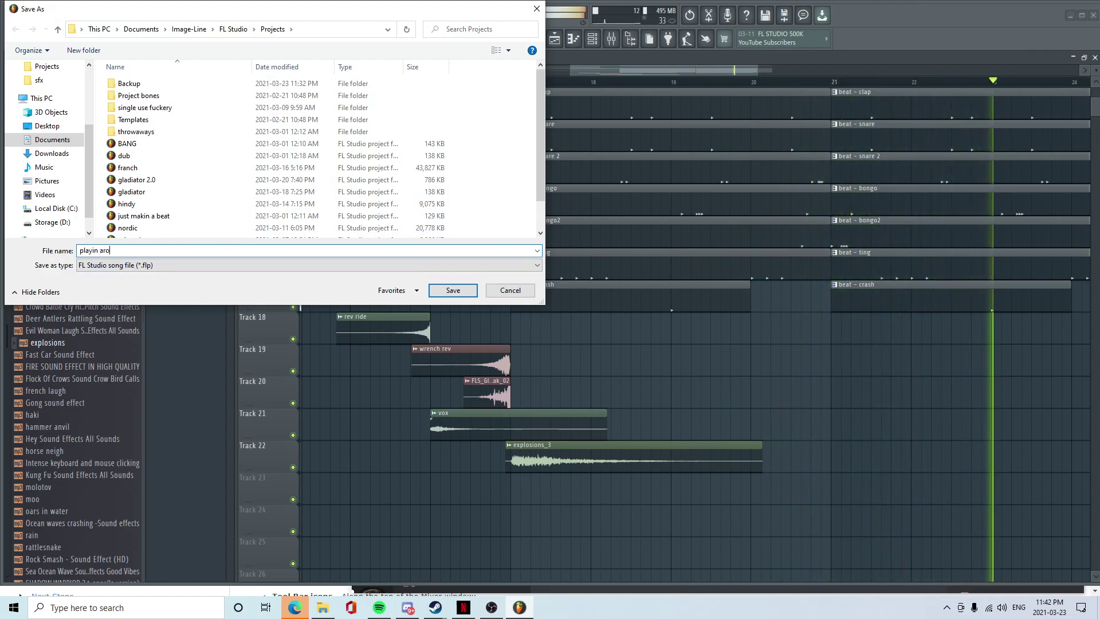
text(und for youtube)
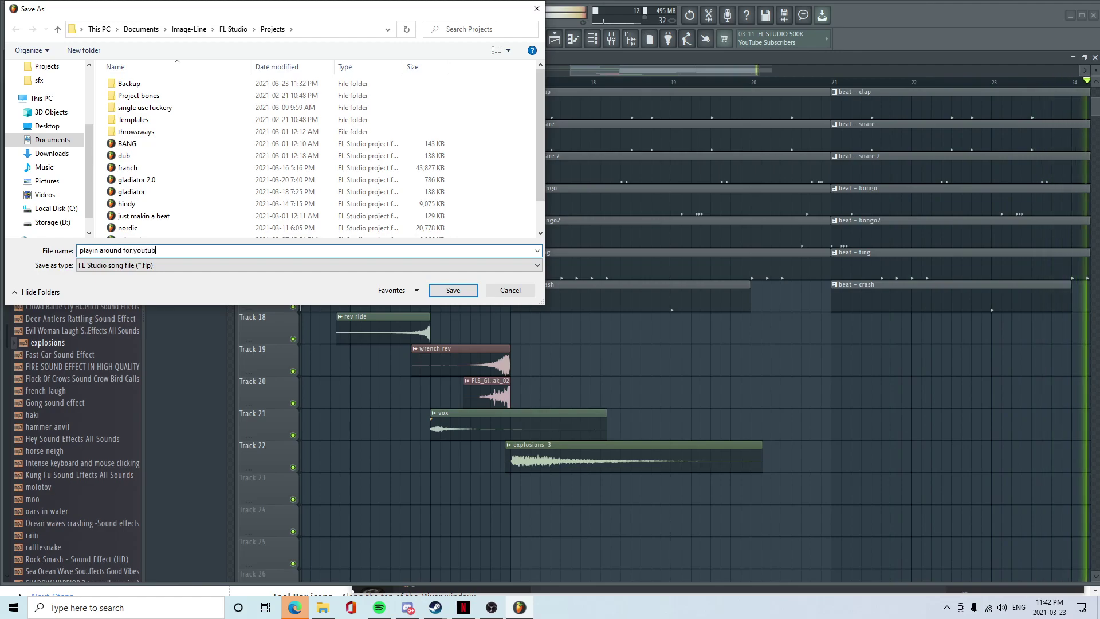
key(Return)
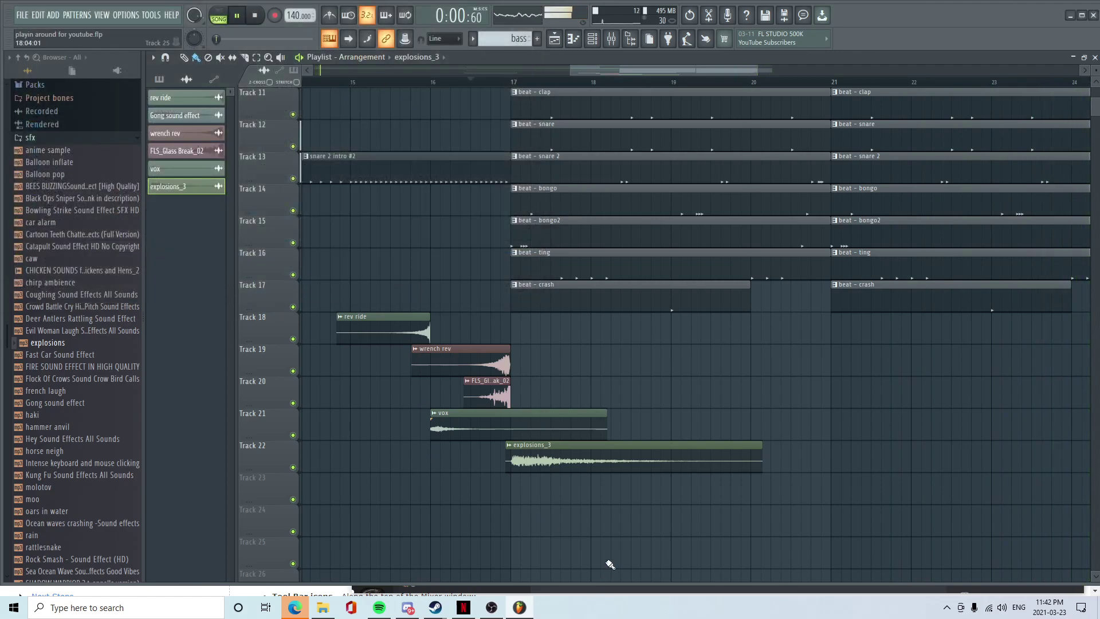
- Review the arrangement across all playlist tracks, from the intro at bar 1 through the drop at bar 17
scroll(612, 564, down, 5)
scroll(682, 530, down, 7)
scroll(708, 520, up, 6)
key(space)
scroll(793, 478, down, 3)
scroll(774, 470, up, 7)
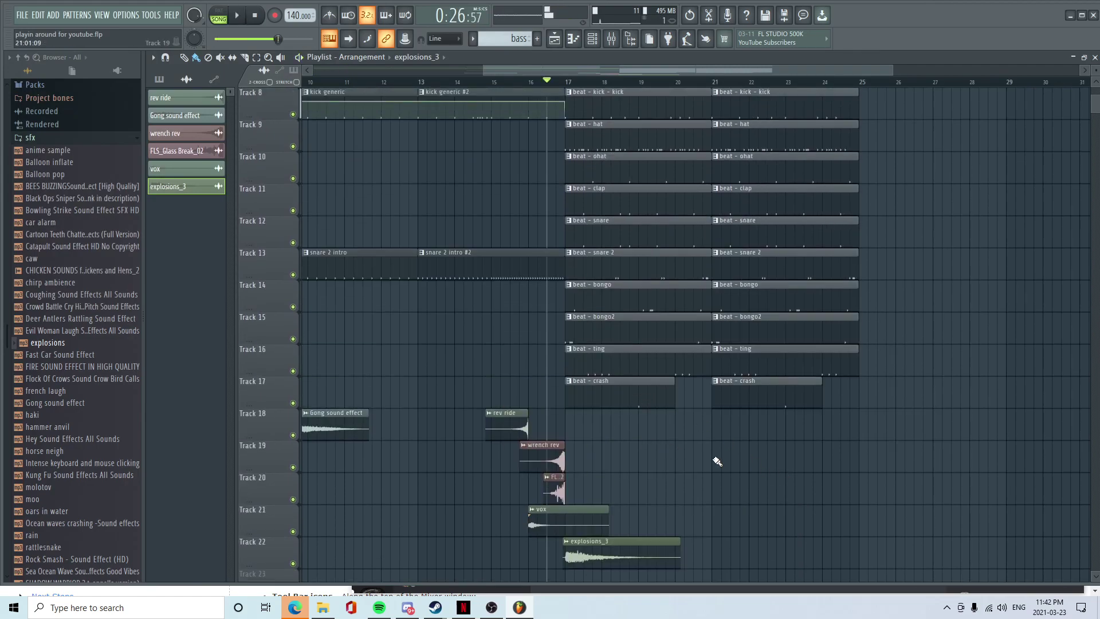
scroll(802, 453, down, 3)
scroll(945, 470, up, 7)
drag(647, 72, 486, 84)
scroll(853, 411, down, 3)
scroll(945, 417, up, 3)
key(space)
scroll(1008, 317, down, 3)
scroll(999, 348, up, 3)
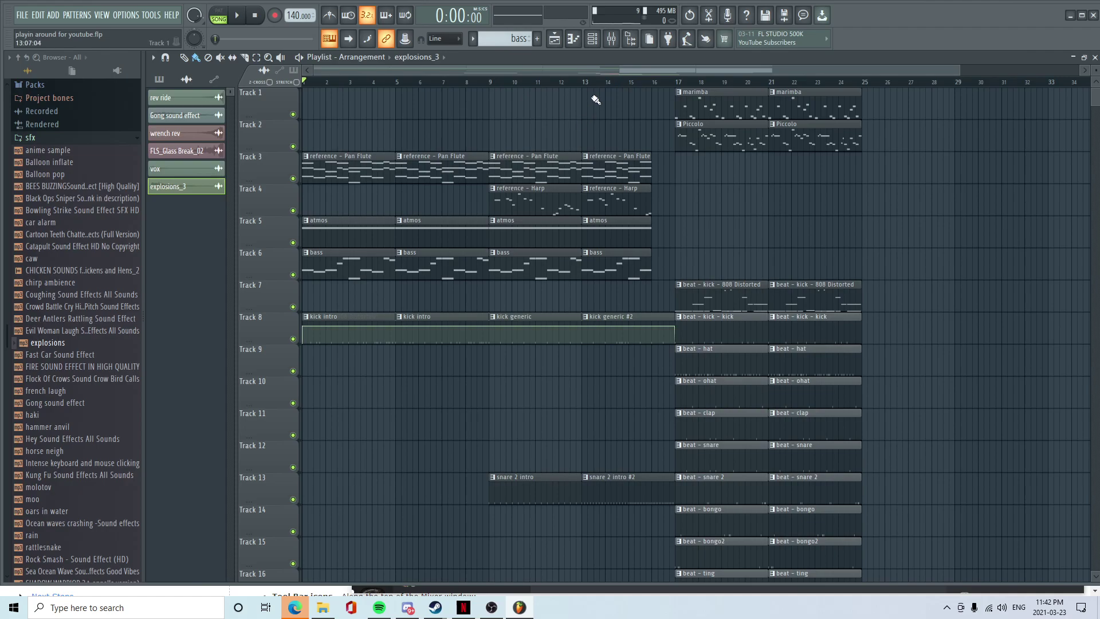
- Select the time range from bar 15 to bar 16 in the playlist
click(629, 85)
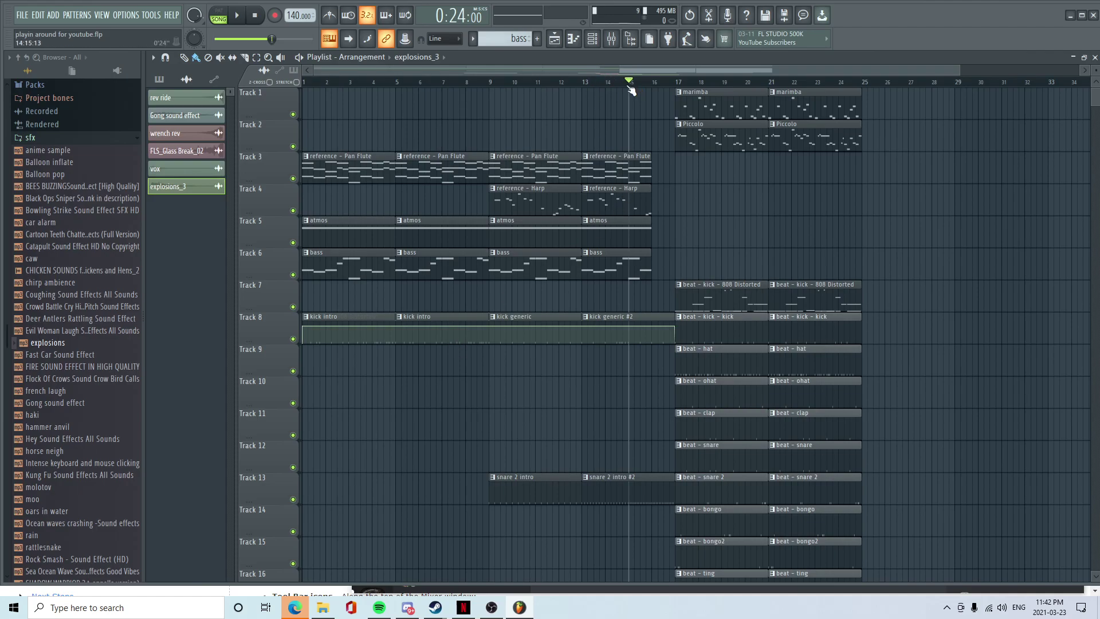
drag(629, 84, 637, 83)
scroll(691, 256, up, 4)
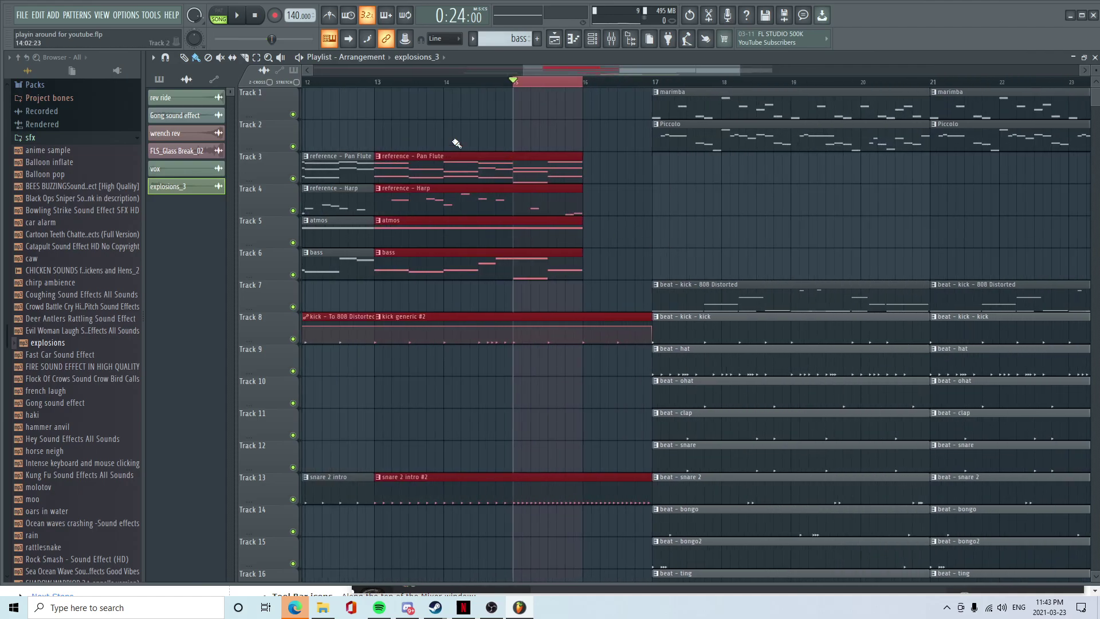
- Load Gross Beat into slot 3 of the instrumental master mixer track
click(612, 38)
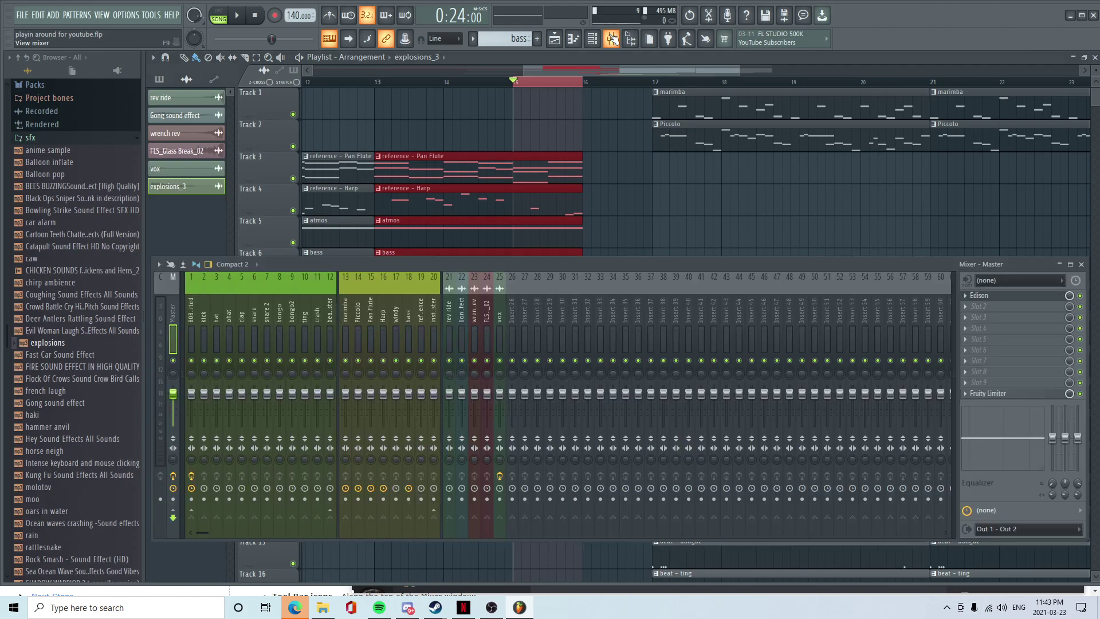
click(433, 324)
click(330, 304)
click(345, 318)
click(358, 325)
click(431, 324)
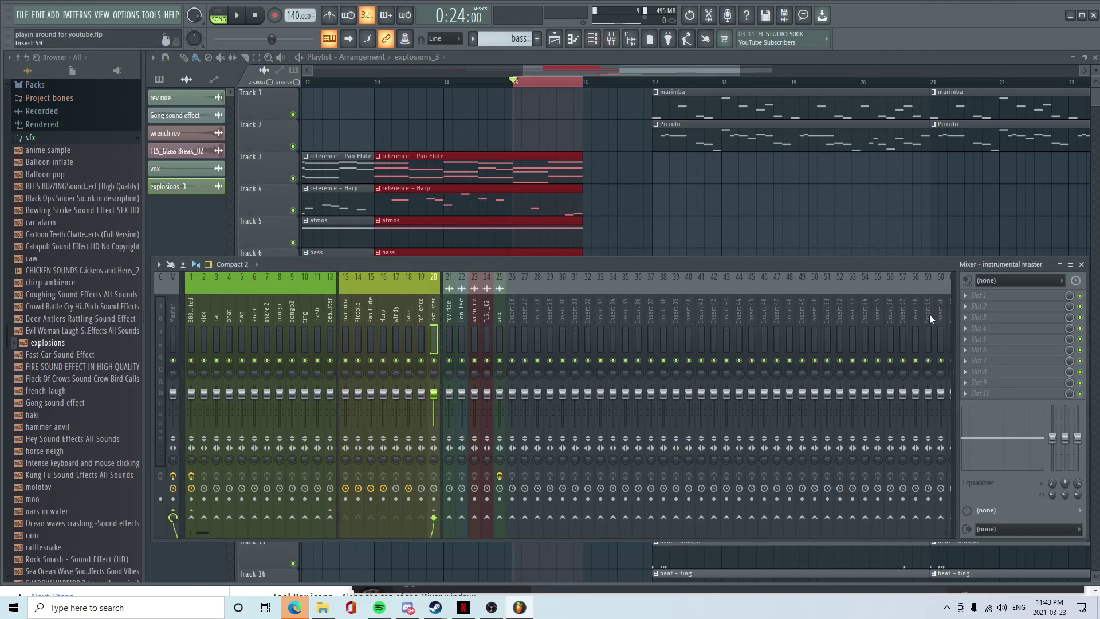
click(972, 322)
click(943, 24)
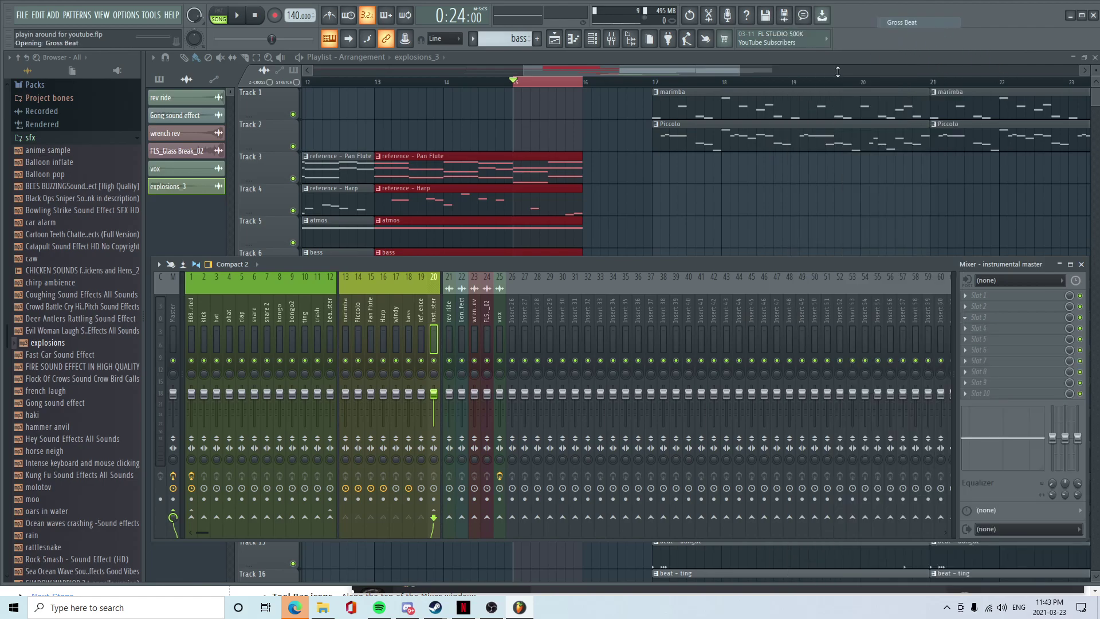
- Load the Momentary preset in Gross Beat and copy the 66% value of one of its time slots
click(562, 114)
click(579, 142)
click(295, 235)
right_click(297, 237)
click(217, 216)
- Set Gross Beat's time slot back to Empty and create an automation clip for it over the selected bar
click(184, 182)
right_click(185, 182)
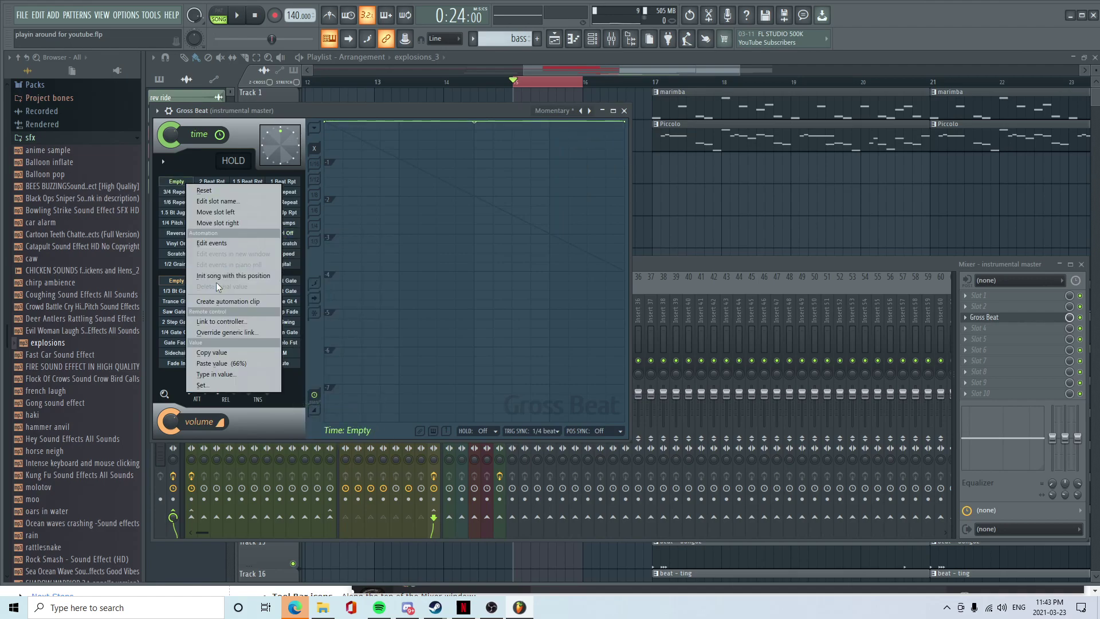
click(228, 302)
click(564, 117)
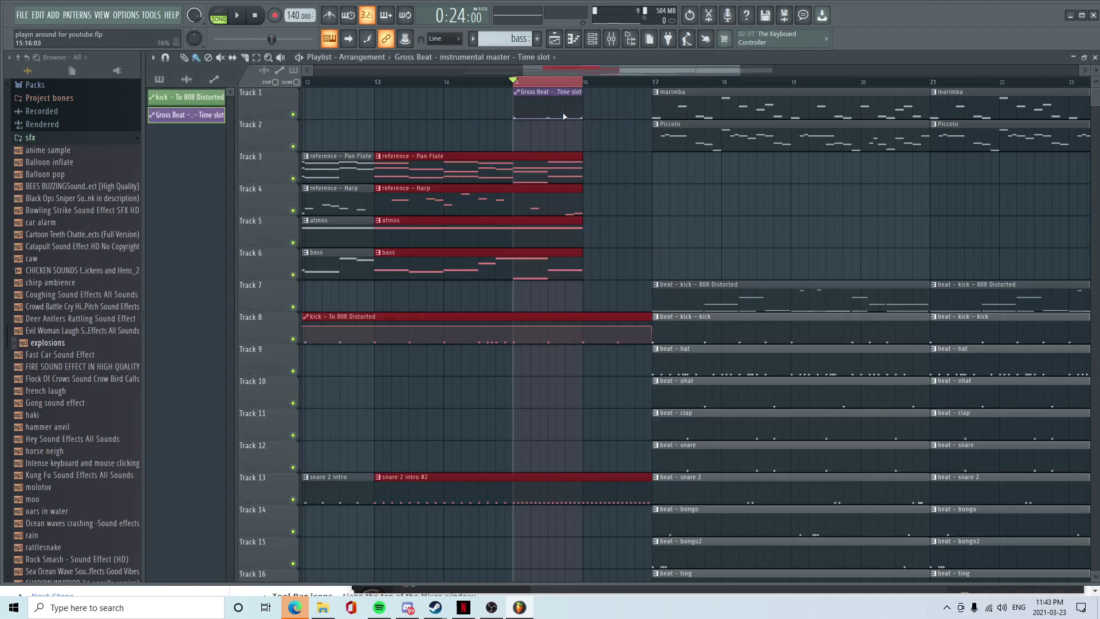
- Paste the copied 66% value into the start point of the Gross Beat clip and set its end point to Hold
click(524, 112)
right_click(516, 112)
click(545, 300)
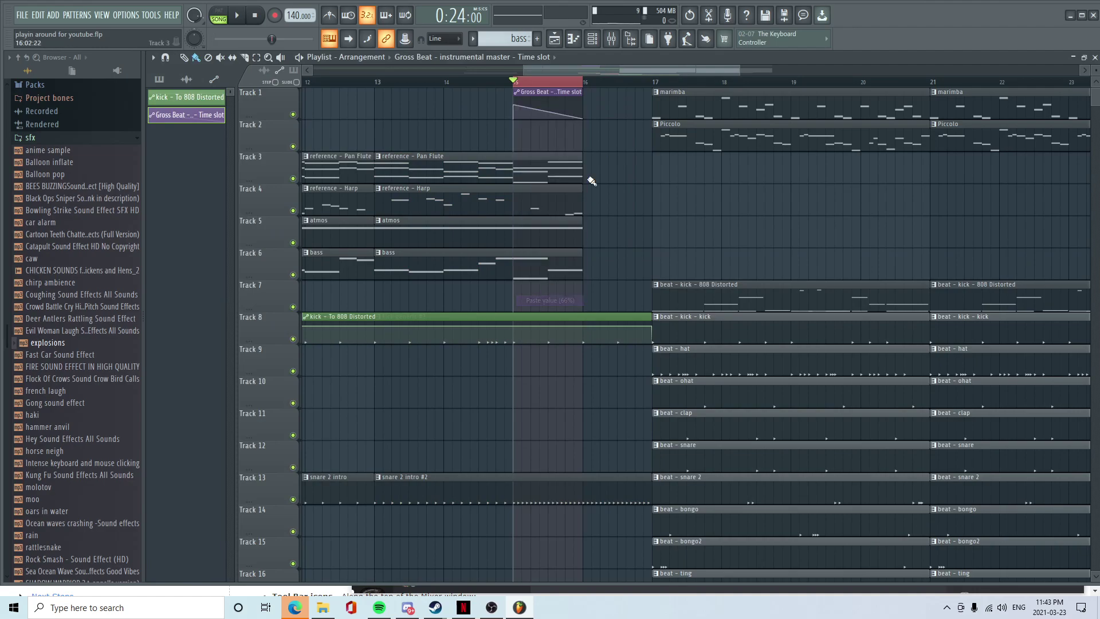
right_click(584, 122)
click(608, 179)
- Move the Gross Beat clip down to track 6 at bar 15, play it and clear the time selection
drag(560, 121, 561, 281)
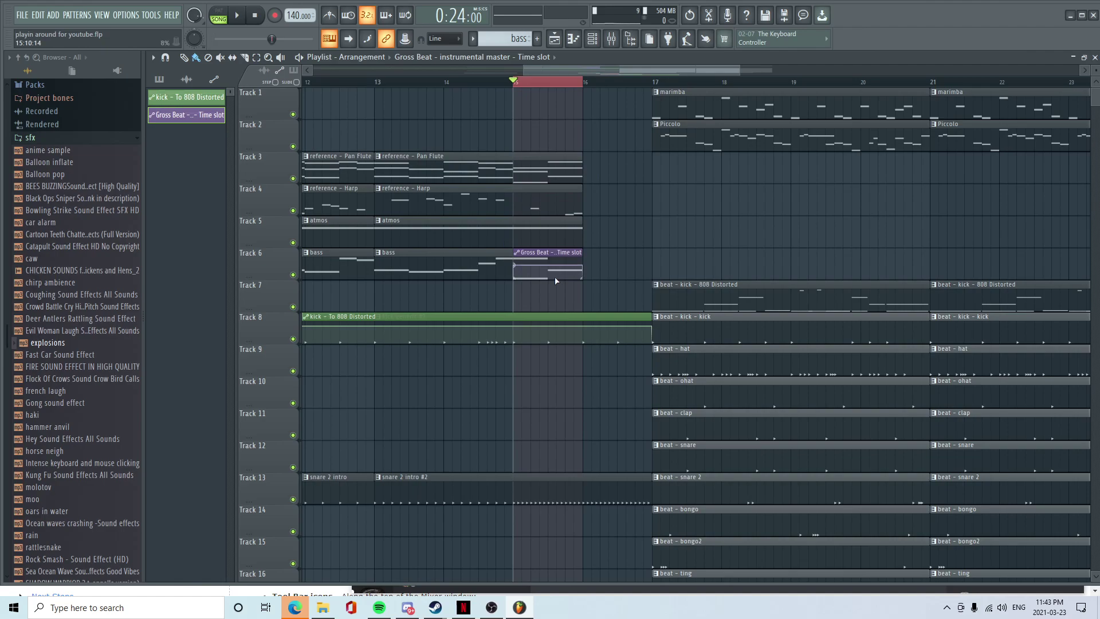
key(space)
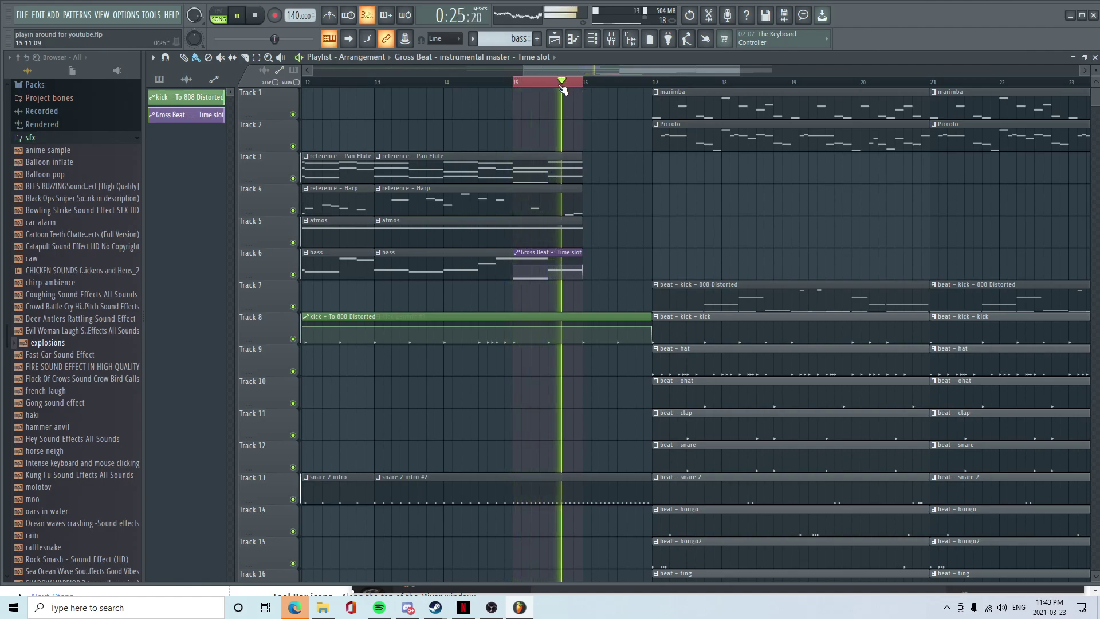
right_click(561, 86)
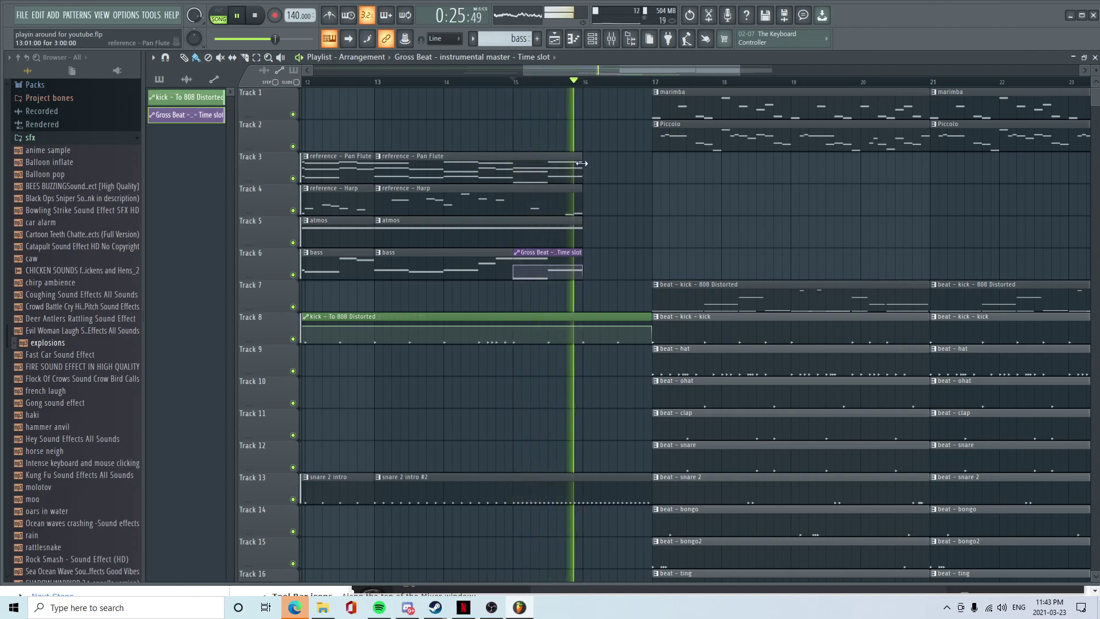
- Shift the Gross Beat clip on track 6 two steps later than bar 15 and play the result
drag(565, 255, 573, 255)
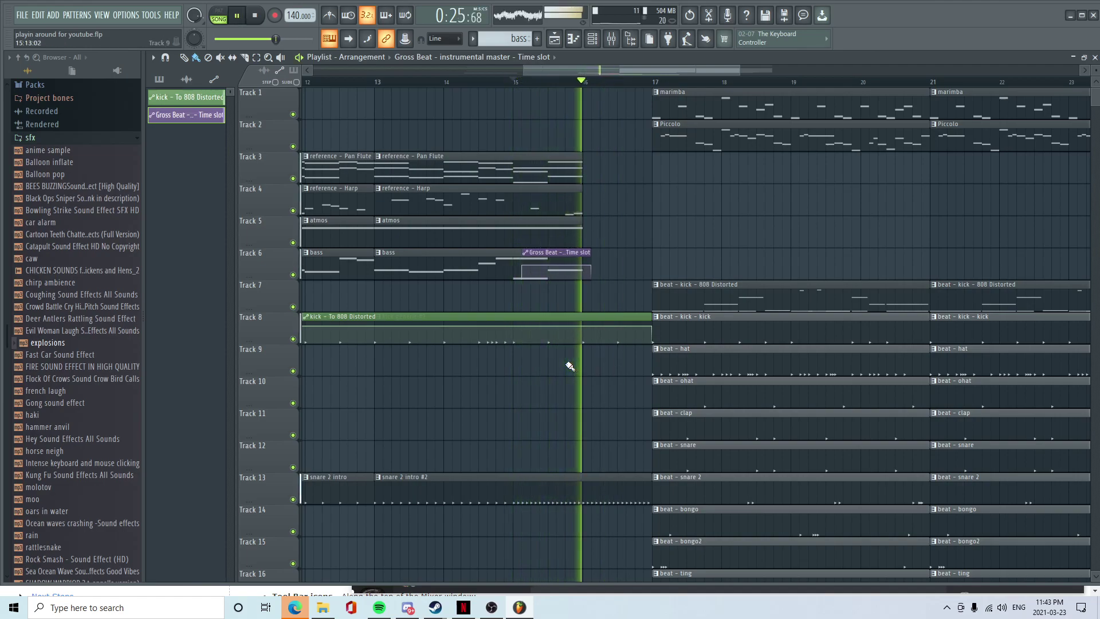
key(space)
scroll(568, 255, up, 3)
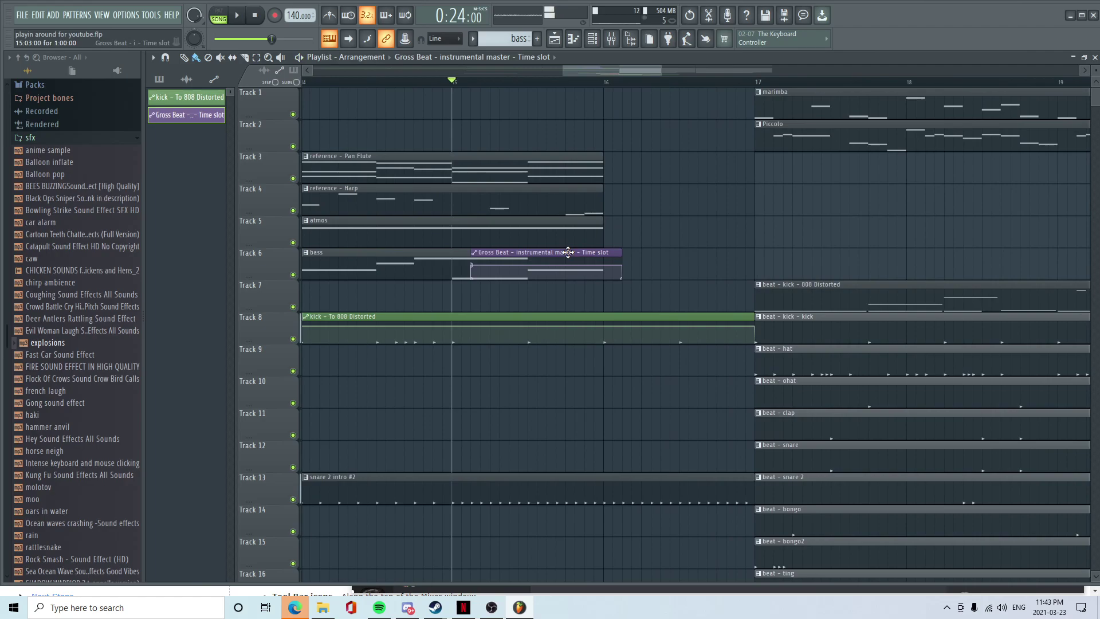
mouse_move(560, 253)
mouse_down()
mouse_move(548, 255)
mouse_move(583, 254)
mouse_move(571, 254)
mouse_up()
key(space)
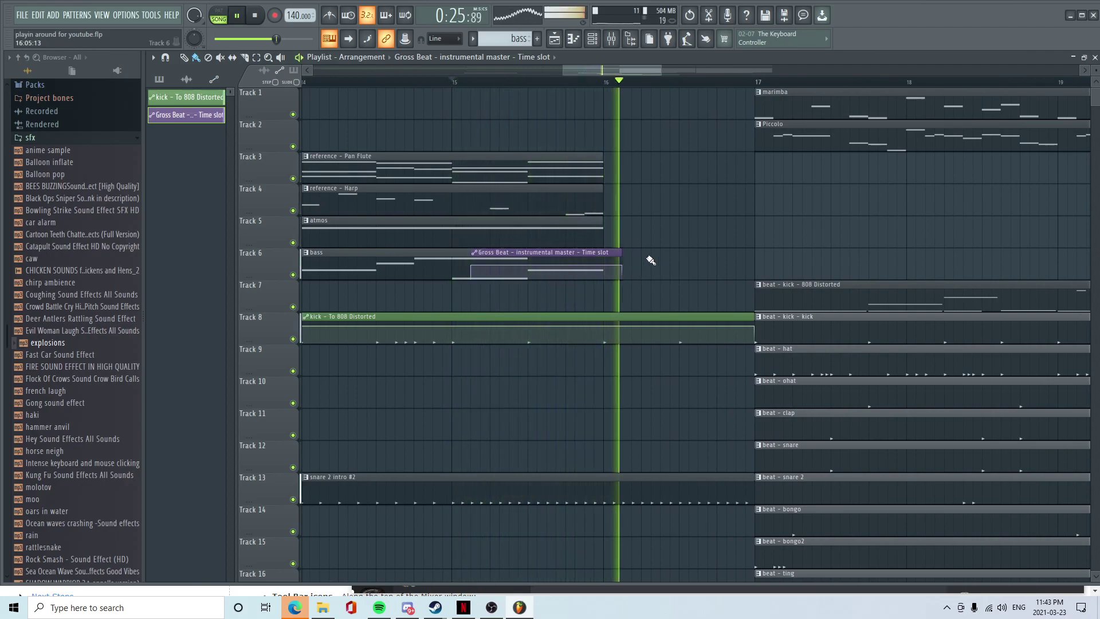
- Try the Gross Beat clip at later positions, up to four steps after bar 15, playing each one
key(space)
drag(605, 250, 614, 251)
key(space)
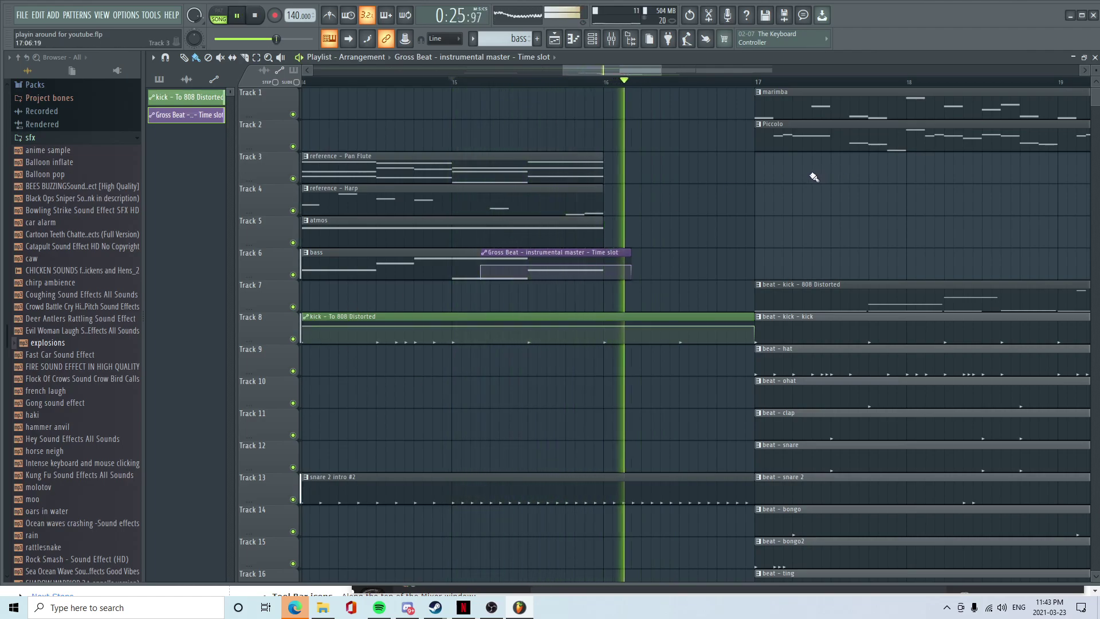
key(space)
mouse_move(622, 257)
mouse_down()
mouse_move(641, 257)
mouse_move(626, 262)
mouse_up()
key(space)
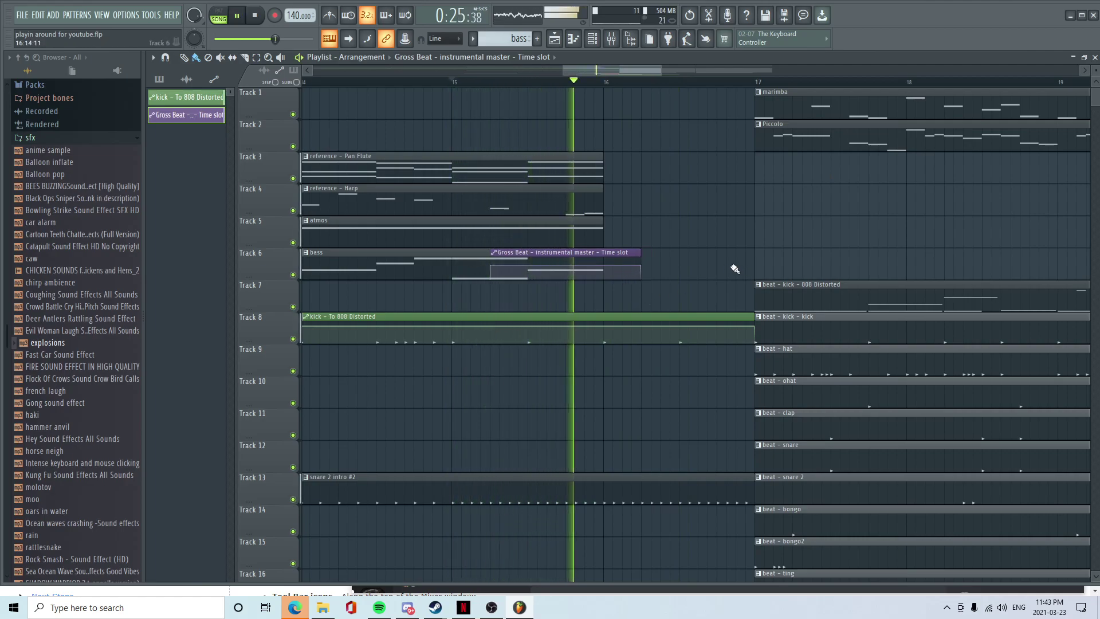
key(space)
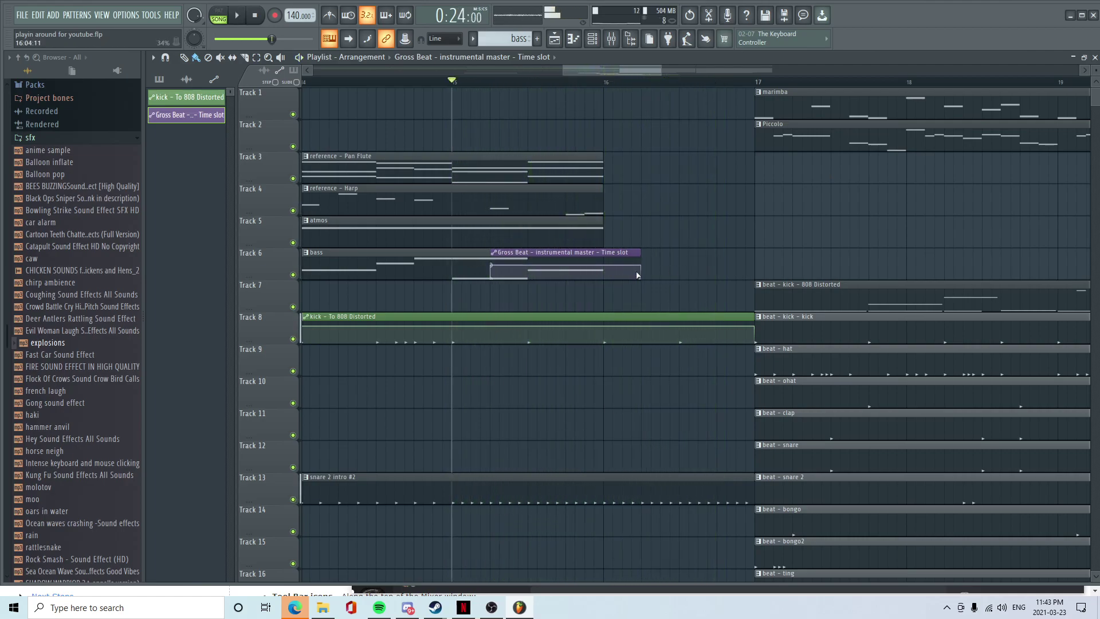
scroll(690, 252, down, 2)
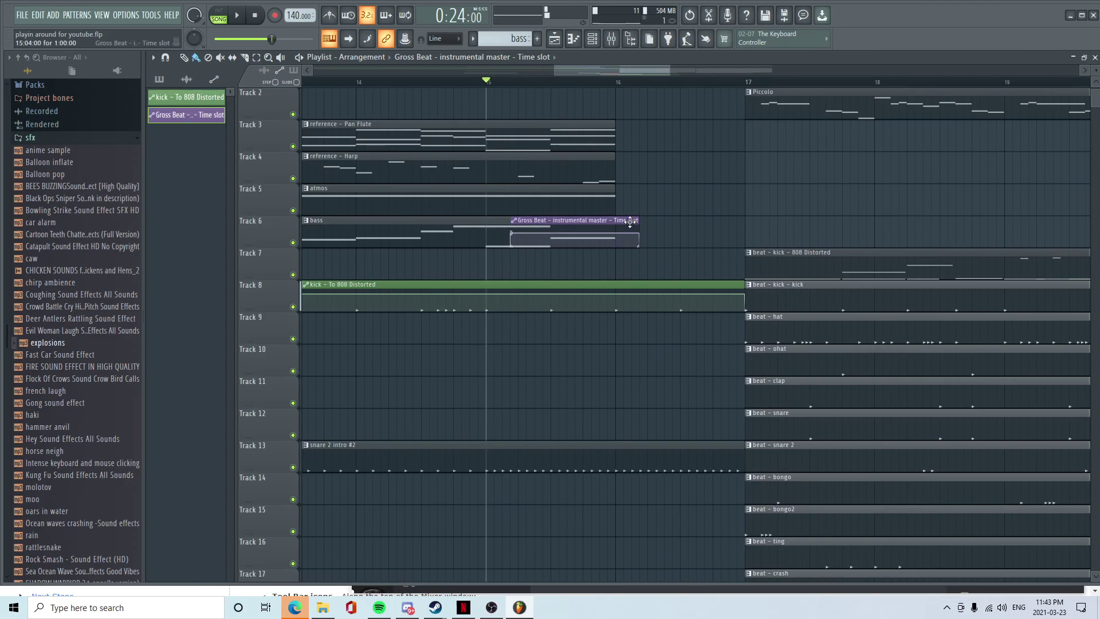
scroll(633, 221, down, 2)
- Select from bar 15 to just past bar 16 and create a volume automation clip for the instrumental master
drag(555, 82, 652, 86)
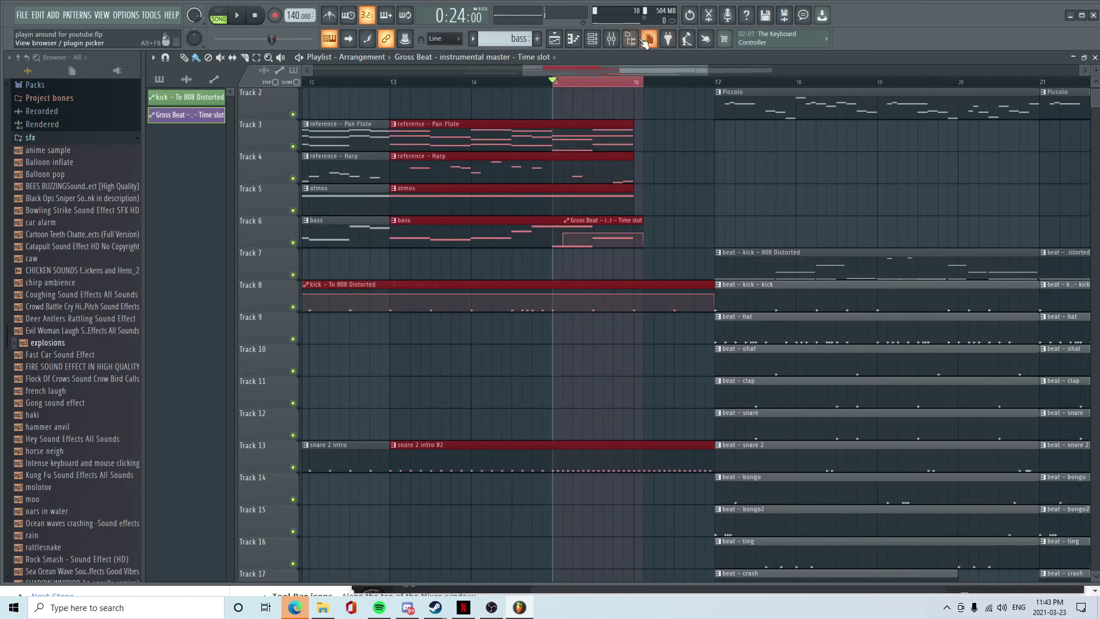
click(611, 38)
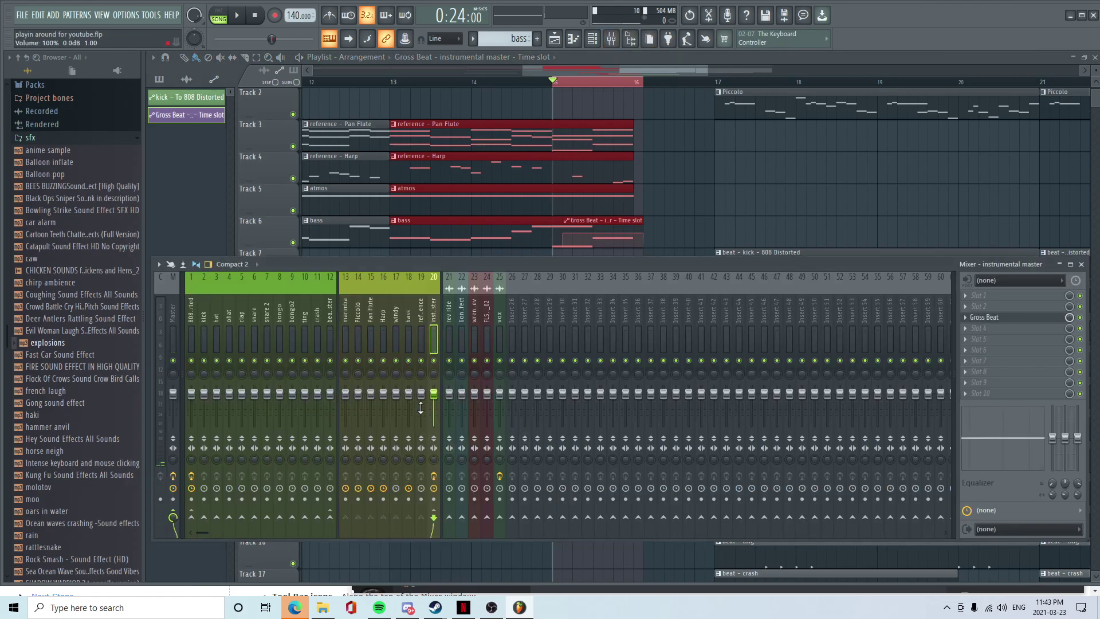
right_click(434, 393)
click(452, 480)
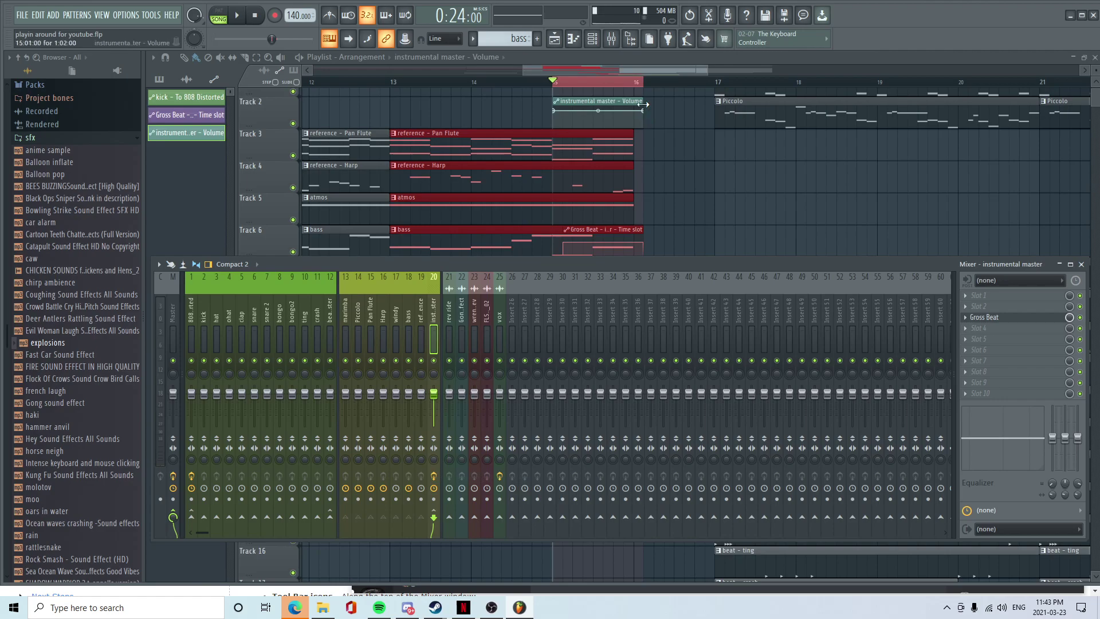
- Extend the instrumental master volume clip to bar 17 and make its level drop abruptly to zero just after bar 16
drag(643, 104, 698, 103)
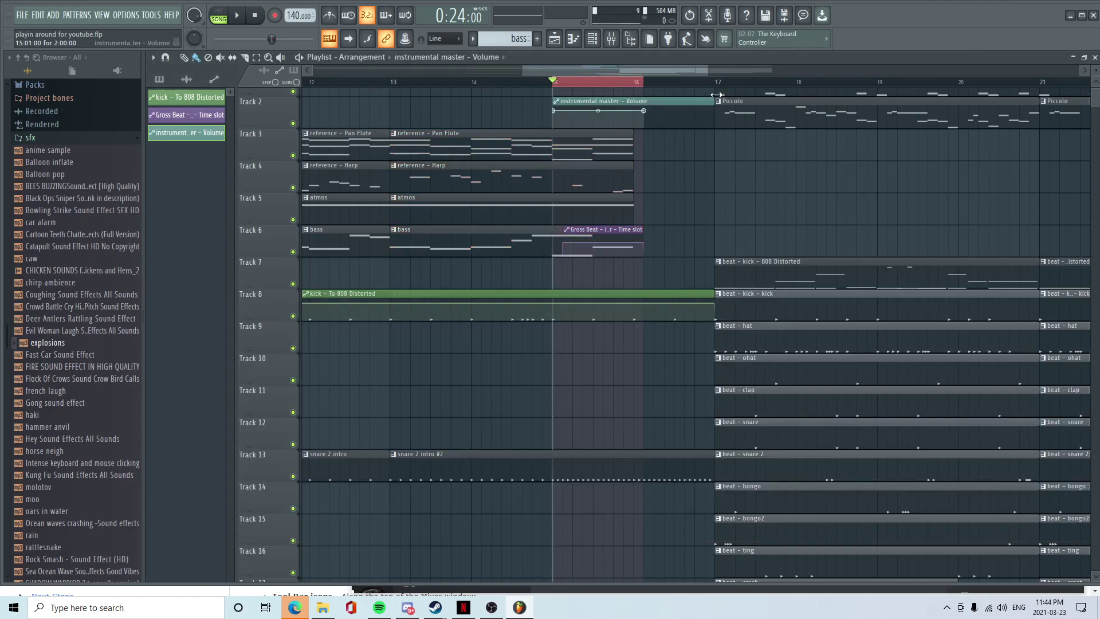
right_click(644, 111)
click(646, 108)
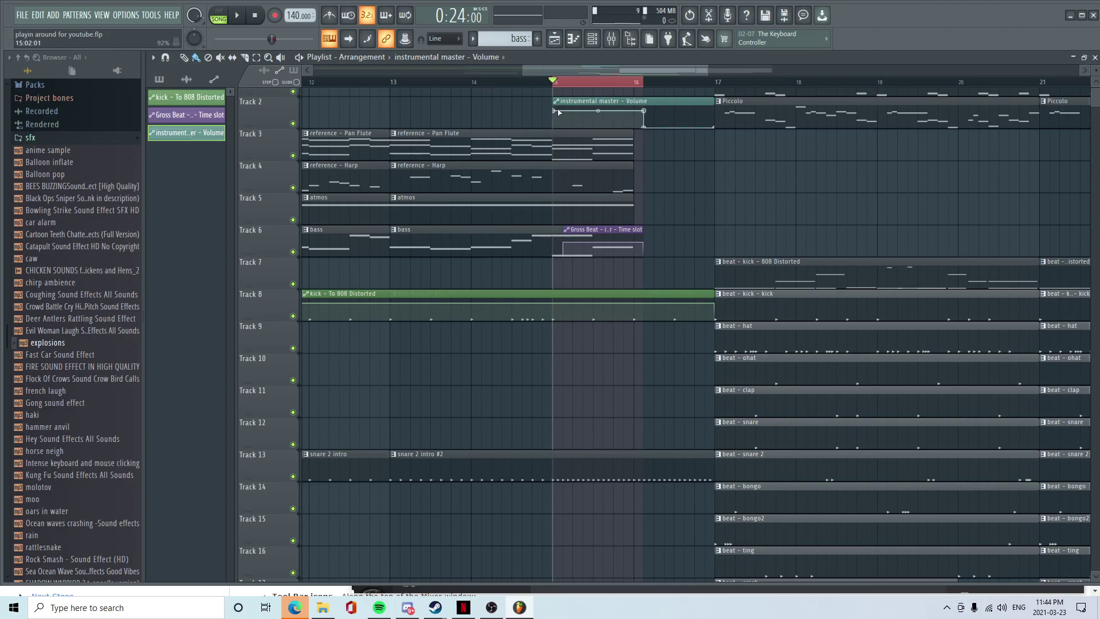
- Copy the volume clip's 80% starting value to its end point and shift the clip to start at 14:15:00
right_click(553, 110)
click(587, 295)
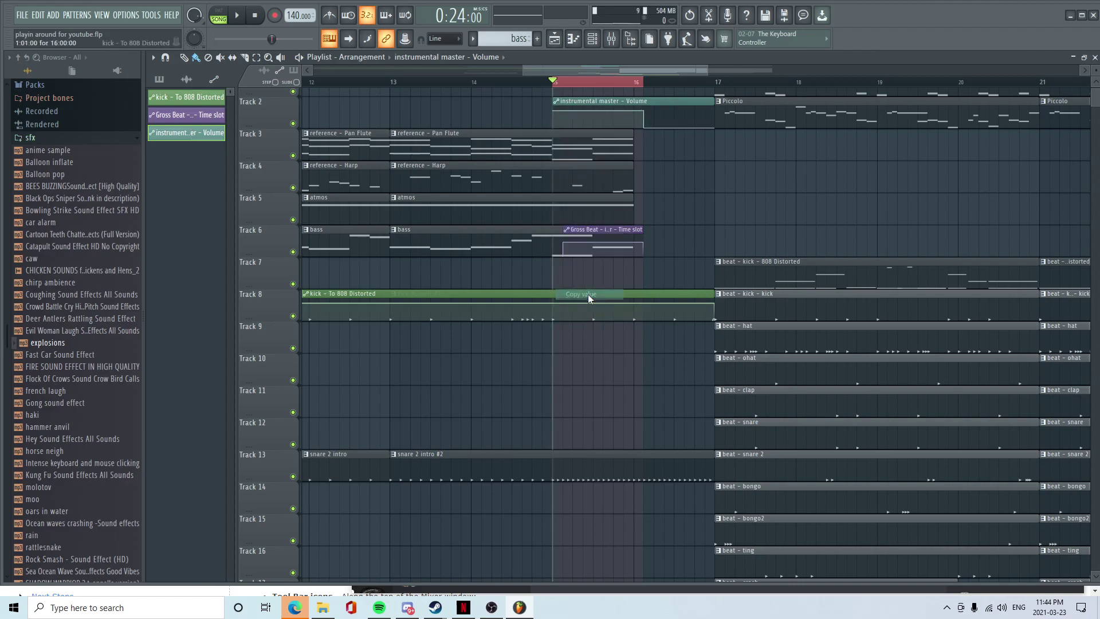
drag(701, 102, 691, 102)
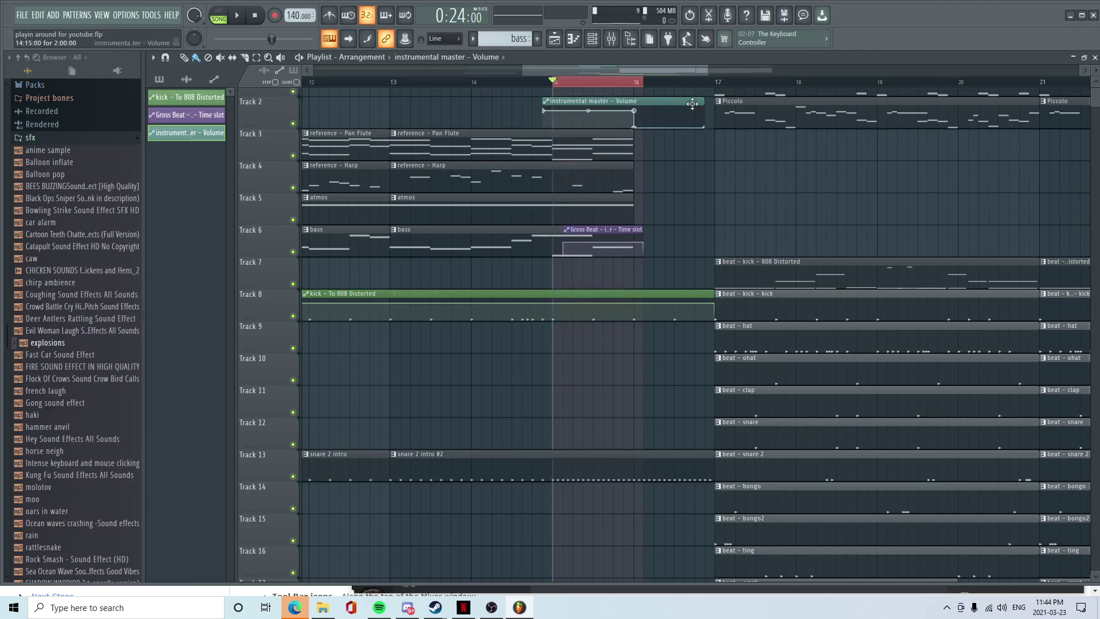
right_click(704, 109)
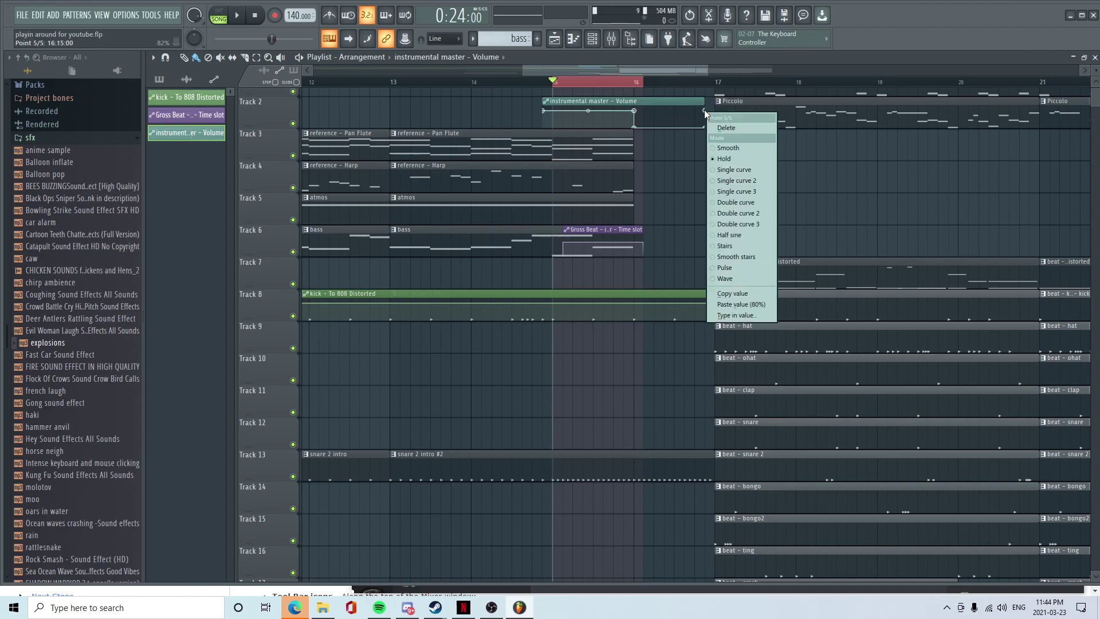
click(741, 304)
- Lengthen the volume clip to 2:02:00, place it on track 7 starting at bar 15, and play the transition
drag(700, 123, 689, 274)
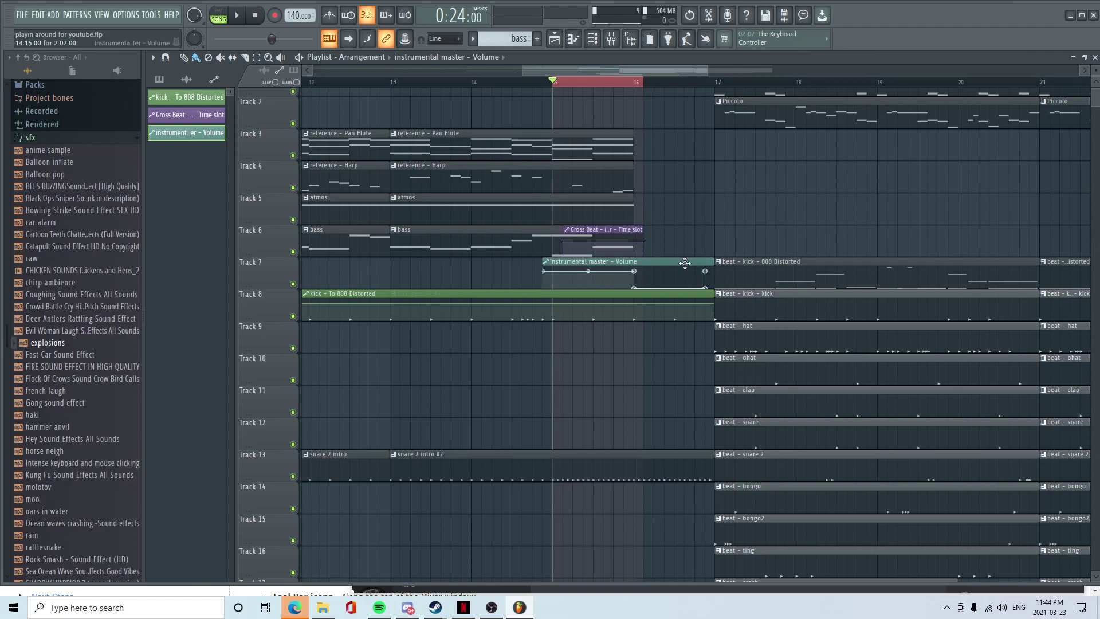
key(space)
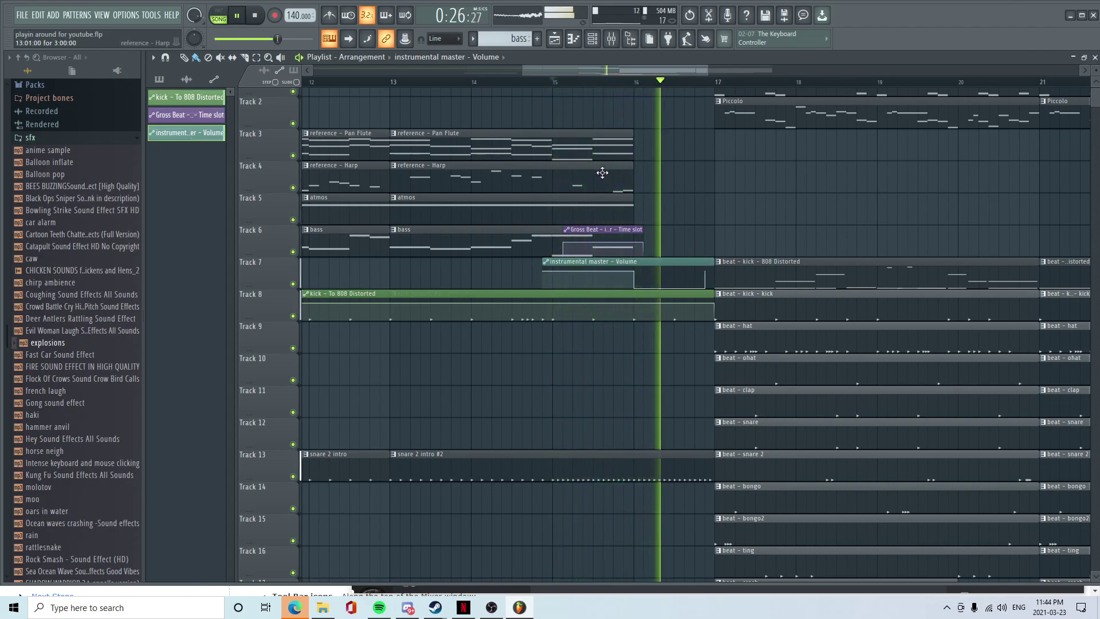
drag(646, 262, 656, 263)
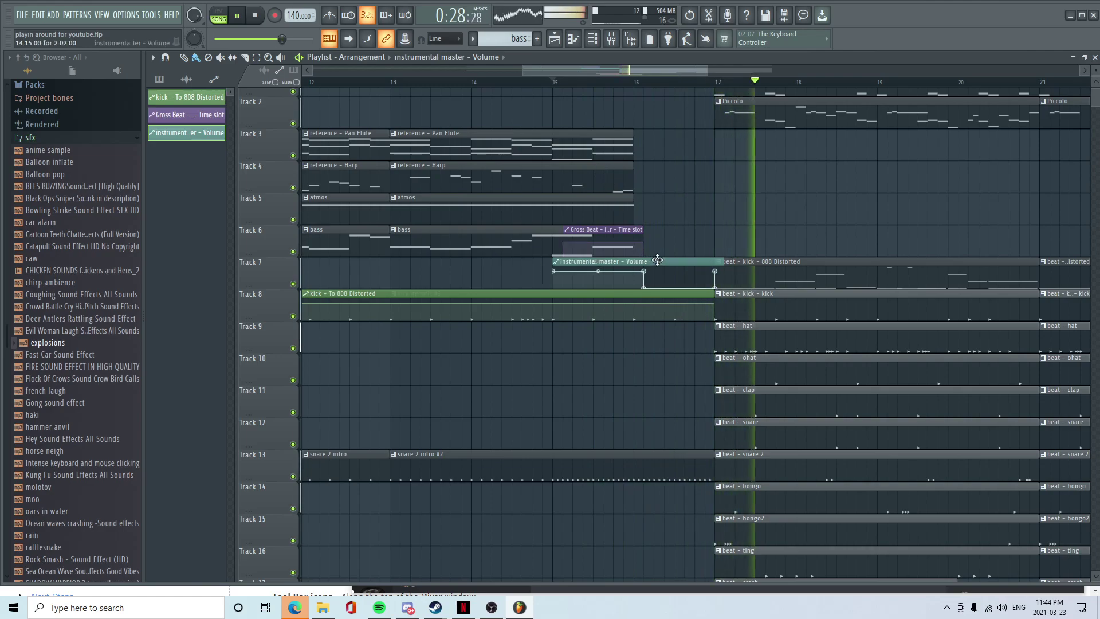
- Listen to the transition into bar 17, stop playback, and return to the start of the arrangement
key(space)
scroll(676, 206, down, 3)
key(space)
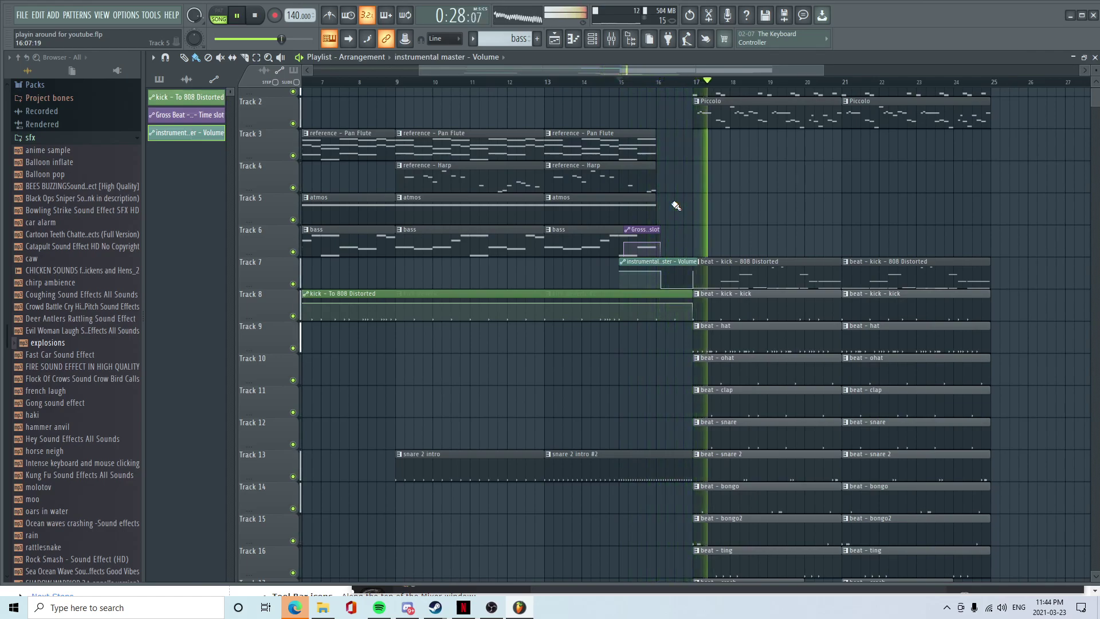
key(space)
scroll(753, 188, down, 3)
drag(587, 84, 20, 84)
scroll(917, 230, up, 1)
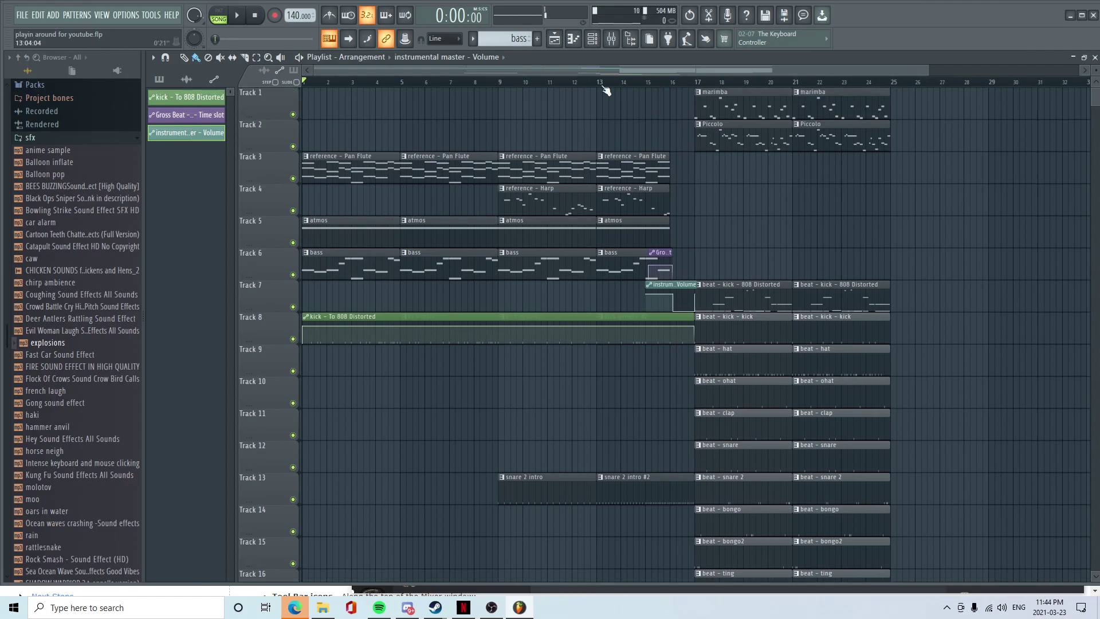
- Remove the two stray instrumental master volume clips near the start of track 1
scroll(388, 397, down, 2)
scroll(395, 446, down, 5)
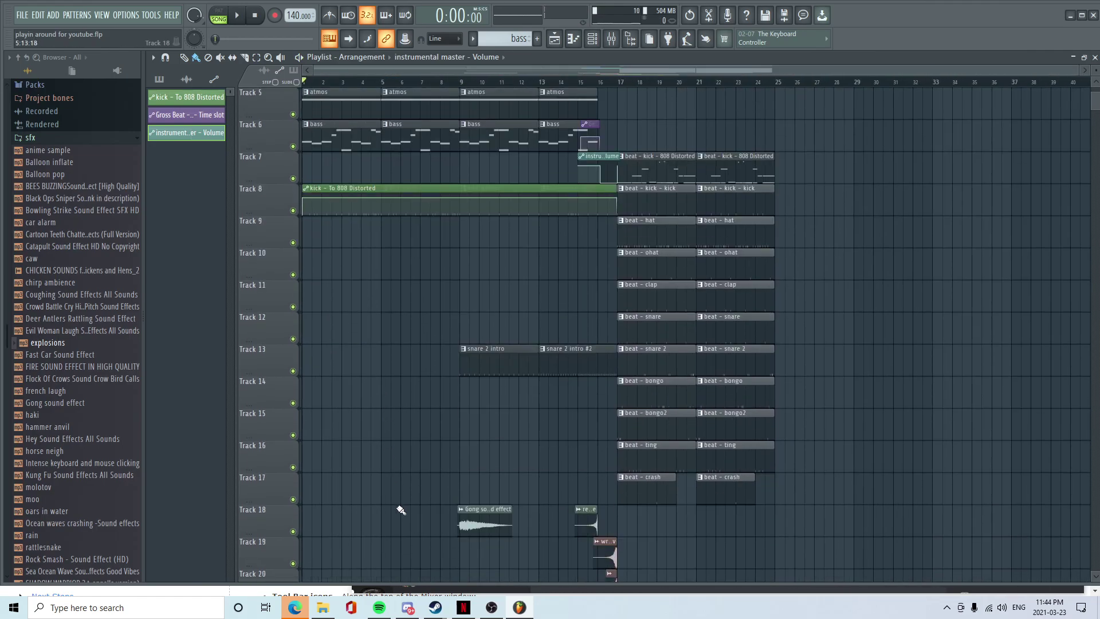
scroll(403, 486, up, 5)
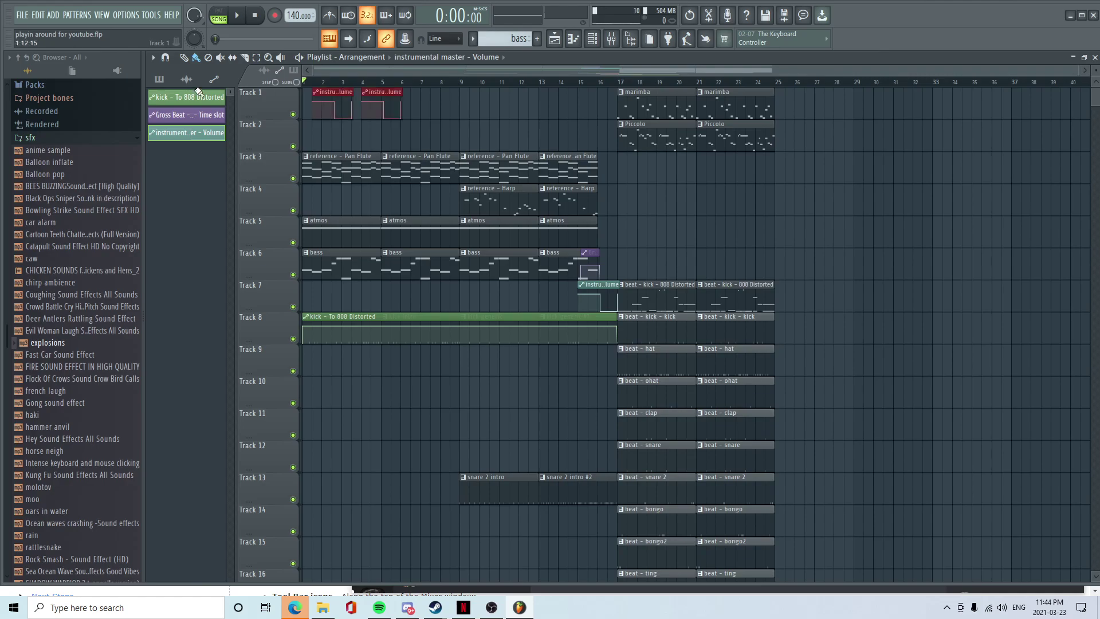
key(Delete)
- Load Fruity Love Philter into effect slot 3 of the windy mixer track
click(612, 38)
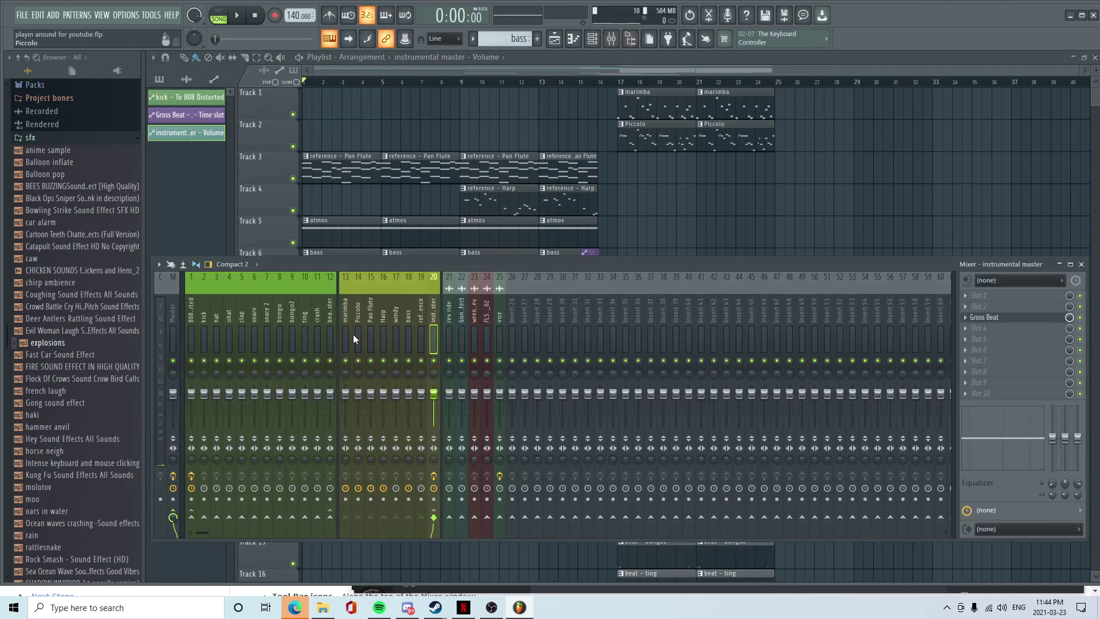
mouse_move(415, 328)
mouse_down()
mouse_move(380, 328)
mouse_move(430, 323)
mouse_move(384, 326)
mouse_move(394, 327)
mouse_up()
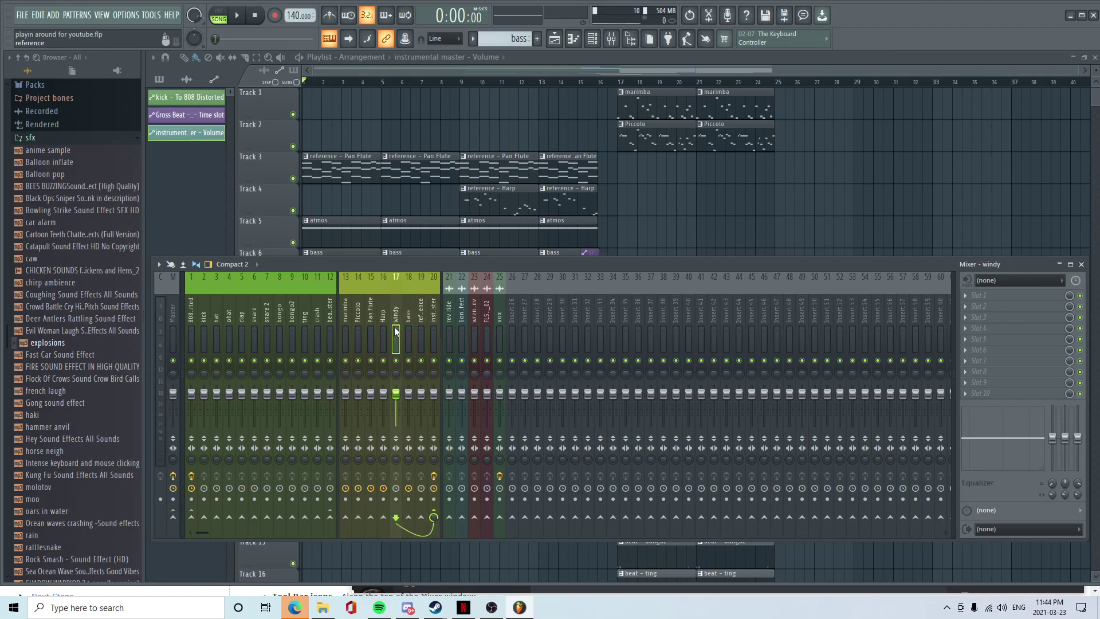
click(973, 326)
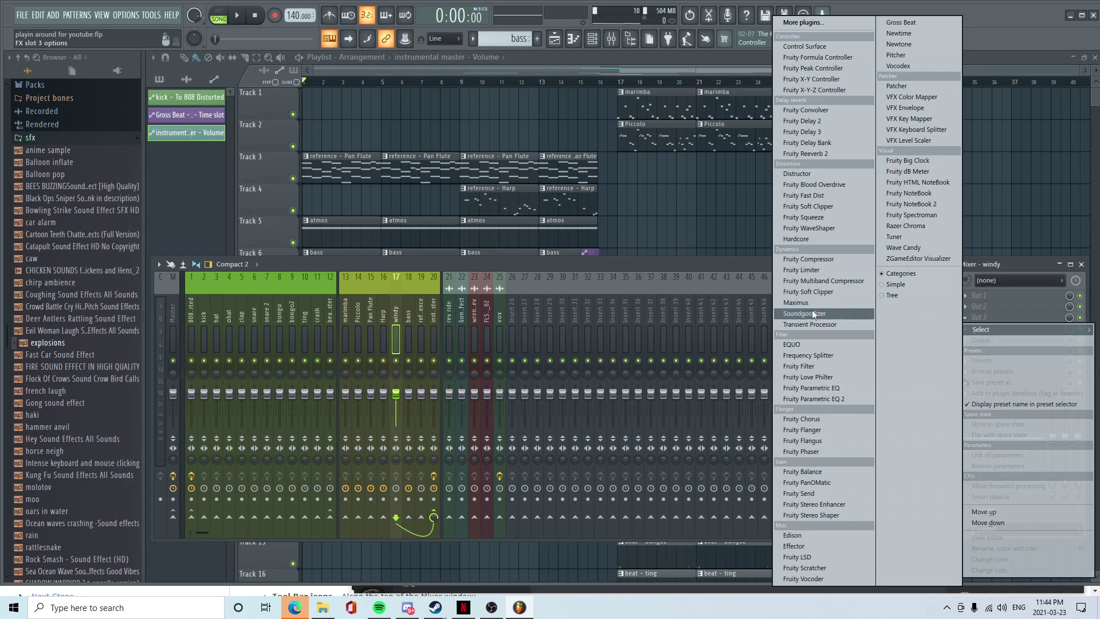
click(816, 377)
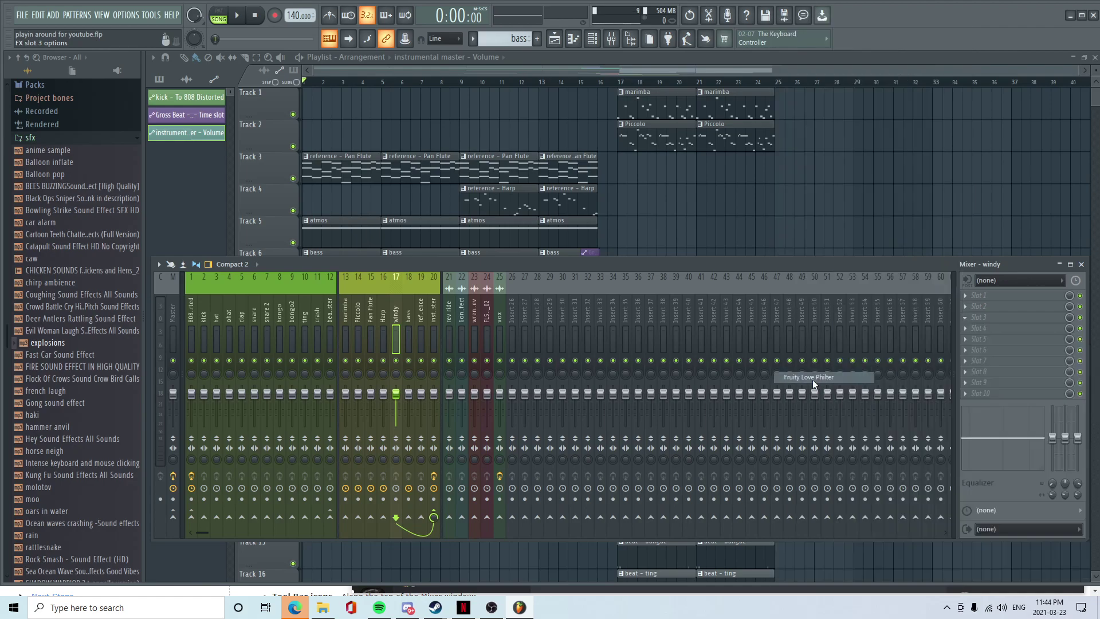
- Set Love Philter's filter to Dual and lower its cutoff frequency to 55% while the song plays
click(283, 248)
key(space)
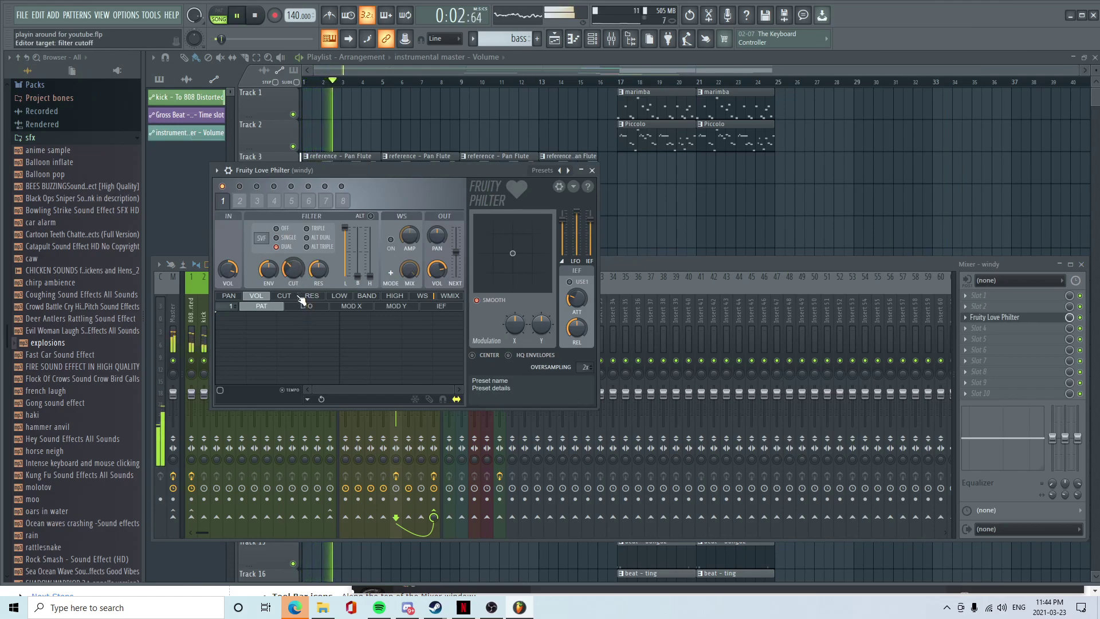
drag(294, 281, 294, 265)
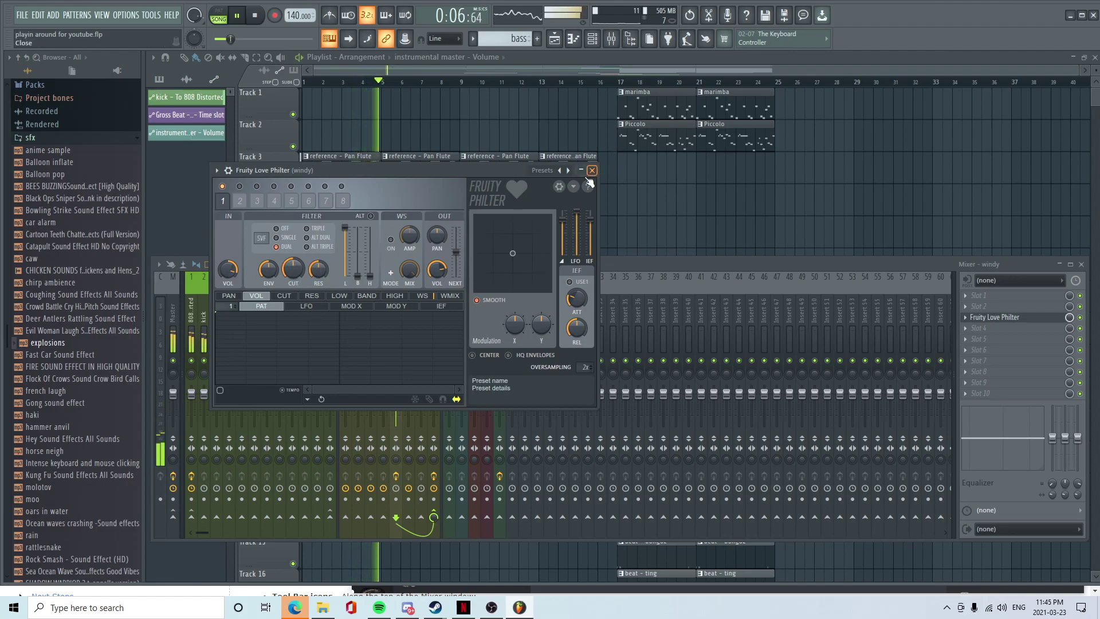
drag(293, 268, 292, 259)
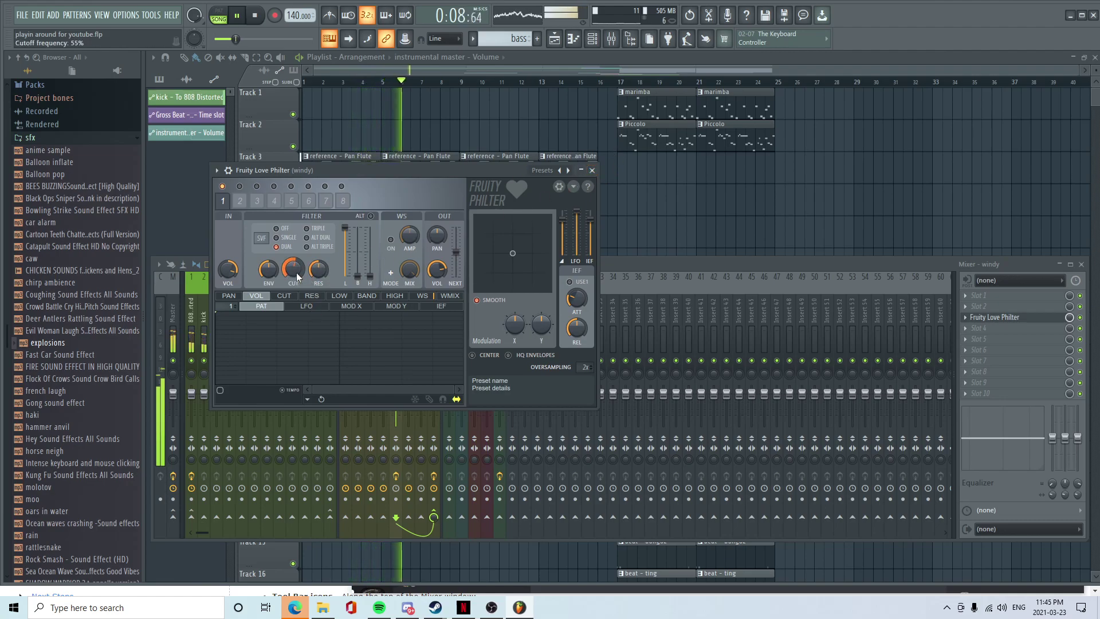
click(593, 171)
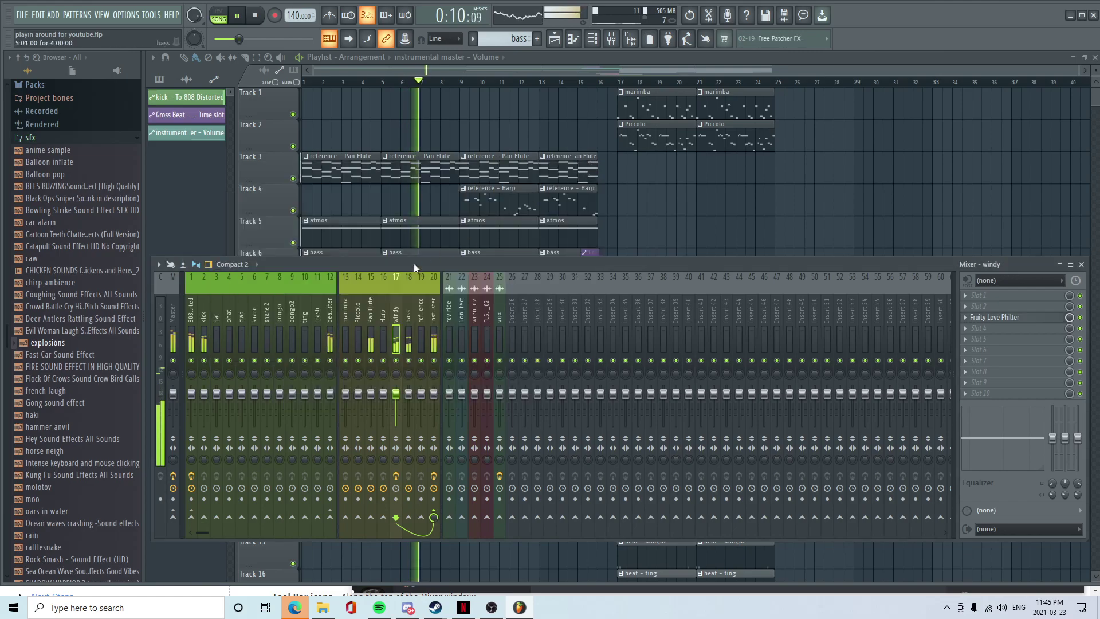
- Select bars 1 through 15, pan the windy mixer track 100% left, and create an automation clip for its panning
click(475, 69)
key(space)
scroll(412, 401, up, 1)
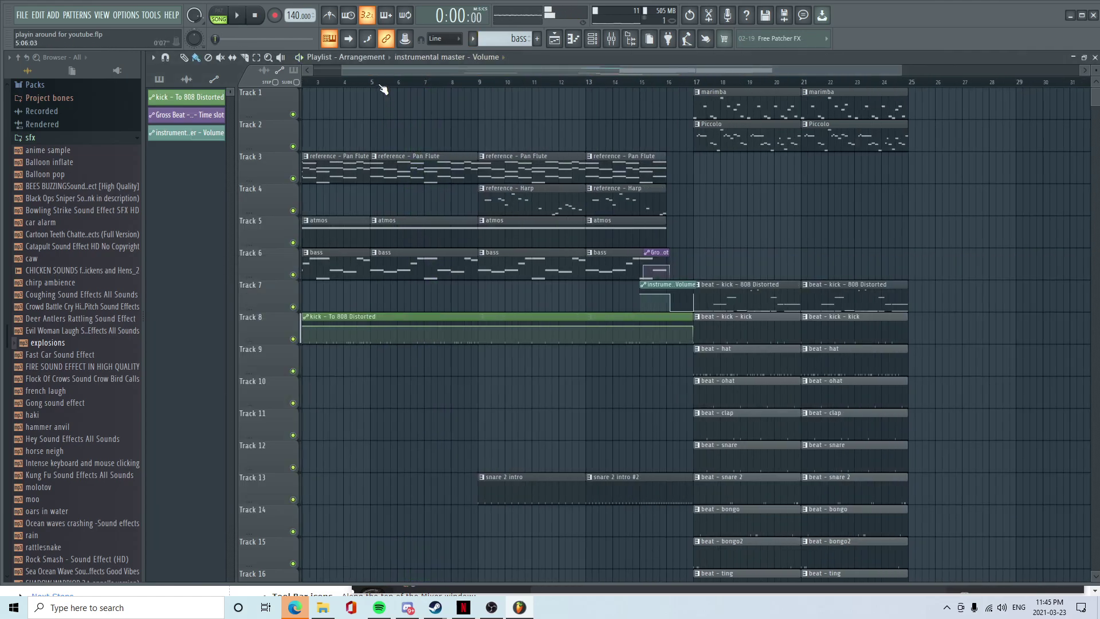
drag(407, 65, 699, 163)
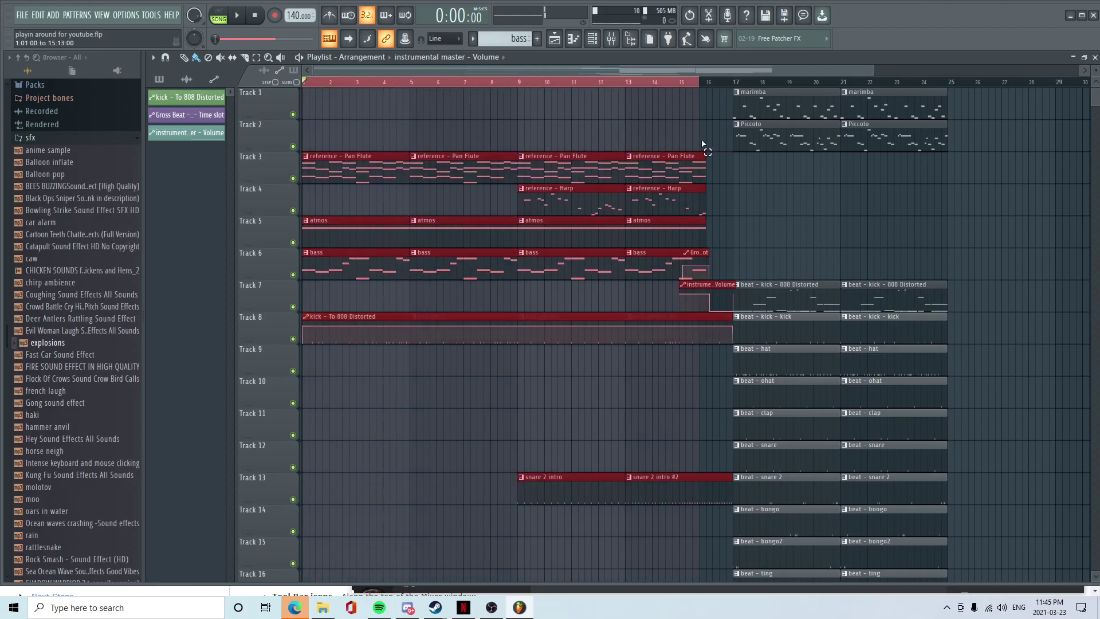
key(F9)
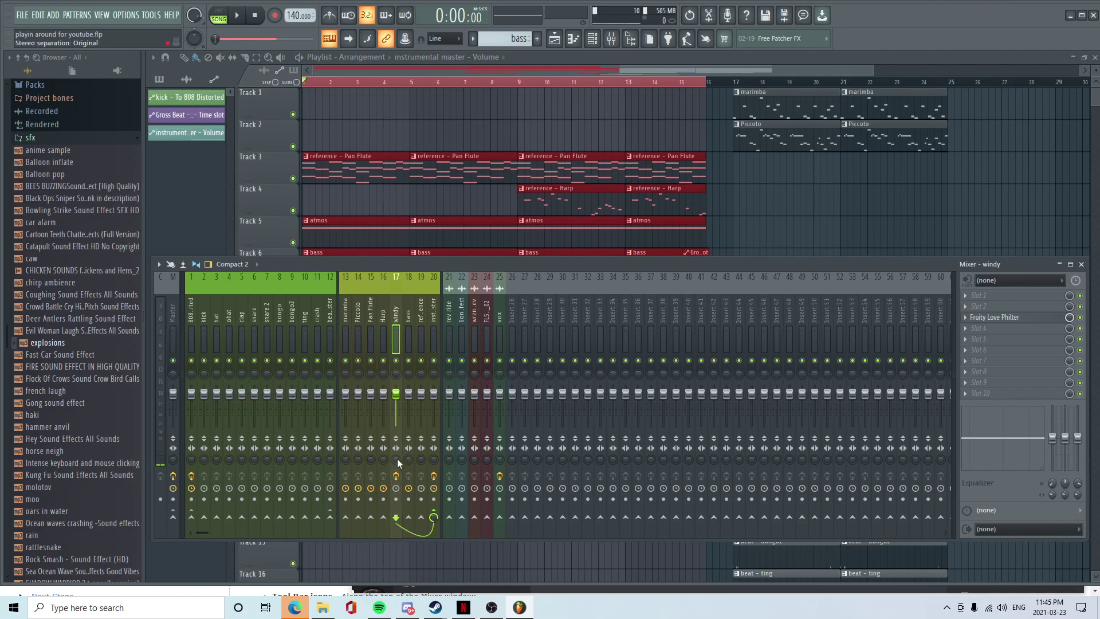
right_click(395, 374)
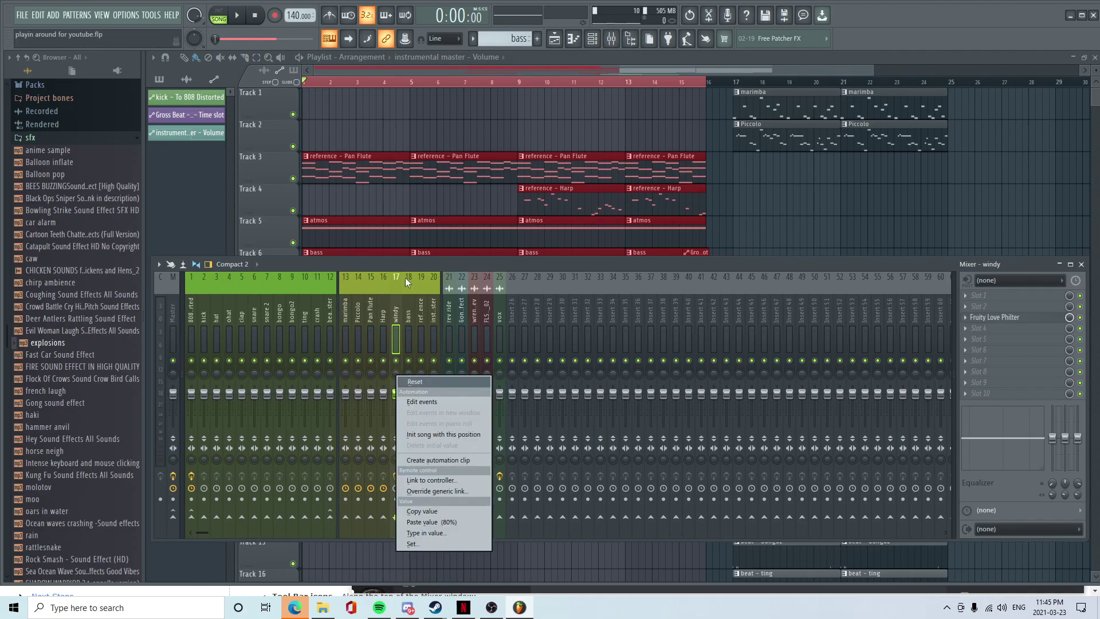
click(406, 263)
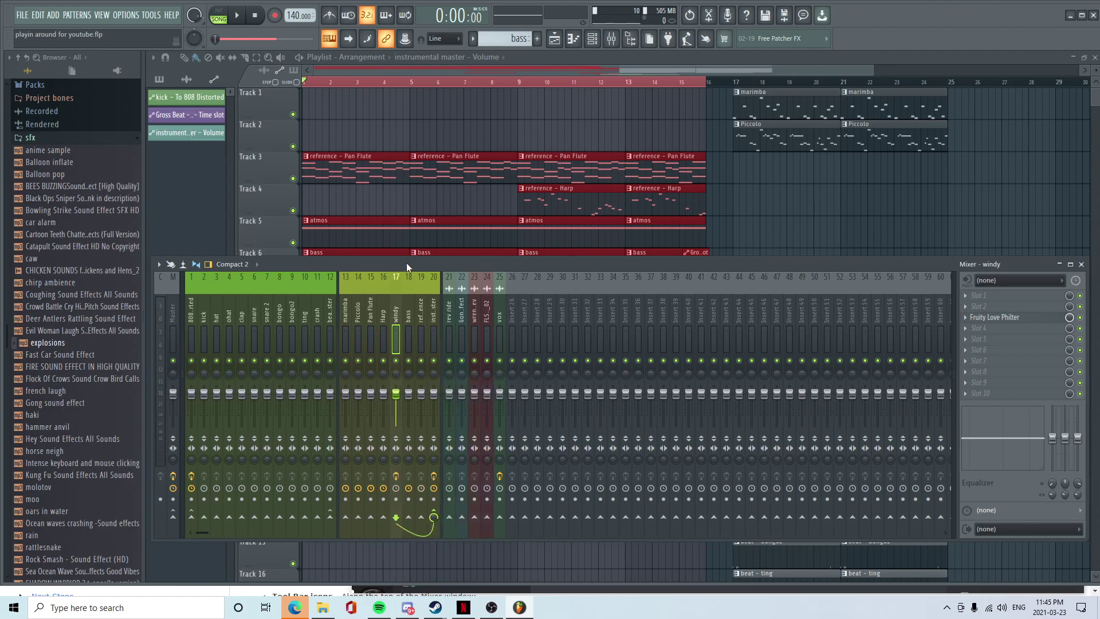
right_click(394, 376)
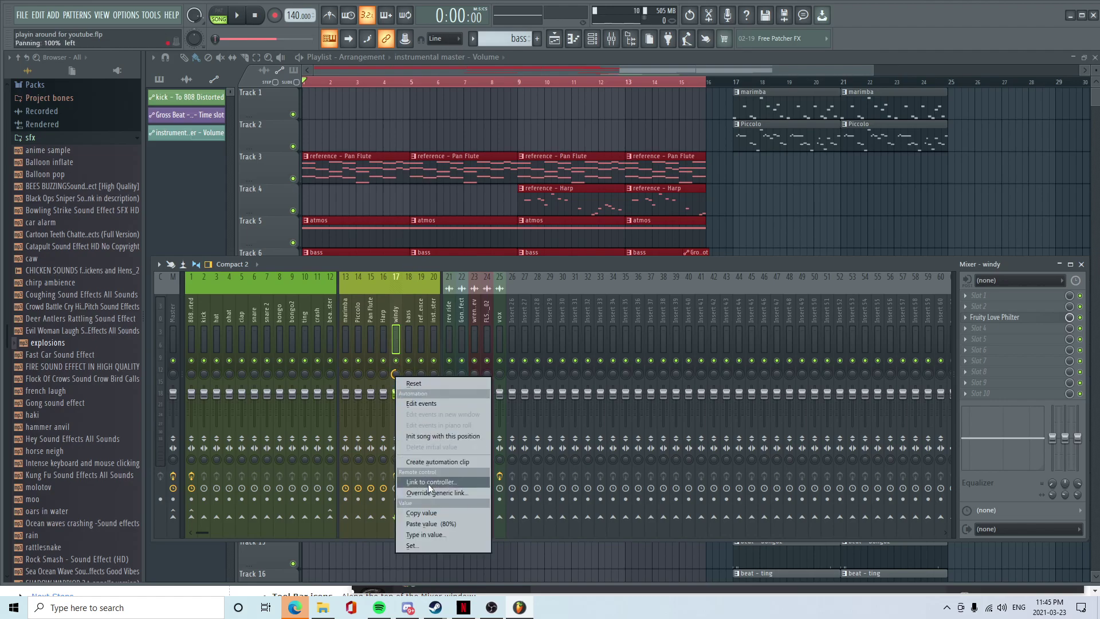
click(434, 463)
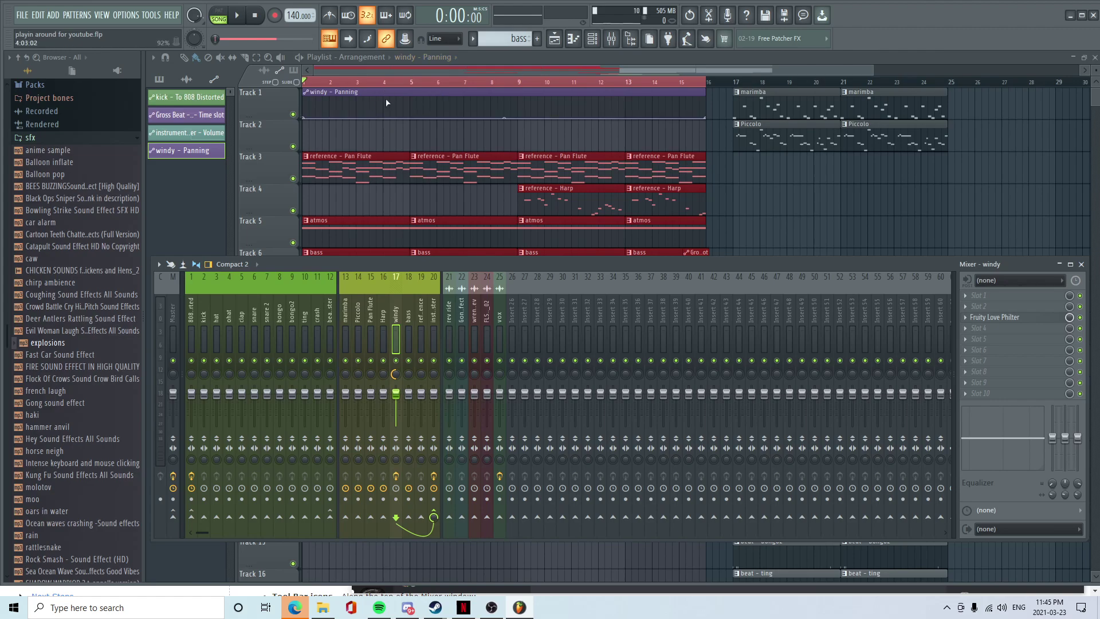
- Shape the windy panning clip with single-curve ramps that peak at bars 5 and 13 and dip at bar 9
click(409, 106)
click(410, 99)
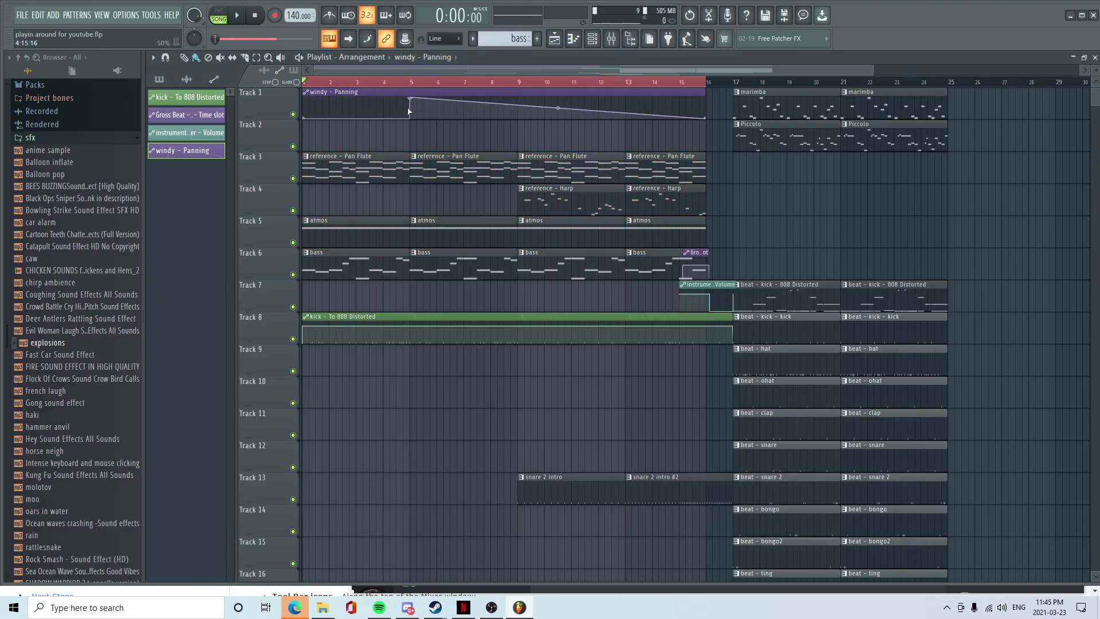
right_click(410, 98)
click(448, 167)
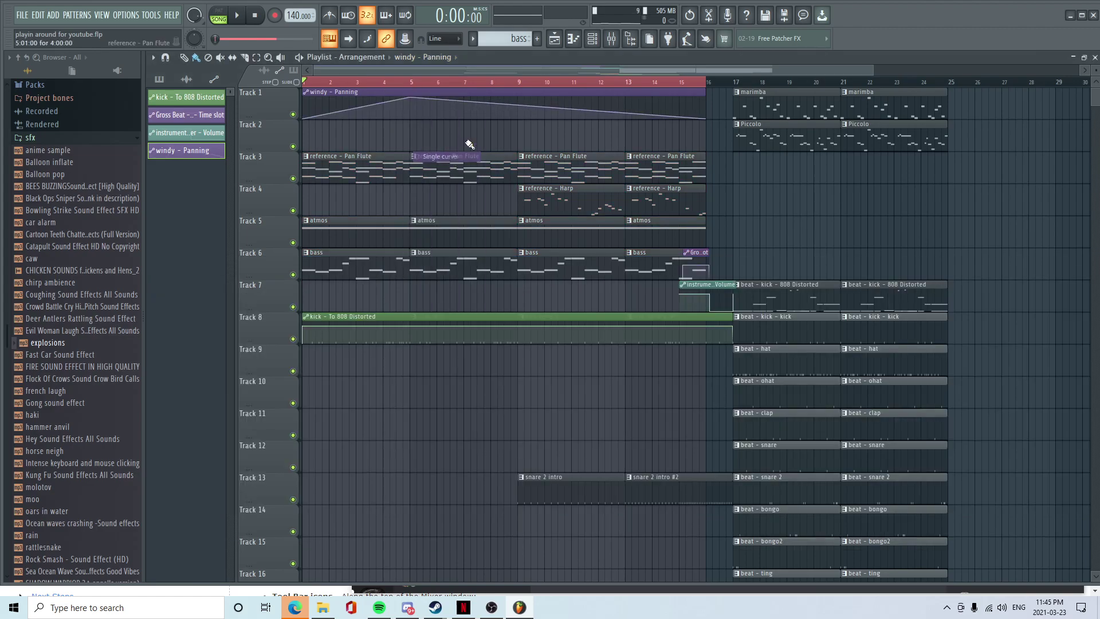
click(520, 119)
click(625, 98)
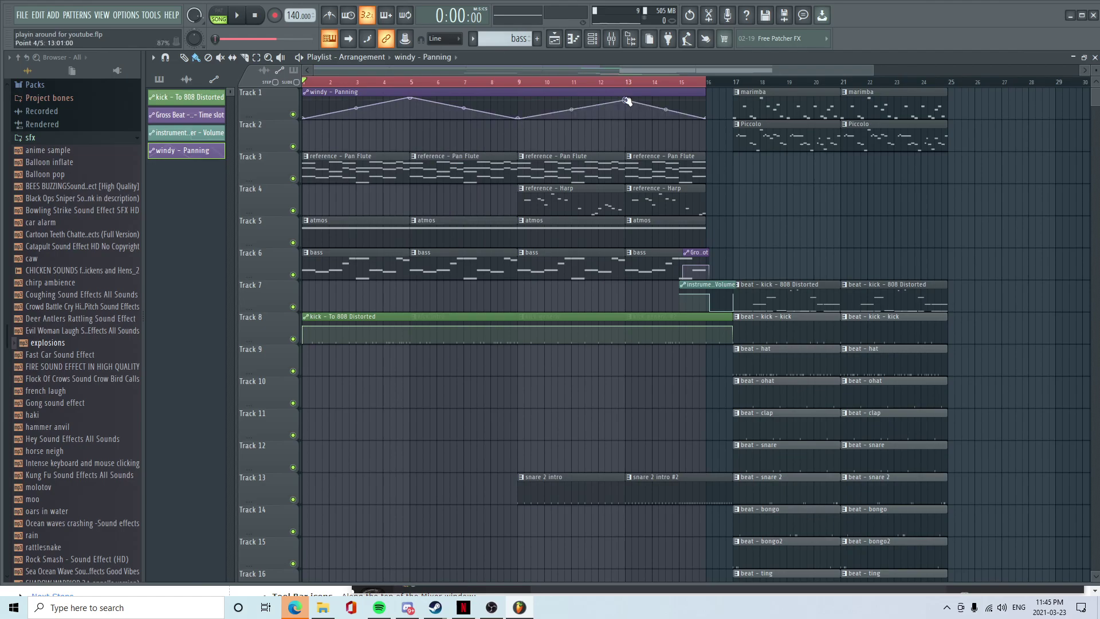
right_click(649, 82)
drag(638, 86, 129, 80)
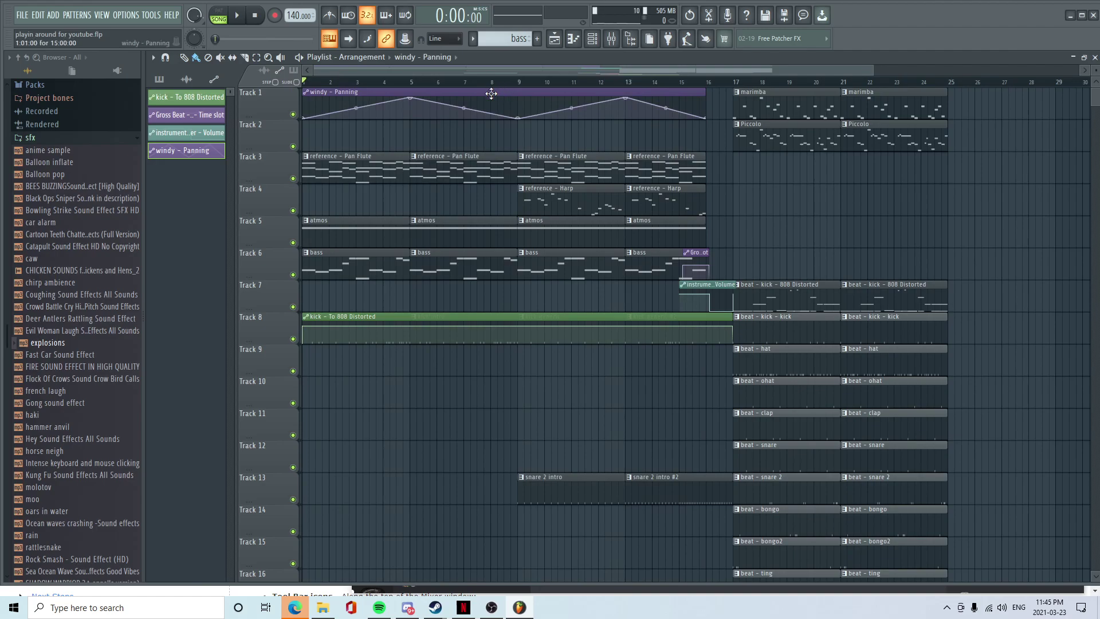
- Move the windy panning clip onto track 5 over the atmos clips and audition that track in solo
drag(491, 94, 491, 223)
right_click(293, 242)
key(space)
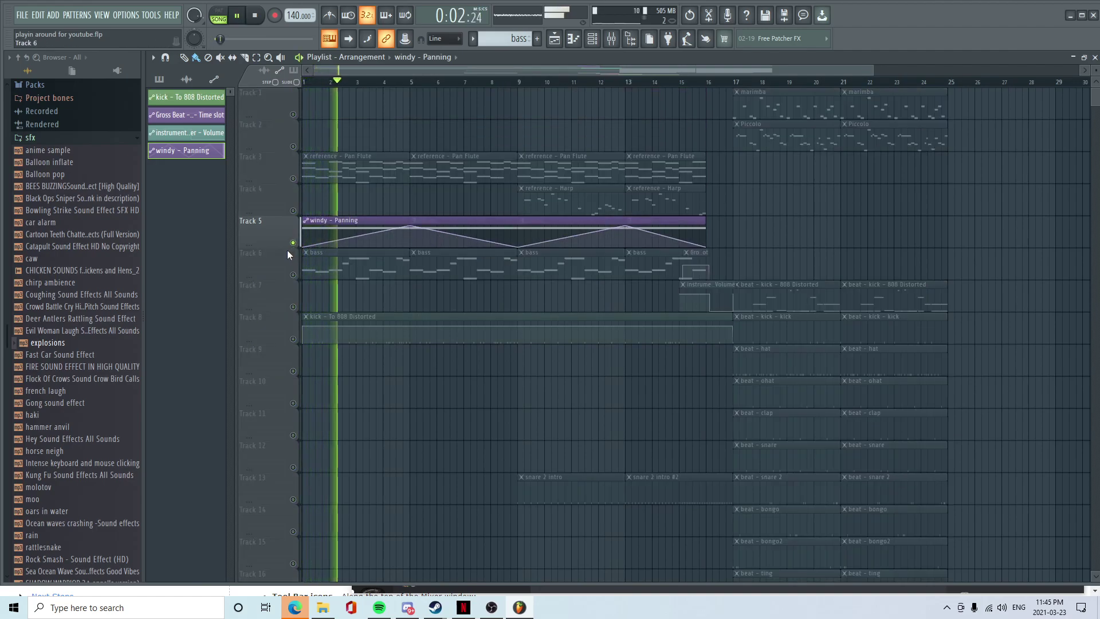
click(612, 39)
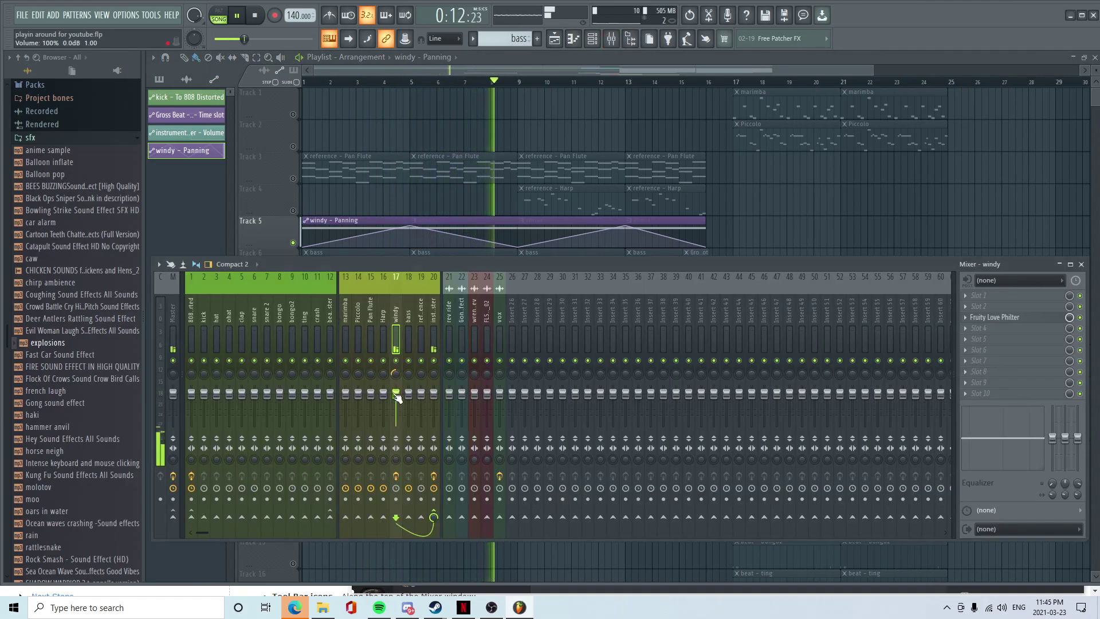
key(F9)
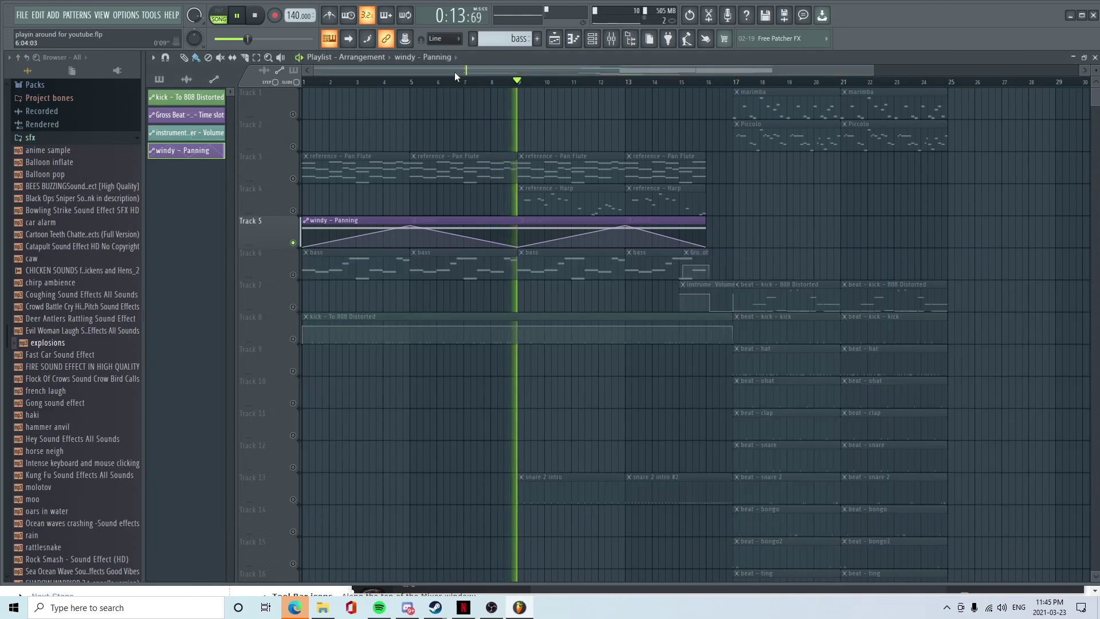
right_click(293, 243)
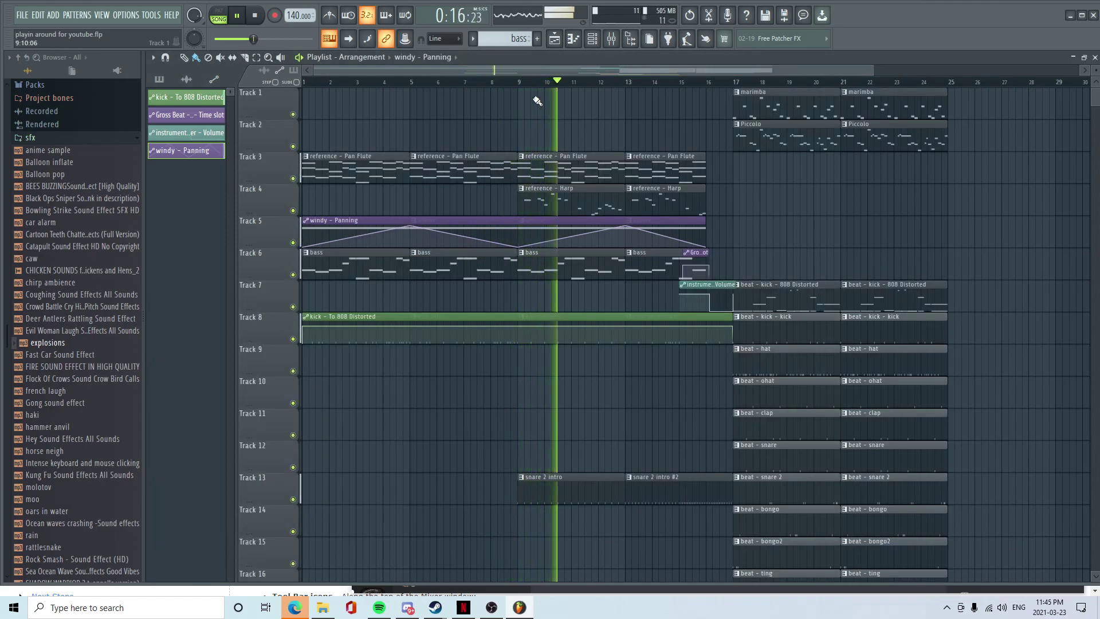
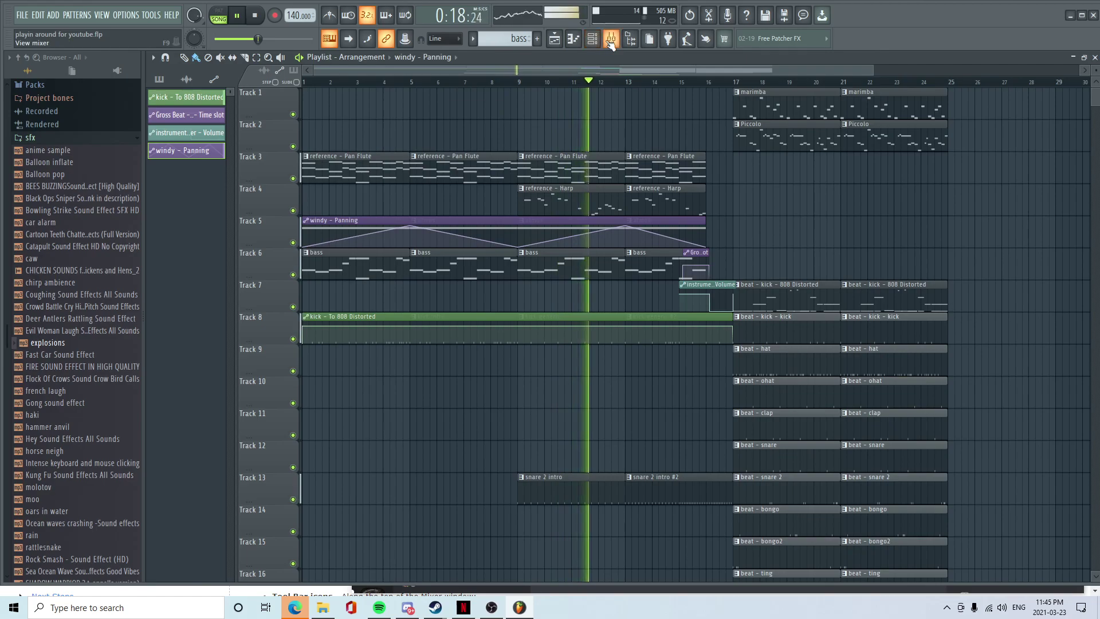
- Save the project while the full arrangement plays
key(F9)
key(ctrl+s)
click(547, 68)
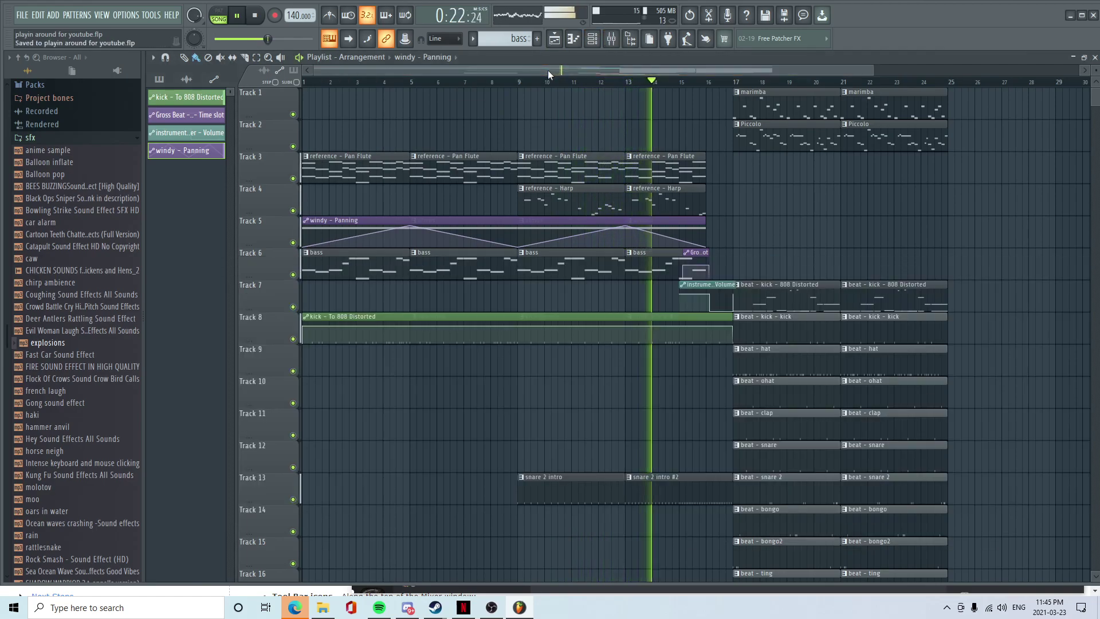
- Listen from the end of the intro through the drop to about bar 21 while examining all arrangement tracks
scroll(479, 424, down, 3)
scroll(481, 419, down, 3)
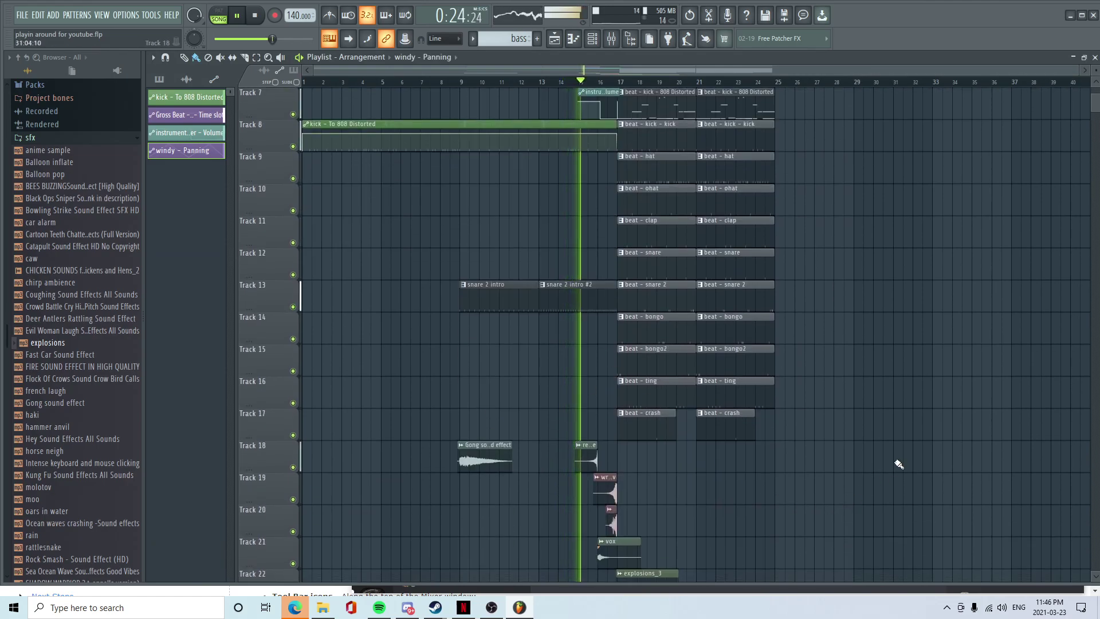
scroll(899, 430, up, 6)
scroll(902, 435, down, 5)
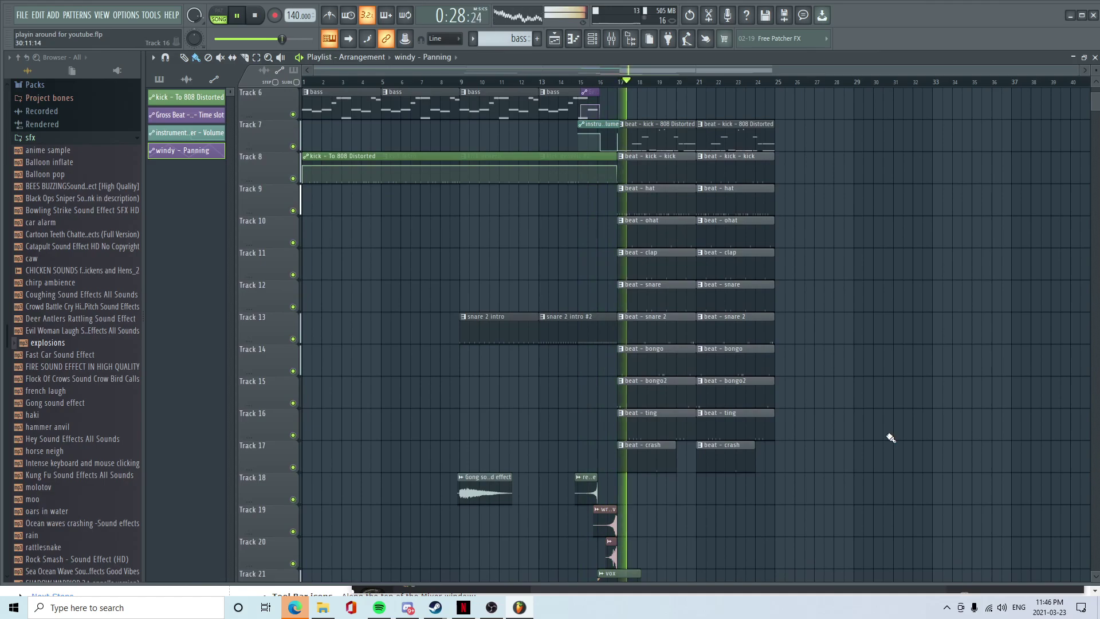
scroll(894, 437, up, 5)
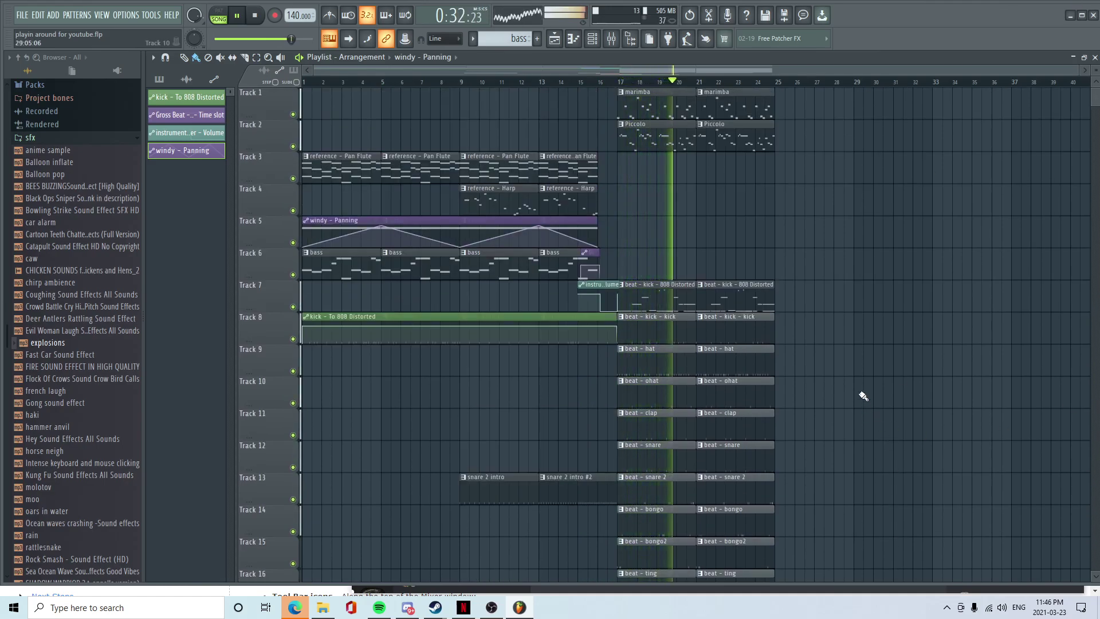
scroll(864, 400, down, 3)
scroll(928, 446, down, 4)
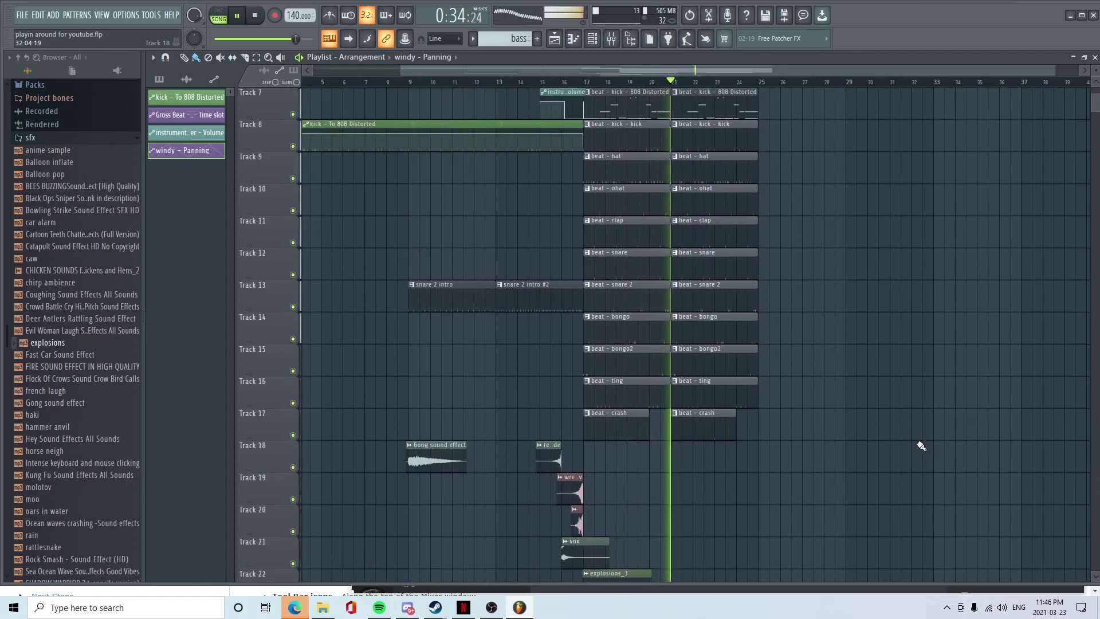
scroll(905, 438, up, 3)
scroll(790, 398, up, 2)
scroll(802, 409, down, 2)
key(space)
- Copy the marimba and Piccolo clips from bars 17–25 so they repeat from bar 25 and bar 33
scroll(820, 401, up, 5)
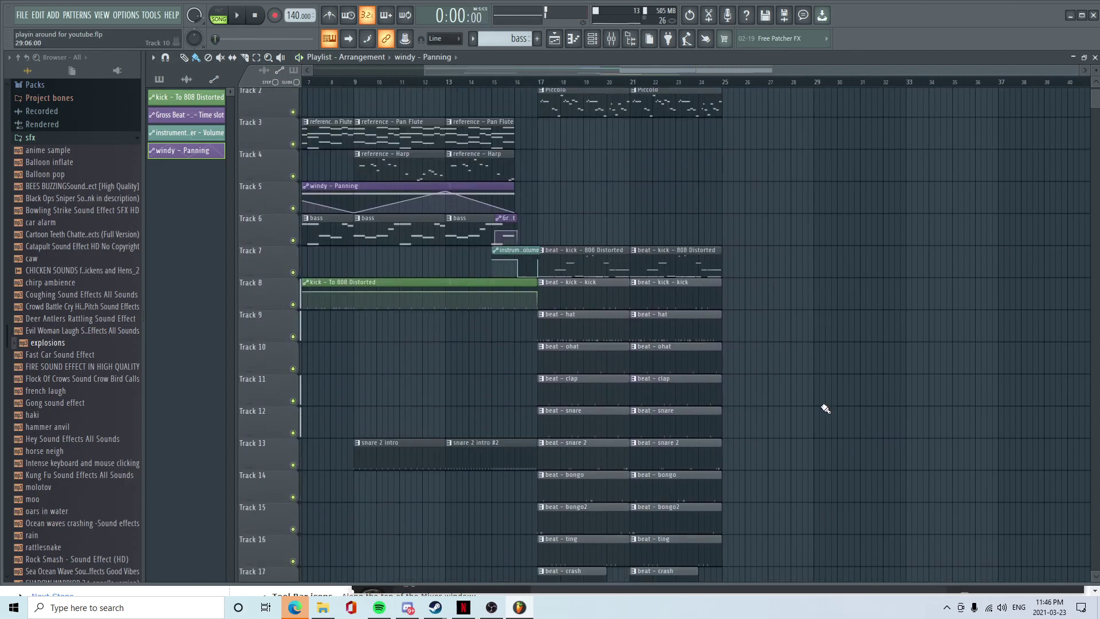
drag(695, 175, 617, 106)
drag(614, 66, 782, 77)
drag(516, 111, 483, 111)
click(495, 110)
drag(685, 70, 737, 100)
key(ctrl+v)
drag(624, 114, 668, 113)
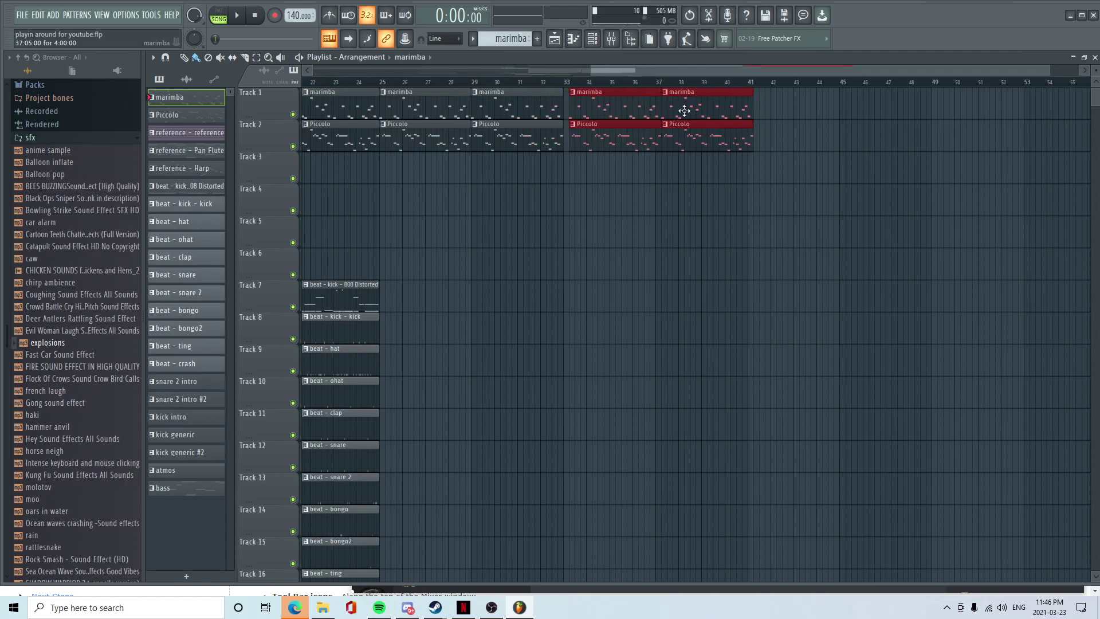
- Repeat the marimba and Piccolo clips on tracks 1 and 2 up to bar 49
drag(675, 72, 690, 108)
key(ctrl+v)
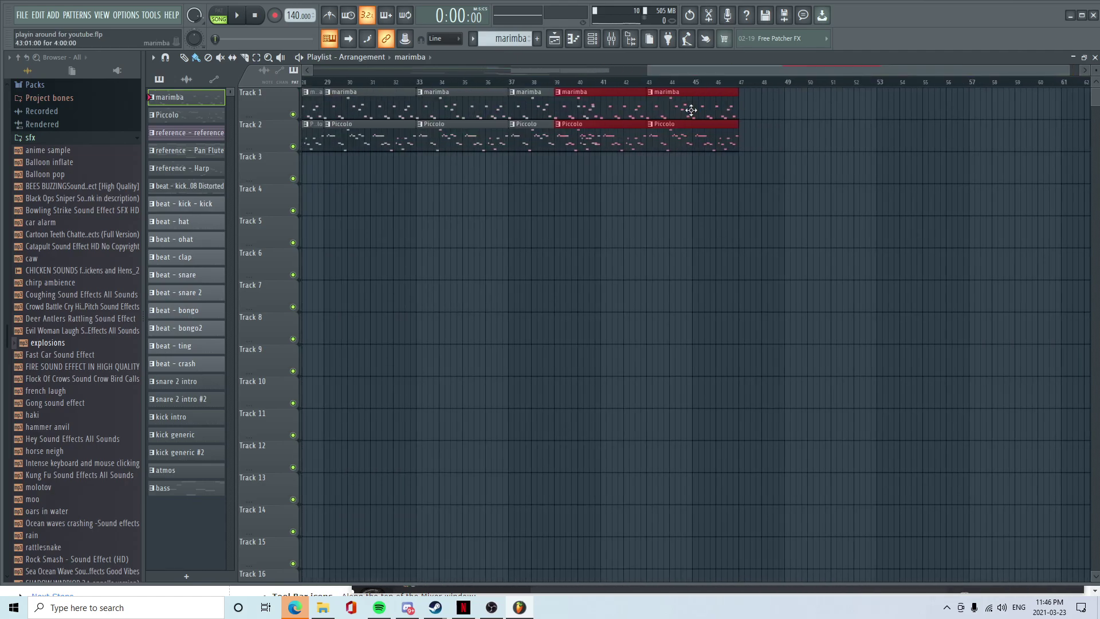
drag(594, 108, 622, 117)
drag(656, 71, 338, 94)
- Duplicate the beat clips on tracks 7–17 from bars 17–25 so they repeat from bar 25
scroll(928, 266, down, 1)
scroll(961, 263, down, 5)
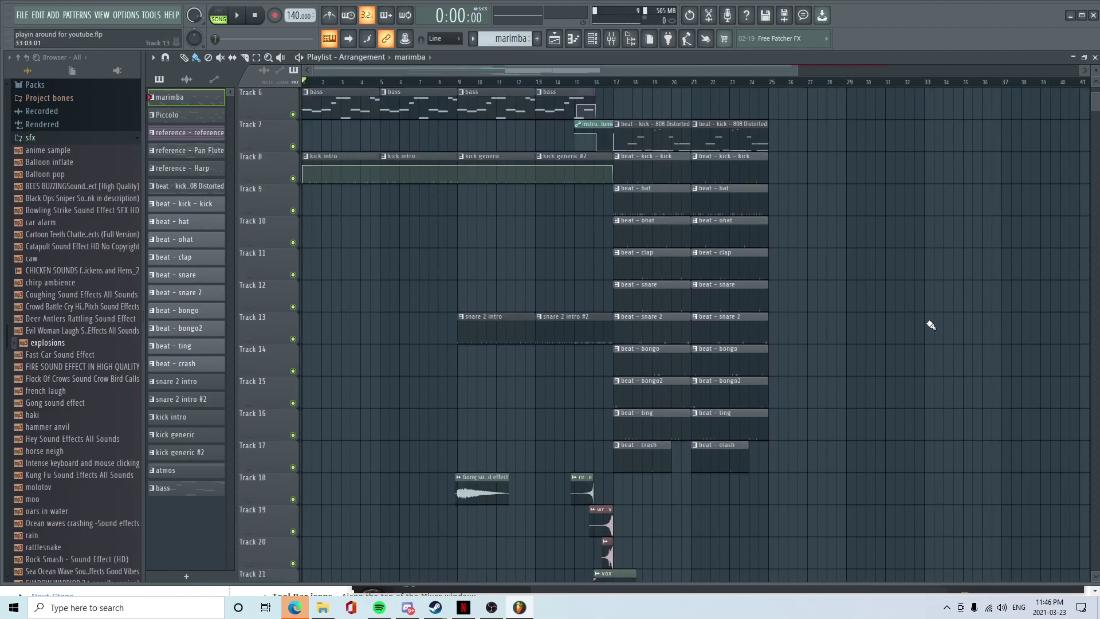
scroll(931, 325, up, 3)
scroll(911, 372, down, 1)
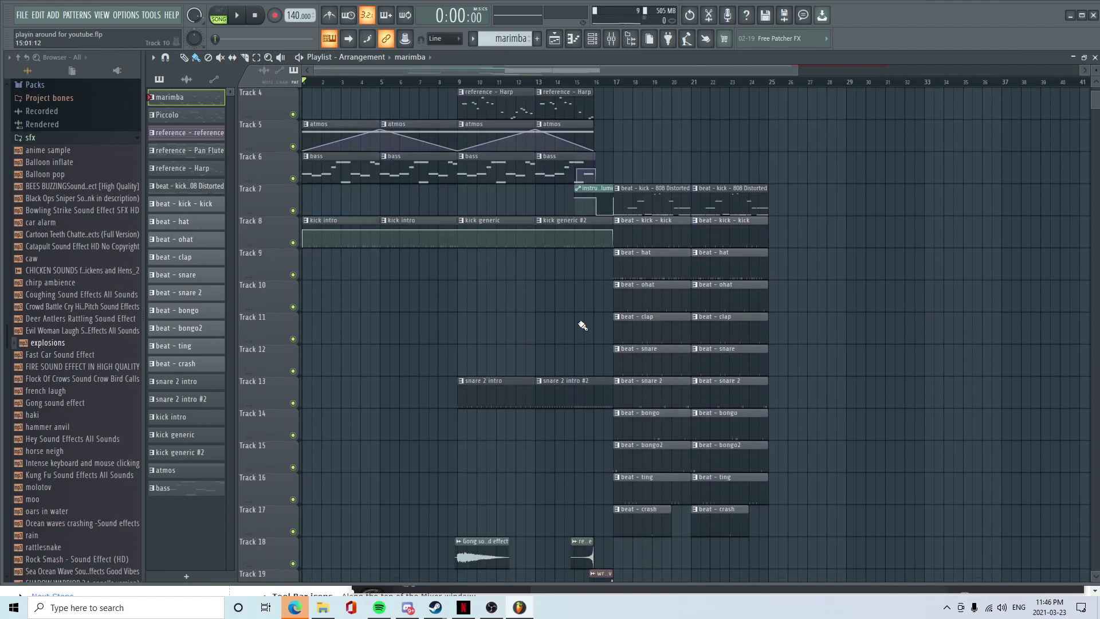
scroll(710, 286, right, 4)
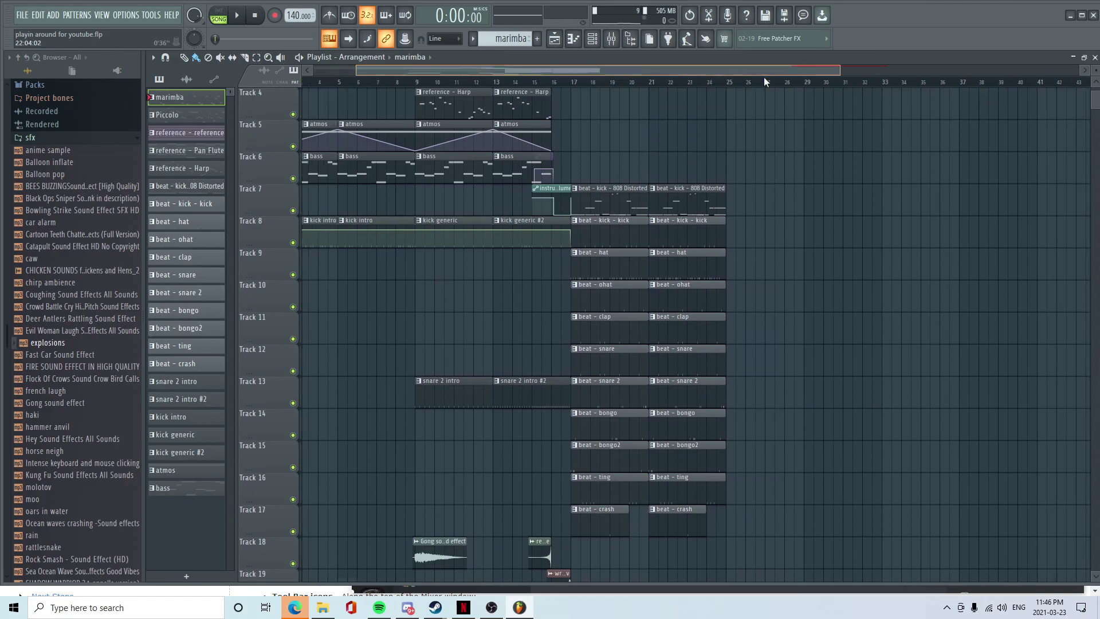
scroll(716, 405, down, 4)
click(667, 453)
right_click(692, 446)
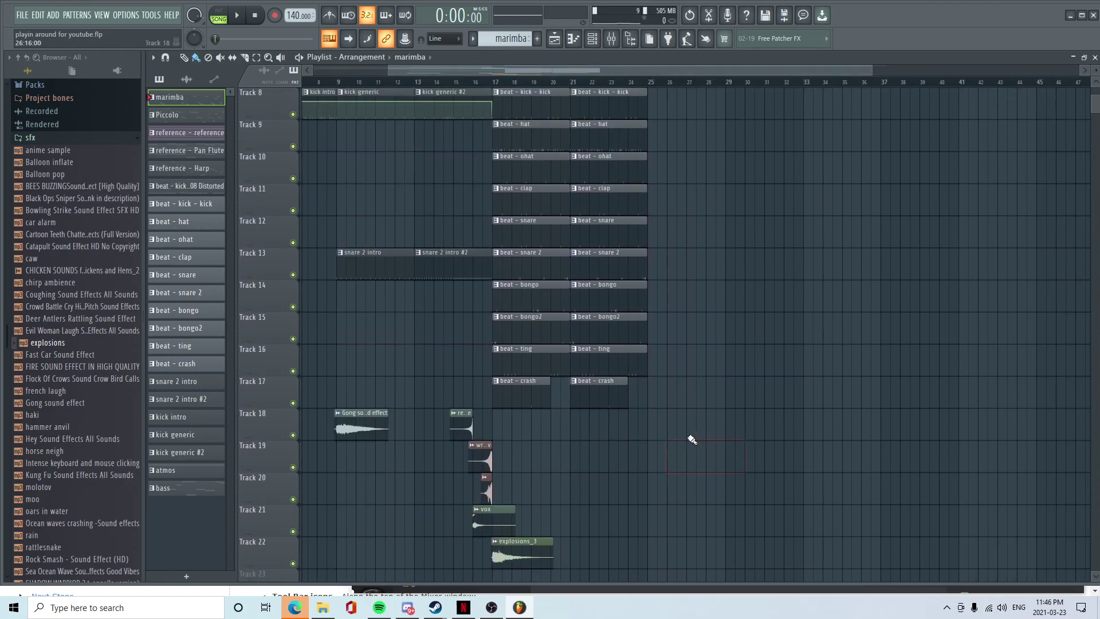
scroll(624, 455, up, 1)
drag(655, 463, 450, 205)
scroll(487, 258, up, 4)
key(ctrl+b)
drag(624, 69, 723, 81)
drag(480, 222, 506, 227)
- Duplicate the same block of beat clips on tracks 7–17 again from bar 33
drag(598, 70, 648, 103)
key(ctrl+b)
drag(522, 214, 597, 211)
drag(681, 71, 790, 79)
scroll(724, 250, up, 3)
scroll(700, 273, down, 5)
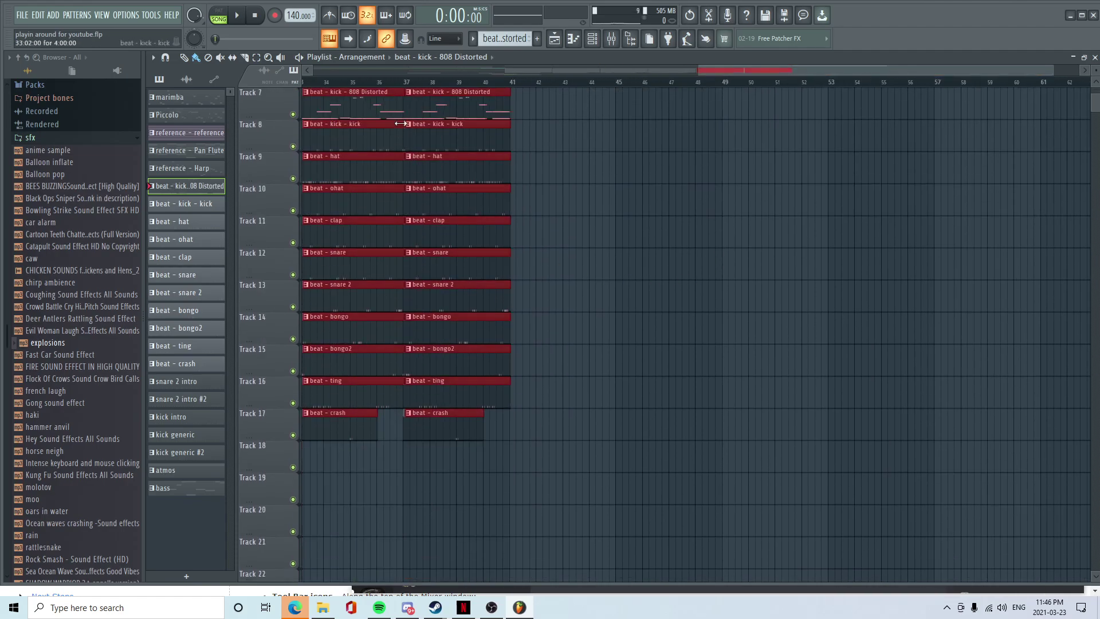
- Duplicate the beat clips once more from bar 41 to bar 49 and check their alignment at bar 41
scroll(692, 278, up, 4)
key(ctrl+b)
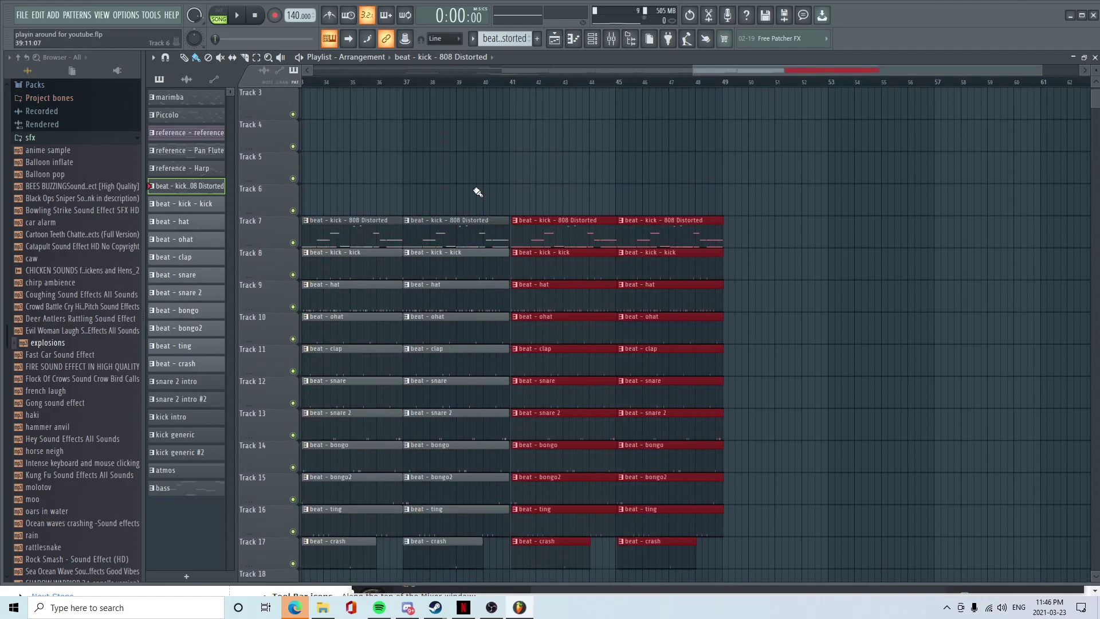
key(ctrl+b)
scroll(532, 201, up, 4)
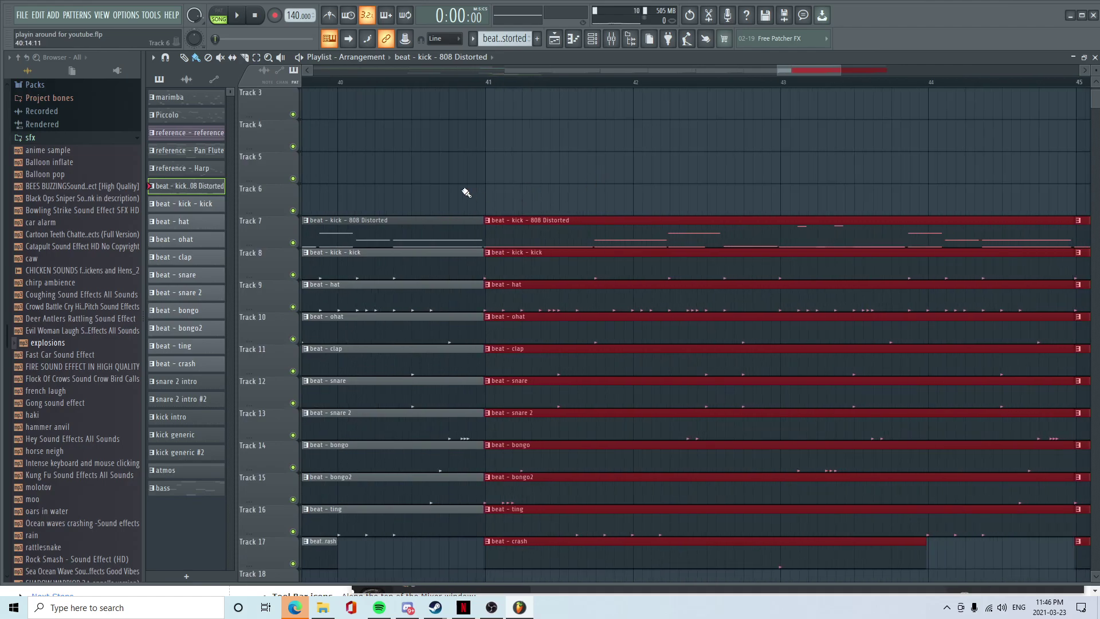
scroll(468, 178, up, 2)
scroll(485, 171, up, 2)
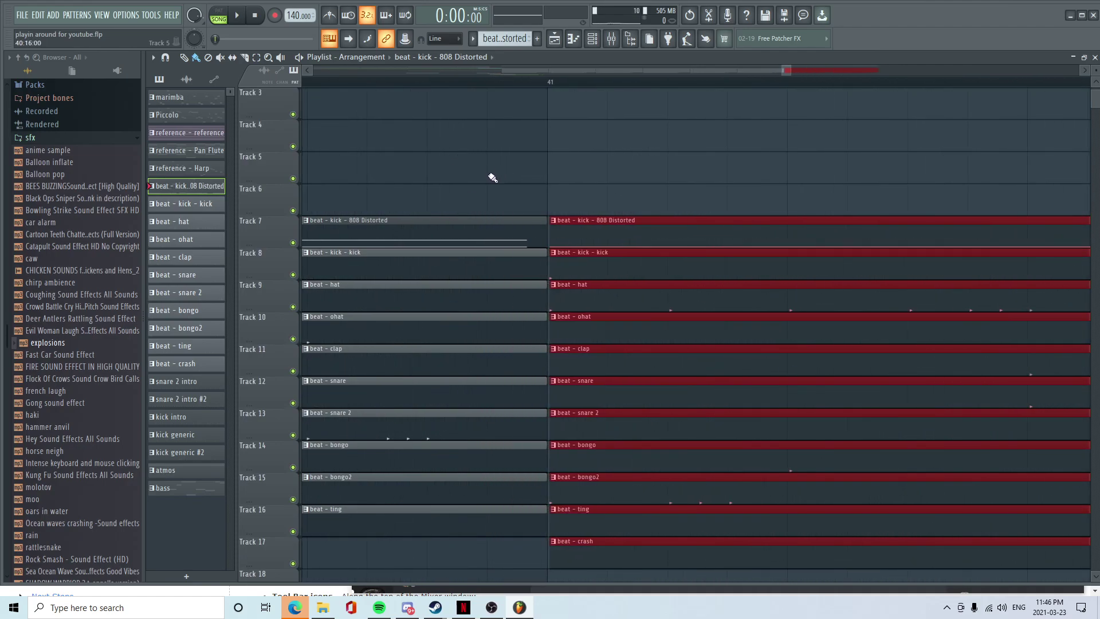
scroll(492, 184, down, 6)
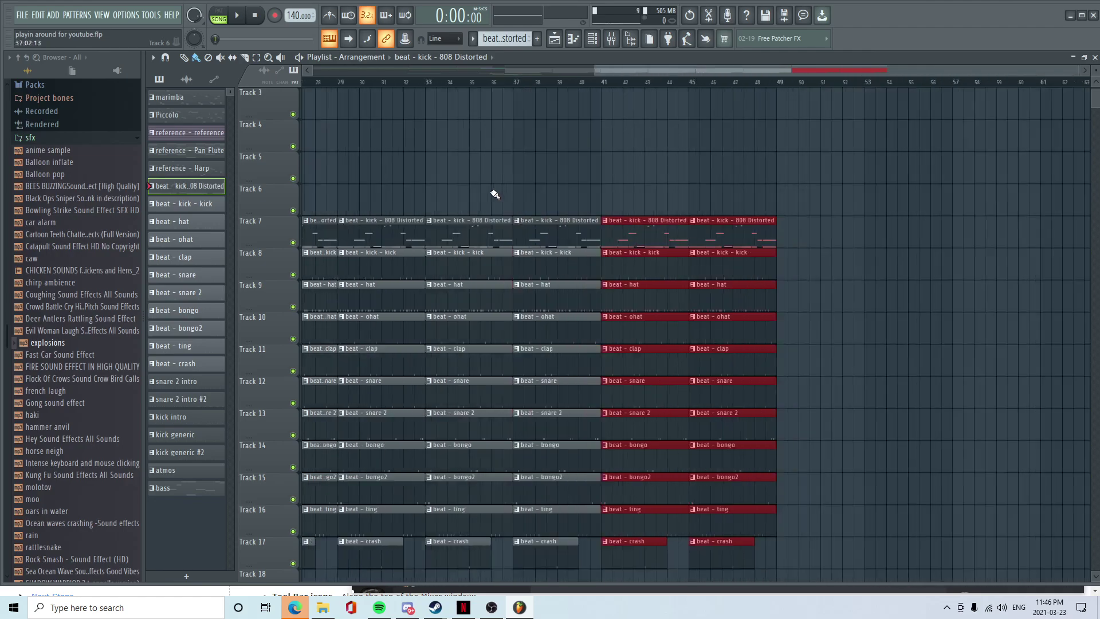
drag(697, 67, 578, 89)
scroll(621, 242, up, 2)
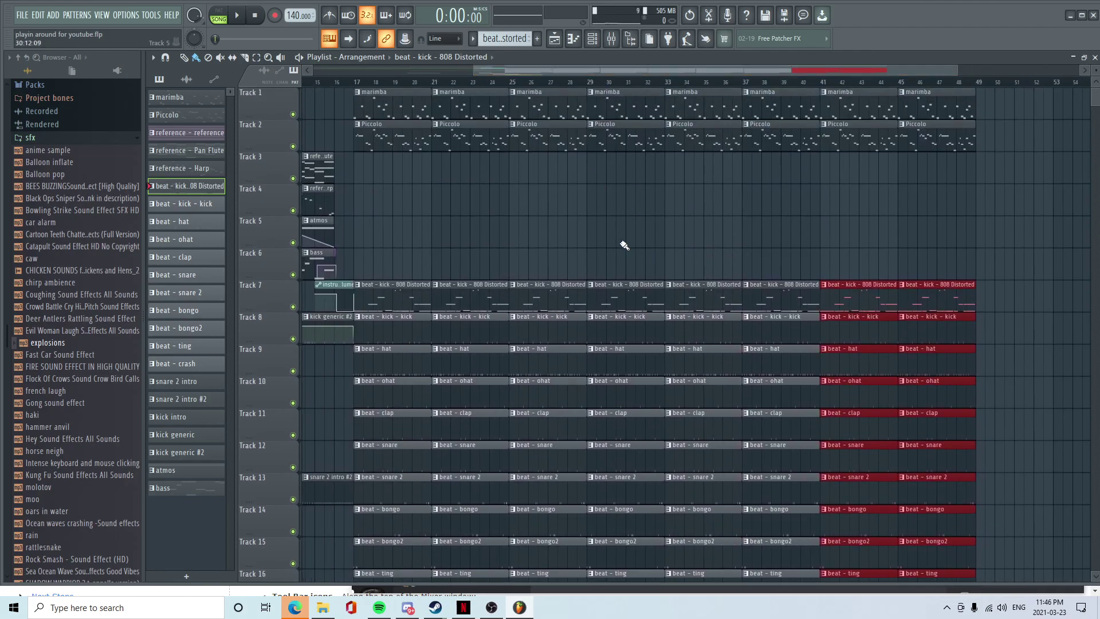
- Play the arrangement from bar 17 while looking over the extended beat tracks
click(359, 75)
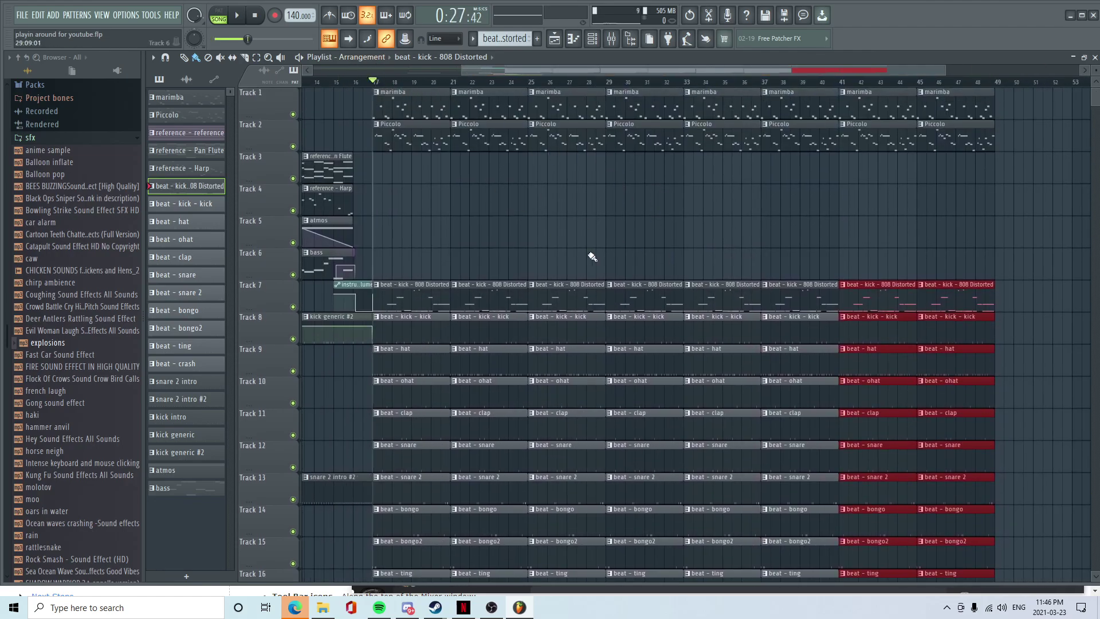
scroll(557, 238, down, 7)
key(space)
scroll(480, 487, up, 2)
scroll(467, 500, up, 3)
scroll(509, 543, down, 5)
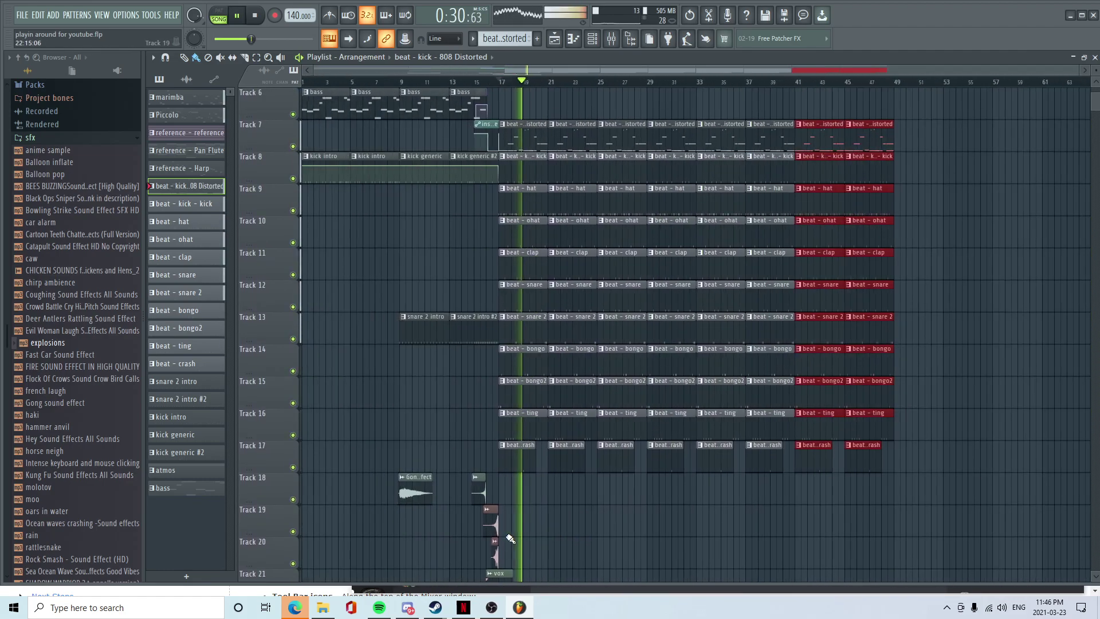
key(space)
- Delete the repeated crash clips on track 17, keeping only those at bars 17, 33 and 45
right_click(566, 457)
right_click(610, 459)
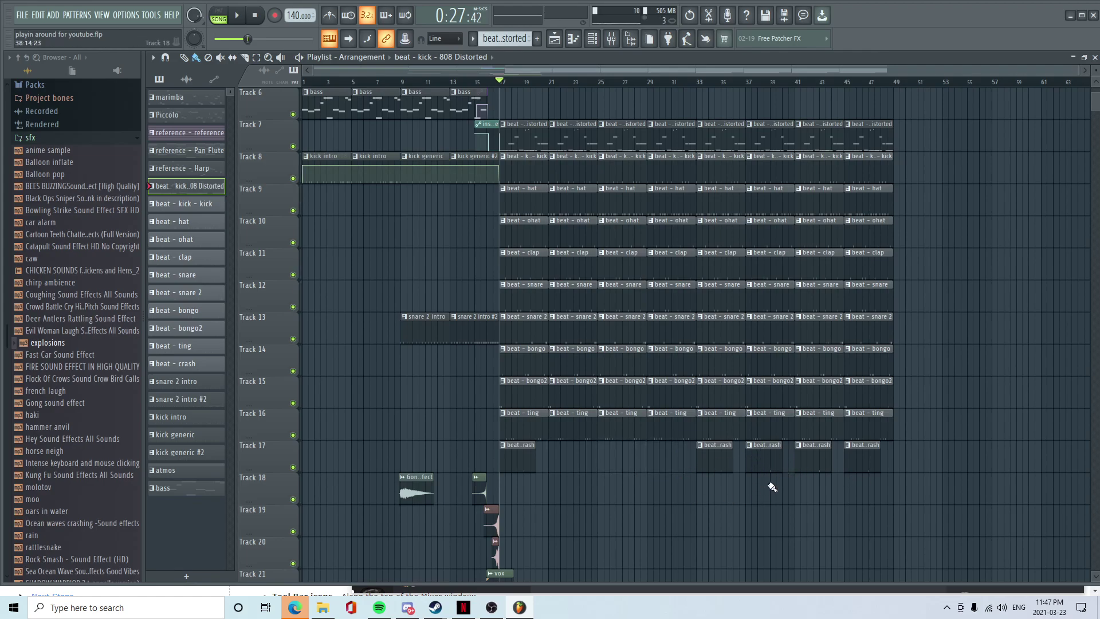
right_click(767, 464)
right_click(813, 464)
right_click(861, 467)
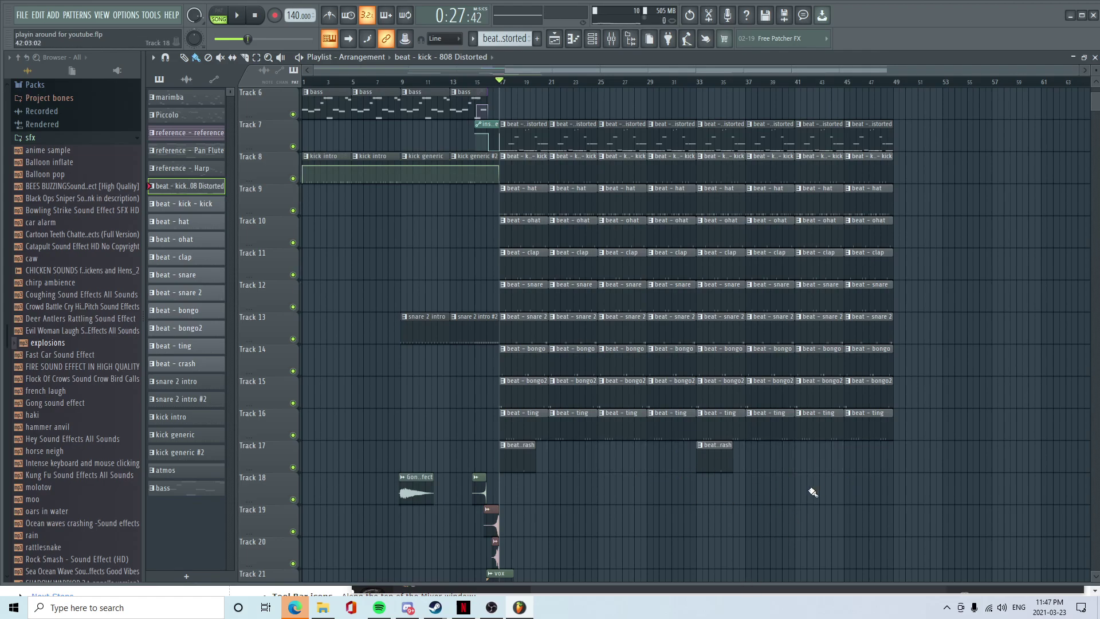
scroll(965, 319, up, 3)
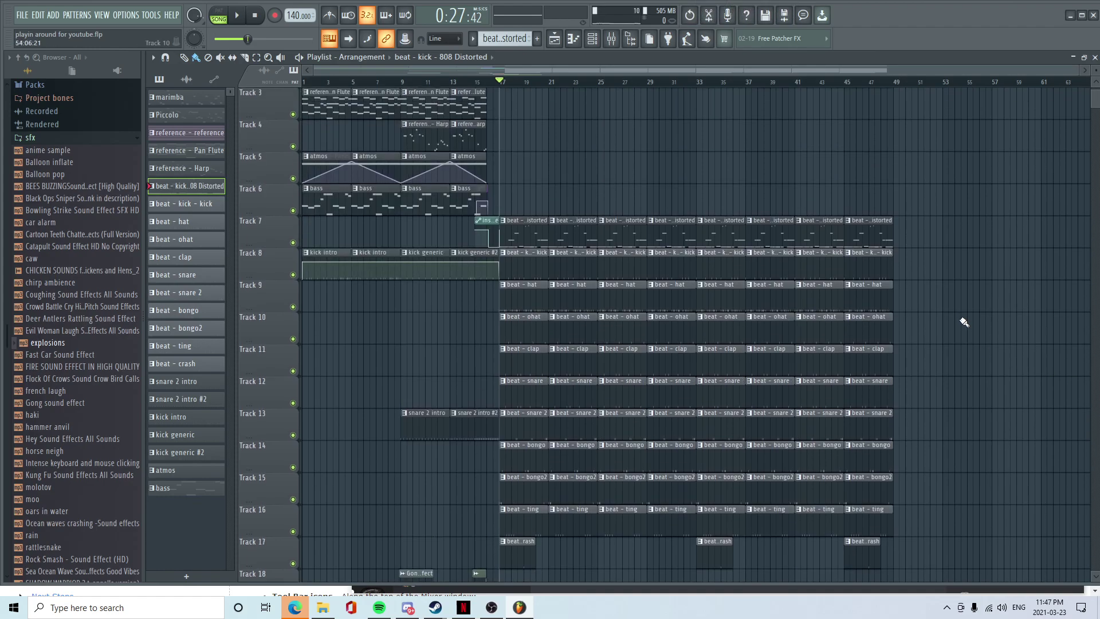
- Delete the hat and ohat clips on tracks 9 and 10 between bars 17 and 33
scroll(965, 319, up, 3)
scroll(555, 179, left, 2)
scroll(612, 91, up, 2)
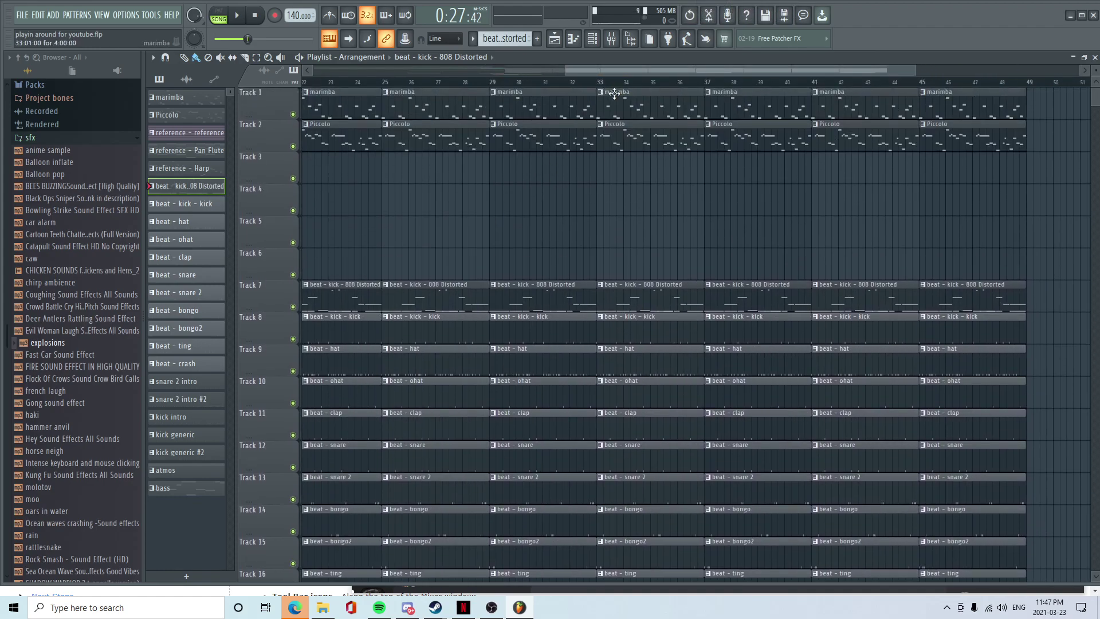
scroll(619, 84, left, 2)
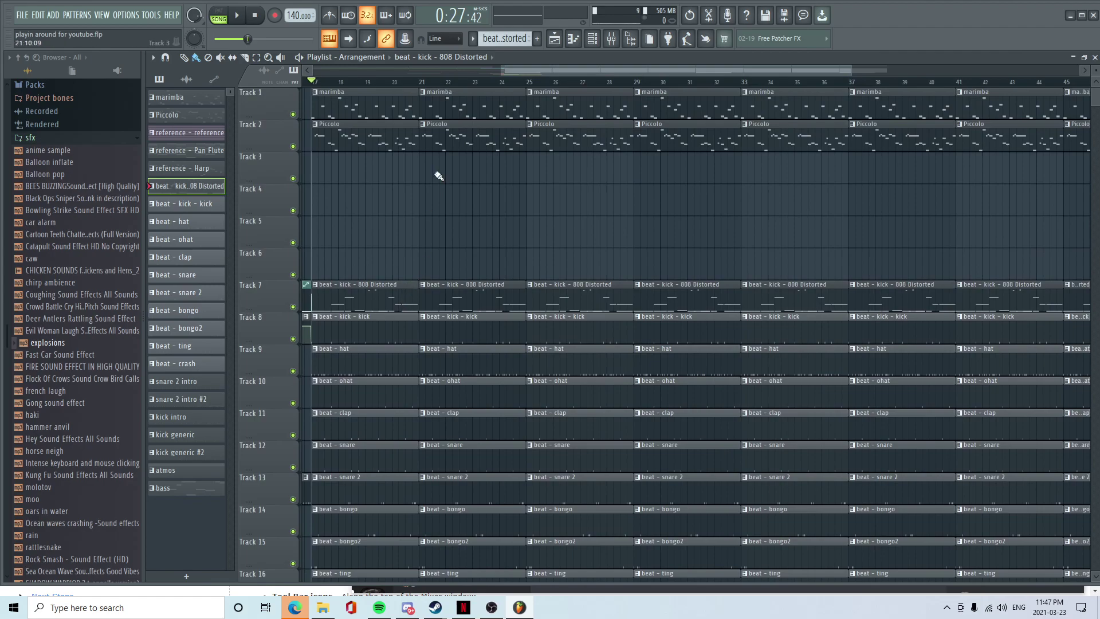
scroll(439, 175, down, 3)
right_click(376, 268)
right_click(453, 275)
right_click(444, 298)
right_click(398, 308)
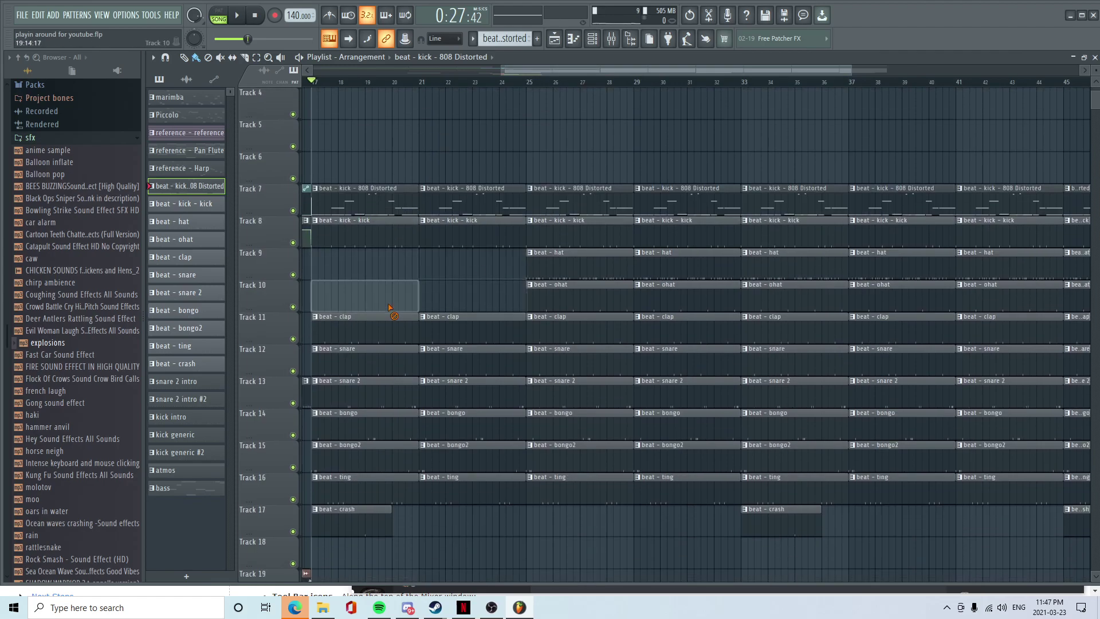
right_click(529, 300)
right_click(562, 272)
right_click(648, 274)
right_click(663, 294)
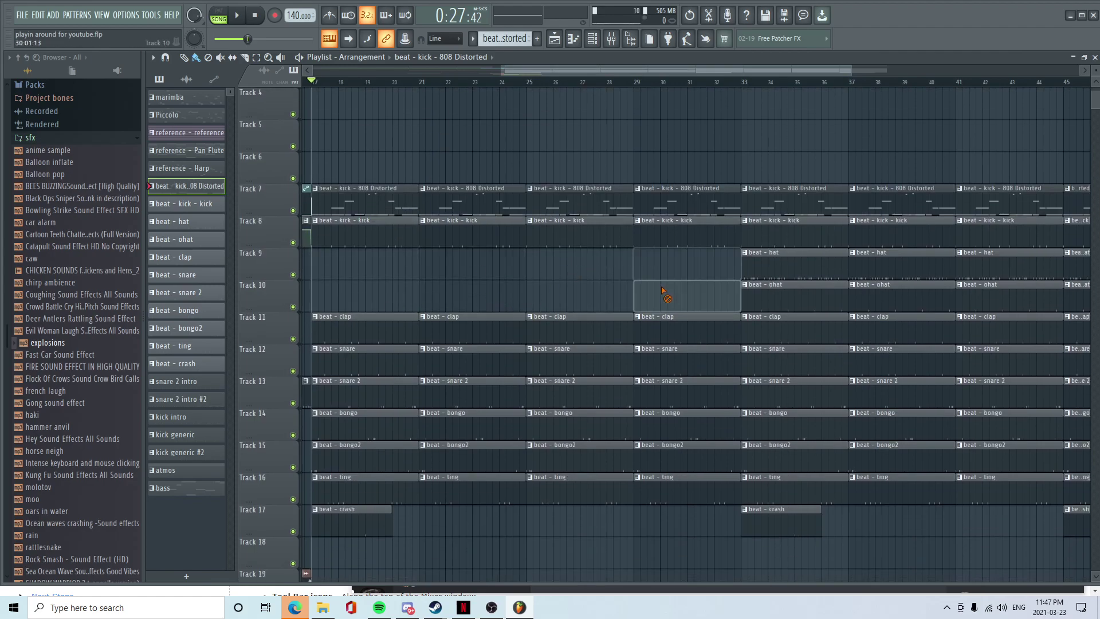
- Delete the two 808 Distorted clips on track 7 between bars 25 and 33
scroll(553, 291, down, 3)
scroll(527, 302, up, 3)
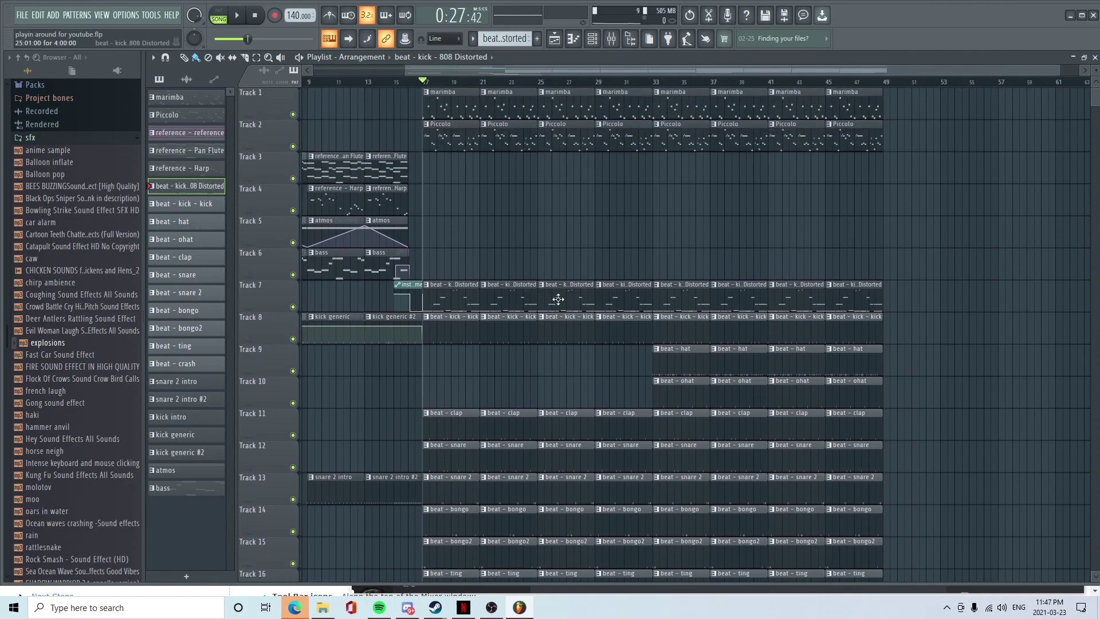
scroll(576, 291, down, 3)
scroll(579, 294, up, 3)
right_click(575, 297)
right_click(621, 297)
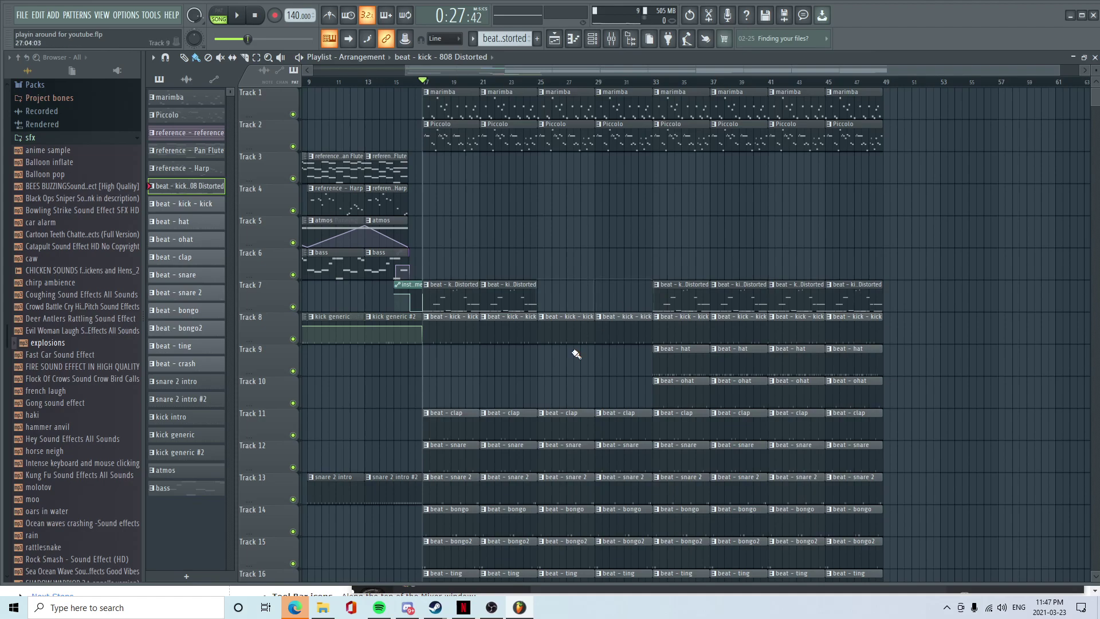
- Delete the bongo, bongo2, ting and snare 2 clips between bars 25 and 33
scroll(579, 342, down, 3)
scroll(441, 367, down, 3)
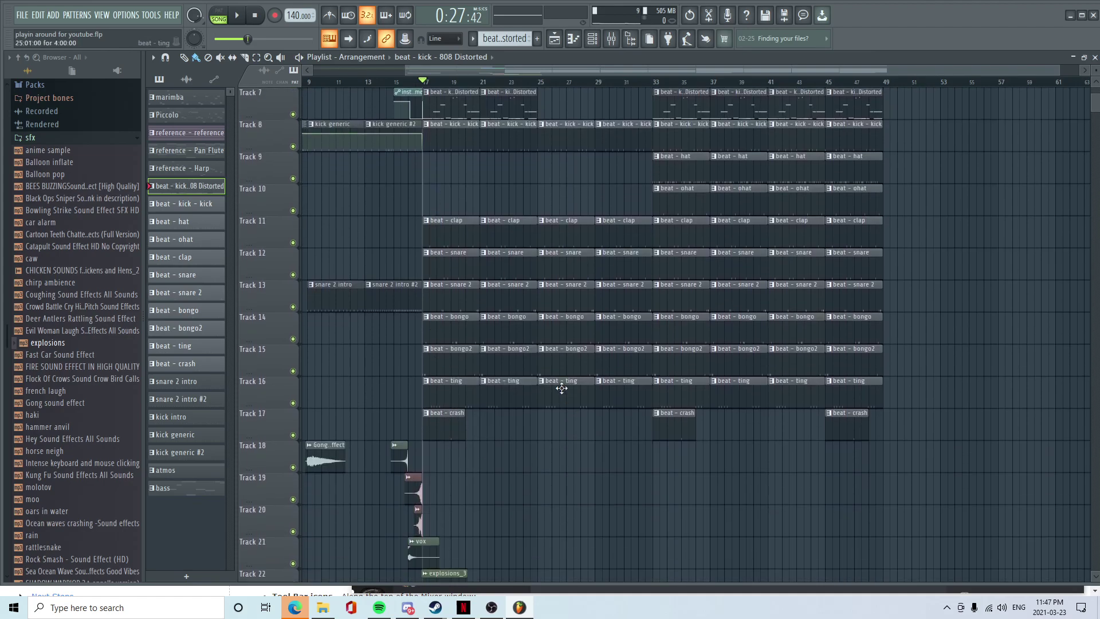
right_click(570, 363)
right_click(576, 333)
right_click(606, 334)
right_click(608, 358)
right_click(614, 384)
scroll(458, 429, up, 1)
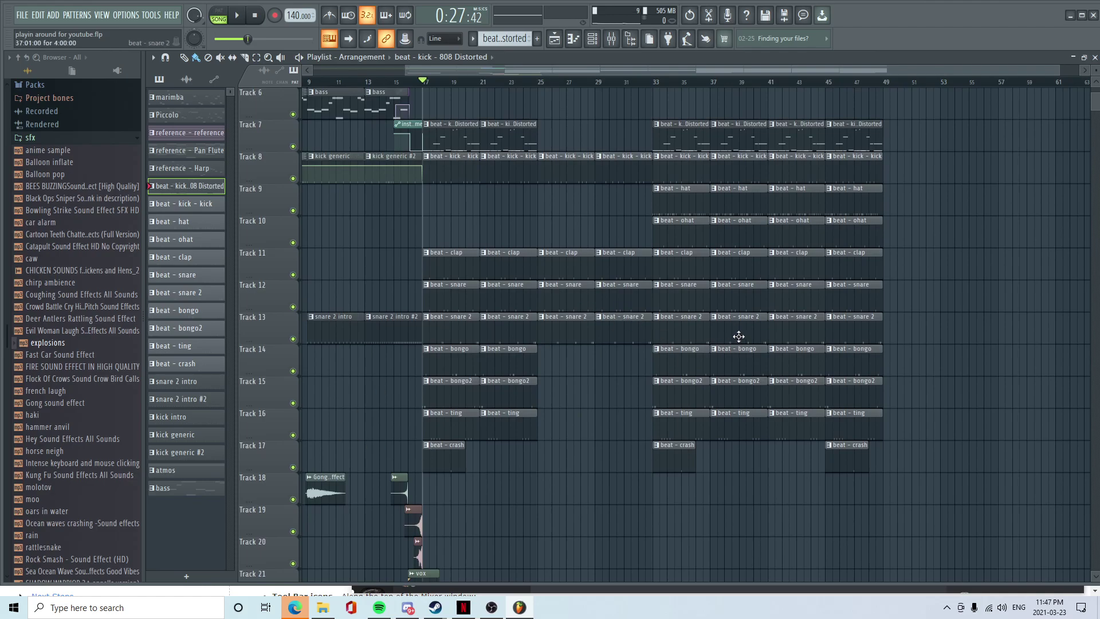
right_click(574, 334)
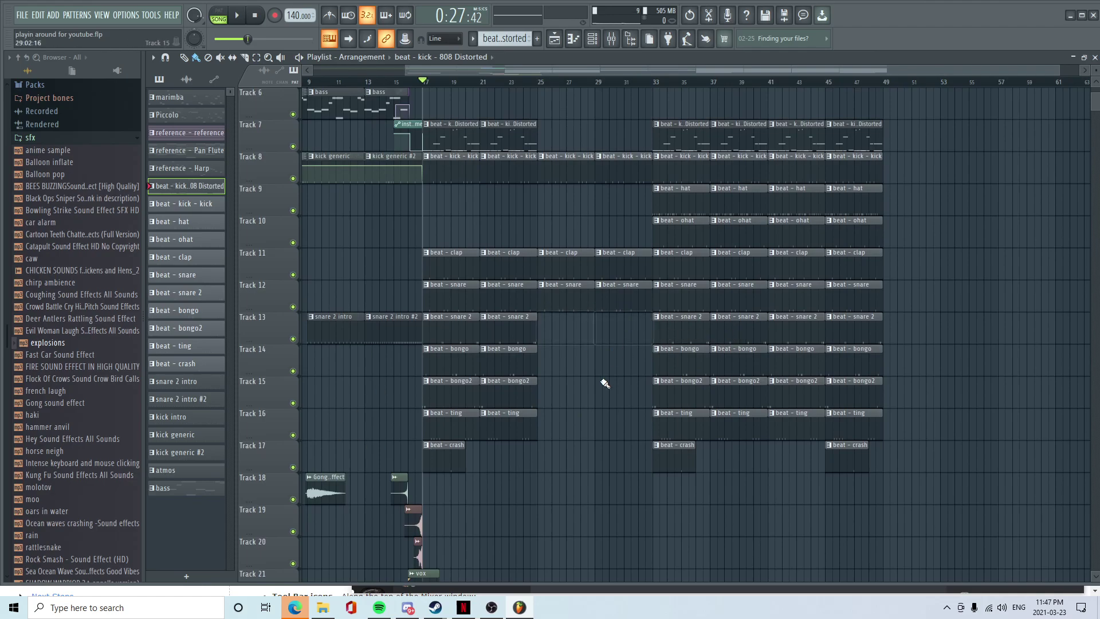
right_click(621, 334)
- Audition the thinned-out section from bar 25 and delete its kick clips on track 8 up to bar 33
scroll(577, 401, up, 4)
click(543, 84)
key(space)
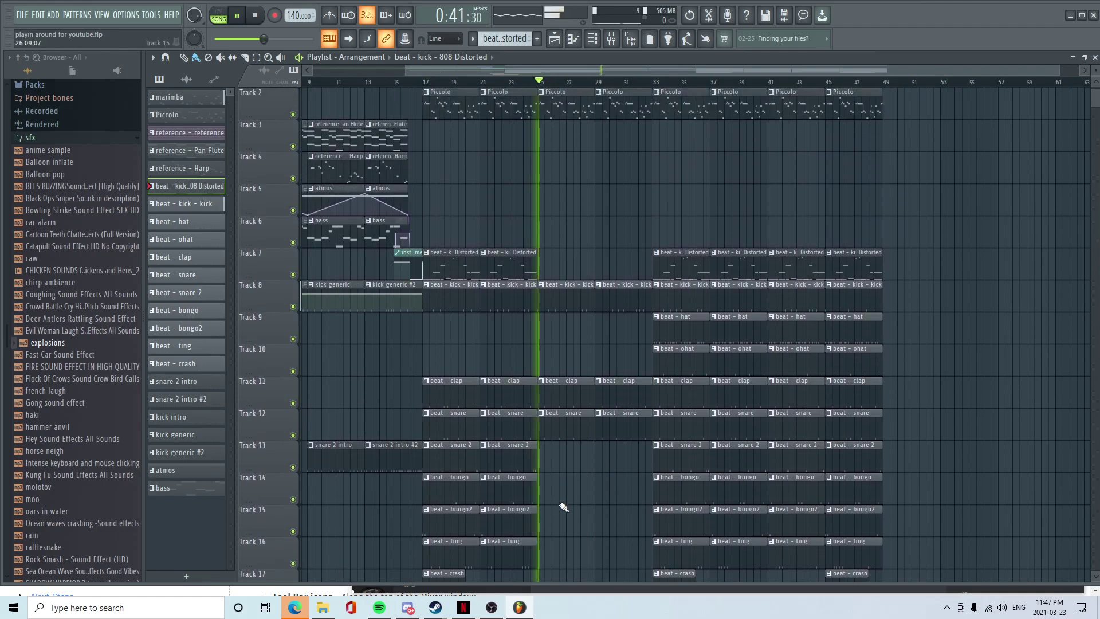
scroll(402, 349, down, 1)
right_click(635, 303)
right_click(656, 305)
scroll(638, 334, up, 3)
key(space)
scroll(626, 341, down, 2)
scroll(277, 406, down, 5)
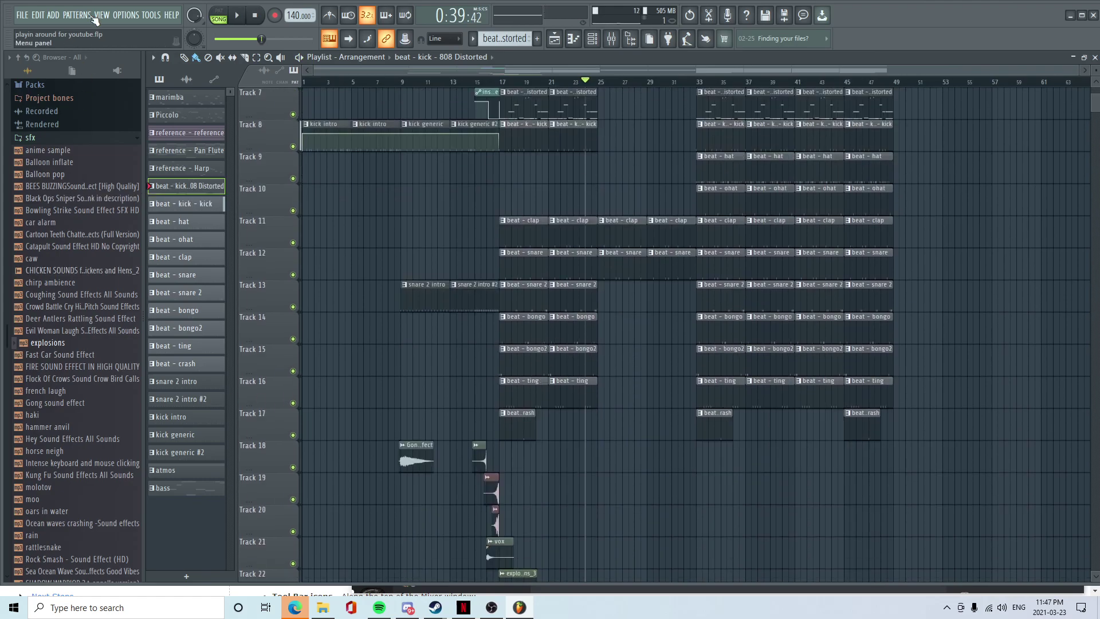
- Search the browser for "vibraslap" until the RD_VibraSlap sample is reached
click(37, 59)
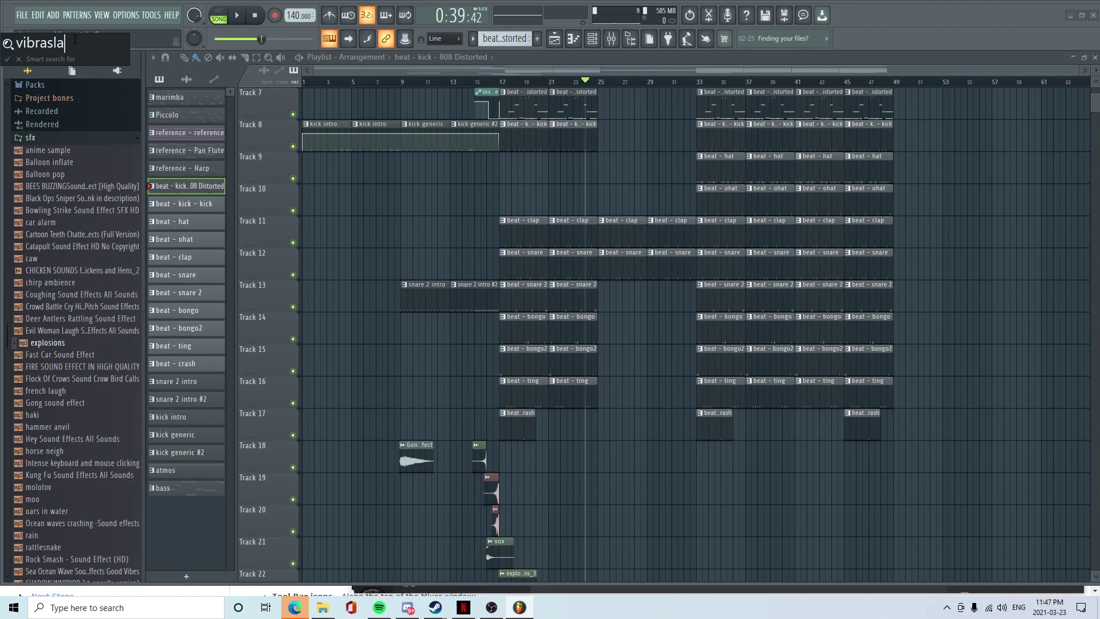
text(vibrasla)
key(Return)
scroll(73, 372, up, 10)
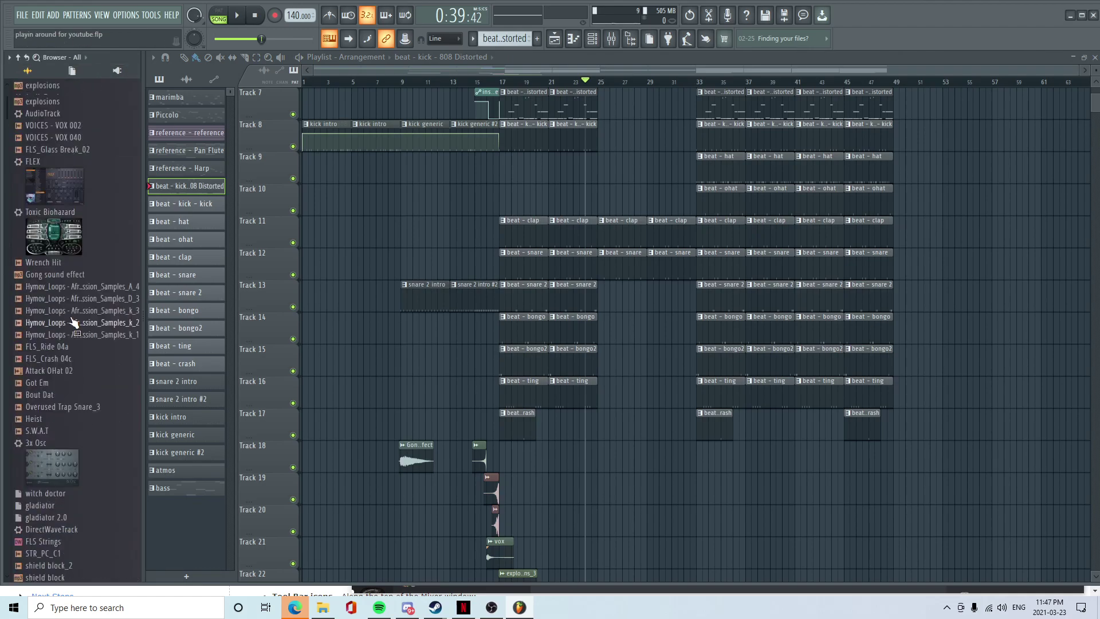
click(33, 57)
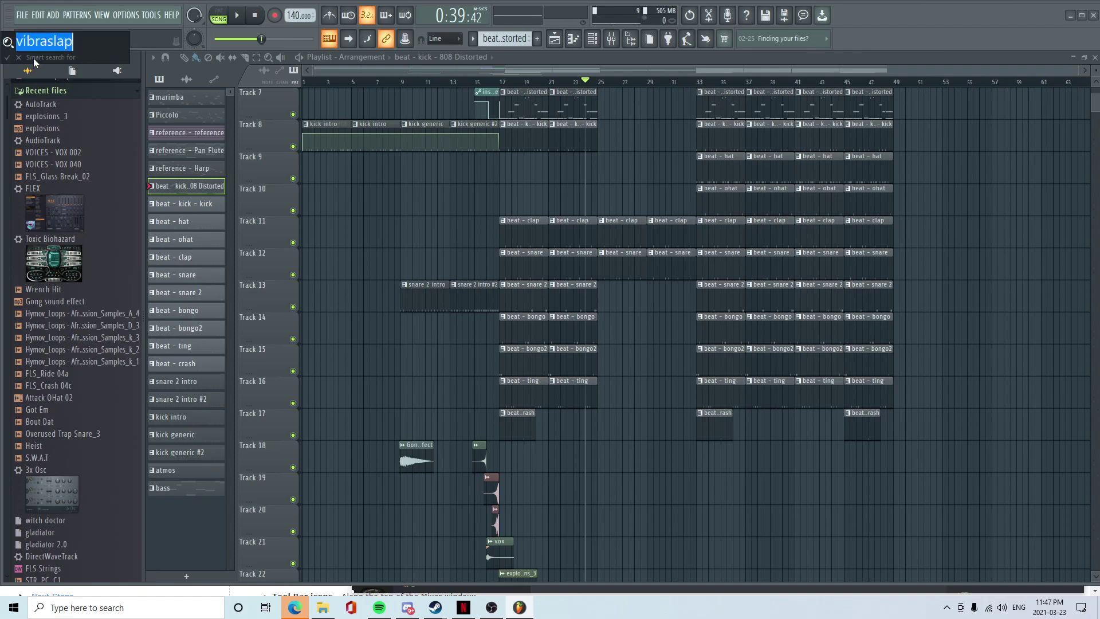
click(84, 45)
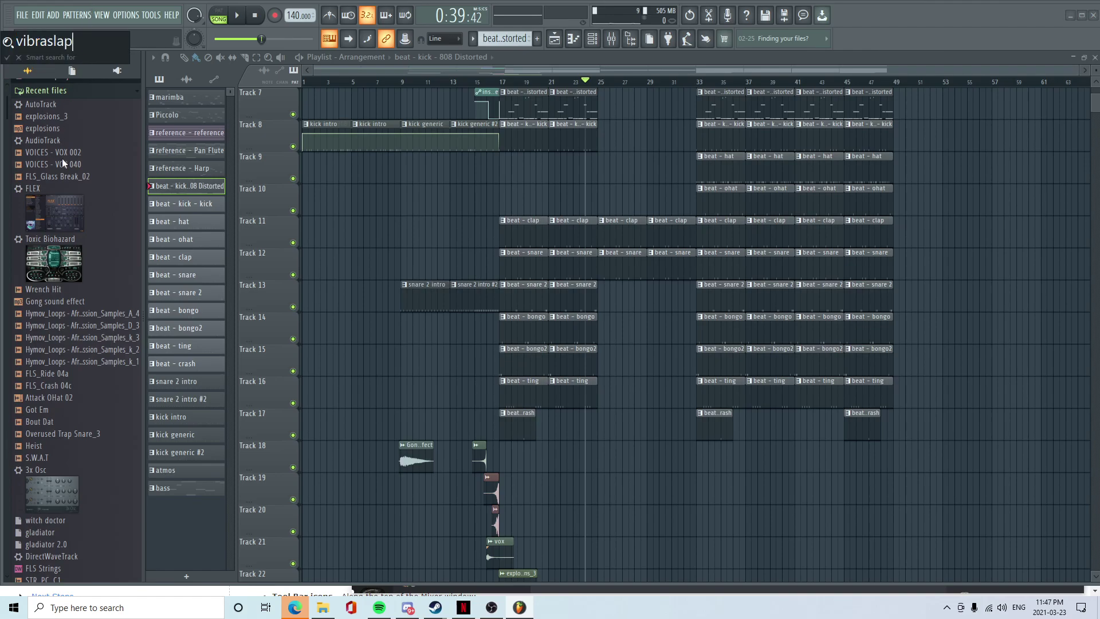
key(Return)
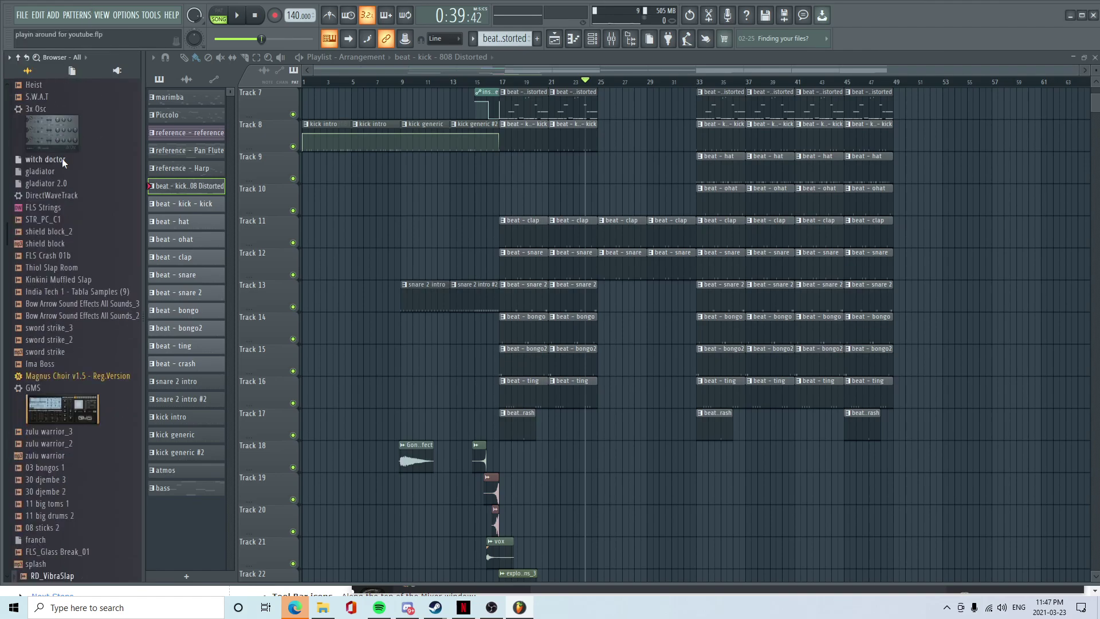
scroll(76, 494, down, 3)
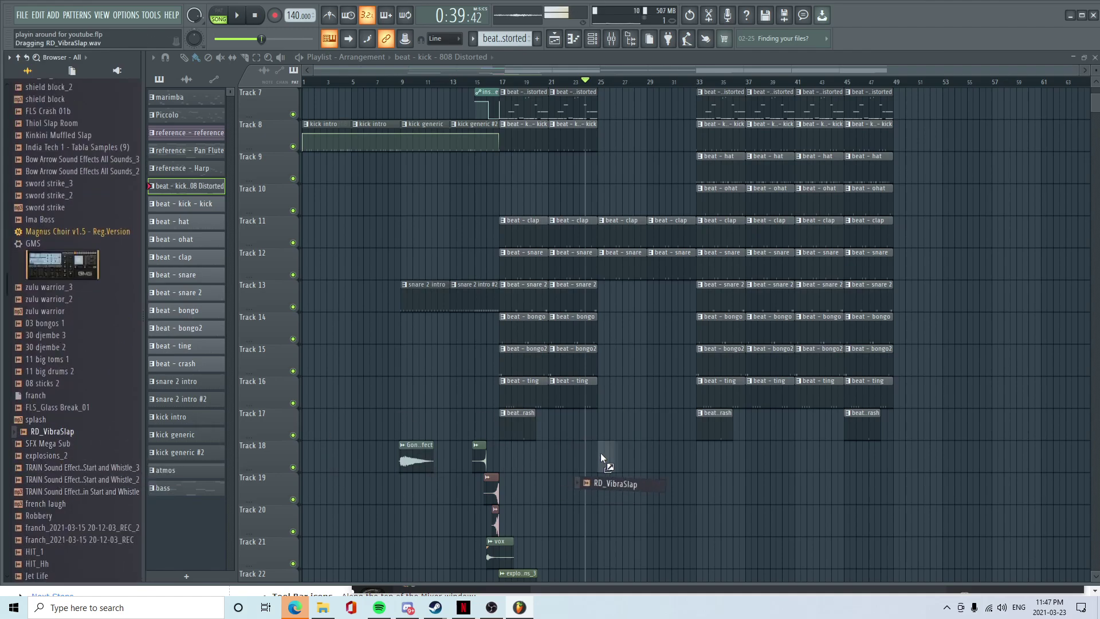
- Place the RD_VibraSlap sample on track 19 at bar 25 and open its sample settings
drag(601, 453, 600, 452)
scroll(601, 332, down, 4)
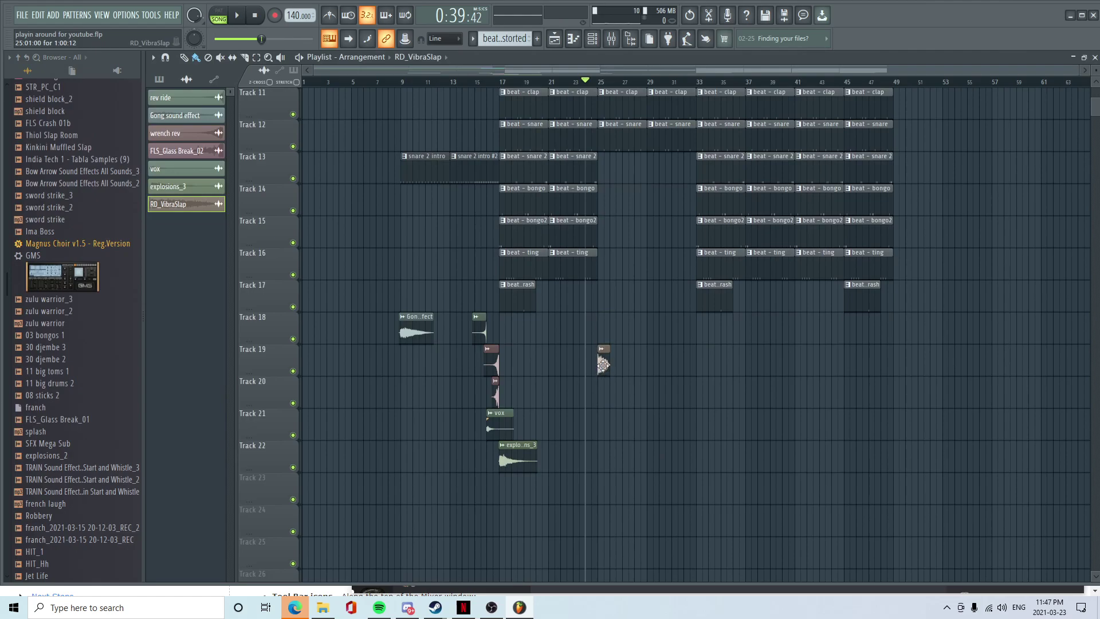
double_click(603, 365)
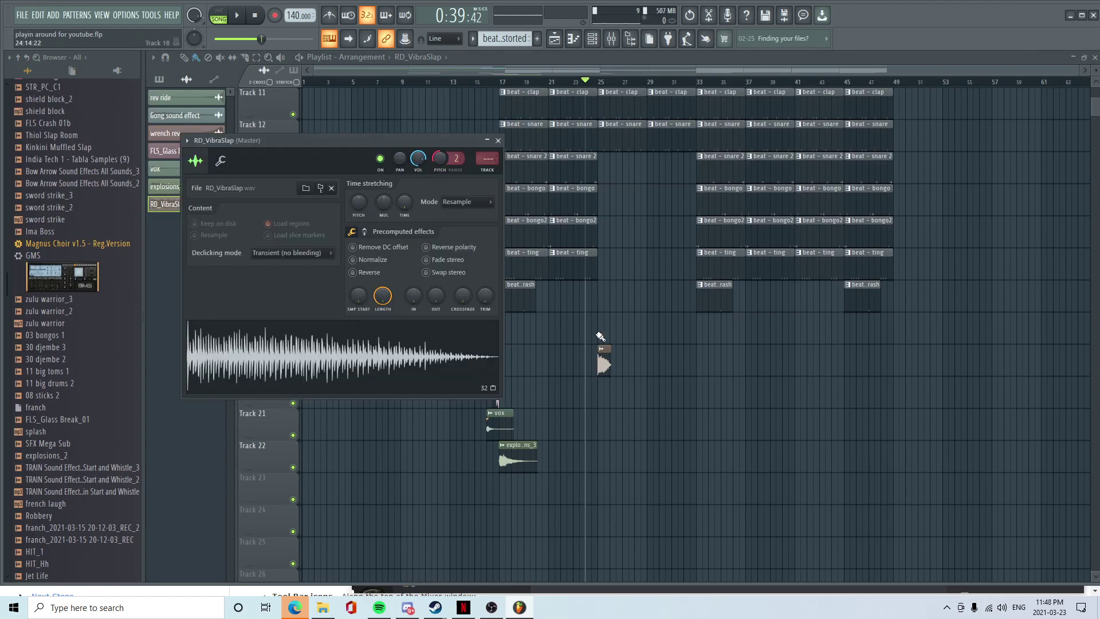
- Lengthen the RD_VibraSlap clip to about two bars, set its quick fade out to 21%, and play from bar 25
drag(618, 71, 639, 67)
scroll(605, 408, up, 3)
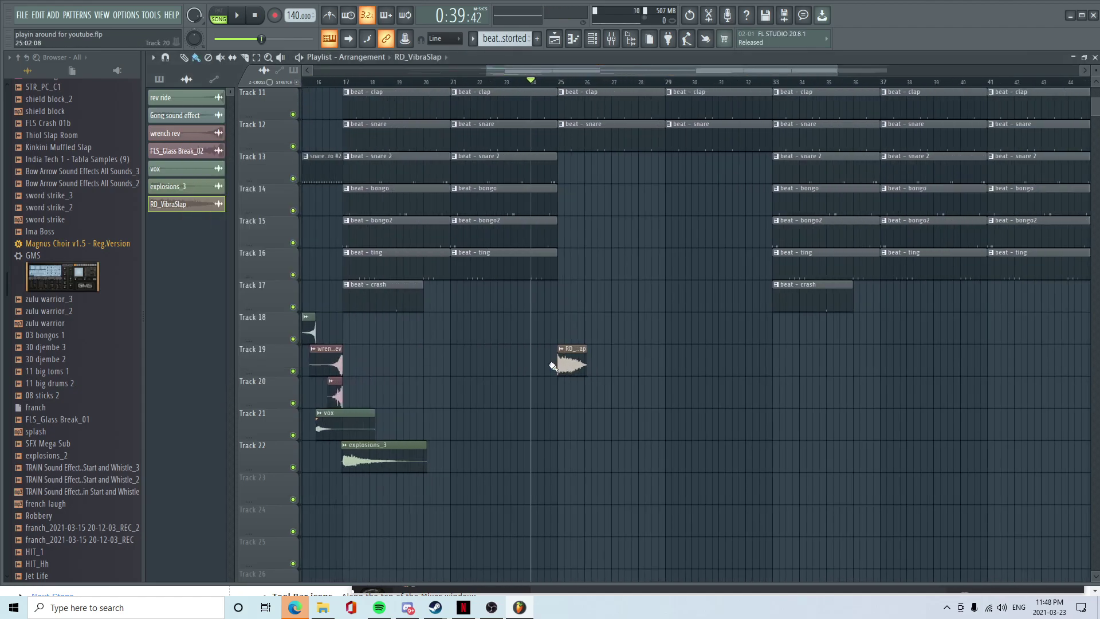
double_click(580, 360)
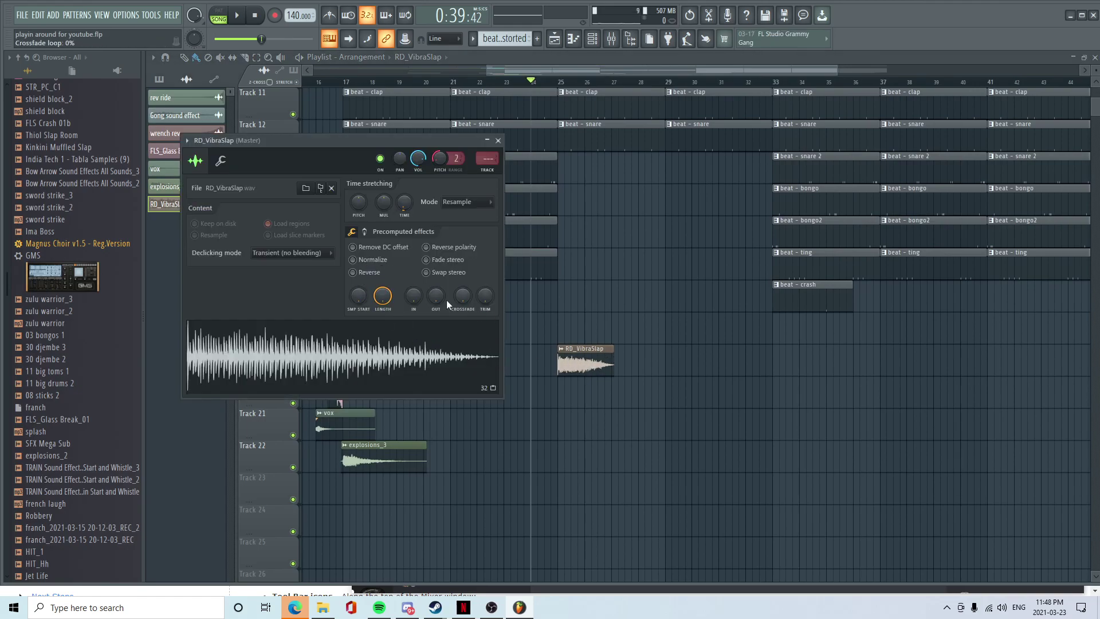
drag(435, 296, 435, 288)
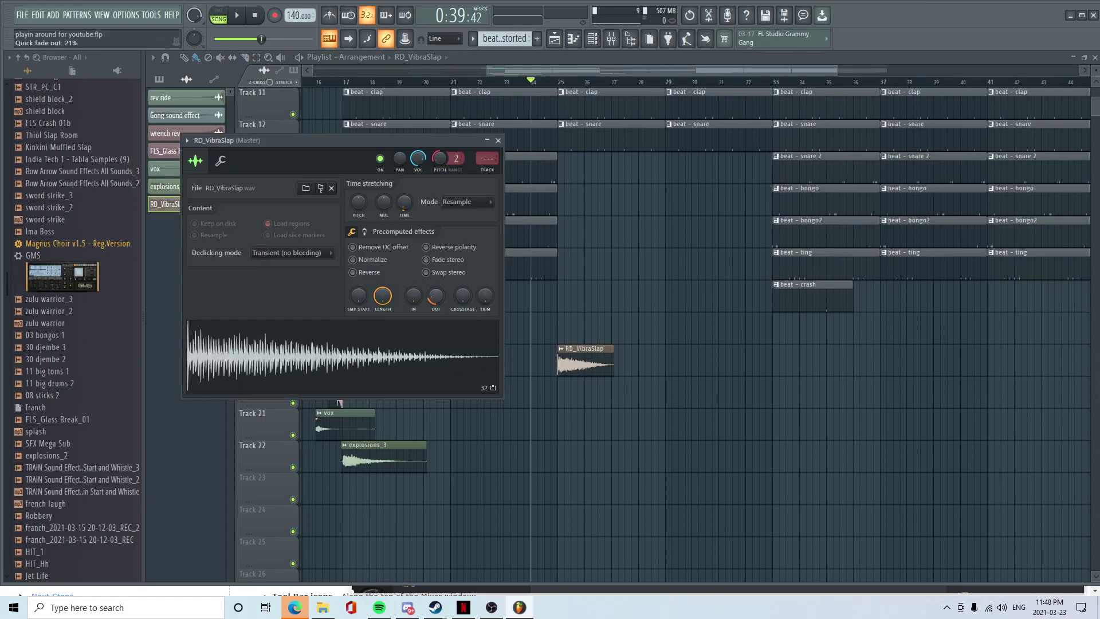
click(566, 84)
key(space)
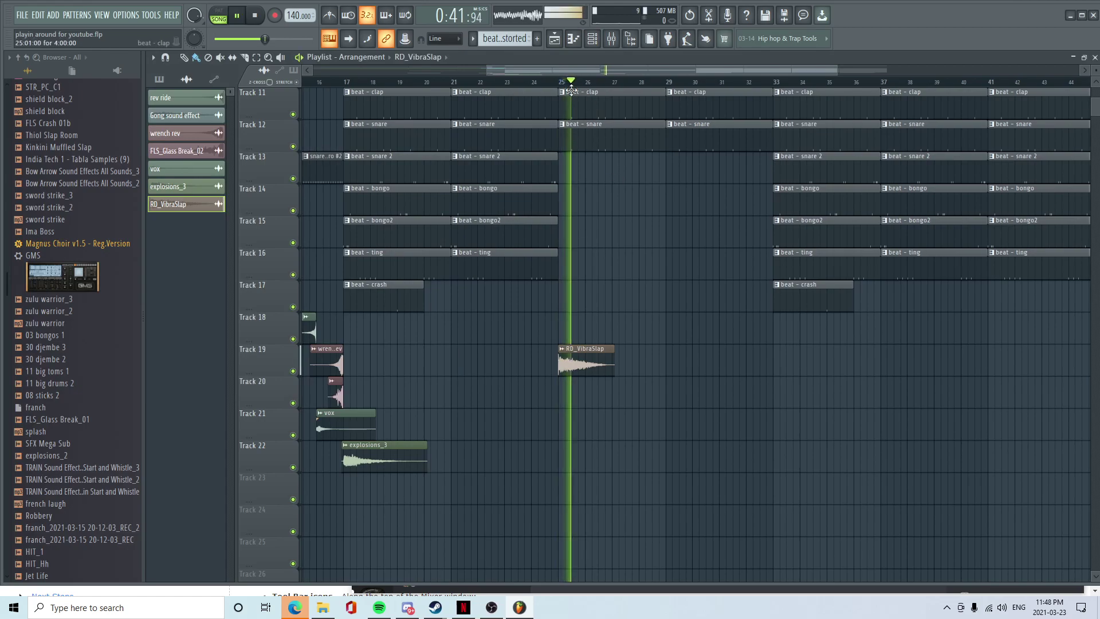
- Tune the RD_VibraSlap channel pitch to about -73 cents, auditioning the sample from bar 25
key(space)
double_click(581, 369)
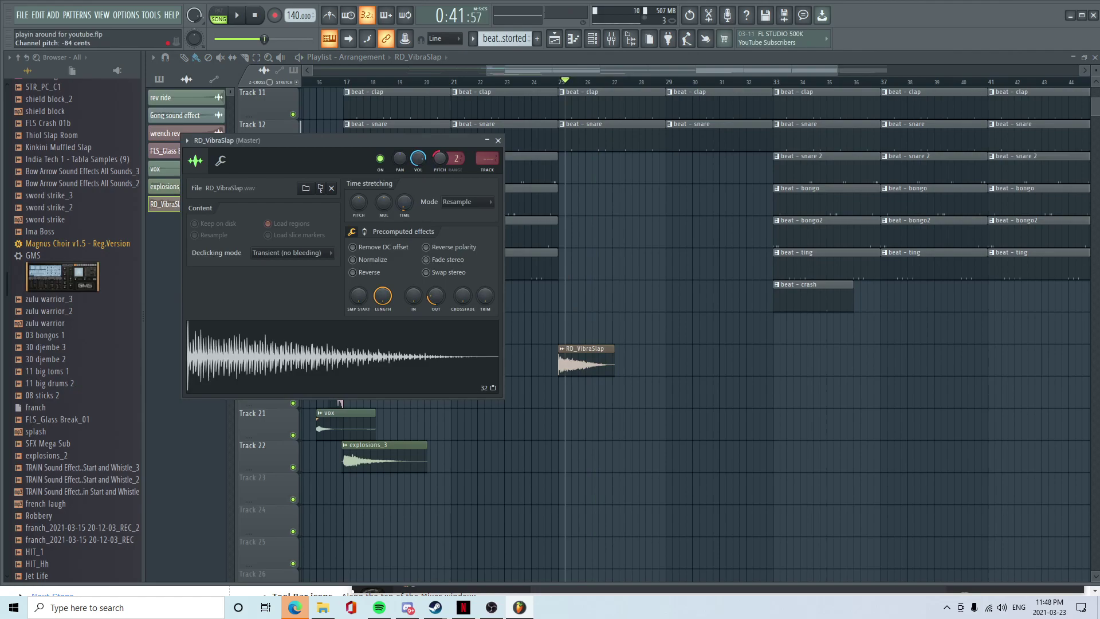
click(552, 85)
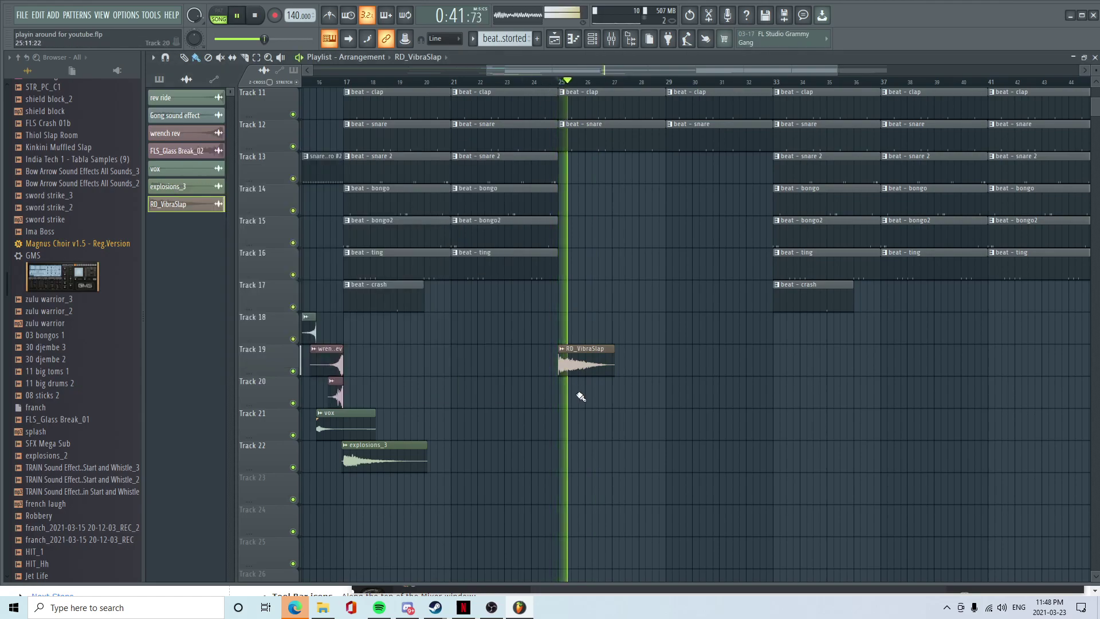
double_click(596, 372)
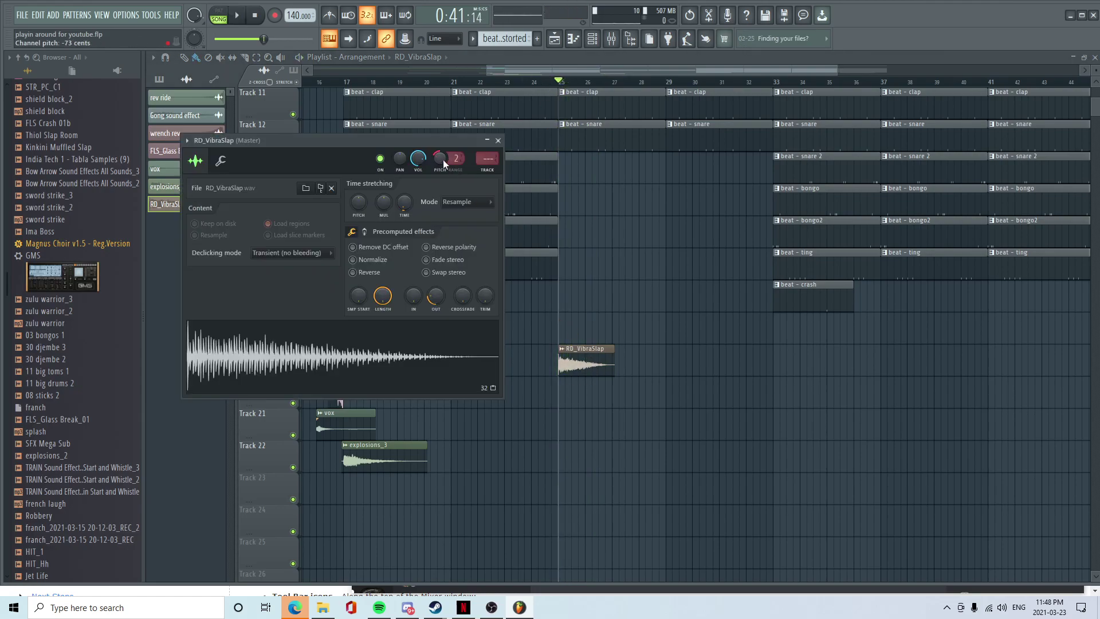
- Set the RD_VibraSlap time stretching mode to Stretch, audition it from bar 25 and close its settings
click(453, 202)
click(463, 235)
click(453, 202)
click(458, 216)
click(457, 203)
click(463, 235)
key(space)
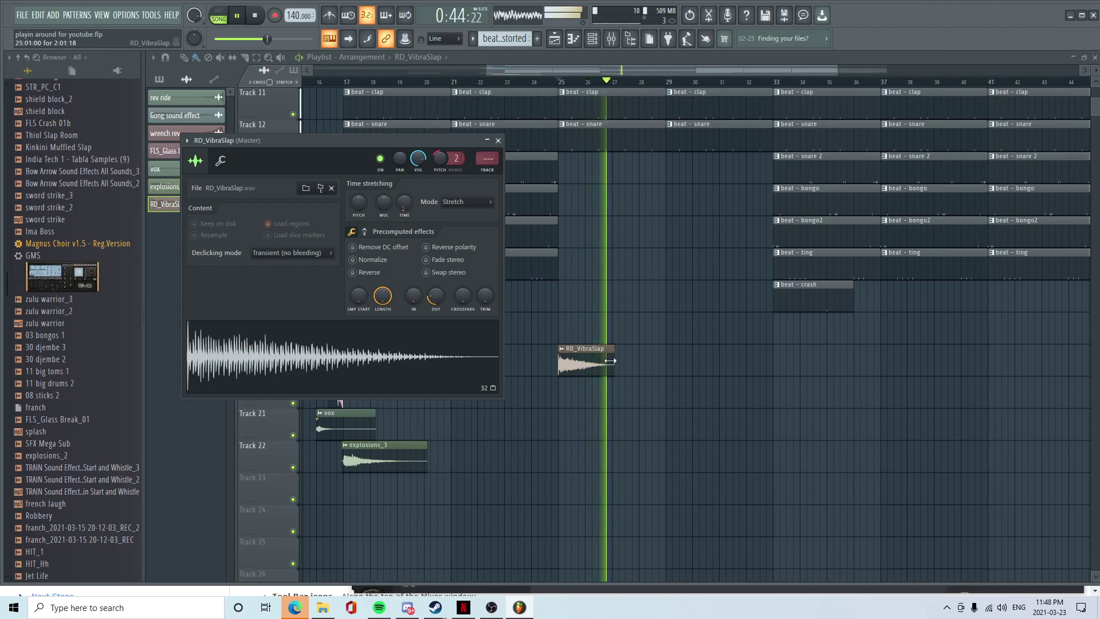
key(space)
key(Escape)
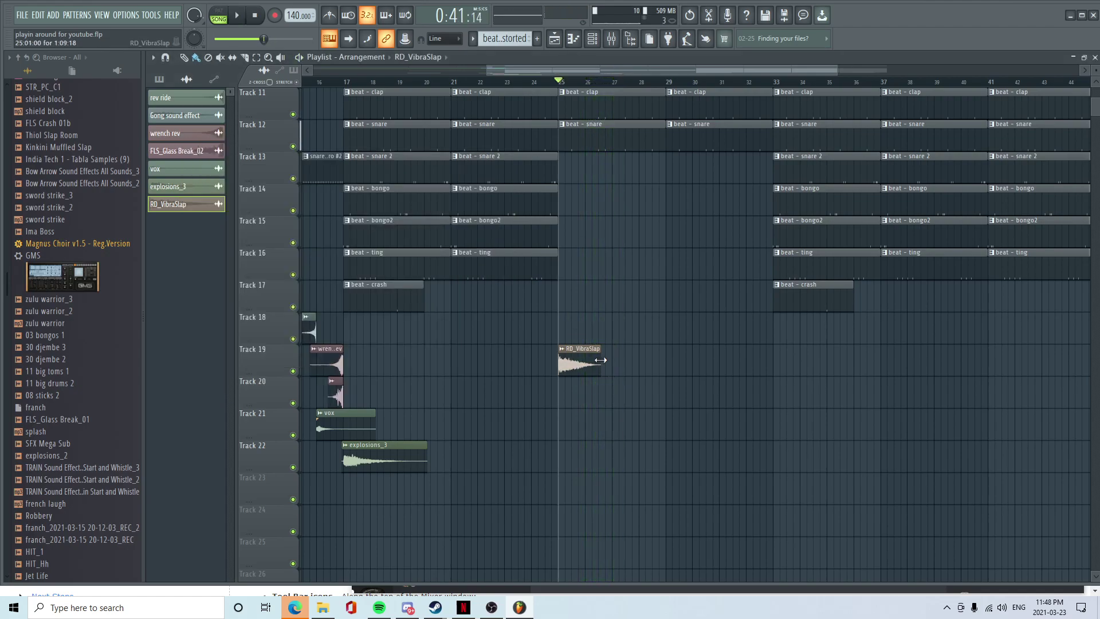
- Shorten the RD_VibraSlap clip to about one and a half bars and audition it from bar 25
drag(602, 360, 594, 360)
key(space)
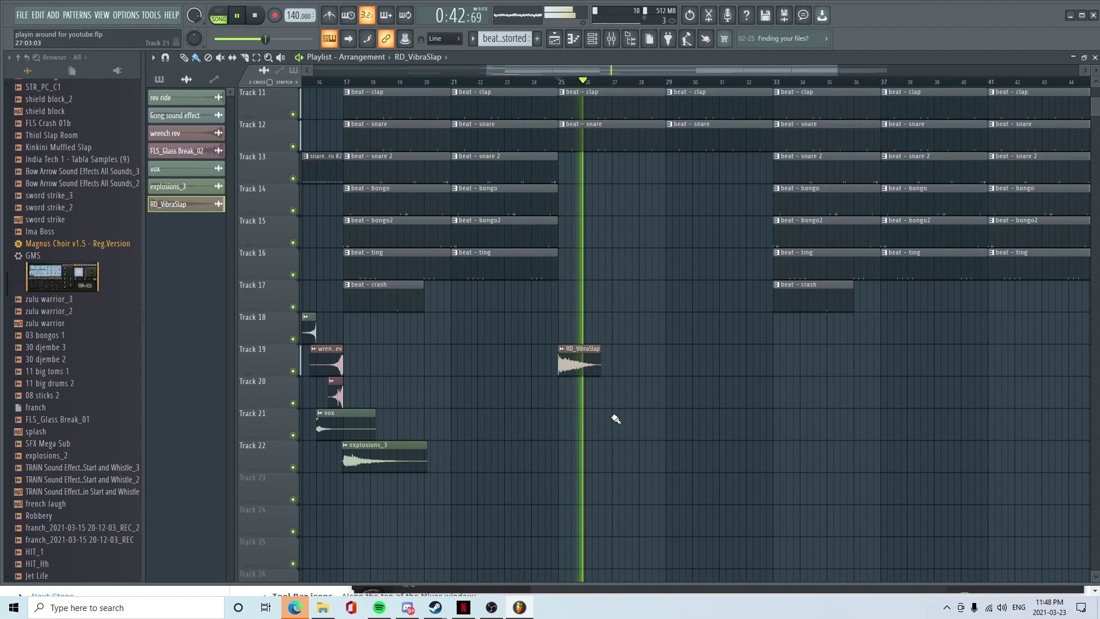
scroll(618, 449, up, 3)
scroll(527, 415, down, 6)
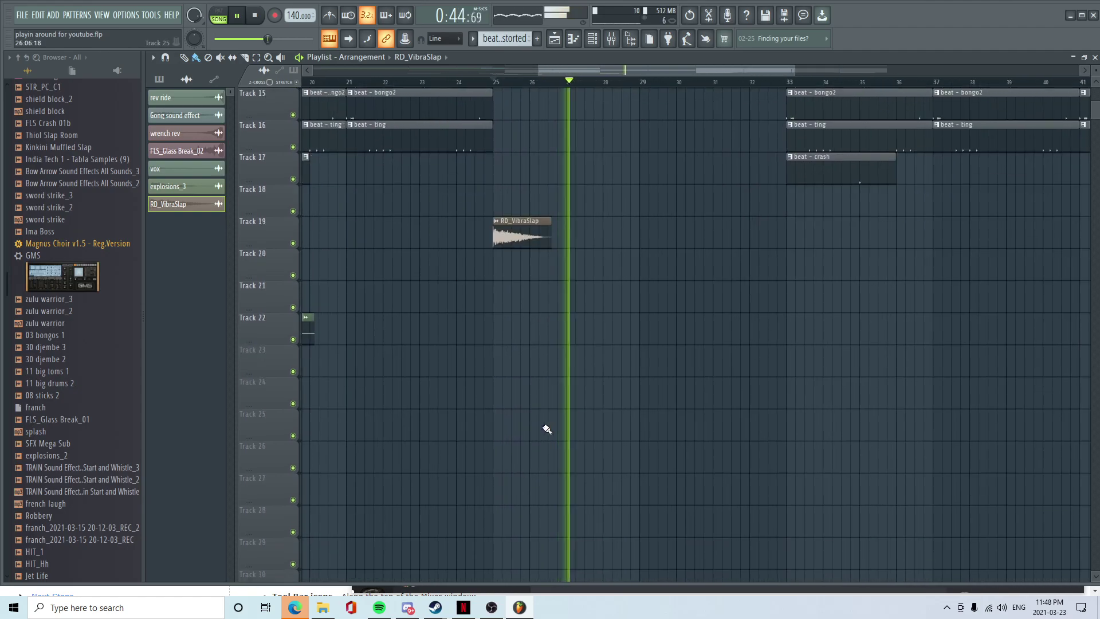
scroll(550, 430, up, 6)
scroll(633, 463, down, 2)
- Copy the rev ride clip on track 18 so that the copy ends exactly at bar 25
click(510, 81)
scroll(653, 438, down, 4)
scroll(652, 438, down, 2)
key(space)
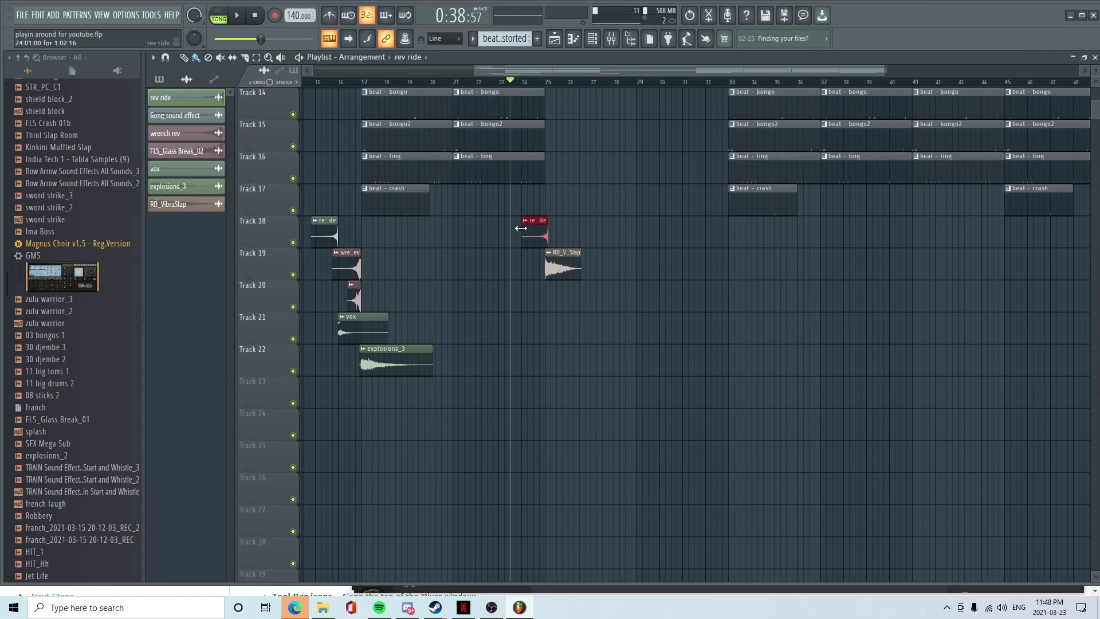
scroll(539, 228, up, 3)
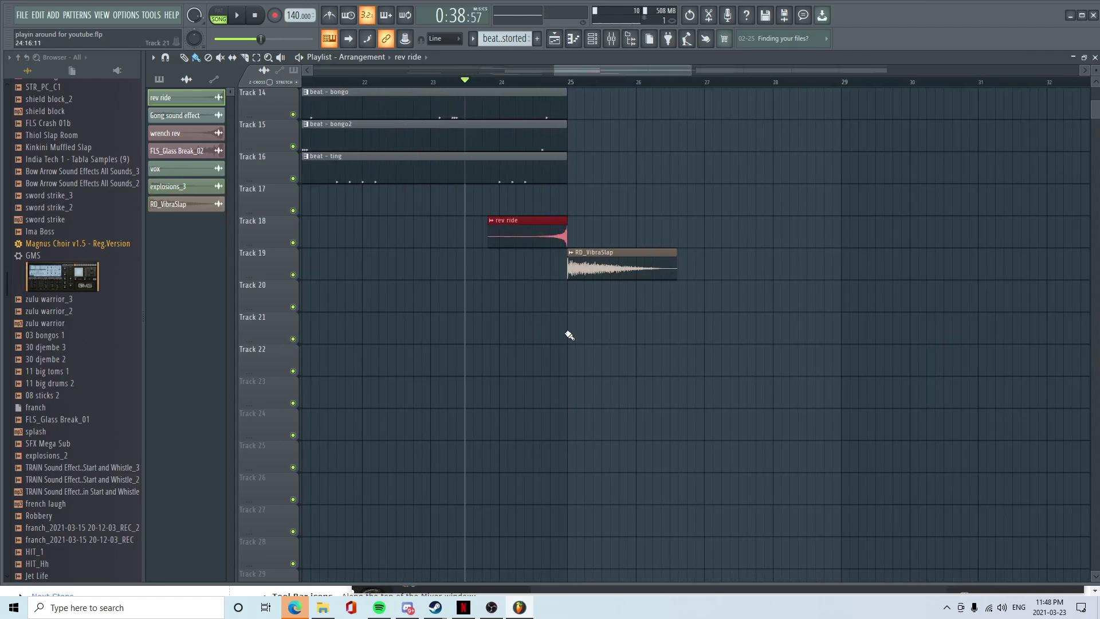
scroll(579, 344, up, 5)
scroll(593, 367, down, 5)
scroll(580, 401, up, 3)
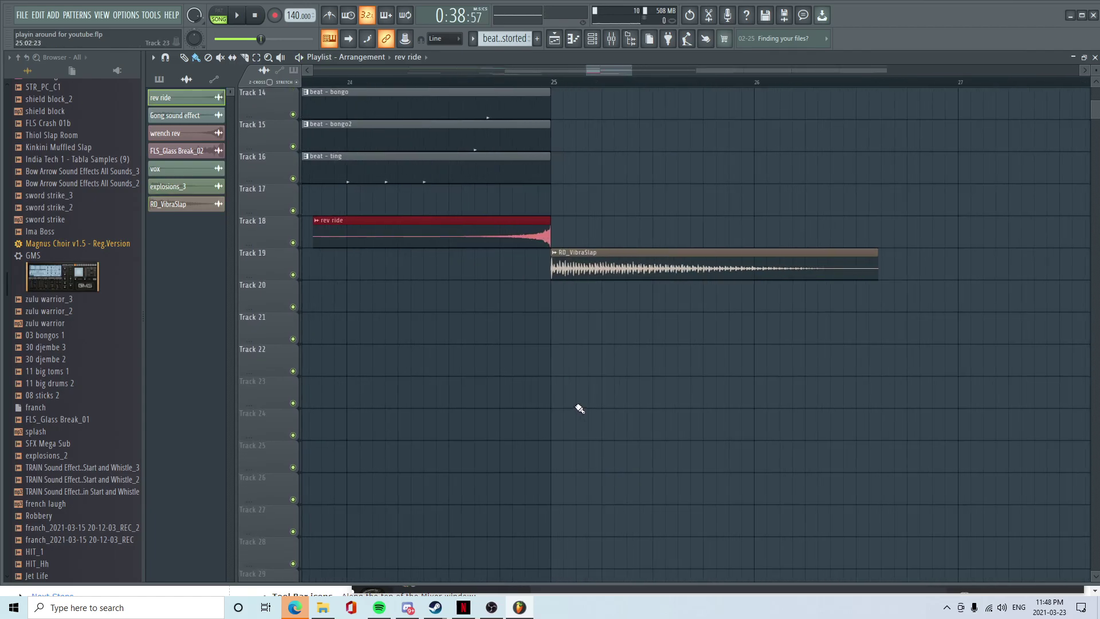
- Place a one-bar snare 2 intro #2 clip on track 13 from bar 32 to bar 33
scroll(544, 355, down, 5)
scroll(722, 412, up, 8)
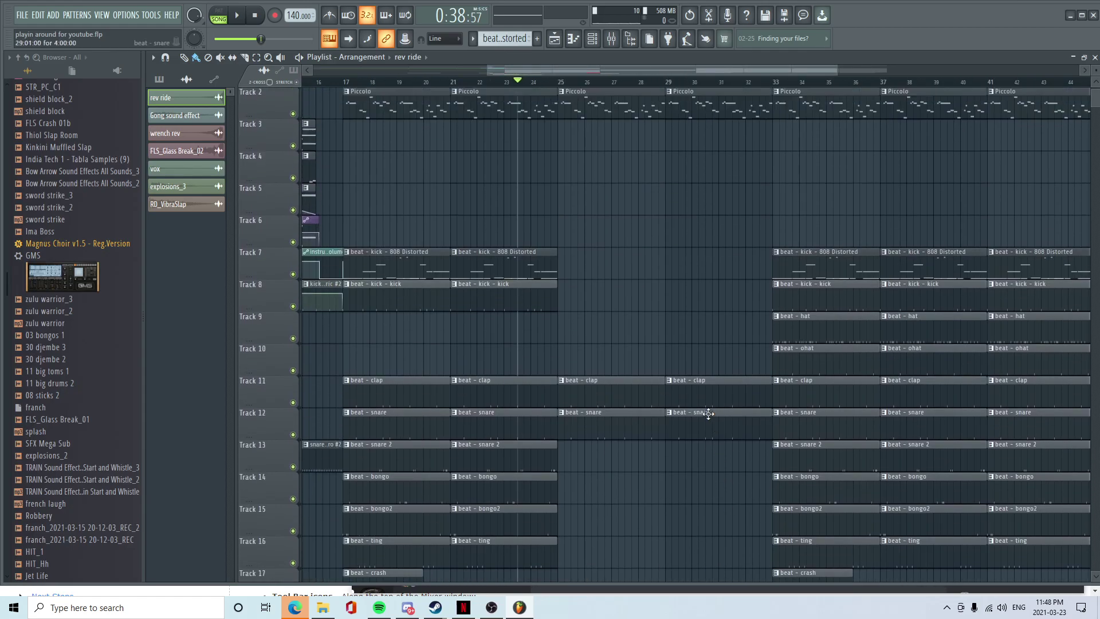
scroll(679, 427, down, 2)
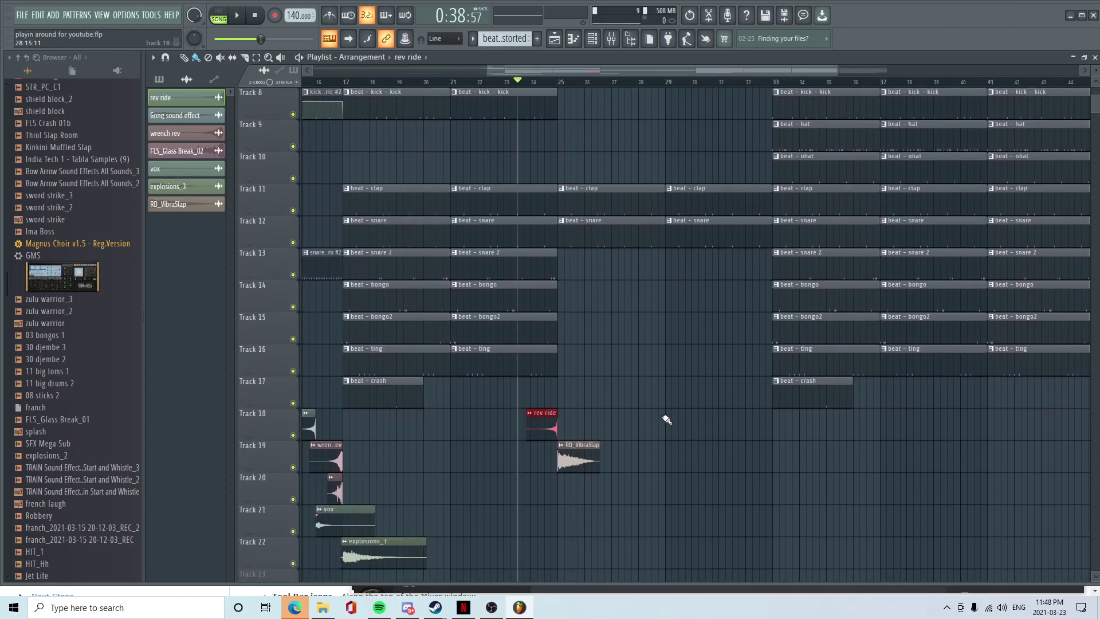
click(329, 259)
click(663, 300)
drag(699, 288, 692, 244)
click(749, 266)
key(b)
right_click(709, 273)
- Cut the clap and snare clips on tracks 11 and 12 at bar 32 and remove their last bar
scroll(733, 350, up, 5)
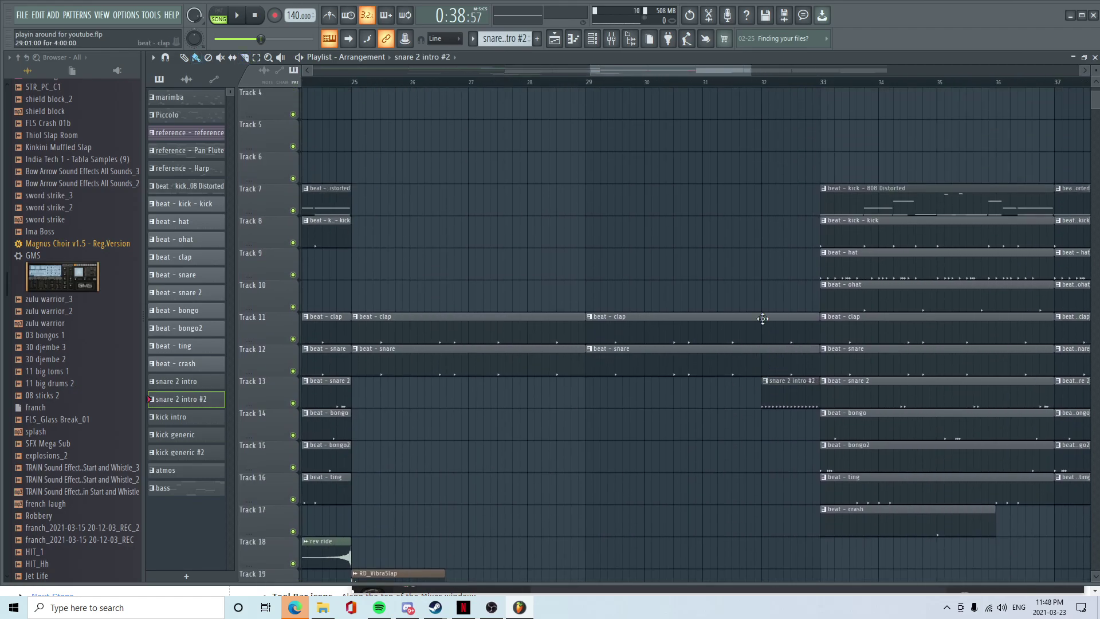
drag(762, 356, 763, 357)
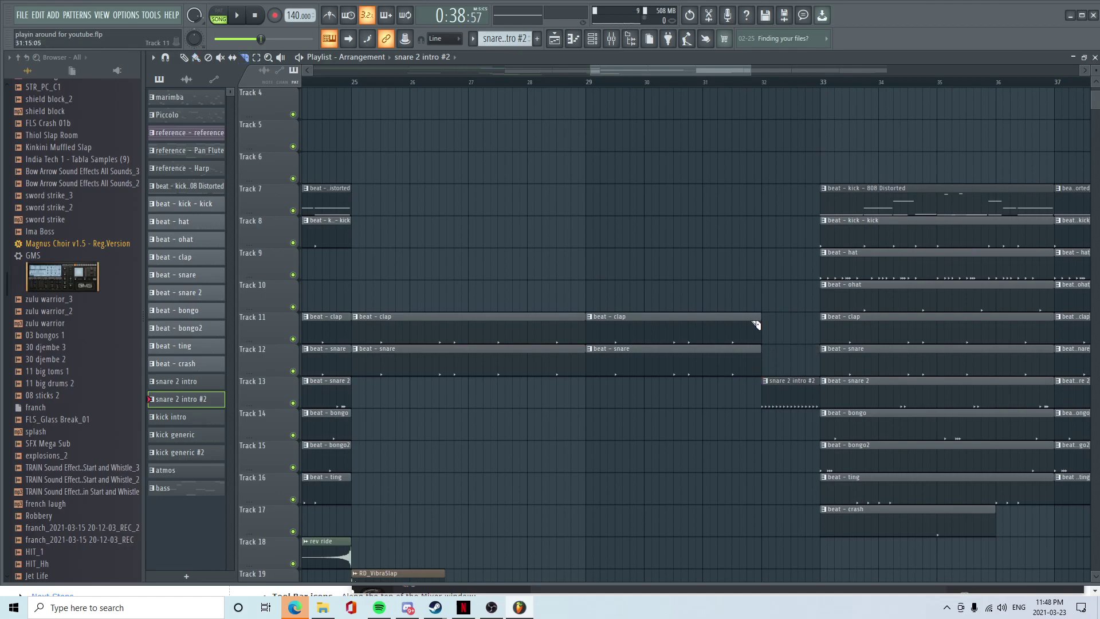
scroll(710, 443, down, 3)
- Add the snare channel's Heist sample to track 13 near bar 29 as an audio clip and reverse it
click(594, 40)
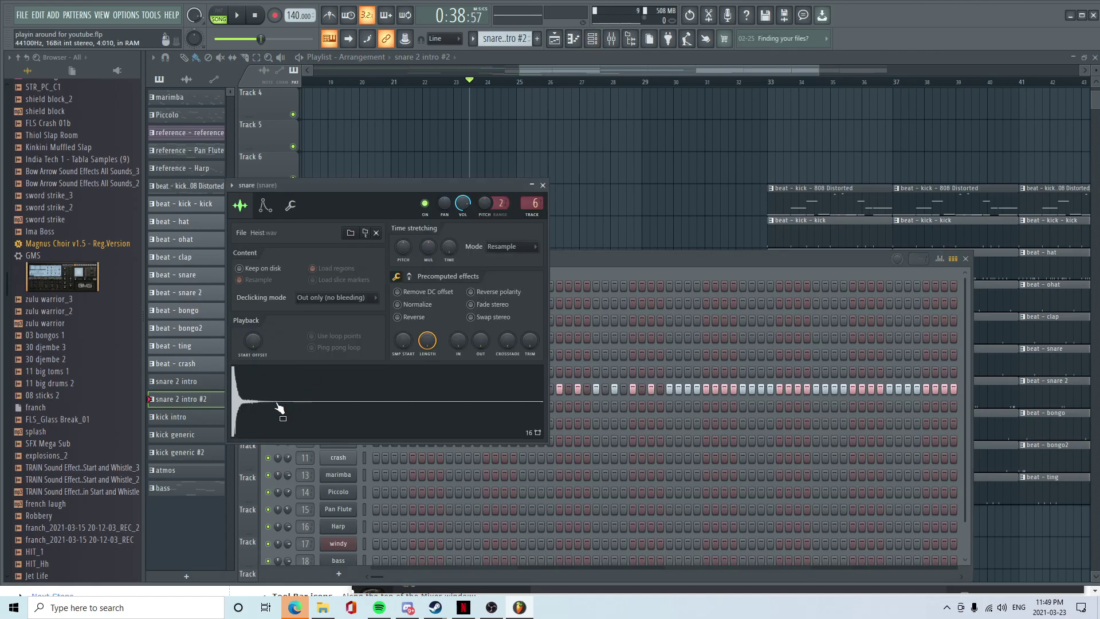
drag(279, 406, 684, 413)
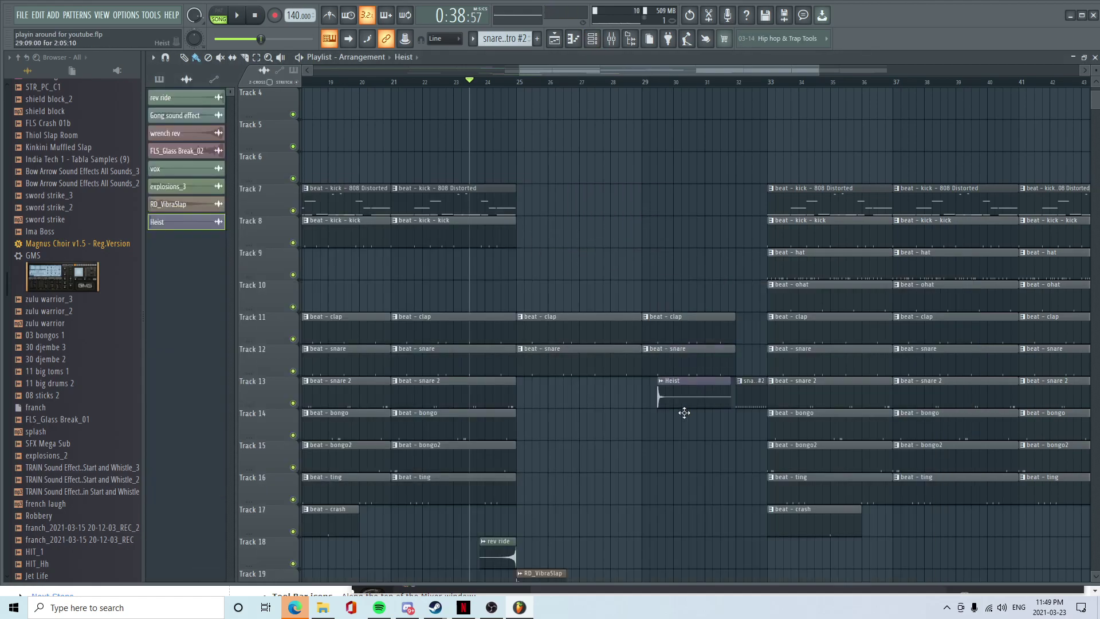
double_click(667, 386)
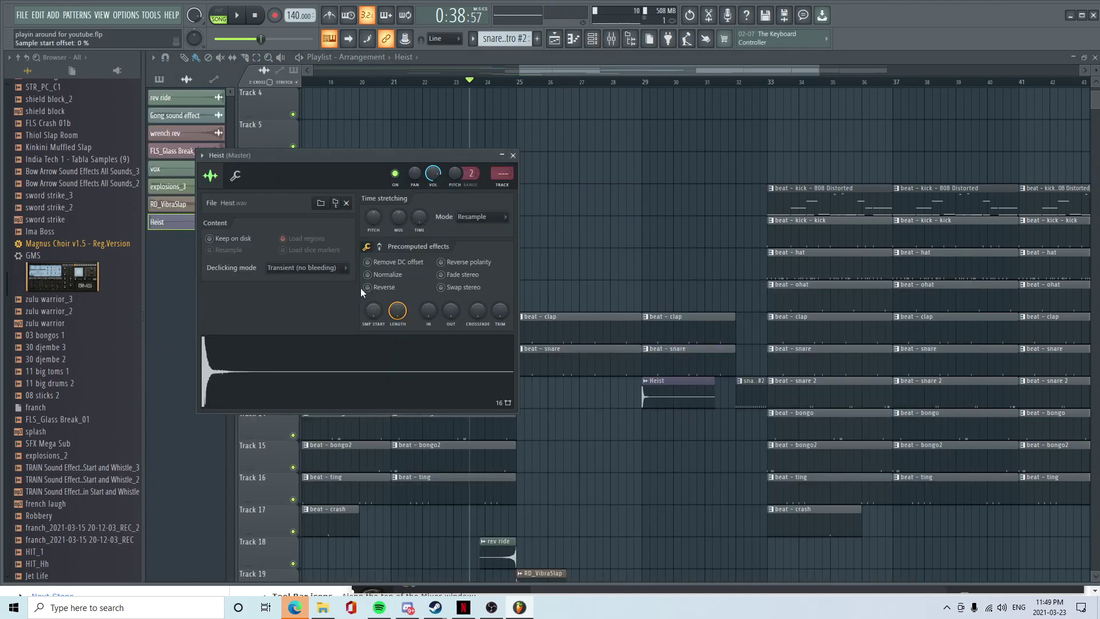
drag(658, 403, 693, 383)
- Trim the reversed Heist clip to its swell ending on the last snare hit of bar 31
ctrl+scroll(708, 441, up, 10)
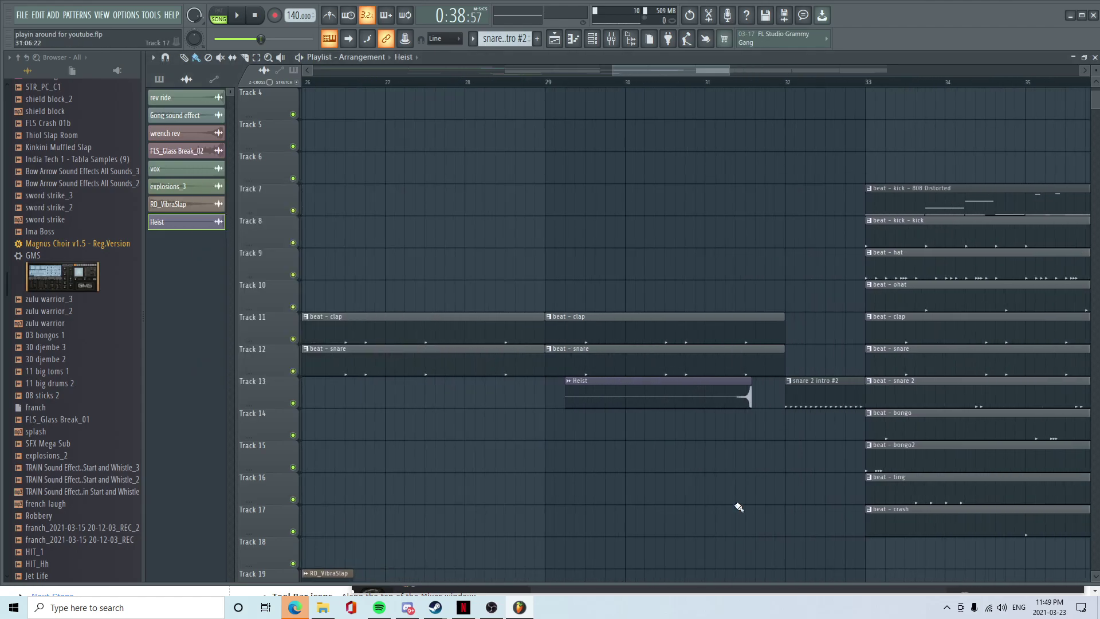
ctrl+scroll(744, 452, up, 1)
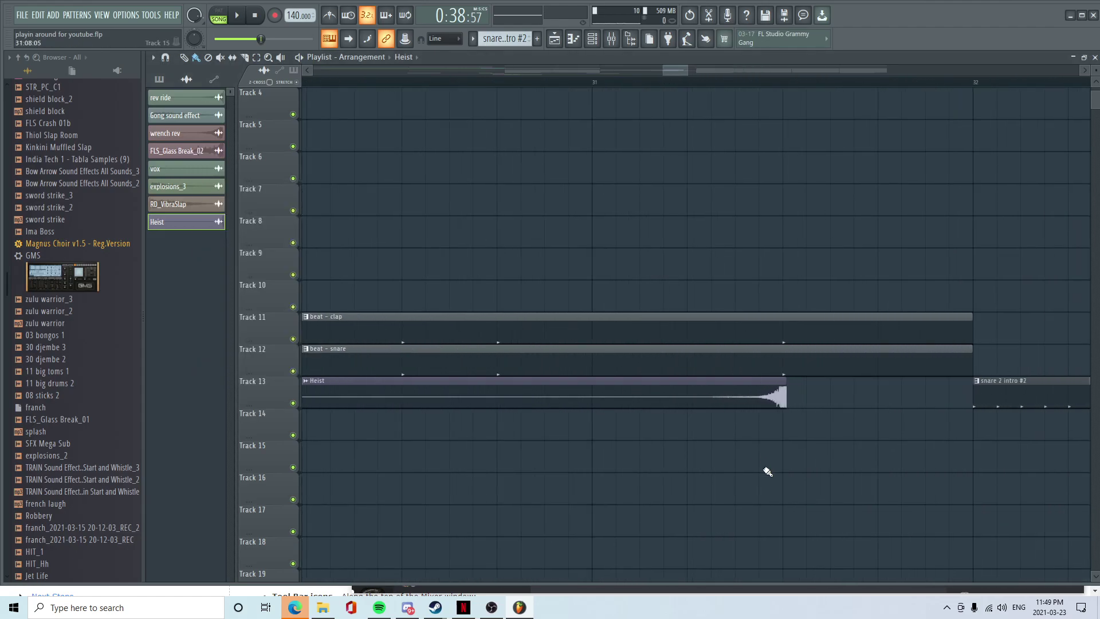
ctrl+scroll(765, 483, down, 4)
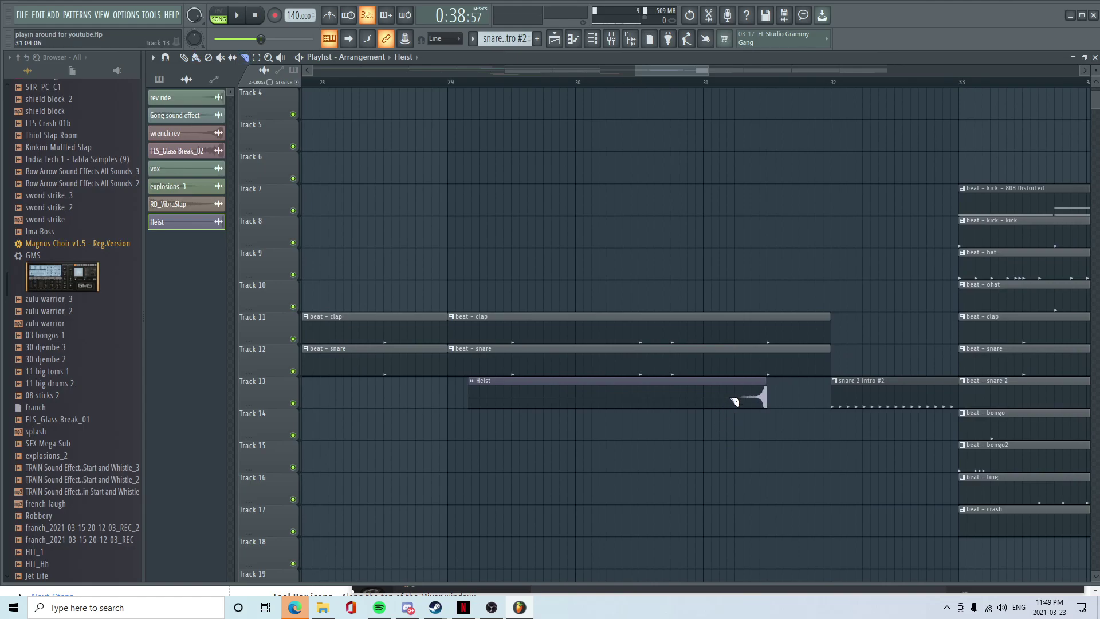
right_click(711, 403)
ctrl+scroll(721, 451, down, 2)
scroll(721, 451, down, 1)
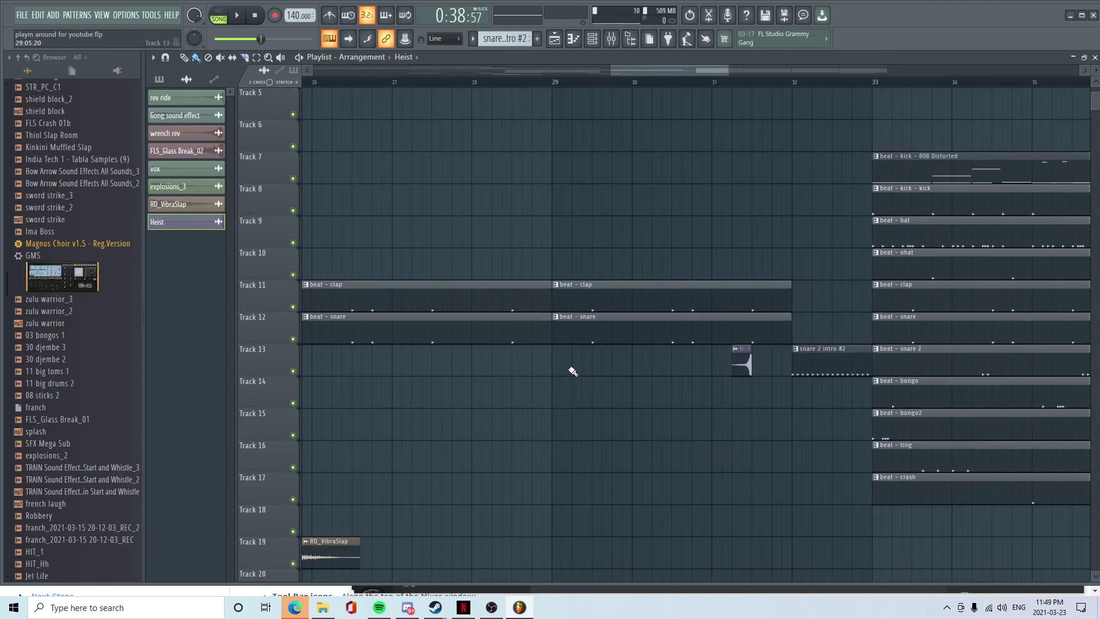
- Duplicate the trimmed reversed Heist clip into bars 26 and 29 of track 13
drag(656, 73, 595, 79)
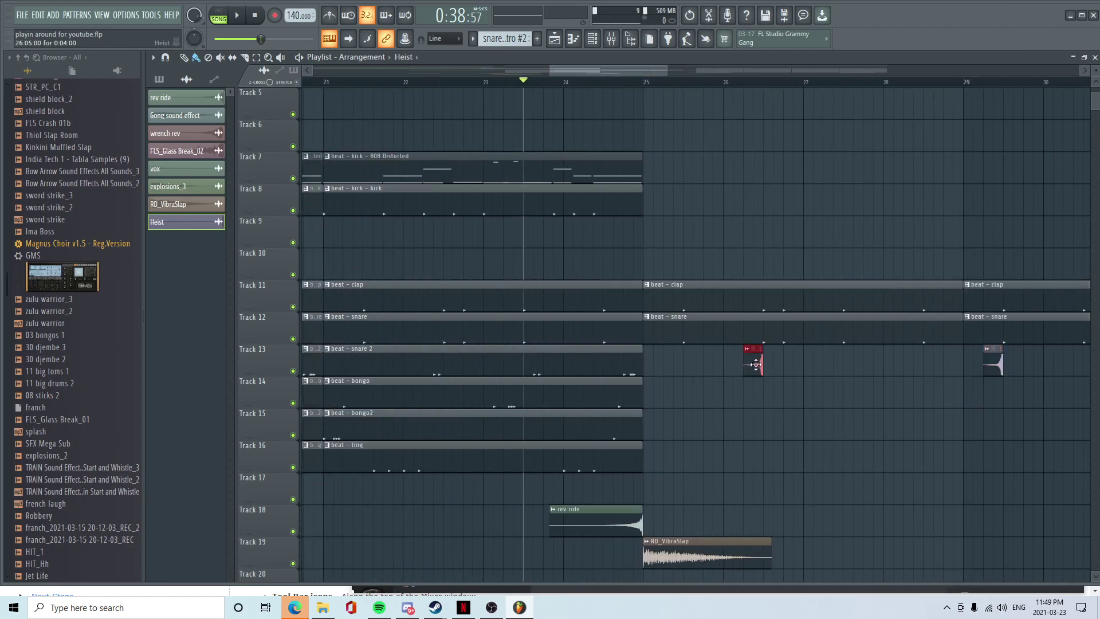
ctrl+scroll(773, 424, down, 2)
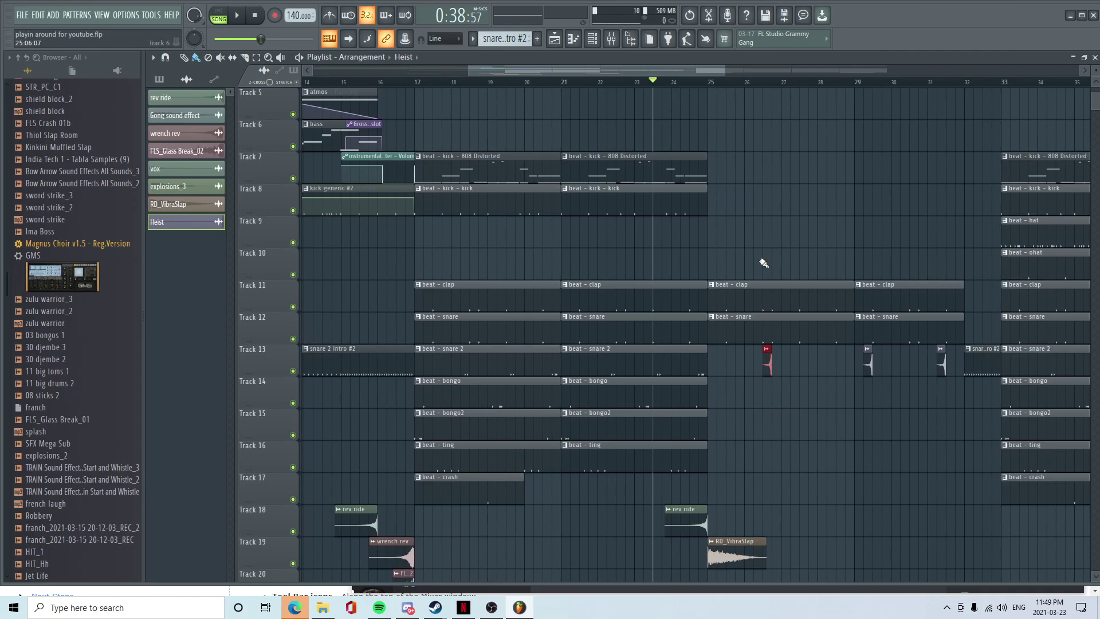
ctrl+scroll(865, 471, down, 2)
scroll(859, 498, down, 1)
scroll(831, 344, up, 3)
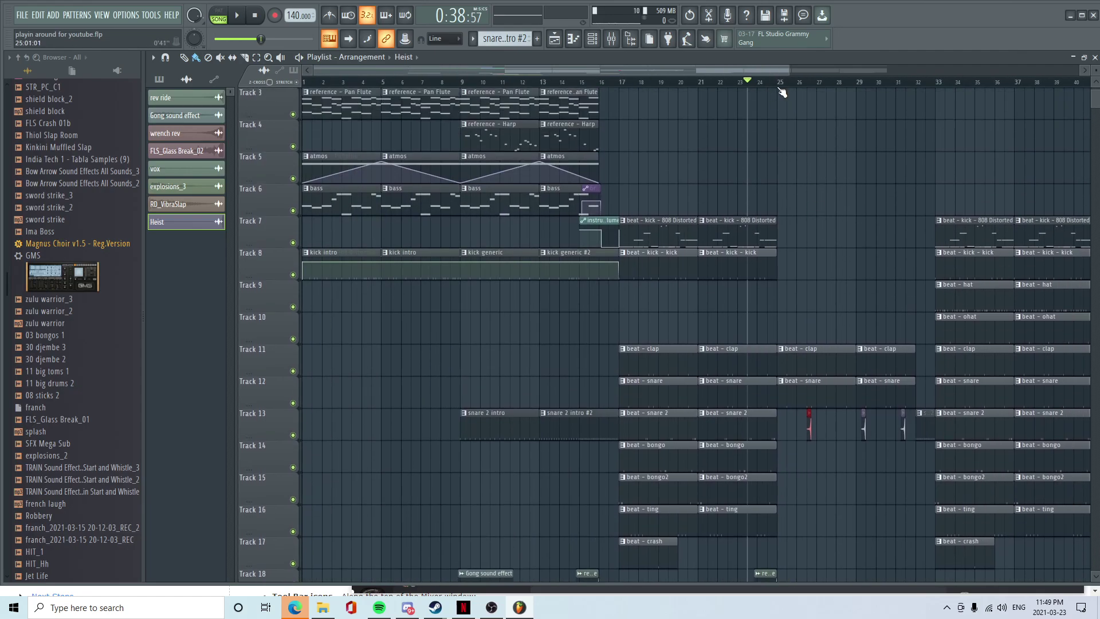
- Audition the section from bar 25 with the vibraslap and reversed snare clips
key(space)
scroll(852, 493, down, 3)
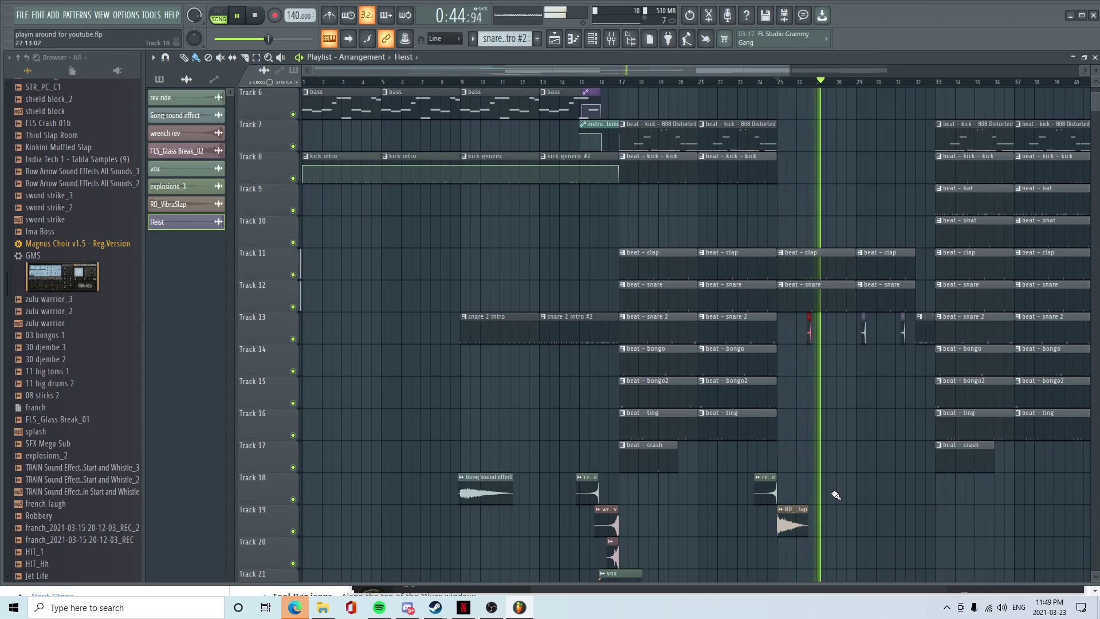
scroll(836, 495, up, 3)
scroll(868, 520, down, 2)
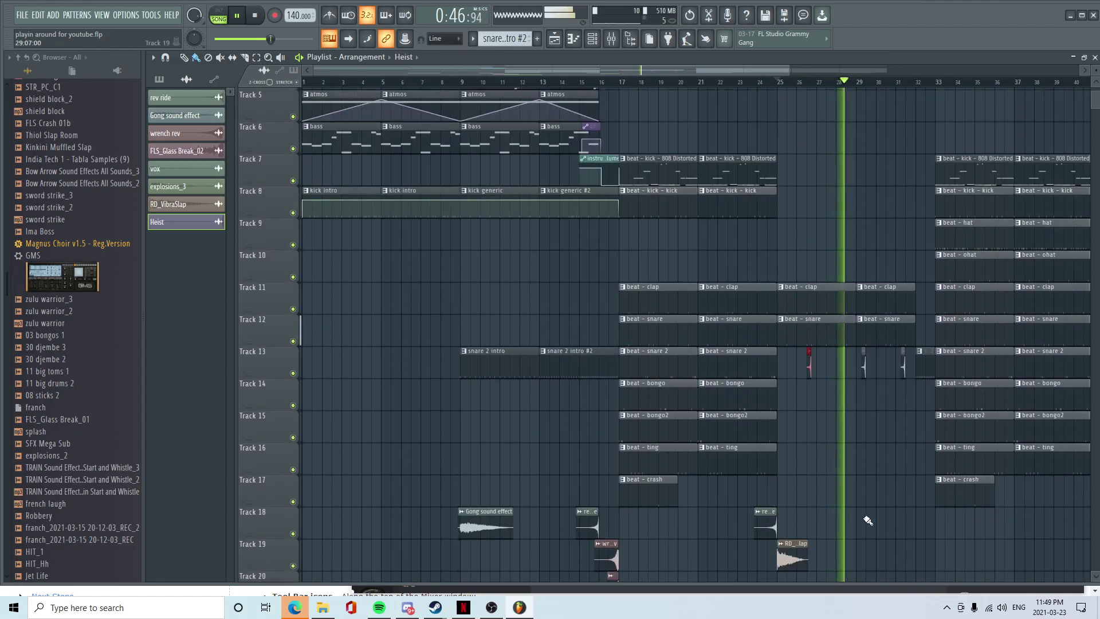
scroll(868, 519, up, 3)
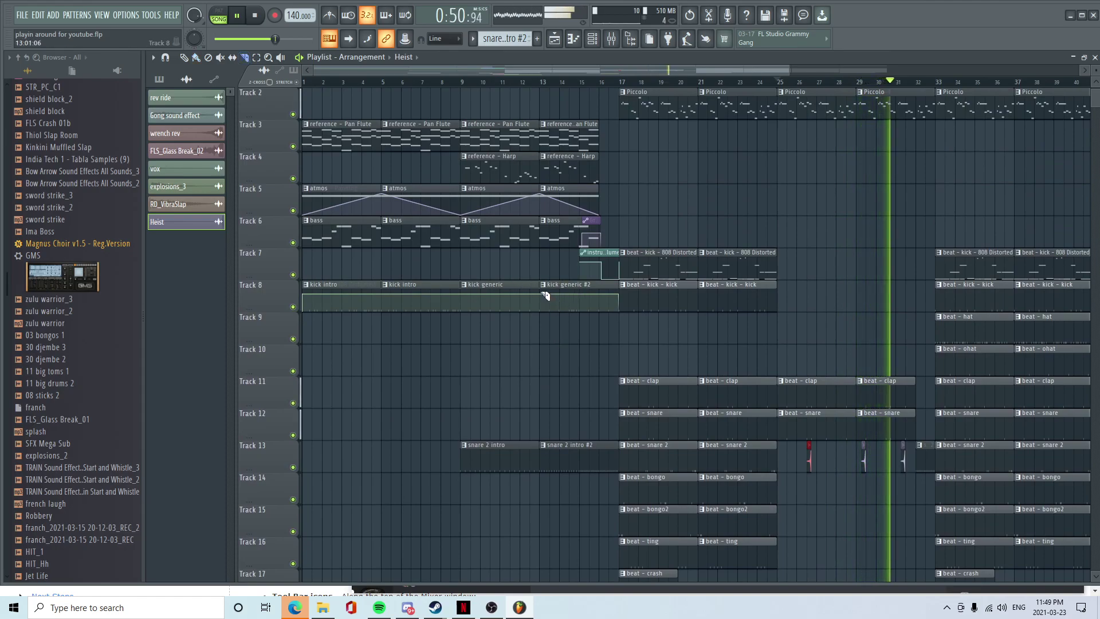
- Copy the kick generic #2 clip to track 8 from bar 29 to bar 33 and play from bar 29
click(564, 285)
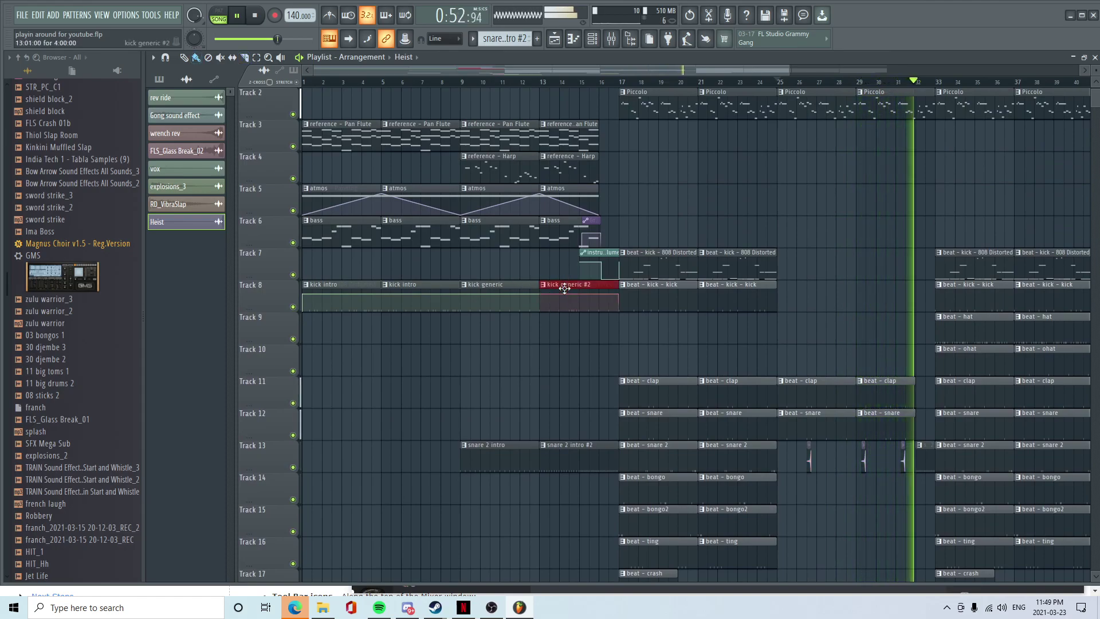
key(ctrl+c)
key(ctrl+v)
drag(349, 287, 905, 279)
ctrl+click(738, 361)
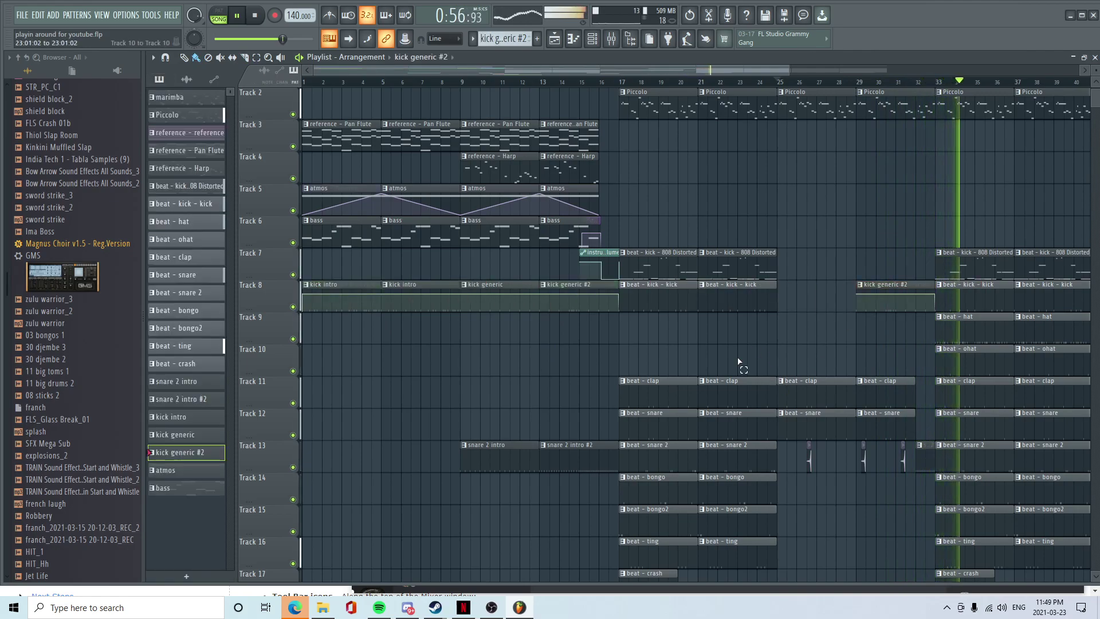
click(860, 82)
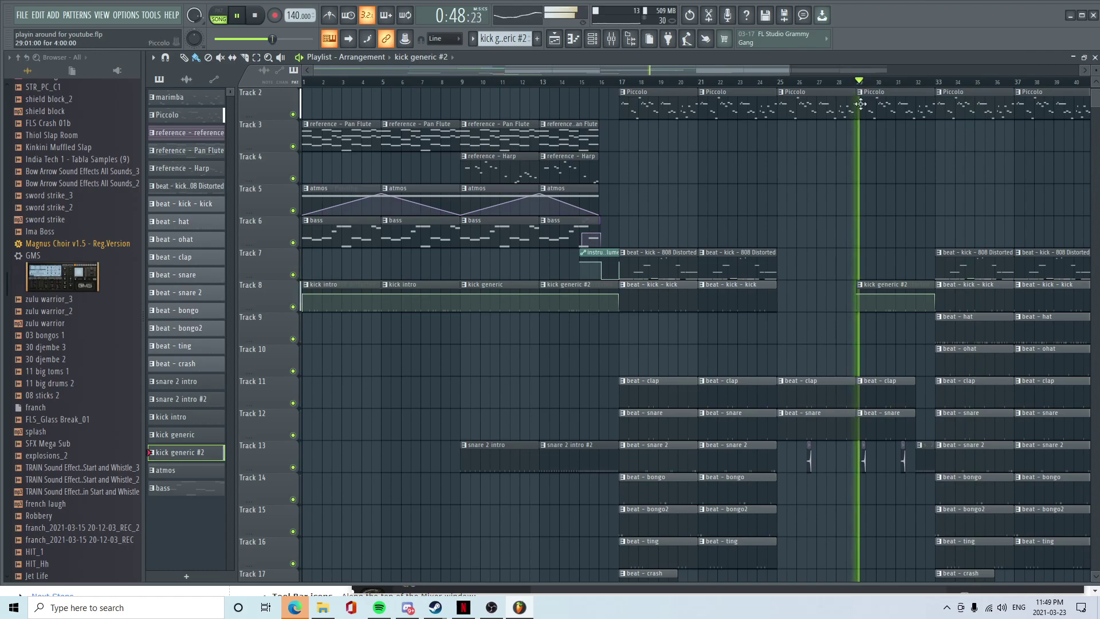
scroll(874, 337, up, 2)
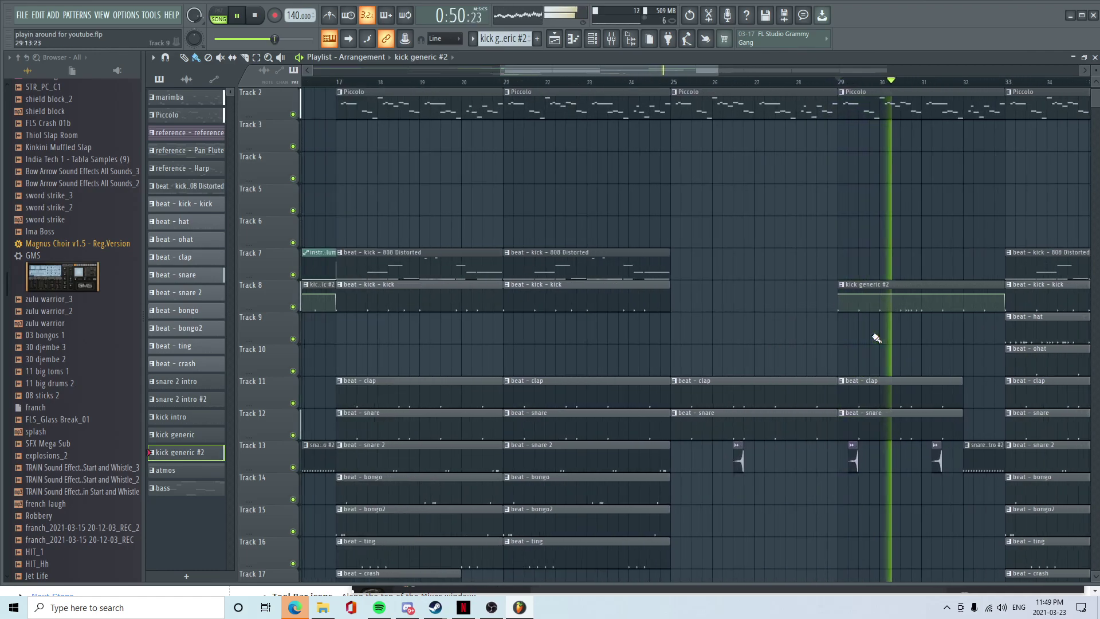
- Stop playback and replace the kick generic #2 clip on track 8 with the beat - kick - kick pattern from bar 29 to 33
key(space)
drag(889, 292, 890, 321)
right_click(895, 316)
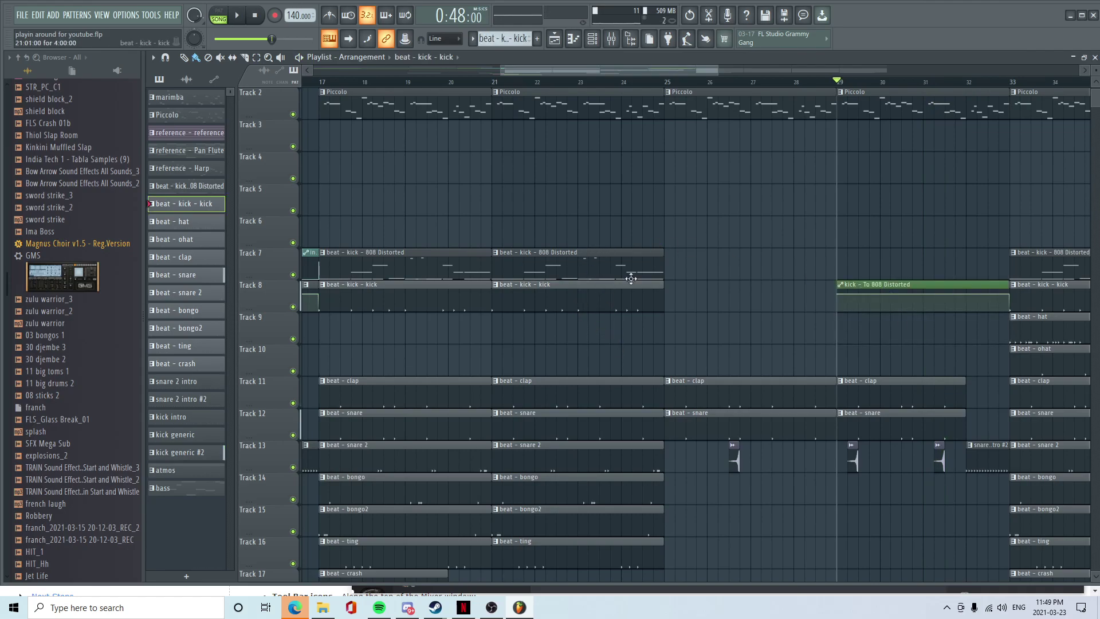
click(676, 264)
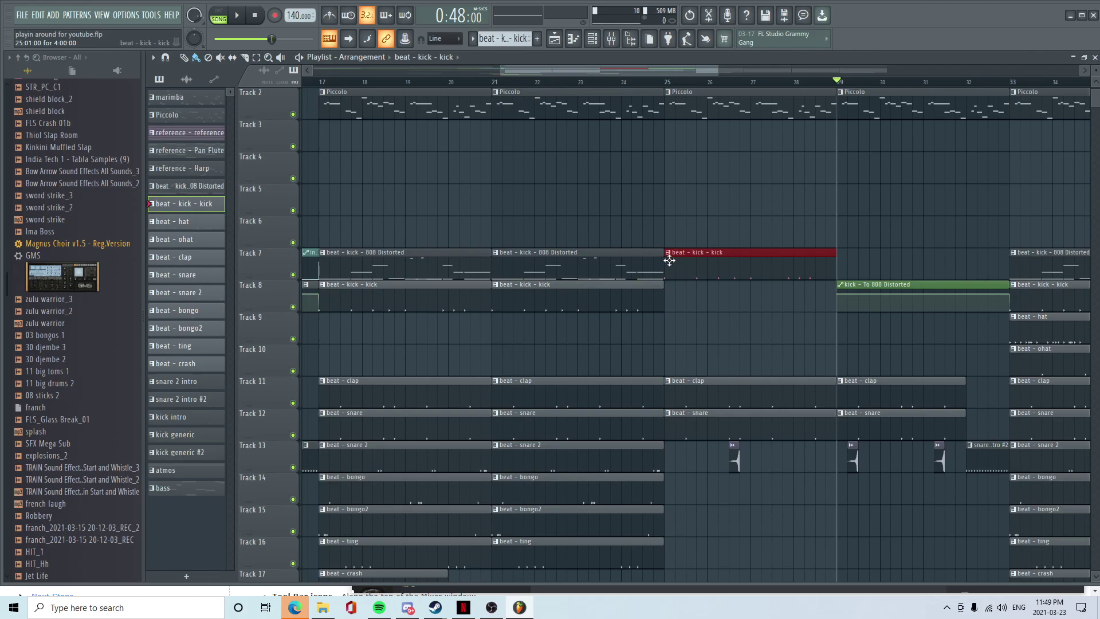
drag(669, 280, 884, 311)
- Audition the section from bar 29 with the kick pattern and review the arrangement's tracks
key(space)
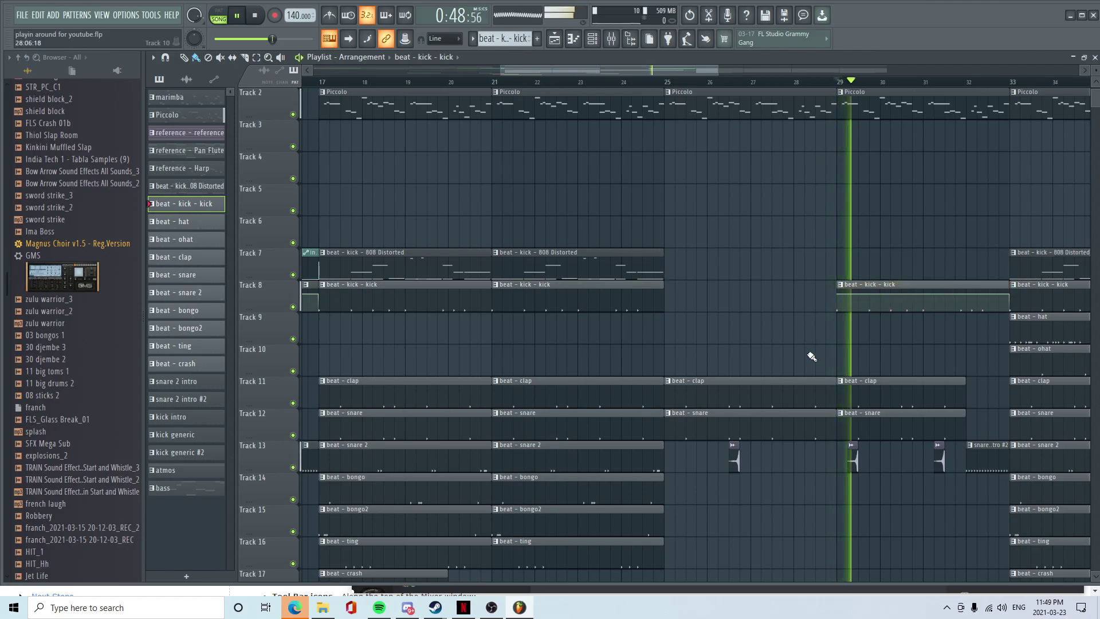
scroll(814, 304, down, 3)
scroll(835, 353, down, 2)
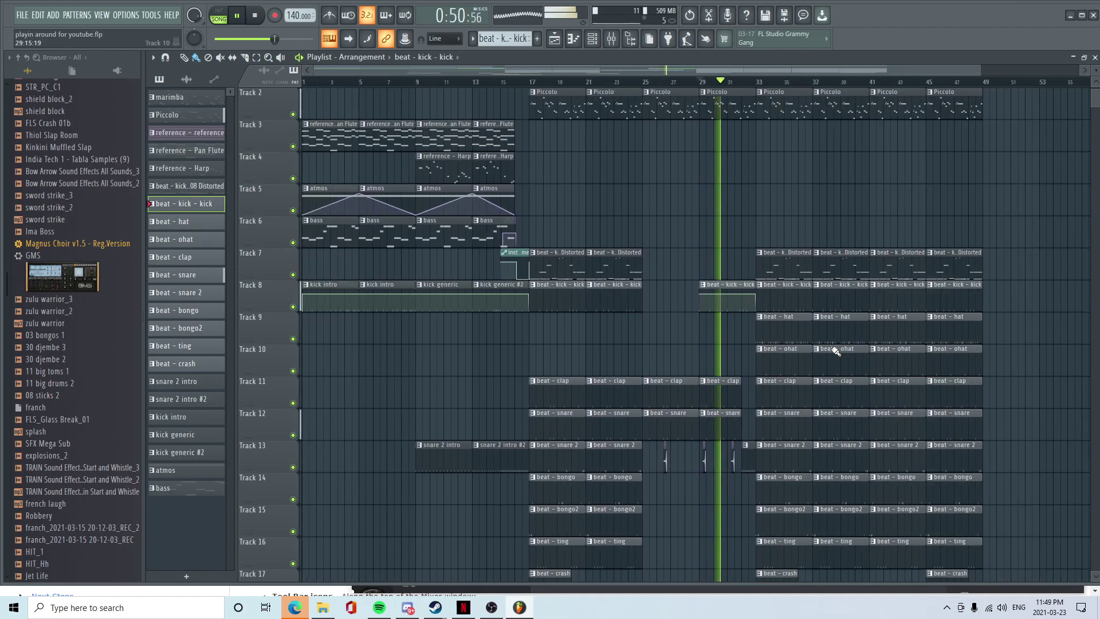
scroll(705, 401, down, 3)
scroll(704, 445, up, 4)
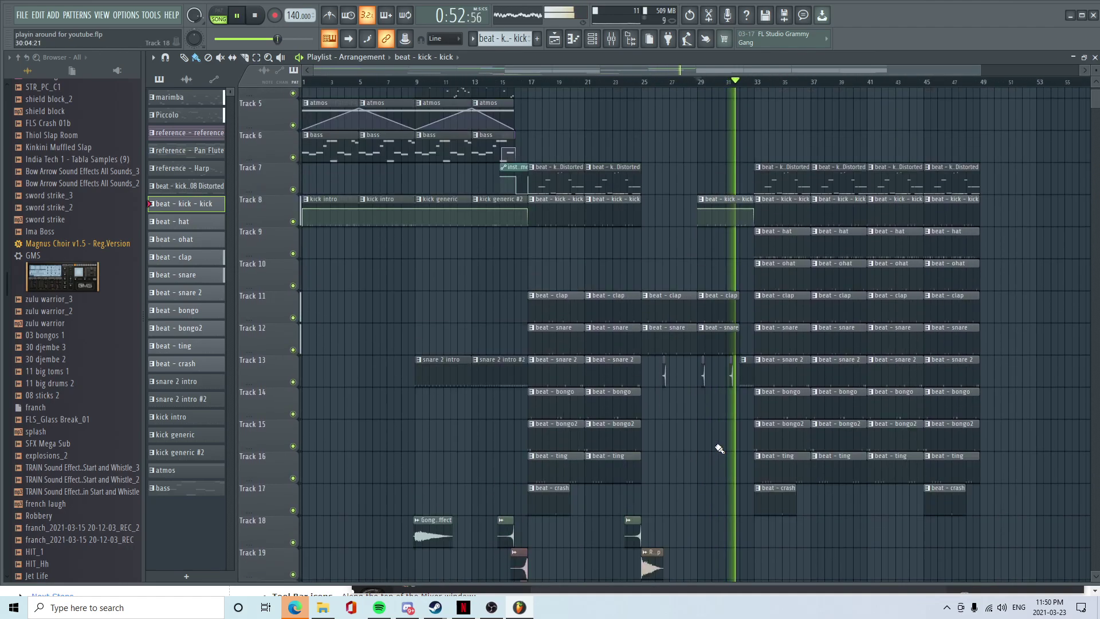
scroll(54, 215, up, 10)
scroll(54, 215, up, 15)
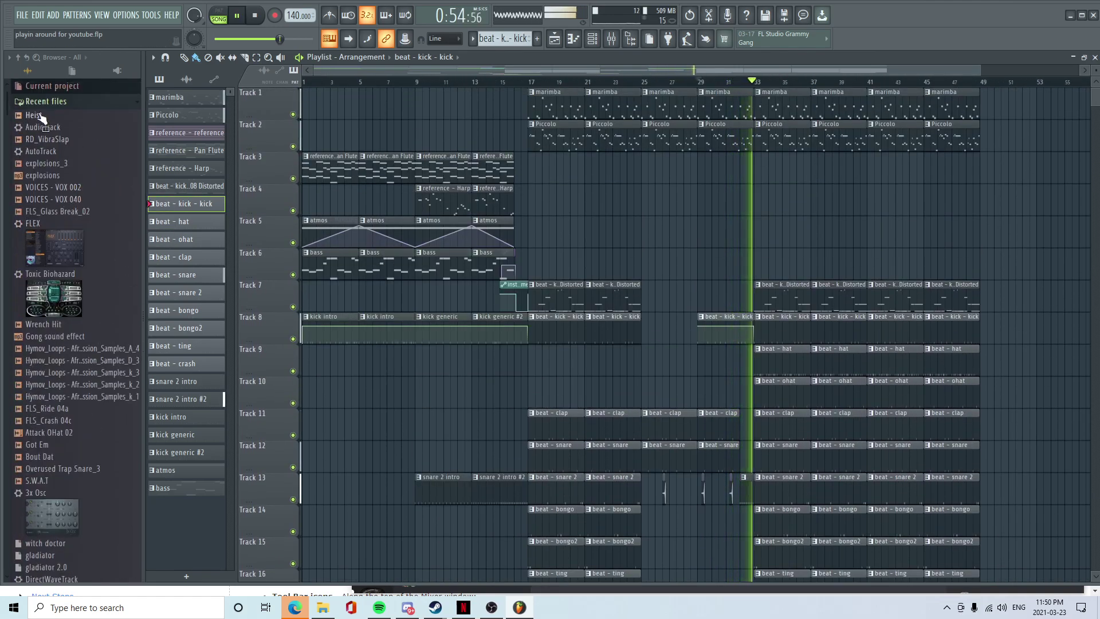
key(space)
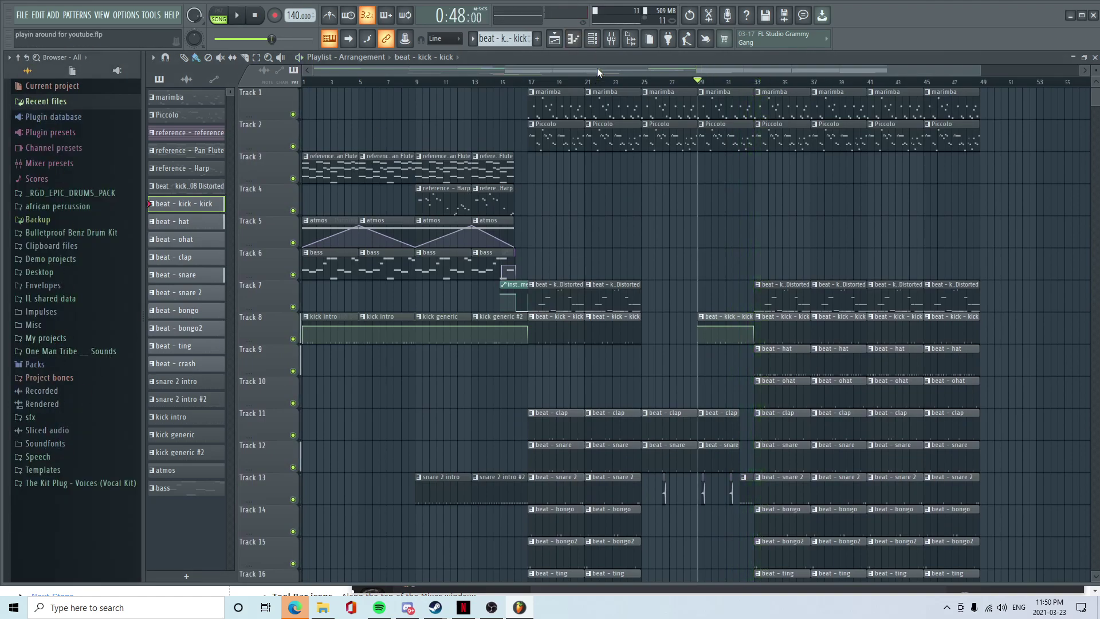
- Copy the explosions_3 clip on track 22 to bar 33, nudged slightly earlier so its boom lands on the downbeat
scroll(692, 240, down, 9)
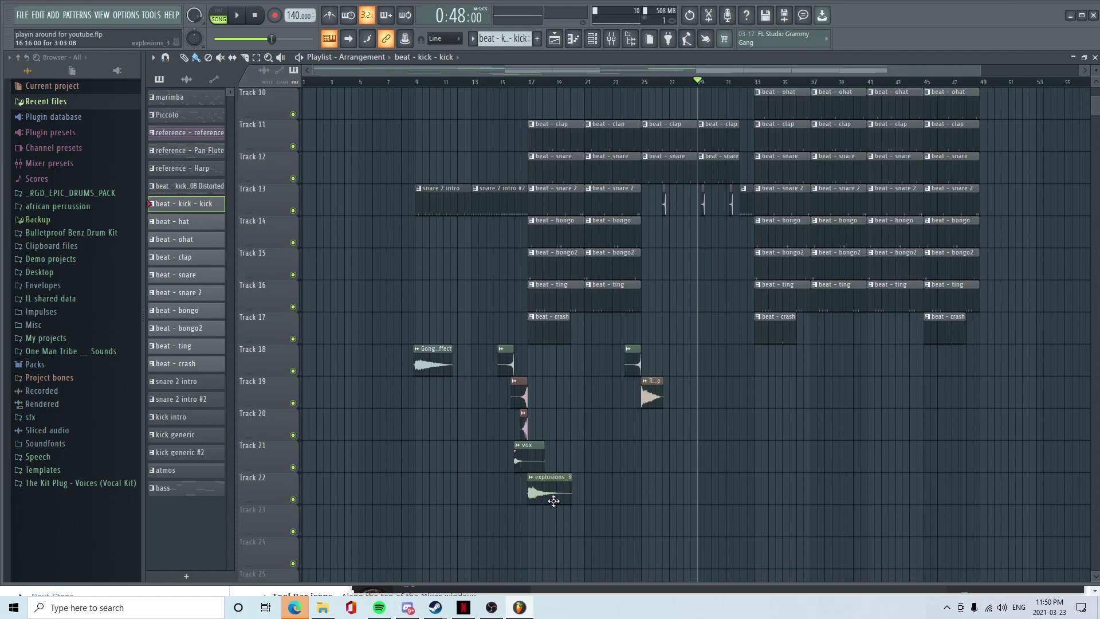
click(553, 501)
scroll(732, 488, up, 3)
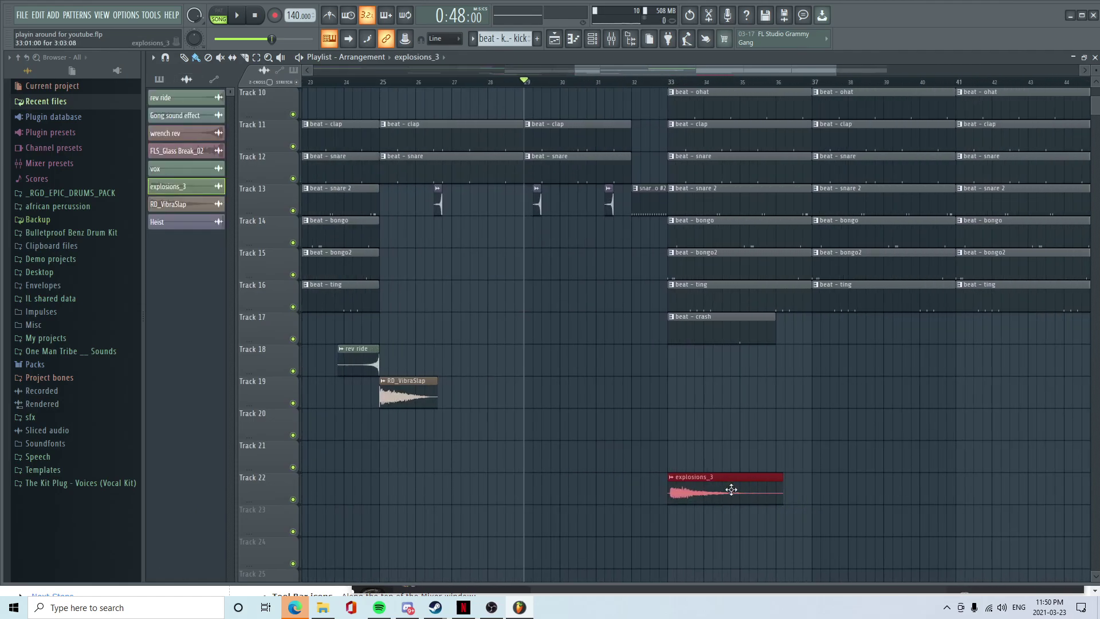
scroll(726, 492, up, 3)
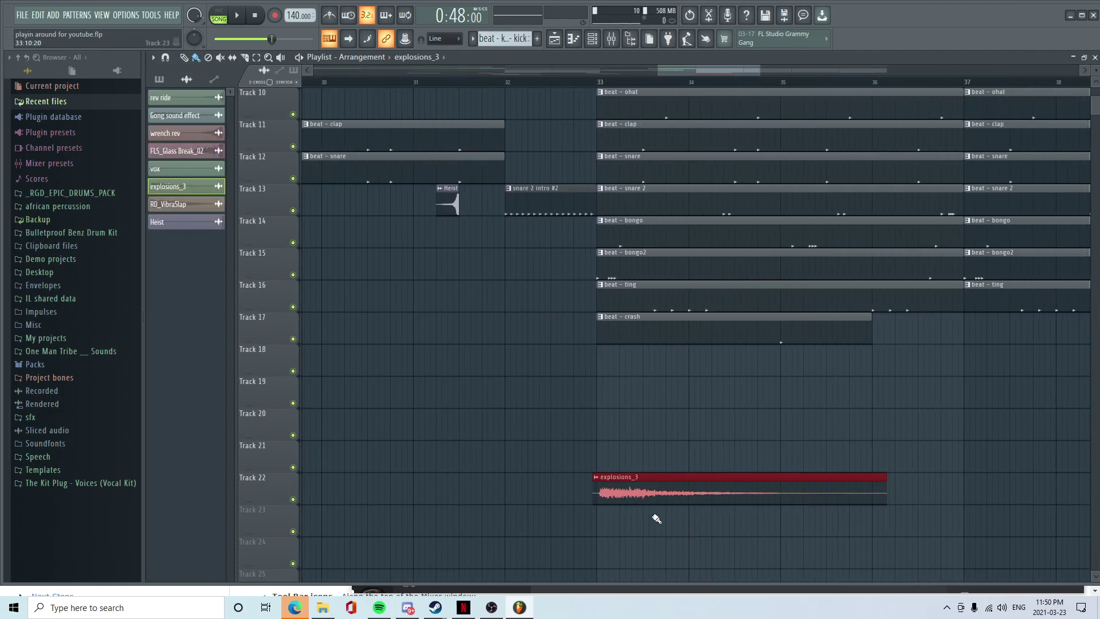
scroll(662, 518, down, 3)
scroll(682, 424, up, 4)
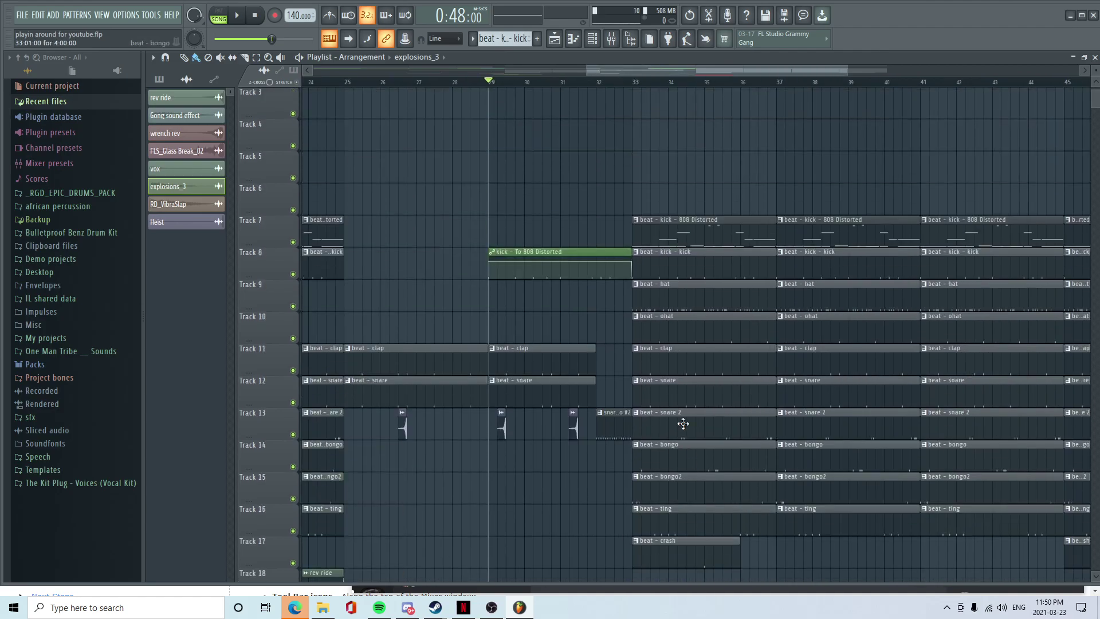
- Set the playback position to bar 33 and listen to the explosion hit with the drums
click(634, 82)
scroll(656, 212, up, 2)
key(space)
scroll(607, 344, down, 4)
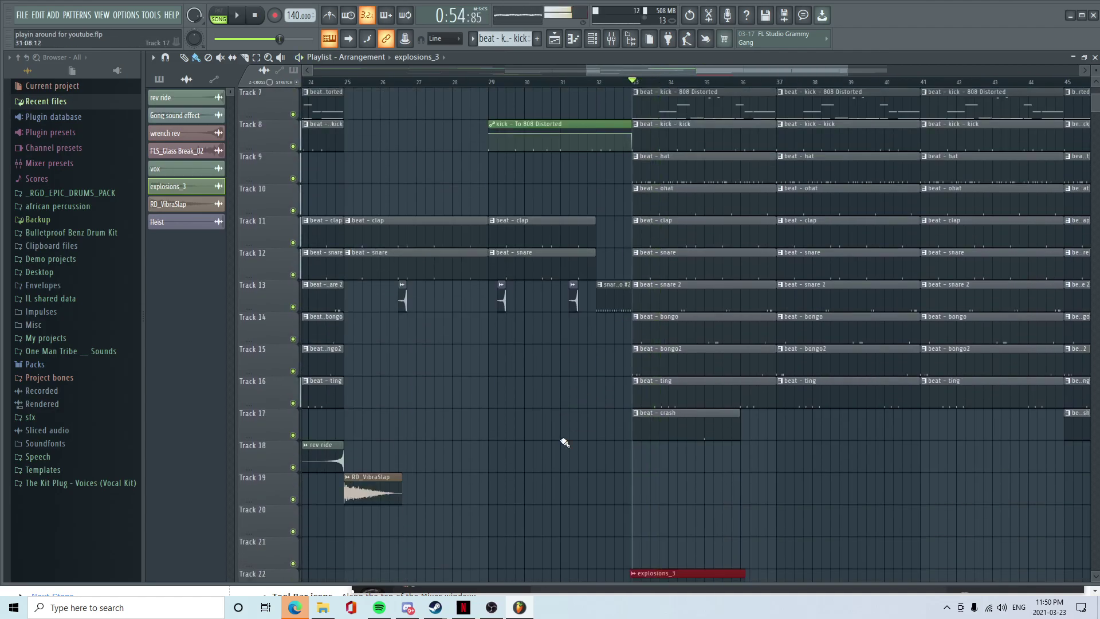
- Delete the two beat - ohat clips on track 10 between bars 33 and 41
scroll(573, 401, down, 3)
scroll(785, 491, up, 6)
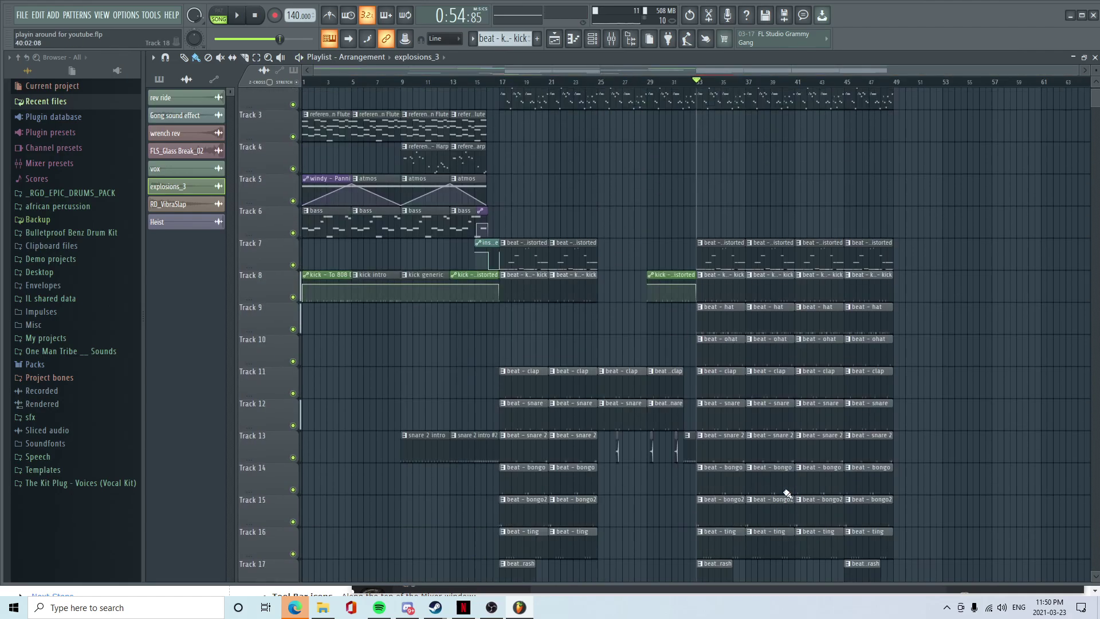
scroll(1026, 395, down, 5)
scroll(997, 423, up, 3)
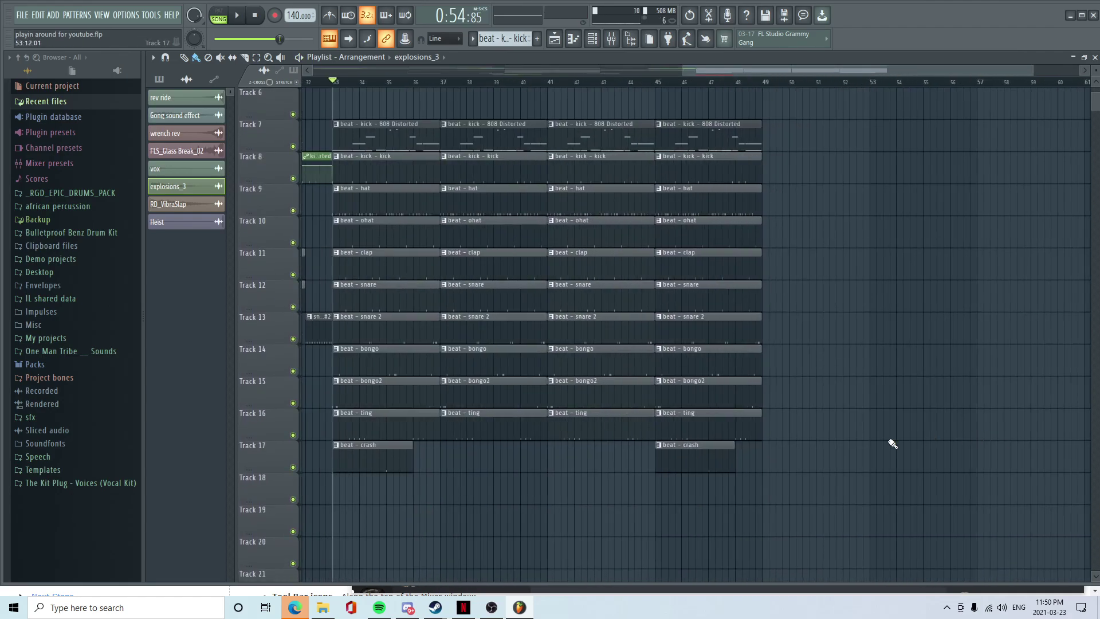
scroll(888, 443, down, 1)
right_click(523, 231)
right_click(596, 232)
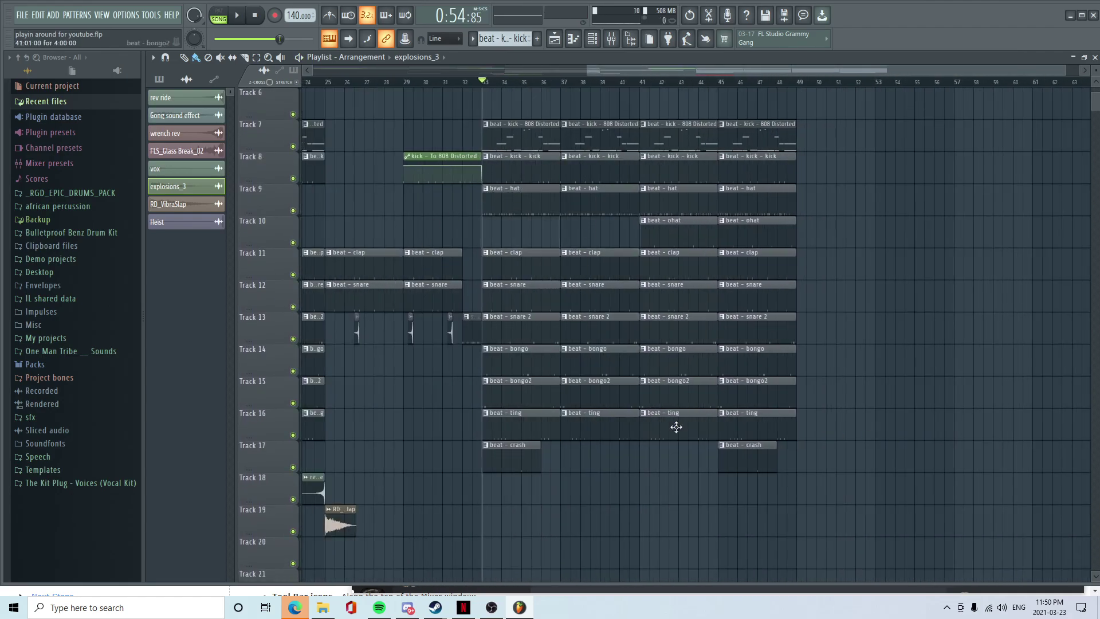
- Delete the beat - bongo2 and beat - ting clips on tracks 15 and 16 between bars 33 and 41
right_click(521, 390)
right_click(569, 399)
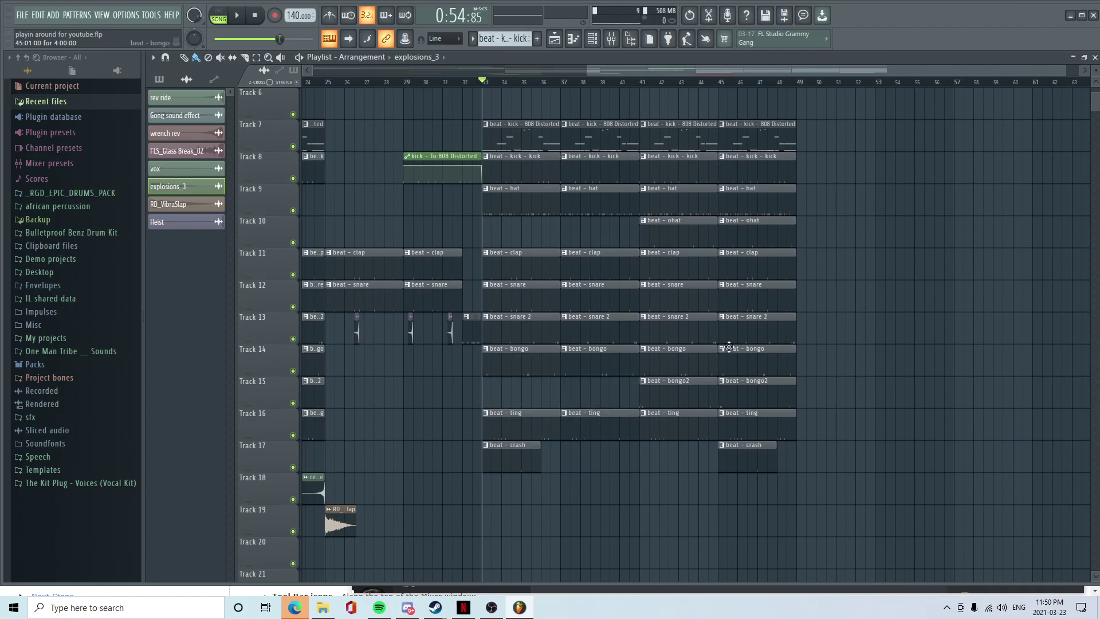
scroll(699, 430, down, 2)
scroll(759, 533, up, 3)
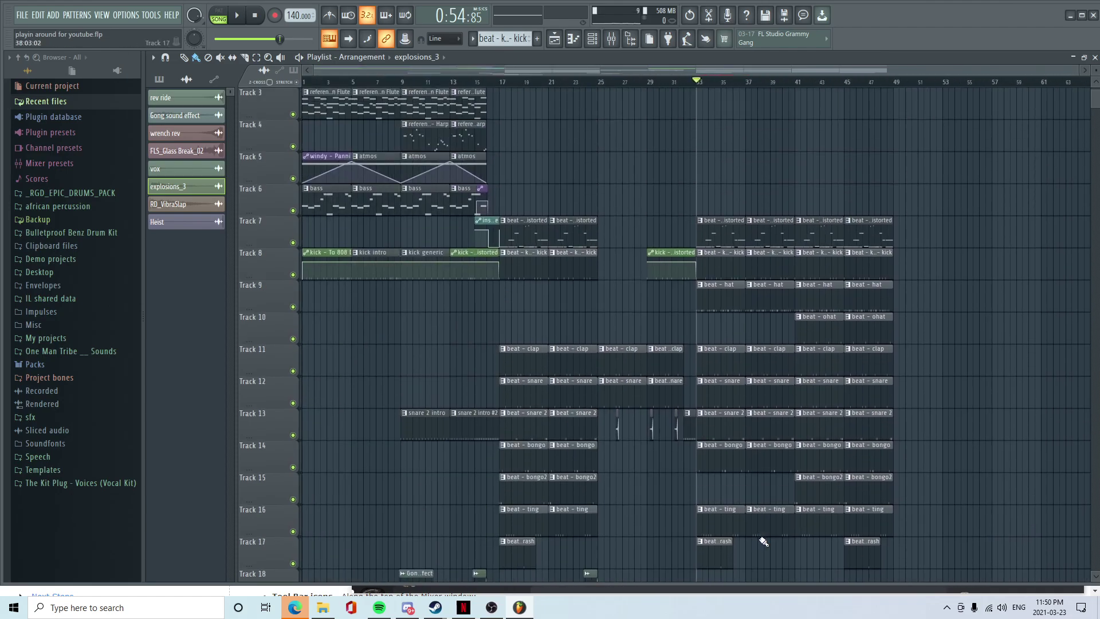
scroll(793, 552, down, 2)
right_click(723, 466)
right_click(765, 463)
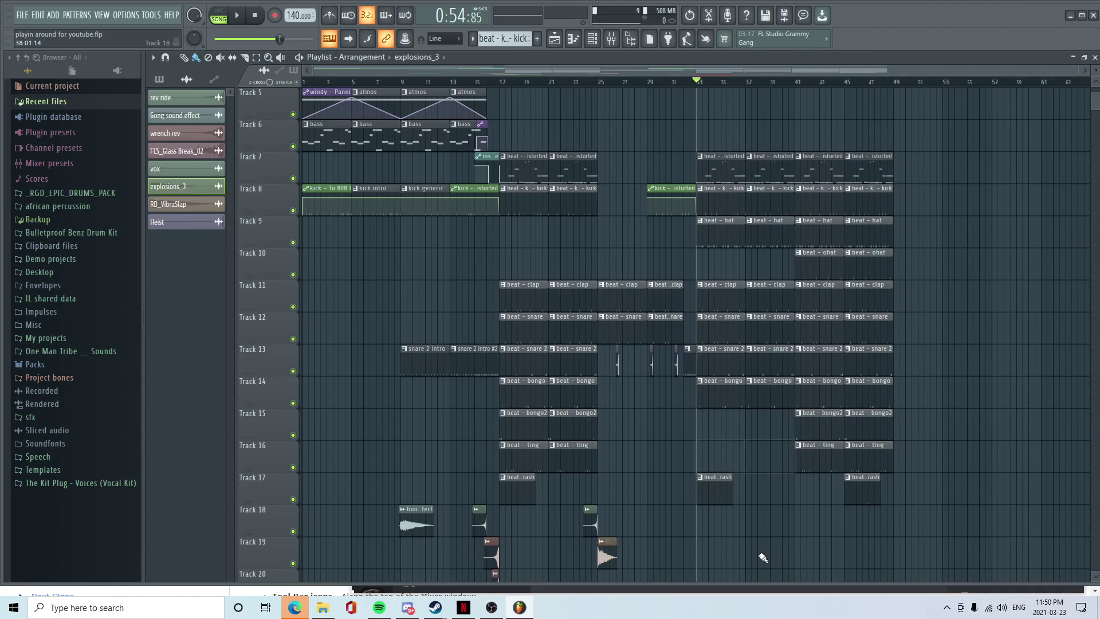
- Play from bar 33 and delete the beat - bongo clip at bar 37 on track 14
scroll(780, 535, up, 2)
scroll(773, 516, up, 1)
key(space)
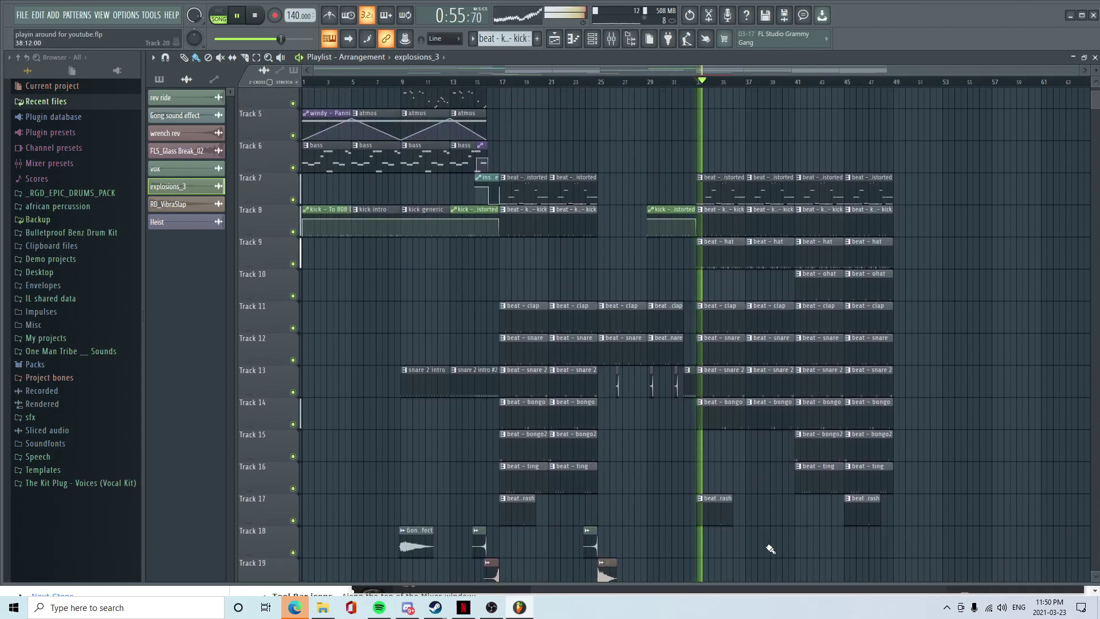
scroll(770, 551, down, 2)
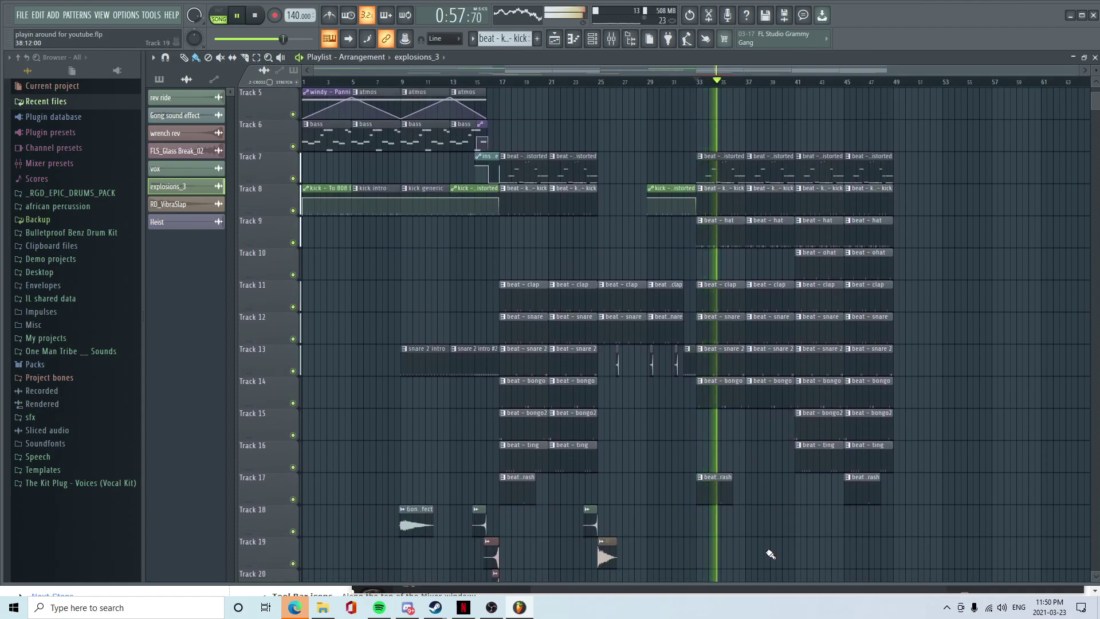
scroll(770, 554, up, 3)
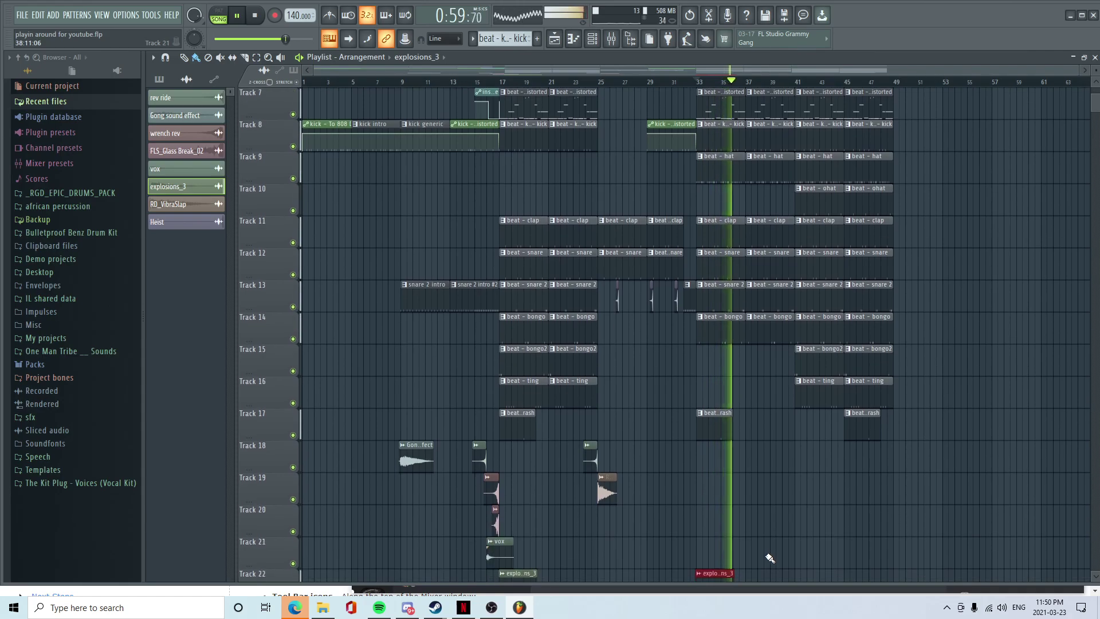
scroll(986, 484, up, 1)
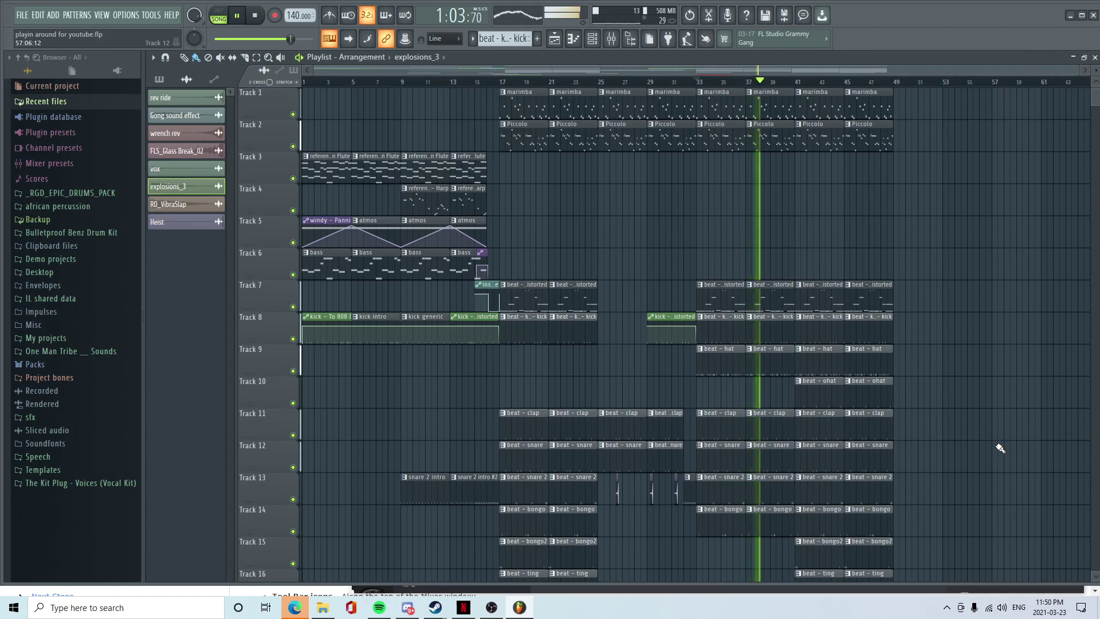
right_click(762, 527)
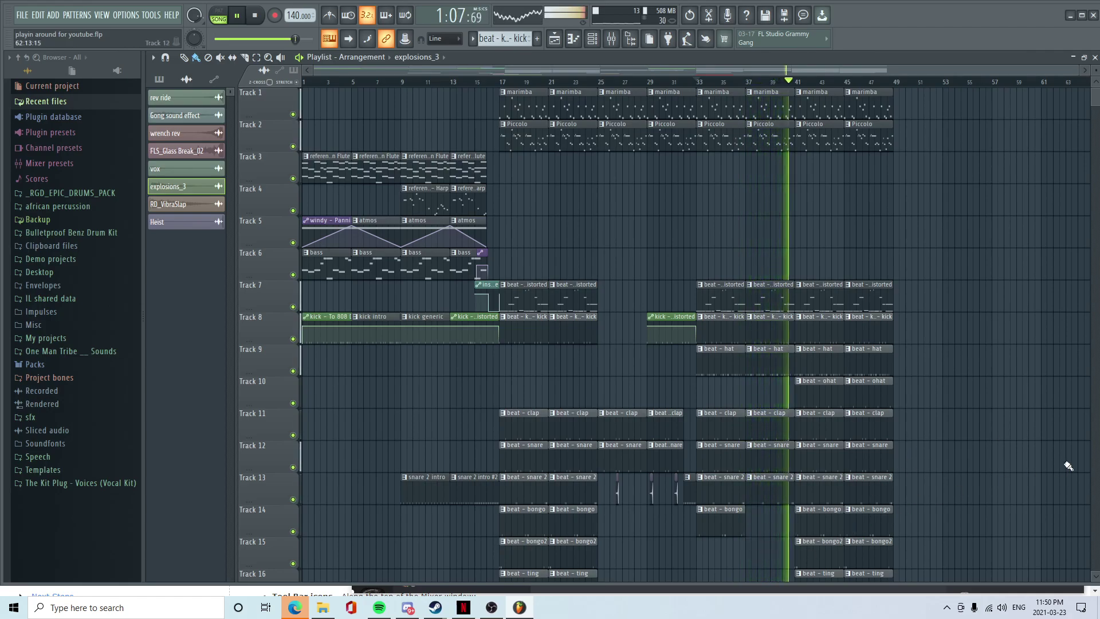
- Listen to the thinned drums and their return at bar 41 up to bar 45, and stop playback
scroll(1061, 470, down, 1)
scroll(1061, 470, down, 3)
scroll(1051, 487, up, 4)
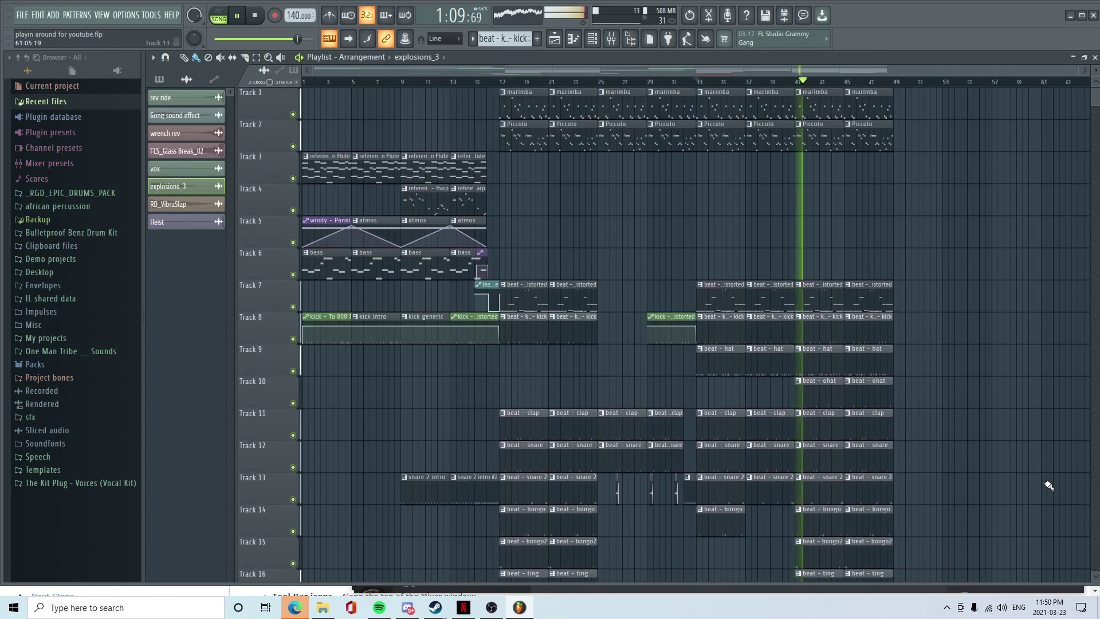
scroll(1045, 499, down, 2)
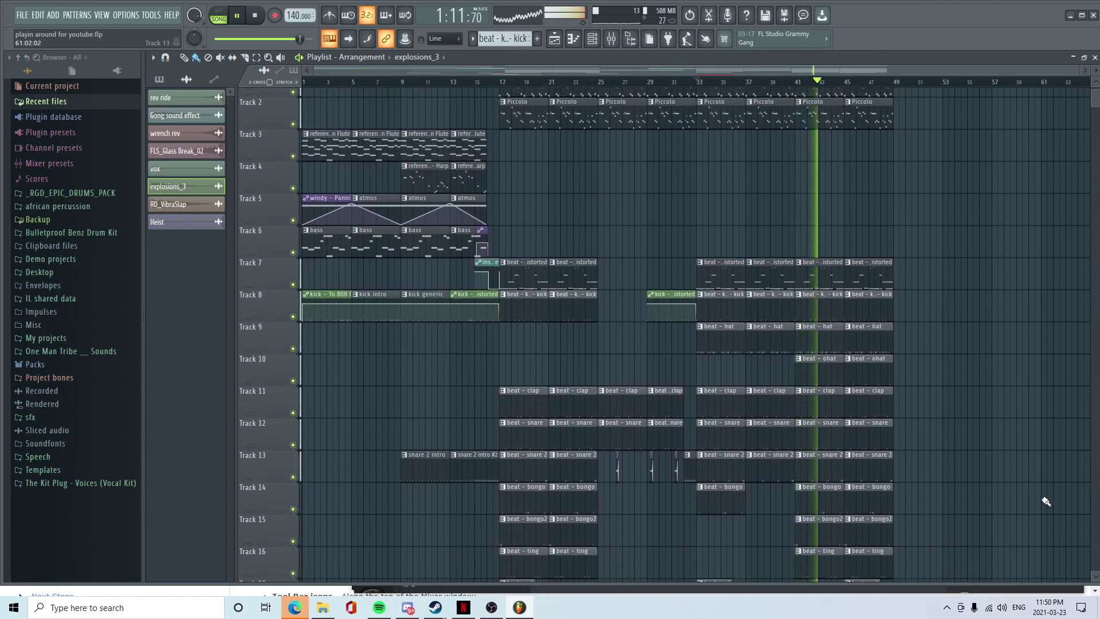
scroll(1046, 500, up, 2)
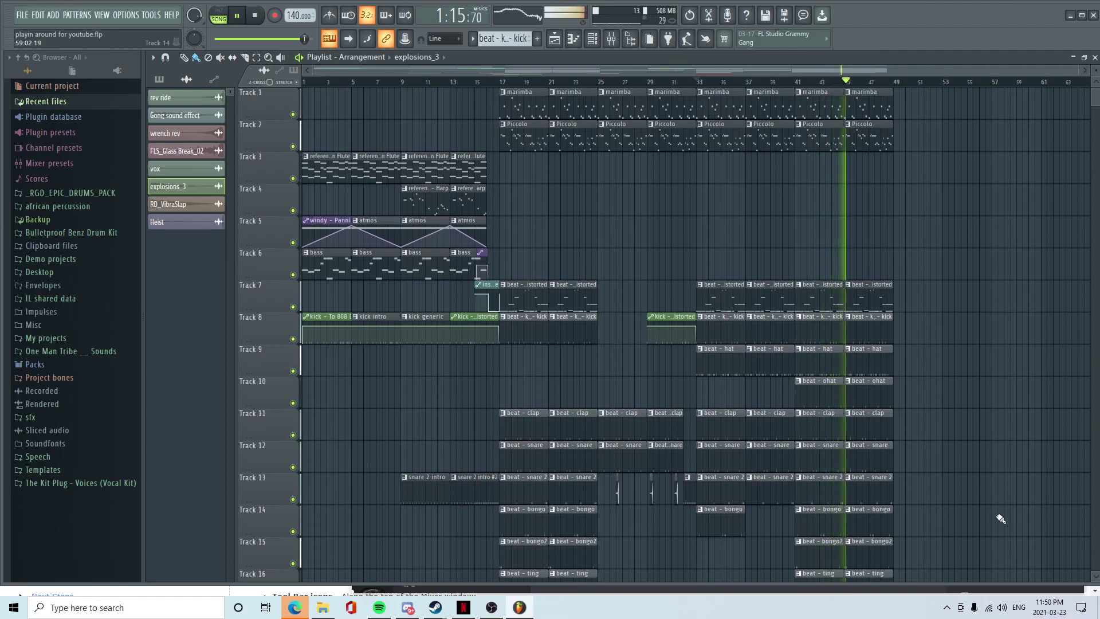
key(space)
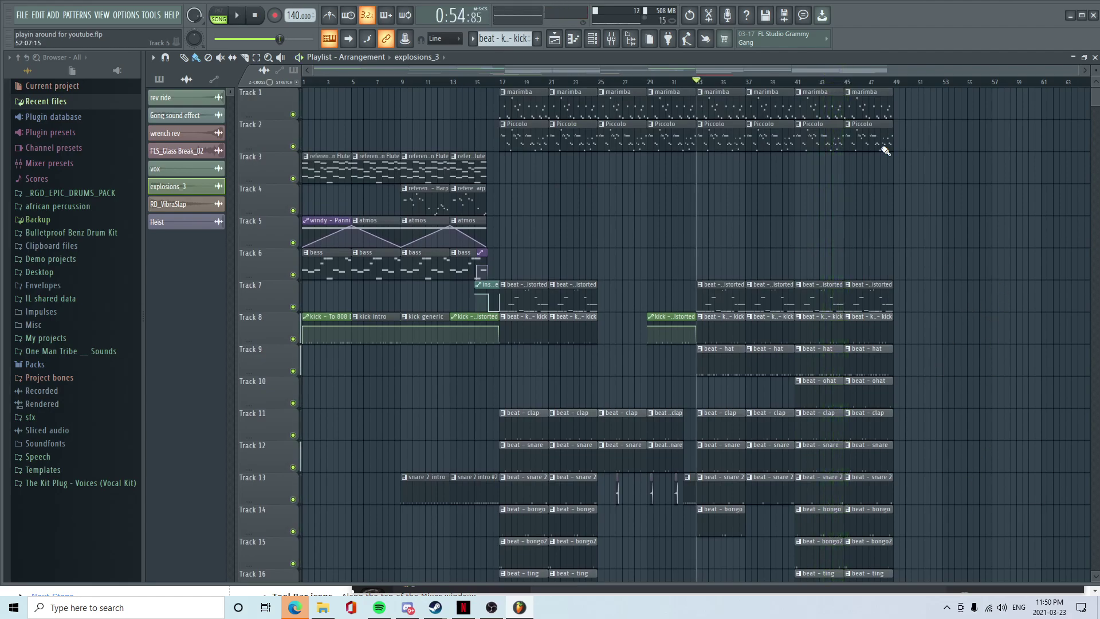
- Find SFX Mega Sub in the SFX folder of Packs and add it to track 7 just before bar 33
key(super)
key(super)
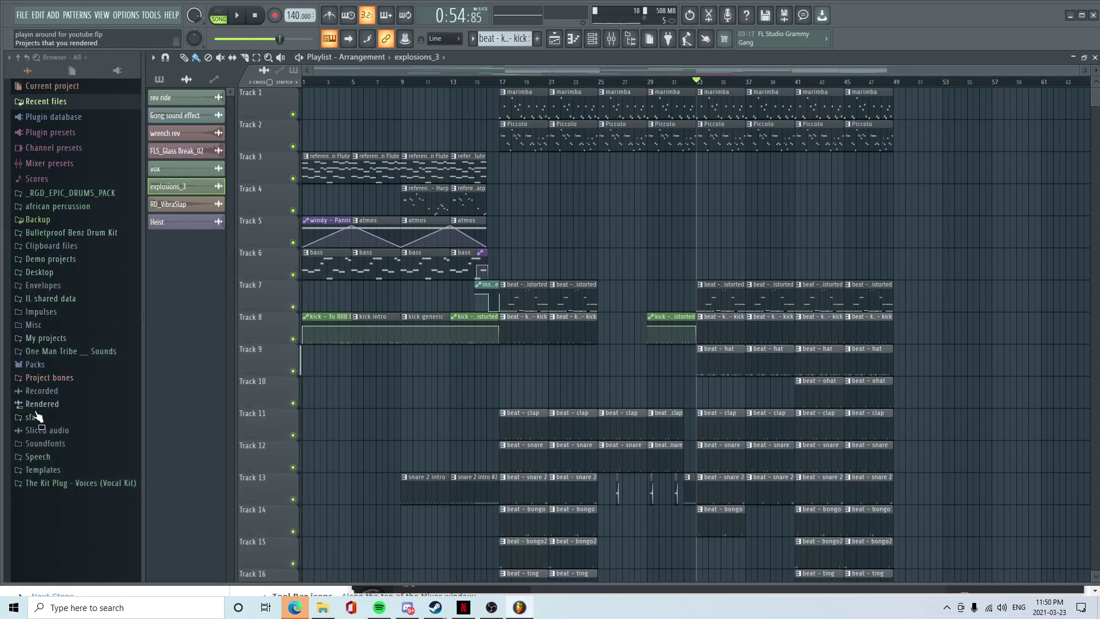
click(34, 365)
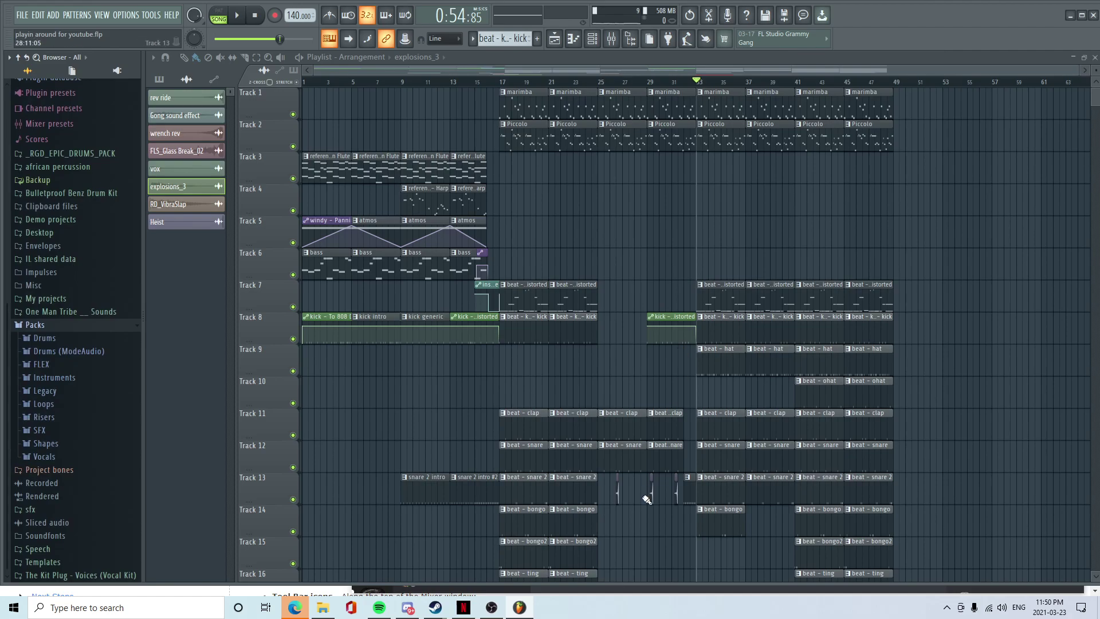
scroll(660, 459, down, 3)
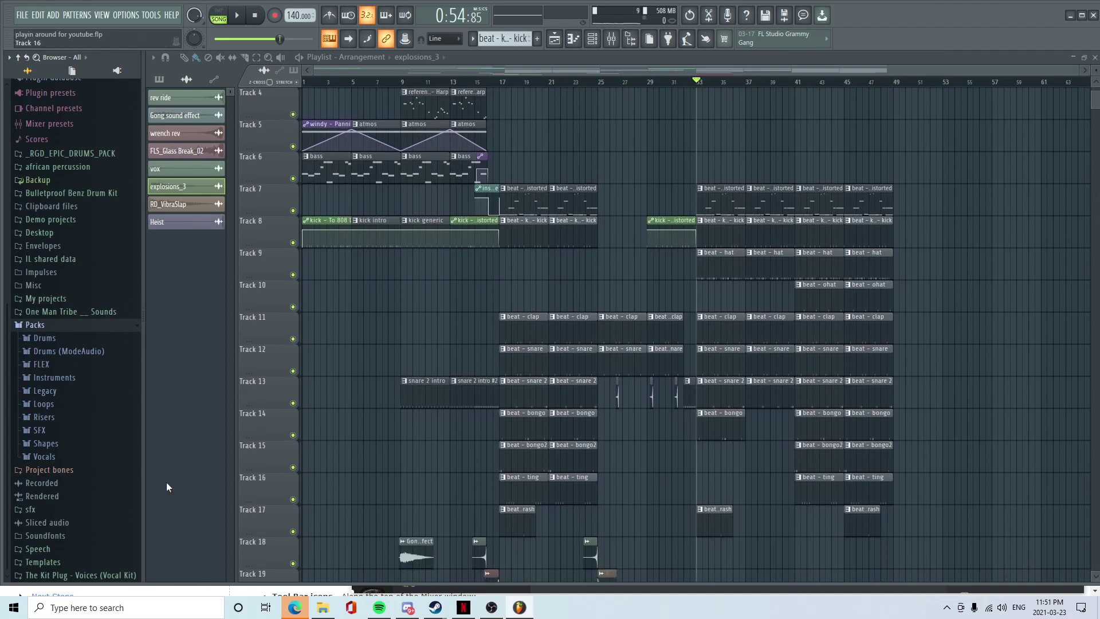
click(55, 416)
click(46, 418)
click(50, 431)
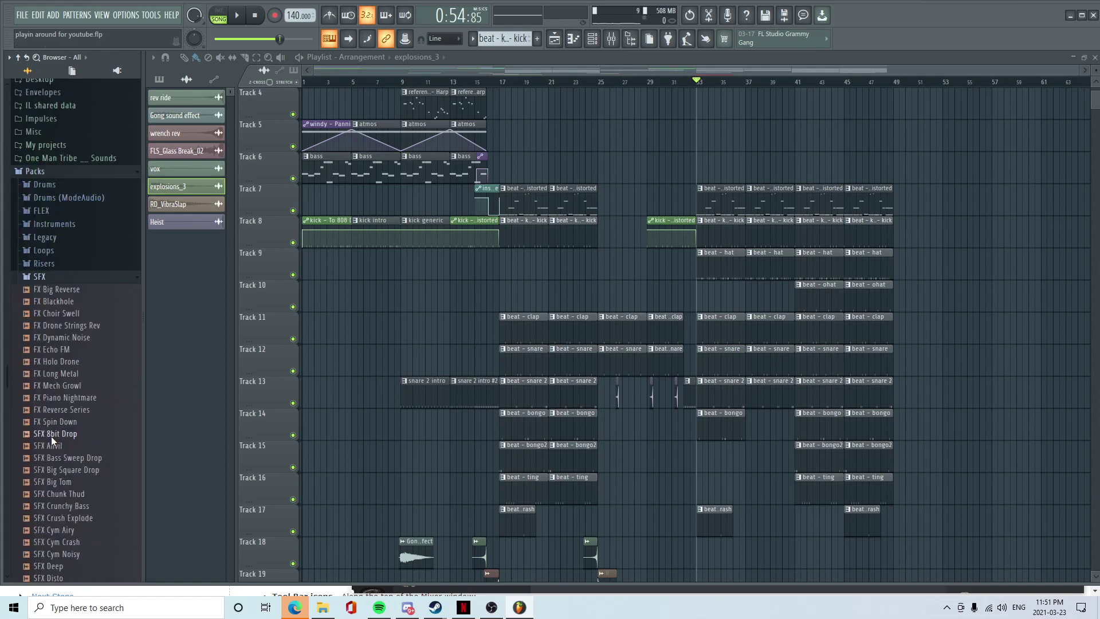
scroll(68, 379, down, 5)
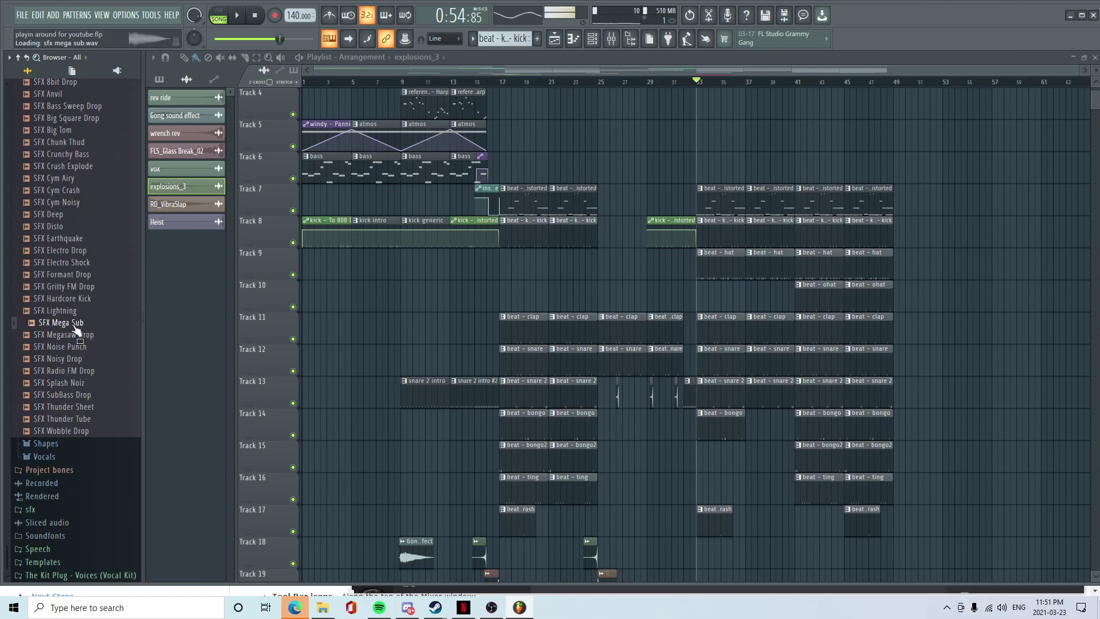
drag(620, 203, 644, 188)
scroll(665, 227, up, 3)
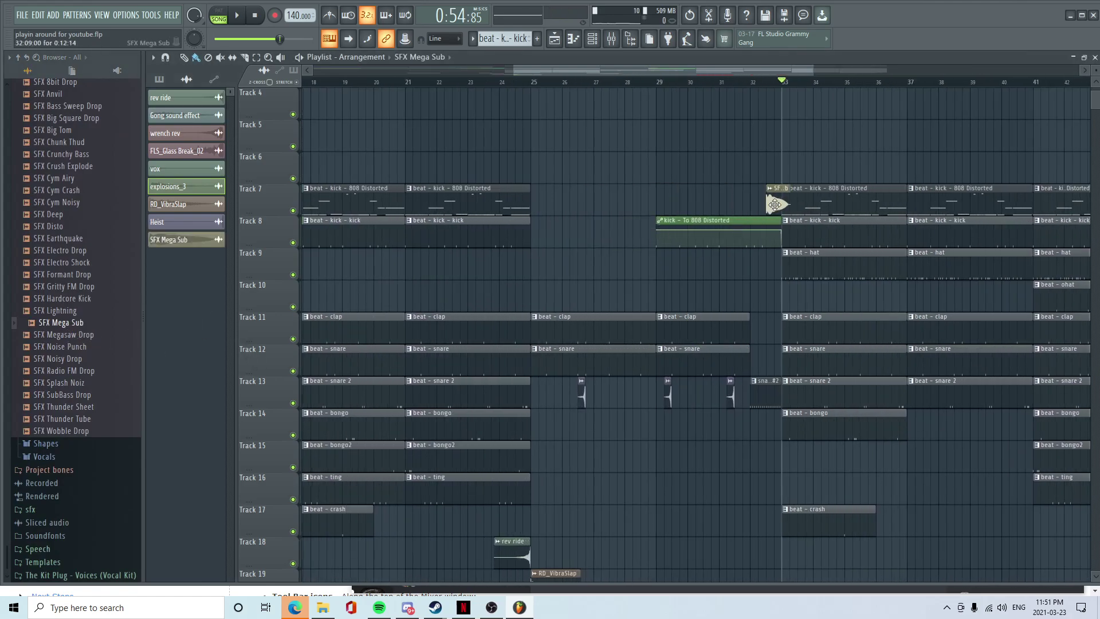
- Reverse the SFX Mega Sub sample and move its clip on track 7 so it ends at bar 33
double_click(762, 205)
click(395, 302)
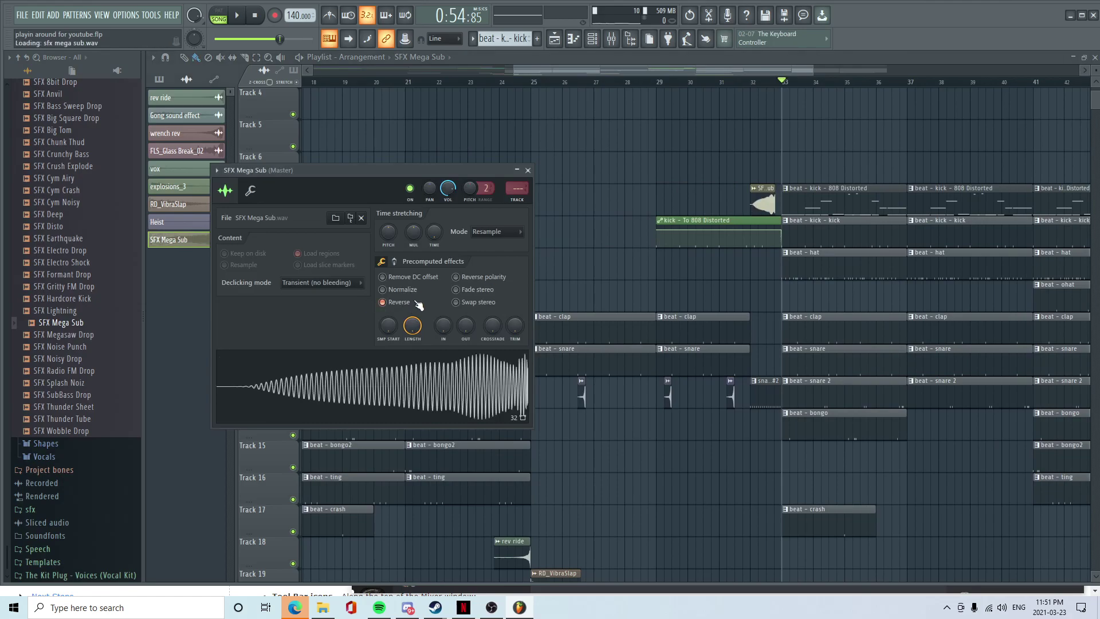
drag(756, 202, 766, 196)
click(769, 205)
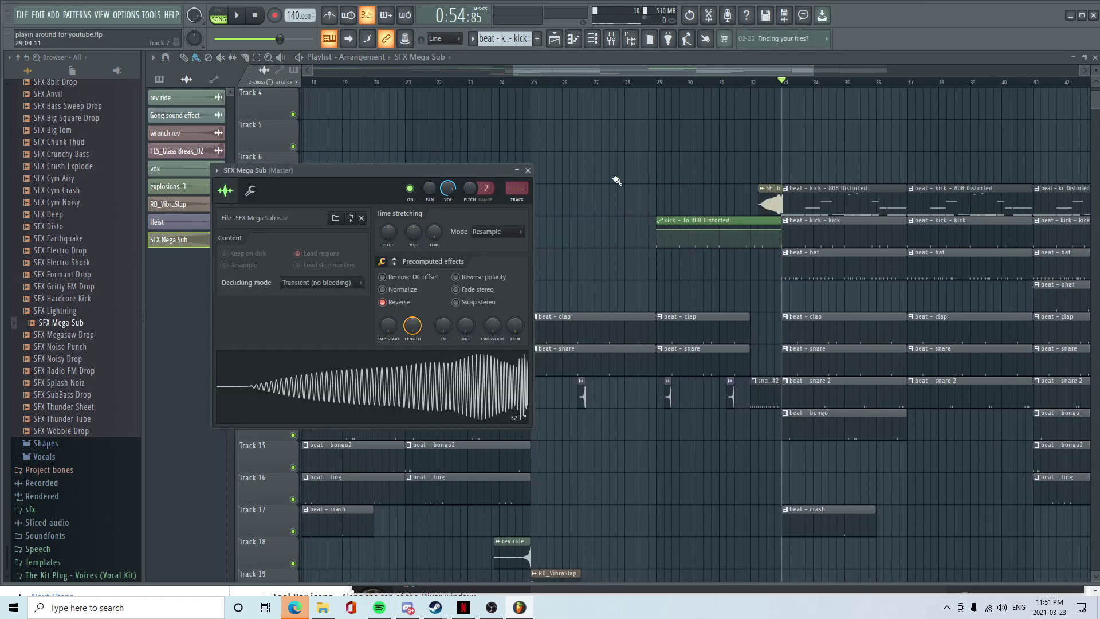
- Route the SFX Mega Sub channel to the 808 Distorted mixer track, number 1
click(611, 39)
click(193, 326)
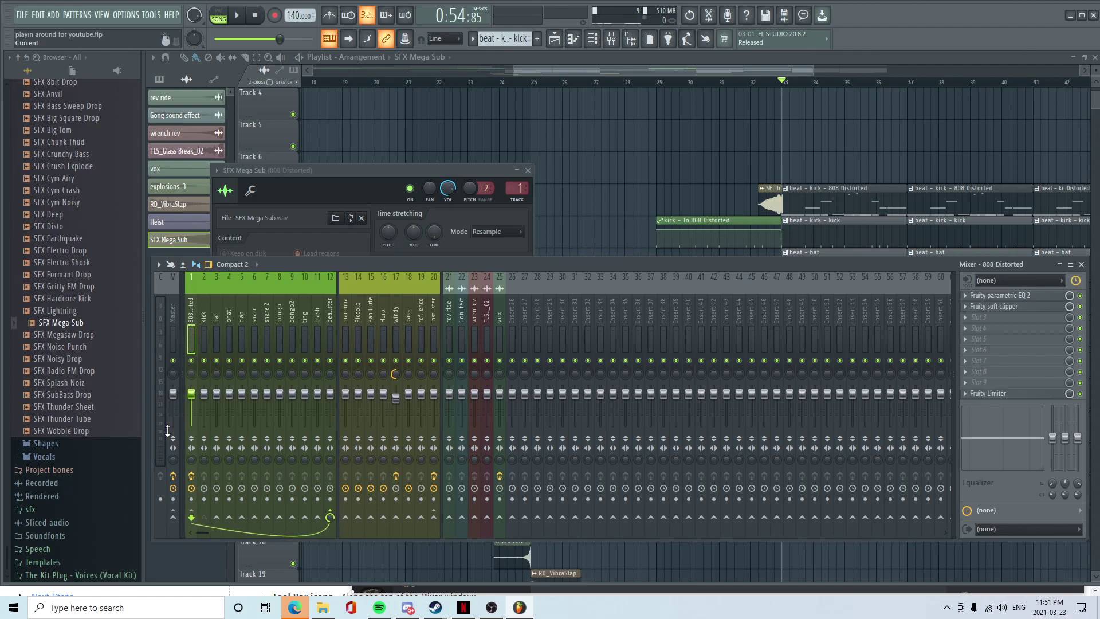
drag(756, 67, 796, 76)
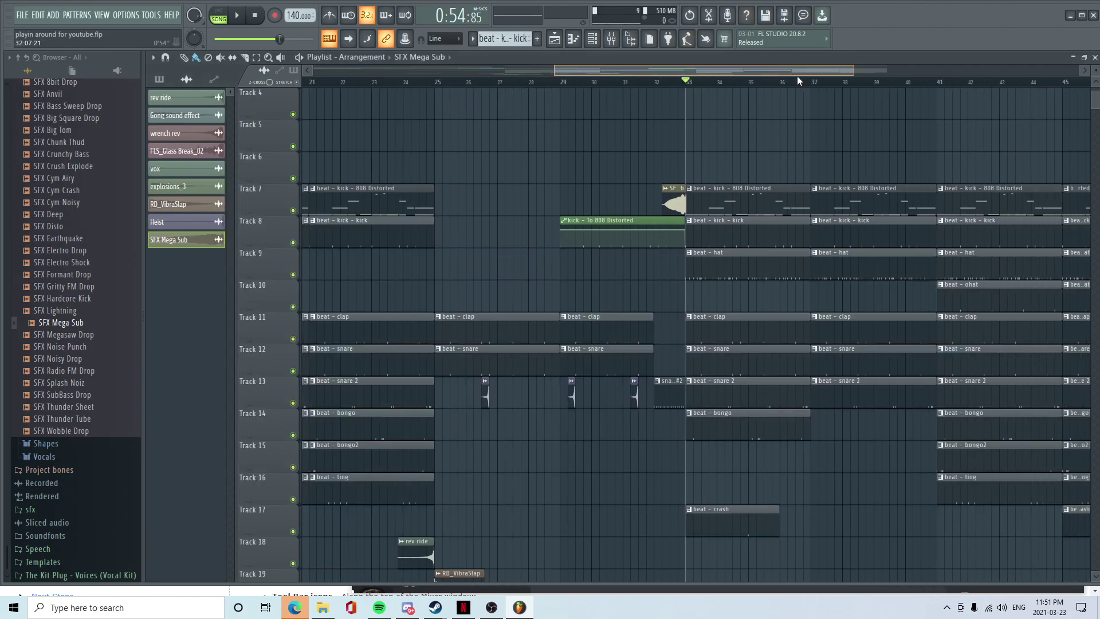
scroll(725, 142, up, 3)
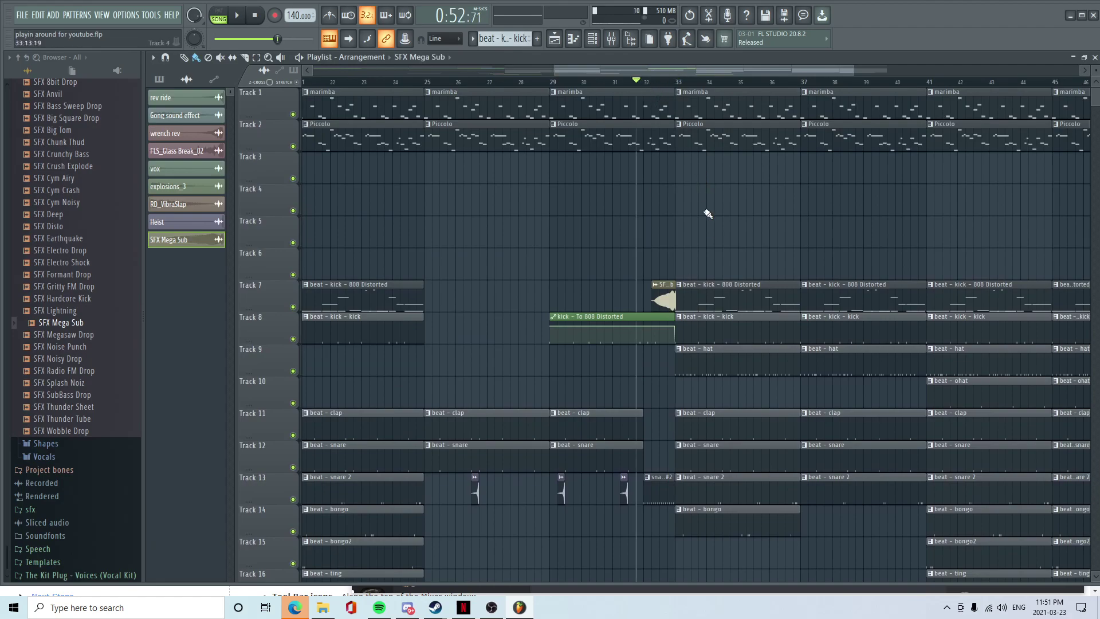
- Trim the tail of the SFX Mega Sub clip on track 7 and realign the clip to end exactly at bar 33
scroll(705, 198, up, 5)
drag(567, 298, 550, 298)
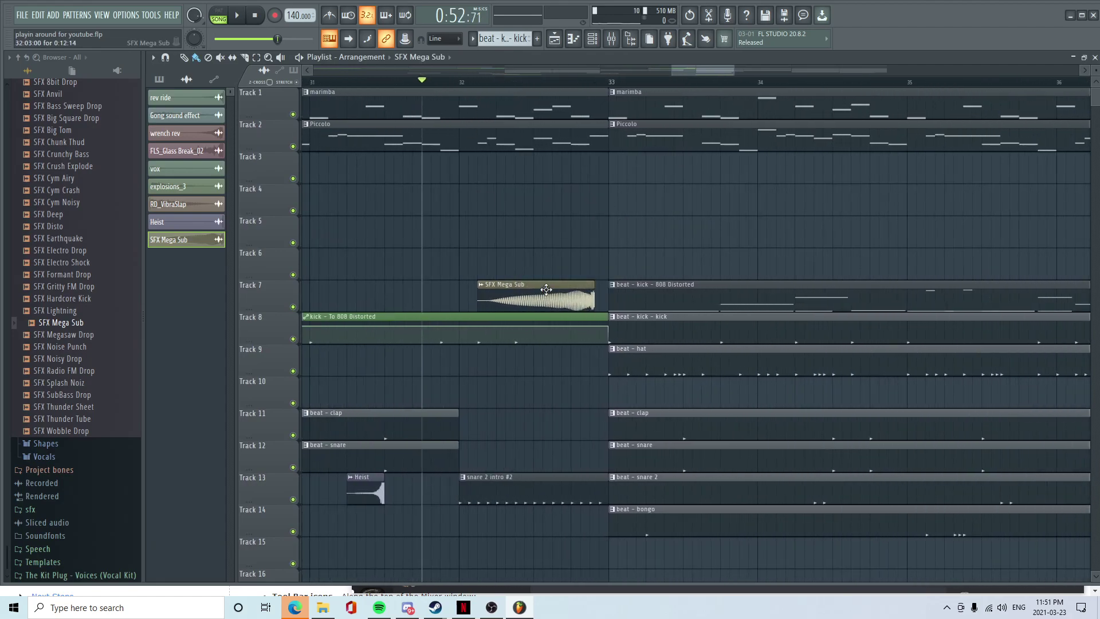
scroll(587, 252, up, 5)
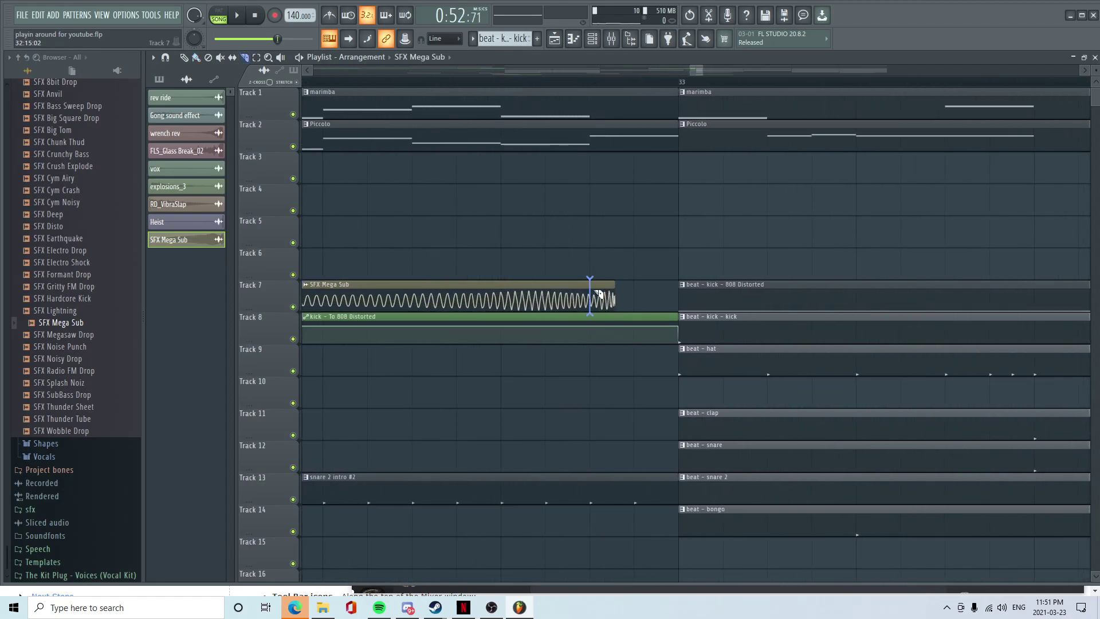
drag(599, 296, 661, 293)
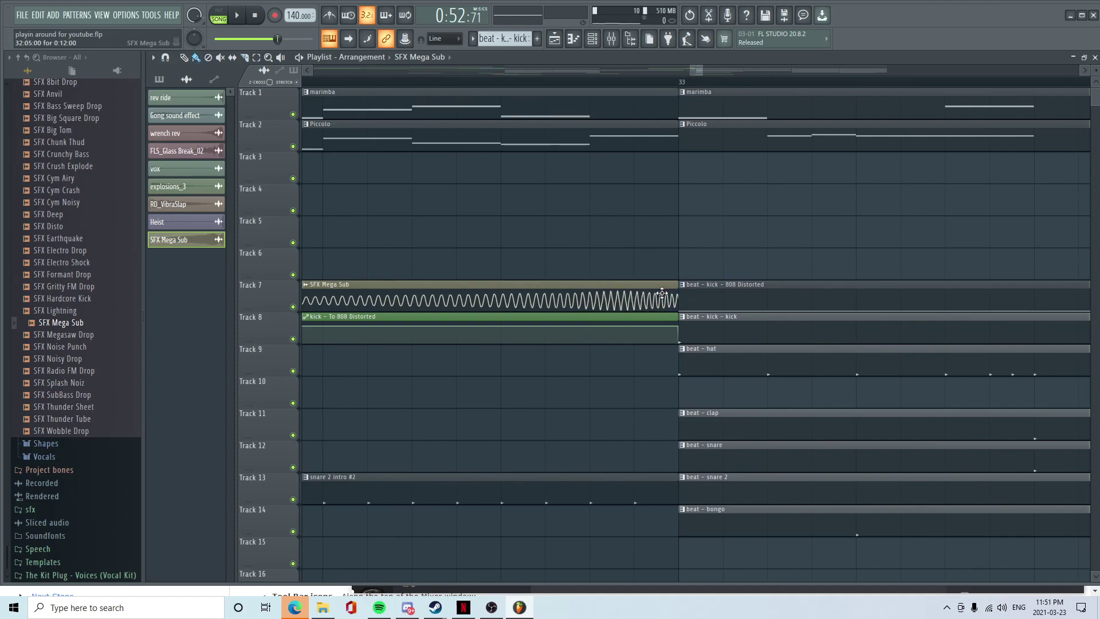
scroll(630, 258, down, 5)
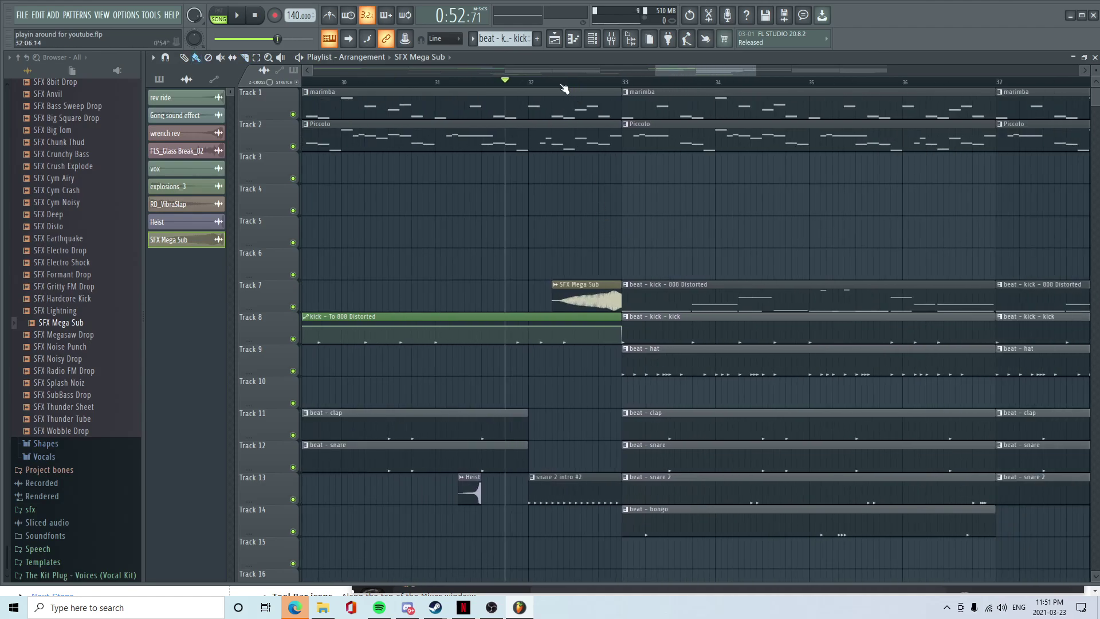
scroll(624, 229, up, 4)
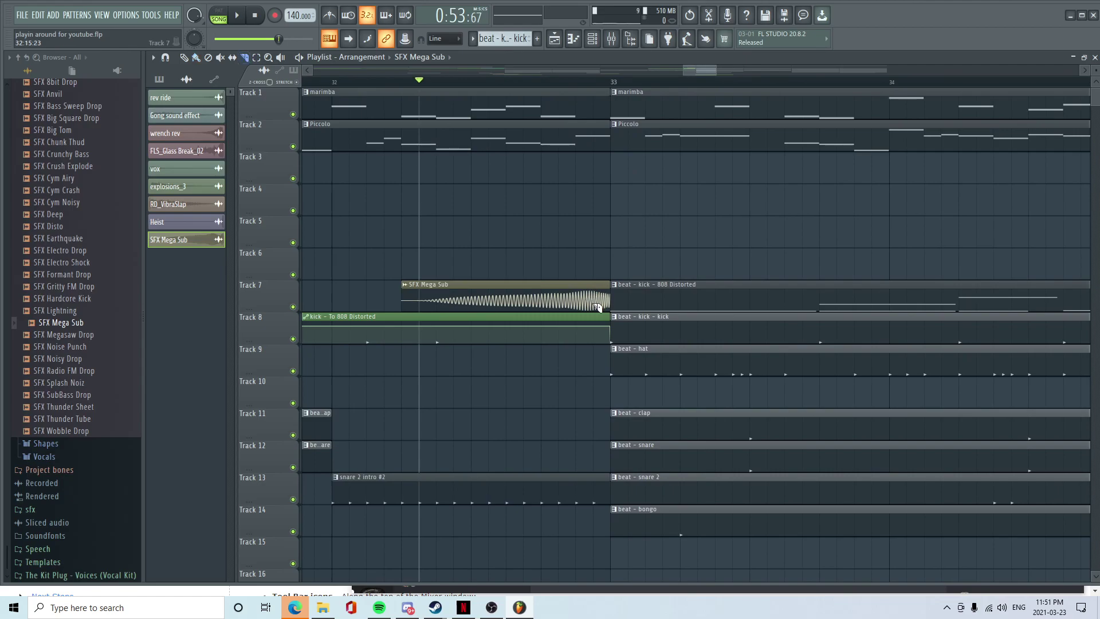
drag(543, 292, 569, 293)
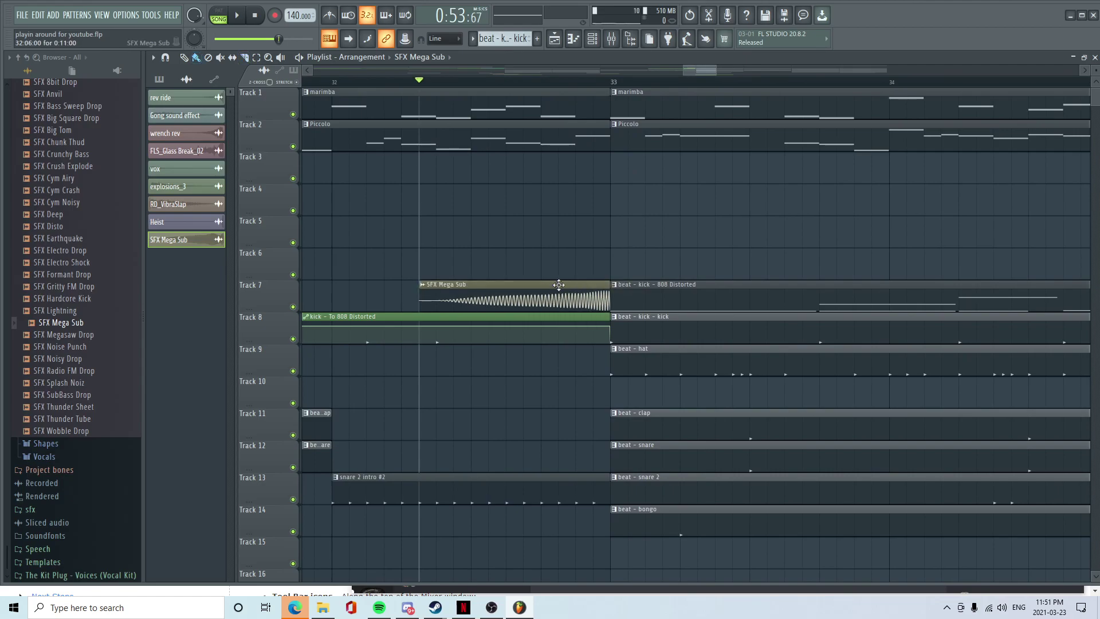
scroll(569, 247, down, 4)
- Play the transition into bar 33 and apply a fade-in to the SFX Mega Sub sample
key(space)
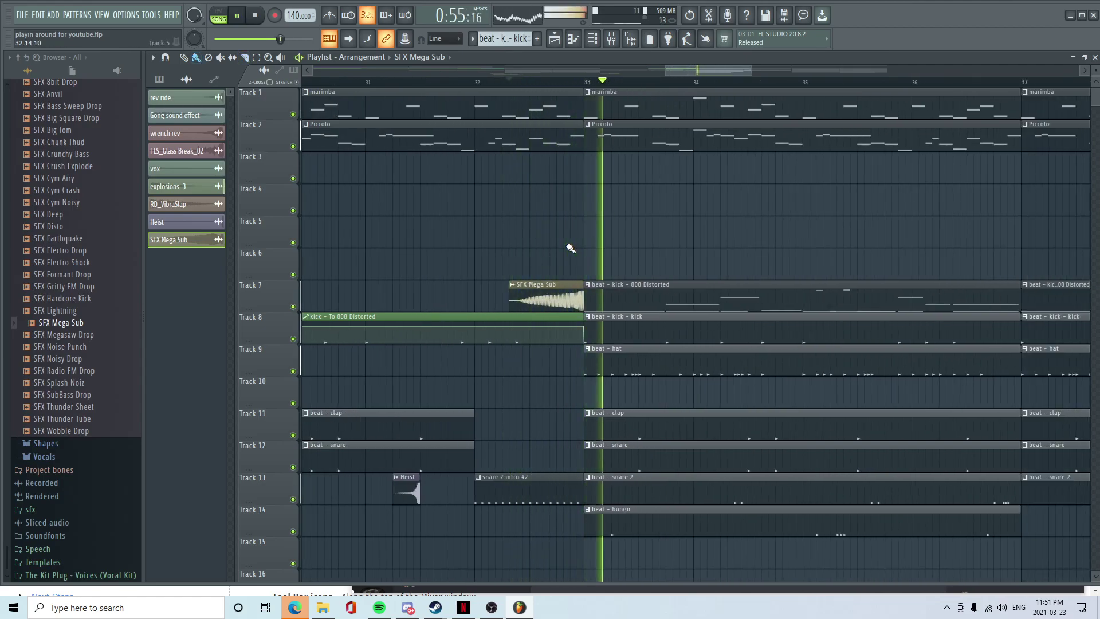
scroll(570, 248, down, 4)
scroll(570, 248, down, 3)
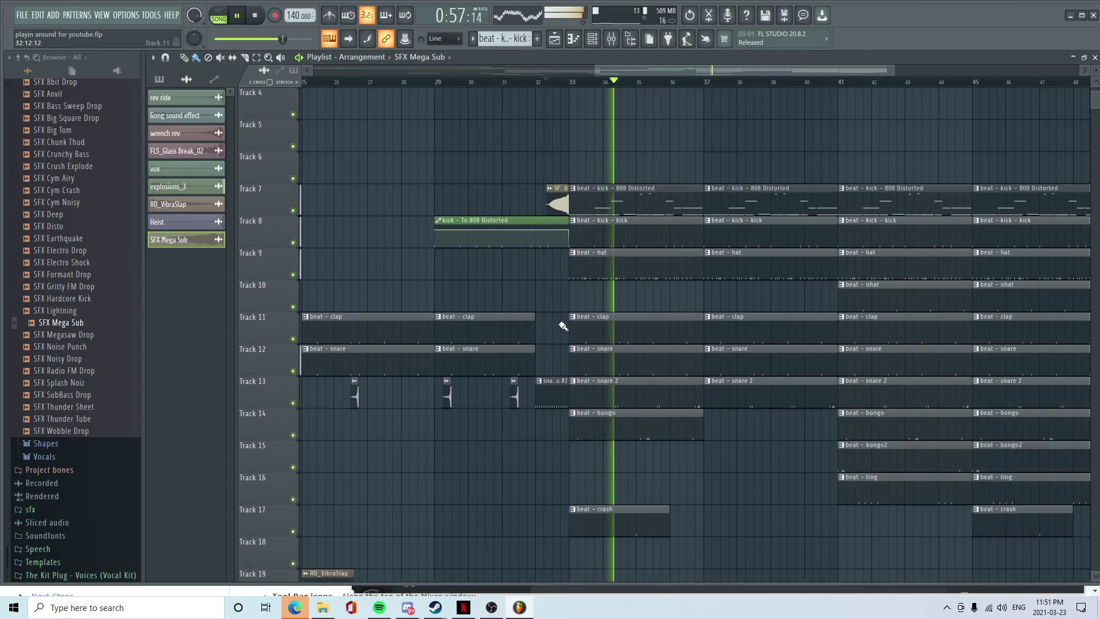
double_click(558, 201)
key(space)
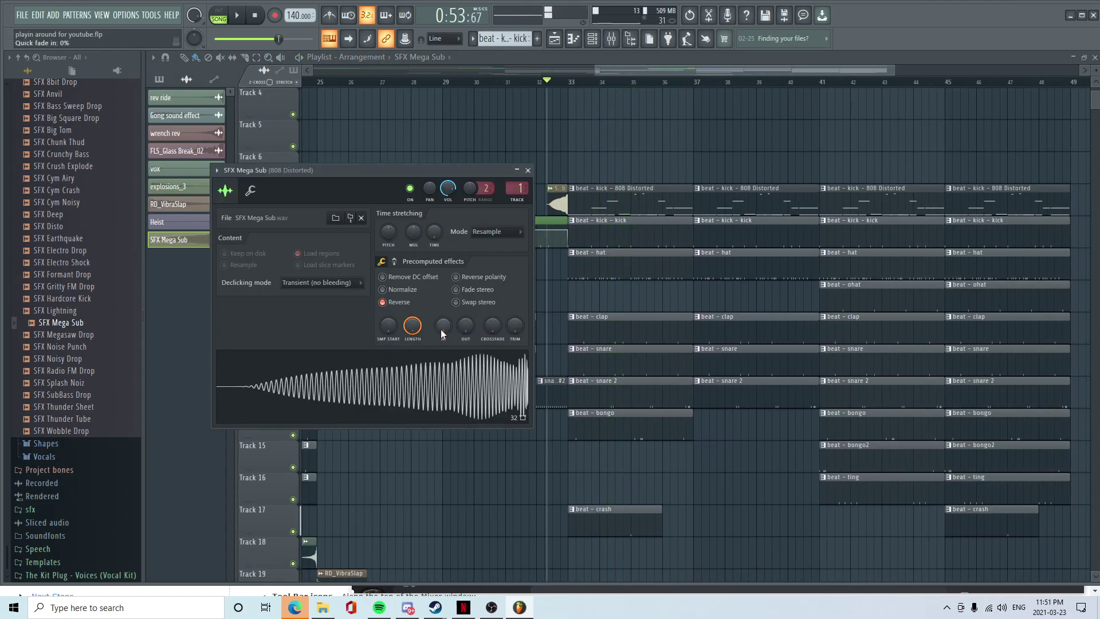
key(Escape)
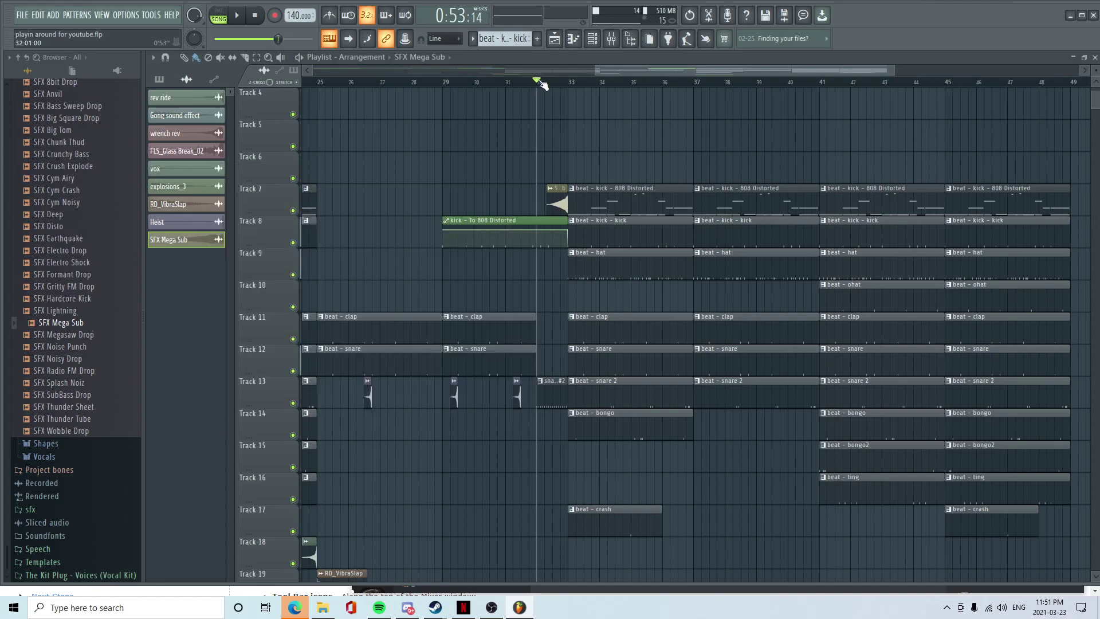
- Listen to the transition from bar 32 into the drums at bar 33, and stop playback
key(space)
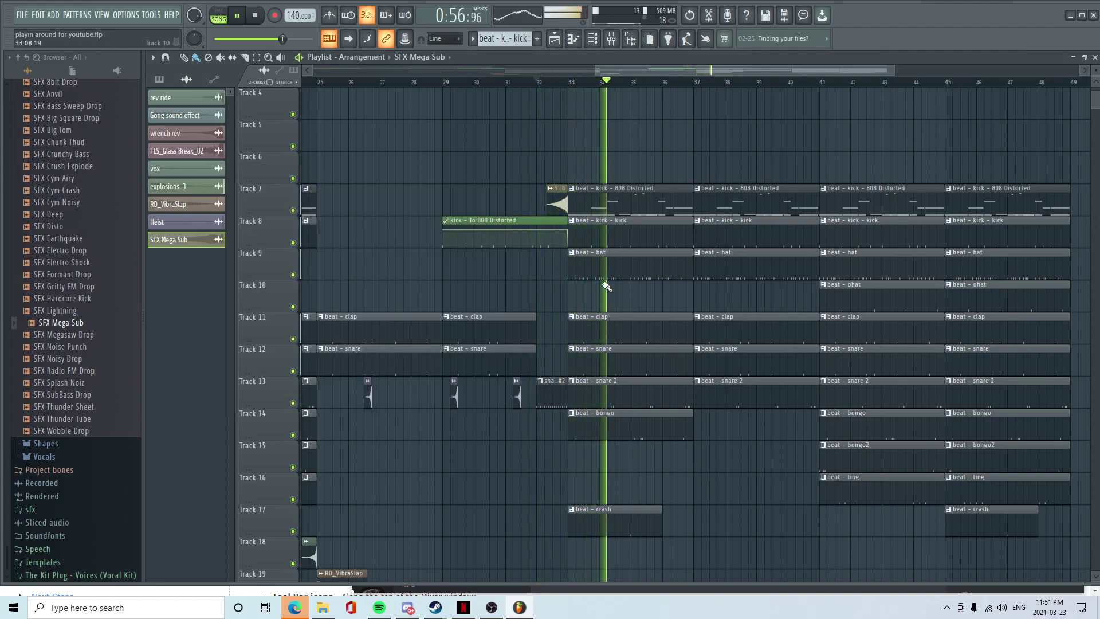
scroll(630, 298, up, 5)
key(space)
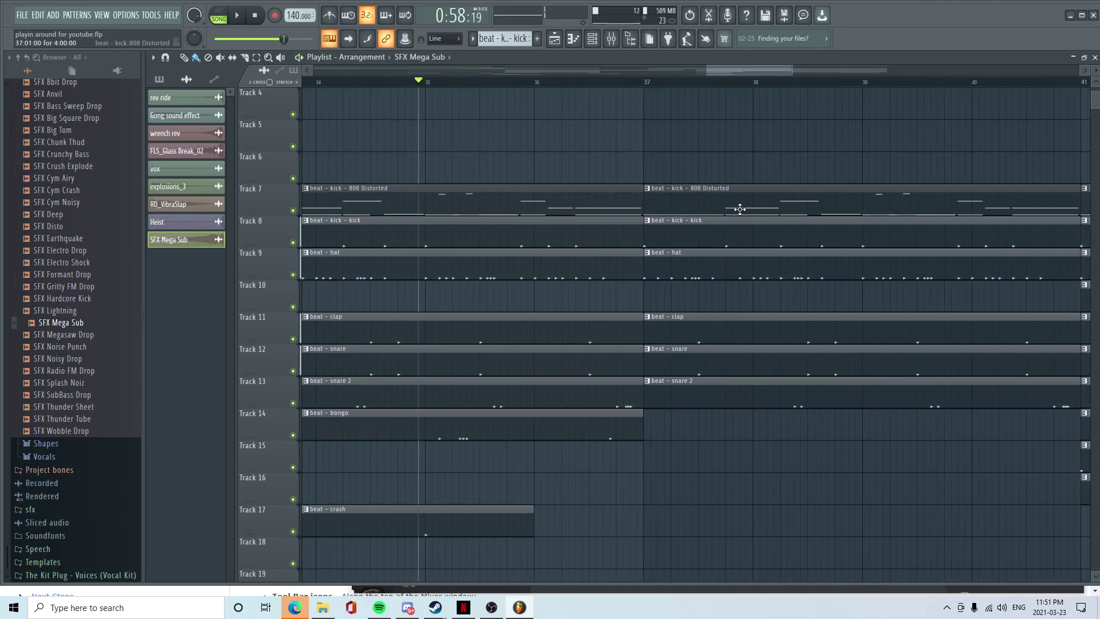
- Cut the first three beats after bar 37 out of the 808, kick and hat clips on tracks 7 to 9
drag(729, 234, 645, 185)
key(Delete)
key(space)
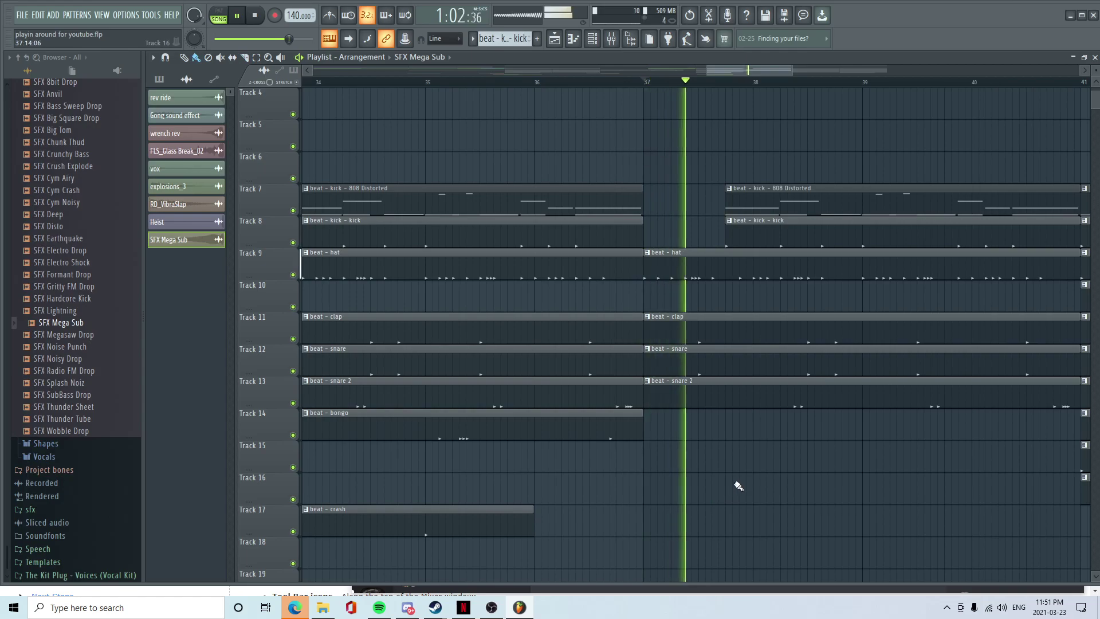
key(space)
scroll(730, 483, down, 3)
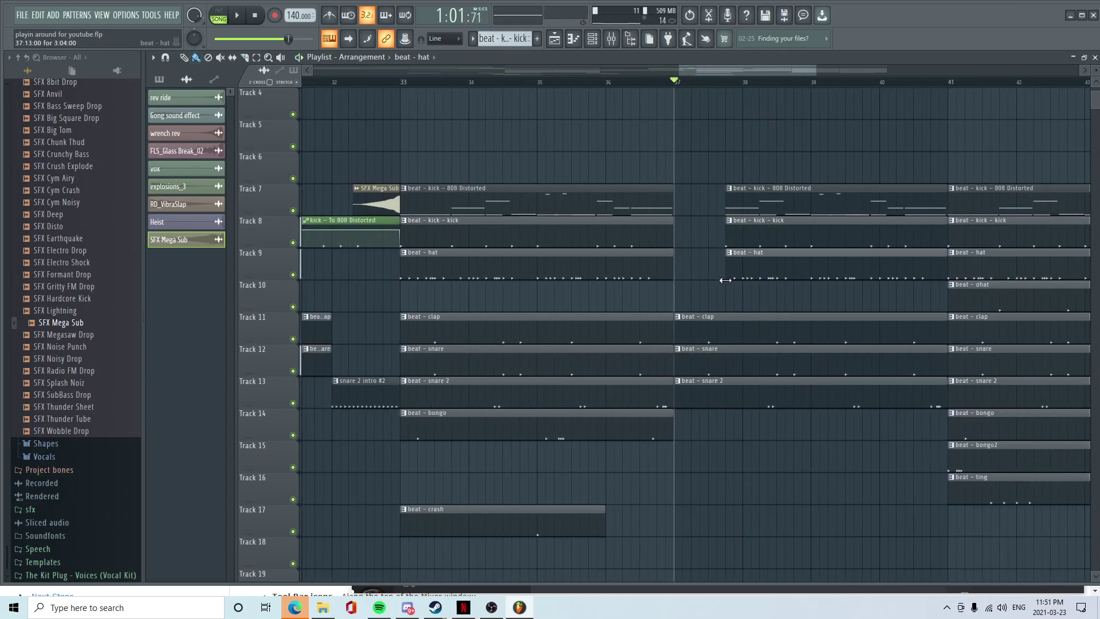
- Collapse the SFX sample list in the browser and open The Kit Plug - Voices (Vocal Kit) folder
scroll(715, 292, down, 5)
drag(710, 72, 722, 72)
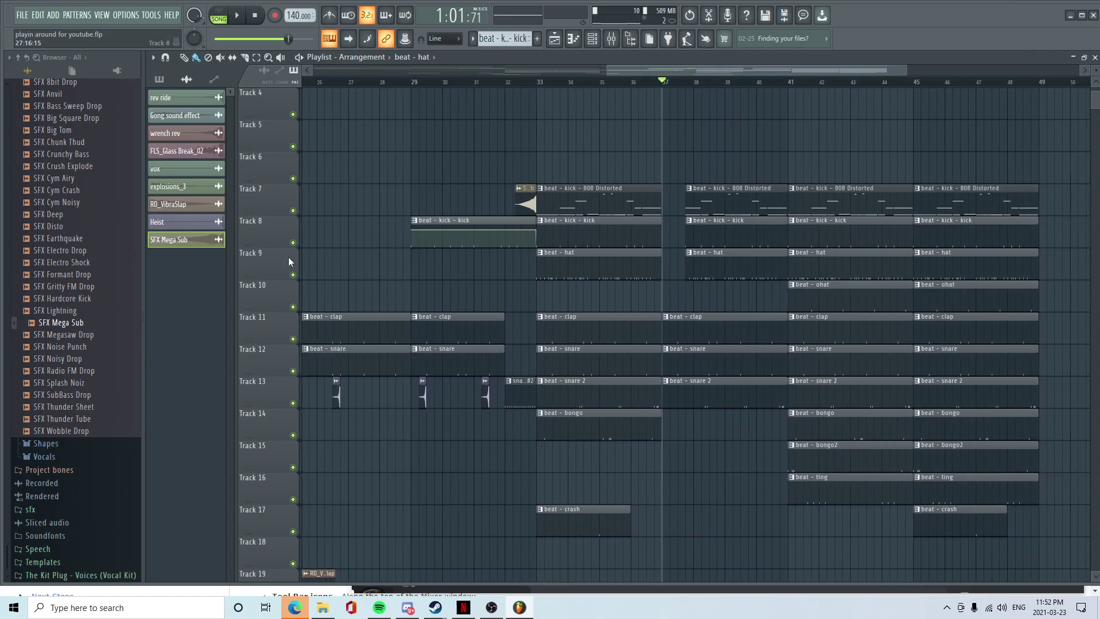
scroll(74, 380, up, 4)
click(77, 218)
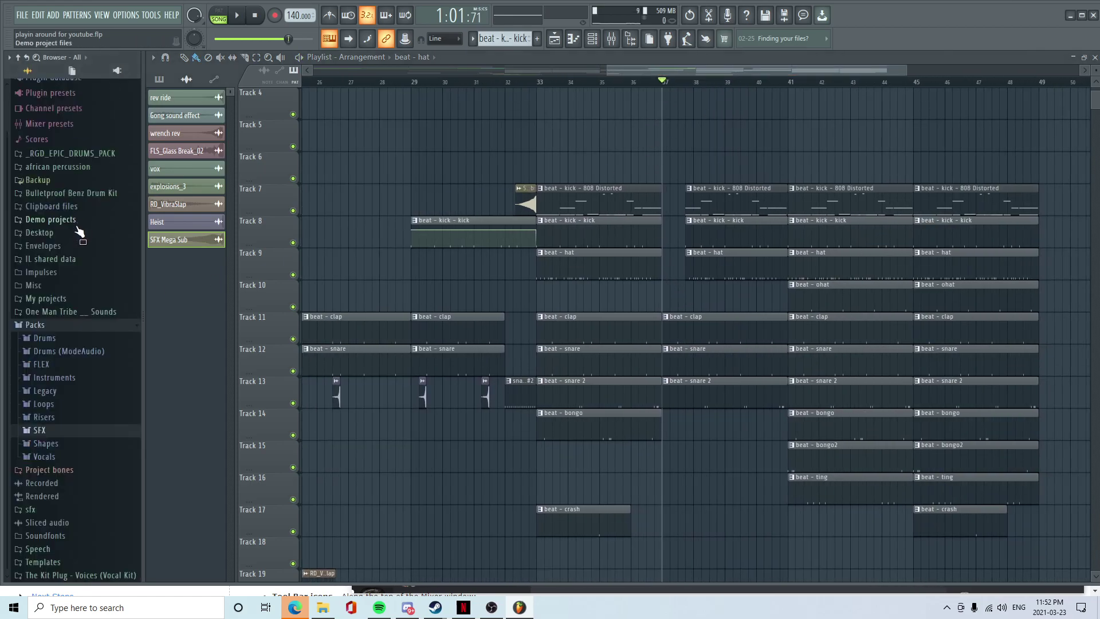
click(49, 577)
scroll(71, 474, down, 10)
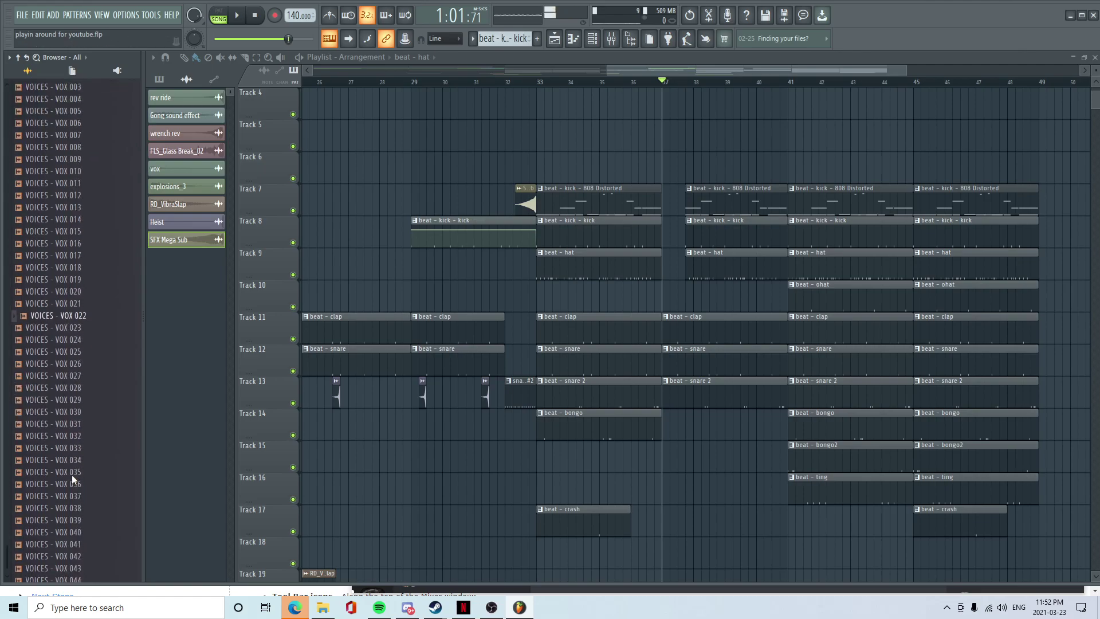
- Audition the VOICES - VOX samples, place VOICES - VOX 031 on track 19 at bar 37, and play it in the arrangement
click(74, 479)
key(Up)
key(Up)
key(Up)
key(Up)
key(Up)
key(Down)
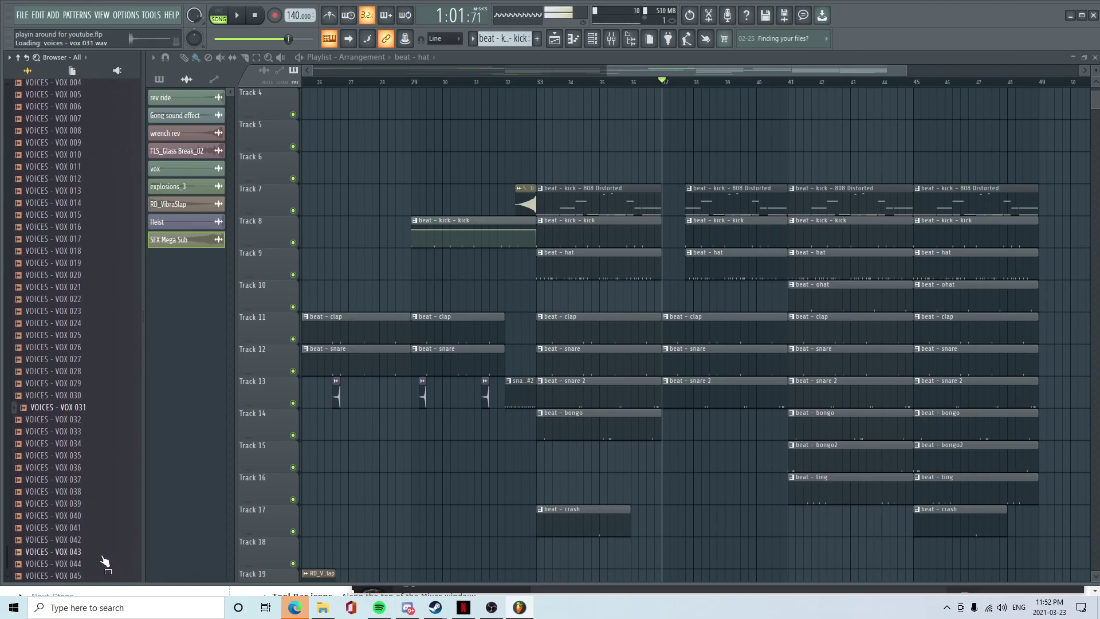
drag(79, 407, 659, 528)
scroll(689, 545, down, 3)
key(space)
key(space)
- Set the VOICES - VOX 031 channel volume to about 48% and route it to the vox mixer track, number 25
double_click(690, 449)
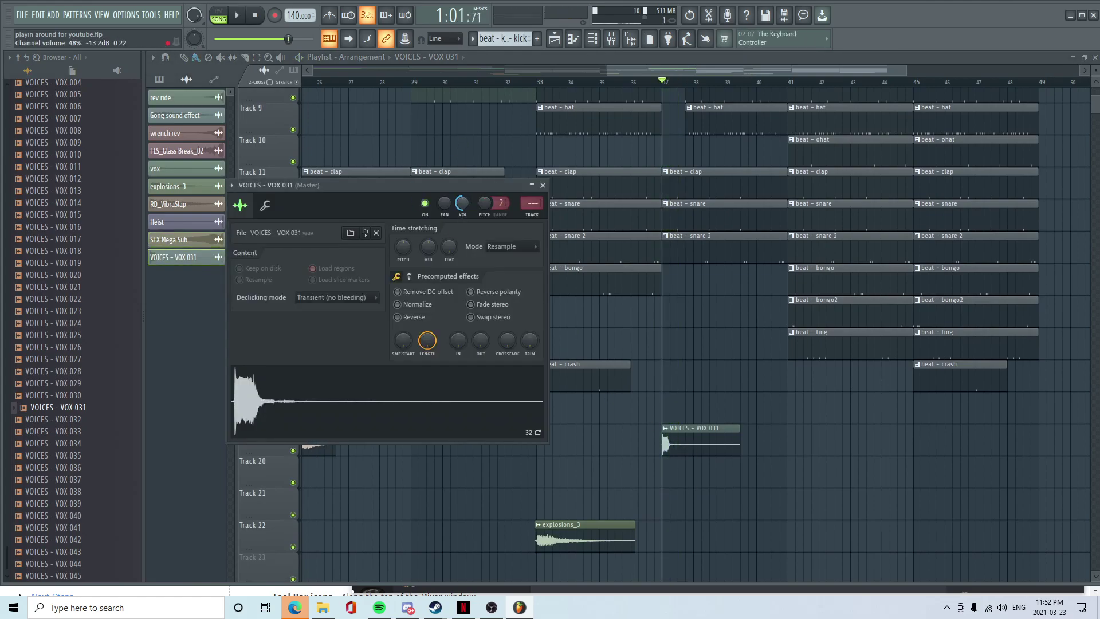
key(F9)
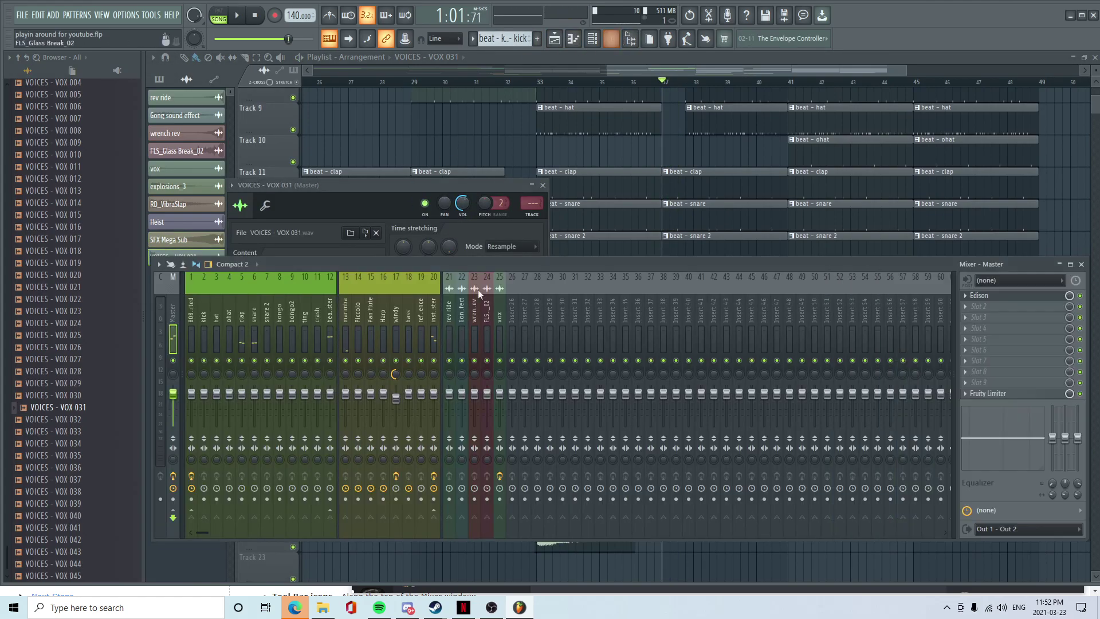
key(ctrl+l)
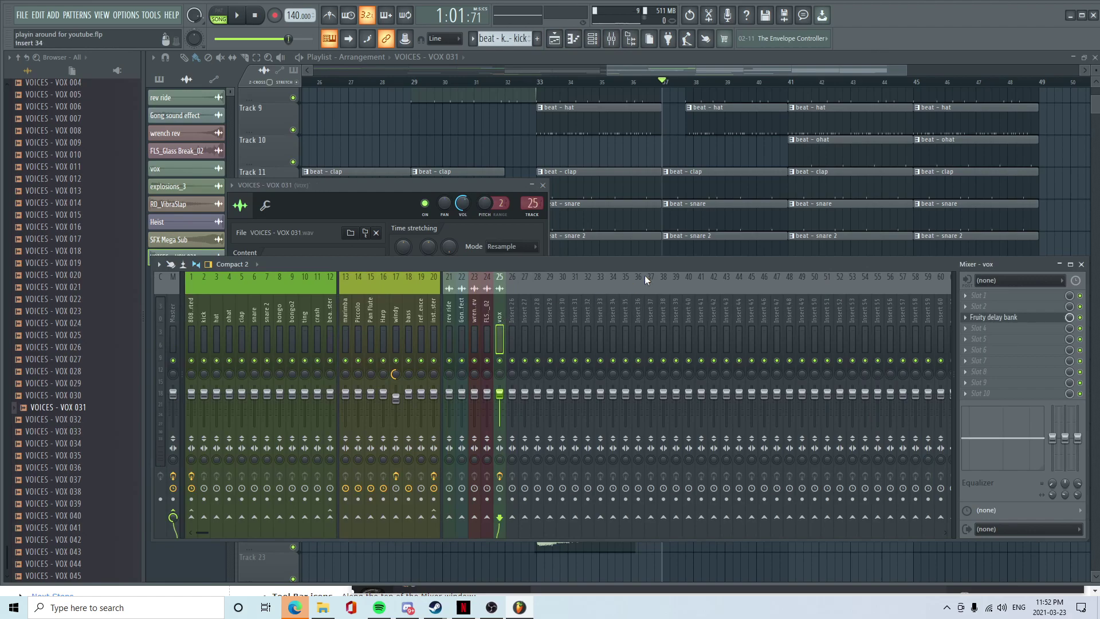
- Add Fruity Love Philter to effect slot 2 of the vox mixer track with its default settings
click(977, 306)
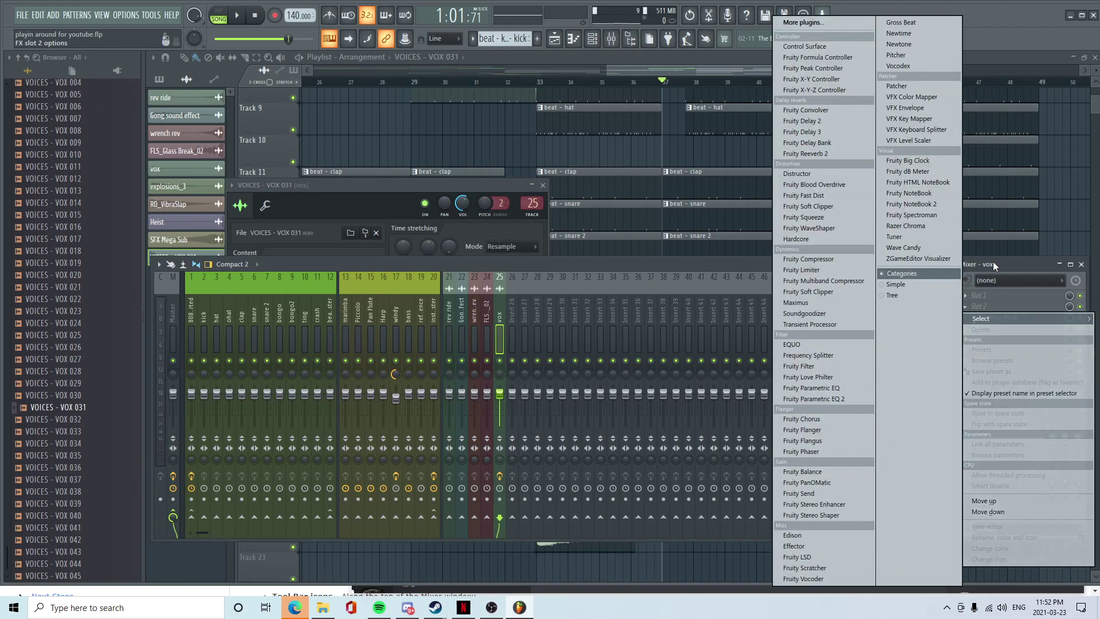
click(823, 378)
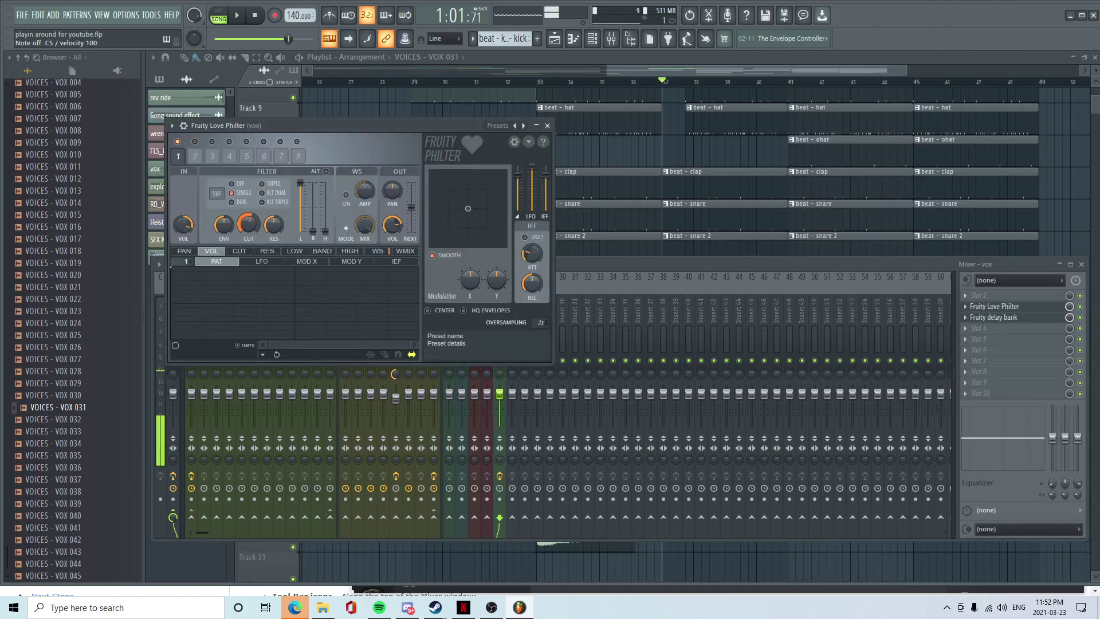
click(547, 126)
- Add Hardcore to effect slot 4 of the vox mixer track and load its Ice Cold Bouncy preset
click(964, 330)
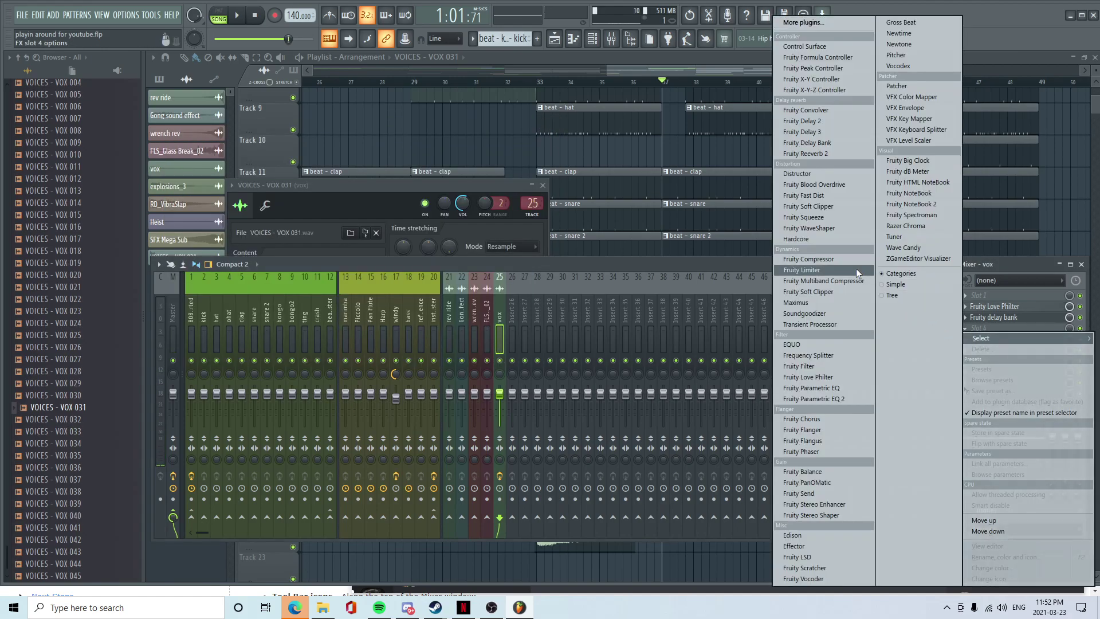
click(803, 238)
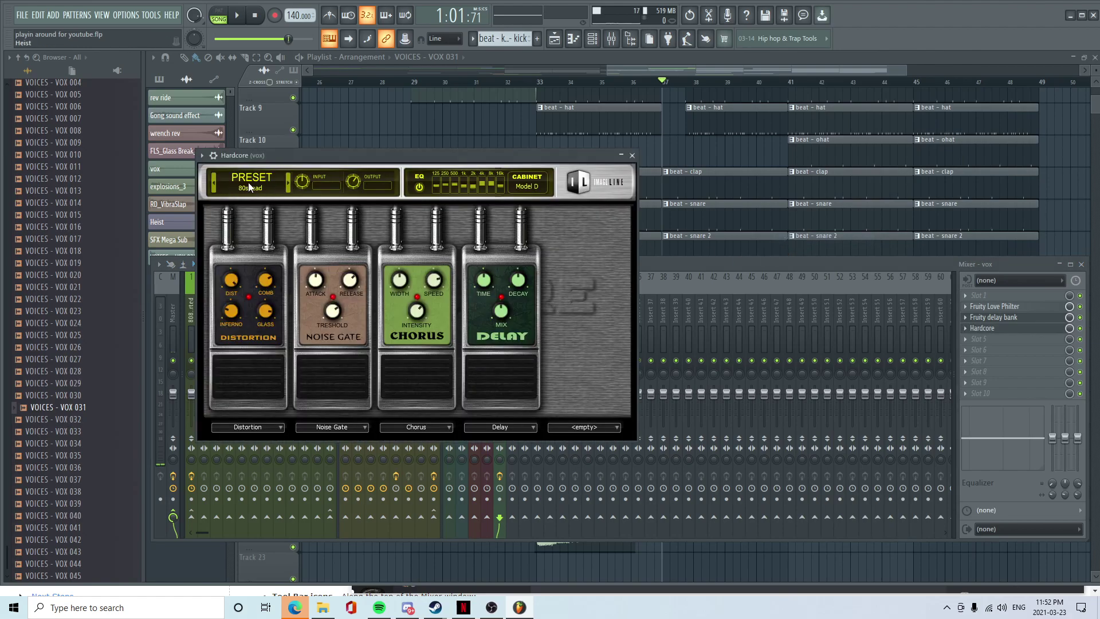
click(250, 186)
scroll(488, 321, down, 8)
scroll(486, 340, down, 5)
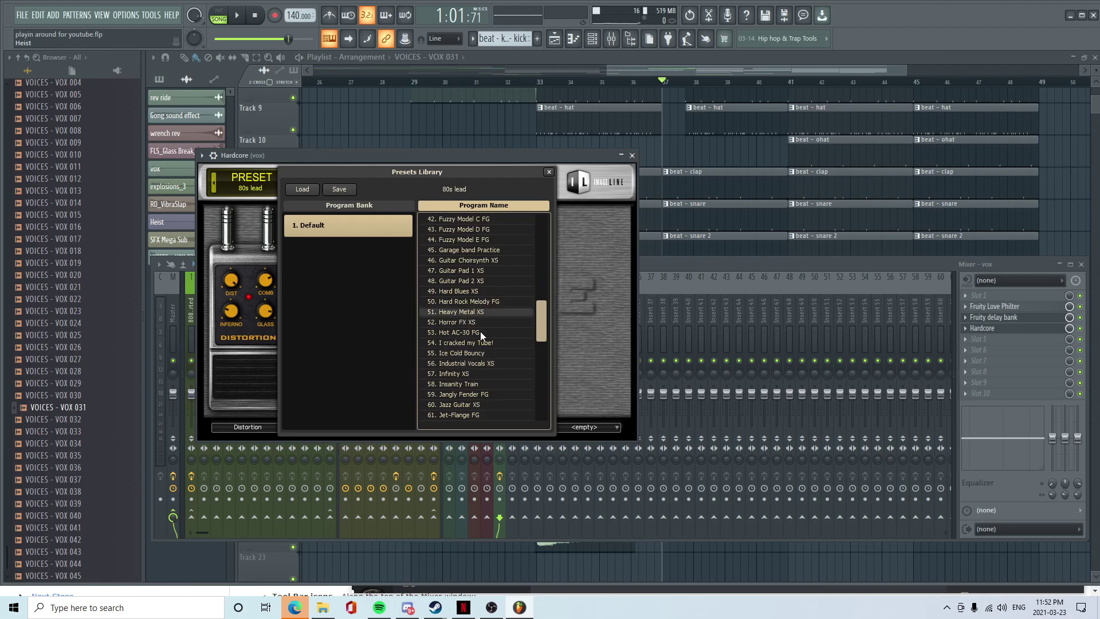
double_click(476, 352)
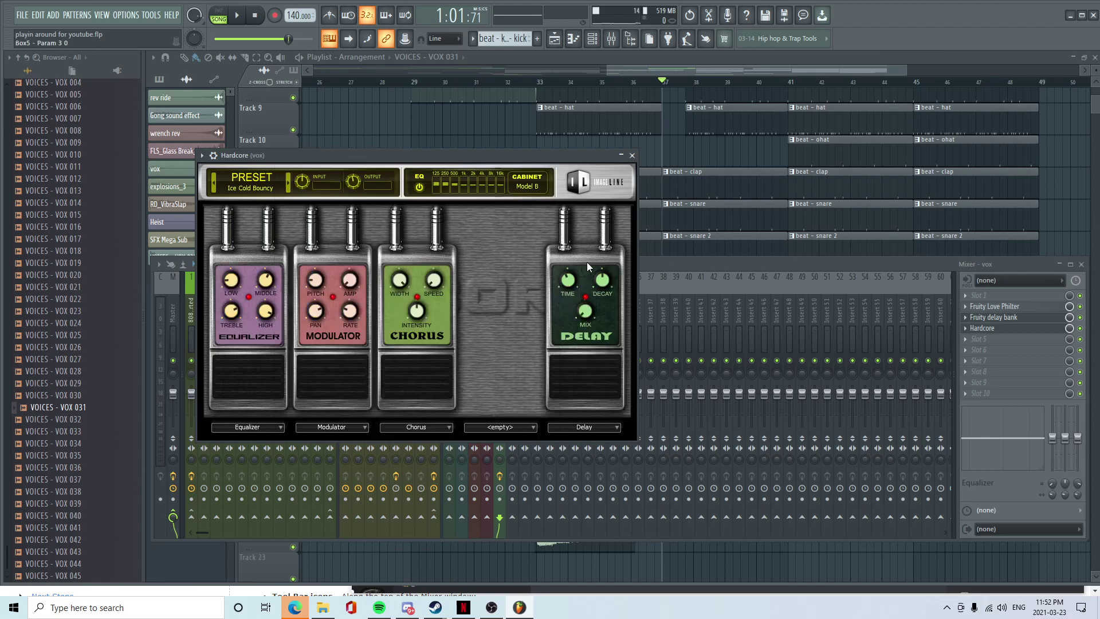
- Remove the Delay pedal from the Hardcore effect chain, check the remaining pedals, and return to the playlist
click(596, 426)
click(521, 284)
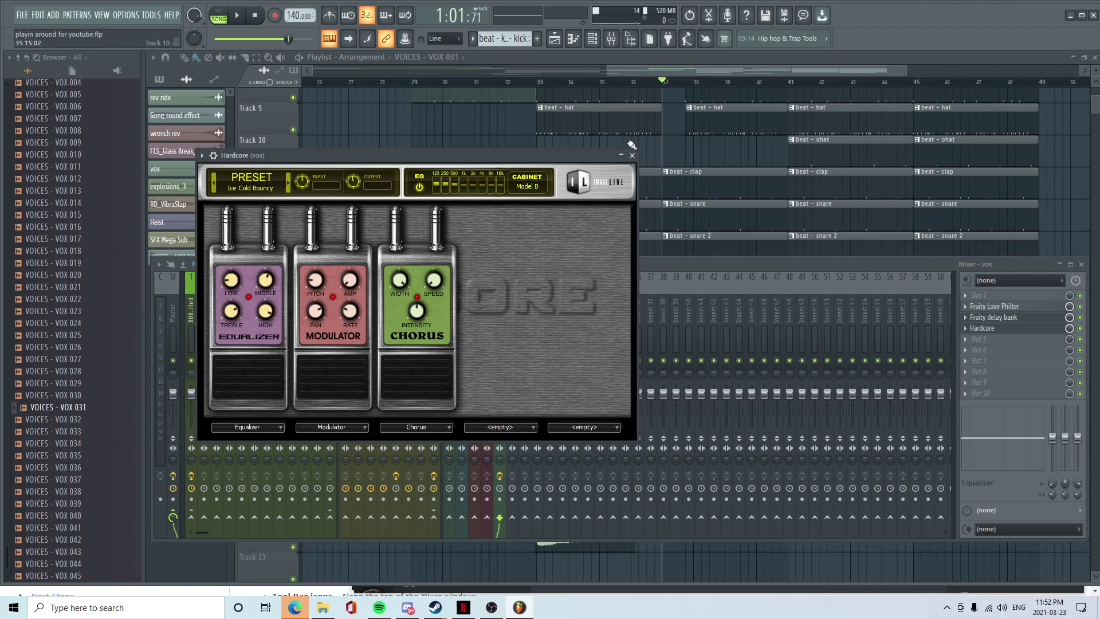
click(633, 156)
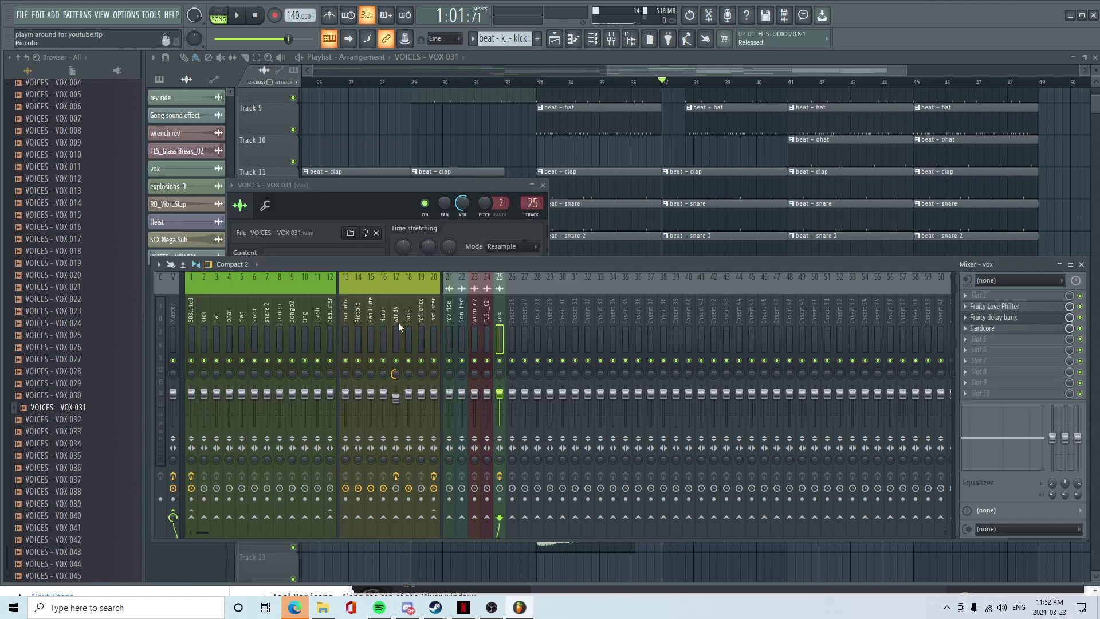
click(1023, 327)
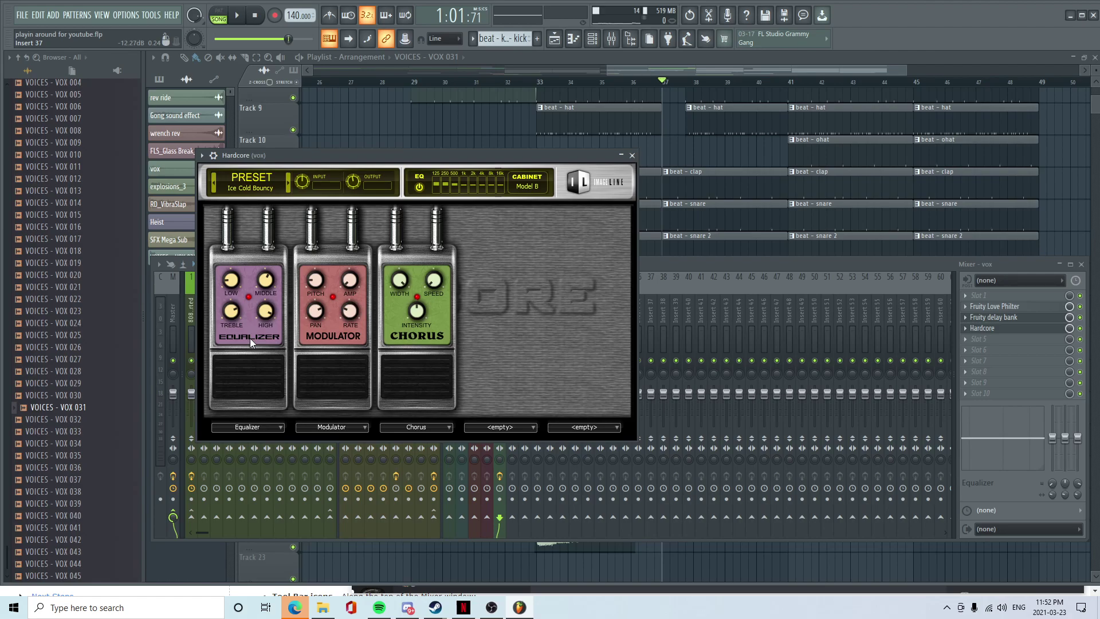
click(633, 156)
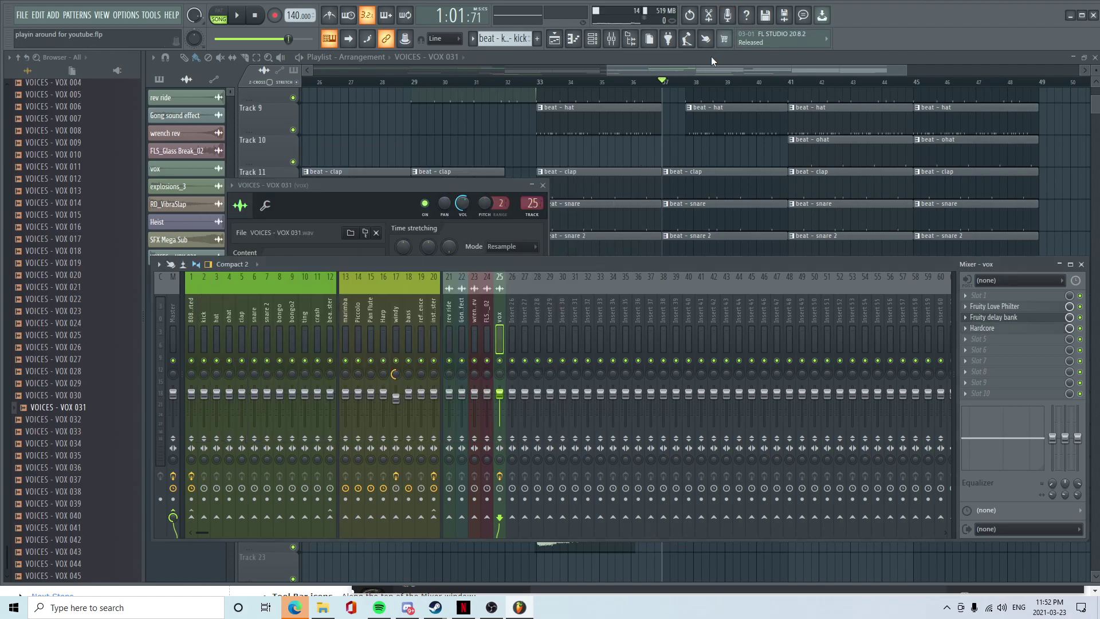
drag(721, 70, 735, 69)
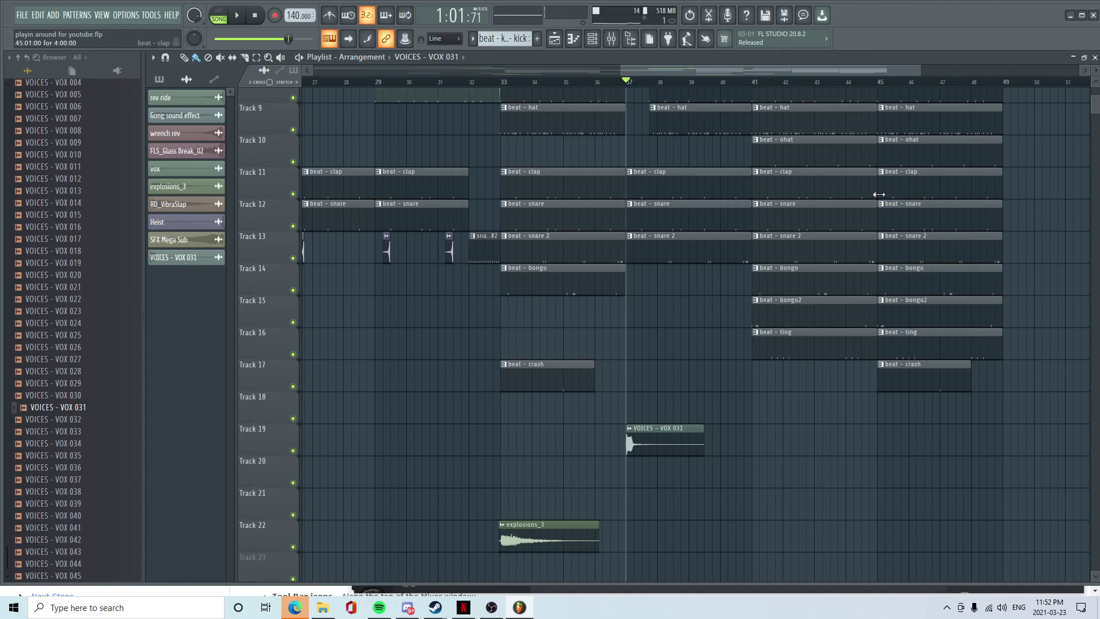
- Play the section from bar 37 and place a copy of the rev ride clip on Track 18, ending at bar 41
key(space)
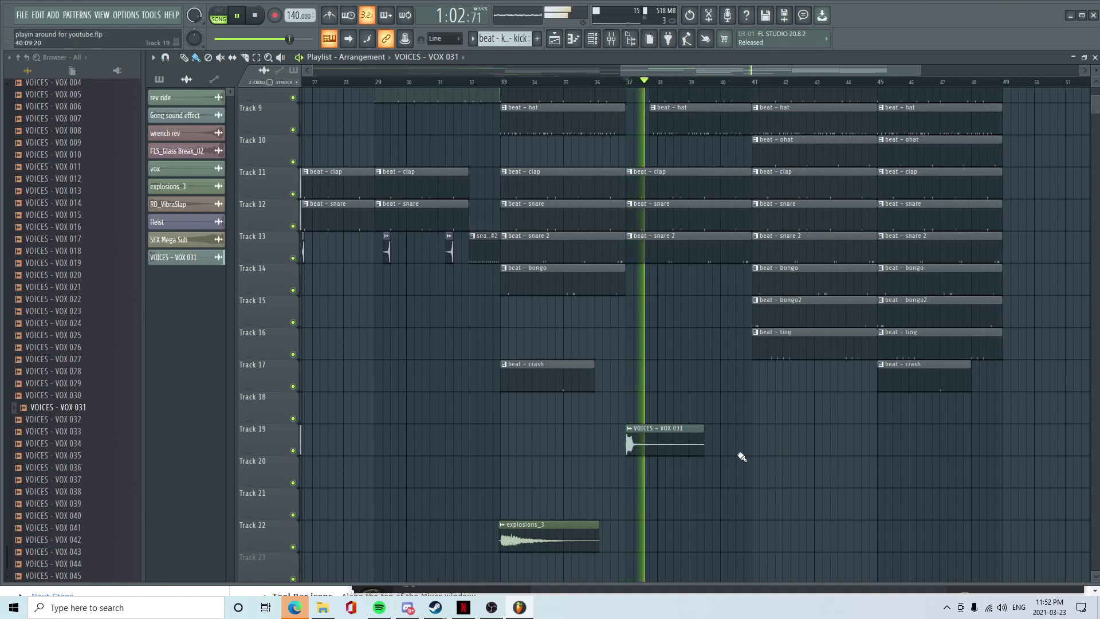
scroll(730, 485, down, 3)
scroll(730, 485, down, 5)
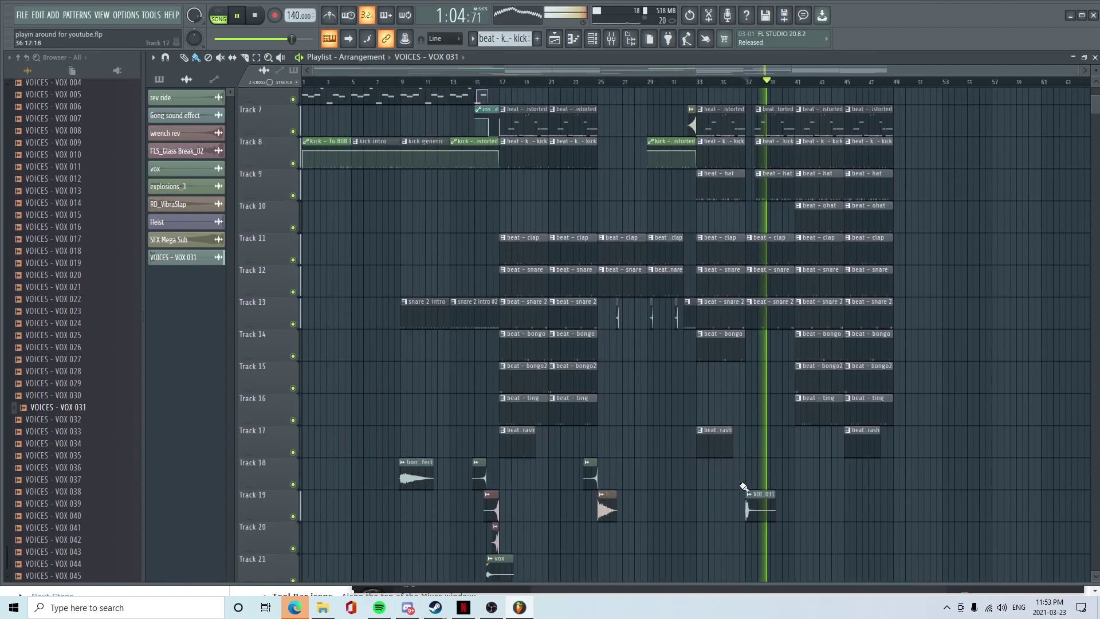
scroll(788, 494, up, 5)
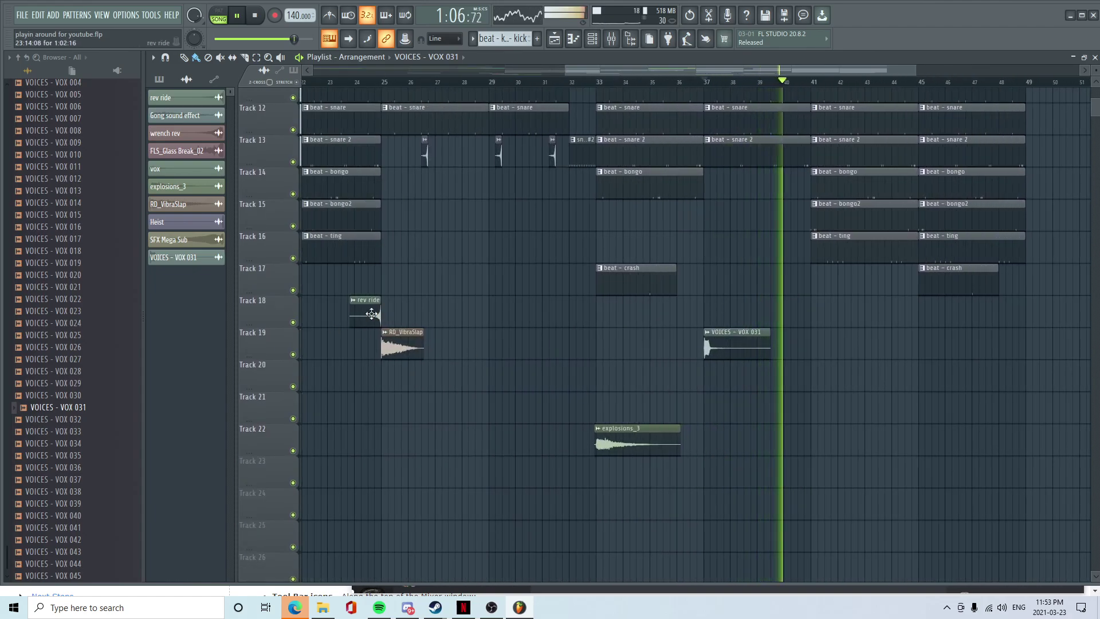
scroll(916, 344, up, 5)
key(space)
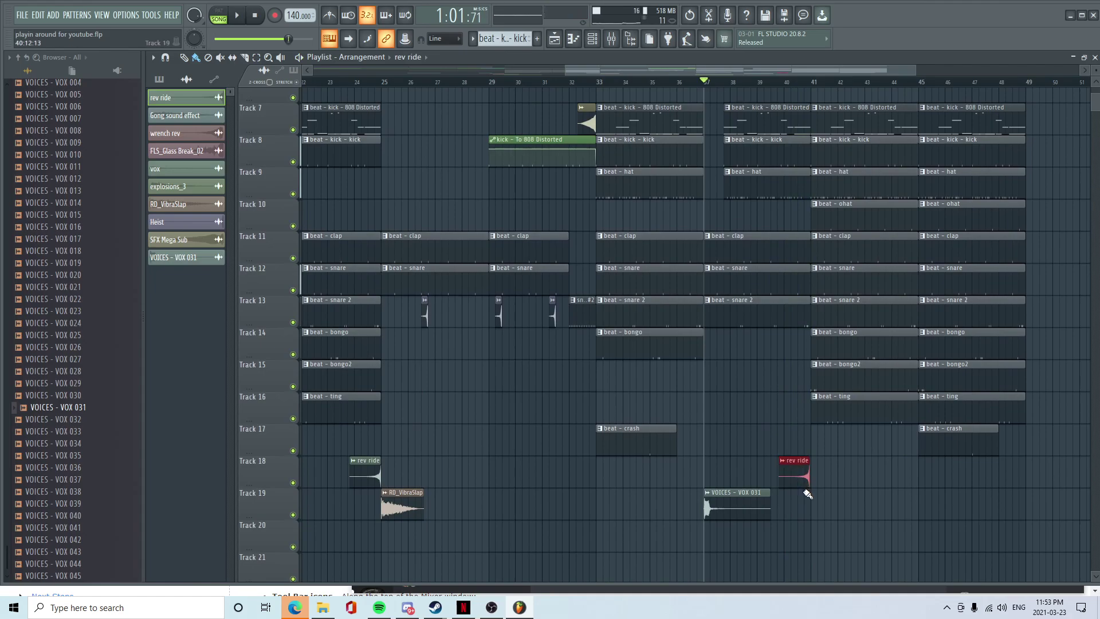
scroll(808, 507, up, 3)
scroll(802, 513, up, 1)
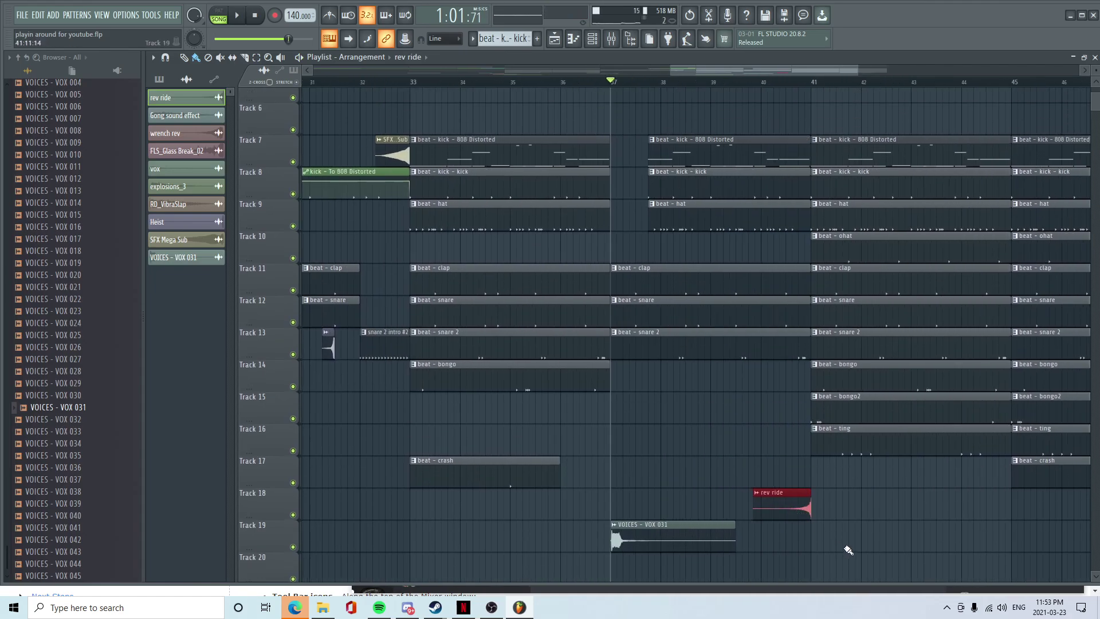
- Return to the start of the song and play the arrangement from bar 1
scroll(846, 548, down, 6)
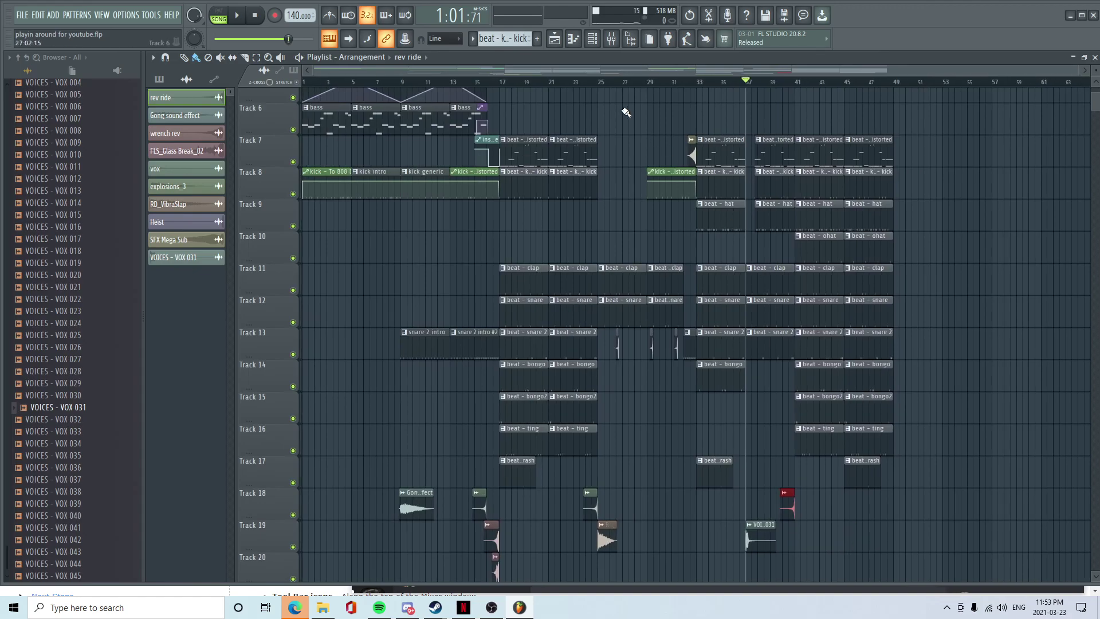
scroll(654, 86, up, 5)
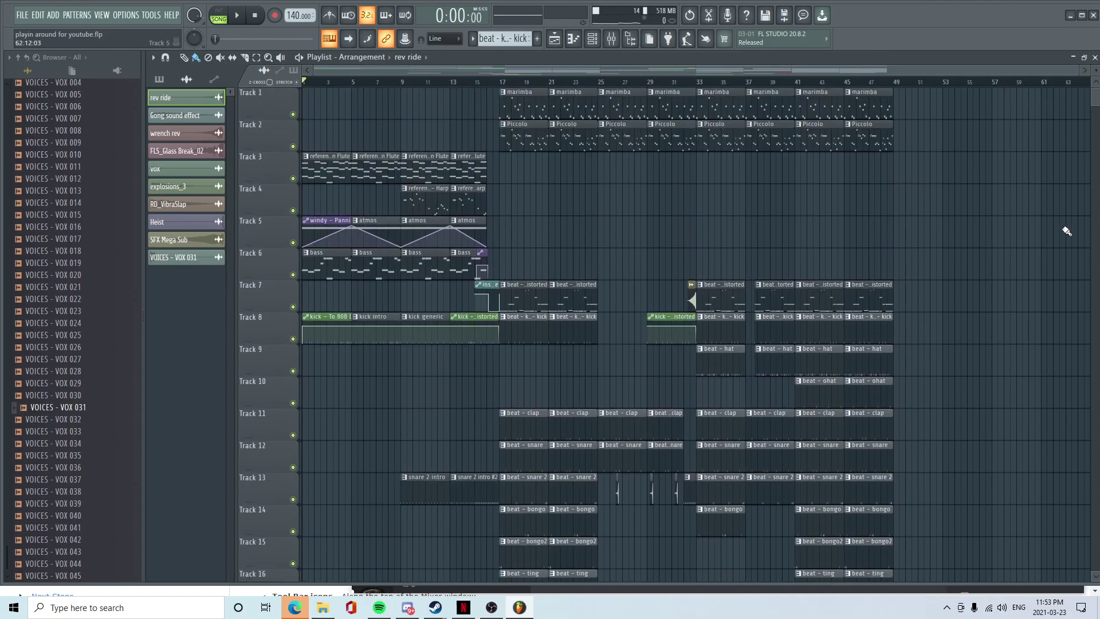
scroll(1021, 248, down, 5)
scroll(1022, 248, up, 5)
scroll(1096, 82, down, 2)
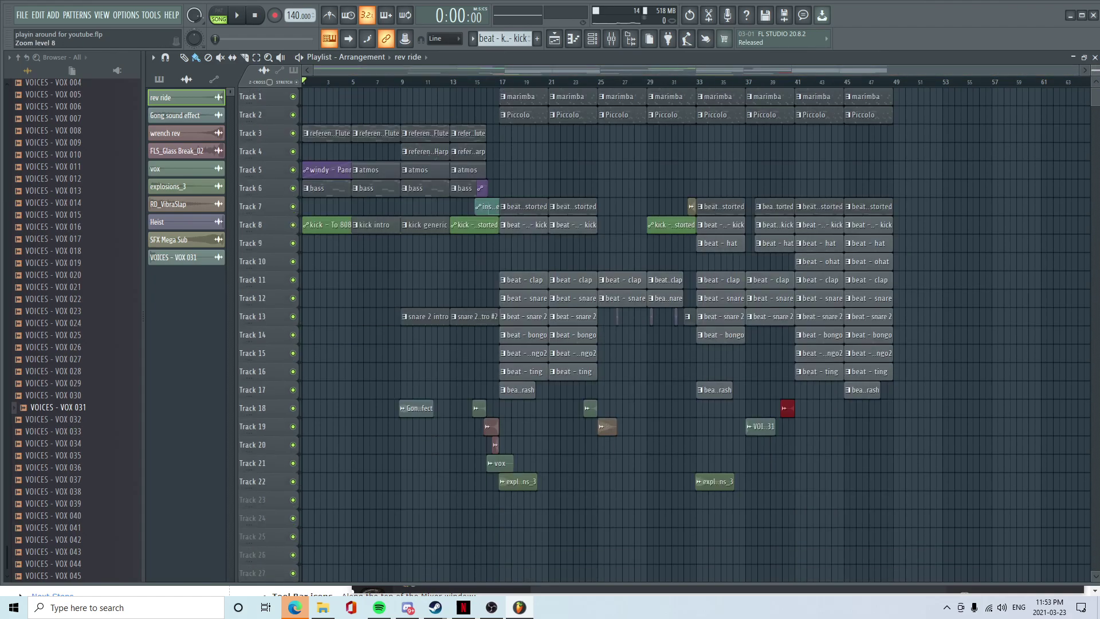
key(space)
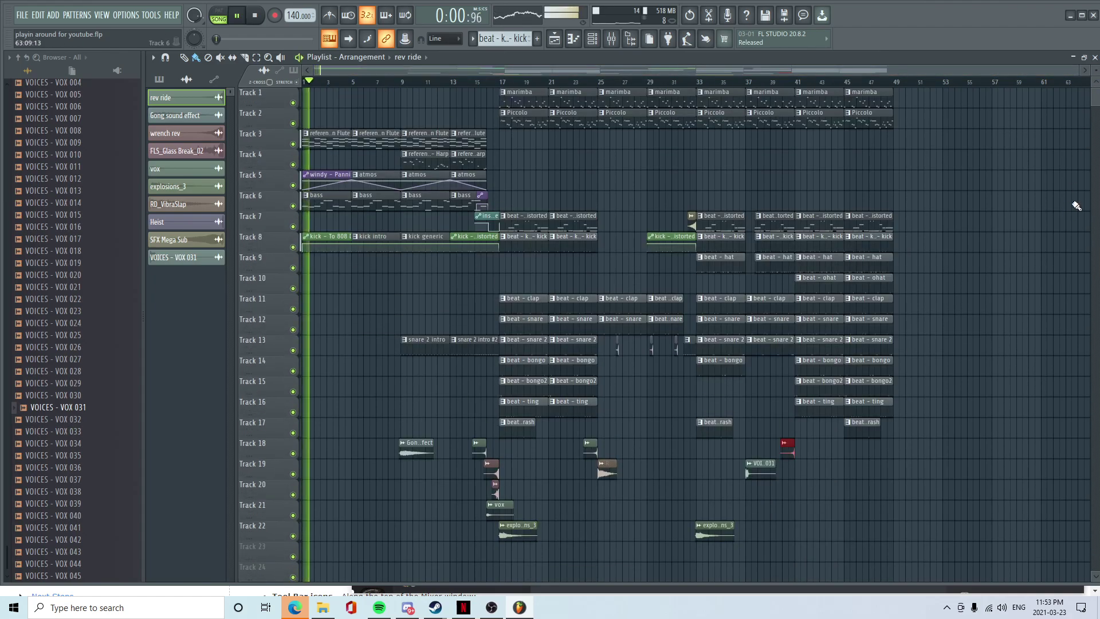
- Create a rising Master volume automation clip over bars 1 to 9 and move it to Track 9
drag(407, 83, 302, 103)
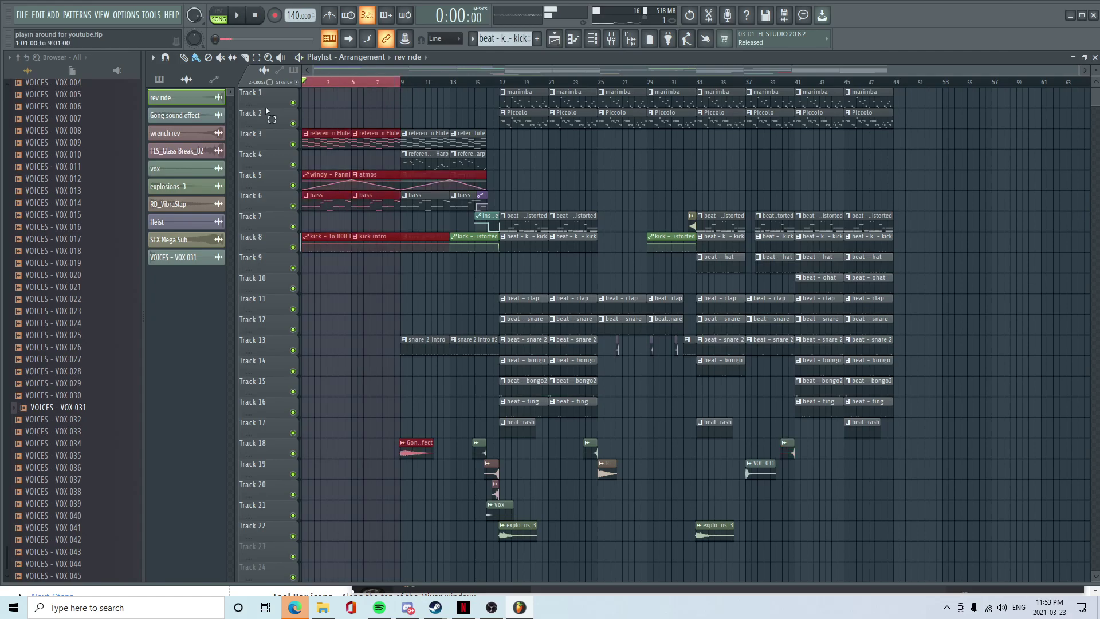
click(610, 46)
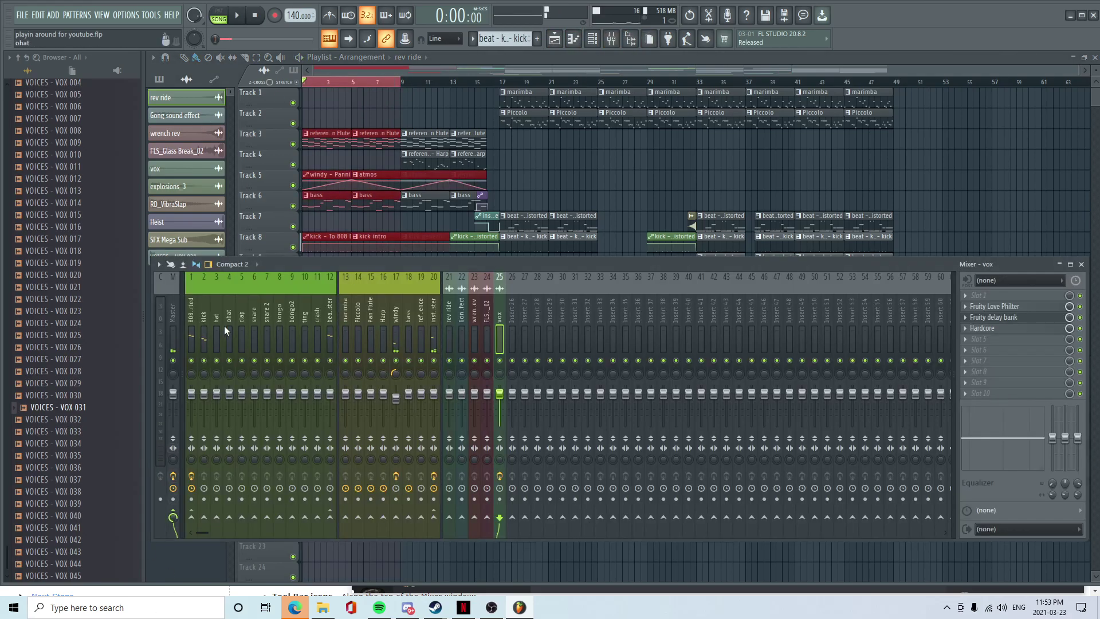
click(173, 344)
right_click(173, 396)
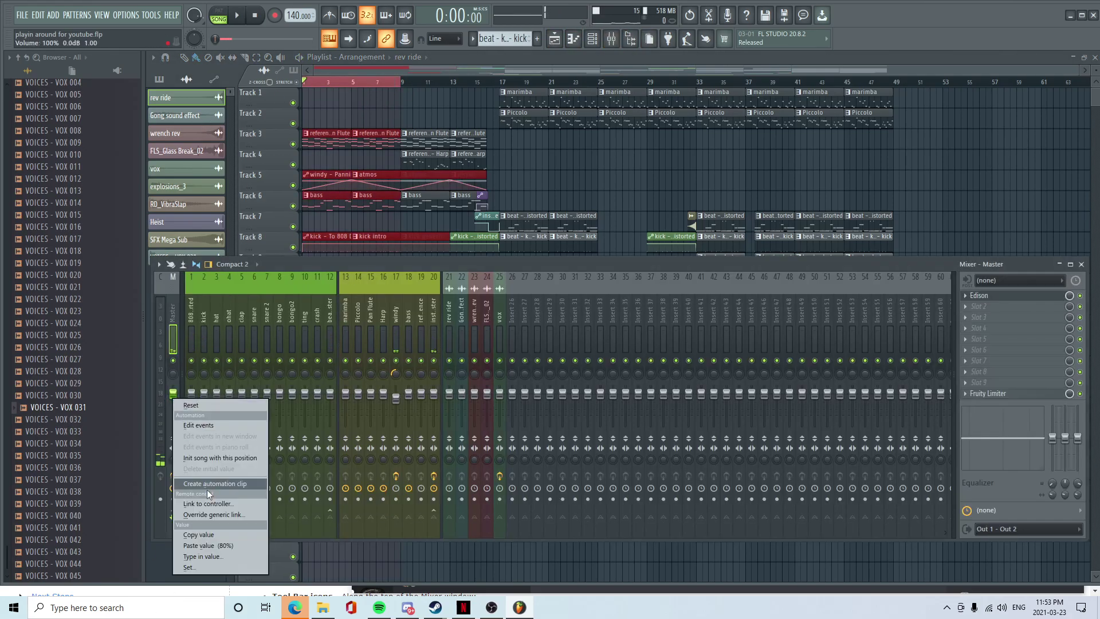
click(222, 485)
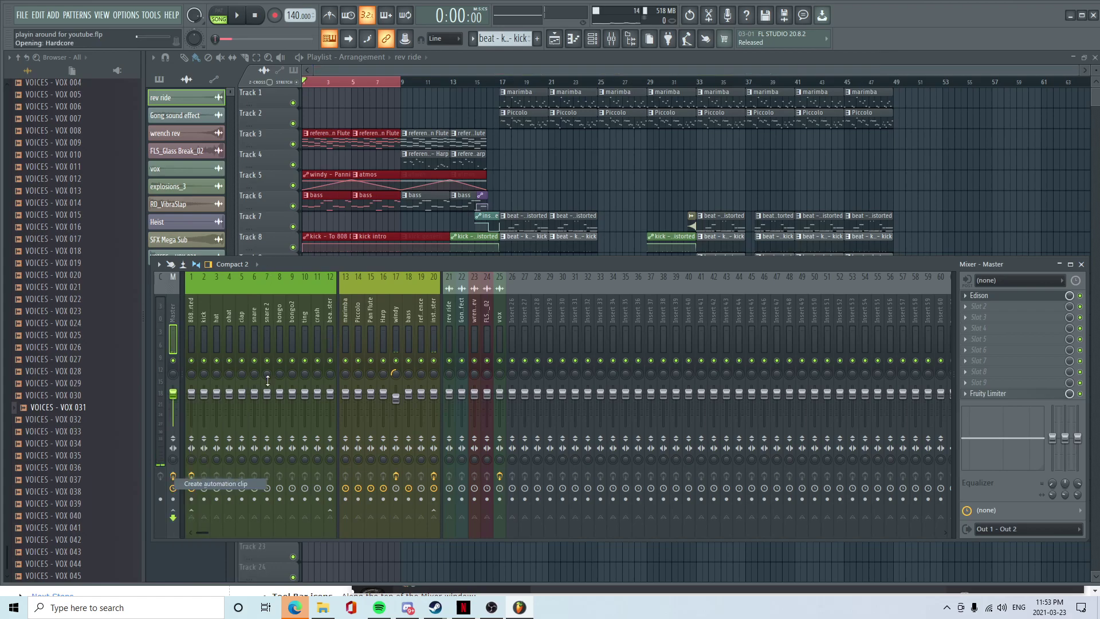
click(305, 101)
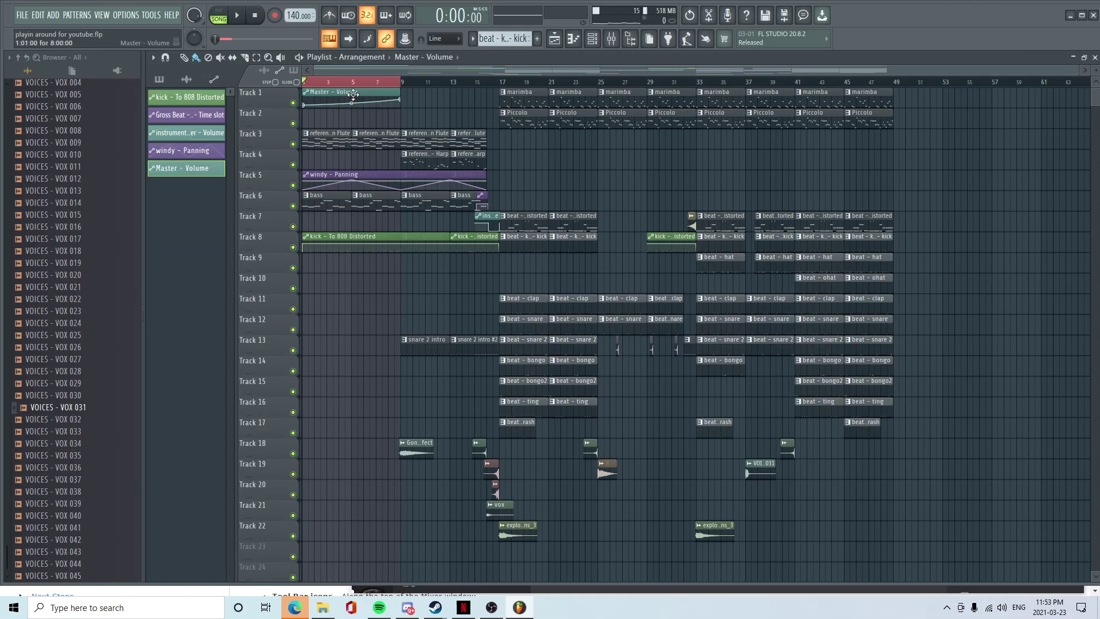
drag(353, 93, 310, 259)
- Reselect bars 1 to 9 and add Fruity Love Philter to effect slot 5 of the Master mixer track
right_click(349, 81)
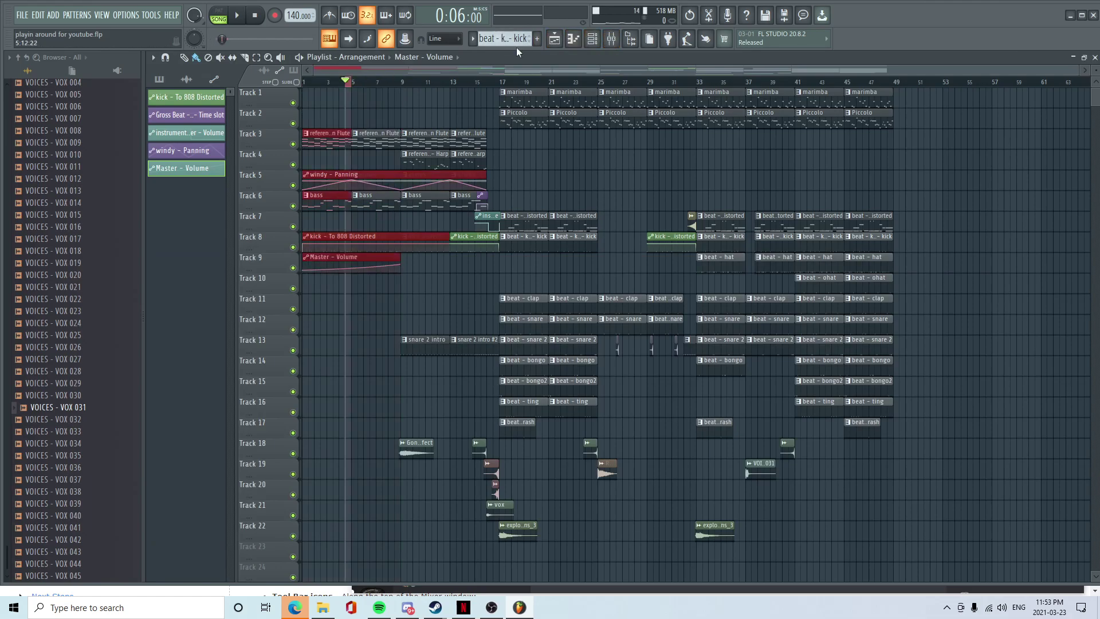
click(343, 89)
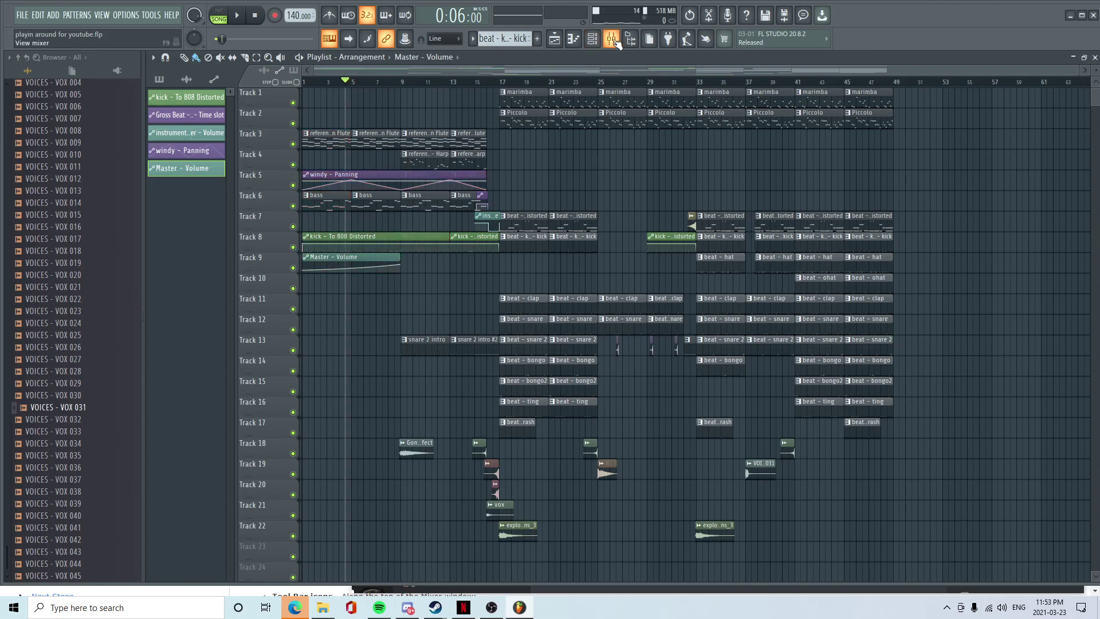
drag(403, 83, 304, 83)
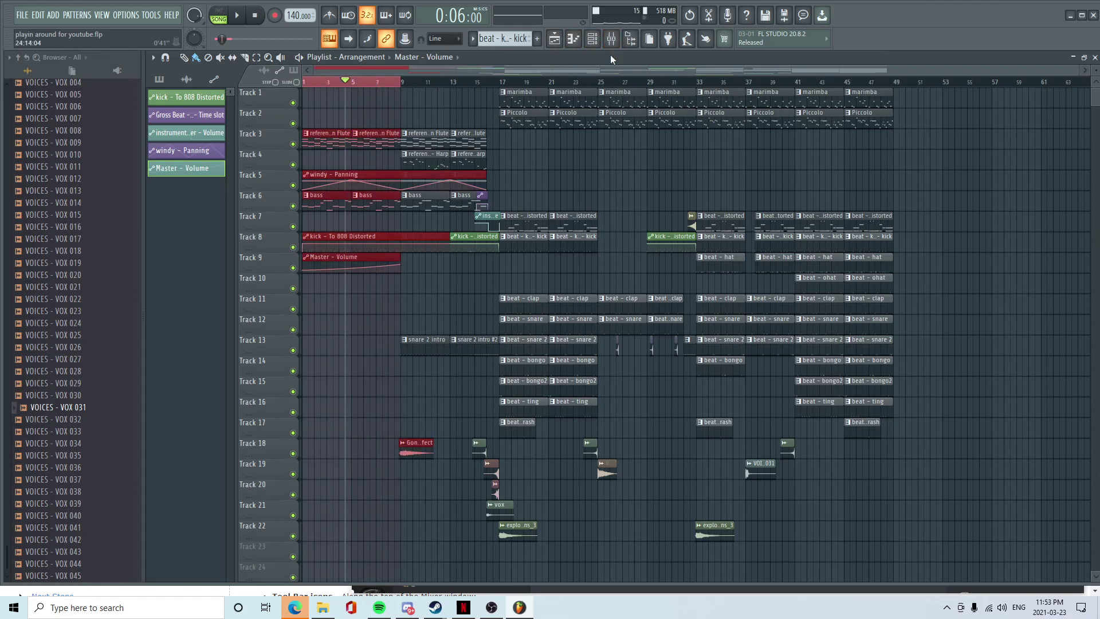
click(611, 38)
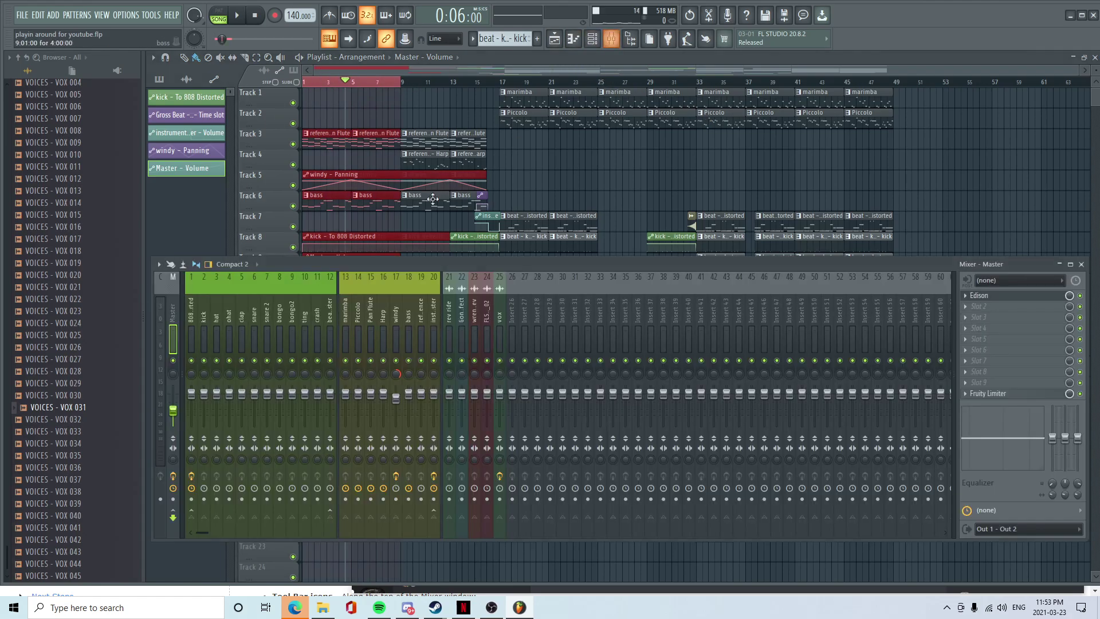
click(975, 339)
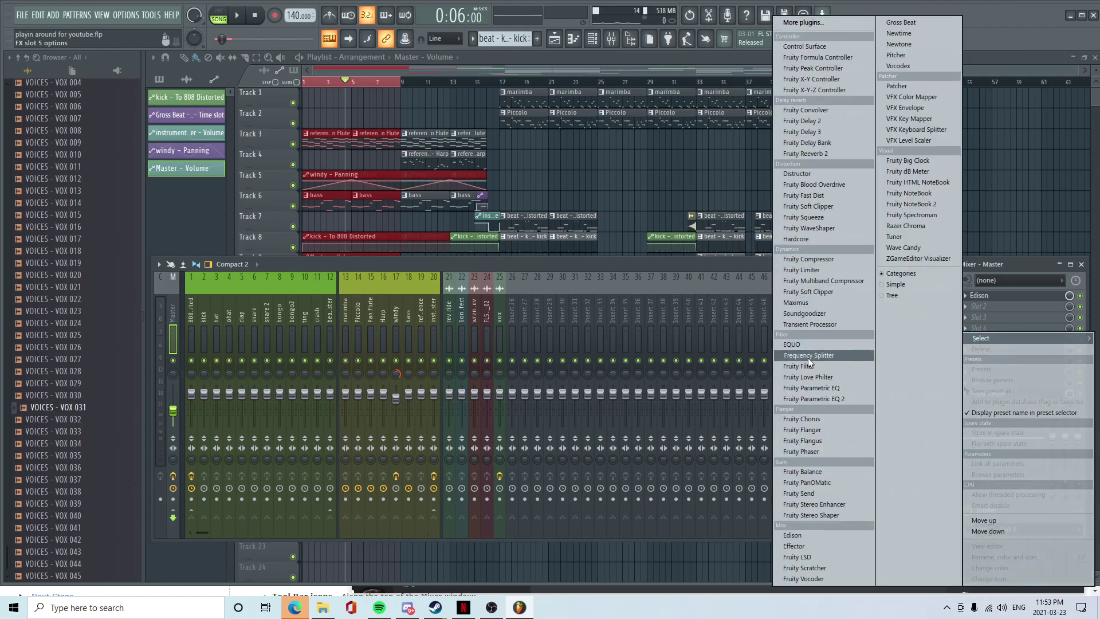
click(808, 377)
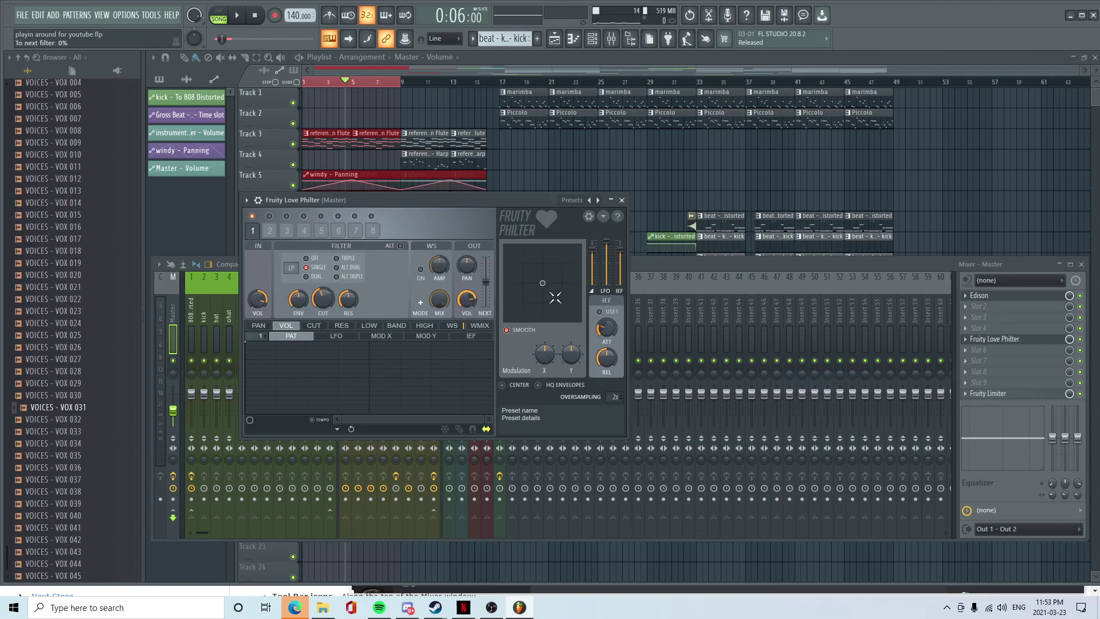
- Create an automation clip for the Love Philter mix level over bars 1 to 9, curving downward, and move it to Track 10
right_click(1069, 340)
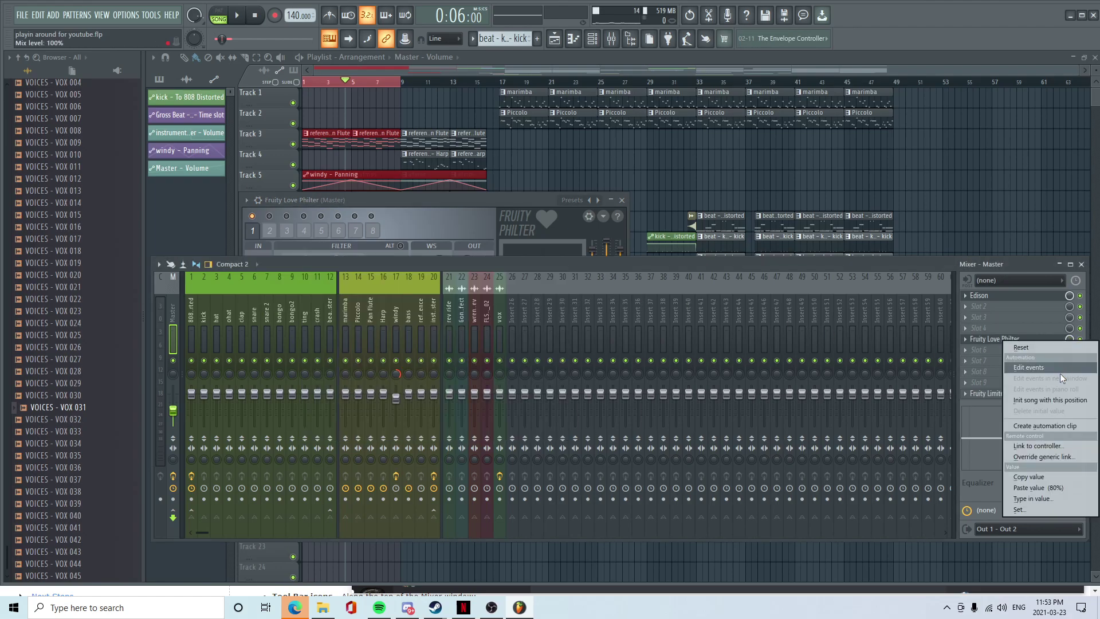
click(1053, 426)
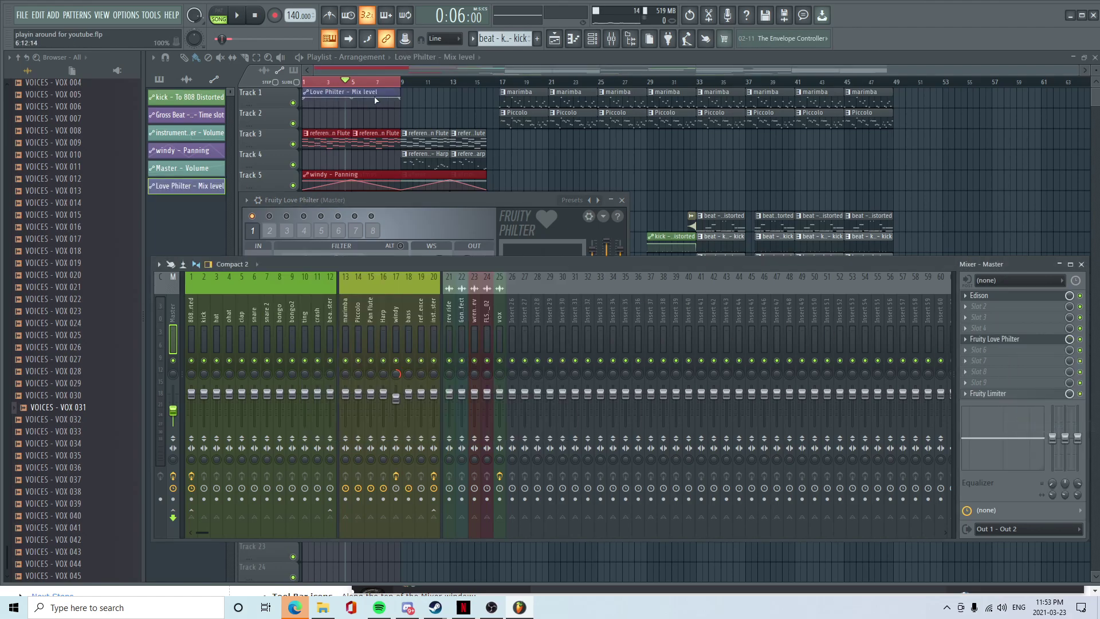
drag(402, 101, 403, 105)
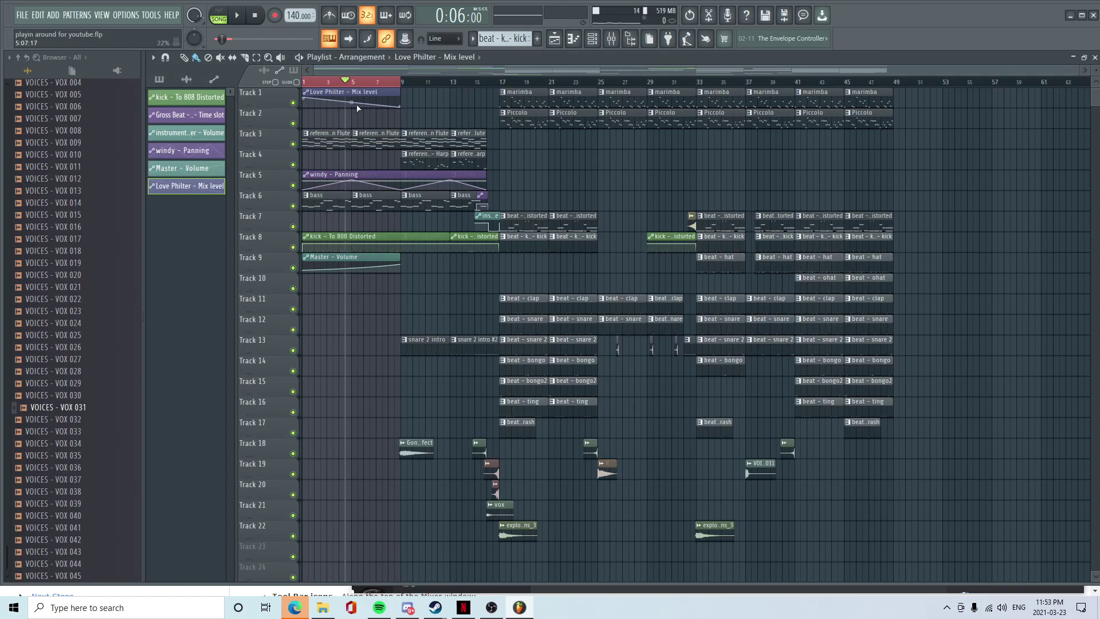
drag(325, 177, 277, 256)
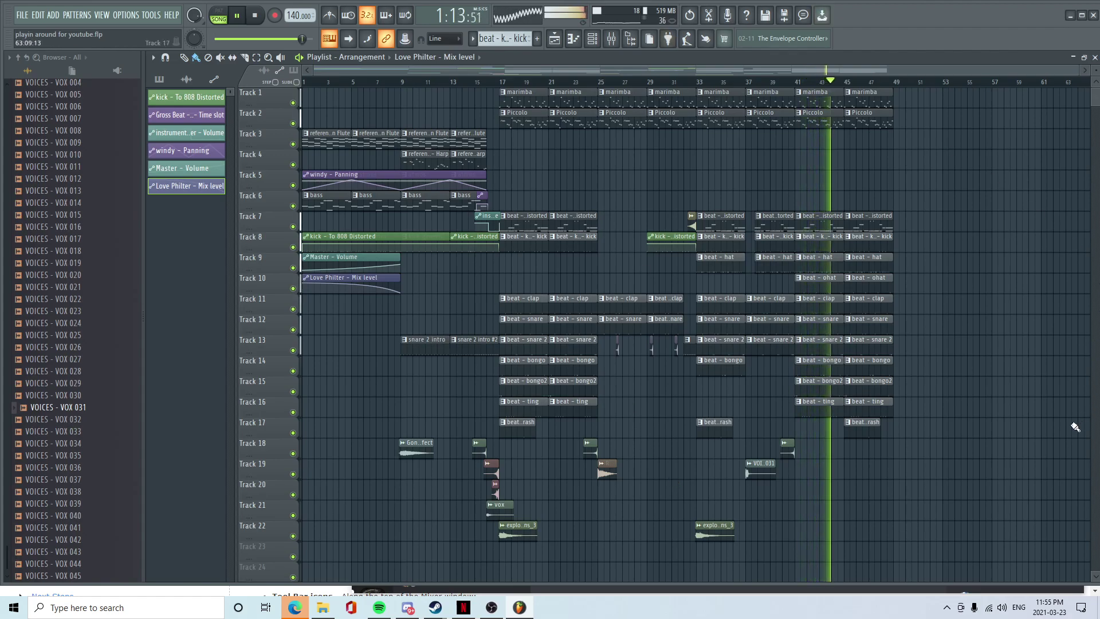
- Listen to the arrangement through to its end at bar 49, stop playback, and switch to OBS
scroll(938, 562, down, 2)
scroll(935, 550, up, 2)
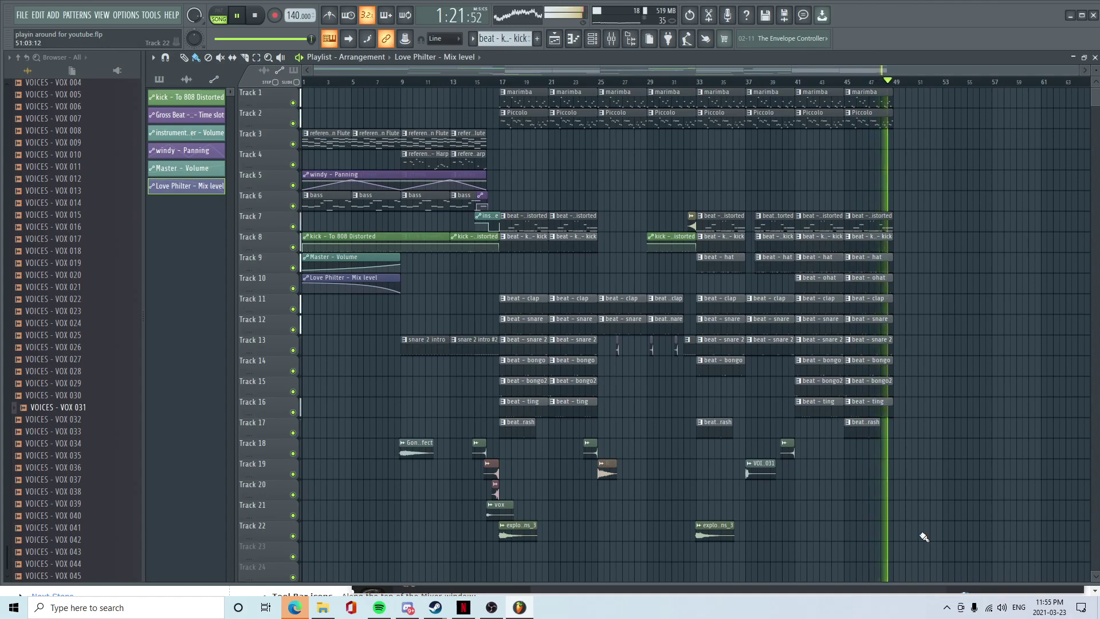
key(space)
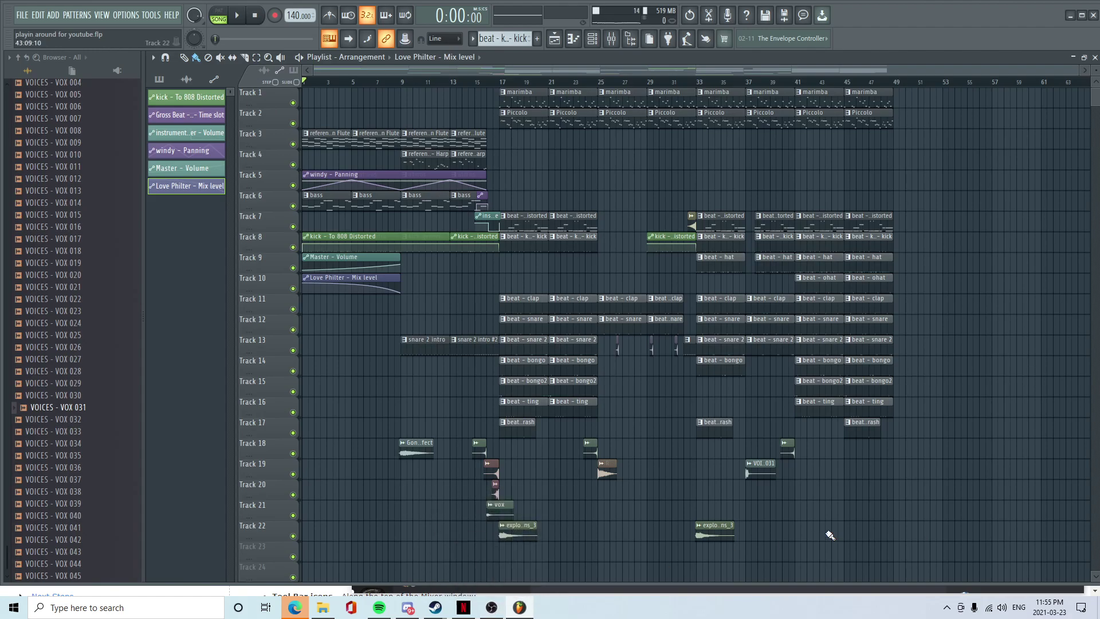
click(494, 608)
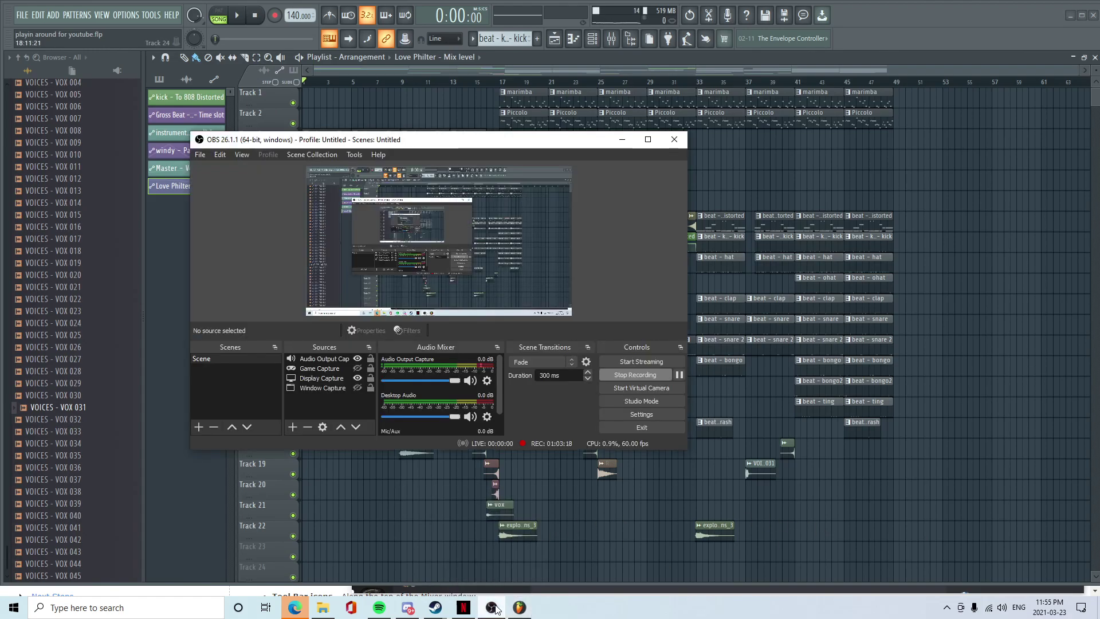